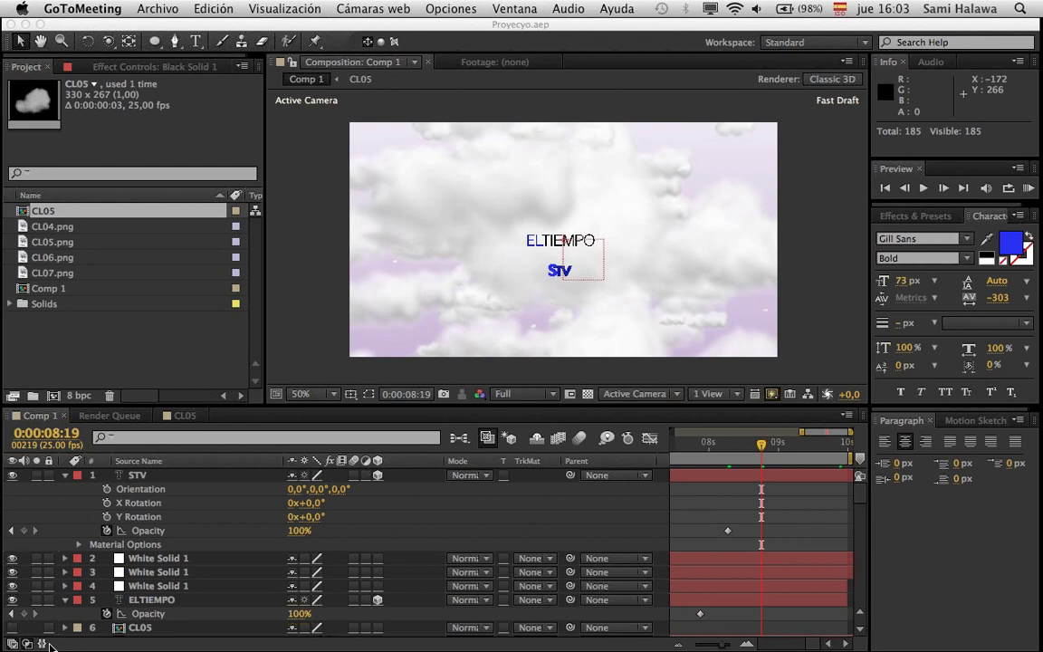
- Hide the timeline's blending mode columns and preview the Comp 1 animation from its first frame
click(27, 645)
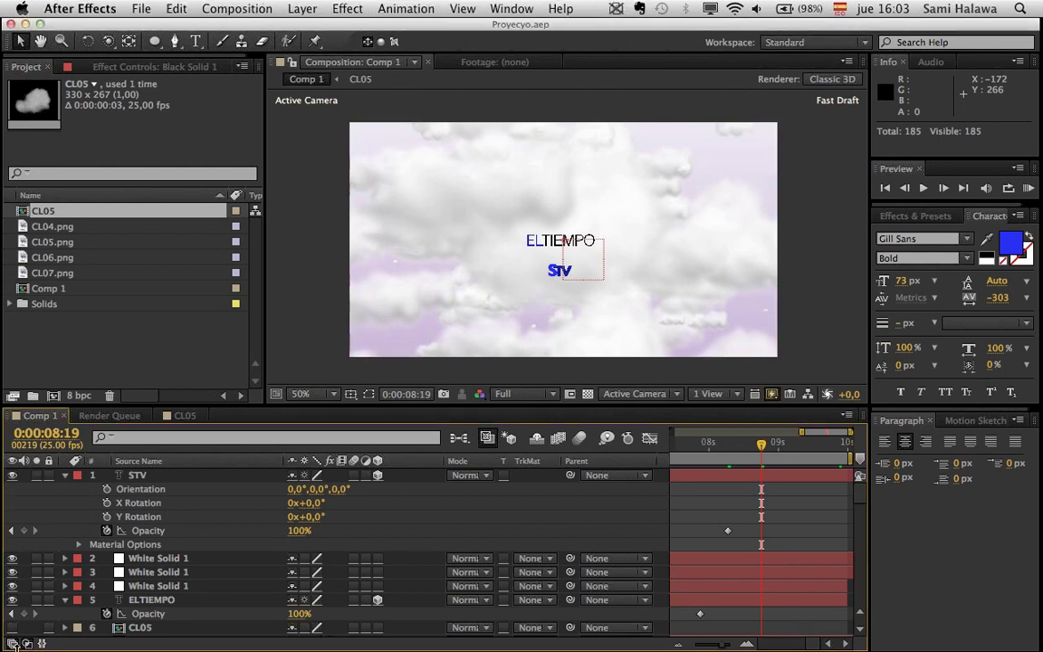
click(27, 644)
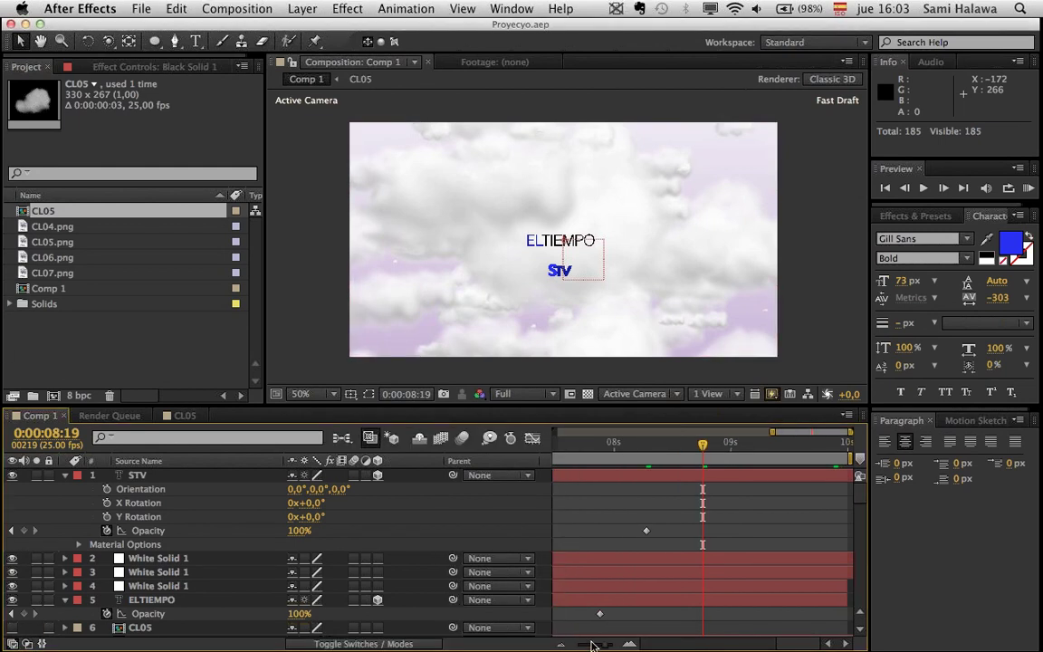
drag(595, 645, 586, 648)
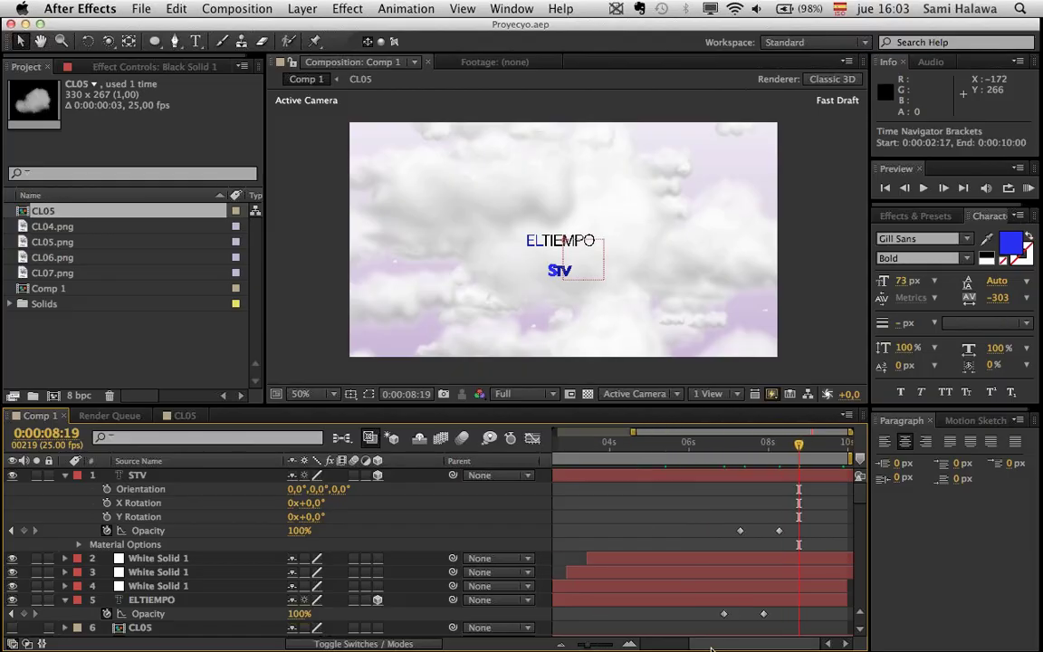
drag(713, 646, 635, 649)
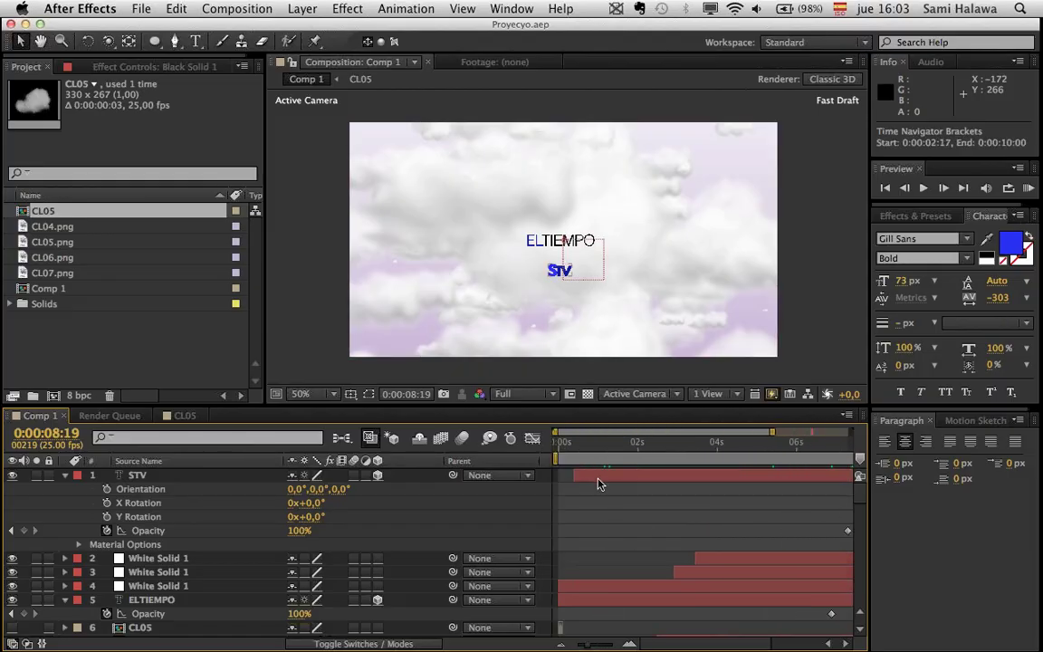
click(566, 455)
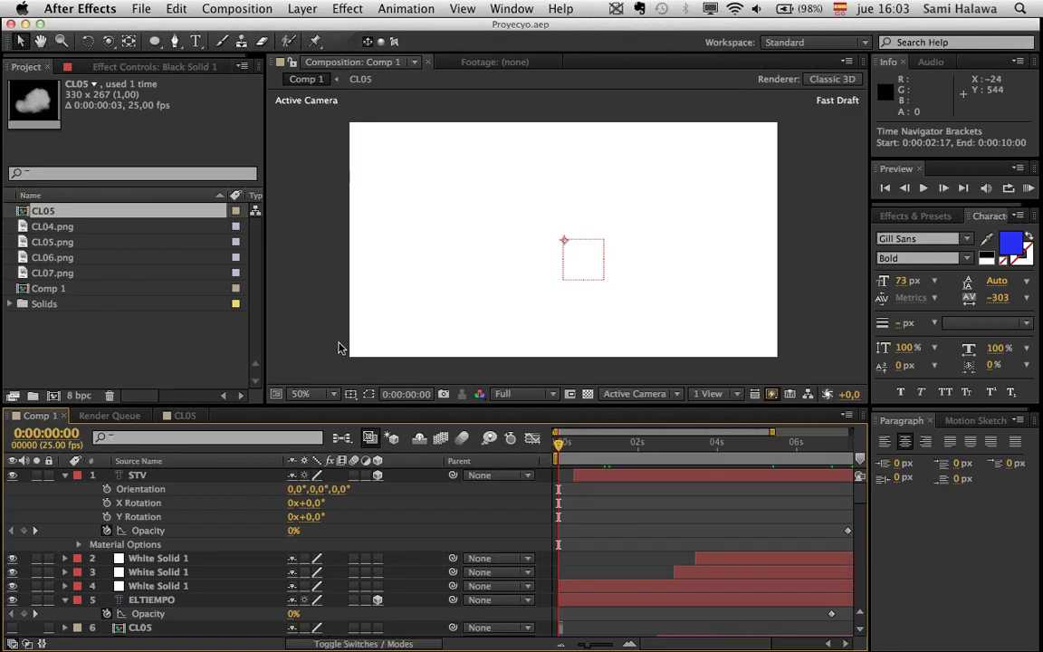
click(281, 366)
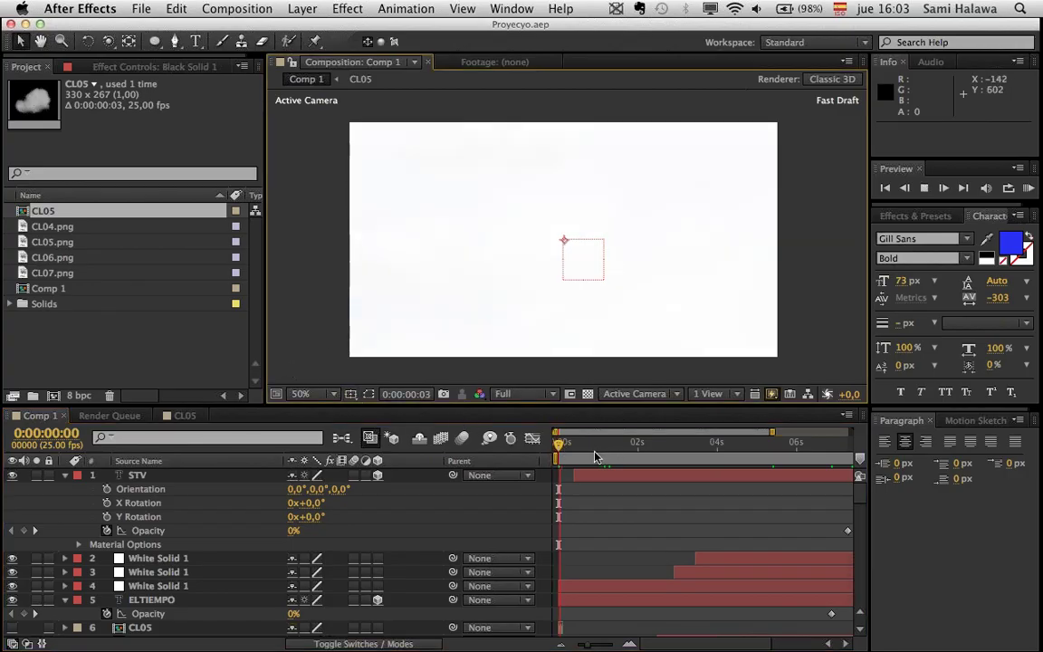
key(space)
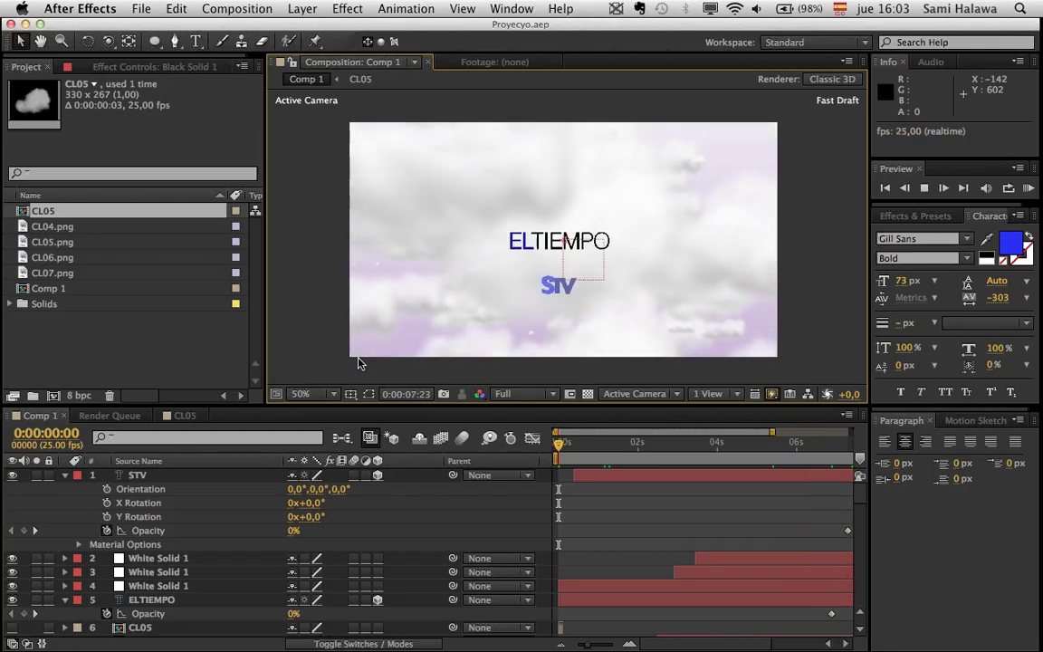
key(space)
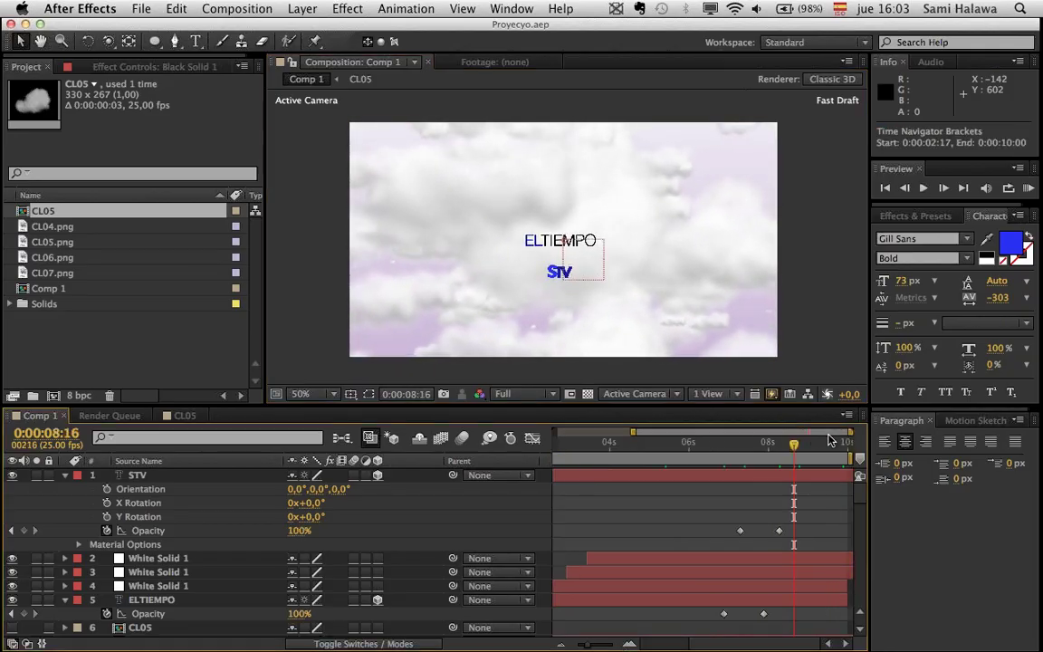
- Scrub through Comp 1's full ten-second timeline to review the sky scenes and the closing ELTIEMPO and STV titles
drag(831, 447, 582, 484)
mouse_move(588, 644)
mouse_down()
mouse_move(603, 644)
mouse_move(576, 644)
mouse_up()
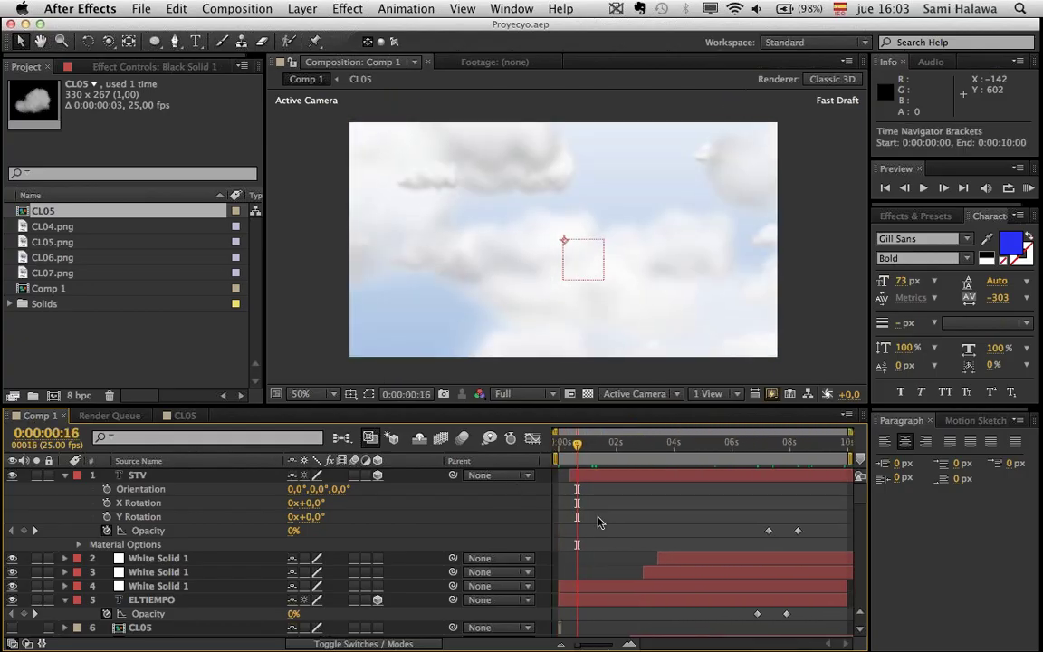
drag(567, 452, 795, 442)
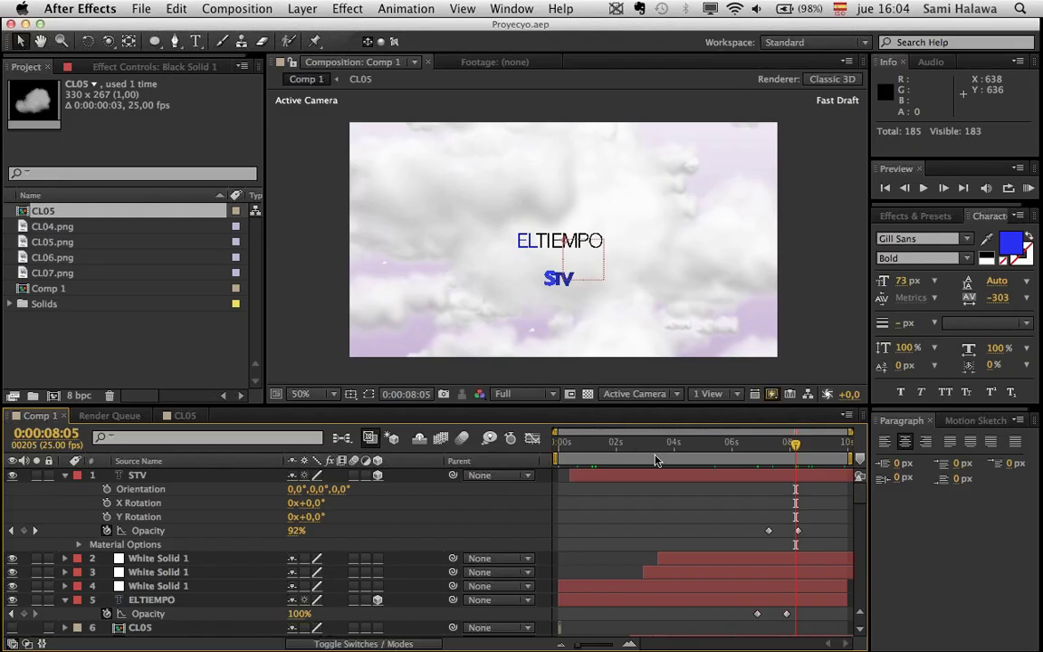
drag(657, 444, 793, 473)
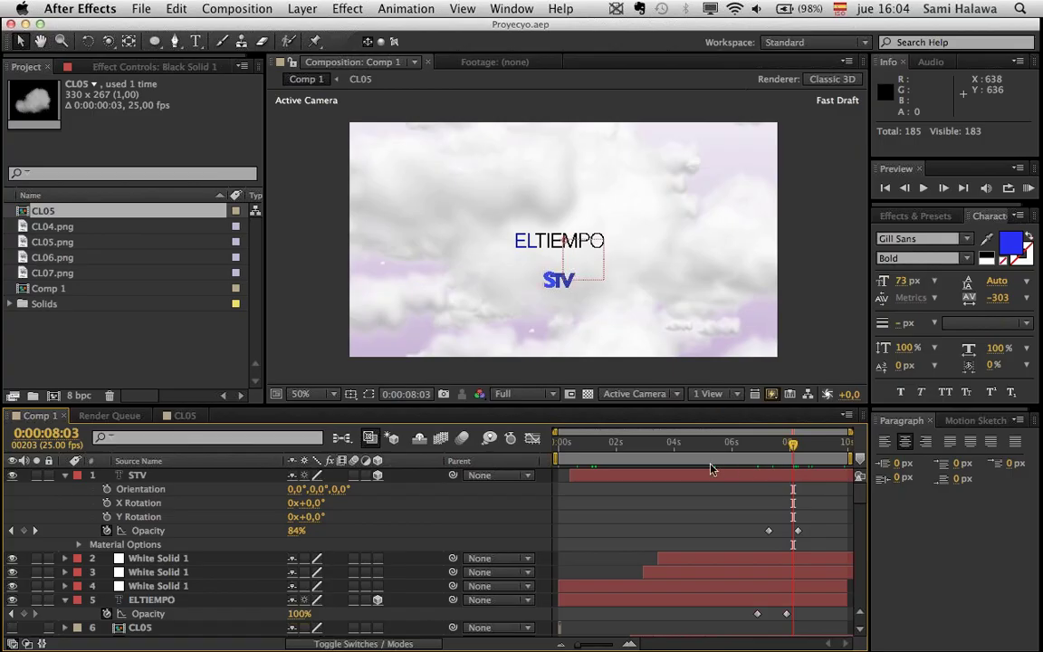
drag(676, 443, 714, 452)
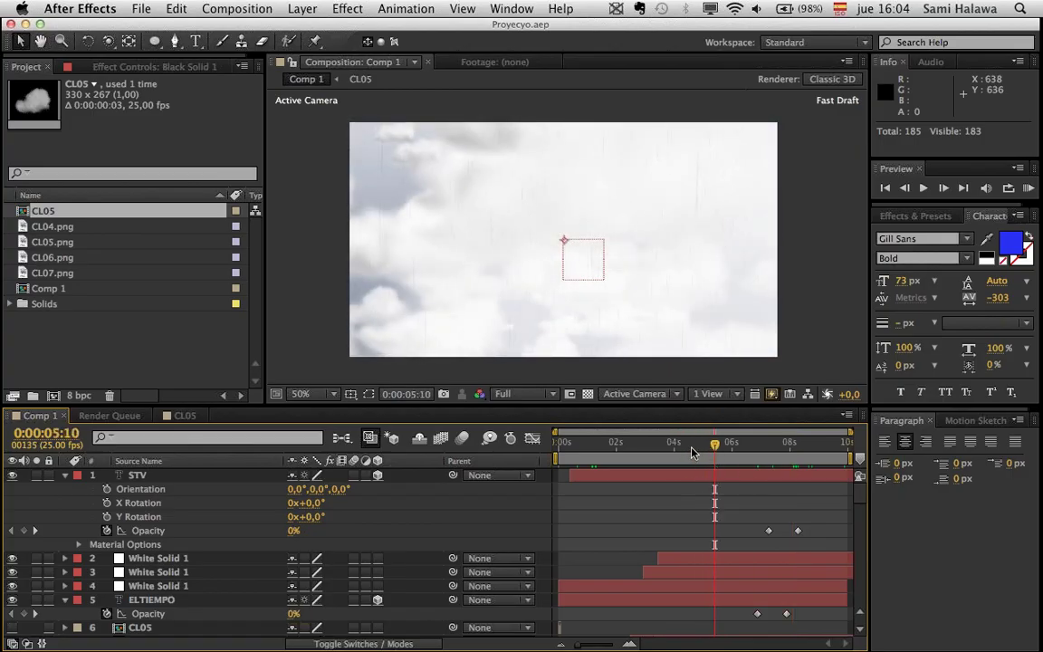
click(224, 377)
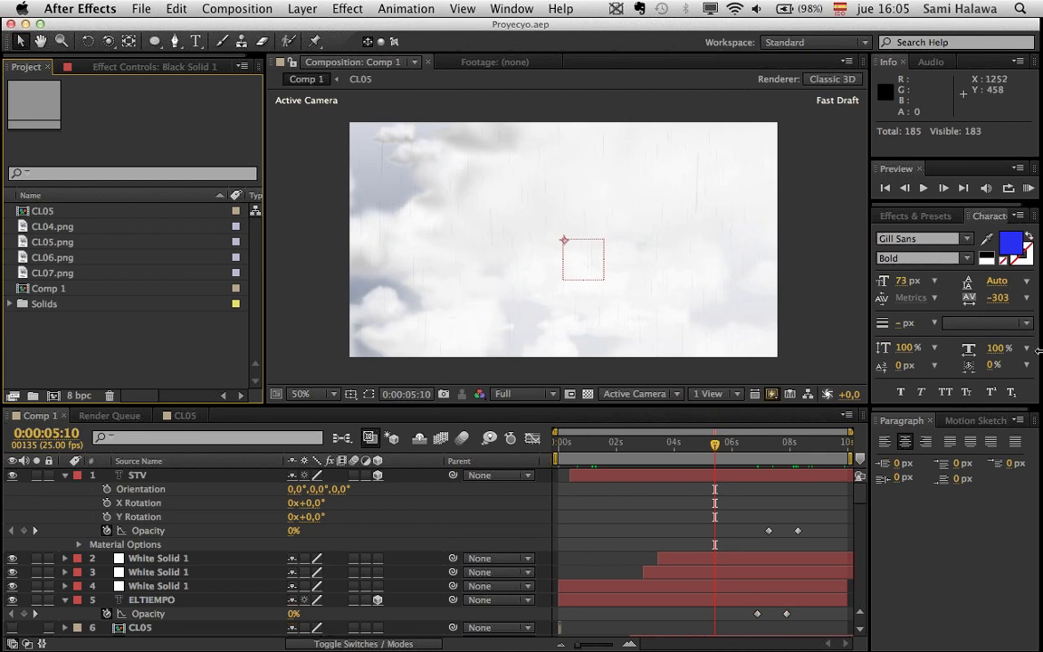
mouse_move(1041, 426)
mouse_move(1041, 494)
- Examine the transitions between the clear sky, rain and title scenes by moving the current time through Comp 1
drag(631, 446, 639, 452)
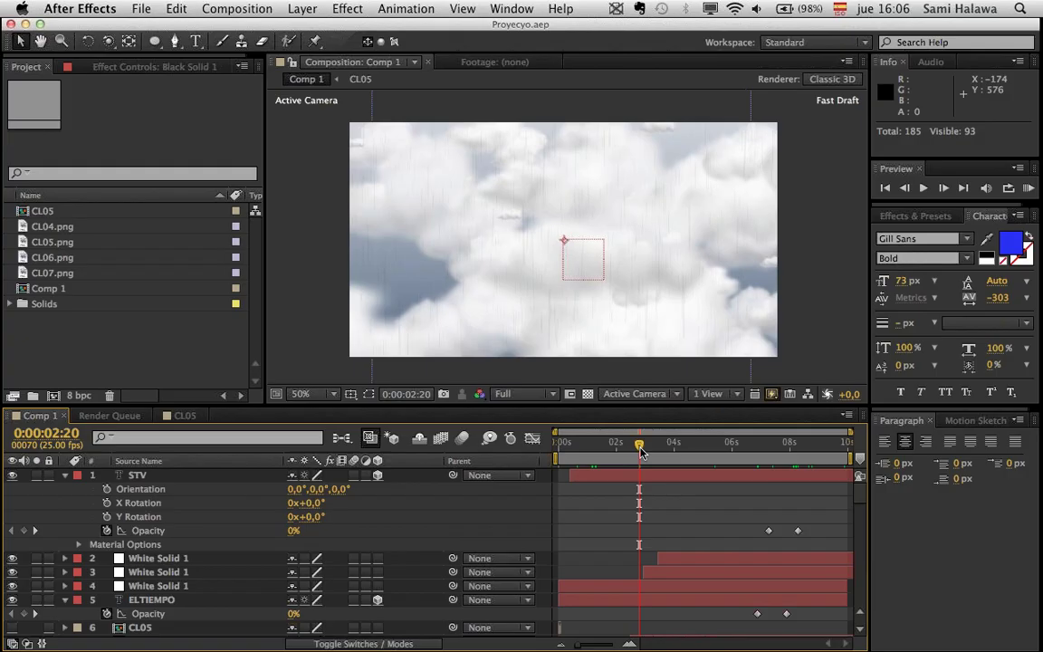
drag(639, 450, 623, 450)
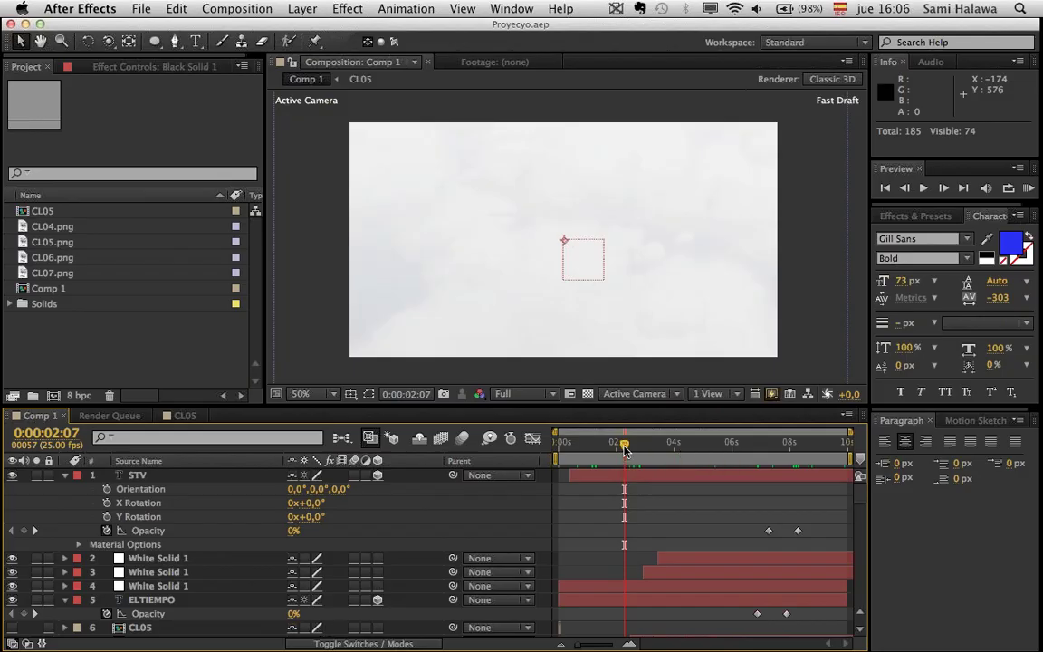
drag(624, 450, 609, 450)
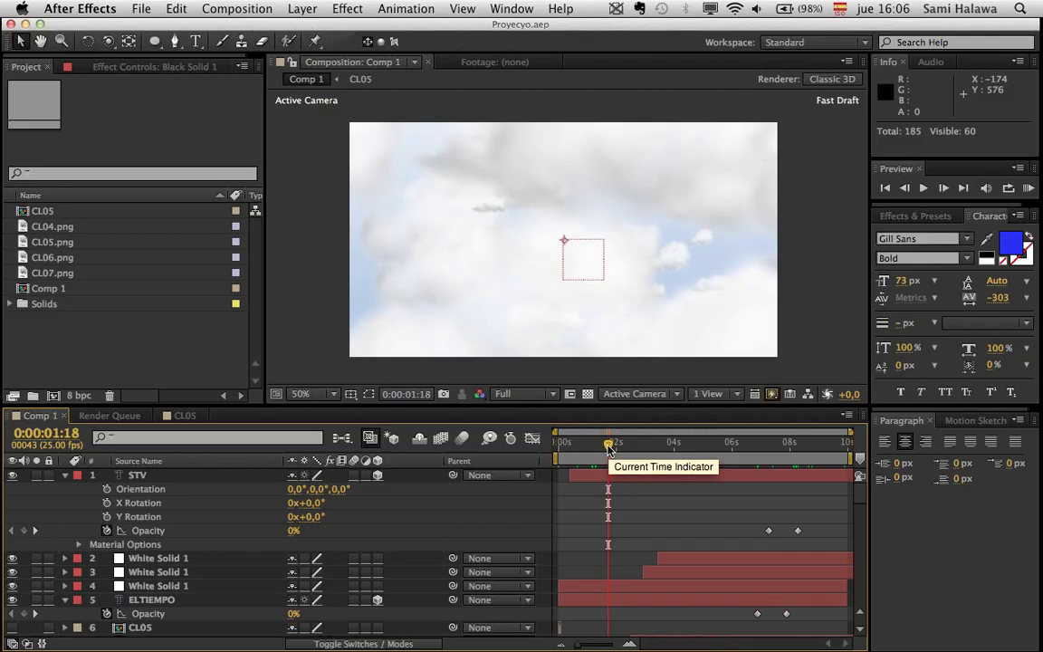
click(698, 444)
drag(698, 446, 775, 442)
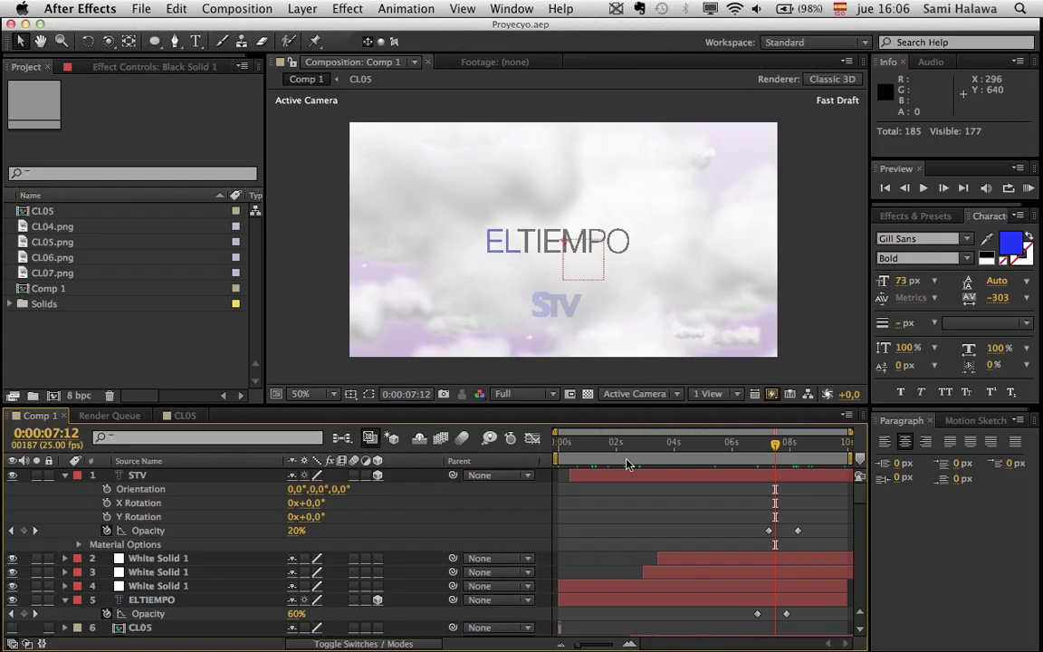
click(600, 443)
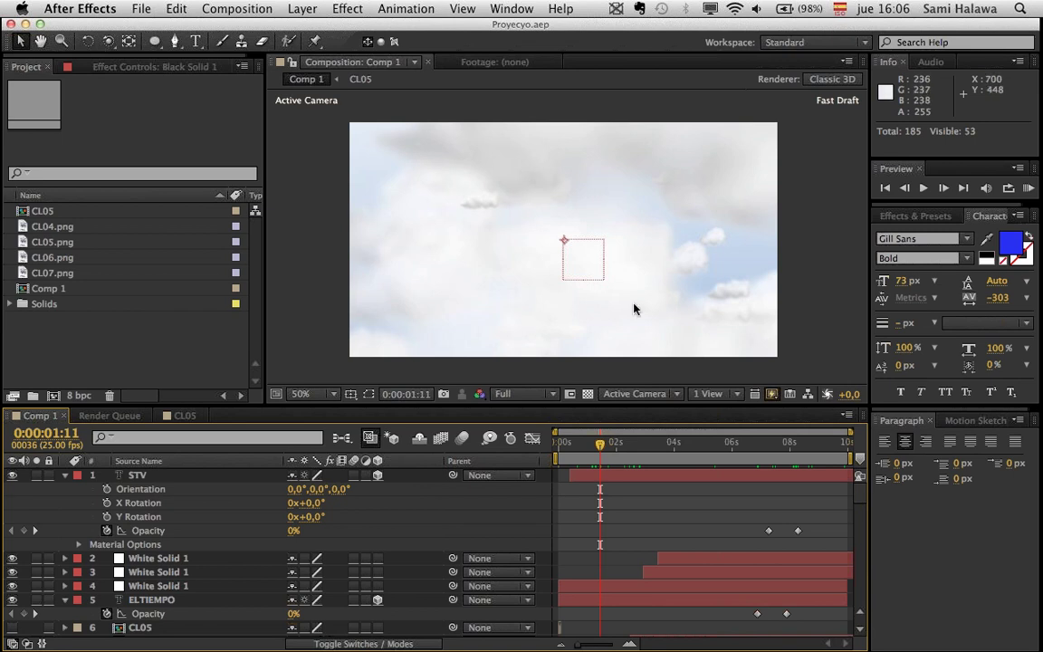
click(672, 448)
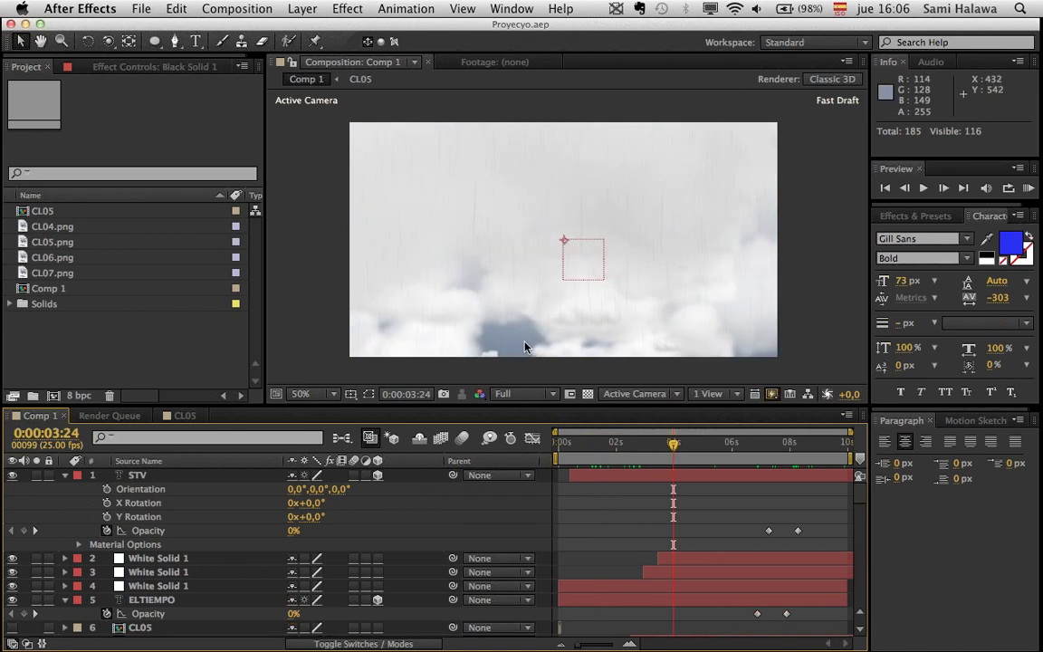
mouse_move(673, 447)
mouse_down()
mouse_move(661, 449)
mouse_move(681, 460)
mouse_up()
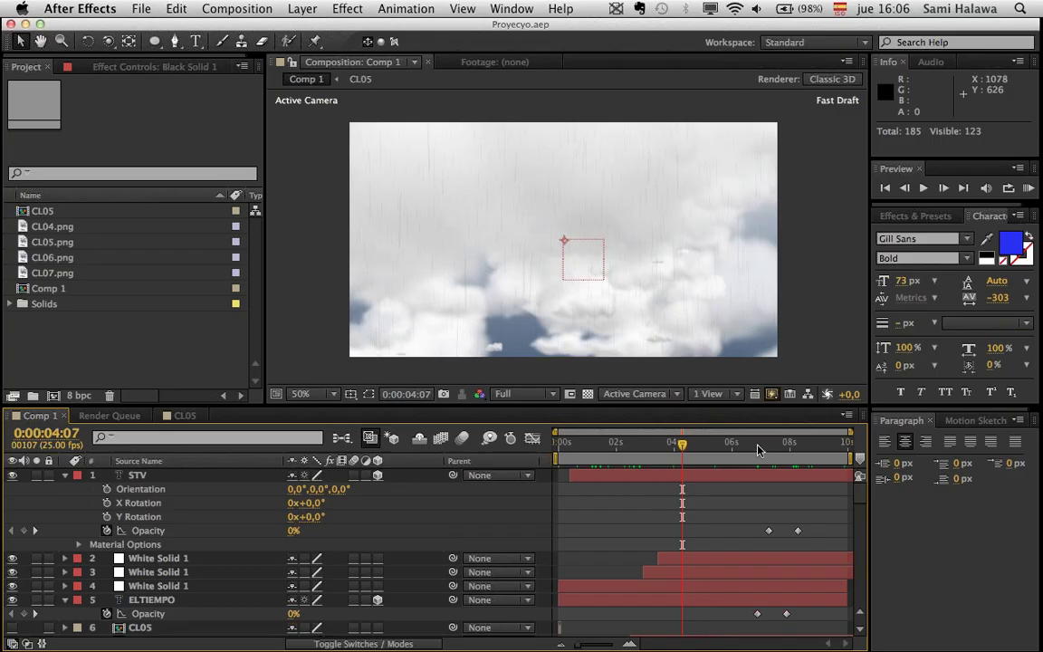
drag(755, 446, 788, 441)
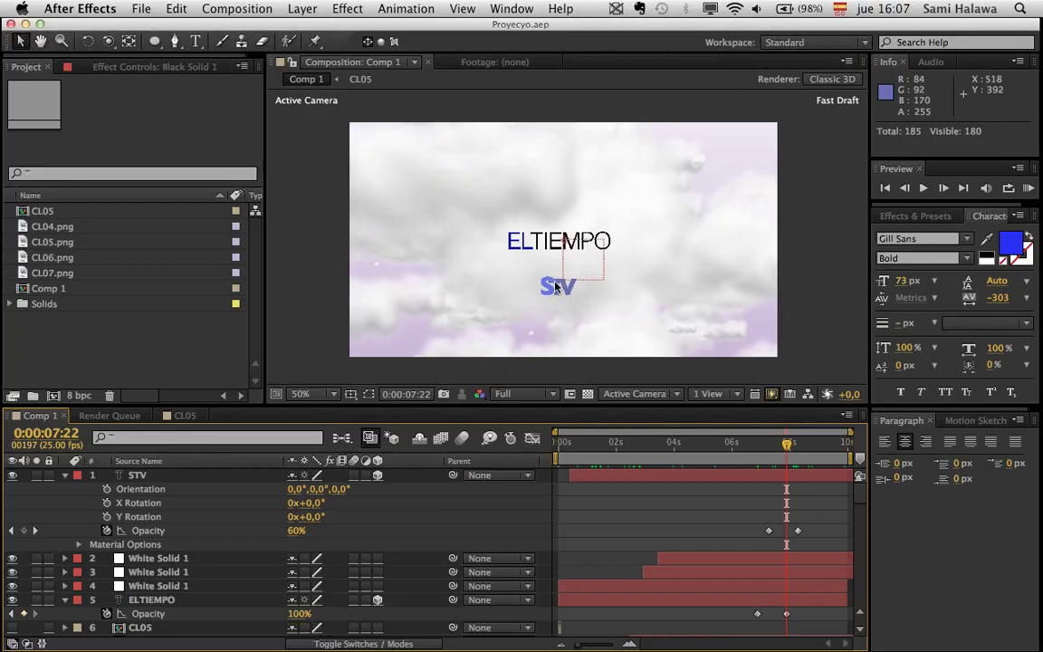
- Close the current project to start from an empty one
click(122, 337)
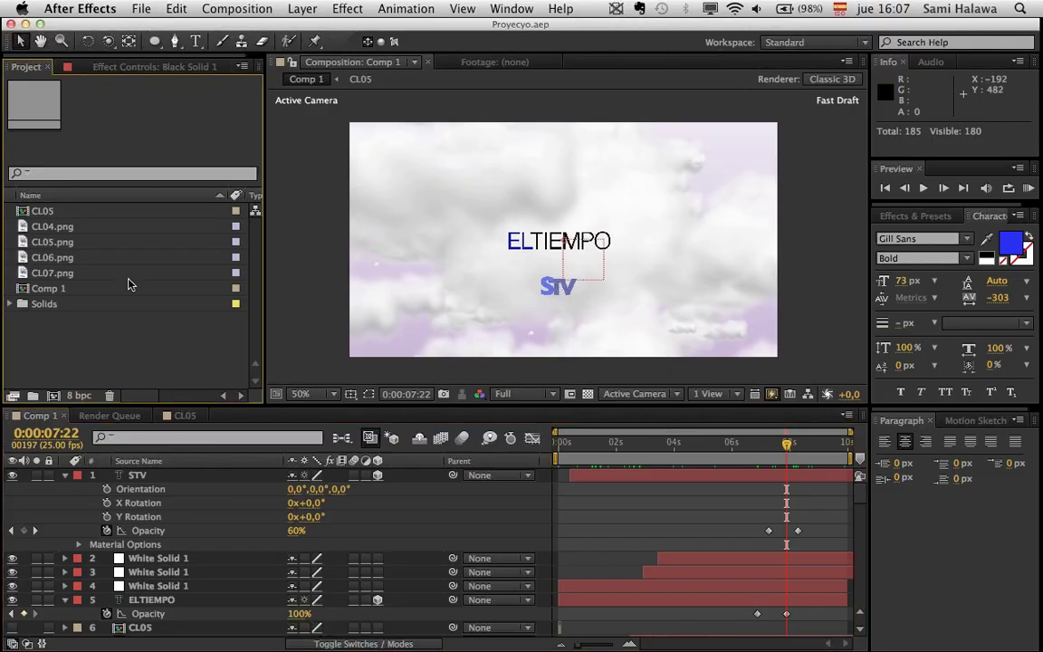
click(136, 8)
mouse_move(181, 143)
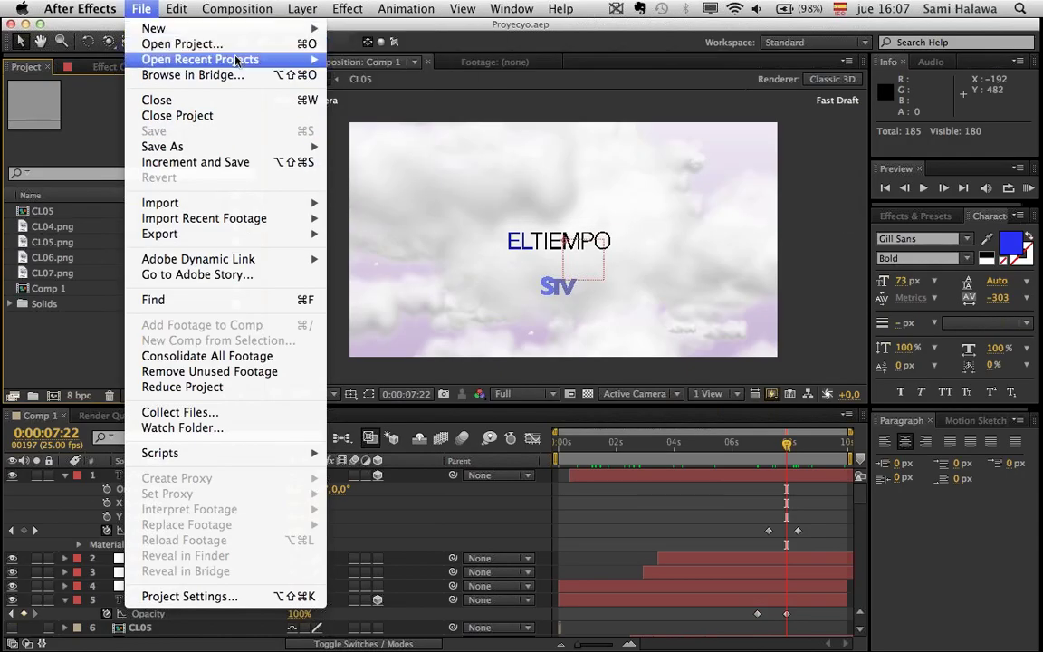
click(211, 118)
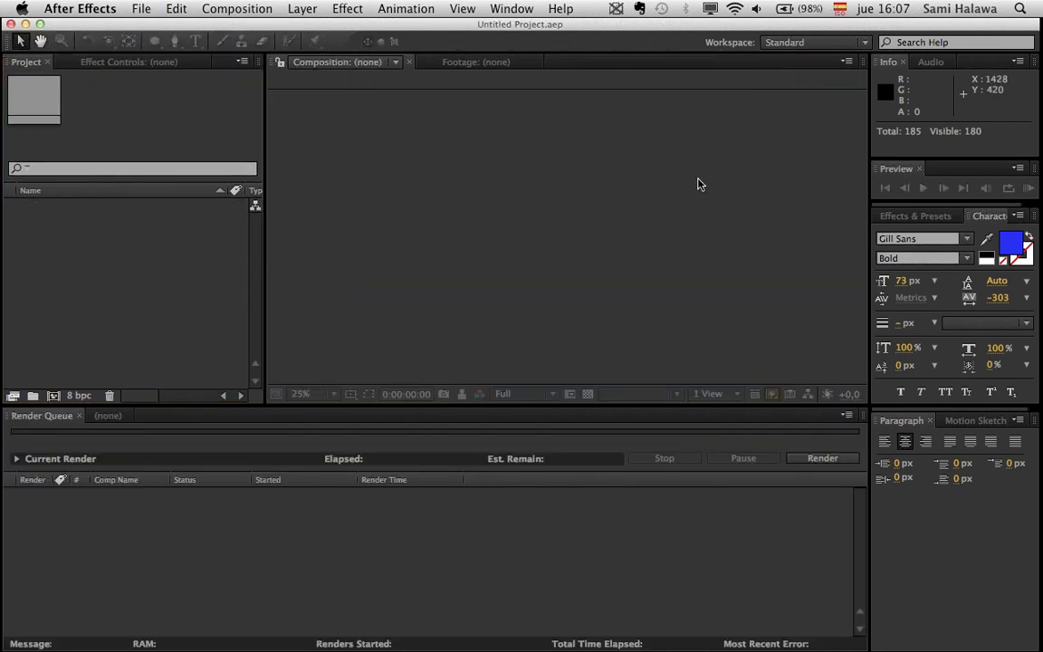
- Reset the Standard workspace to its original layout
click(769, 43)
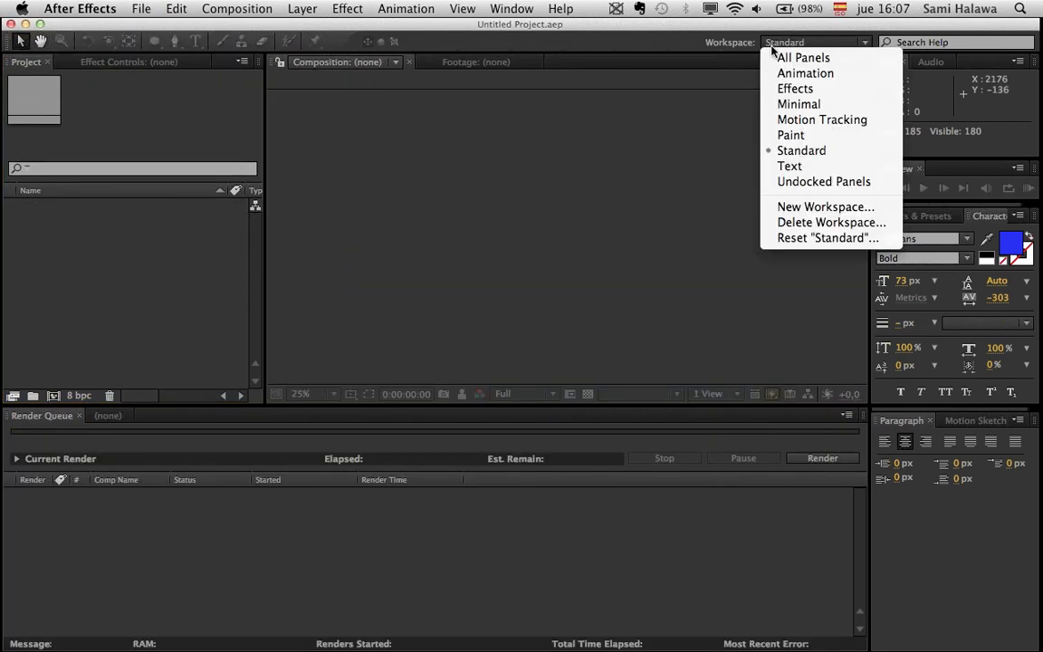
click(786, 237)
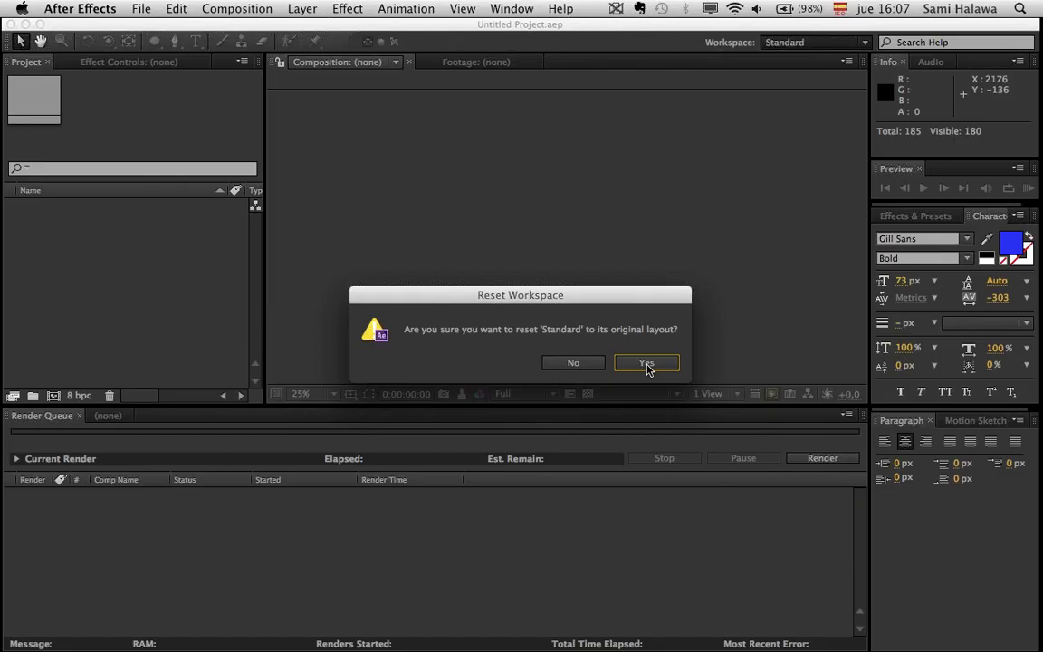
click(646, 363)
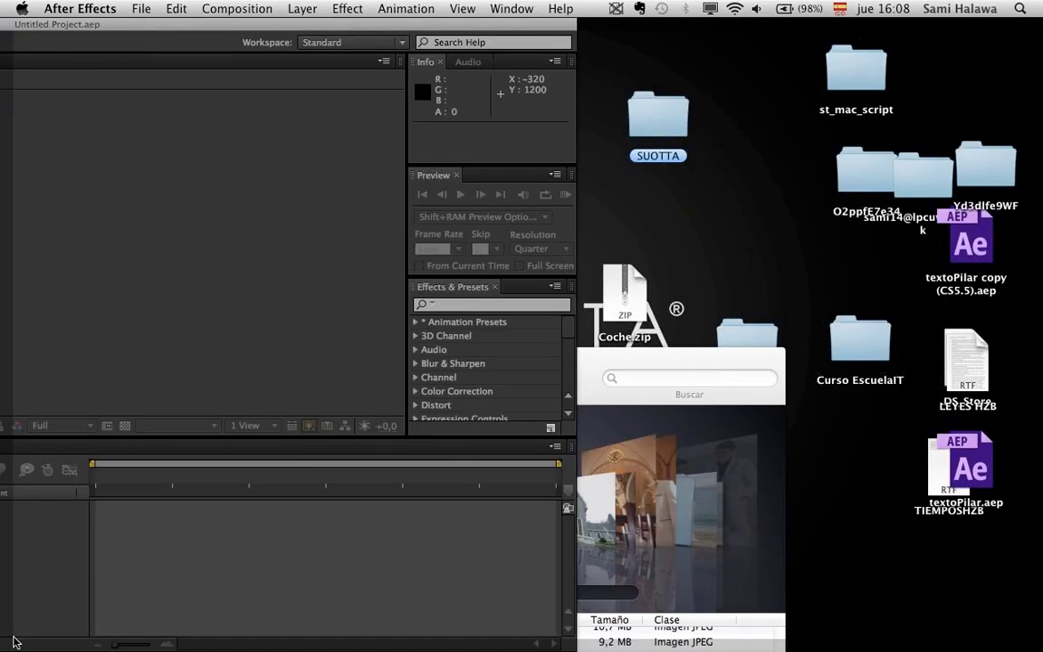
- Switch to Finder, open the Clouds folder from the desktop and preview its cloud PNG images
key(F11)
double_click(128, 438)
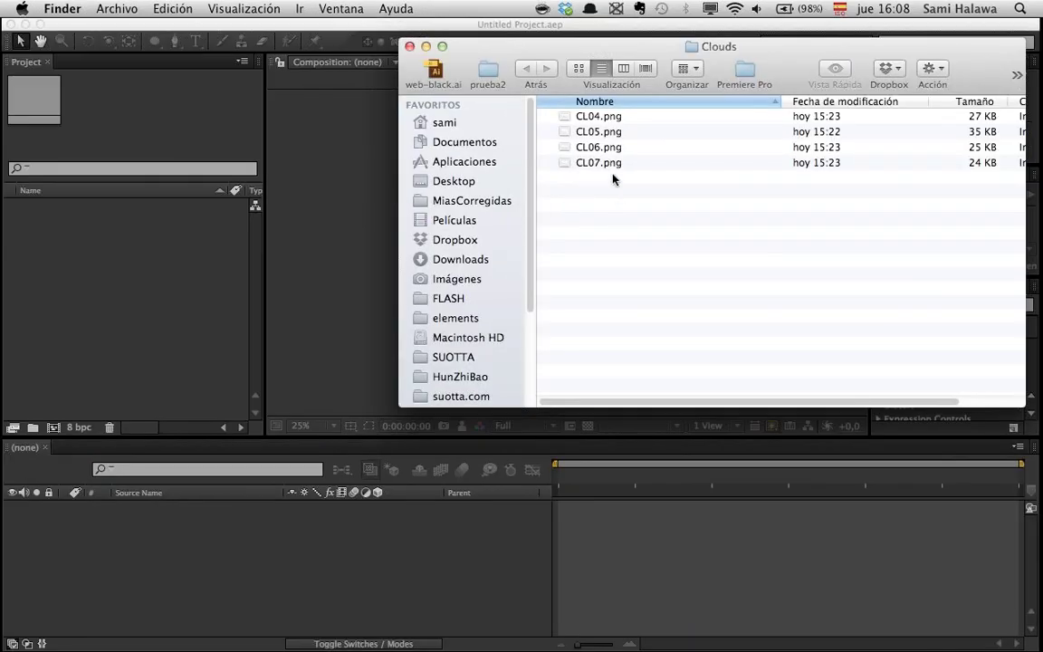
click(611, 163)
click(608, 118)
key(space)
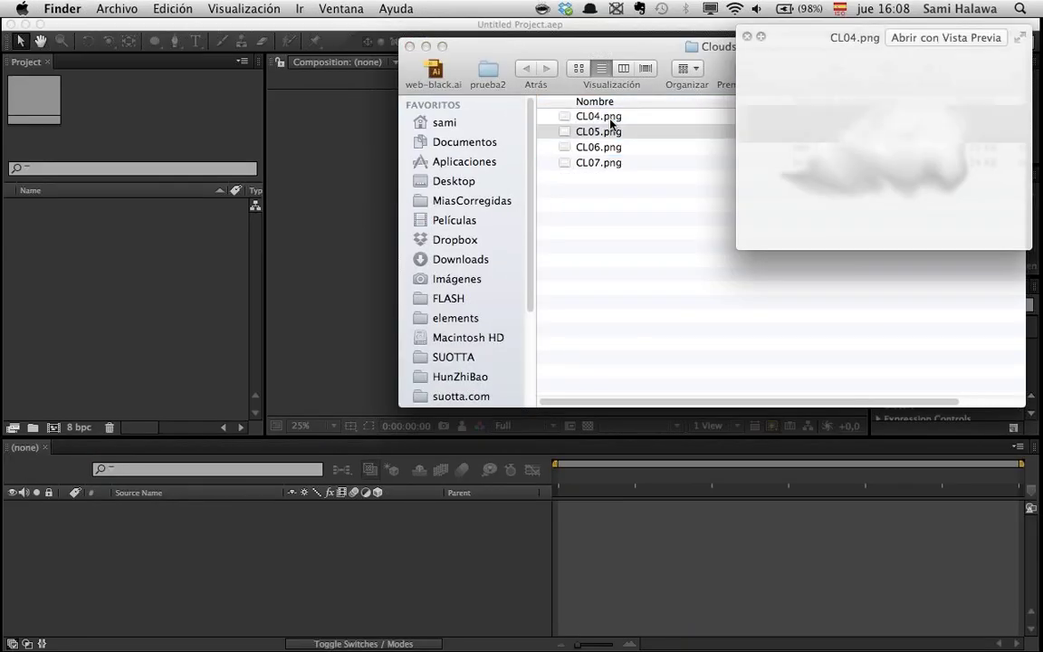
key(Down)
key(Down)
key(Up)
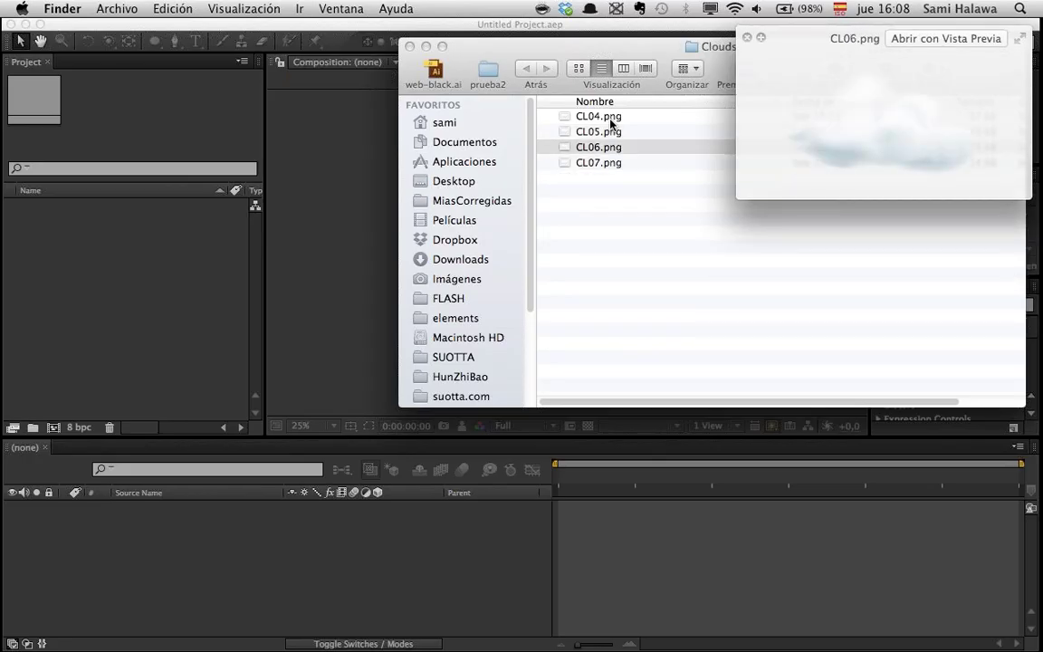
key(space)
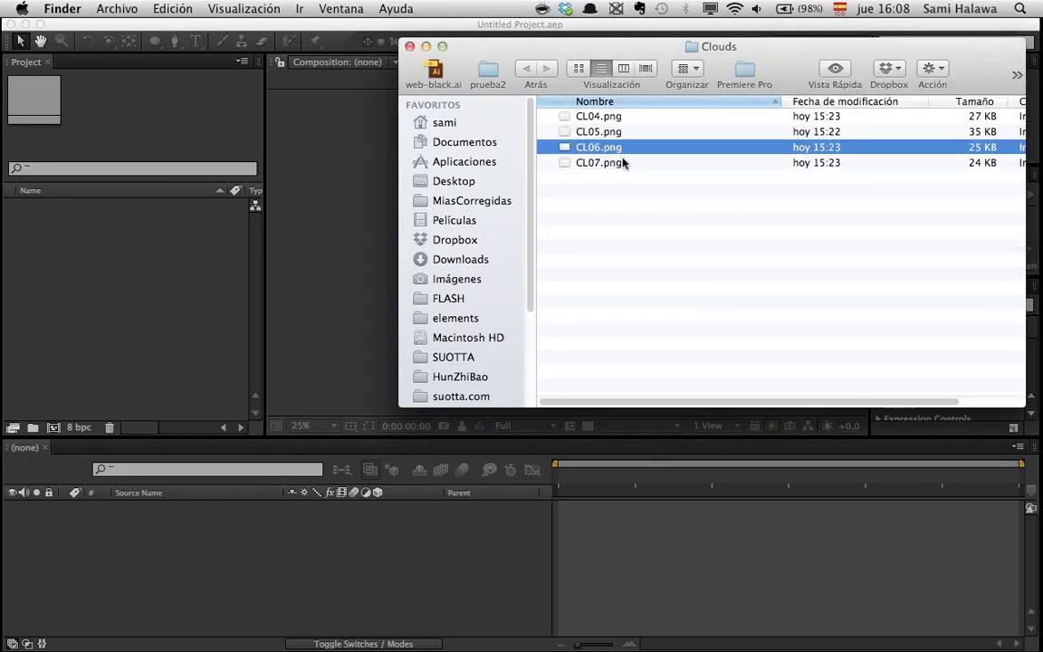
- Delete the CL06.png cloud image from the Clouds folder
key(Return)
key(BackSpace)
click(622, 162)
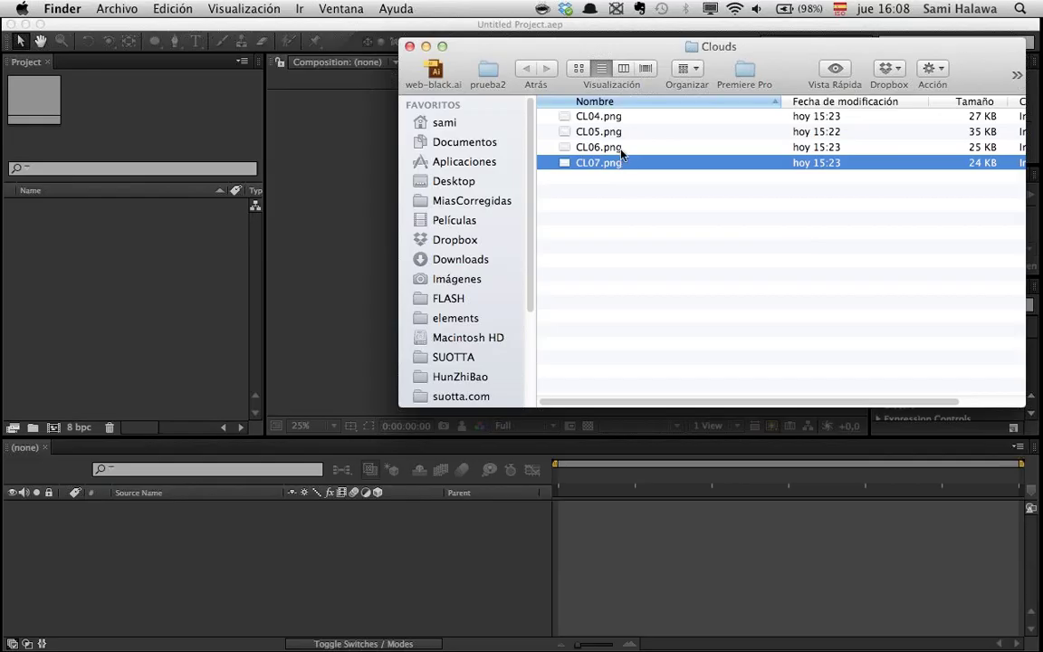
click(621, 152)
key(super+BackSpace)
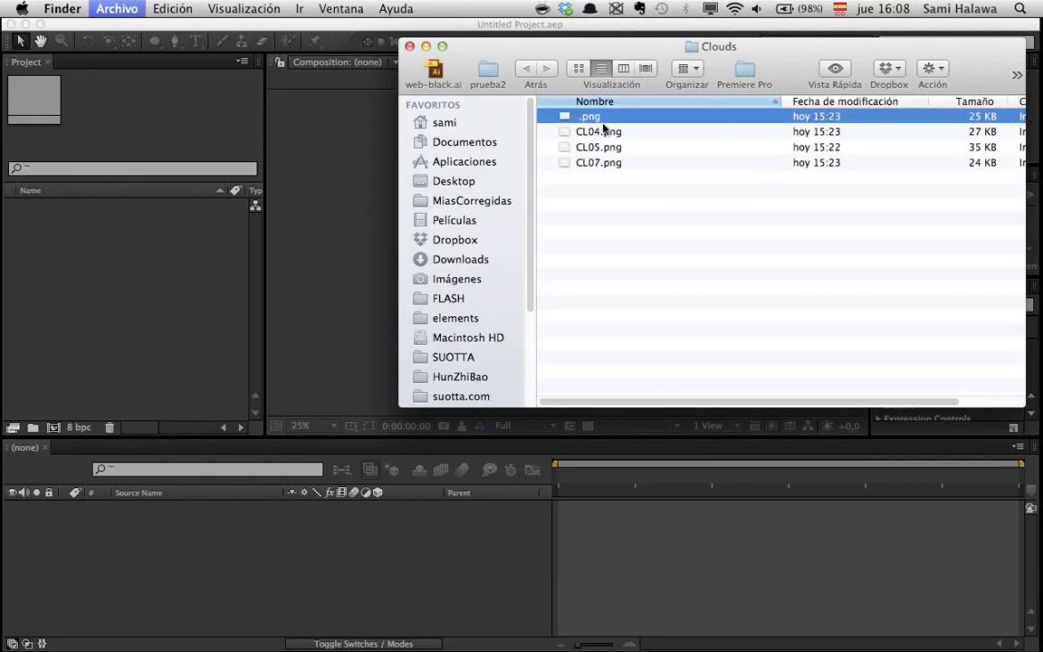
- Preview the remaining cloud images CL04.png, CL05.png and CL07.png one after another
key(space)
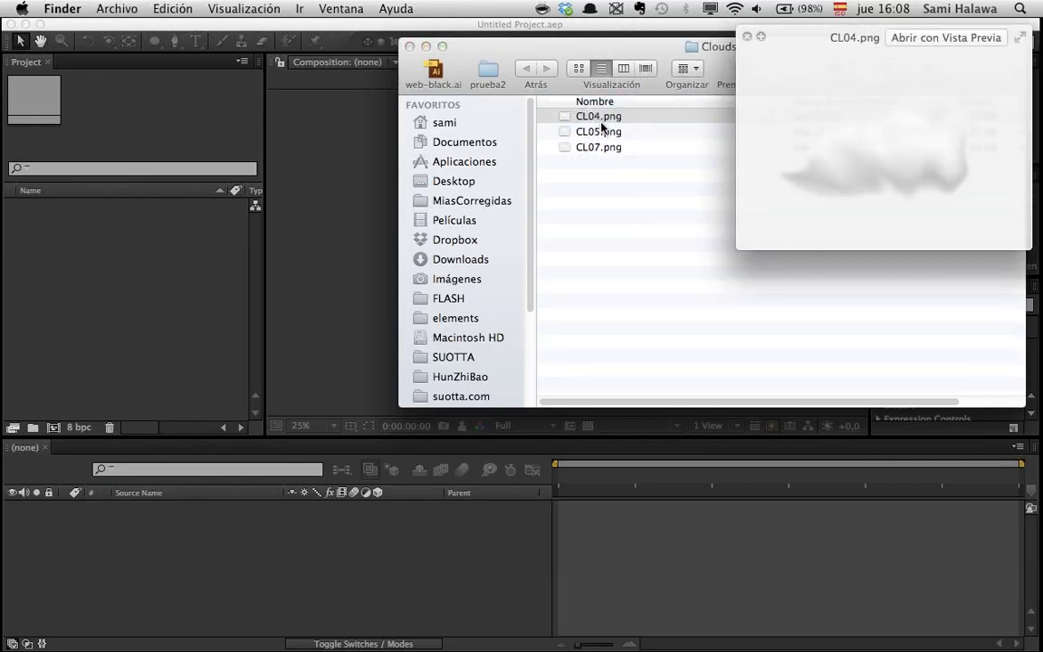
key(Down)
key(Down)
key(Up)
key(Up)
key(Down)
key(Down)
key(Up)
key(Up)
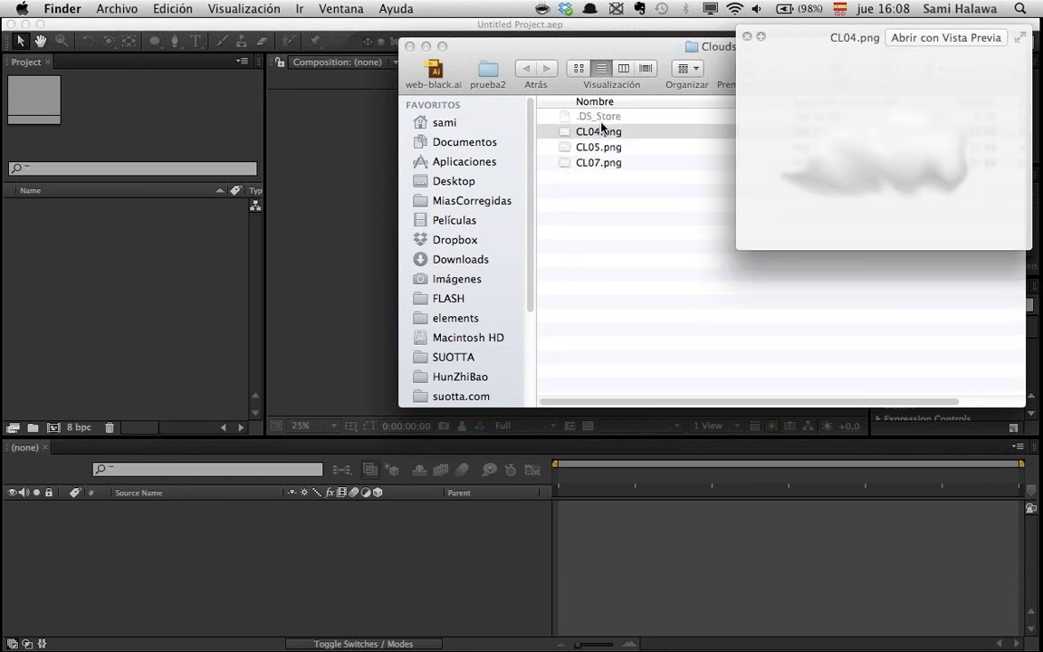
- Import the cloud images CL04.png, CL05.png and CL07.png from the Clouds folder into the After Effects project
key(space)
drag(600, 226, 117, 295)
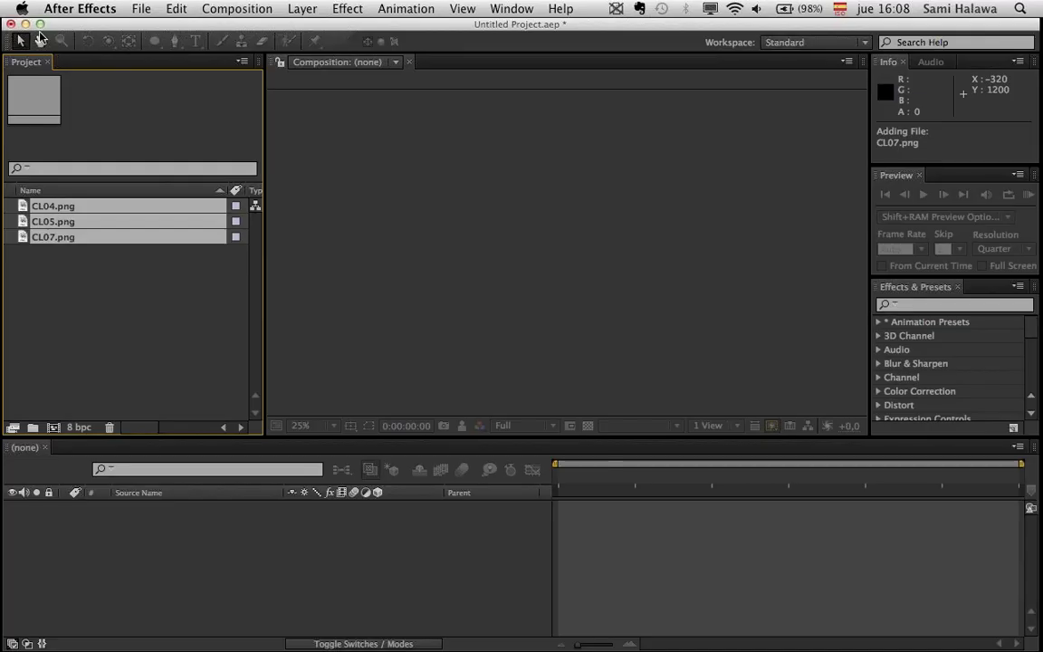
click(161, 333)
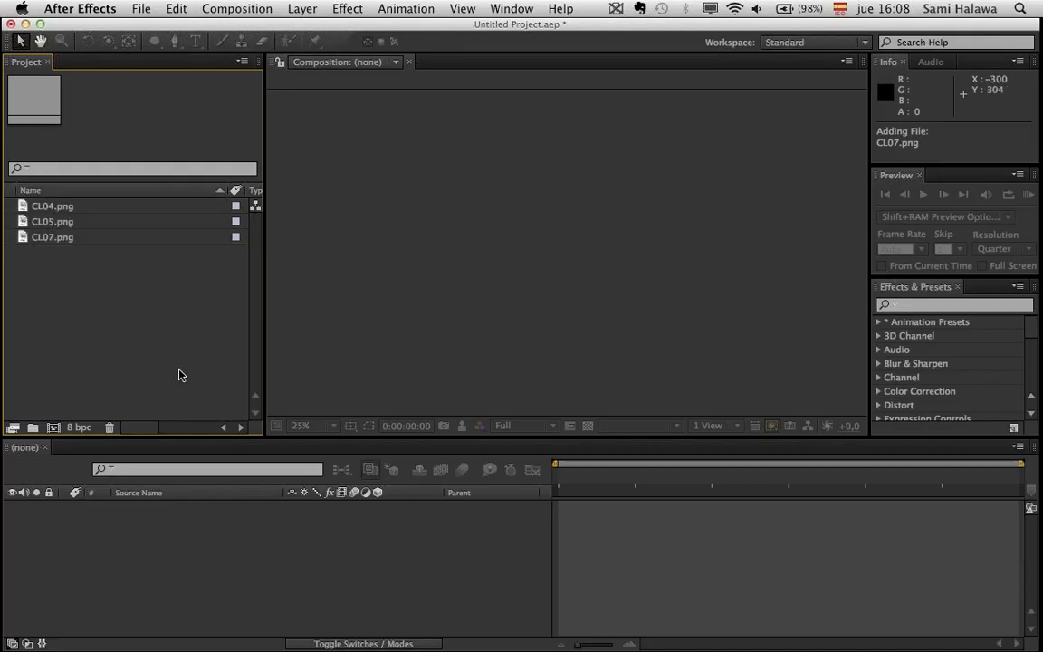
- Create a new project folder named Footage
click(31, 426)
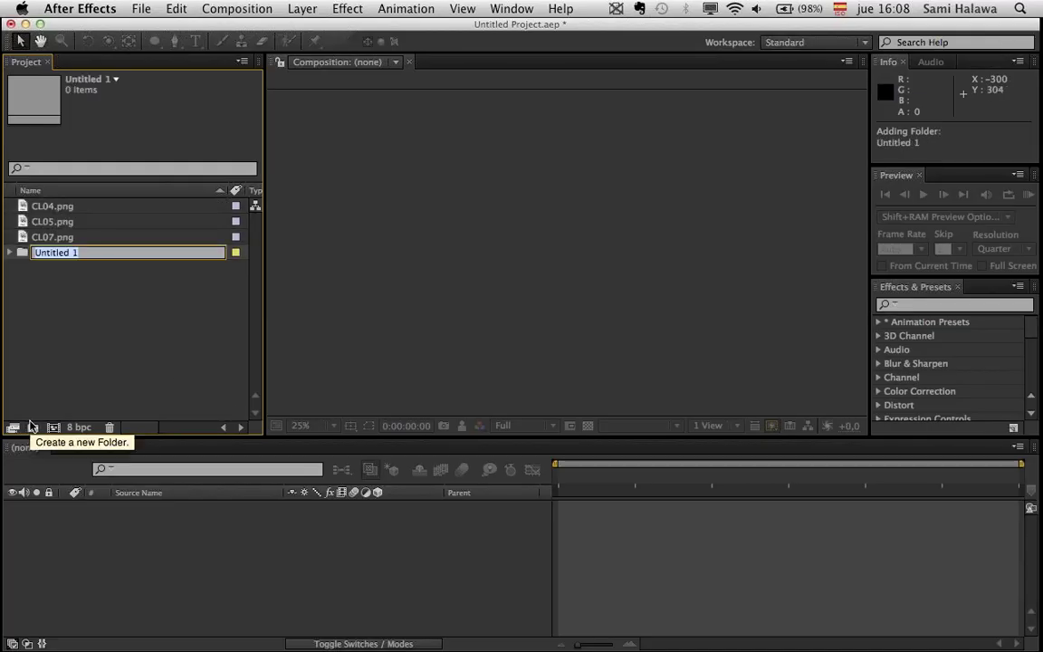
text(roo)
text(tage)
key(Return)
- Move the three cloud PNG images into the Footage folder and expand it to show its contents
click(54, 237)
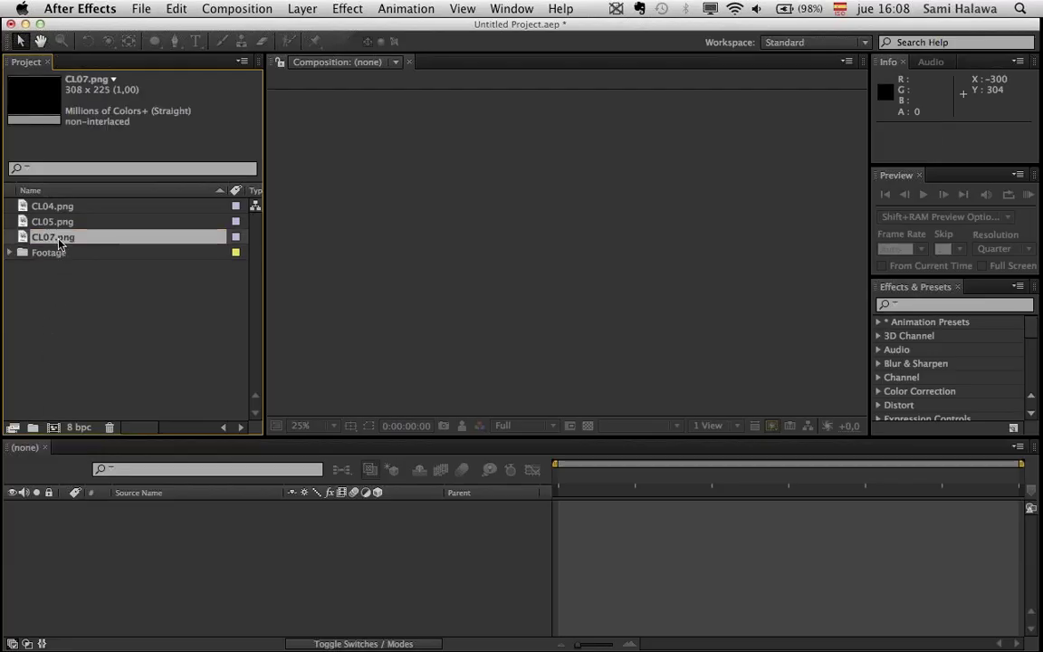
shift+click(50, 207)
drag(45, 210, 58, 256)
click(10, 206)
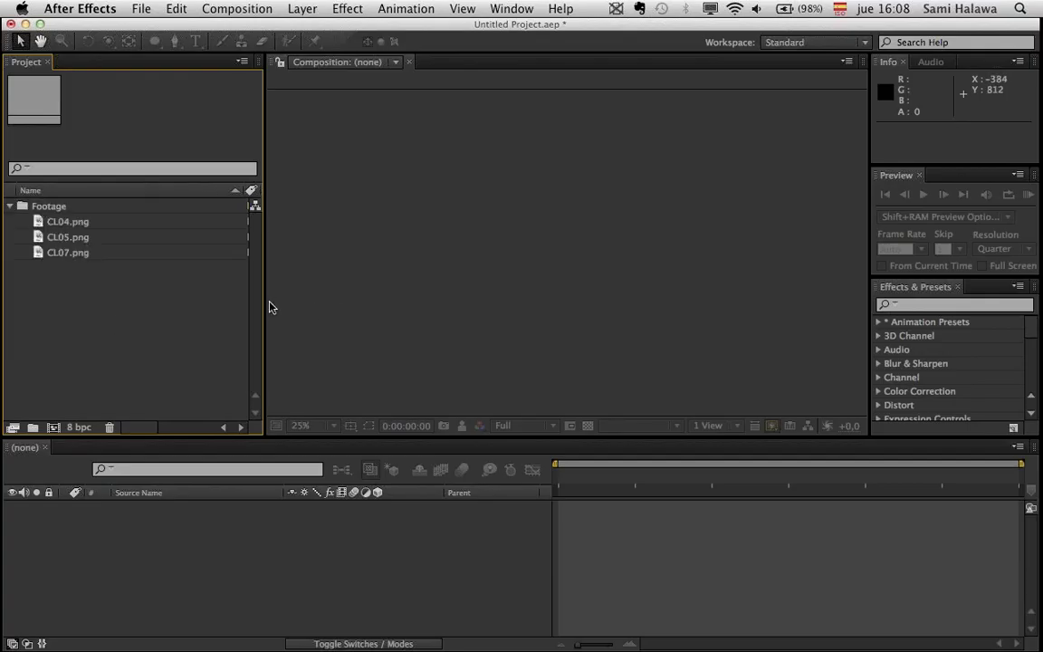
drag(264, 303, 311, 310)
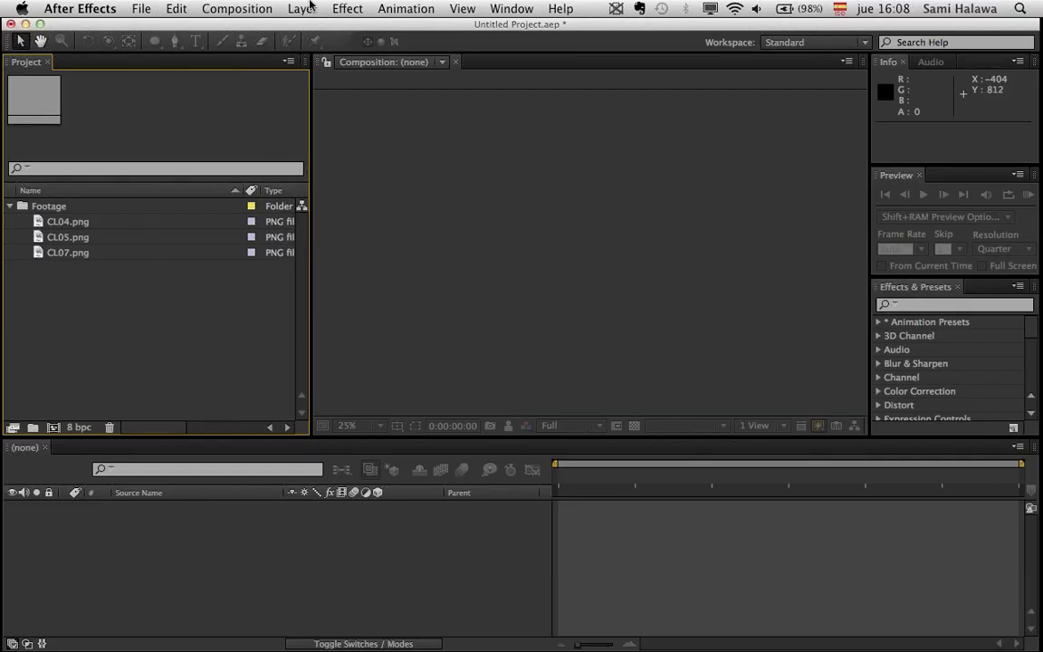
- Create a new composition named Comp 1 with a duration of 0:00:15:00, keeping the PAL D1/DV Widescreen Square Pixel preset
click(222, 8)
click(217, 28)
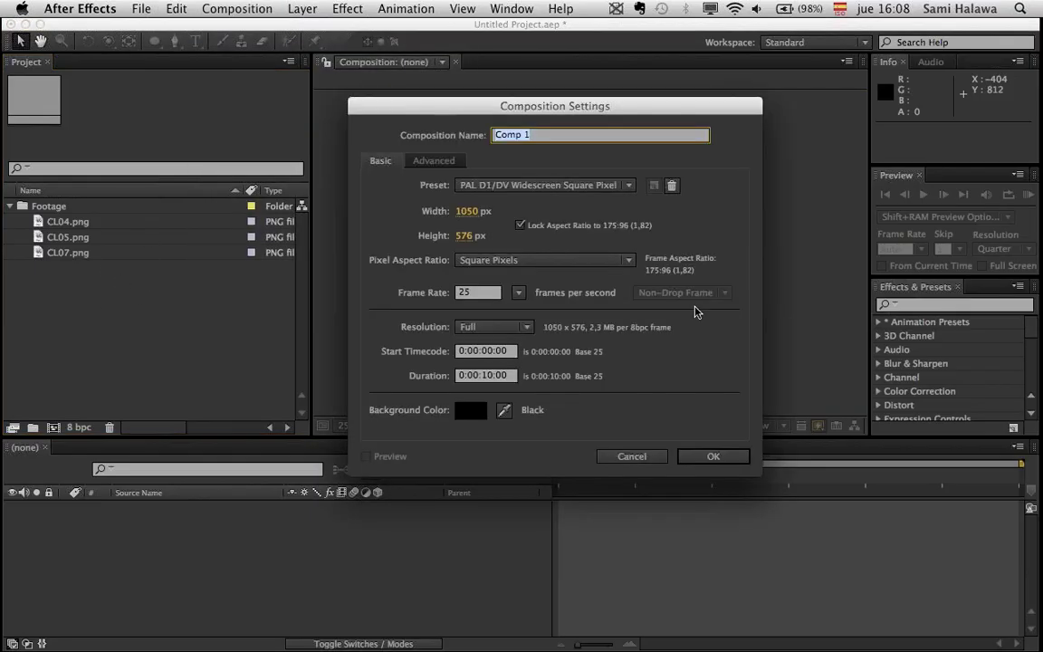
drag(496, 383, 482, 383)
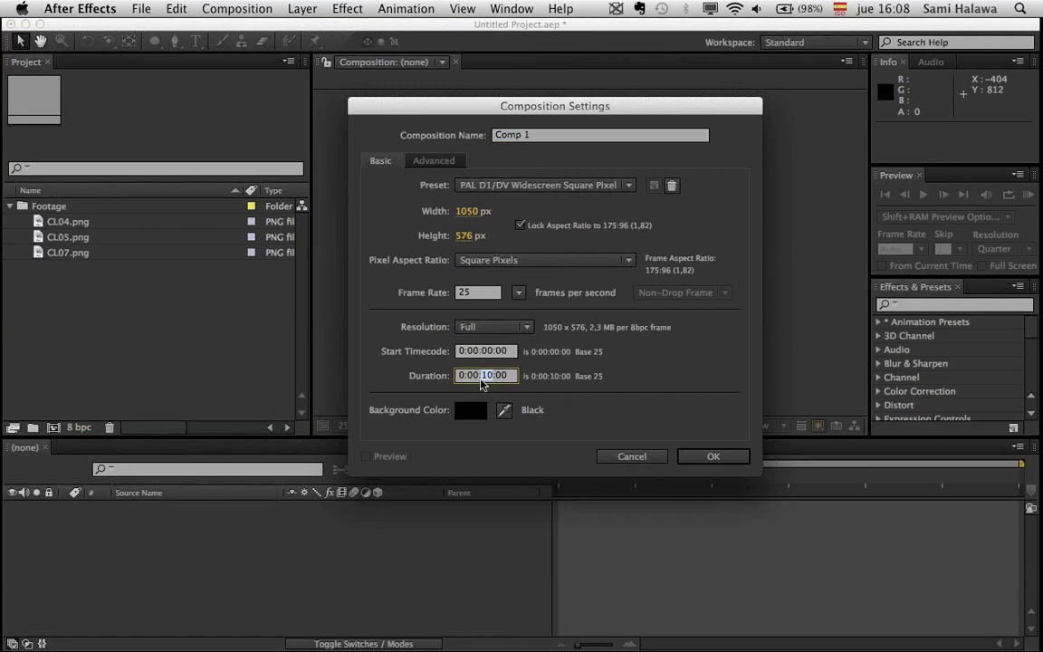
text(15)
click(715, 456)
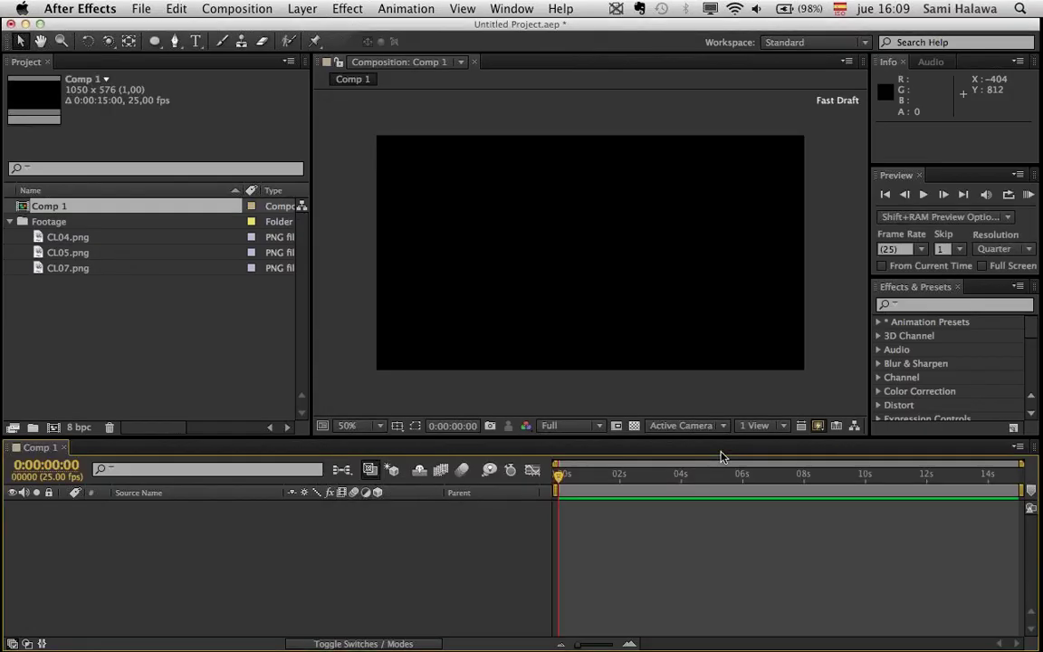
- Halve Comp 1's frame size to 525 × 288 px in its composition settings, with the aspect ratio locked
click(207, 8)
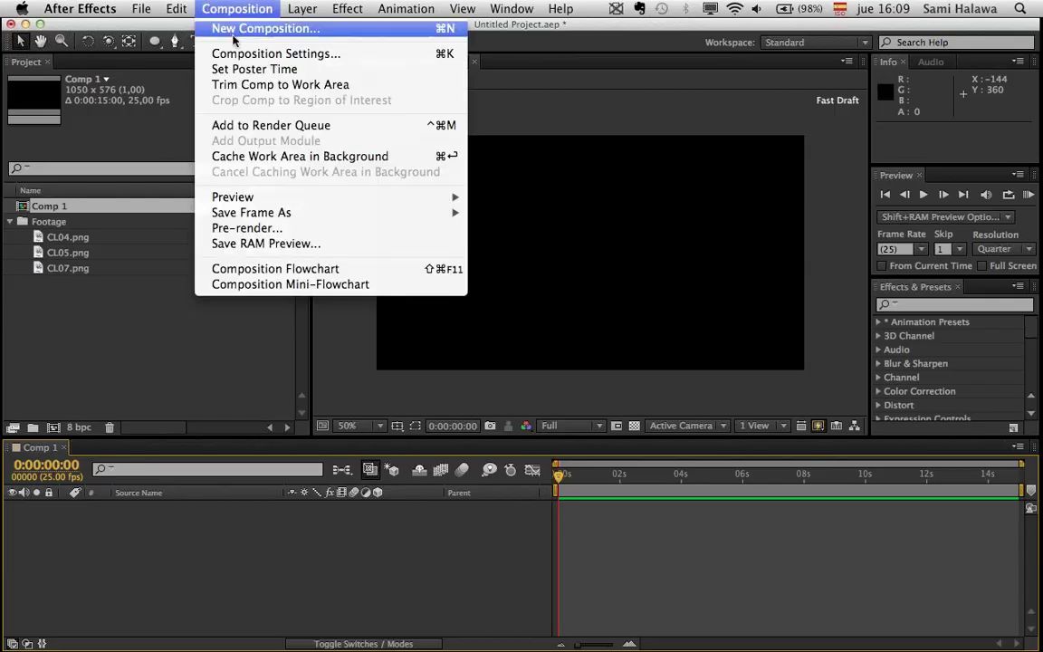
click(223, 52)
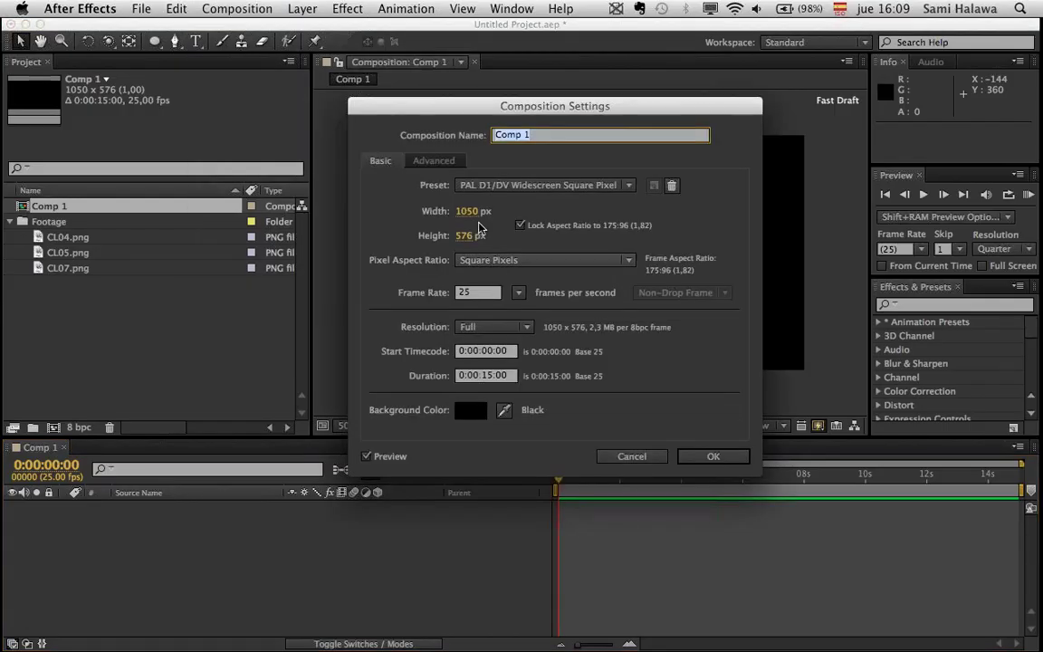
click(519, 225)
click(473, 215)
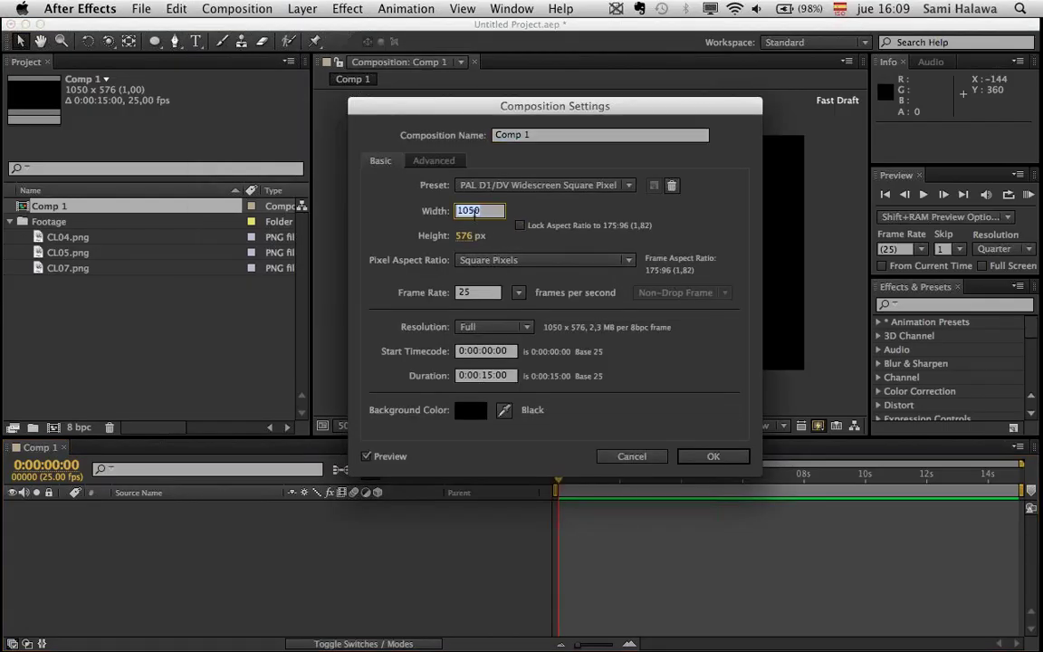
click(519, 225)
click(471, 211)
click(481, 210)
text(/2)
key(Return)
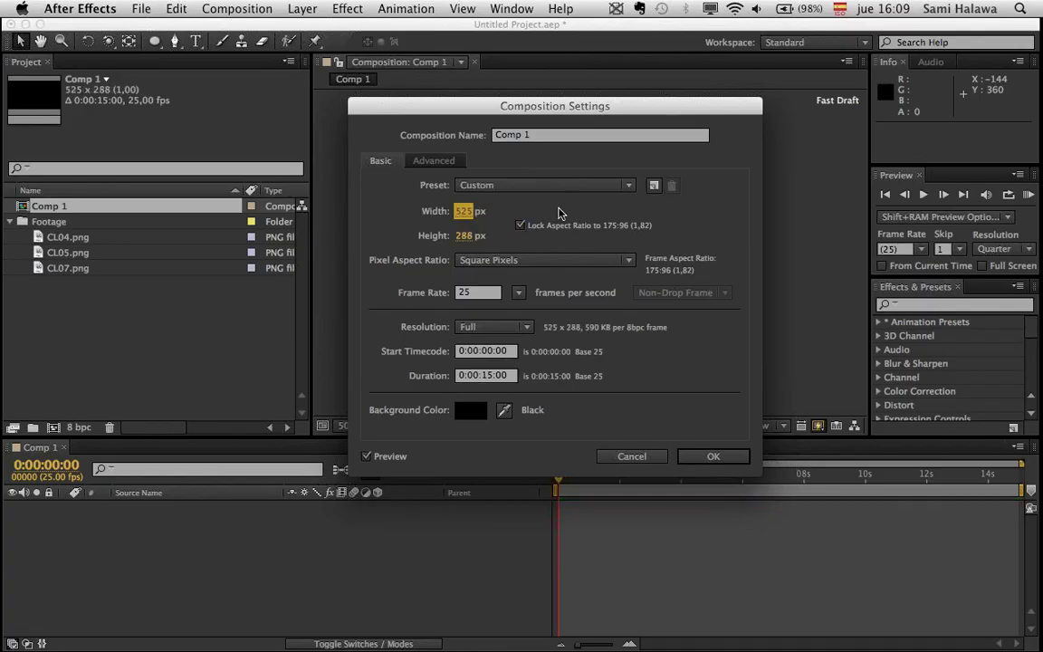
click(705, 459)
click(473, 210)
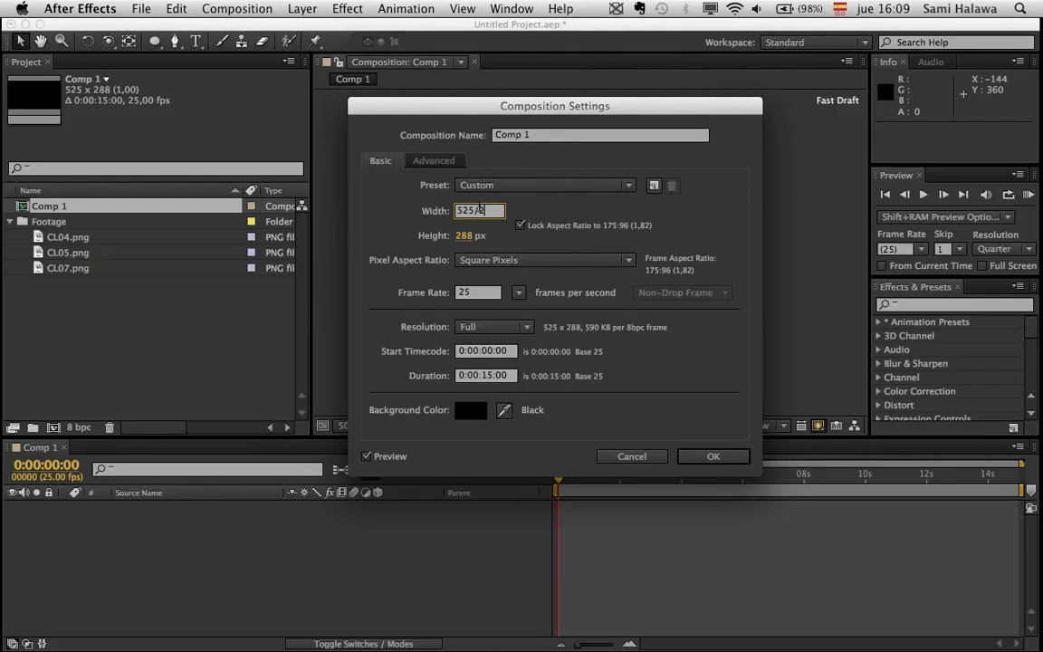
key(BackSpace)
key(BackSpace)
click(521, 224)
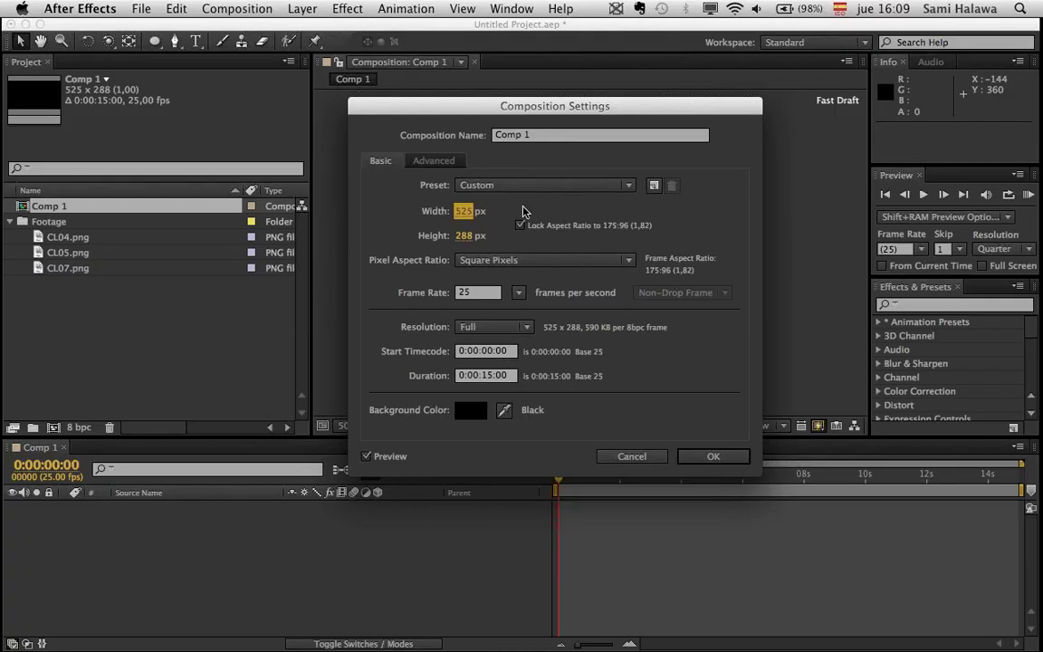
- Apply the new composition settings, magnify the composition view to 100% and widen the project file list
click(734, 455)
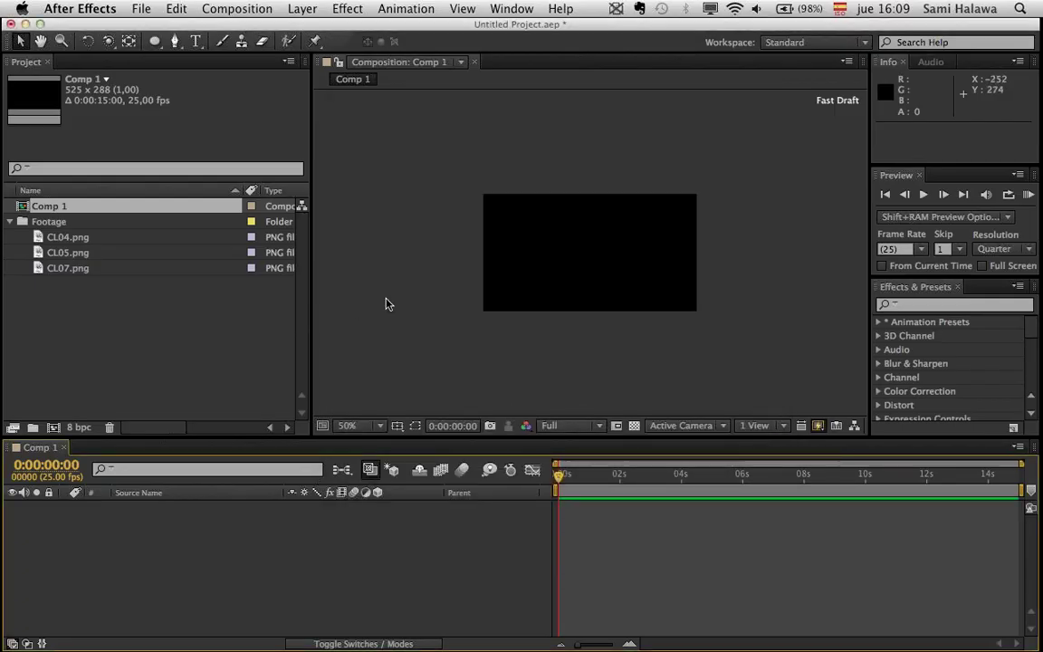
scroll(343, 304, up, 4)
scroll(338, 299, down, 3)
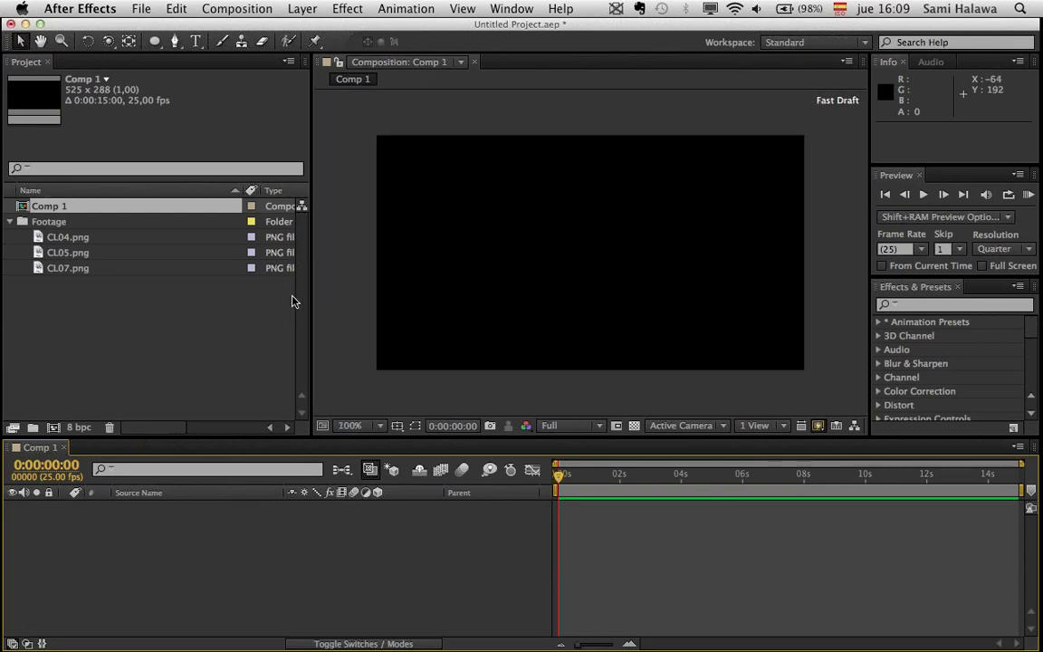
drag(313, 296, 379, 289)
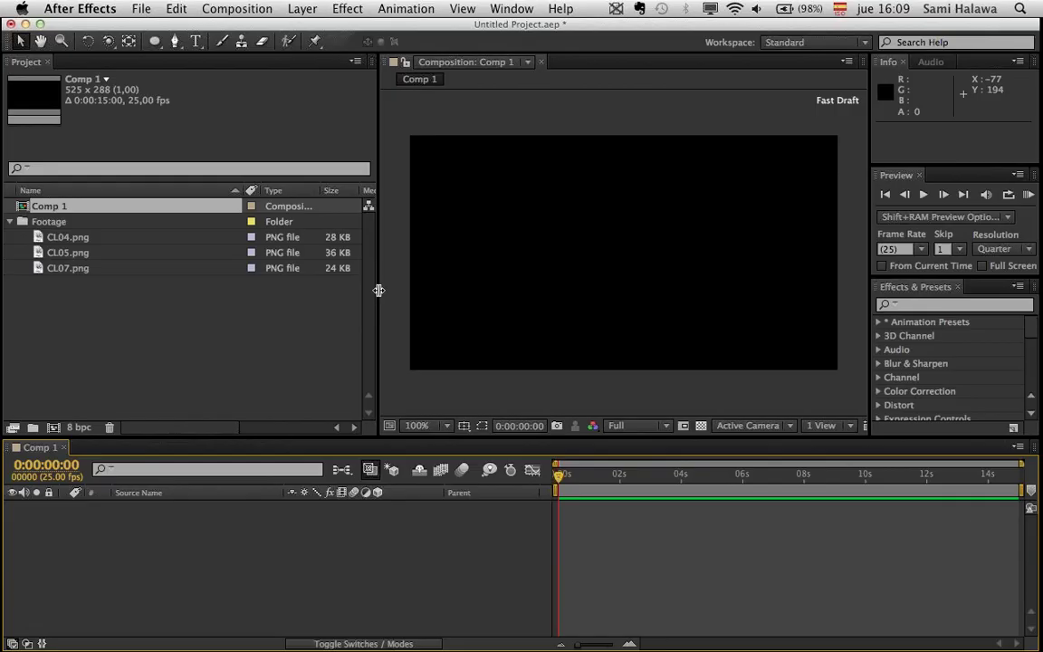
click(319, 326)
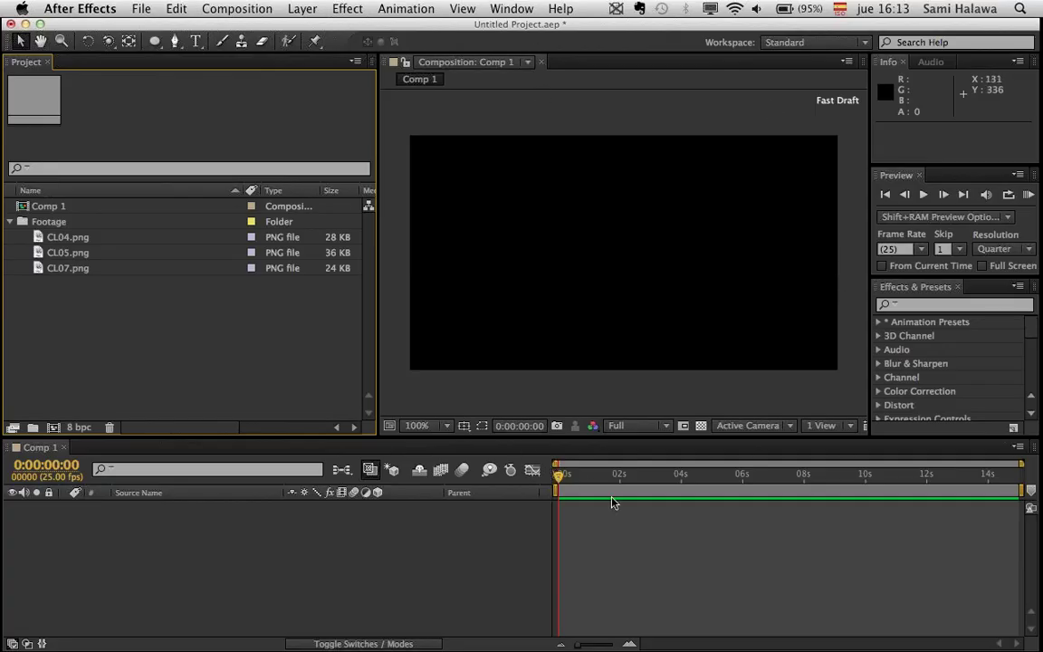
drag(615, 489, 634, 488)
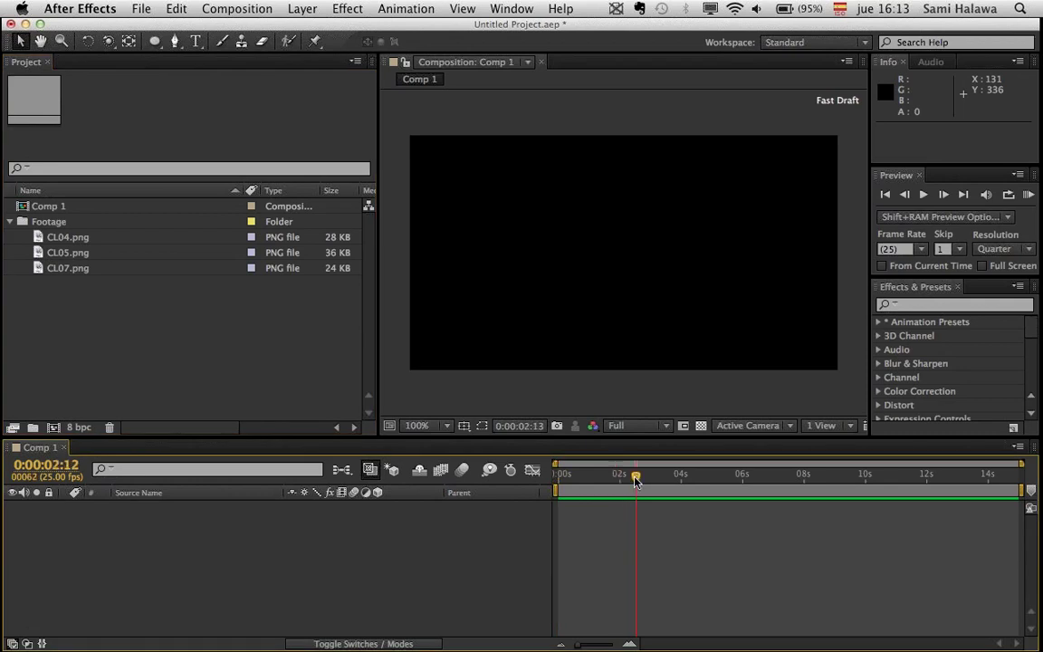
key(Home)
click(589, 474)
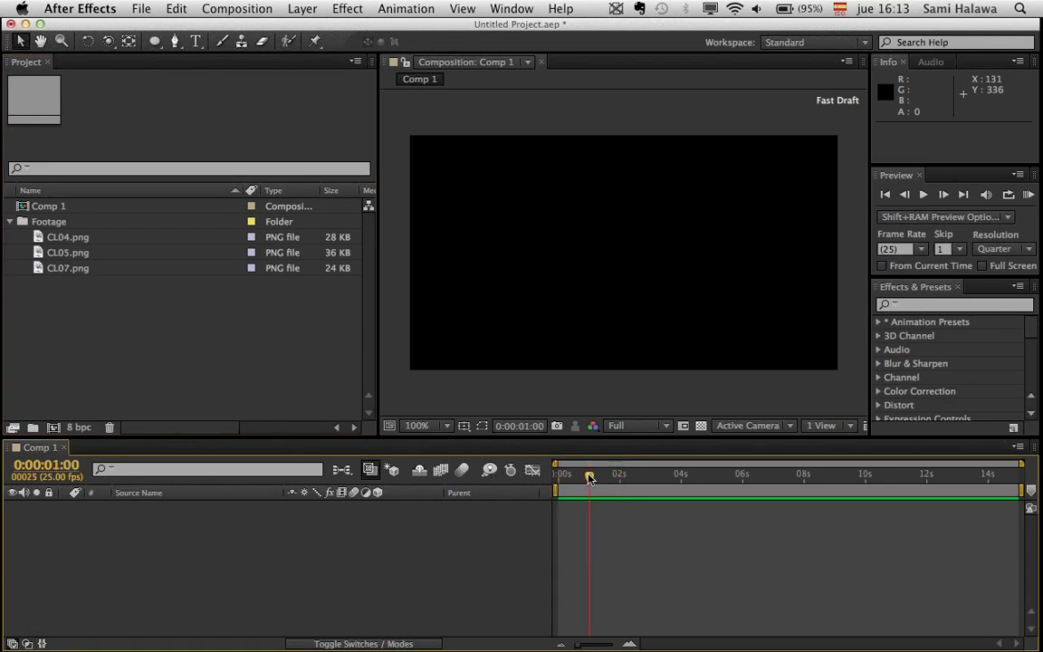
click(322, 353)
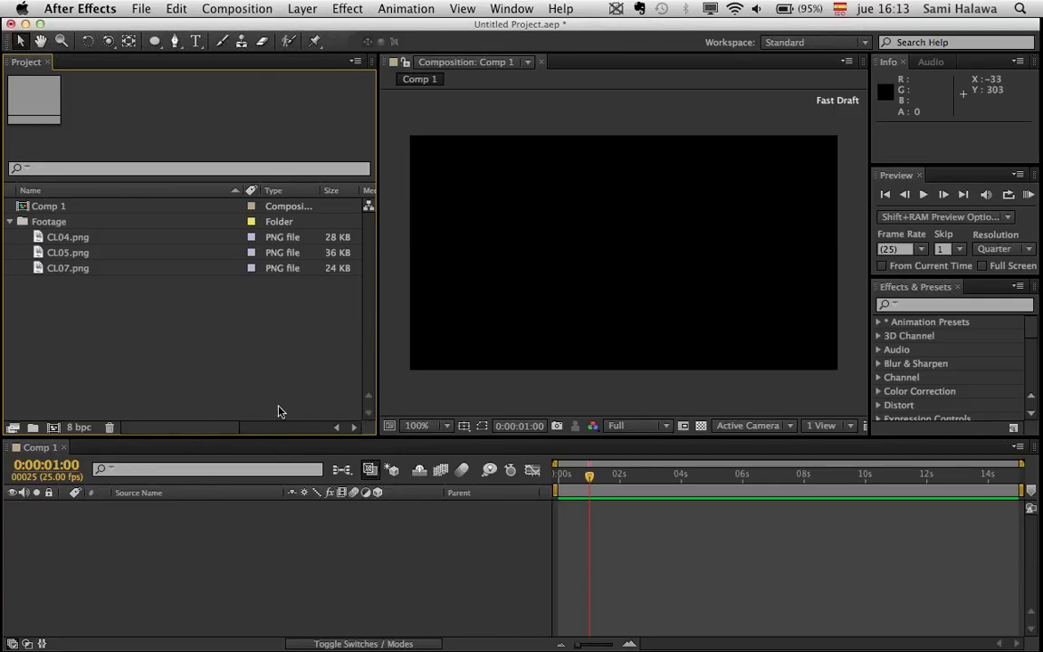
click(11, 221)
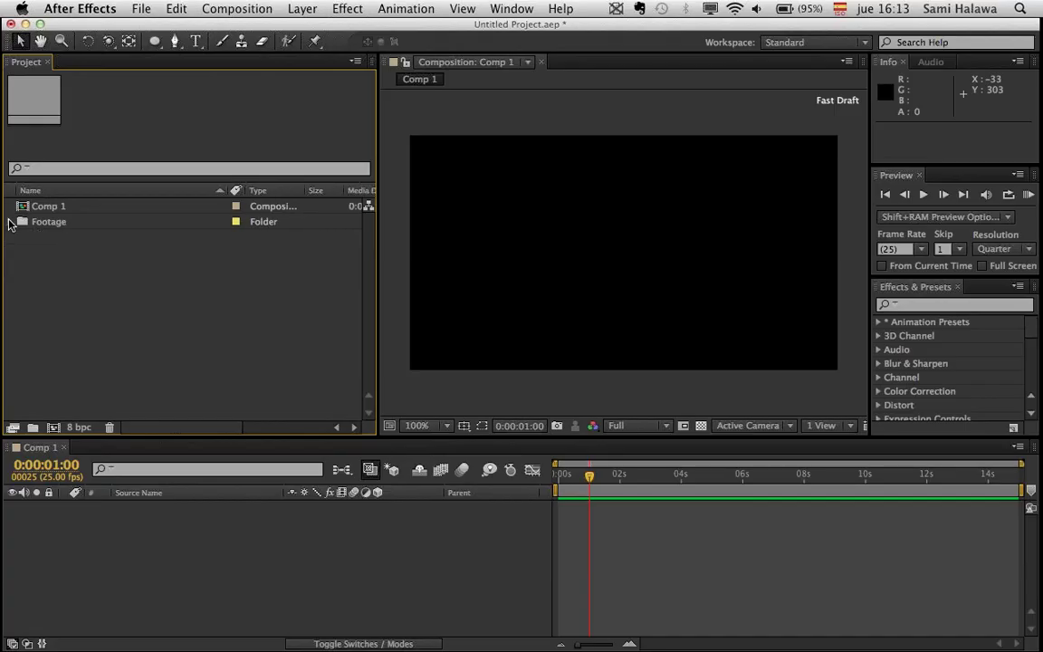
click(11, 222)
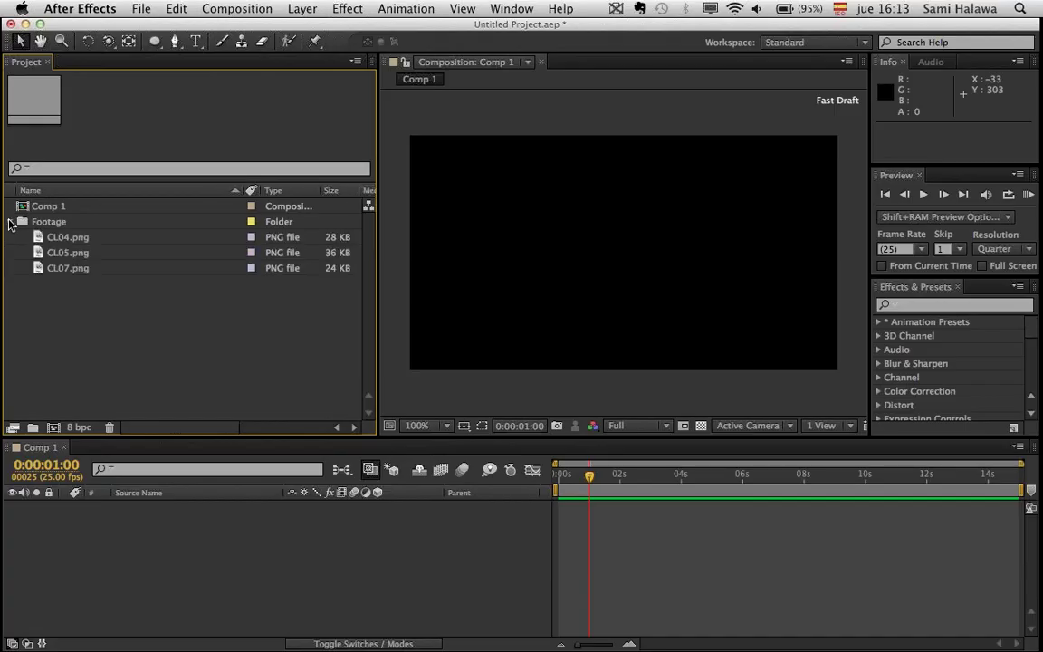
click(11, 221)
click(10, 221)
click(51, 221)
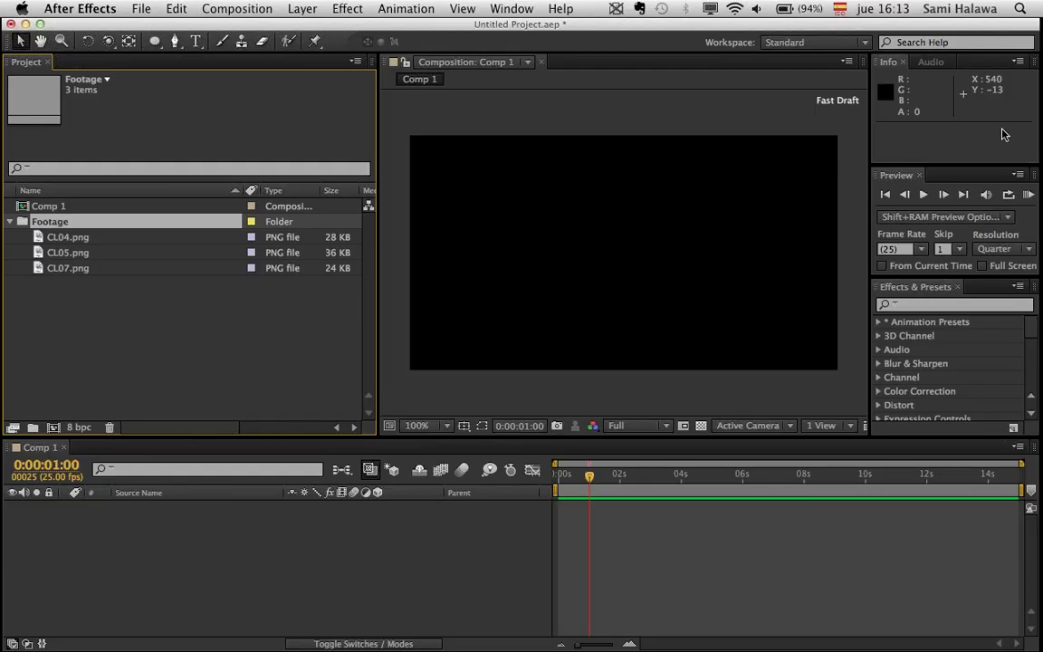
click(624, 493)
key(Home)
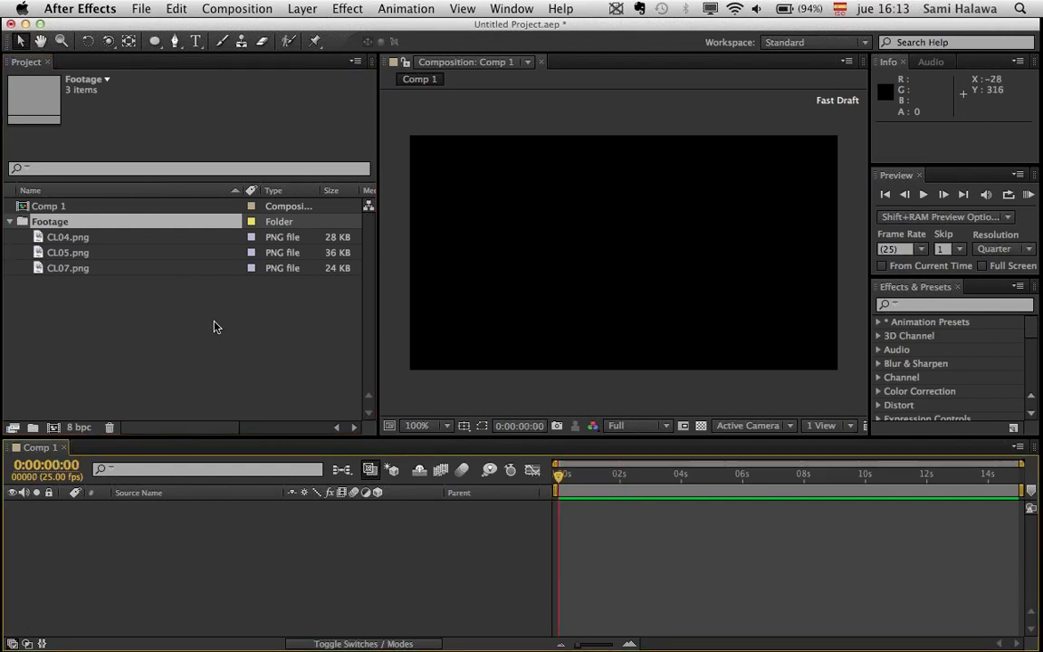
drag(142, 328, 175, 337)
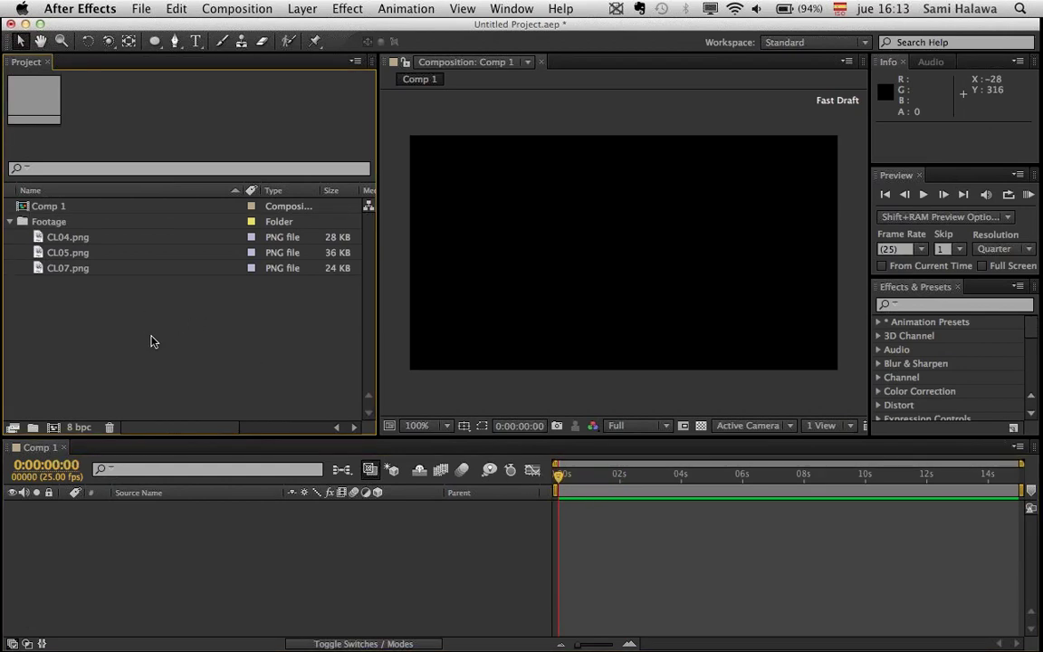
right_click(152, 340)
click(124, 330)
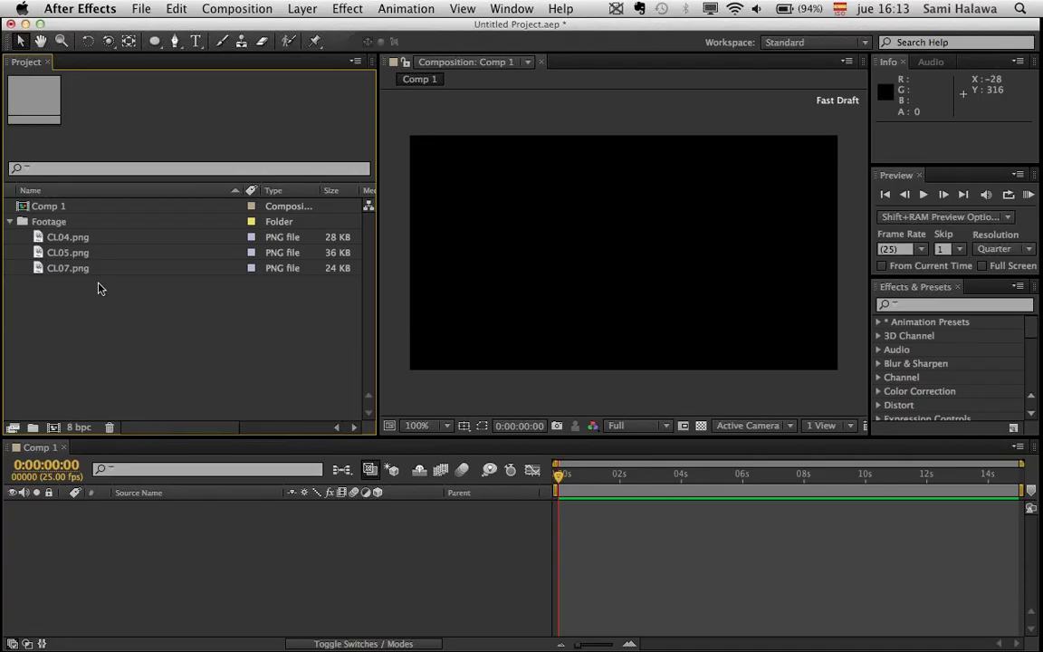
- Look through the thumbnails of CL04.png, CL05.png and CL07.png in the Footage folder
click(60, 238)
key(Down)
key(Down)
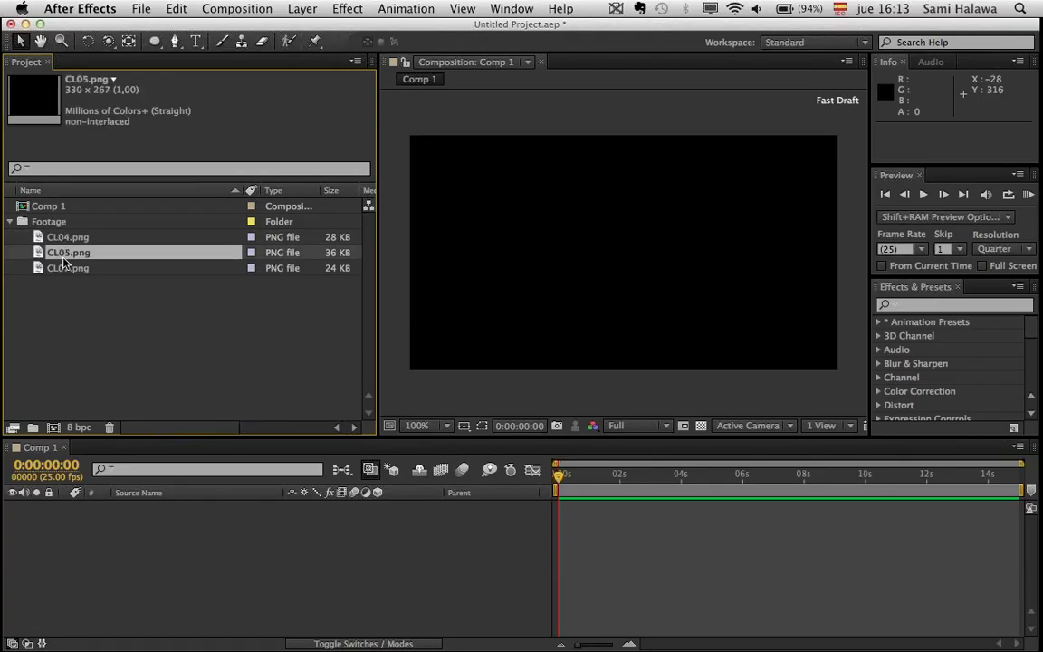
key(Up)
key(Up)
key(Up)
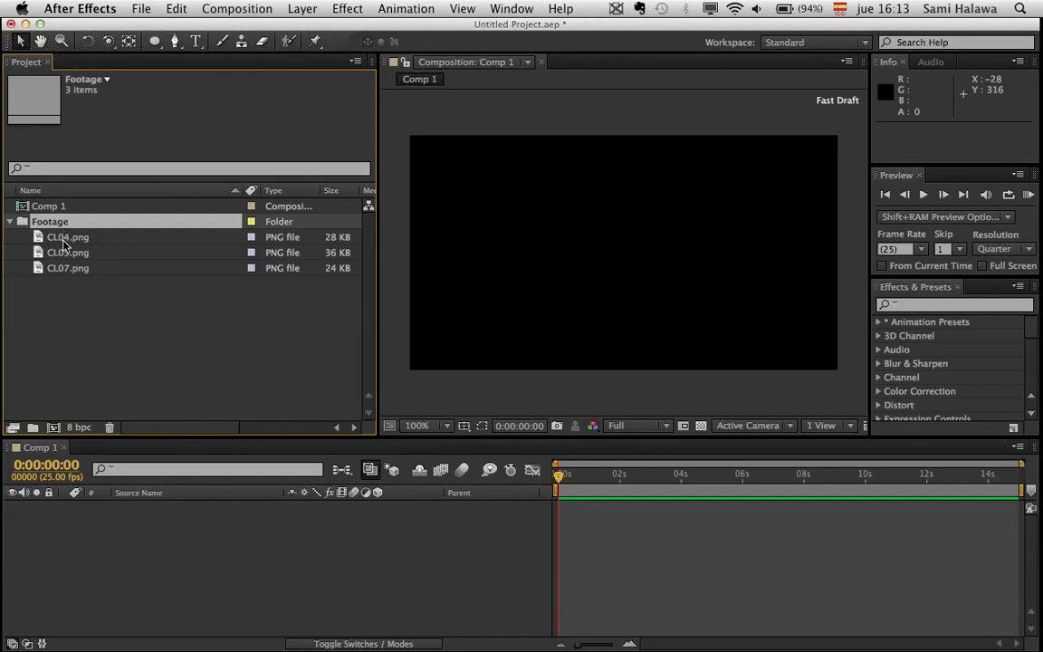
key(Down)
key(Down)
key(Down)
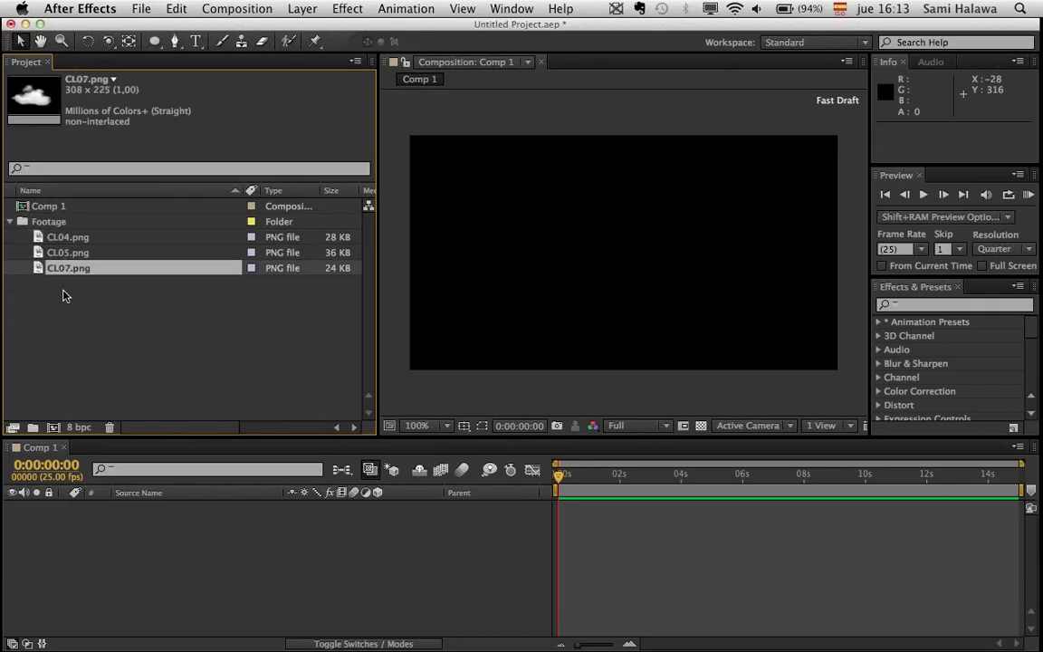
- Add CL04.png, CL05.png and CL07.png to Comp 1 as layers and make all three 3D layers
shift+click(63, 237)
drag(64, 243, 204, 521)
click(333, 598)
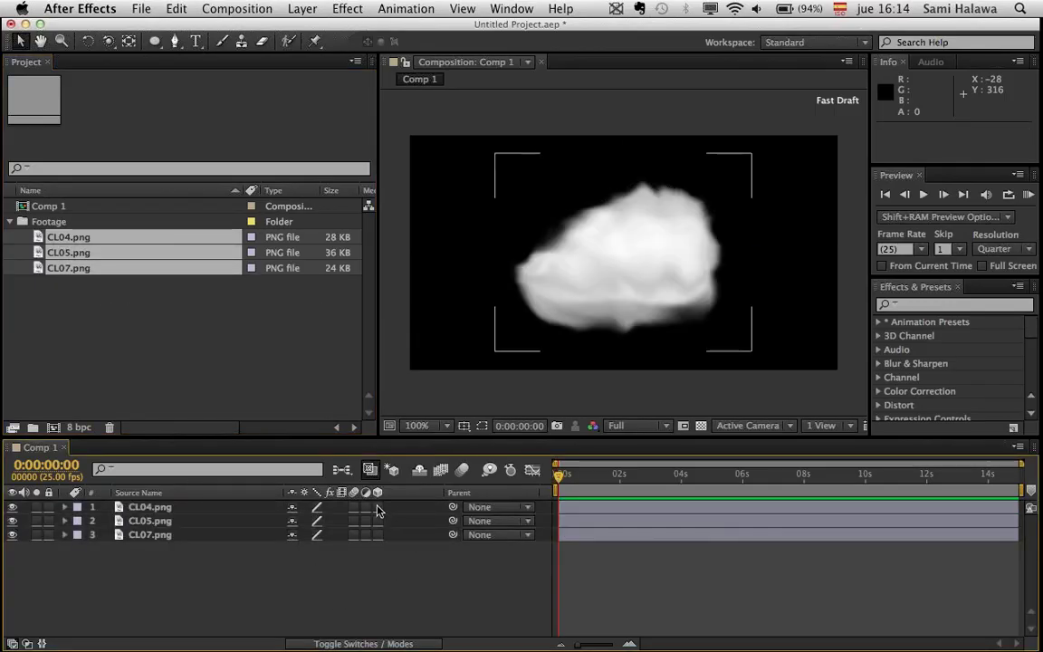
drag(377, 507, 377, 534)
- Spread the clouds across the frame: CL04 upper left at about 109.5, 9, CL05 upper right, and CL07 lower centre at about 236.5, 209
drag(702, 276, 584, 233)
drag(669, 267, 774, 323)
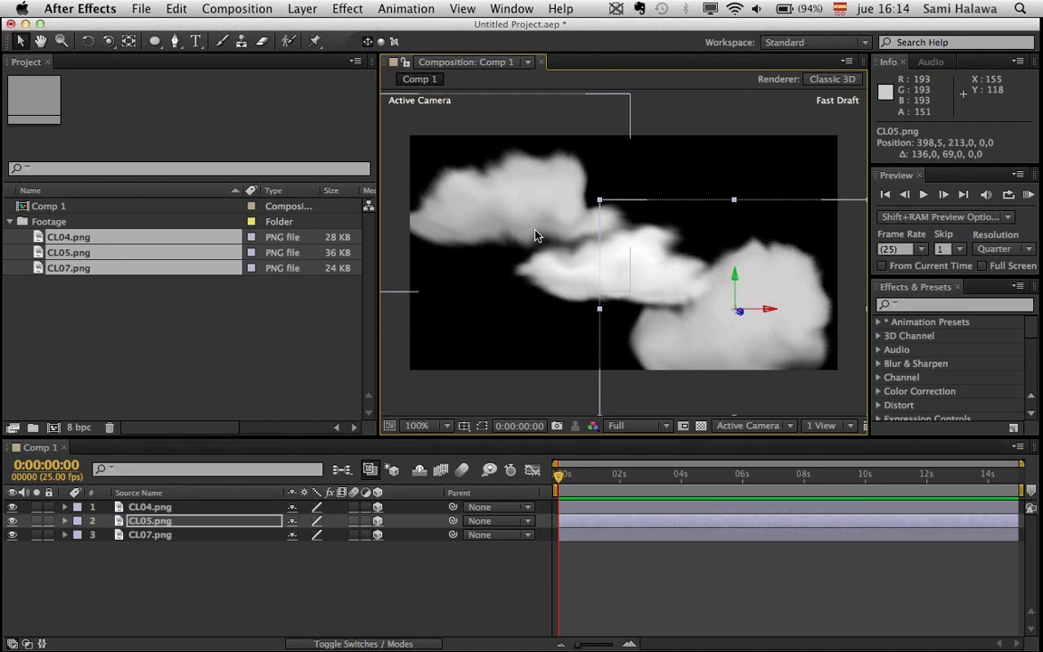
drag(652, 327, 664, 215)
drag(575, 274, 571, 223)
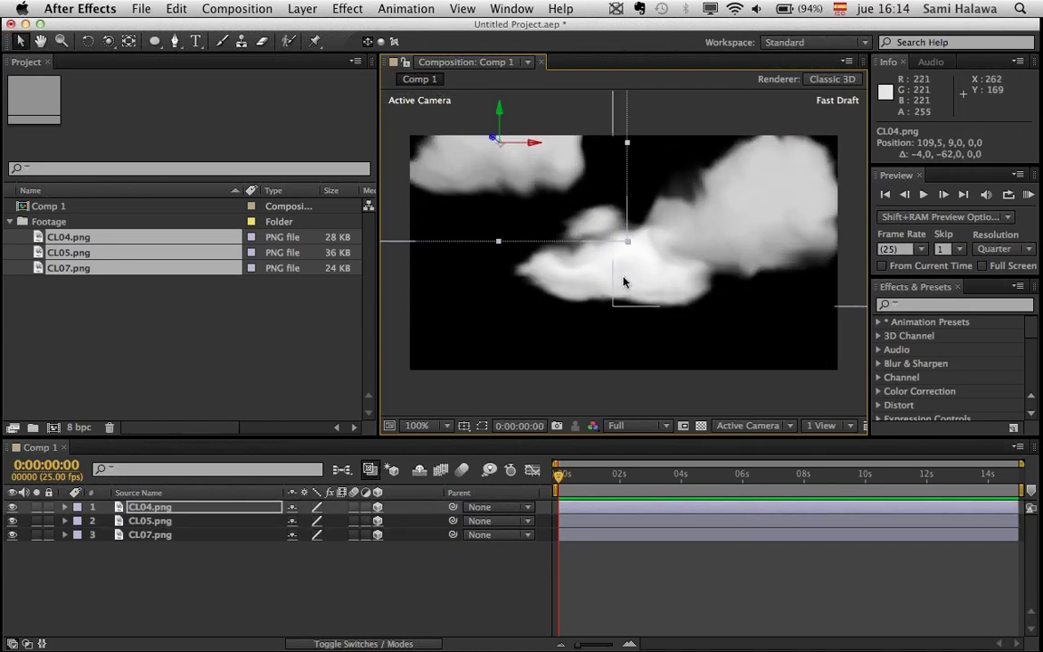
drag(587, 290, 563, 342)
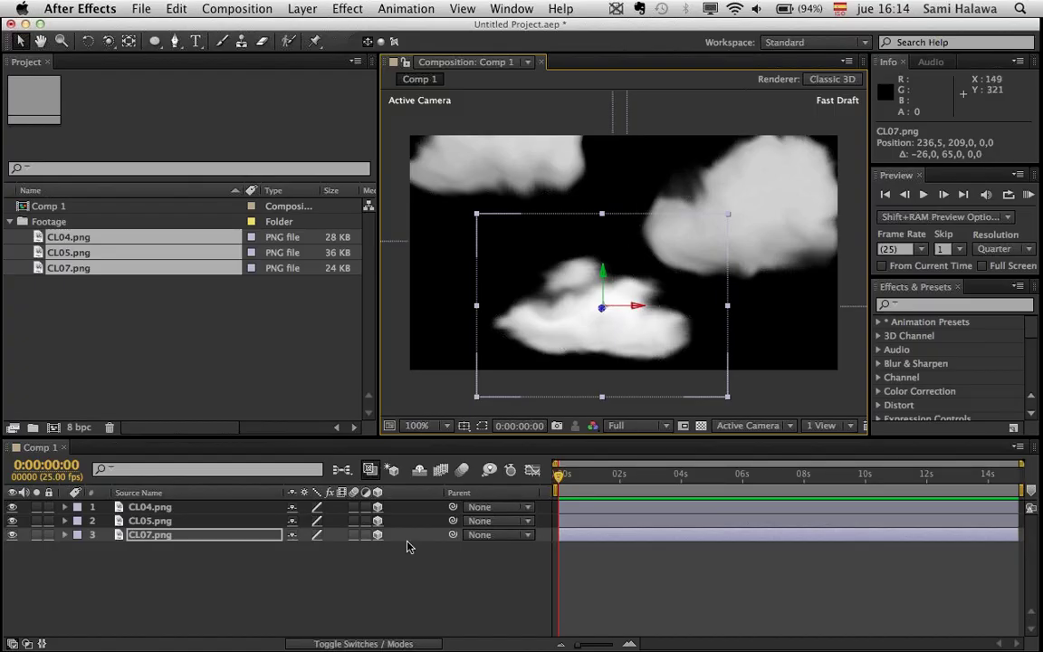
- Create a white comp-sized solid named Fondo and place it below the three cloud layers as the background
drag(228, 561, 347, 504)
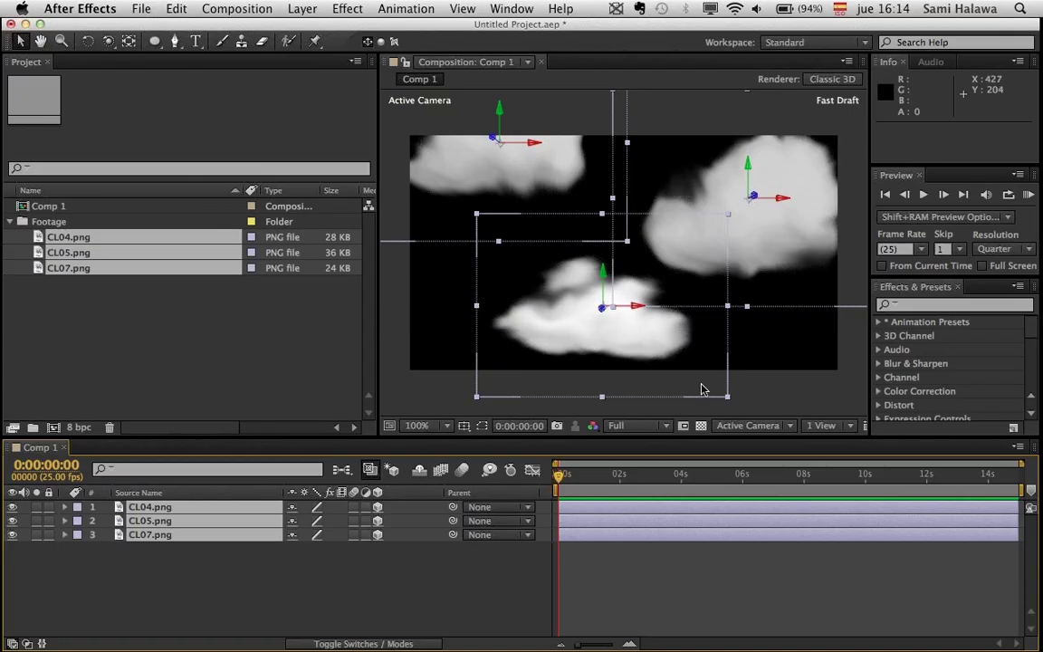
click(215, 574)
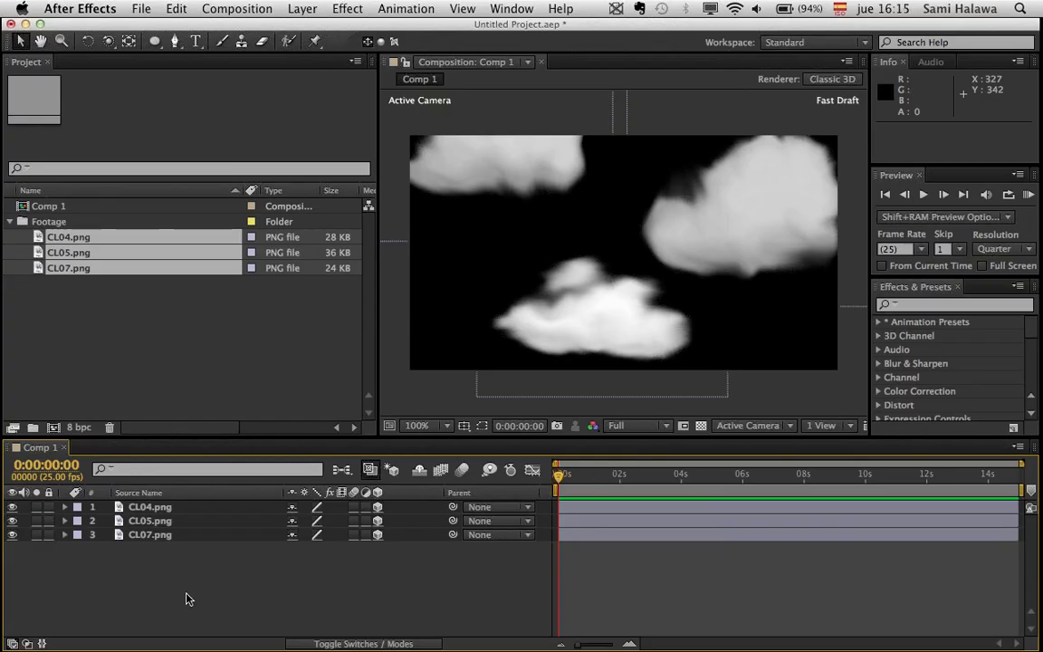
right_click(188, 600)
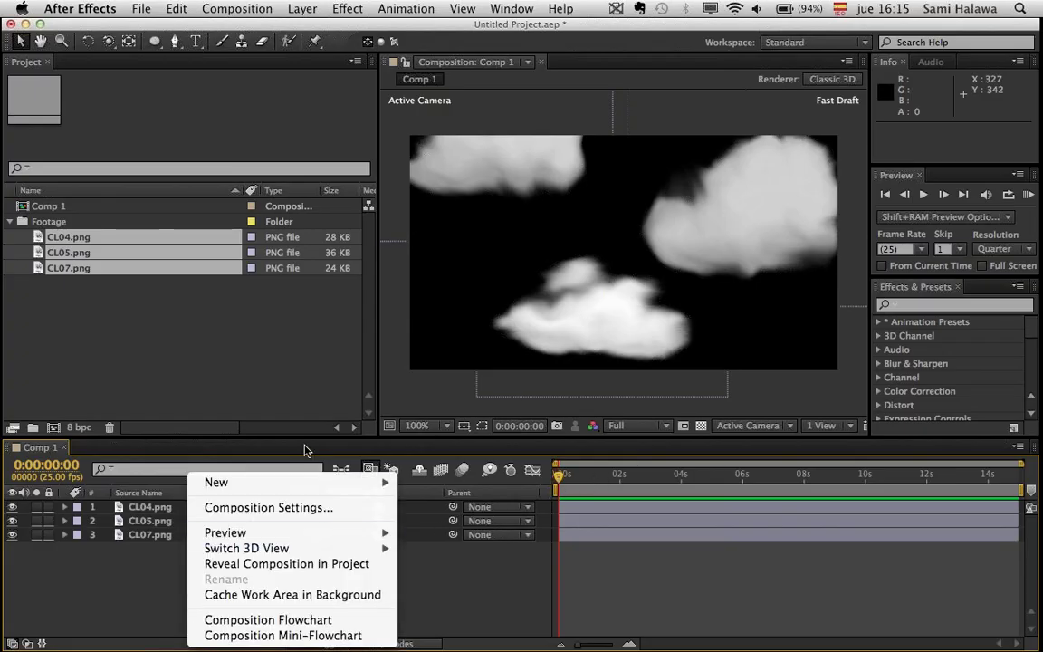
mouse_move(263, 483)
click(433, 524)
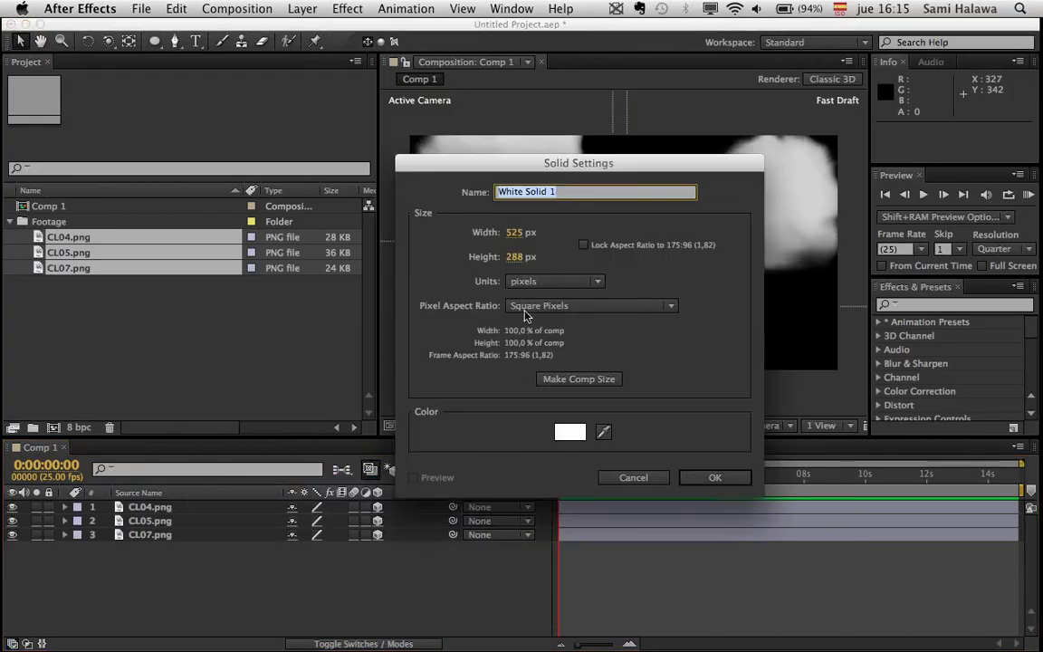
text(Fondo)
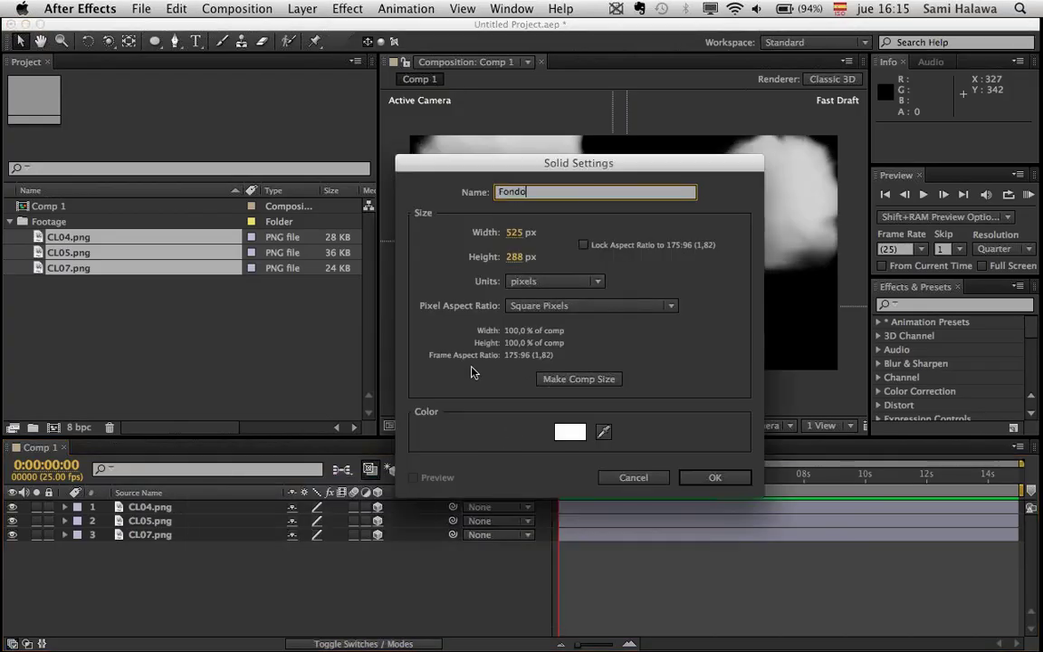
click(701, 476)
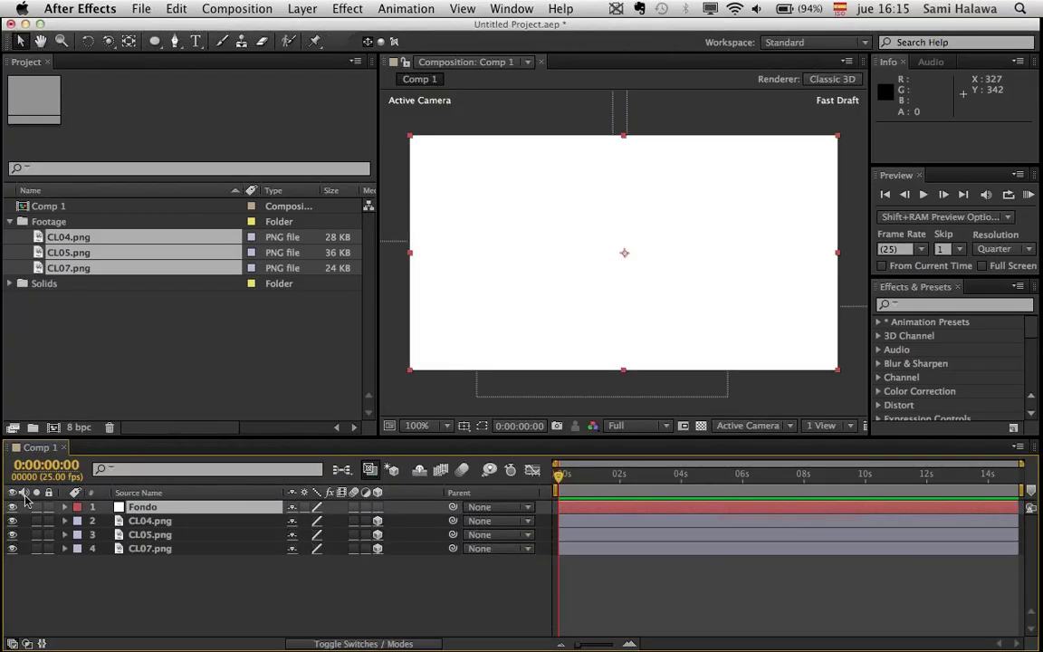
drag(184, 515, 164, 554)
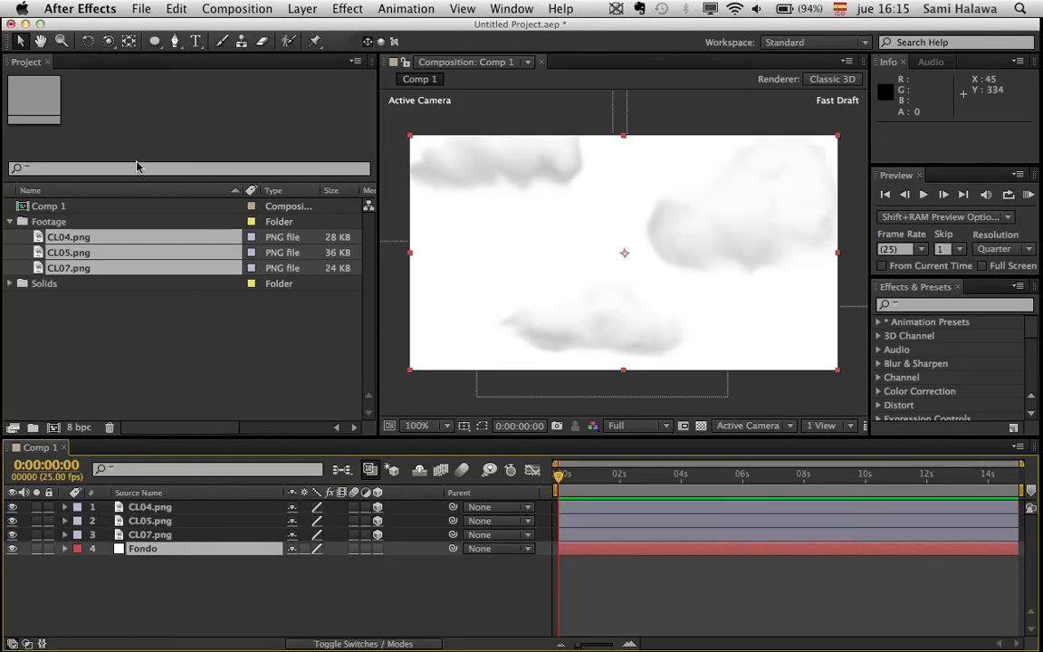
- Apply the Radio Waves effect to the Fondo solid
click(302, 8)
mouse_move(348, 11)
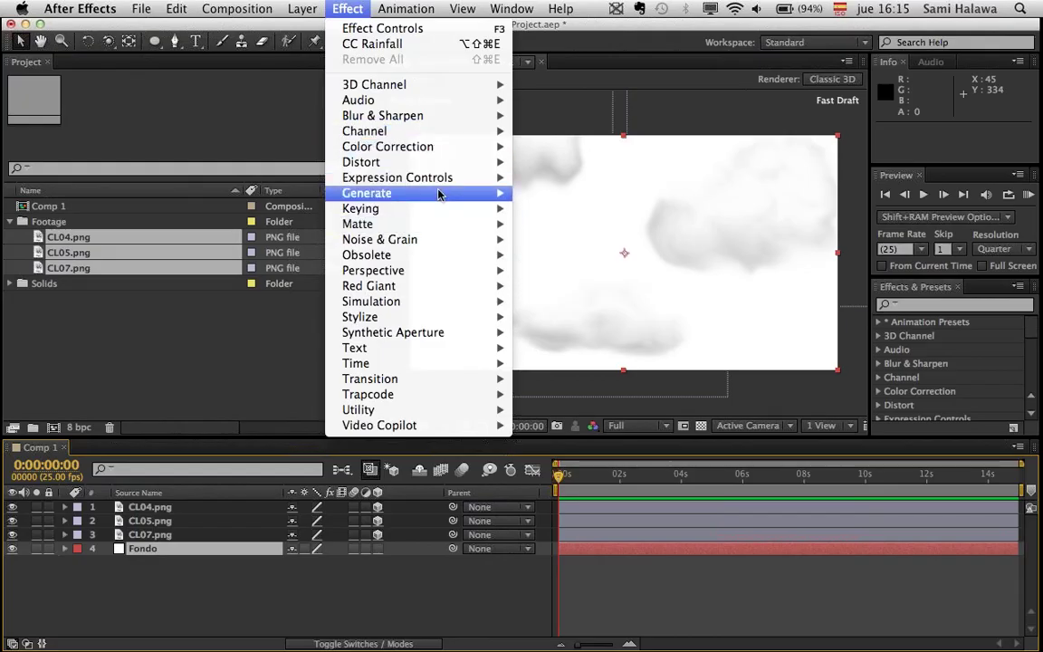
mouse_move(496, 193)
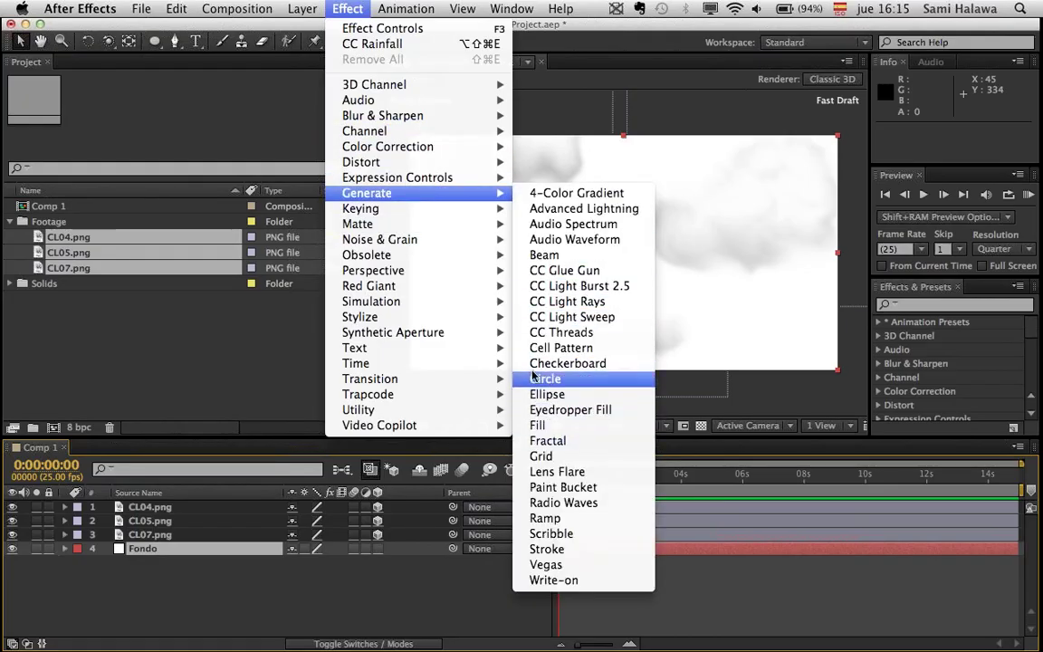
mouse_move(459, 194)
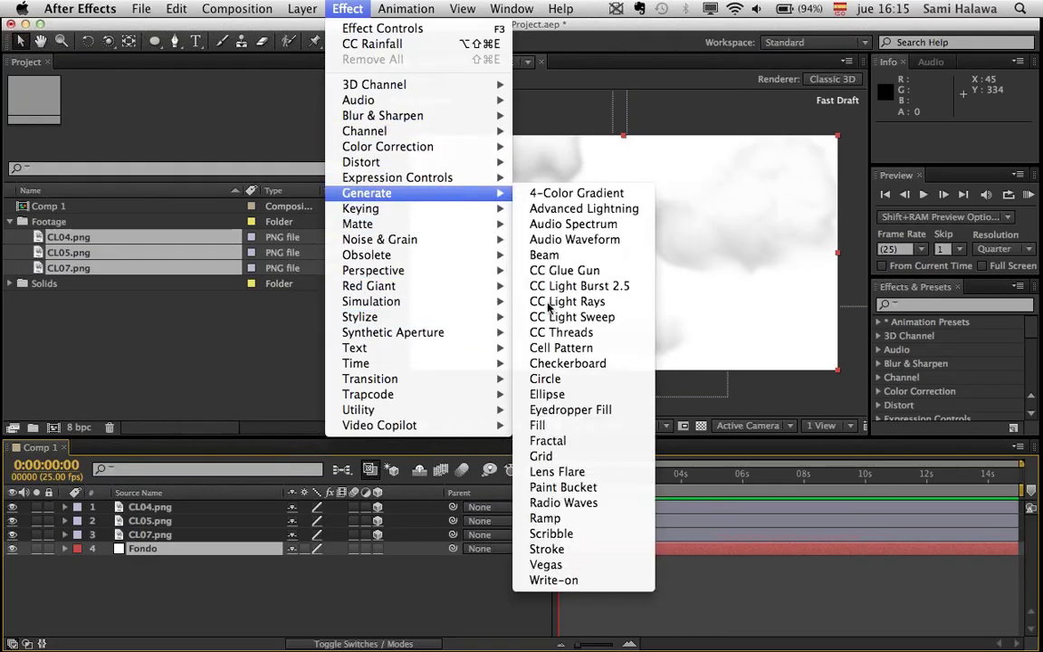
click(603, 506)
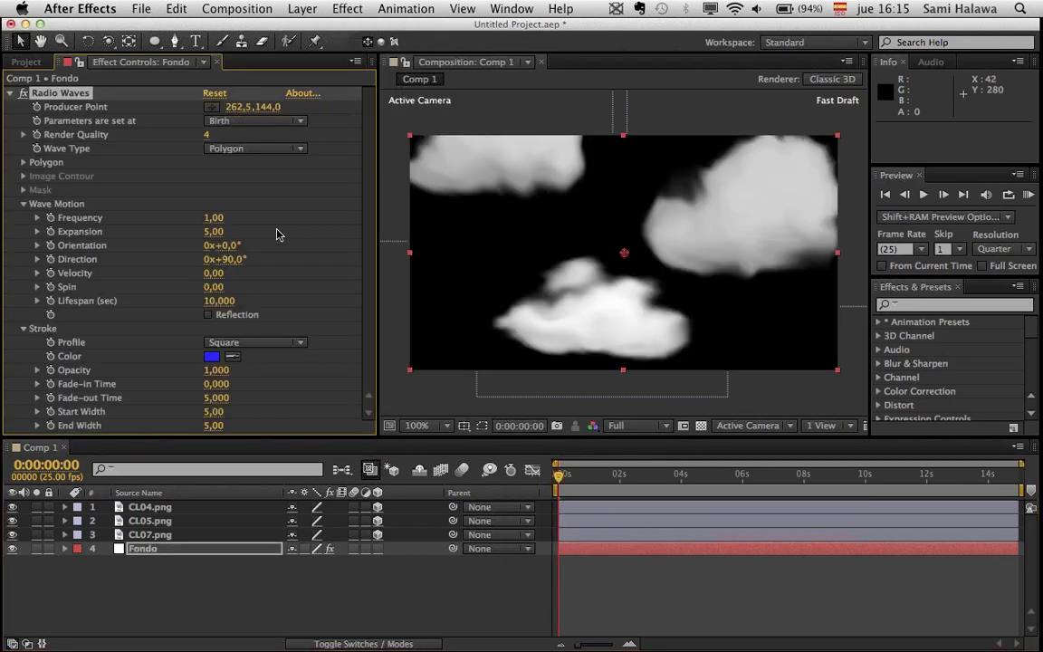
- Apply the Ramp effect to the Fondo solid
key(F2)
click(342, 7)
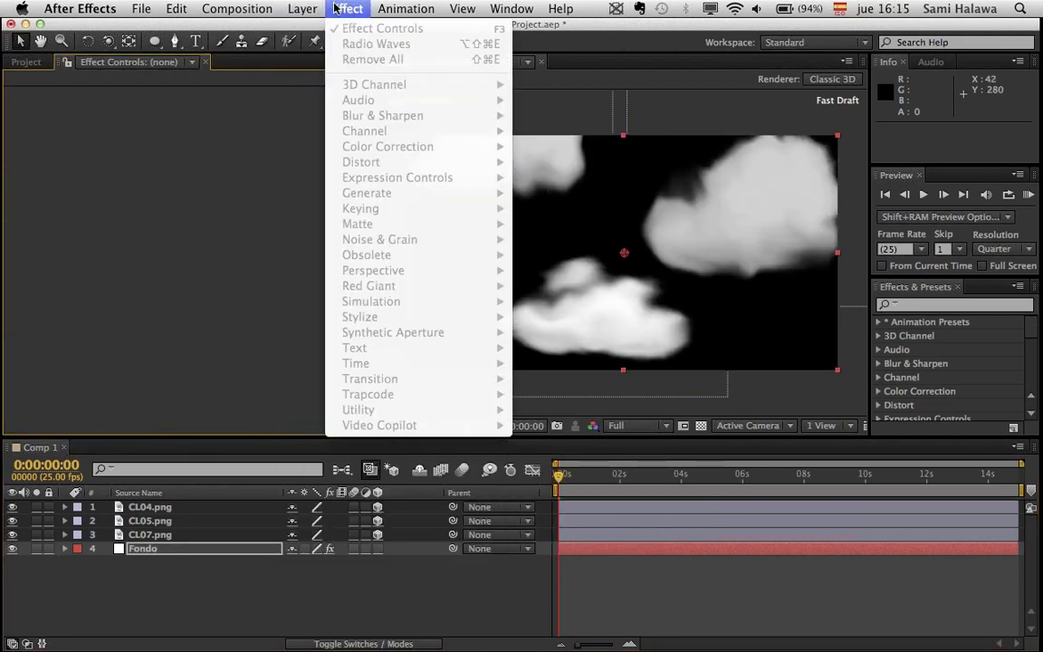
click(211, 217)
click(204, 549)
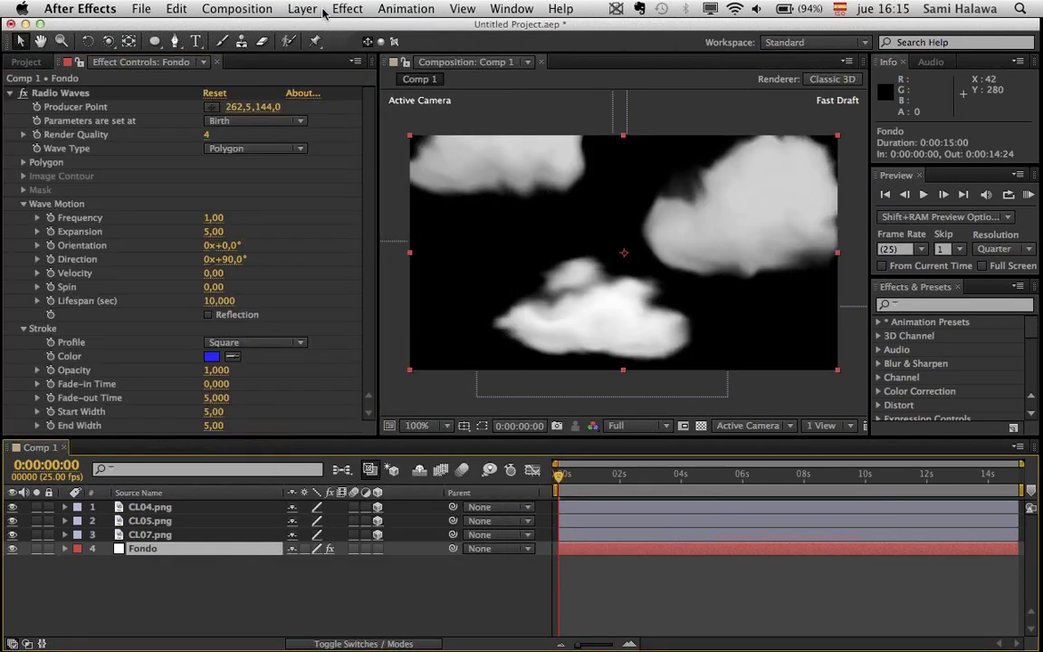
click(347, 8)
mouse_move(362, 192)
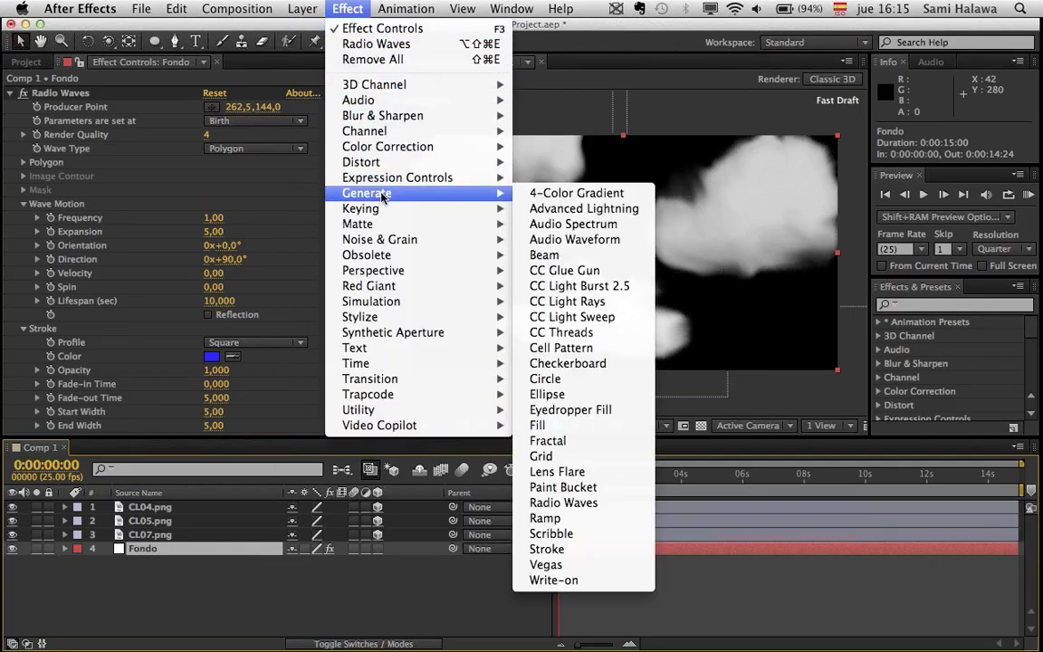
click(616, 522)
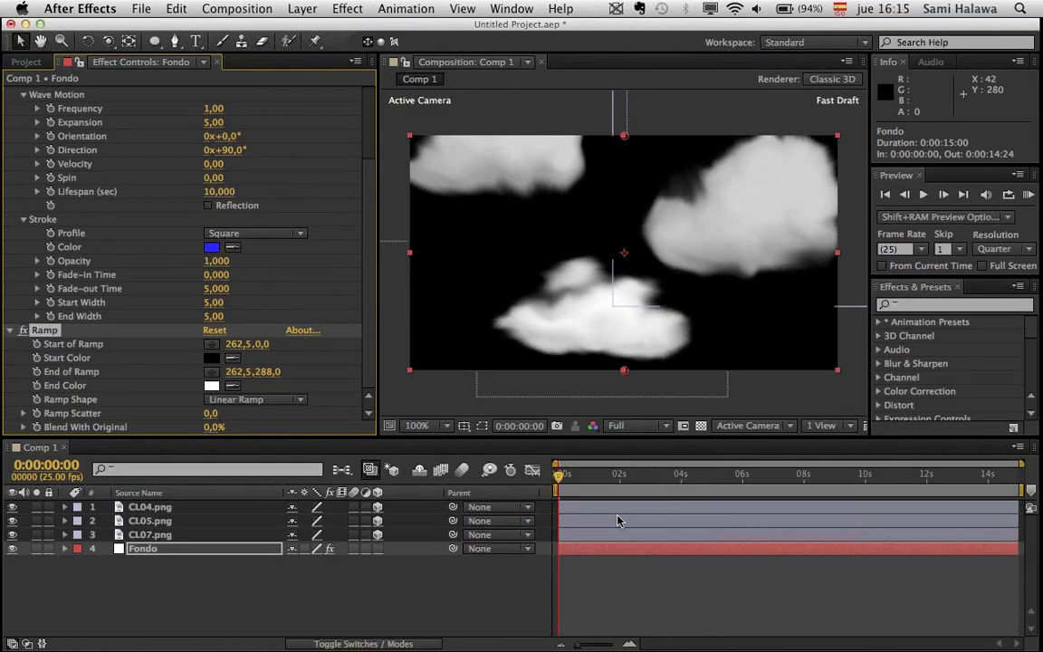
- Remove the Radio Waves effect from the Fondo solid, keeping only the Ramp
scroll(138, 199, up, 5)
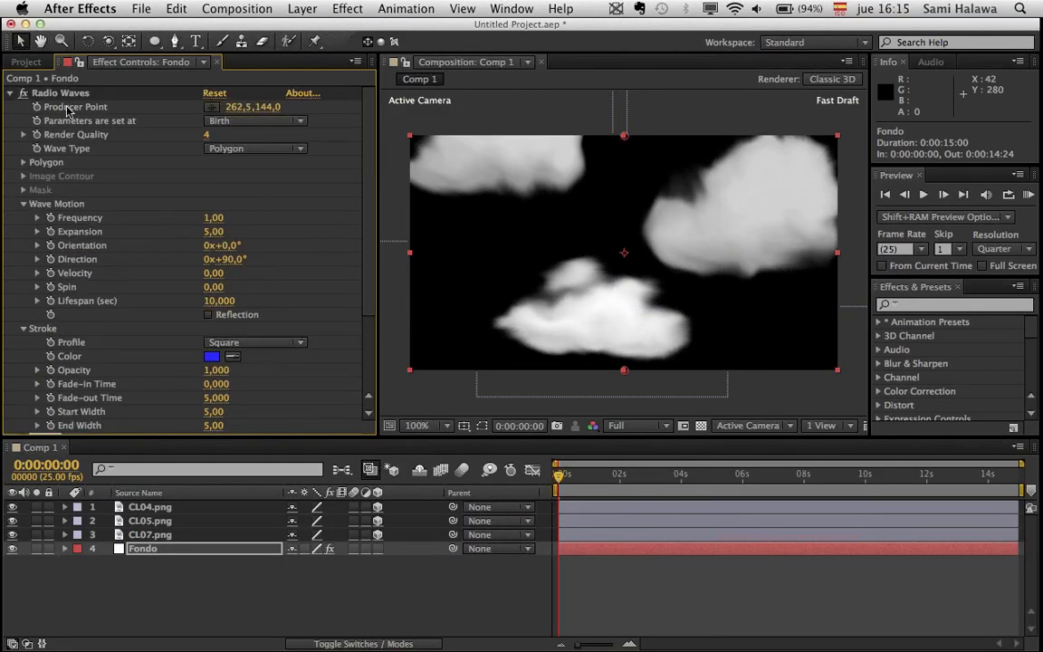
click(62, 94)
key(Delete)
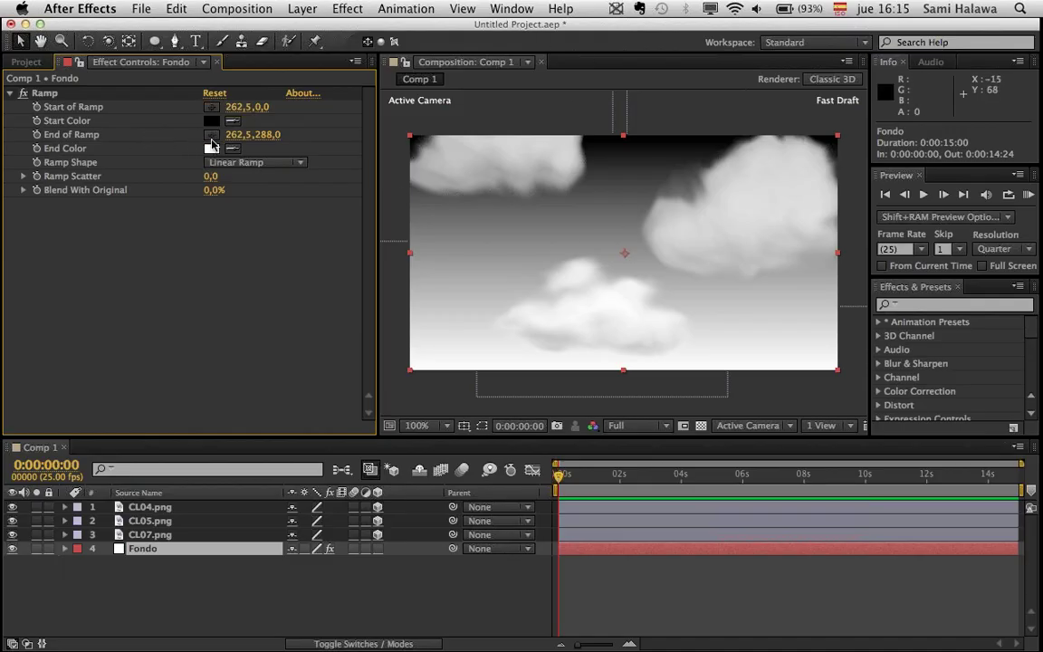
- Set the Ramp's start color on Fondo to a light sky blue with hue 196
click(213, 122)
drag(247, 568, 254, 136)
drag(263, 278, 261, 258)
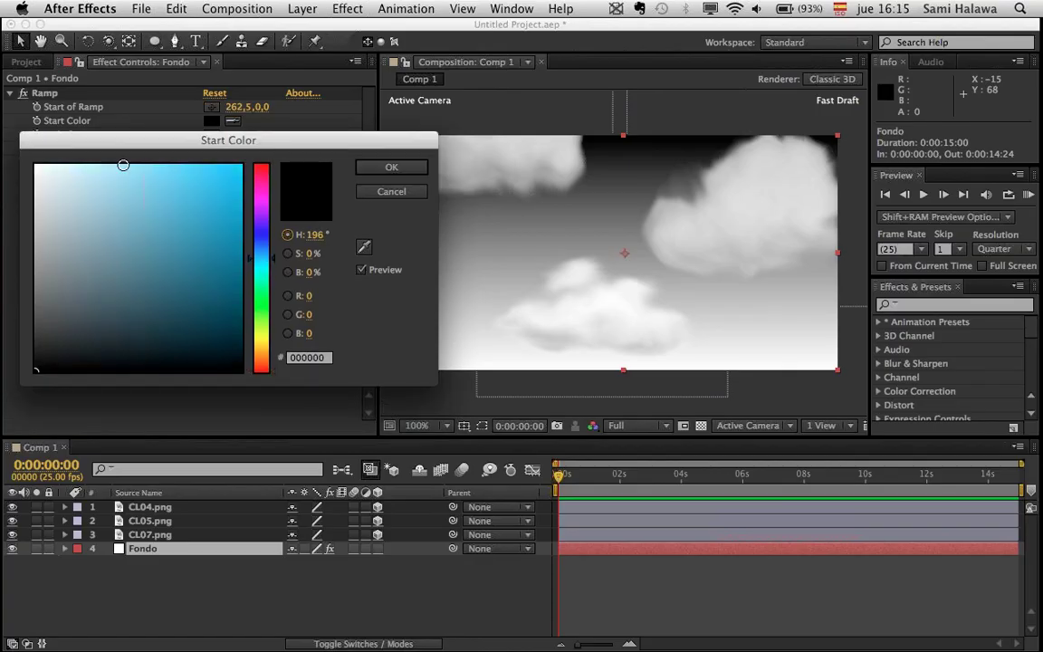
click(138, 166)
mouse_move(132, 214)
mouse_down()
mouse_move(130, 239)
mouse_move(135, 195)
mouse_move(143, 220)
mouse_move(166, 204)
mouse_move(150, 181)
mouse_move(129, 184)
mouse_up()
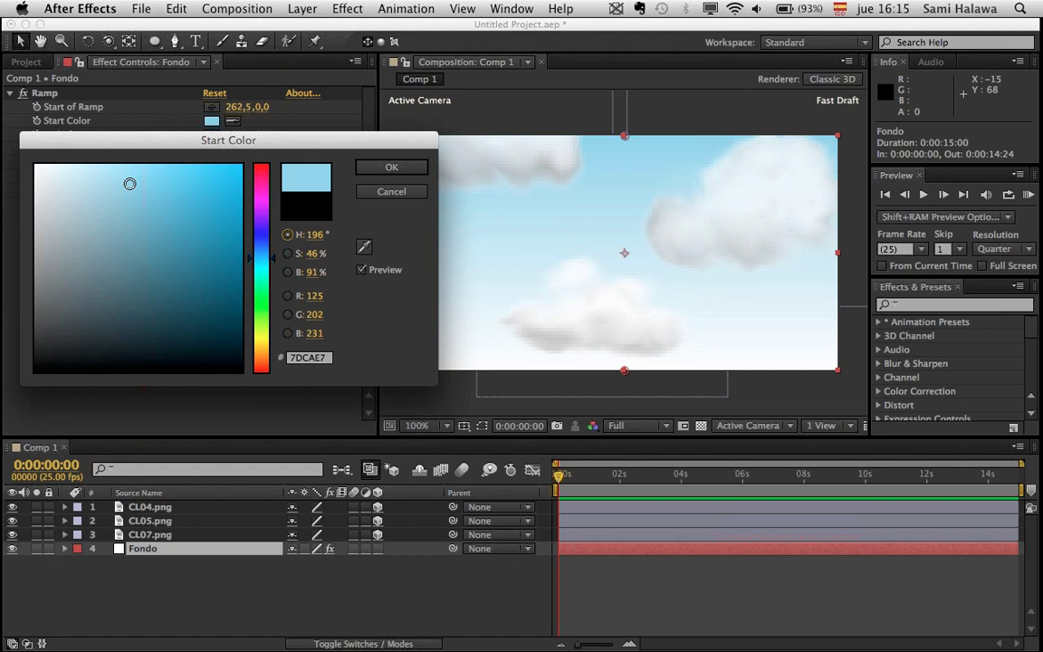
mouse_move(129, 184)
mouse_down()
mouse_move(151, 211)
mouse_move(144, 180)
mouse_up()
click(362, 167)
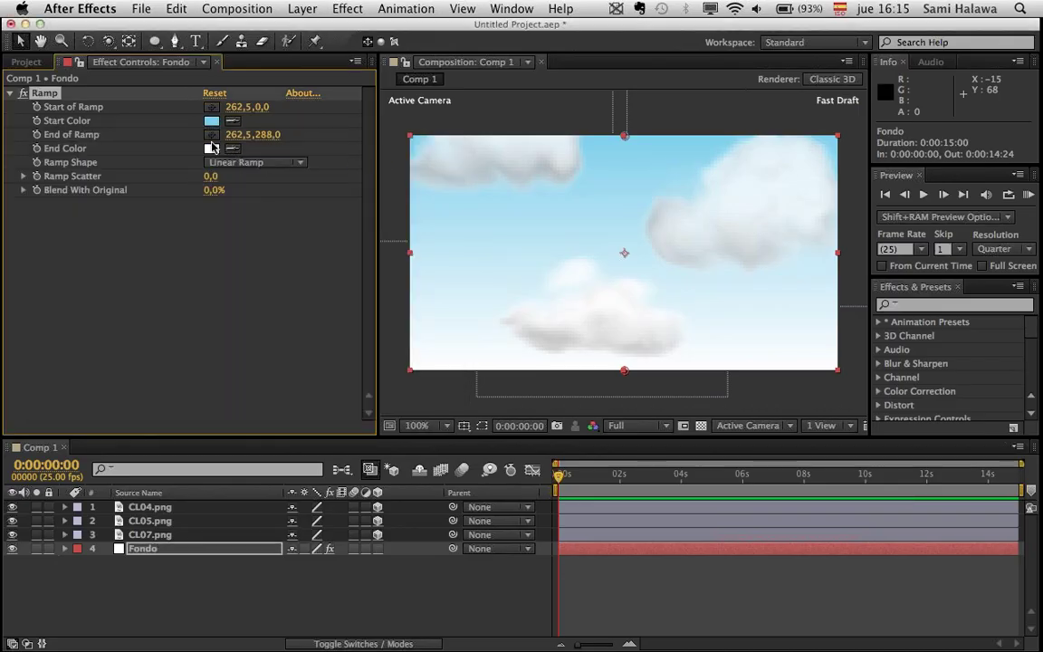
- Set the Ramp's end color on Fondo to a very pale blue
click(211, 147)
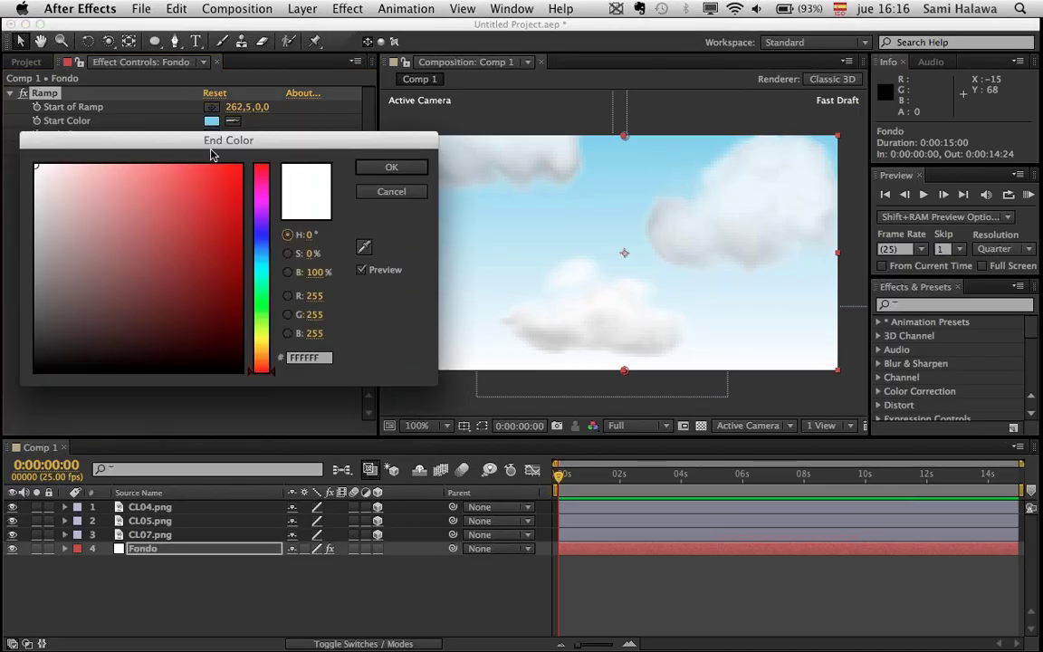
click(261, 256)
drag(167, 172, 134, 156)
mouse_move(93, 146)
mouse_down()
mouse_move(65, 136)
mouse_move(77, 139)
mouse_up()
click(415, 165)
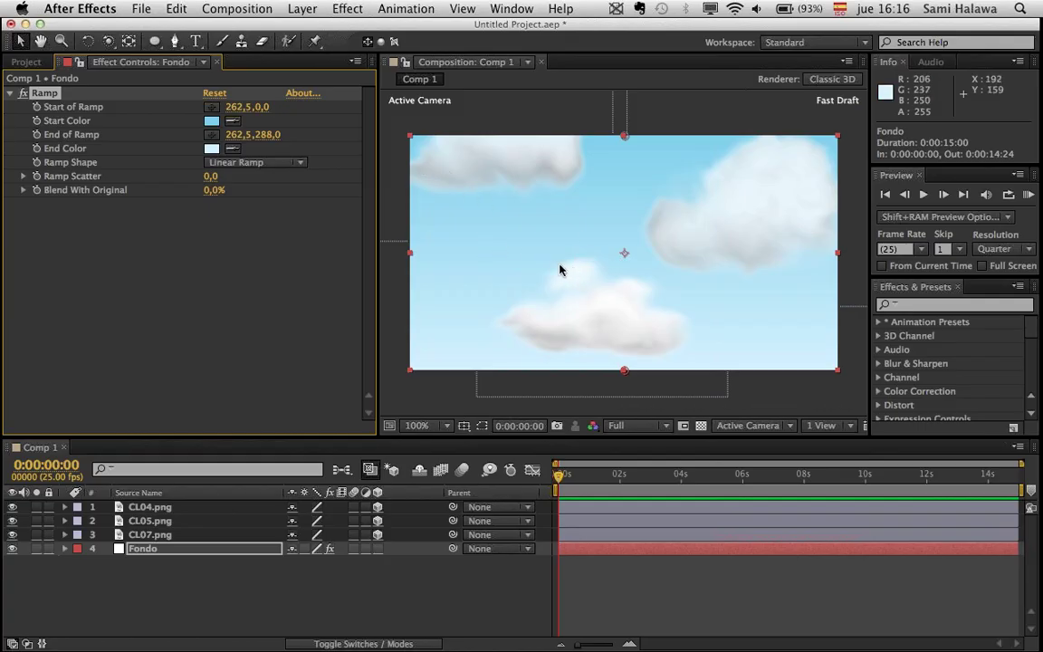
click(237, 549)
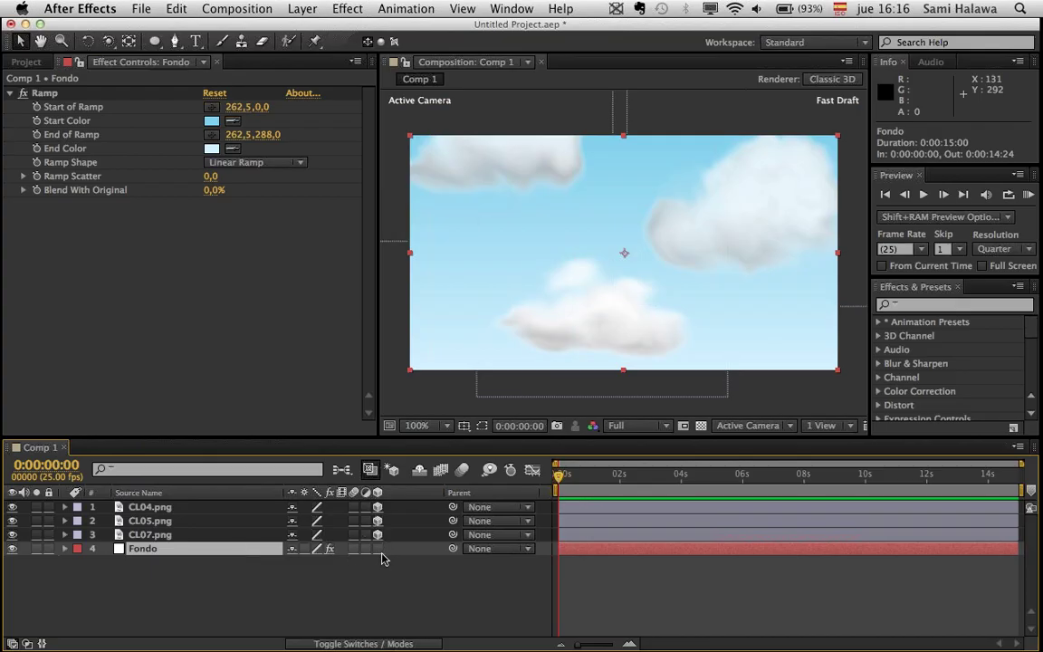
click(221, 532)
click(221, 523)
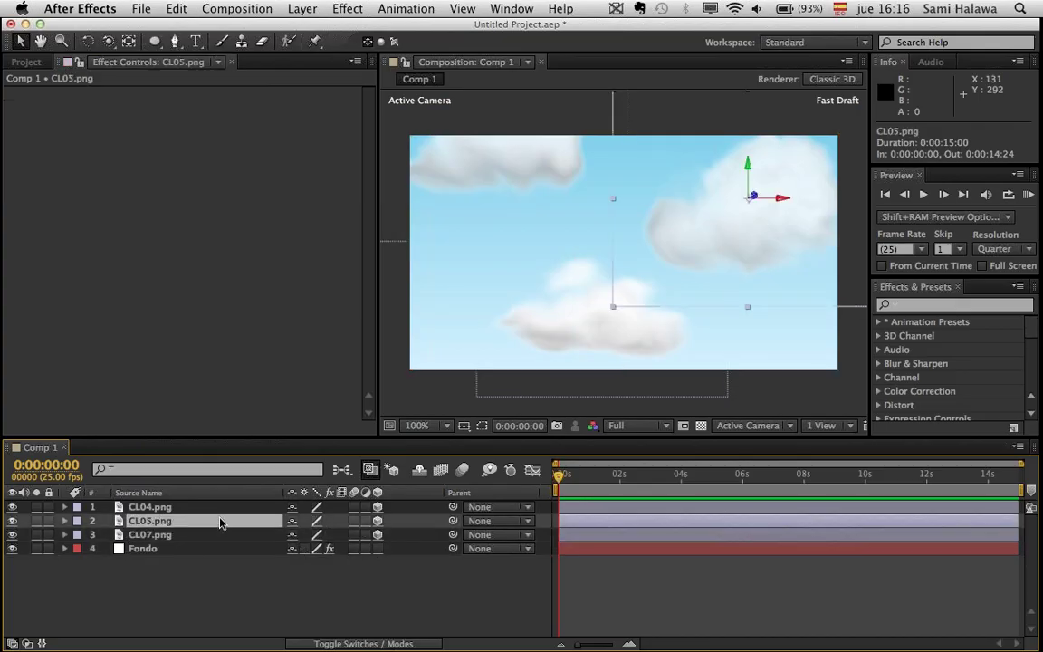
click(216, 509)
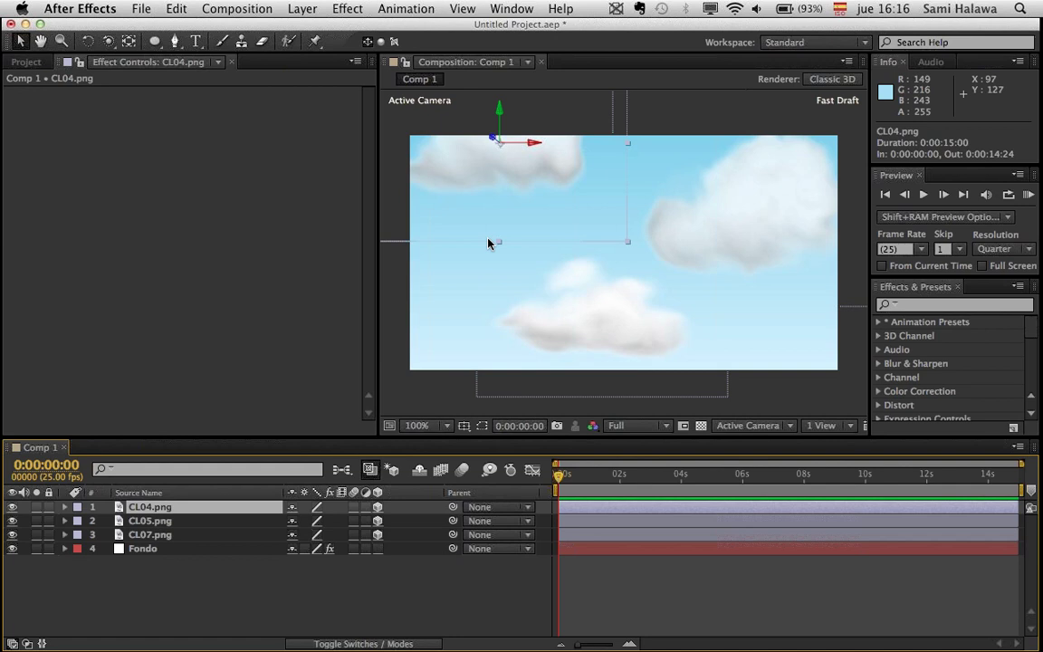
- Move the CL07 cloud to the lower left of the frame at about 95.5, 202
click(326, 570)
click(194, 535)
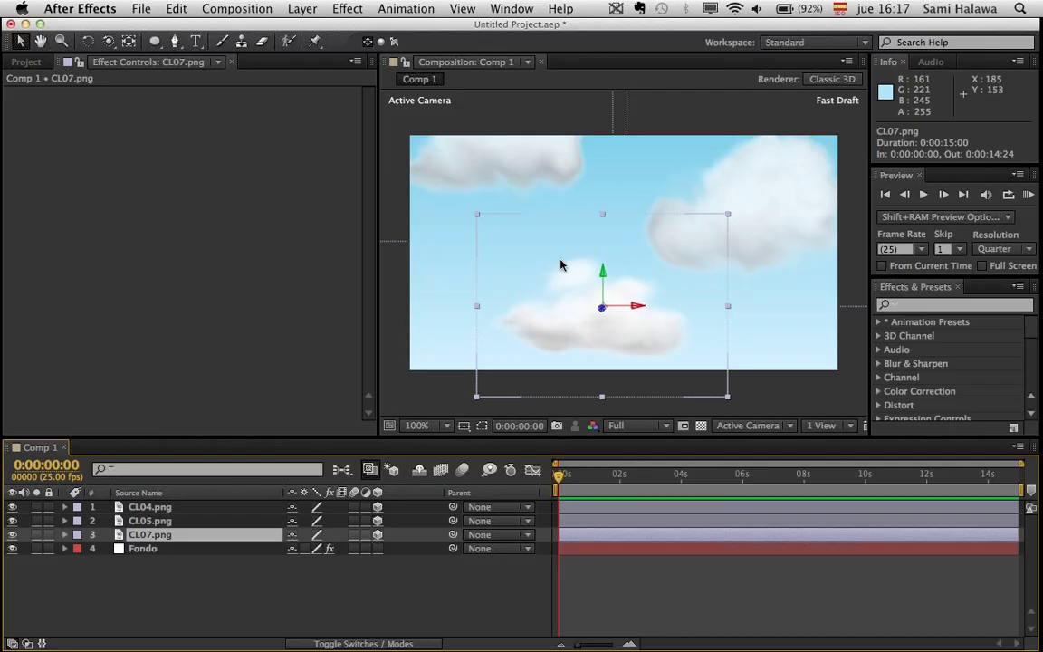
drag(564, 301, 455, 297)
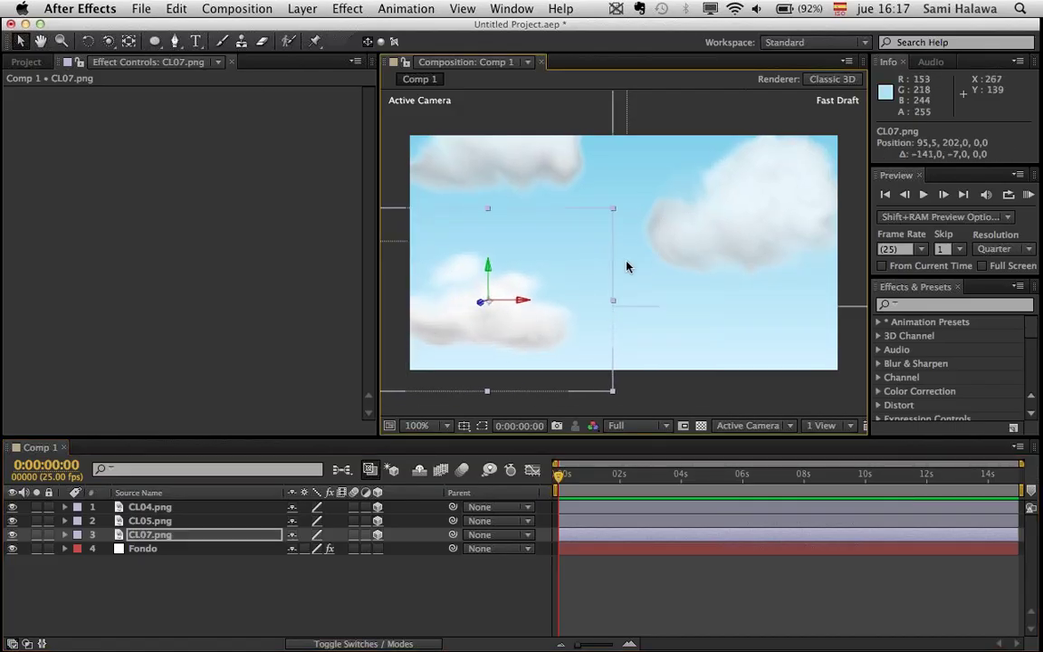
- Duplicate CL04, push the copy back to a depth of about 519.6 and place it in the frame's lower right corner at about 619.8, 370.3
click(192, 507)
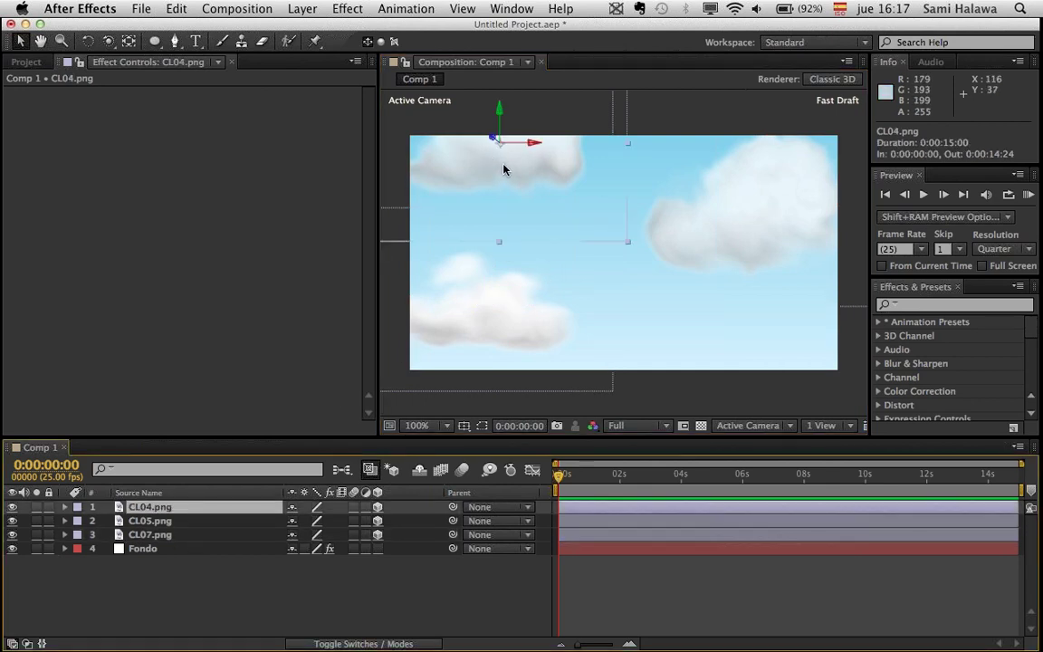
key(super+d)
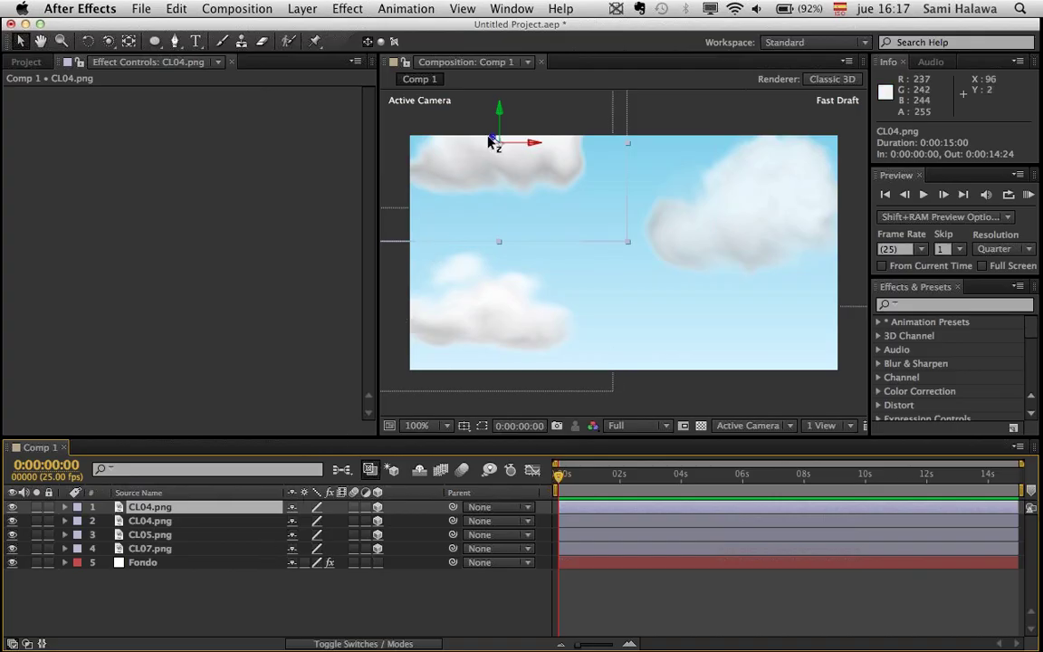
drag(493, 139, 883, 299)
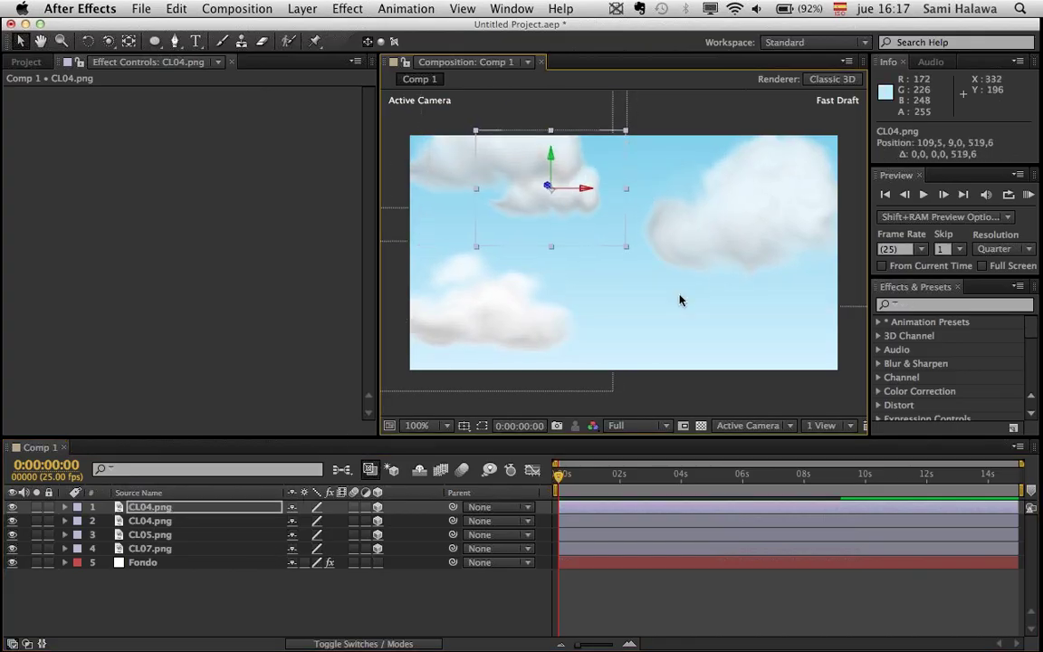
drag(567, 222, 802, 378)
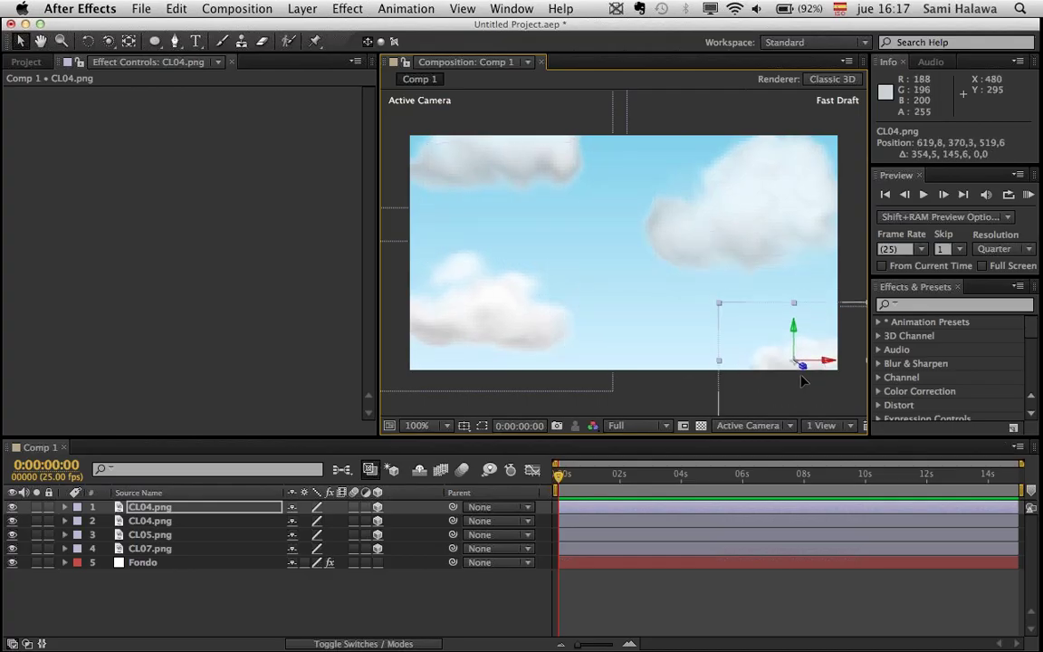
- Duplicate CL05, push the copy back to a depth of about 762.1 and move it to the frame's upper edge at about 406.3, -135.7
click(780, 203)
key(ctrl+d)
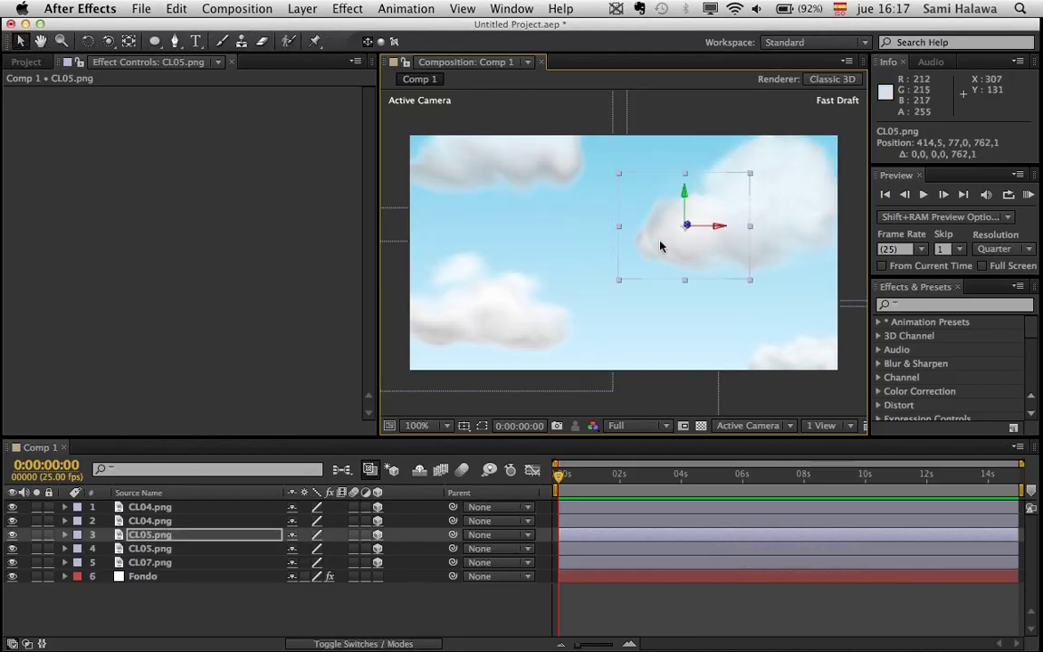
drag(661, 231, 623, 190)
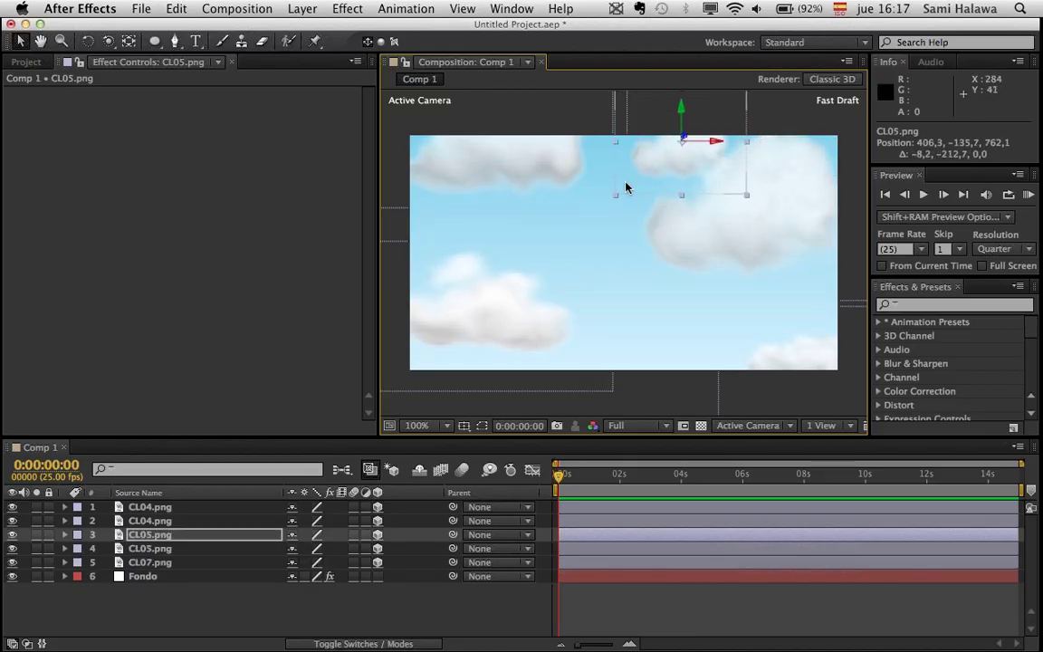
- Duplicate CL07, move the copy to the frame's lower edge at about 321.5, 263 and bring it forward to a depth of about -264.7
click(439, 344)
key(ctrl+d)
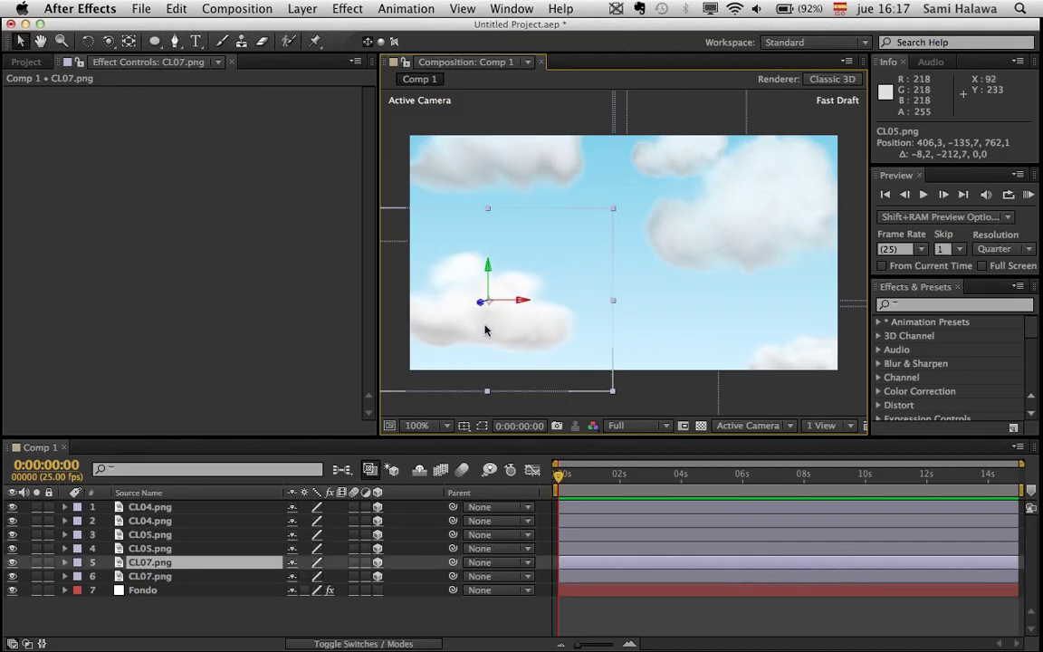
drag(484, 326, 693, 371)
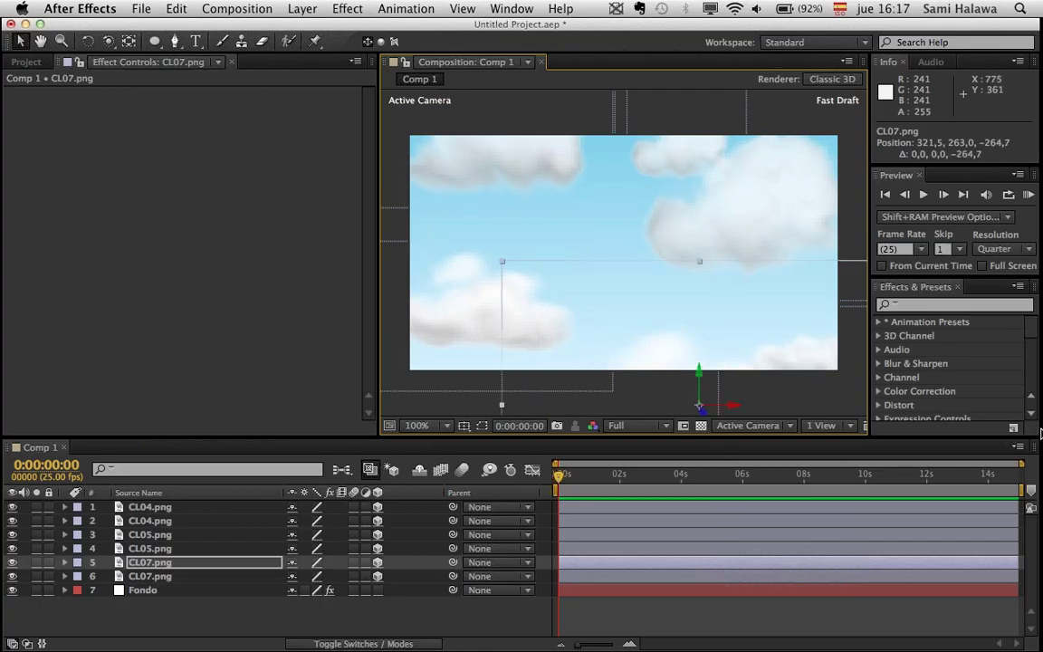
- Move the front CL07 copy from the frame's lower edge to the upper edge at about 302.4, 11.4
drag(582, 398, 559, 77)
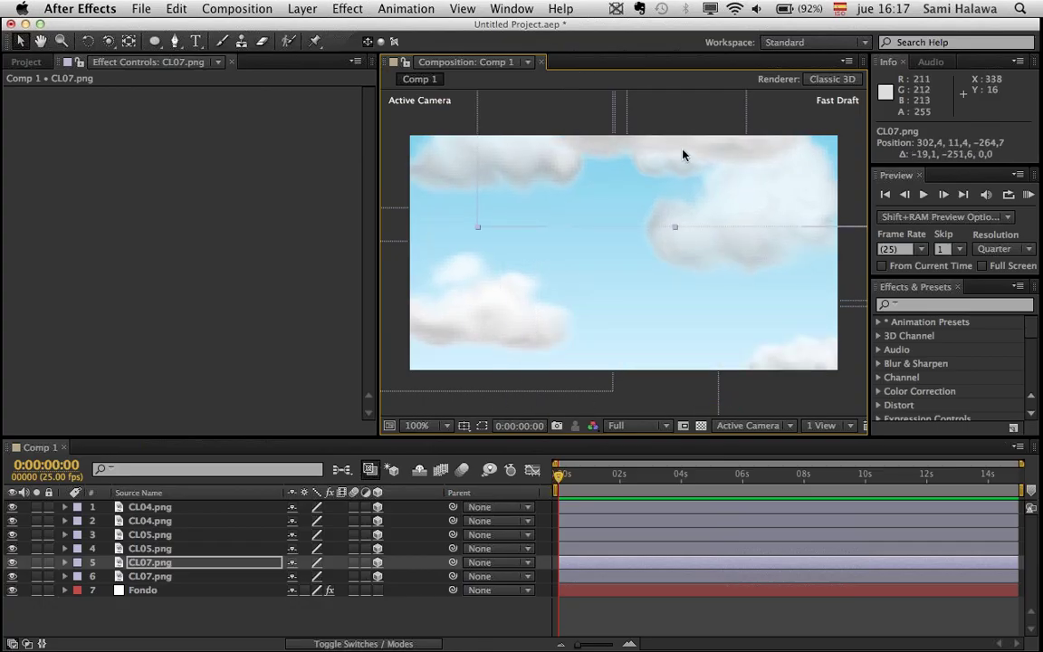
click(454, 360)
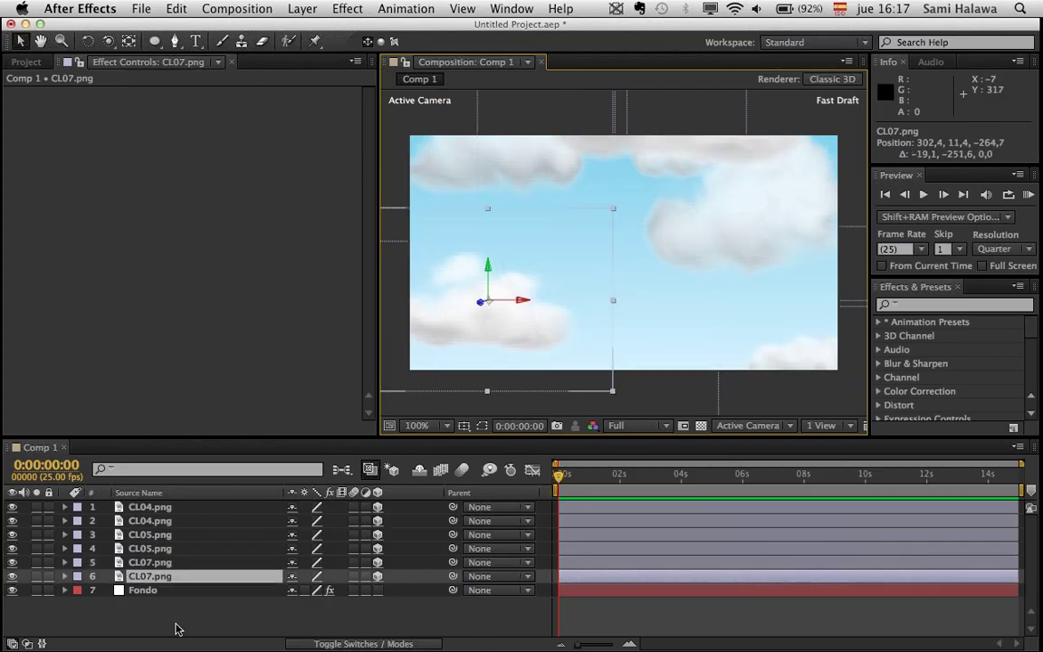
- Add a two-node camera named Camera 1 and pull it back to a depth of about -13136.2
right_click(230, 621)
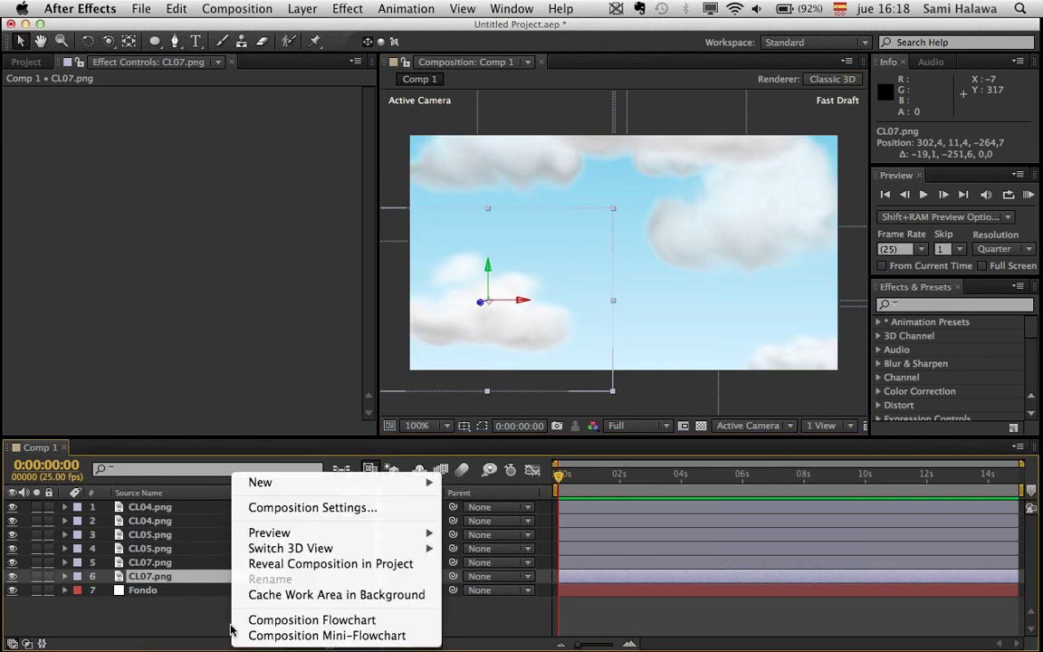
mouse_move(412, 486)
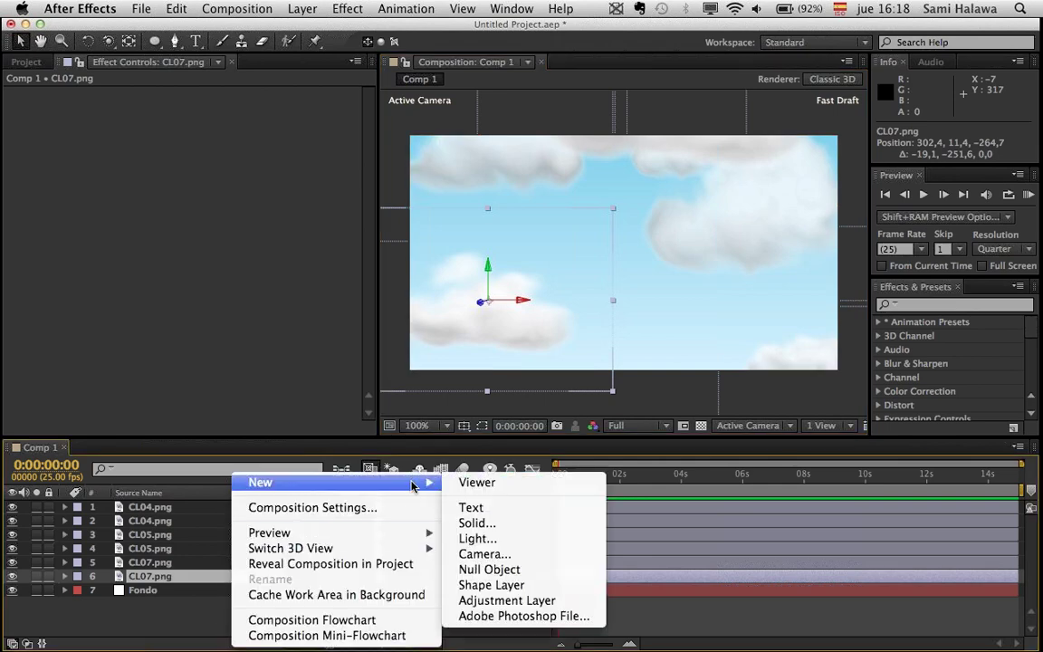
click(492, 555)
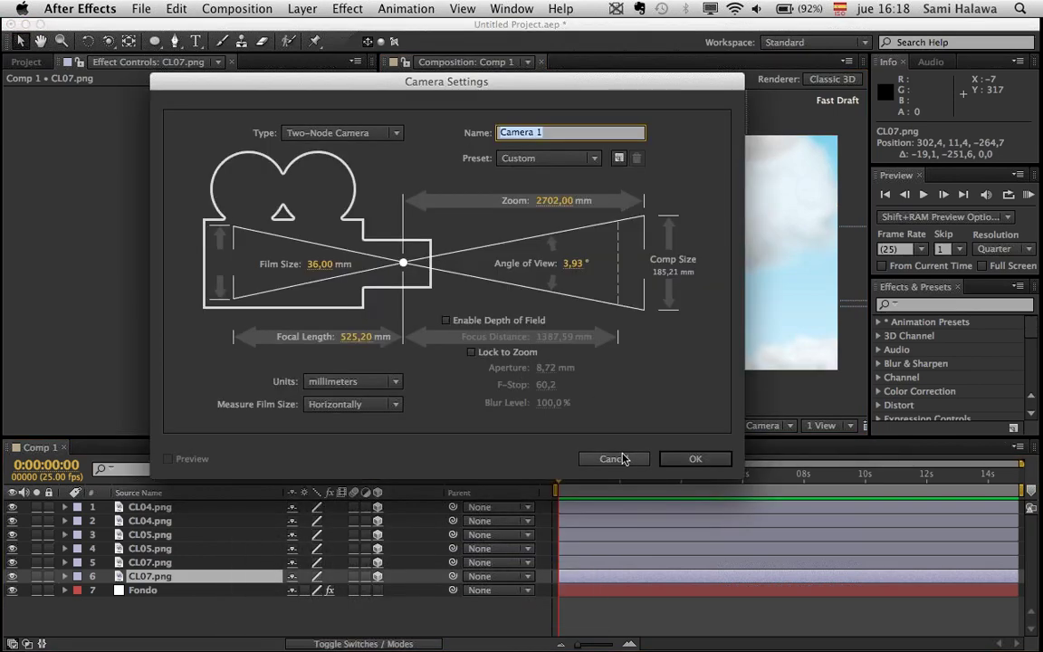
click(677, 459)
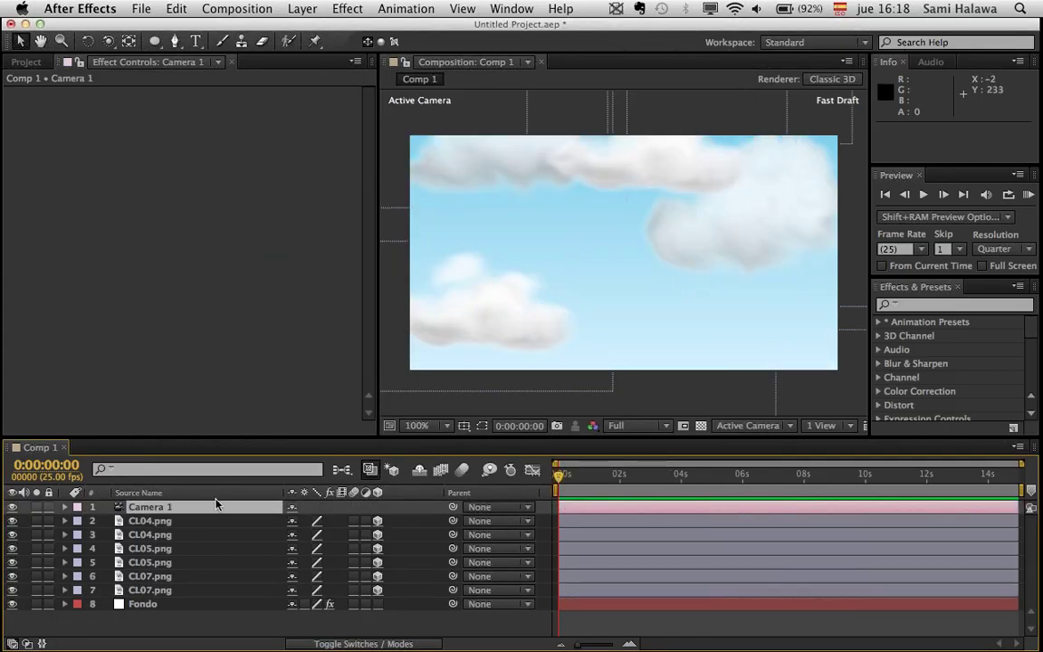
key(p)
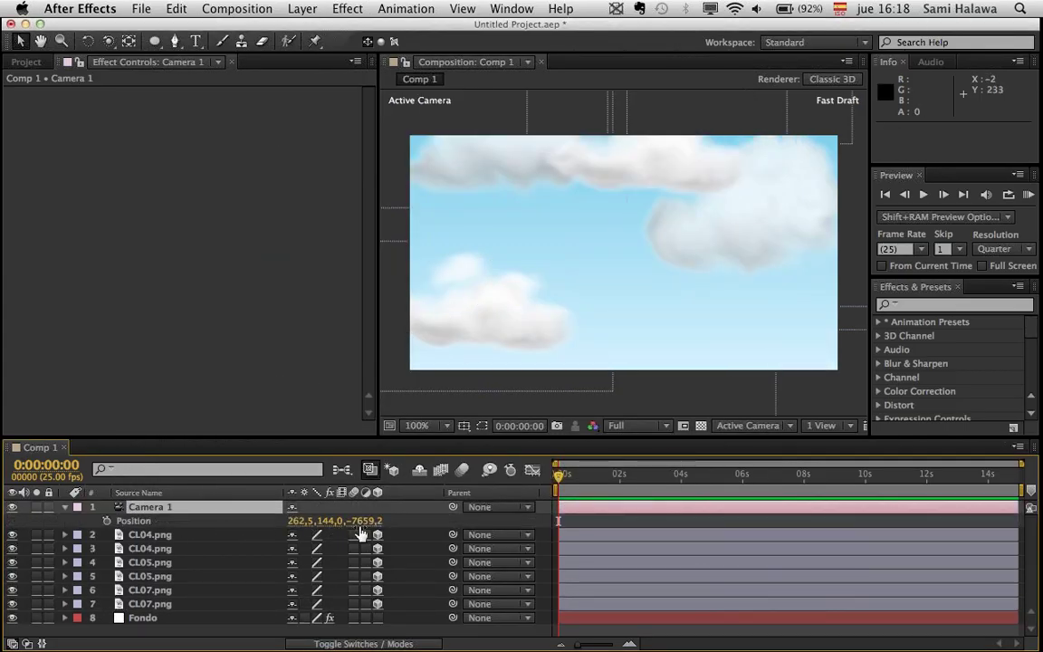
drag(372, 520, 210, 511)
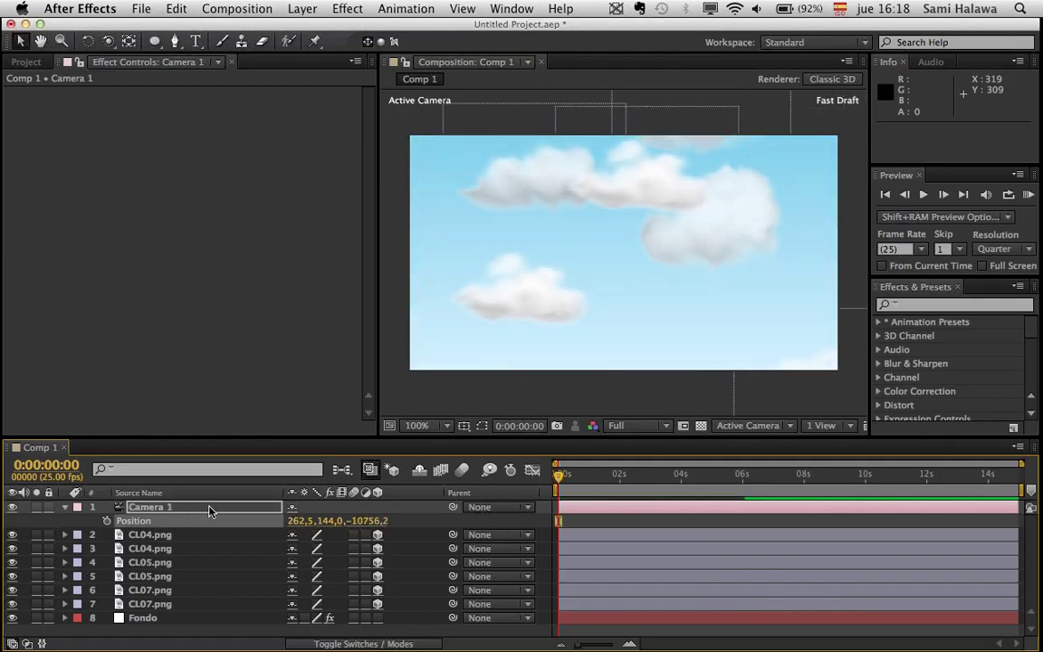
drag(367, 520, 271, 449)
drag(382, 522, 354, 437)
- Bring the upper CL07 cloud forward to a depth of about -5834.7 and place it at the frame's upper edge at about 322.4, -2
click(602, 213)
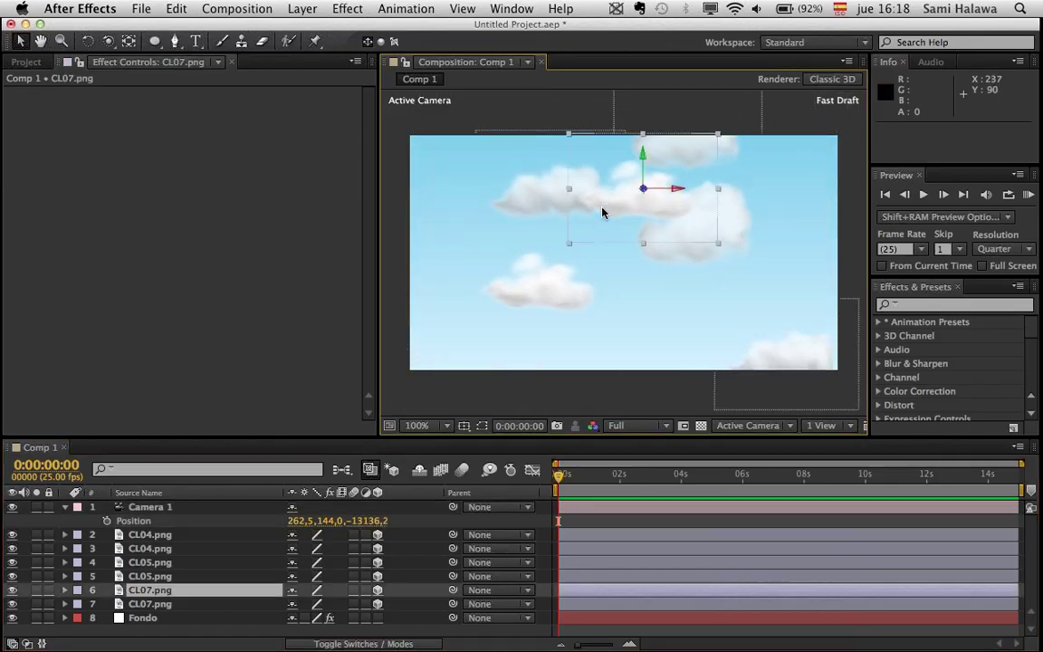
drag(659, 193, 714, 167)
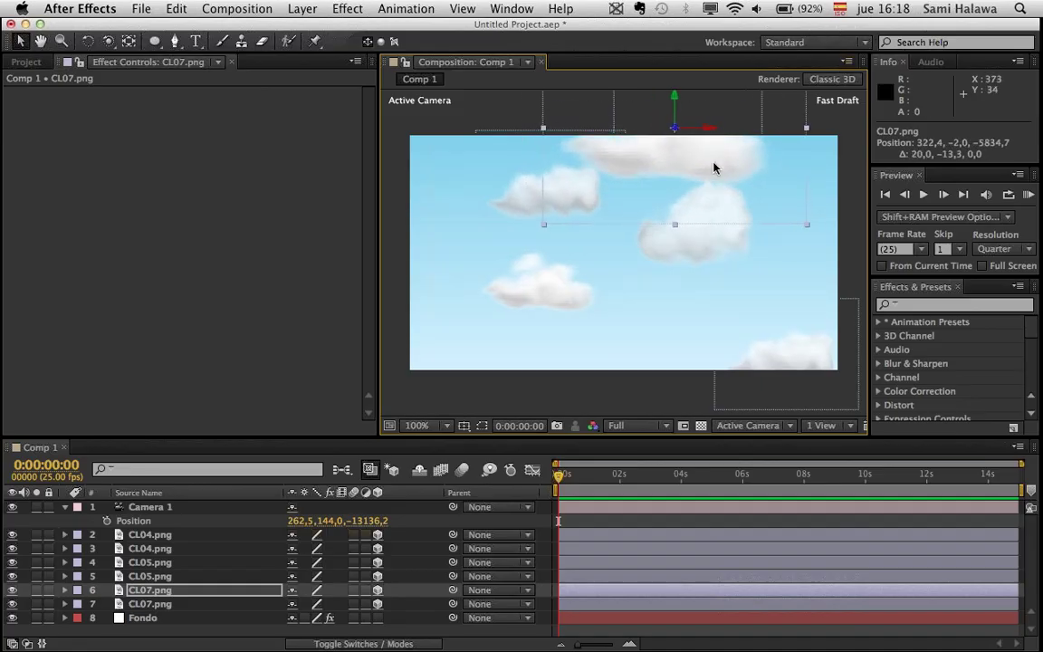
- Duplicate the upper CL07 cloud and move the copy to the frame's lower left corner at about 70.7, 271.6
key(super+d)
drag(717, 167, 472, 382)
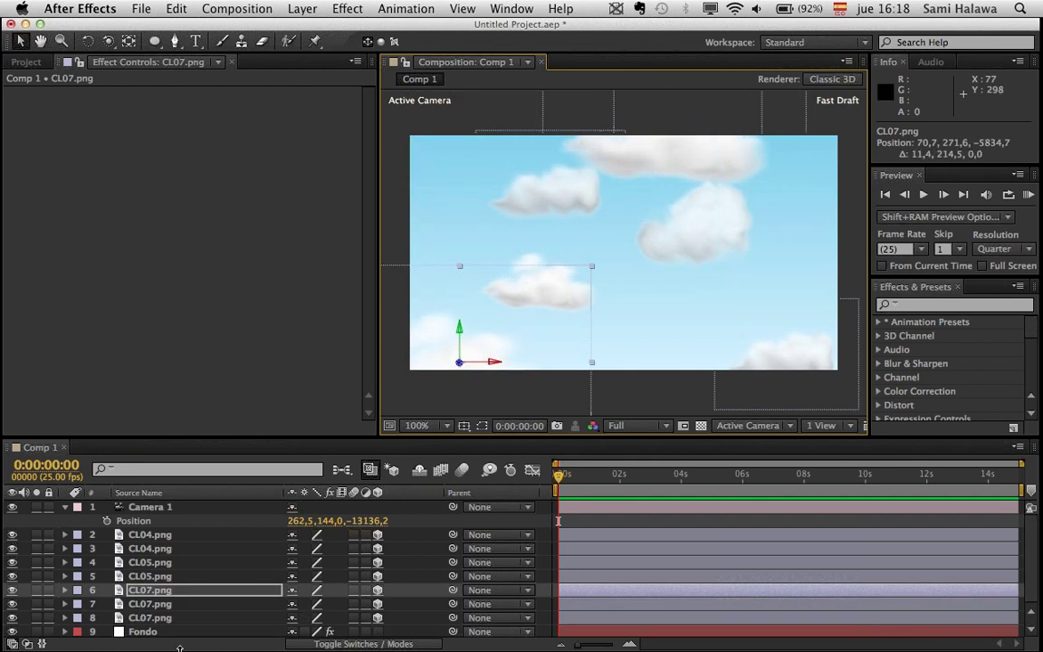
click(180, 594)
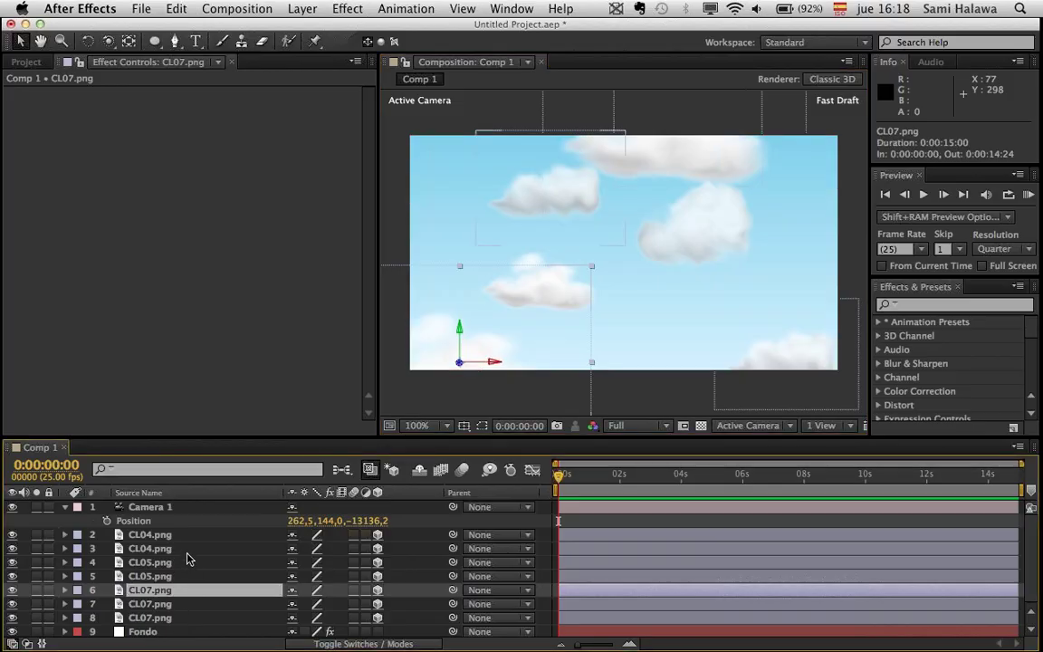
shift+click(184, 559)
click(693, 258)
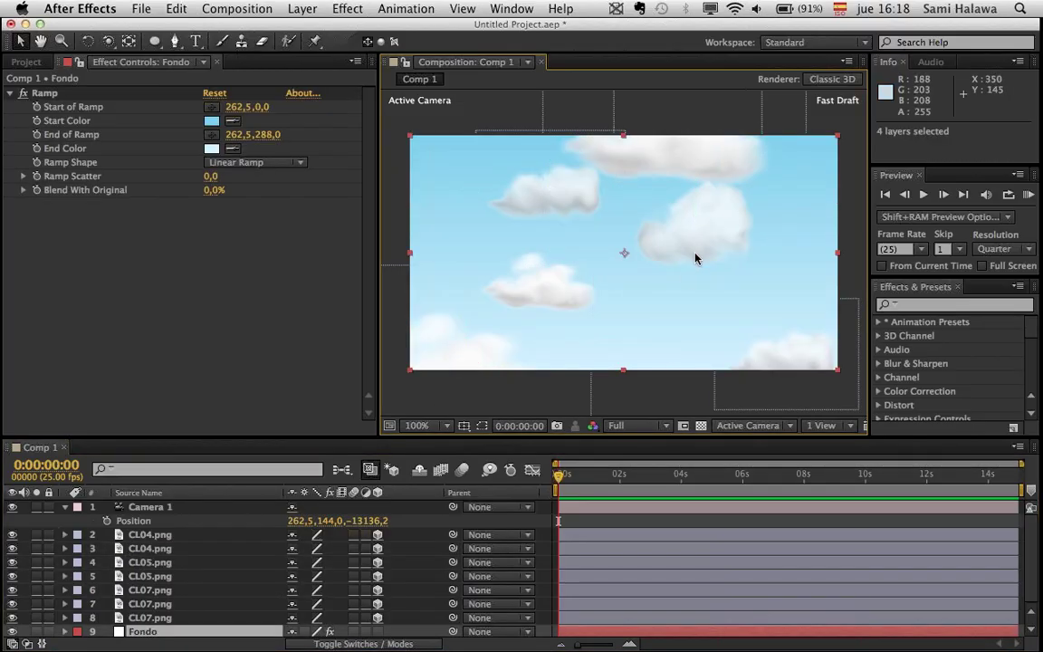
- Duplicate CL05, bring the copy forward to a depth of about -4490.7 and place it at the frame's right edge at about 540.2, 116.6
click(181, 562)
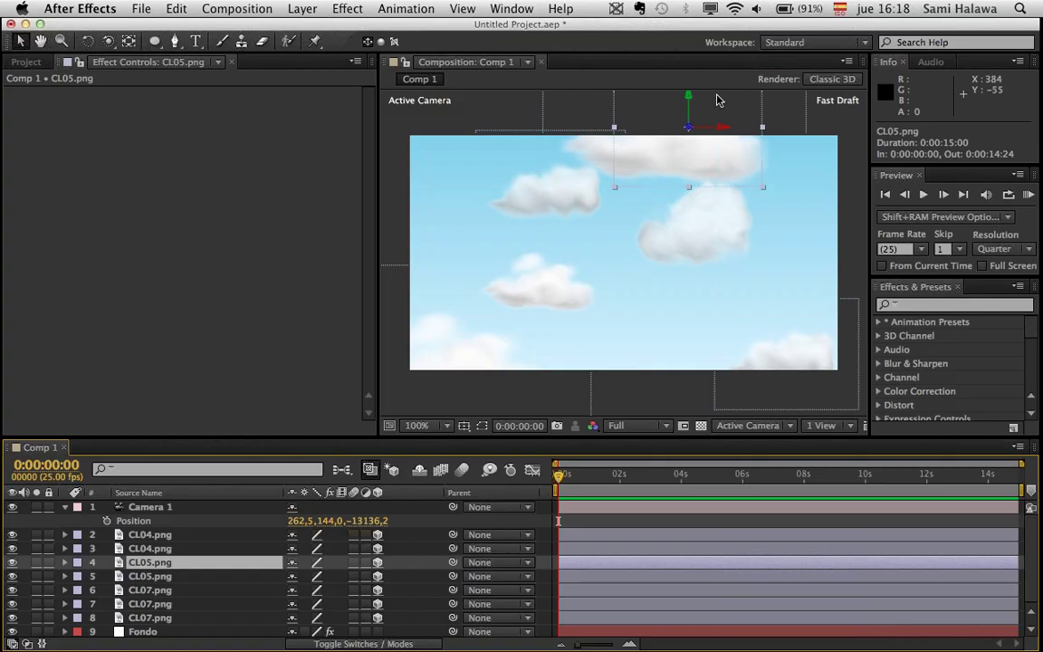
key(ctrl+d)
drag(694, 154, 1023, 212)
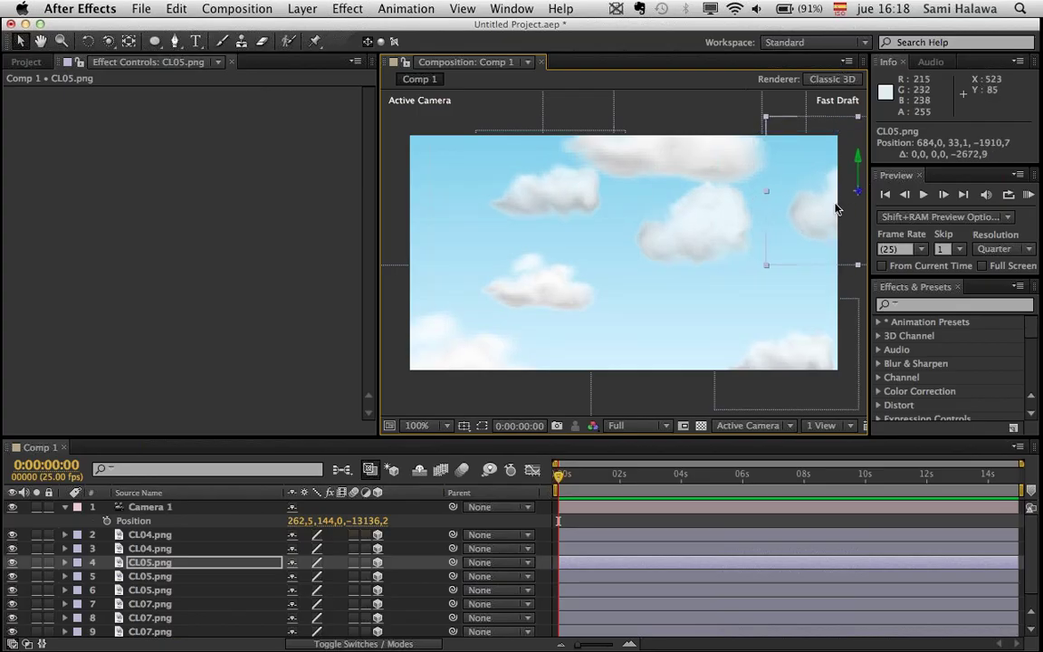
drag(834, 206, 791, 248)
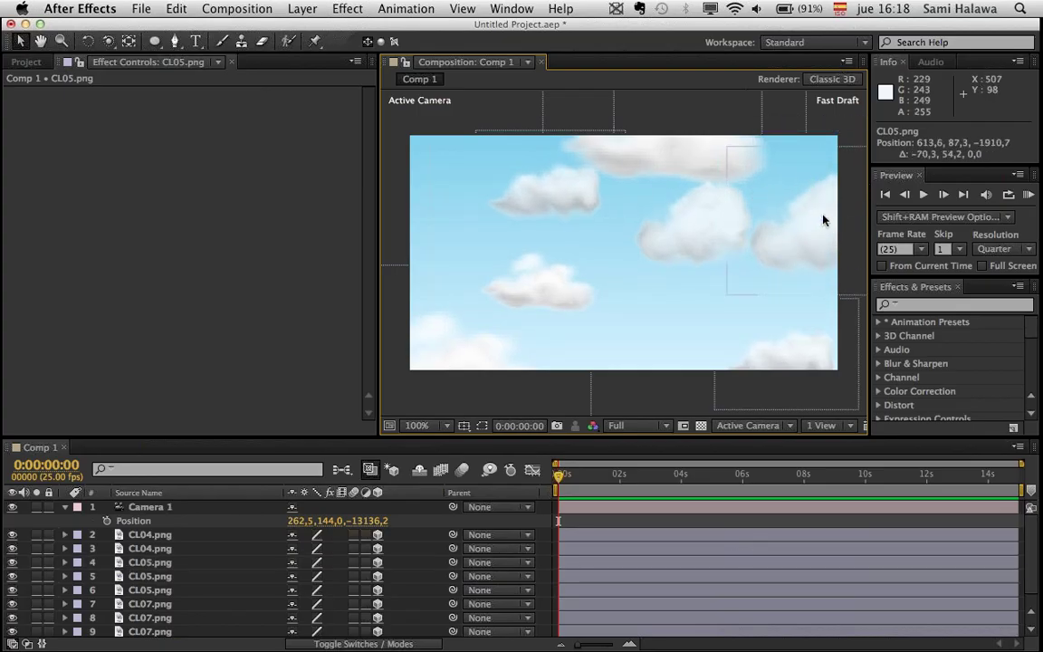
drag(819, 222, 1029, 54)
right_click(794, 240)
key(Escape)
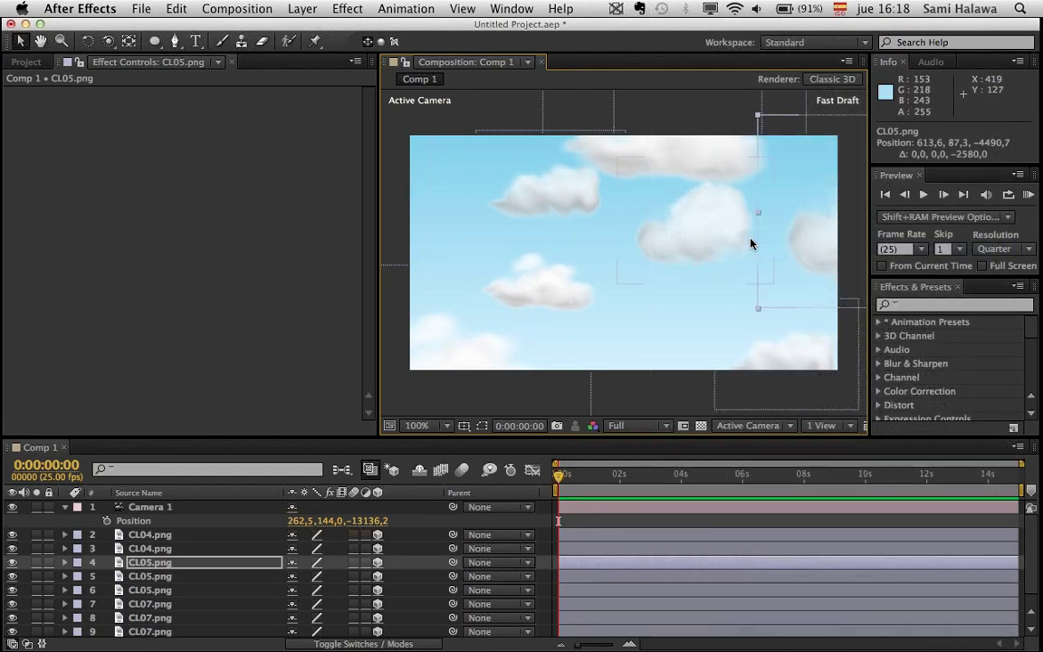
key(super+z)
drag(724, 237, 761, 276)
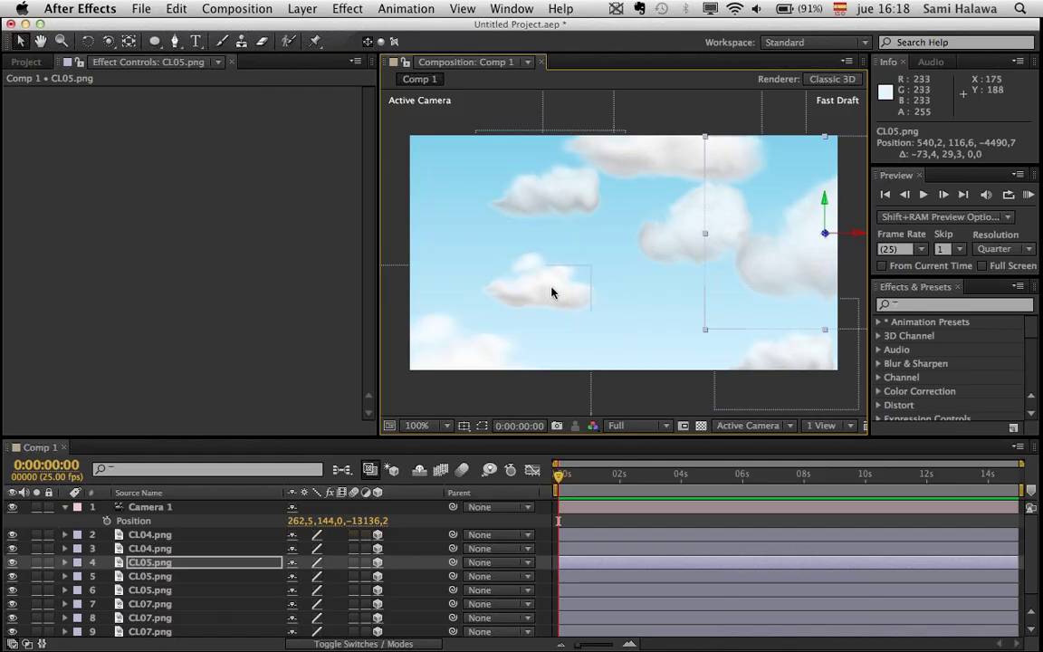
- Shift the CL07 cloud in the frame's lower left corner further left to about 17.4, 273.5
click(498, 273)
drag(497, 274, 504, 292)
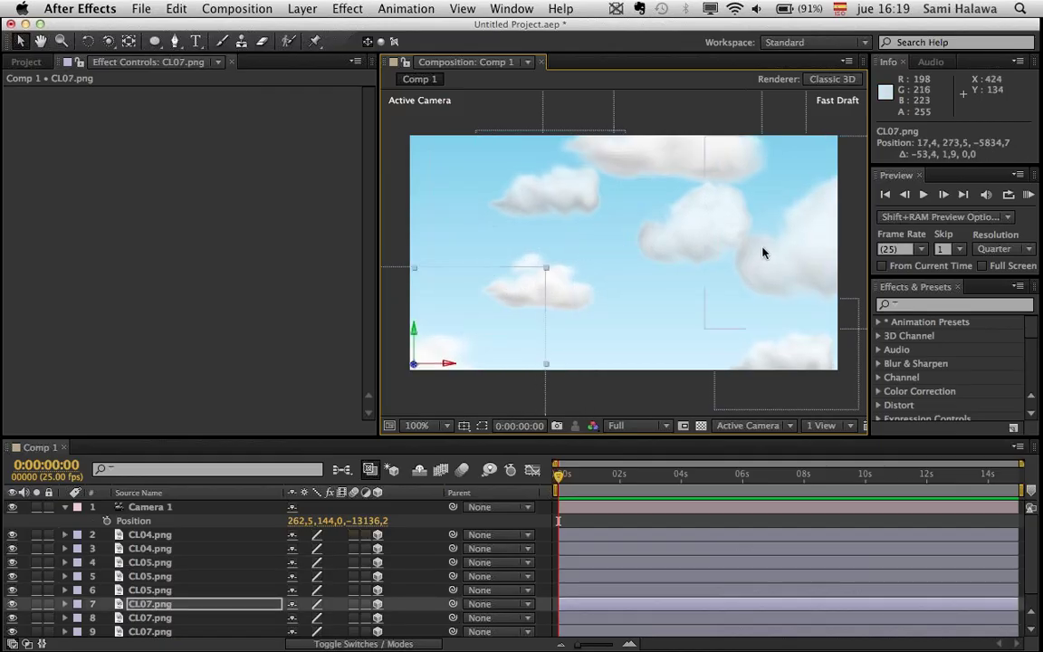
- Move the large CL05 copy to about 523.3, 134.7 and set its Z Rotation to 225°
right_click(800, 314)
key(Escape)
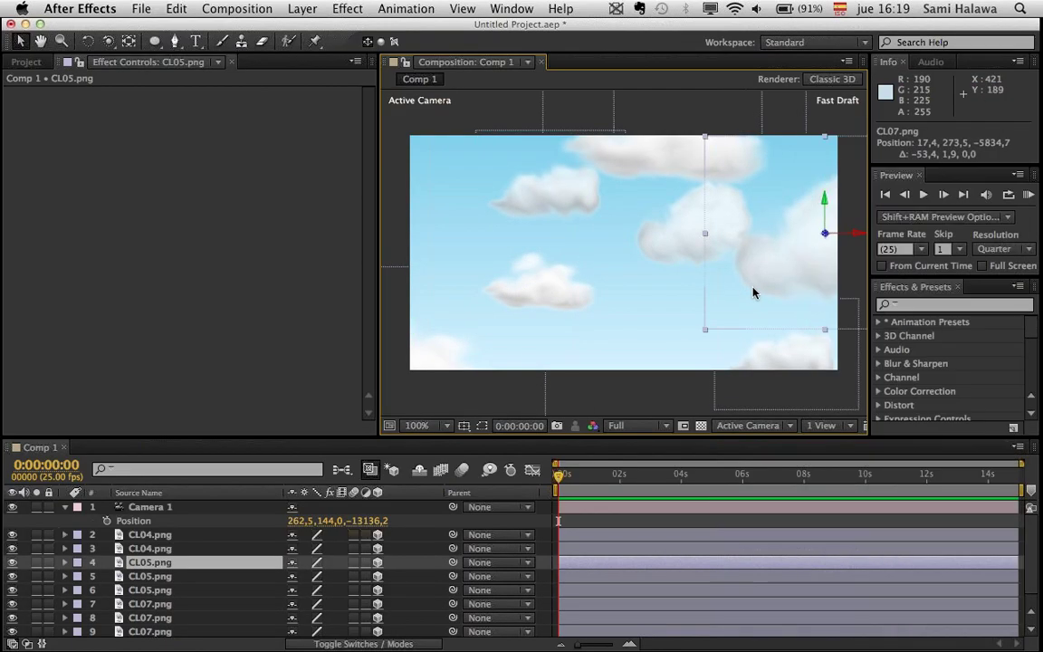
drag(752, 293, 728, 316)
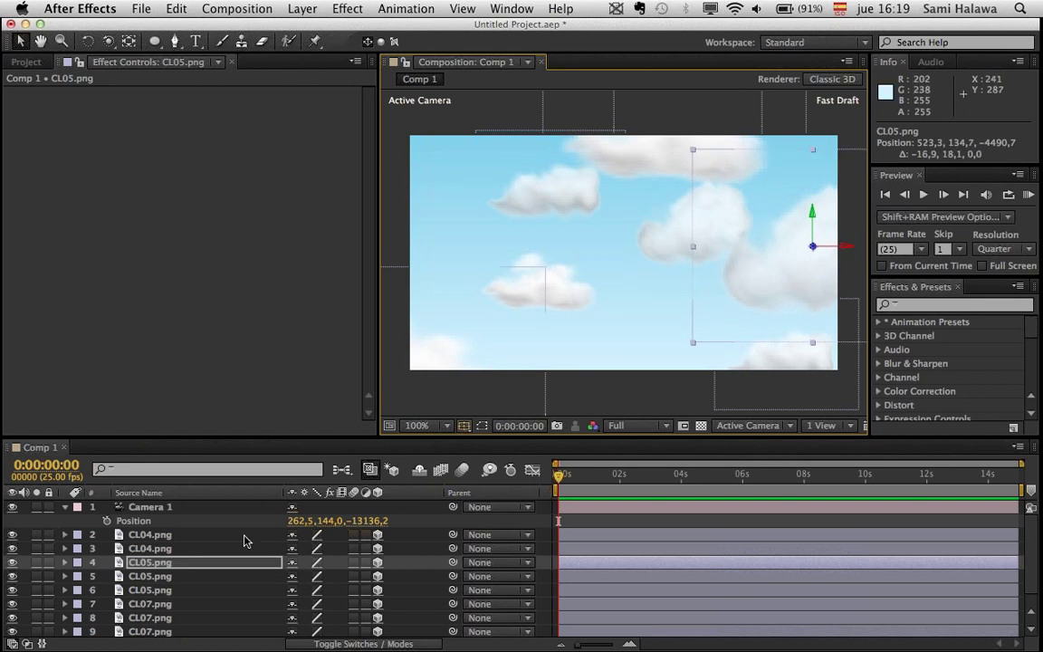
key(r)
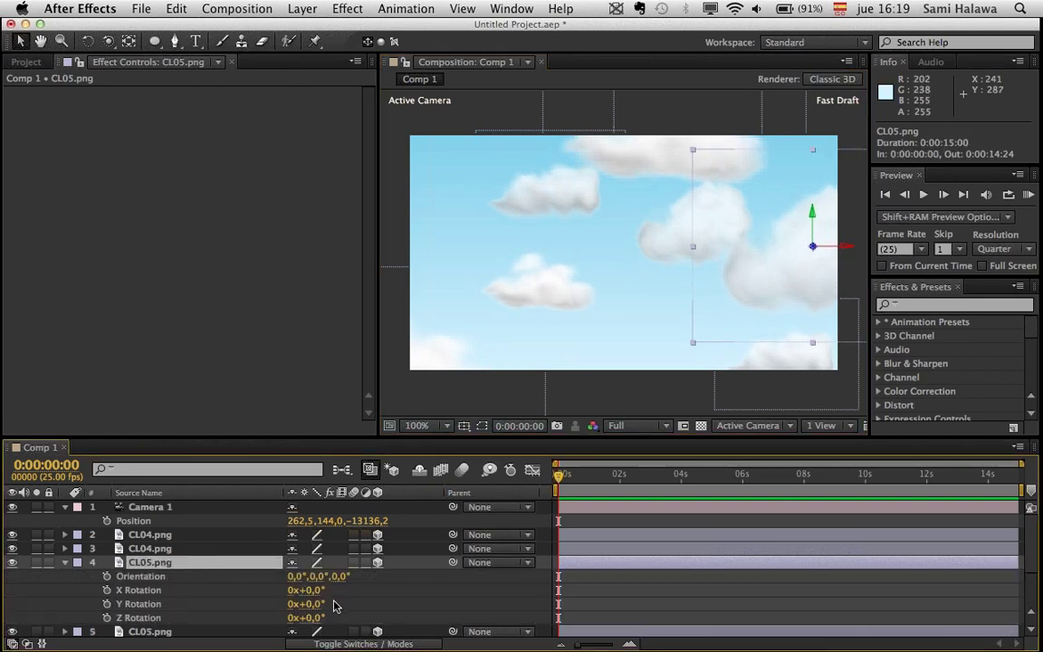
drag(312, 617, 496, 617)
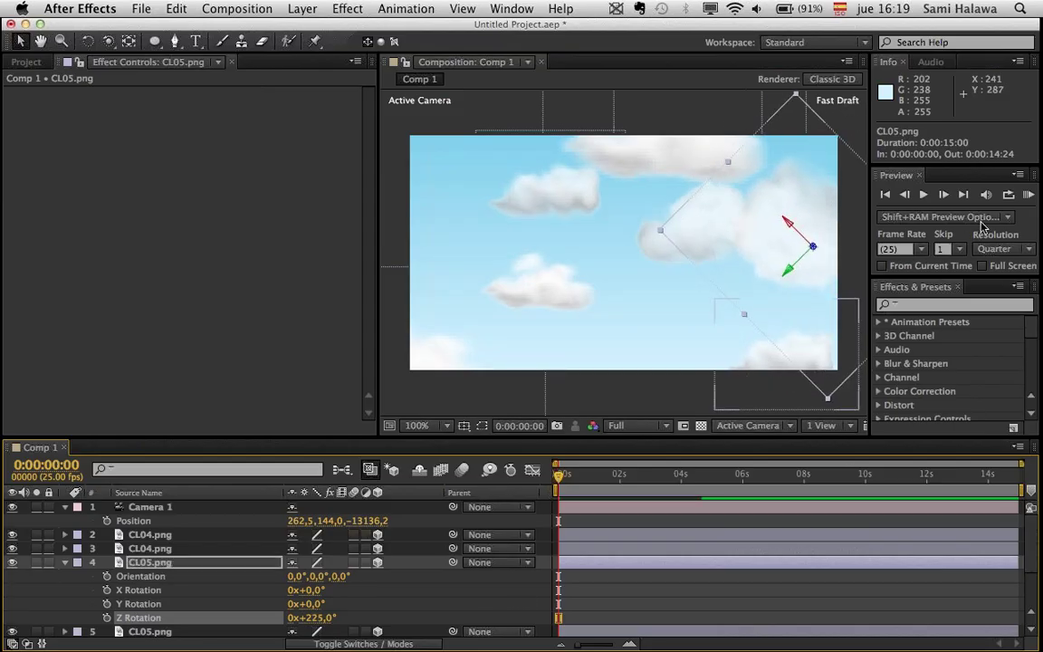
- Scale the rotated CL05 copy to about 115% and place it at the frame's right edge at about 582, 129
drag(728, 221, 768, 226)
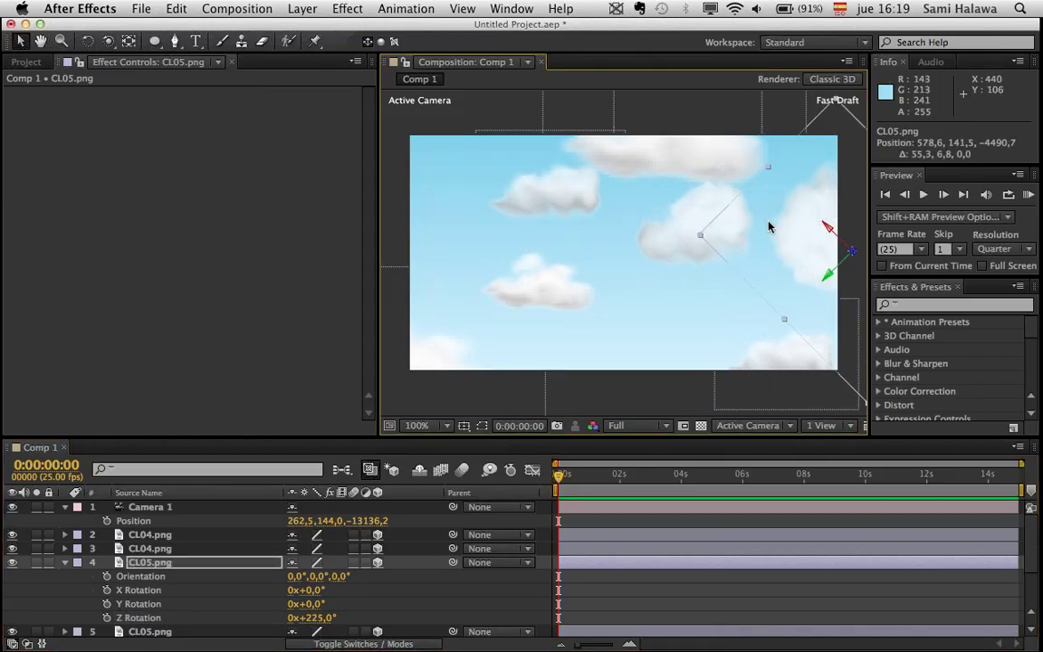
drag(700, 234, 678, 233)
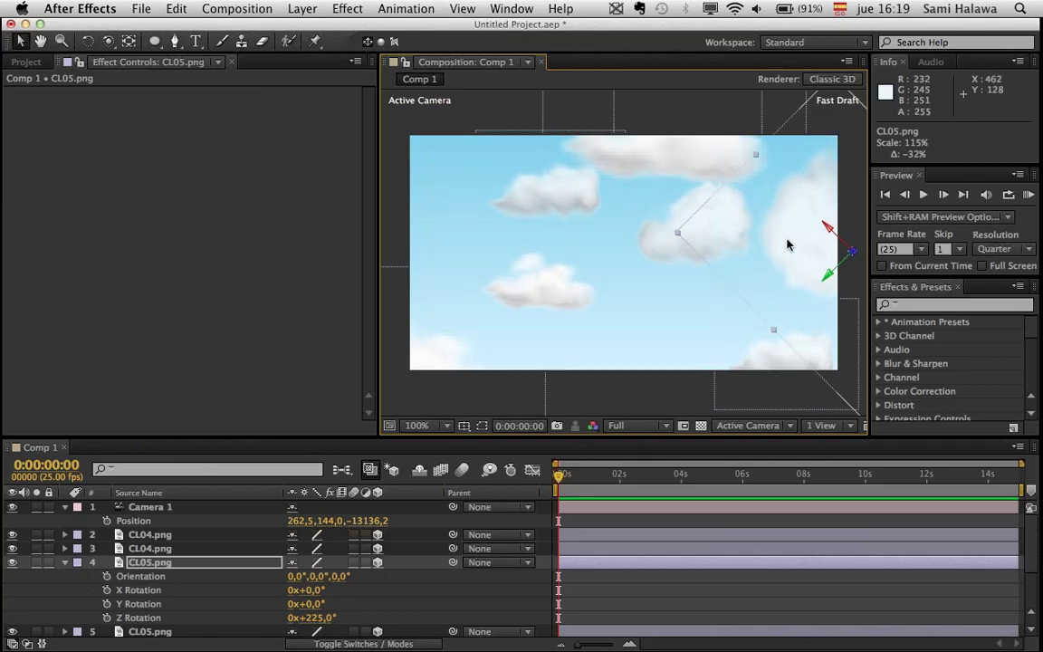
mouse_move(788, 244)
mouse_down()
mouse_move(796, 251)
mouse_move(797, 243)
mouse_up()
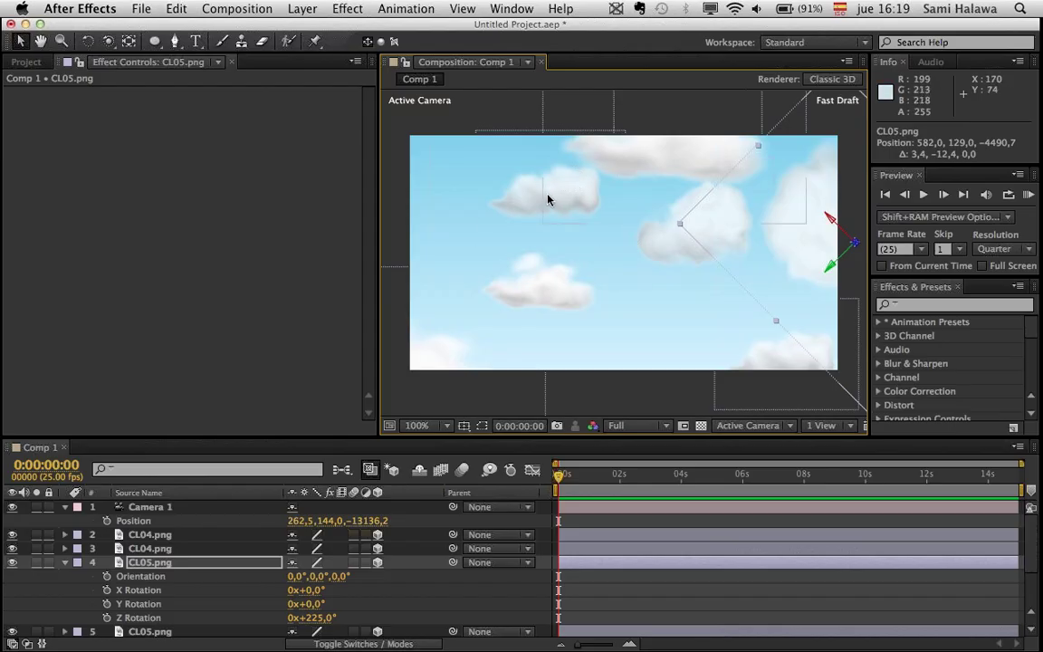
- Enlarge the CL04 cloud in the upper left of the frame and move it to about -48.3, -9.9
drag(512, 208, 453, 207)
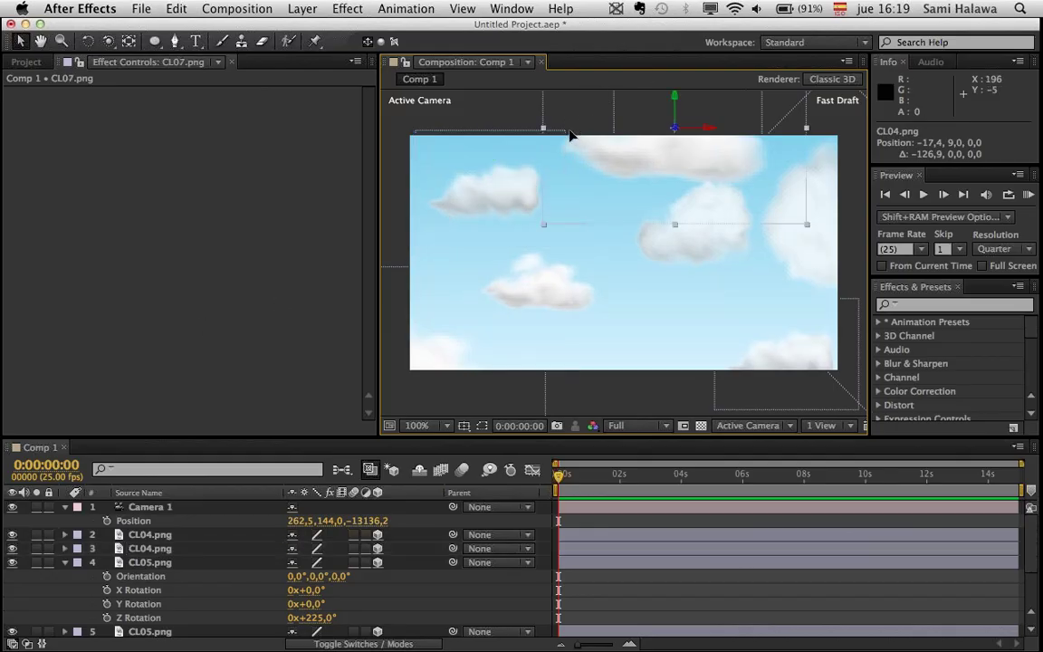
drag(522, 166, 521, 170)
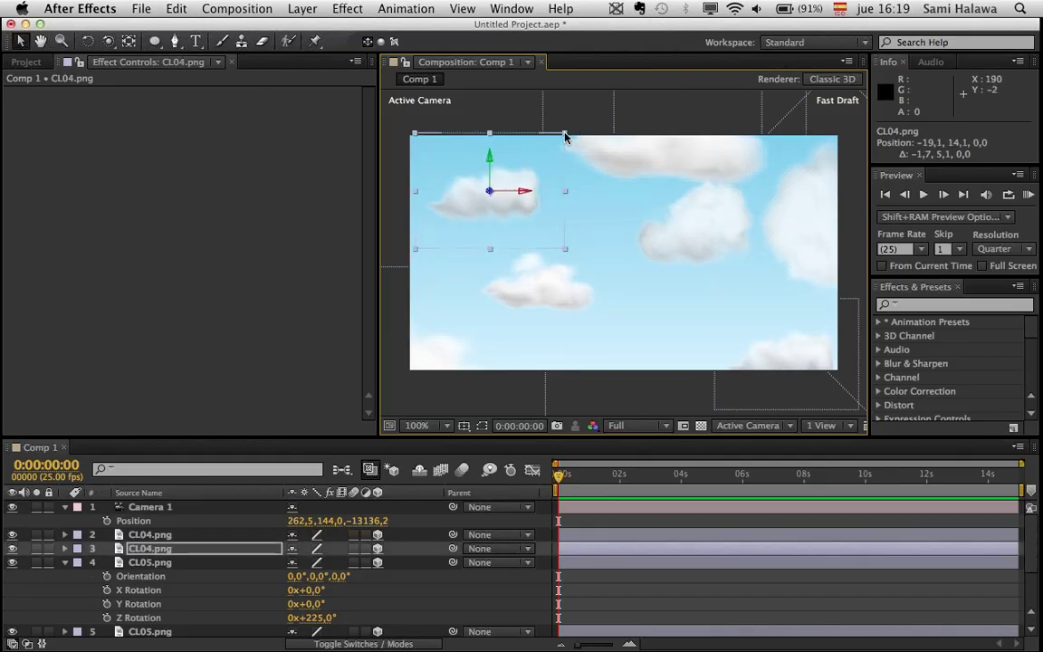
drag(564, 134, 668, 117)
drag(511, 246, 496, 223)
- Apply Fast Blur with a Blurriness of 9 to the enlarged CL04 cloud and shift it to about -34.6, 0.4
right_click(215, 208)
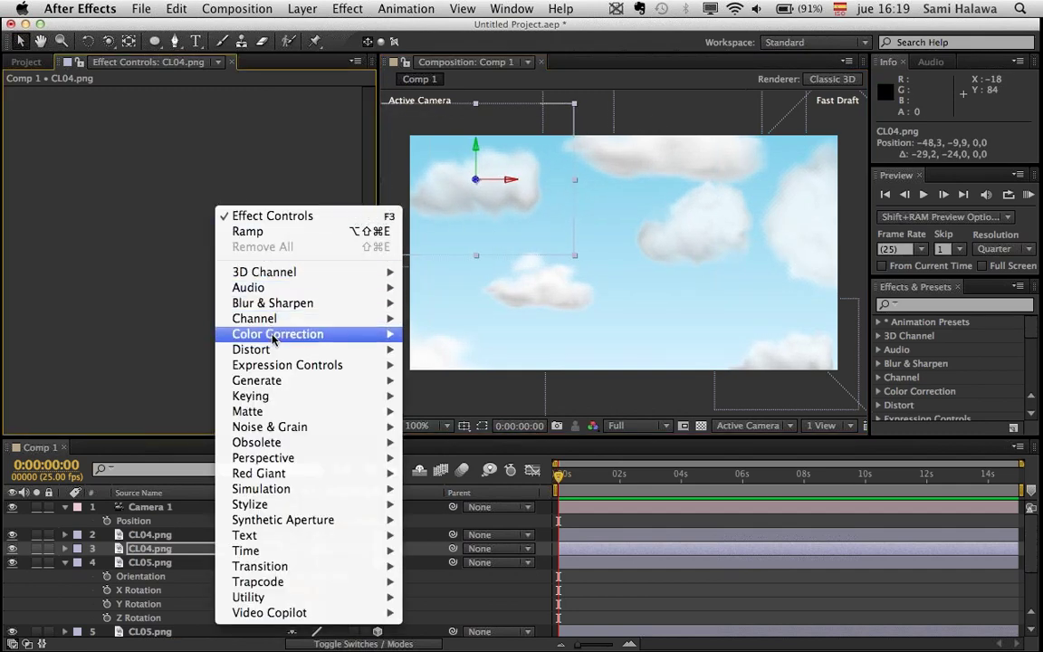
click(136, 399)
click(138, 550)
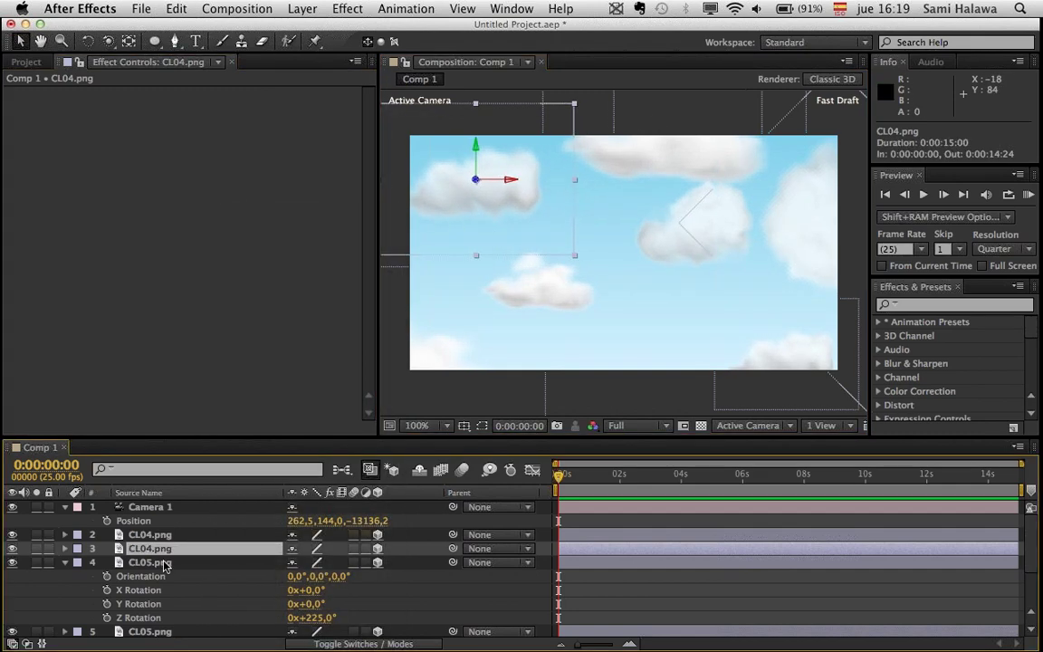
click(351, 8)
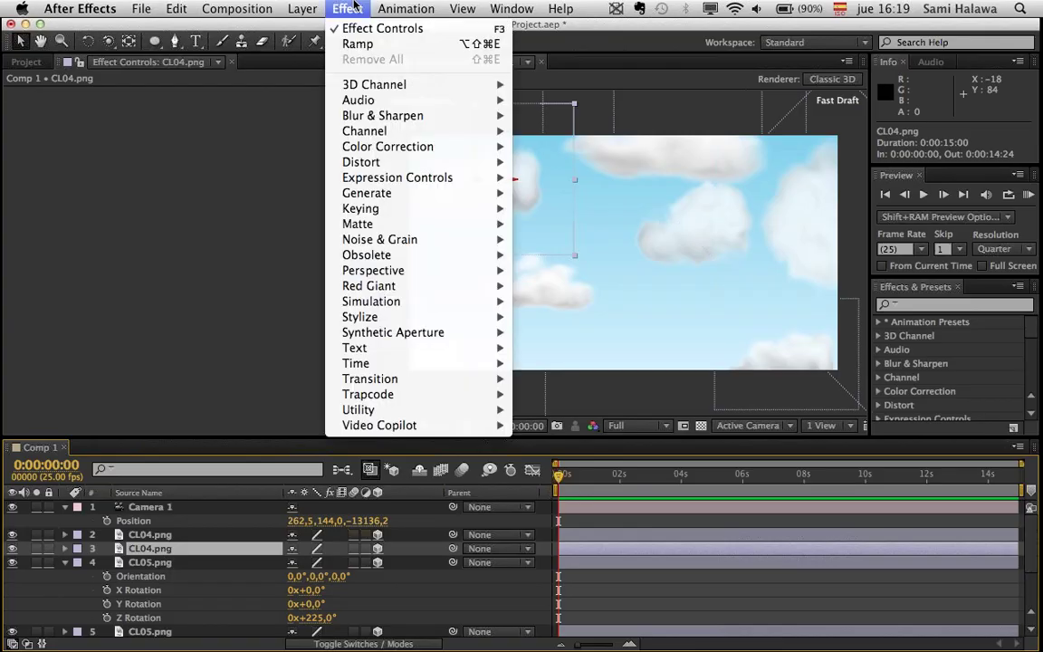
mouse_move(348, 114)
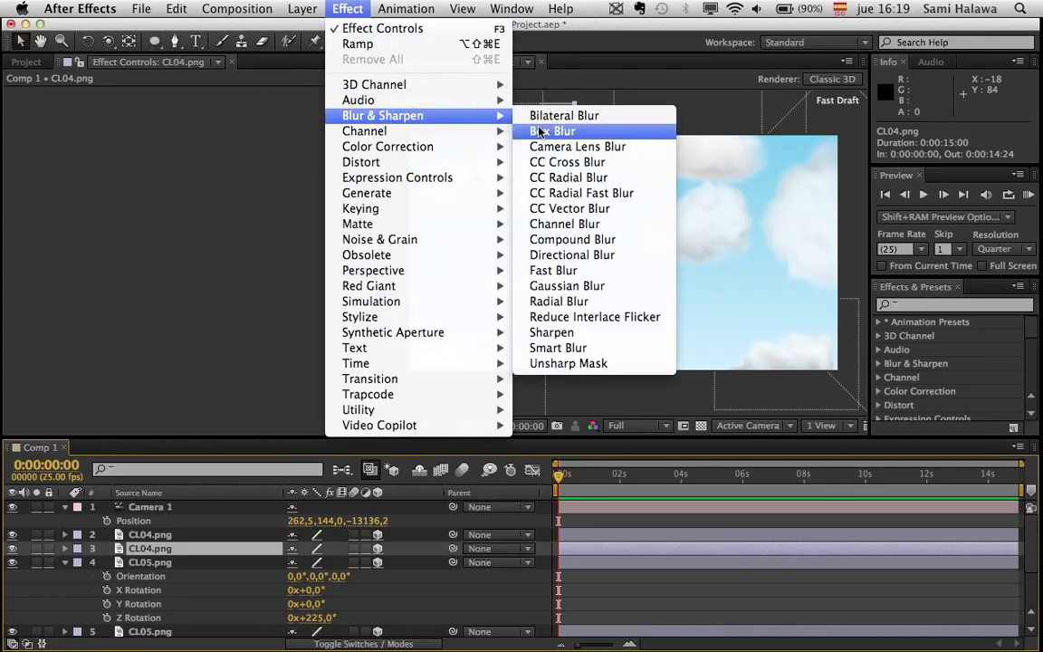
click(611, 282)
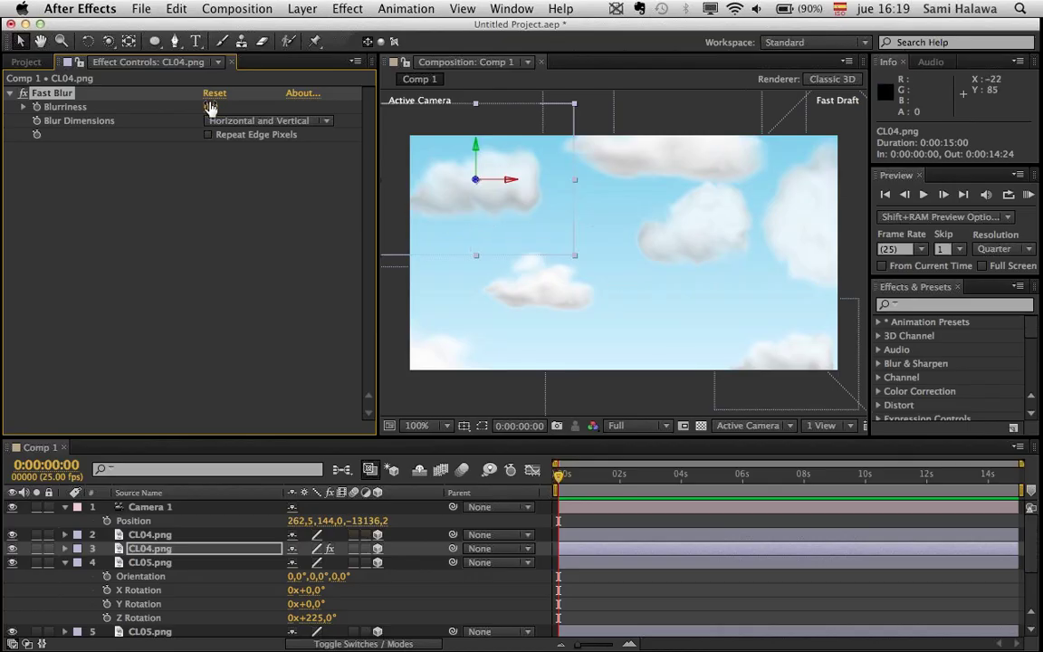
drag(212, 106, 241, 106)
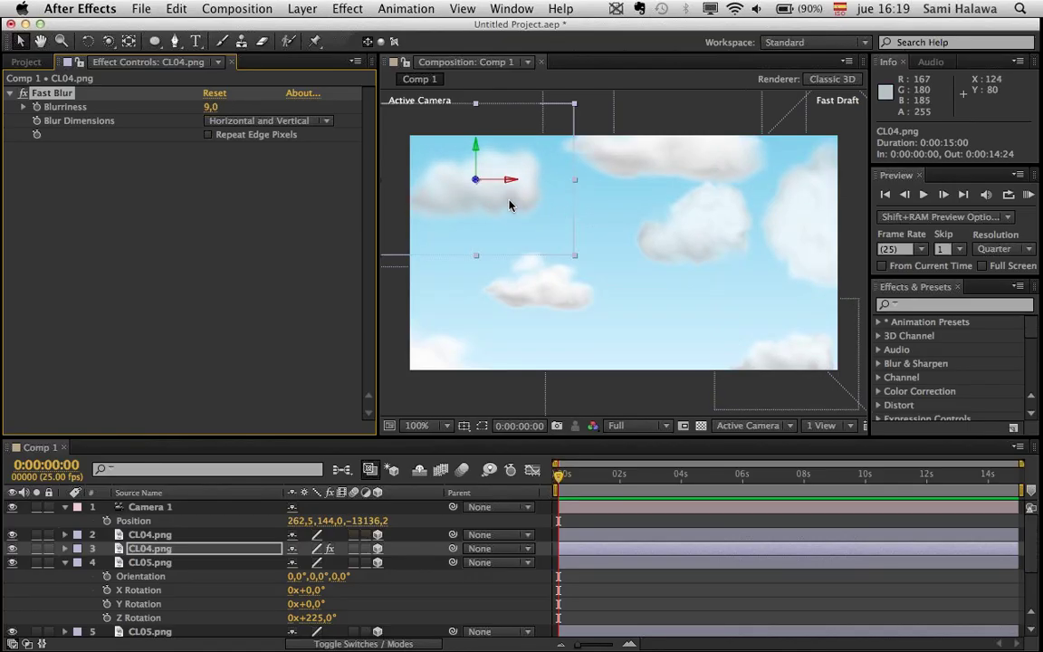
drag(508, 206, 519, 209)
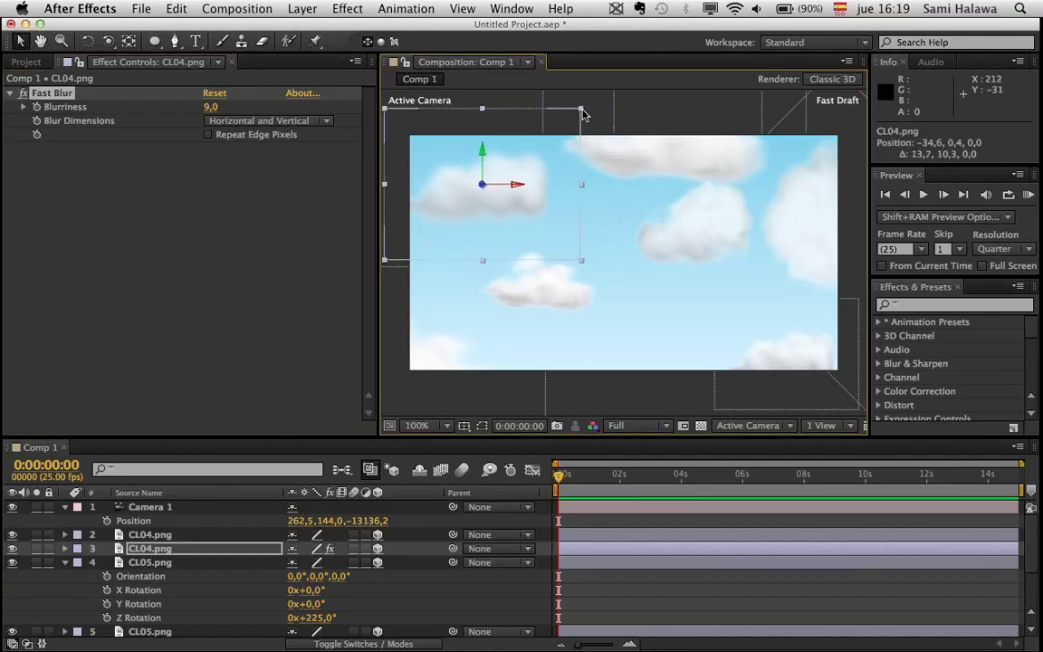
- Scale the blurred CL04 cloud in the frame's upper left to about 173% and move it to about -103.2, -27
drag(582, 110, 648, 86)
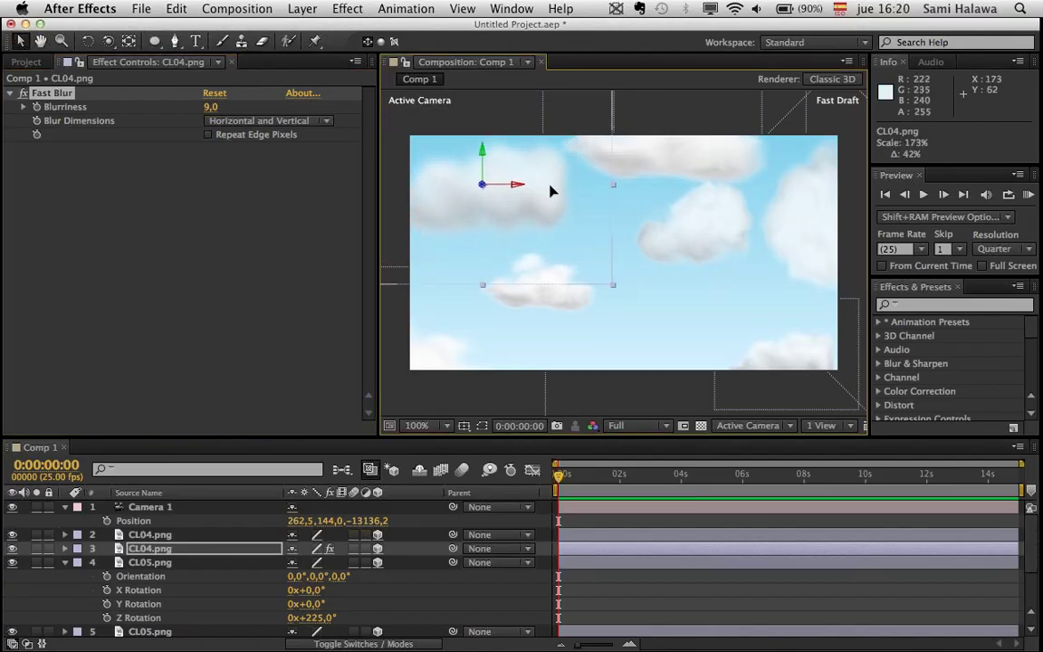
drag(551, 191, 508, 194)
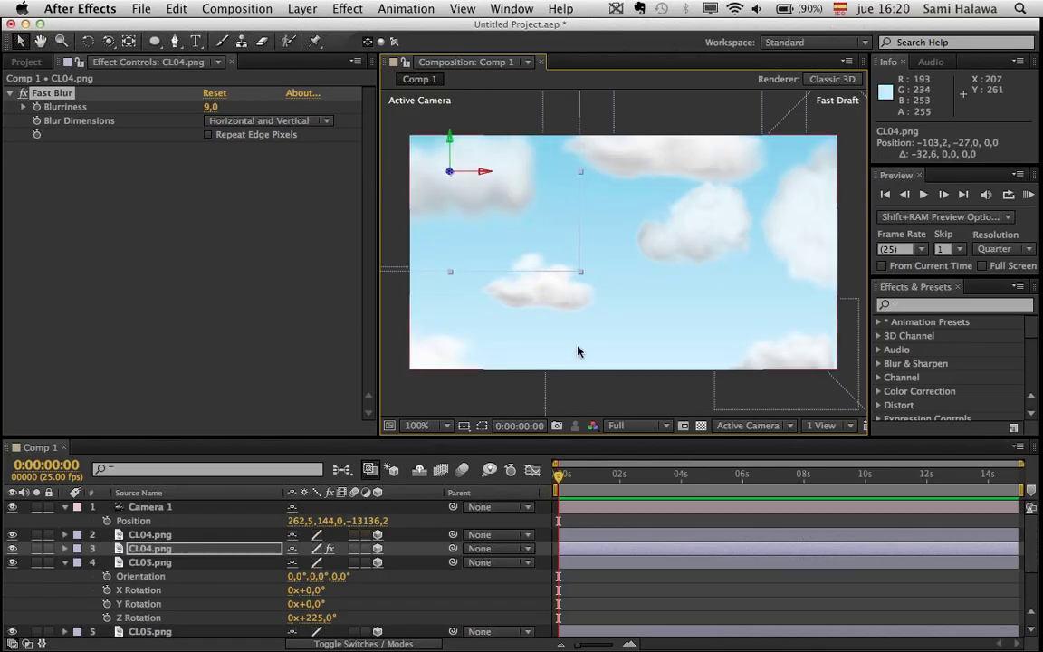
- Enable keyframing for the CL04 cloud's Fast Blur Blurriness and move the small central CL07 cloud to about 102.4, 239.7
mouse_move(583, 313)
mouse_down()
mouse_move(582, 338)
mouse_move(583, 322)
mouse_up()
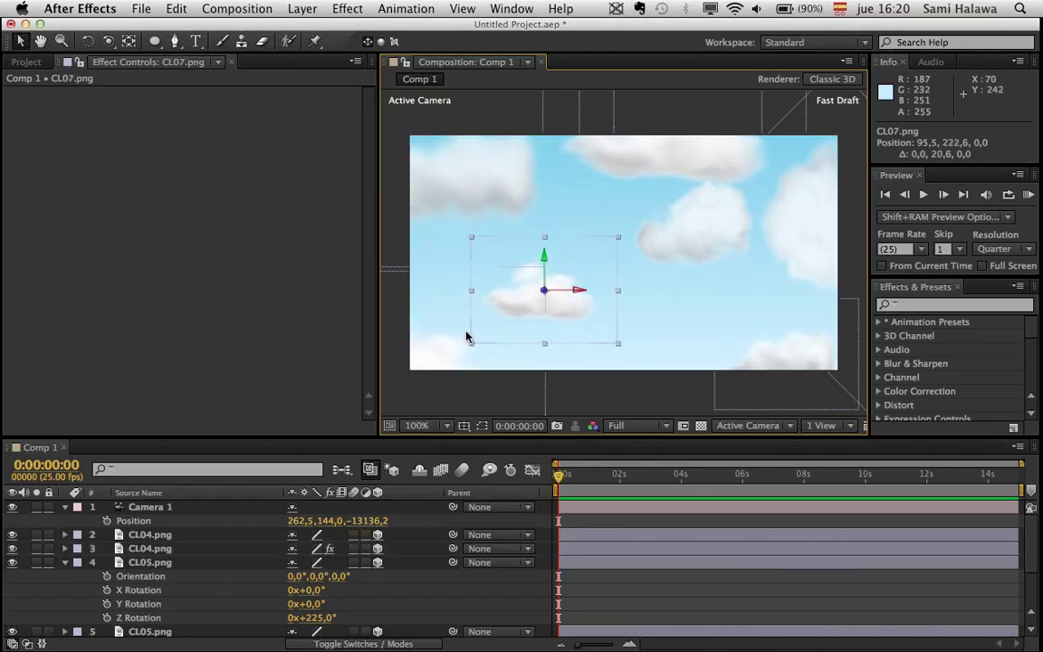
click(190, 553)
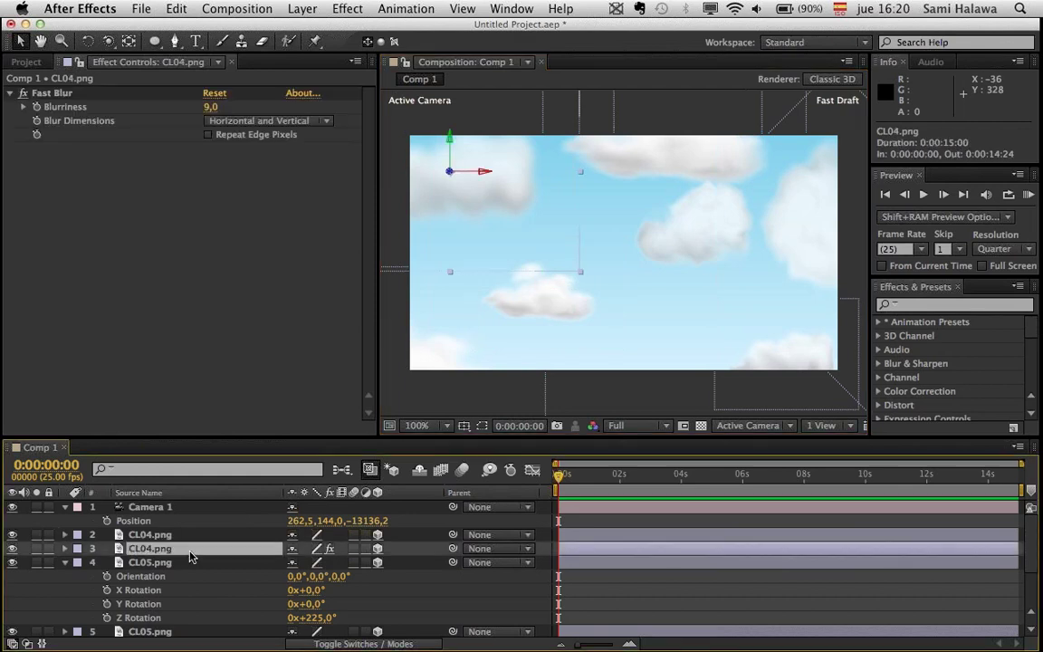
click(40, 106)
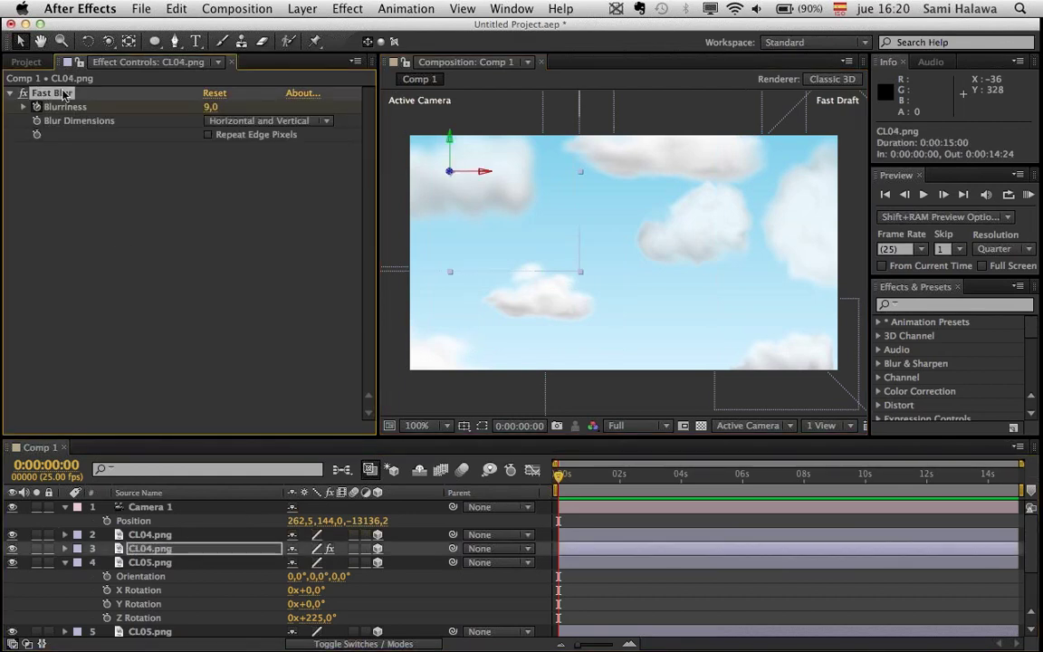
click(577, 305)
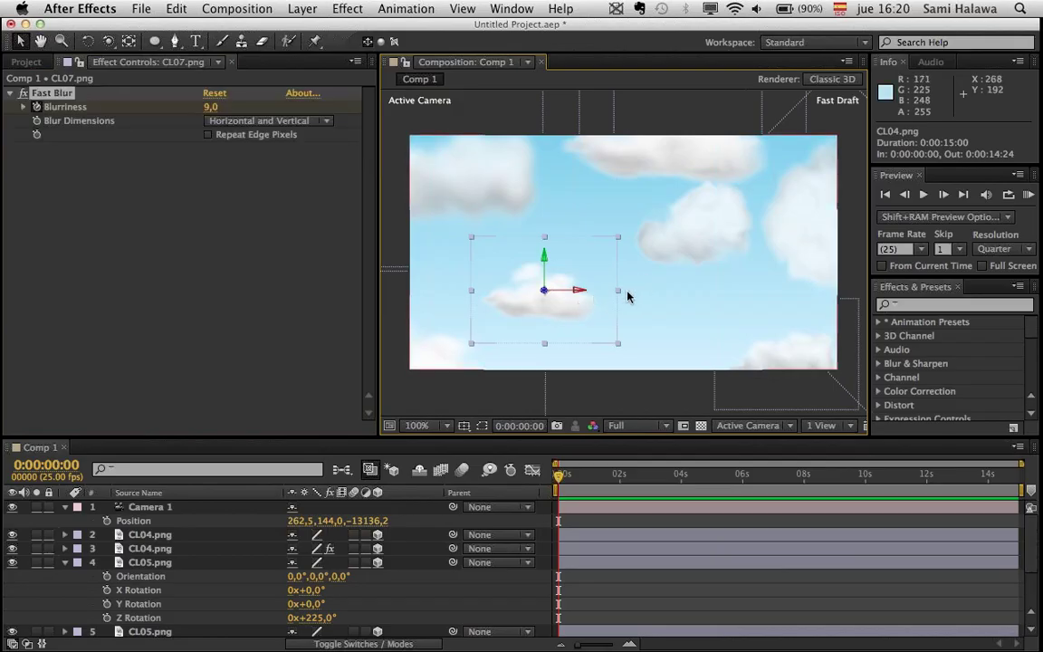
drag(582, 329, 589, 349)
- Duplicate the upper CL07 cloud, push the copy to a Z position of about -793, and place it at the frame's bottom edge at about 189% scale
click(712, 227)
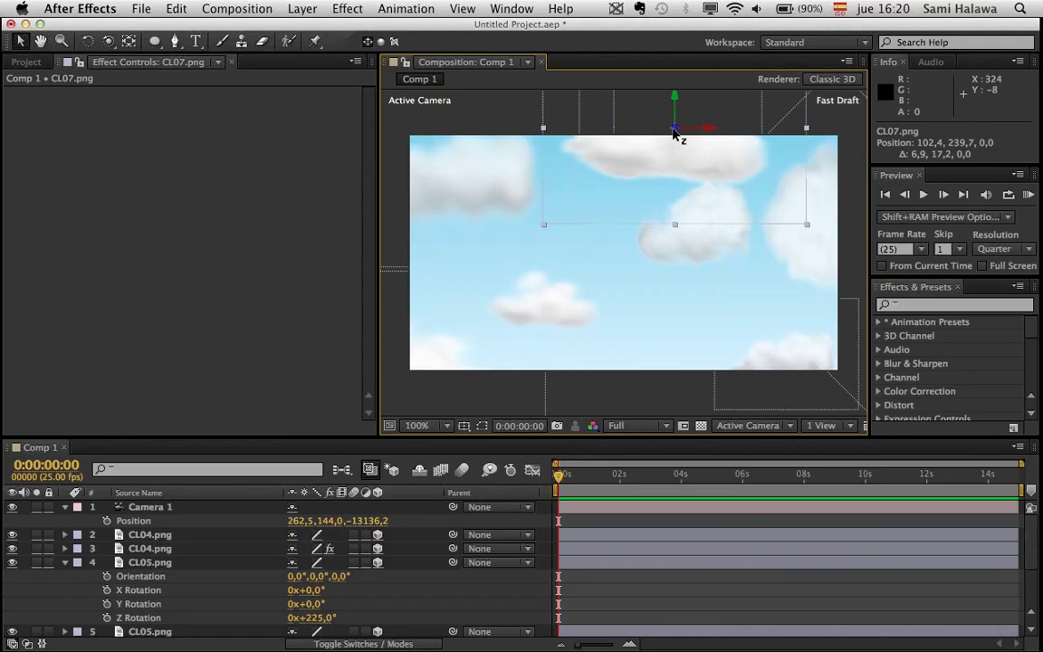
drag(673, 133, 154, 193)
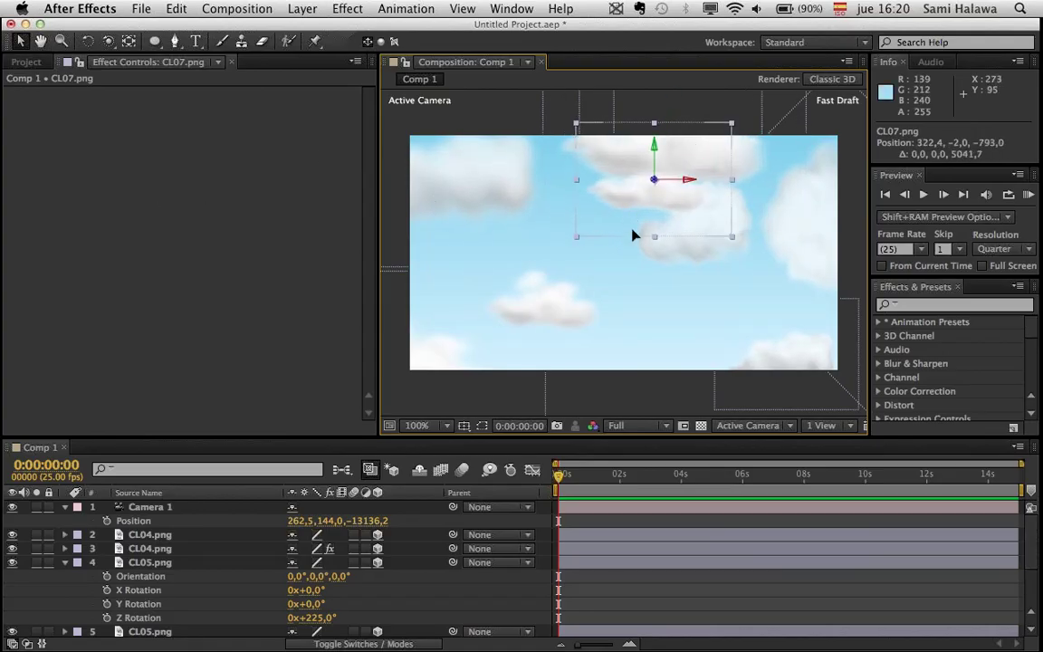
drag(633, 235, 819, 260)
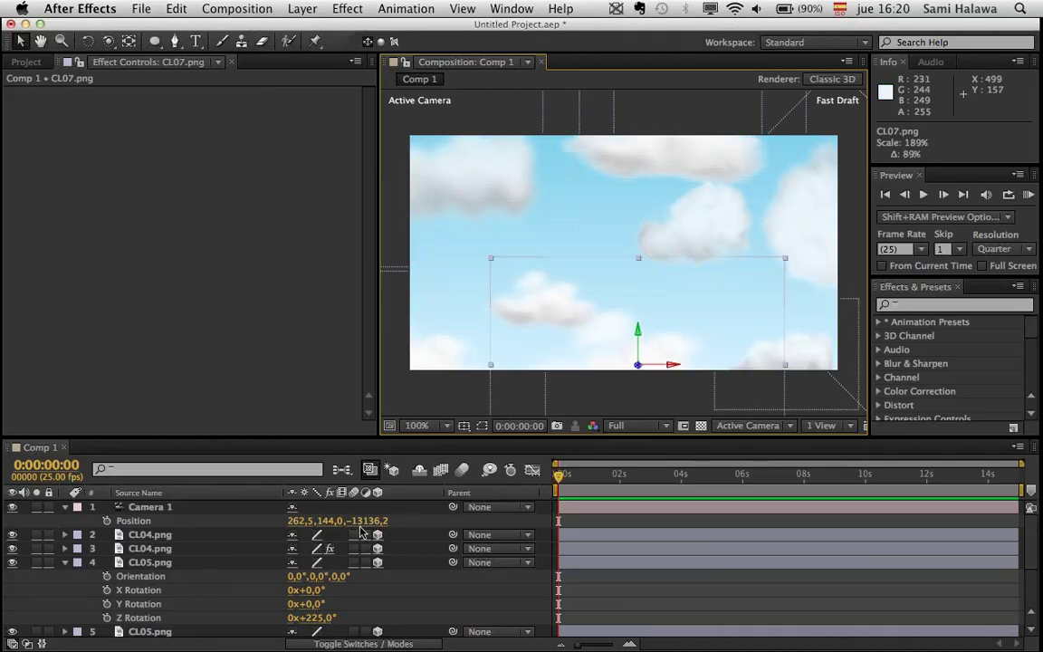
- Move Camera 1 back to a Z position of about -20226.2
drag(367, 521, 5, 495)
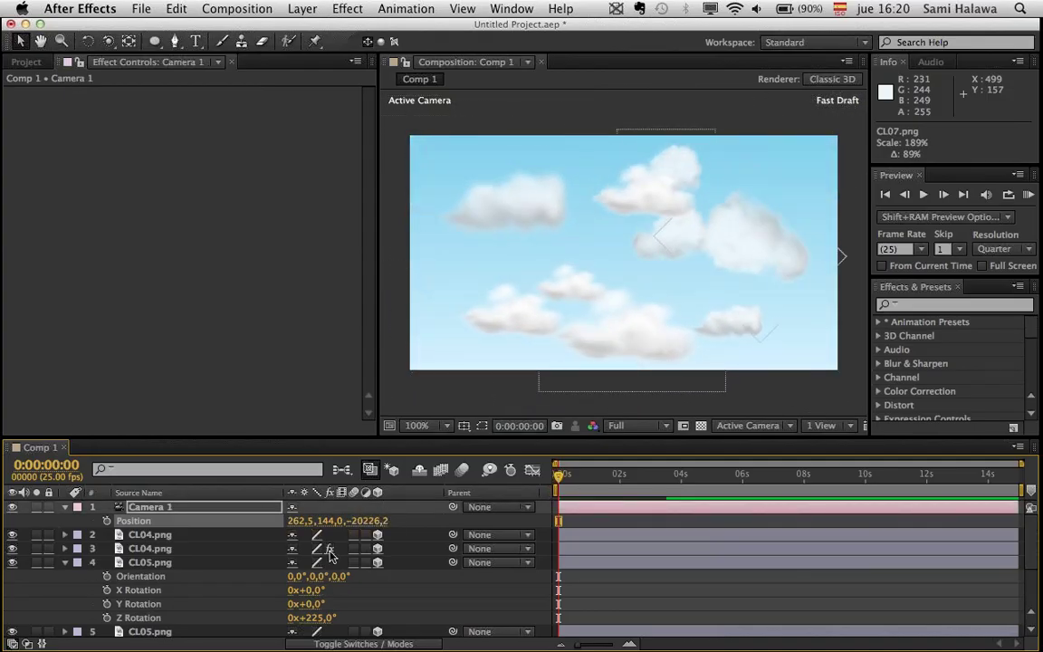
click(107, 41)
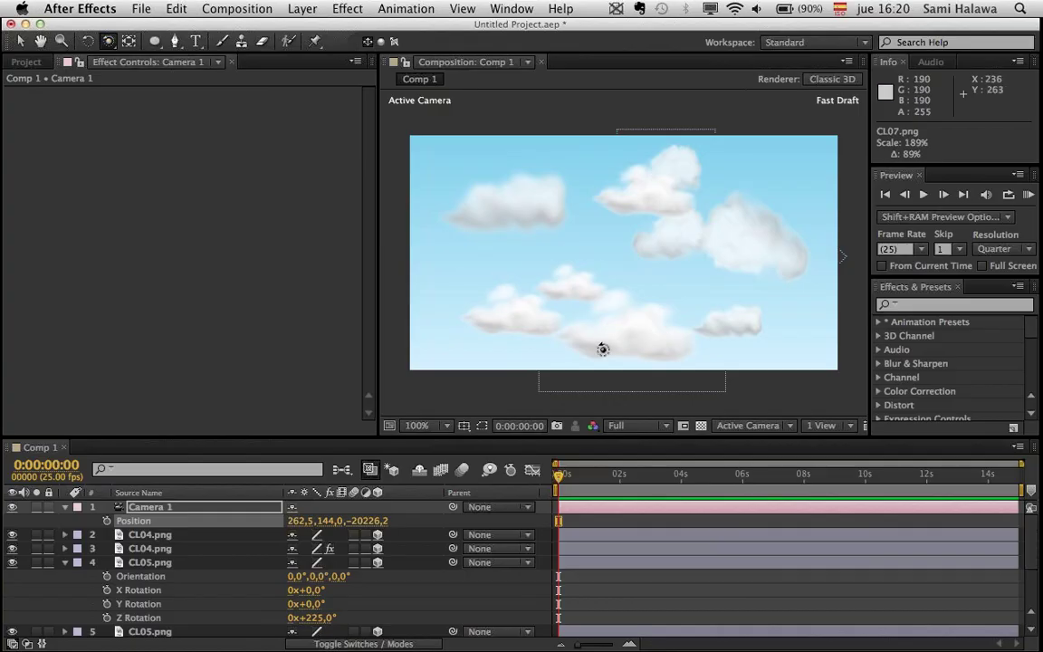
drag(600, 347, 626, 282)
key(super+z)
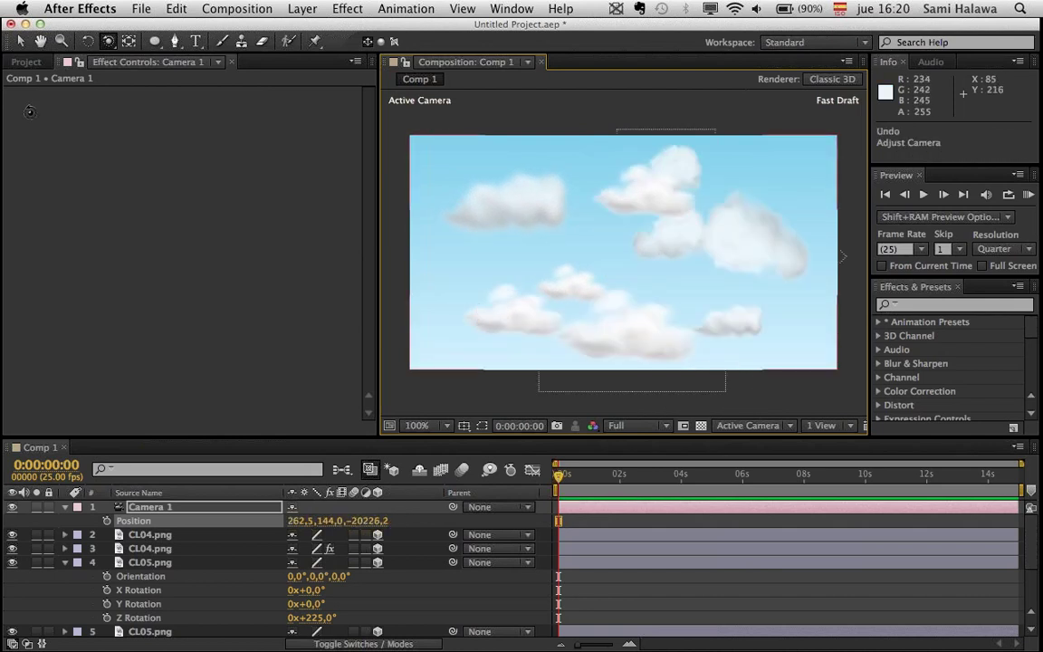
key(v)
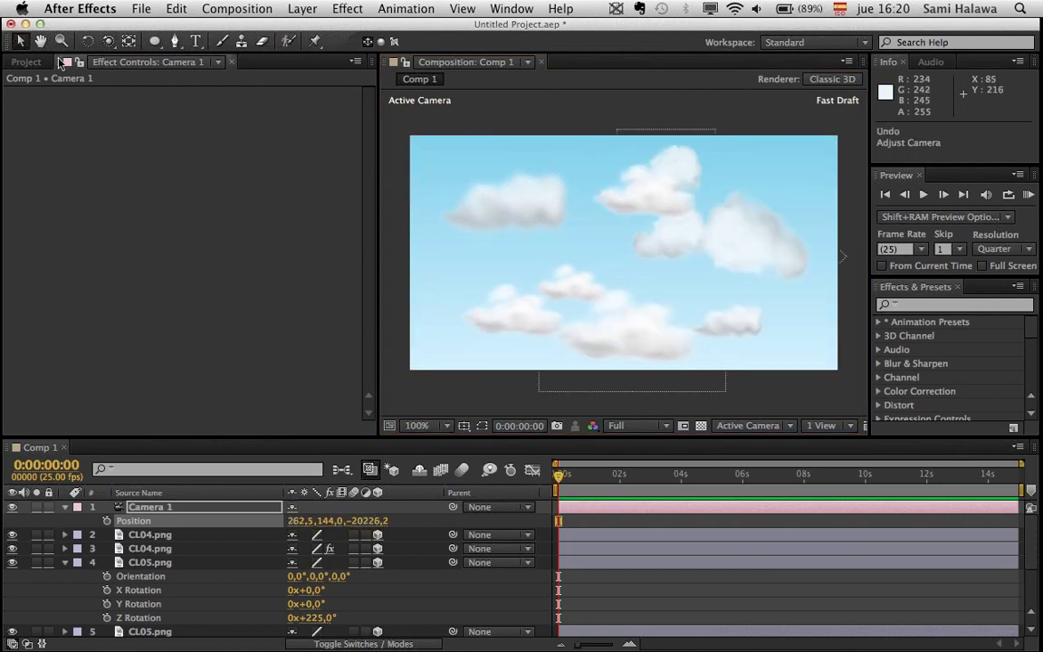
- Pull Camera 1 back to a Z position of about -29066.2 and collapse the rotated CL05 layer's properties
mouse_move(379, 523)
mouse_down()
mouse_move(275, 522)
mouse_move(983, 522)
mouse_move(417, 522)
mouse_move(391, 512)
mouse_up()
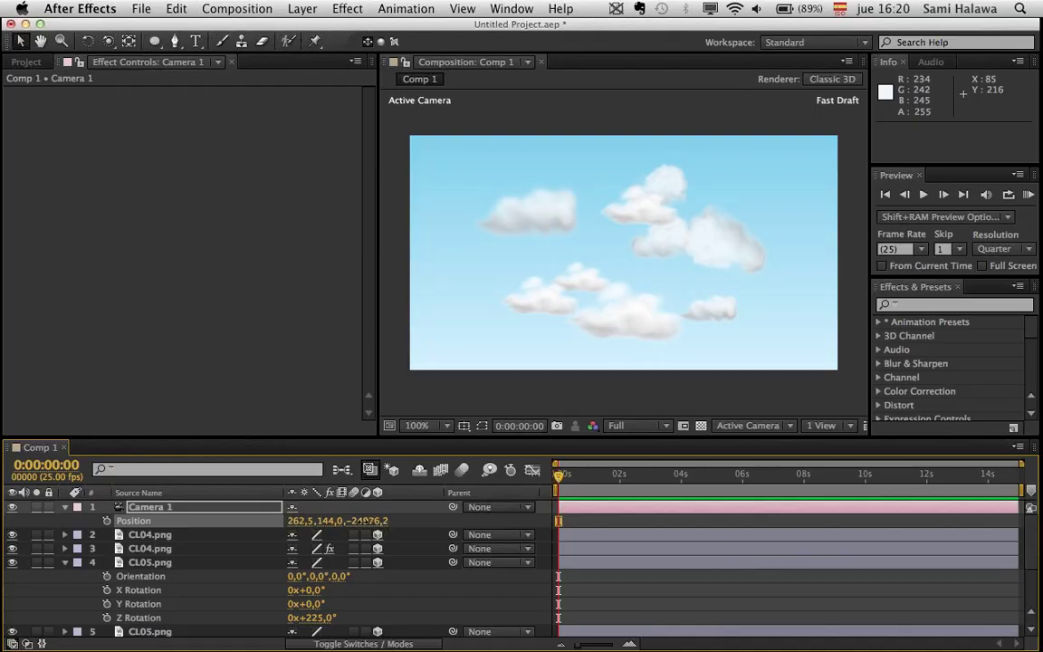
drag(356, 521, 34, 517)
drag(132, 549, 105, 590)
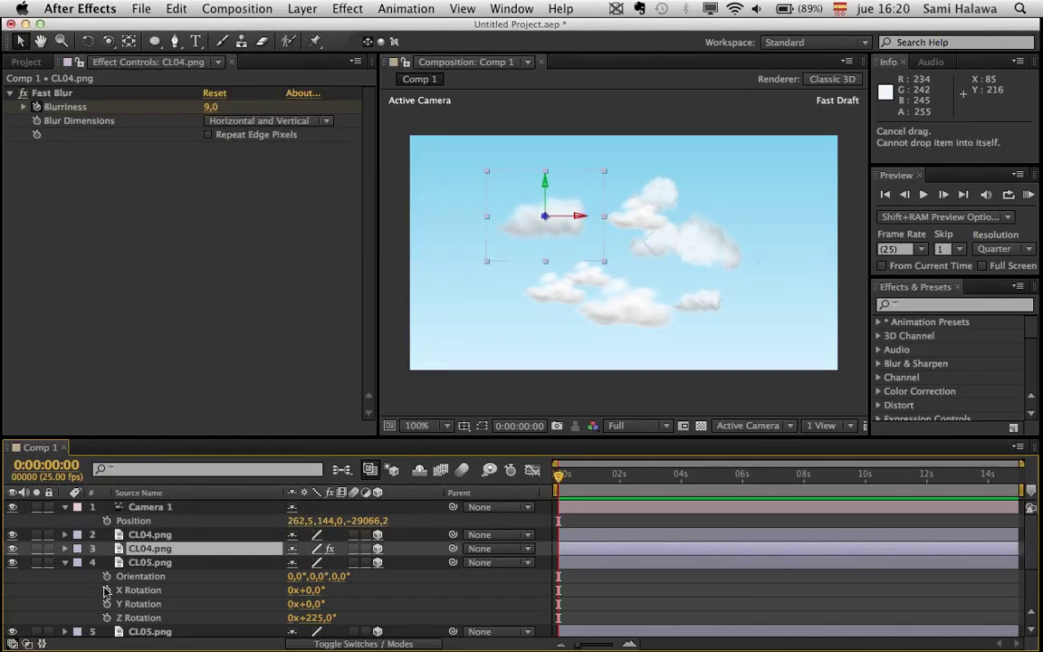
click(64, 563)
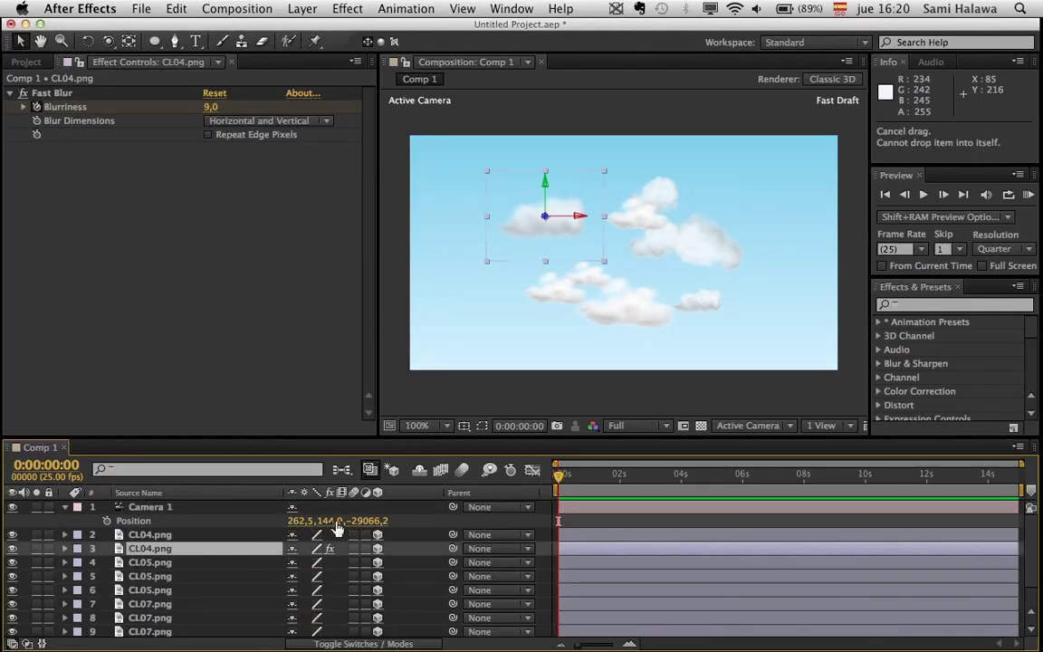
- Duplicate the small central CL05 cloud and place the copy in the frame's upper left at about 70.2, -87.6, -12480
click(228, 590)
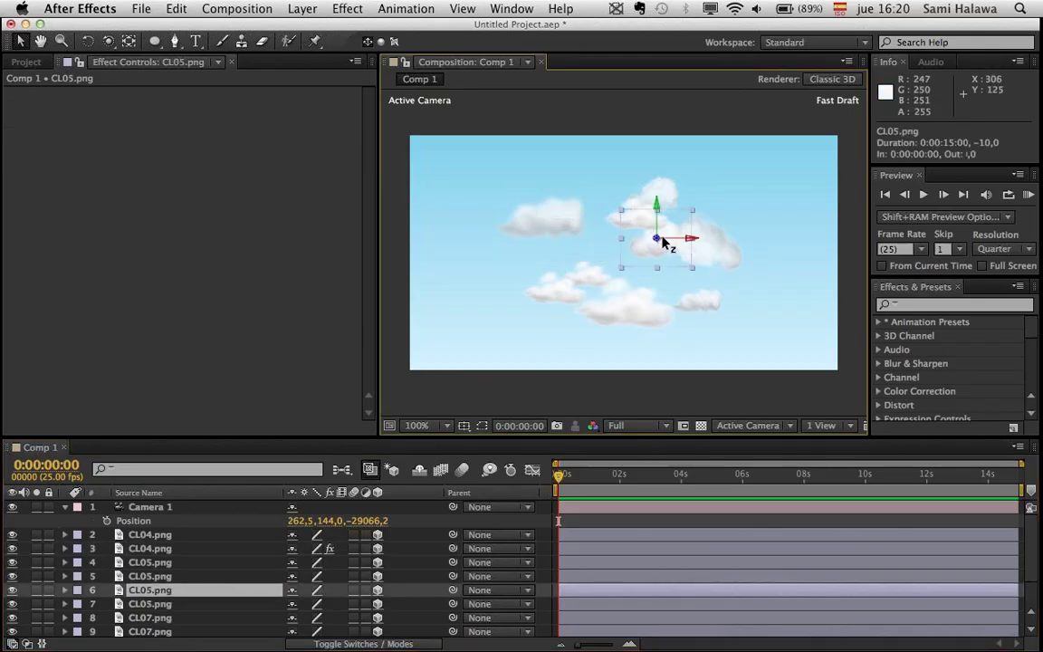
drag(658, 238, 909, 5)
drag(672, 270, 543, 210)
- Duplicate the large lower CL07 cloud, enlarge the copy, and place it at the frame's bottom at about 537.5, 509.4, -7351.3
click(634, 330)
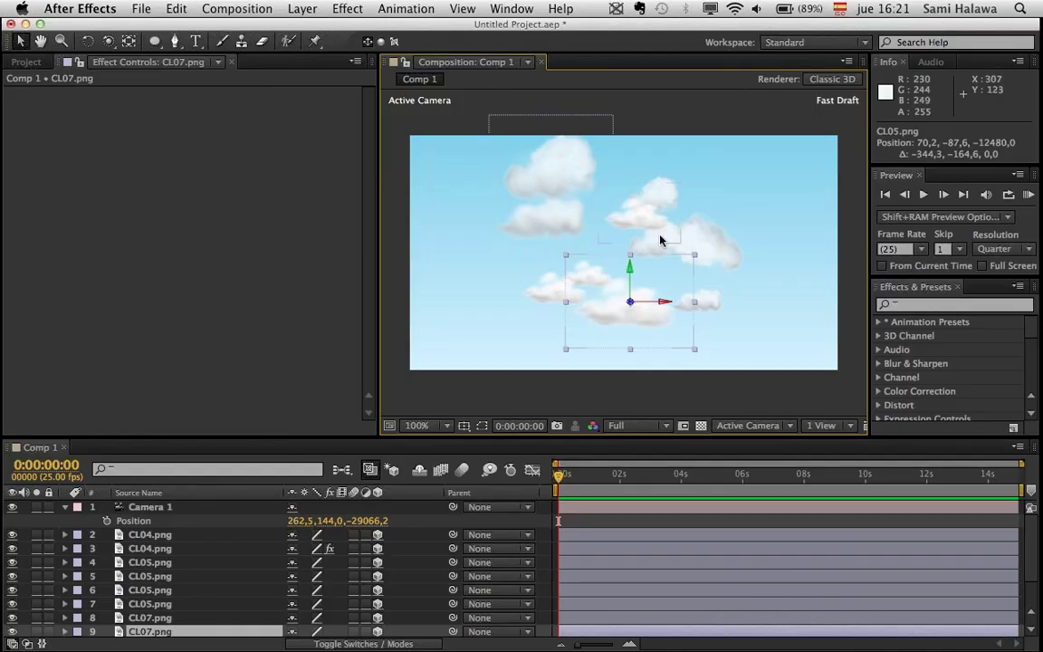
drag(660, 333, 703, 373)
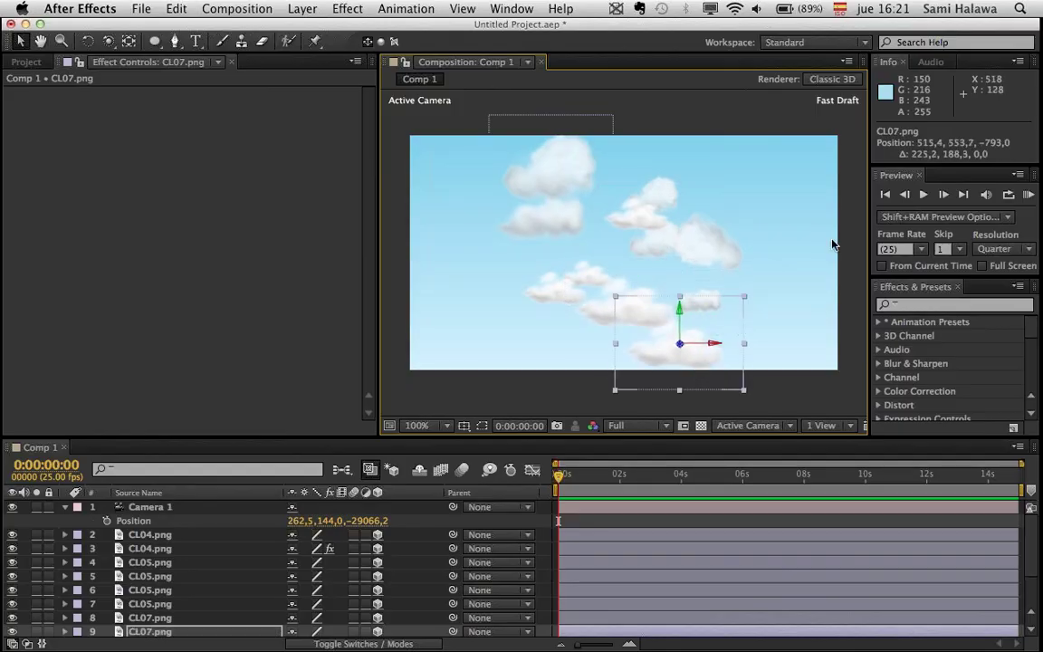
mouse_move(745, 302)
mouse_down()
mouse_move(773, 274)
mouse_move(812, 326)
mouse_move(806, 262)
mouse_move(745, 302)
mouse_up()
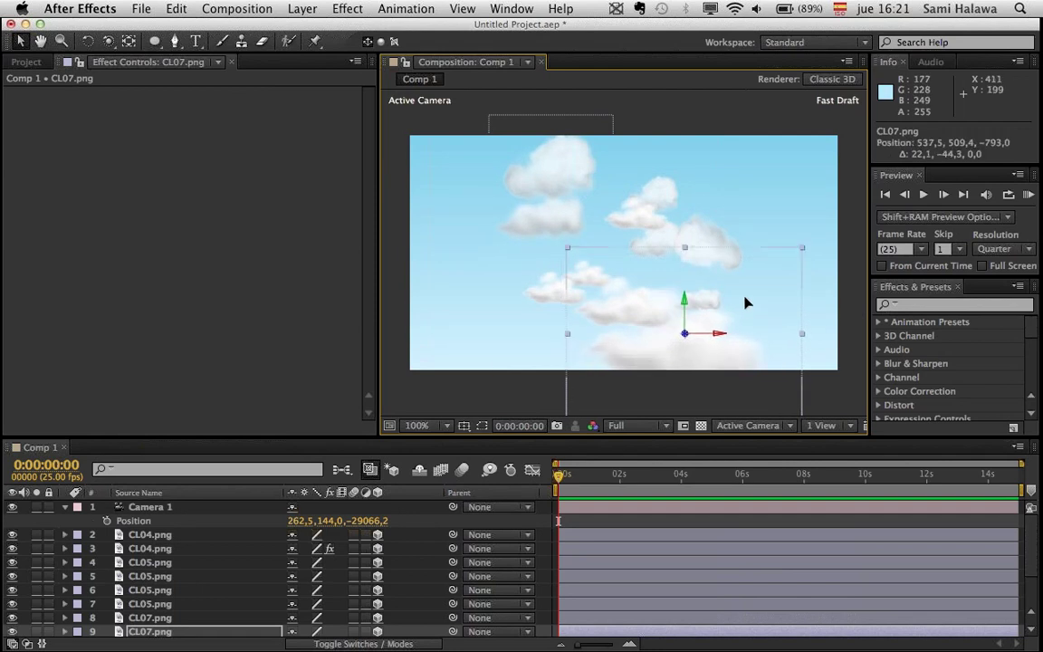
drag(688, 337, 1041, 376)
drag(693, 348, 812, 345)
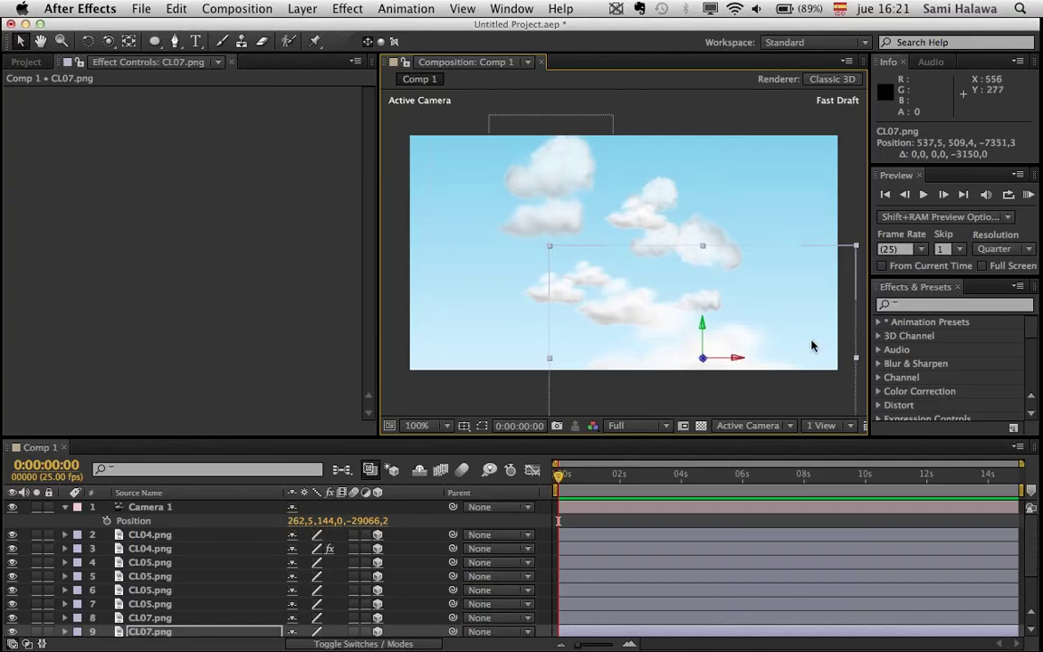
- Duplicate the upper-left CL05 cloud and place the copy in the frame's upper right at about 483.9, -78.1, -16020
click(570, 187)
drag(571, 185, 701, 172)
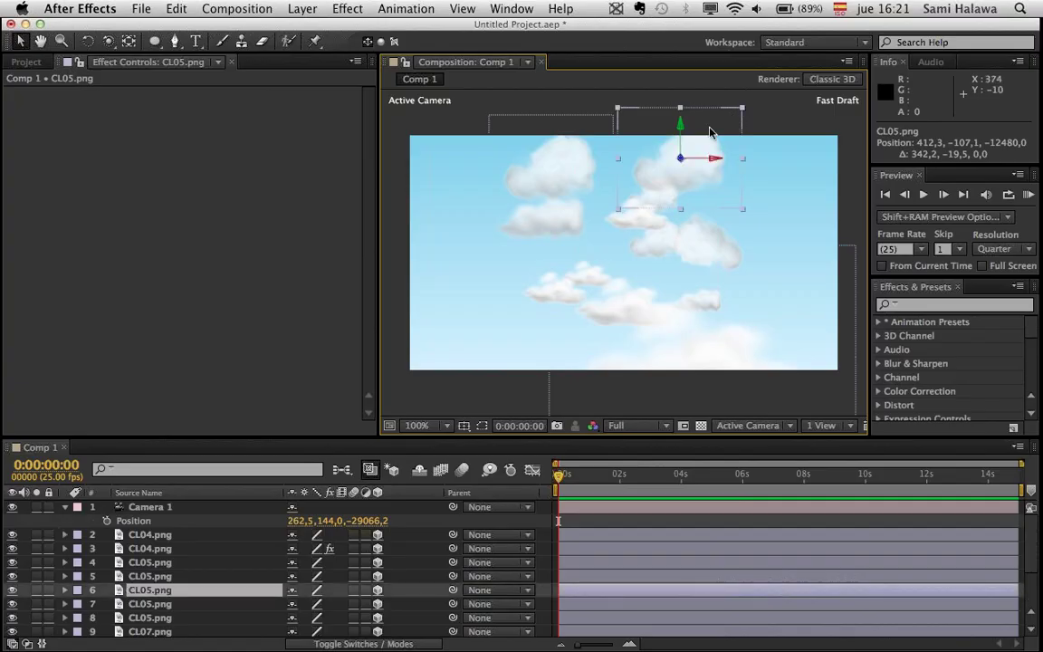
drag(683, 162, 697, 71)
drag(675, 181, 710, 198)
- Duplicate the large bottom CL07 cloud and place the copy in the lower left at about 21.5, 390.4, -14201.3
click(624, 333)
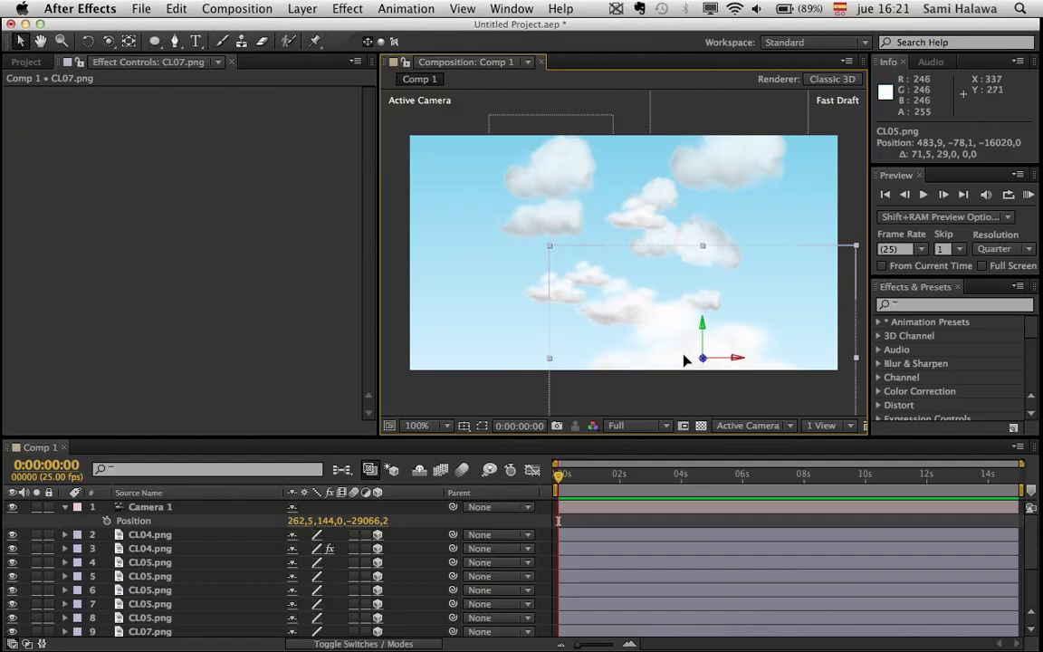
drag(683, 355, 707, 107)
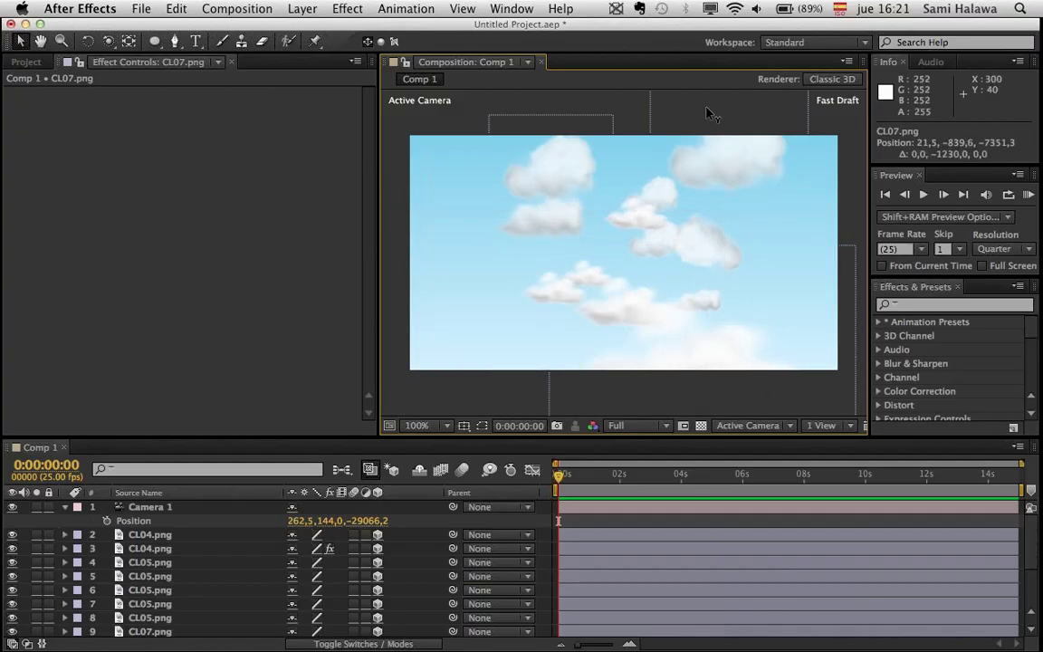
key(super+z)
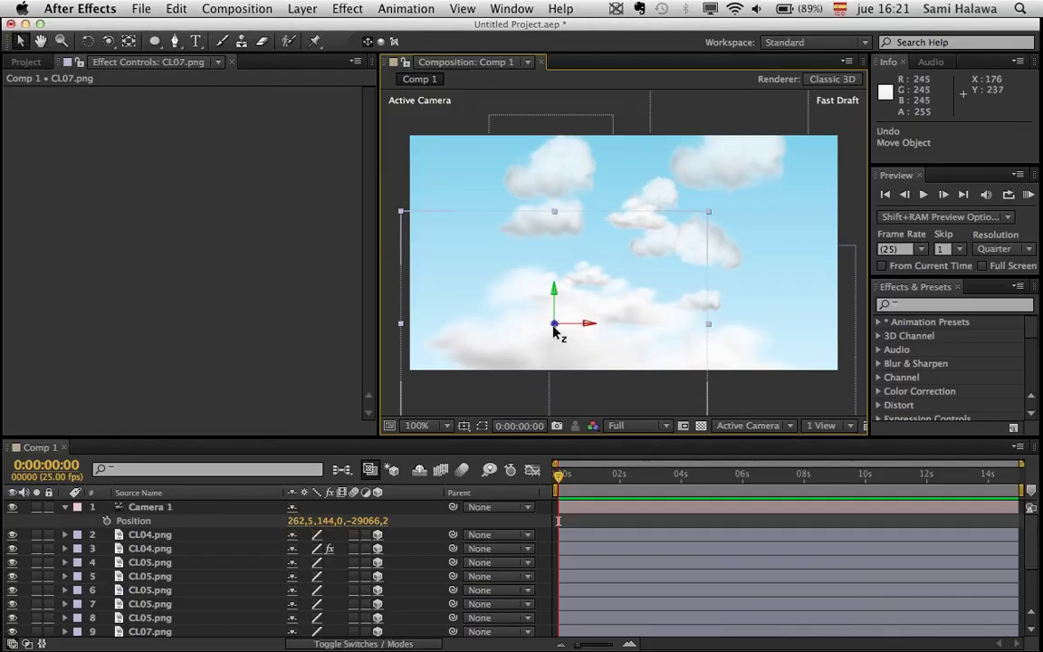
drag(557, 331, 570, 217)
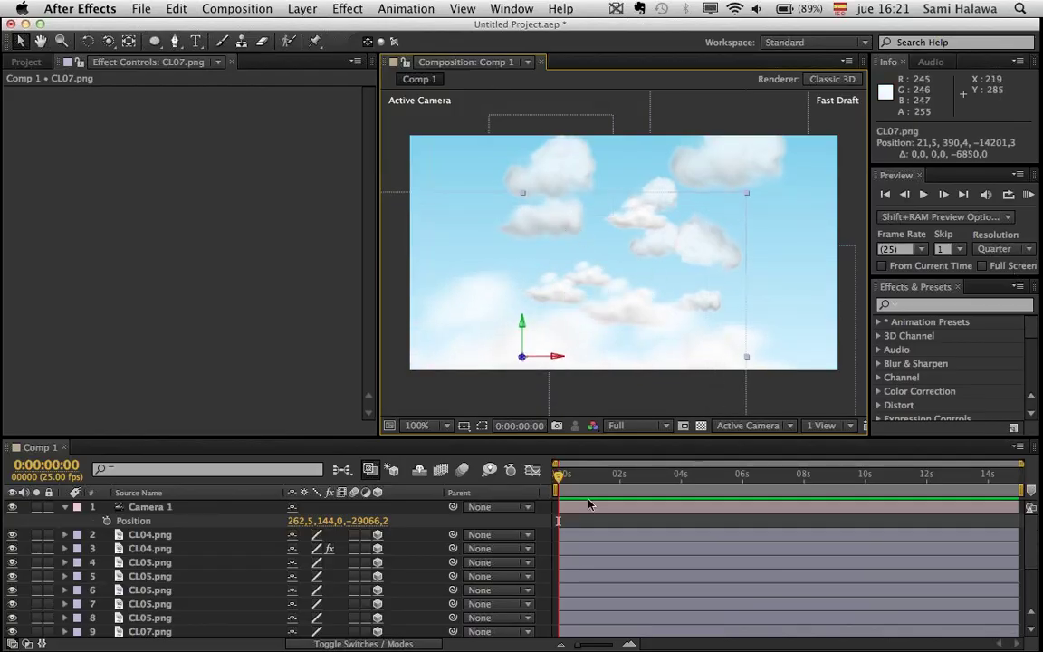
- Move Camera 1 forward to a Z position of about -19736.2
drag(371, 525, 919, 525)
click(773, 244)
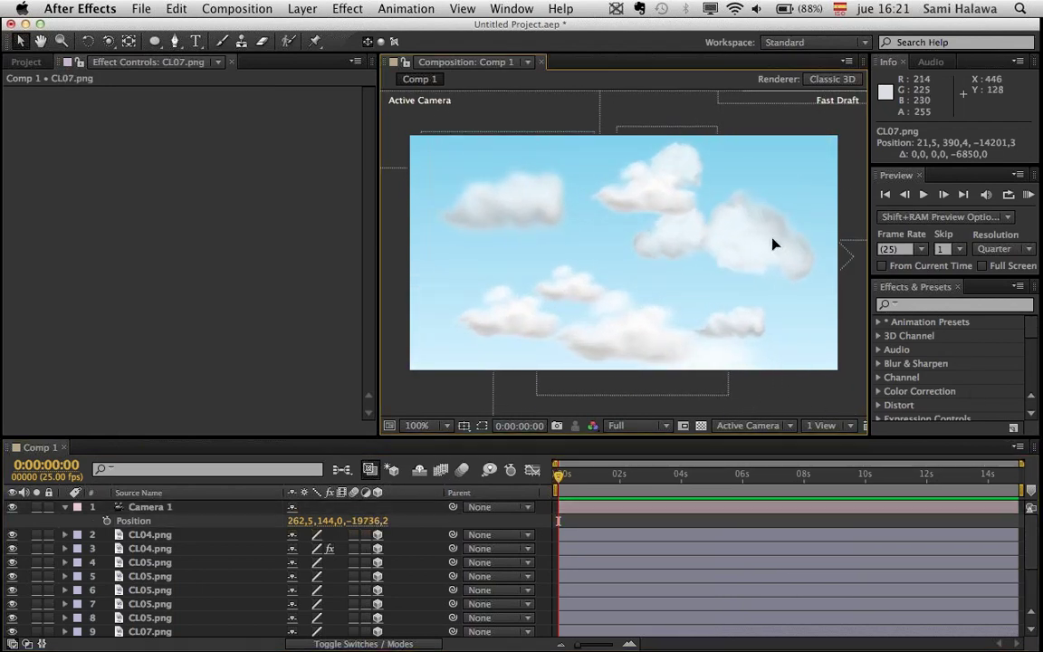
- Scale up the blurred CL04 layer and all five CL05 layers together, bringing CL04 to 248.4%, the first CL05 to 190% and the others to 175%
click(178, 605)
scroll(178, 628, down, 2)
click(178, 619)
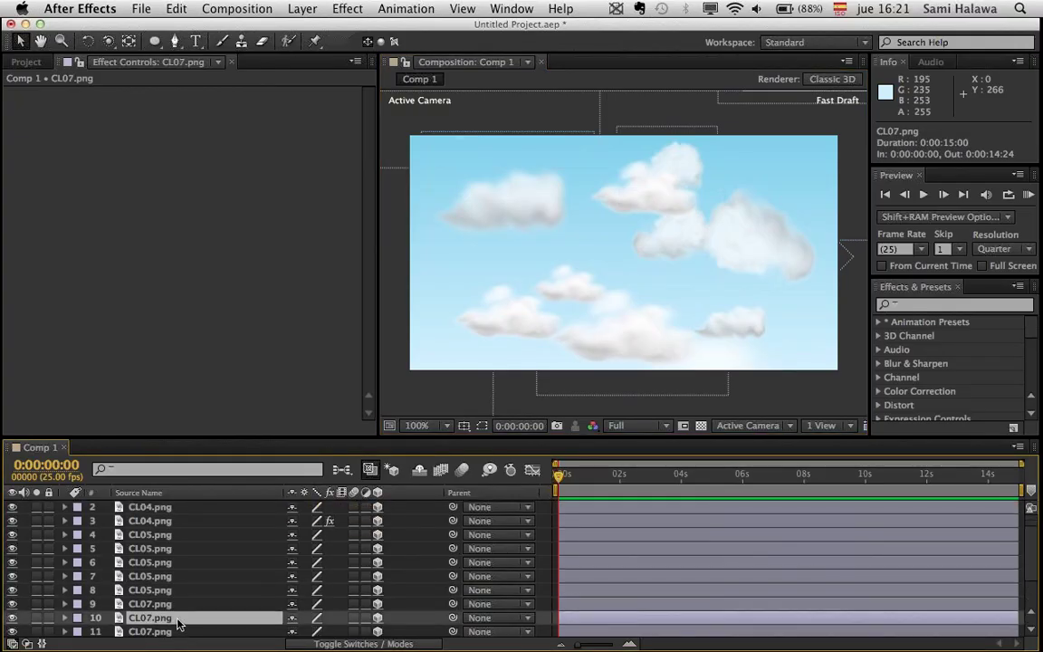
click(185, 590)
shift+click(182, 521)
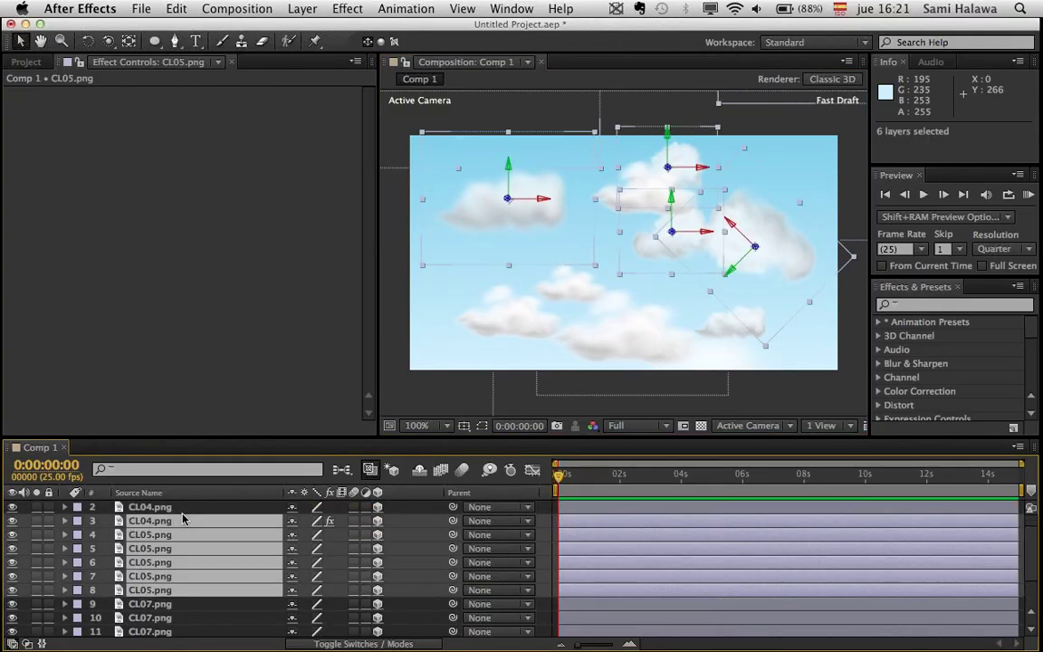
key(s)
drag(318, 549, 681, 438)
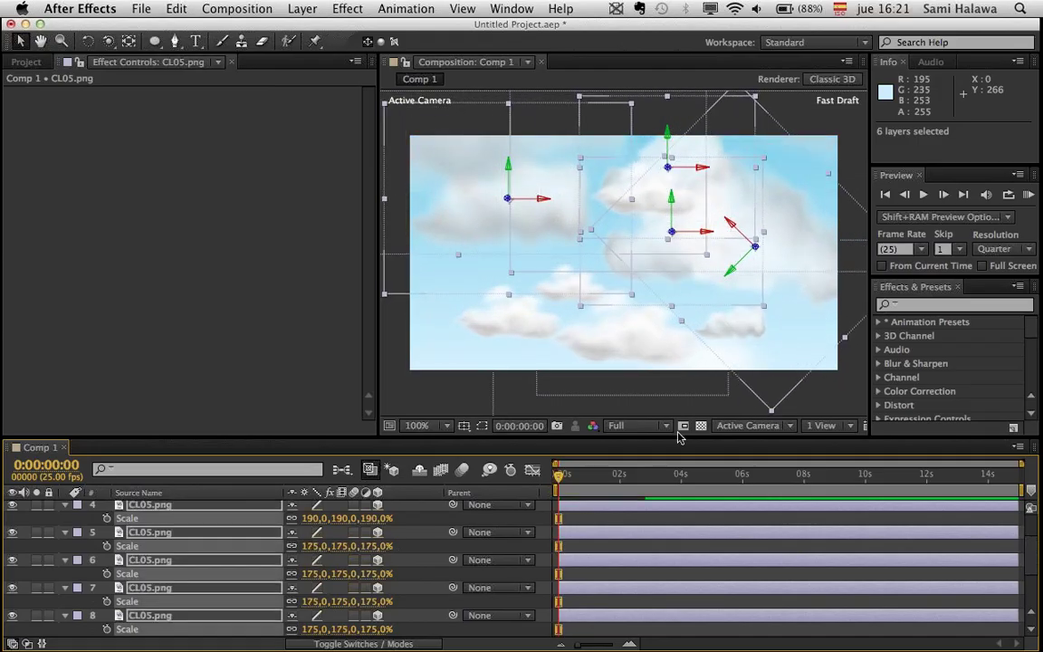
- Move Camera 1 back to a Z position of about -23856.2 and inspect the enlarged clouds up close
scroll(224, 580, up, 3)
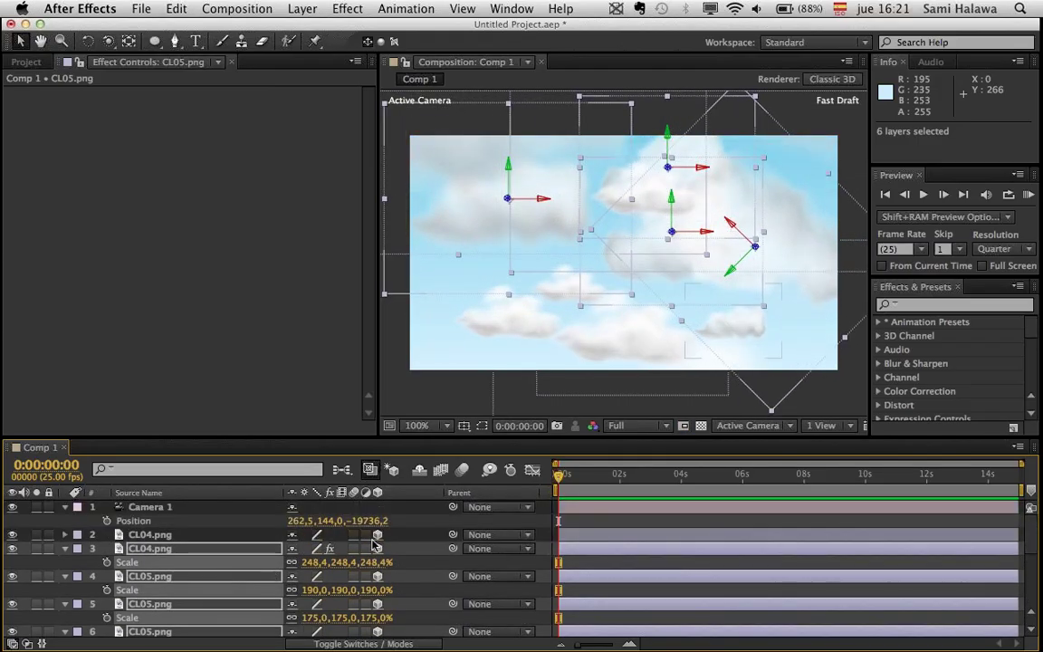
drag(364, 520, 319, 521)
drag(10, 506, 12, 504)
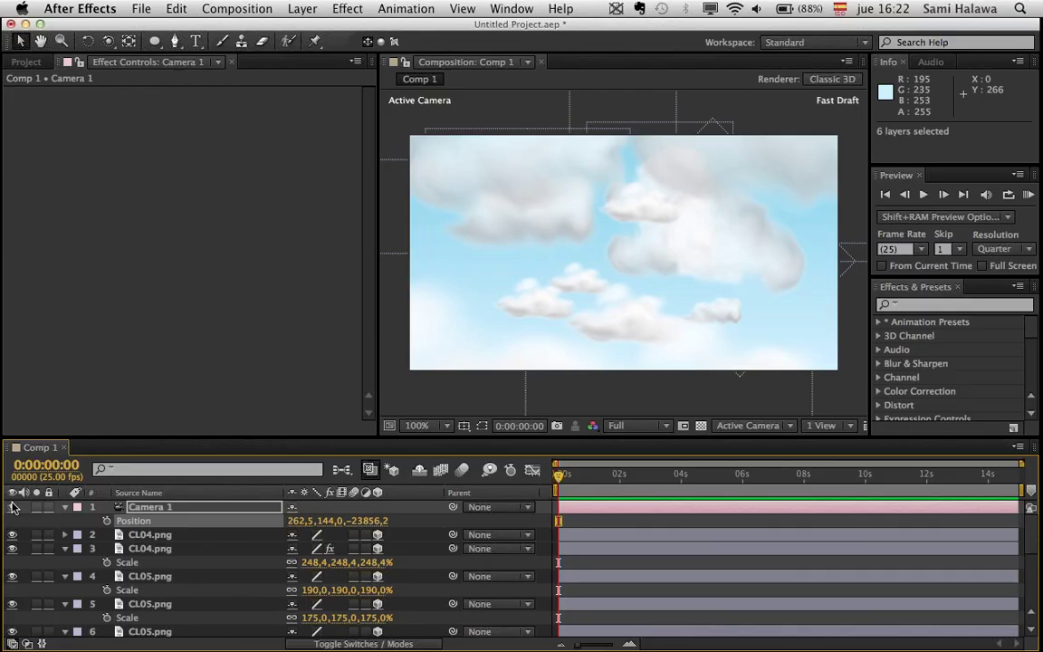
scroll(606, 326, up, 4)
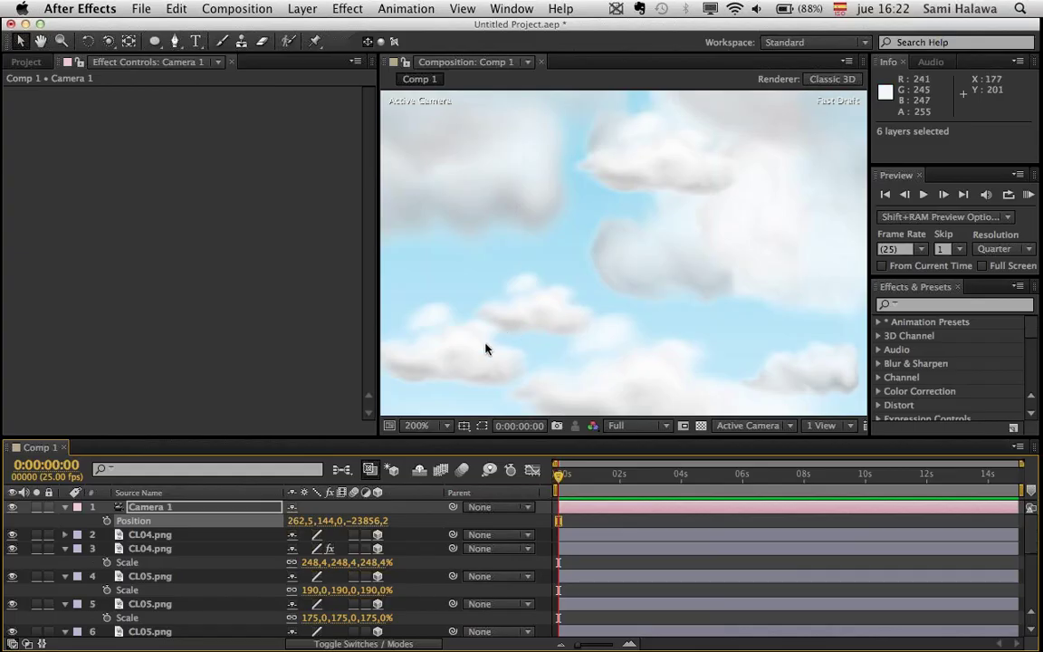
scroll(665, 350, down, 2)
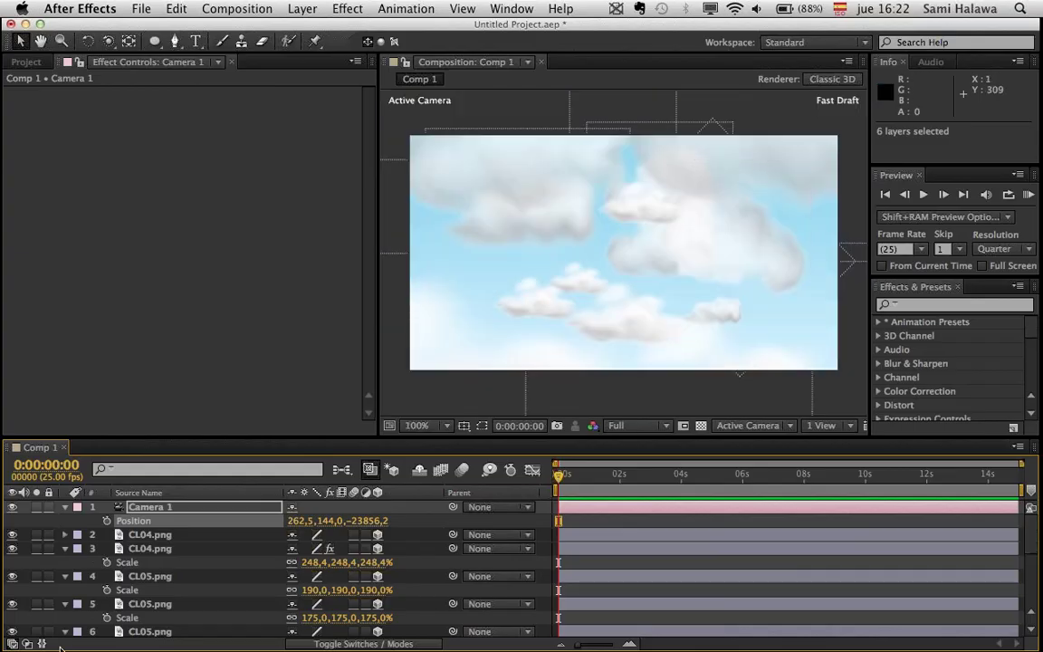
- Enlarge the small CL07 cloud on layer 9 and move it to the left edge at about -243.8, 170, -5834.7
scroll(161, 552, down, 5)
click(162, 590)
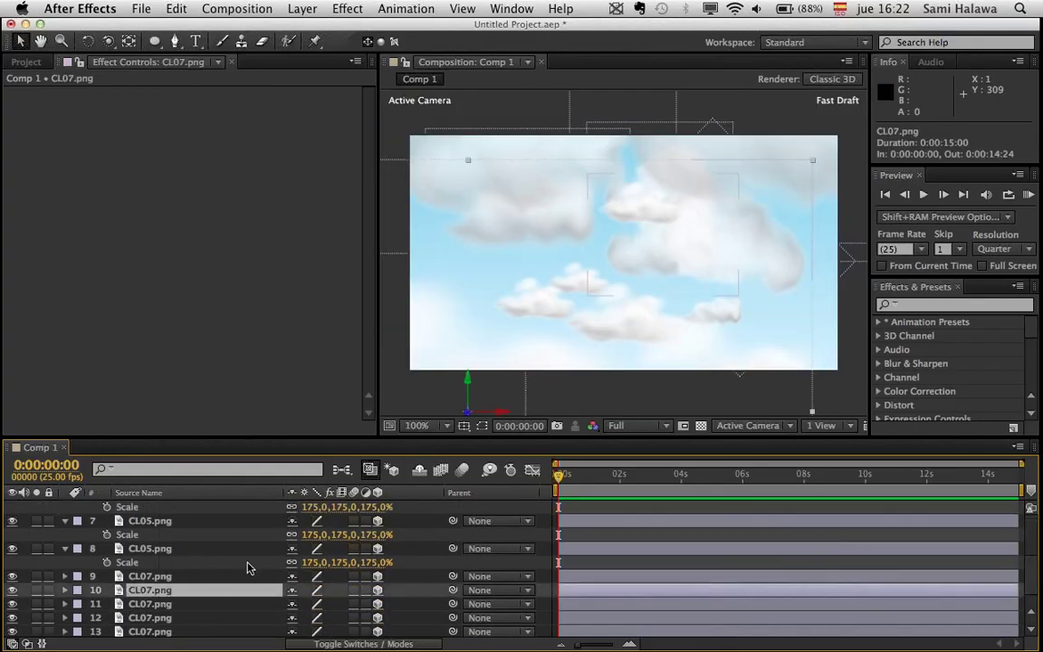
scroll(165, 548, up, 5)
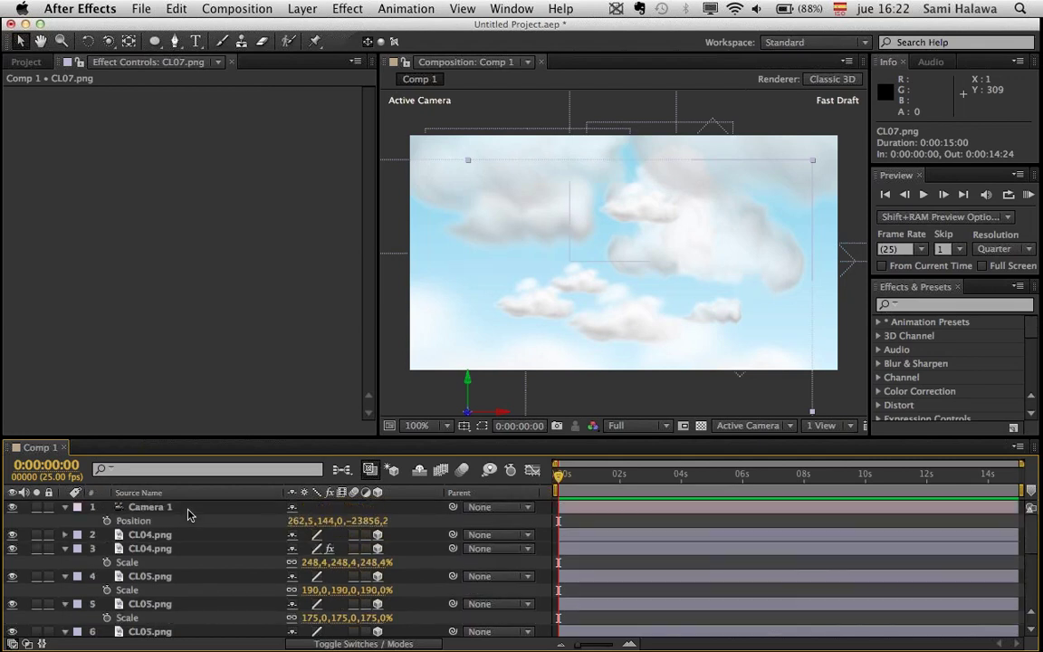
click(167, 561)
scroll(171, 594, down, 5)
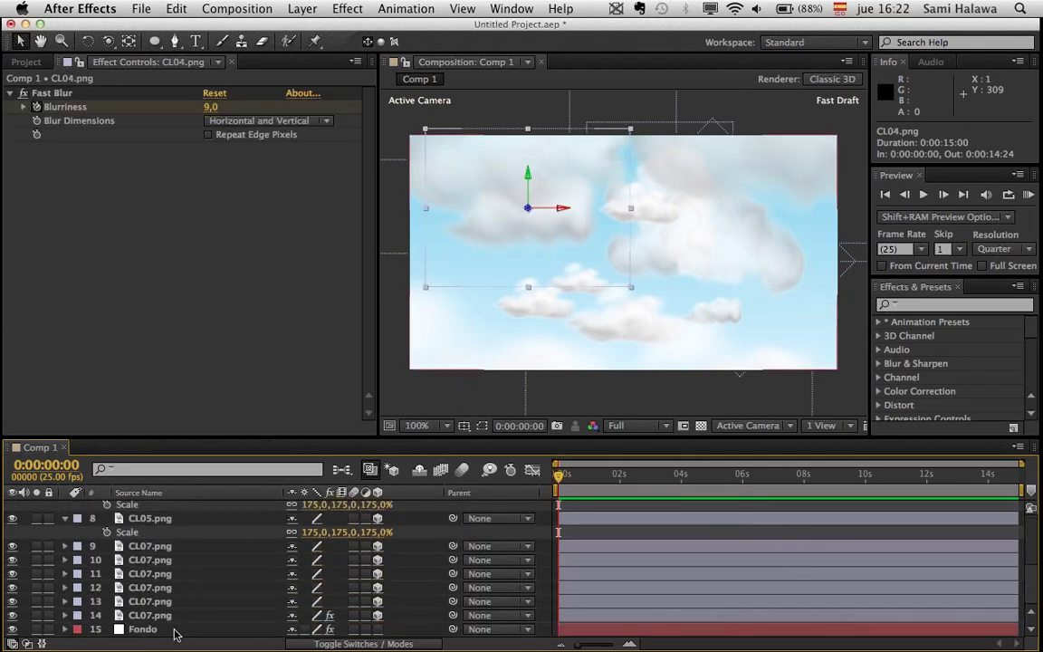
click(172, 628)
click(172, 588)
click(172, 561)
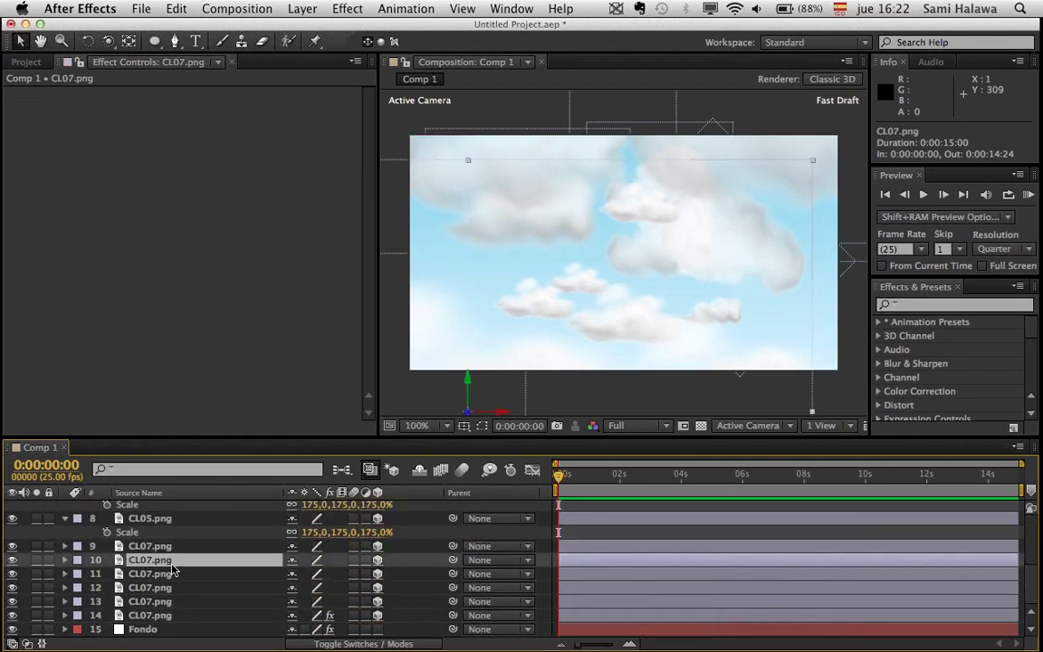
click(150, 545)
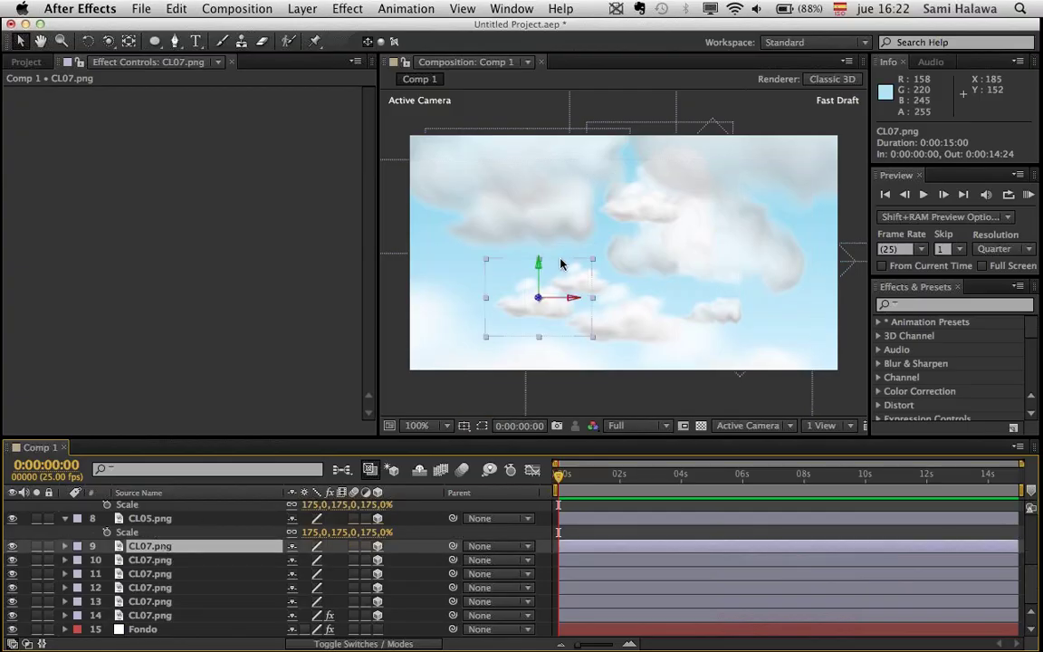
drag(530, 309, 455, 326)
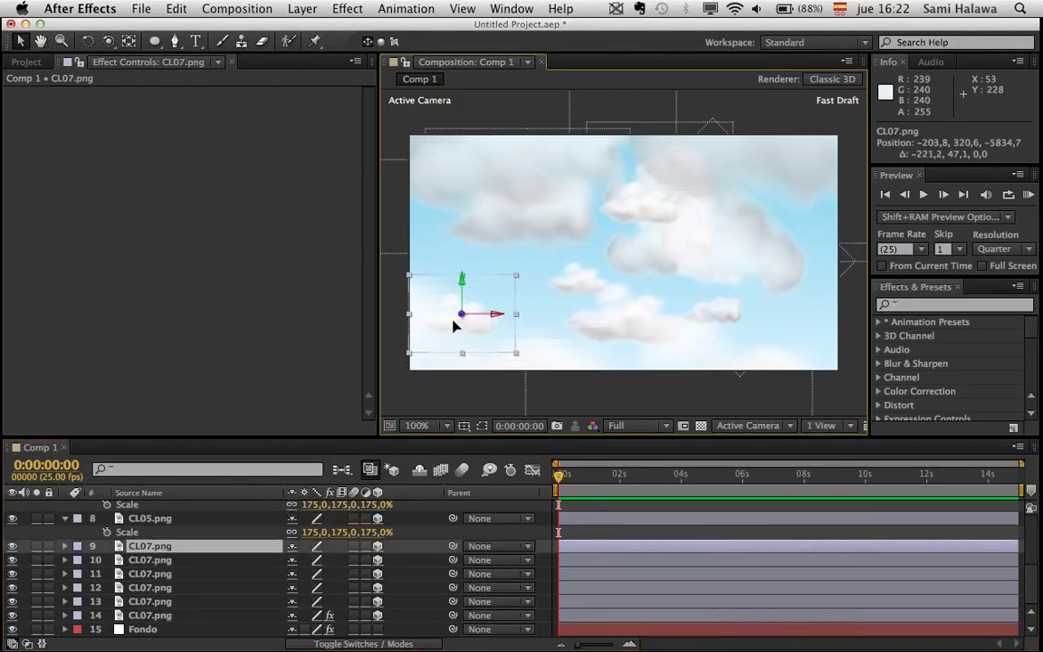
key(Return)
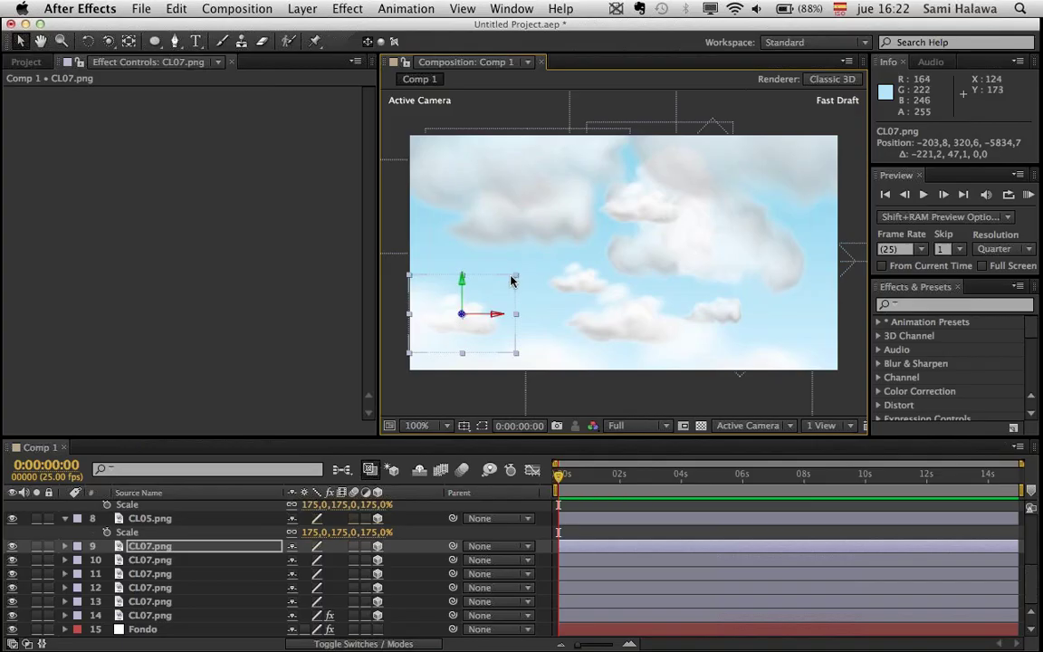
drag(513, 279, 649, 224)
drag(523, 279, 507, 227)
- Check the cloud depth by moving Camera 1 back to a Z position of about -29006.2 and forward to about -14726.2
scroll(380, 537, up, 5)
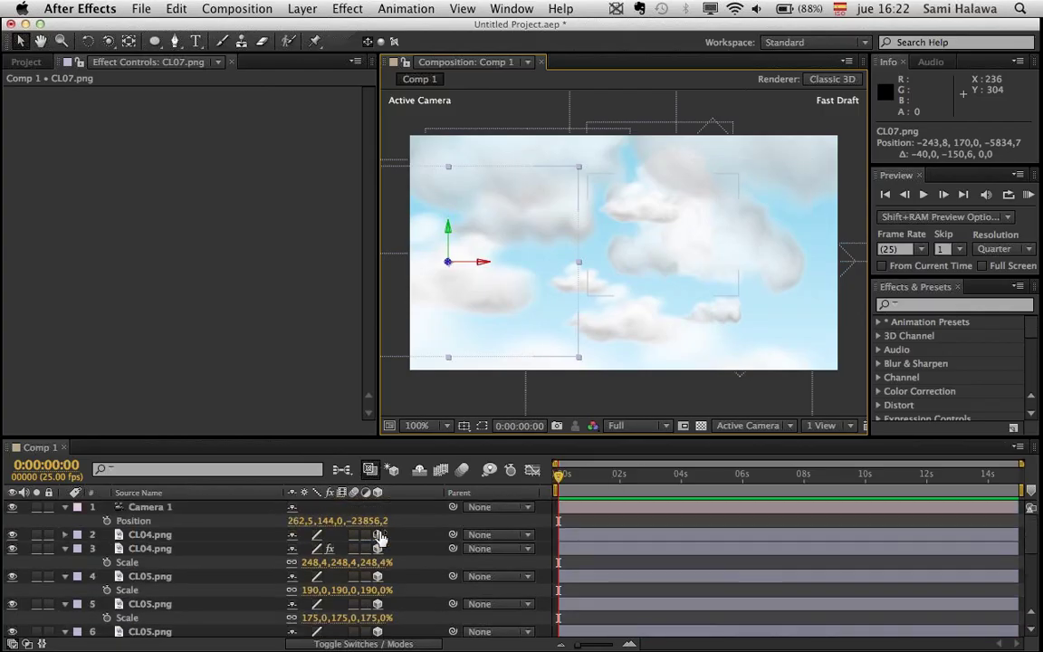
drag(380, 522, 380, 477)
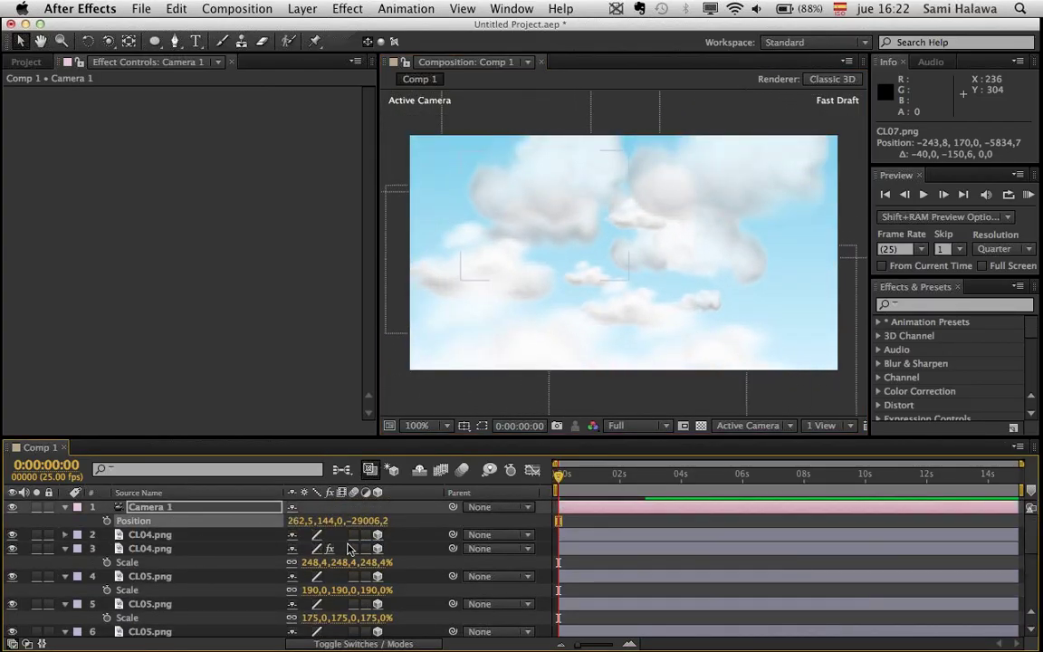
drag(370, 530, 862, 428)
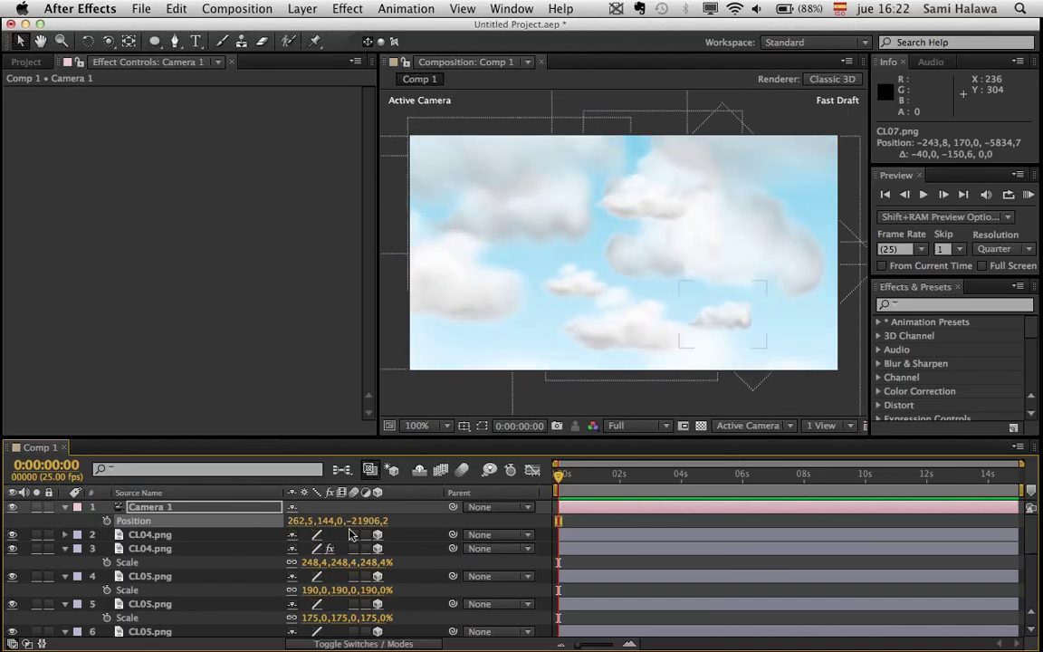
drag(354, 520, 1040, 632)
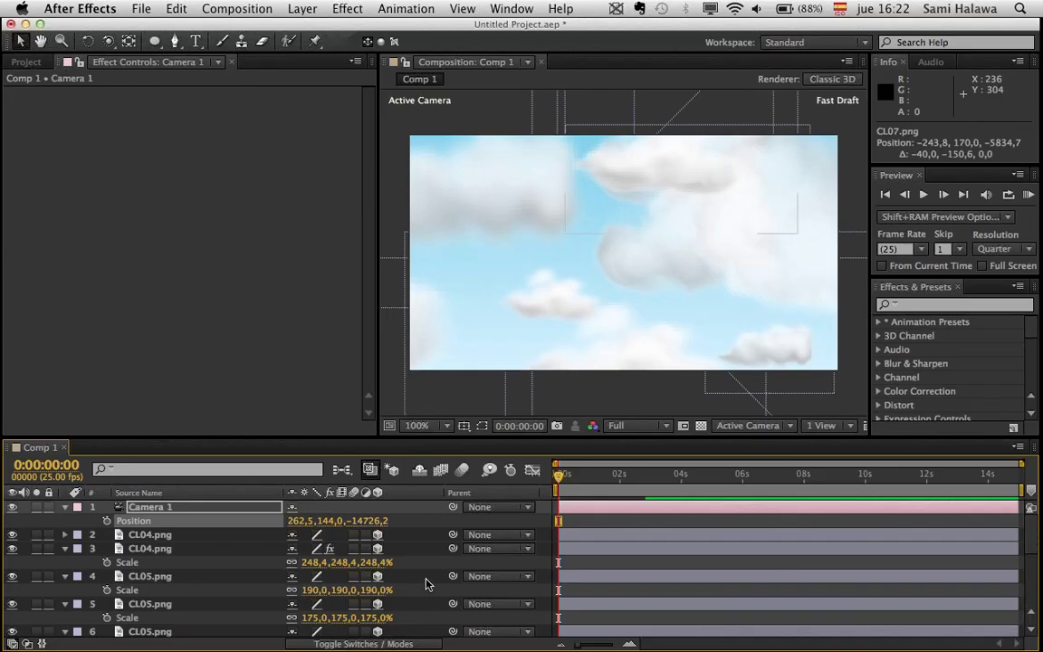
drag(367, 520, 36, 418)
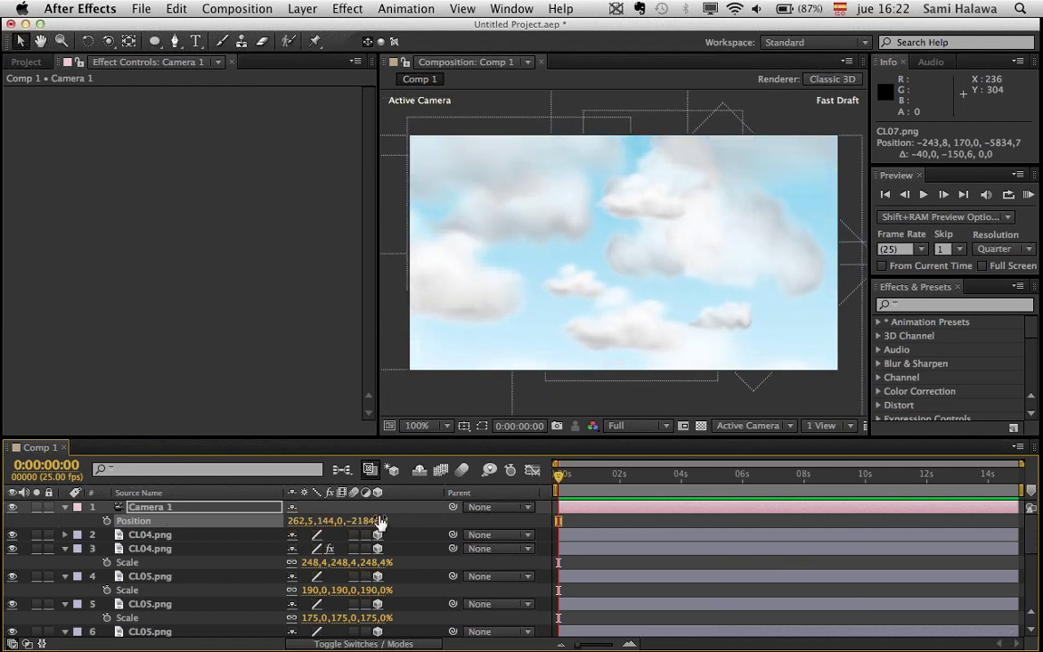
- Pull Camera 1 back to a Z position of about -45606.2 to reveal the whole cloud group
drag(380, 522, 95, 425)
drag(378, 530, 132, 417)
drag(391, 526, 271, 470)
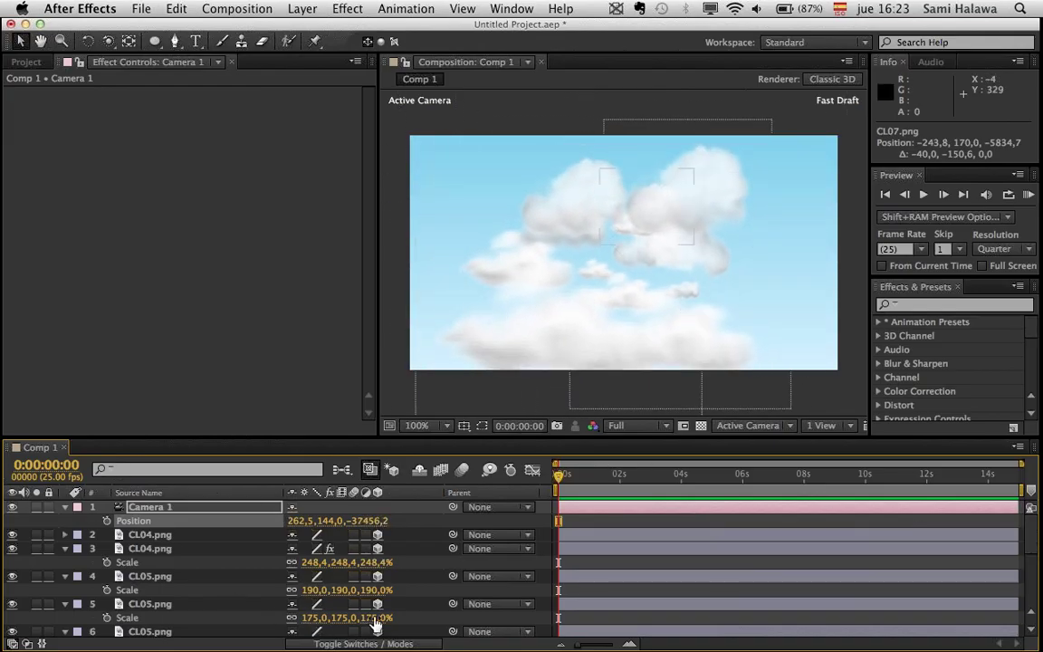
drag(372, 521, 167, 502)
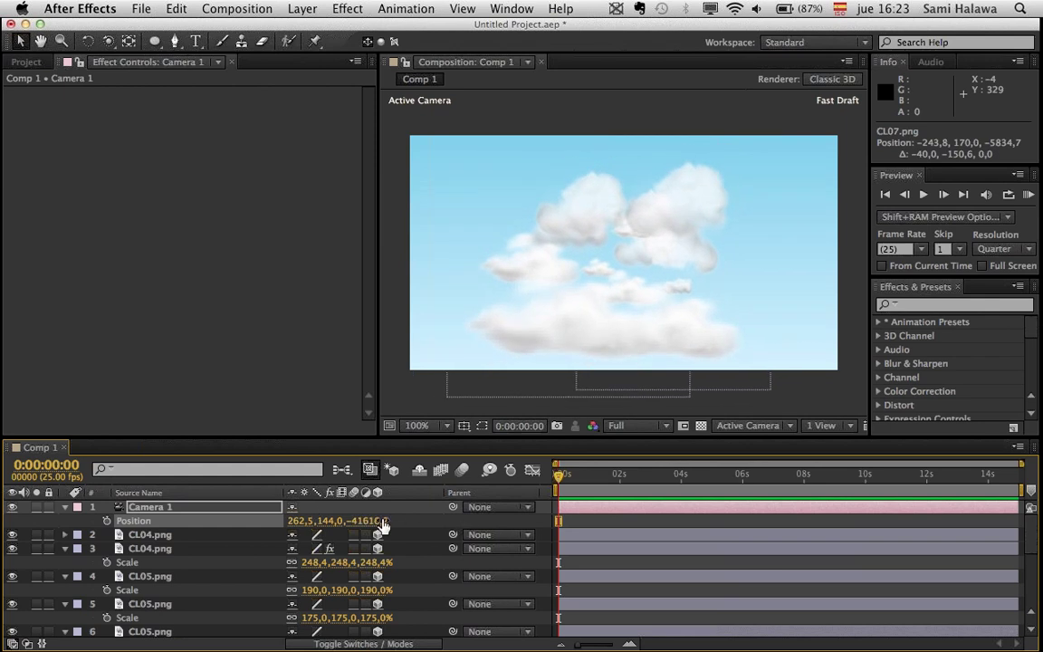
drag(371, 521, 271, 517)
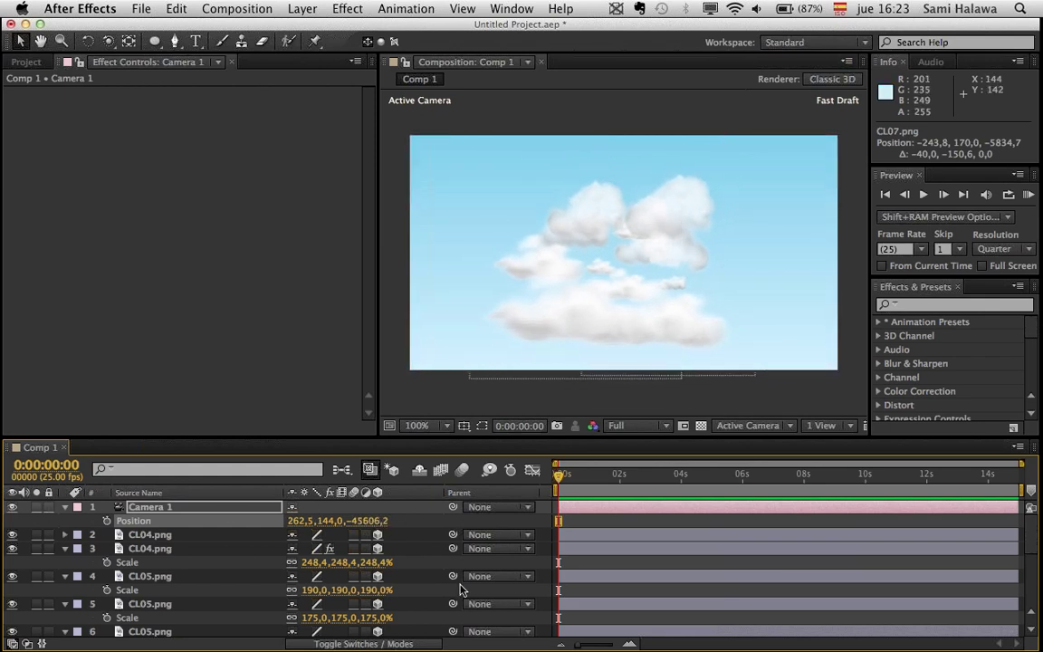
- Duplicate the upper-left CL05 cloud and bring the copy forward to about -60.1, -2.6, -30860.6
click(605, 215)
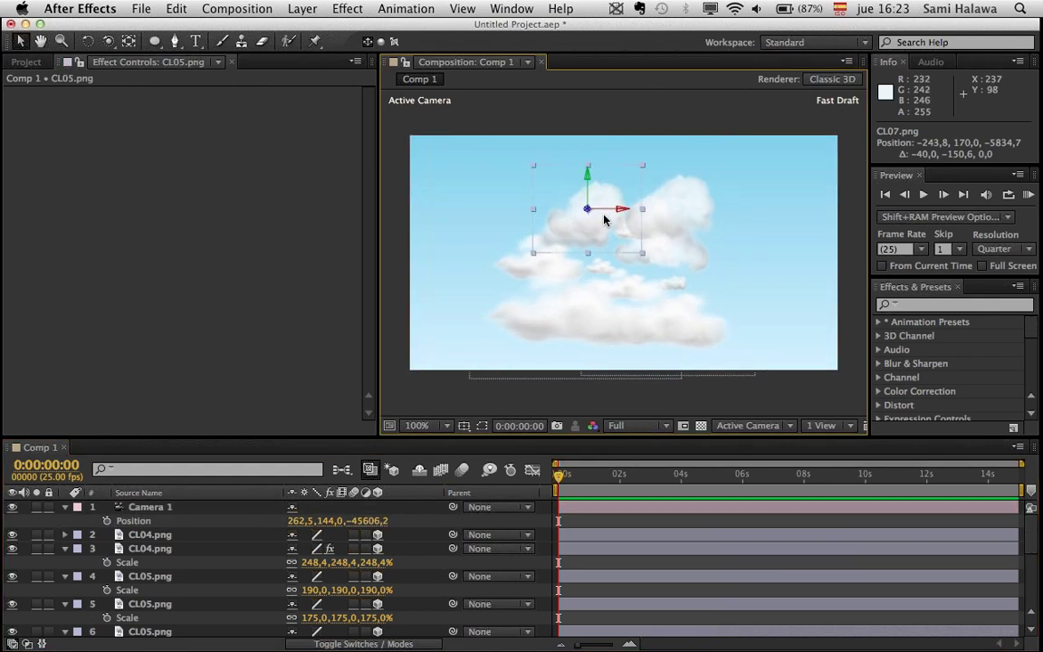
drag(637, 213, 472, 124)
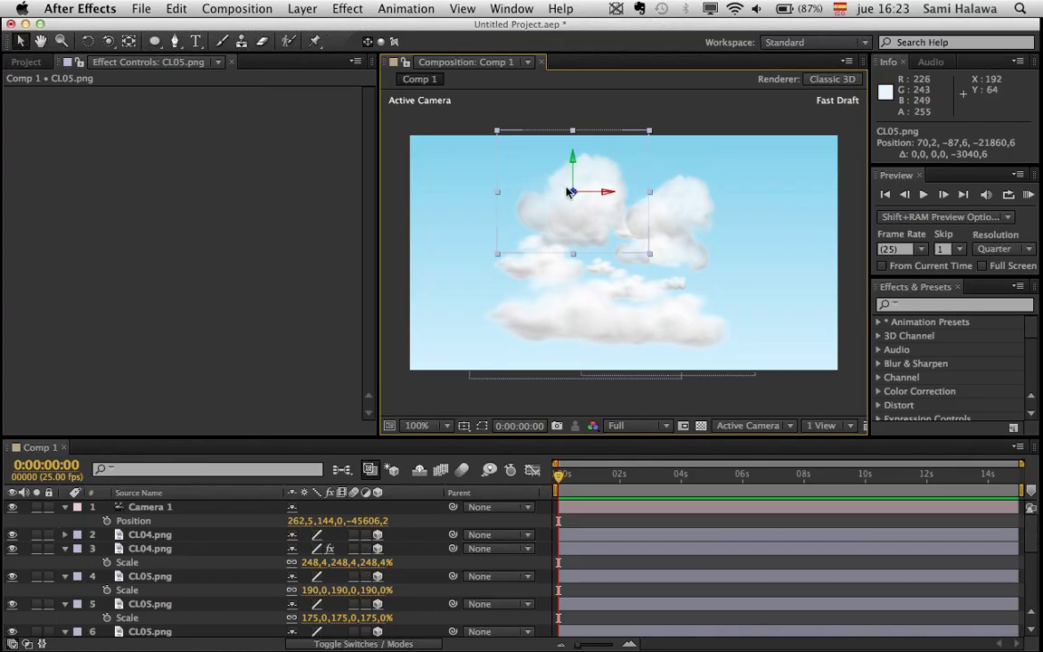
drag(512, 169, 638, 107)
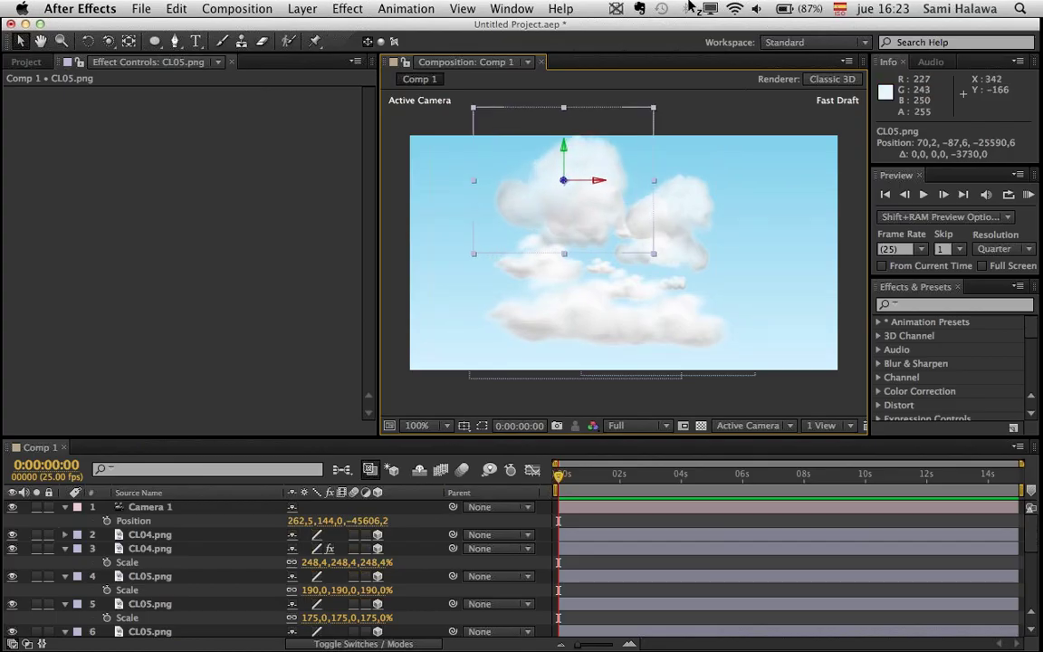
drag(560, 185, 584, 117)
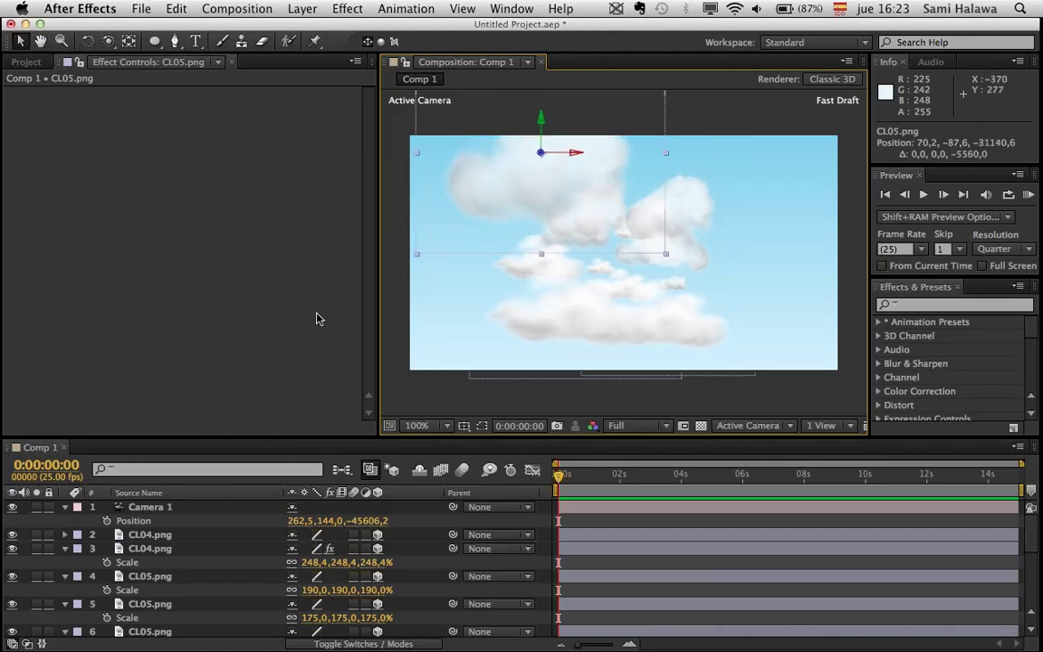
drag(483, 204, 455, 227)
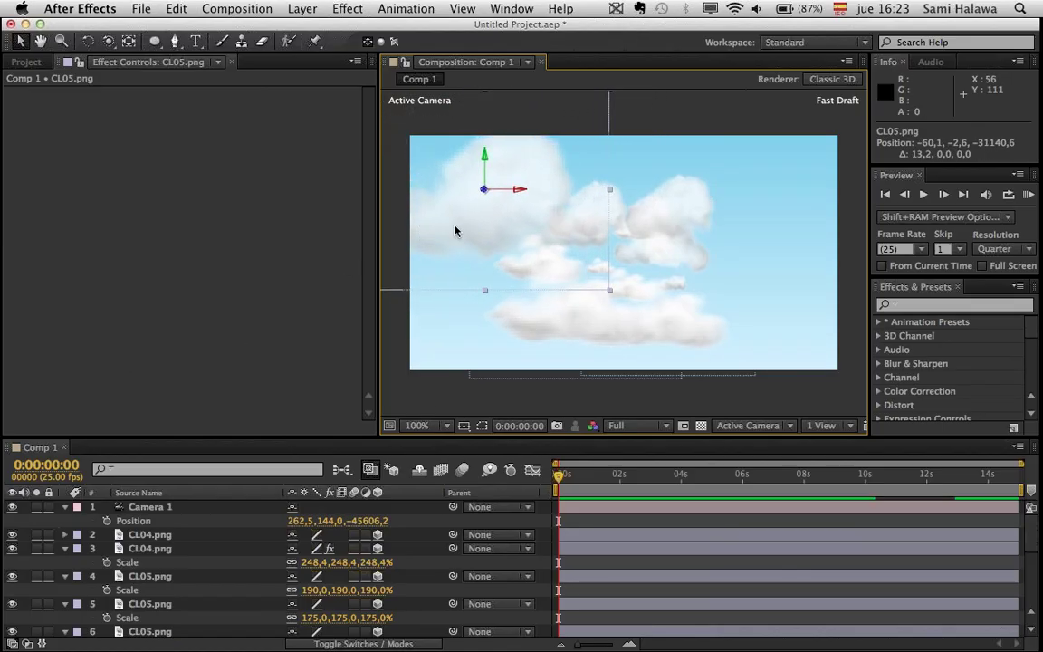
drag(486, 188, 513, 190)
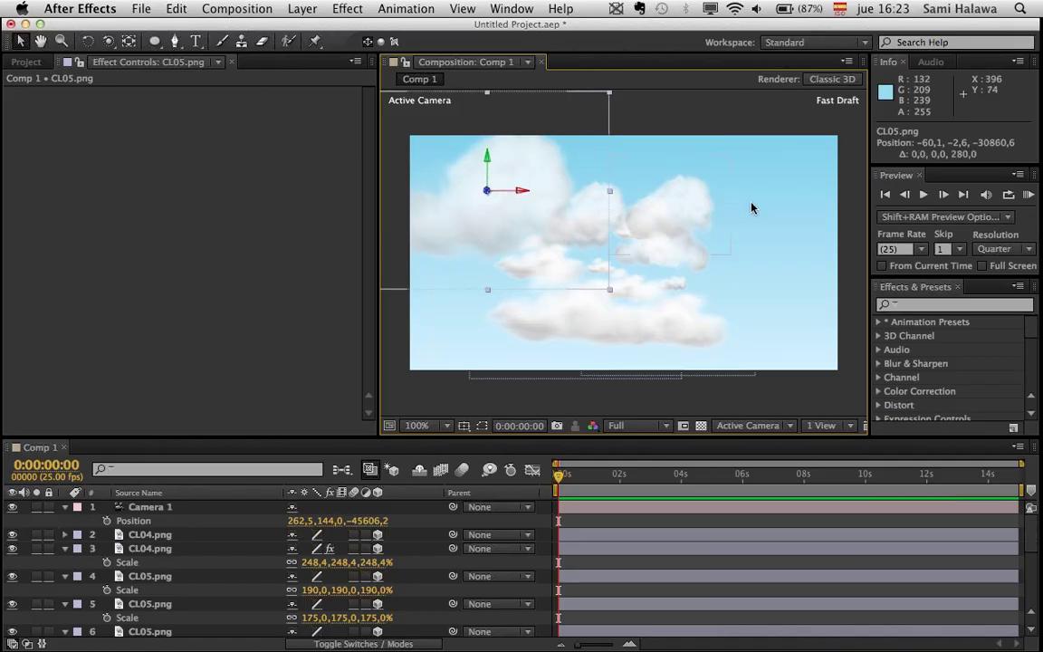
- Duplicate the upper-right CL05 cloud and bring the copy forward to about 568.9, -151.5, -20920
click(688, 204)
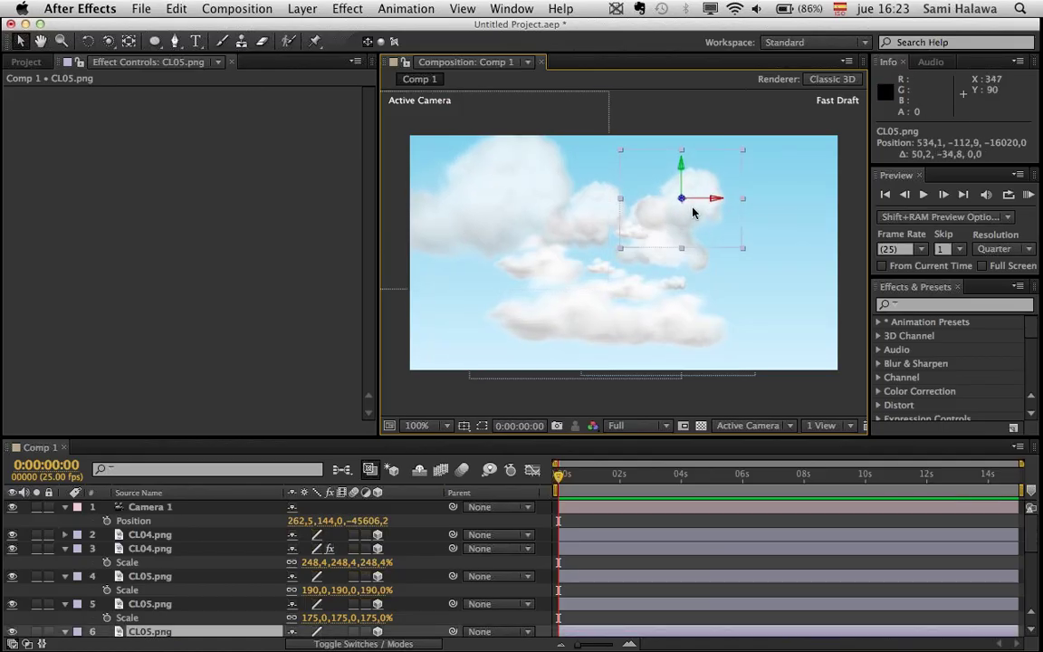
drag(689, 204, 984, 239)
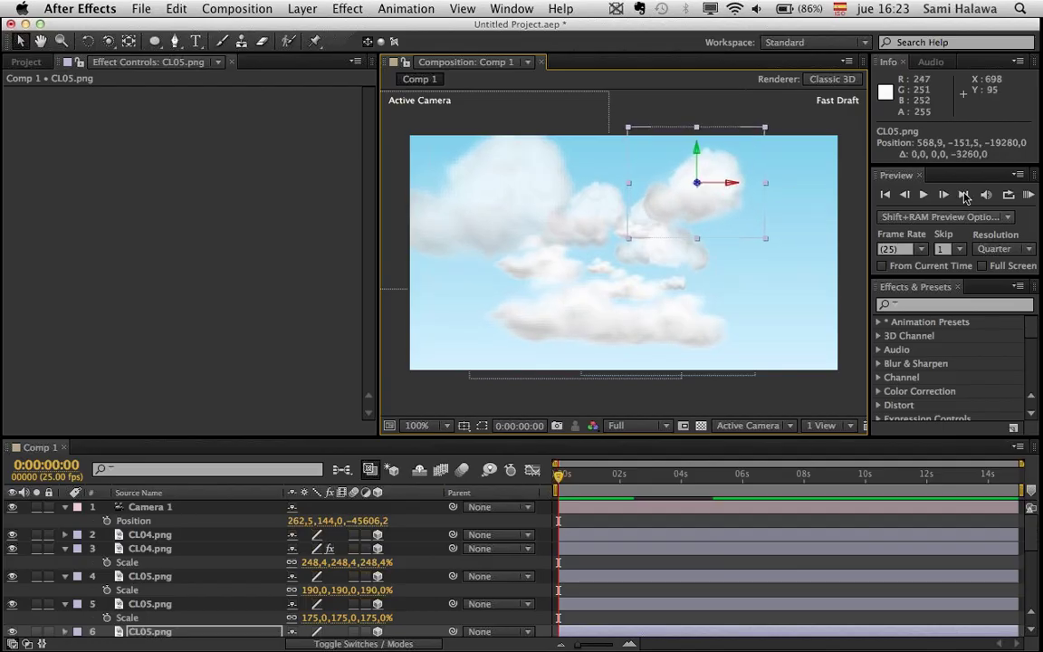
drag(632, 177, 634, 164)
drag(763, 138, 1041, 226)
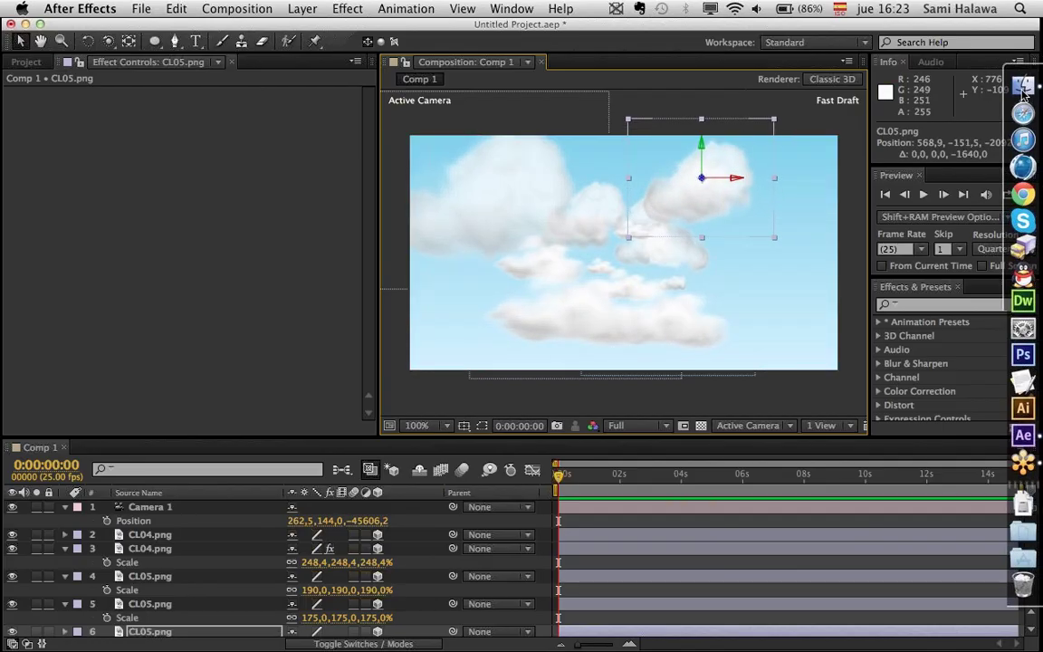
- Bring the upper-right CL05 copy closer to a Z position of about -33070 and lower it to about 532.8, 41.6
scroll(242, 547, down, 5)
scroll(242, 548, up, 2)
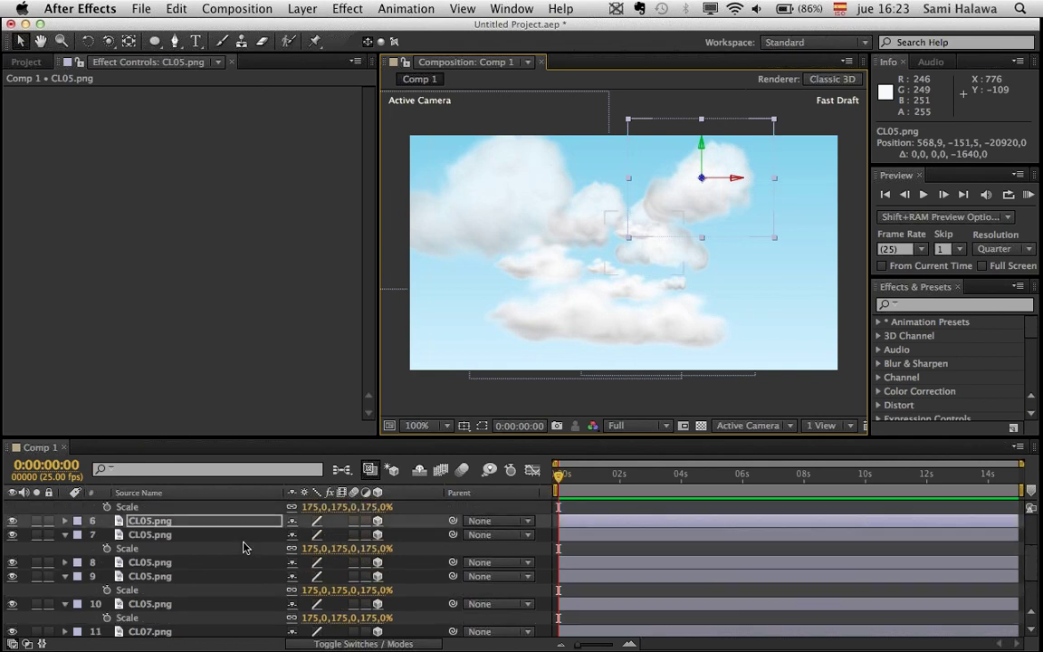
click(208, 523)
key(p)
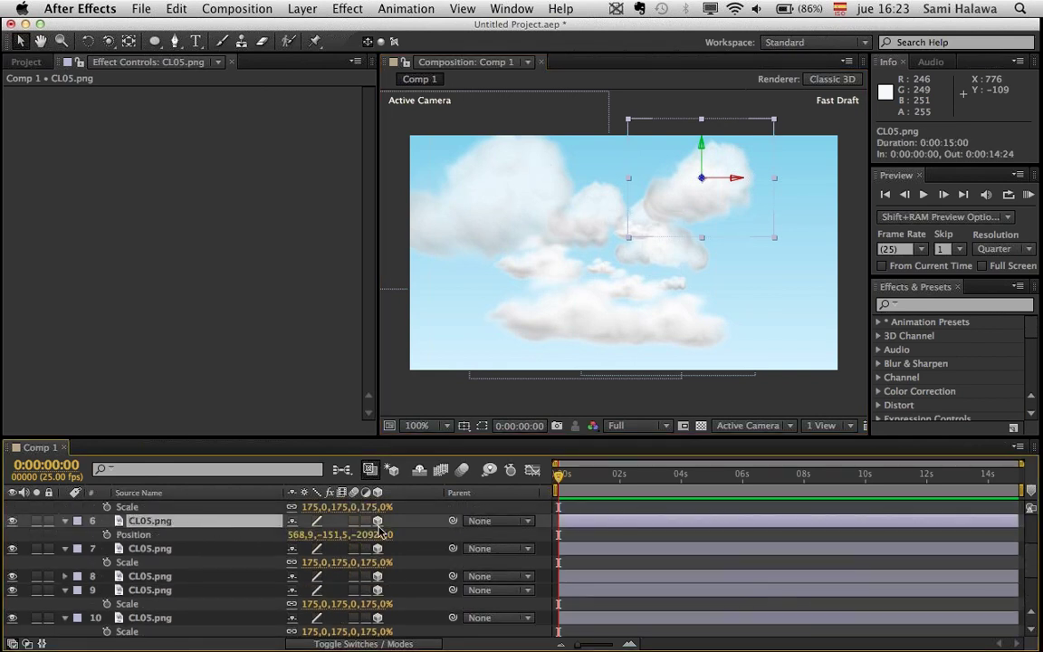
drag(371, 534, 4, 433)
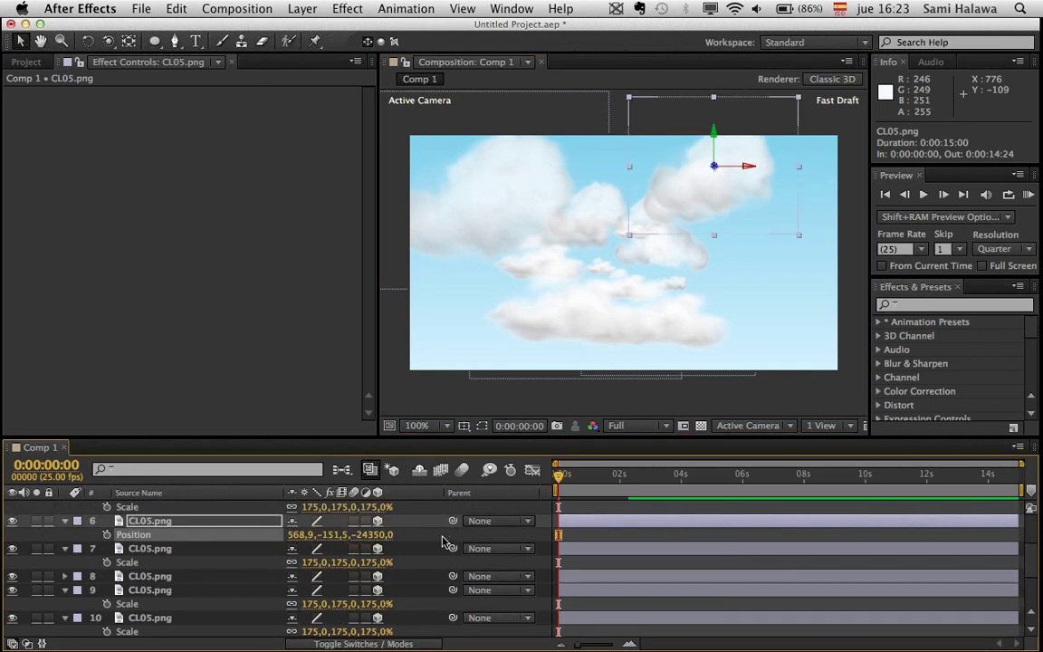
drag(373, 536, 100, 434)
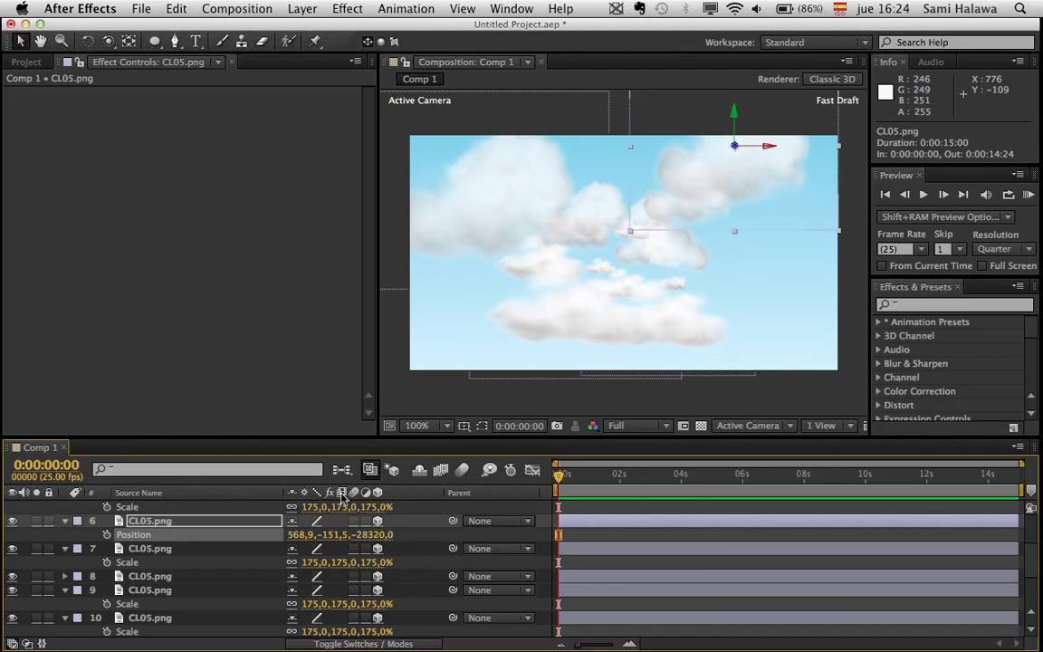
drag(371, 535, 163, 538)
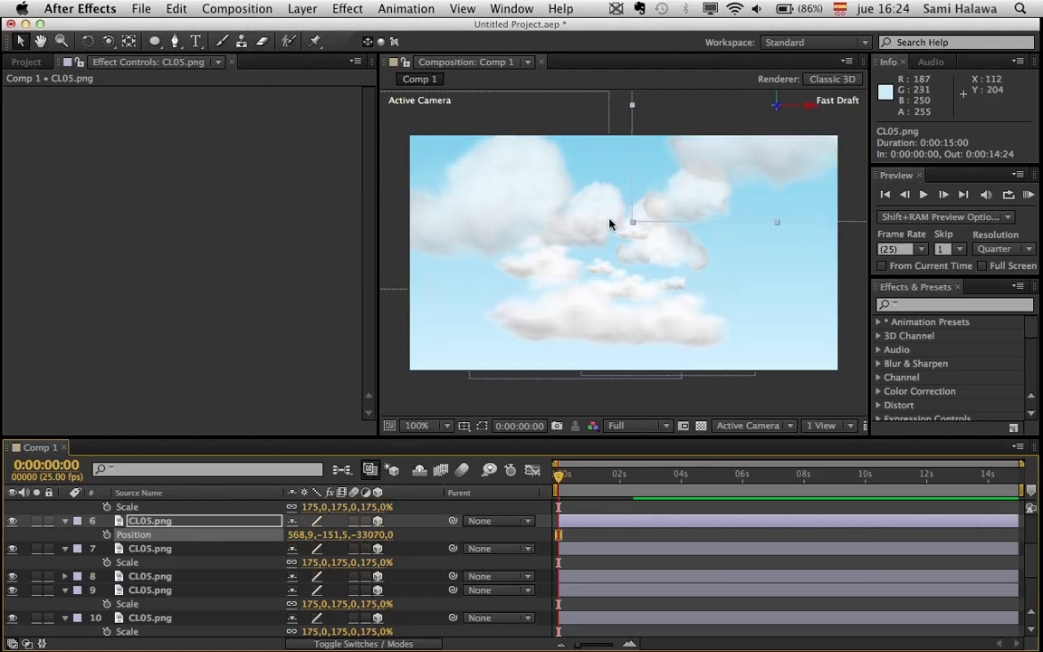
drag(713, 154, 680, 273)
- Duplicate the large upper-right CL05 cloud and place the copy in the lower-left corner at about -31.2, 288.5, -36104.6
key(super+d)
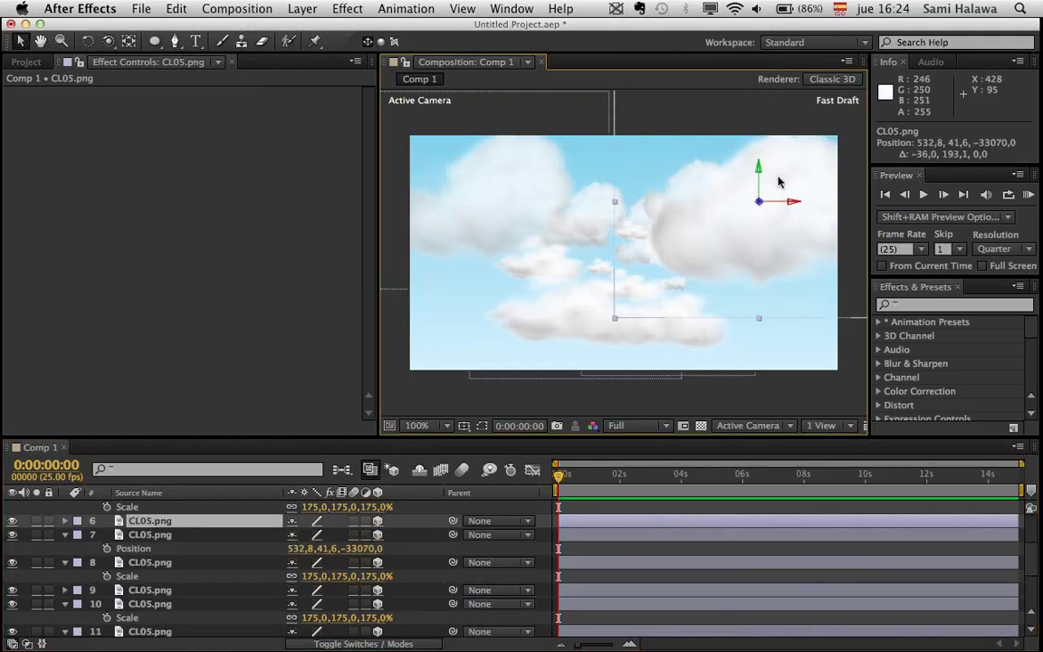
drag(765, 226, 286, 344)
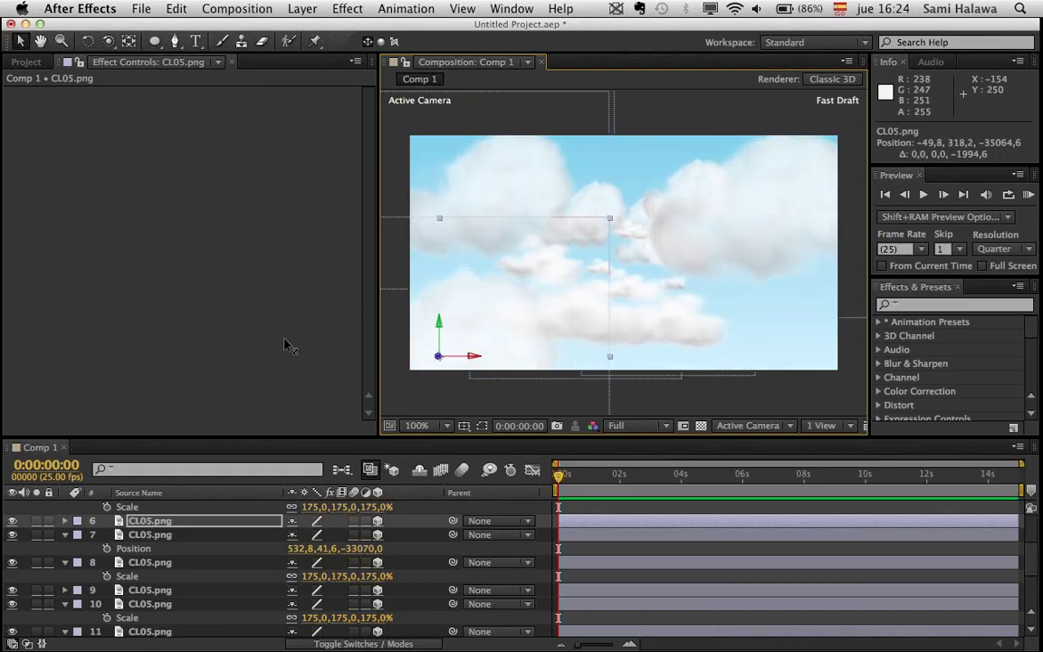
drag(437, 360, 358, 364)
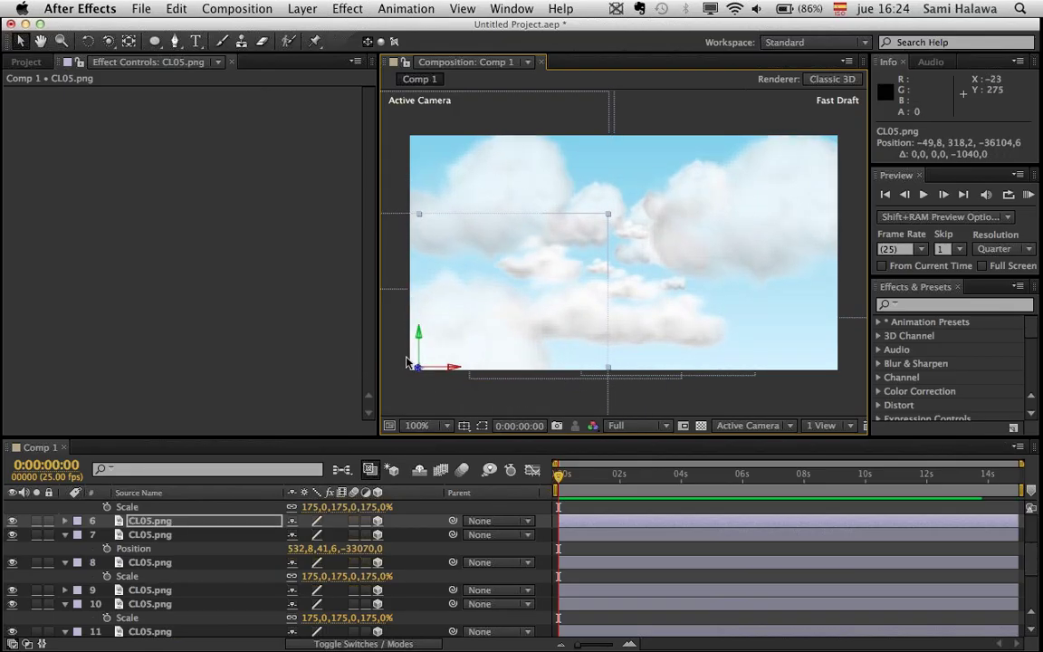
mouse_move(465, 339)
mouse_down()
mouse_move(508, 316)
mouse_move(468, 328)
mouse_up()
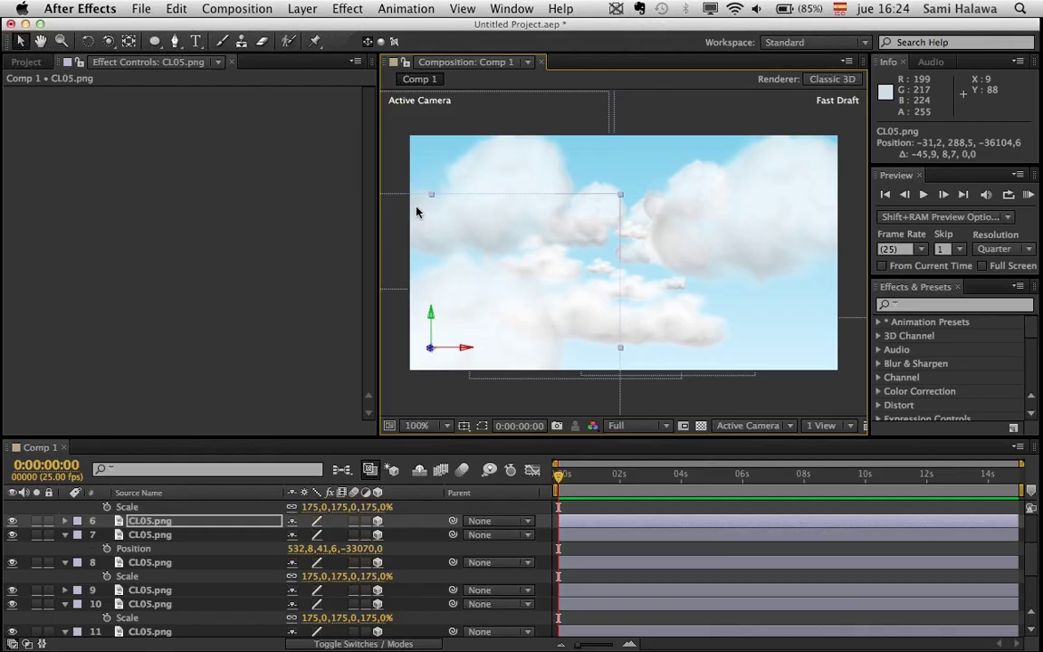
- Duplicate the lower-left CL05 cloud and place the copy in the lower-right corner at about 514.6, 300.9, -36081.9
drag(503, 297, 831, 313)
key(super+d)
key(Return)
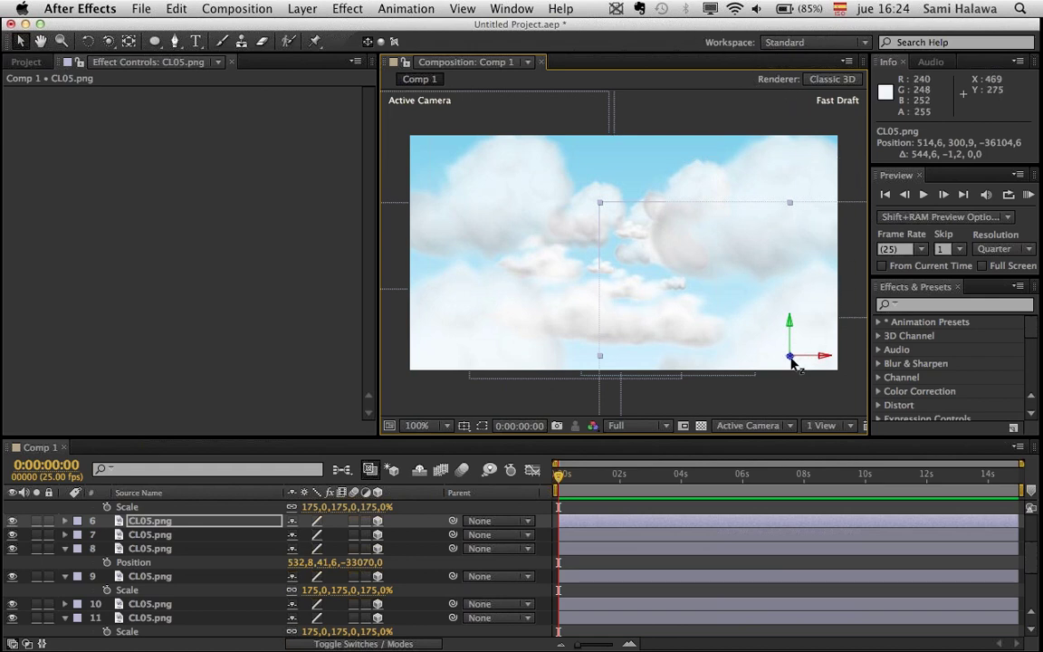
drag(797, 362, 768, 359)
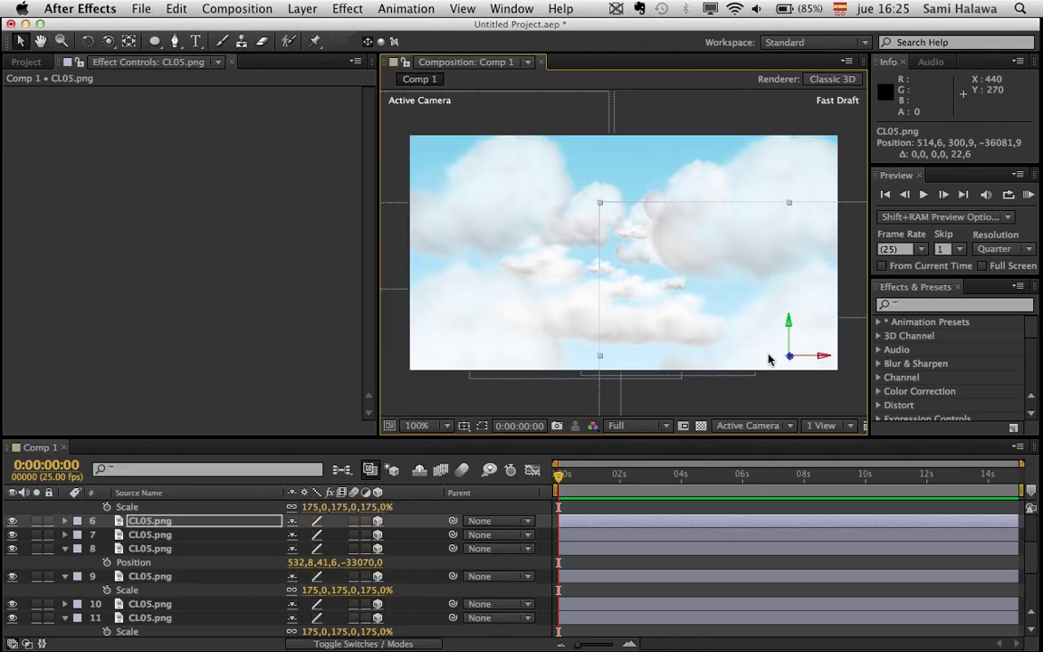
- Move the lower-right CL05 cloud to about 472.3, 256.1 and pull the camera back to a Z position of about -47826
drag(767, 360, 740, 331)
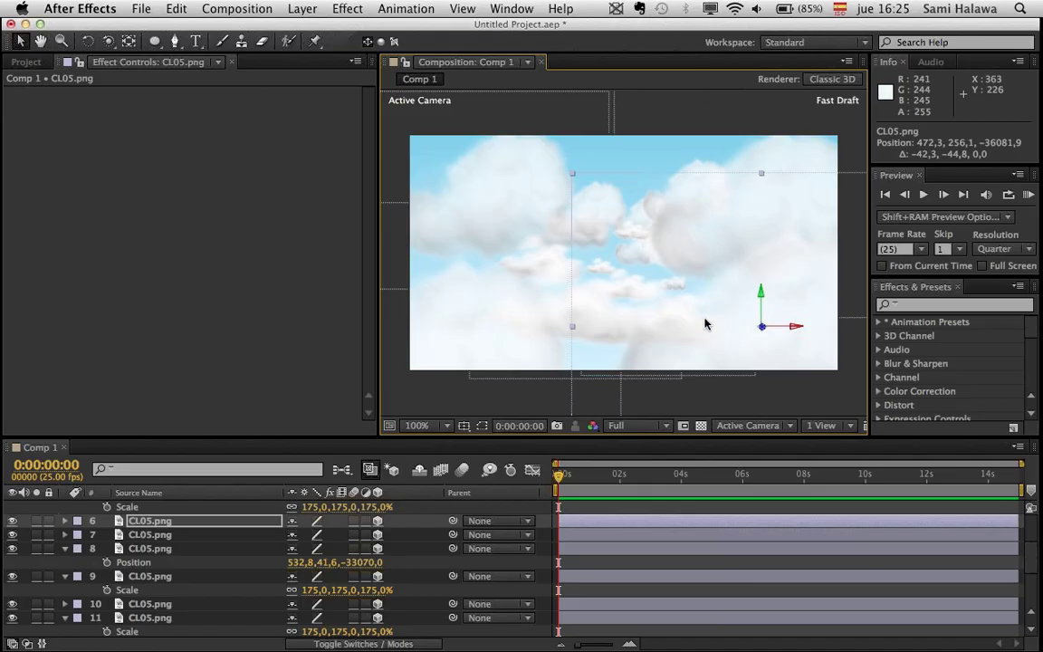
scroll(377, 535, up, 5)
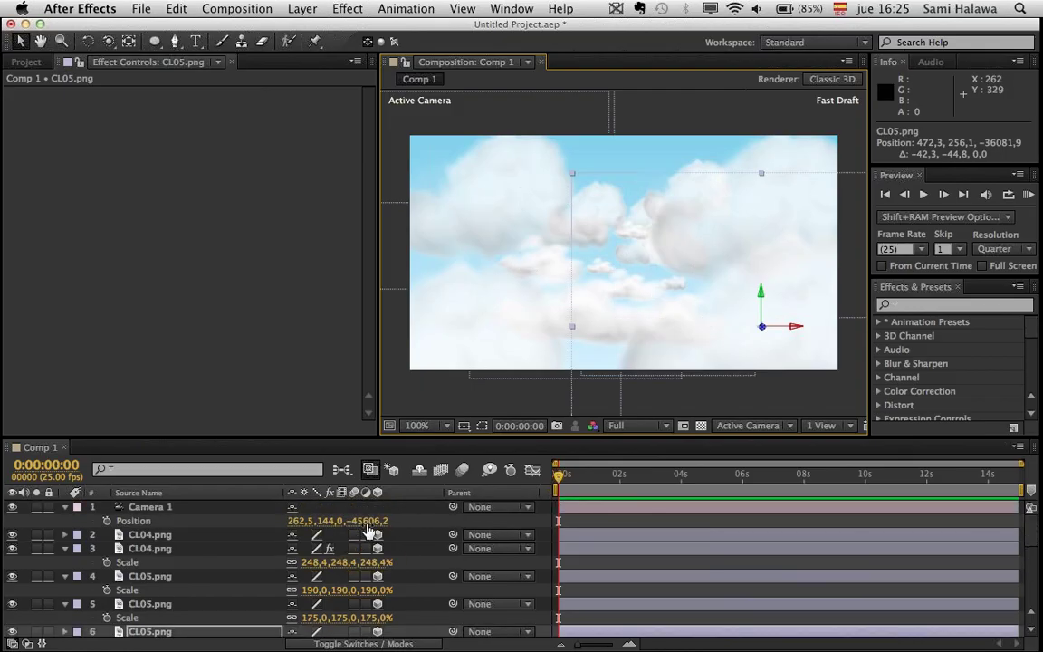
drag(377, 523, 593, 546)
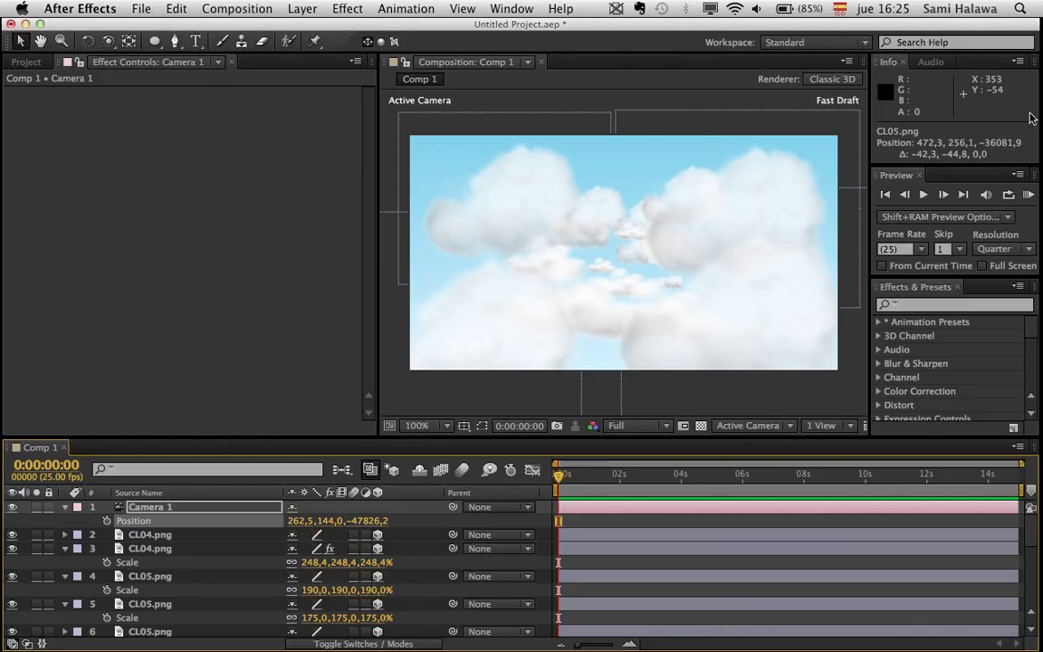
- Move the current time to 0:00:04:08 and widen the composition viewer
click(571, 474)
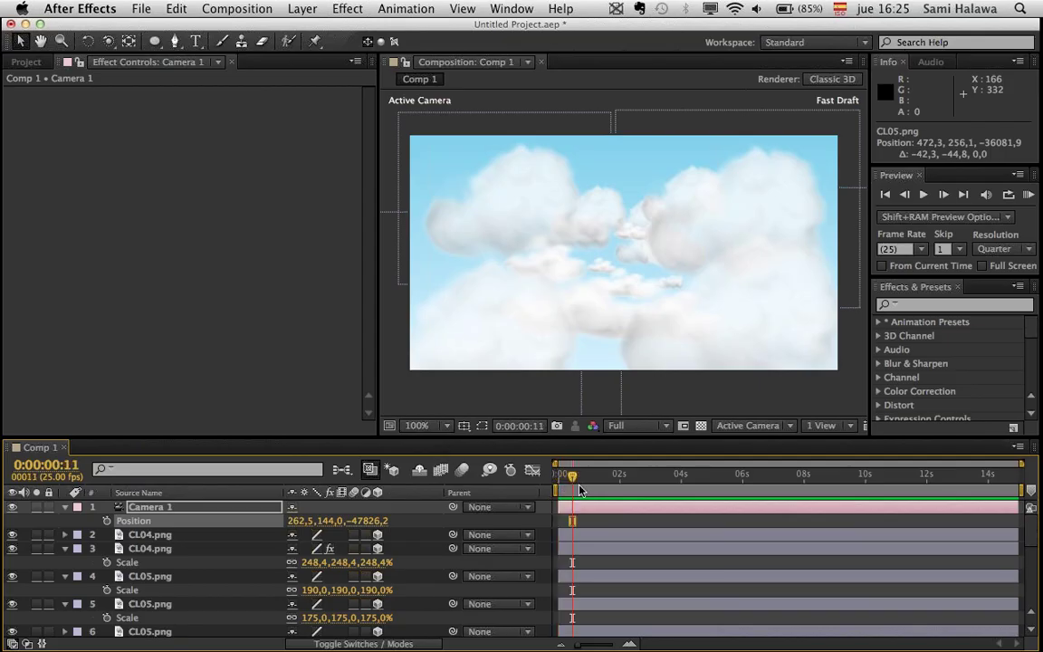
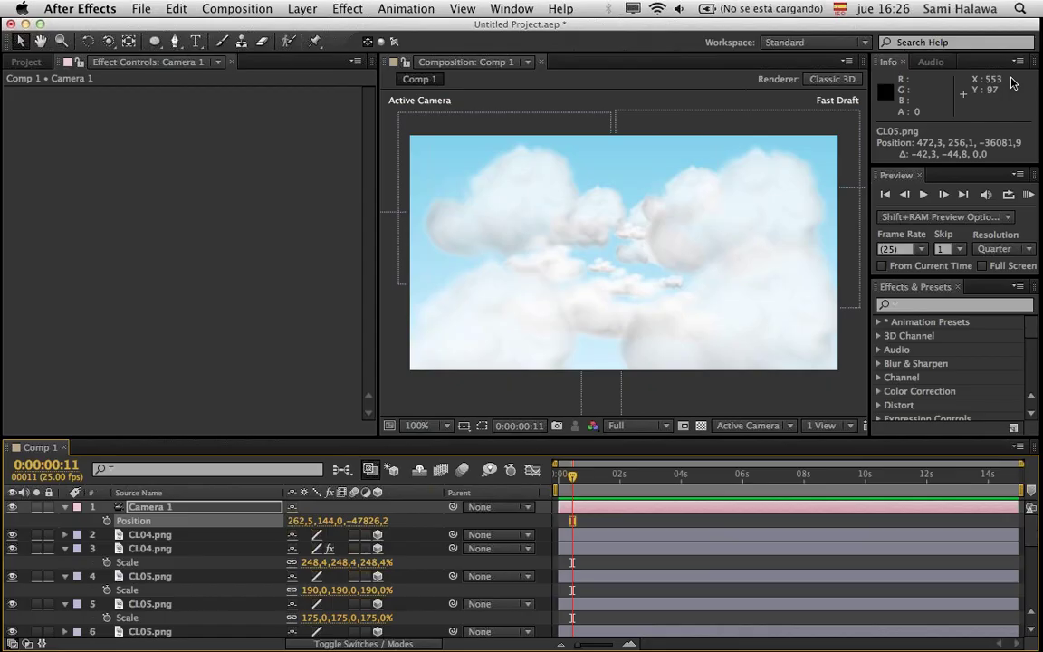
scroll(621, 510, down, 5)
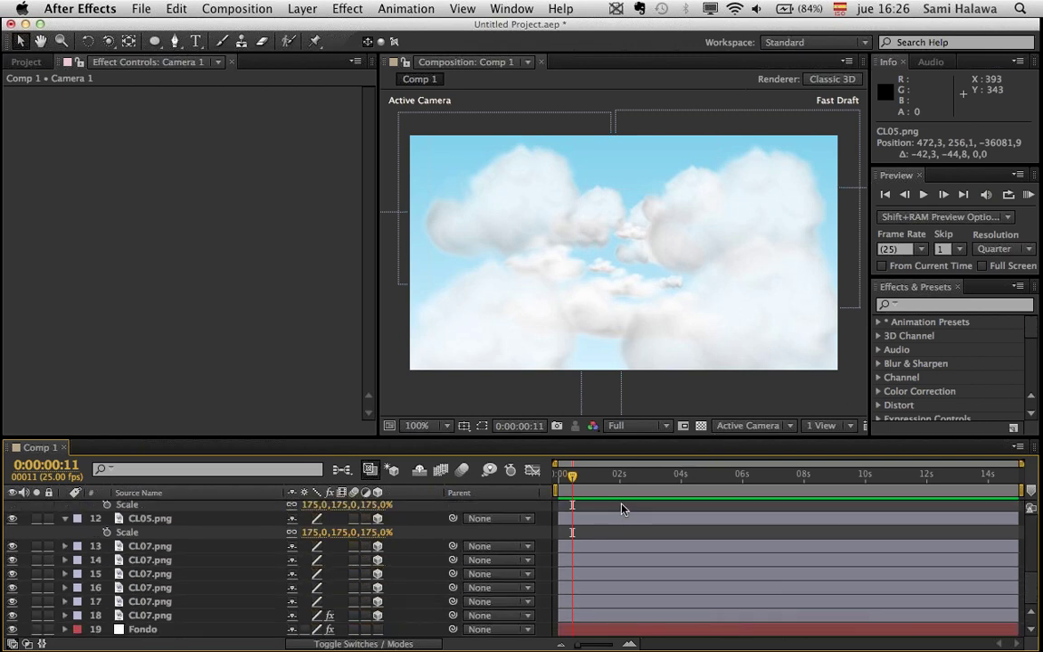
scroll(621, 510, up, 5)
drag(572, 475, 690, 474)
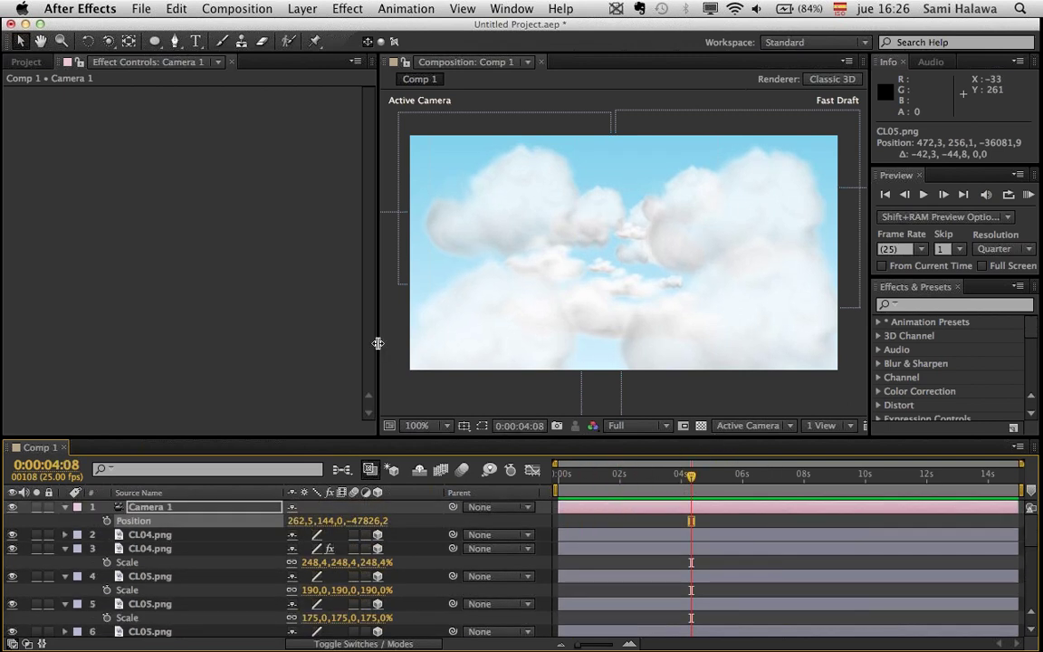
drag(378, 332, 290, 331)
click(804, 426)
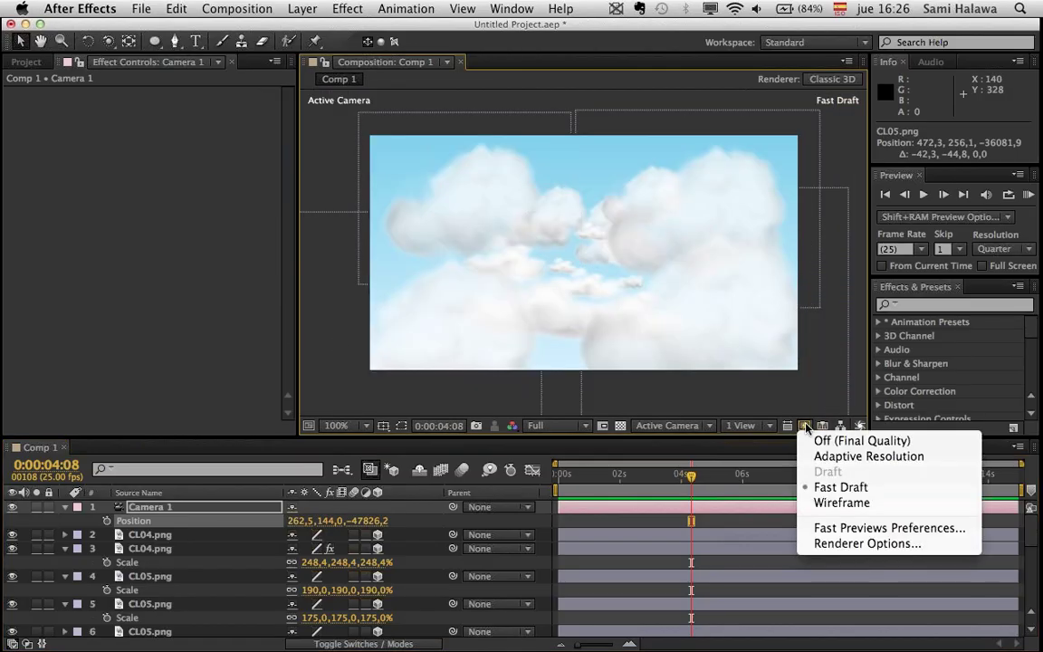
click(812, 405)
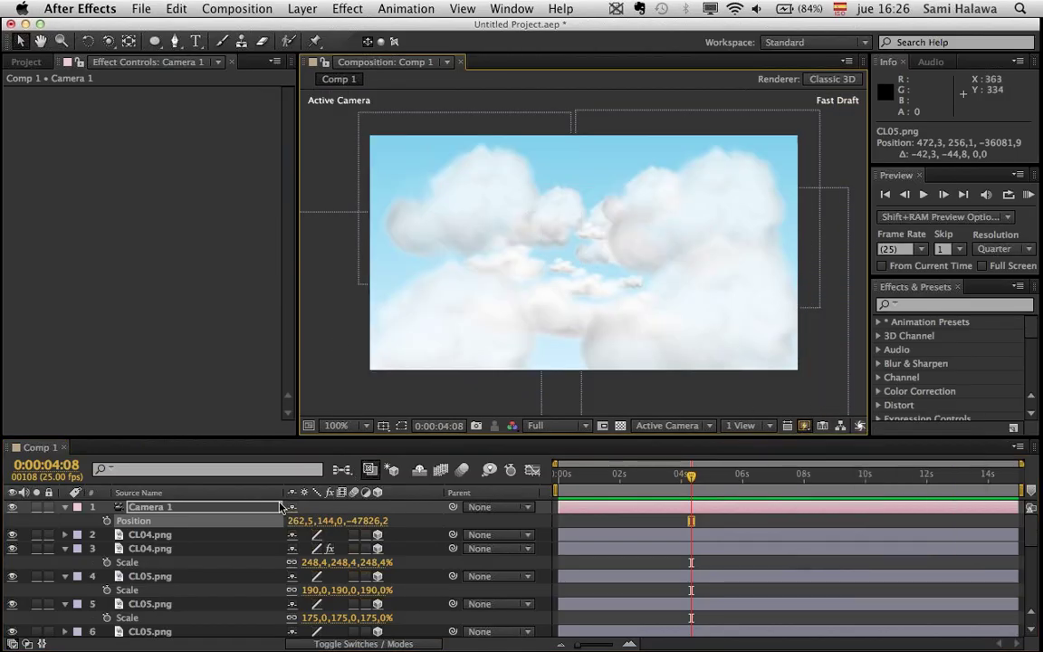
- Test the camera's depth nearer to the clouds and pull it back to a Z position of about -59506
drag(366, 520, 1039, 448)
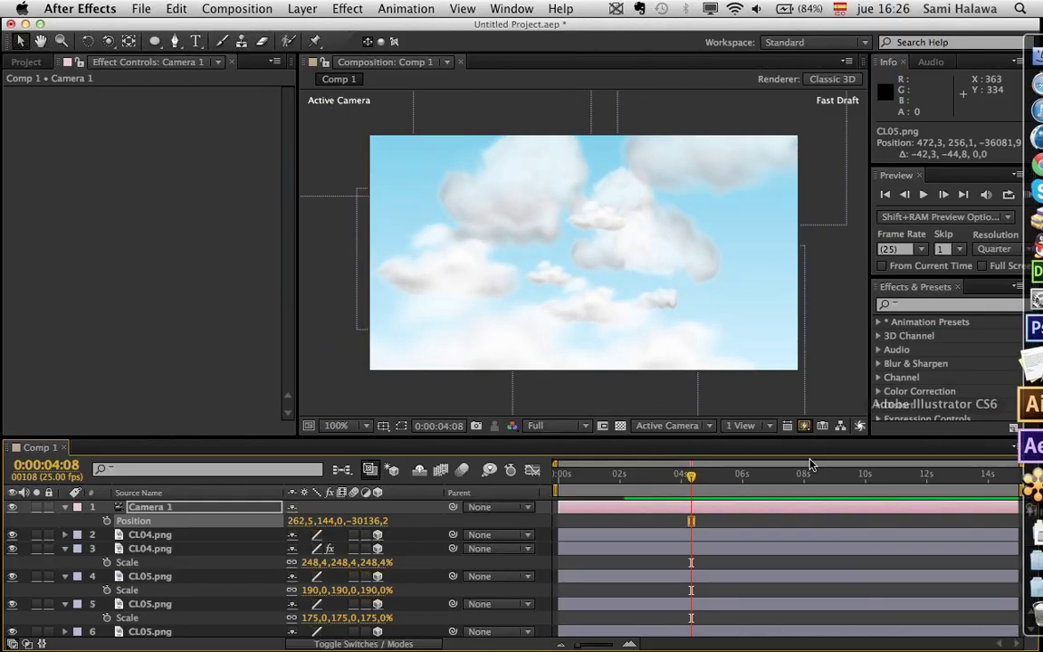
drag(319, 480, 135, 446)
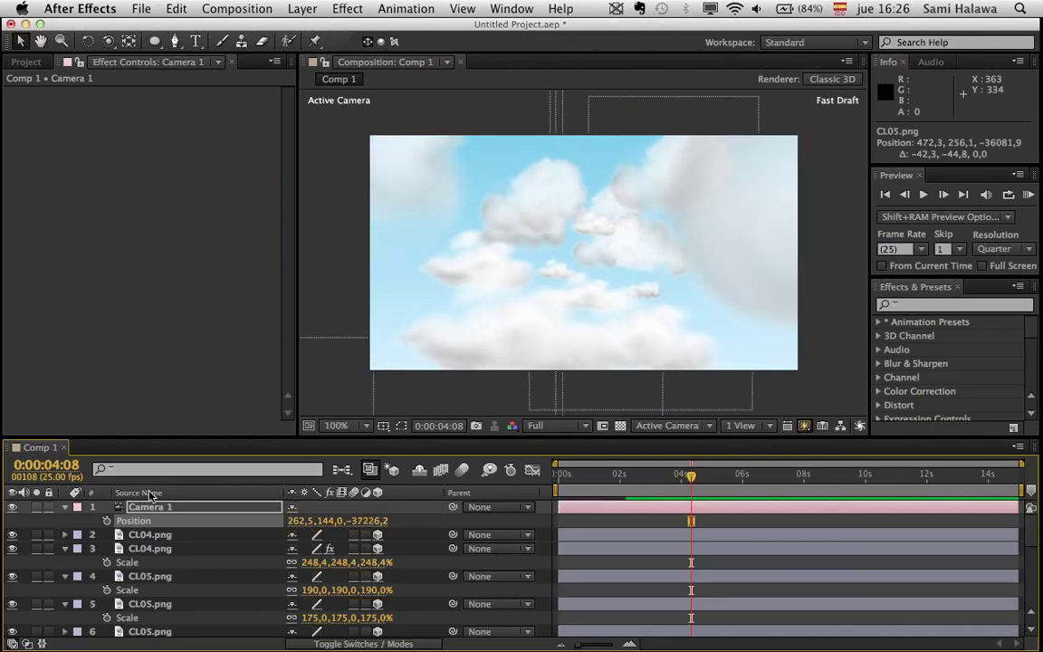
drag(373, 525, 447, 561)
drag(360, 521, 47, 580)
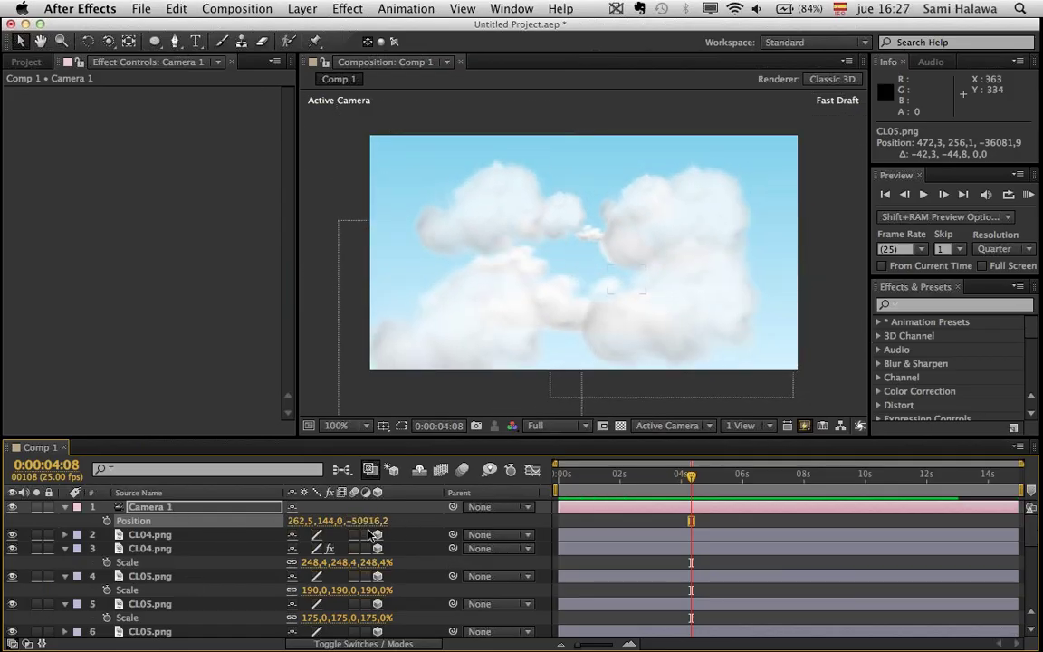
drag(369, 520, 103, 574)
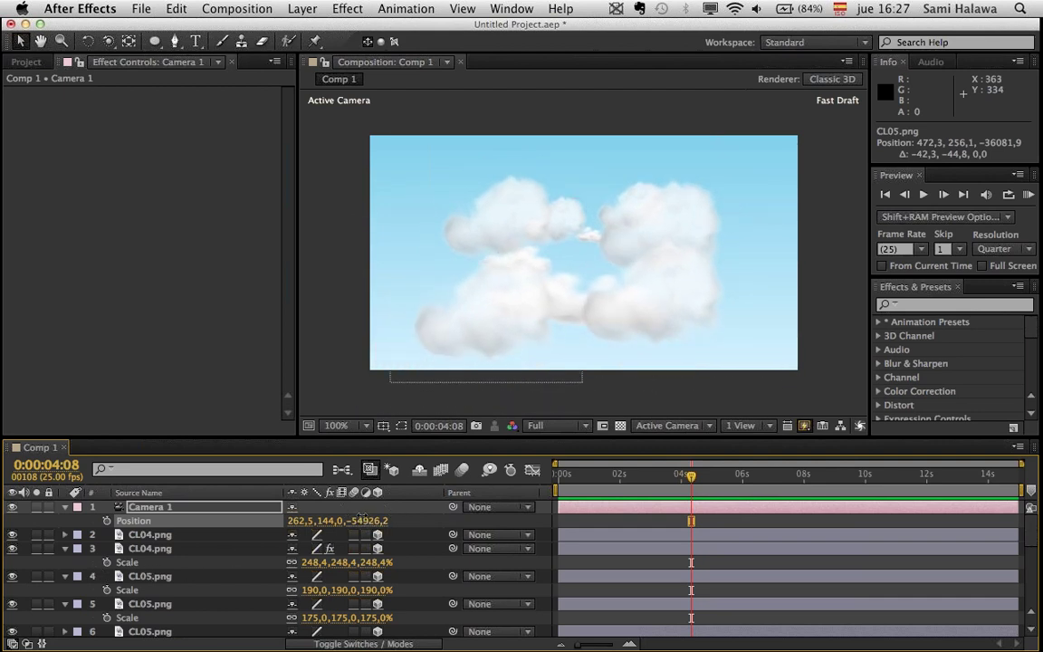
drag(369, 520, 227, 417)
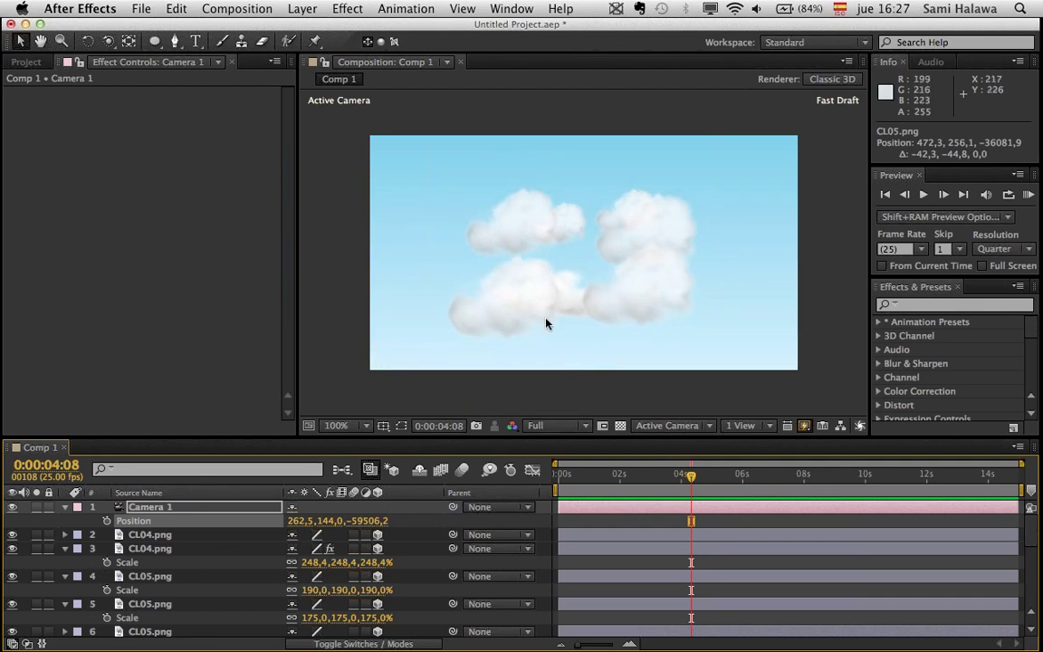
- Place the lower-left CL05 cloud in the frame's corner at about -298.9, 491.5 and enlarge it to about 269%
drag(543, 303, 479, 350)
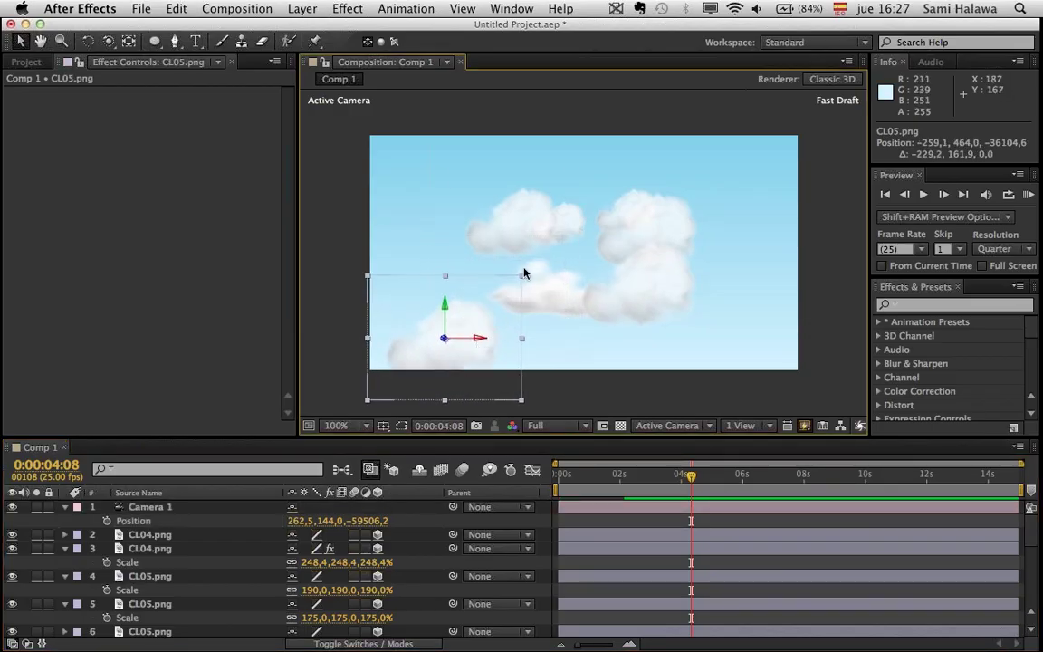
drag(521, 276, 725, 249)
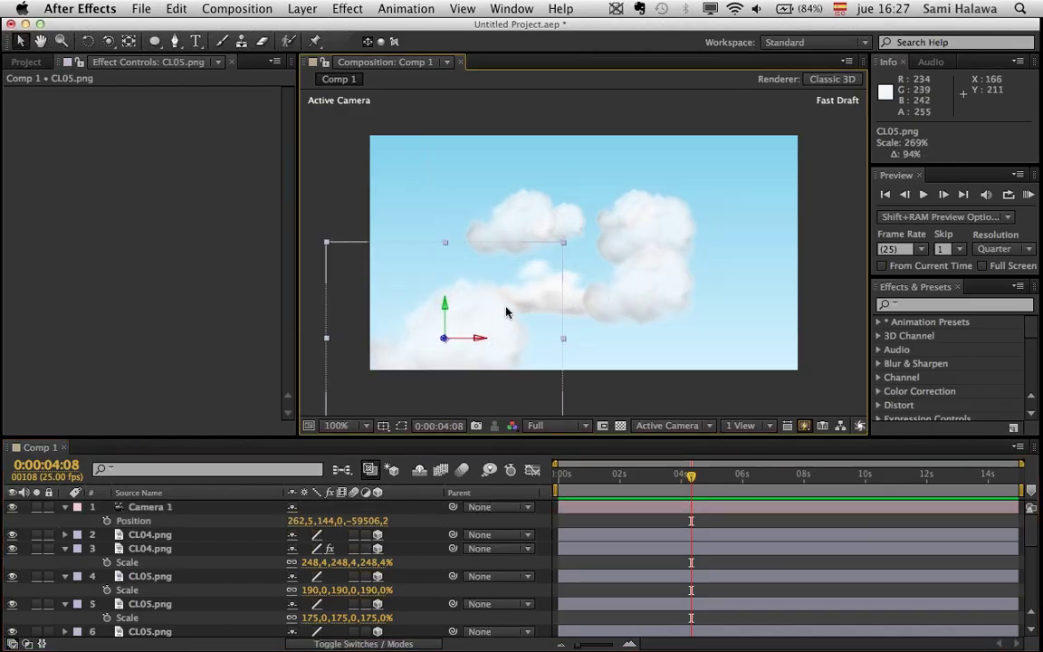
drag(507, 309, 503, 341)
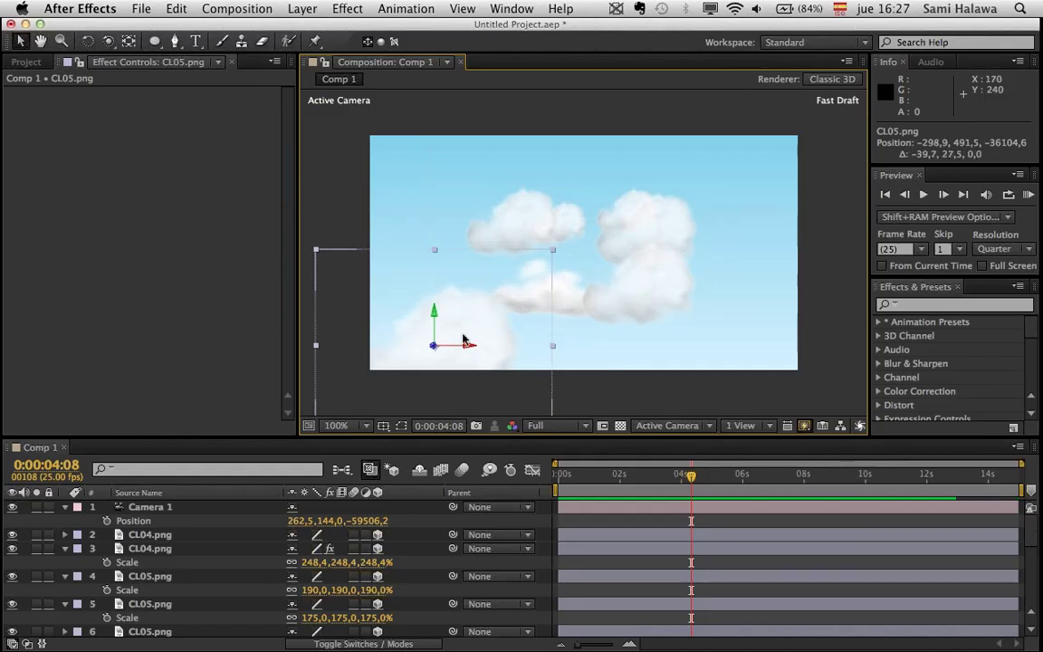
- Apply a Fast Blur with a Blurriness of 19 to the enlarged lower-left CL05 cloud
right_click(180, 233)
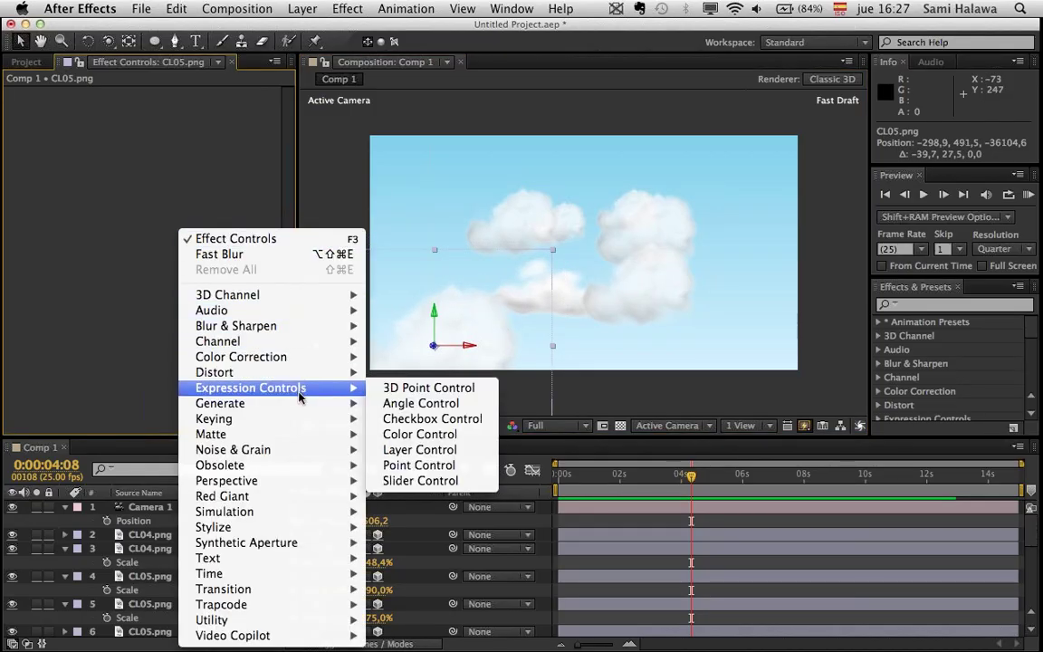
mouse_move(235, 326)
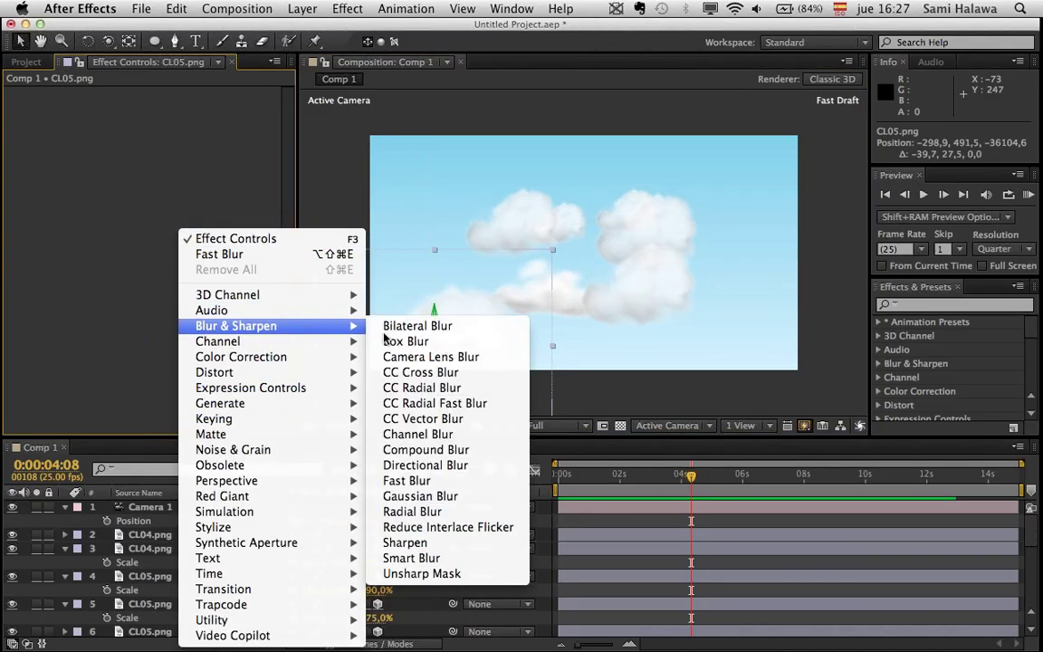
click(407, 480)
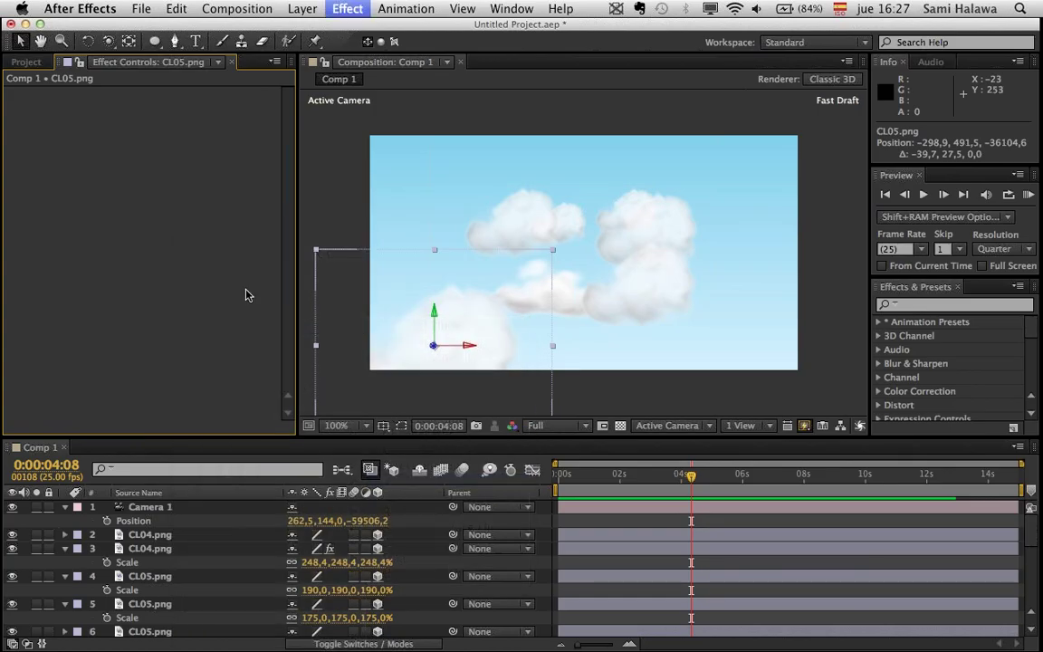
drag(168, 107, 205, 107)
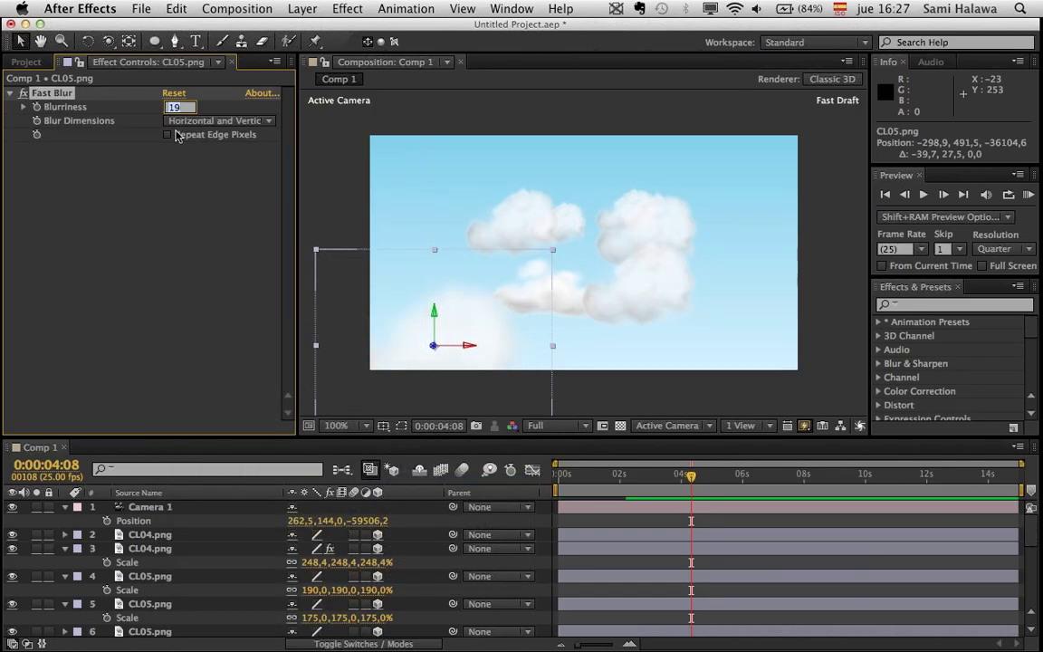
click(168, 126)
click(145, 152)
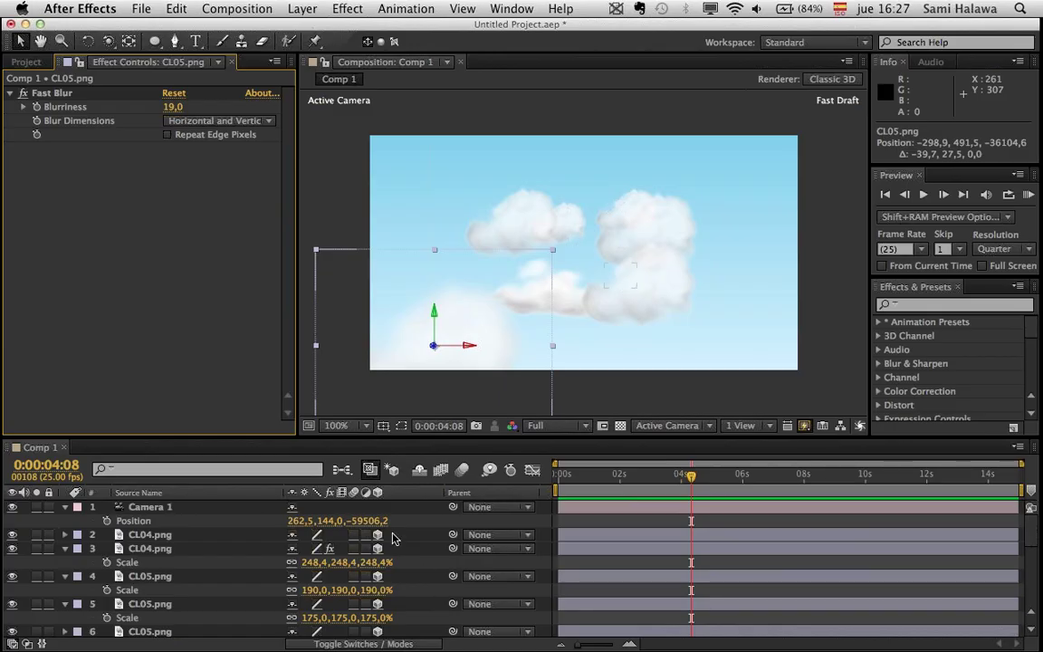
- Bring the camera forward to a Z position of about -52183 and set fast previews to Off (Final Quality)
drag(371, 520, 942, 528)
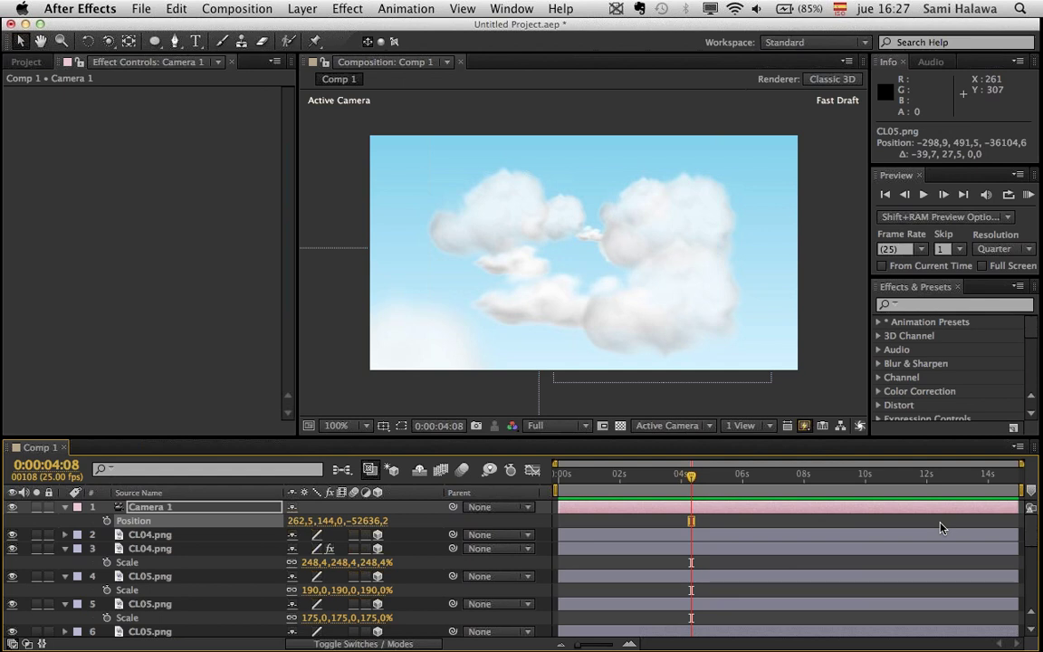
click(804, 426)
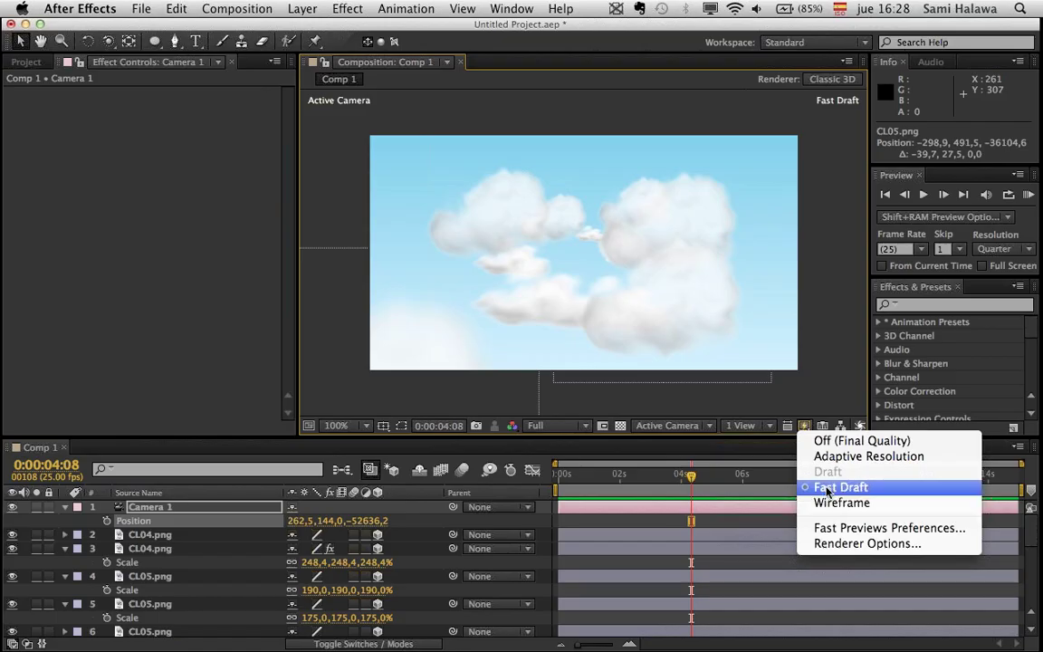
click(634, 428)
click(670, 475)
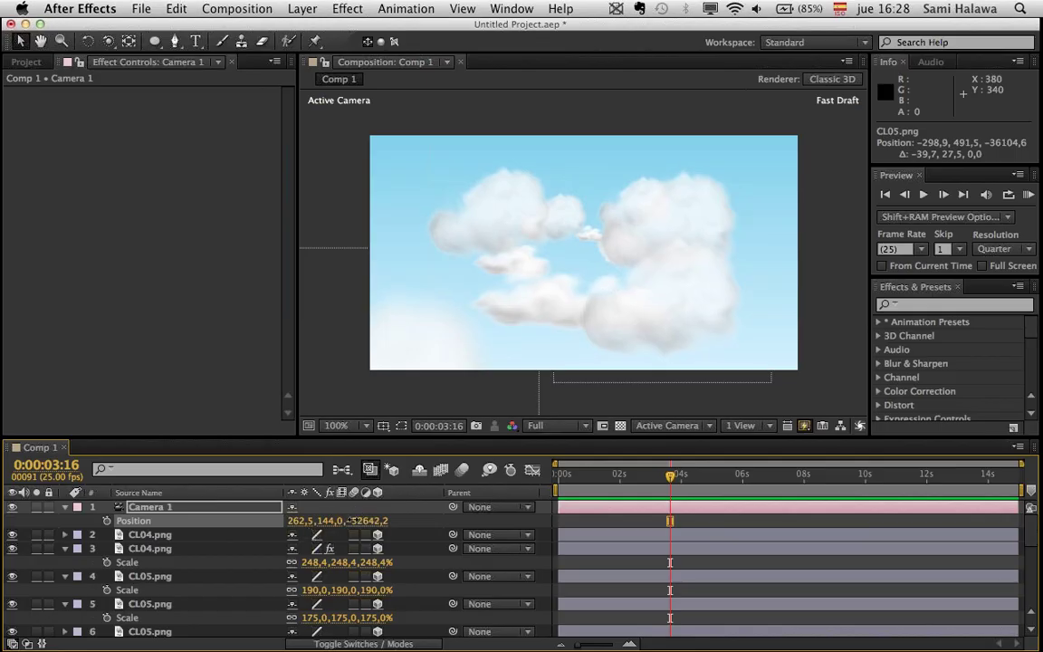
drag(347, 521, 763, 521)
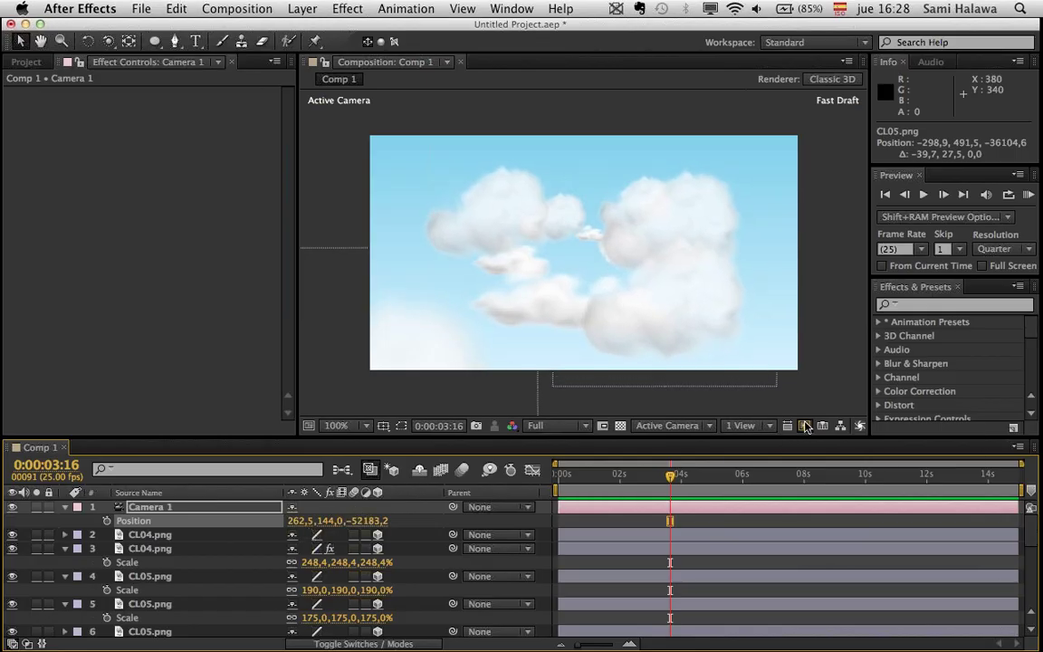
click(805, 427)
click(846, 433)
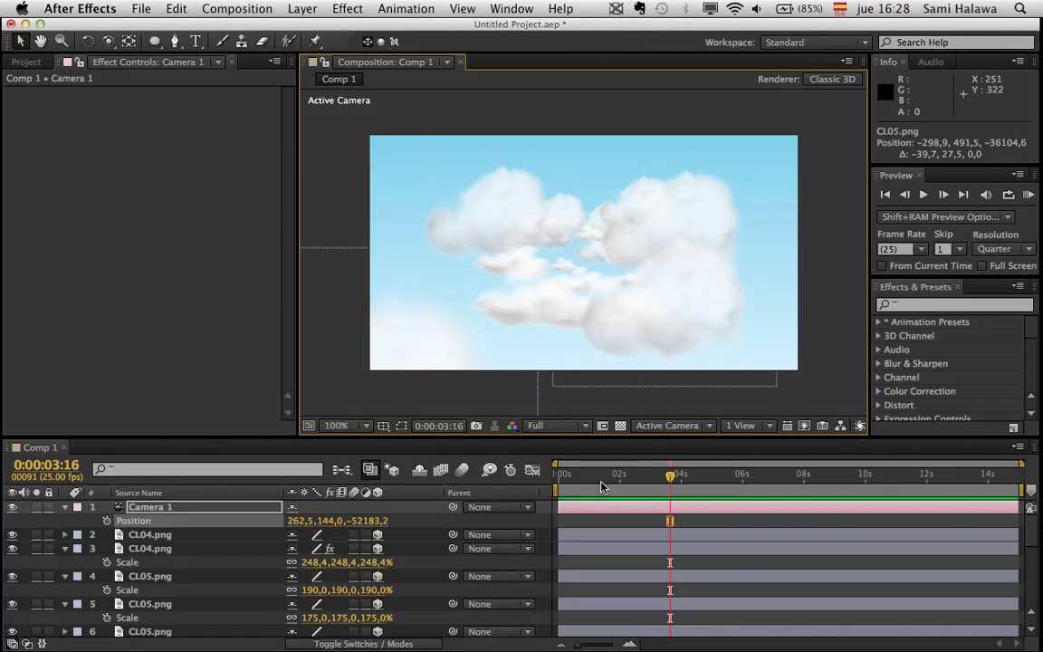
- Set the current time to 0:00:00:21 and pull the camera back to a Z position of about -55563
drag(568, 472, 585, 472)
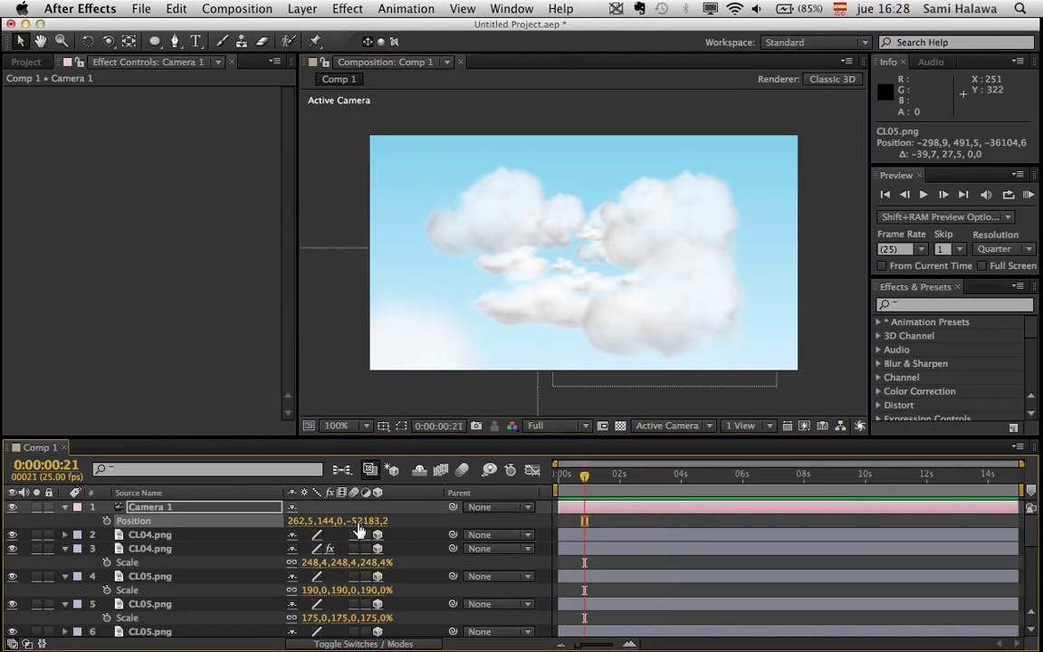
drag(358, 530, 166, 470)
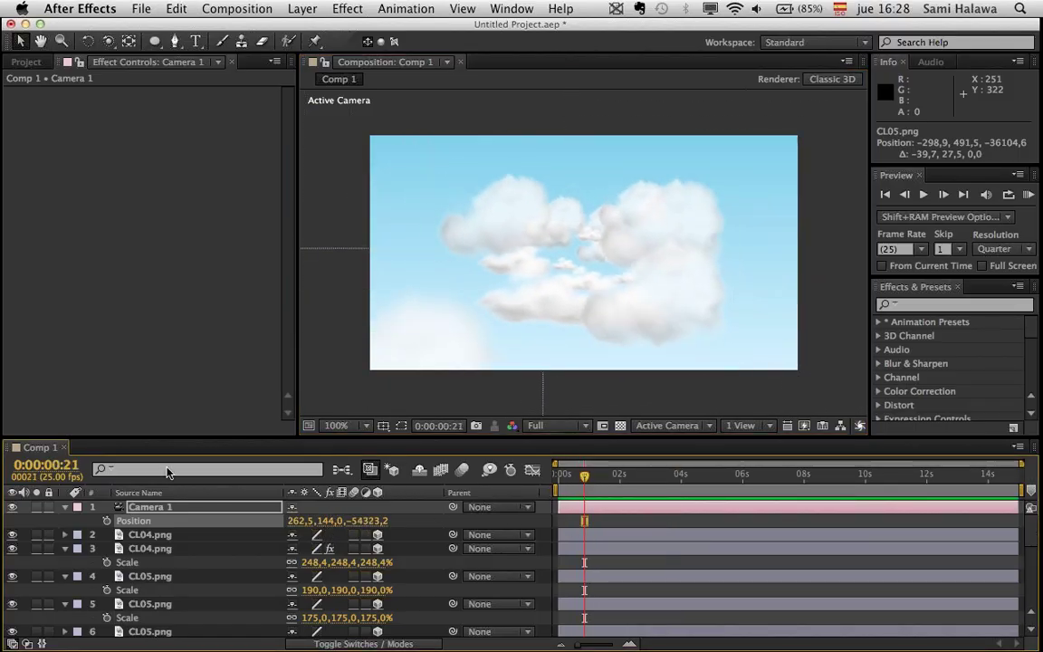
drag(371, 521, 251, 486)
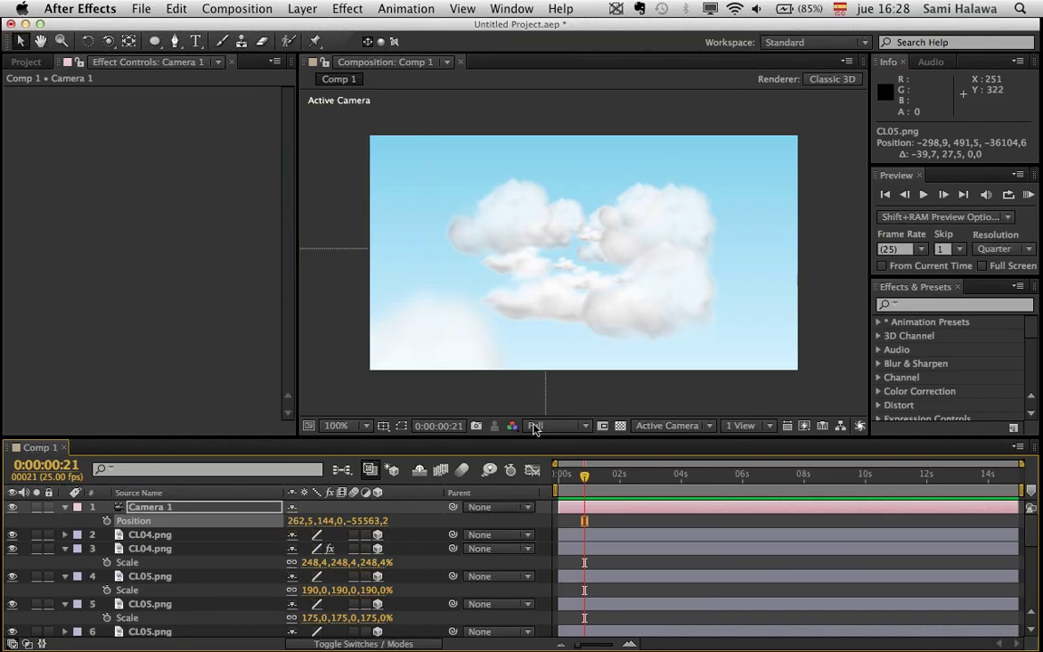
- Bring the lower-right CL05 cloud closer to a Z position of about -39378 and place it at about 649.2, 356
click(639, 320)
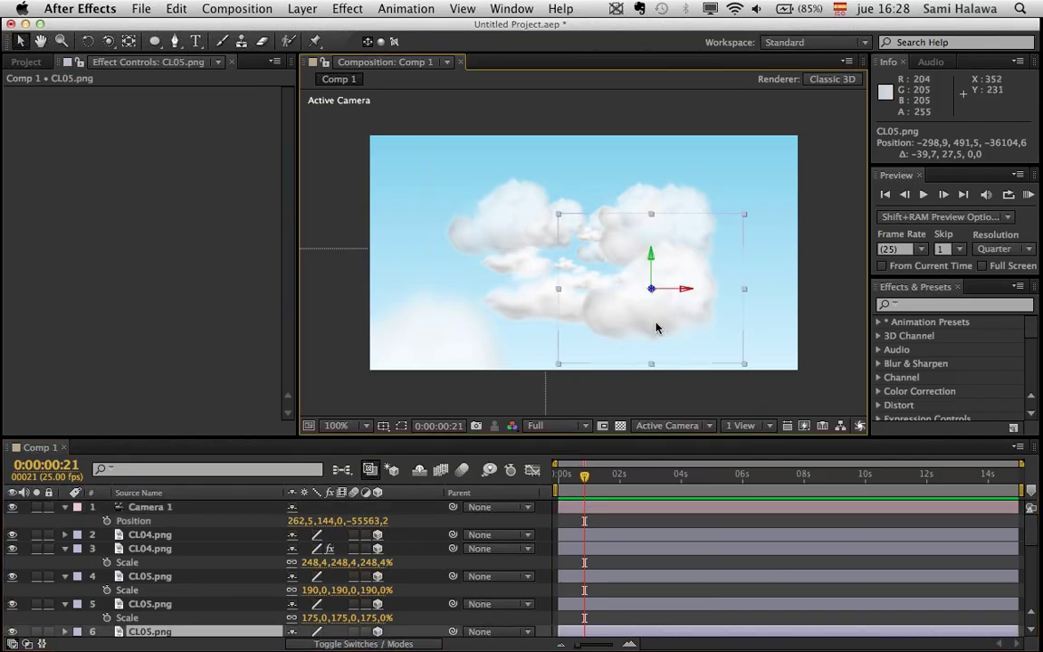
drag(657, 326, 1041, 391)
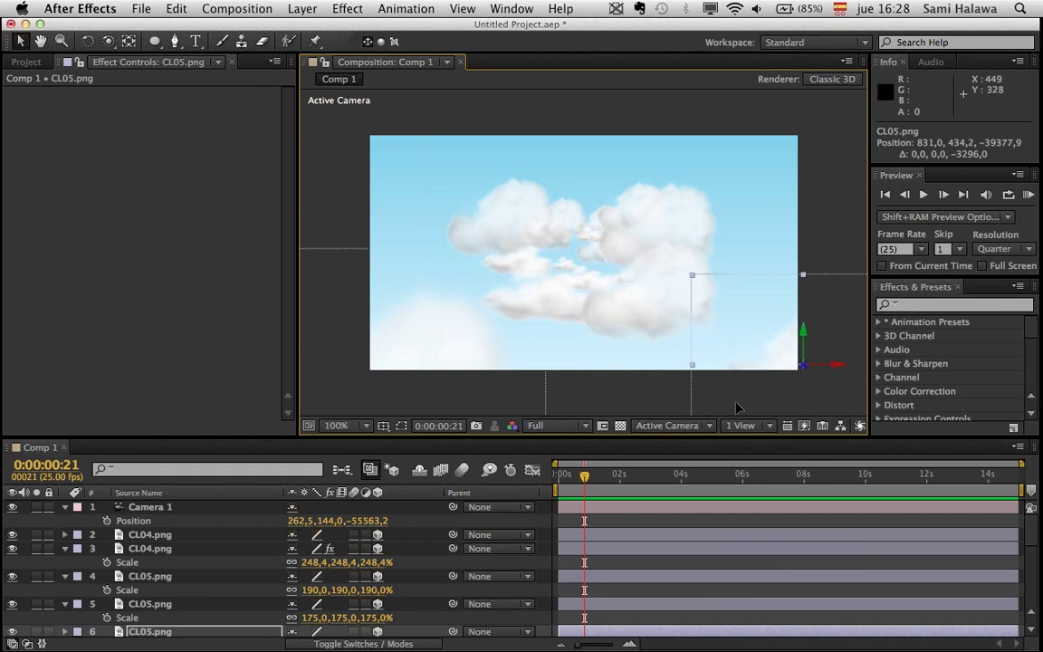
drag(724, 336, 676, 323)
drag(681, 391, 486, 217)
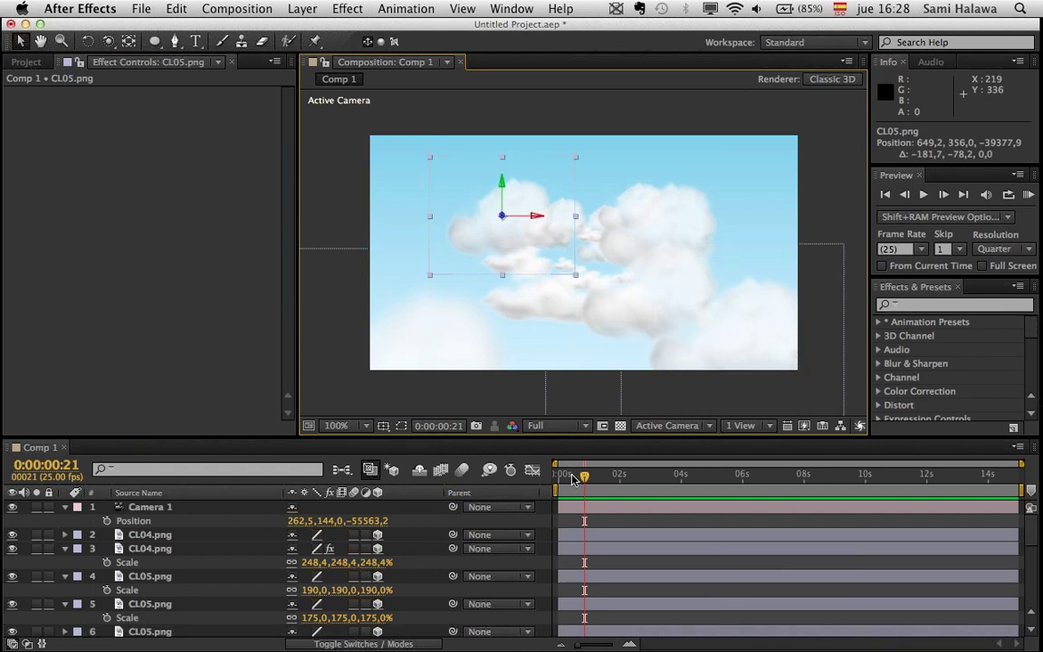
- Return to the start of the composition and bring the camera forward to a Z position of about -46423
key(Home)
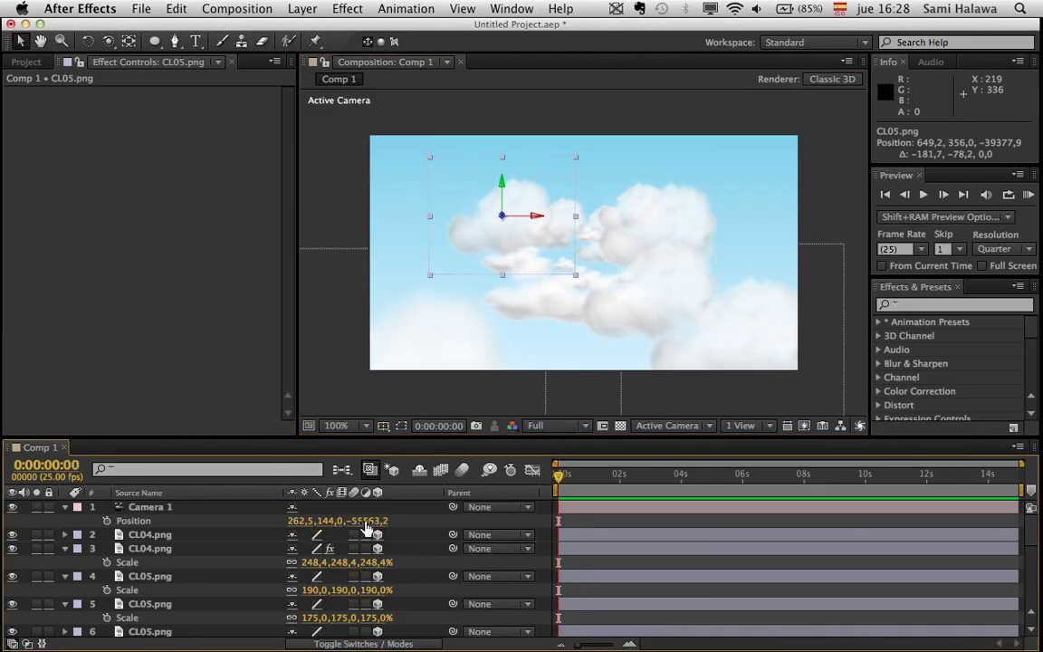
drag(366, 521, 724, 499)
click(688, 506)
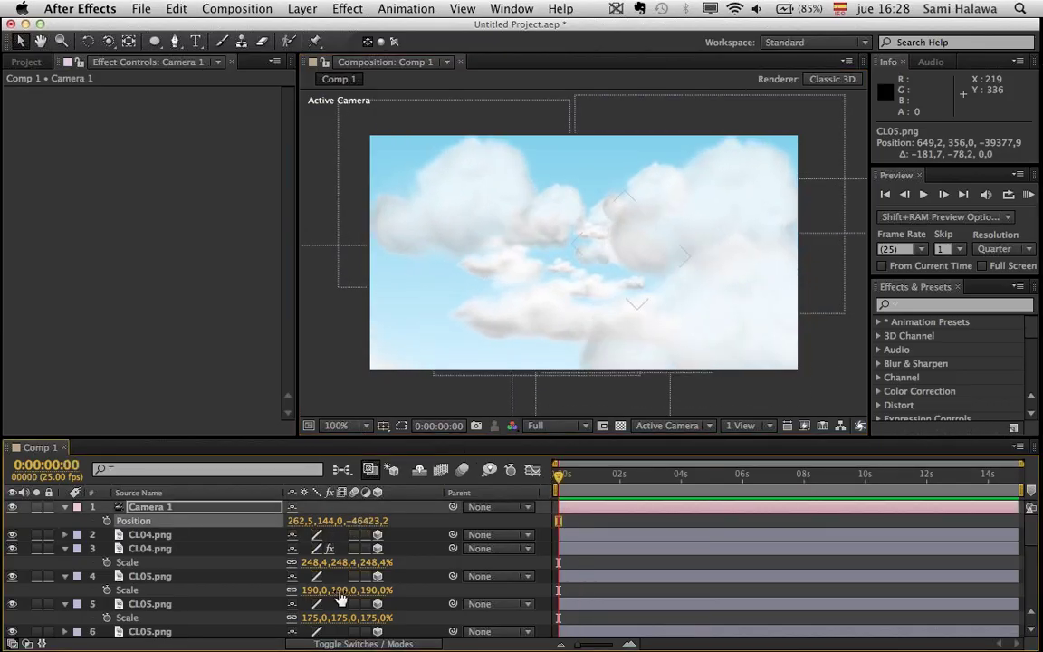
- Move the camera forward to a Z position of about -31063, and pull it back to about -57123 for placing more clouds
drag(367, 521, 462, 521)
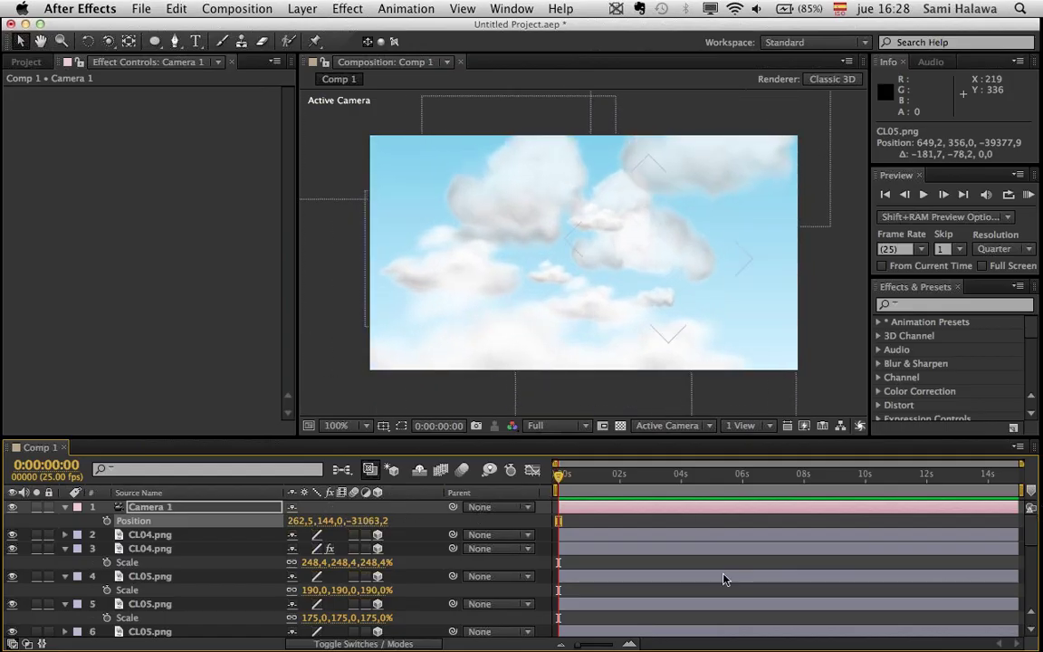
drag(351, 519, 9, 591)
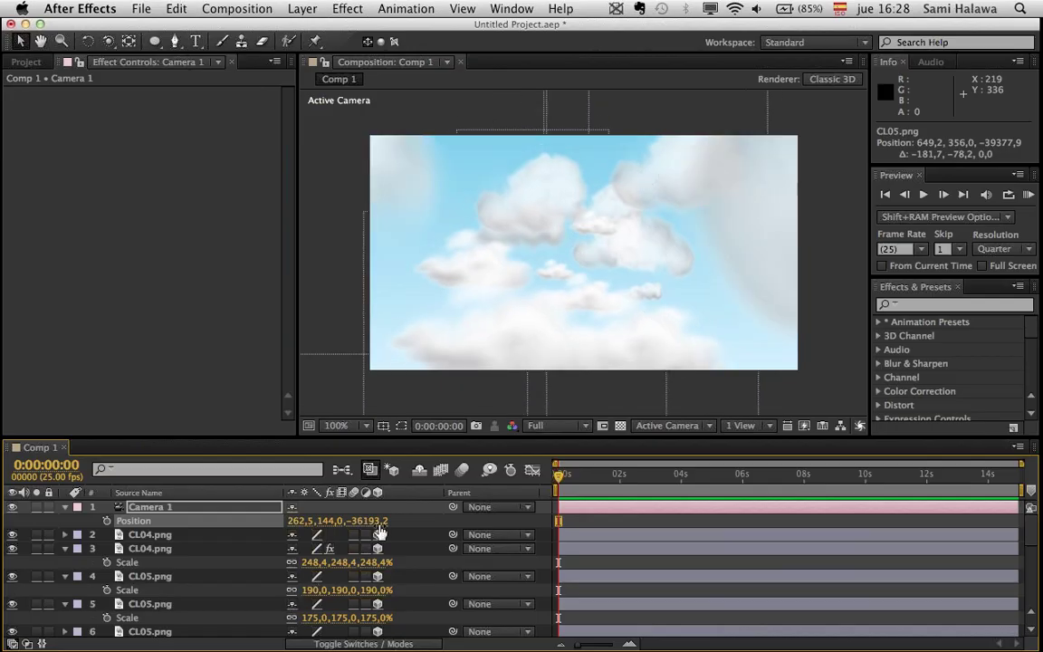
drag(369, 522, 3, 540)
drag(4, 485, 205, 623)
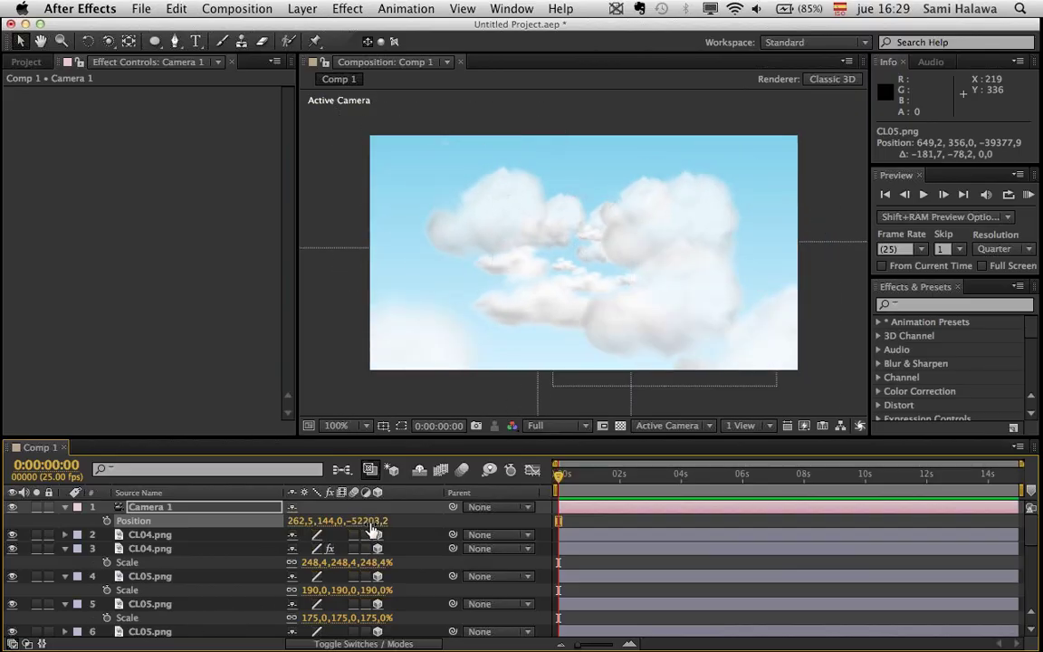
drag(335, 477, 5, 556)
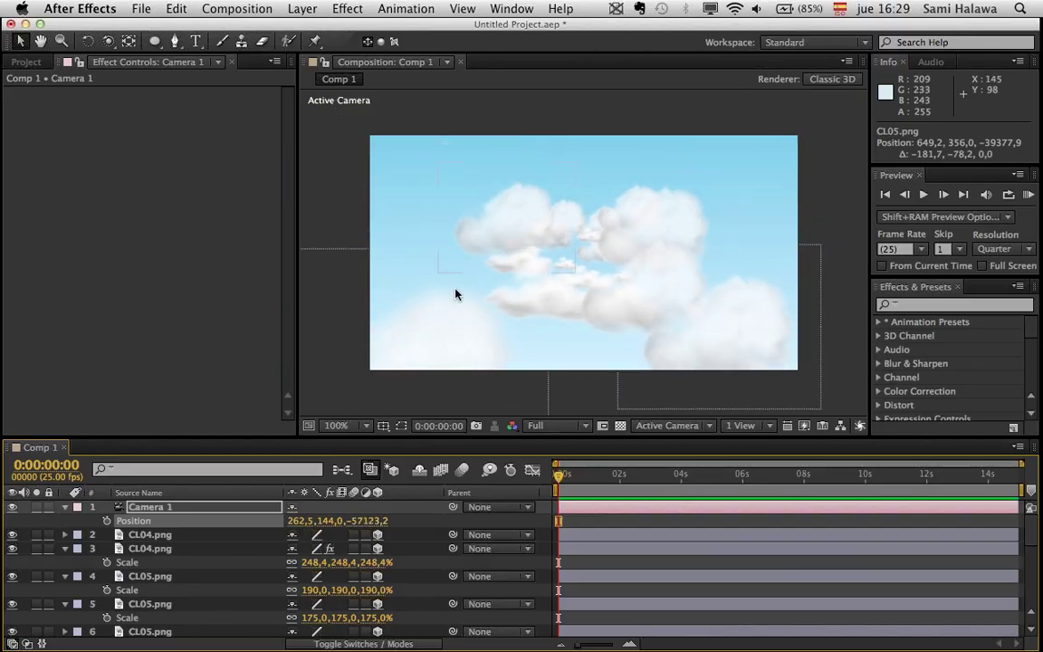
- Duplicate the blurred lower-left CL05 cloud and place the copy in the upper-left sky at about -15.1, -185.1, -39647
click(450, 319)
drag(462, 343, 49, 182)
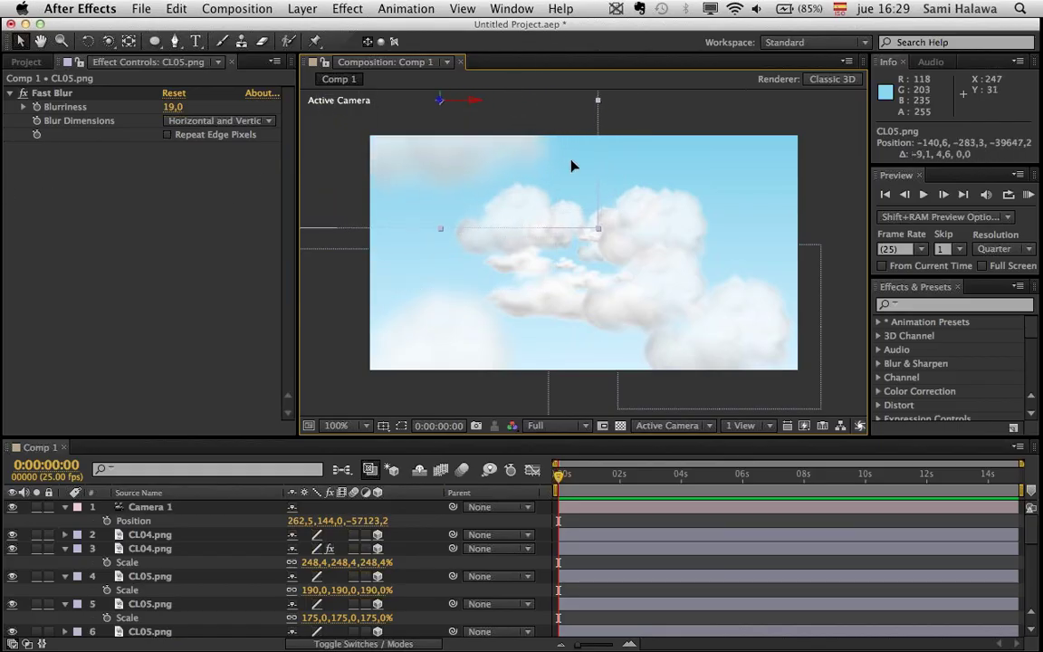
drag(571, 163, 616, 203)
- Duplicate the blurred upper-left CL05 cloud and place the copy in the upper-right sky at about 625.7, -138, -42557
click(729, 353)
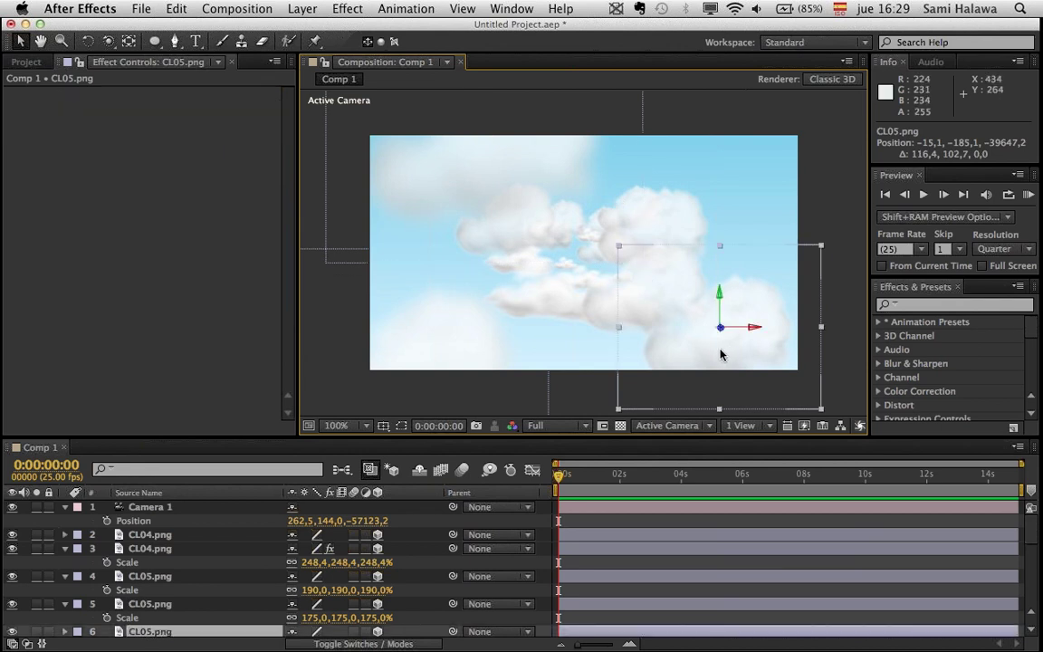
click(627, 204)
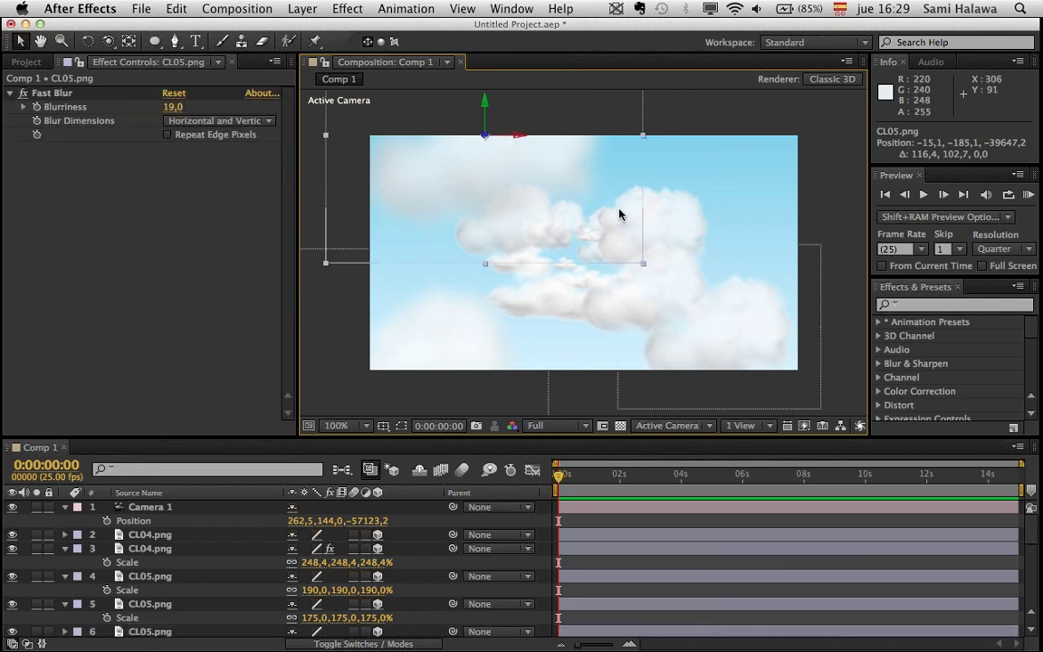
drag(563, 197, 683, 114)
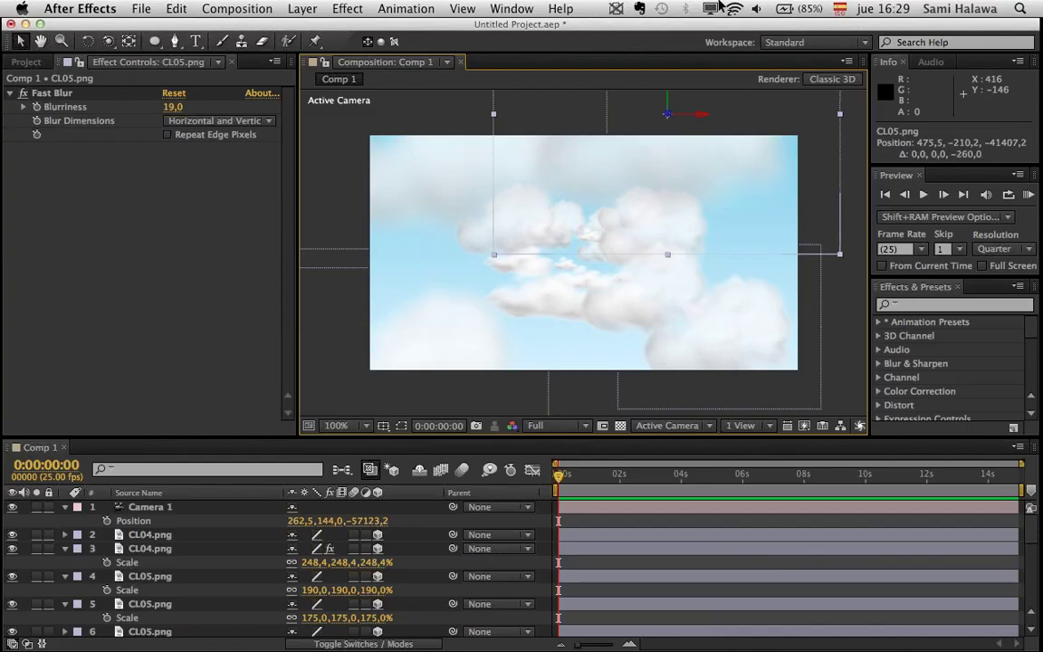
drag(751, 139, 726, 142)
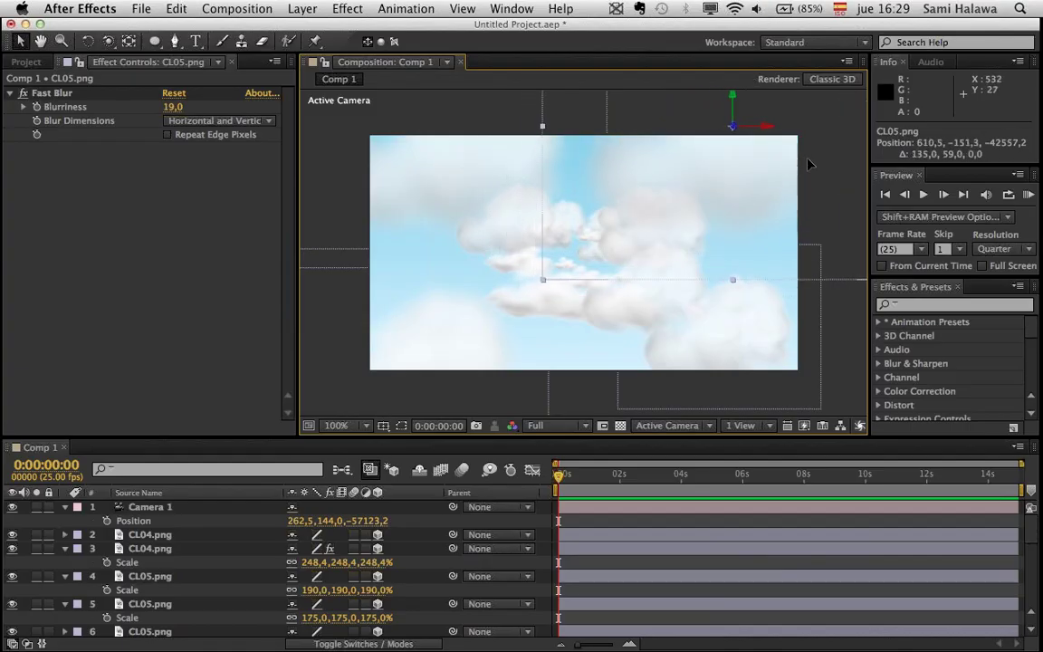
- Bring the camera forward to a Z position of about -4943 and set its first Position keyframe at 0:00:00:00
drag(366, 517, 815, 485)
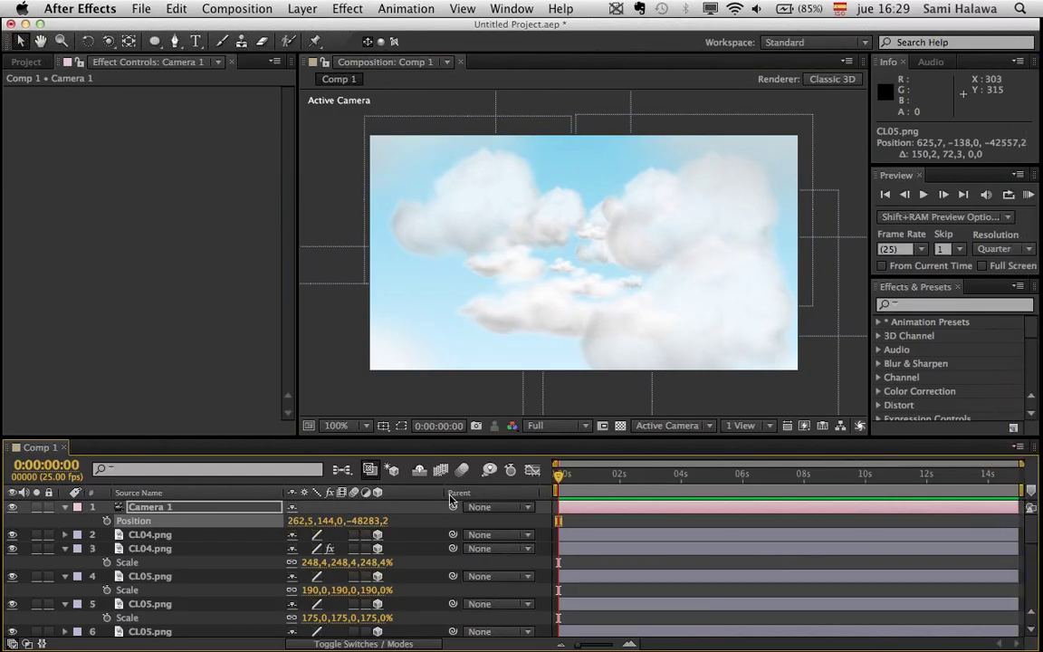
drag(358, 521, 507, 516)
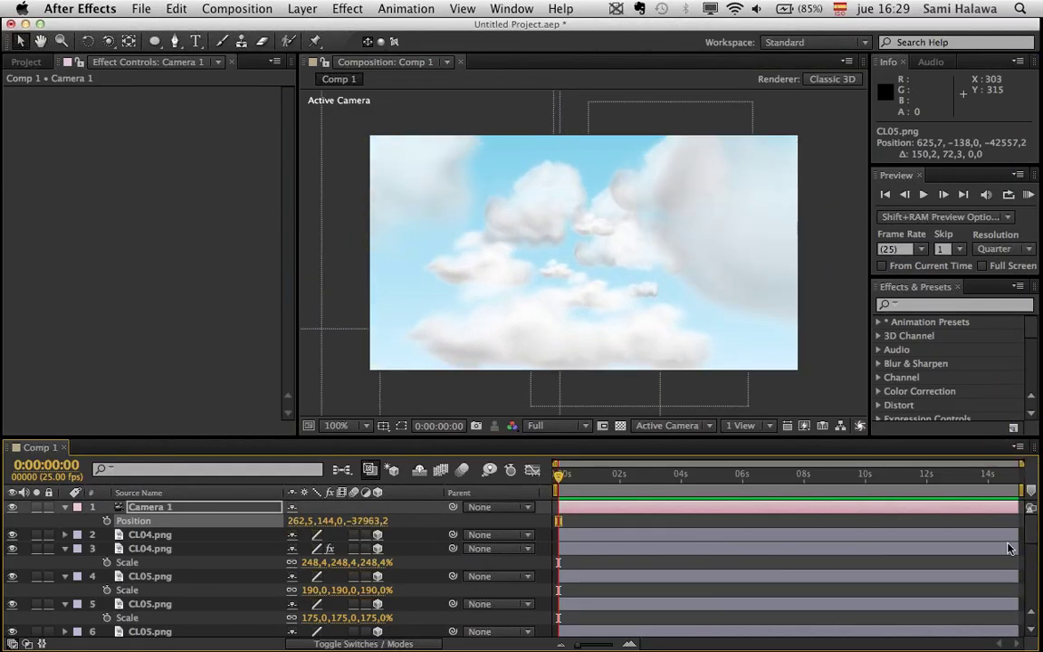
drag(357, 520, 465, 518)
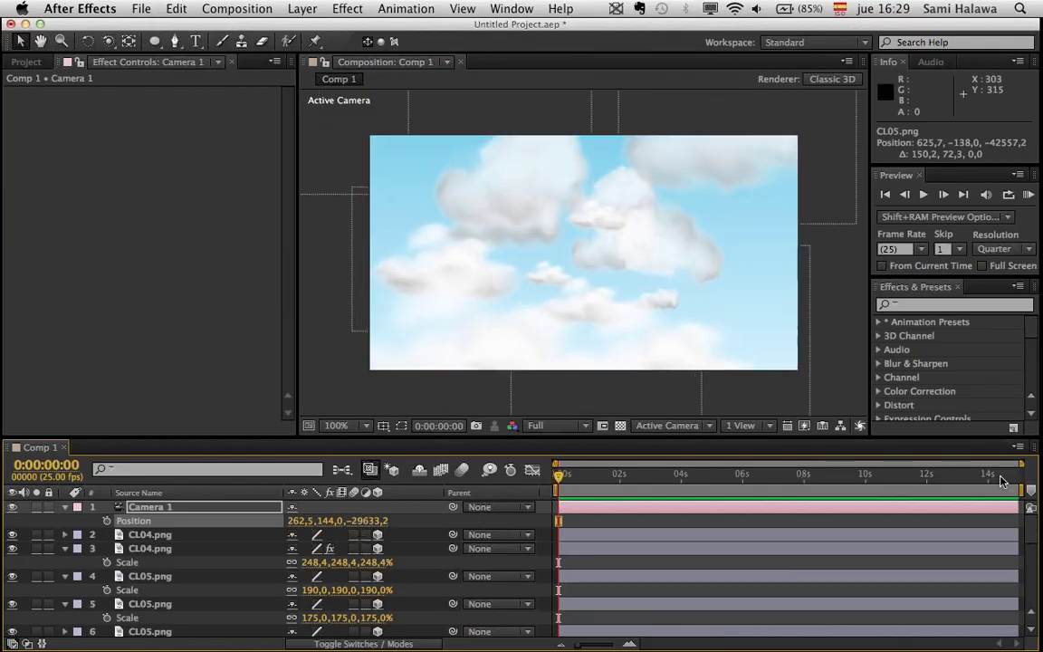
drag(357, 521, 475, 518)
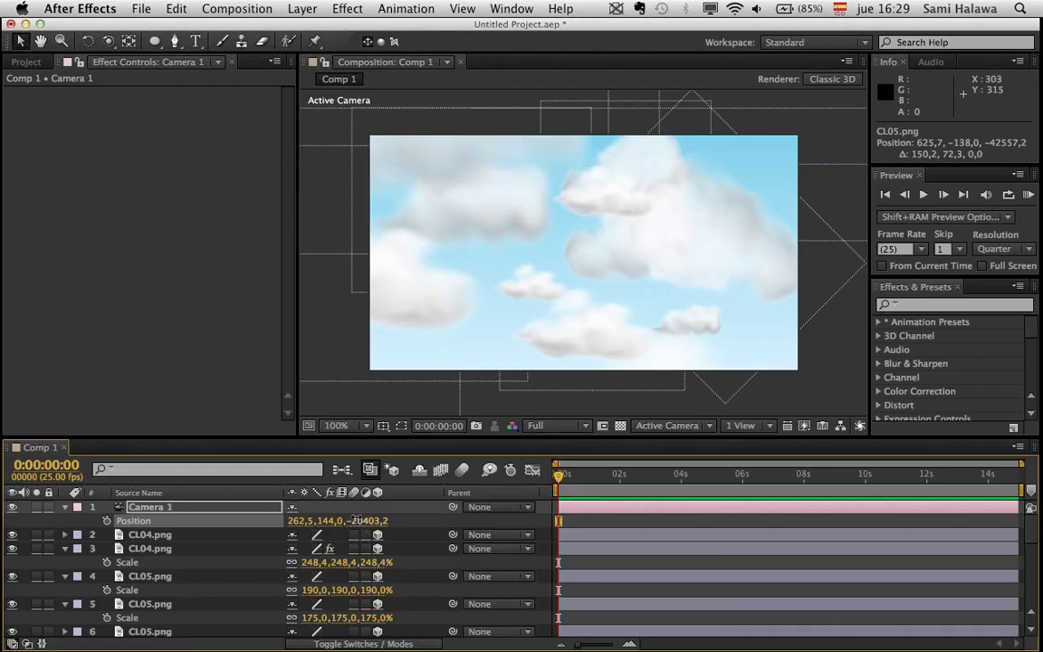
drag(359, 521, 471, 520)
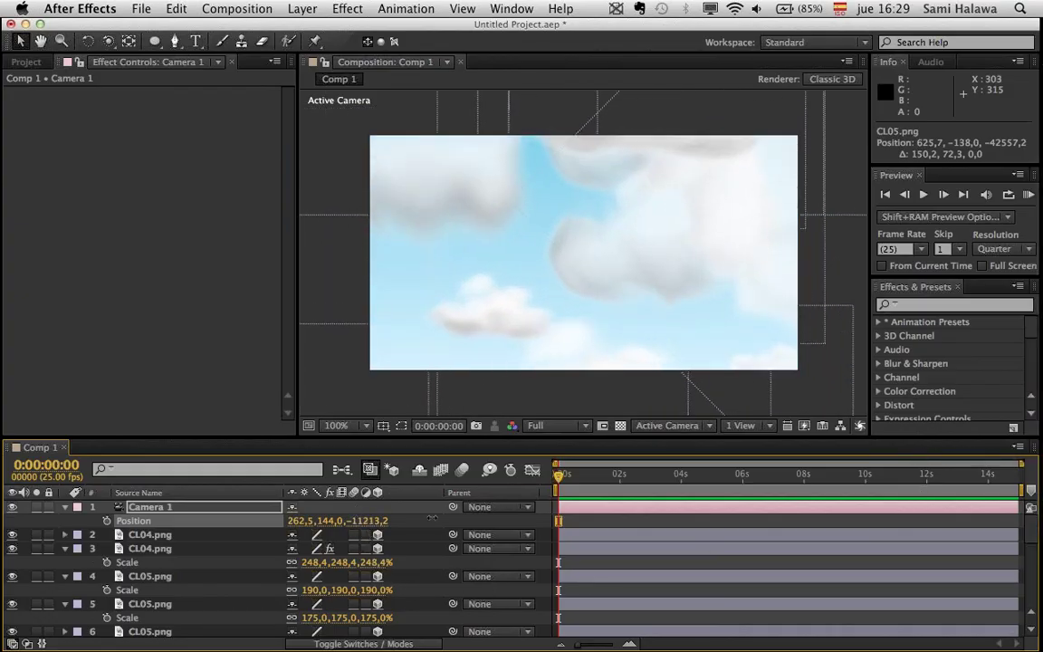
drag(362, 520, 778, 414)
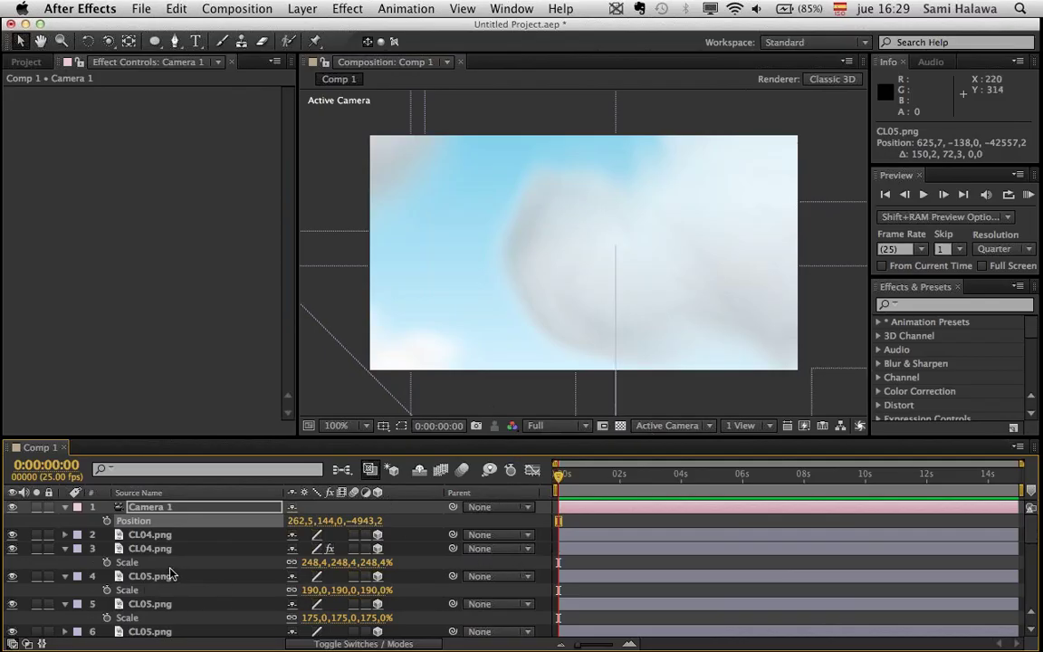
click(103, 517)
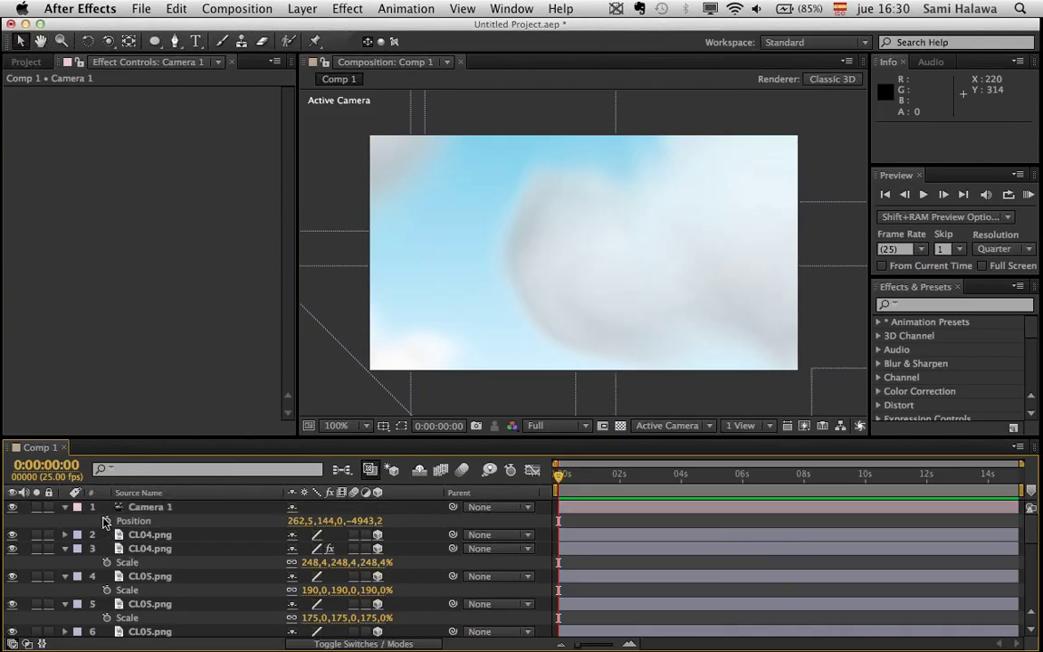
click(106, 521)
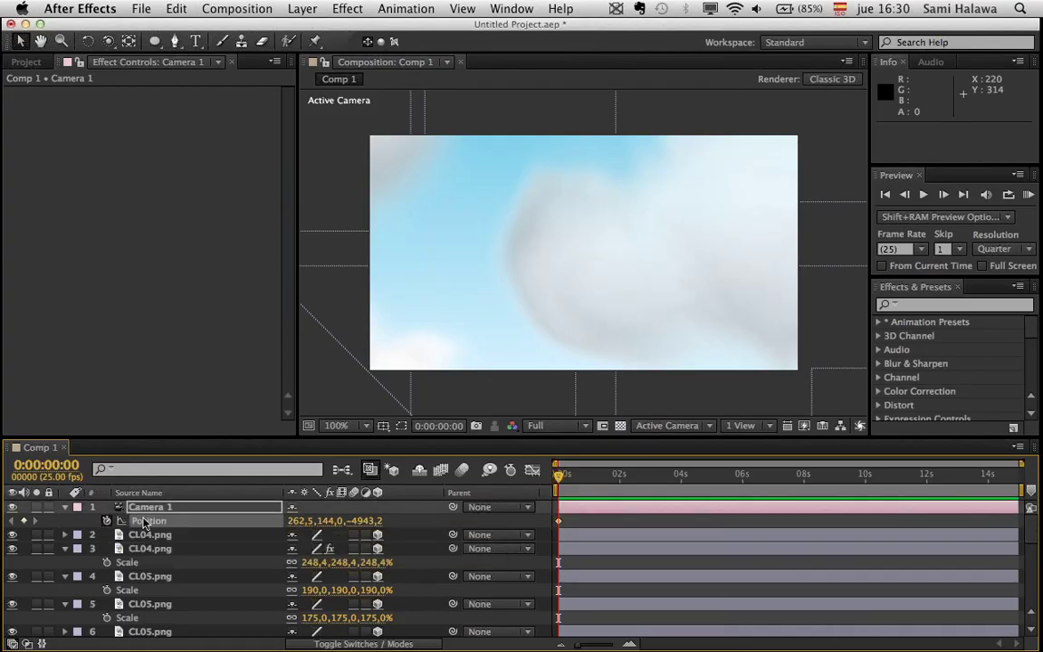
- Set the current time to 0:00:10:01 and keyframe the camera pulled back to a Z position of about -57153
click(744, 477)
drag(747, 480, 867, 497)
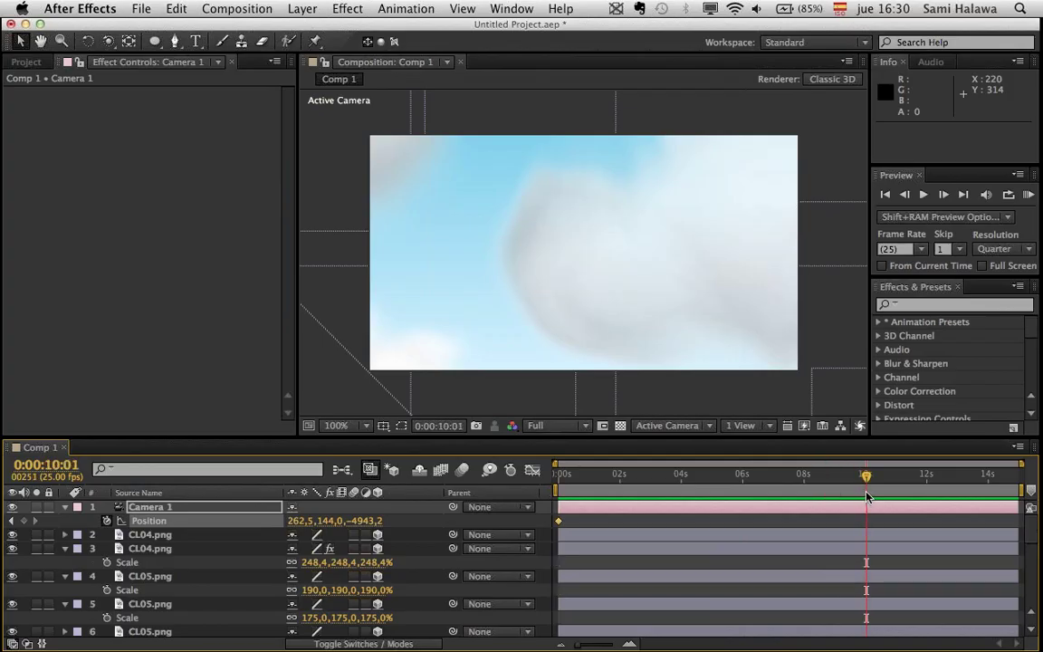
drag(383, 528, 242, 507)
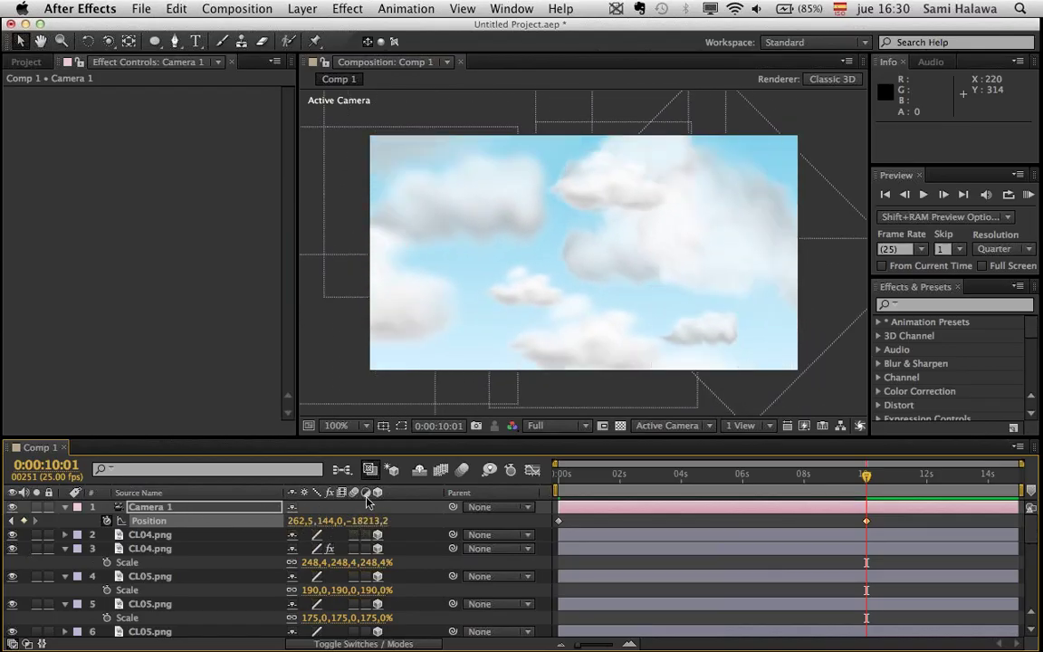
drag(366, 521, 6, 541)
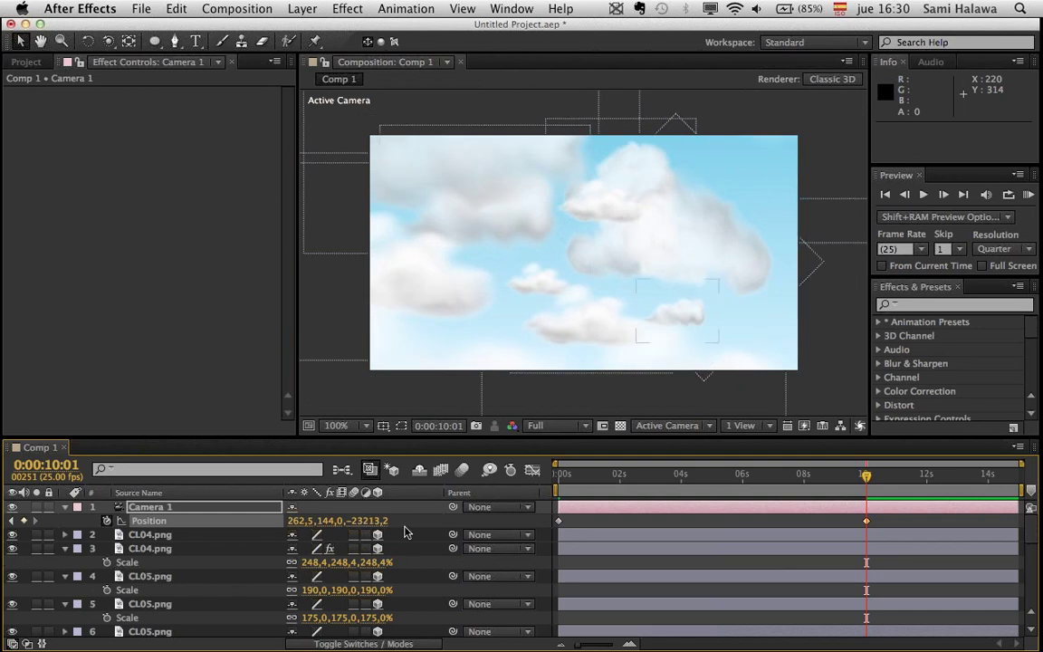
drag(370, 521, 16, 508)
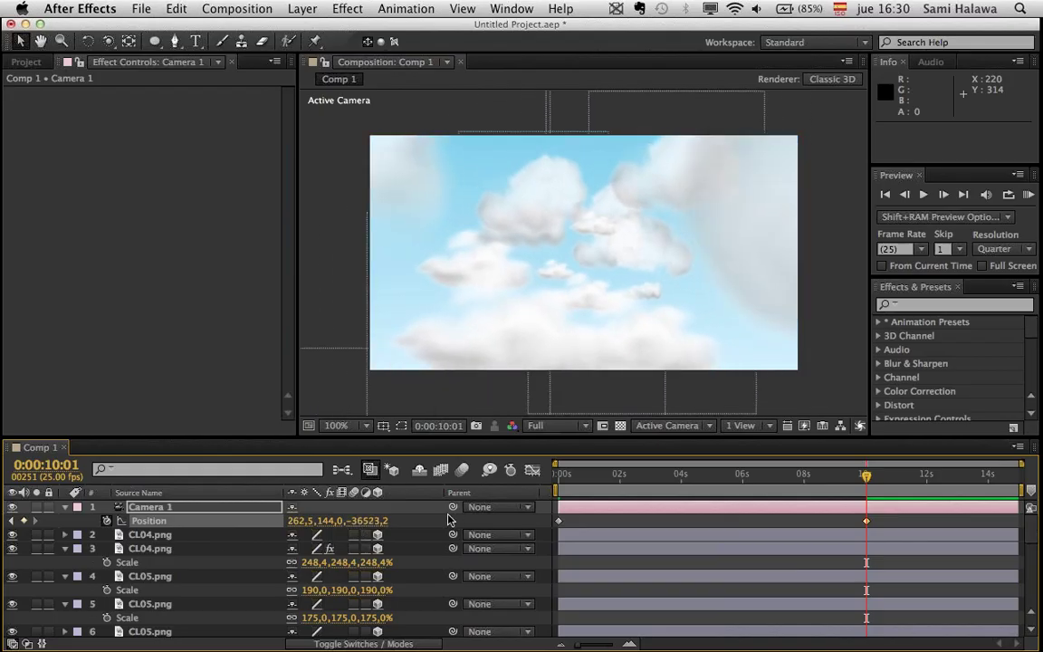
drag(371, 522, 5, 516)
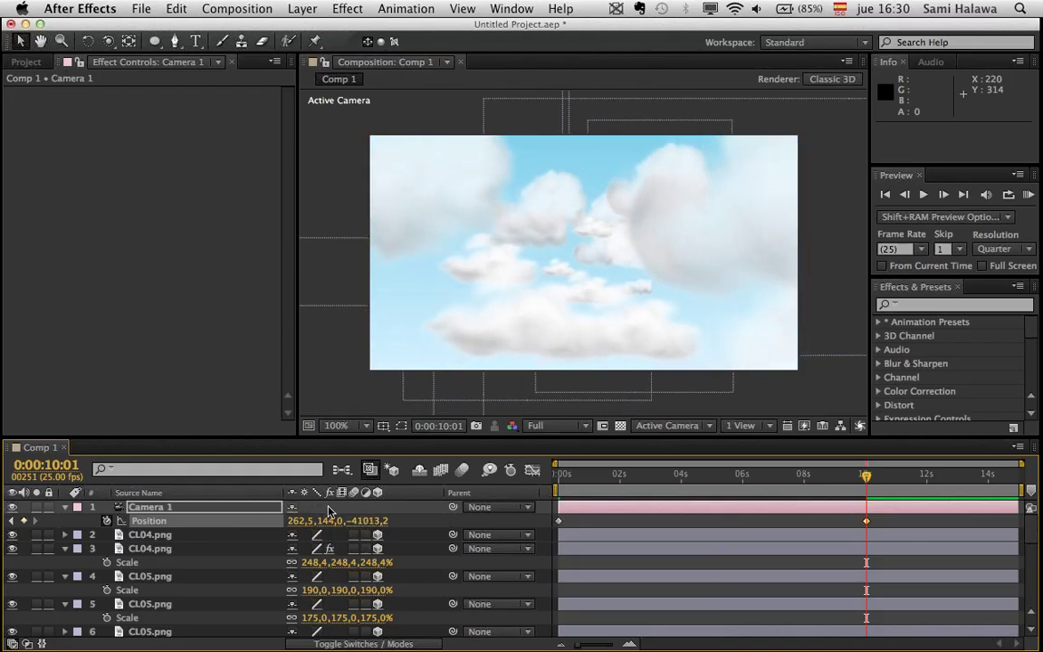
drag(358, 521, 23, 566)
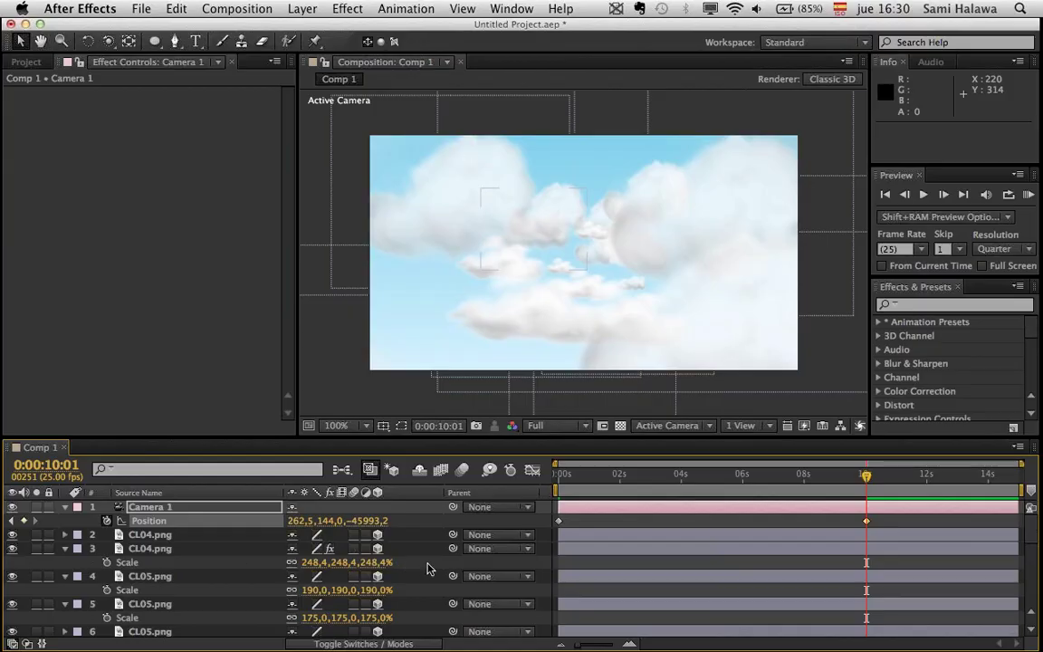
drag(366, 521, 5, 480)
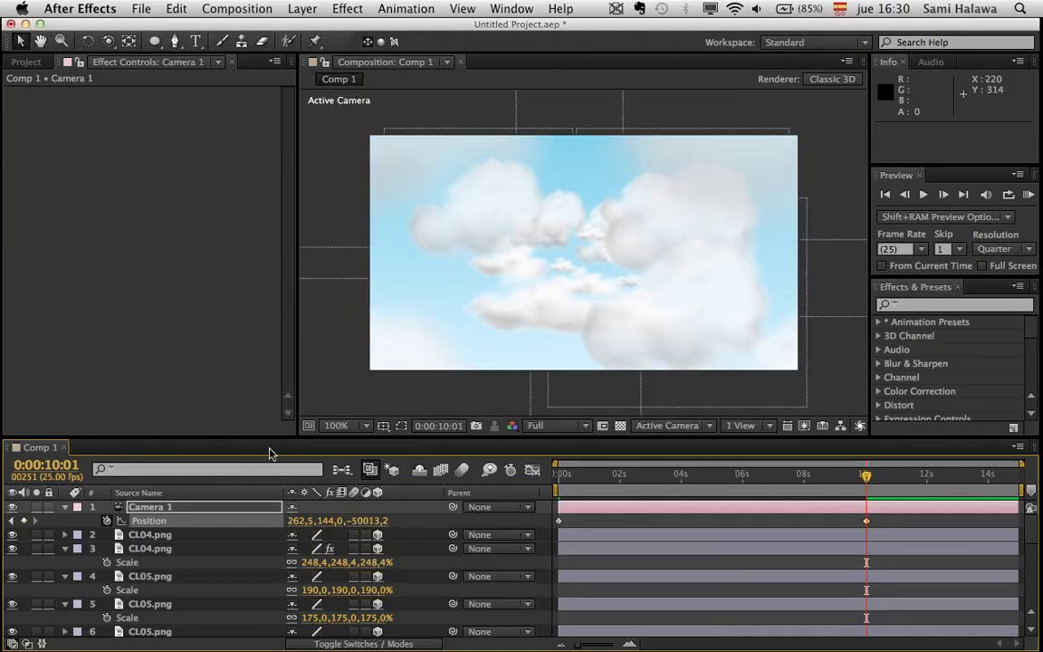
drag(362, 521, 5, 556)
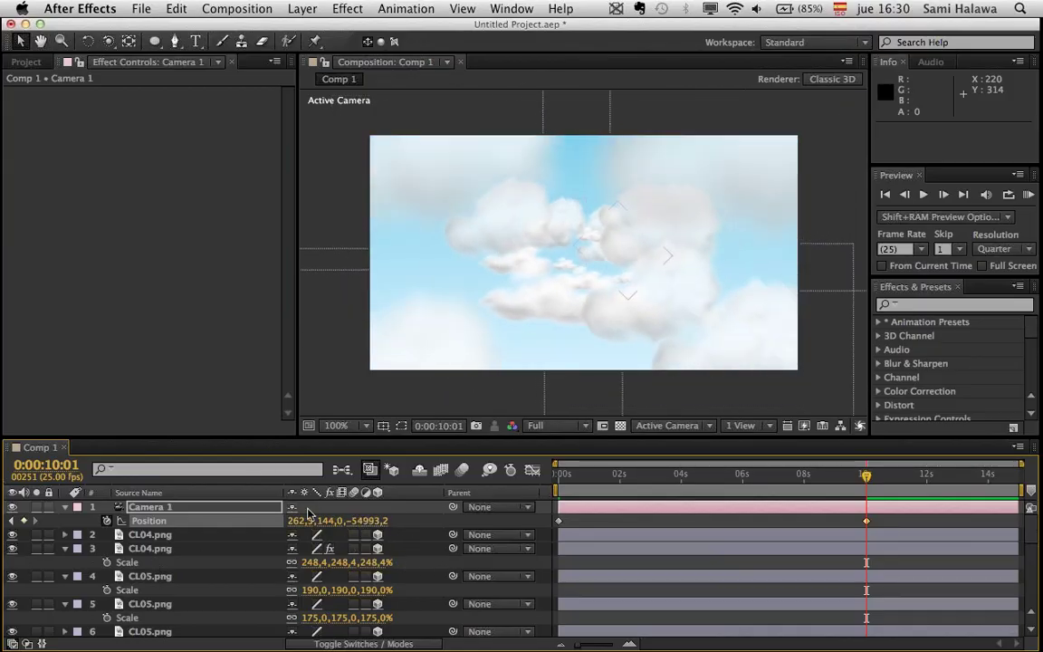
drag(362, 522, 254, 583)
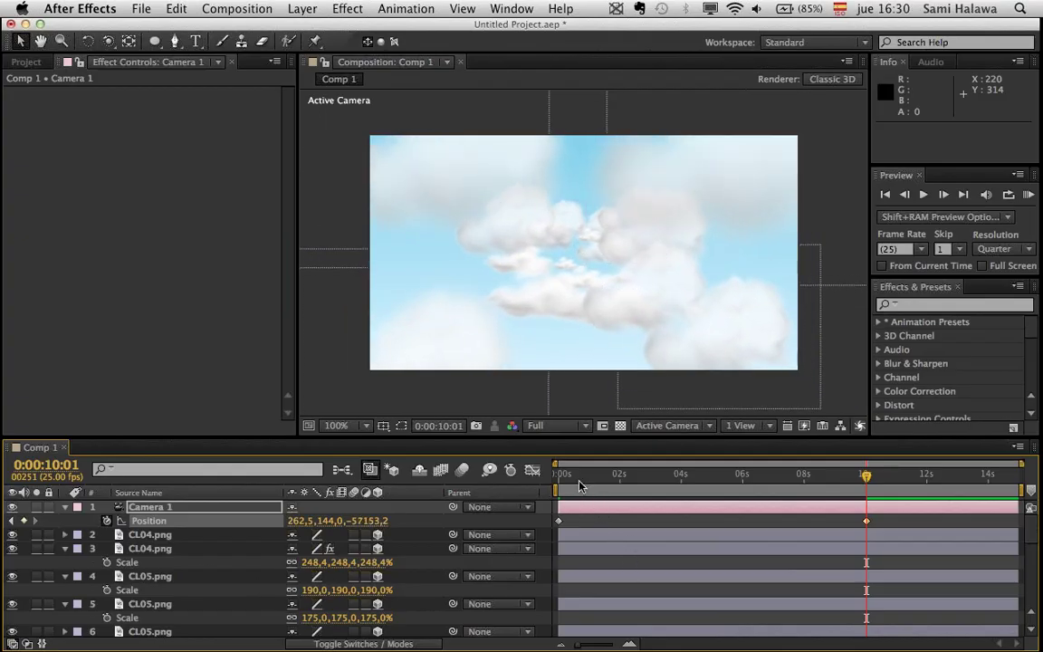
- Preview the camera's pull-back through the clouds several times to check the motion between the two Position keyframes
key(KP_0)
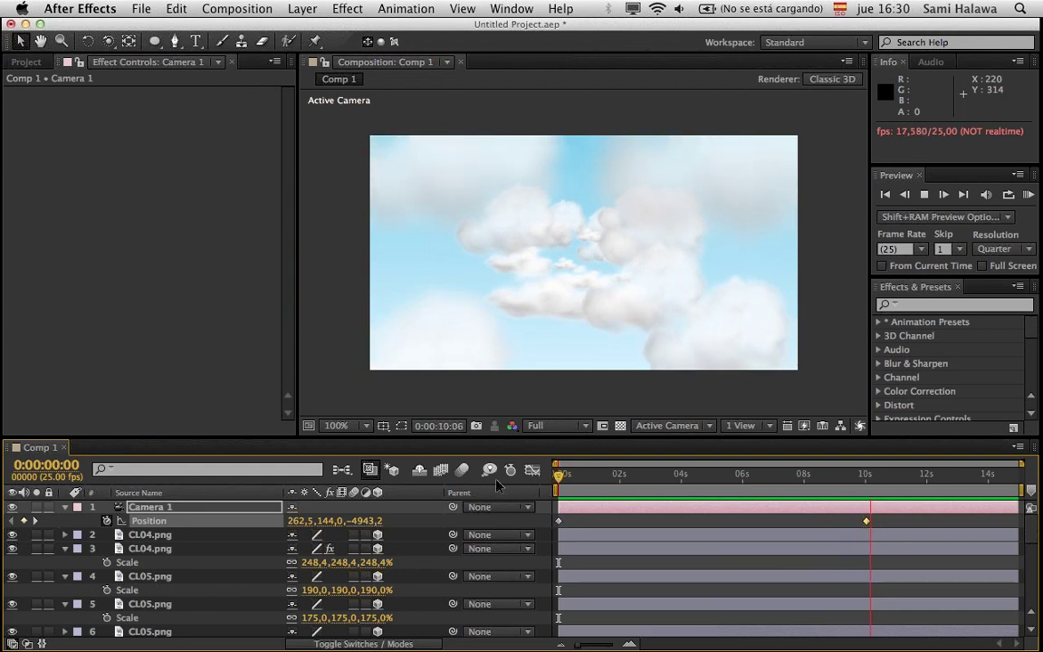
key(space)
key(space)
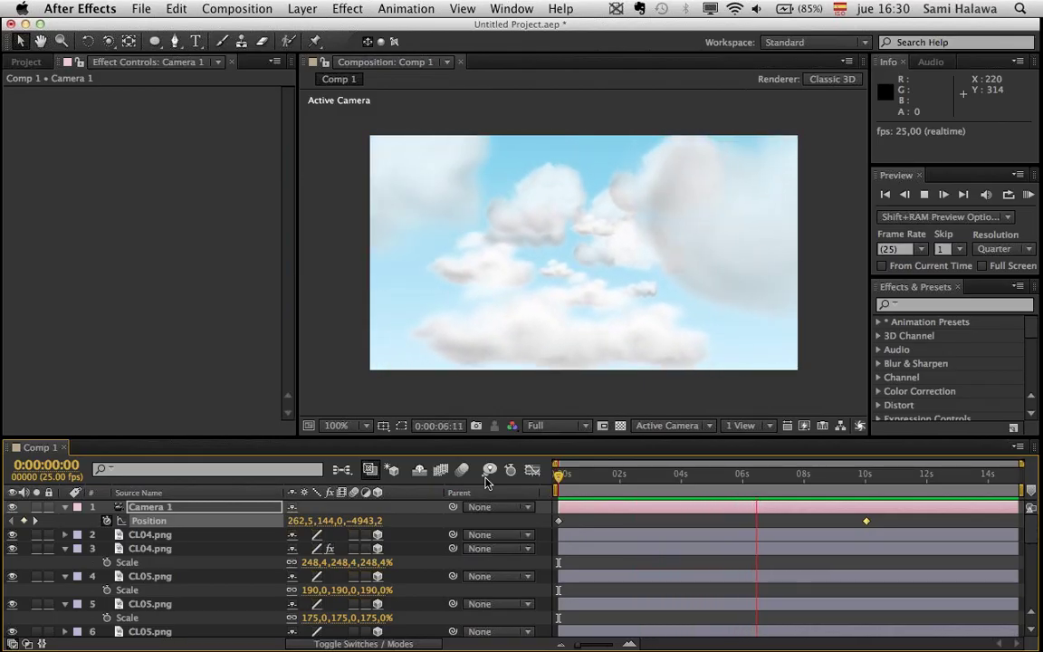
key(space)
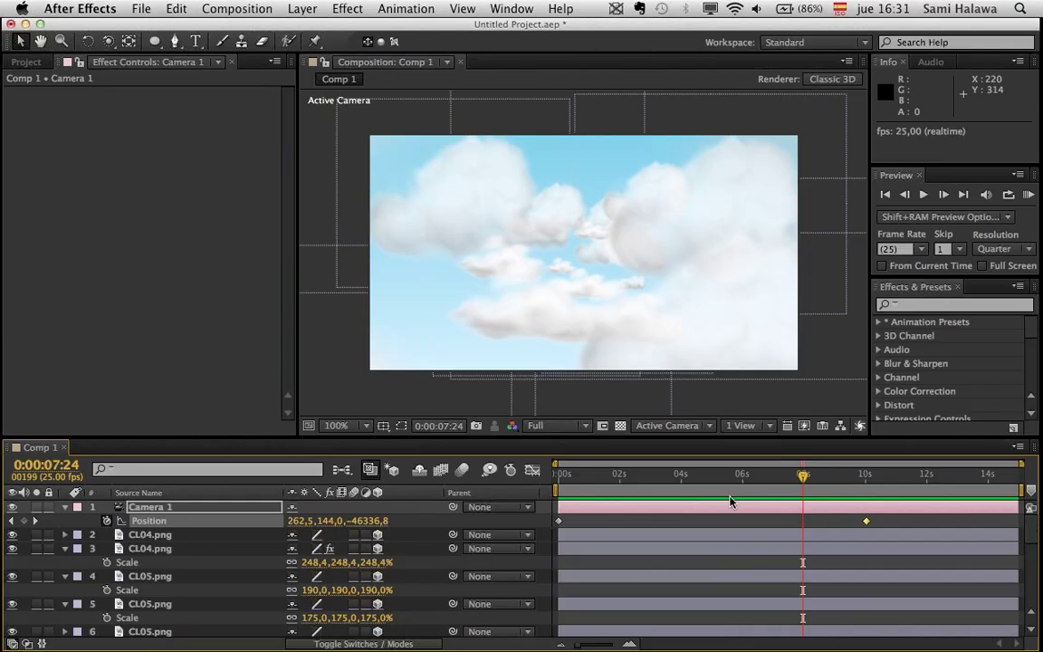
key(space)
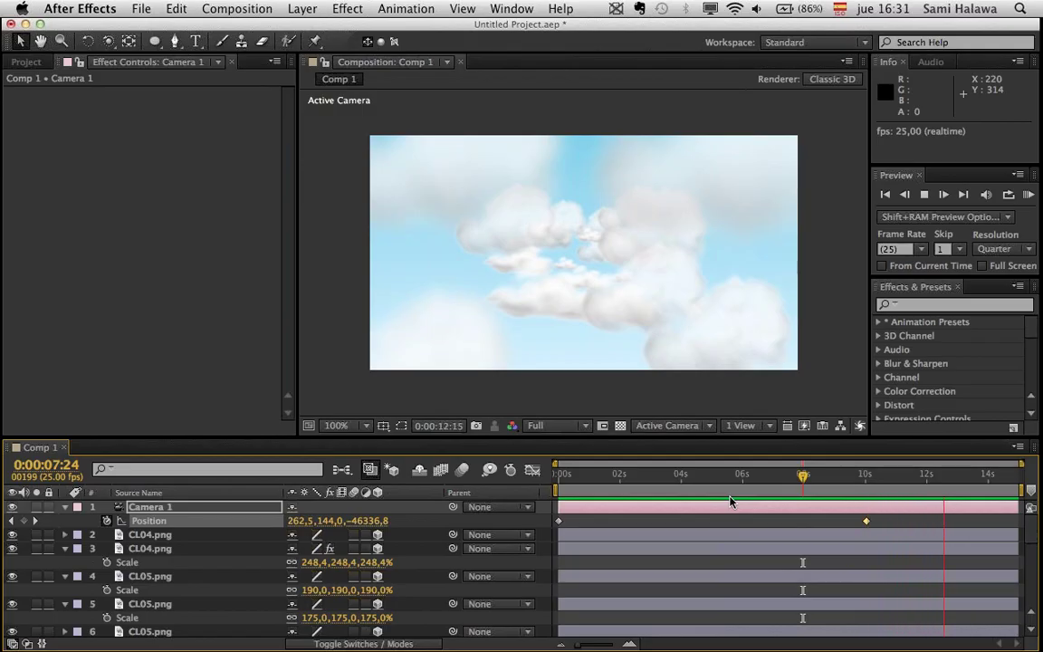
key(space)
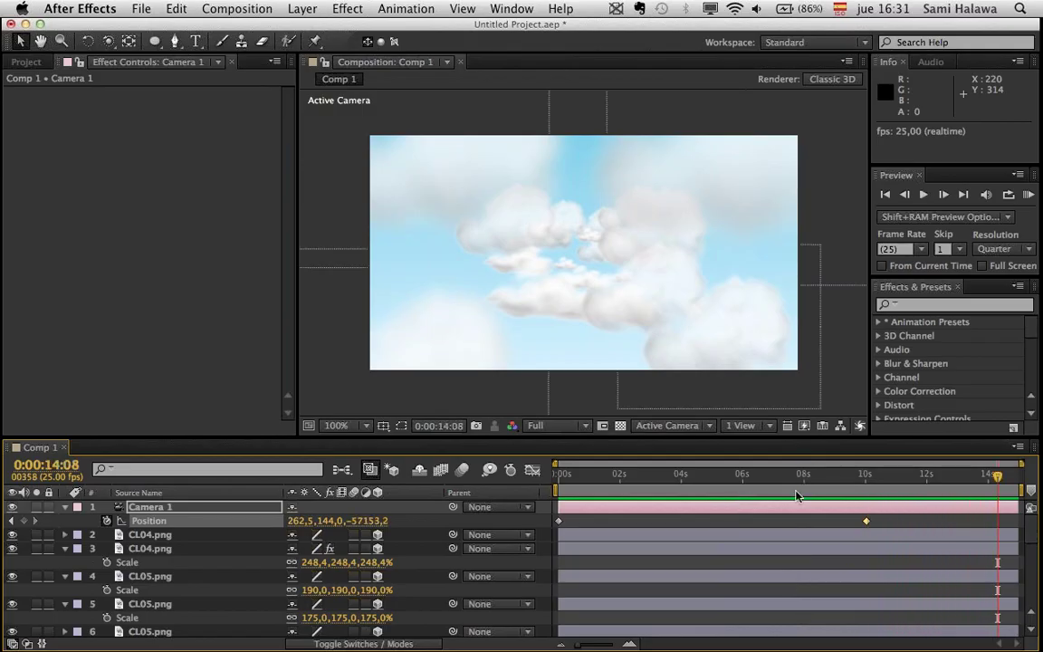
click(923, 193)
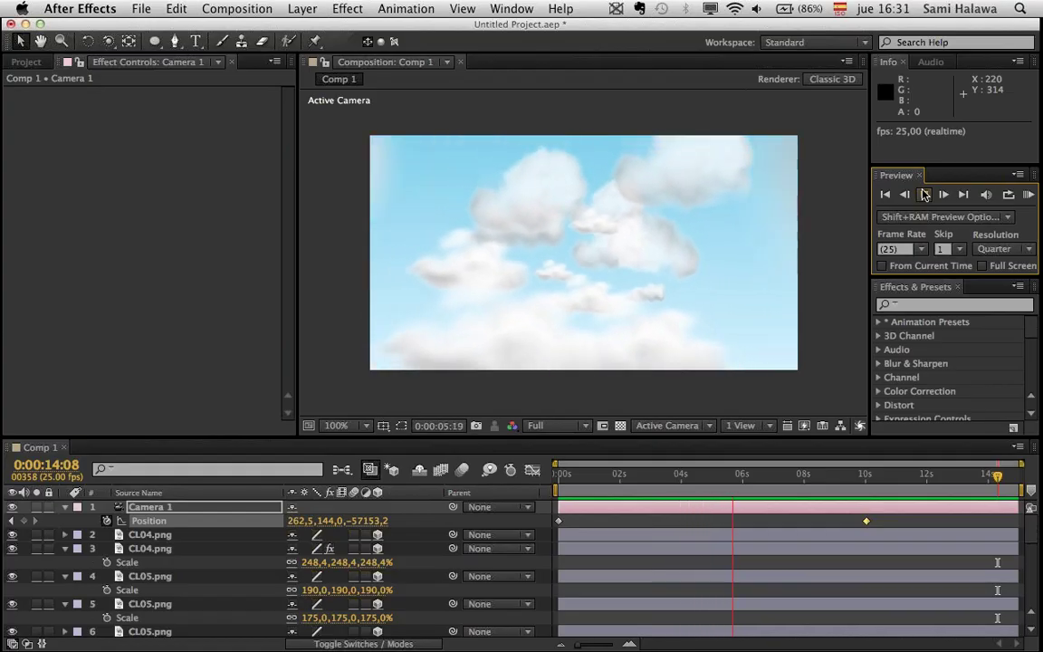
click(925, 194)
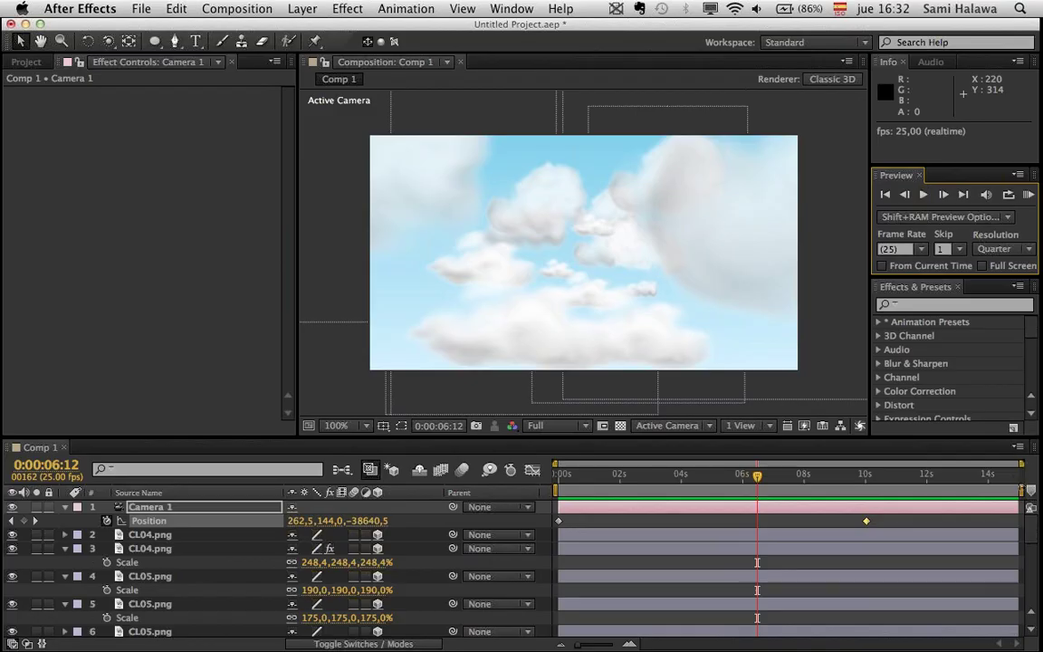
- Shorten the work area to run from 0:00:01:13 to 0:00:04:17 and return to the start of the composition
drag(1022, 490, 599, 490)
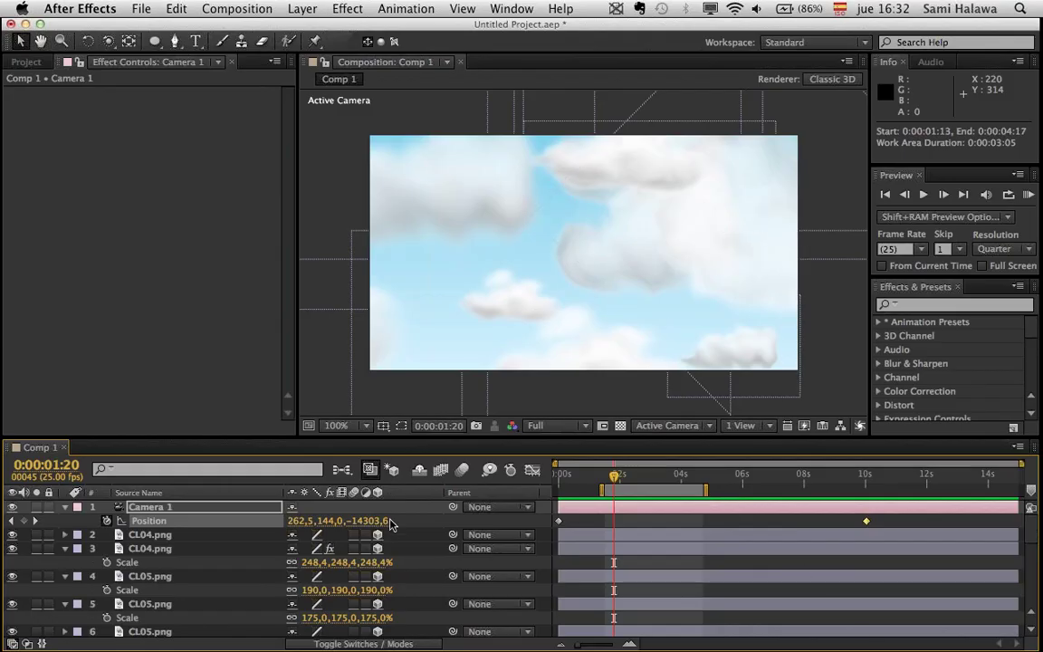
key(Home)
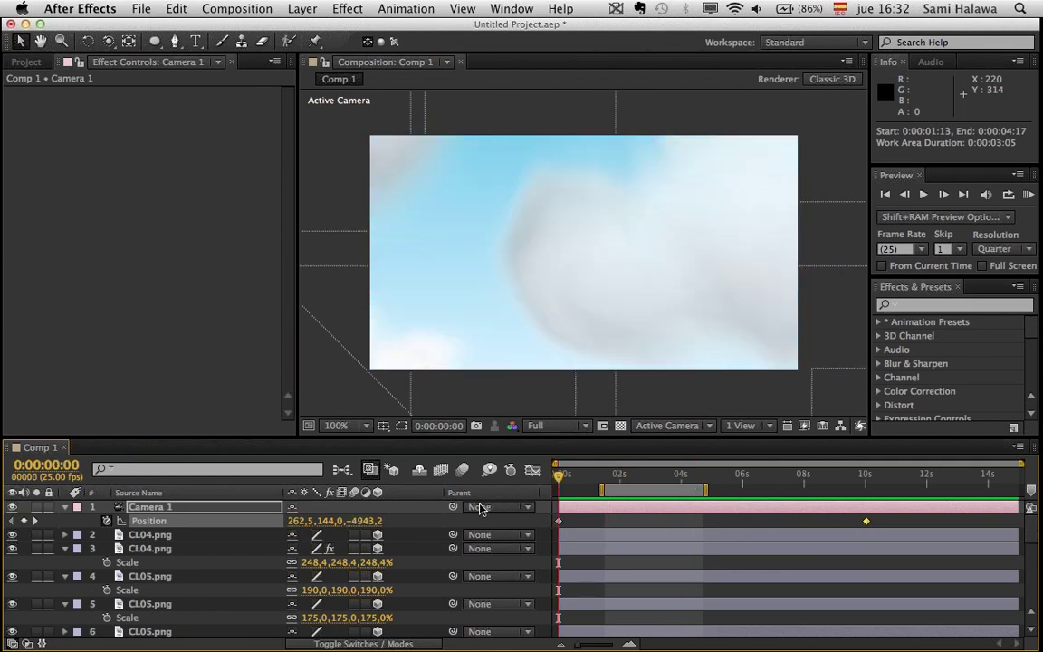
- Play the camera's pull-back from the start of the composition and run a RAM preview of the work area
key(space)
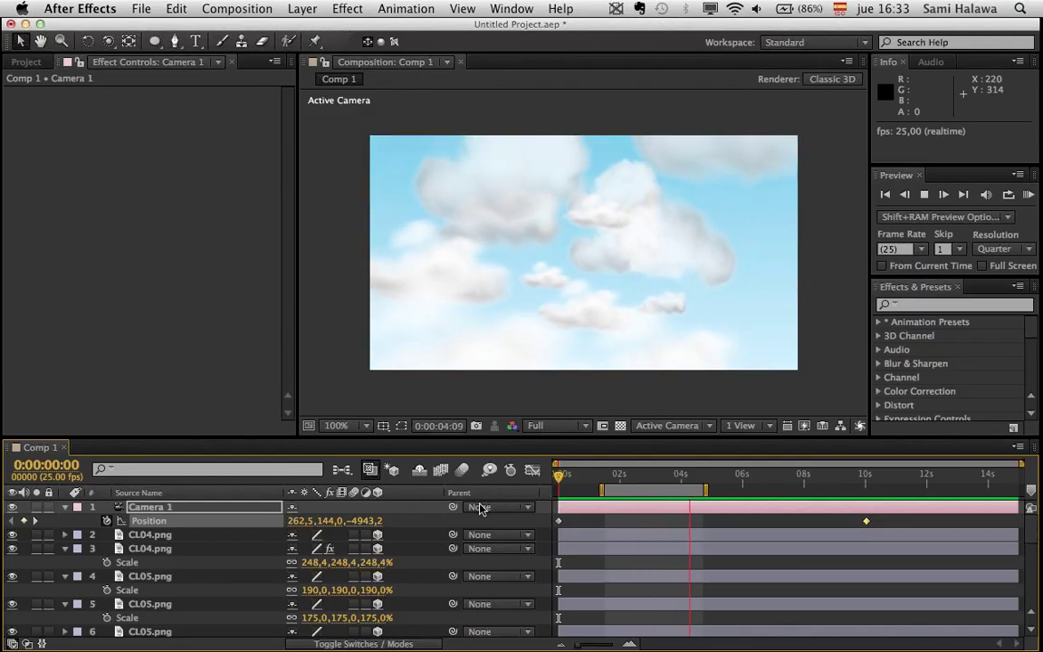
key(space)
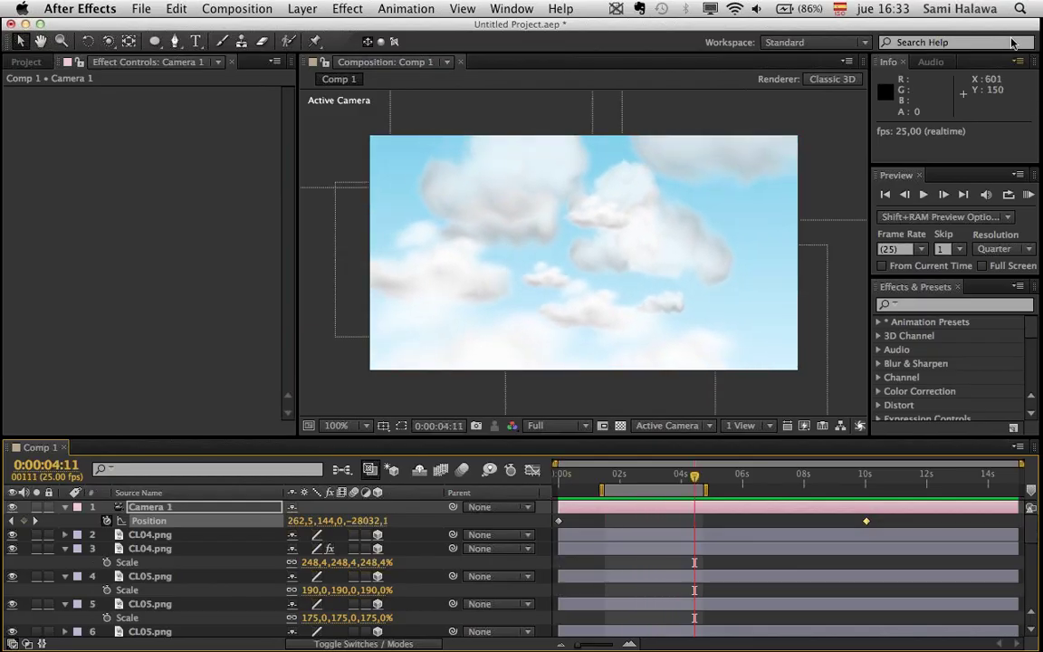
click(892, 179)
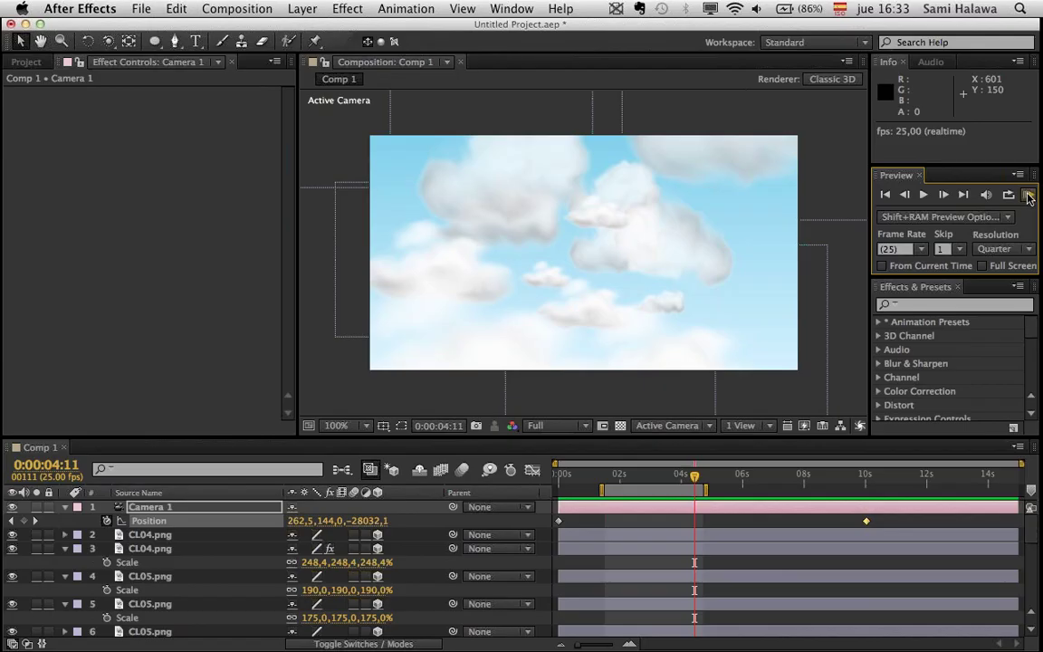
click(1028, 197)
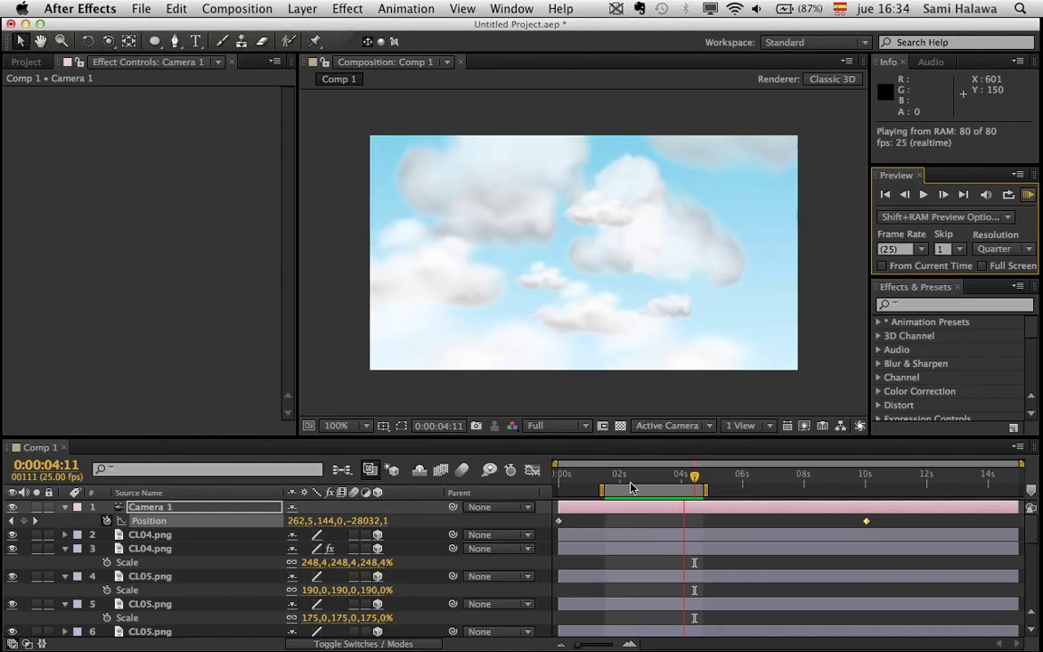
- Scrub the composition forward to 0:00:05:23 and back to 0:00:00:07 to check how the clouds pass the camera
click(637, 482)
click(642, 477)
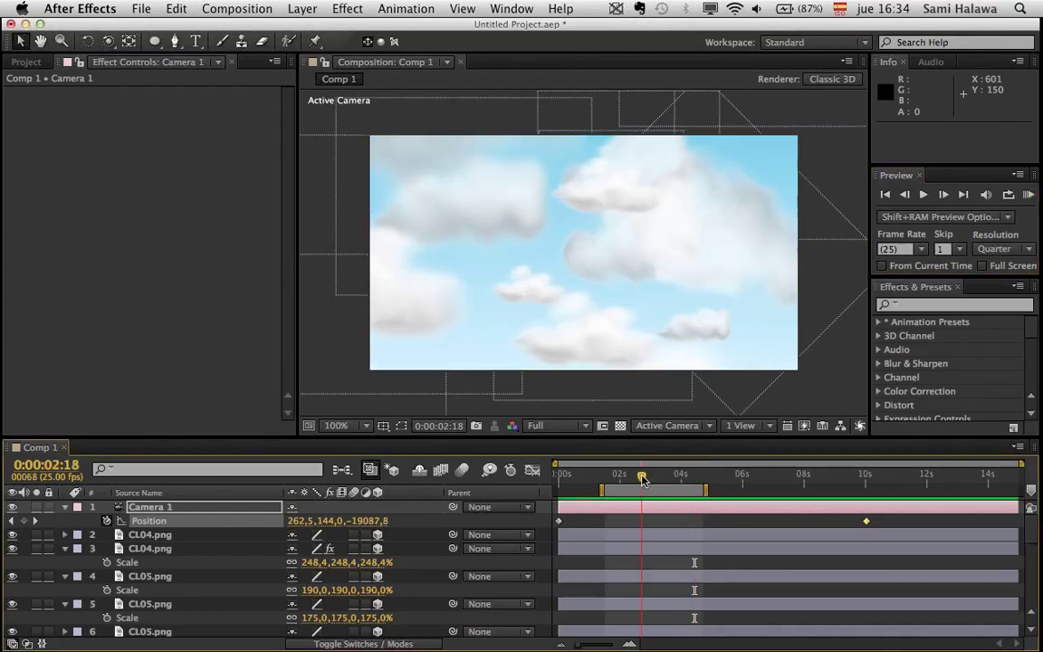
drag(642, 477, 739, 537)
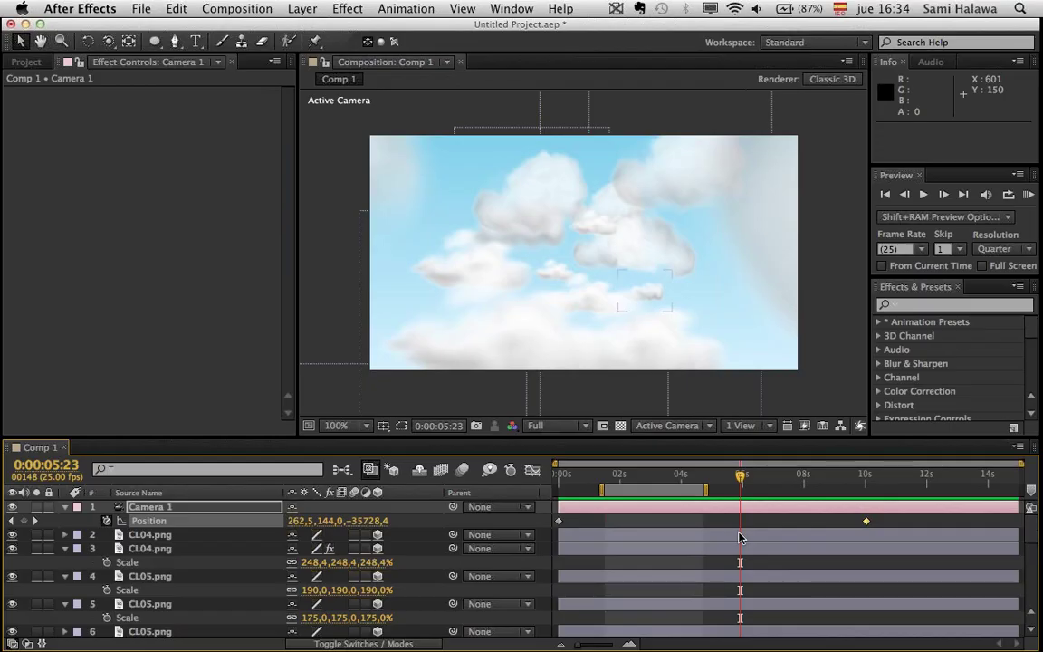
drag(741, 476, 563, 538)
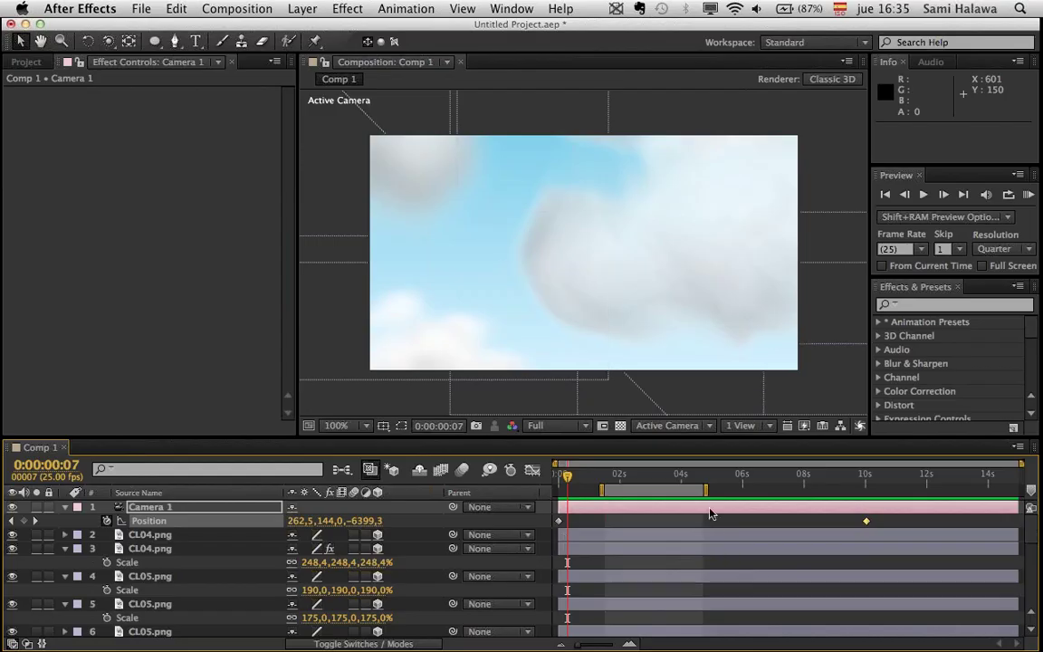
- Extend the end of the work area to 0:00:09:08 and RAM preview the camera move over the longer range
drag(705, 490, 847, 489)
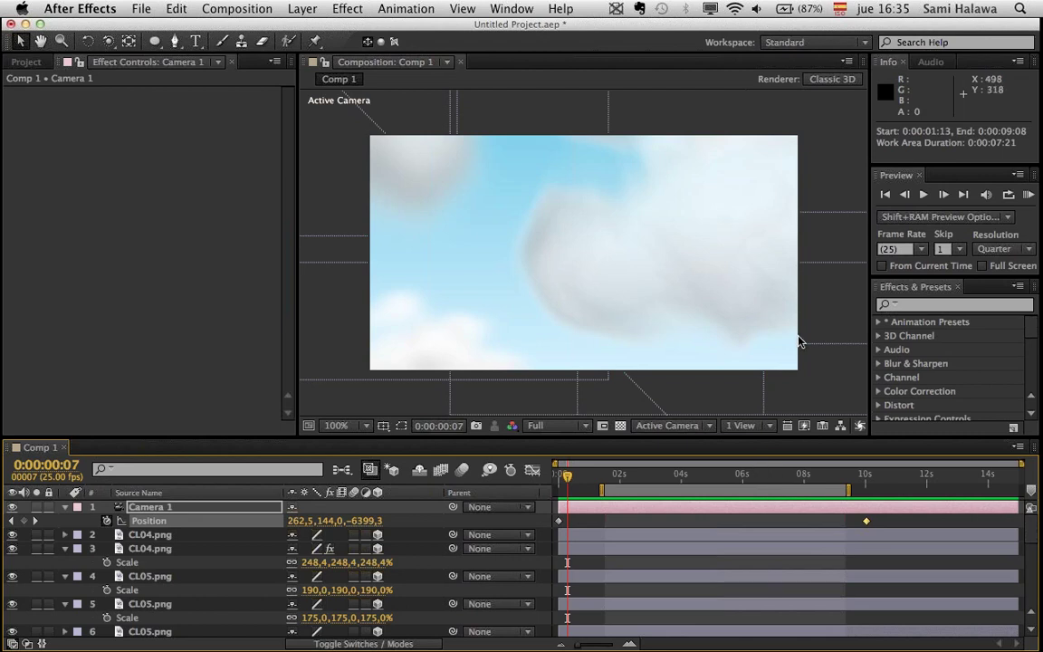
click(1029, 193)
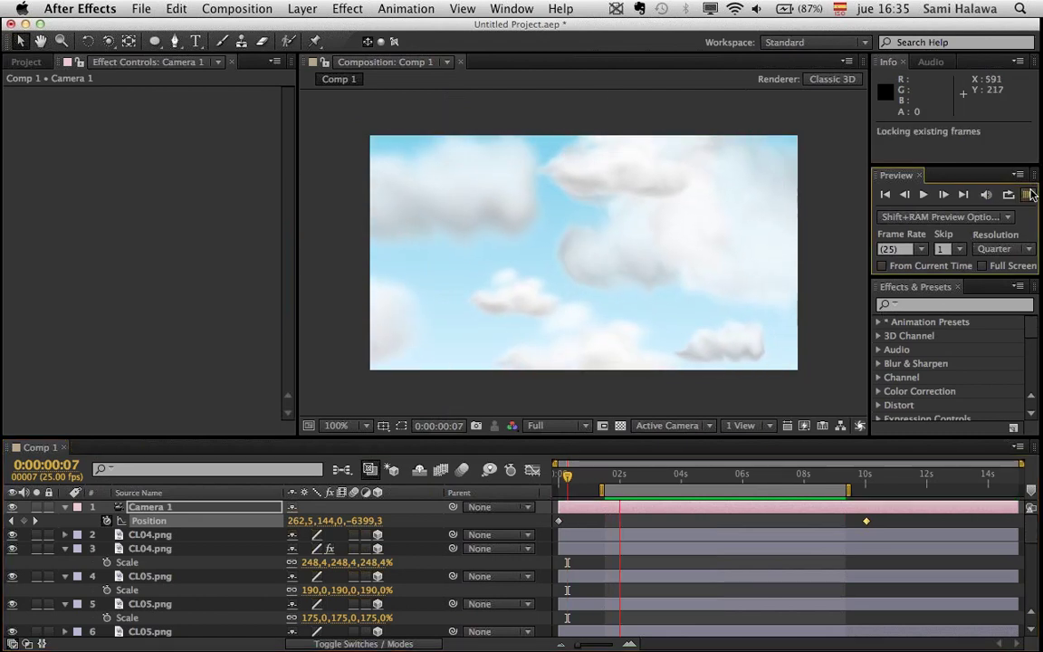
click(1030, 194)
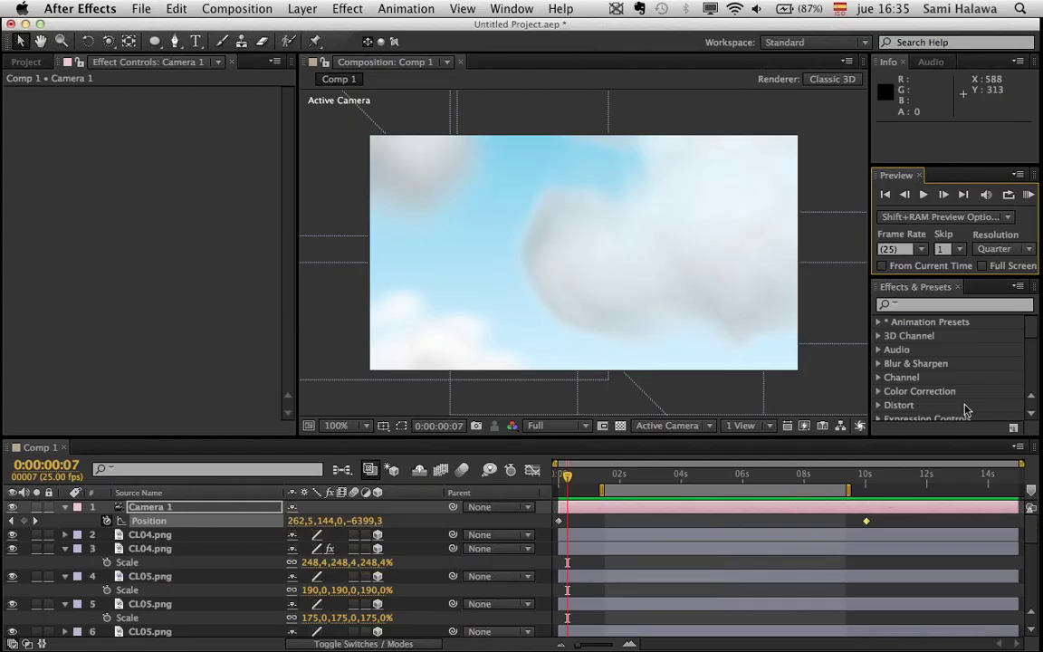
click(1028, 193)
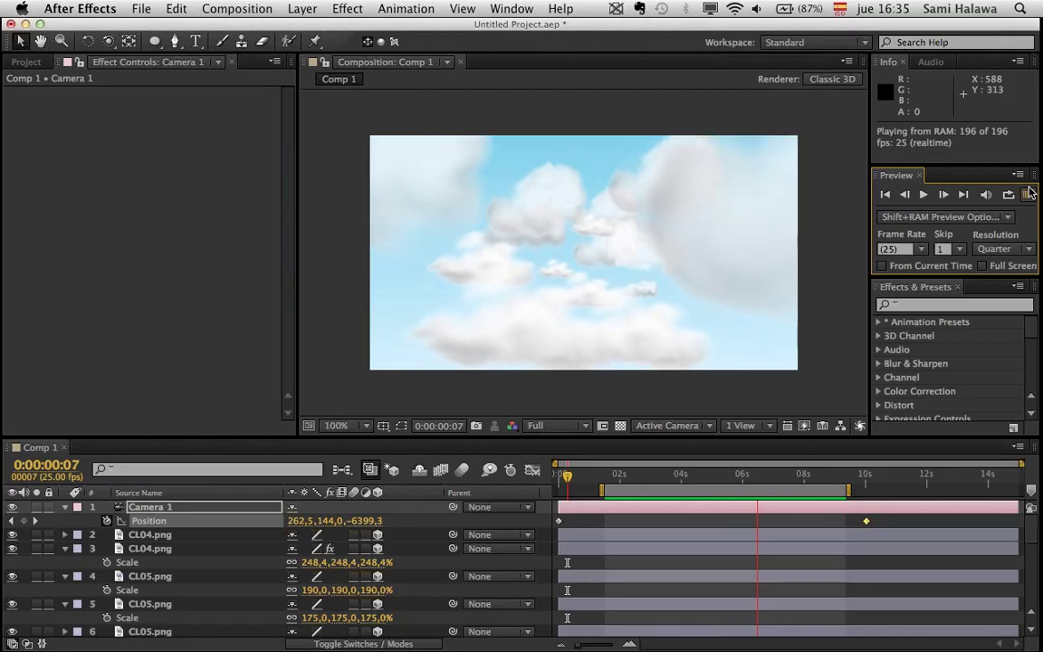
click(1028, 193)
click(1028, 194)
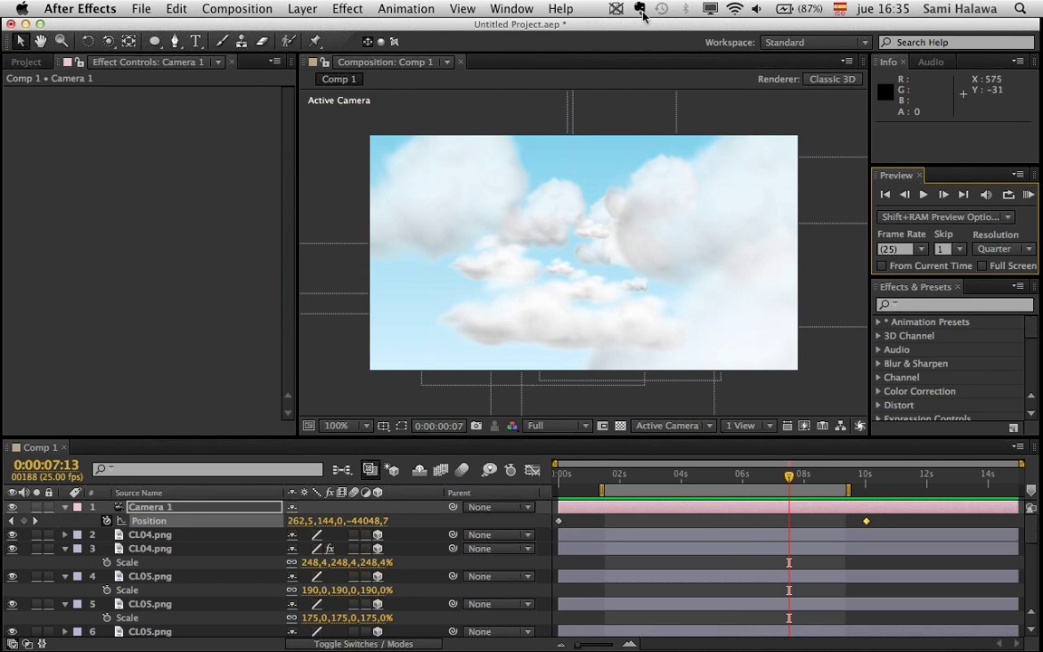
- Open the preferences and examine the Media & Disk Cache, Video Preview, Previews, Import, Output and Grids & Guides settings
click(95, 7)
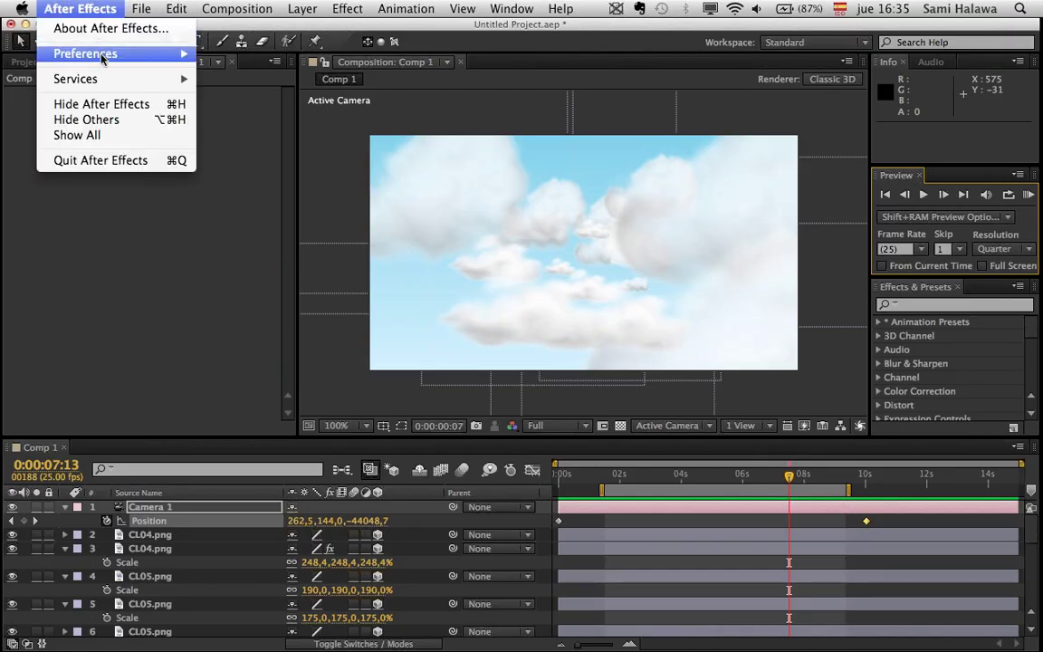
mouse_move(102, 58)
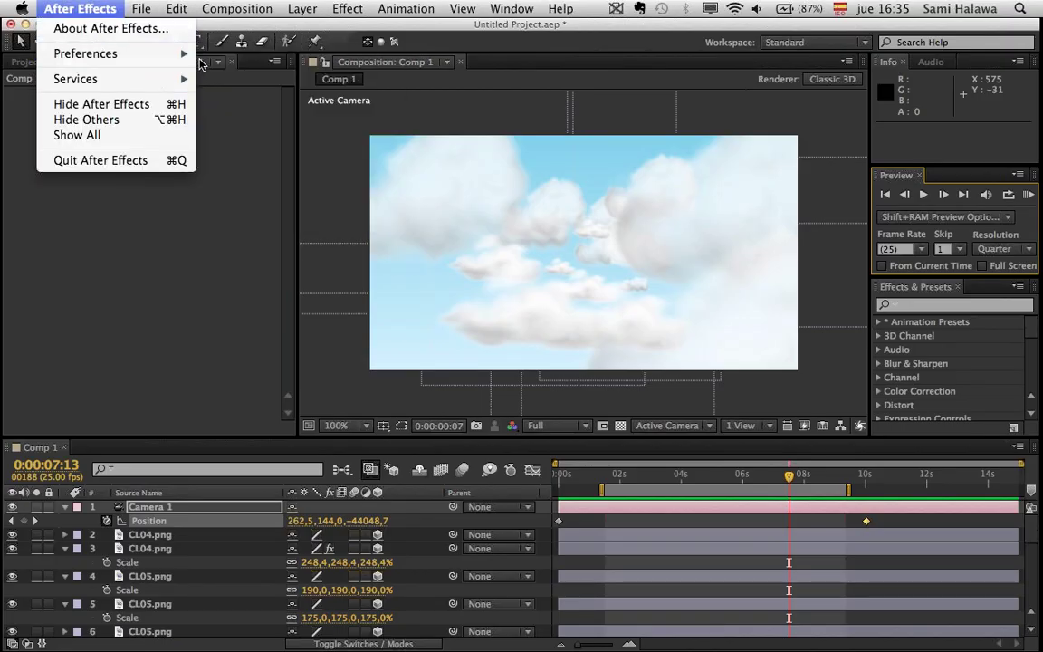
click(223, 56)
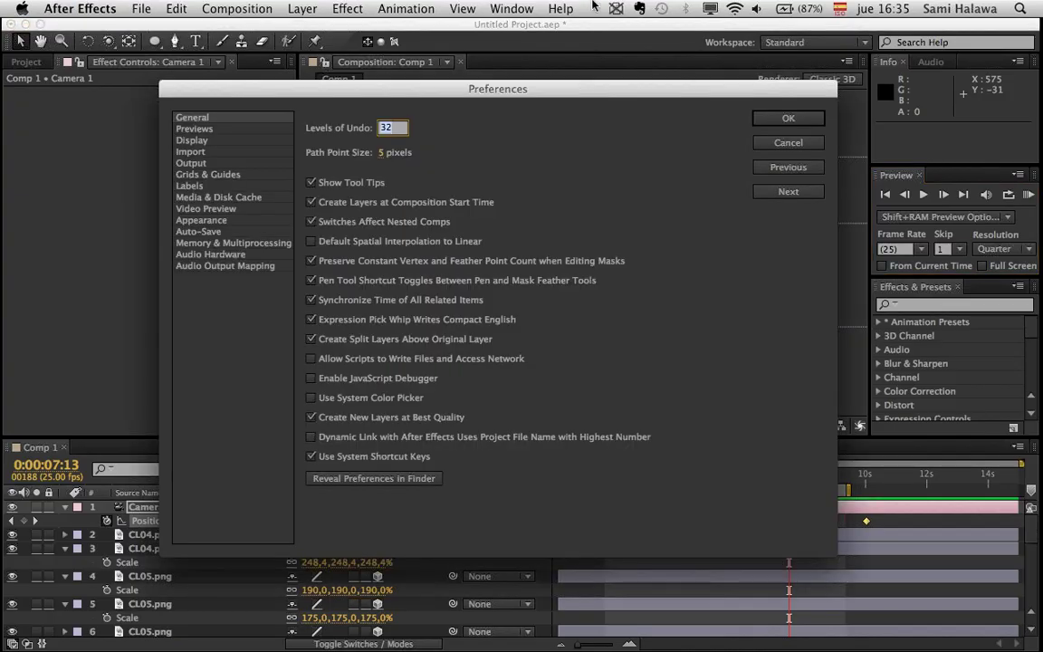
click(561, 9)
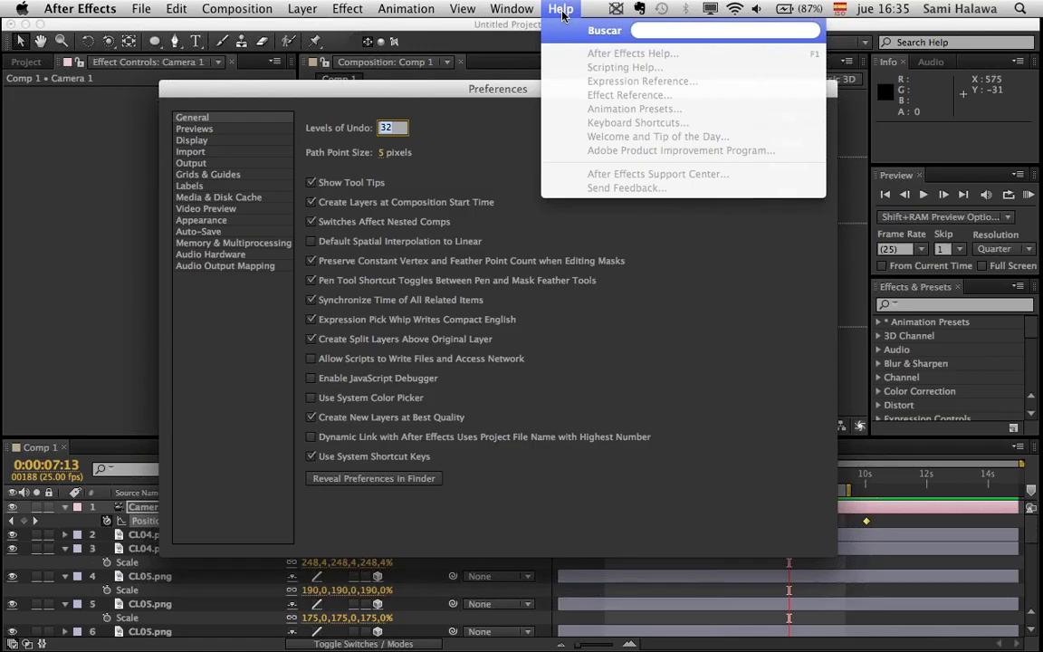
mouse_move(512, 9)
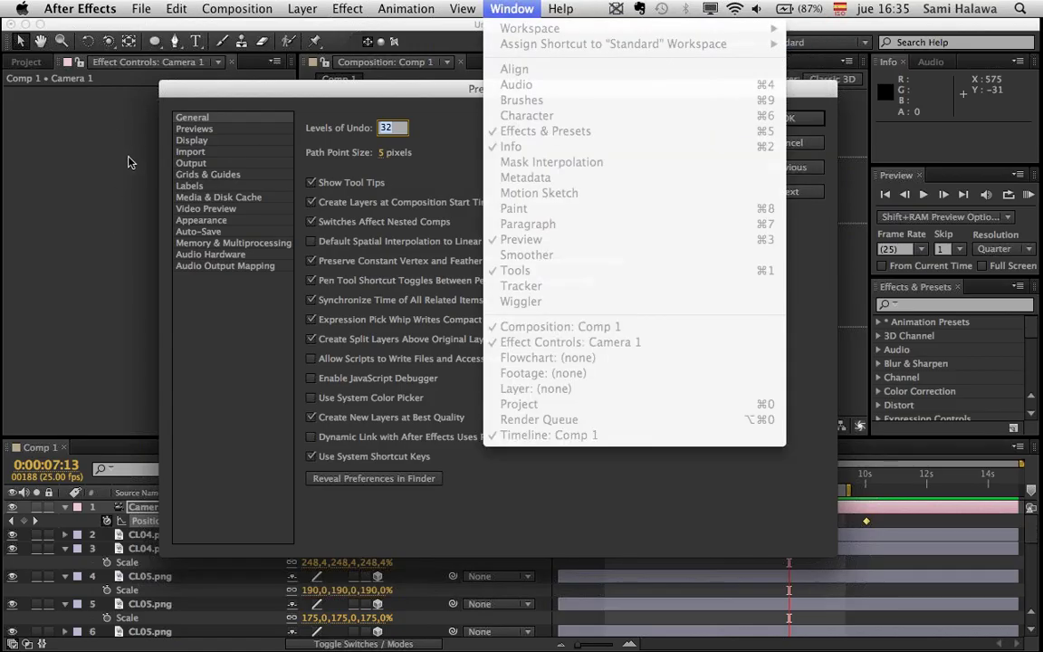
click(201, 196)
click(201, 198)
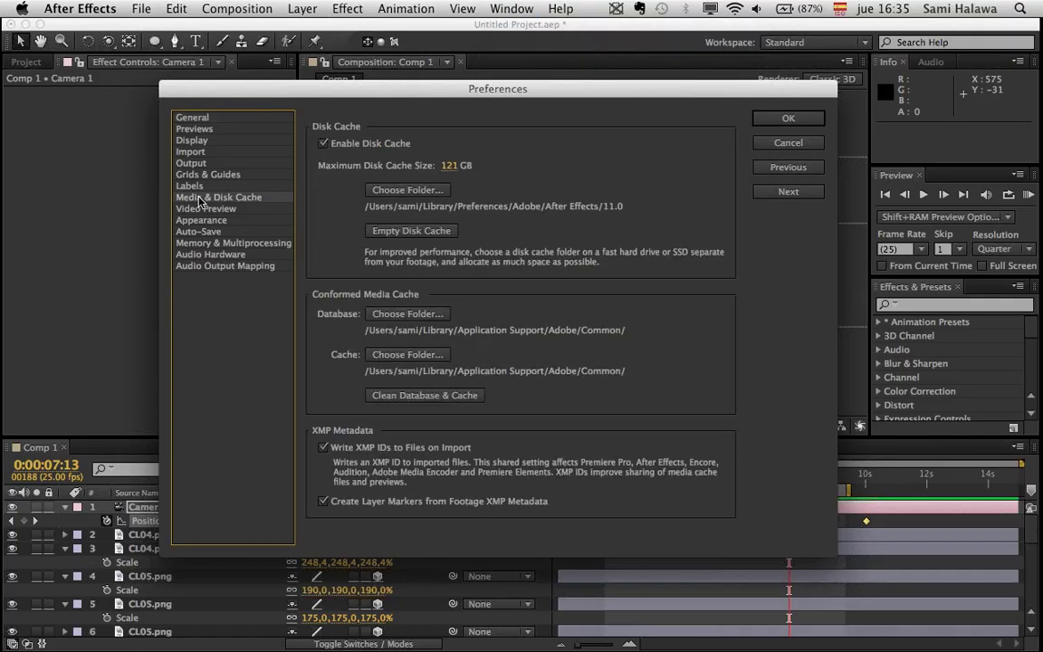
click(206, 209)
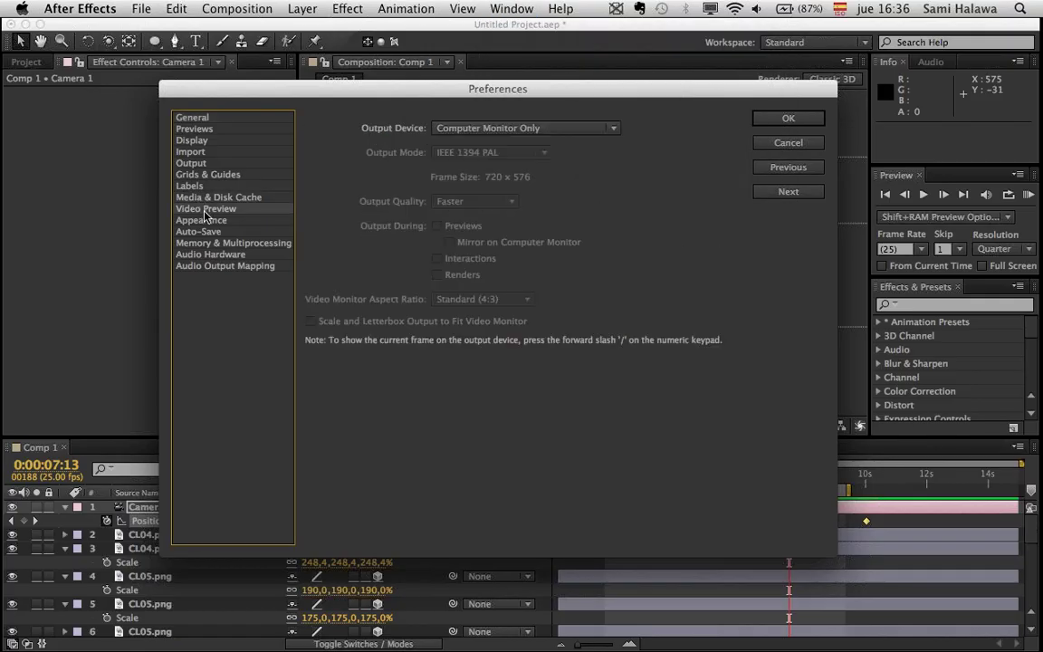
click(206, 129)
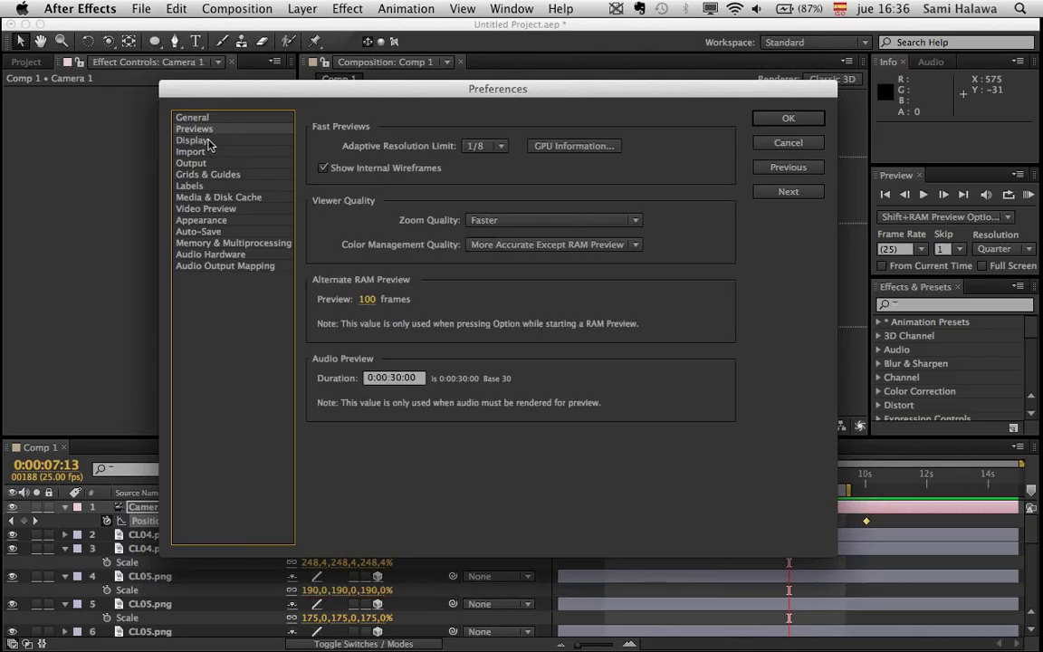
click(193, 153)
click(189, 163)
click(201, 175)
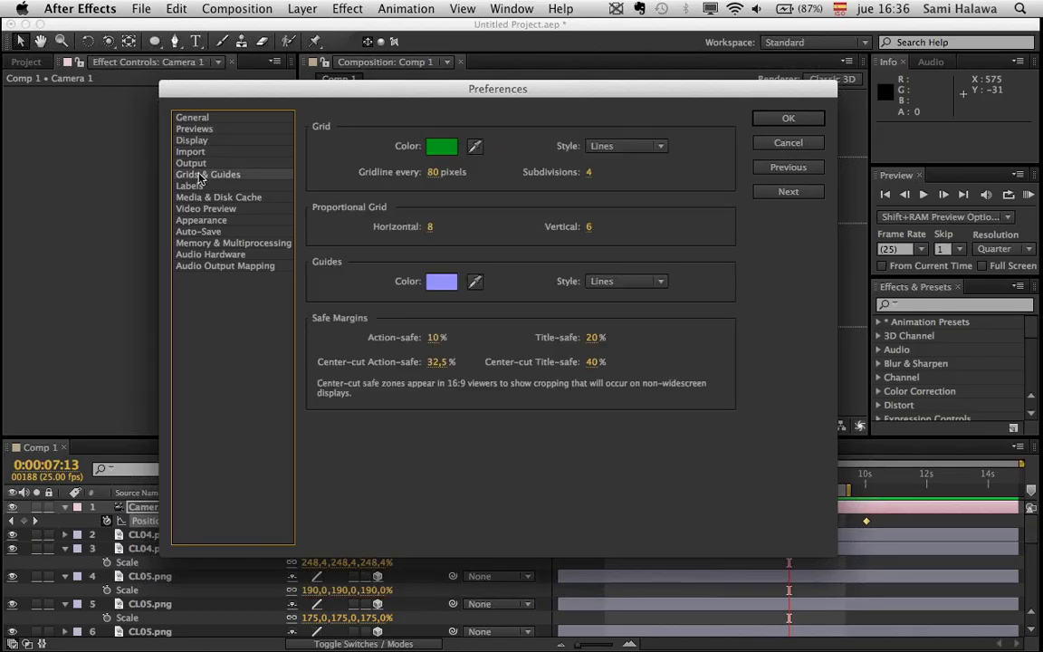
- Review the Memory & Multiprocessing preferences and try adjusting the RAM reserved for other applications
click(196, 200)
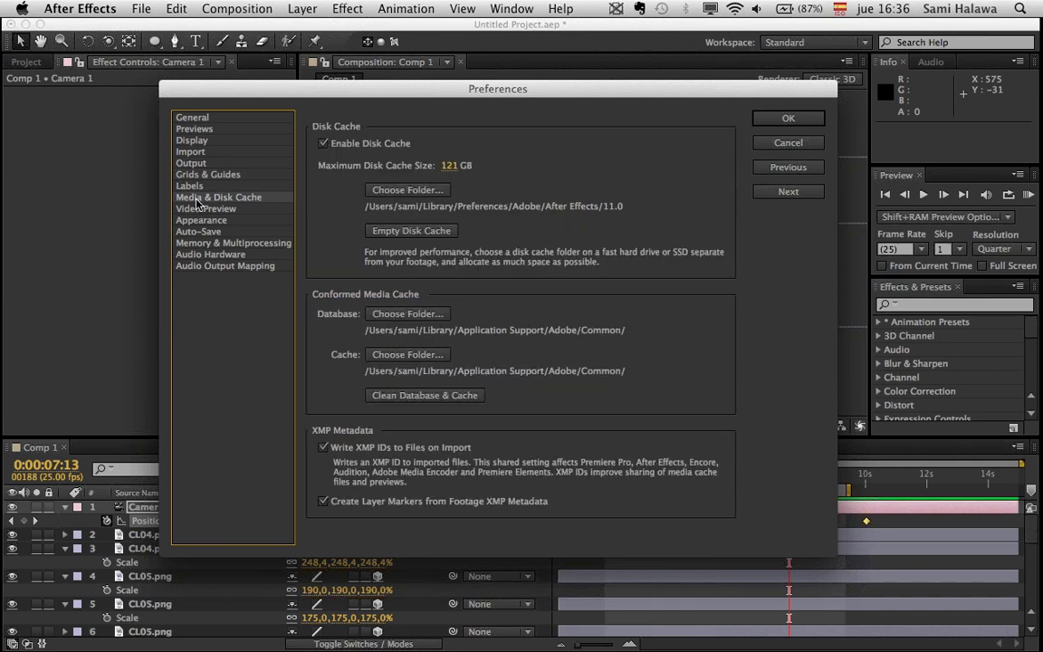
click(197, 209)
click(196, 220)
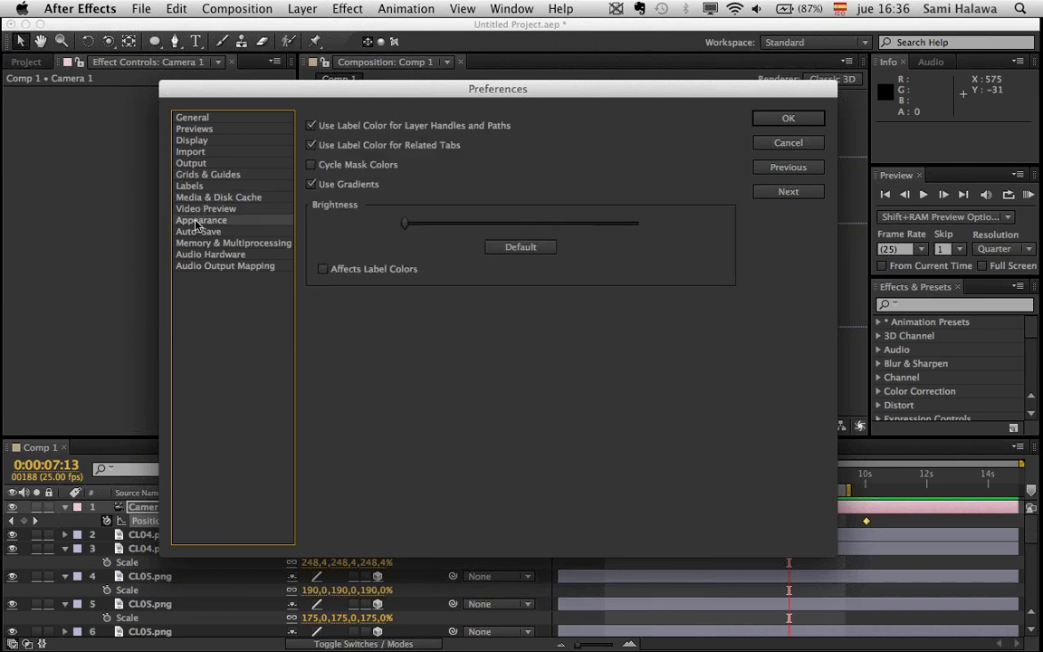
click(202, 244)
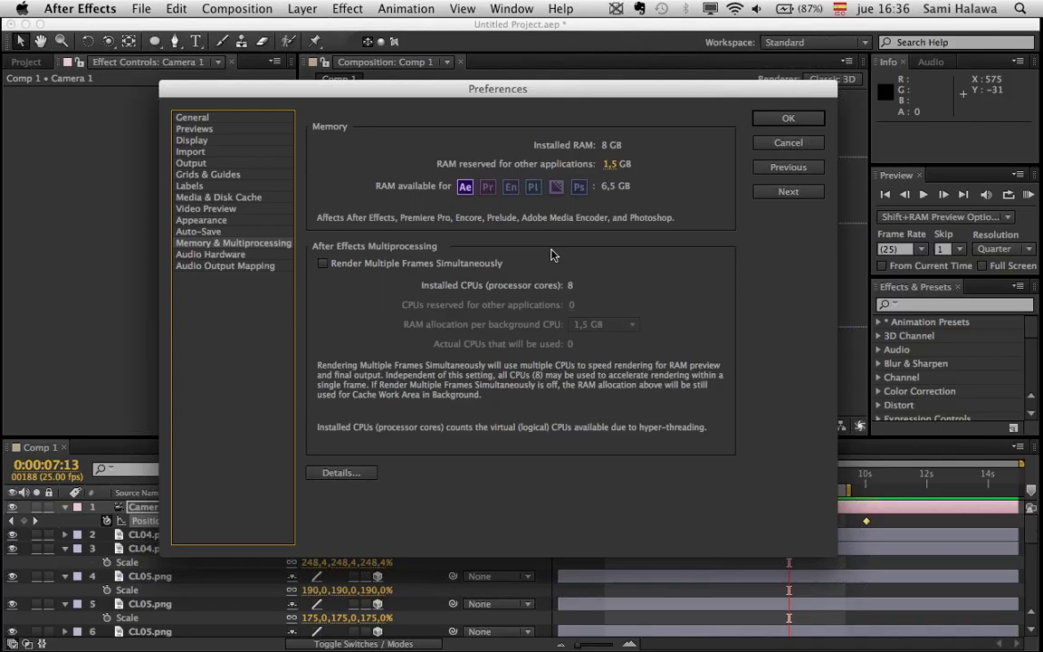
click(613, 165)
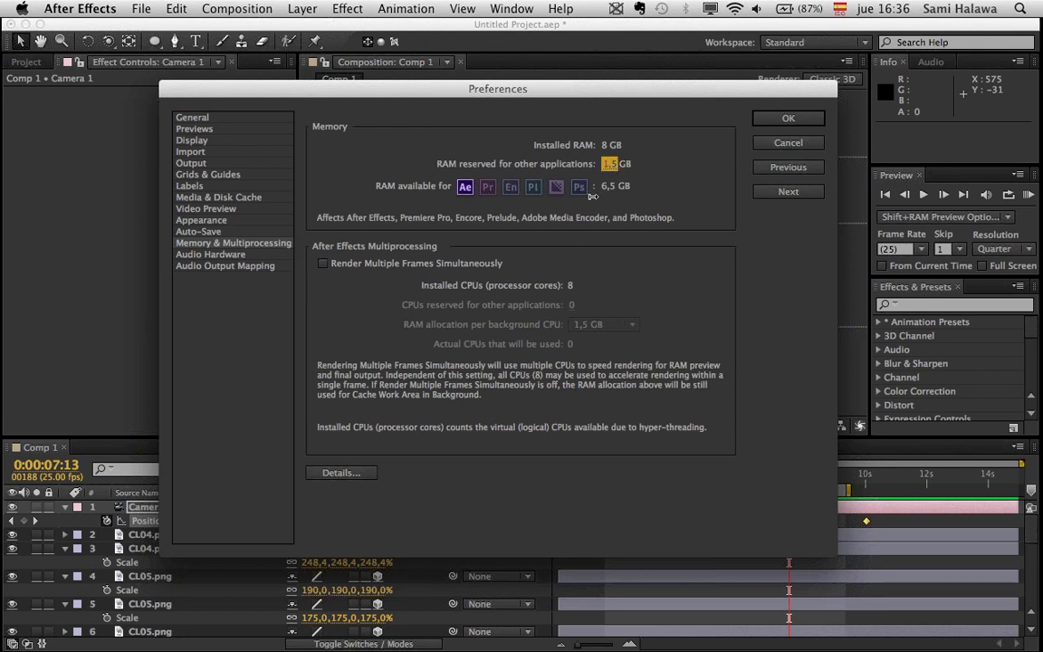
text(7)
drag(651, 167, 508, 193)
- Look through the Grids & Guides, Display, Previews and Import preferences, and accept the dialog
click(252, 175)
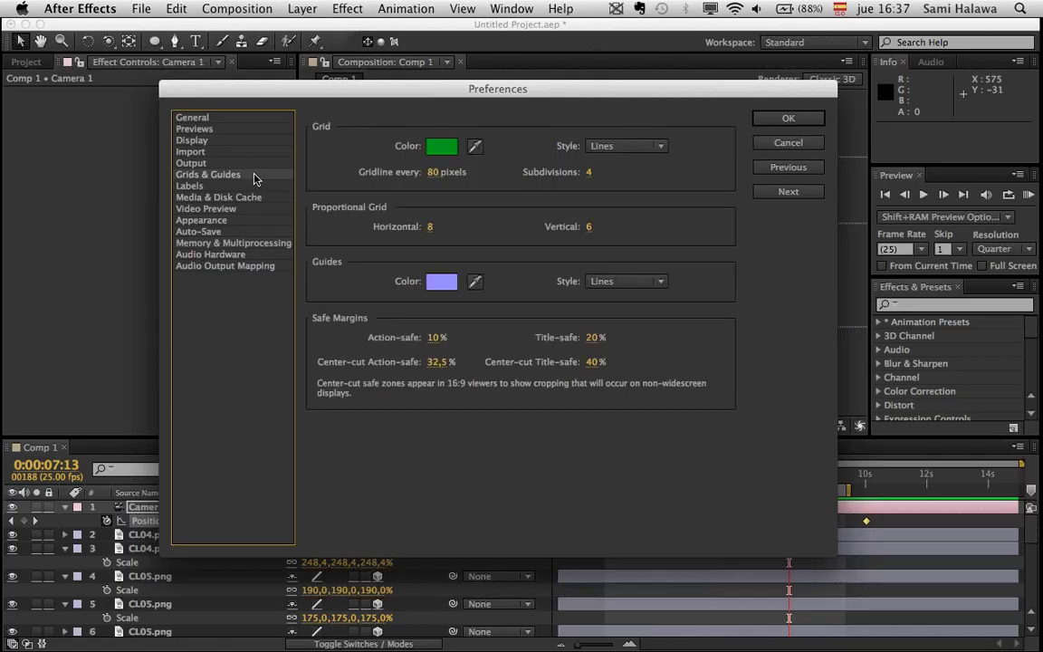
click(255, 151)
click(254, 141)
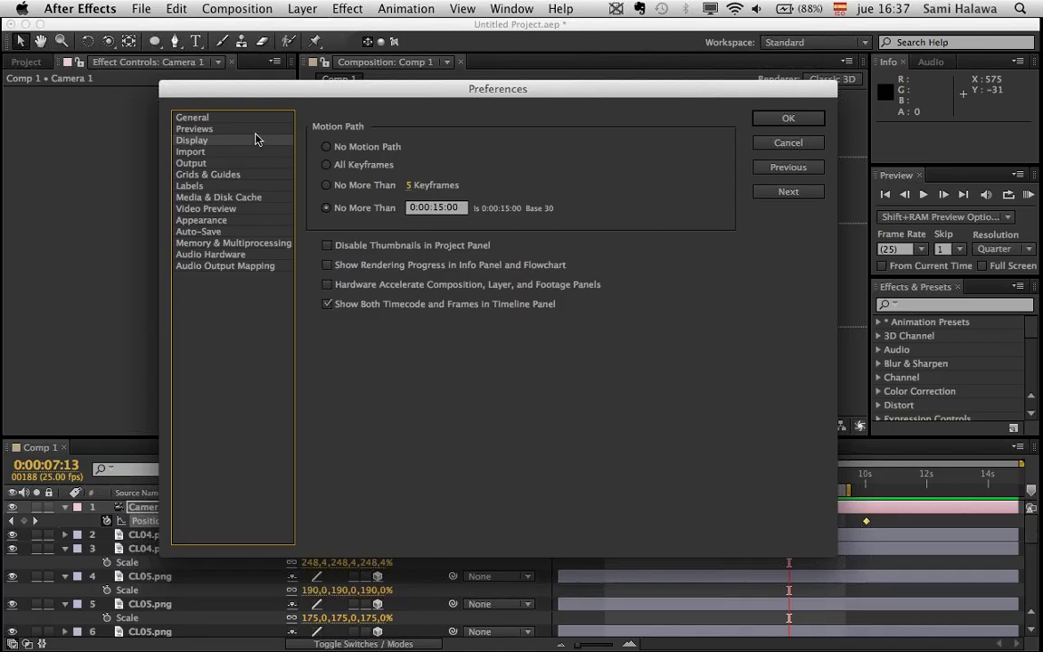
click(256, 129)
click(252, 152)
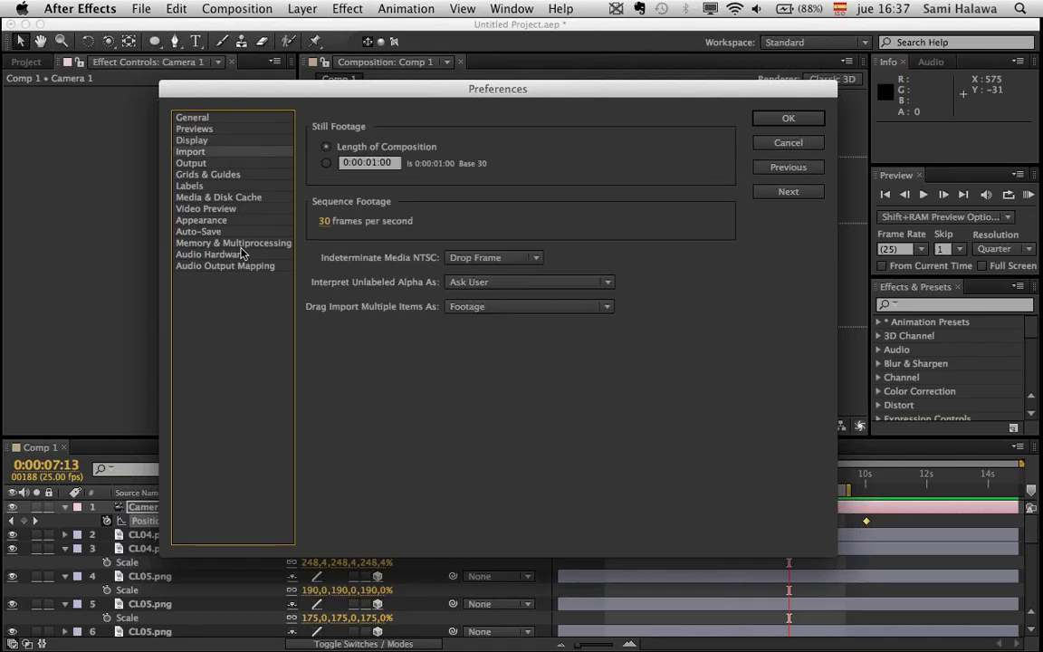
click(786, 119)
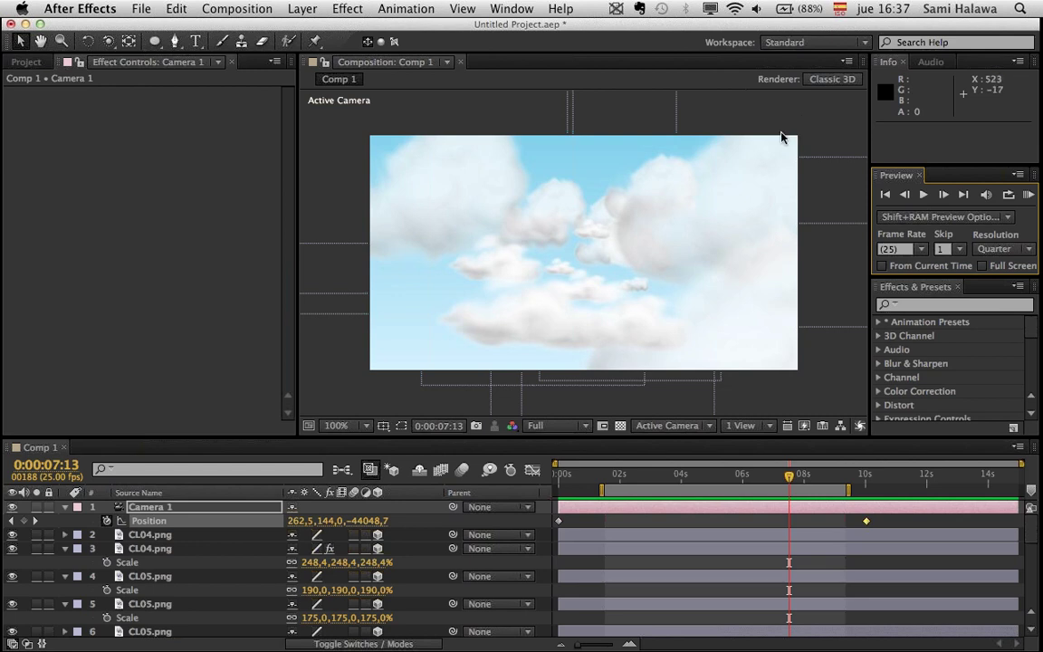
- Extend the work area to the full length of the composition and preview the cloud animation from its first frame
double_click(653, 495)
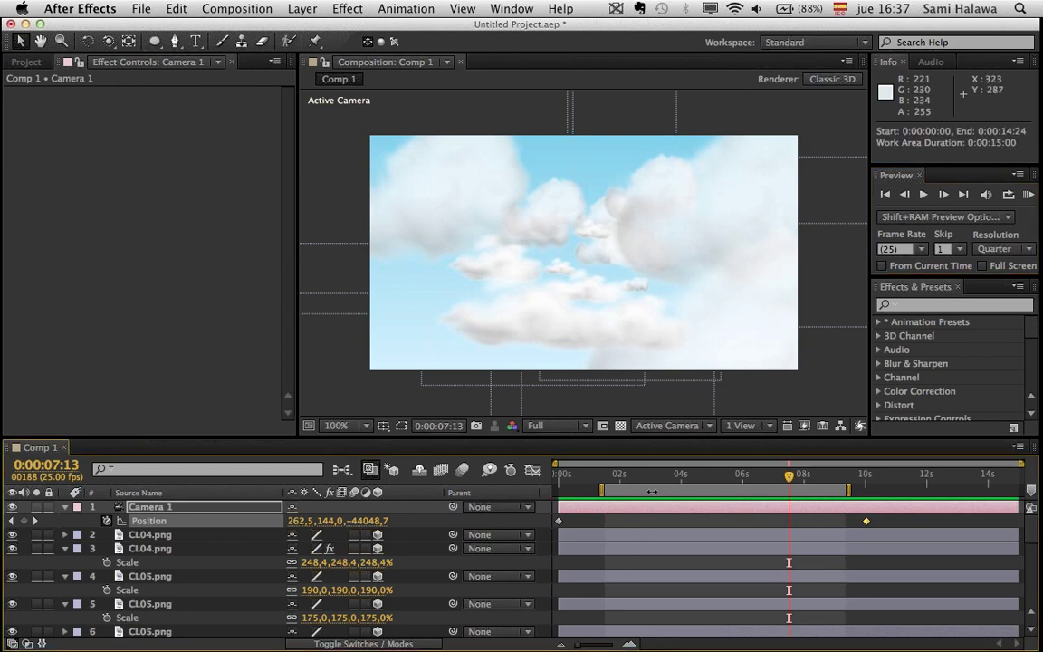
drag(632, 497, 554, 561)
key(space)
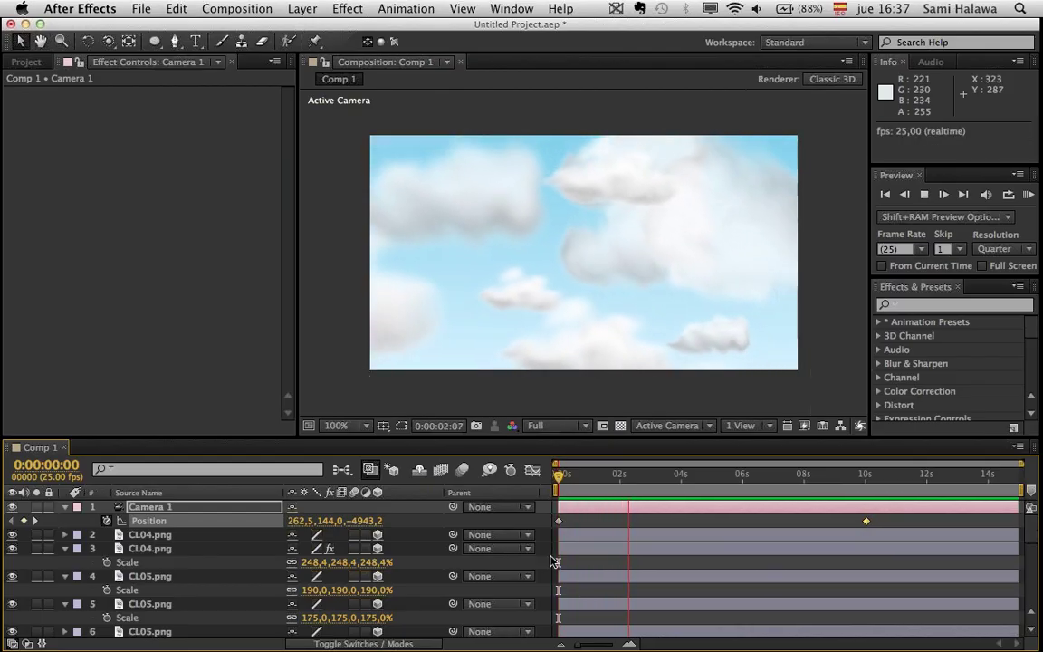
key(space)
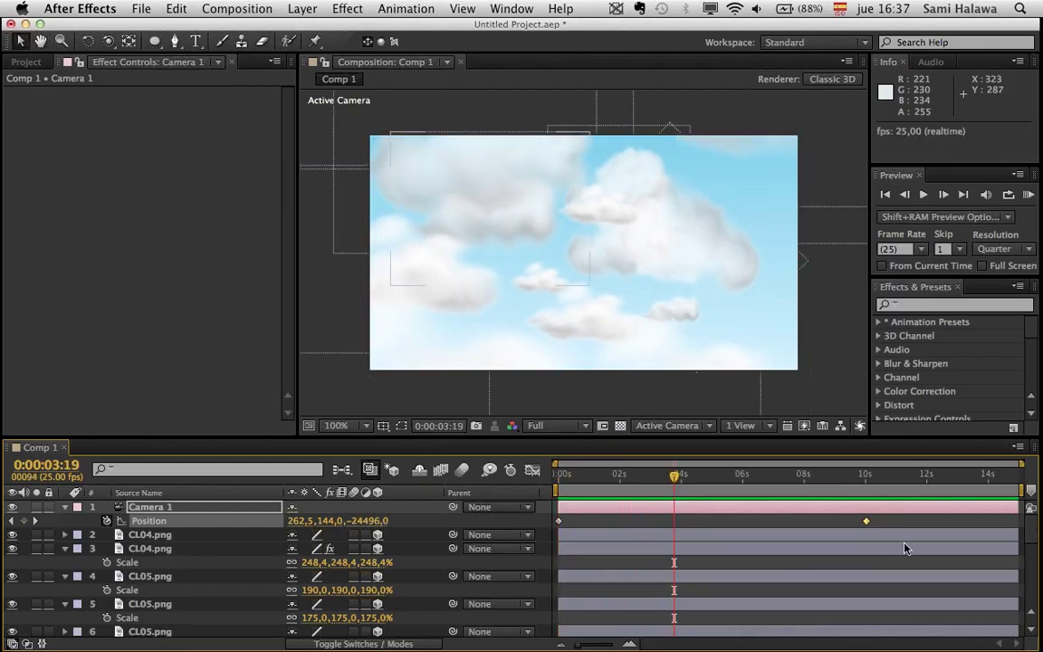
- Replay the opening seconds of the cloud animation to check how it begins
click(561, 477)
key(space)
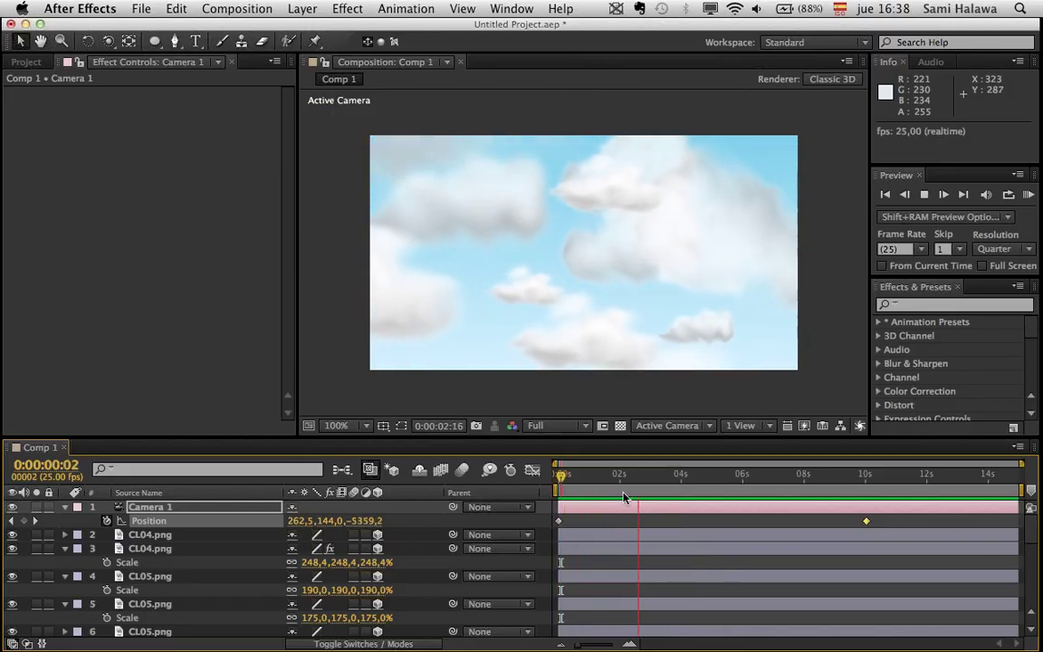
click(650, 474)
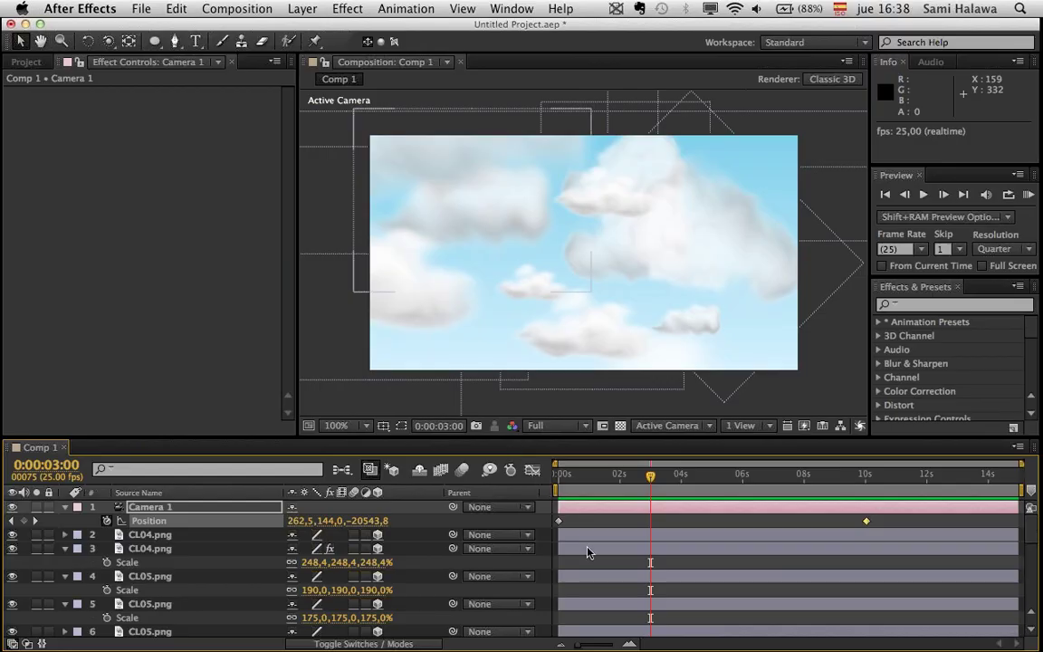
drag(575, 489, 518, 500)
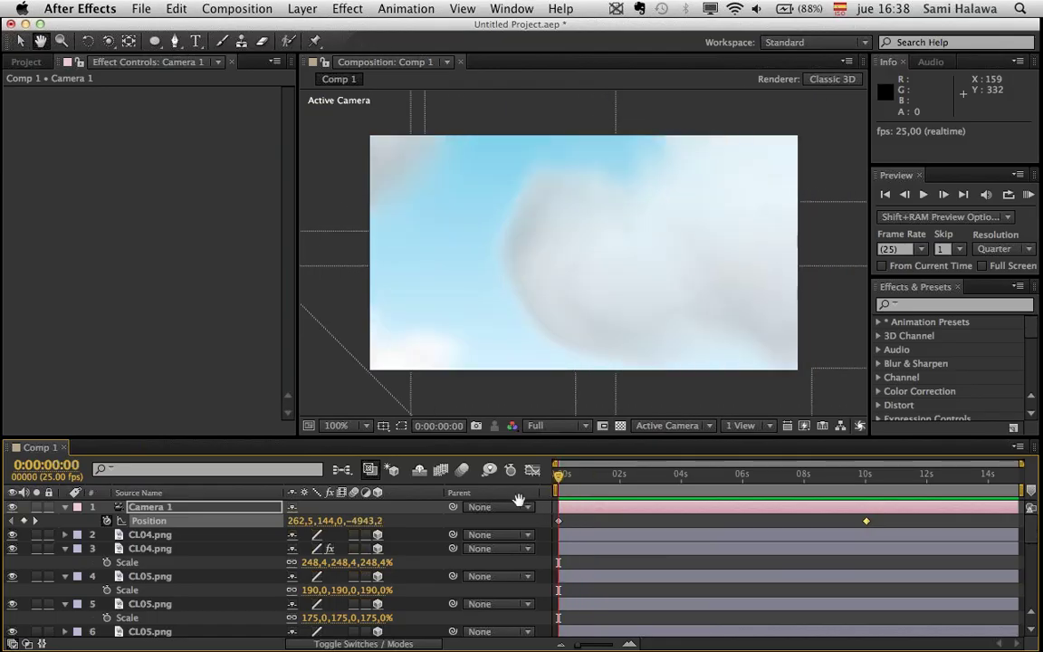
key(space)
key(space)
- Create a white composition-size solid named "Fundido inicio" with the playhead at 0:00:00:00
drag(580, 477, 540, 489)
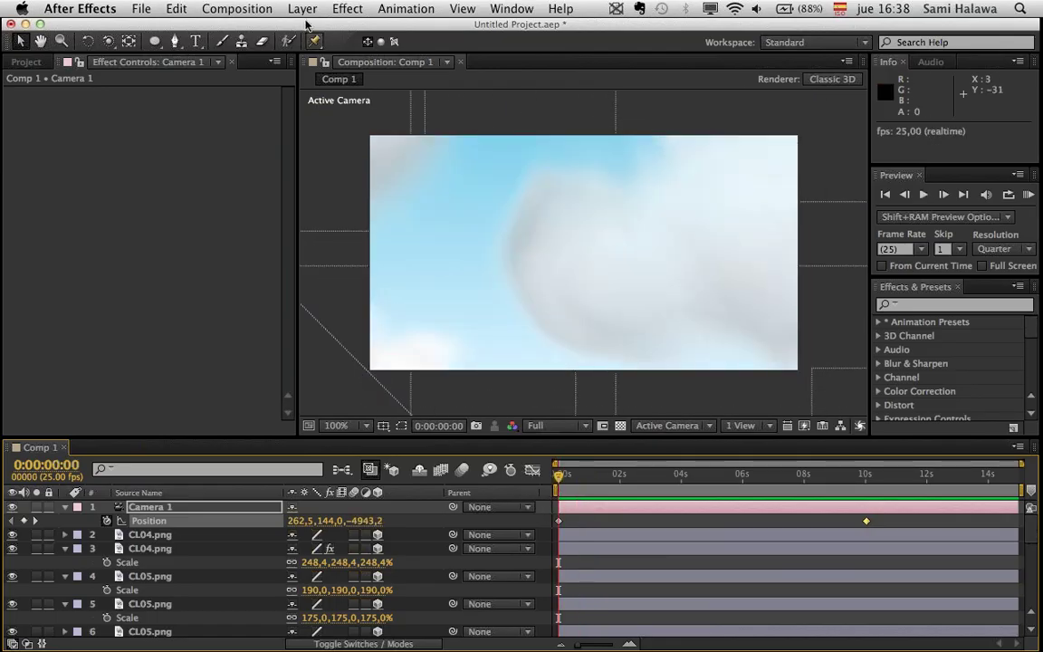
click(237, 9)
mouse_move(298, 9)
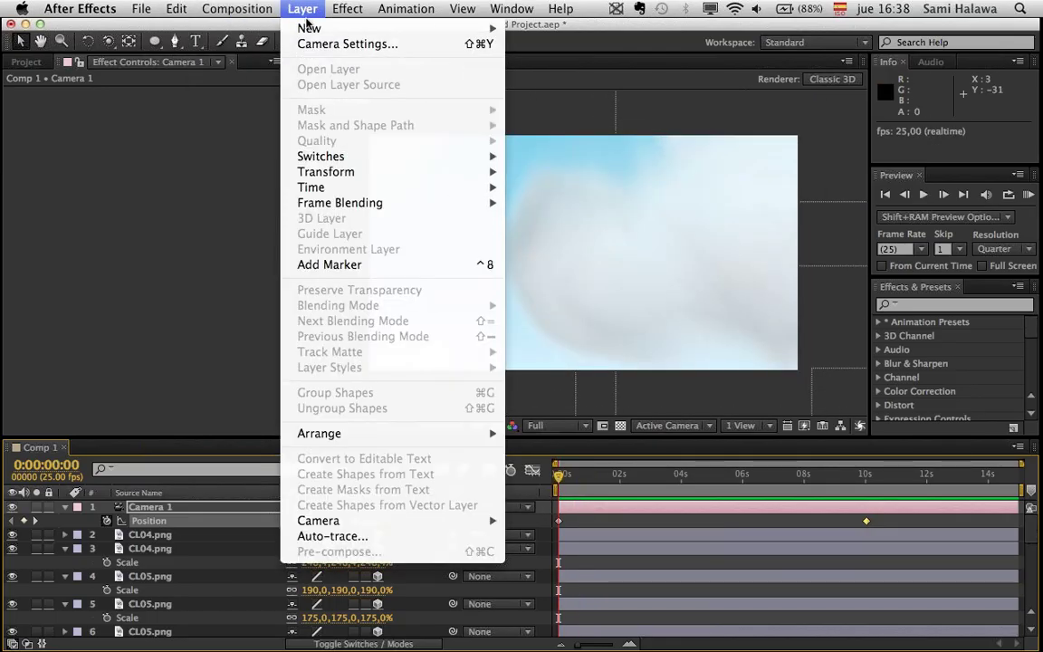
mouse_move(416, 28)
click(565, 51)
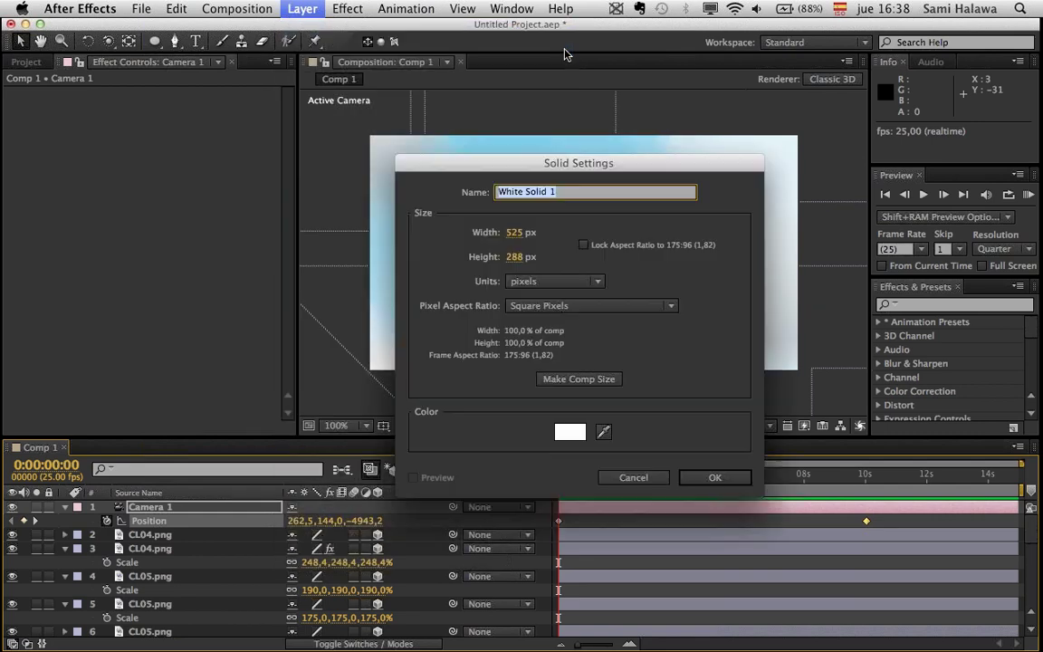
text(Fun)
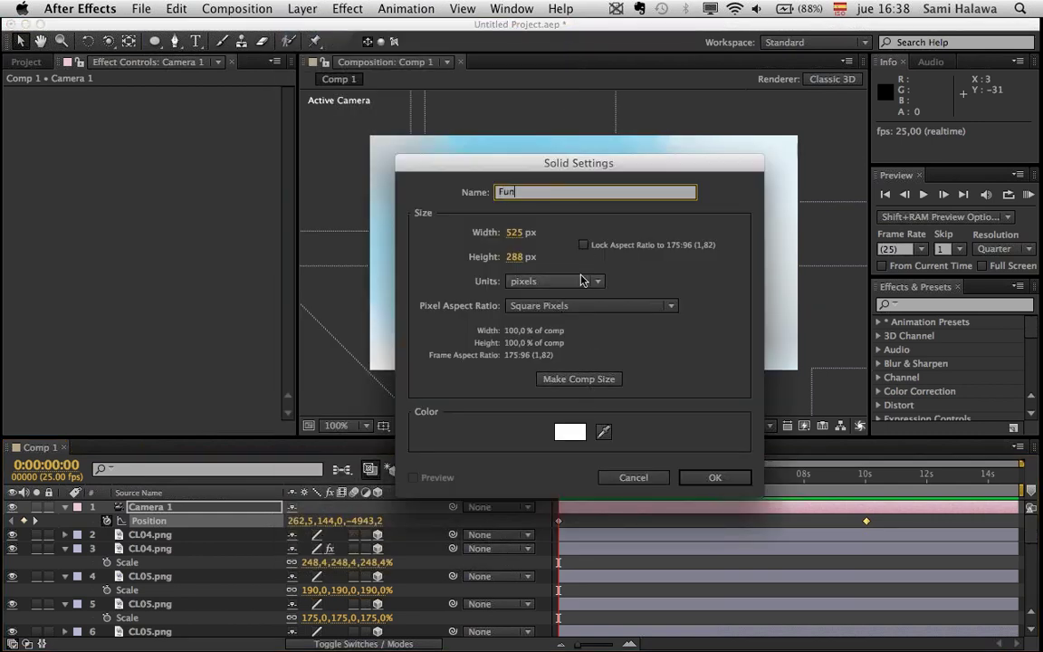
text(dido inicio)
key(Return)
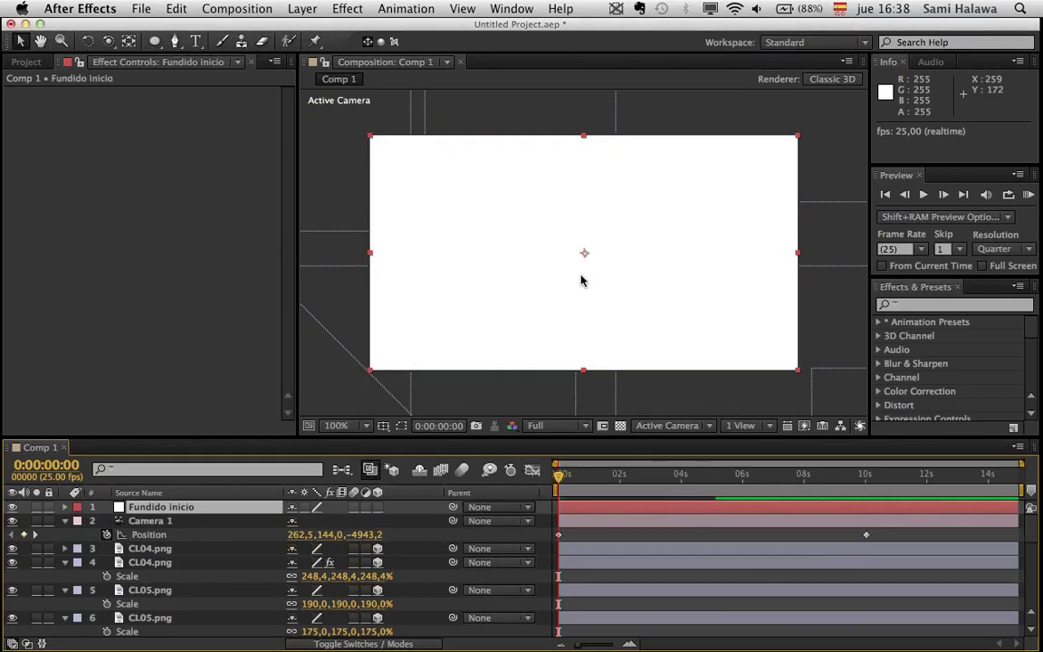
- Keyframe the Fundido inicio layer's opacity at 100% at 0:00:00:00 and 0% at 0:00:00:21
key(t)
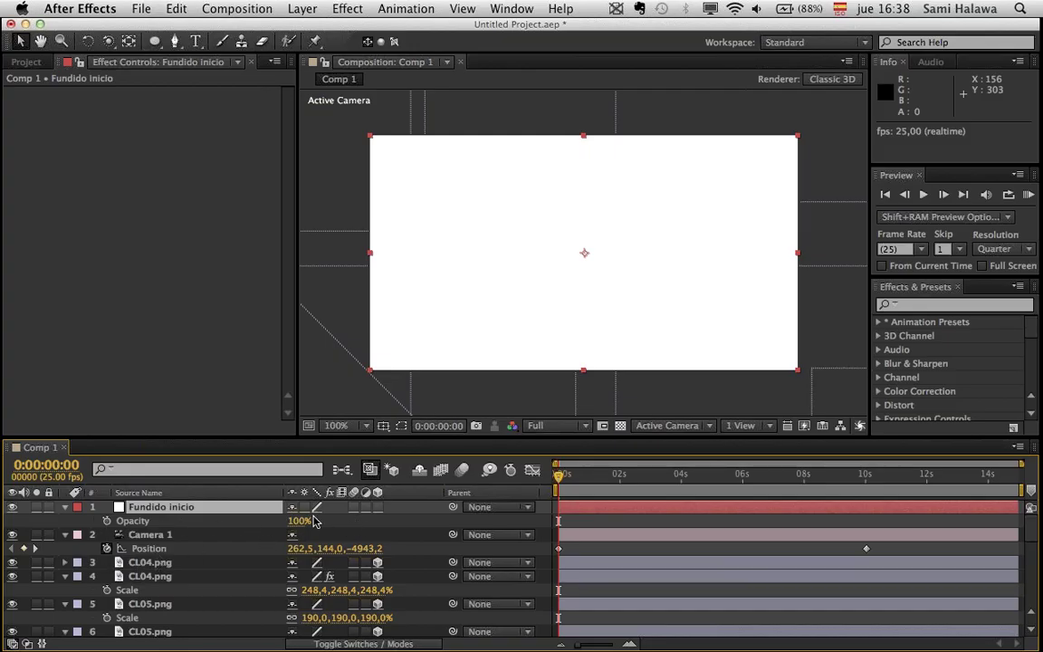
click(107, 520)
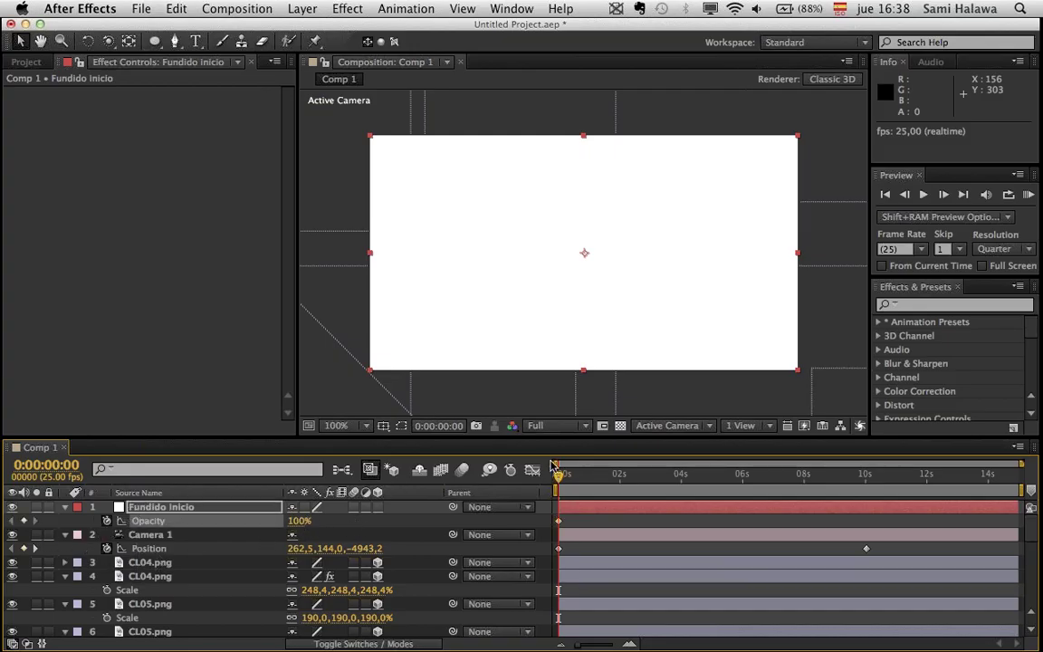
click(566, 476)
drag(572, 481, 588, 480)
mouse_move(297, 522)
mouse_down()
mouse_move(82, 538)
mouse_move(289, 532)
mouse_up()
click(290, 529)
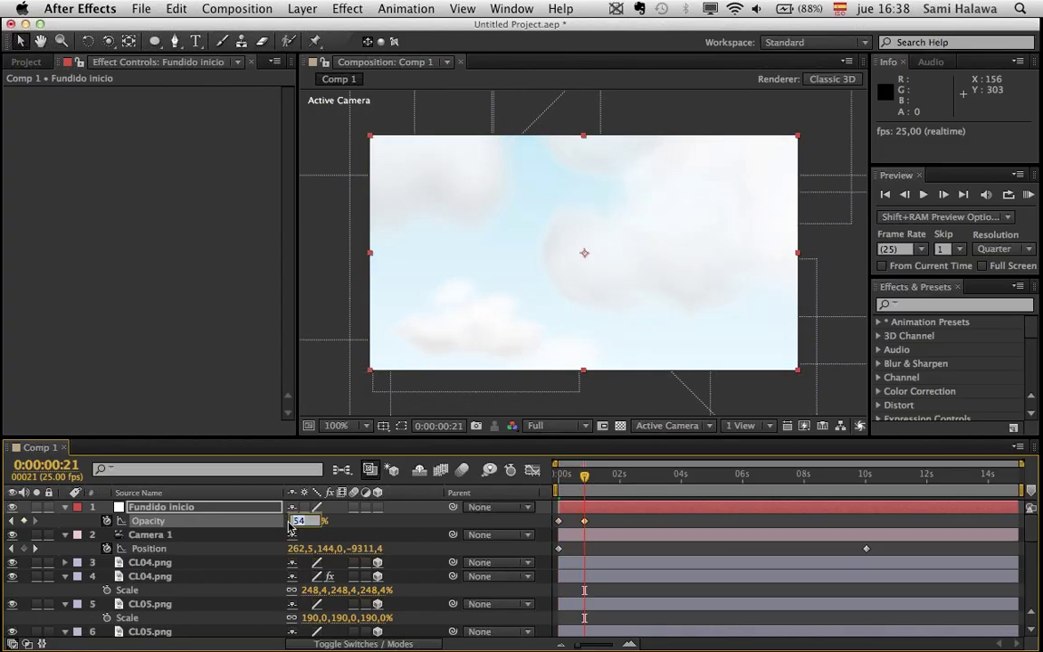
text(0)
key(Return)
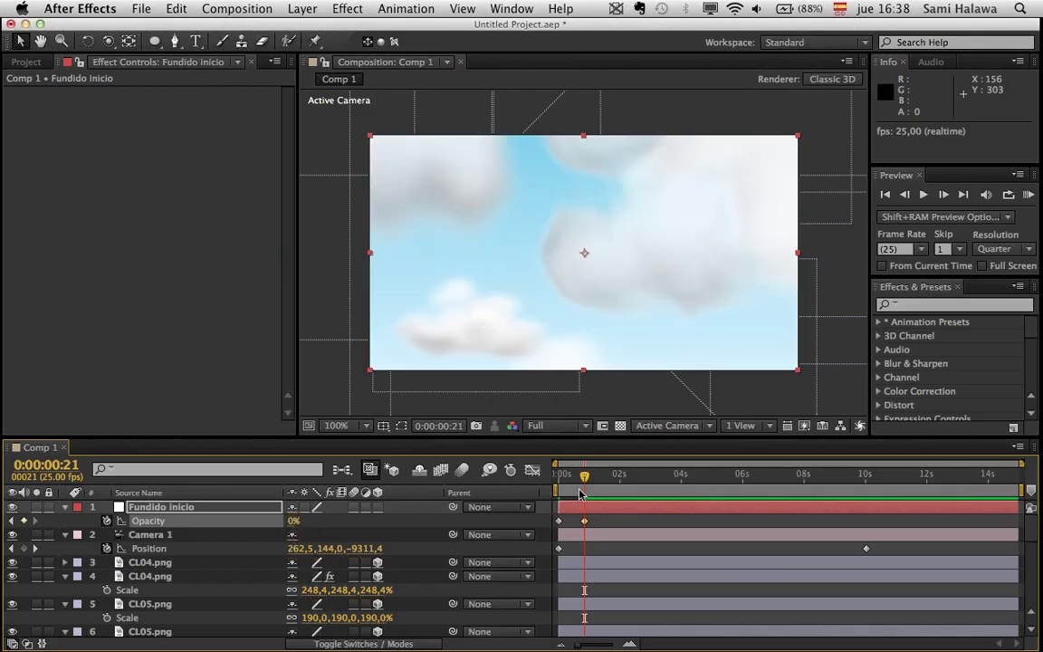
- Preview the fade-in from white several times, playing on to about six seconds into the composition
click(568, 490)
key(KP_0)
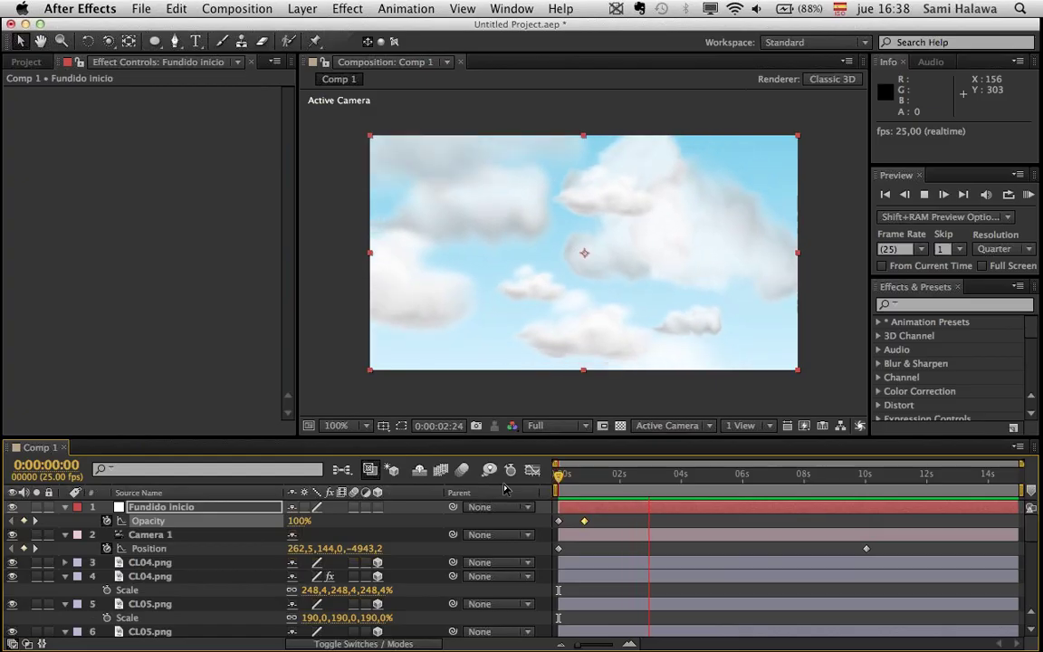
click(652, 486)
drag(652, 487, 558, 468)
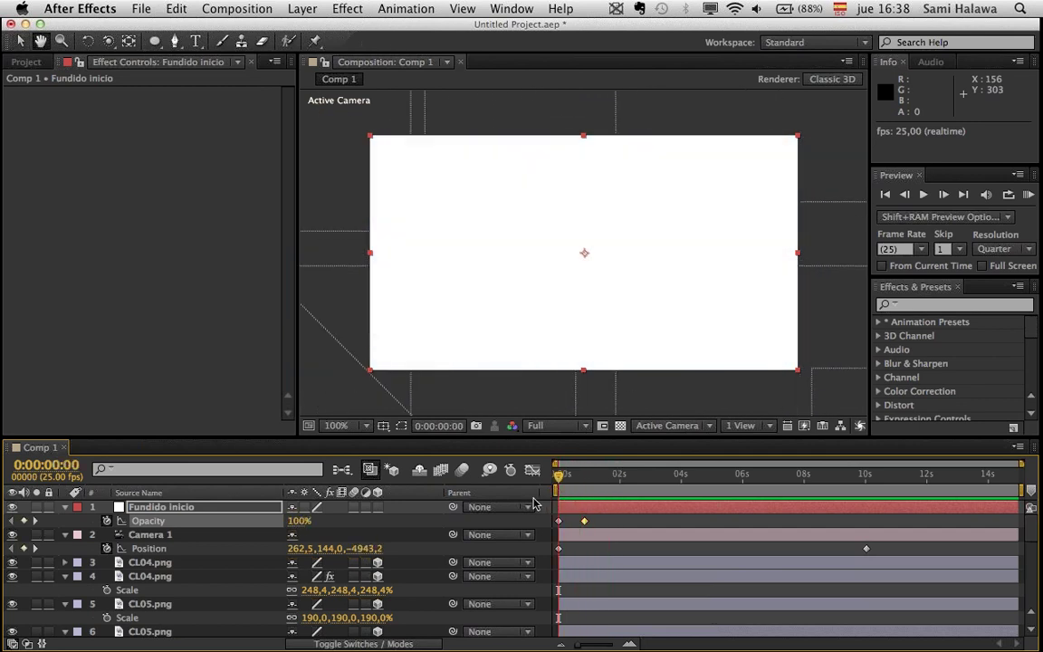
key(space)
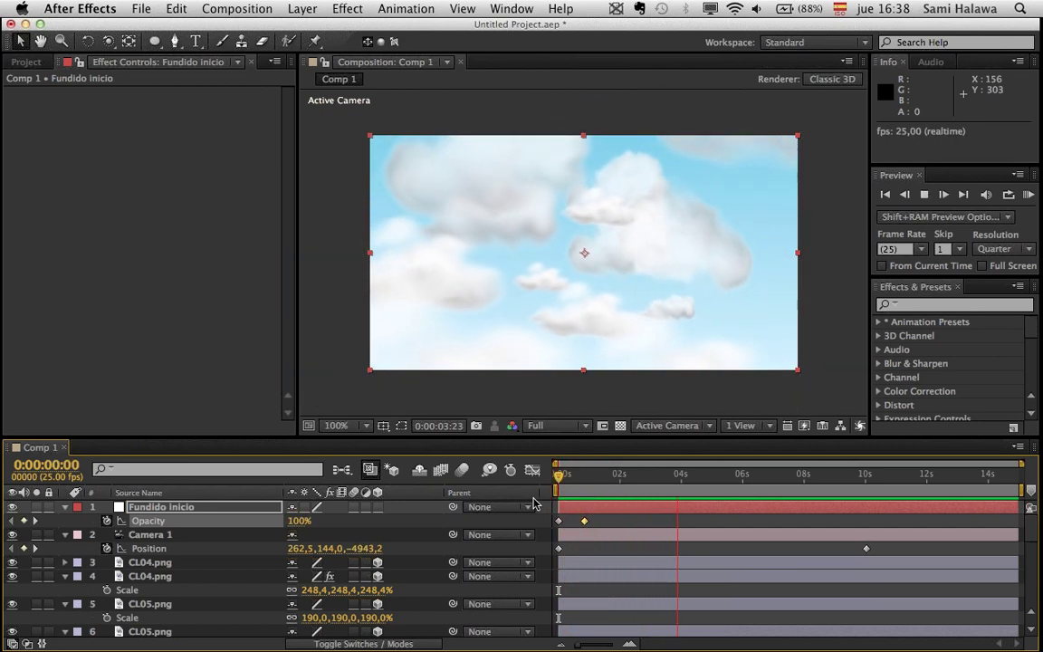
key(space)
key(space)
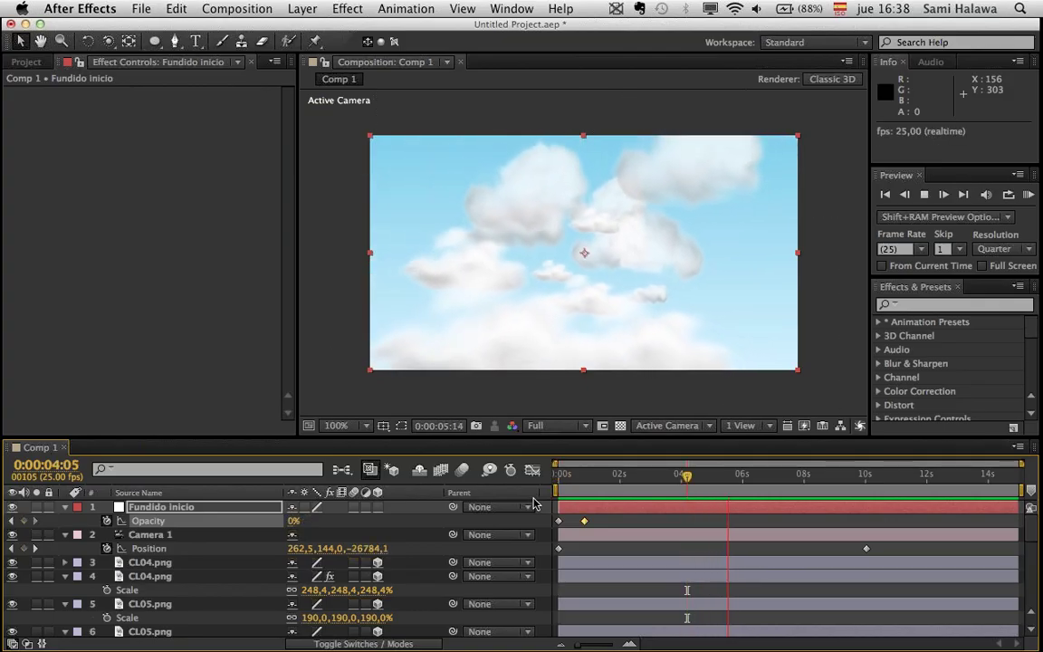
key(space)
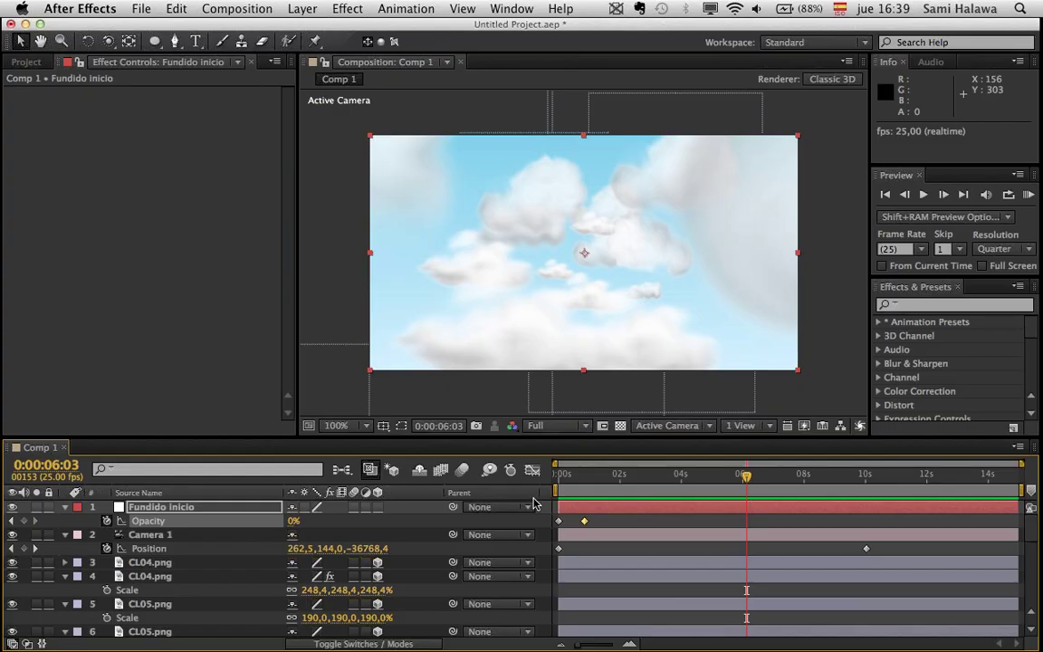
- Select the Fondo background layer and reveal its Ramp effect's Start Color property in the timeline
scroll(134, 589, down, 10)
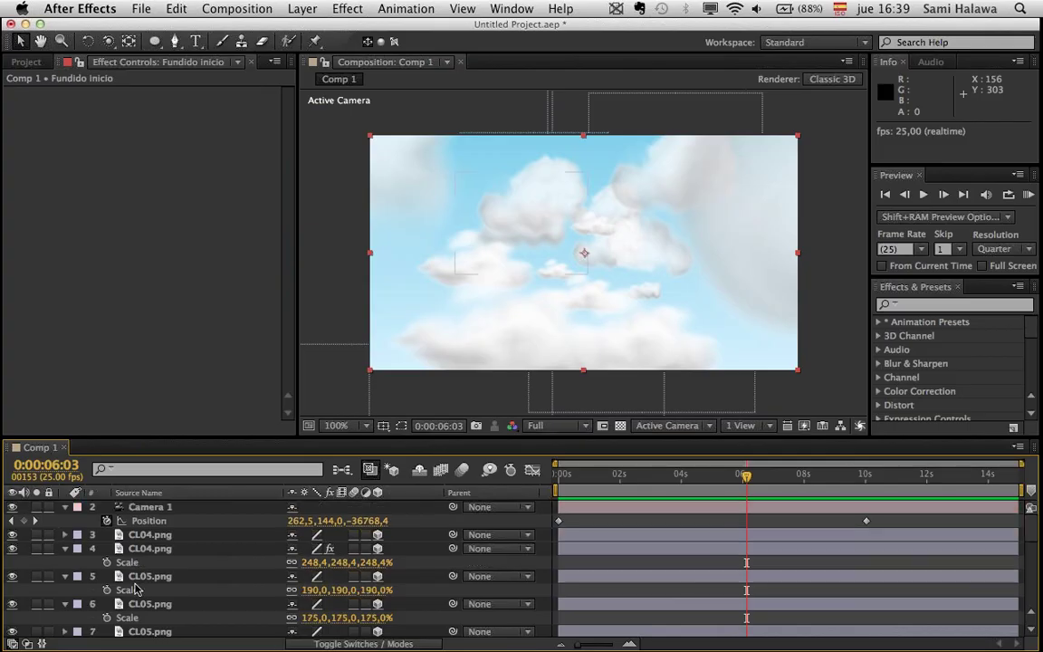
click(145, 629)
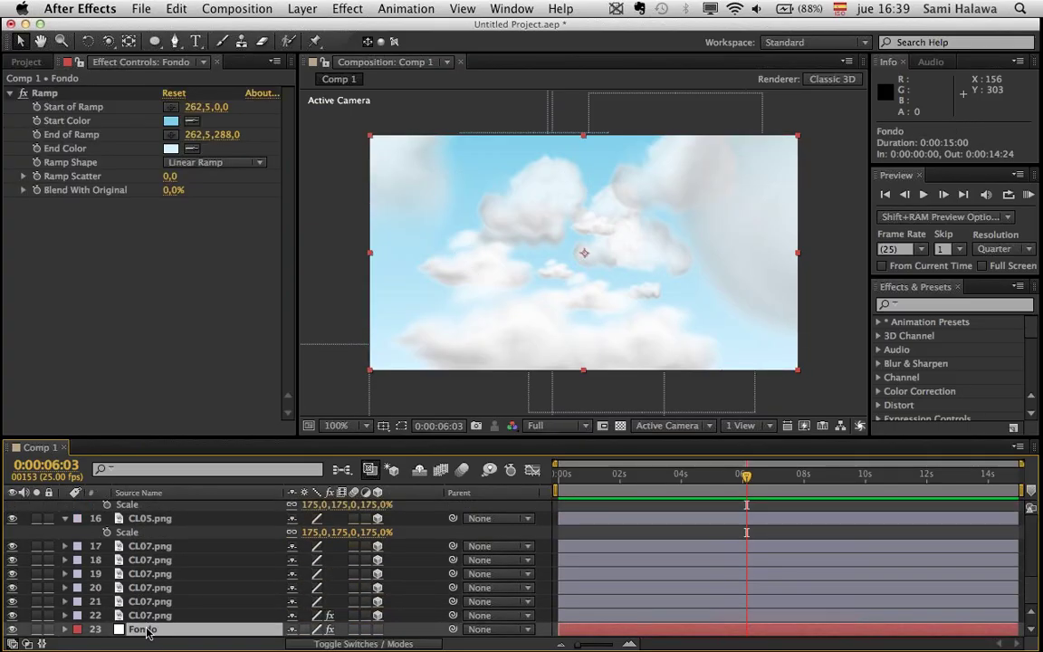
click(38, 93)
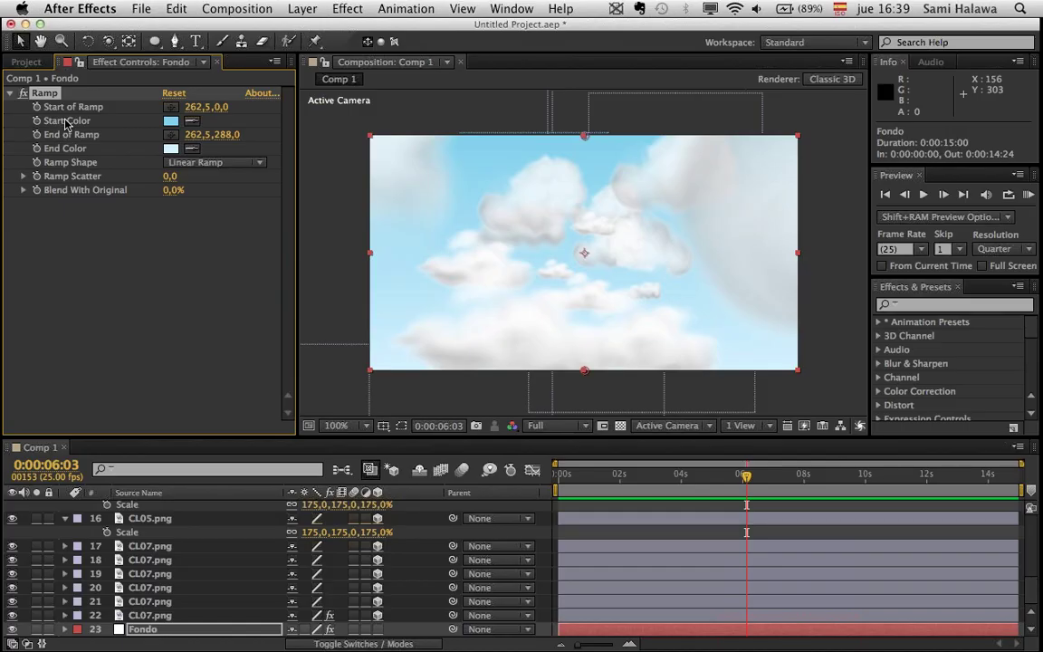
key(e)
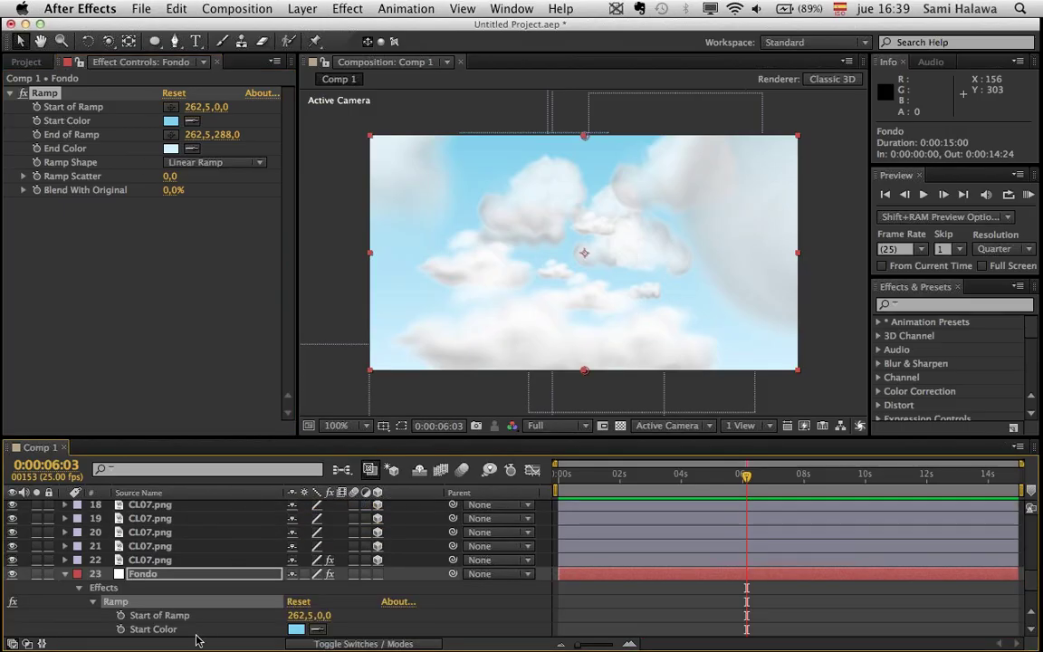
scroll(199, 620, down, 5)
click(168, 561)
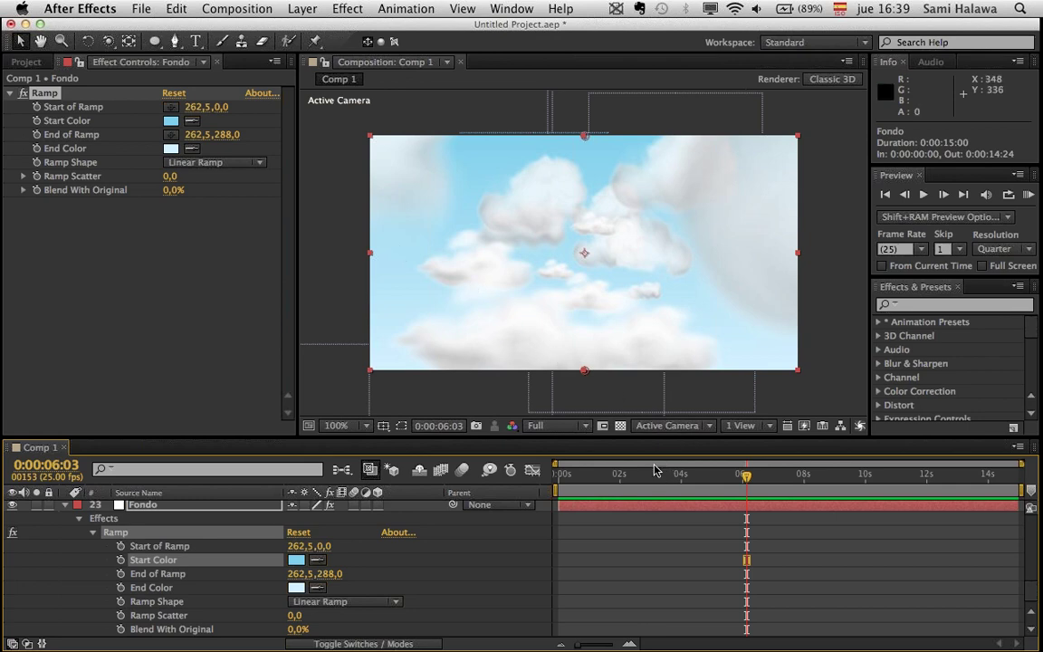
- Add Start Color and End Color keyframes to the Fondo layer's Ramp effect at 0:00:02:24
drag(654, 469, 648, 507)
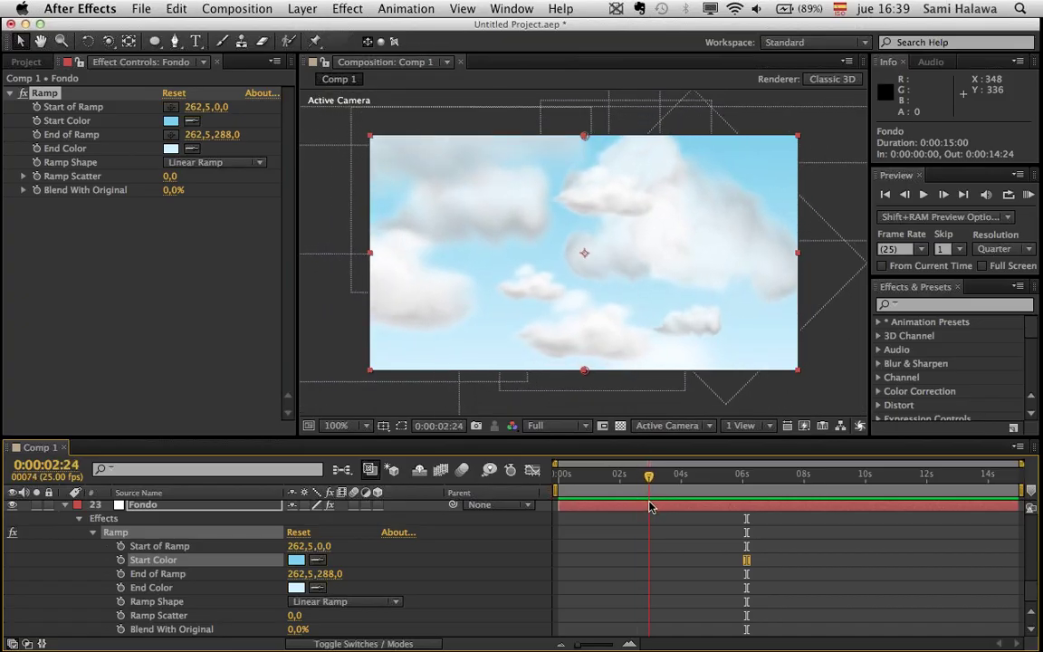
click(121, 559)
click(120, 587)
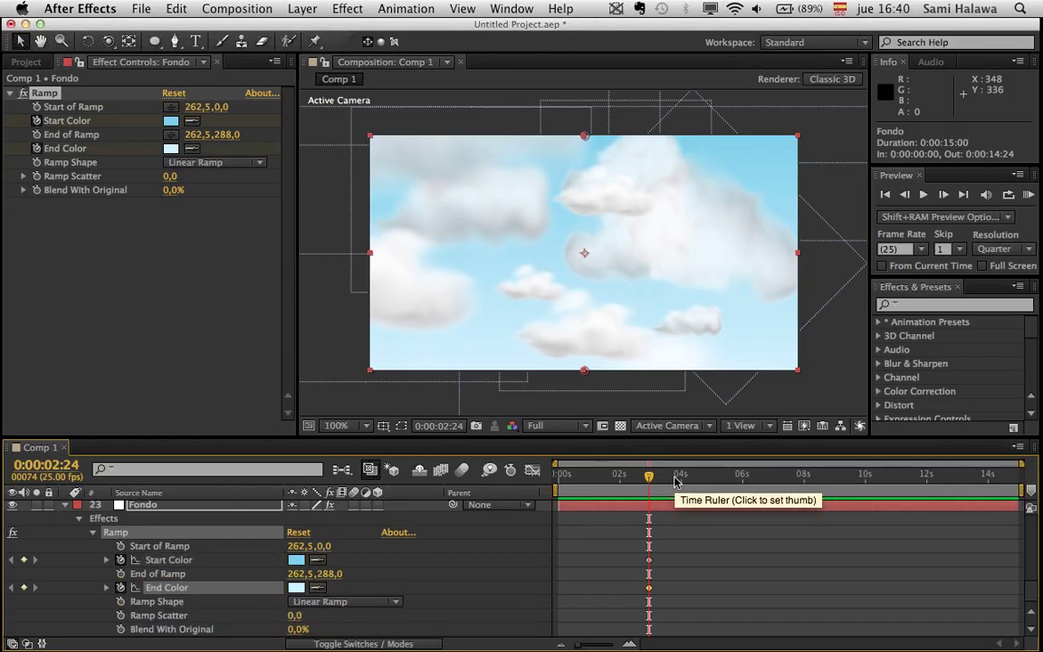
- Keyframe the Fondo Ramp's Start Color as dark teal blue 033B4F at 0:00:03:22
drag(677, 475, 679, 480)
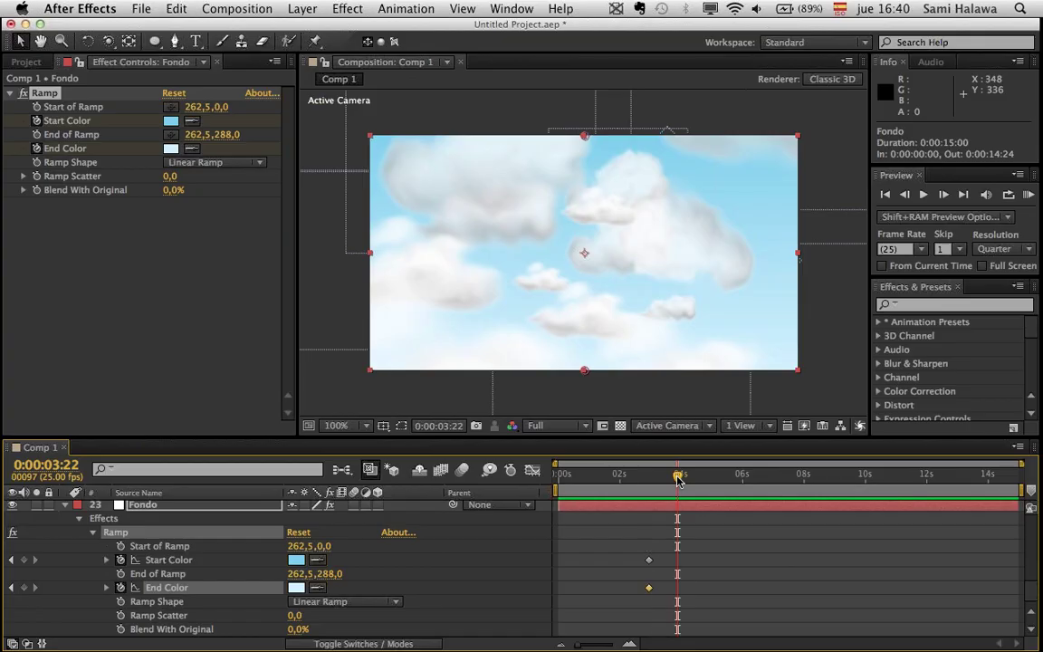
drag(591, 648, 590, 647)
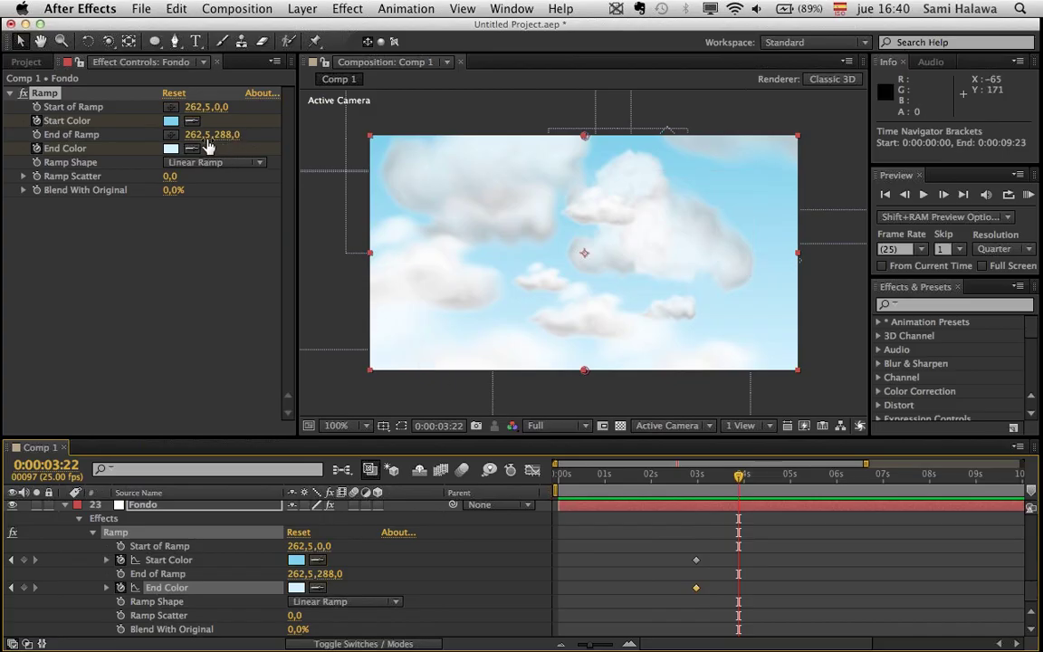
click(171, 122)
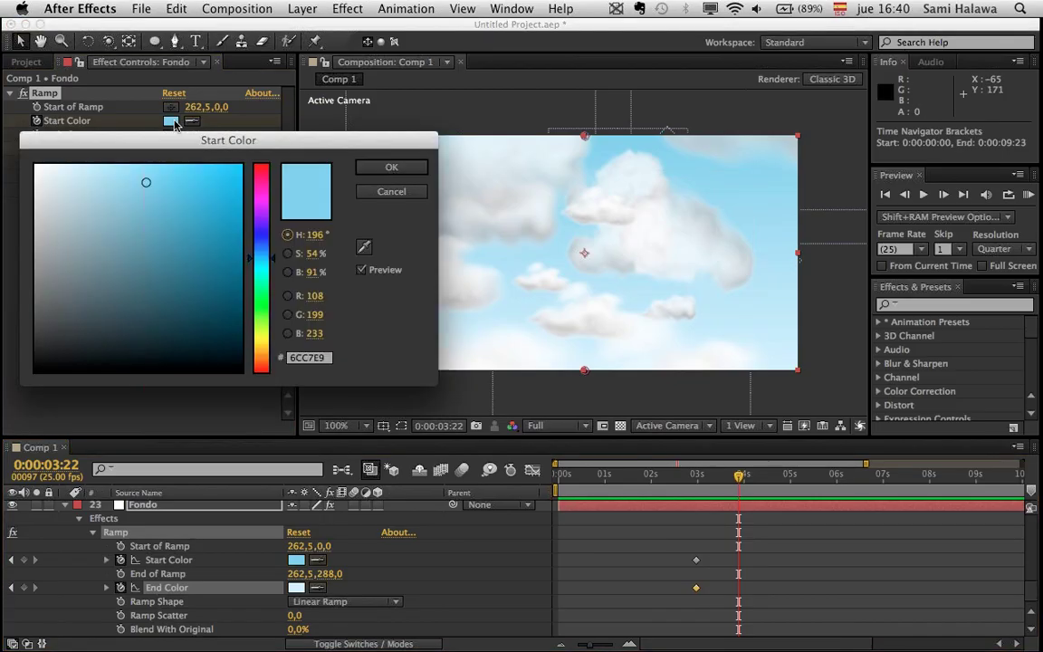
click(209, 296)
mouse_move(209, 296)
mouse_down()
mouse_move(216, 291)
mouse_move(228, 317)
mouse_move(227, 299)
mouse_up()
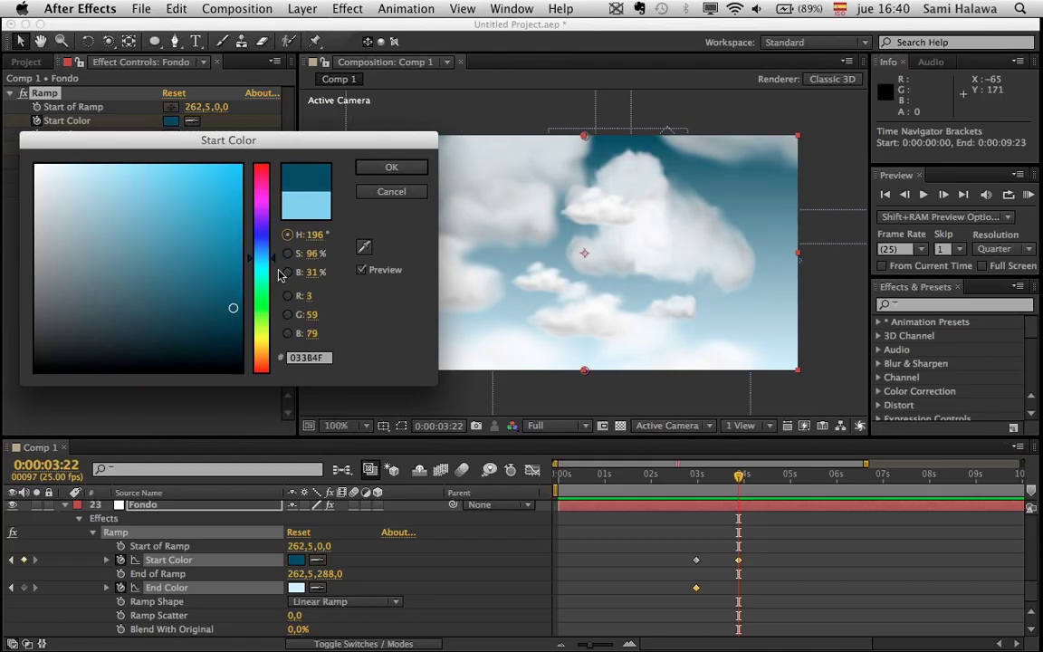
click(390, 167)
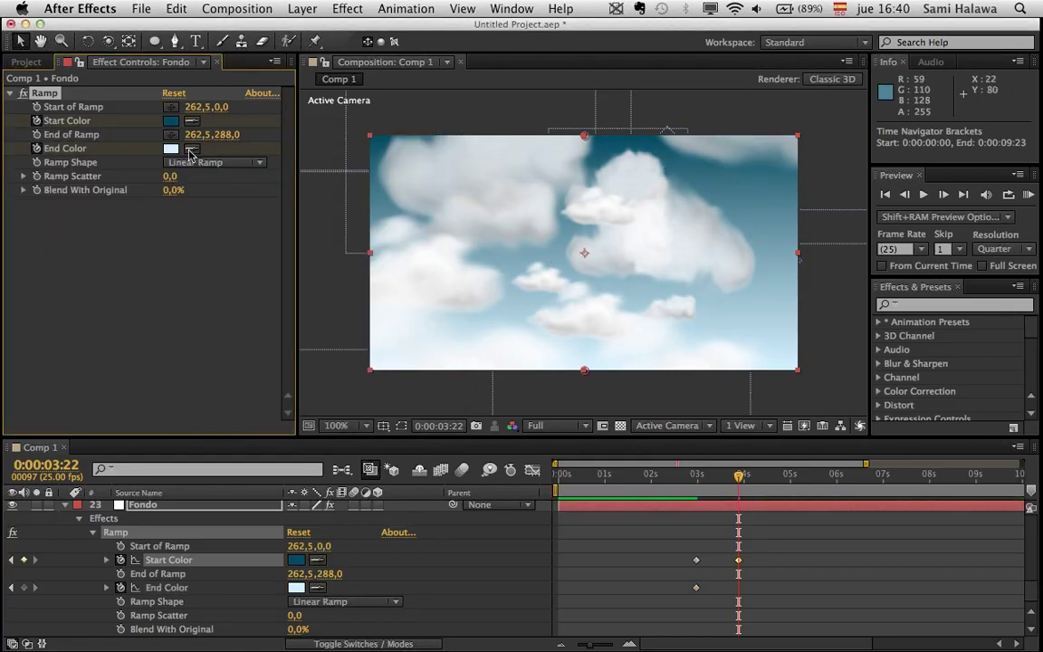
- Keyframe the Ramp's End Color as a medium blue at 0:00:03:22
click(169, 149)
mouse_move(181, 233)
mouse_down()
mouse_move(154, 221)
mouse_move(180, 227)
mouse_move(151, 204)
mouse_move(171, 203)
mouse_move(162, 221)
mouse_up()
click(417, 168)
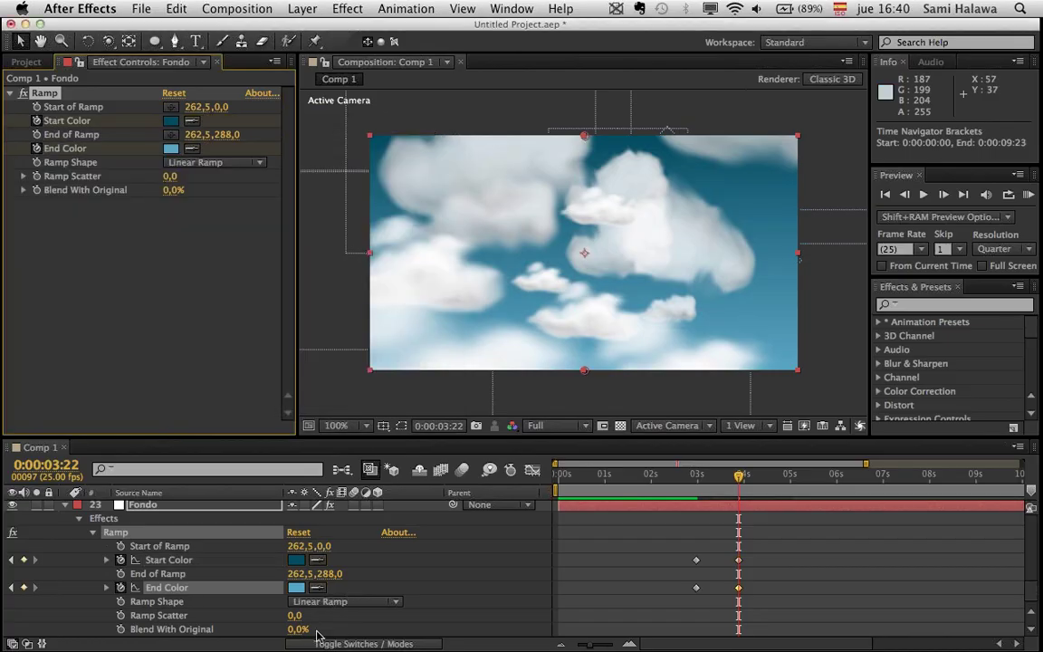
- Expand the Start Color and End Color properties to show their colour transition strips in the timeline
click(107, 560)
click(106, 561)
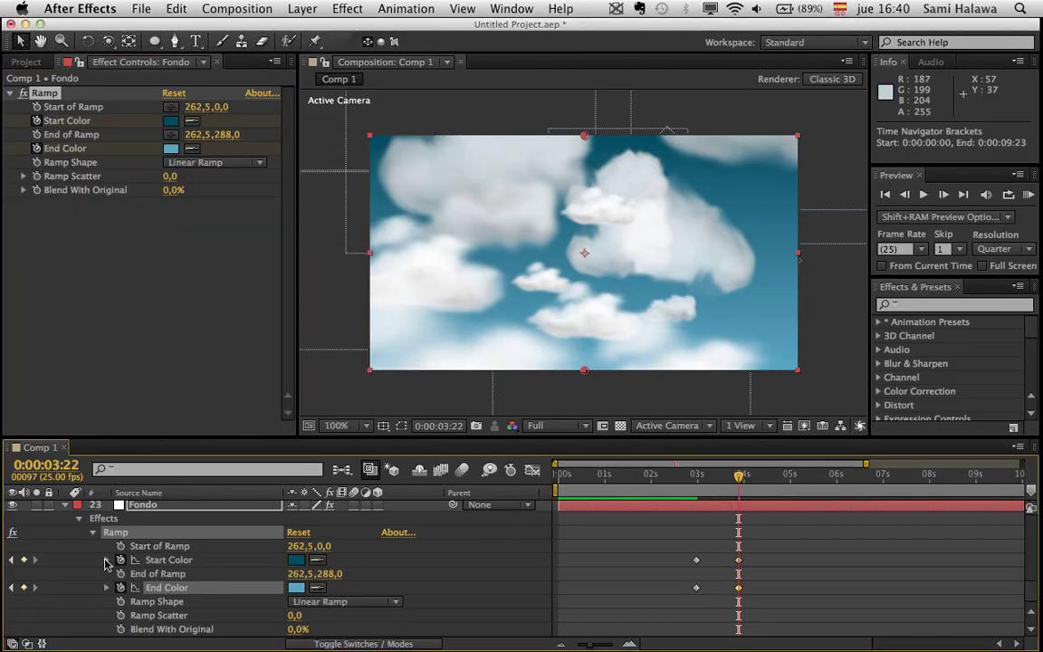
click(148, 561)
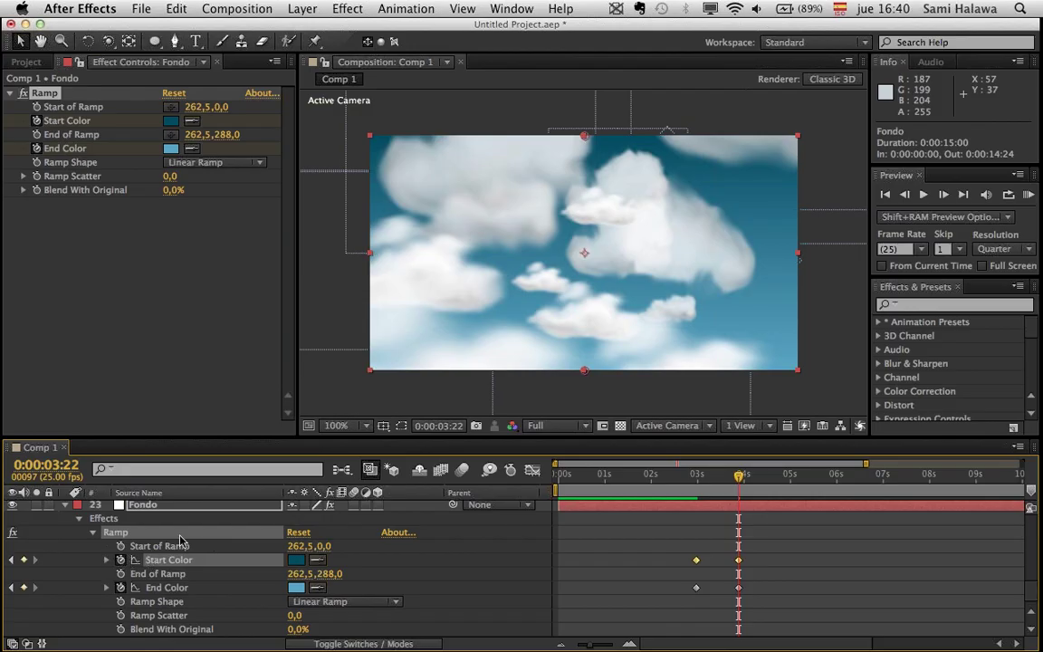
click(107, 561)
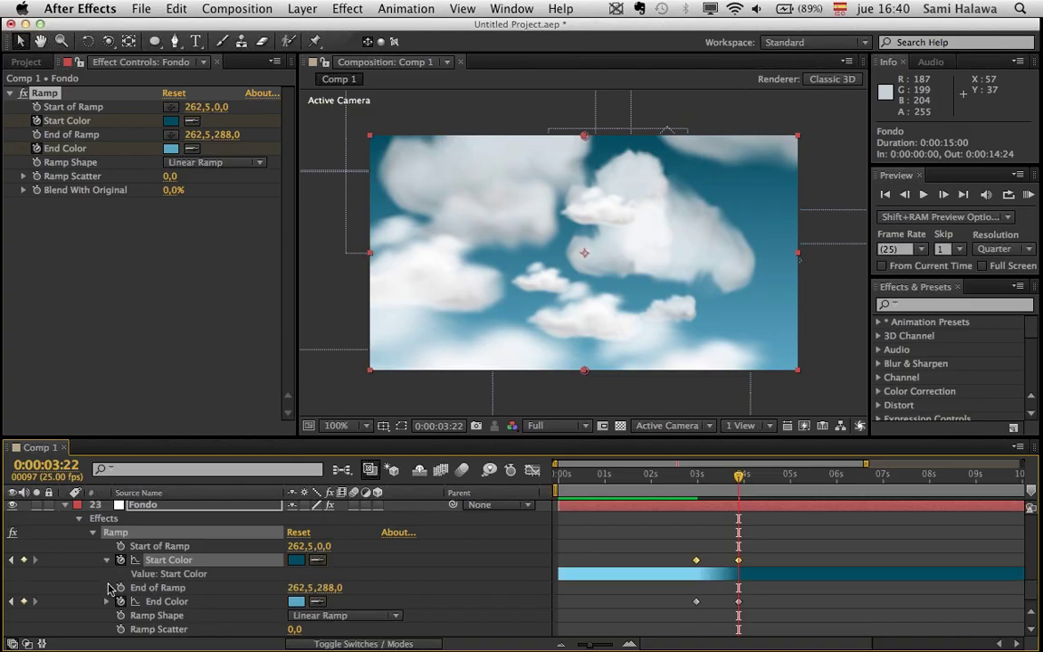
click(109, 607)
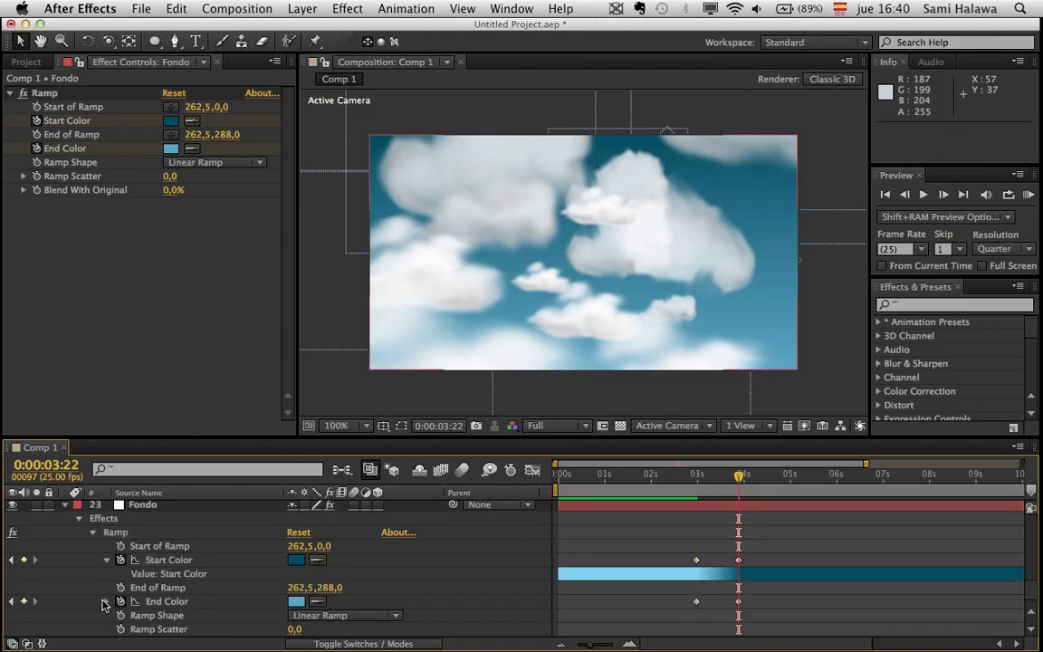
click(107, 602)
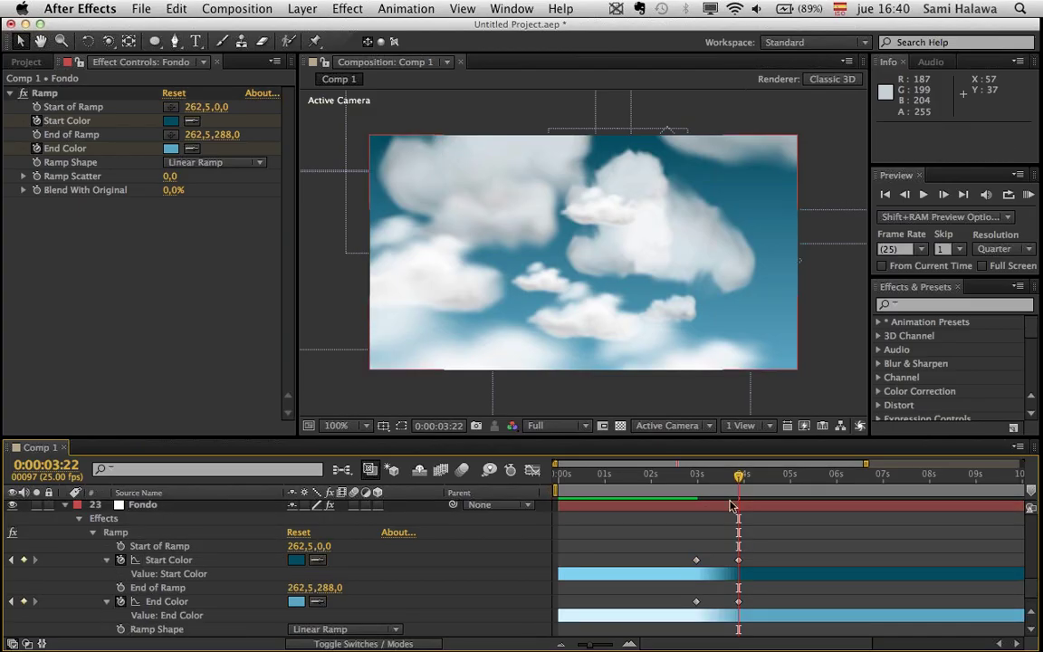
- Scrub across the sky colour transition and preview it from 0:00:02:10 to 0:00:05:05
mouse_move(692, 493)
mouse_down()
mouse_move(668, 493)
mouse_move(717, 493)
mouse_move(708, 494)
mouse_up()
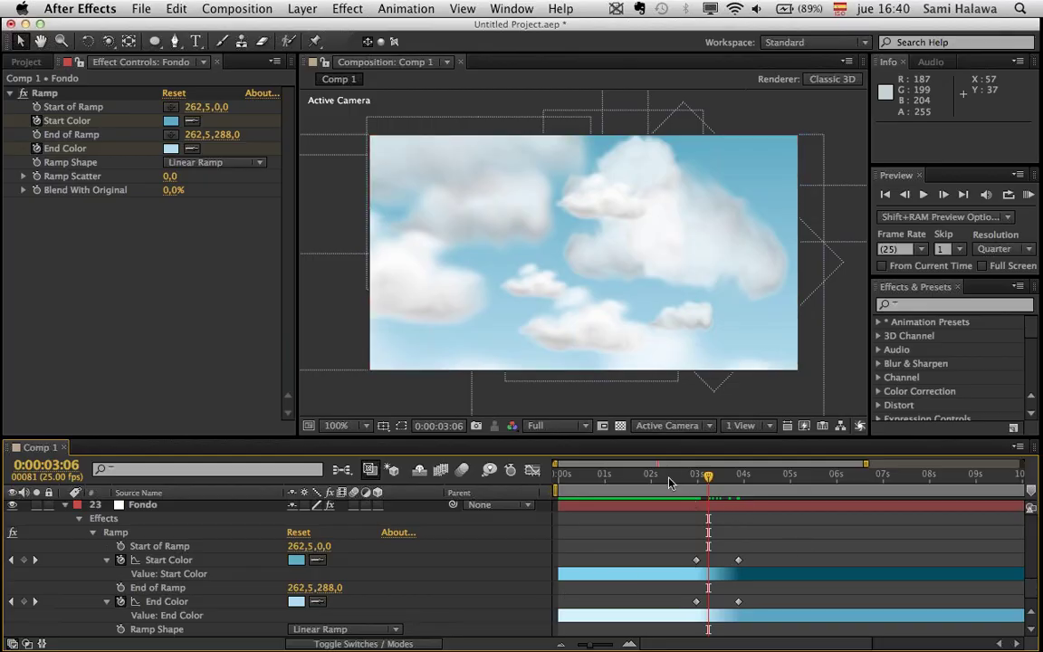
click(670, 477)
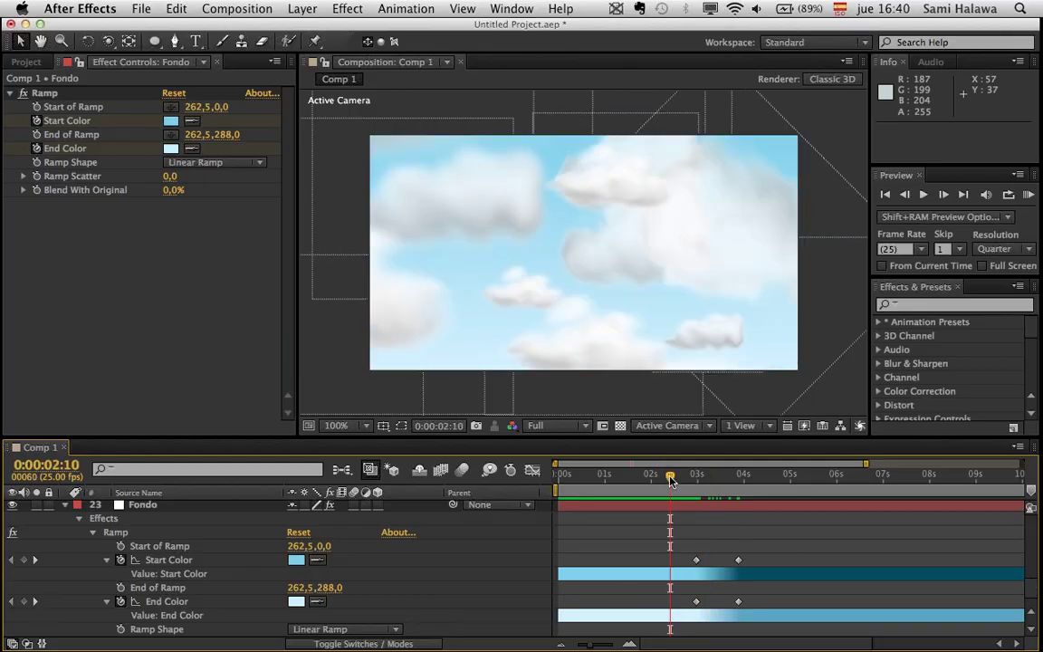
key(space)
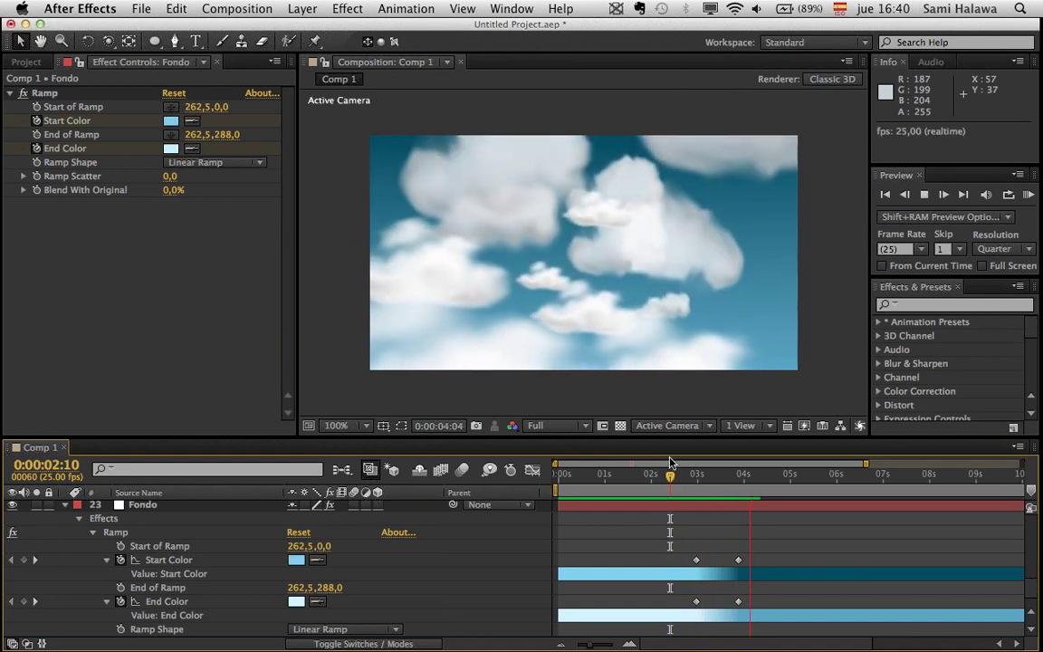
key(space)
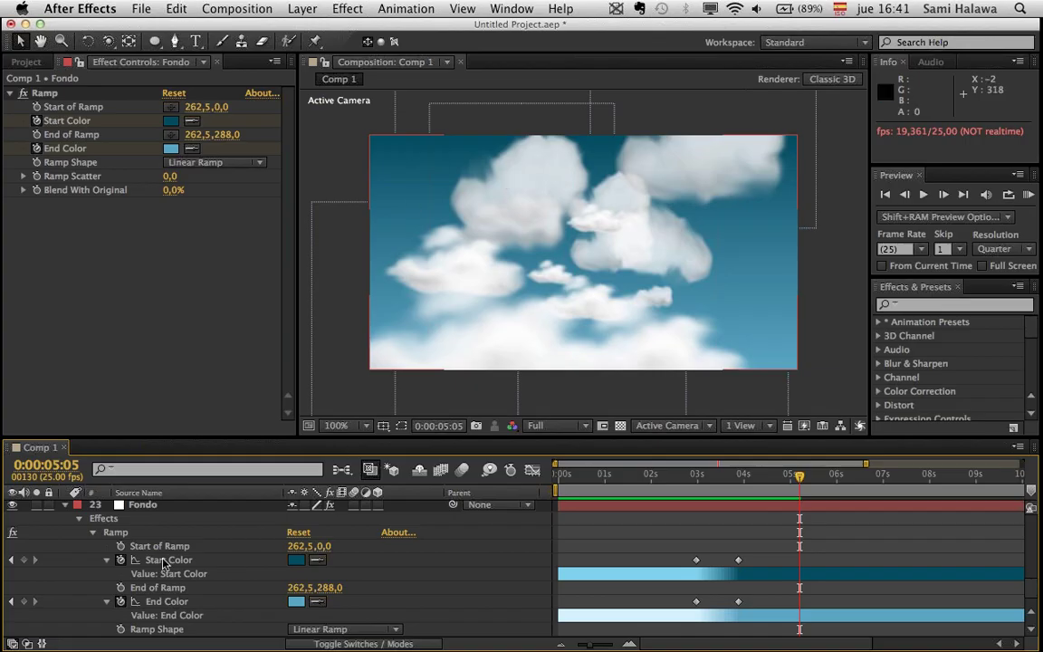
- Collapse the Fondo layer, then duplicate the blurred CL04.png cloud (layer 4) and place the copy closer to the camera at the frame's upper-left corner
click(65, 505)
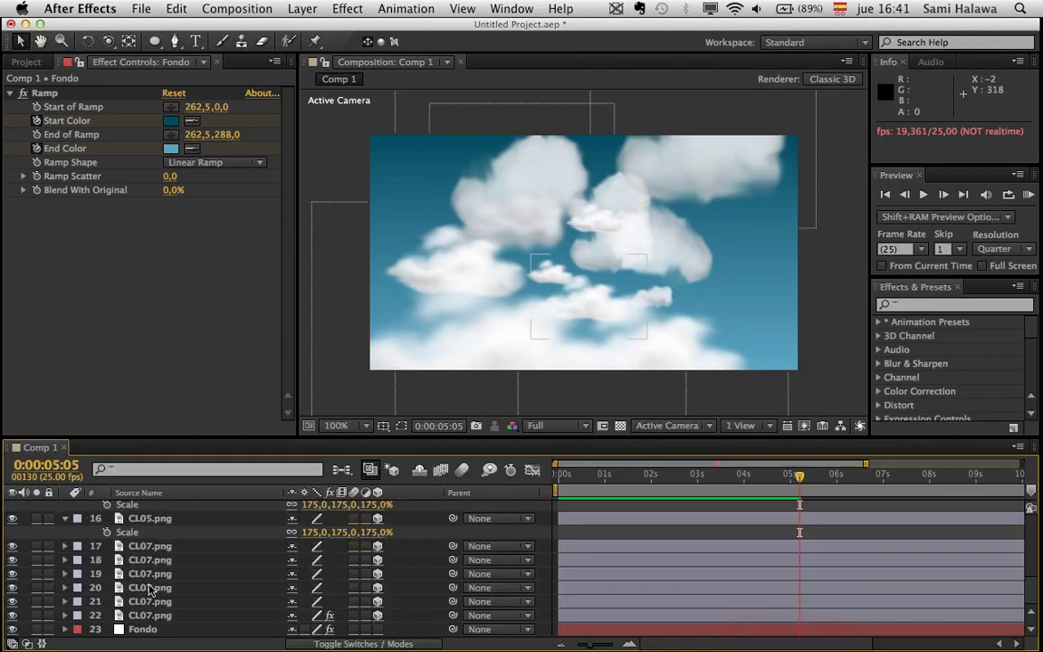
click(151, 588)
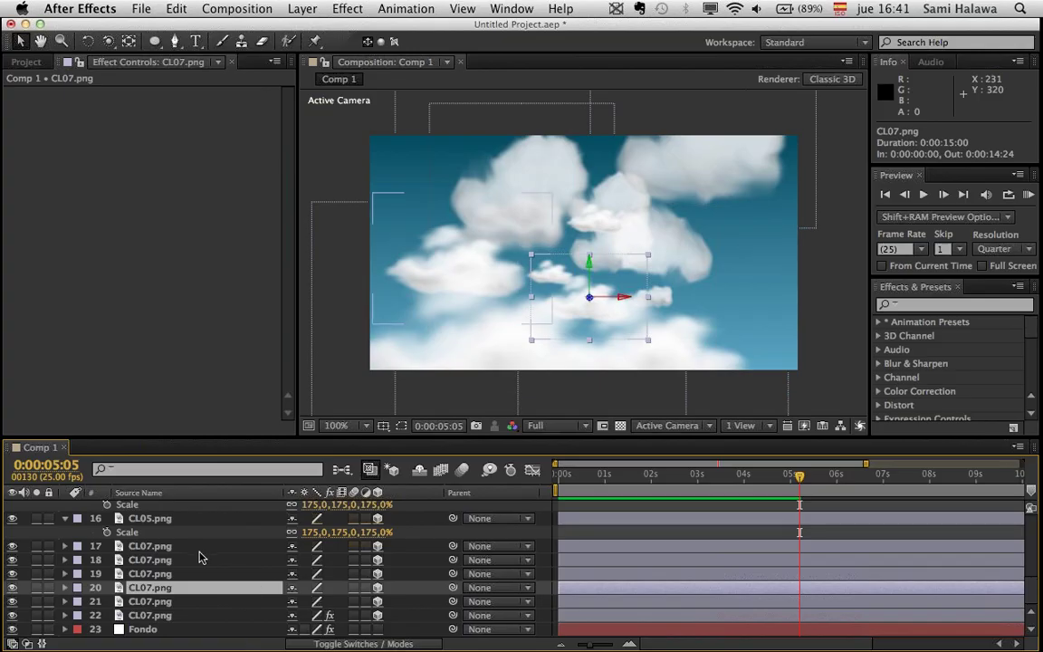
scroll(200, 552, up, 10)
click(200, 520)
click(200, 543)
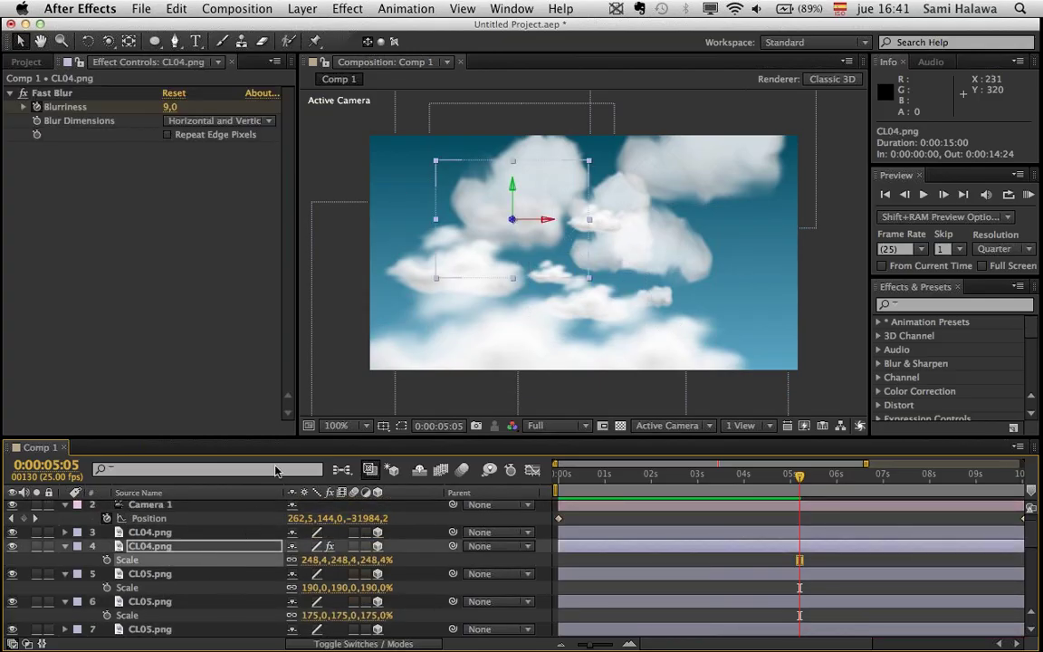
key(ctrl+d)
drag(520, 242, 357, 150)
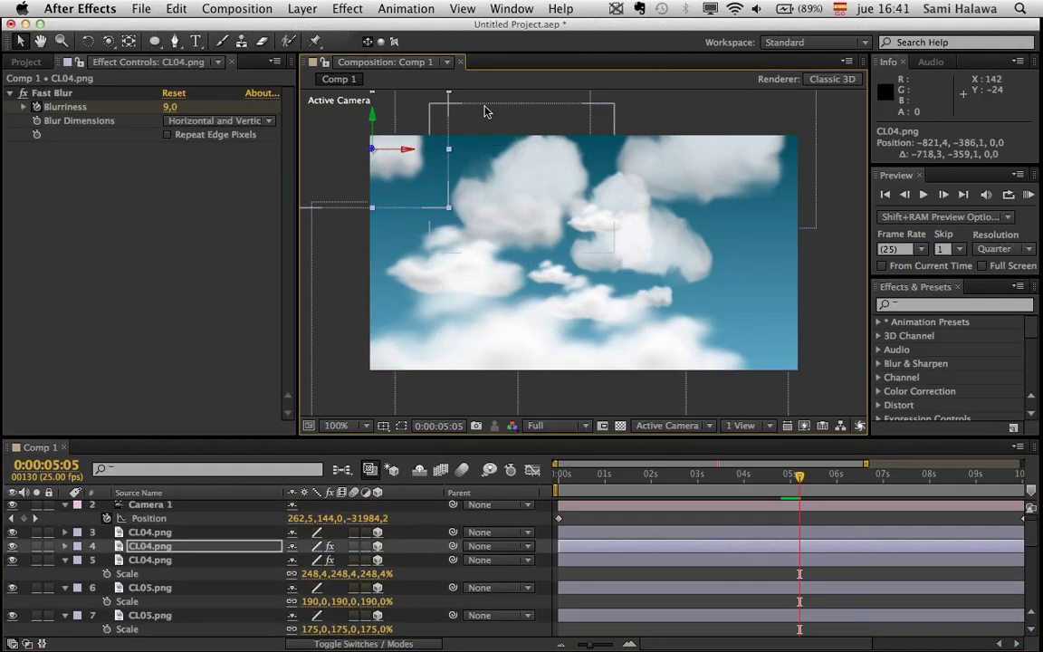
drag(449, 214, 505, 308)
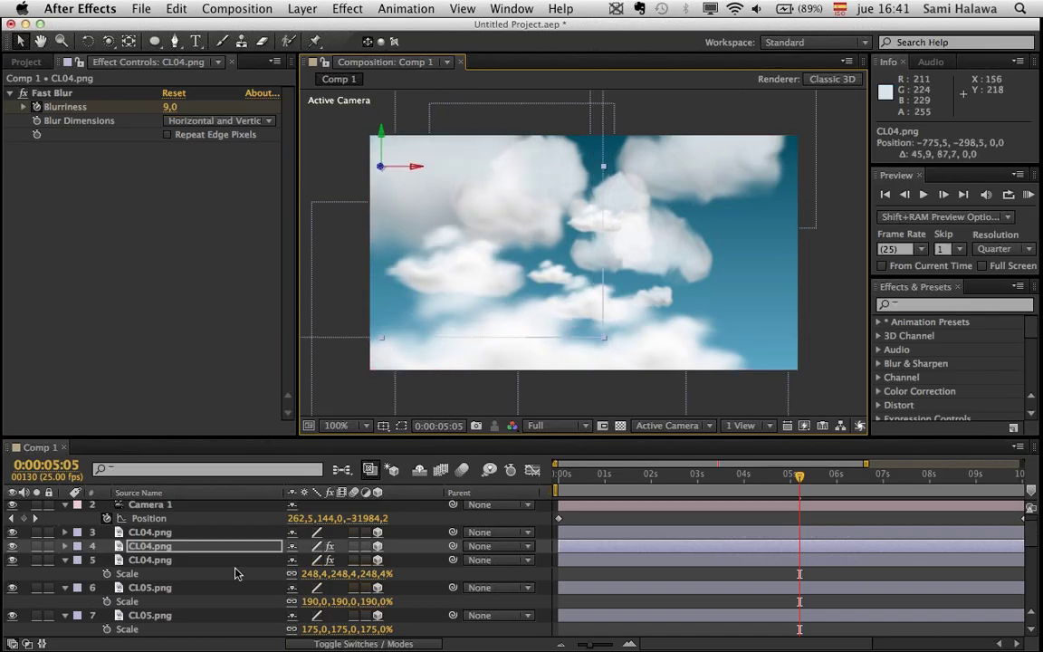
- Duplicate the CL05.png cloud on layer 14 and lower the copy to a Y position of about 54,8
scroll(197, 573, down, 3)
click(194, 571)
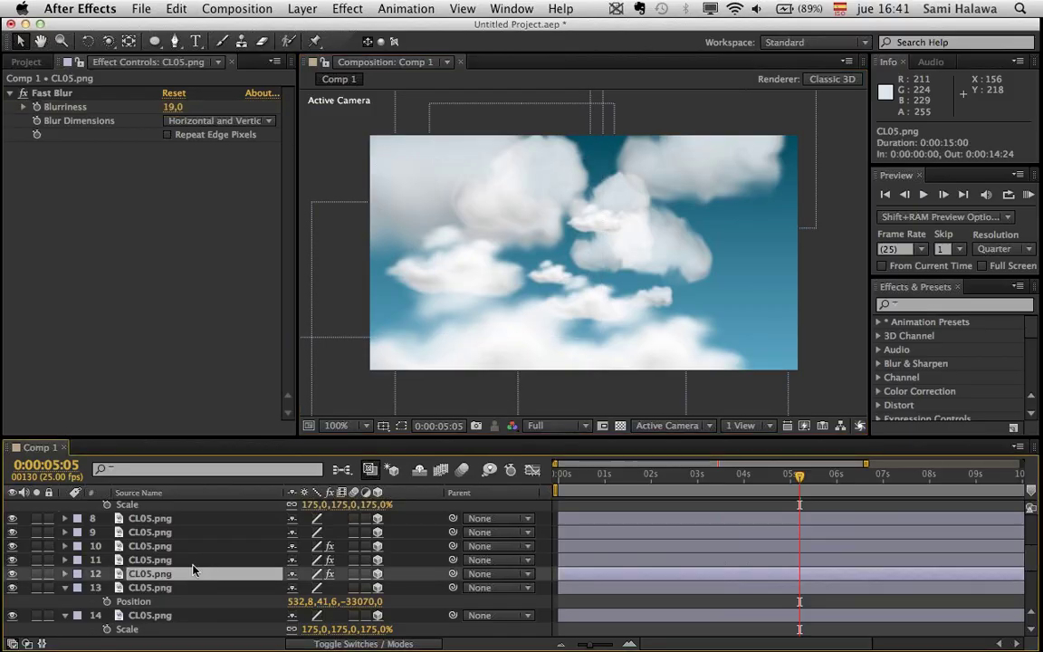
click(184, 547)
click(182, 584)
scroll(182, 588, down, 1)
click(182, 602)
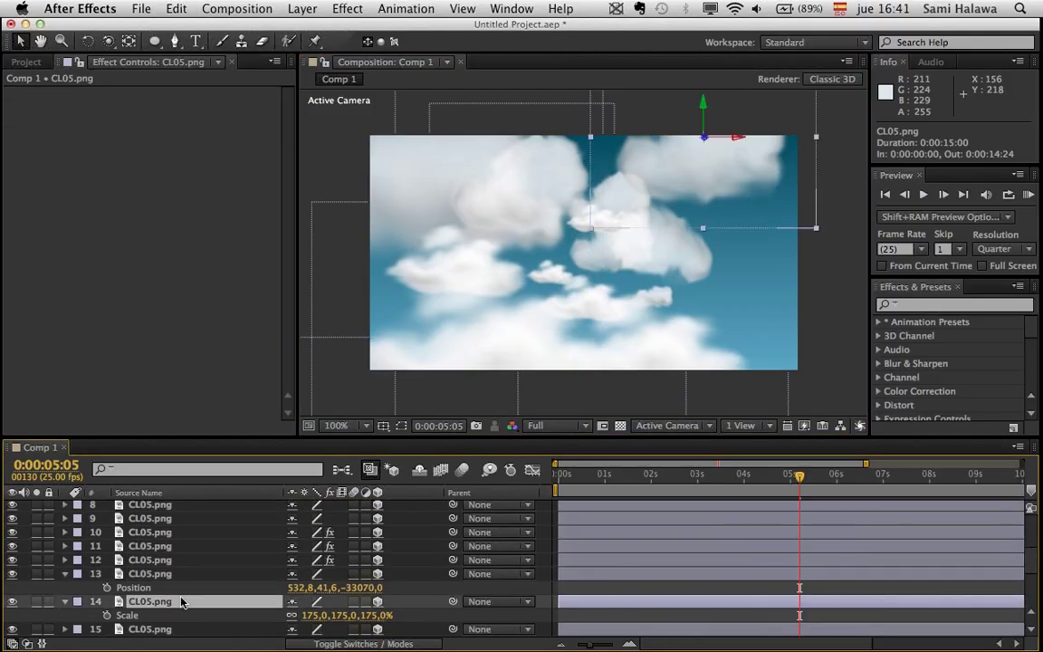
key(super+d)
drag(748, 136, 712, 264)
key(super+z)
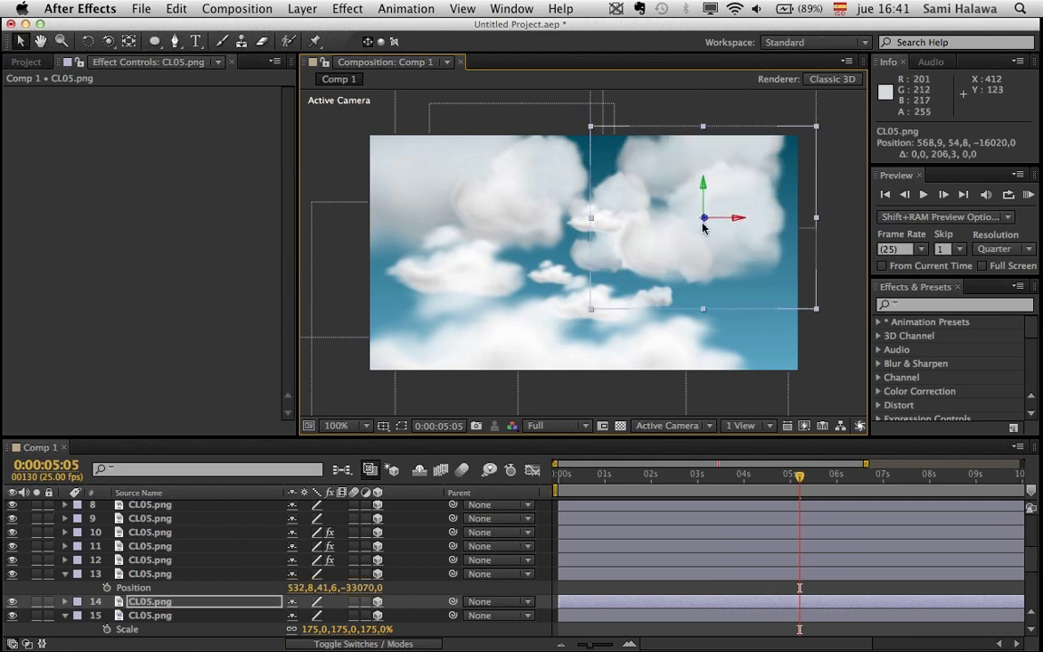
- Bring the duplicated CL05.png cloud closer to the camera, positioning it at about 533,3, 102,7, -22460
drag(705, 217, 706, 284)
key(super+z)
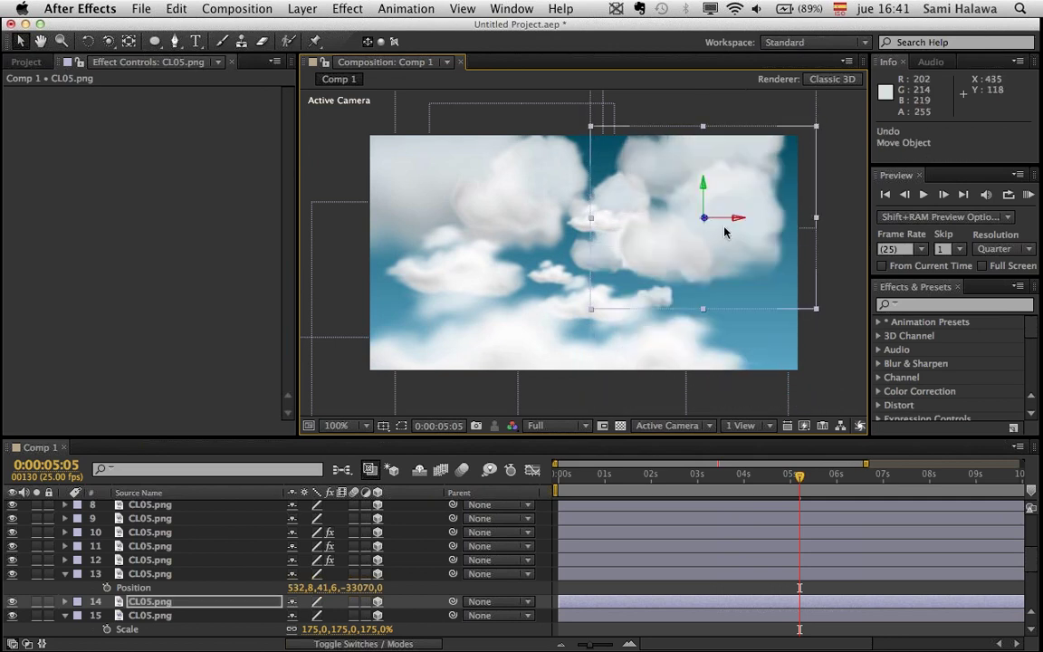
drag(706, 220, 656, 287)
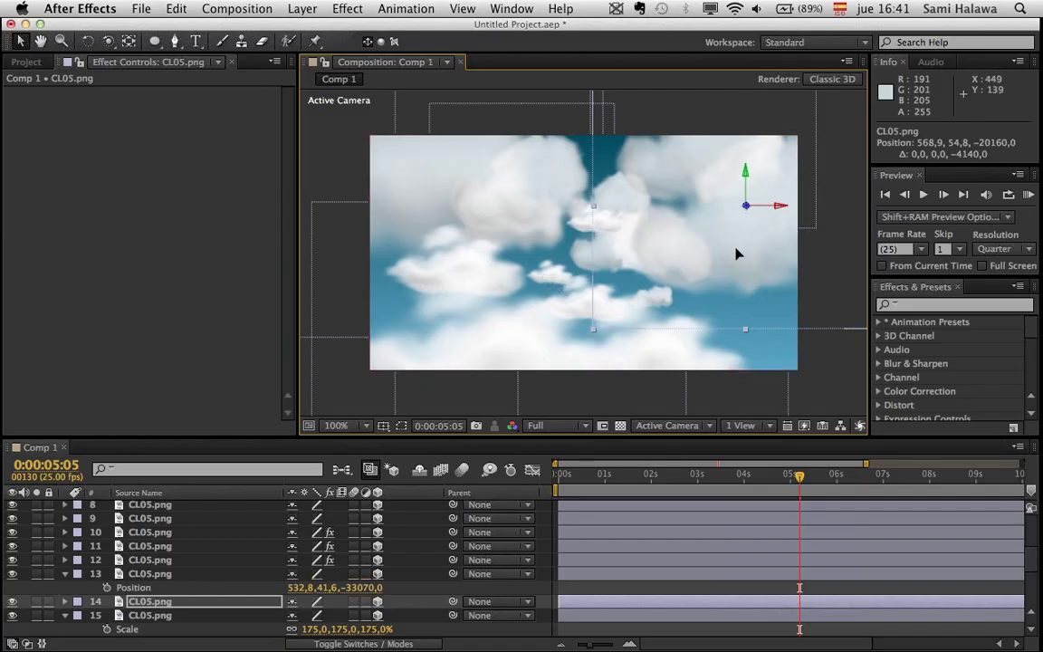
drag(735, 256, 717, 278)
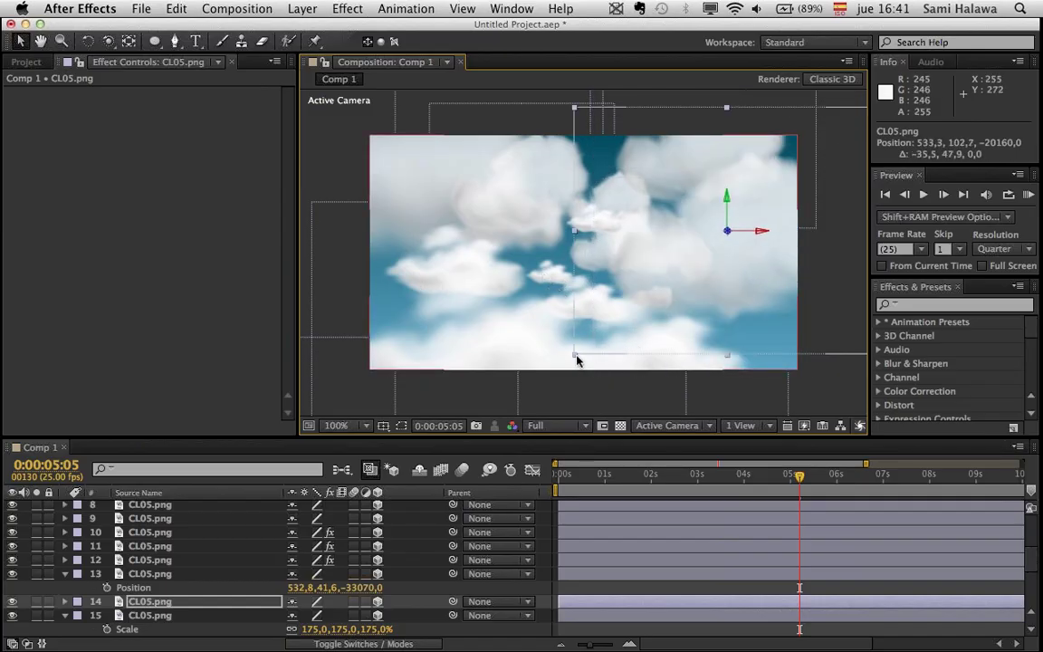
drag(738, 235, 795, 212)
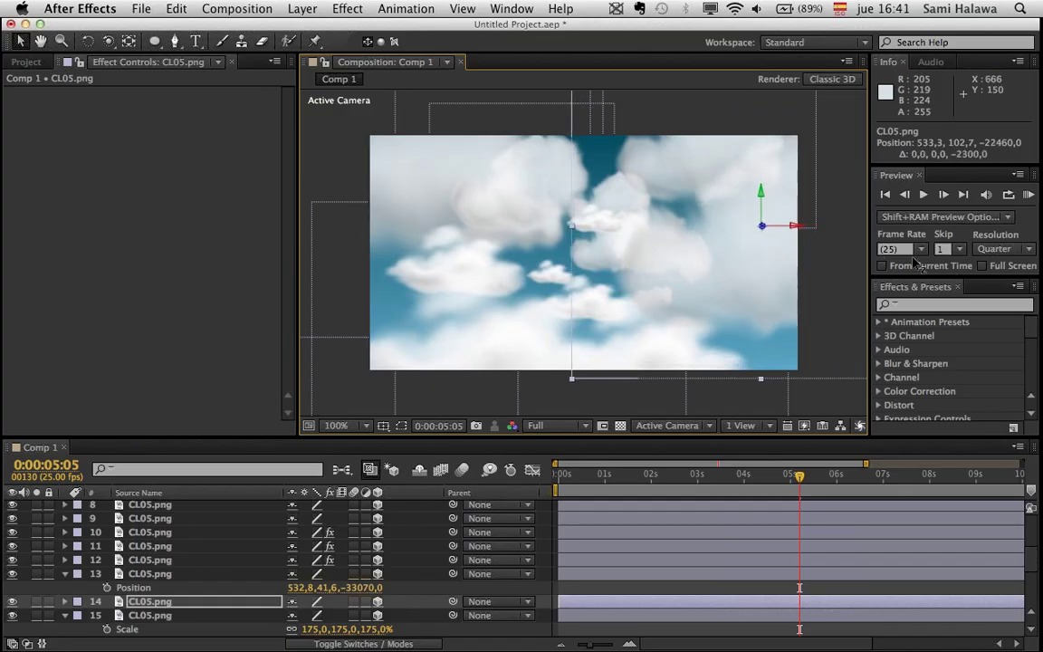
- Set the duplicated CL05.png cloud's Z Rotation to 125° and move it to about 560,7, 156,2, -22460
click(215, 602)
key(r)
scroll(310, 621, down, 2)
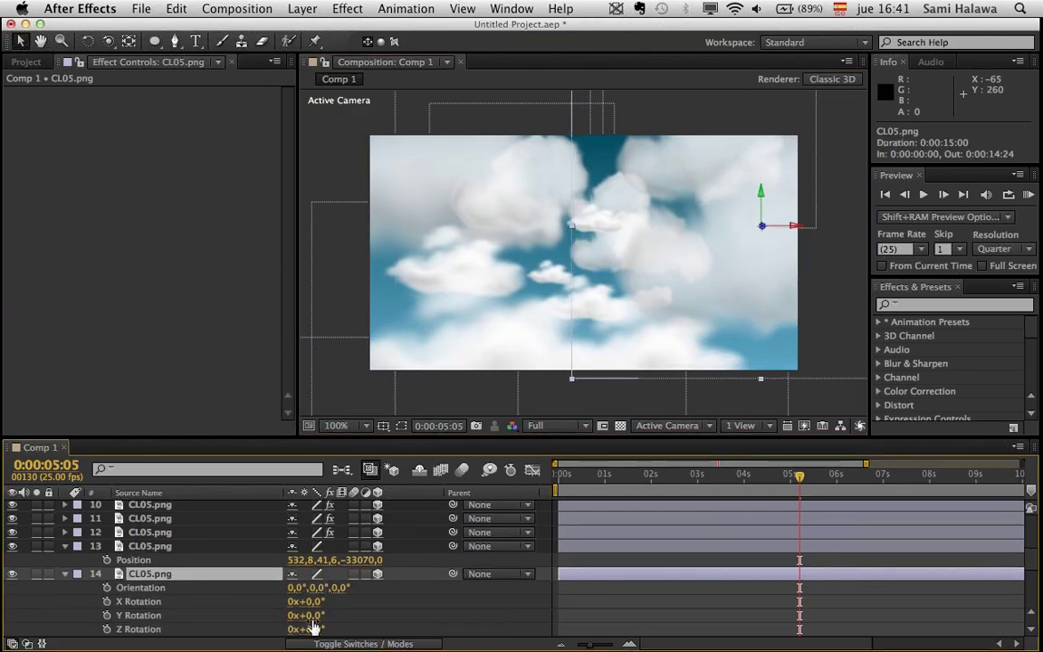
drag(311, 628, 424, 628)
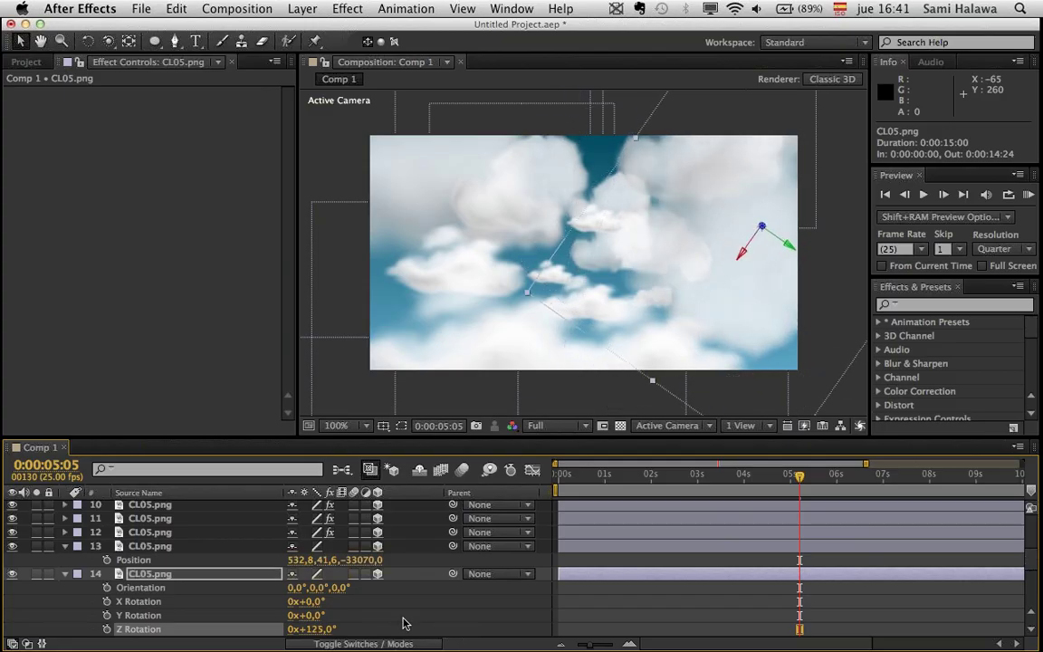
drag(690, 330, 710, 363)
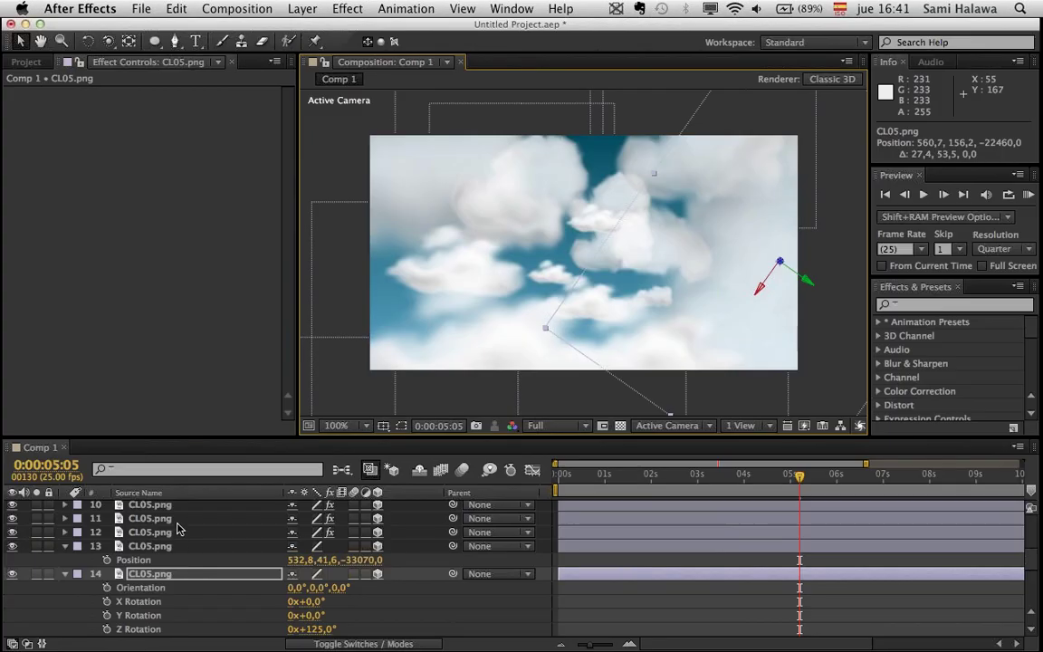
- Scale the blurred CL07.png cloud on layer 24 to about 404% and push it back to a Z position of about 5930
click(190, 531)
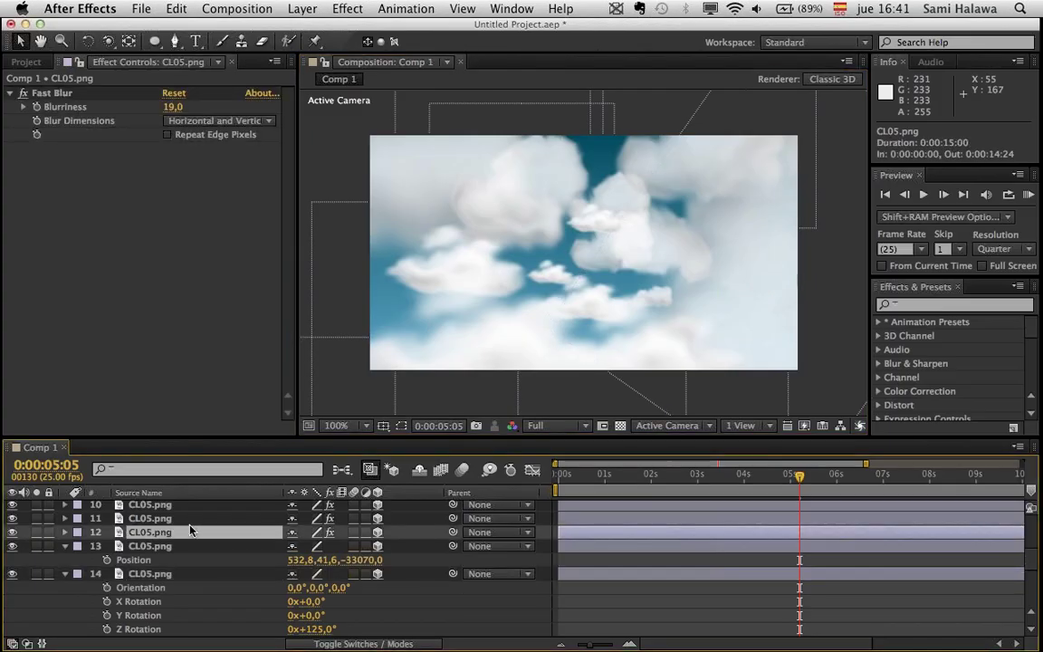
scroll(210, 582, down, 5)
click(186, 615)
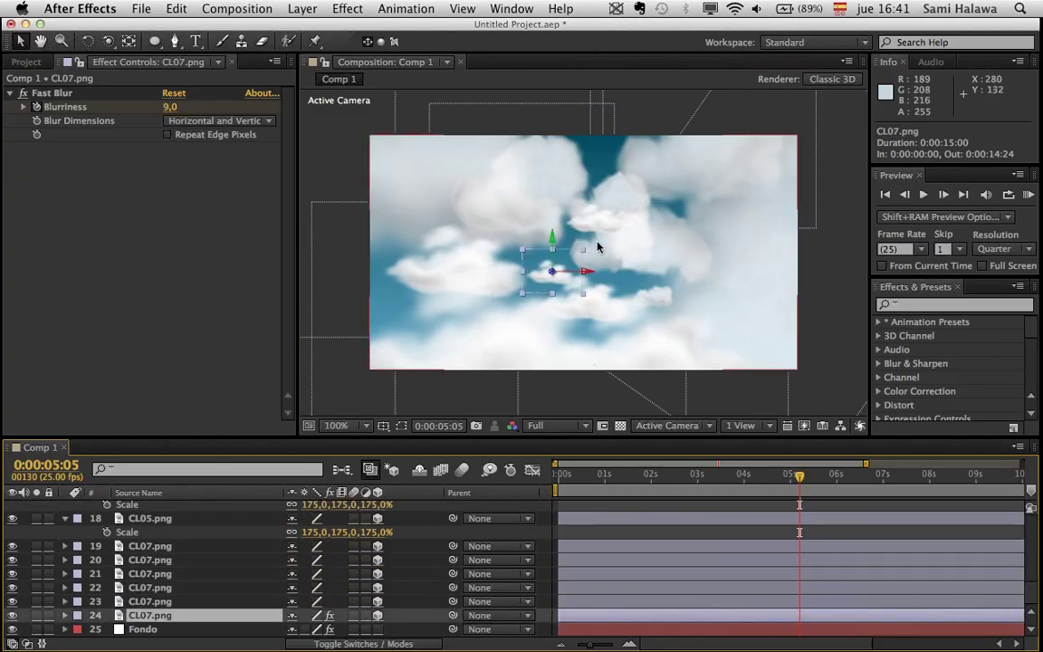
drag(586, 253, 721, 187)
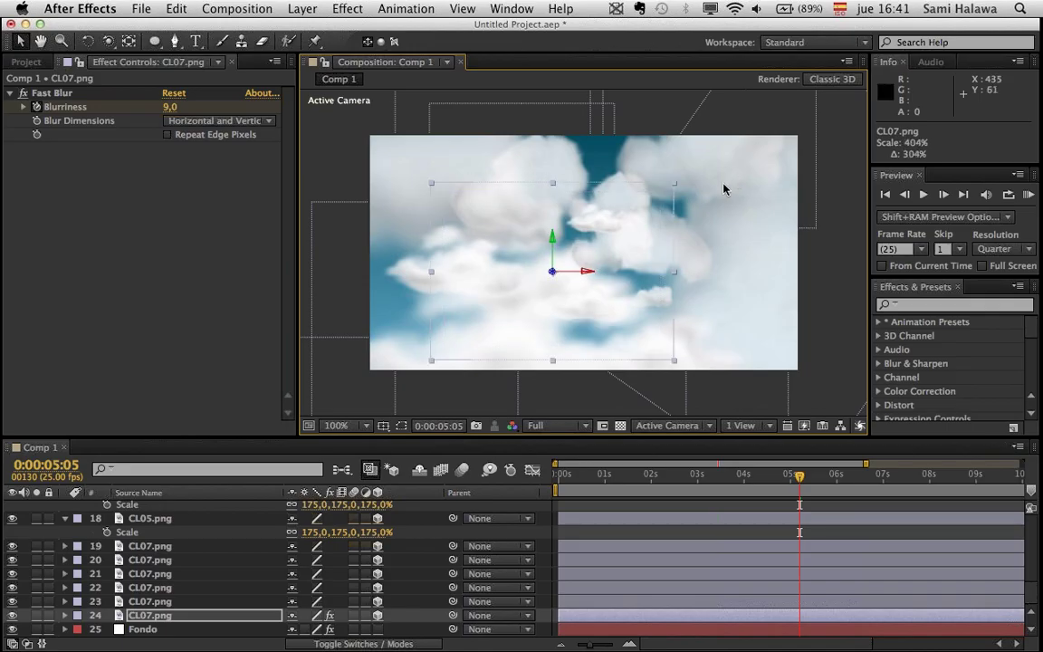
drag(585, 270, 325, 534)
click(415, 262)
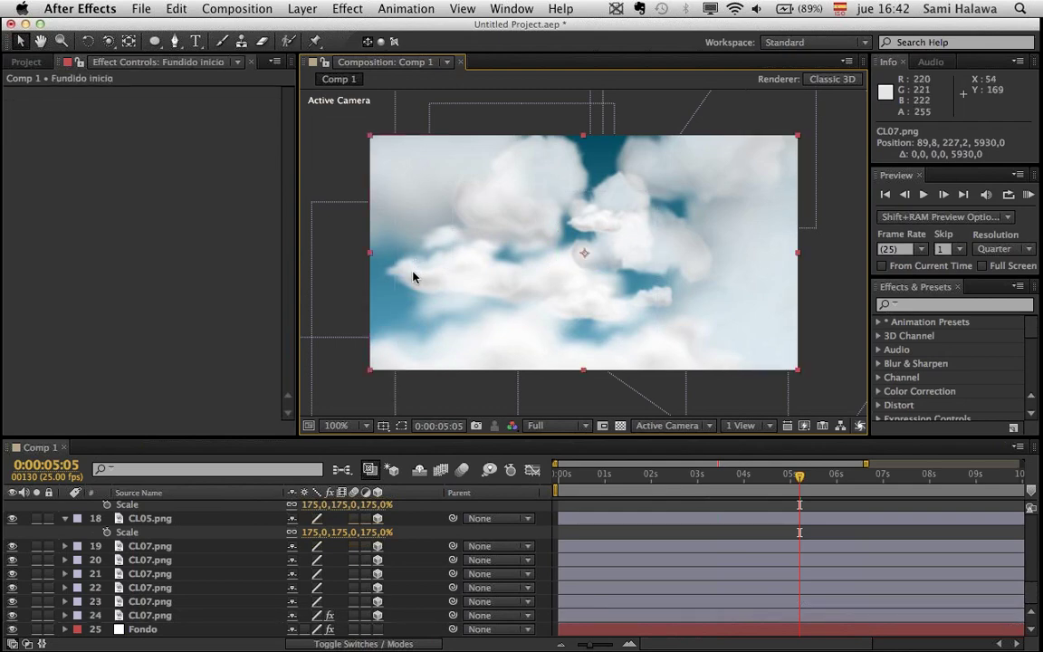
- At 0:00:09:05, move the CL05.png cloud on layer 9 to about 71,1, 273,6, -36081,9
drag(633, 492, 986, 498)
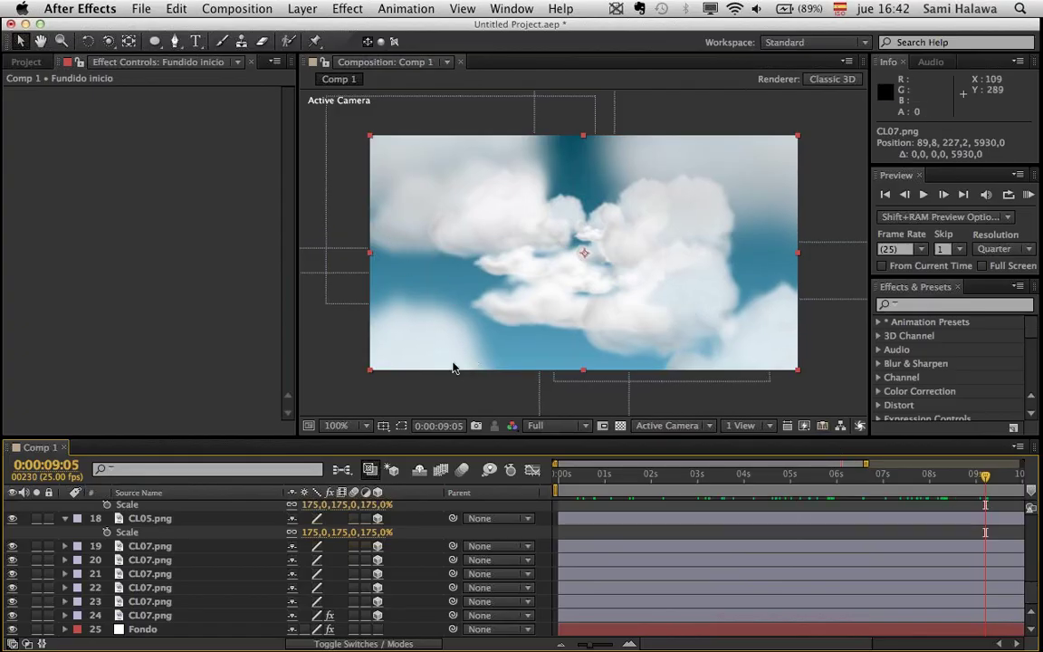
click(217, 565)
click(216, 585)
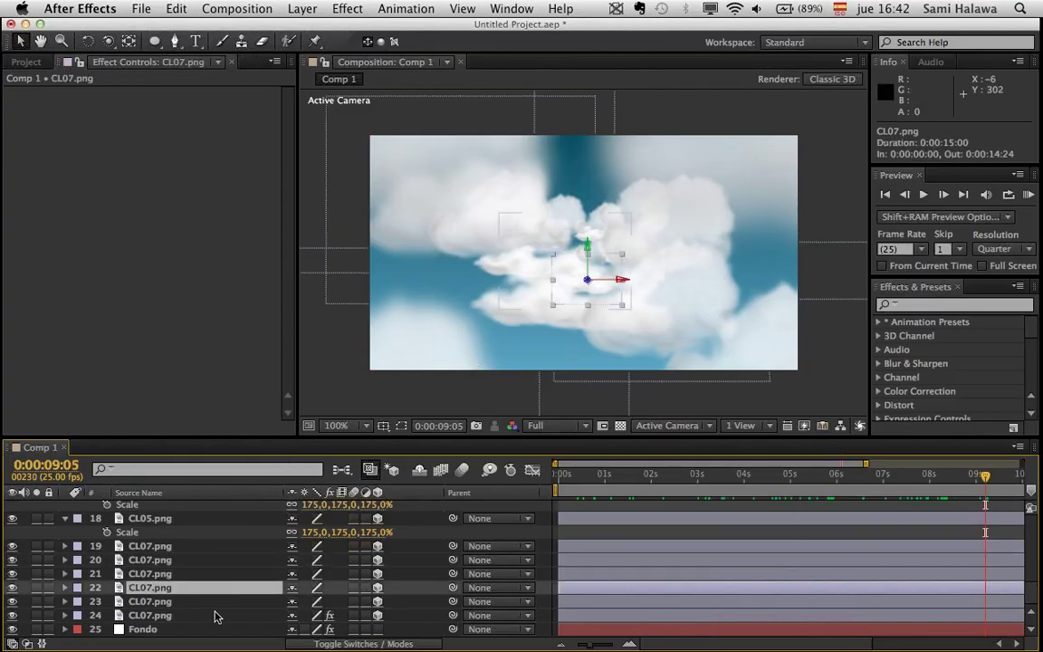
click(216, 613)
scroll(216, 603, up, 10)
click(203, 533)
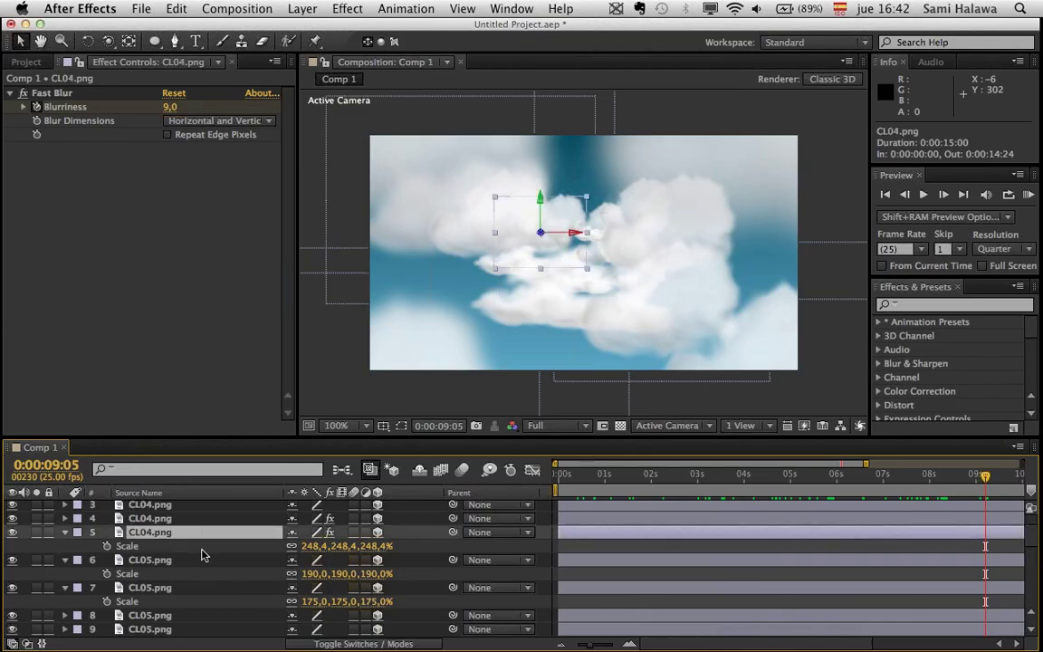
click(200, 561)
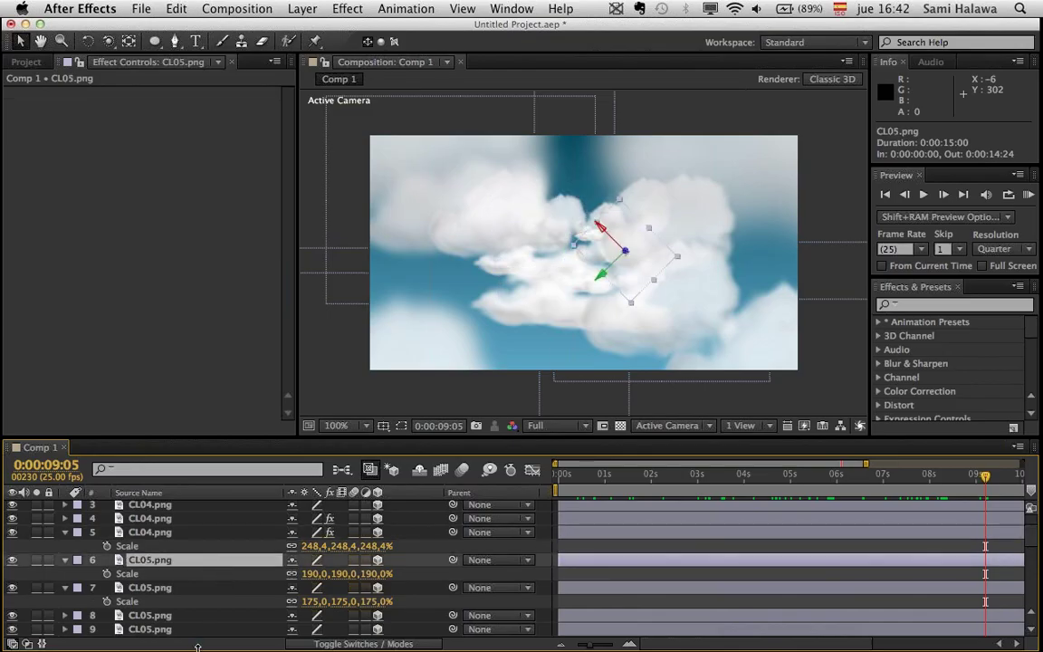
click(181, 615)
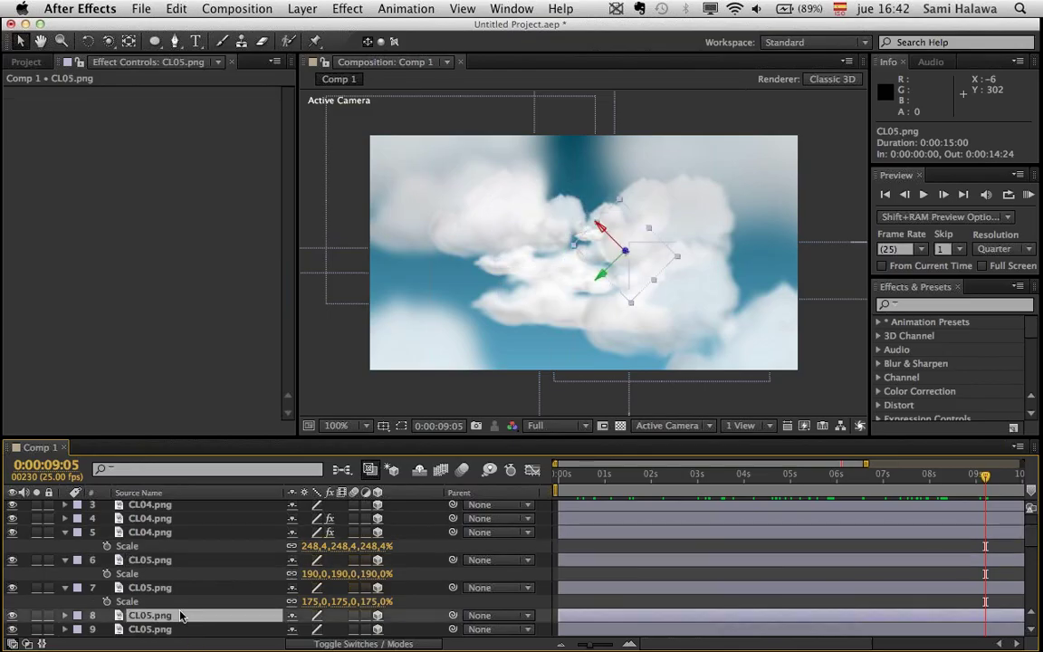
click(610, 364)
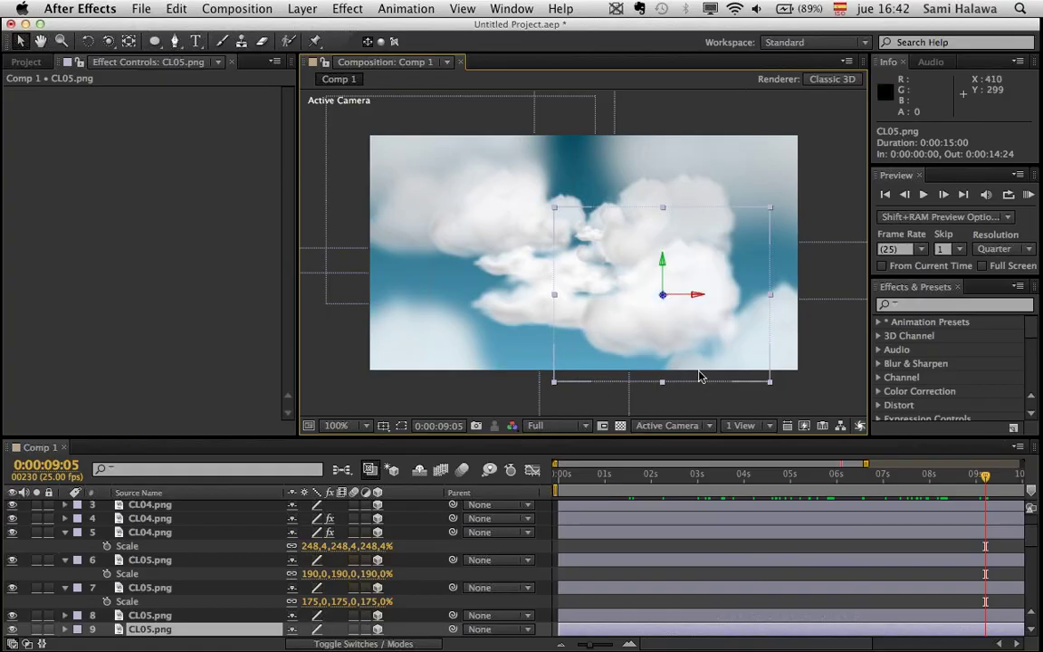
drag(698, 376, 516, 331)
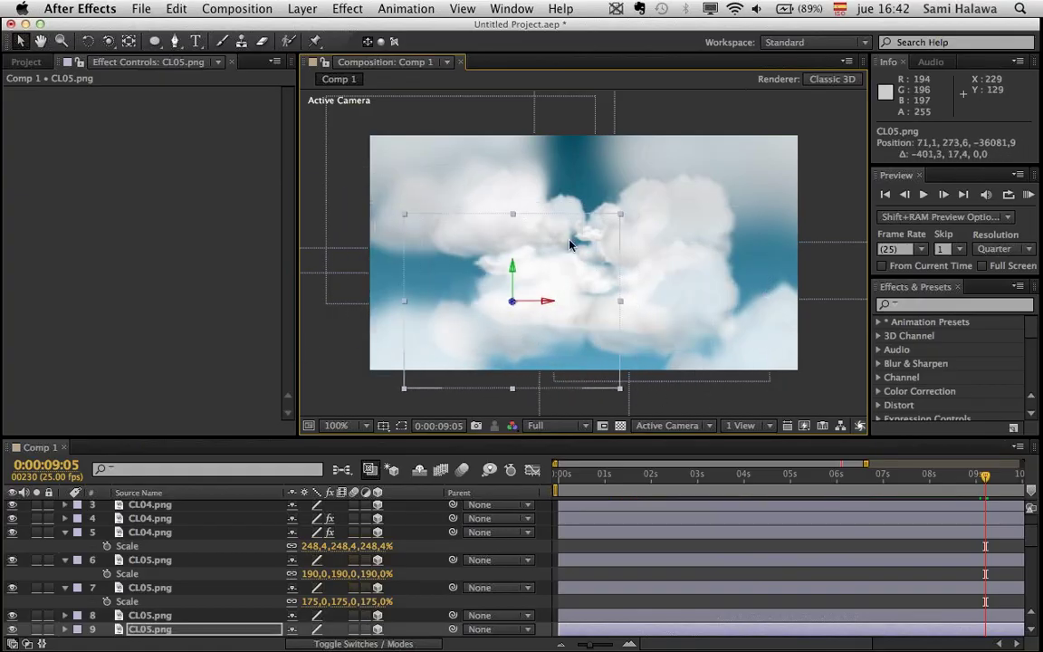
- Scale the layer 9 CL05.png cloud to about 242% and bring it closer to the camera, at a Z position of about -37934,6
drag(621, 214, 543, 371)
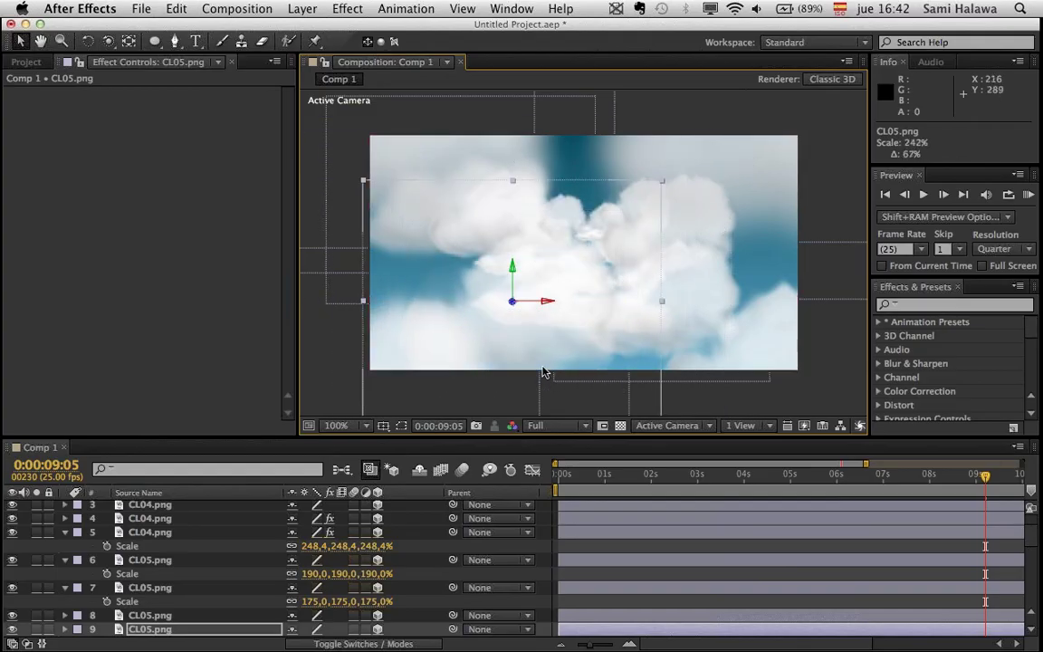
drag(514, 304, 258, 323)
key(super+z)
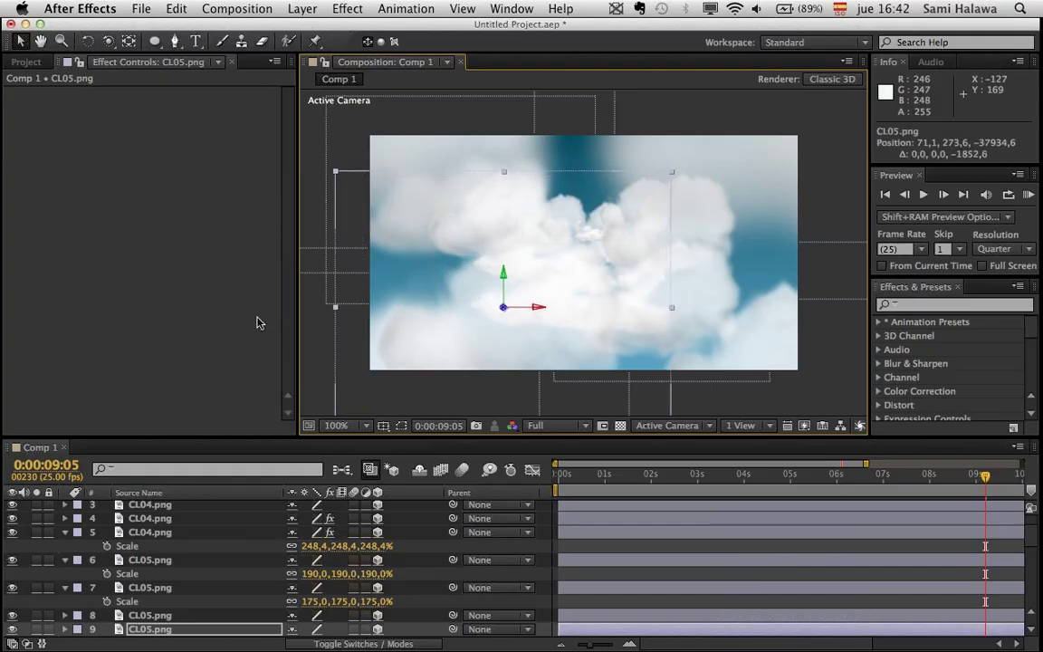
- Set the layer 9 CL05.png cloud's Z Rotation to 230° and shift it to about -39,4, 374,4, -37934,6
key(r)
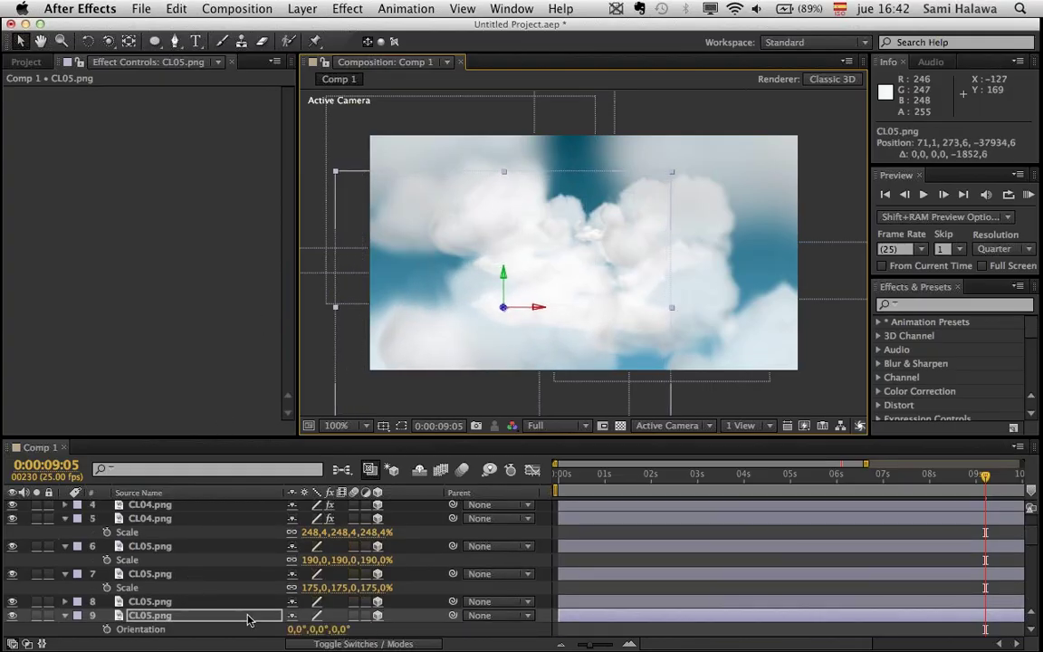
click(210, 616)
scroll(241, 621, down, 5)
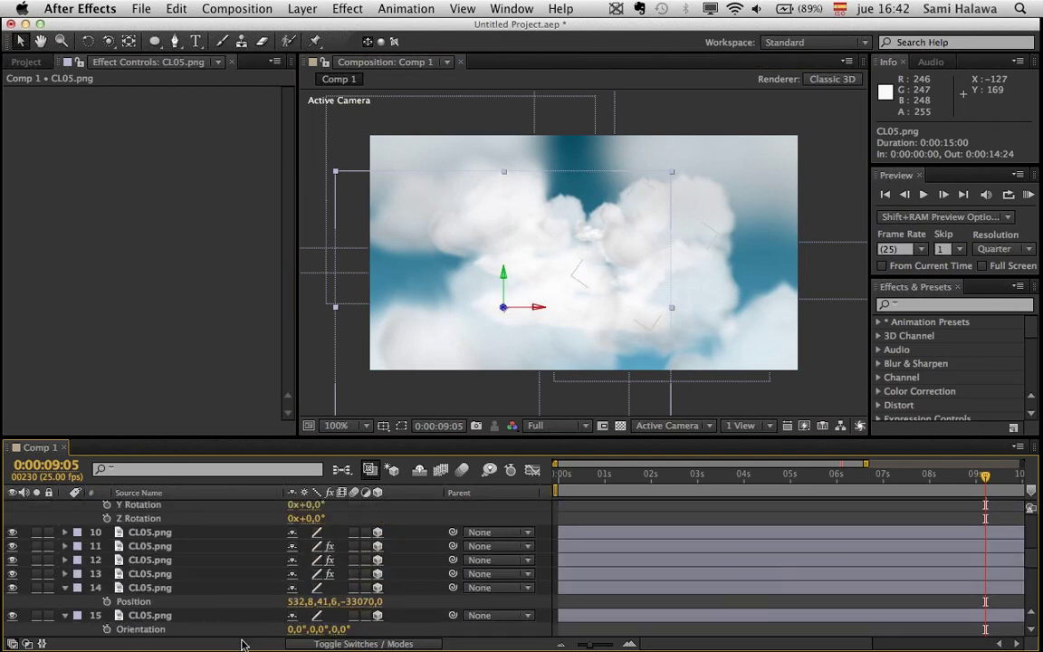
scroll(244, 607, up, 8)
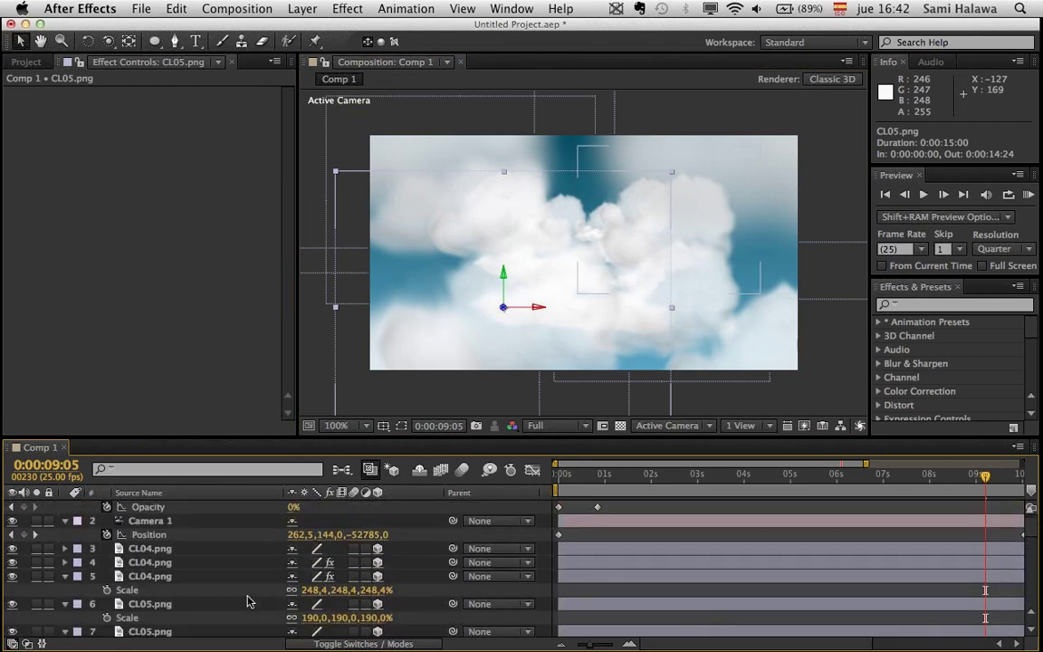
scroll(246, 598, down, 3)
scroll(247, 535, down, 2)
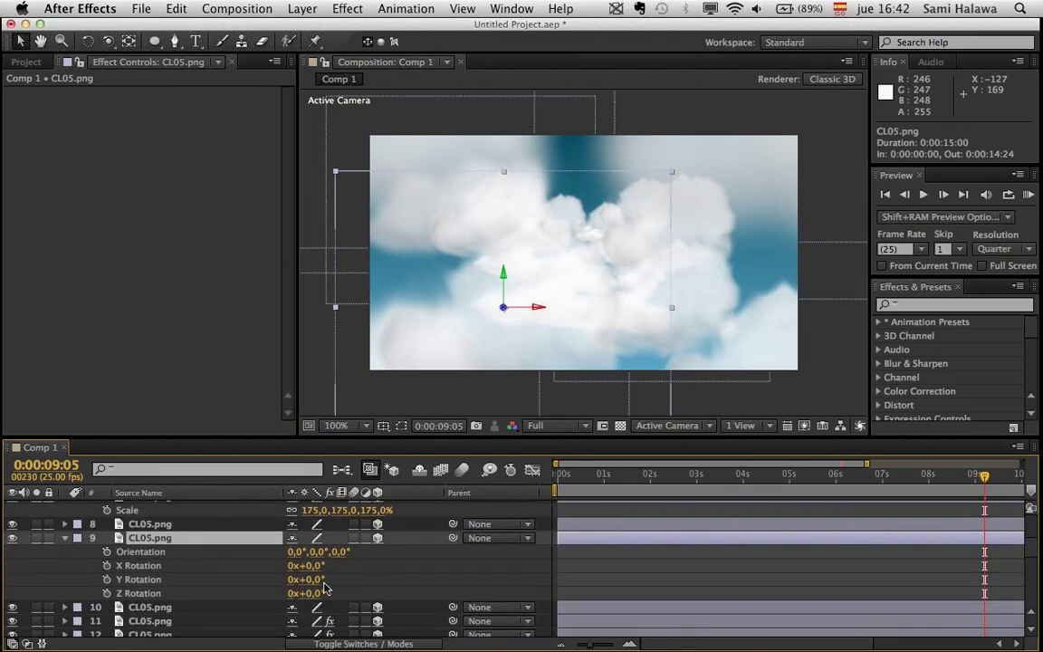
drag(310, 592, 519, 592)
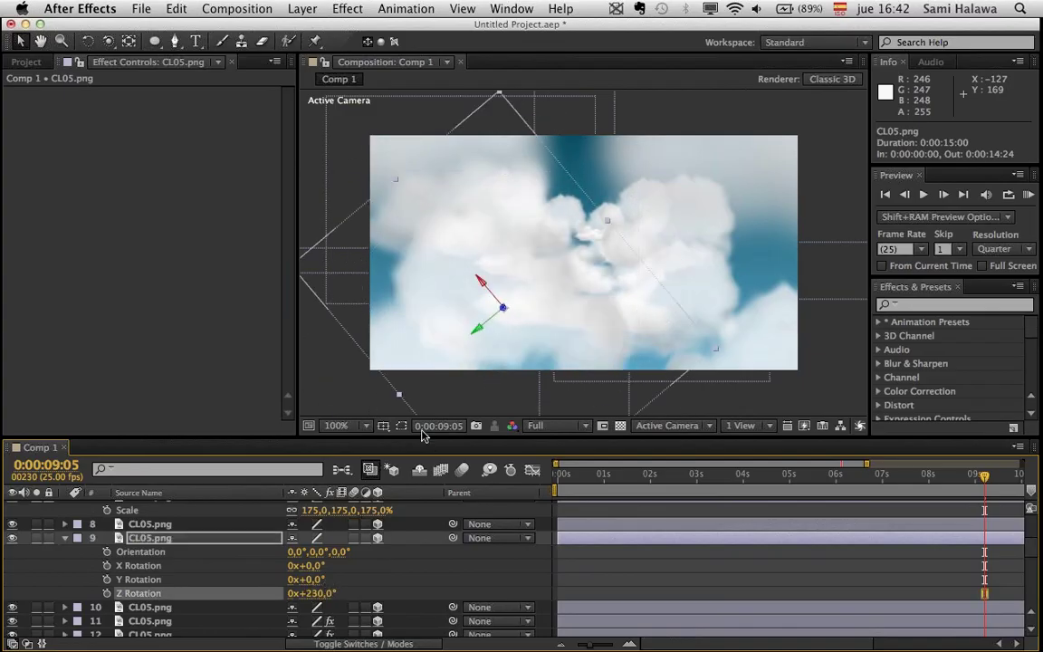
drag(540, 327, 569, 416)
- Scrub through the flight, show the full 15-second timeline, and preview the animation from 0:00:02:04
drag(634, 480, 941, 510)
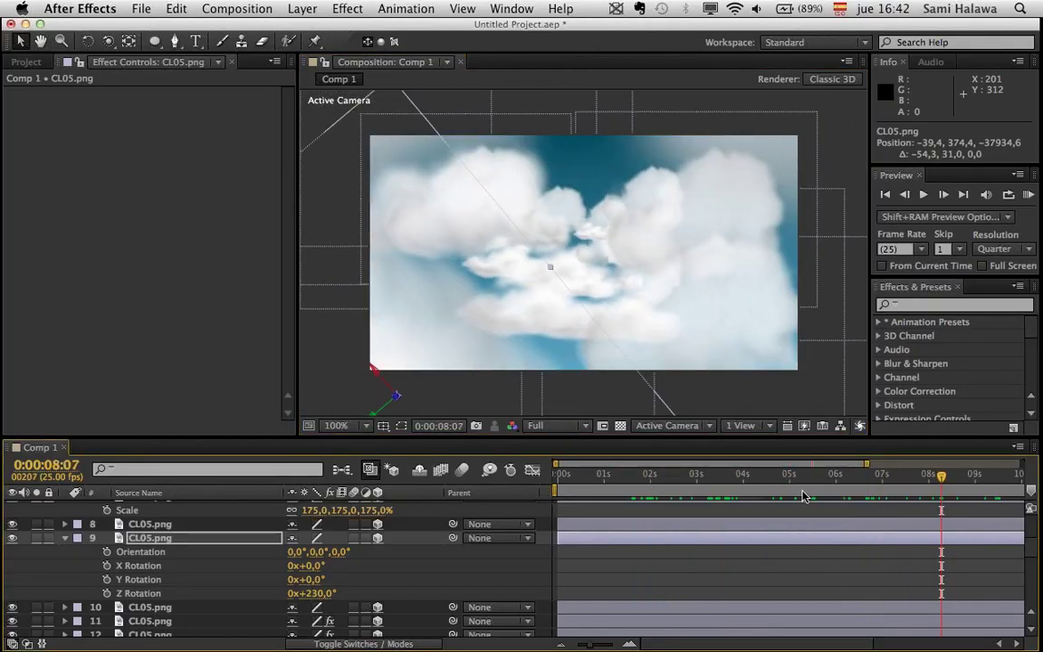
drag(791, 478, 777, 486)
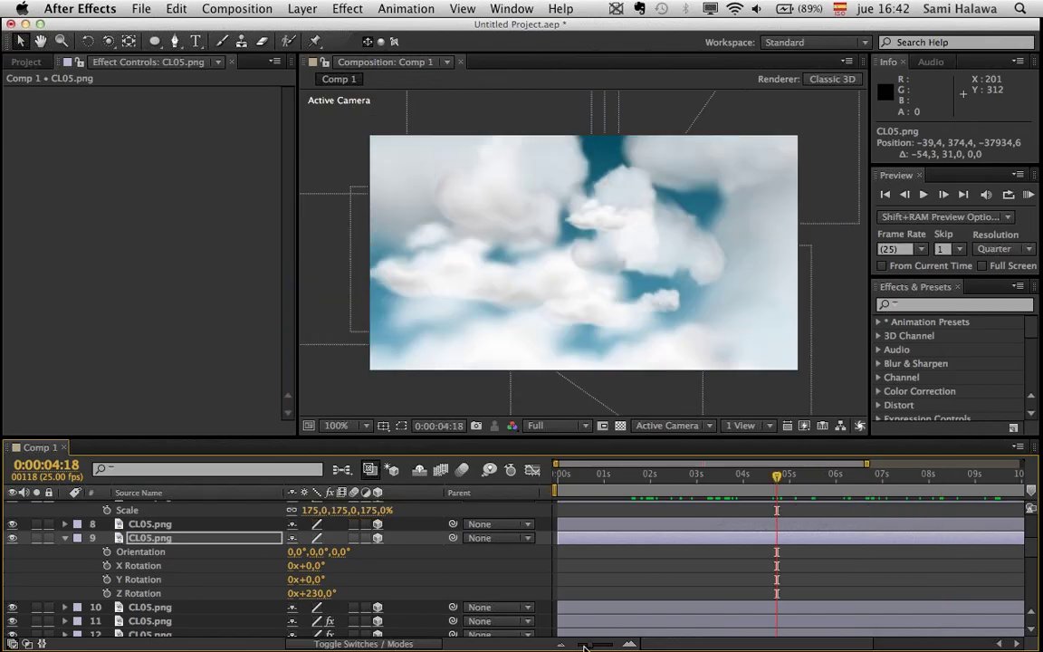
drag(584, 646, 577, 645)
scroll(558, 579, up, 5)
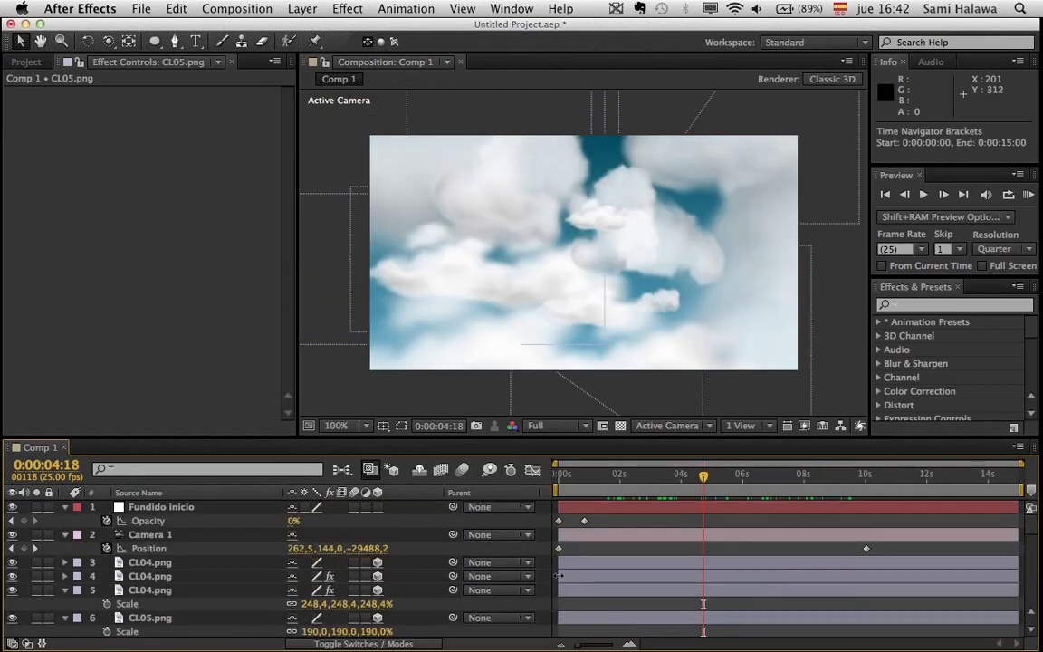
click(625, 474)
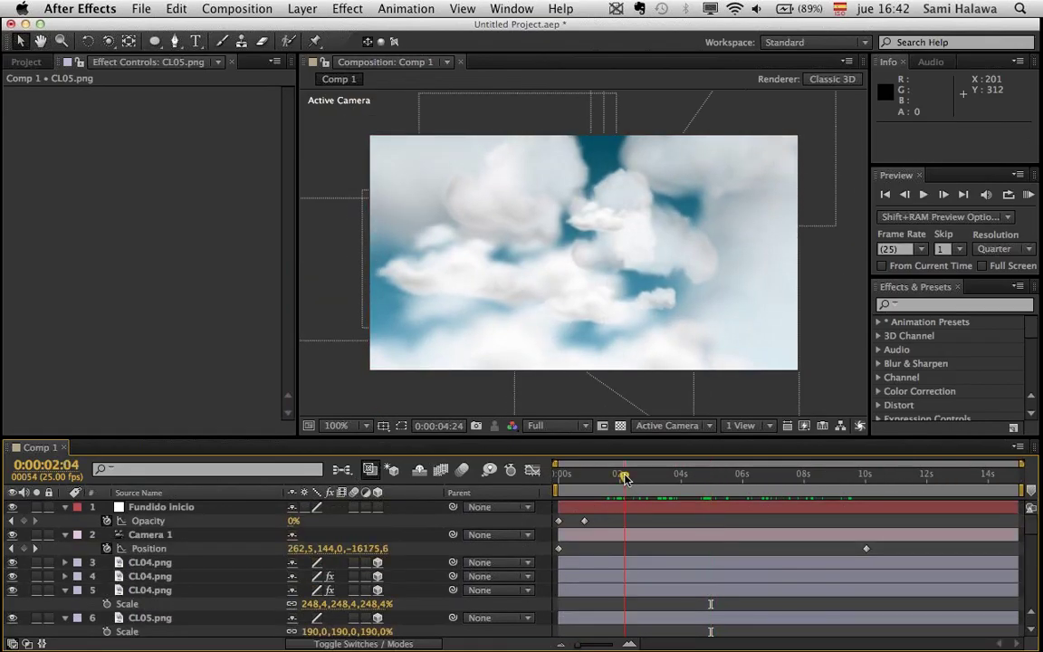
key(space)
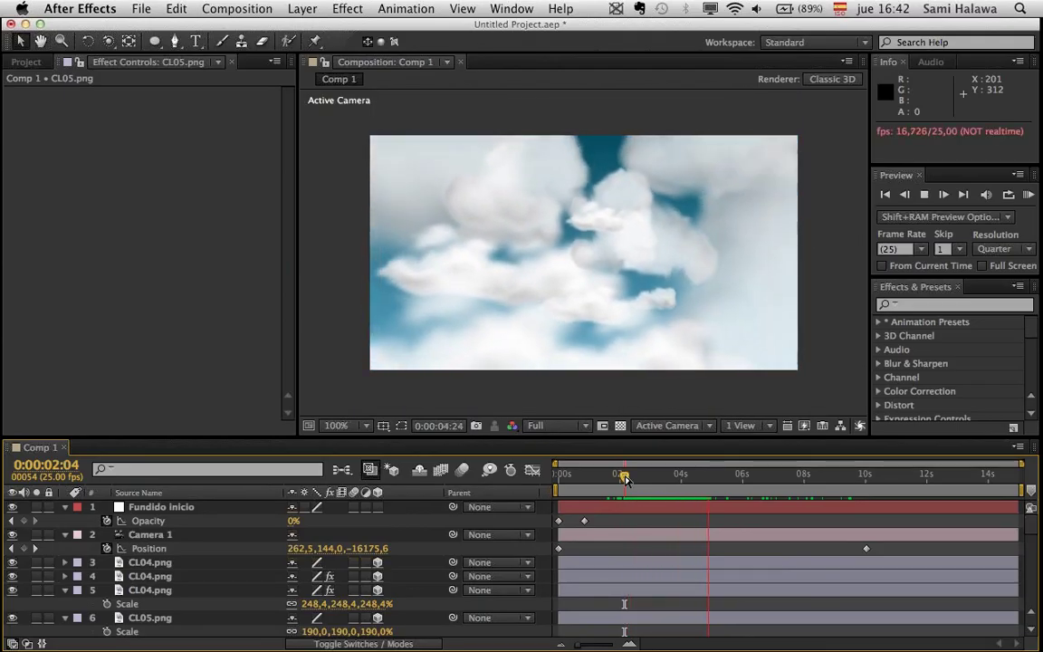
key(space)
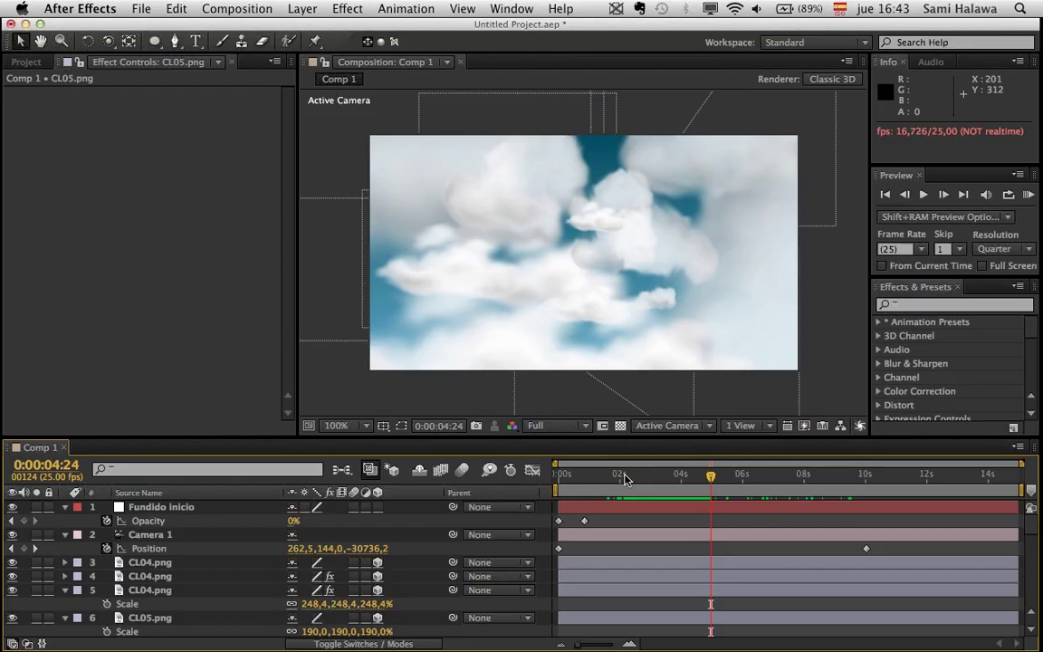
- Create a white 525 × 288 px solid named Lluvia
click(313, 7)
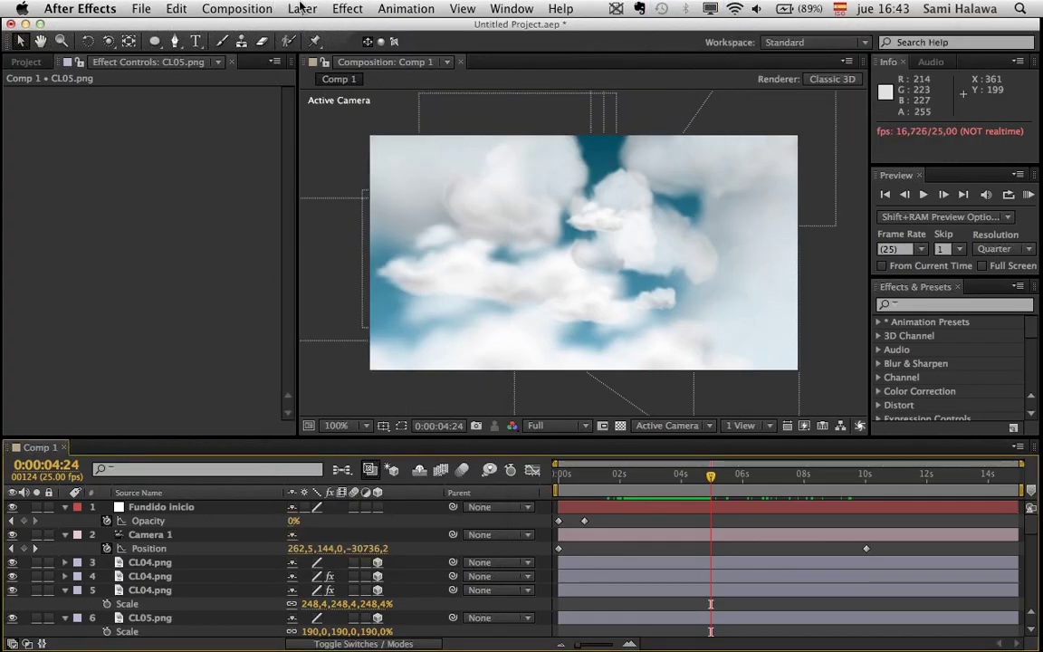
click(301, 7)
mouse_move(358, 28)
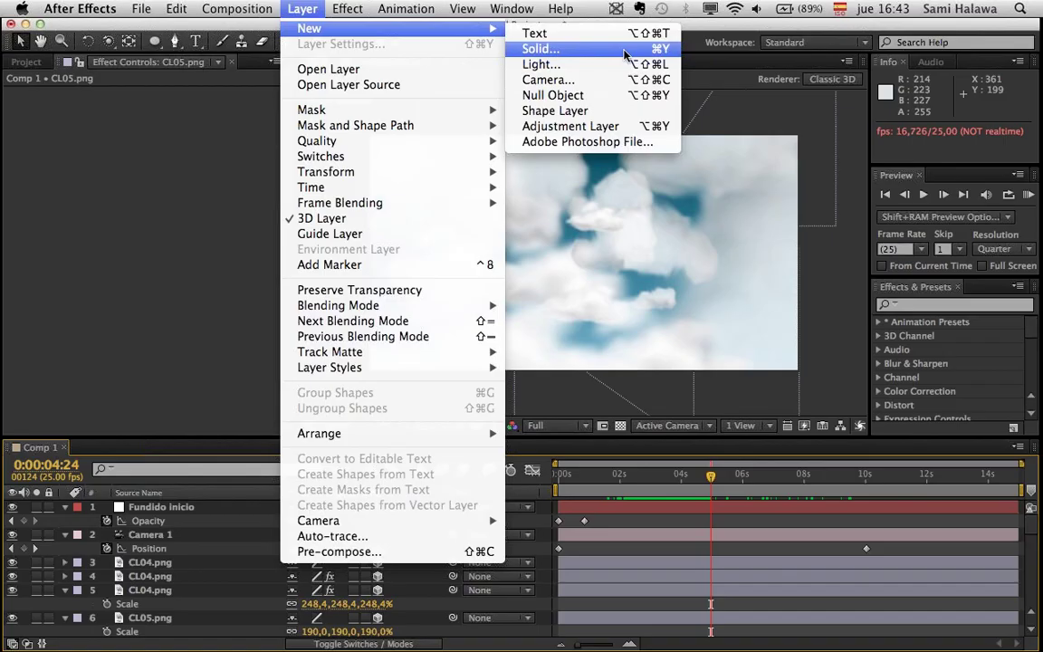
click(624, 52)
text(Li)
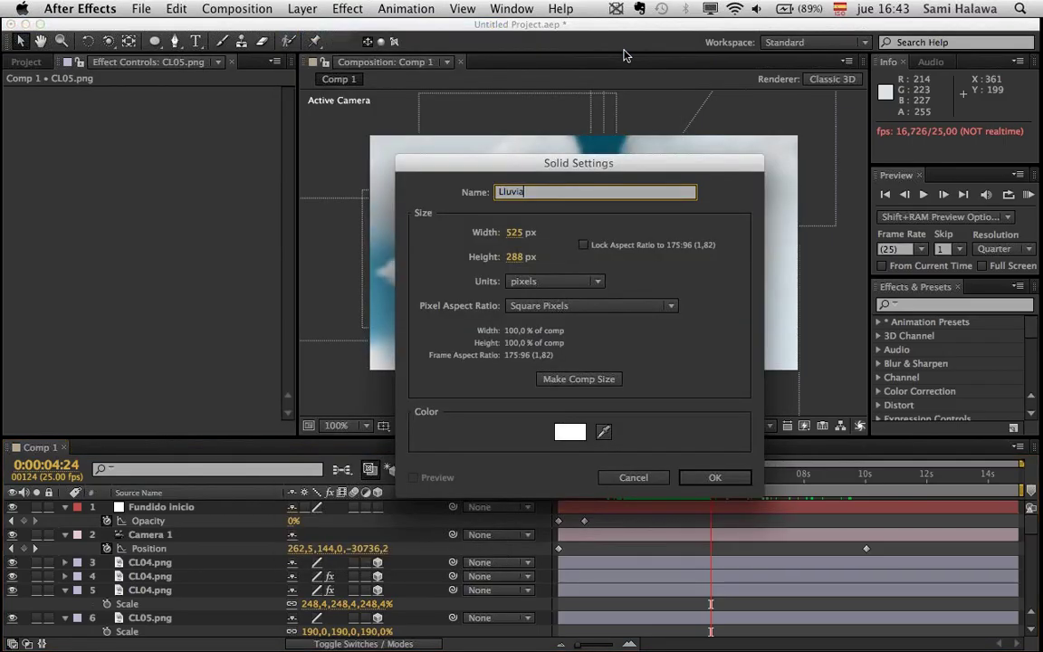
key(Return)
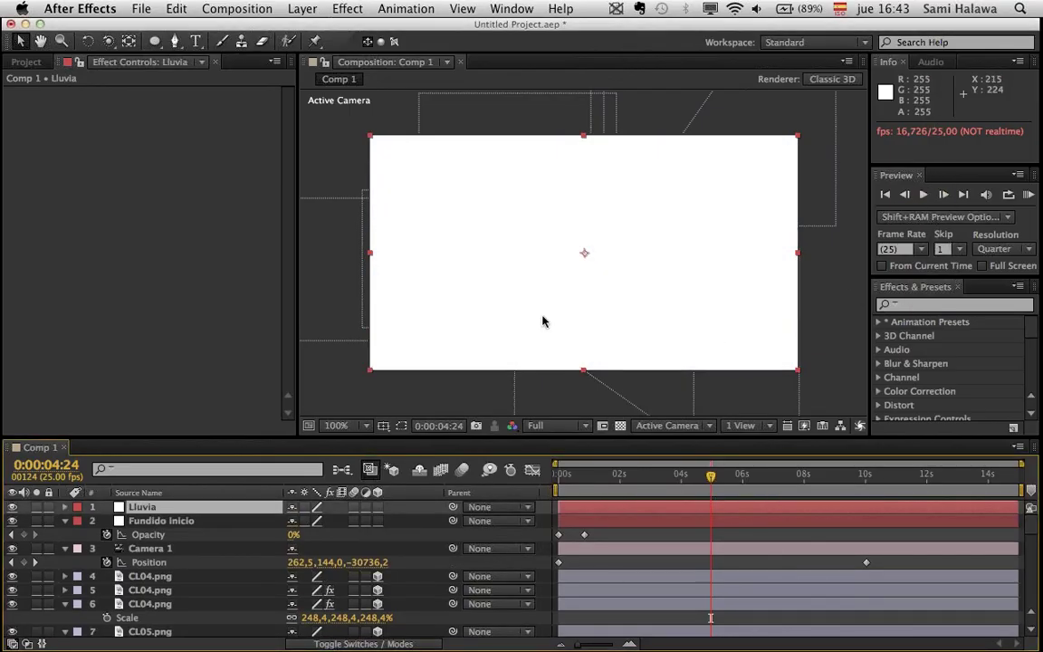
- Search the effects for "rain", apply CC Rainfall to the Lluvia solid and turn off its compositing with the original
click(935, 306)
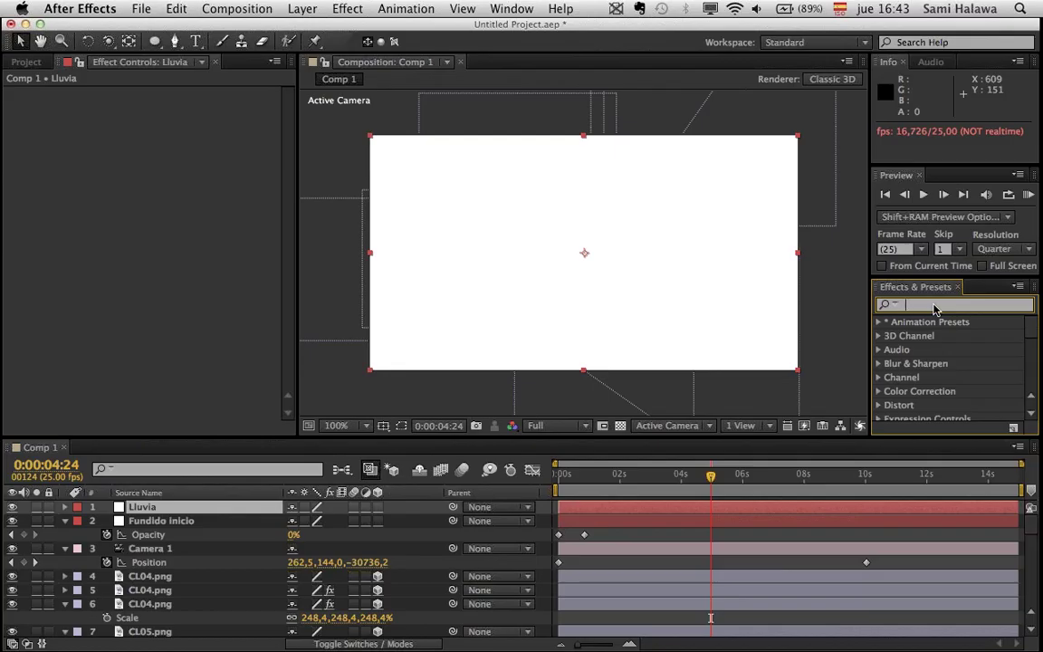
text(rain)
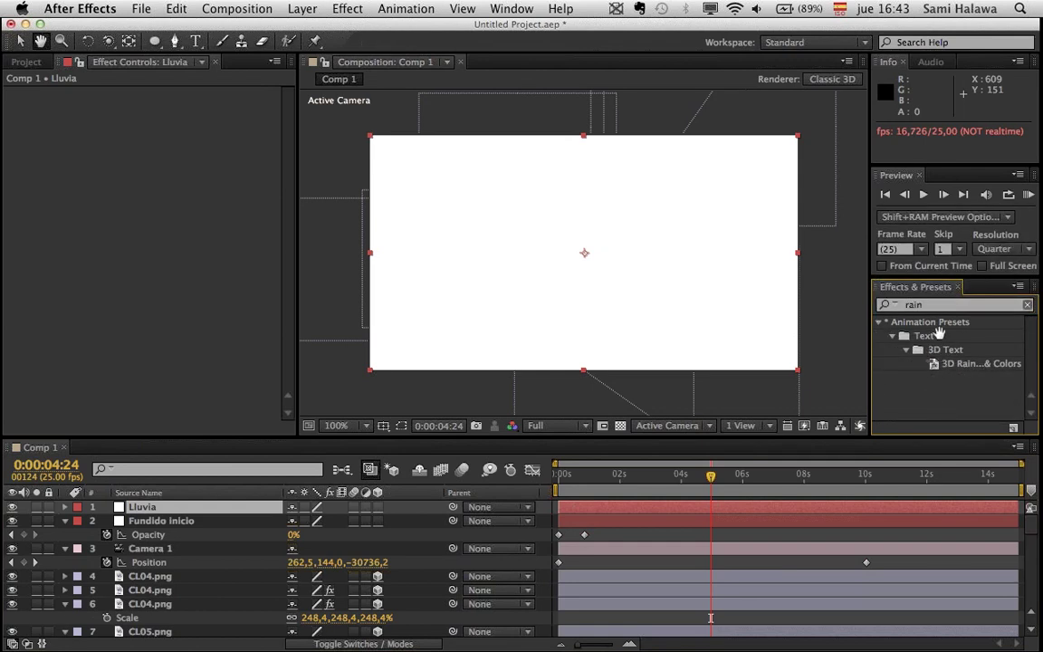
click(937, 305)
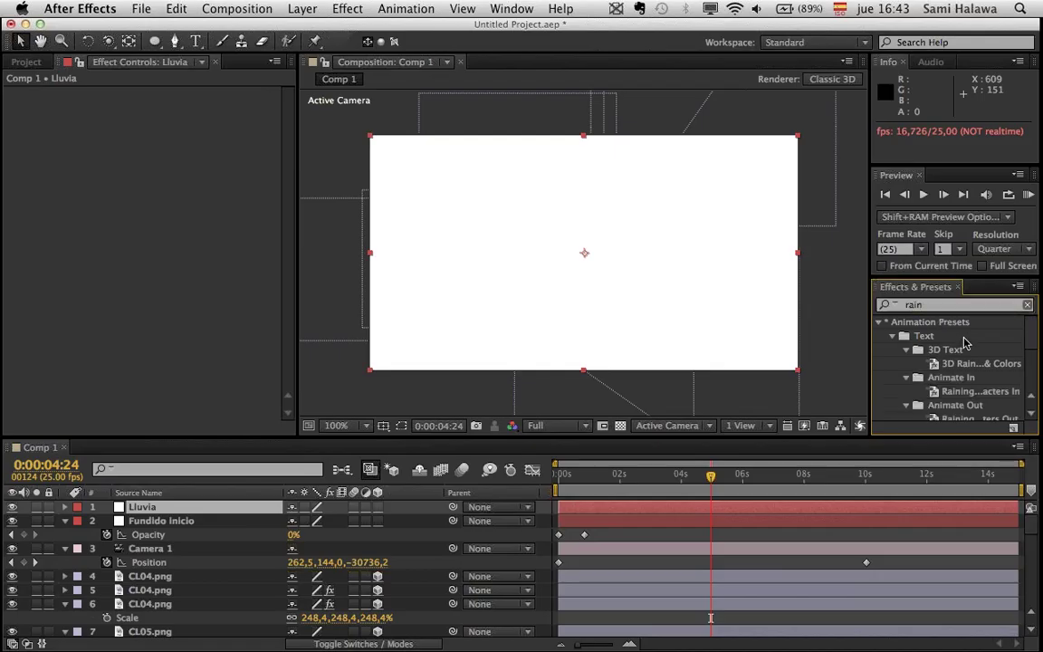
scroll(980, 338, down, 3)
scroll(973, 353, down, 3)
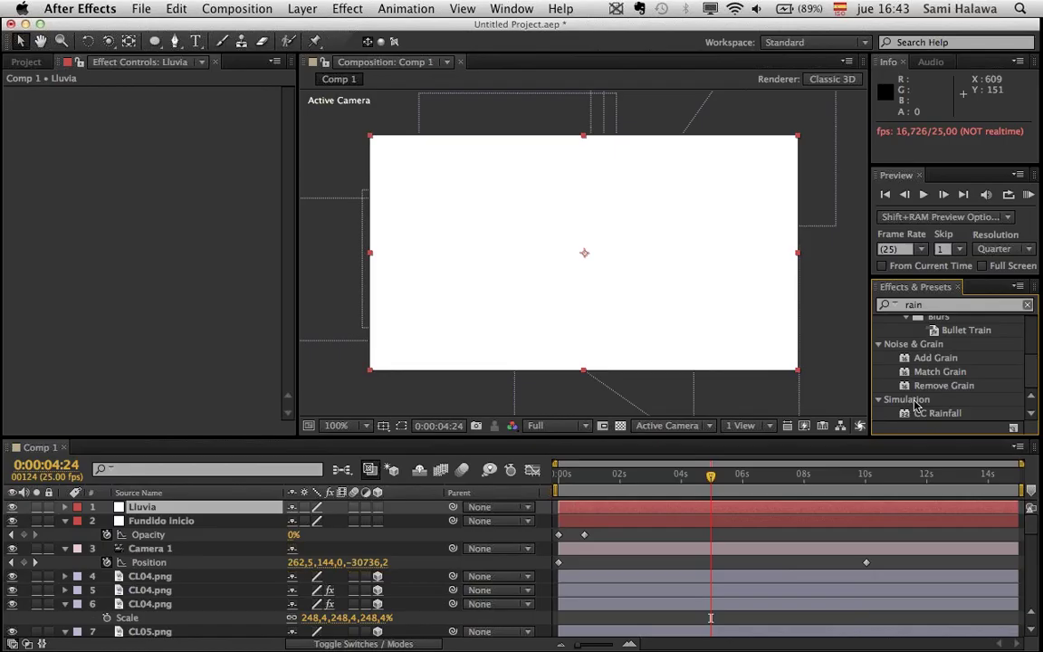
click(937, 414)
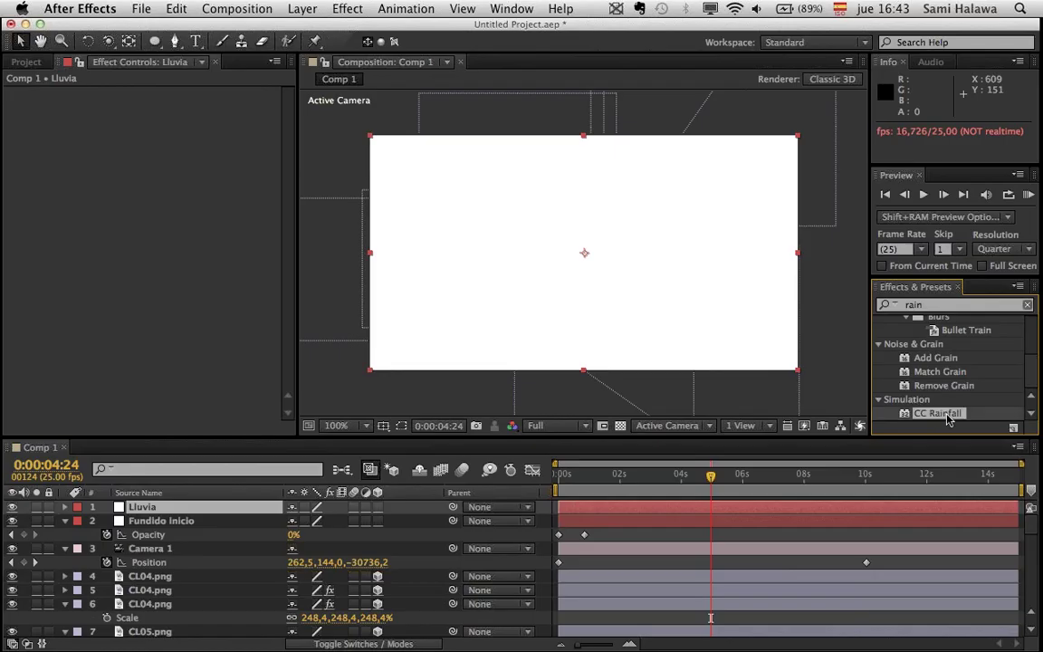
drag(944, 418, 472, 236)
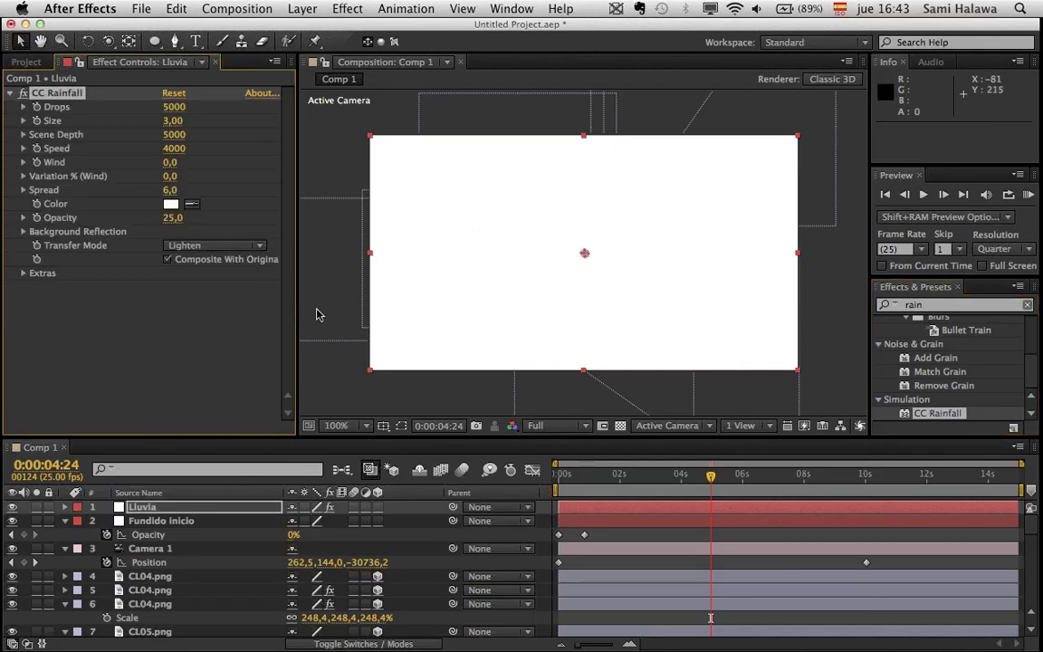
click(181, 259)
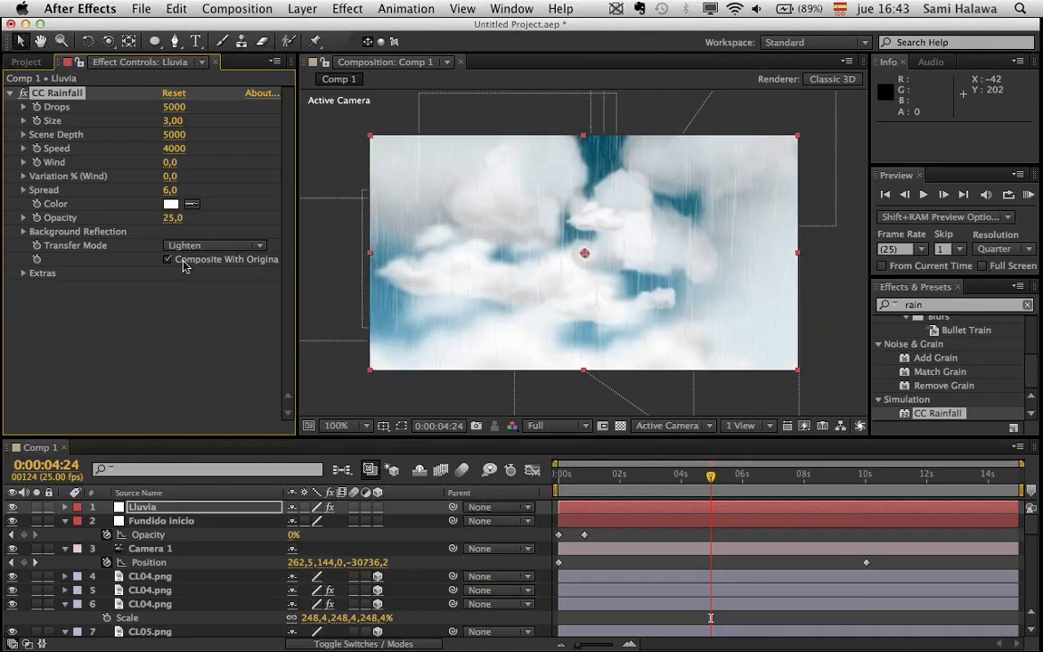
- Preview the rain over the clouds from 0:00:05:03 and again from 0:00:04:10
drag(628, 474, 714, 475)
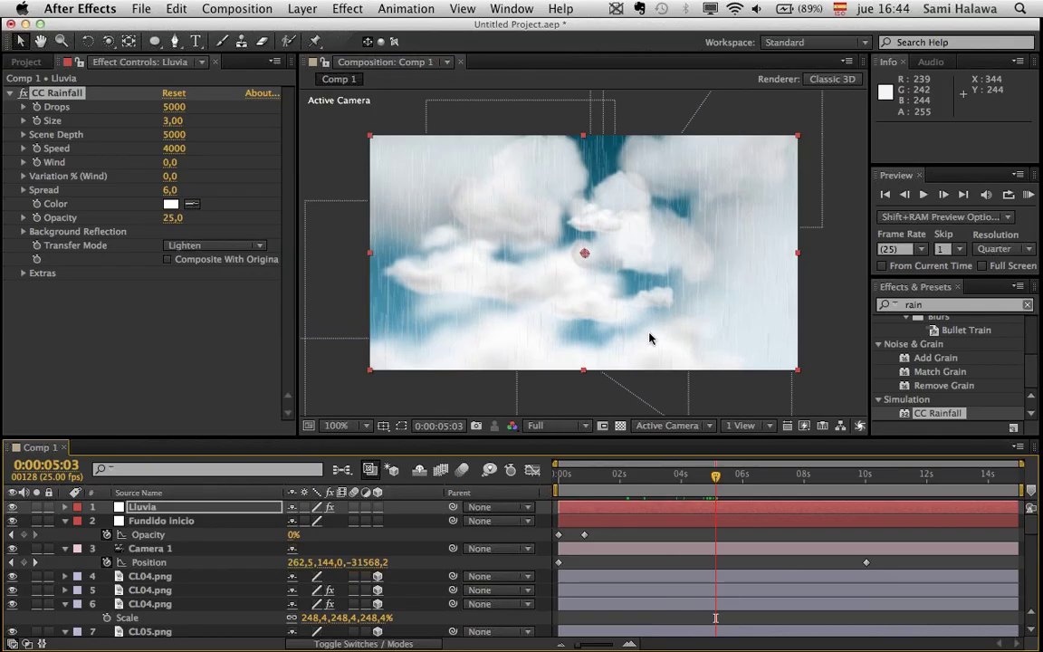
key(space)
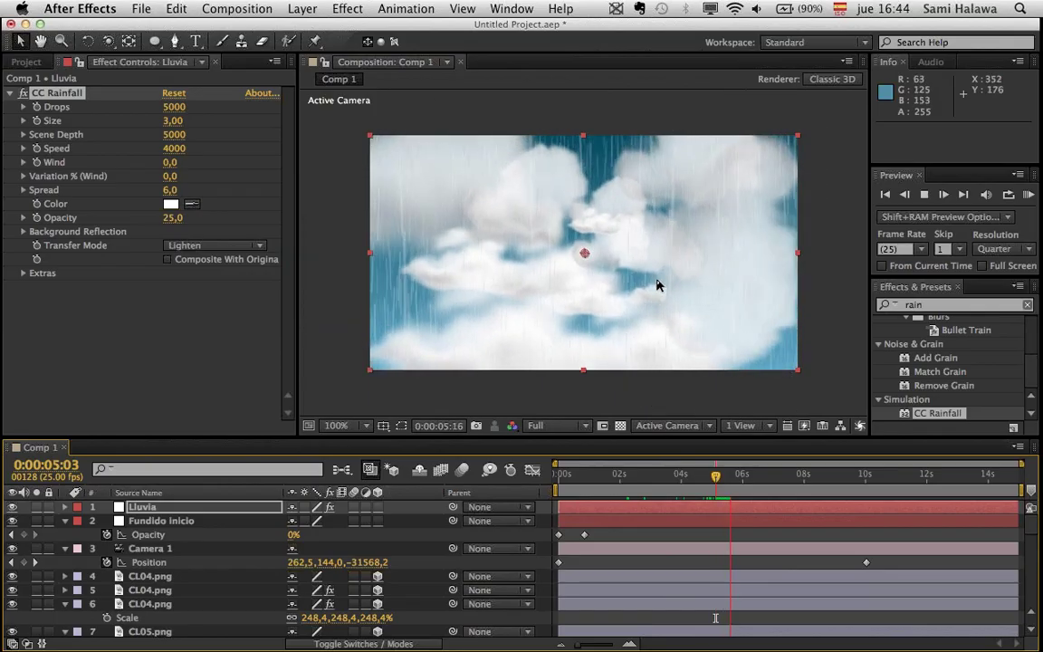
key(space)
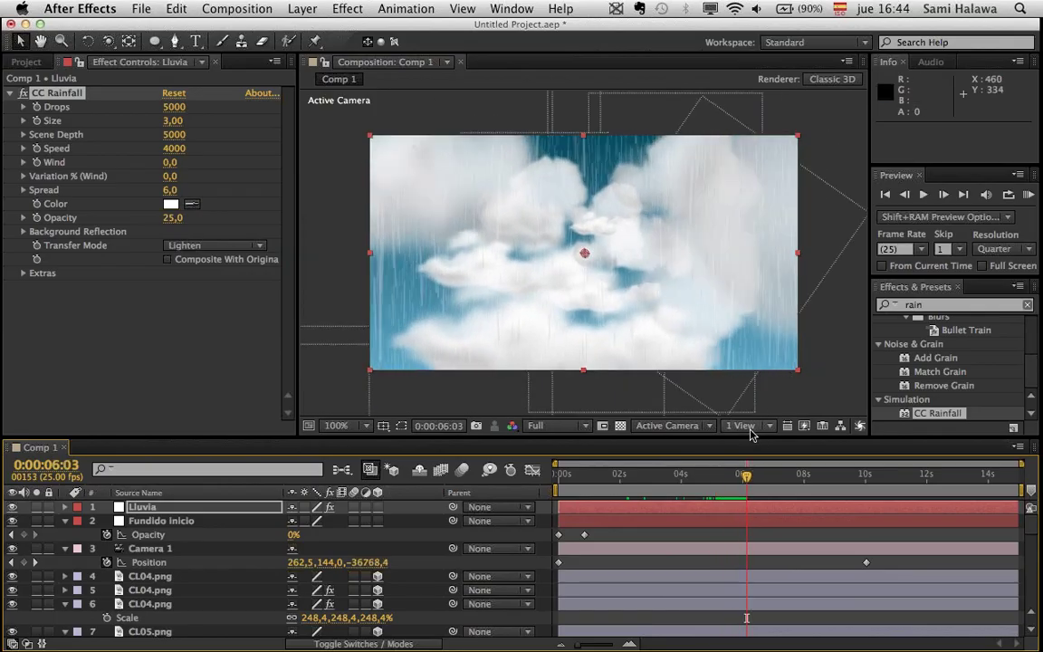
click(690, 475)
key(space)
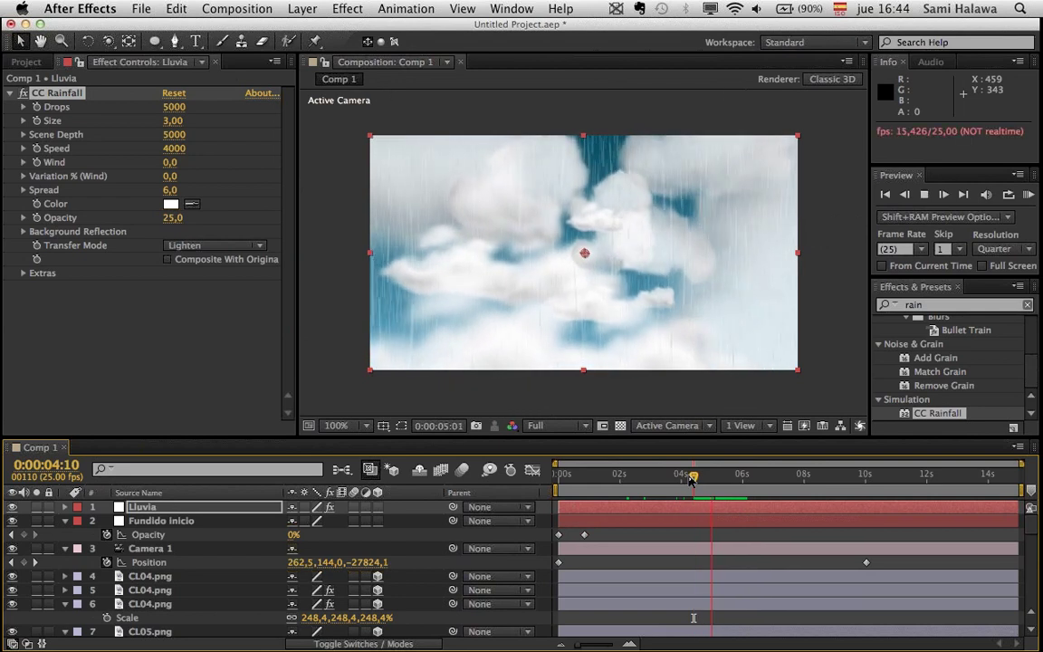
- Set the Lluvia solid's CC Rainfall Drops to 3100 and Size to 2,43, and preview the lighter rain
key(space)
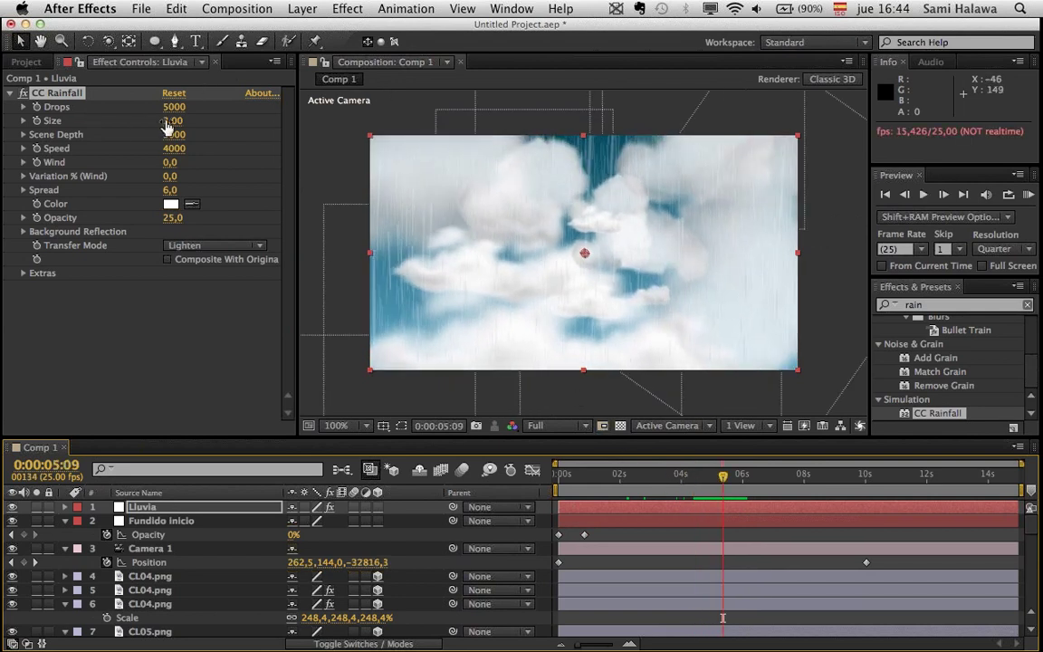
mouse_move(173, 106)
mouse_down()
mouse_move(142, 106)
mouse_move(165, 107)
mouse_move(132, 120)
mouse_move(170, 117)
mouse_up()
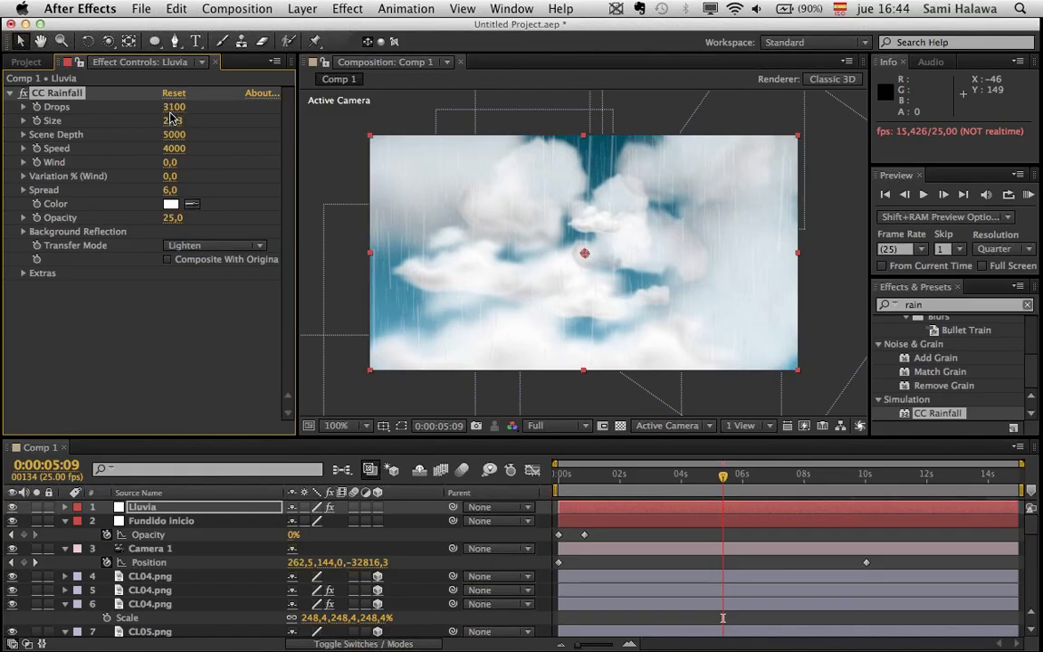
key(space)
key(space)
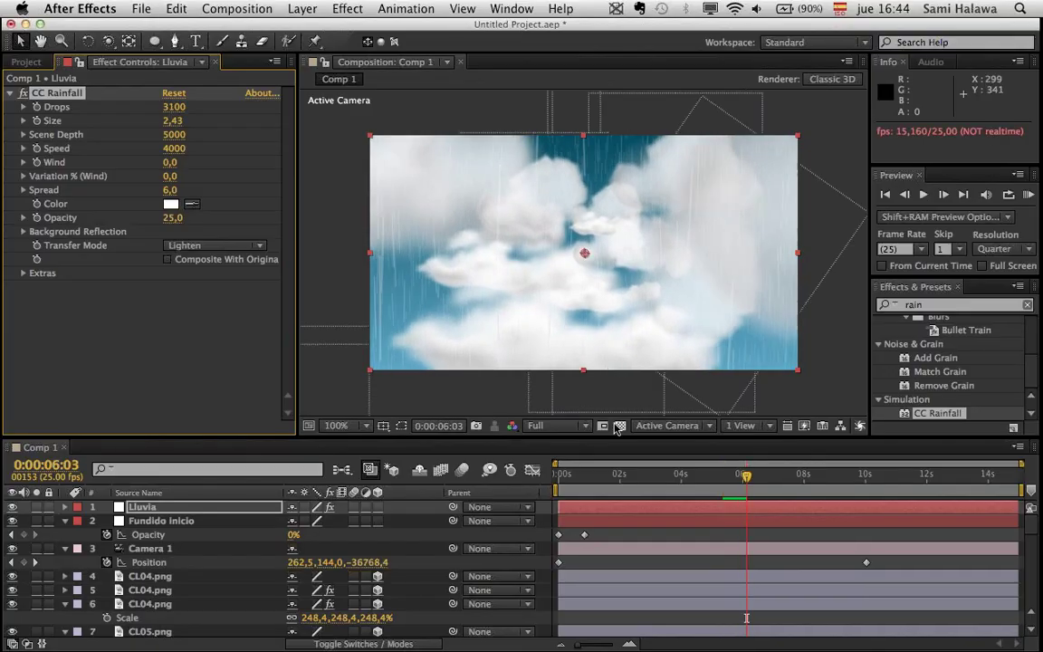
- Go to 0:00:03:00 and reveal the Start Color and End Color keyframes of the Fondo layer's Ramp effect
drag(745, 477, 650, 477)
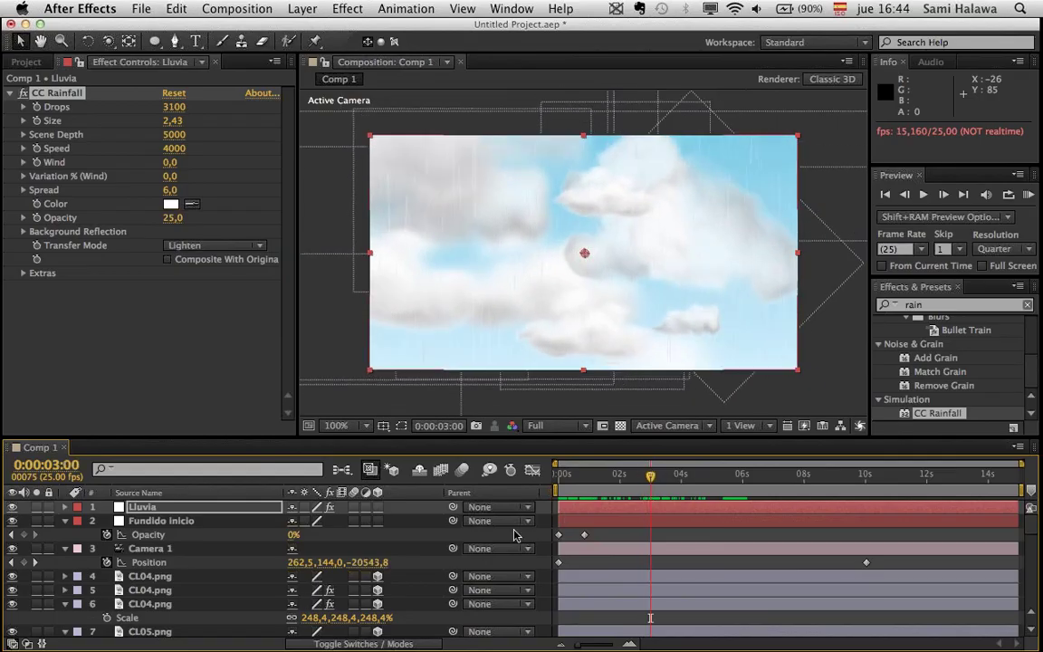
scroll(186, 562, down, 10)
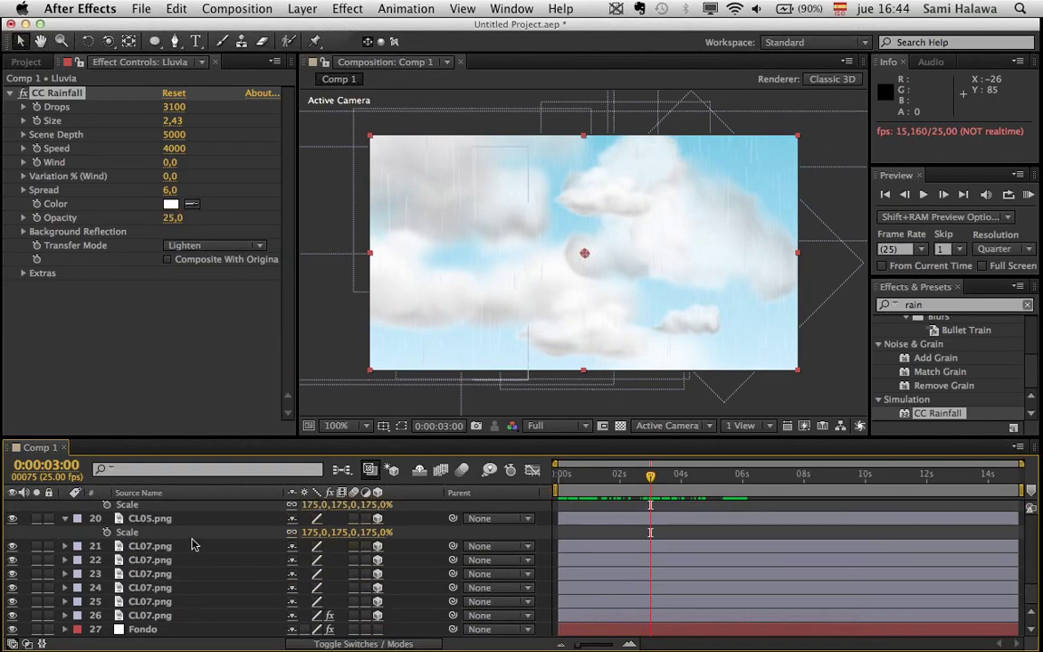
click(179, 629)
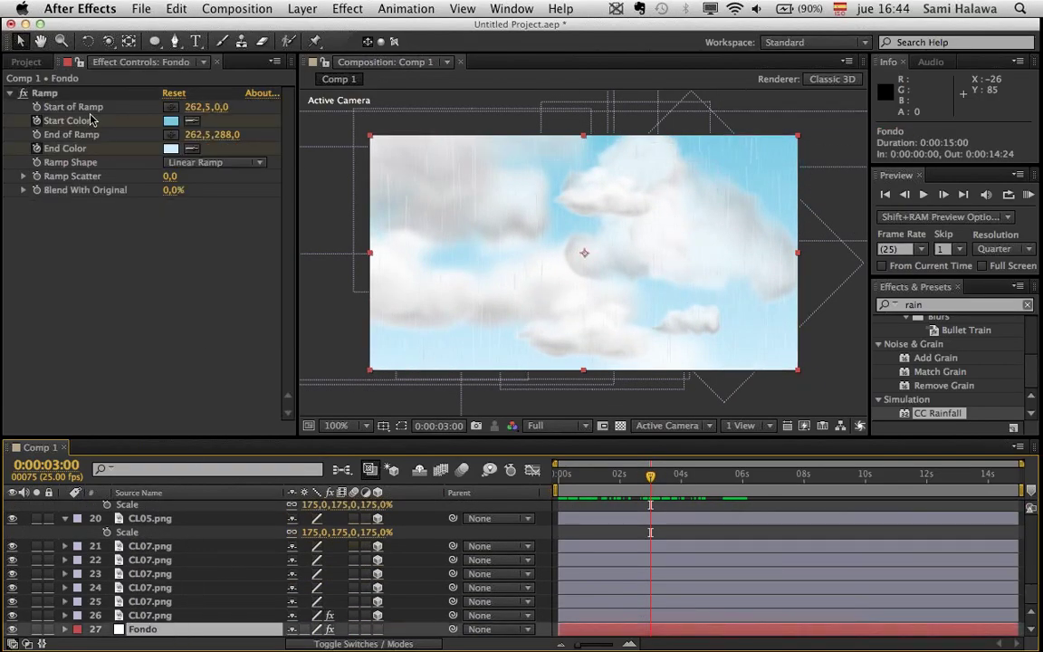
click(37, 120)
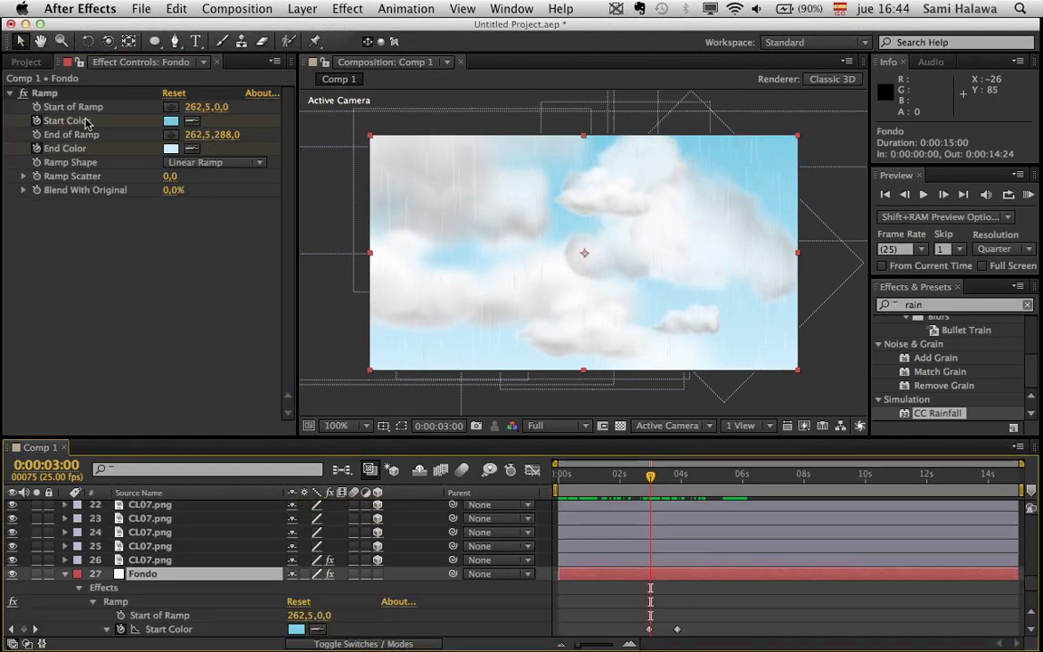
click(104, 632)
click(105, 630)
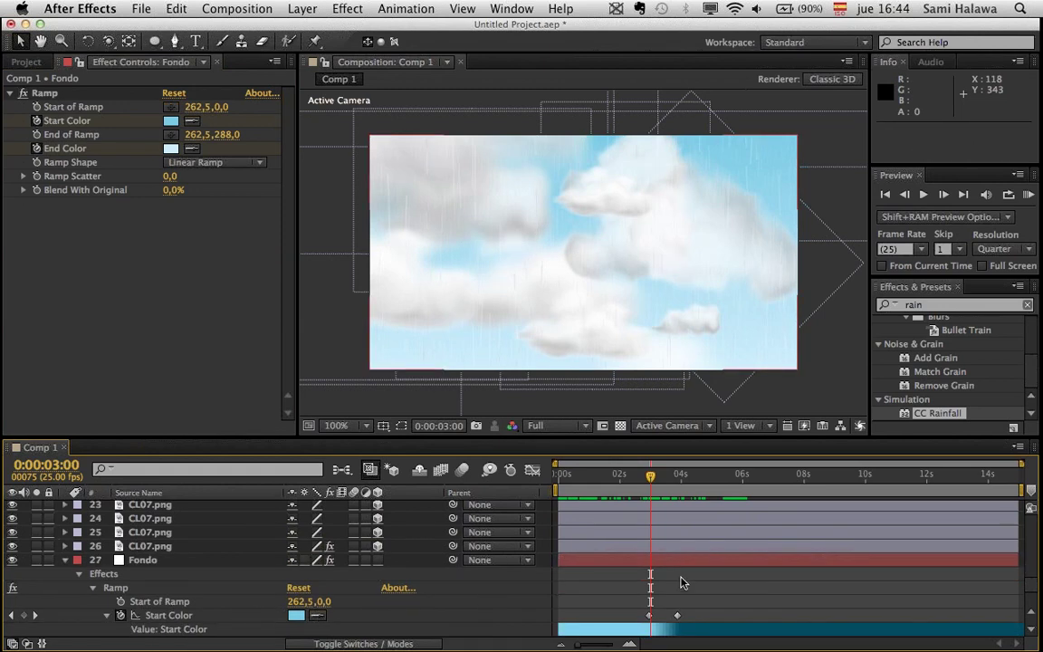
scroll(670, 611, down, 5)
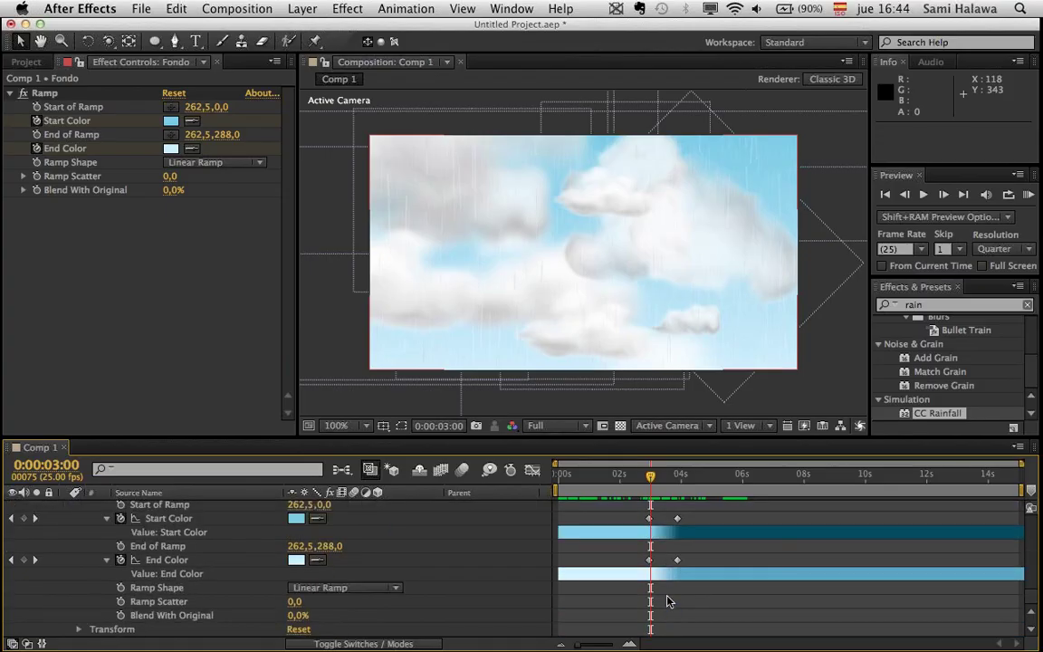
- At 0:00:03:01, enable keyframing for CC Rainfall's Drops on the Lluvia layer and set the value to 0
mouse_move(653, 471)
mouse_down()
mouse_move(662, 469)
mouse_move(650, 460)
mouse_up()
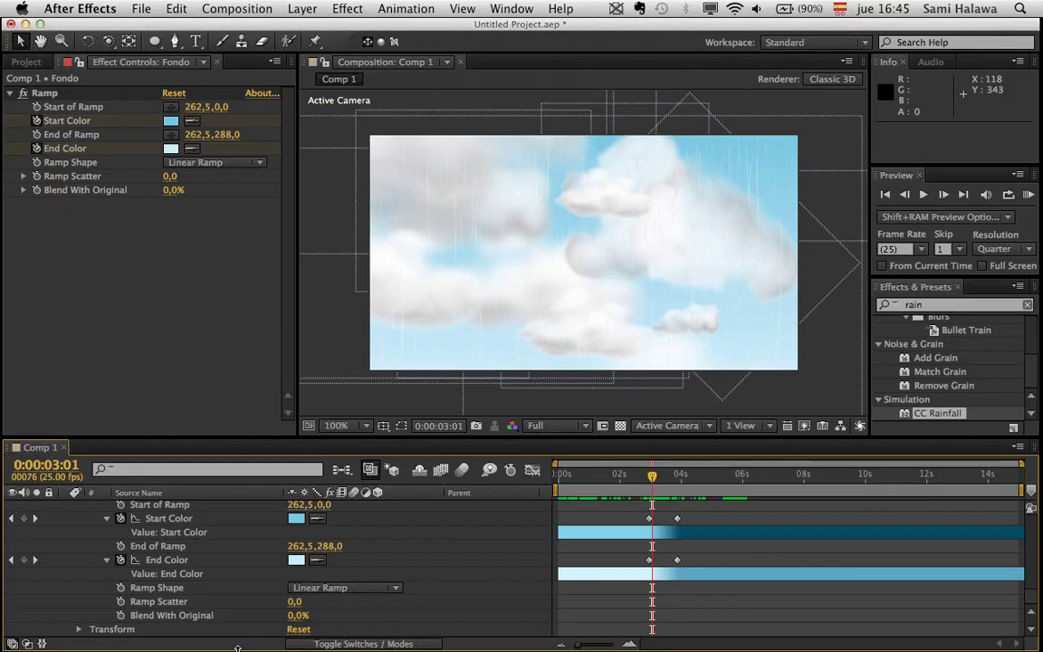
scroll(234, 623, up, 20)
click(183, 512)
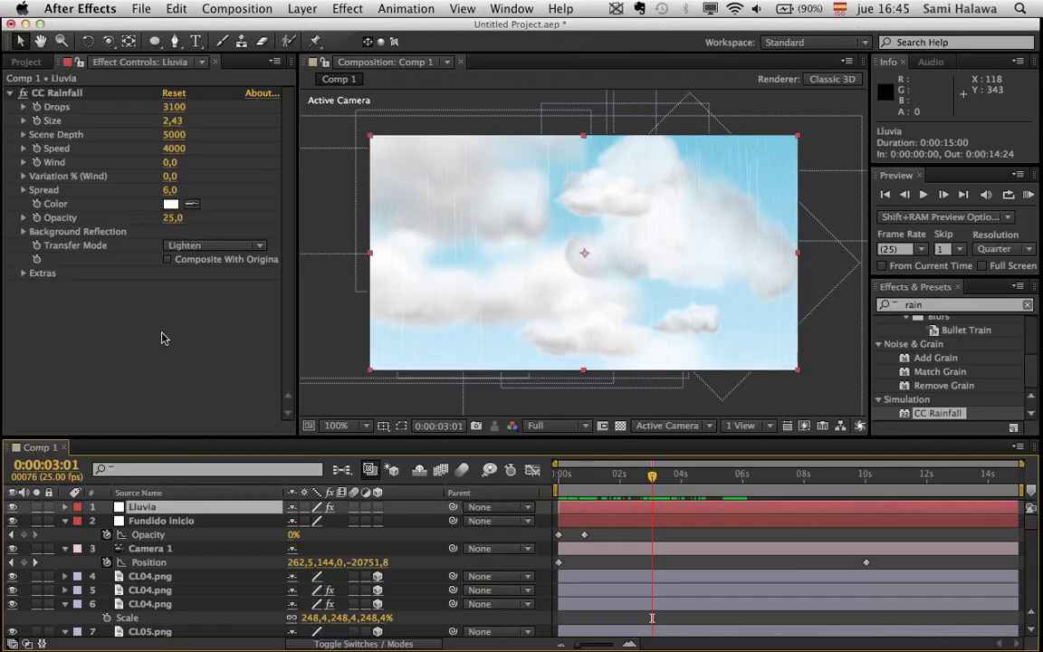
click(50, 108)
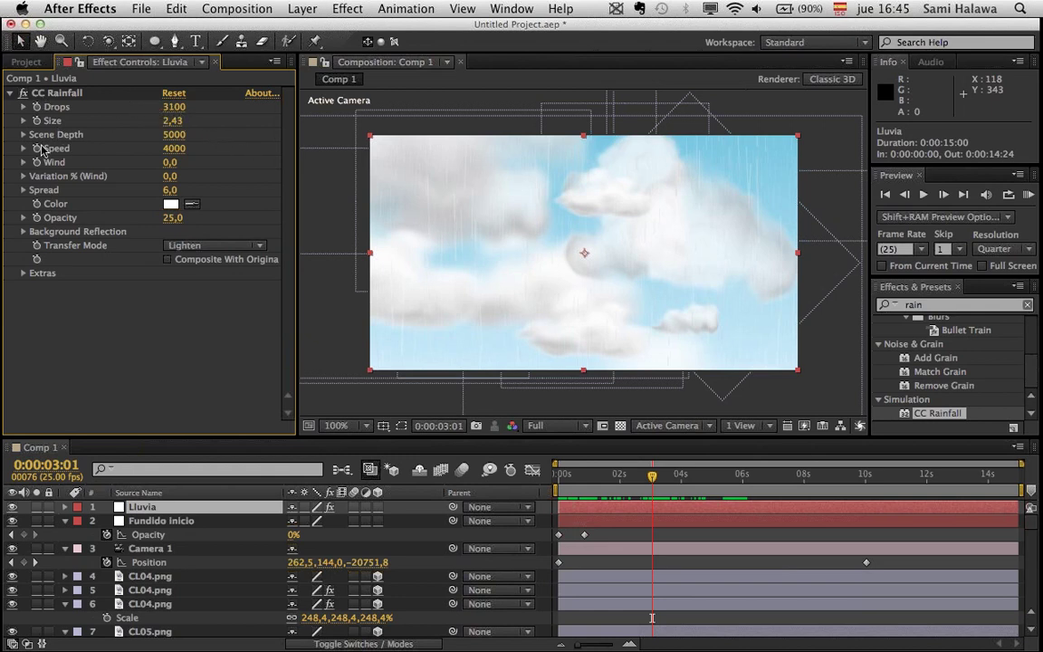
click(33, 113)
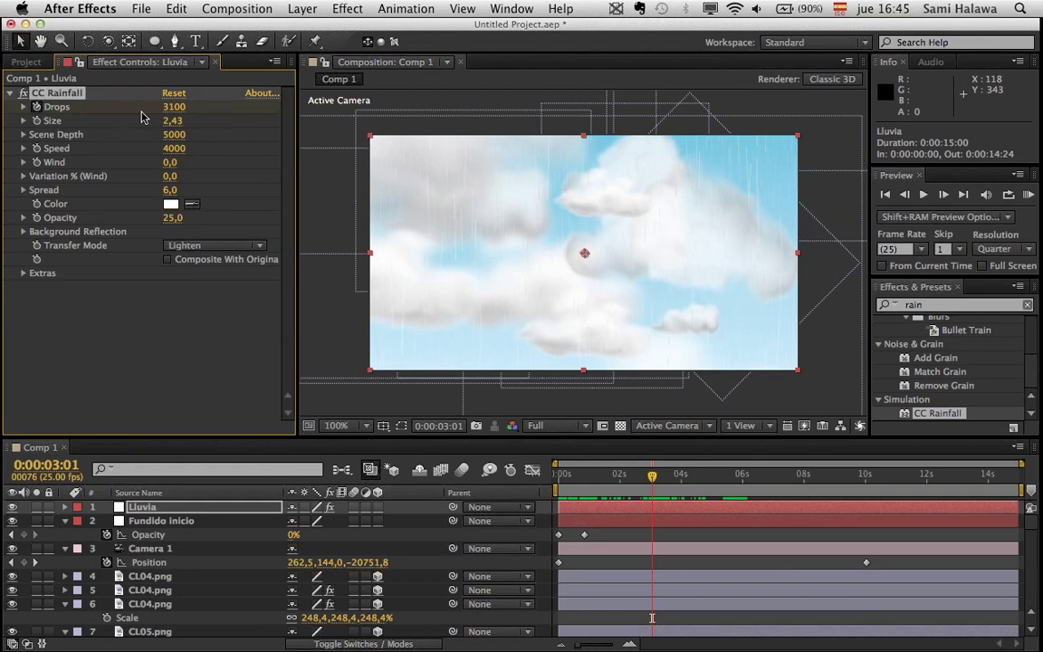
click(172, 107)
text(0)
key(Return)
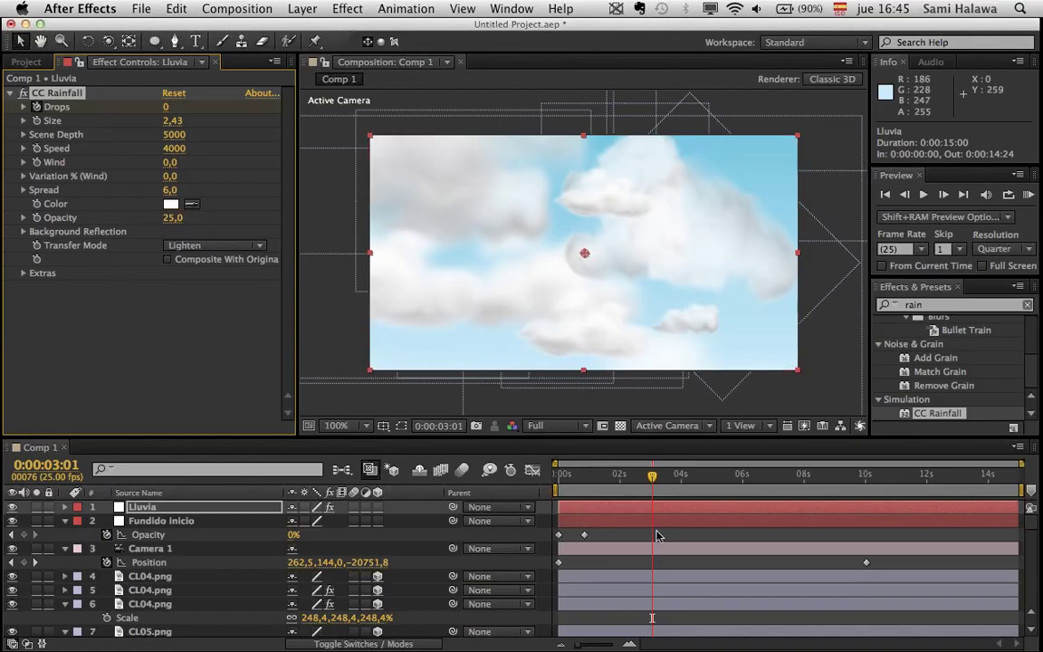
- Set the rain's Drops to 3100 at 0:00:03:21, in line with Fondo's second pair of color keyframes
scroll(636, 563, down, 3)
scroll(641, 561, down, 10)
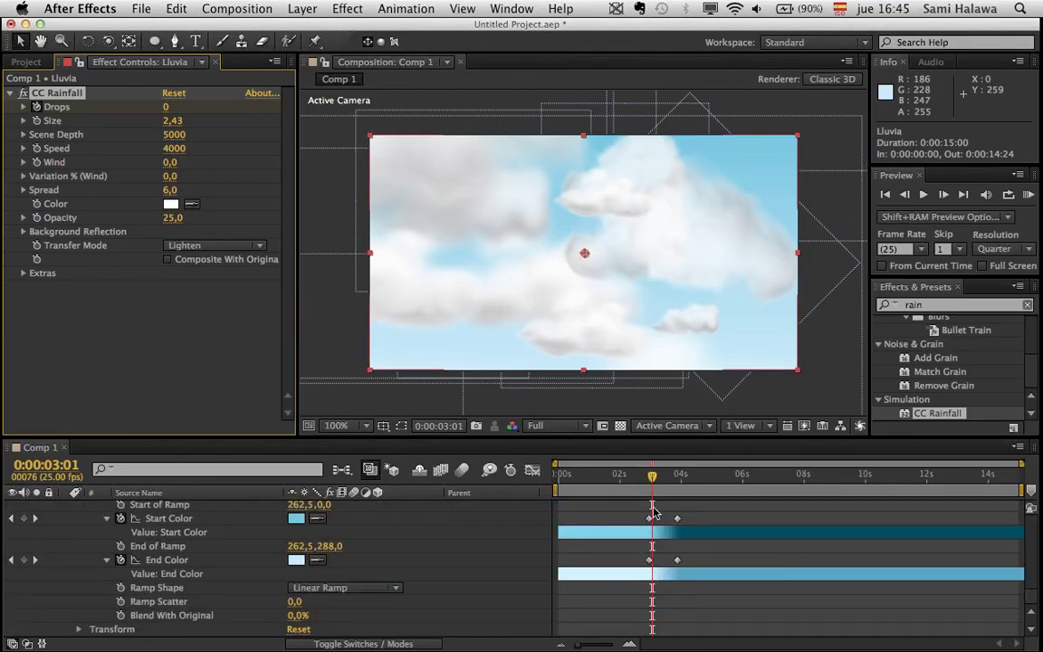
mouse_move(663, 481)
mouse_down()
mouse_move(747, 482)
mouse_move(676, 483)
mouse_up()
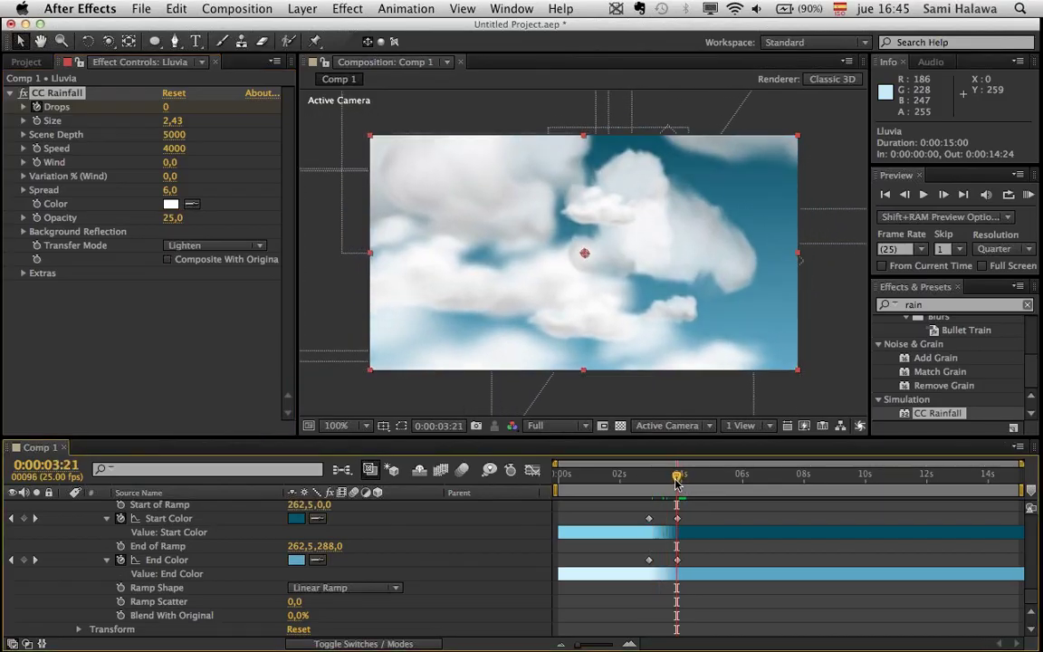
click(167, 107)
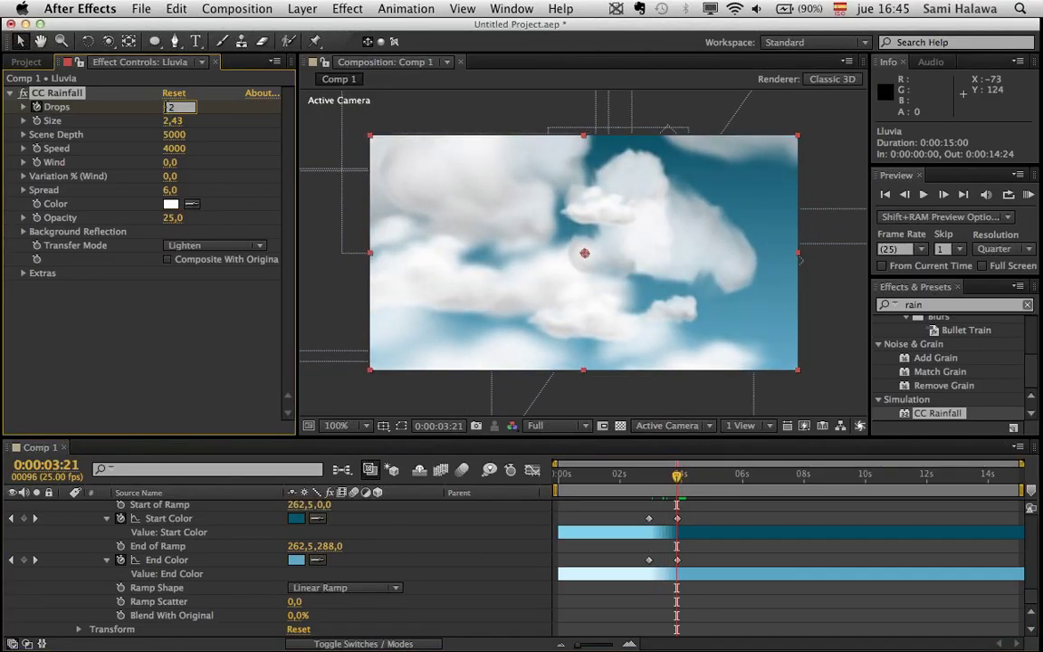
text(3100)
key(Return)
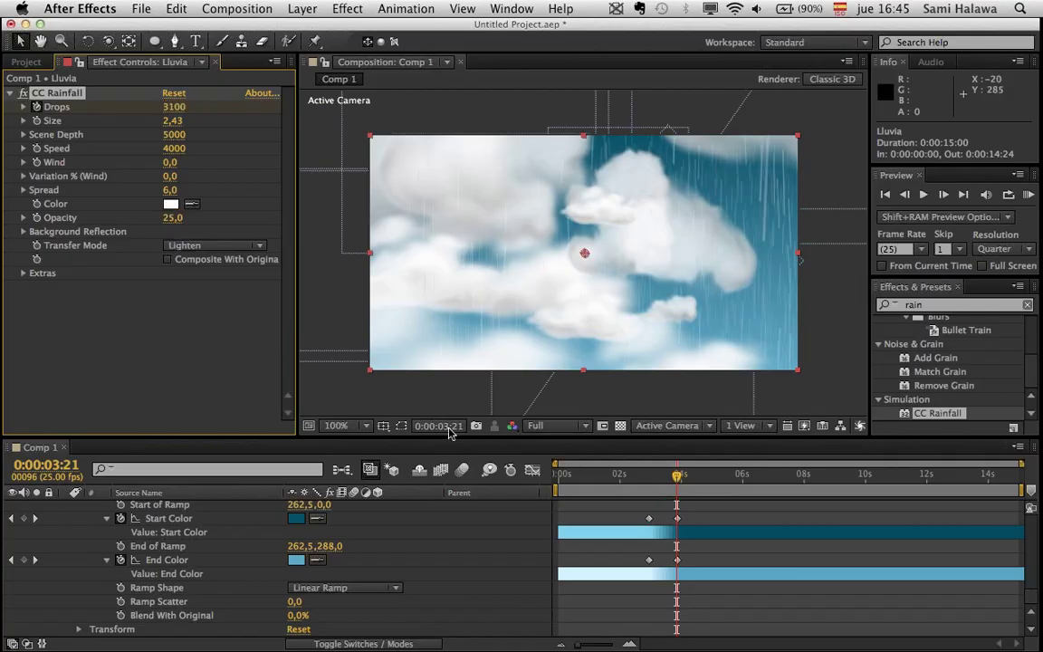
- Preview the onset of the rain from 0:00:02:14 and extend the work area back to 0:00:00:00
click(636, 475)
key(space)
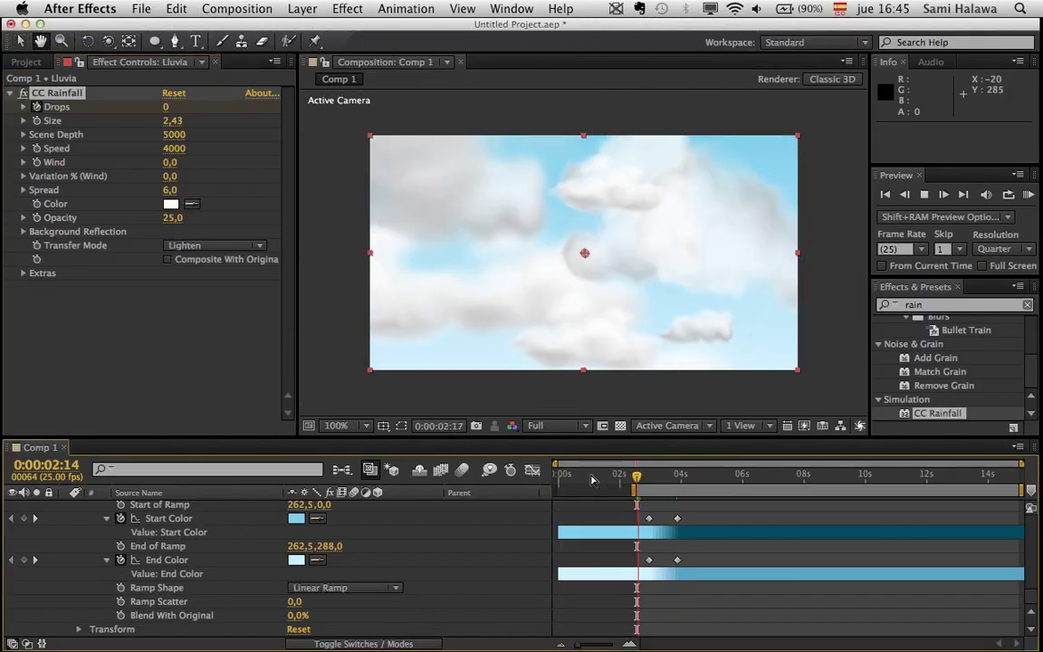
key(space)
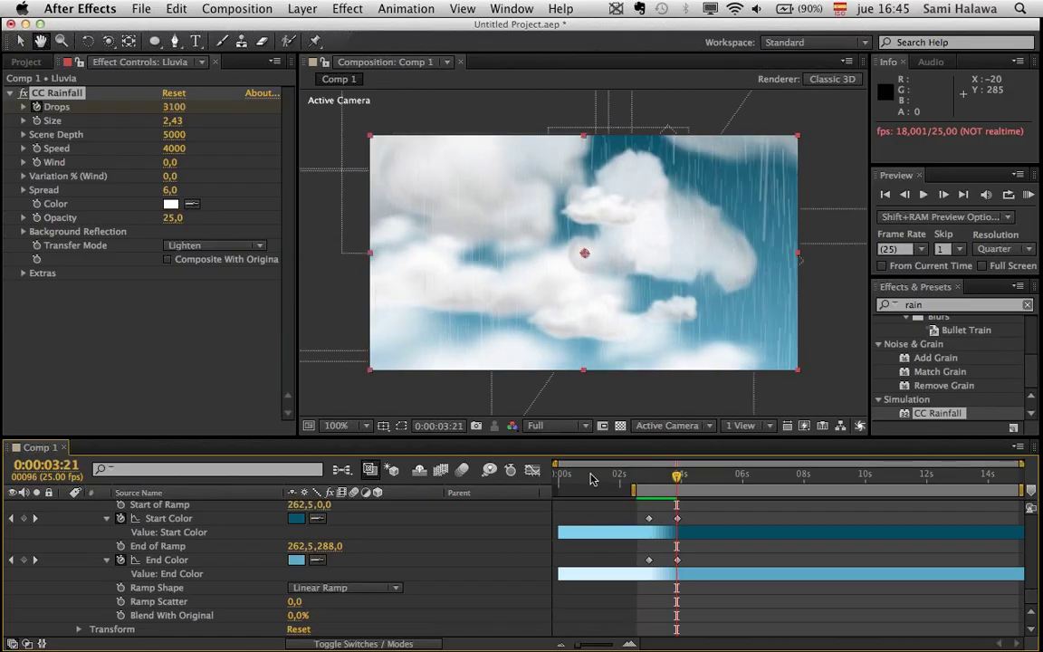
drag(634, 490, 517, 488)
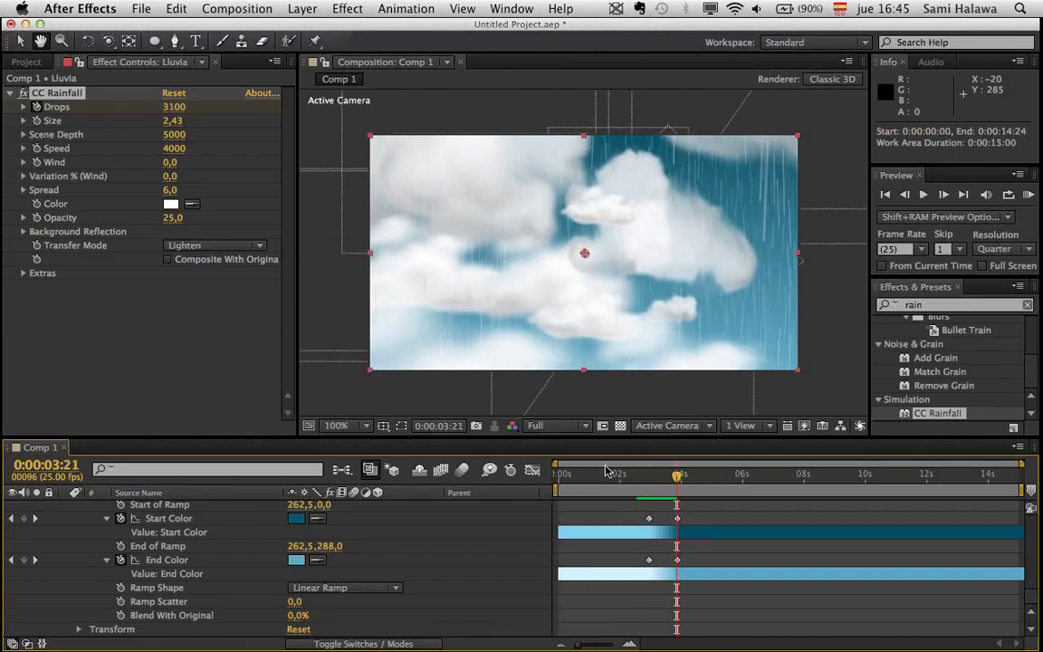
- Scrub from 0:00:02:20 to 0:00:03:05, switch to the Selection tool and preview the growing rain
click(645, 473)
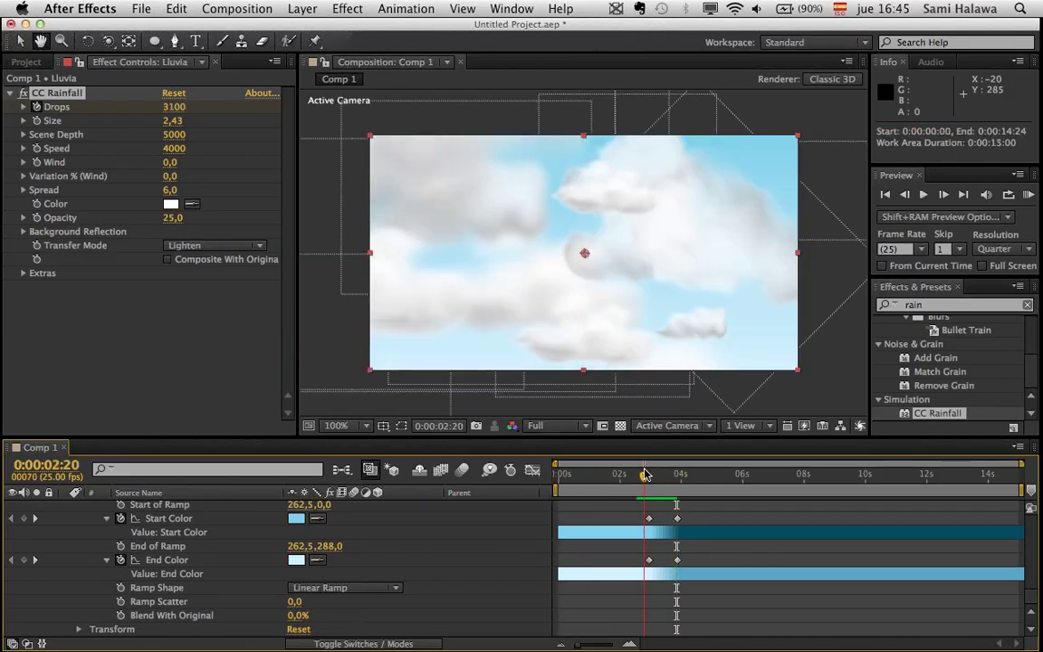
drag(645, 474, 657, 476)
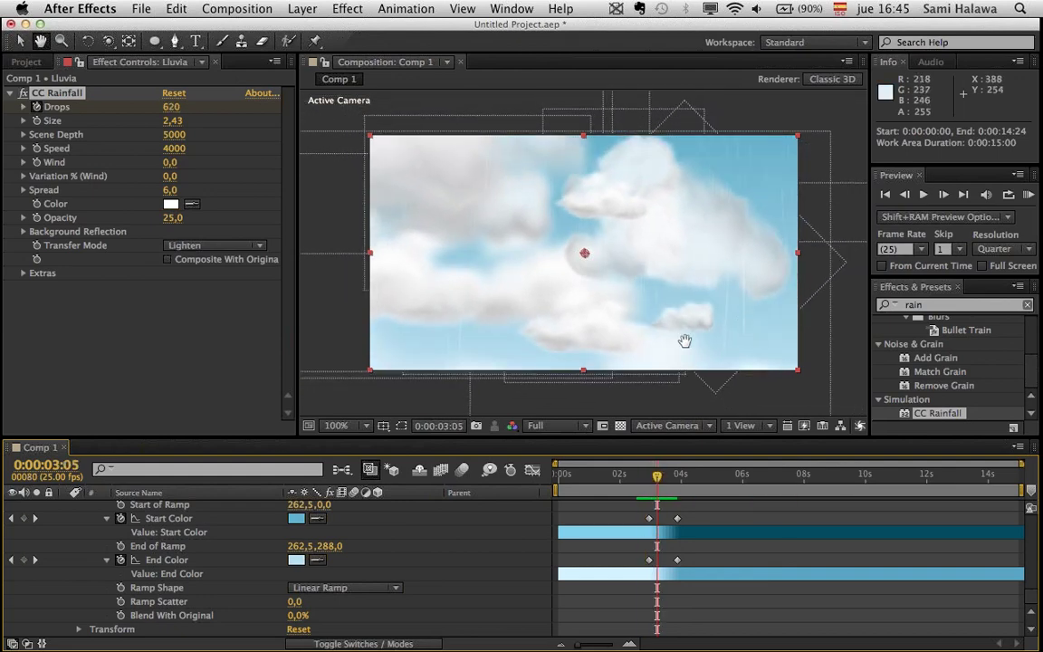
click(17, 42)
key(space)
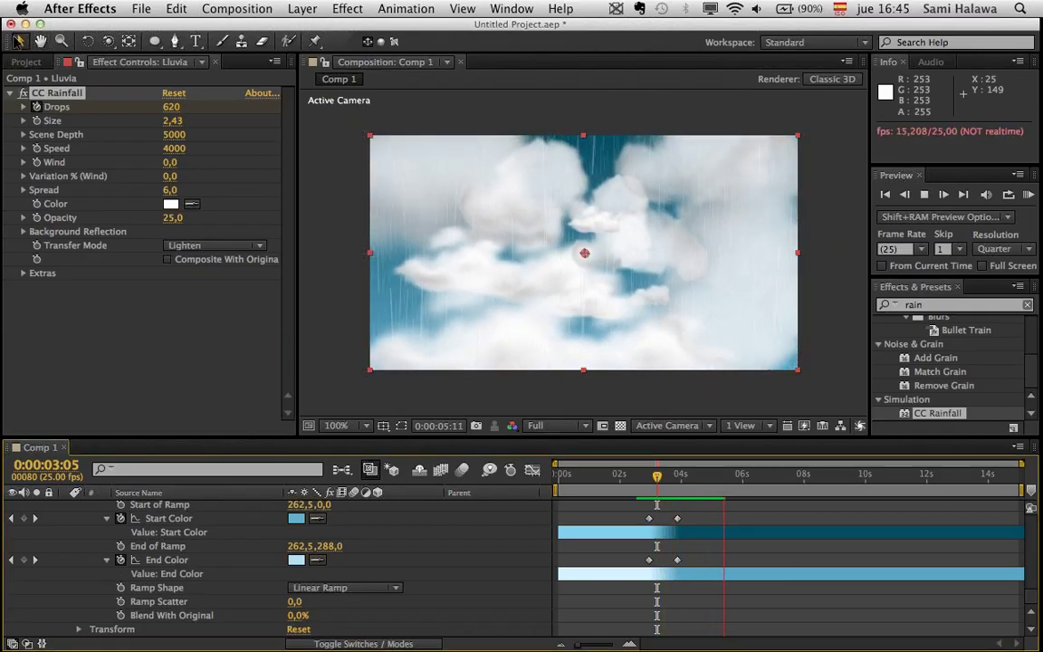
key(space)
- Go to 0:00:04:17 and duplicate the Fundido inicio layer below Lluvia
drag(725, 474, 702, 473)
scroll(603, 512, up, 10)
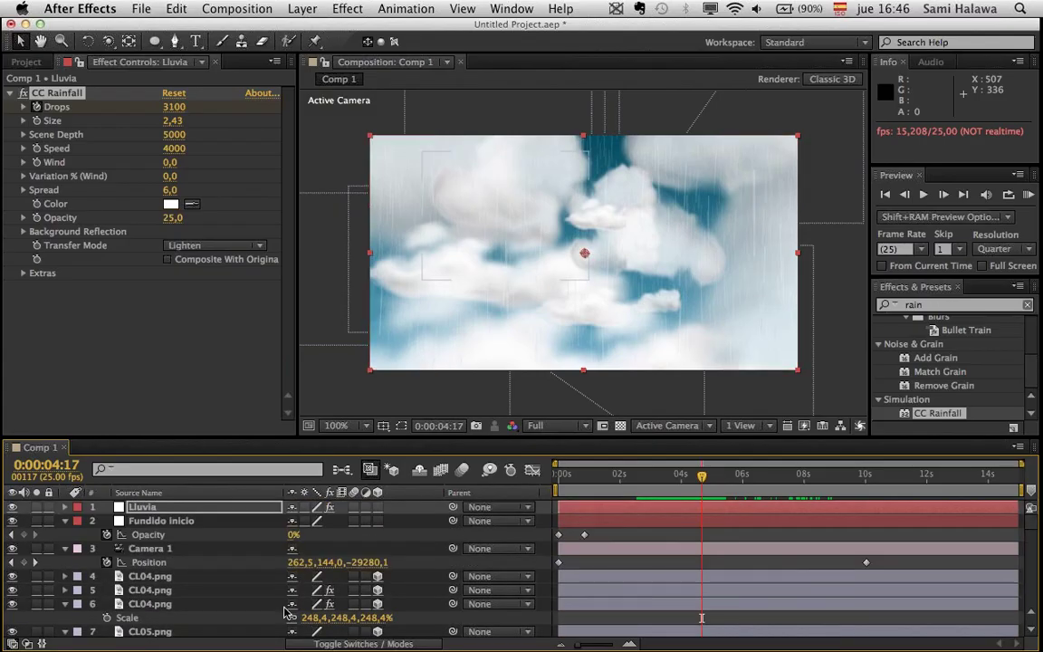
click(210, 510)
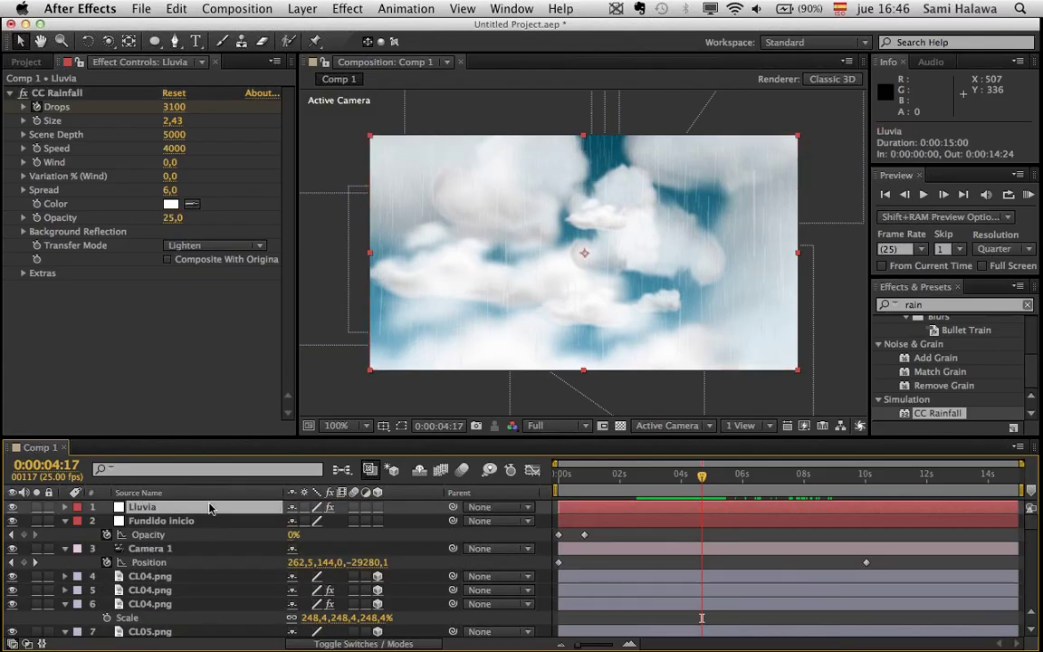
click(210, 521)
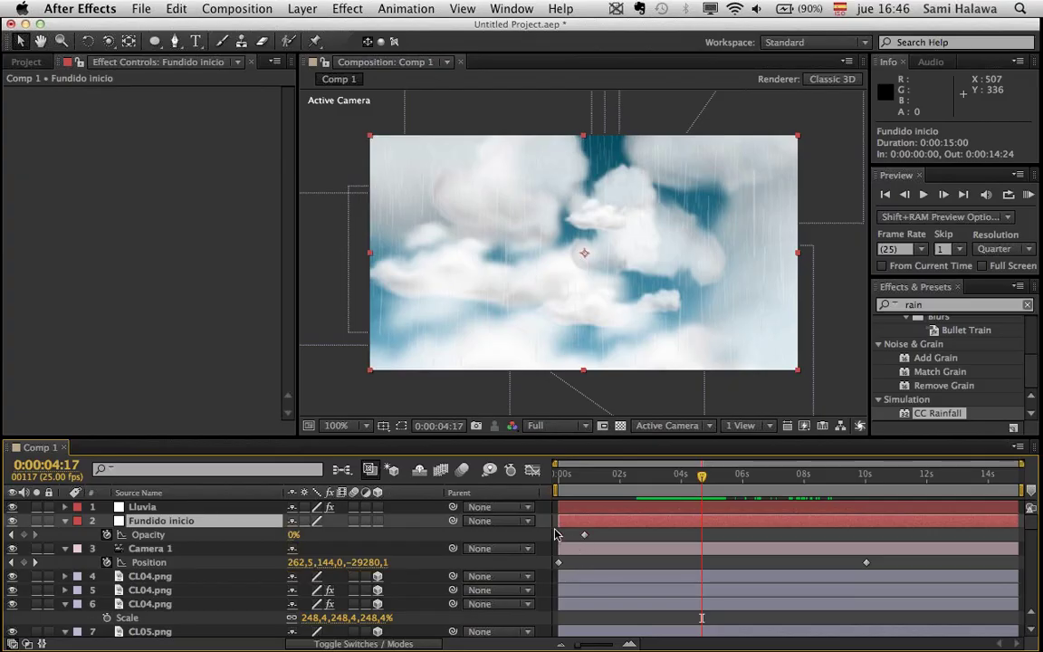
click(143, 508)
click(154, 533)
key(super+d)
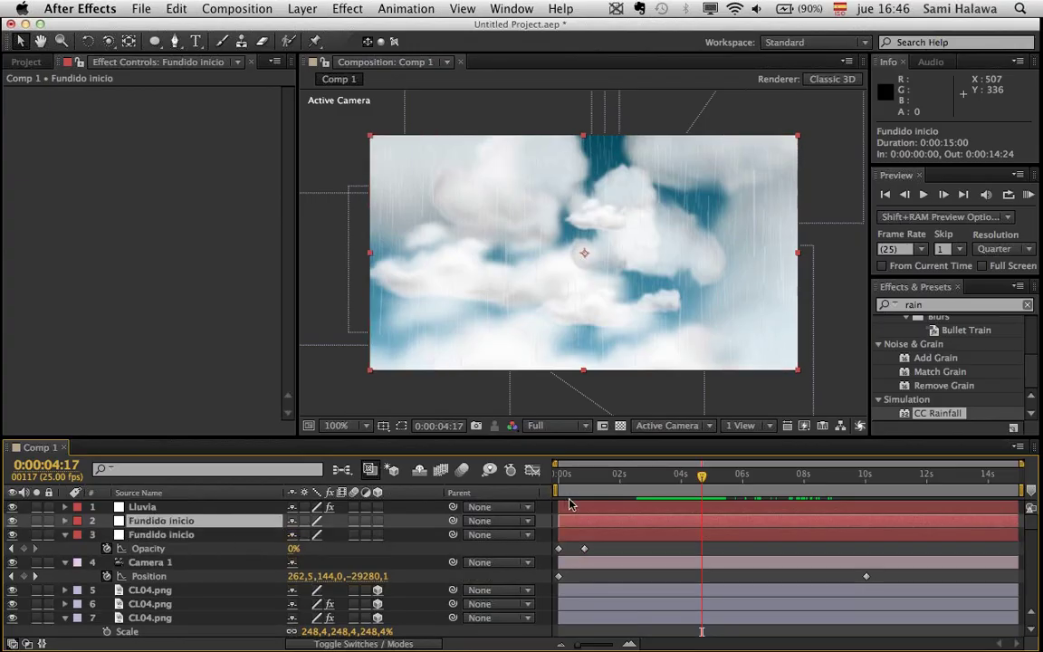
- Shift the duplicated Fundido inicio layer to start at 0:00:03:24, scrub across the white flash and reveal its Opacity keyframes
click(680, 477)
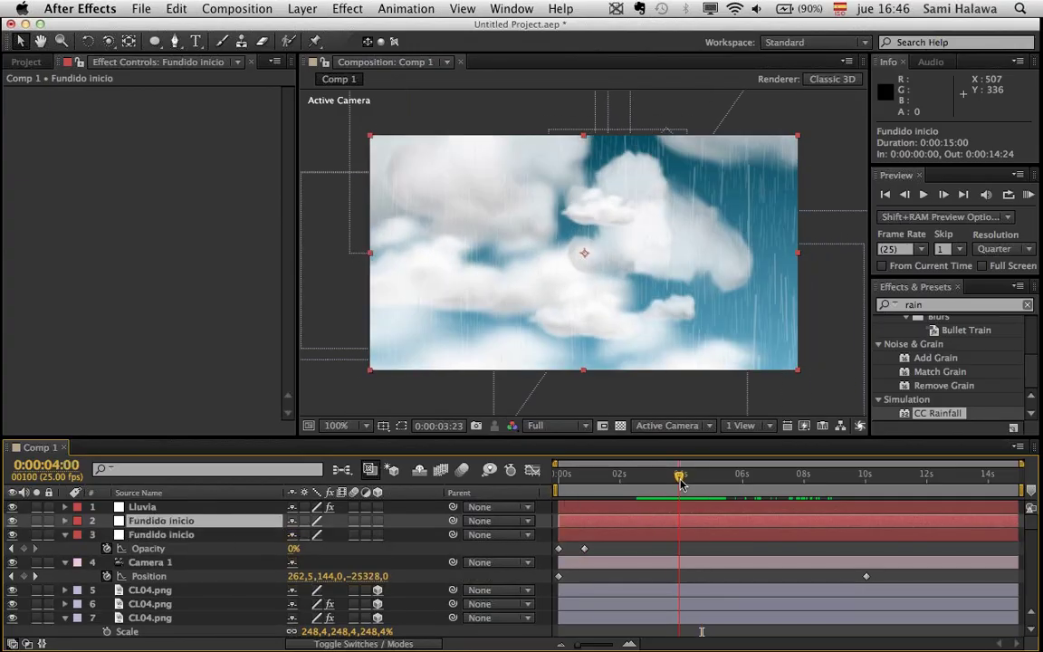
drag(625, 529, 747, 524)
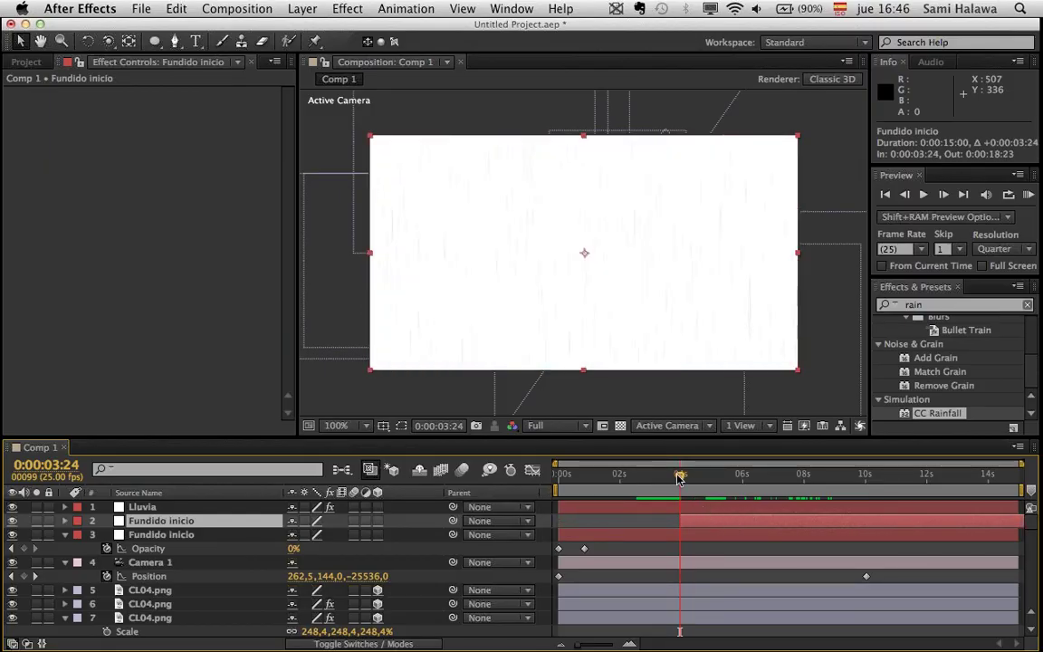
drag(679, 477, 725, 474)
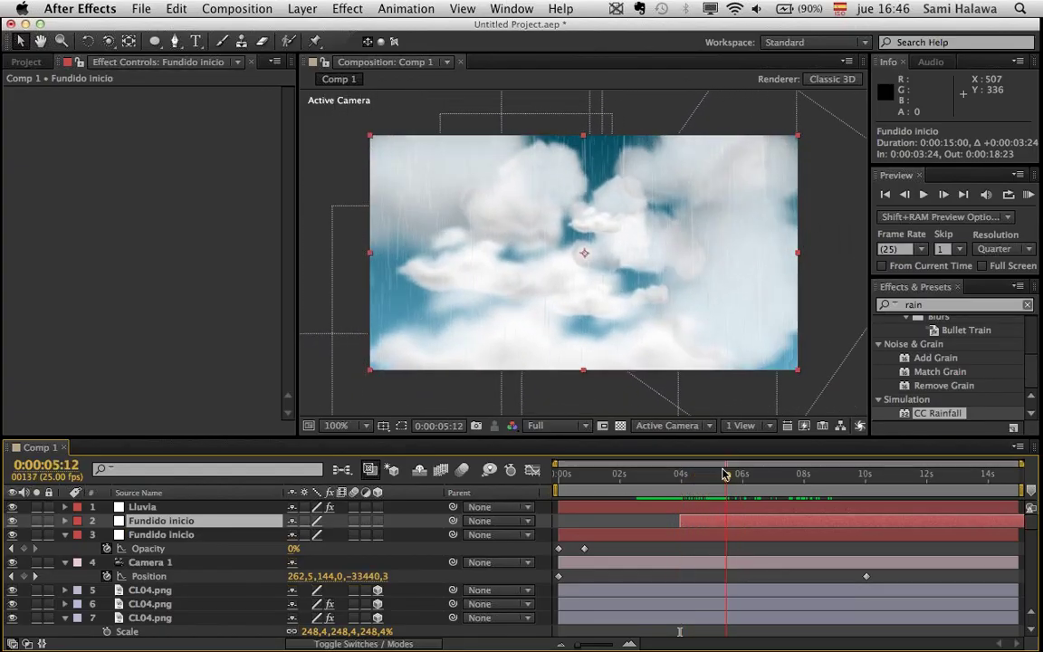
key(u)
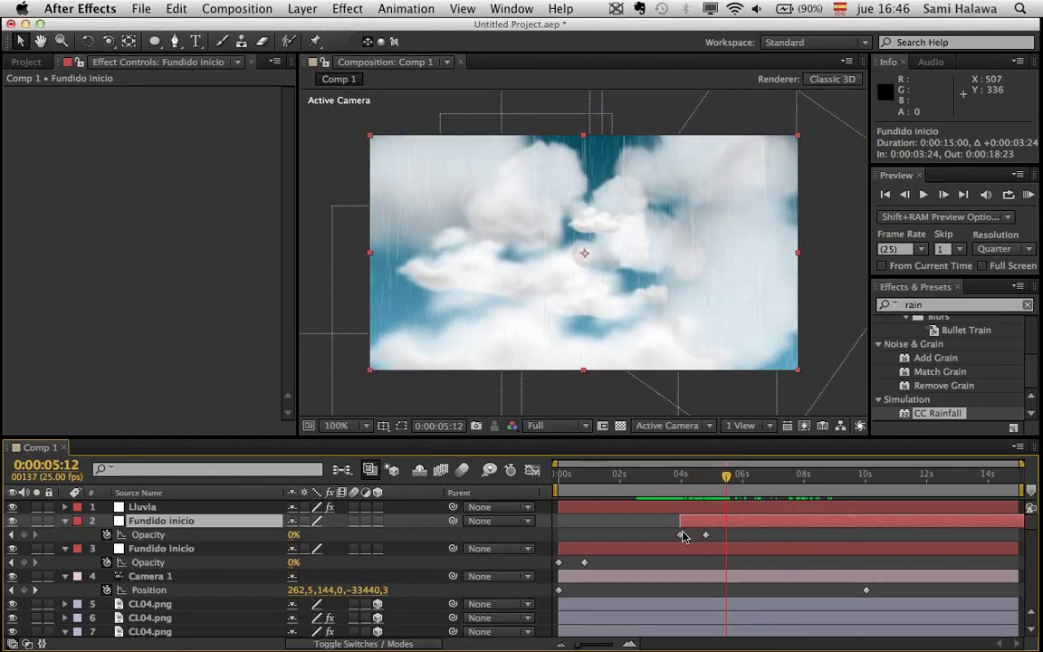
- Preview the white flash over the storm clouds from 0:00:03:07
click(658, 467)
key(space)
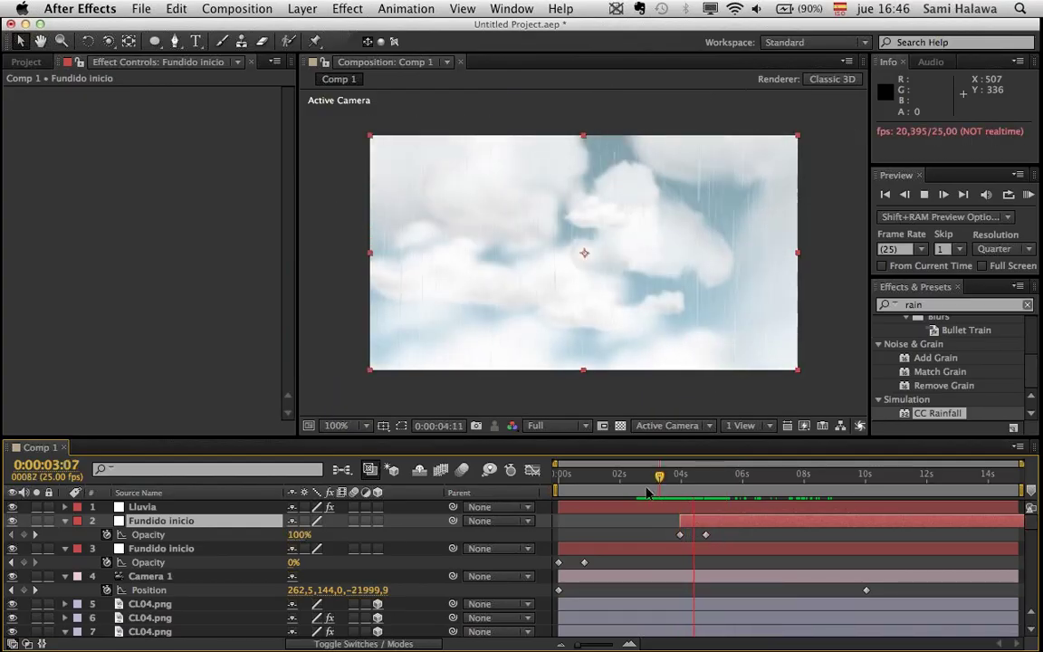
key(space)
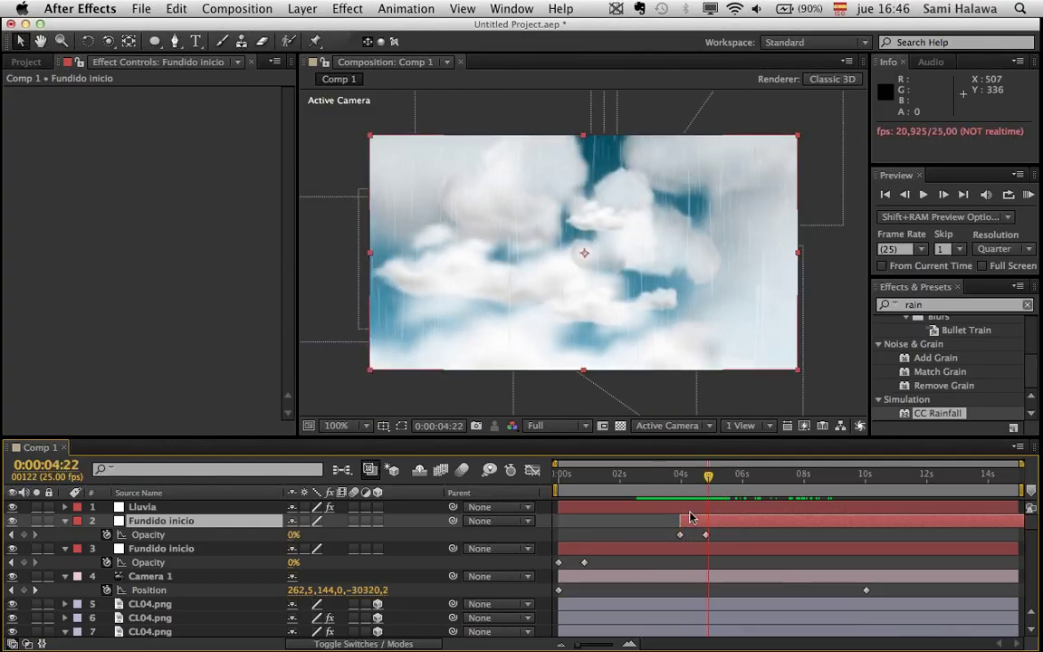
- Duplicate the shifted Fundido inicio layer twice, start the copies at about 0:00:04:07 and 0:00:04:15, and preview from 0:00:03:19
click(692, 523)
key(ctrl+d)
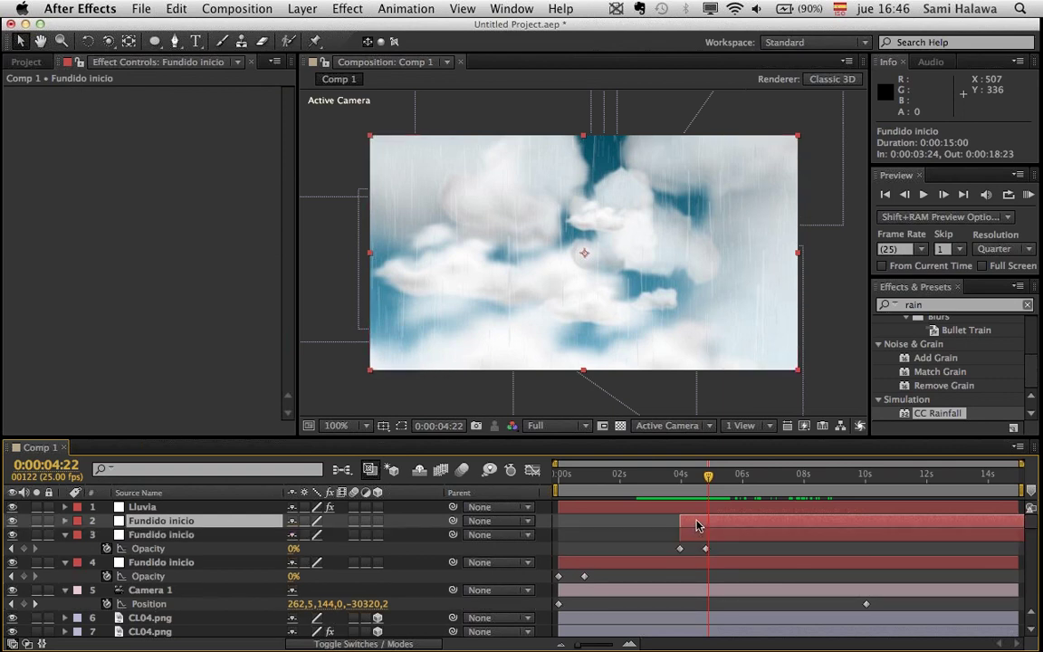
drag(698, 527, 718, 525)
key(ctrl+d)
click(674, 477)
key(space)
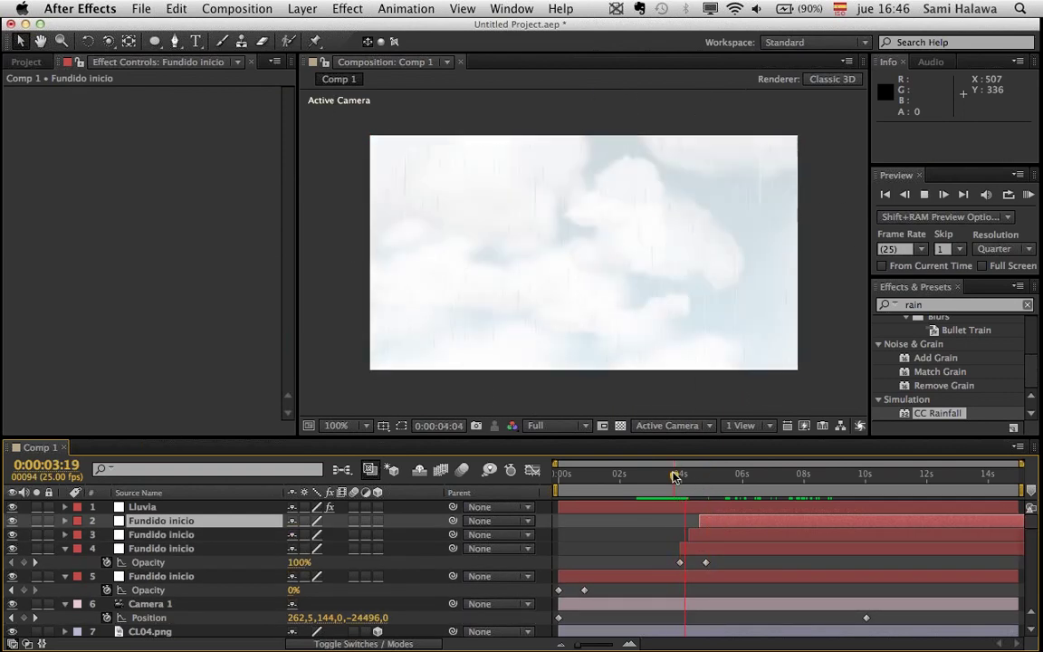
- Shift the uppermost Fundido inicio copy to start at 0:00:04:21 and preview the flashes from 0:00:03:12
drag(720, 528, 724, 523)
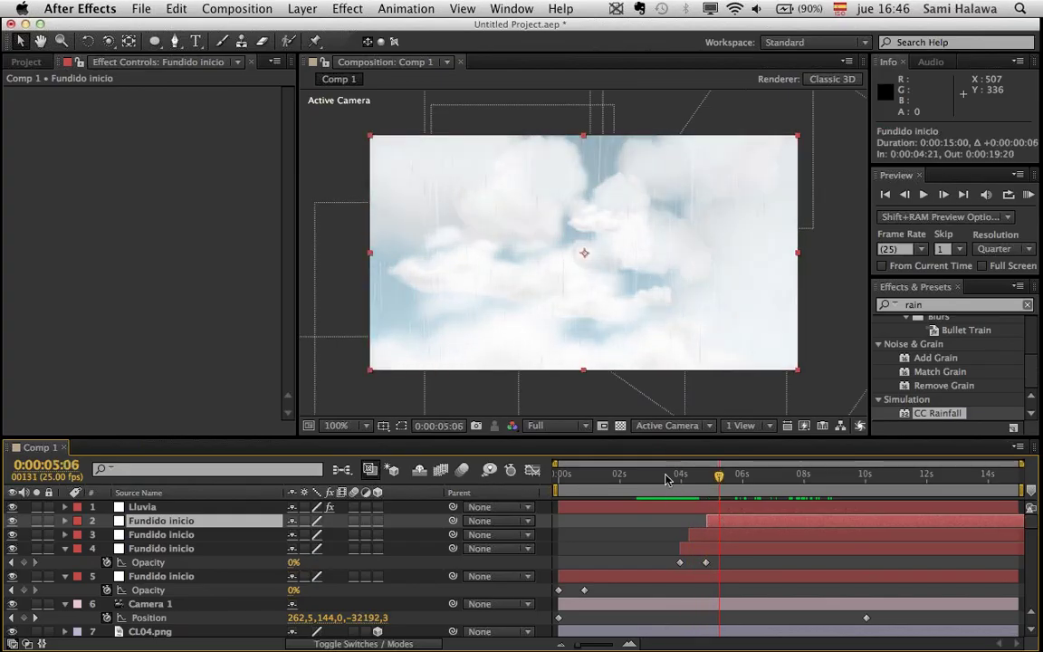
click(665, 477)
key(space)
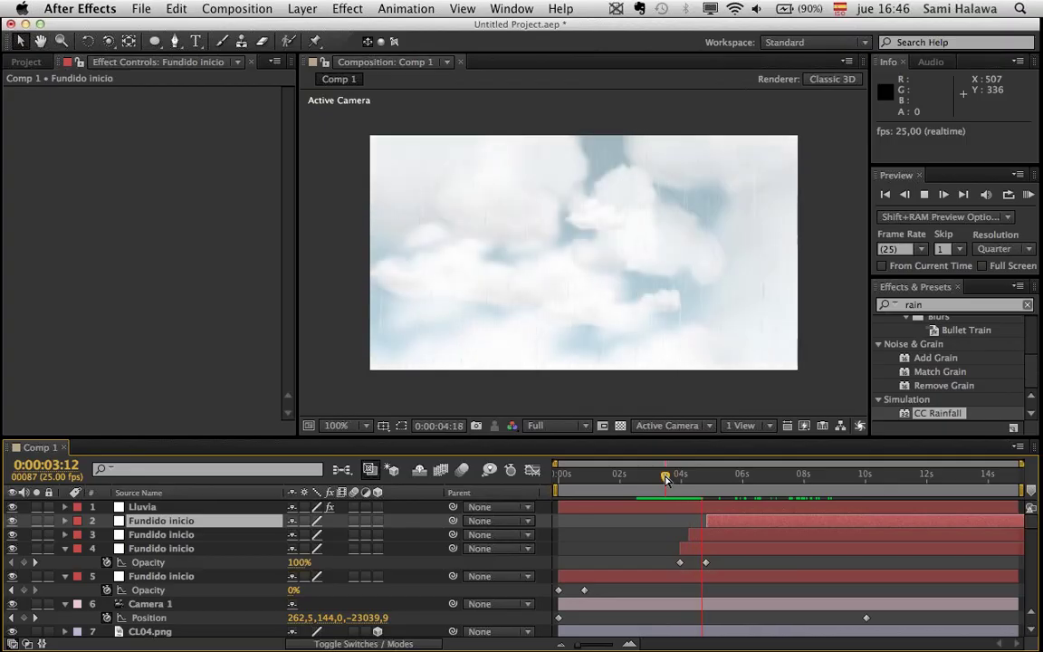
key(space)
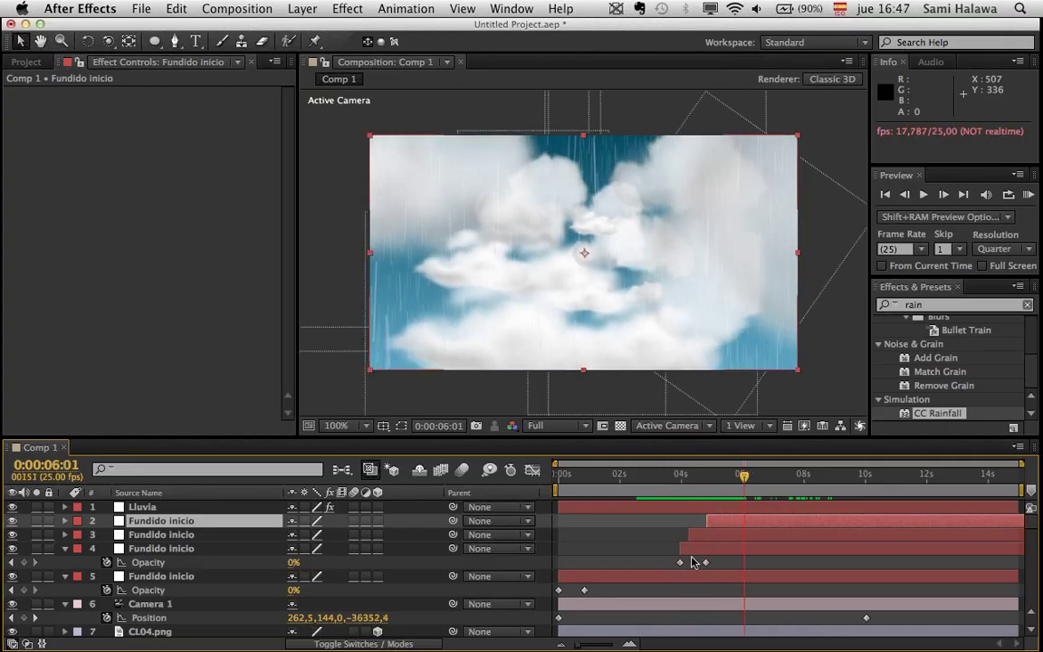
- Try starting the Fundido inicio layer with the exposed late Opacity keyframes at 0:00:03:01, previewing from 0:00:02:16 and 0:00:03:03
drag(725, 544, 698, 546)
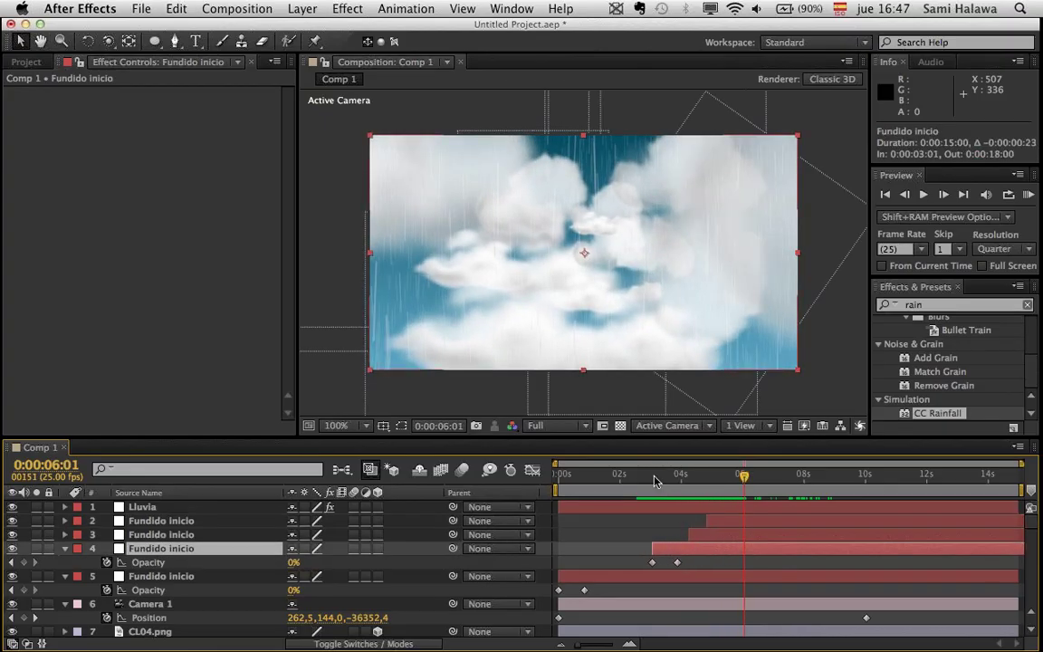
click(640, 477)
key(space)
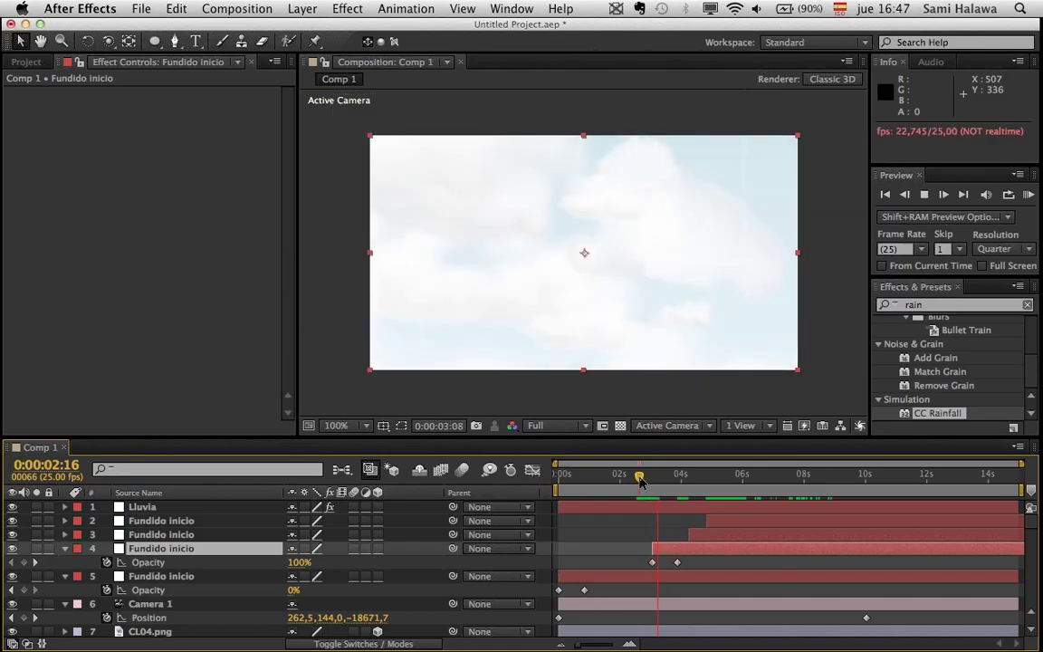
key(space)
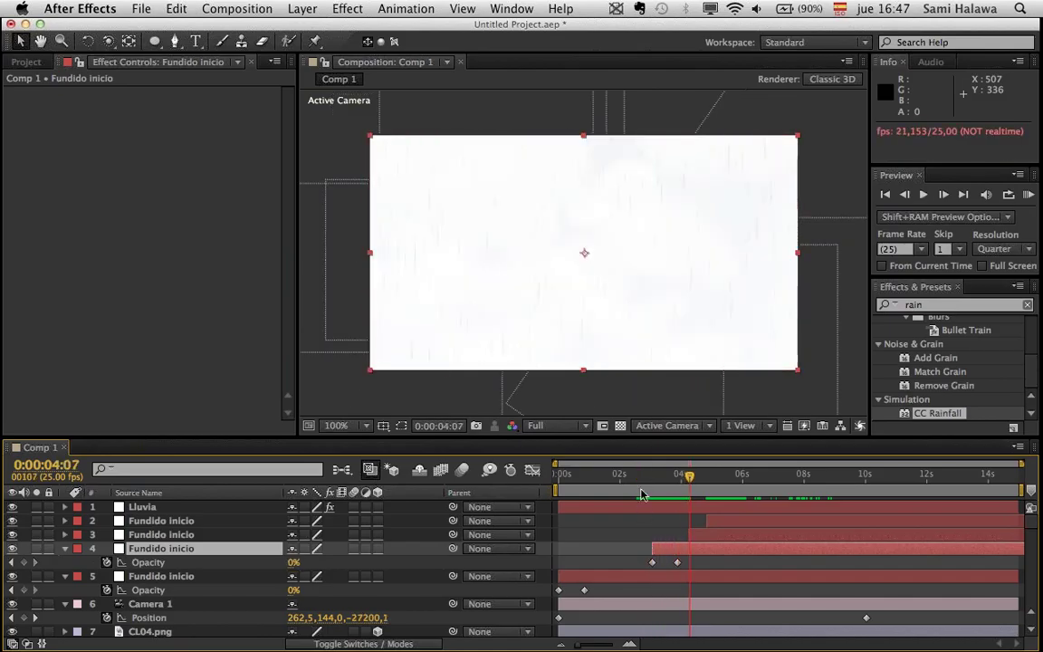
mouse_move(642, 478)
mouse_down()
mouse_move(665, 477)
mouse_move(644, 477)
mouse_move(655, 477)
mouse_up()
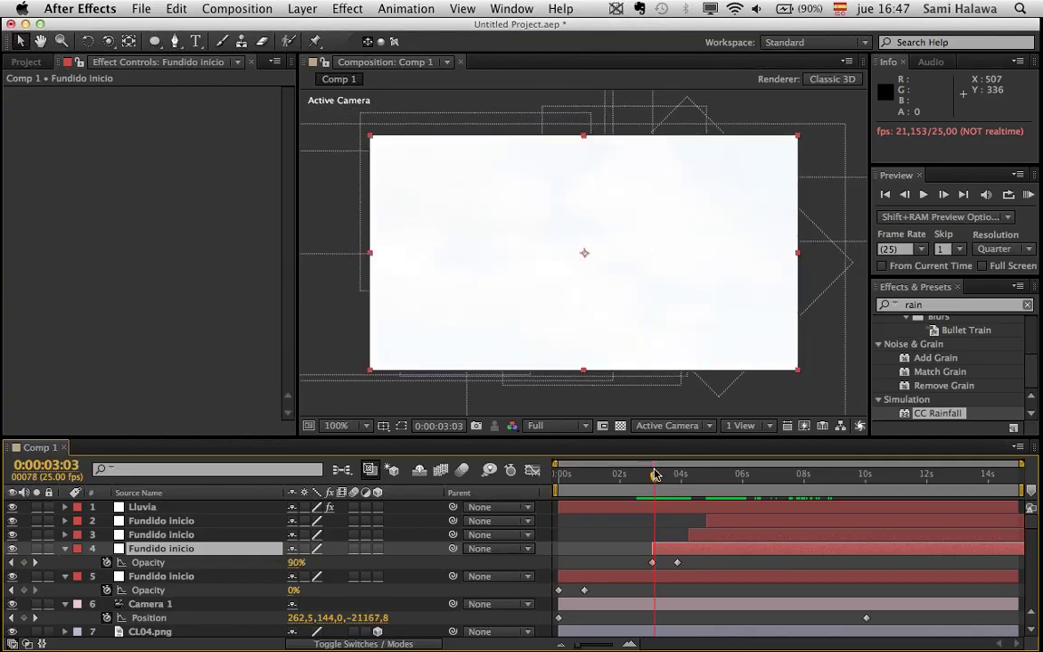
key(space)
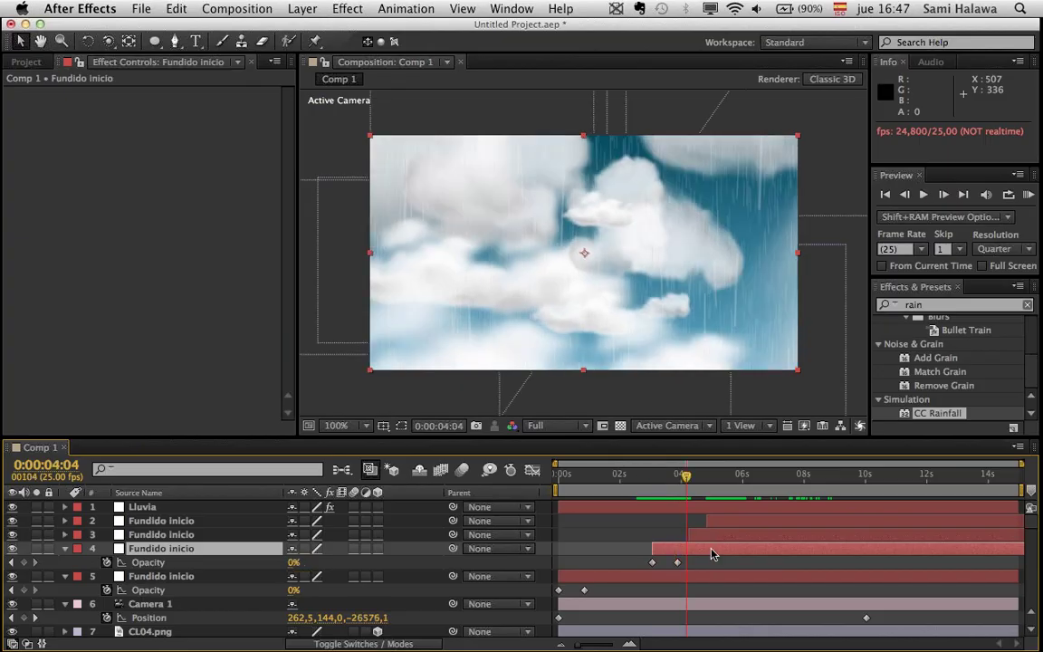
- Move that Fundido inicio layer to start at about 0:00:05:01, preview the flashes from 0:00:04:08 and go to 0:00:05:22
drag(712, 554, 797, 548)
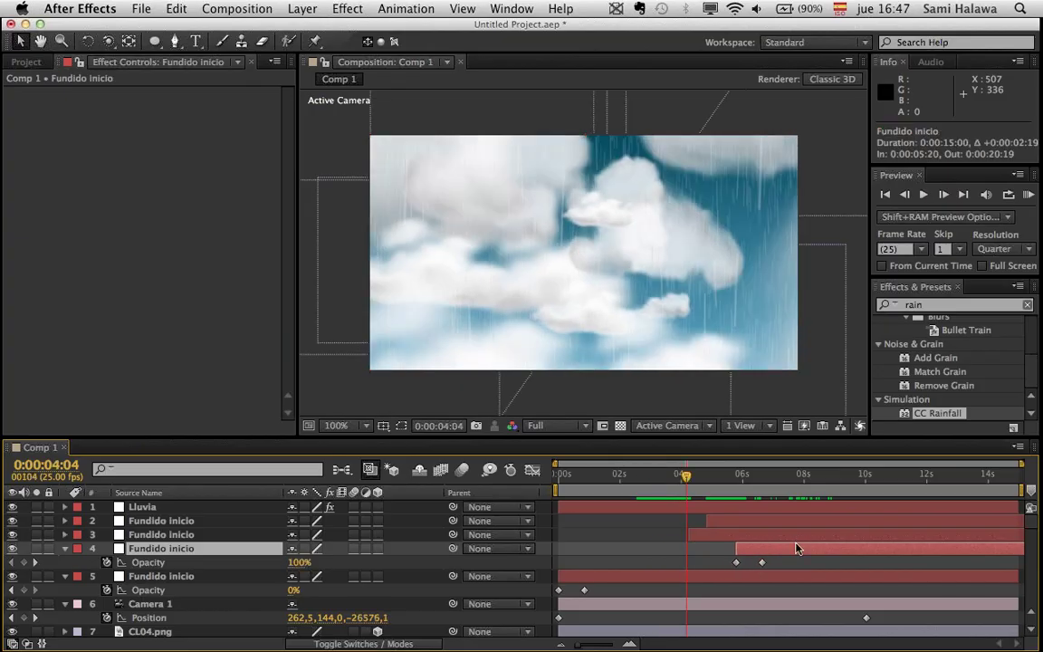
key(space)
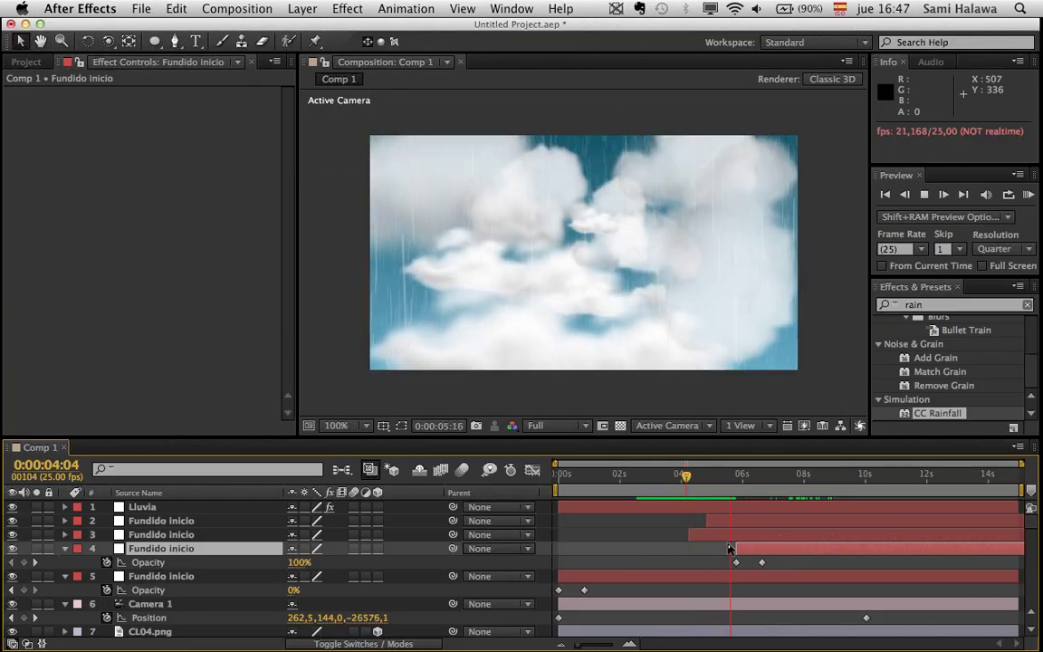
mouse_move(730, 549)
mouse_down()
mouse_move(796, 553)
mouse_move(725, 552)
mouse_up()
click(689, 486)
key(space)
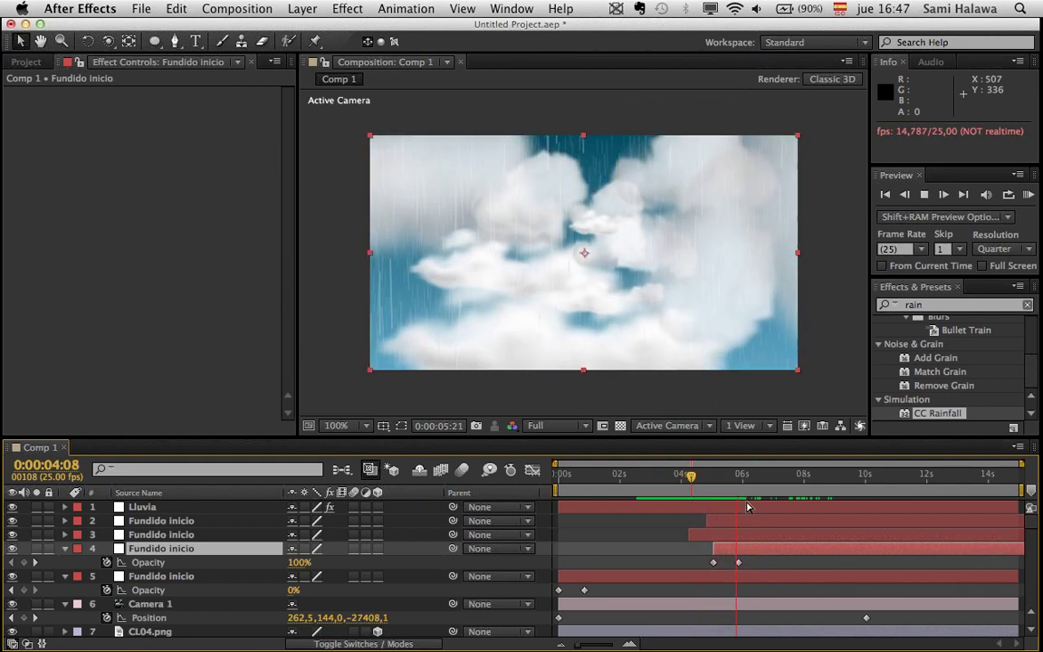
key(space)
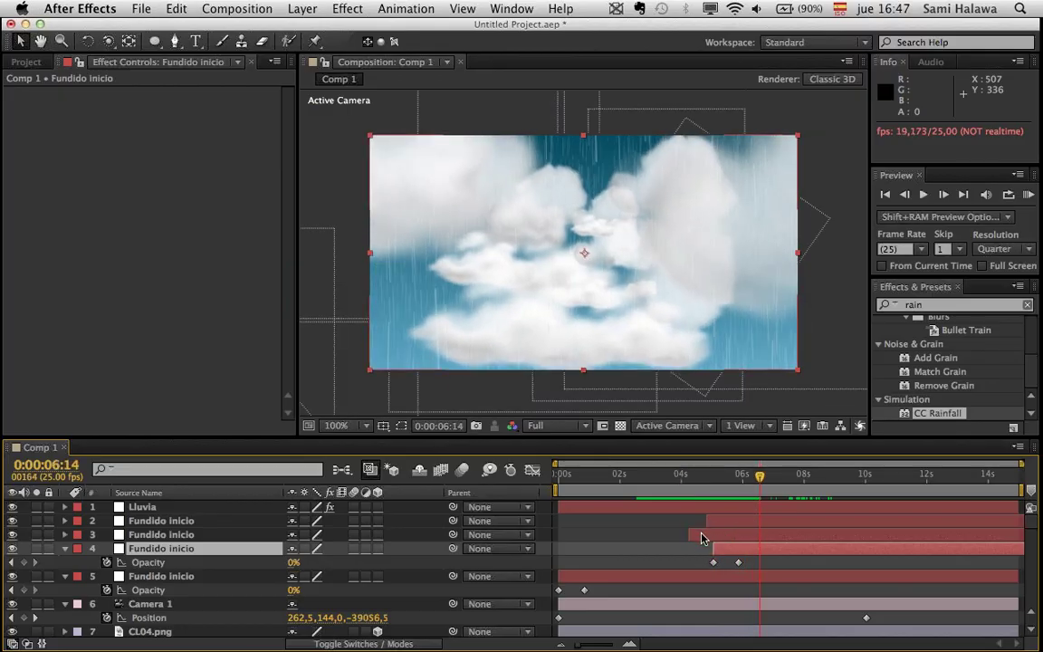
key(space)
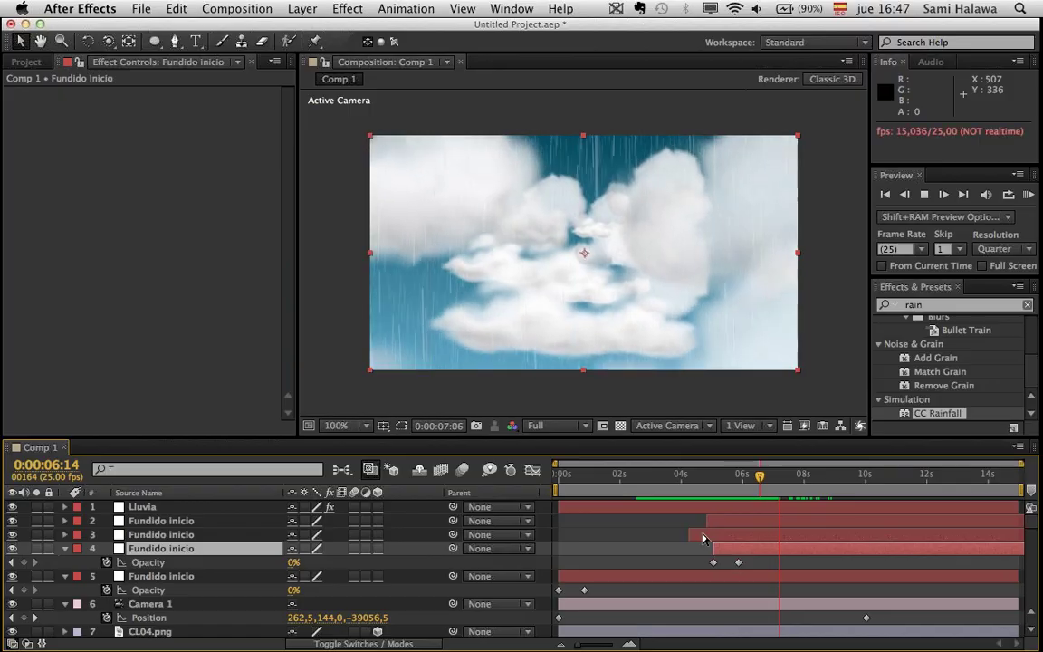
drag(716, 480, 739, 495)
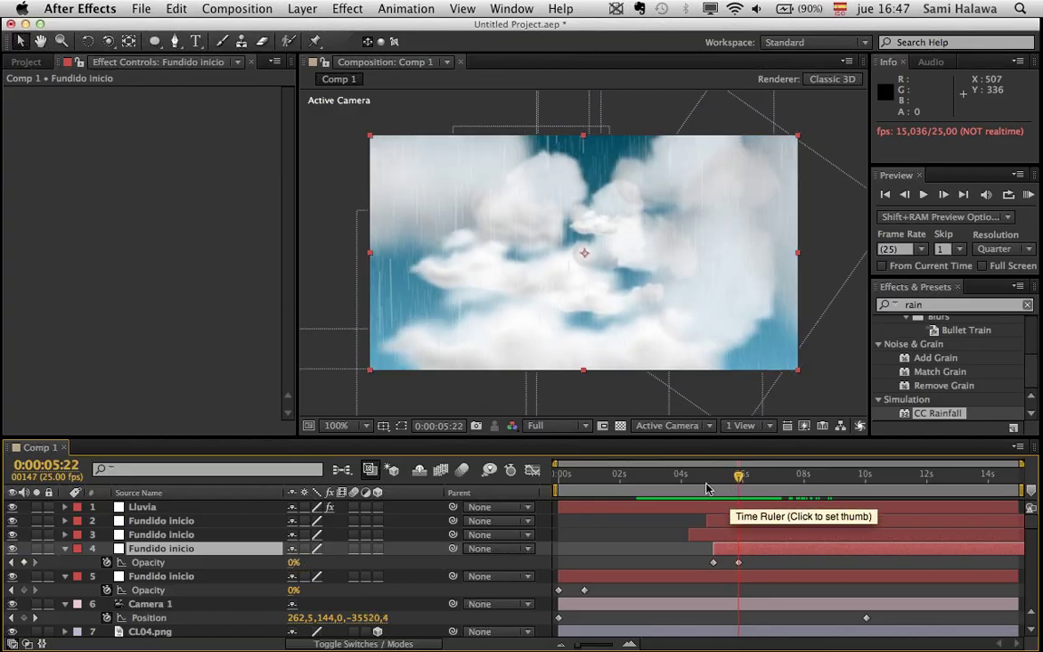
- Create a white 525 × 288 px solid layer named Rayo
scroll(215, 567, down, 10)
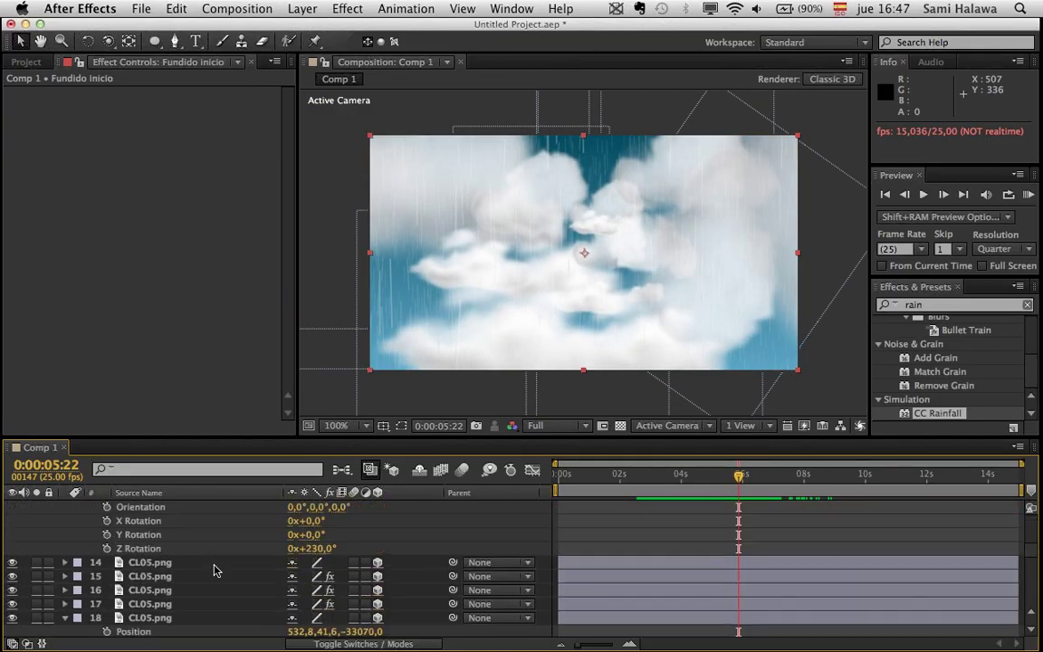
click(211, 605)
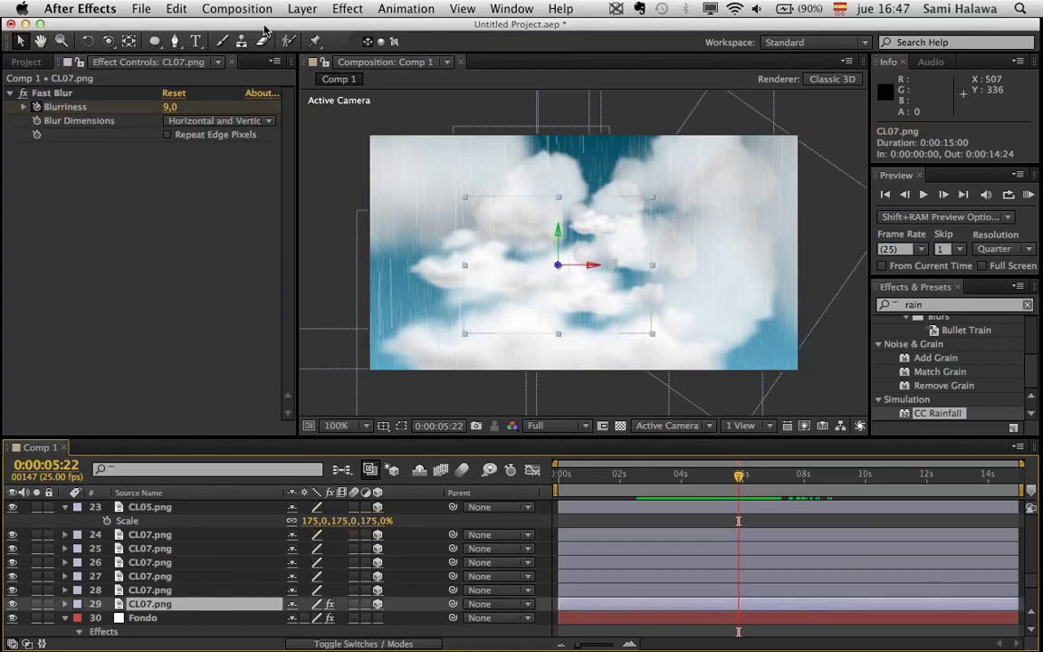
click(200, 618)
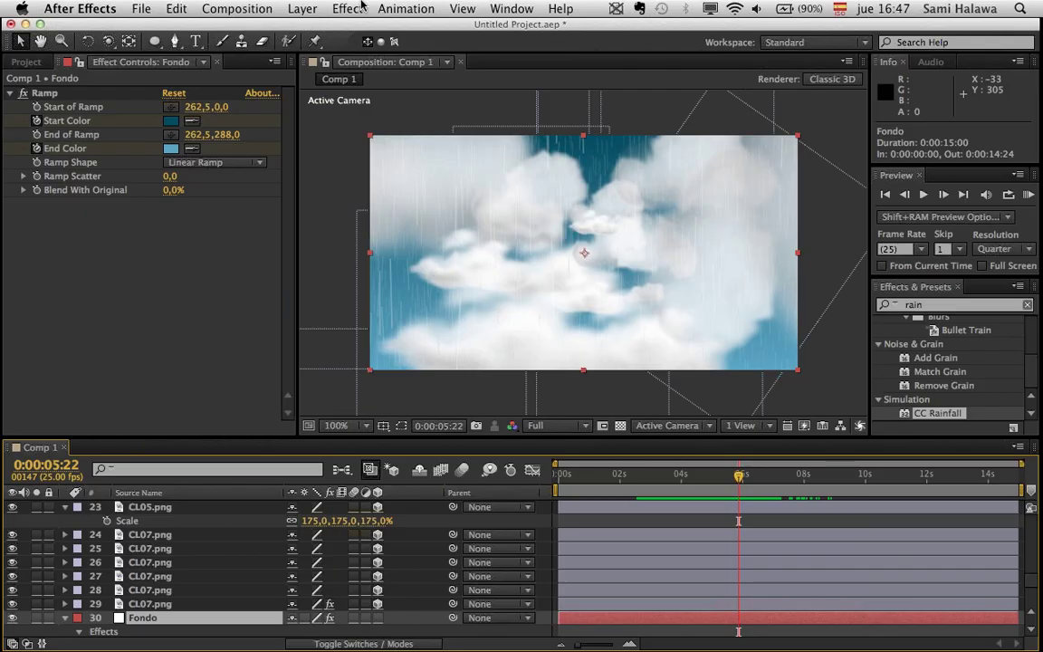
click(302, 8)
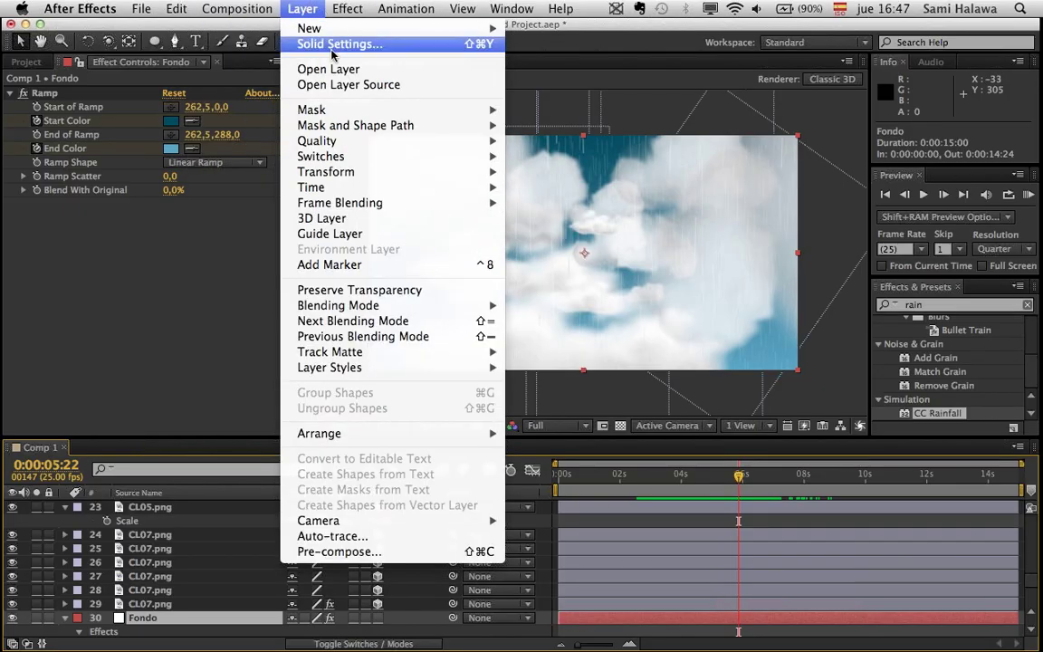
mouse_move(330, 32)
click(565, 50)
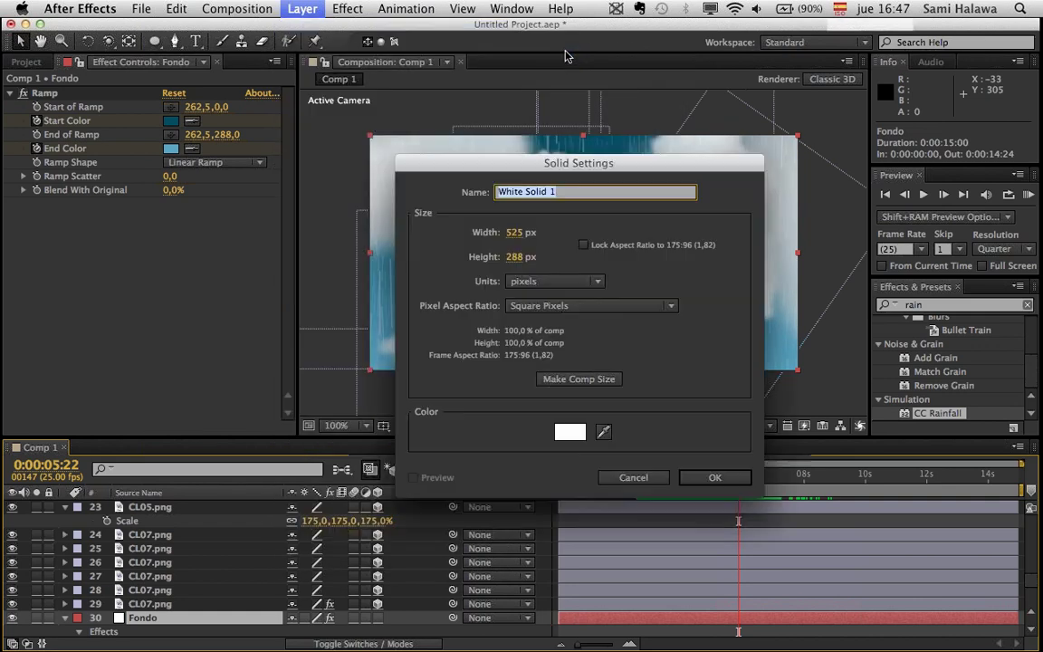
text(Ro)
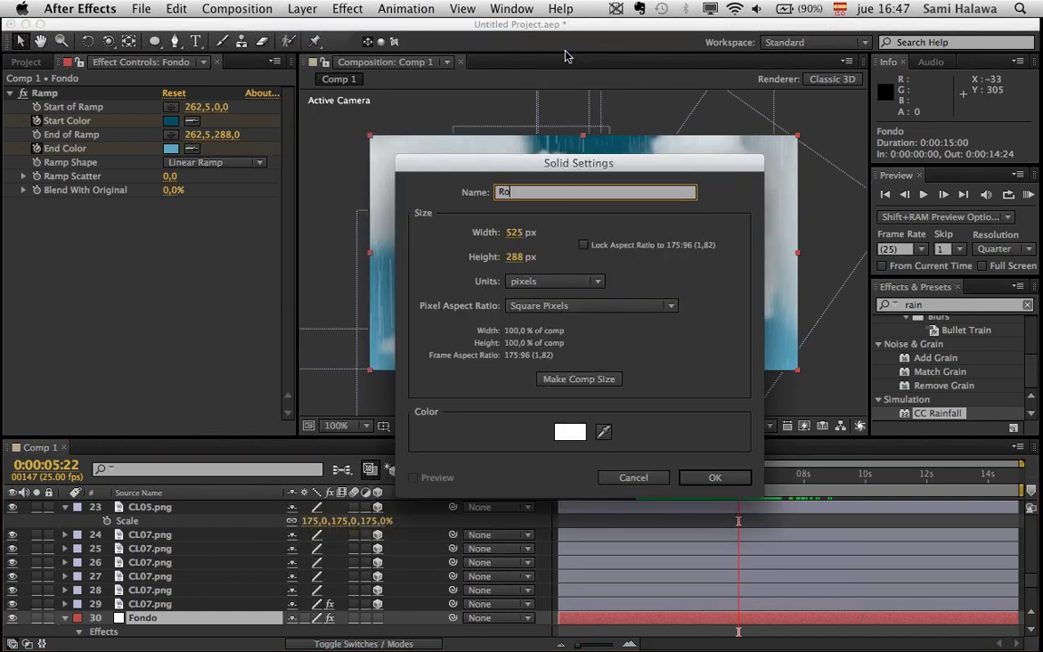
text(yo)
key(Return)
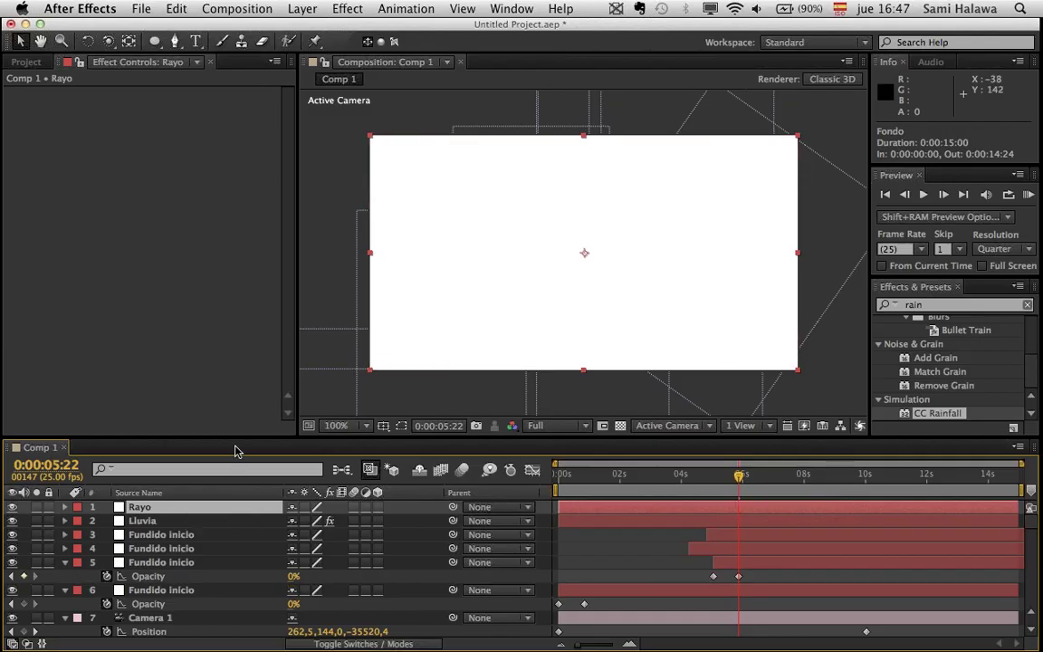
- Apply the obsolete Lightning effect to Rayo, try its Normal blending mode and set it back to Add
right_click(184, 212)
mouse_move(276, 377)
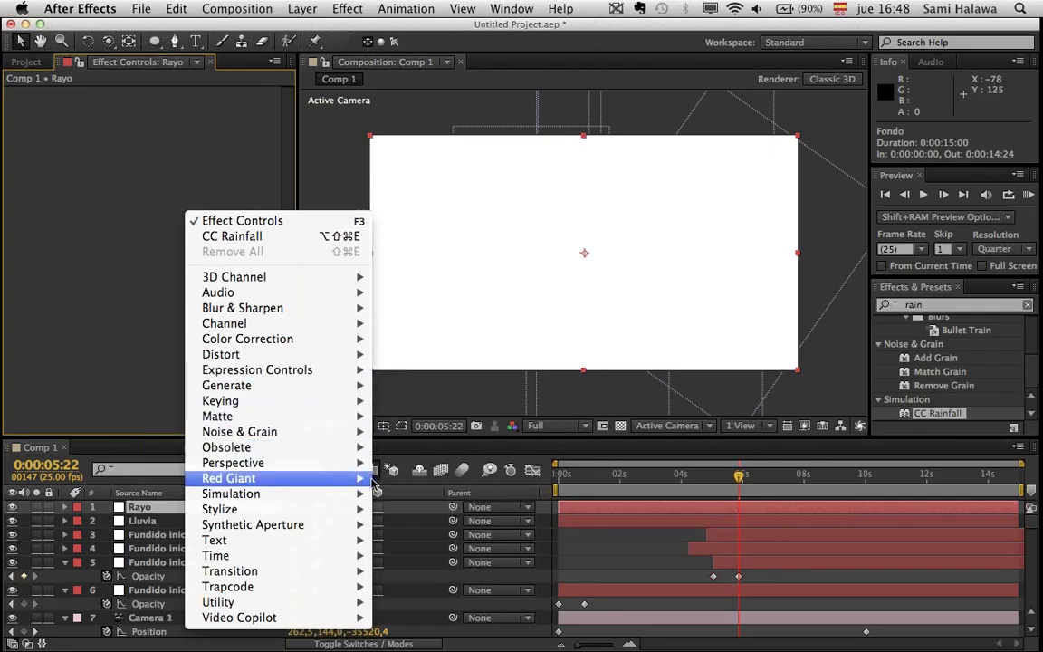
mouse_move(362, 448)
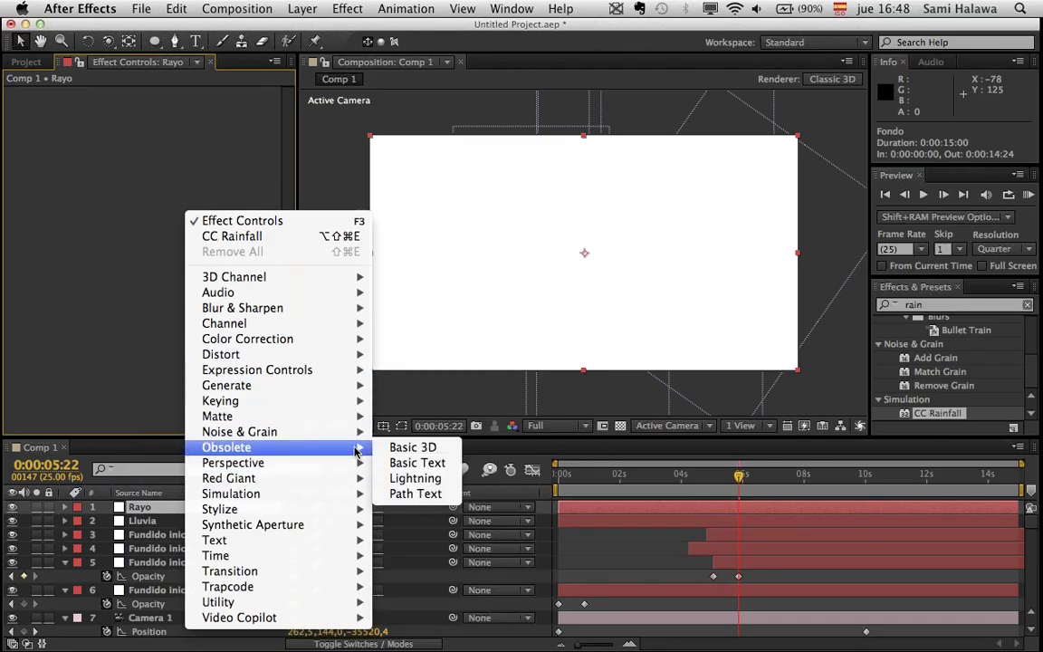
click(393, 480)
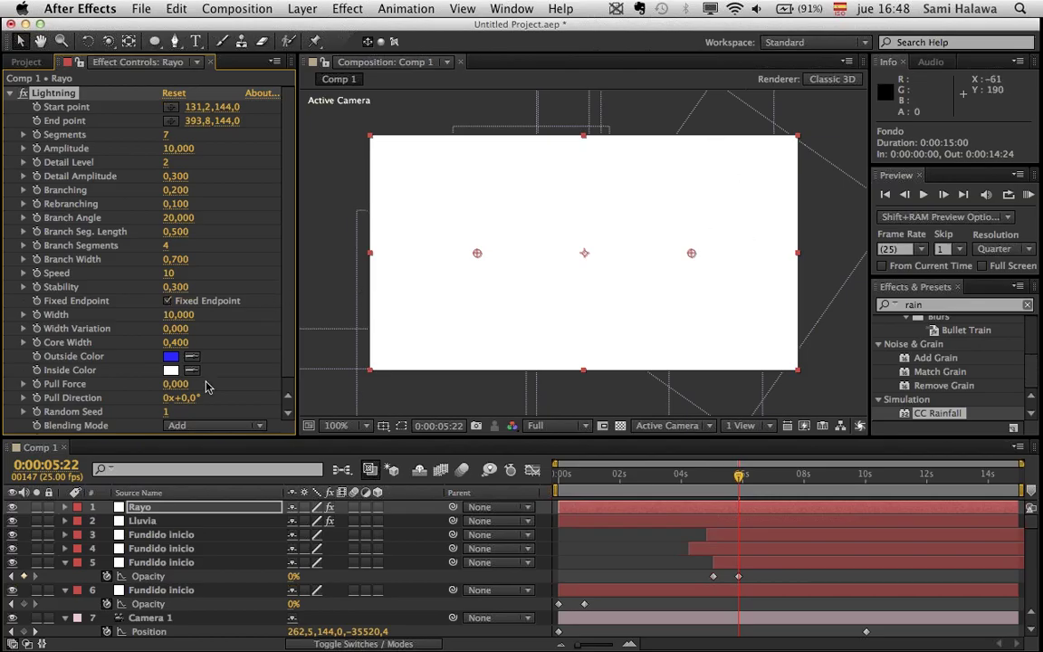
scroll(195, 399, down, 1)
click(177, 415)
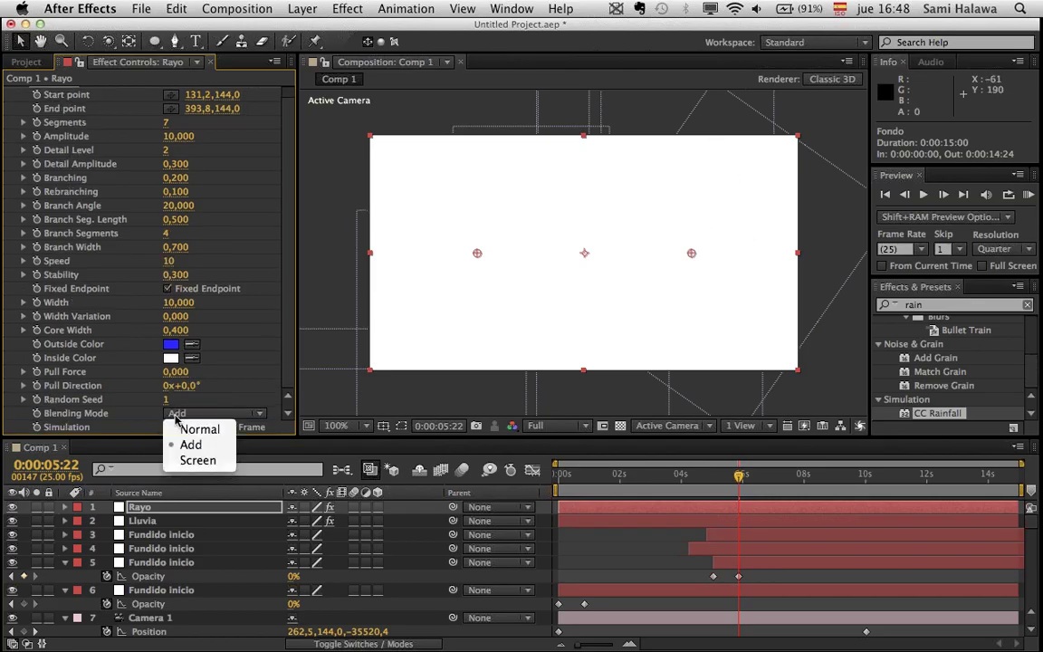
click(189, 429)
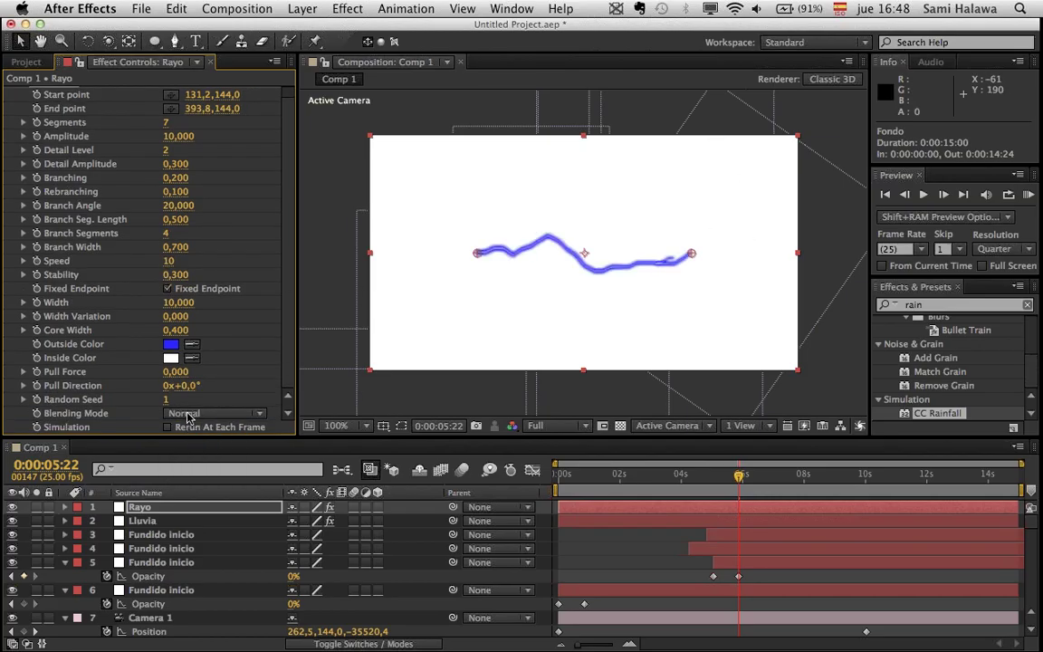
click(189, 415)
click(189, 445)
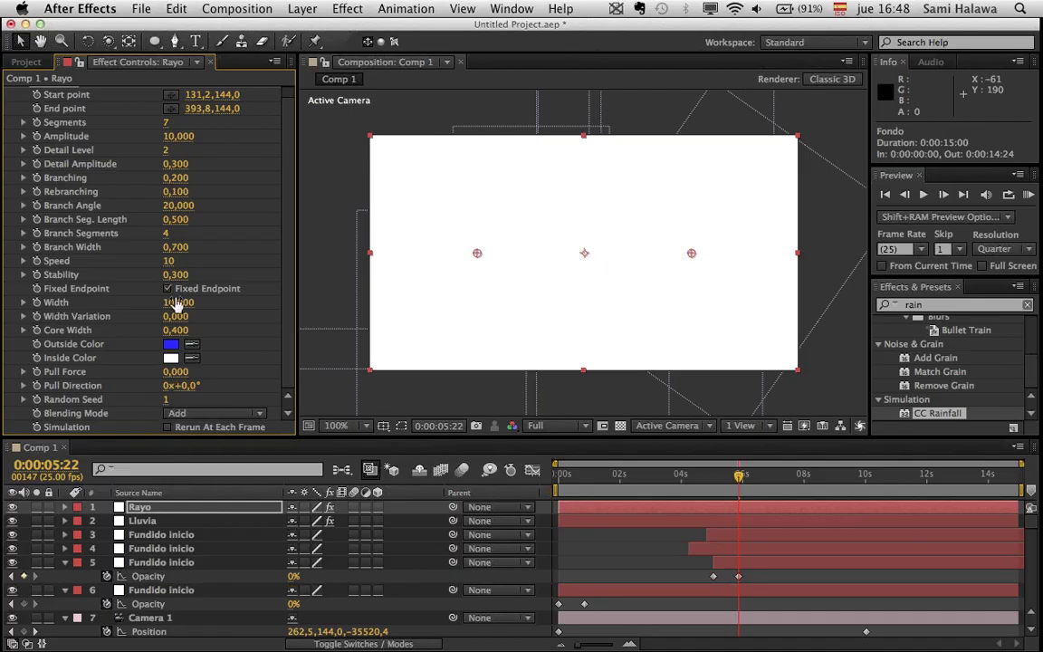
- Delete the Lightning effect and the Rayo layer, and select Lluvia
scroll(113, 168, up, 1)
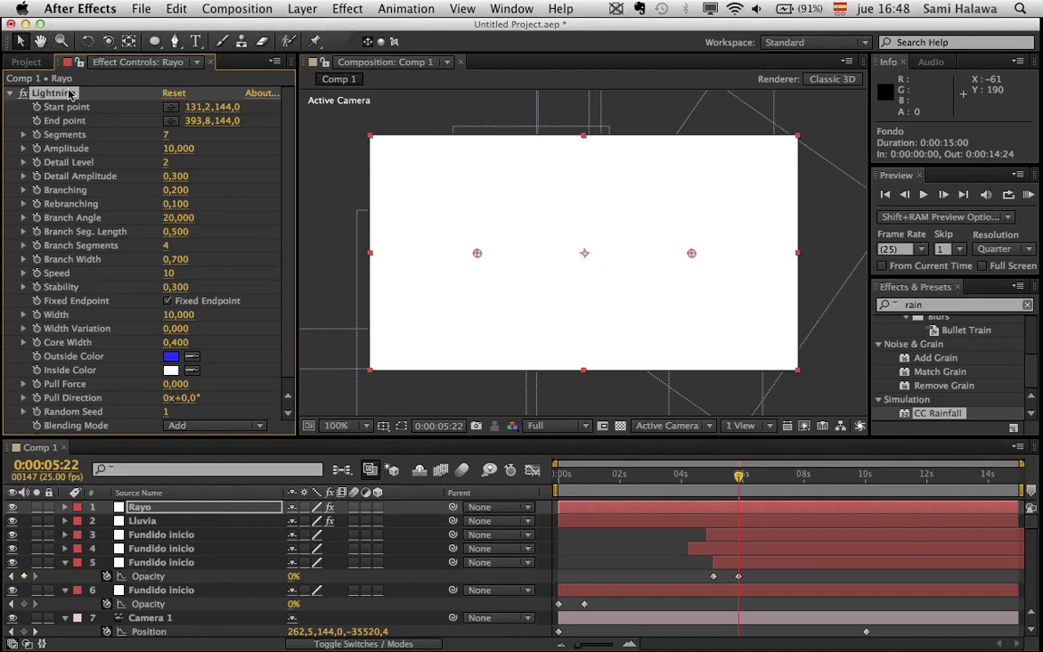
key(Delete)
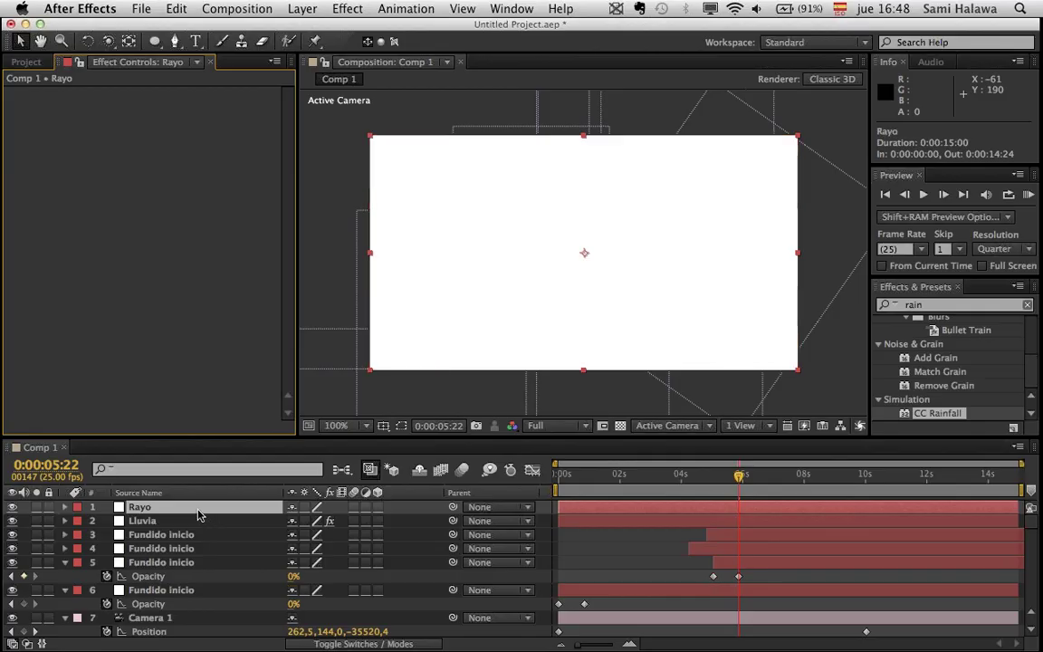
key(Delete)
click(201, 507)
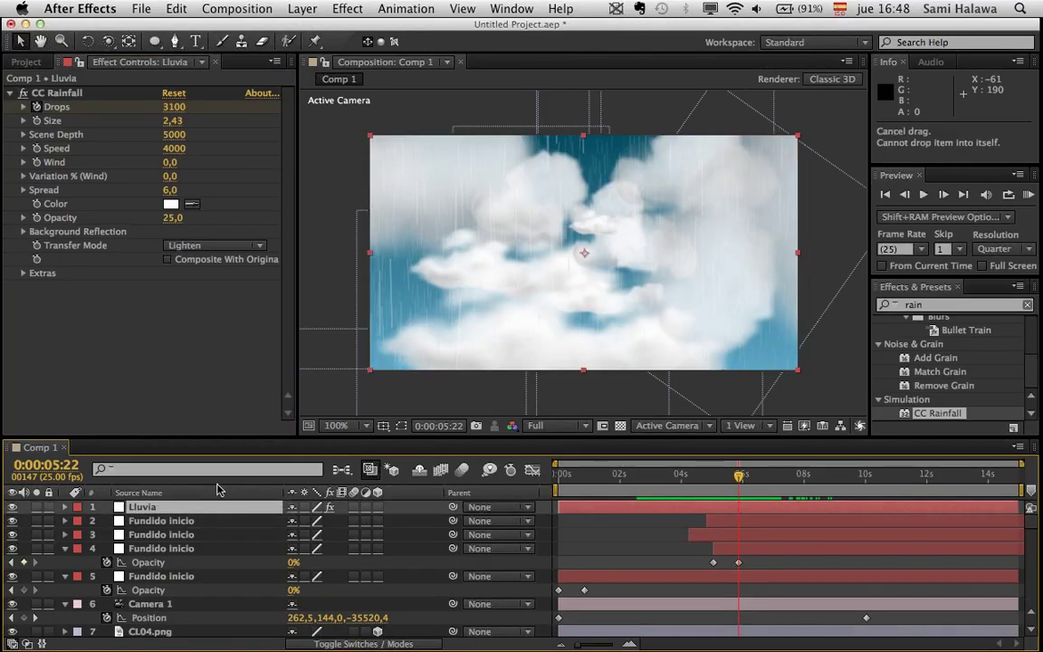
- Collapse the Fondo background layer's properties and apply the obsolete Lightning effect to it
scroll(257, 535, down, 5)
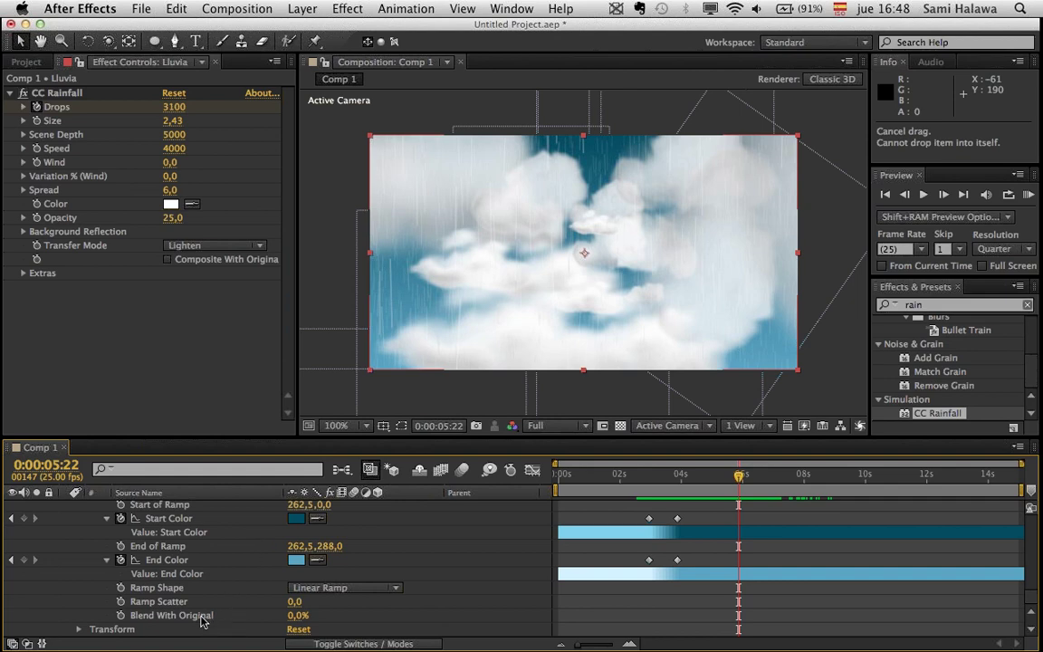
scroll(110, 547, down, 5)
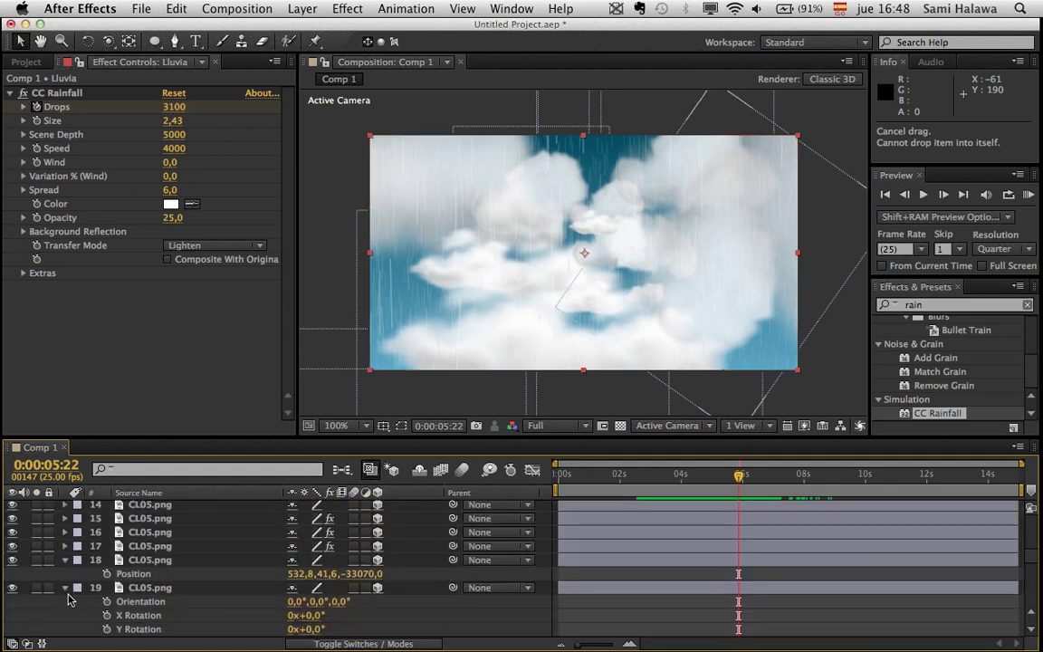
scroll(126, 589, down, 10)
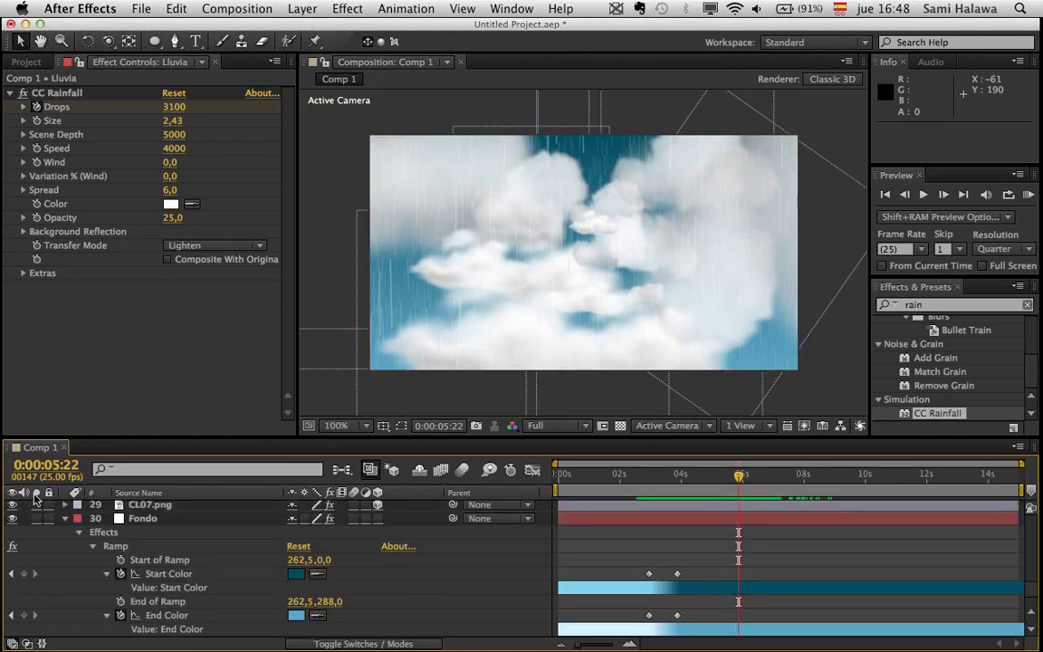
click(65, 519)
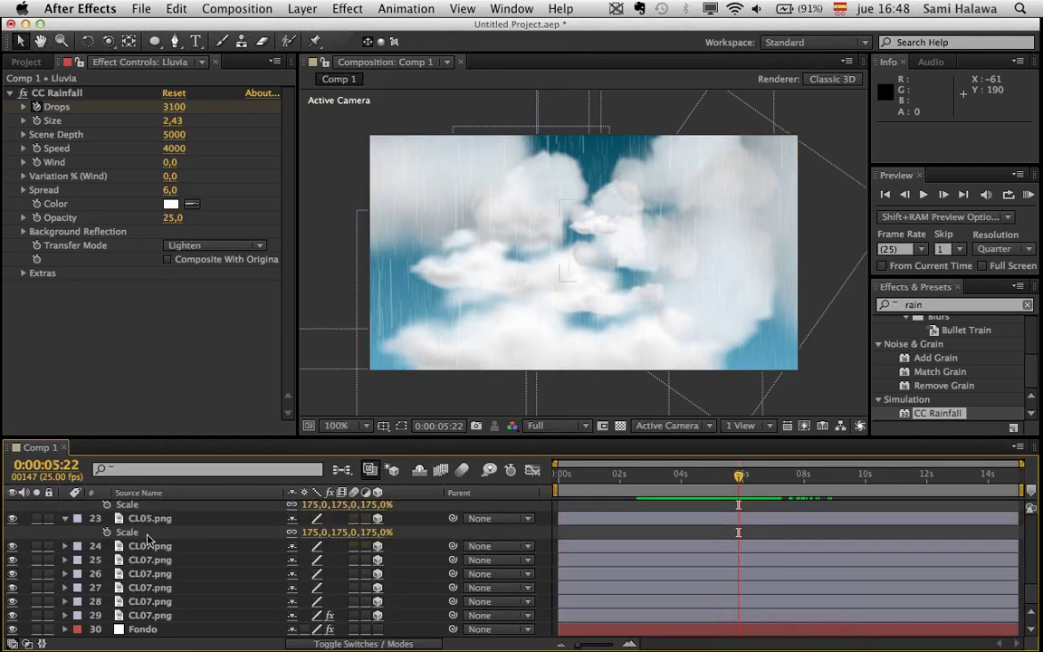
click(174, 631)
right_click(45, 356)
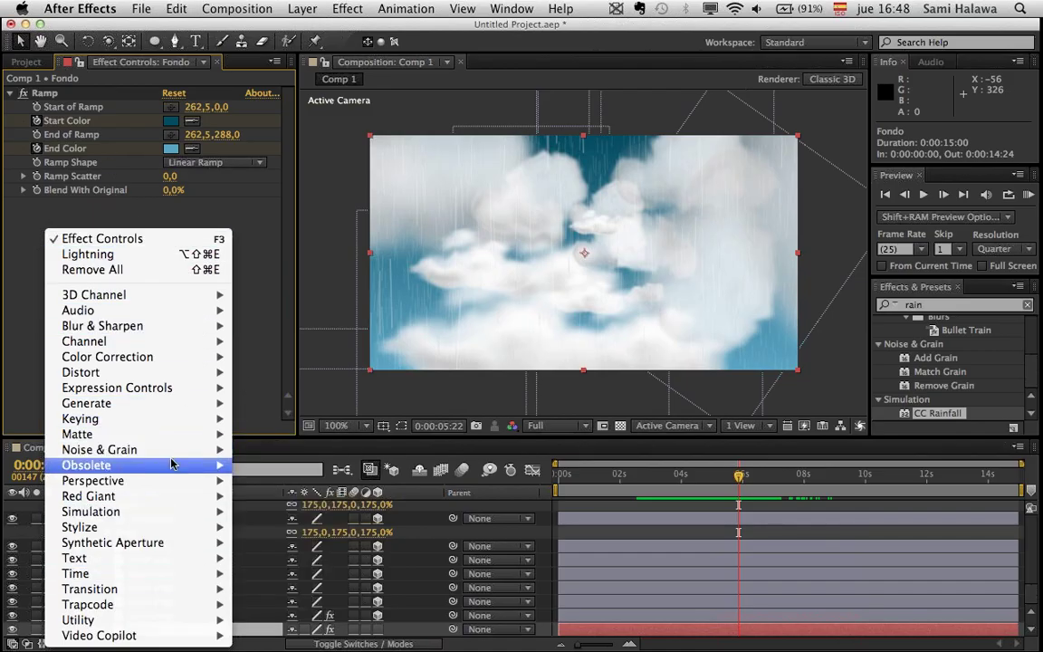
mouse_move(169, 466)
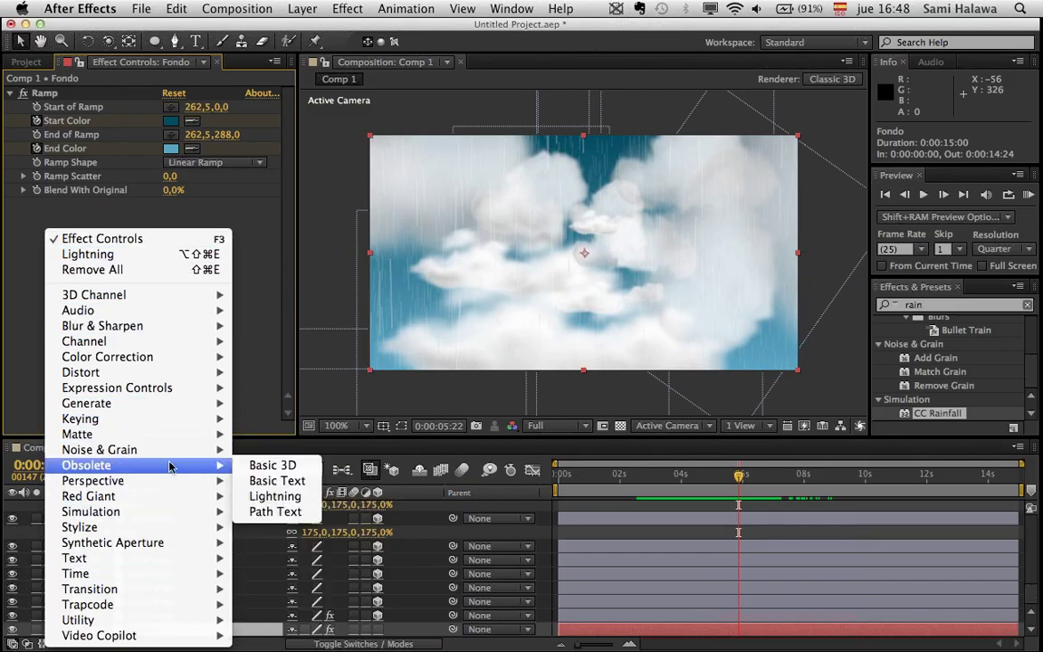
click(294, 499)
- Place the Lightning start point at about -4.8, -7 and its end point at about 202.8, 188
drag(691, 254, 631, 322)
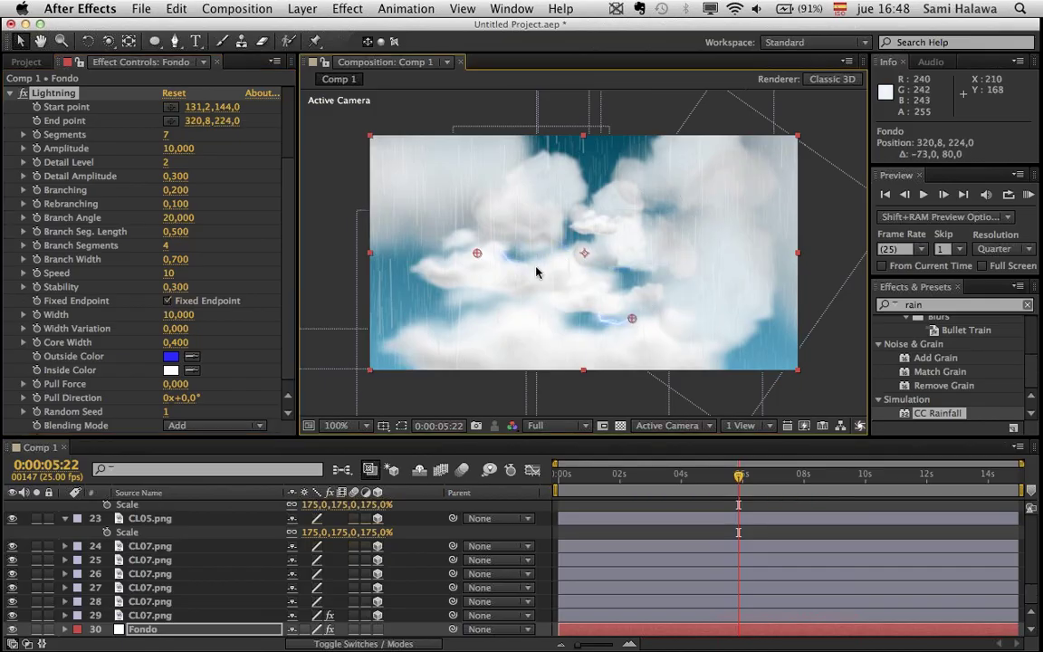
drag(477, 247, 366, 130)
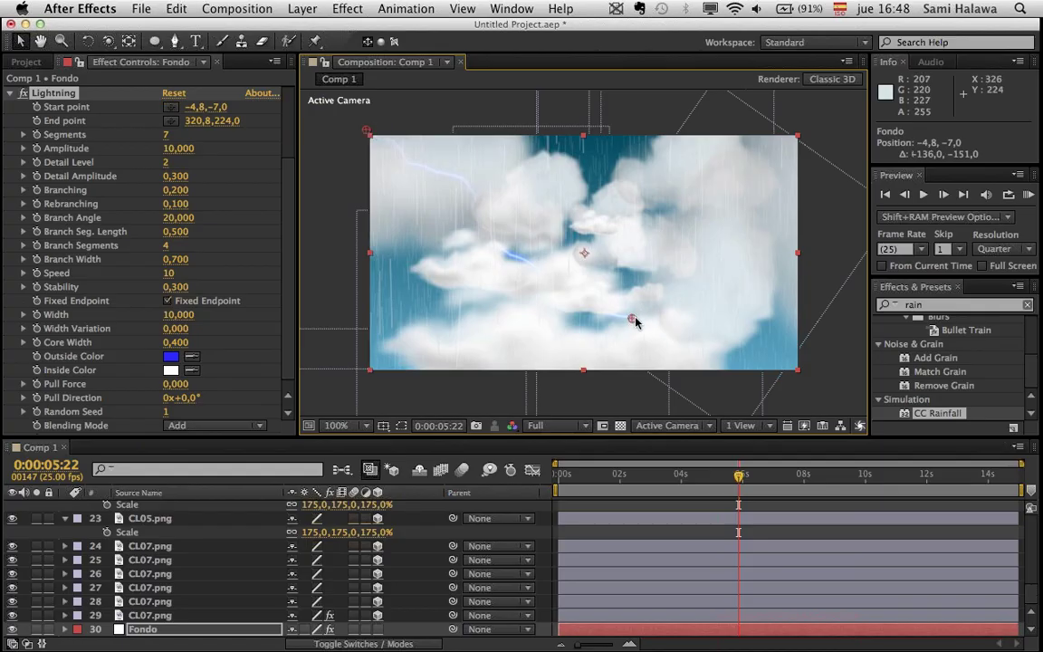
mouse_move(634, 318)
mouse_down()
mouse_move(575, 297)
mouse_move(525, 335)
mouse_move(505, 280)
mouse_move(536, 289)
mouse_up()
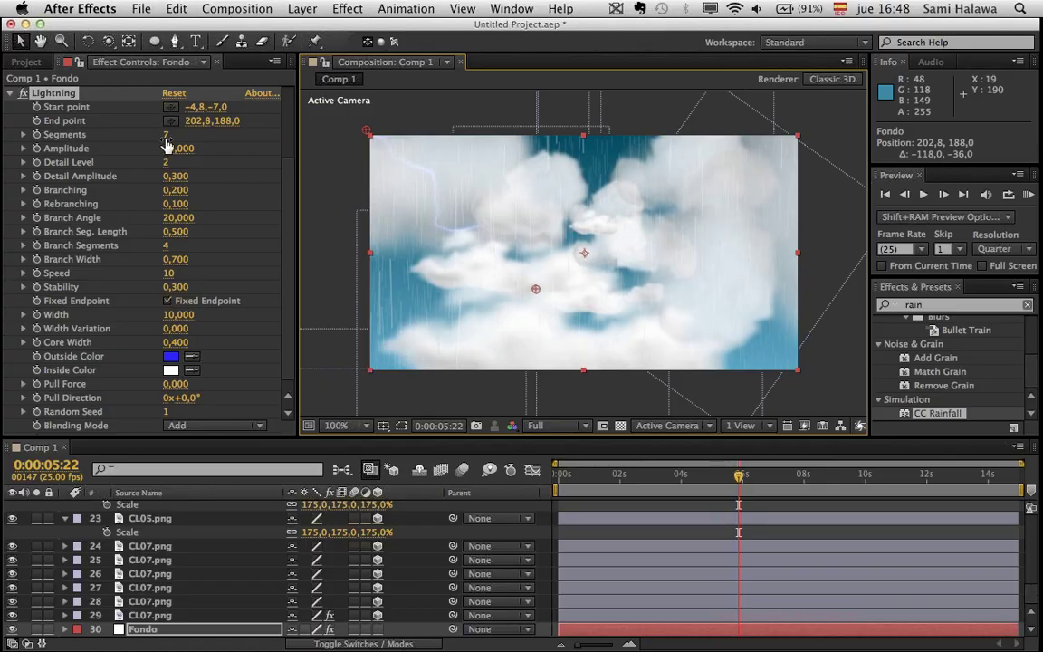
- Set the Lightning effect to 25 Segments, 23 Branch Segments and a Detail Amplitude of 0.160
drag(168, 135, 182, 135)
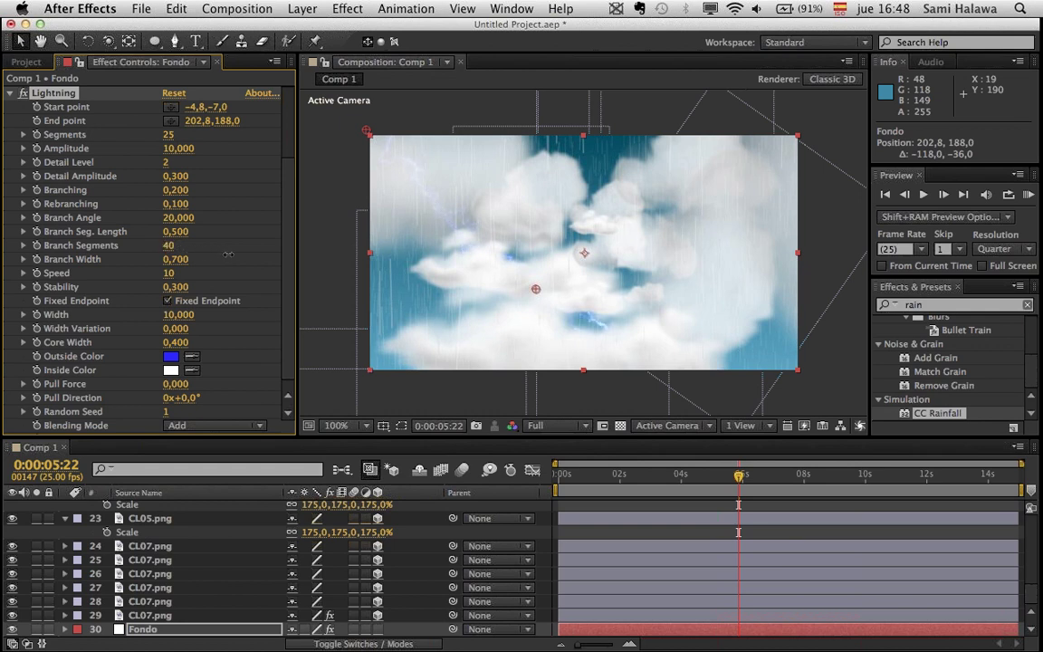
drag(228, 254, 218, 259)
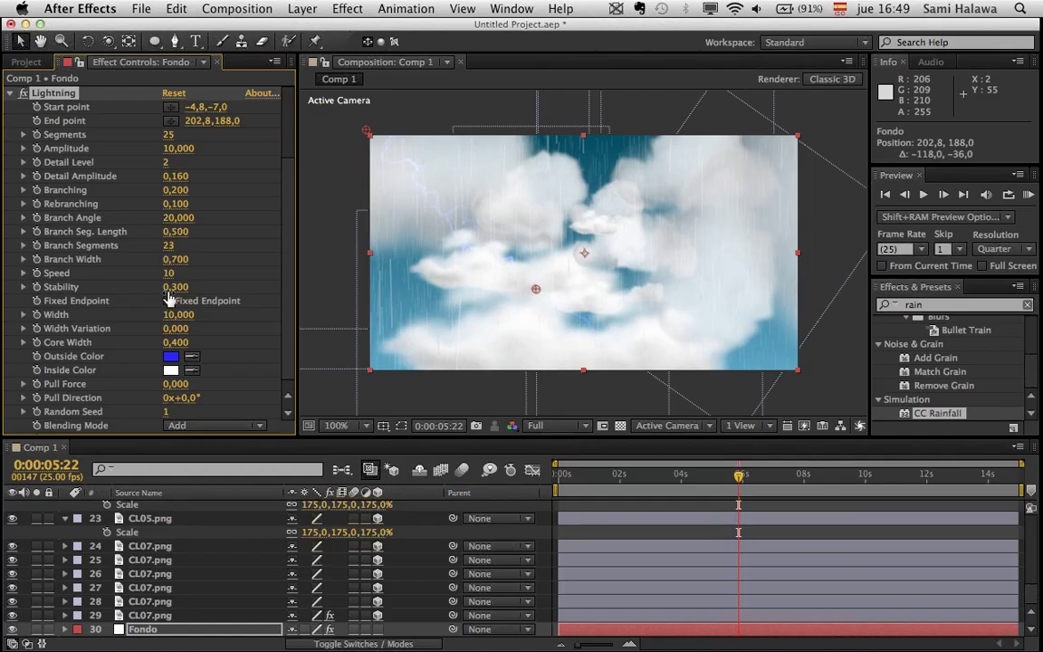
drag(177, 327, 242, 302)
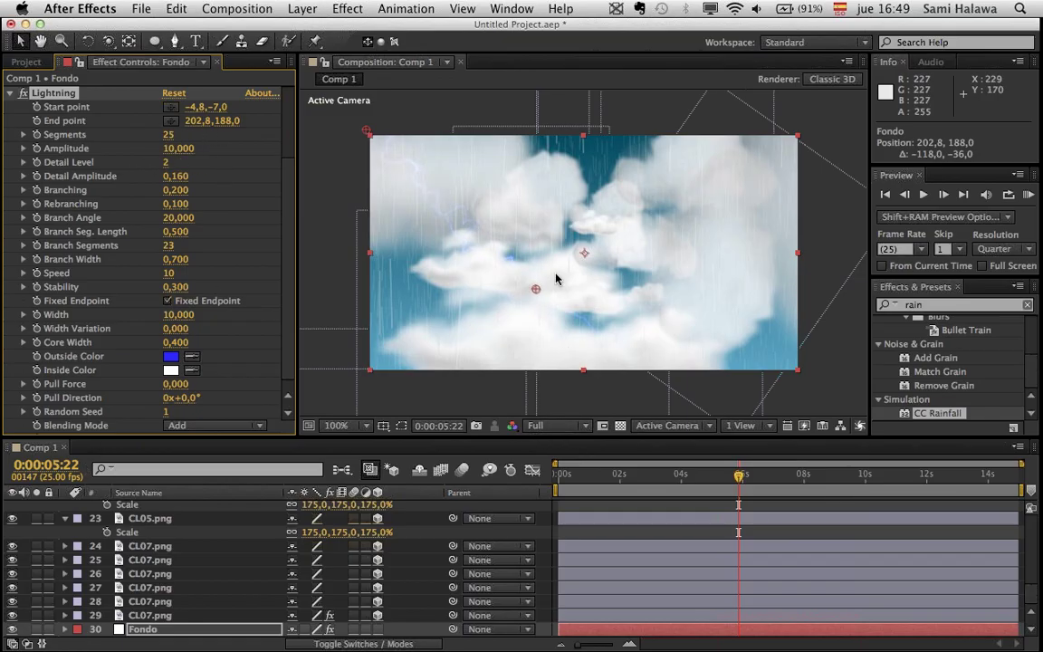
- Move the Lightning end point to about 250.8, 172, then try Width 1 and Segments 3 and restore 10 and 25
drag(541, 289, 573, 275)
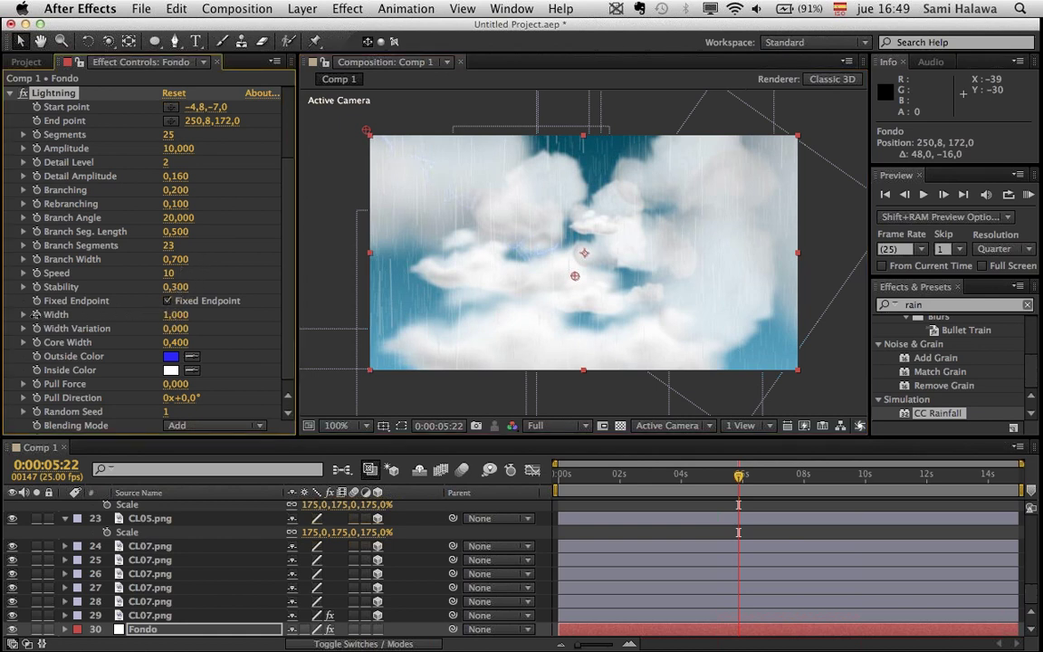
drag(176, 314, 193, 312)
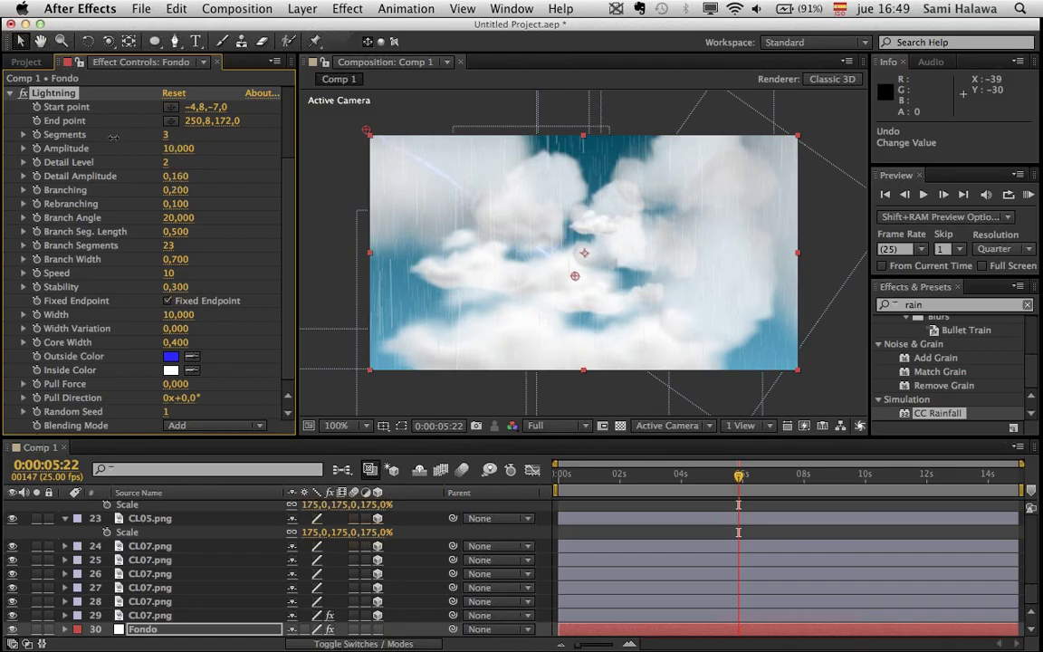
drag(114, 136, 218, 140)
- At 0:00:04:04, try a Lightning Width of 2.9, restore it to 10 and set Width Variation to 0.010
drag(738, 474, 687, 484)
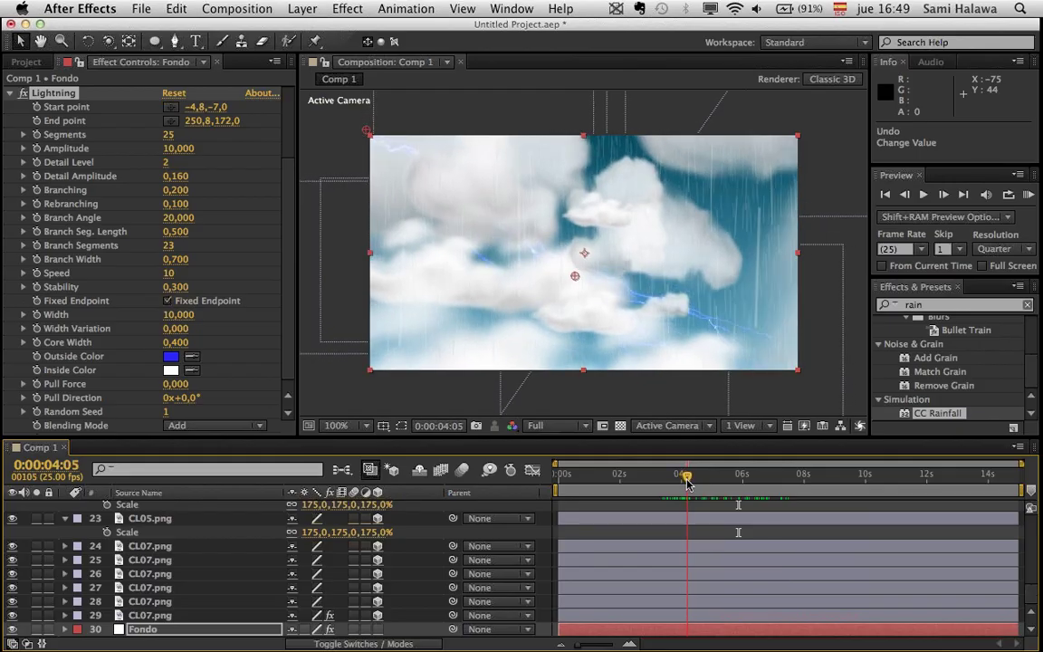
click(685, 477)
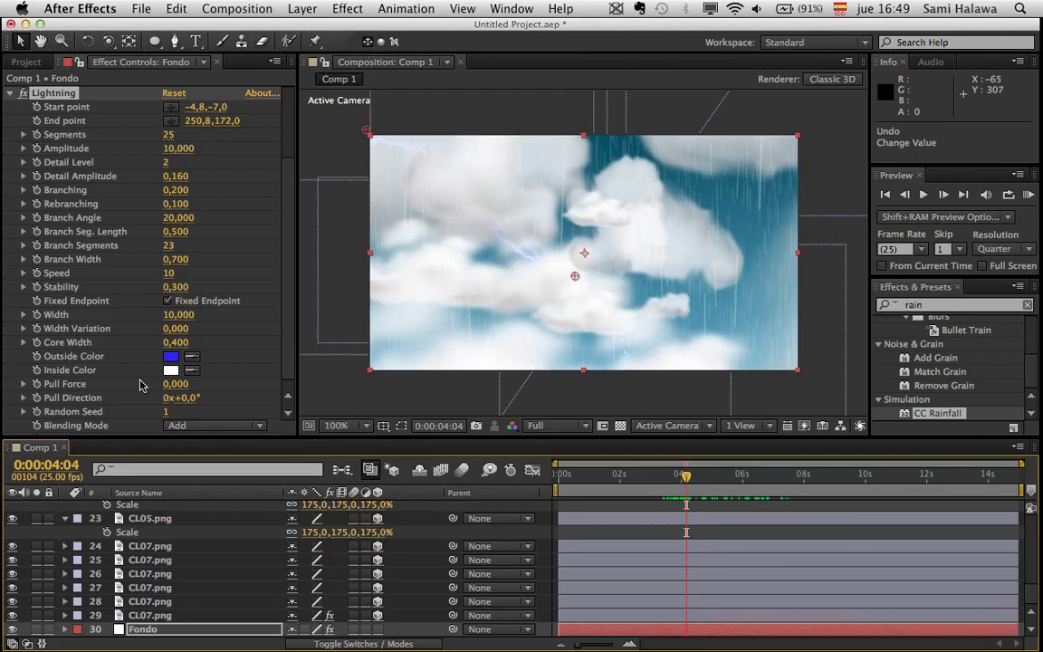
scroll(103, 412, down, 1)
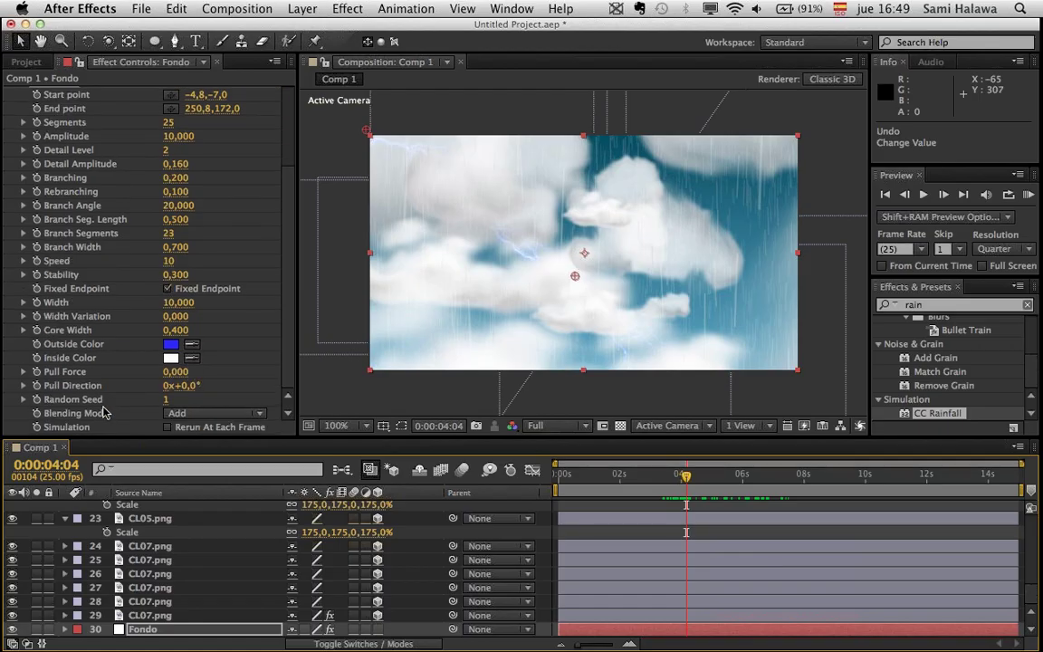
scroll(172, 202, up, 8)
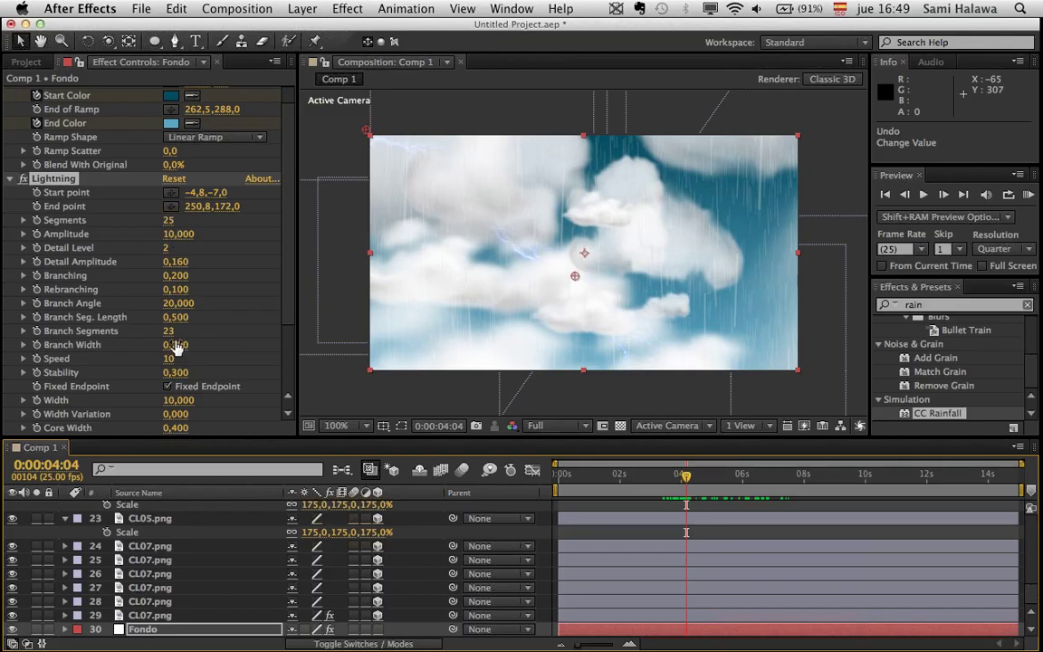
scroll(174, 402, down, 1)
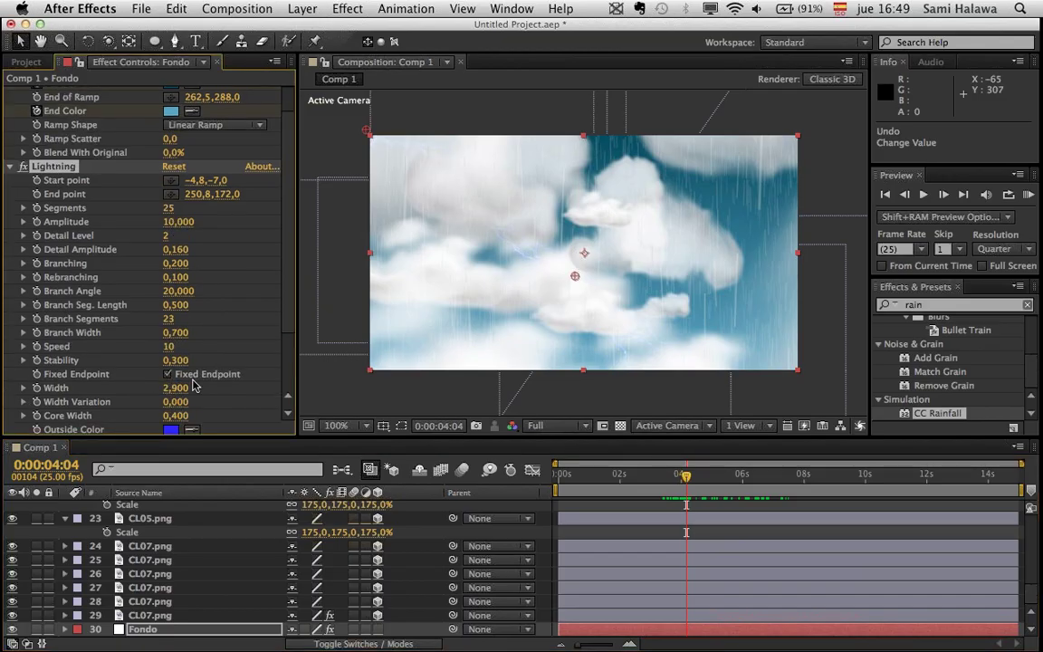
drag(176, 387, 105, 383)
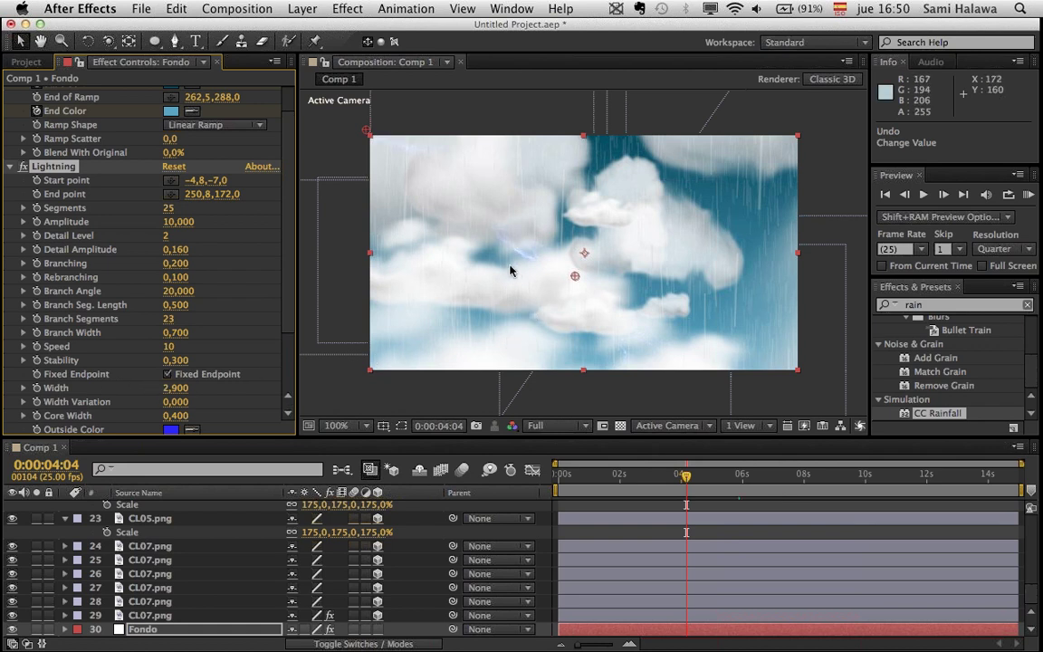
drag(176, 388, 246, 371)
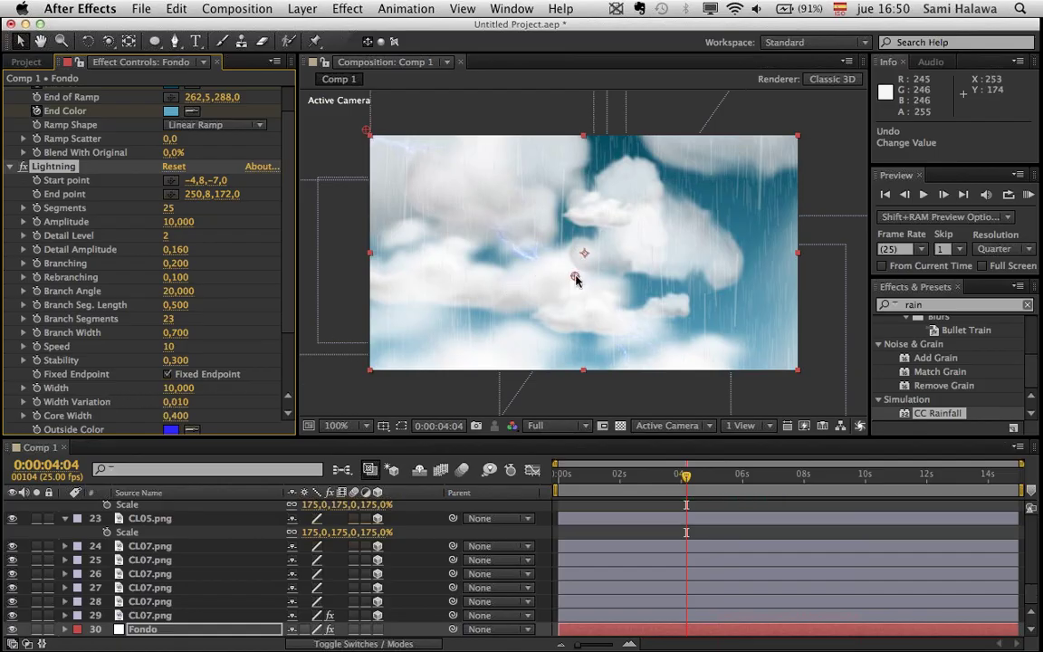
- Move the Lightning end point to about 196.8, 161 and check the bolt through 0:00:06:02
mouse_move(574, 275)
mouse_down()
mouse_move(557, 72)
mouse_move(478, 162)
mouse_move(480, 226)
mouse_move(465, 183)
mouse_move(510, 265)
mouse_move(532, 264)
mouse_up()
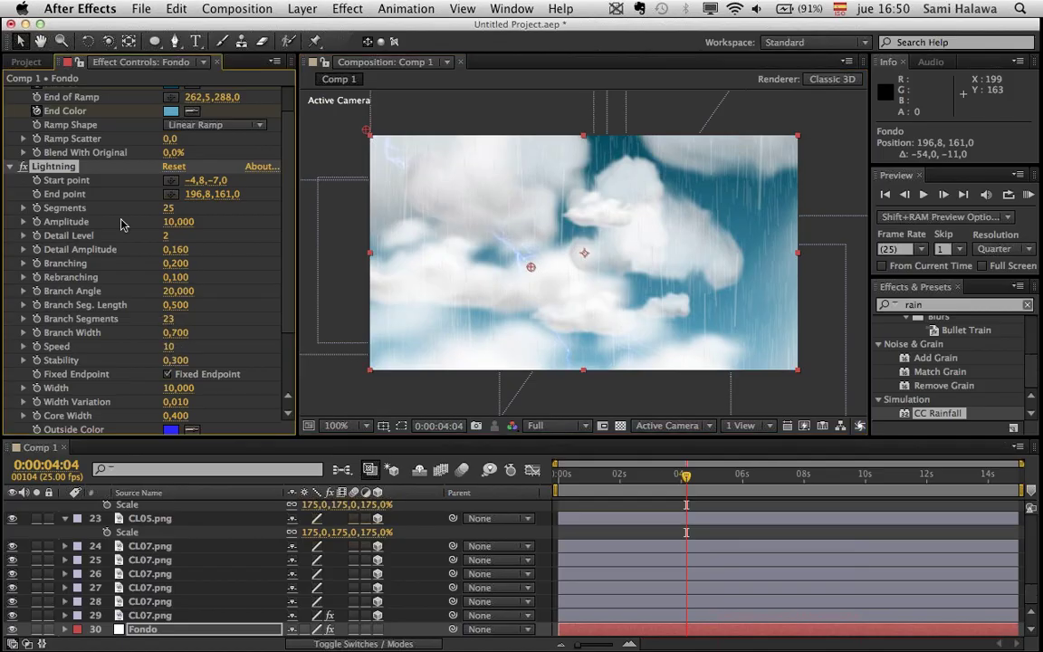
drag(650, 479, 746, 500)
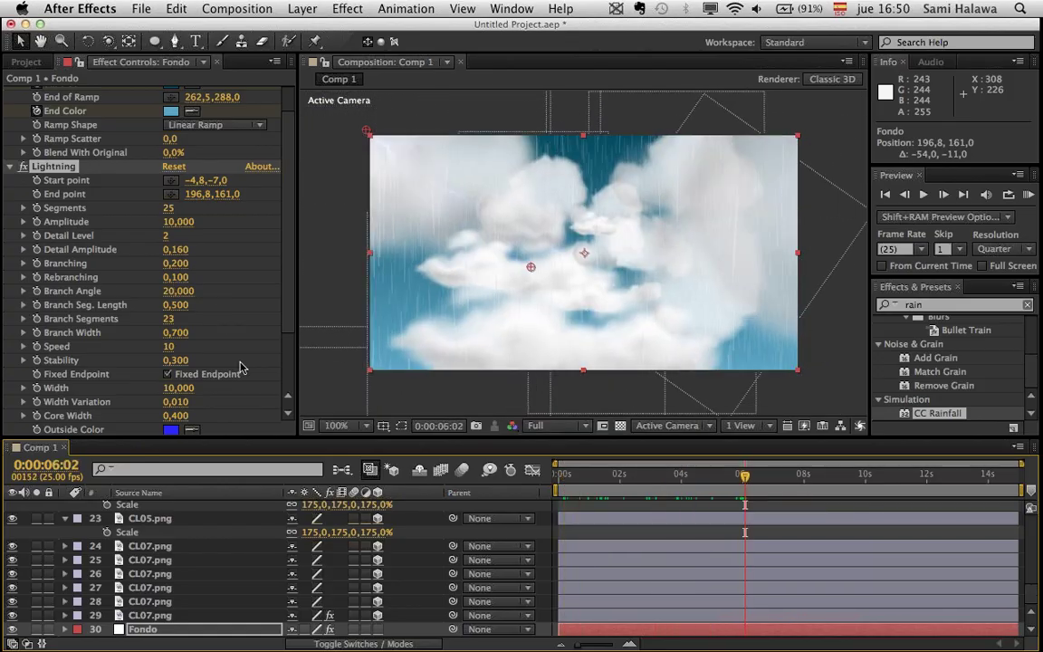
- Try the Normal blending mode for the Lightning effect on Fondo and set it back to Add
scroll(240, 366, down, 5)
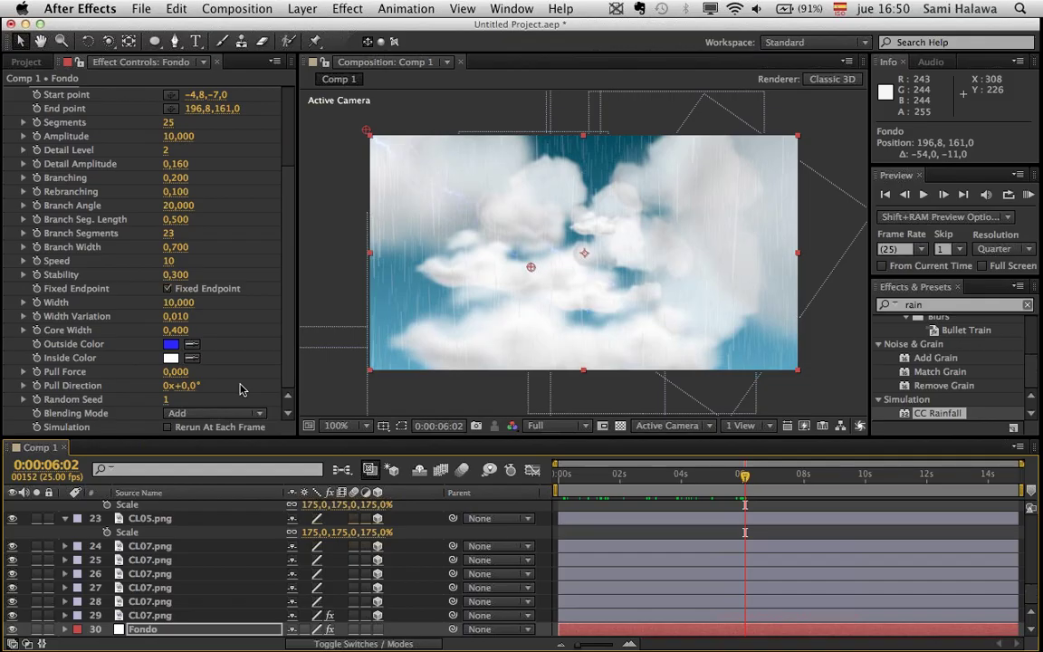
click(238, 414)
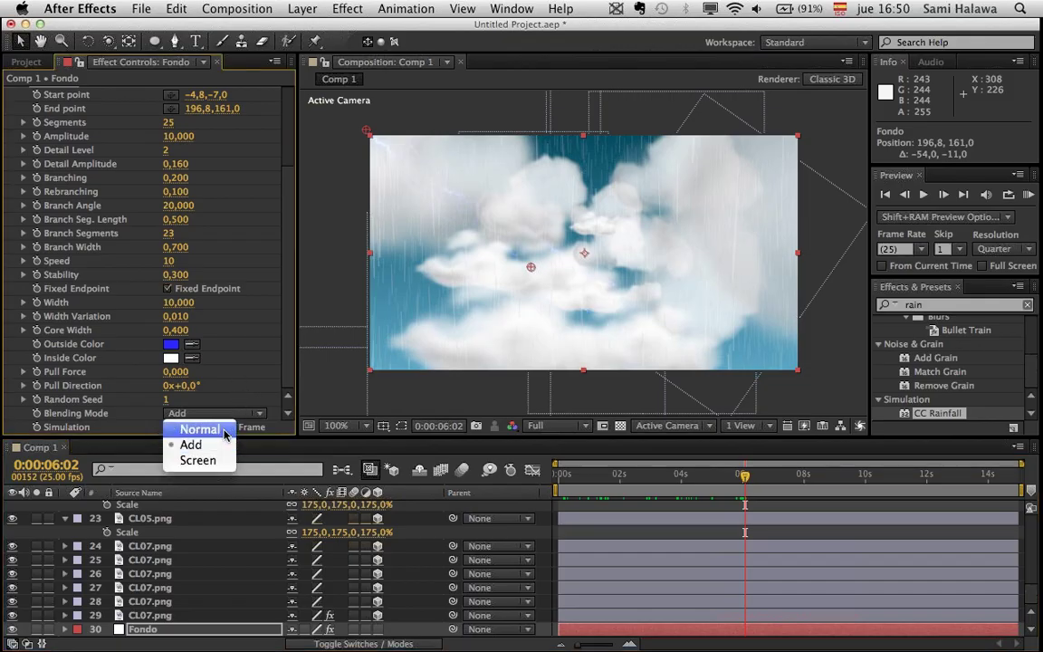
click(227, 427)
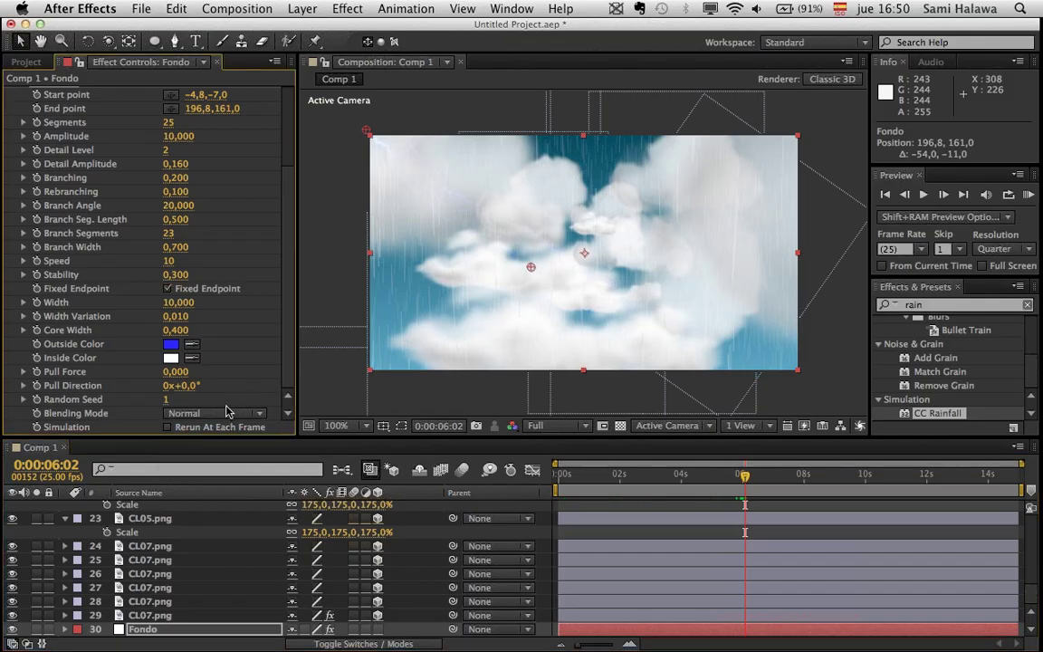
click(227, 412)
click(215, 444)
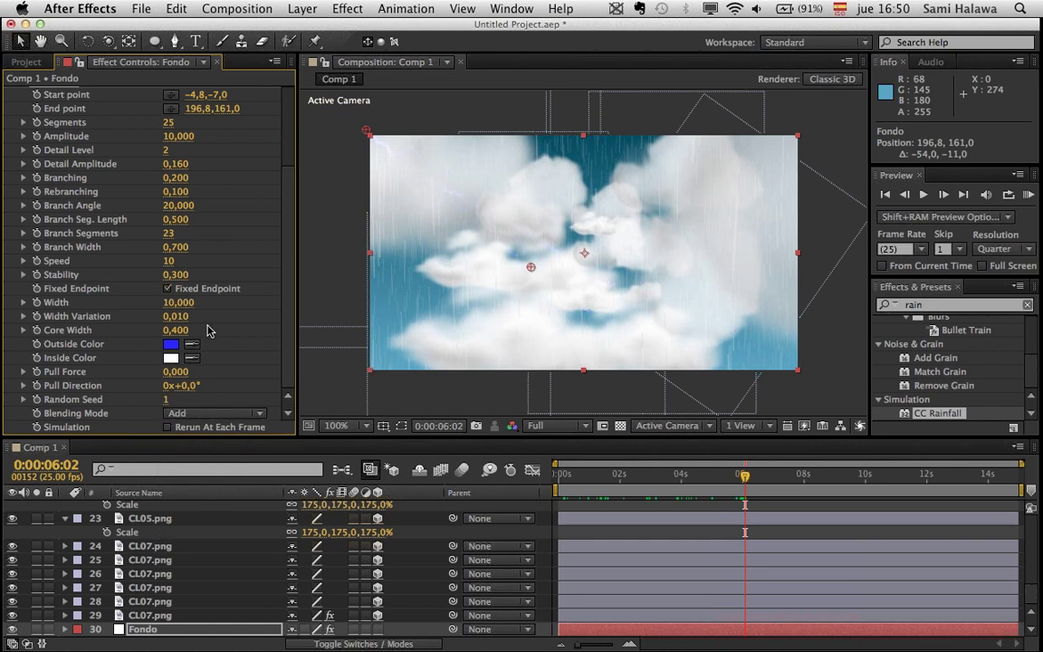
- Turn off the Lightning effect on Fondo and scrub the animation to 0:00:06:20
scroll(207, 336, up, 2)
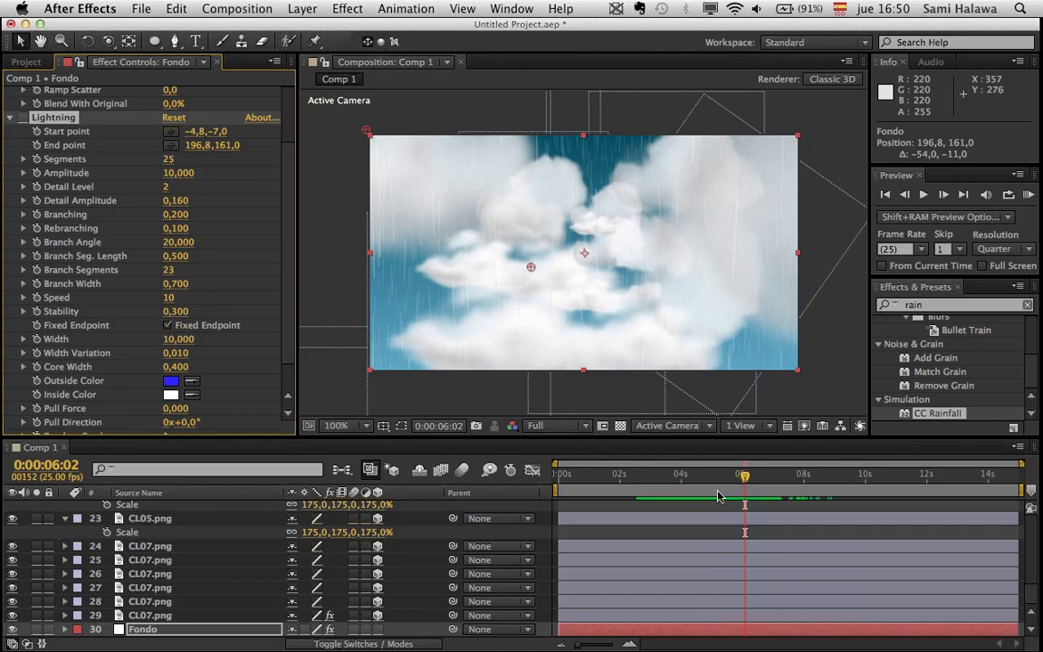
drag(711, 486, 767, 504)
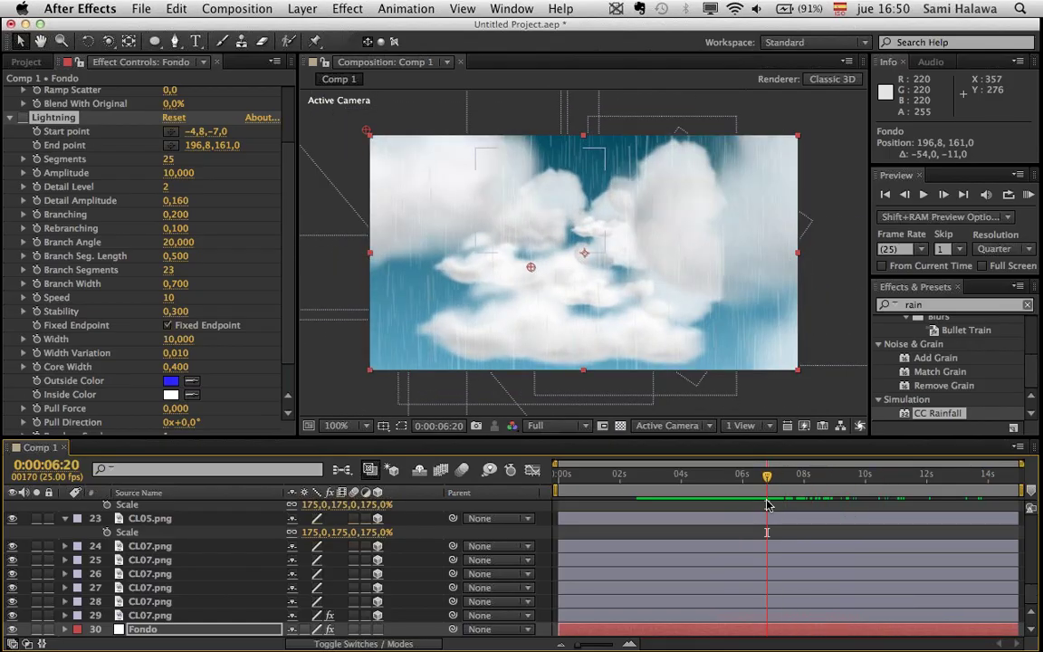
- Preview the cloud animation from 0:00:00:05, and again from 0:00:00:00 up to 0:00:01:23
drag(763, 504, 565, 482)
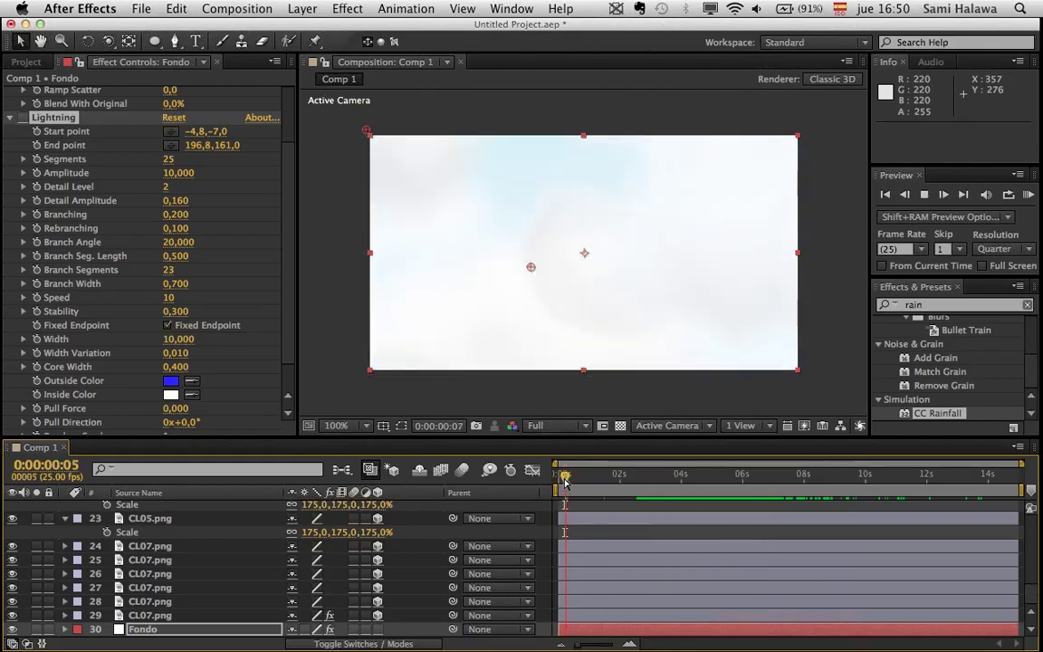
key(space)
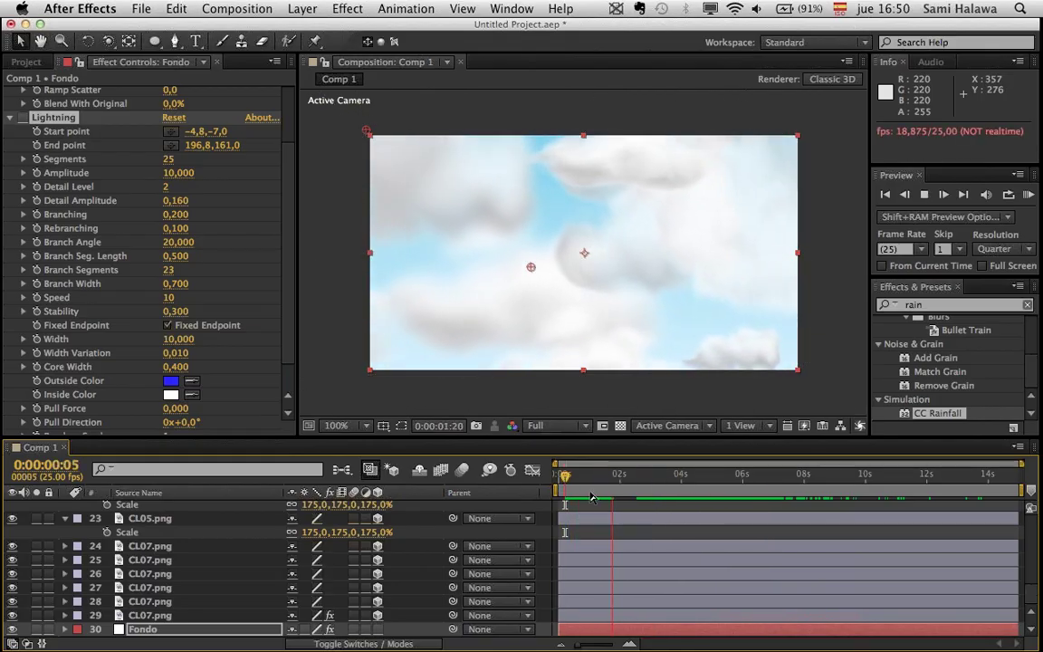
key(space)
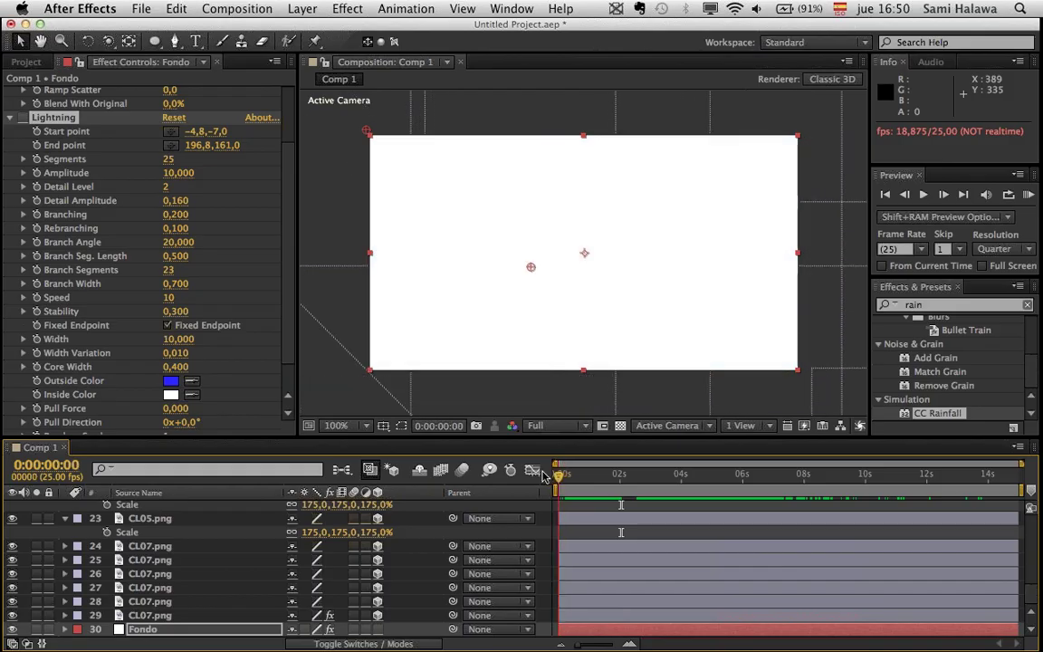
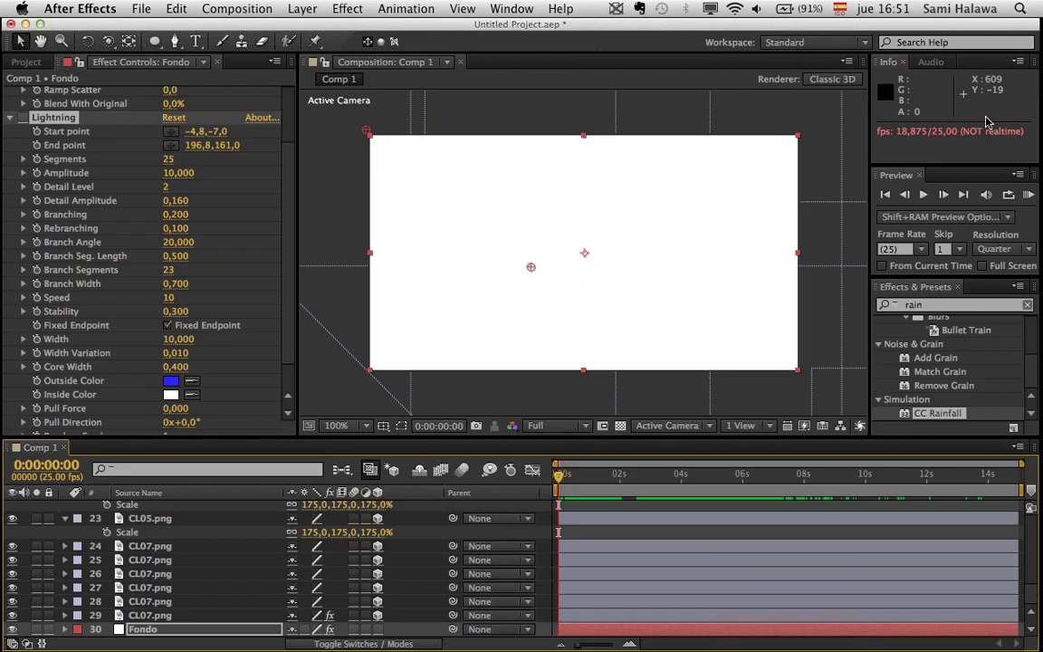
key(space)
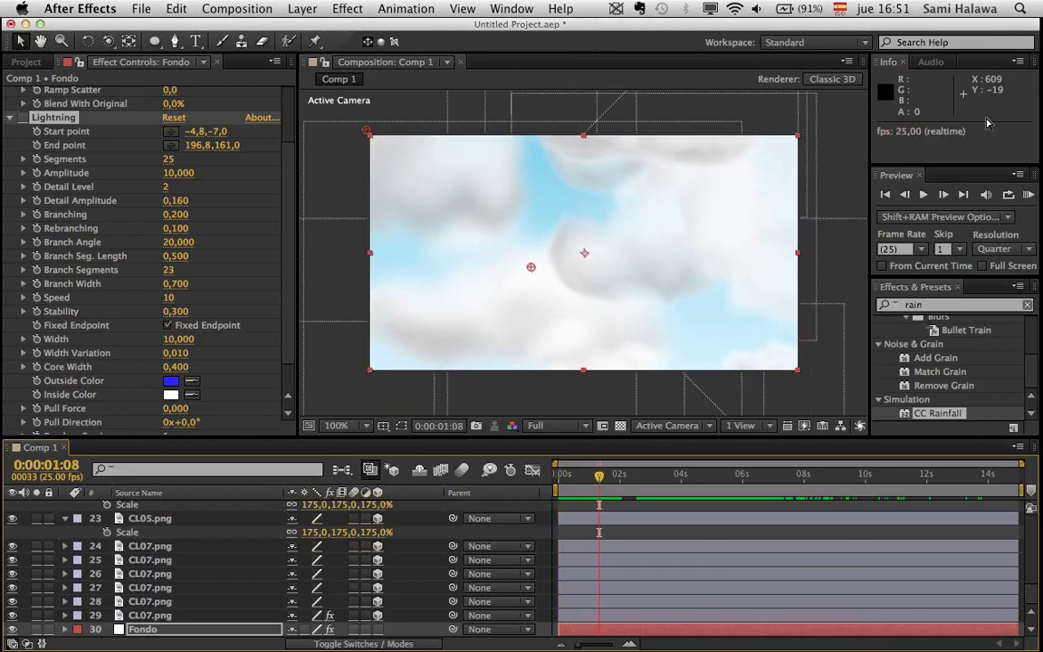
key(space)
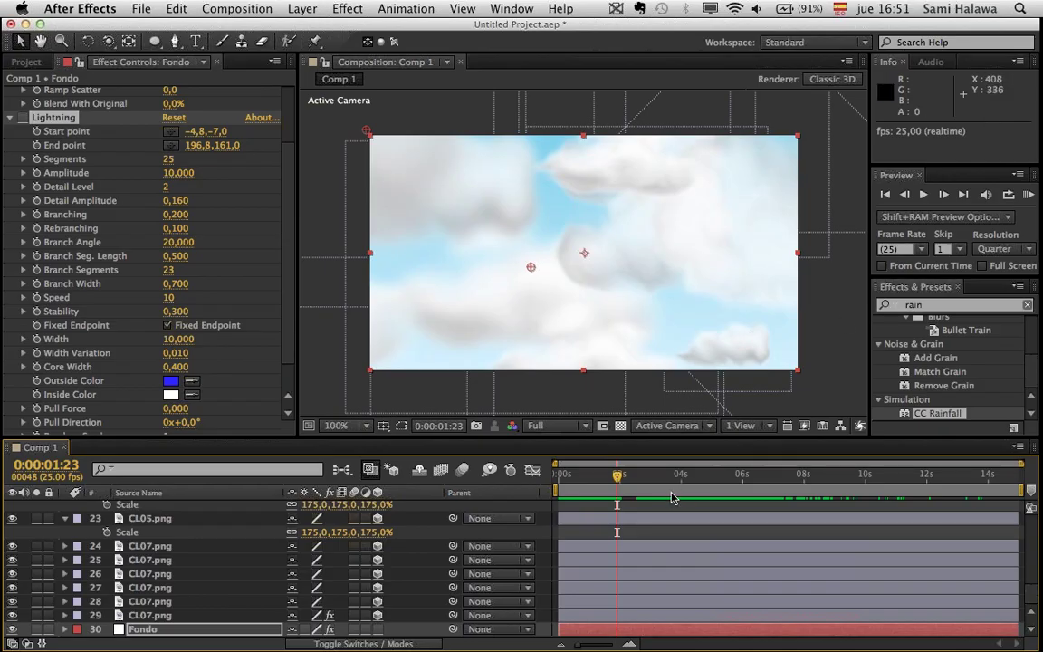
- Preview the cloud animation from 0:00:01:23, from the beginning, and from 0:00:08:17 up to 0:00:13:00
key(space)
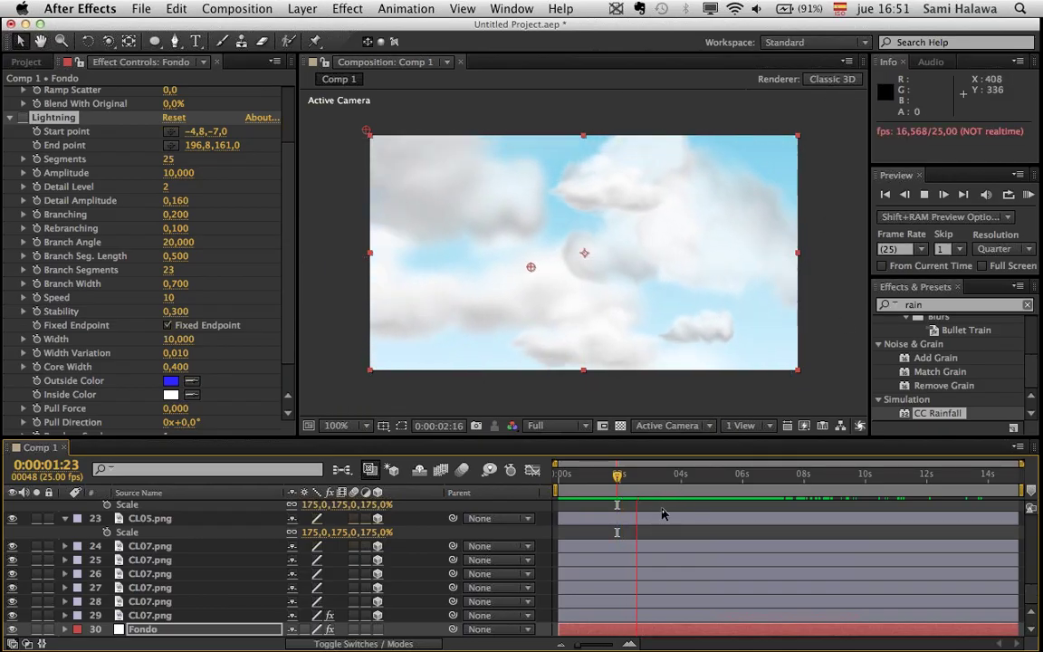
key(space)
drag(677, 475, 505, 443)
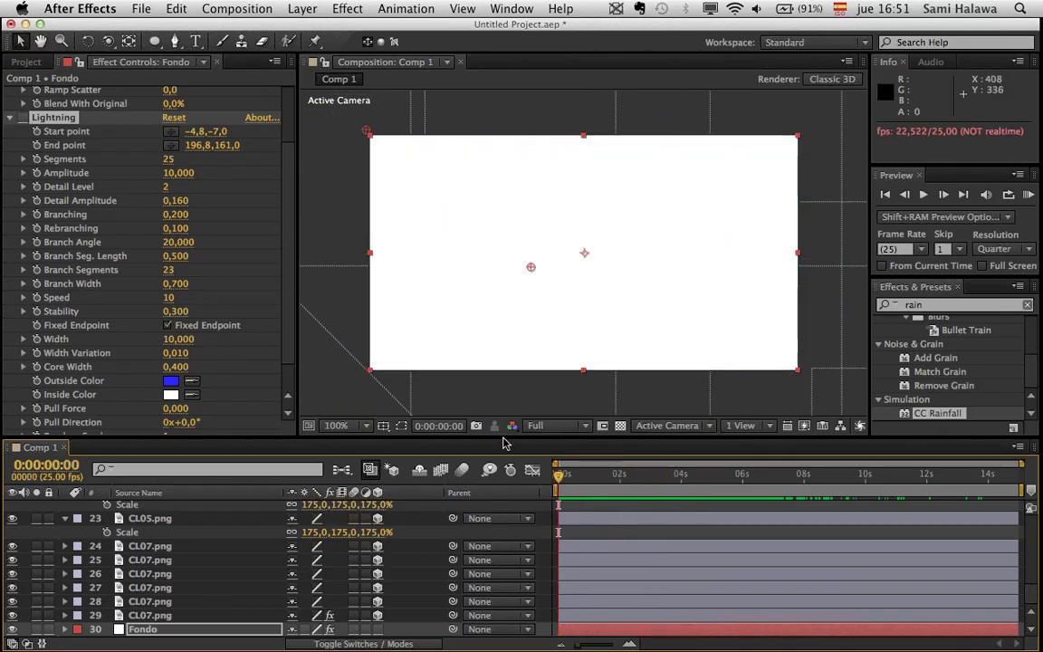
key(space)
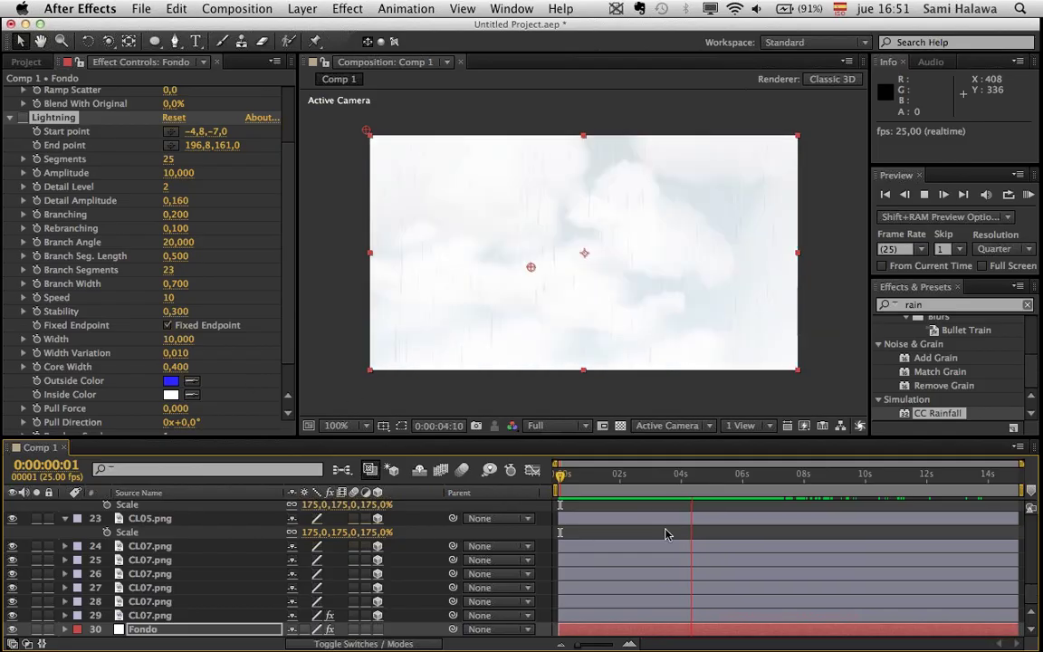
click(825, 475)
key(space)
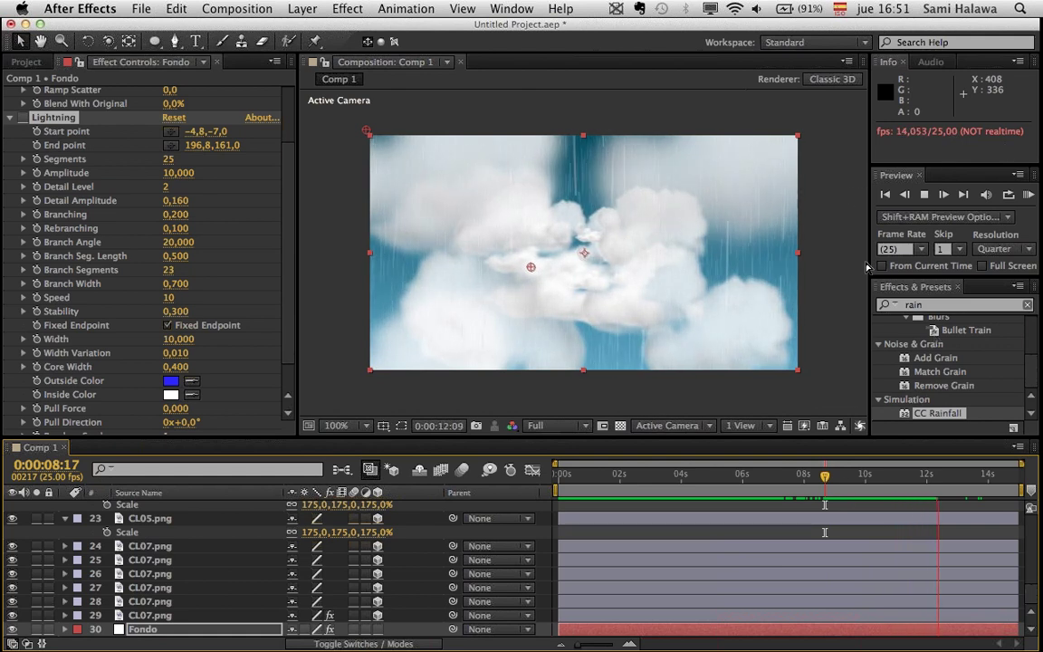
key(space)
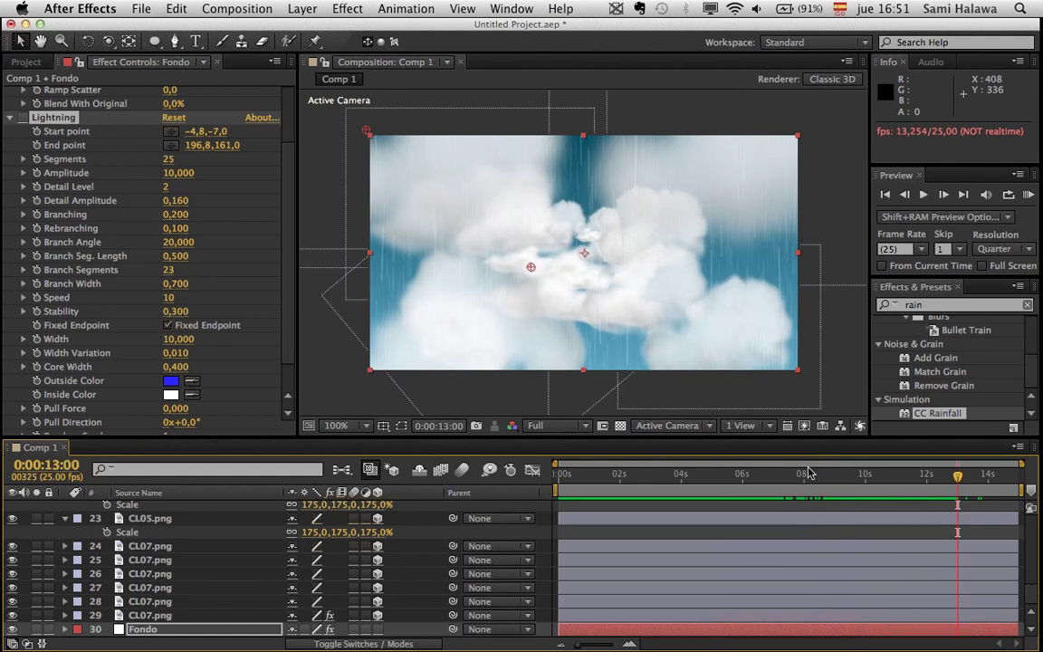
- Play the animation from 0:00:00:00 to 0:00:10:22, and again from 0:00:07:00 to 0:00:09:18
drag(808, 472, 489, 593)
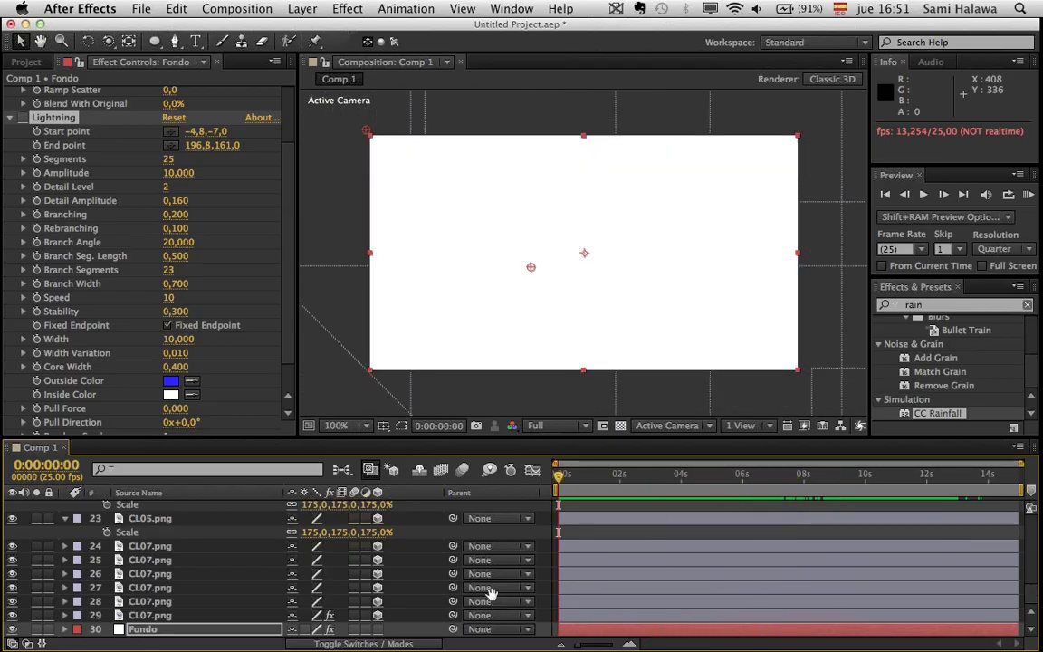
key(space)
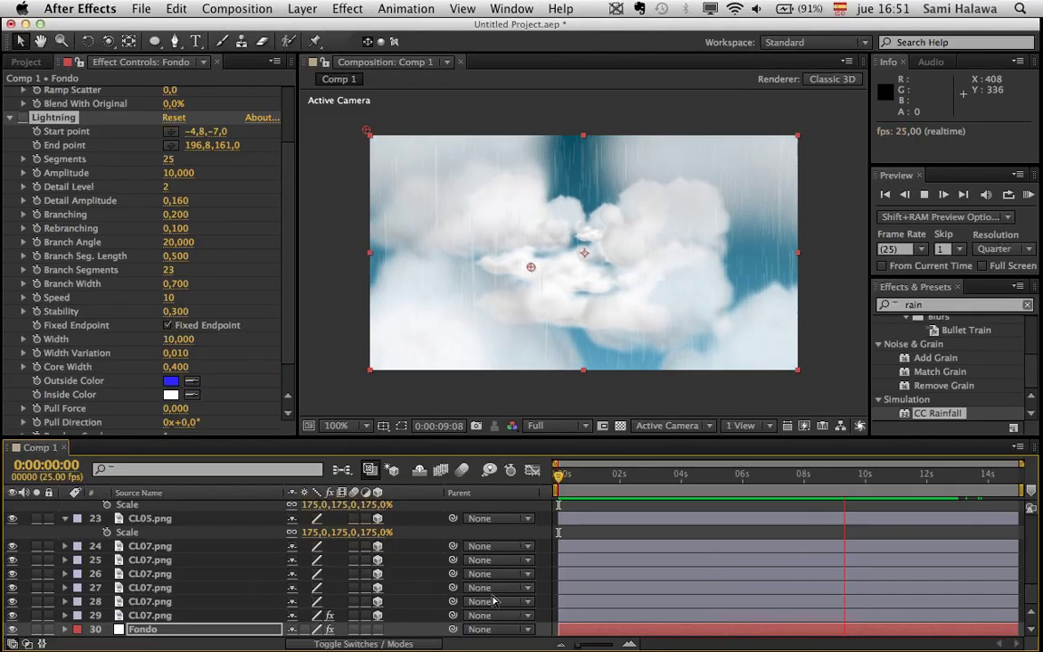
key(space)
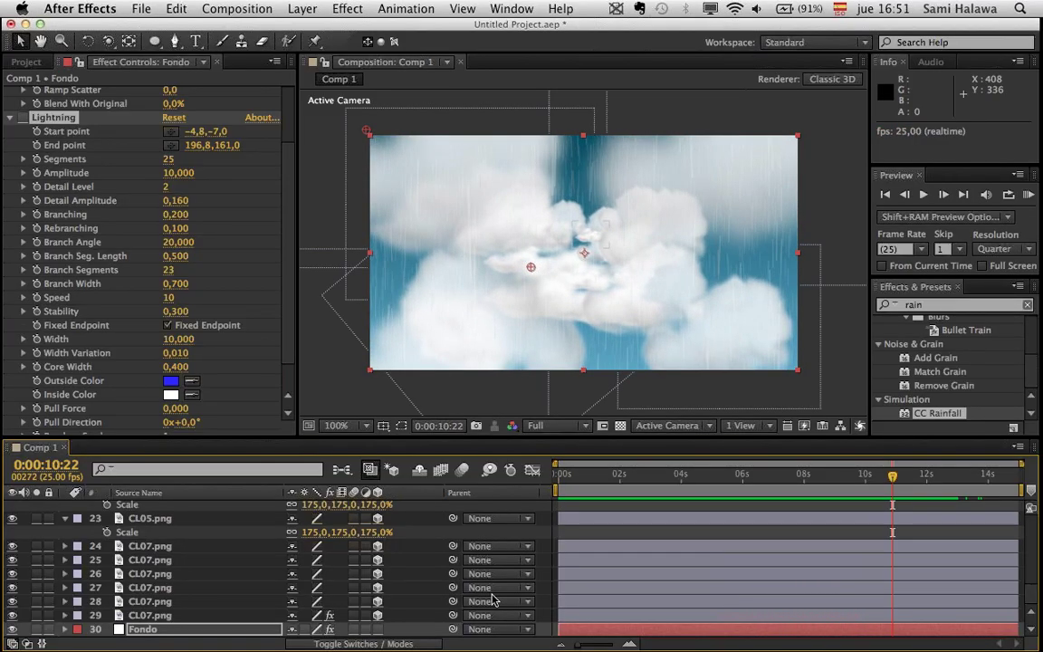
drag(863, 489, 773, 472)
key(space)
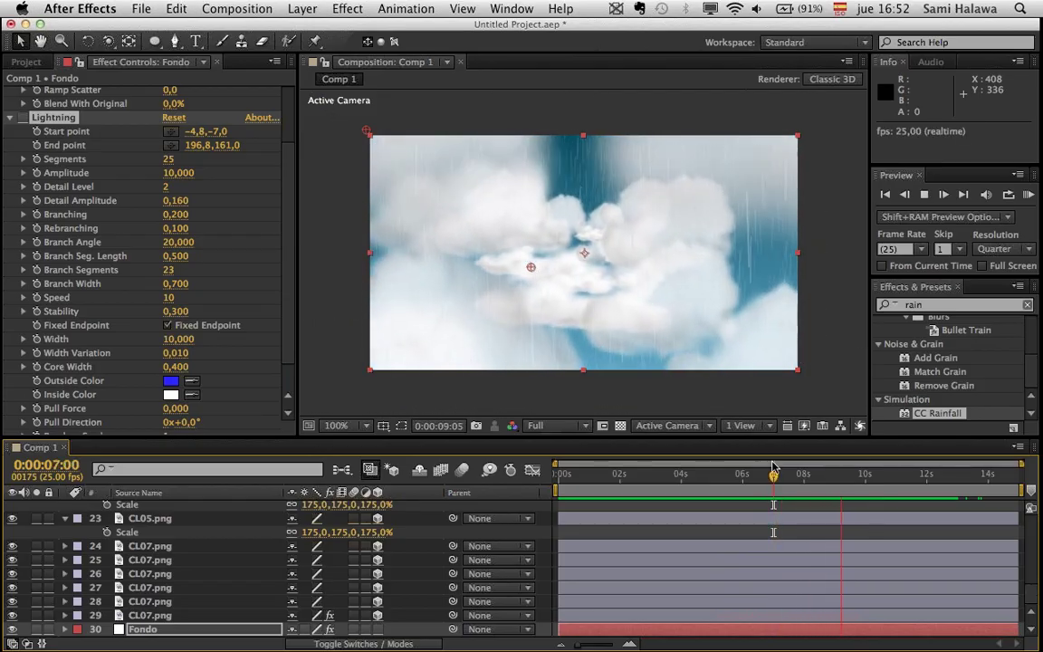
key(space)
- Reveal the keyframed properties of the Fondo layer in the timeline and select its Ramp effect
scroll(750, 502, up, 10)
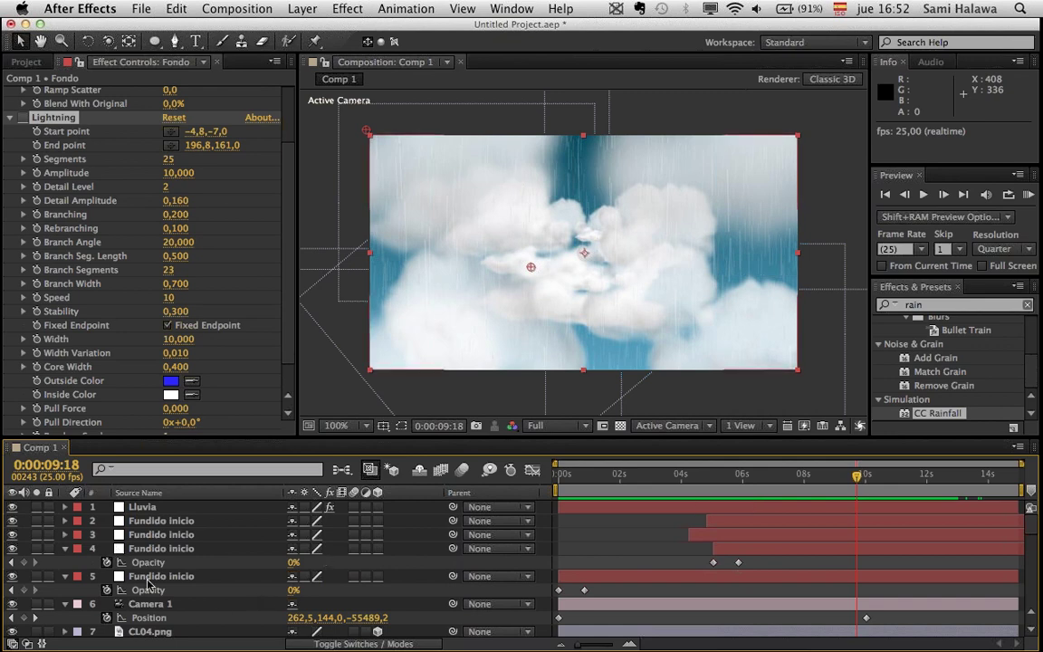
scroll(175, 579, down, 10)
scroll(89, 179, up, 3)
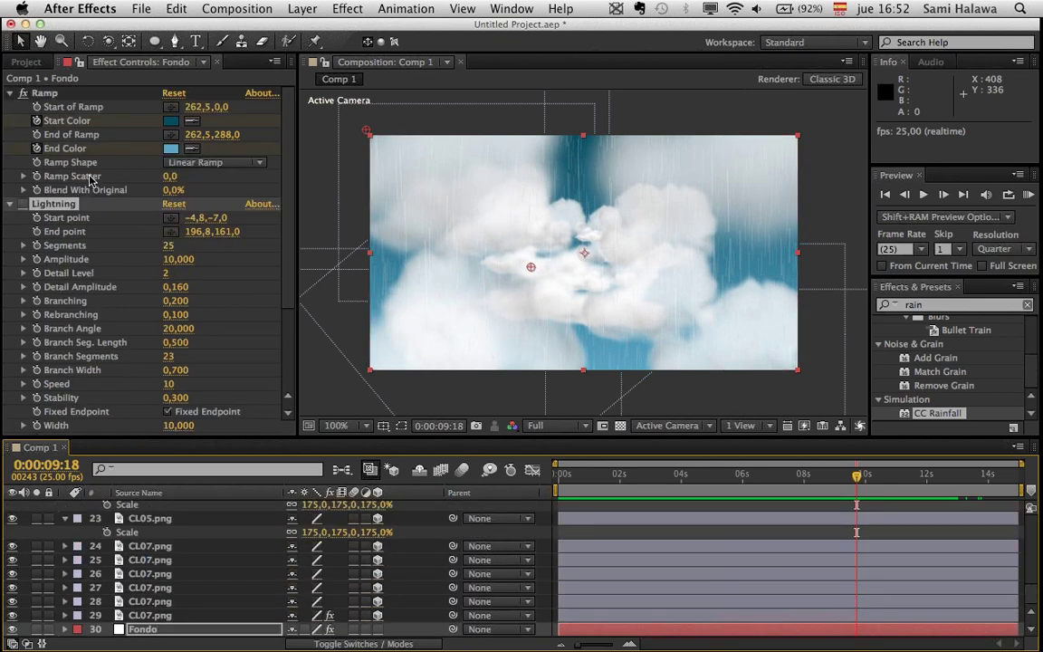
key(u)
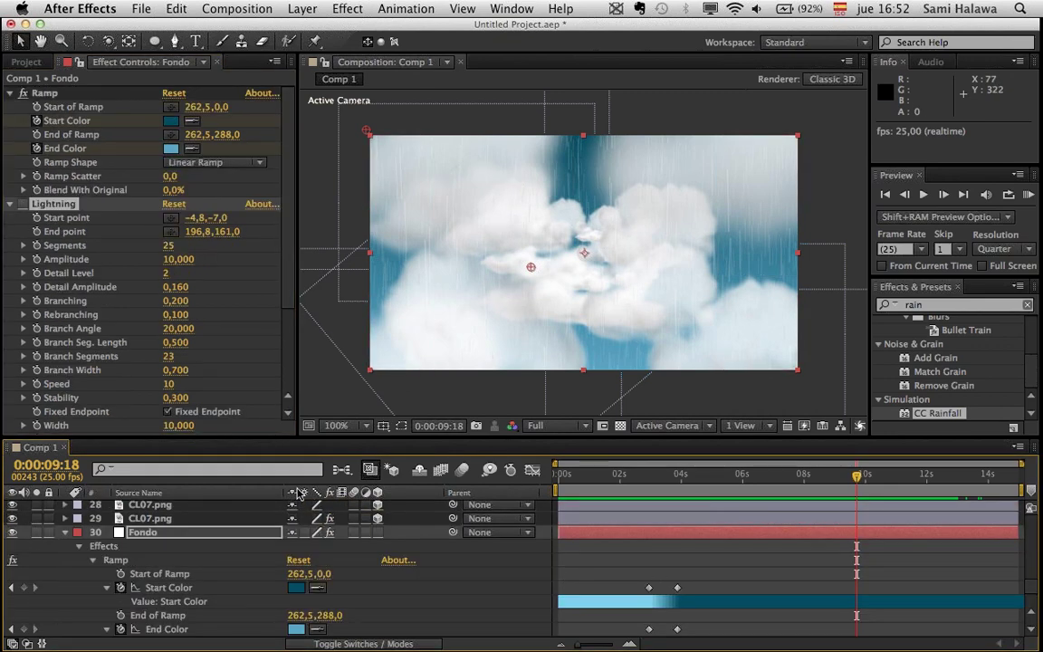
click(49, 96)
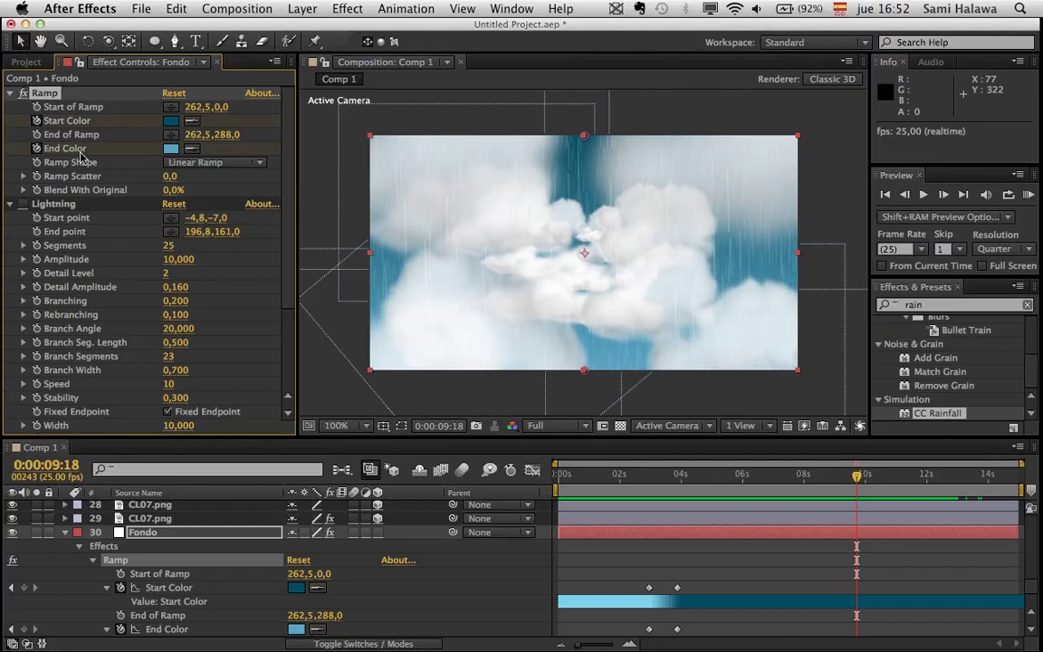
- At 0:00:06:23, add Start Color and End Color keyframes to Fondo's Ramp with the current dark blue sky colors
drag(729, 474, 771, 492)
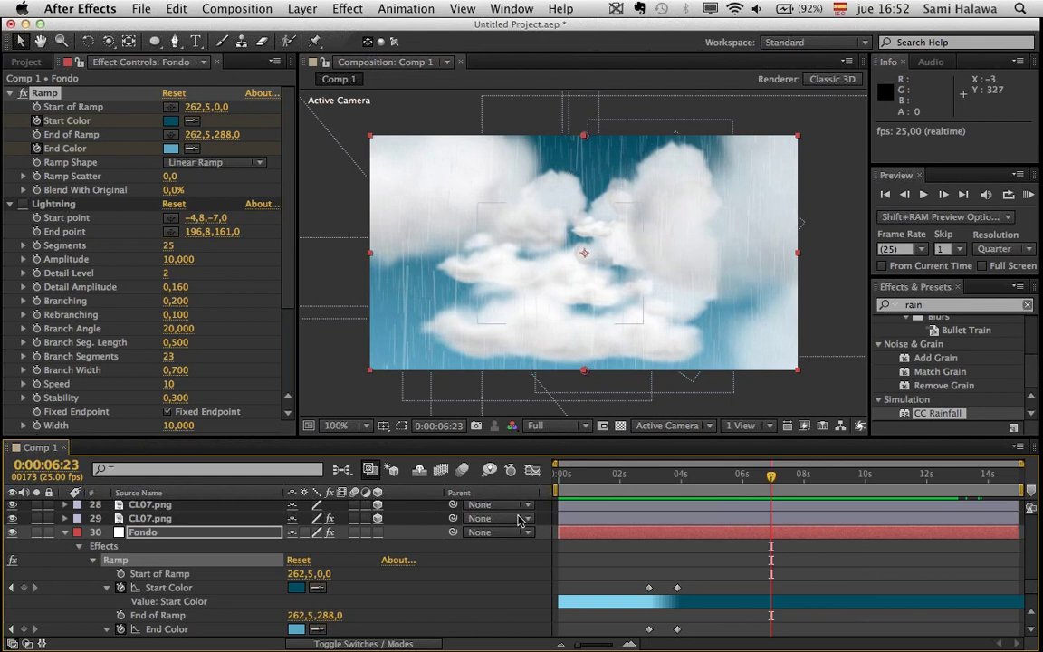
scroll(684, 604, down, 3)
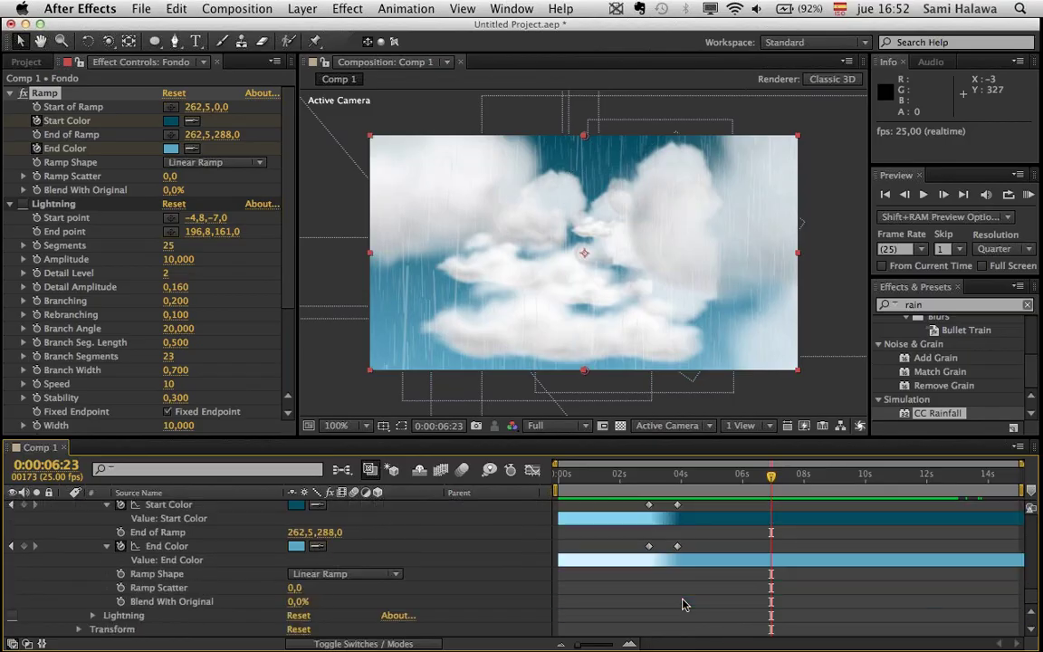
scroll(674, 599, up, 2)
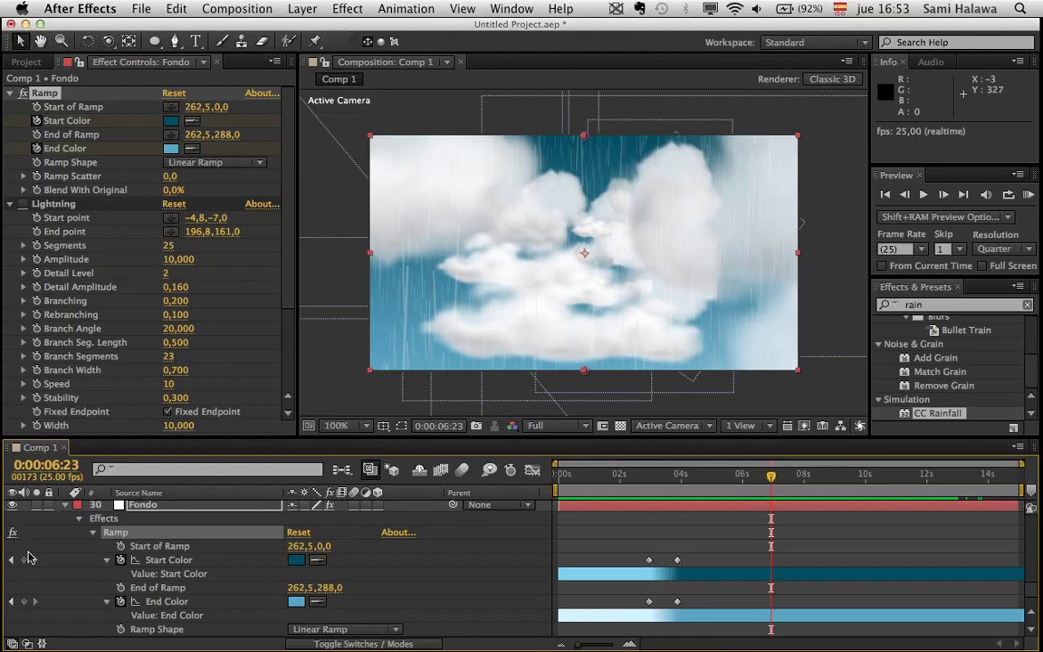
click(169, 560)
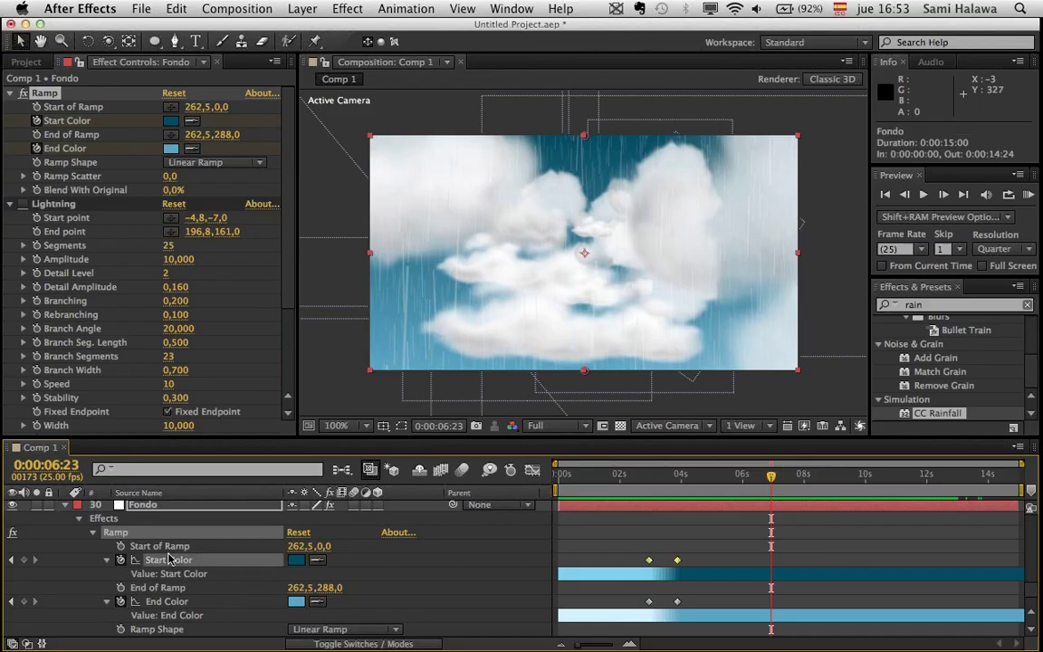
click(24, 559)
click(23, 602)
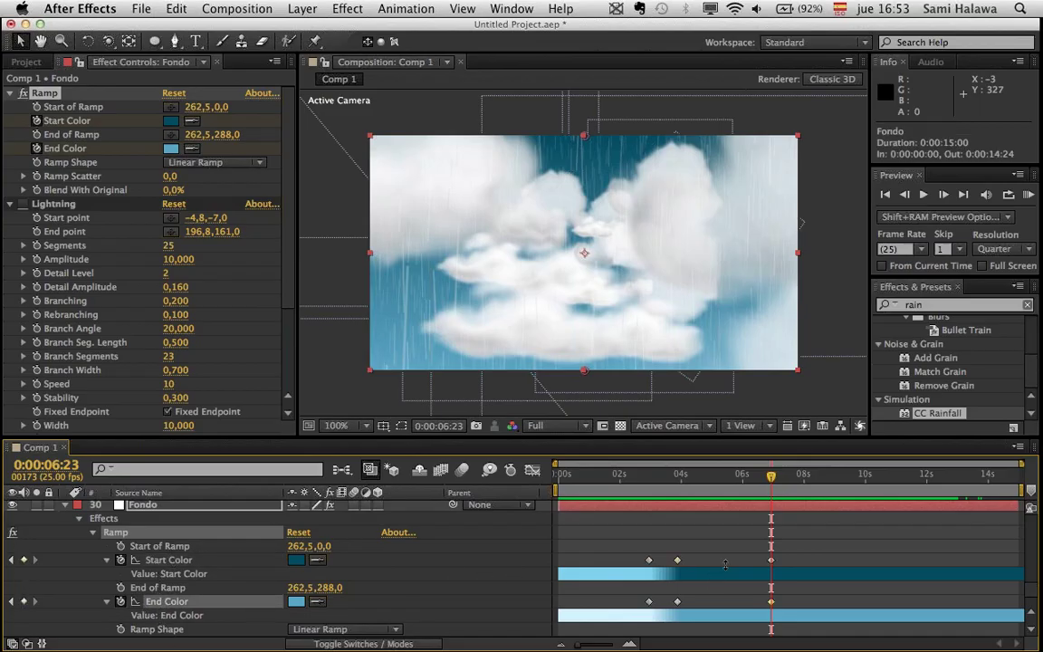
click(677, 560)
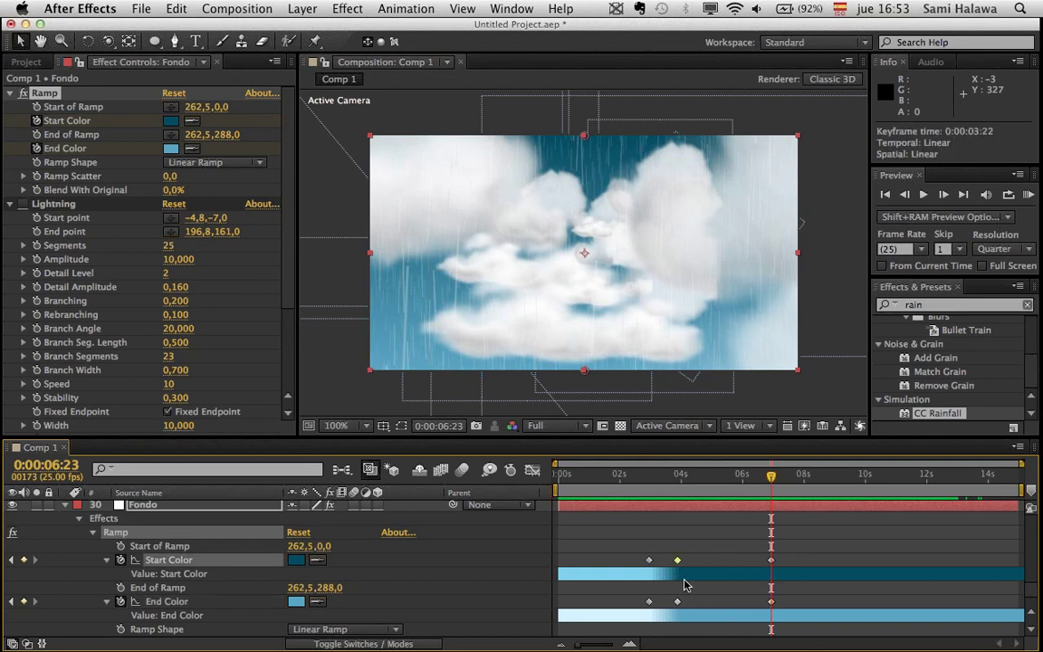
drag(680, 553, 770, 563)
- At 0:00:07:23, set the Ramp Start Color on Fondo to the muted purple 8E4A7A
click(801, 475)
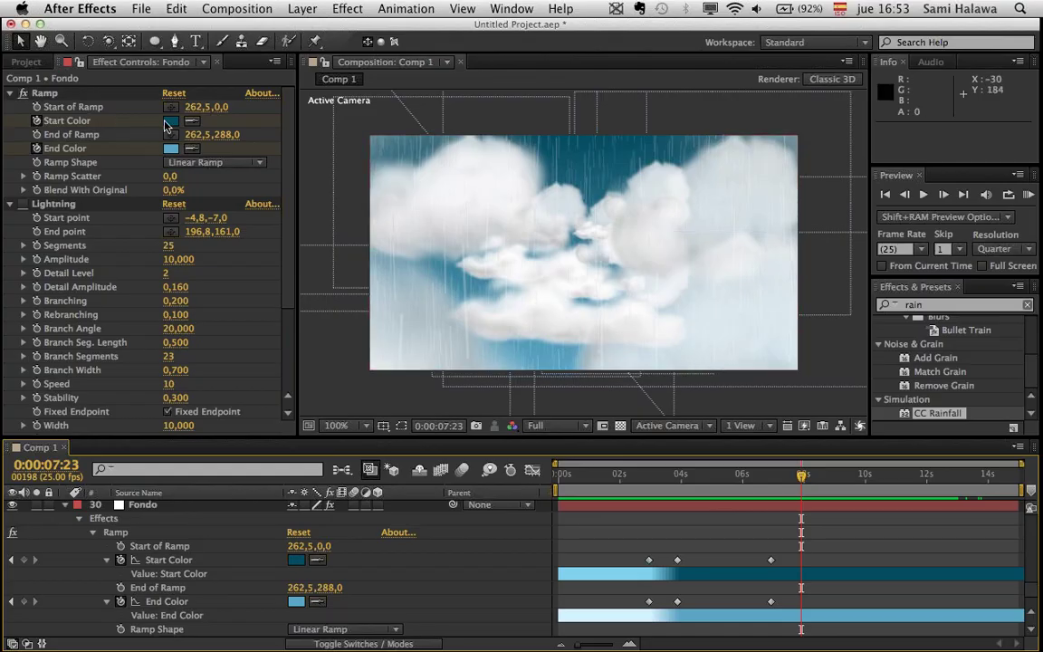
click(169, 122)
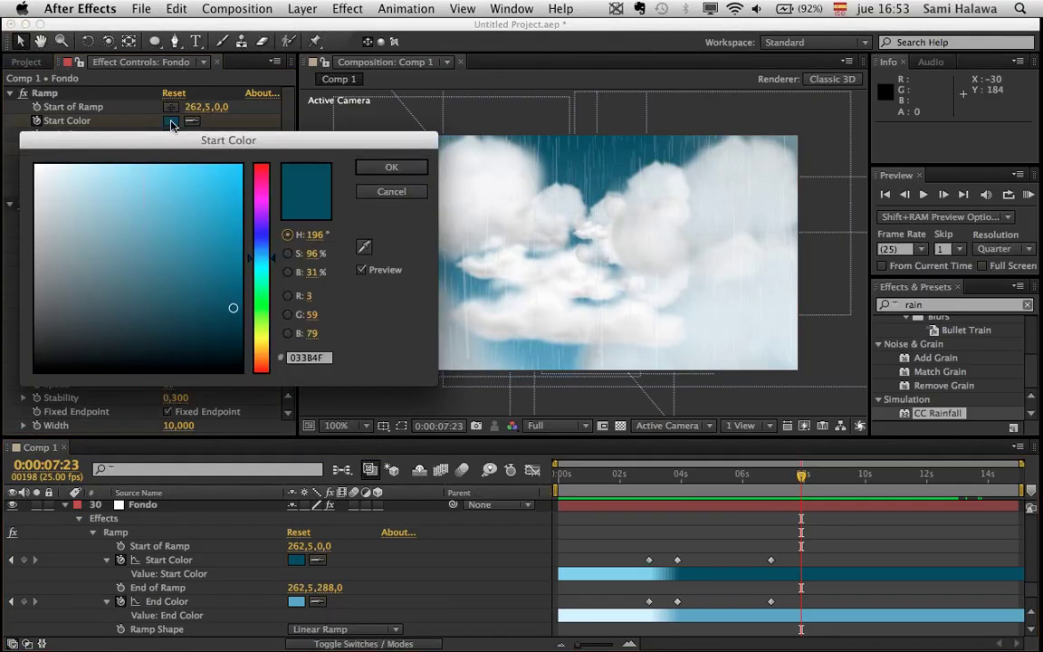
click(259, 207)
click(148, 238)
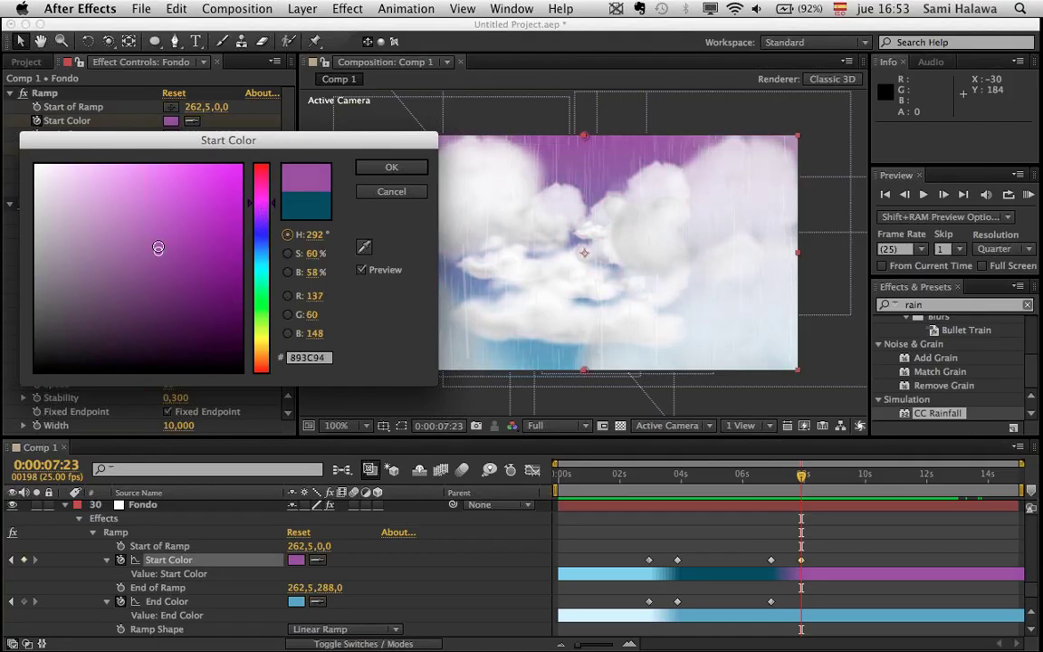
drag(147, 238, 134, 257)
mouse_move(262, 226)
mouse_down()
mouse_move(258, 175)
mouse_move(256, 192)
mouse_up()
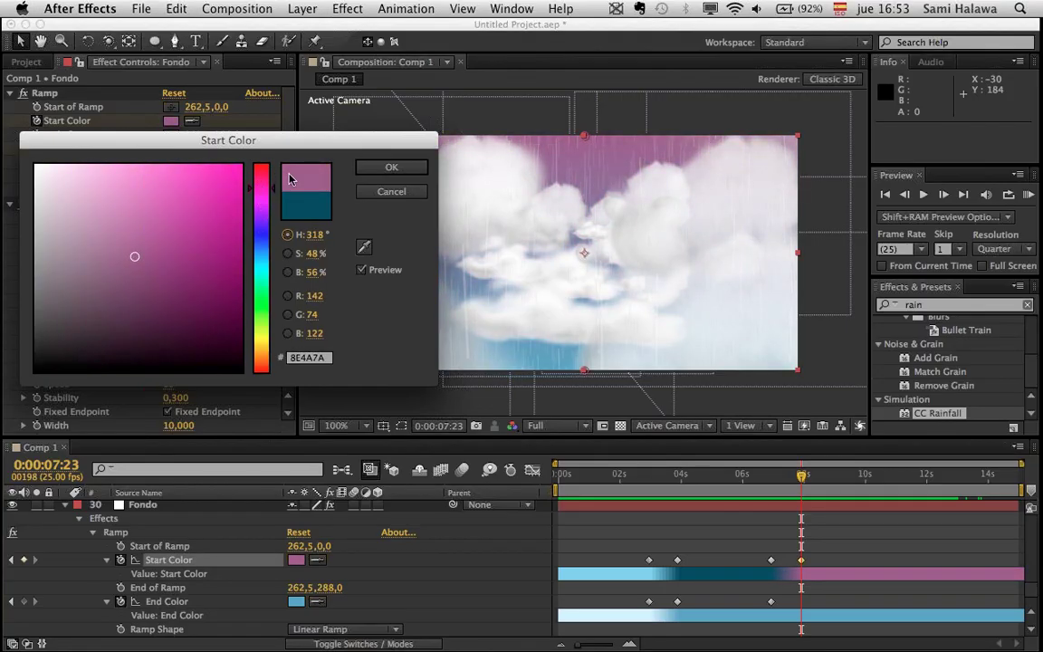
click(391, 168)
- Set the Ramp End Color on Fondo at 0:00:07:23 to the dull salmon B96859
click(170, 148)
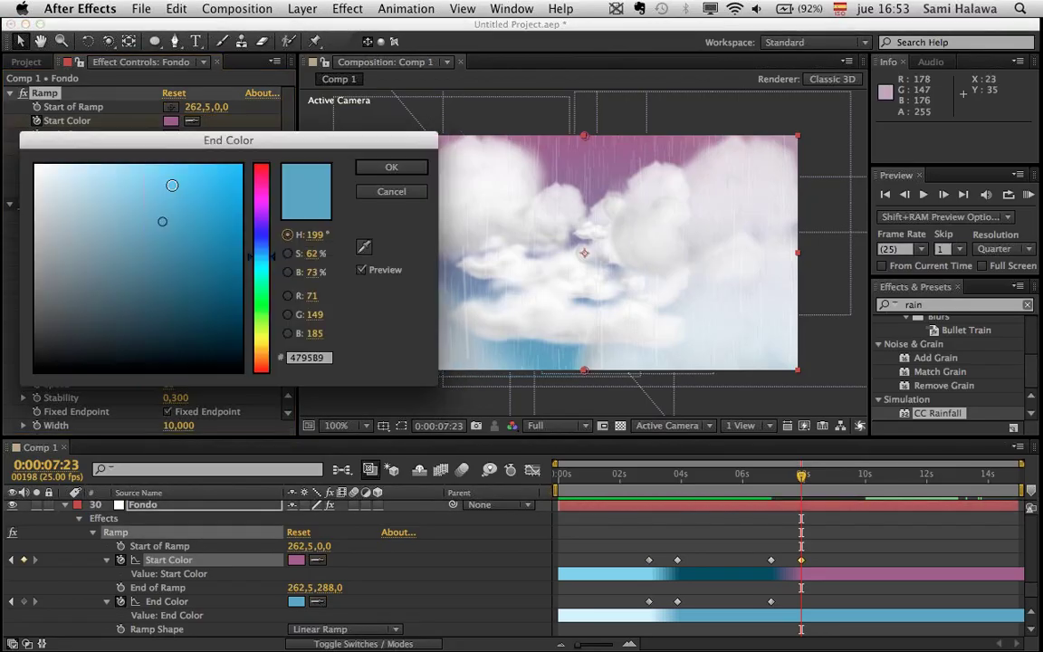
click(260, 352)
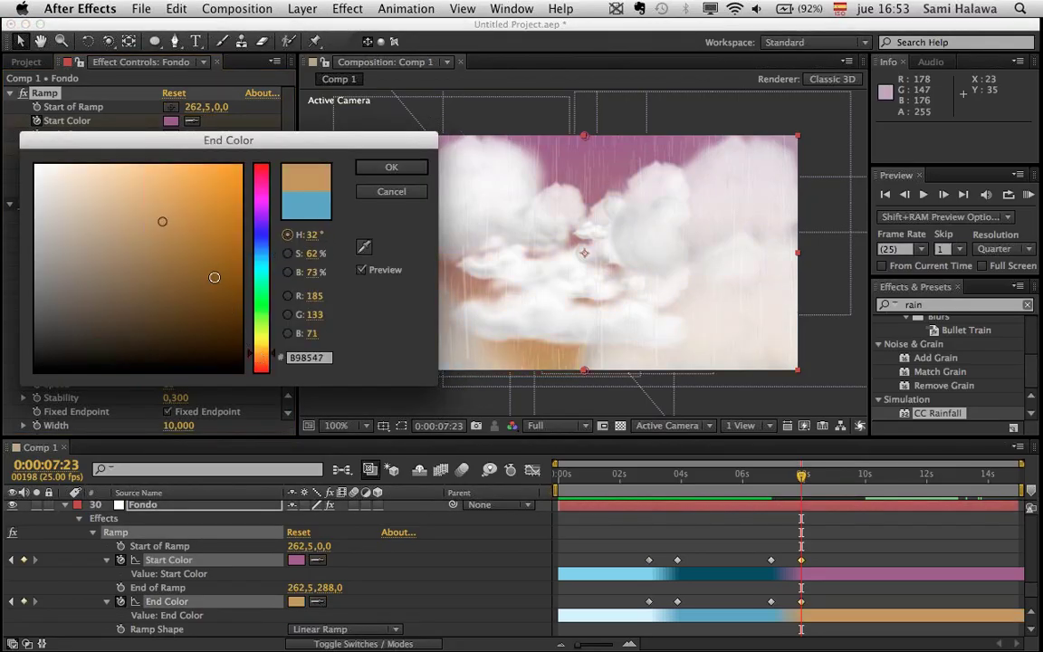
mouse_move(165, 215)
mouse_down()
mouse_move(145, 207)
mouse_move(142, 220)
mouse_up()
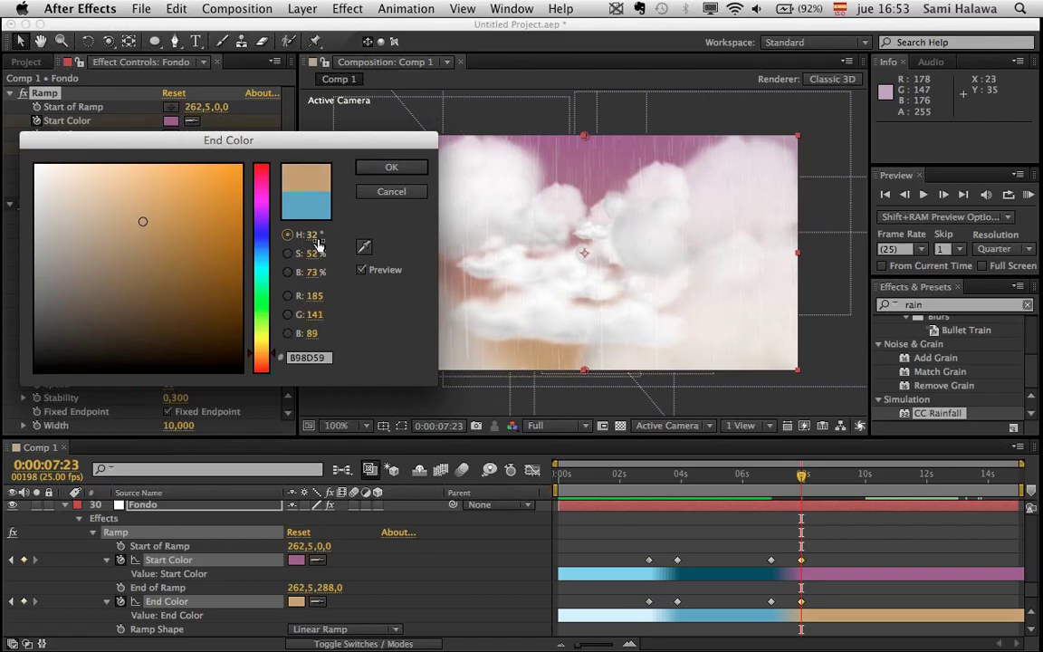
drag(258, 355, 256, 369)
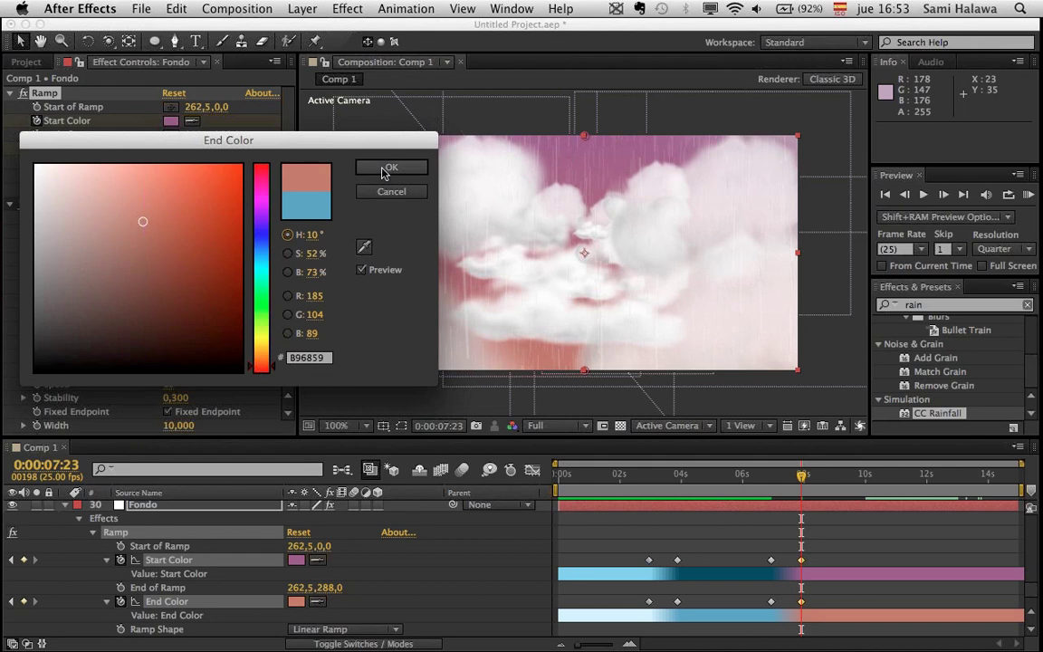
click(366, 167)
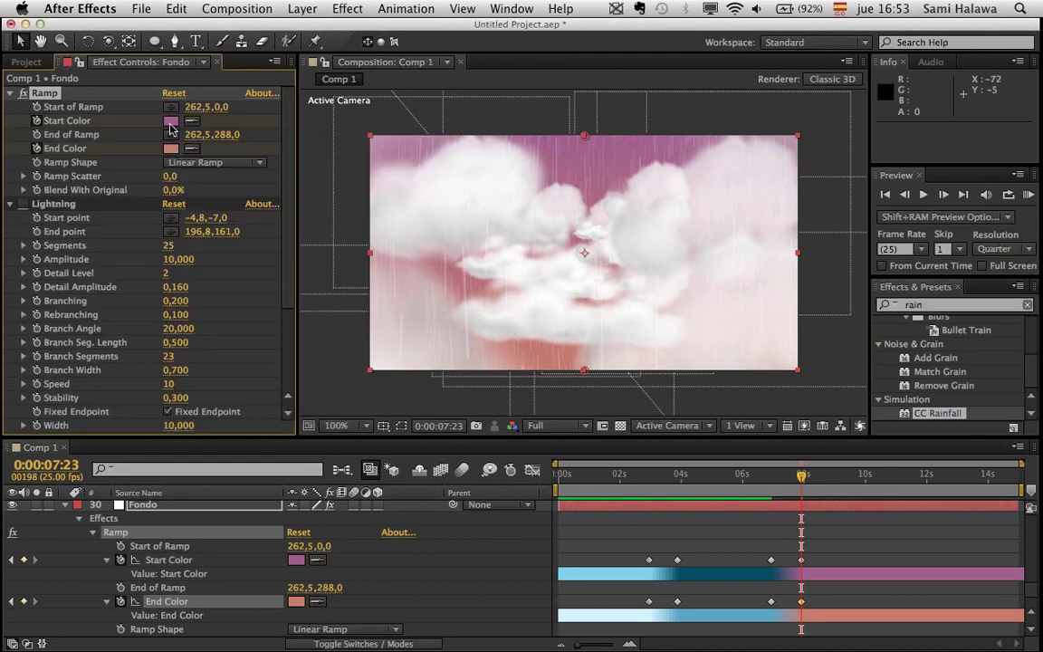
- Change the Ramp Start Color on Fondo at 0:00:07:23 to the orange C07C4B
click(172, 121)
drag(258, 299, 255, 362)
mouse_move(195, 241)
mouse_down()
mouse_move(100, 203)
mouse_move(126, 205)
mouse_move(172, 240)
mouse_move(187, 228)
mouse_move(161, 216)
mouse_up()
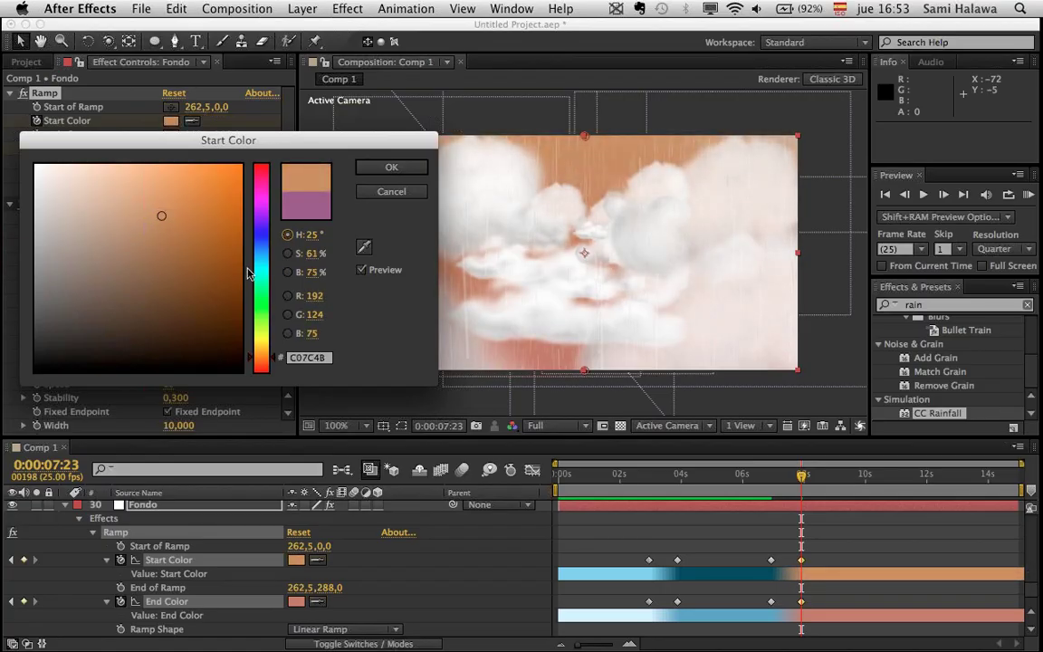
click(387, 166)
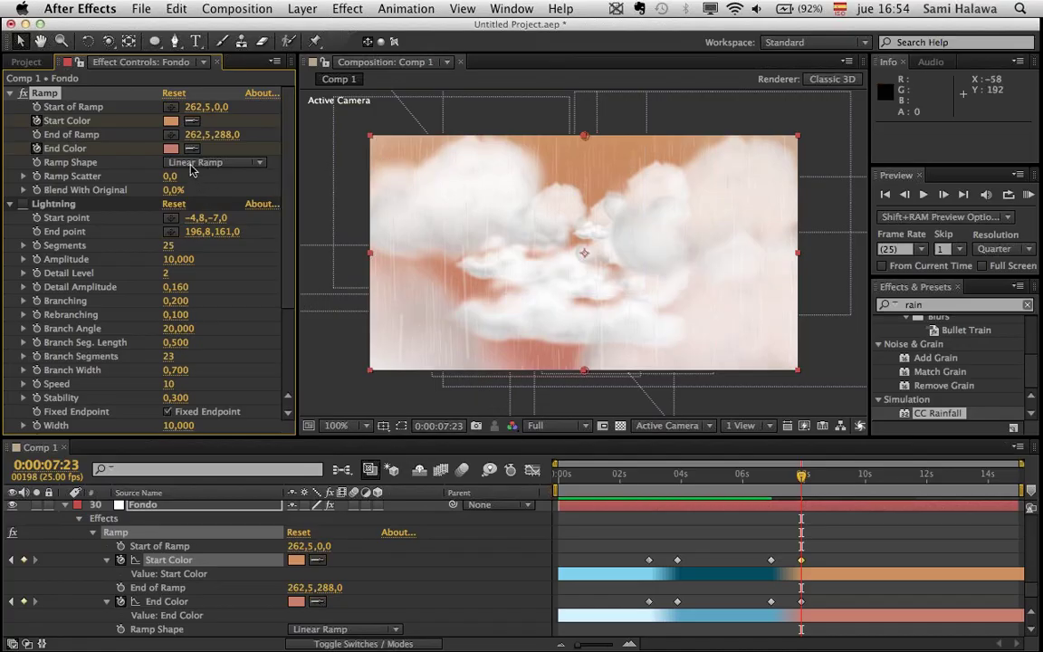
- Change Fondo's Ramp End Color at 0:00:07:23 to a saturated magenta pink
click(170, 149)
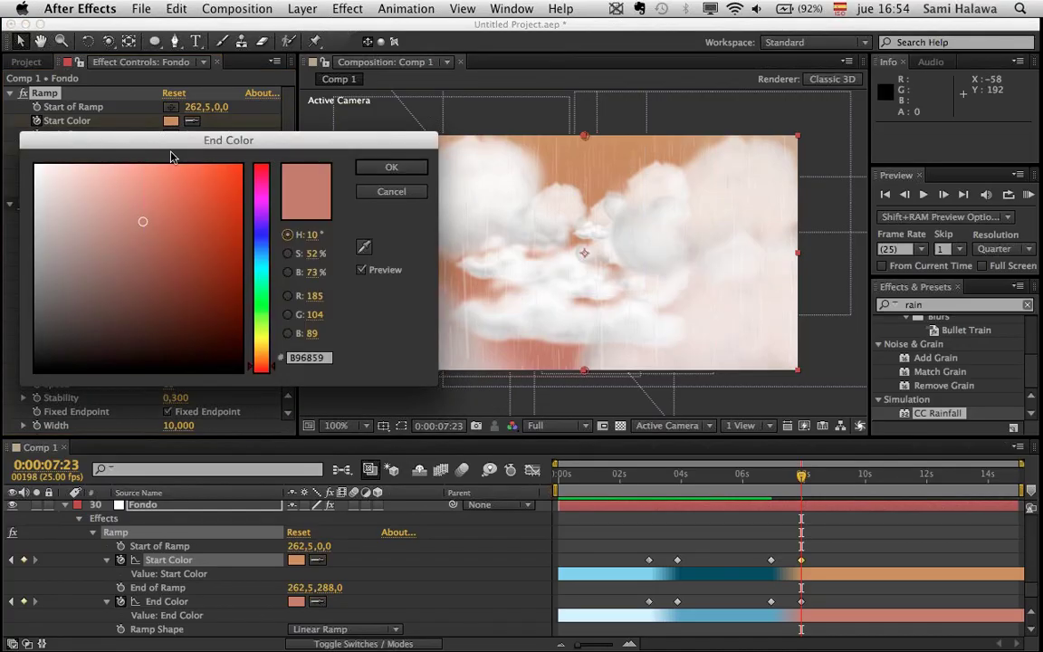
click(213, 187)
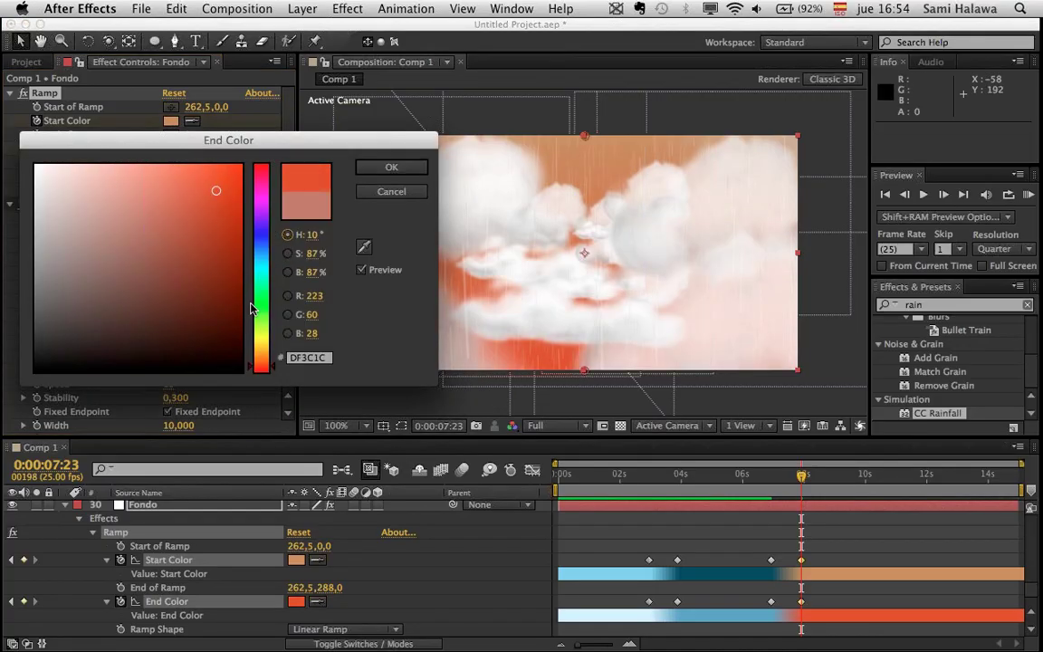
drag(267, 336, 267, 101)
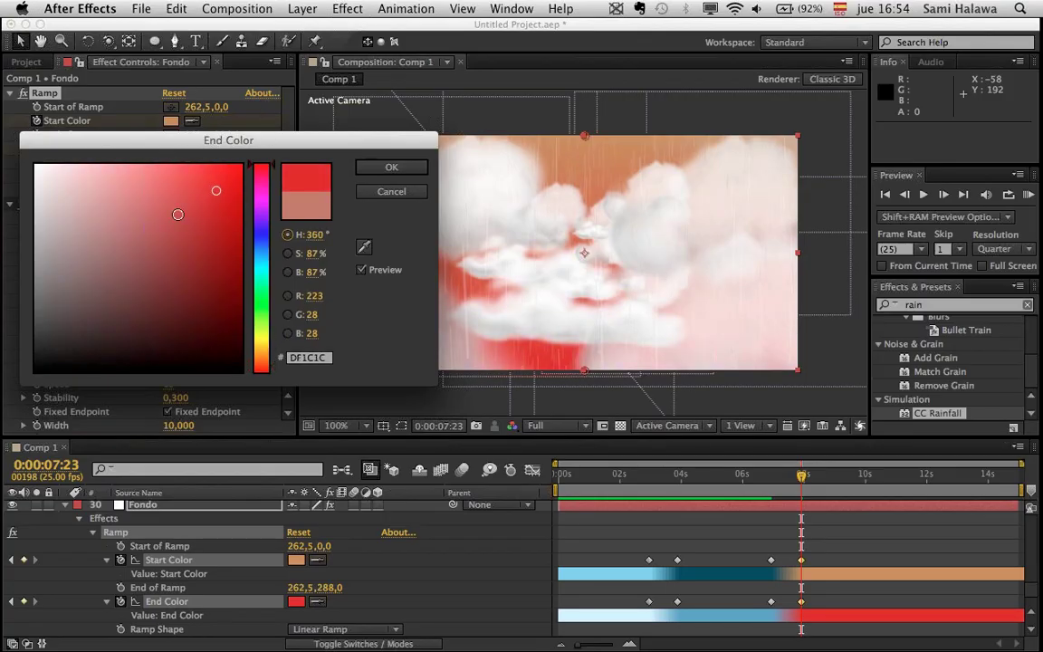
mouse_move(177, 215)
mouse_down()
mouse_move(155, 200)
mouse_move(172, 195)
mouse_move(191, 216)
mouse_up()
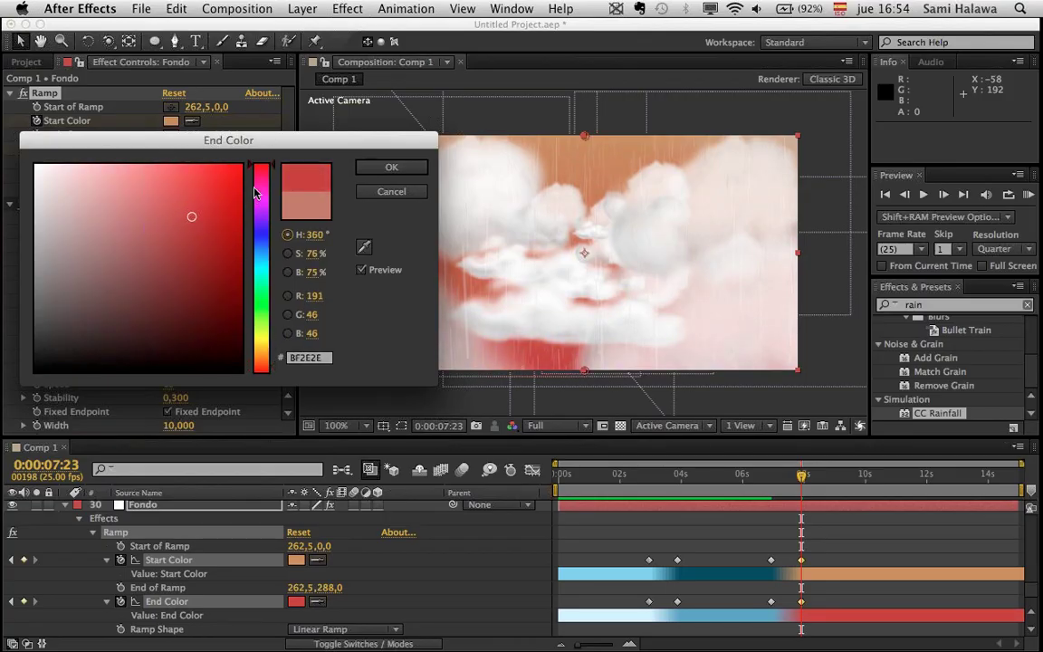
drag(256, 192, 267, 369)
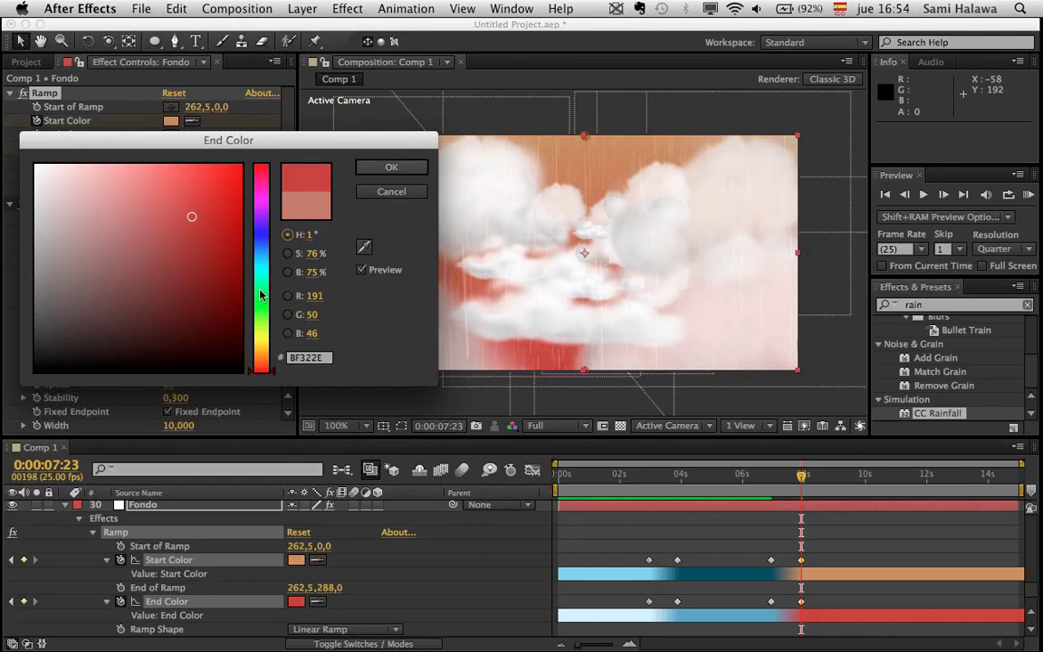
mouse_move(259, 295)
mouse_down()
mouse_move(257, 206)
mouse_move(180, 220)
mouse_up()
drag(264, 205, 260, 188)
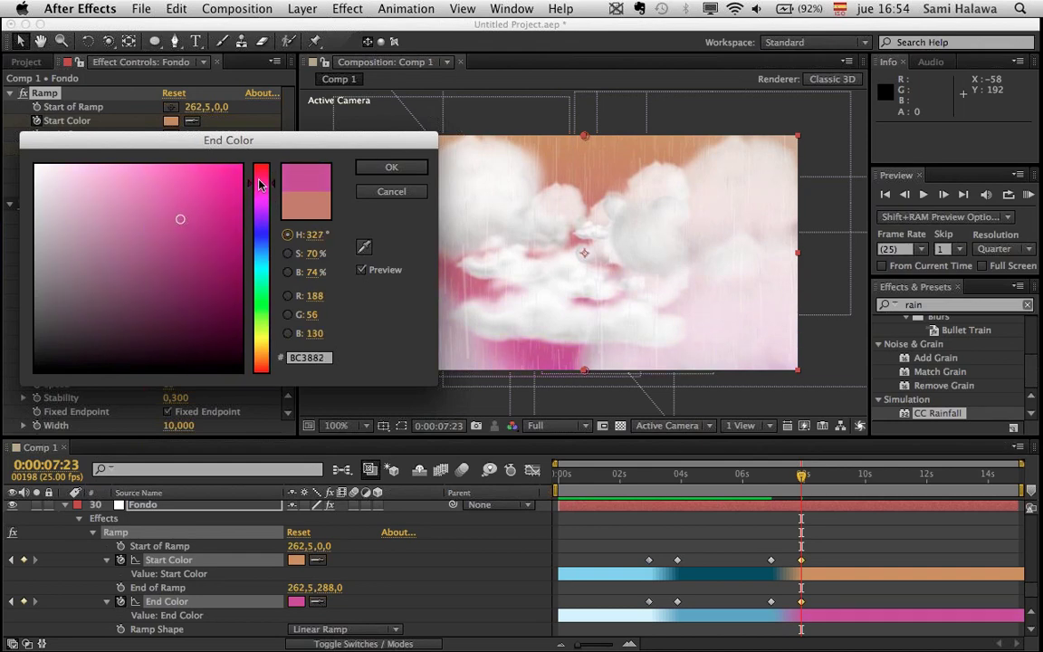
click(379, 167)
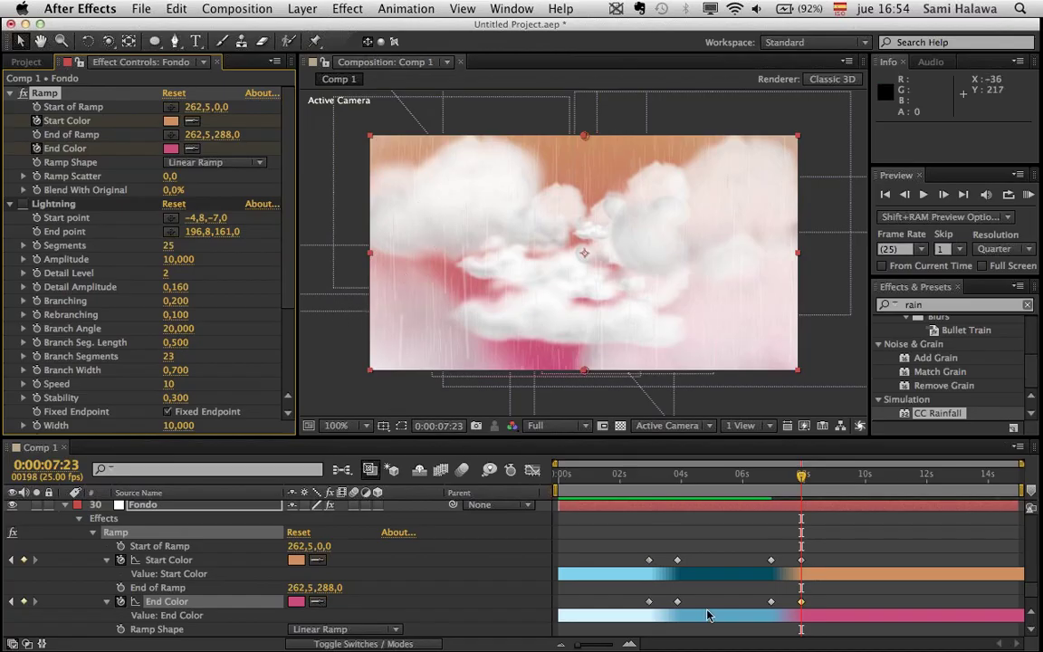
- Play back the background's color change from 0:00:03:02, and again from 0:00:06:11, to check the shift to sunset colors
click(745, 518)
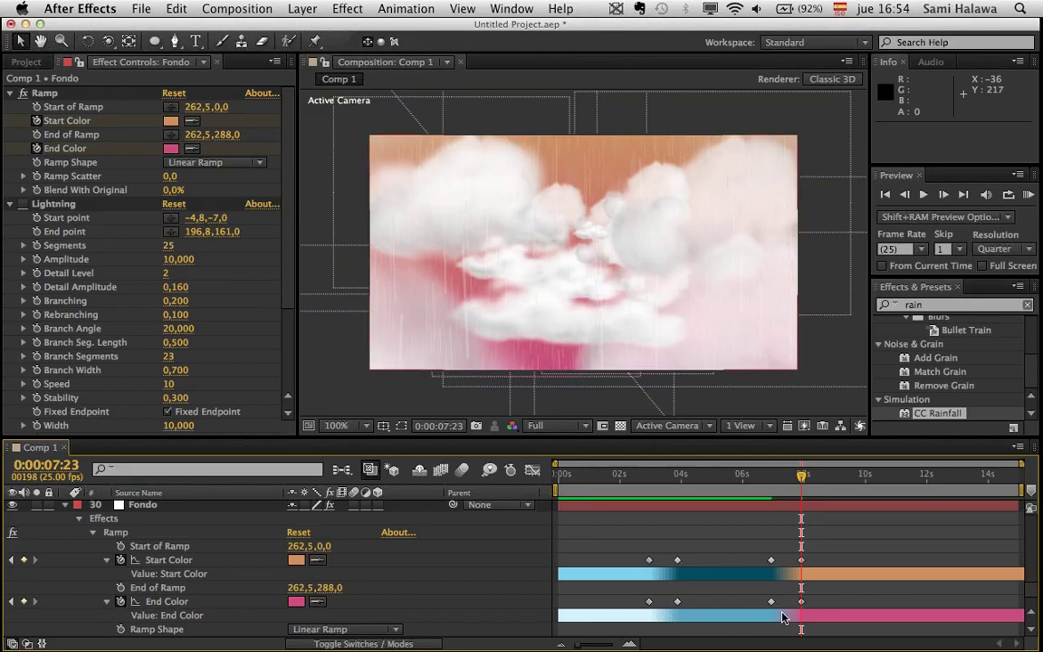
click(652, 486)
key(space)
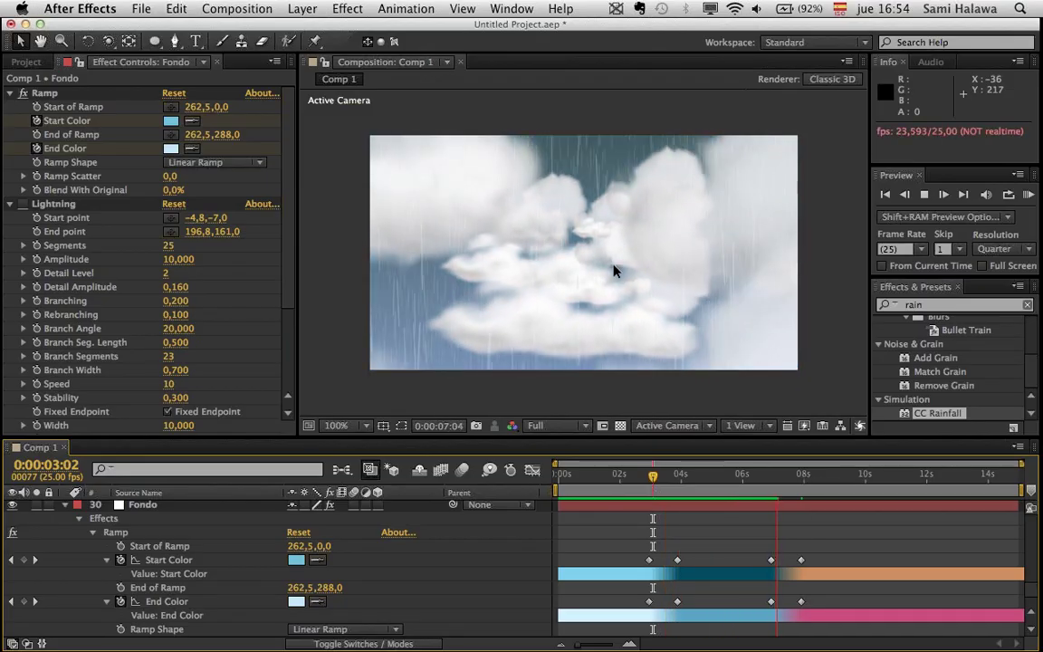
key(space)
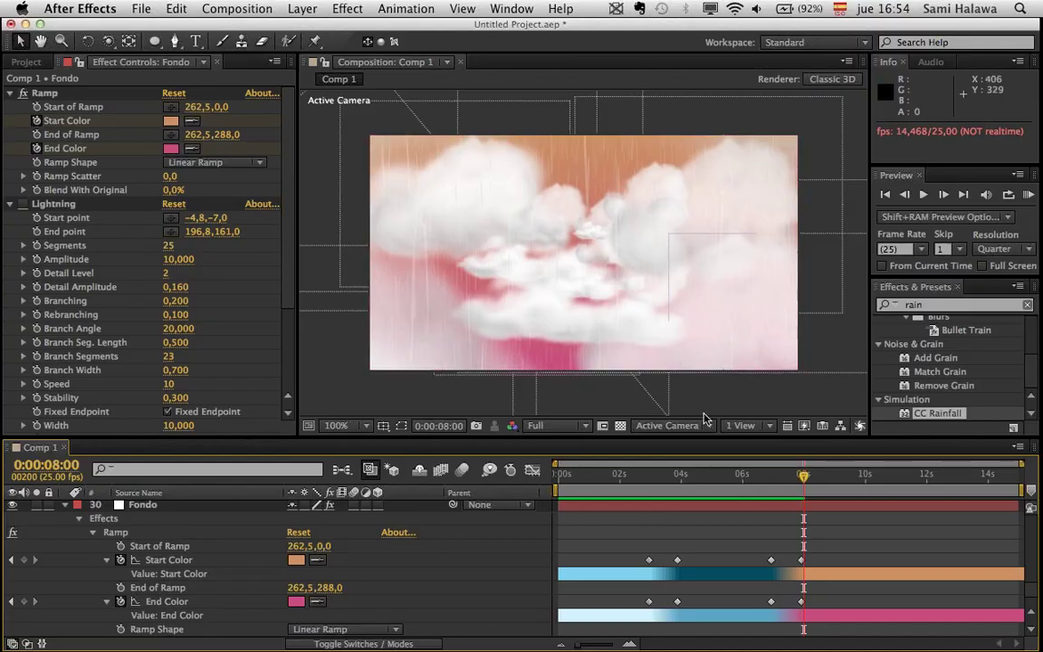
click(757, 480)
key(space)
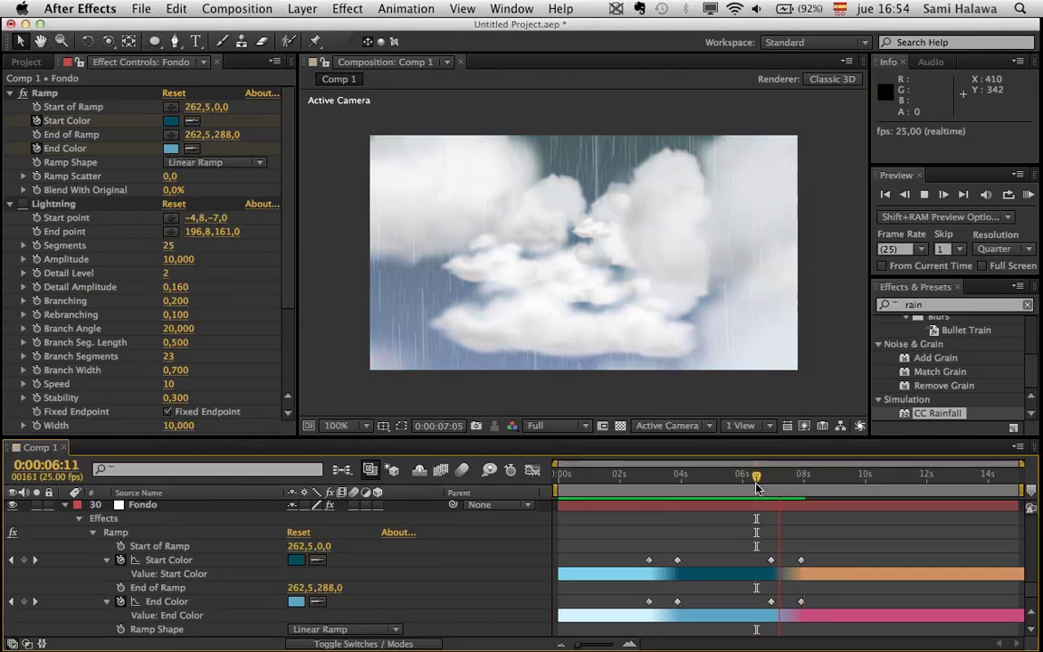
key(space)
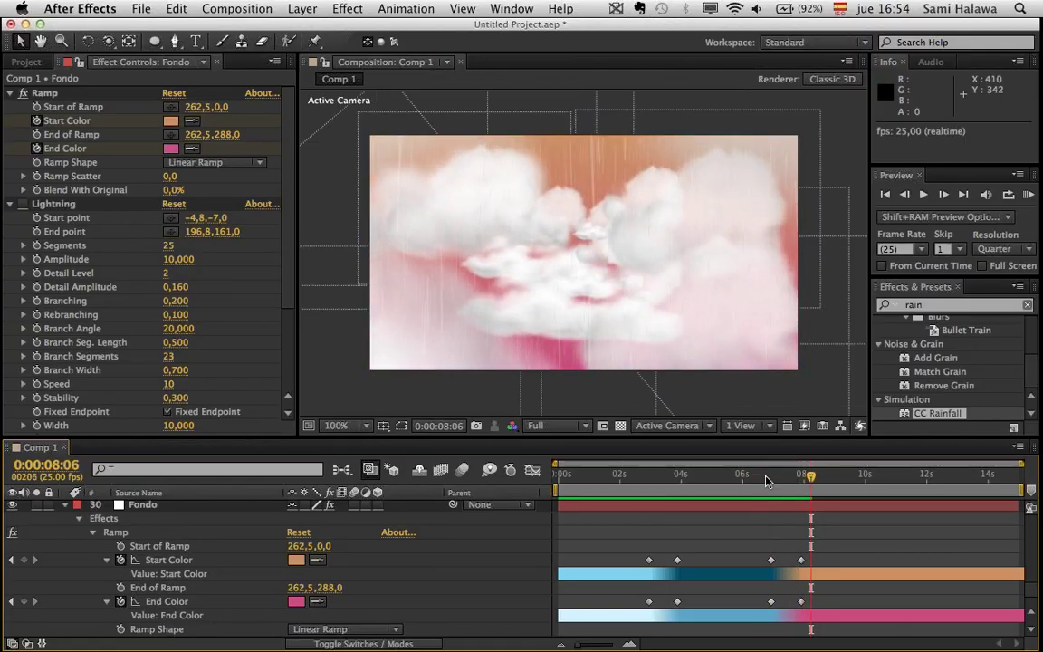
- Reveal the CC Rainfall Drops keyframes on the Lluvia layer and add a keyframe holding the current Drops value at 0:00:07:01
drag(768, 484, 772, 485)
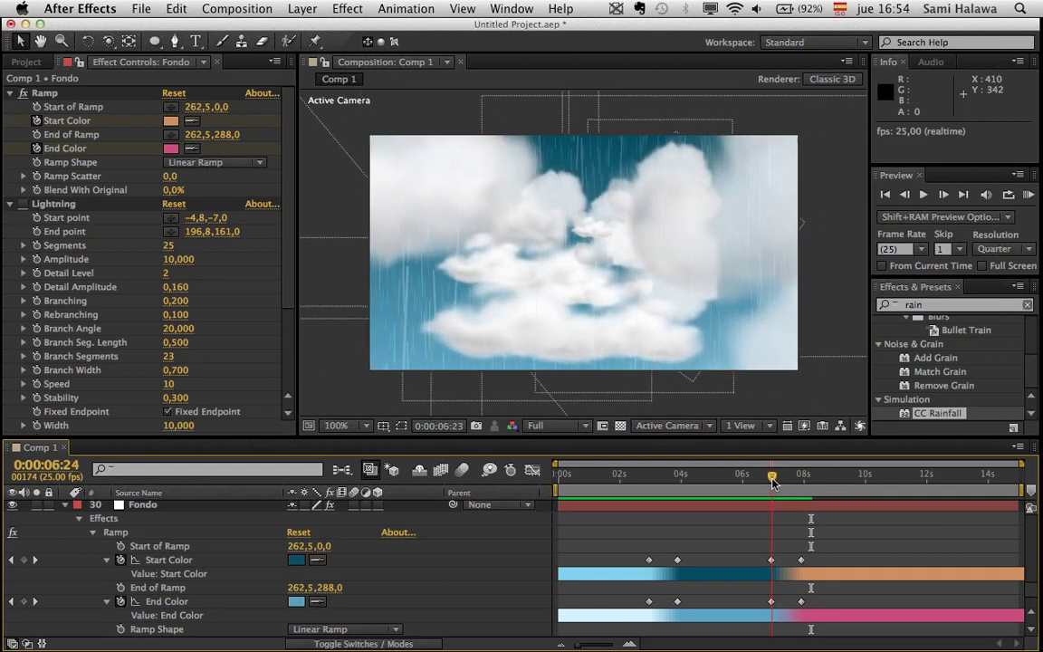
scroll(738, 548, up, 10)
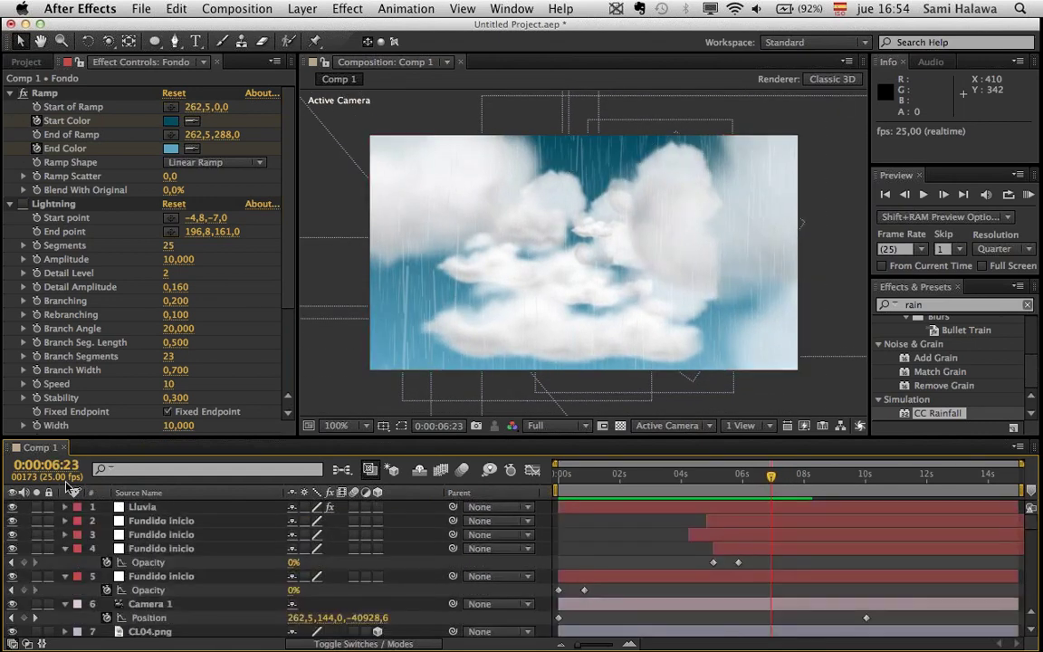
click(142, 507)
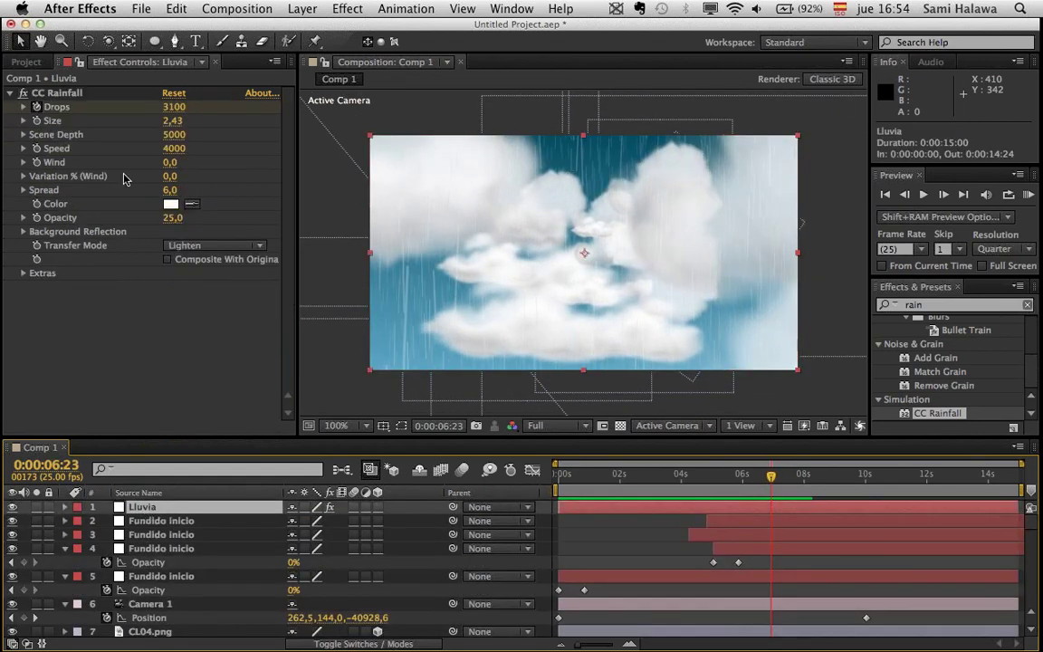
double_click(53, 108)
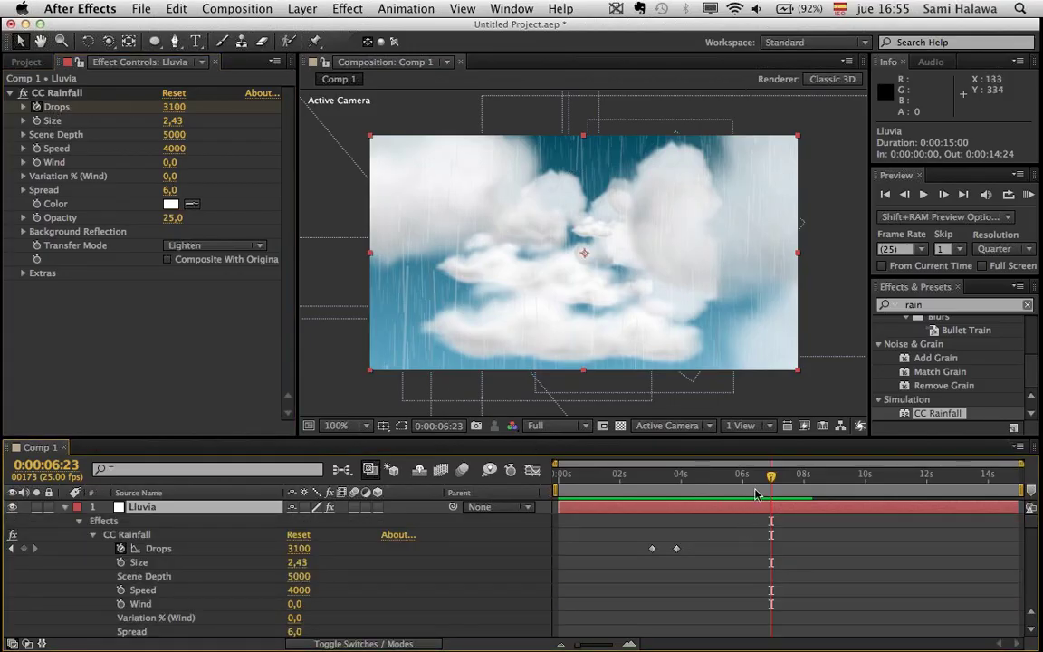
scroll(757, 498, down, 10)
scroll(758, 512, up, 10)
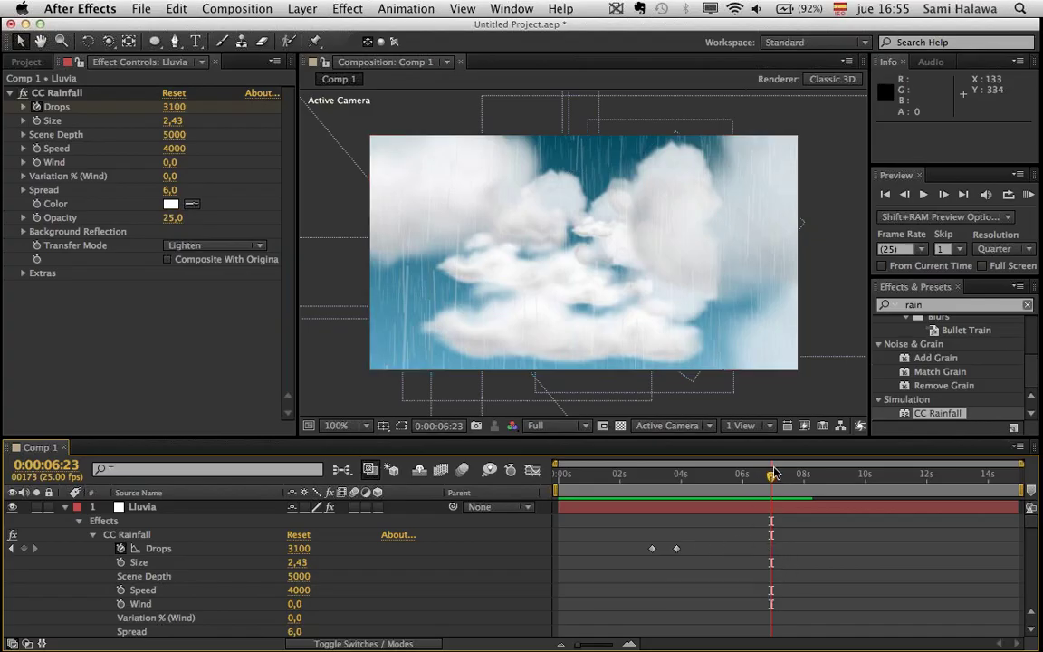
key(Page_Down)
key(Page_Down)
key(Page_Down)
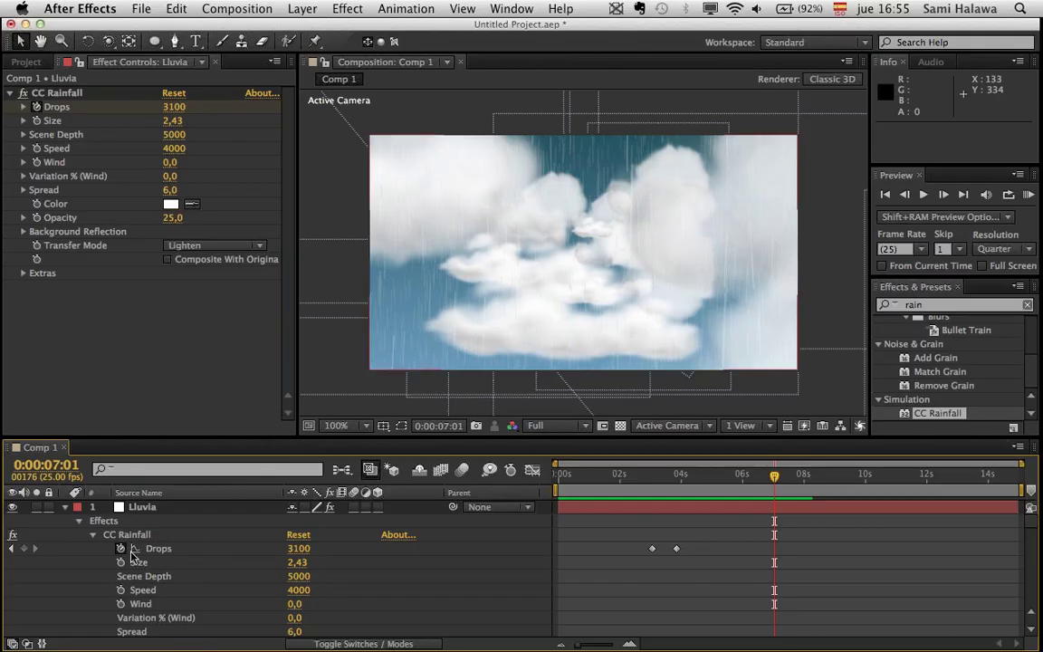
click(24, 550)
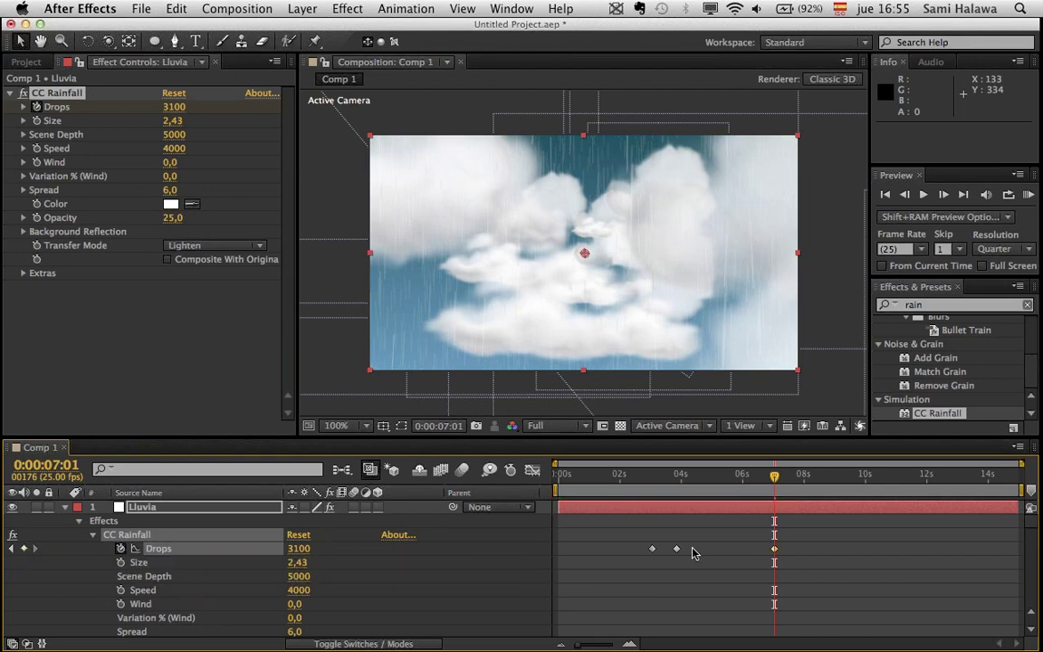
- At 0:00:07:23, set Lluvia's CC Rainfall Drops to 0 so the rain stops
drag(781, 491, 801, 484)
click(169, 115)
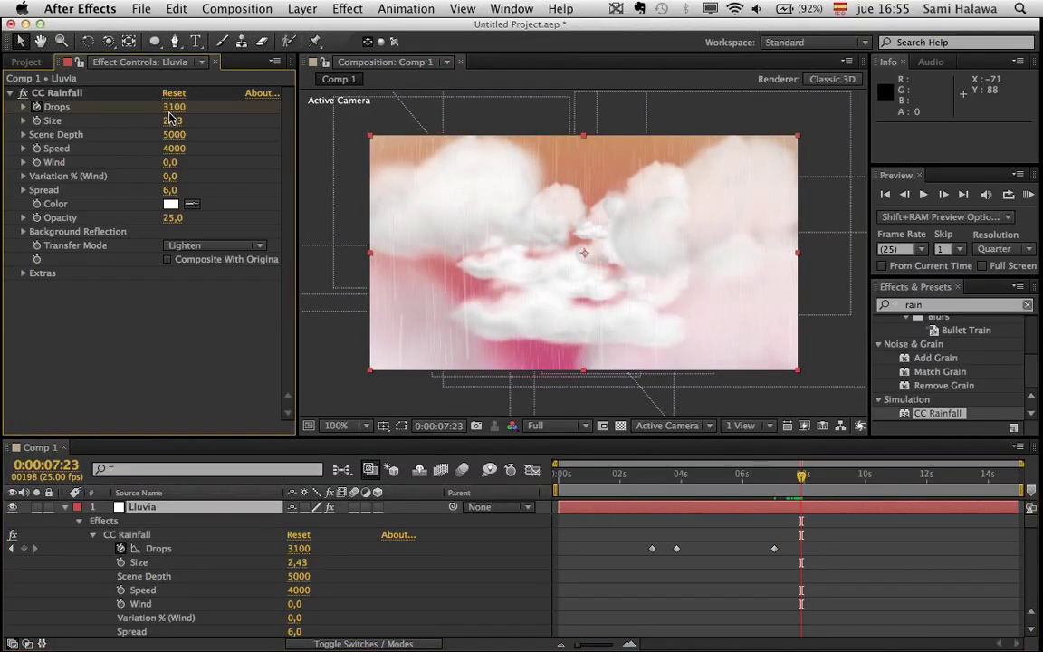
click(170, 108)
text(0)
key(Return)
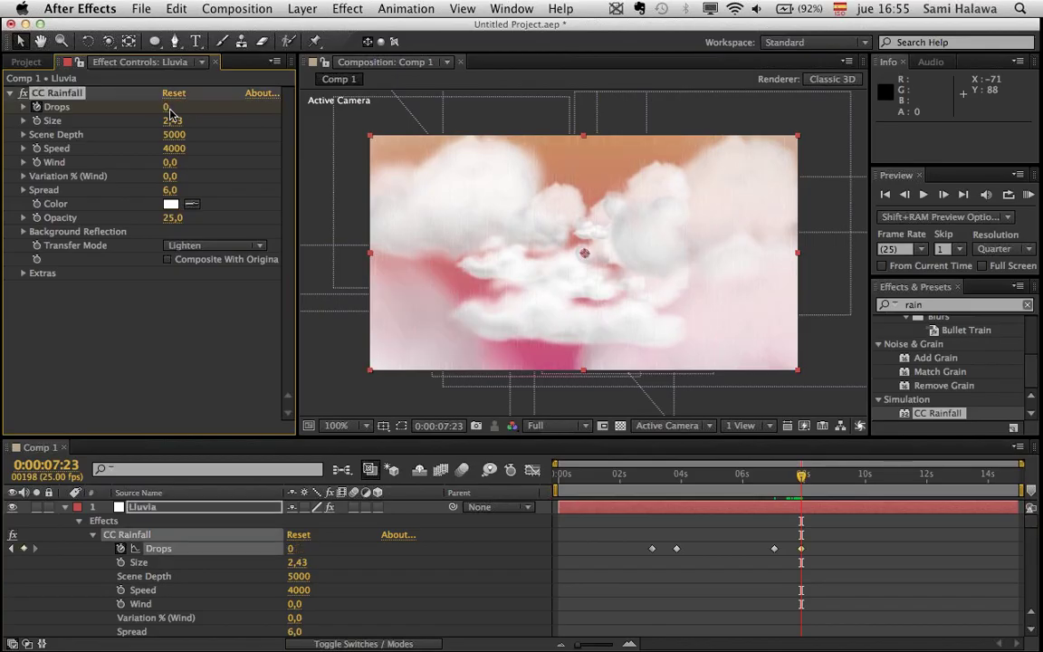
- Play back the animation from 0:00:02:04 through the end of the storm to check how the rain fades out
click(625, 480)
key(space)
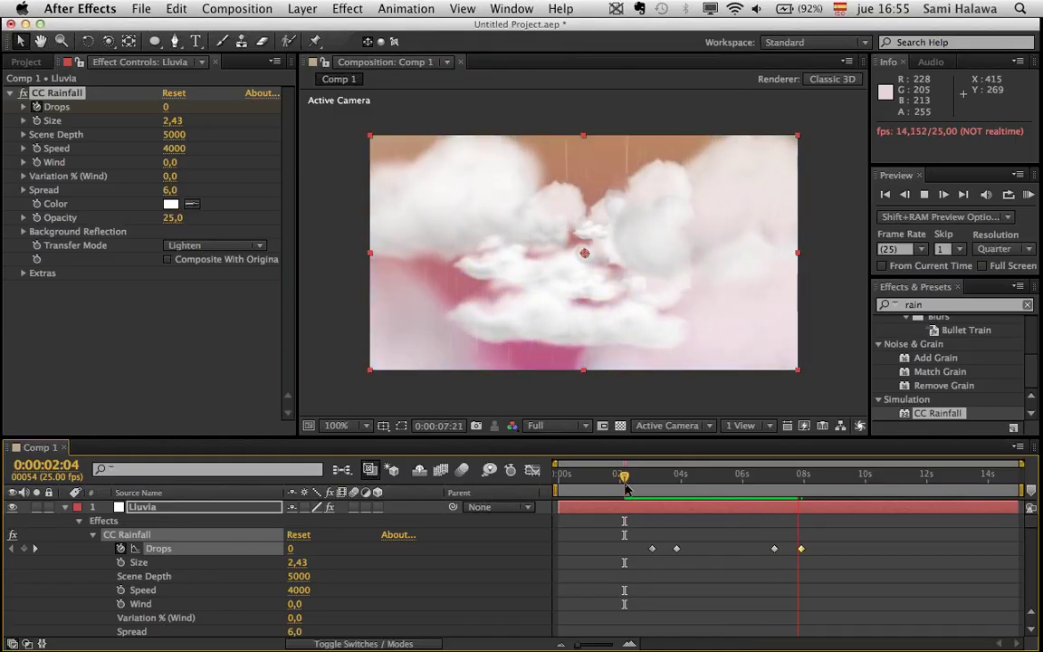
key(space)
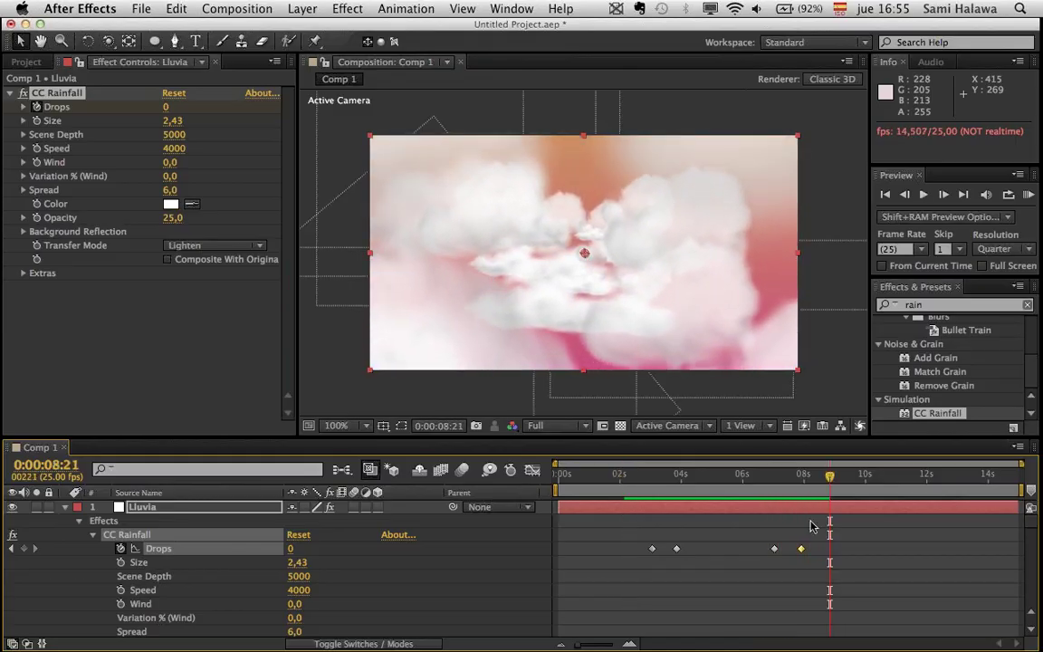
- Shift Lluvia's last two Drops keyframes earlier so the final one falls at 0:00:07:12, and preview the rain ending from 0:00:06:05
drag(756, 551, 787, 549)
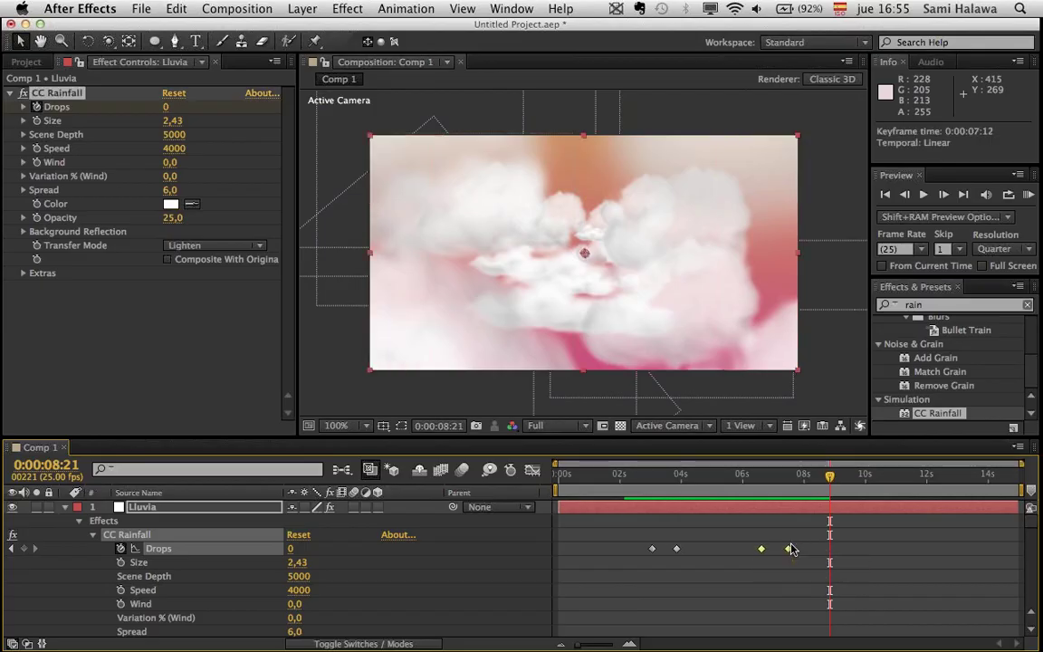
click(747, 488)
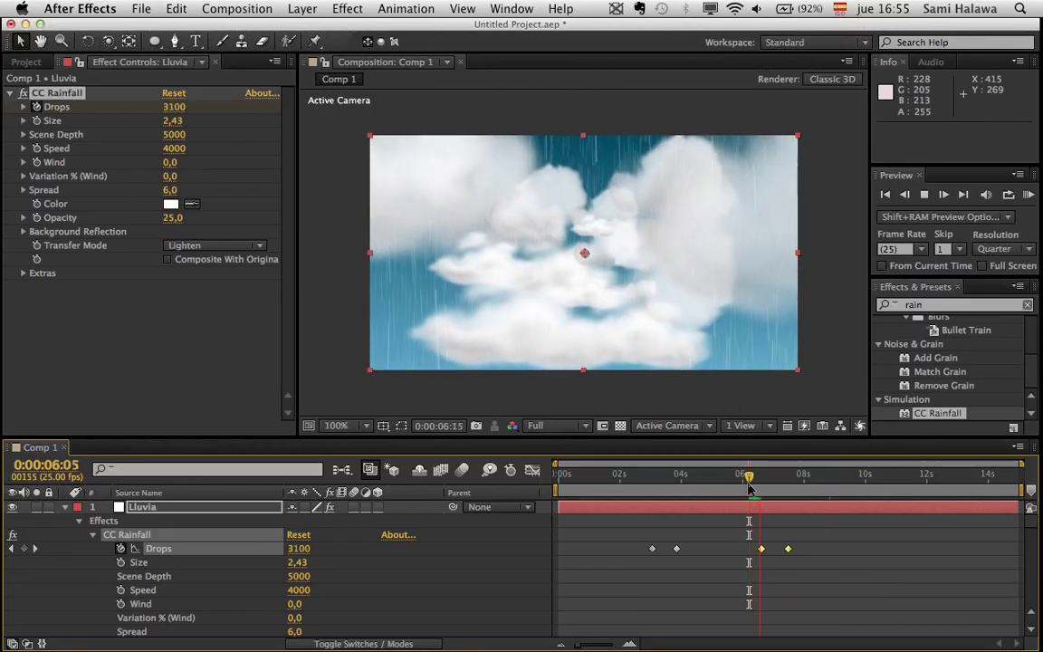
key(space)
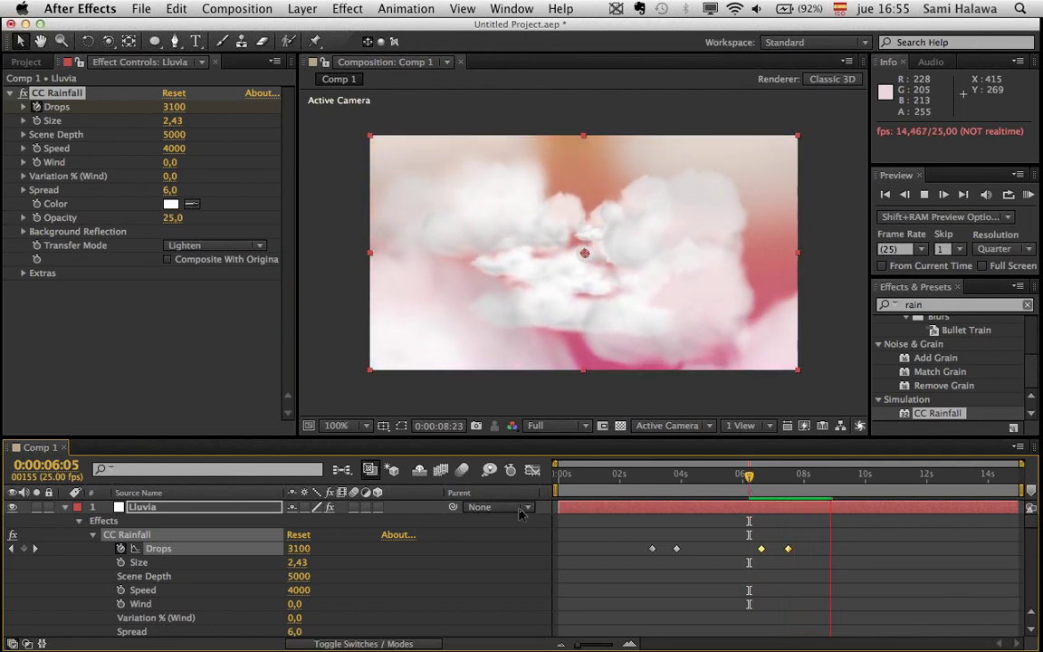
key(space)
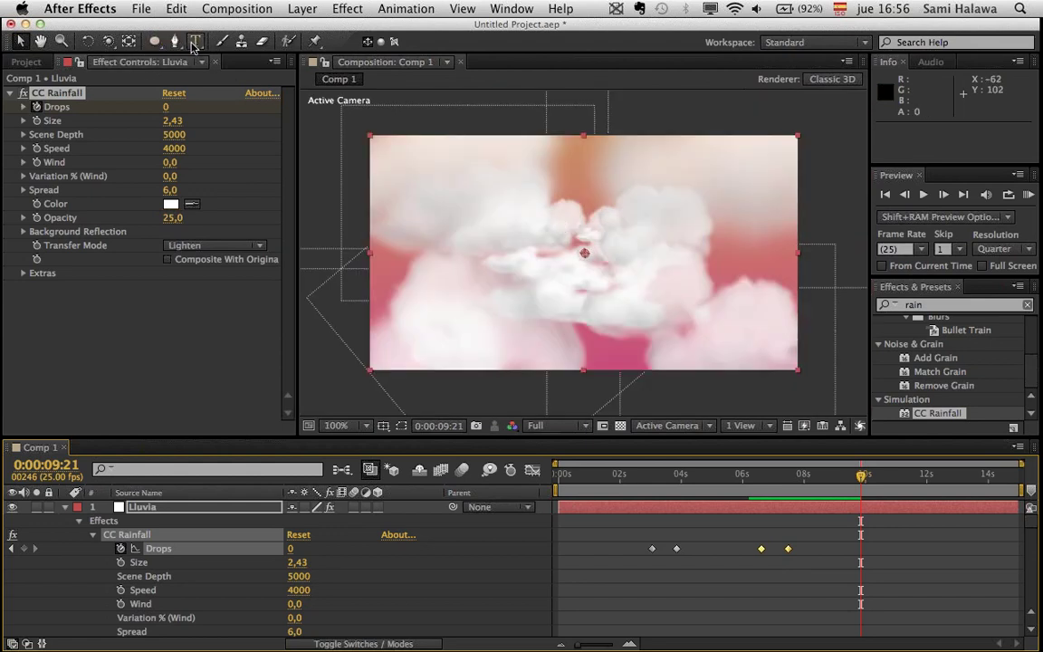
- At 0:00:09:21, create a paragraph text layer in the middle of the composition reading "Ktv"
click(194, 42)
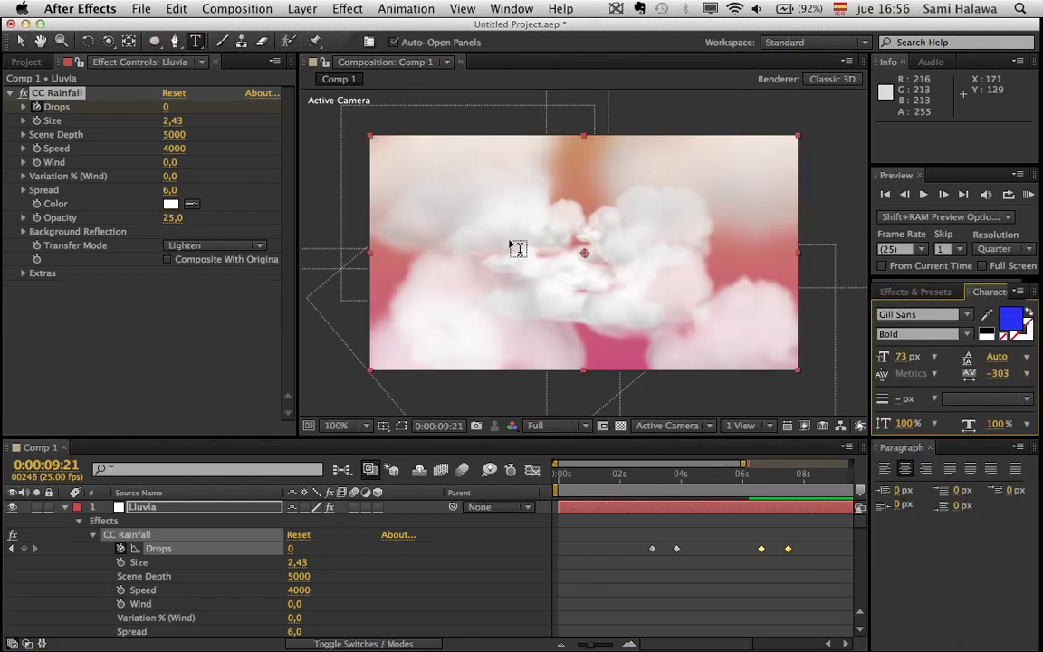
drag(532, 221, 701, 306)
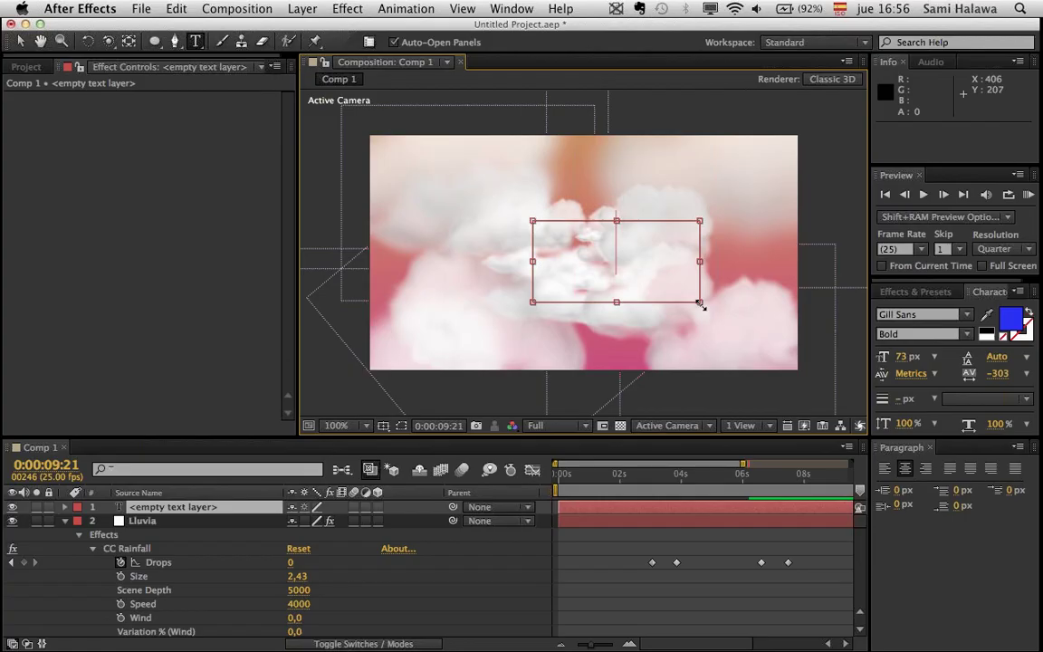
text(kt)
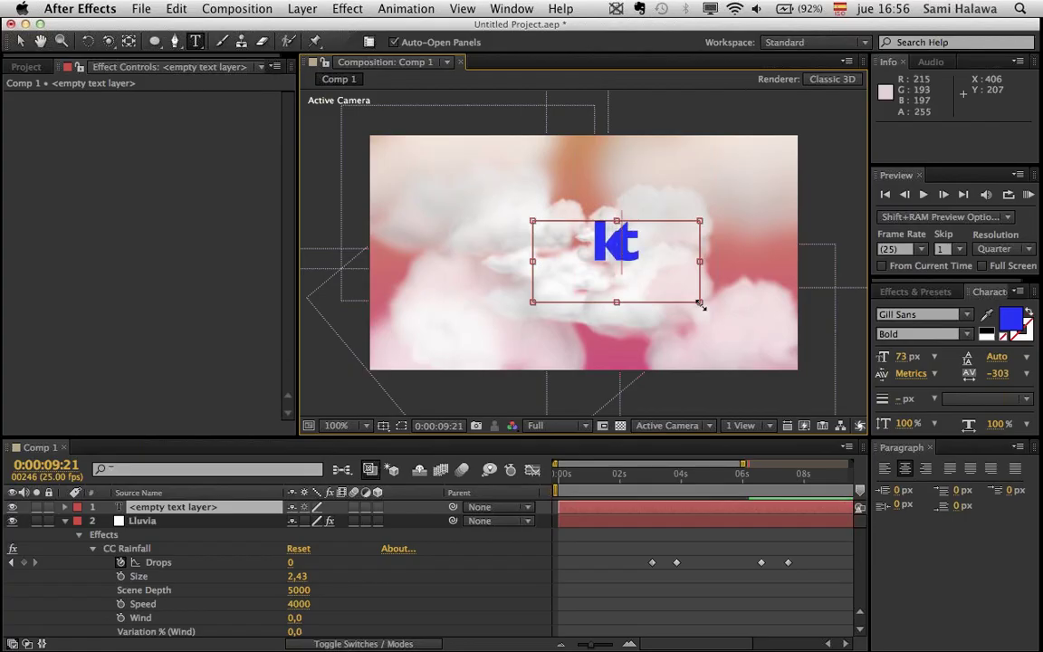
text(v)
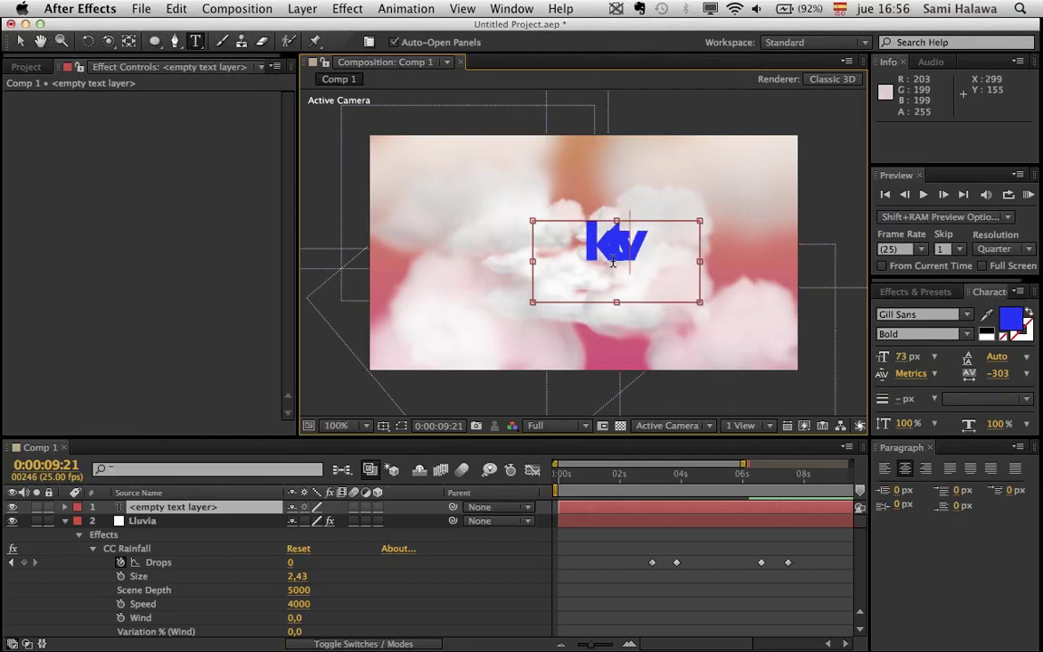
drag(608, 257, 572, 256)
text(K)
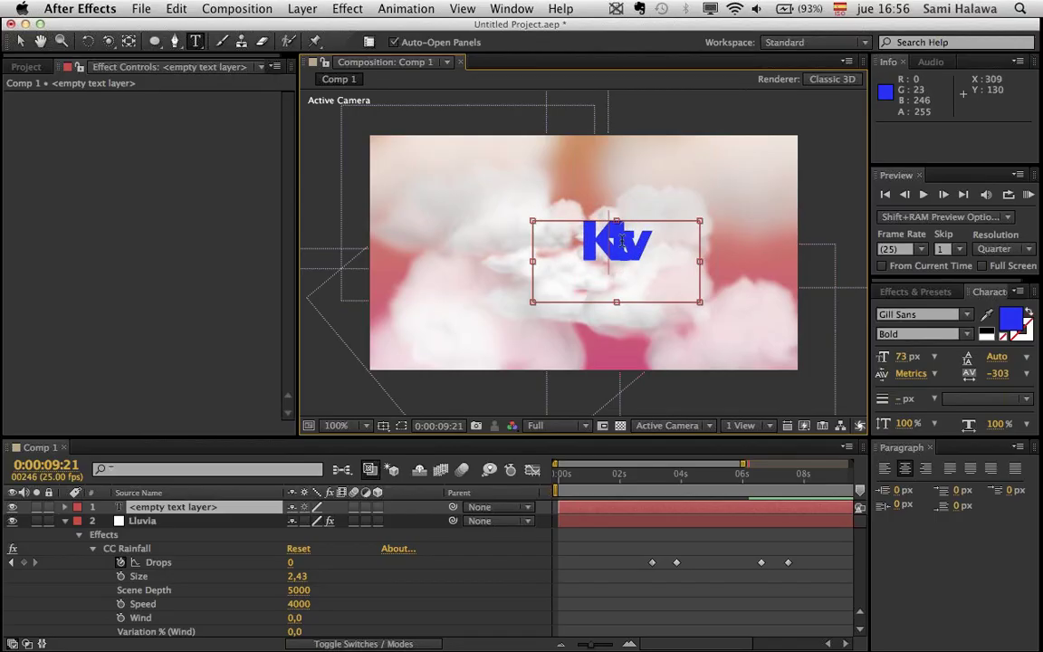
- Set the tracking of the "Ktv" text to -236 and reduce the font size of the letter K to 71 px
key(super+a)
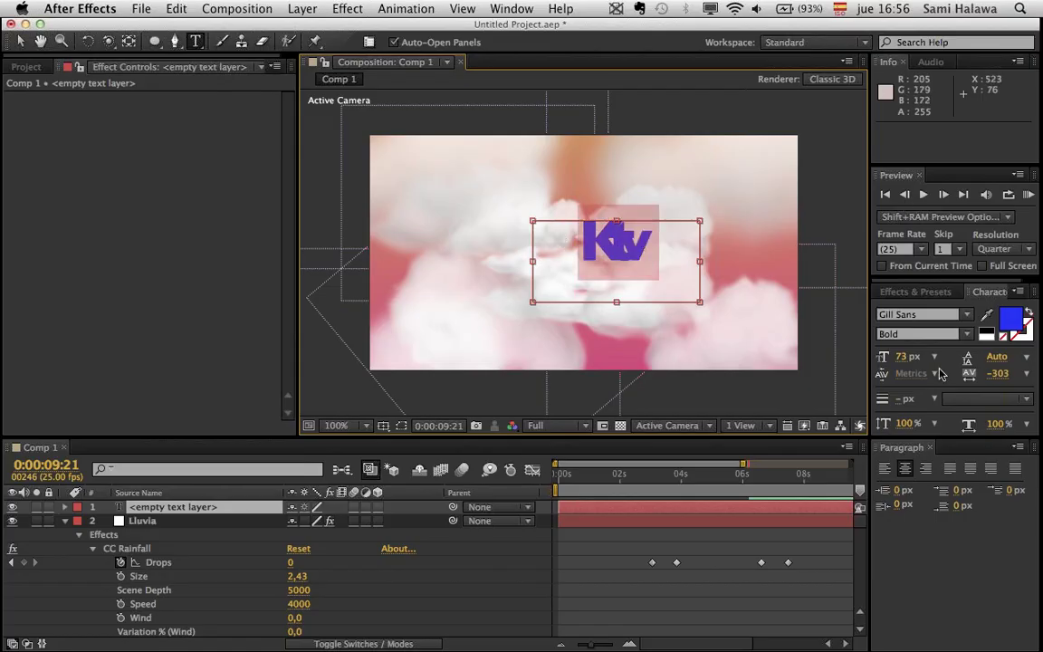
click(997, 373)
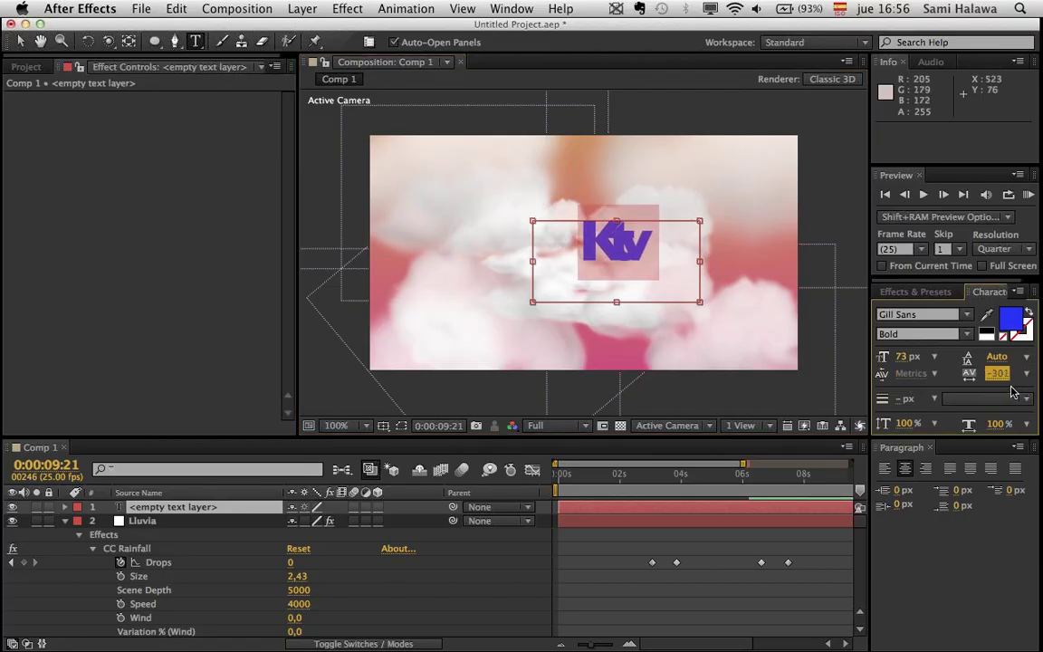
drag(1011, 389, 1042, 375)
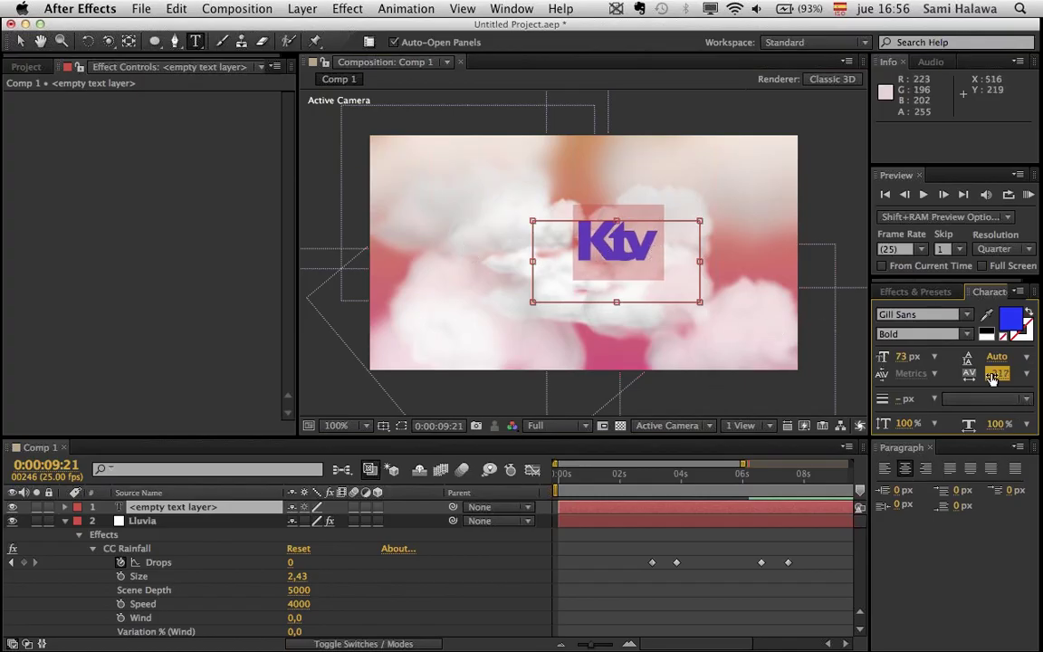
drag(997, 373, 903, 278)
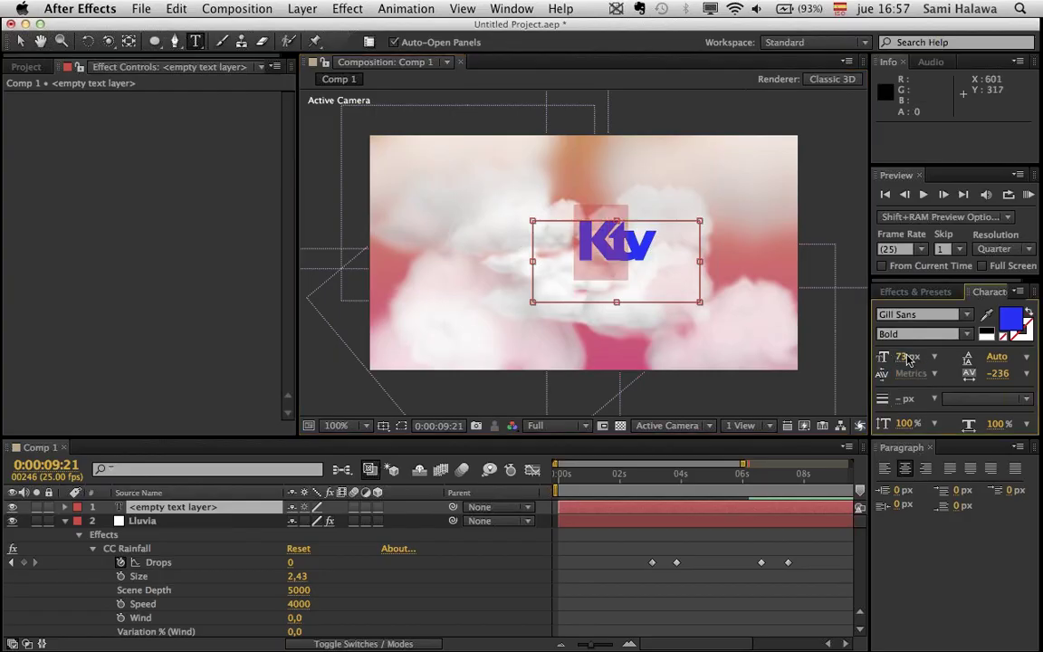
drag(904, 359, 887, 336)
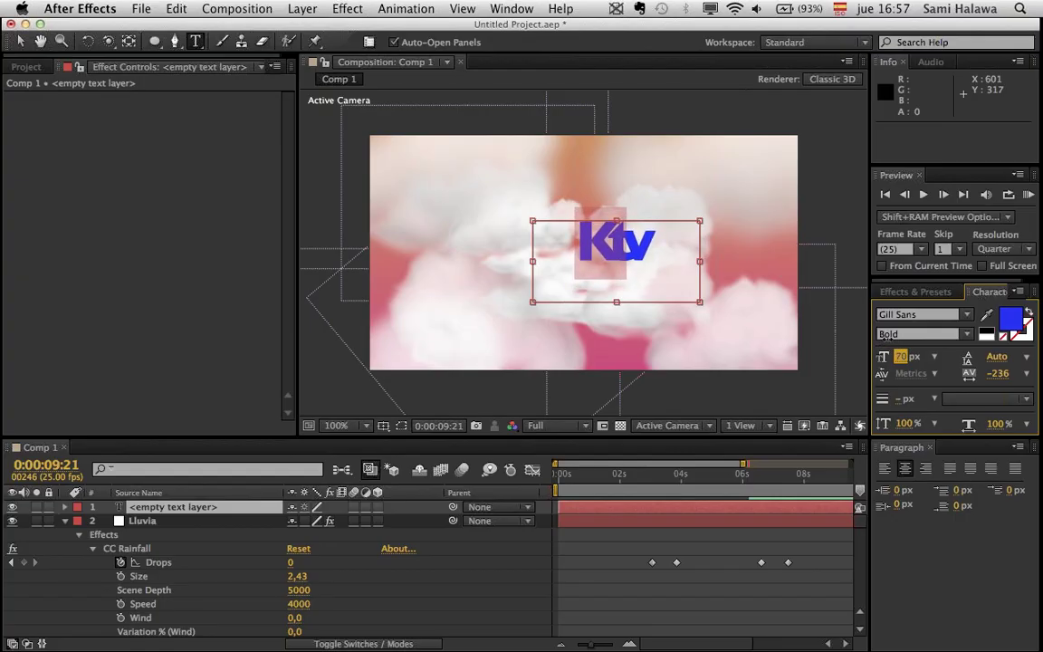
click(635, 290)
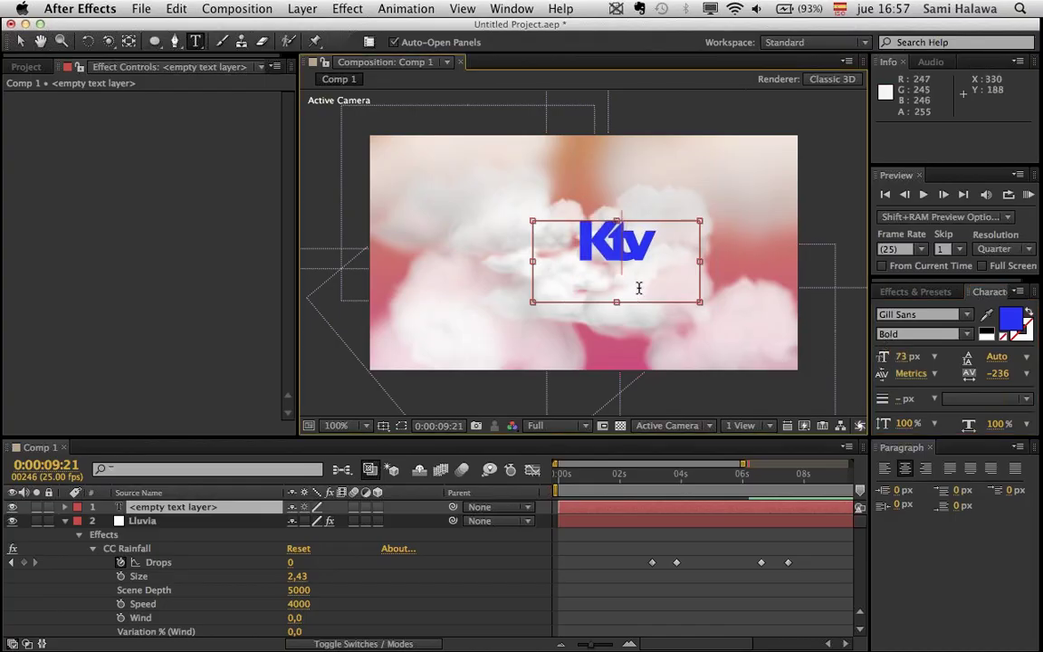
- Change the fill color of the whole "Ktv" text to black, 000000
drag(659, 243, 529, 240)
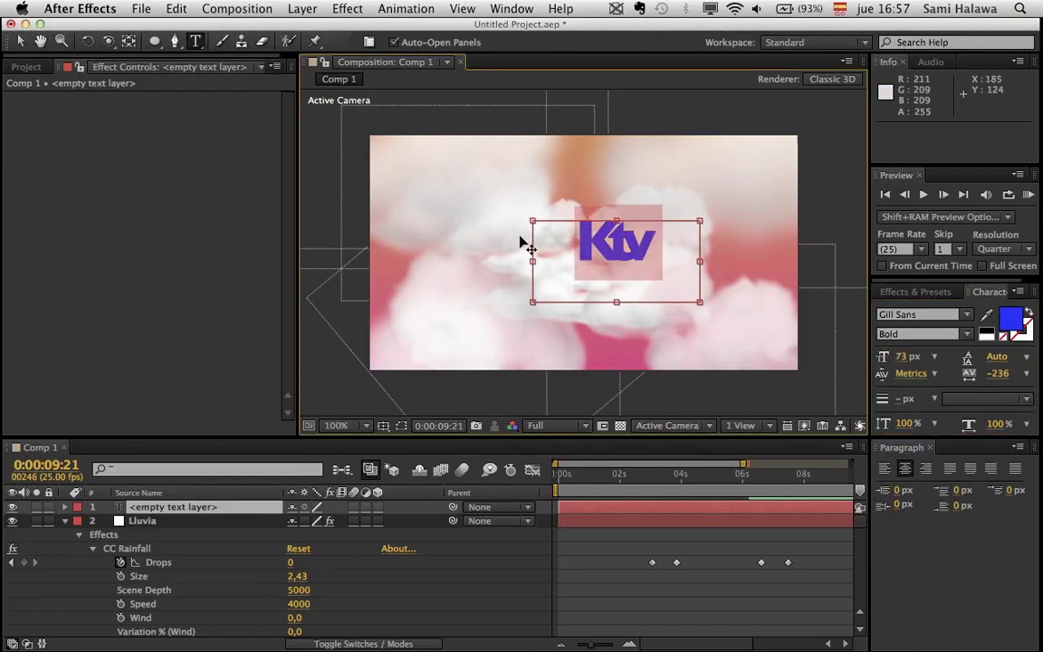
click(1010, 319)
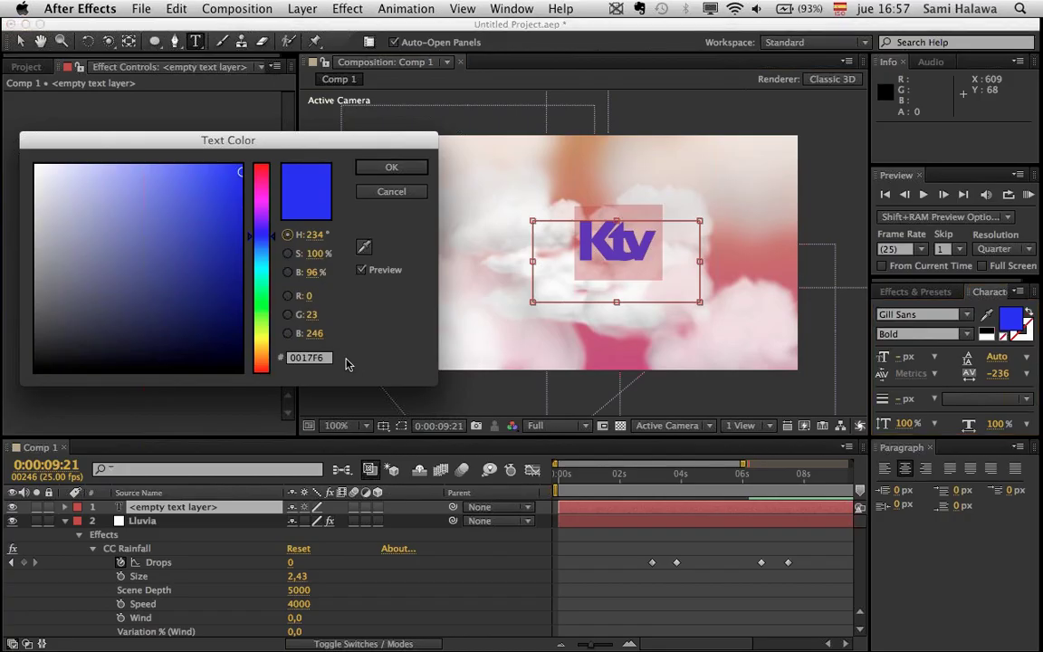
drag(90, 289, 107, 370)
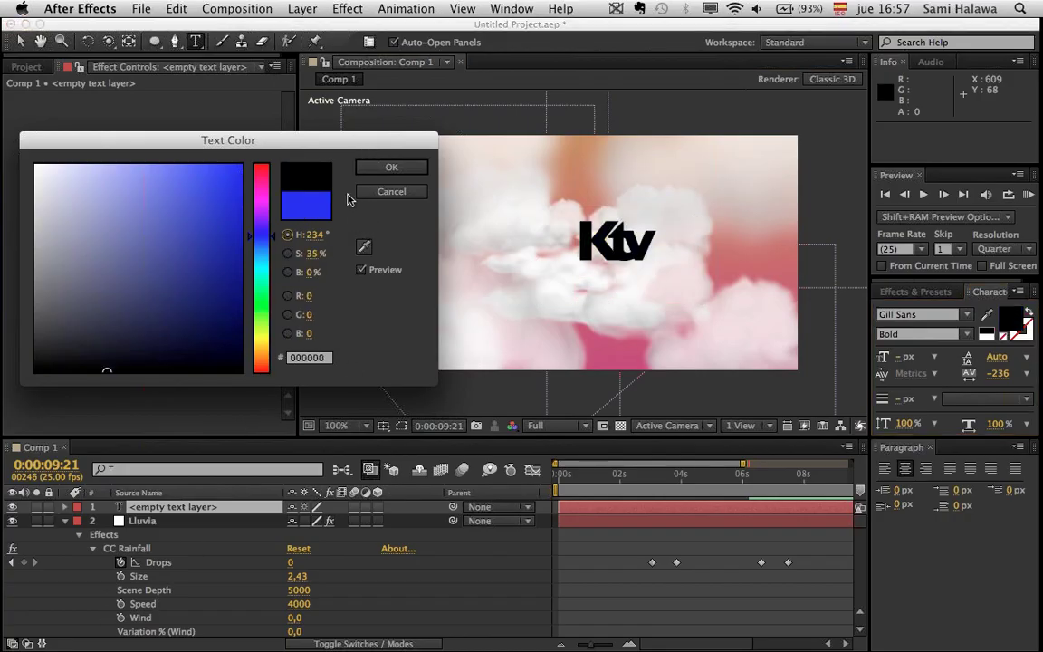
click(373, 167)
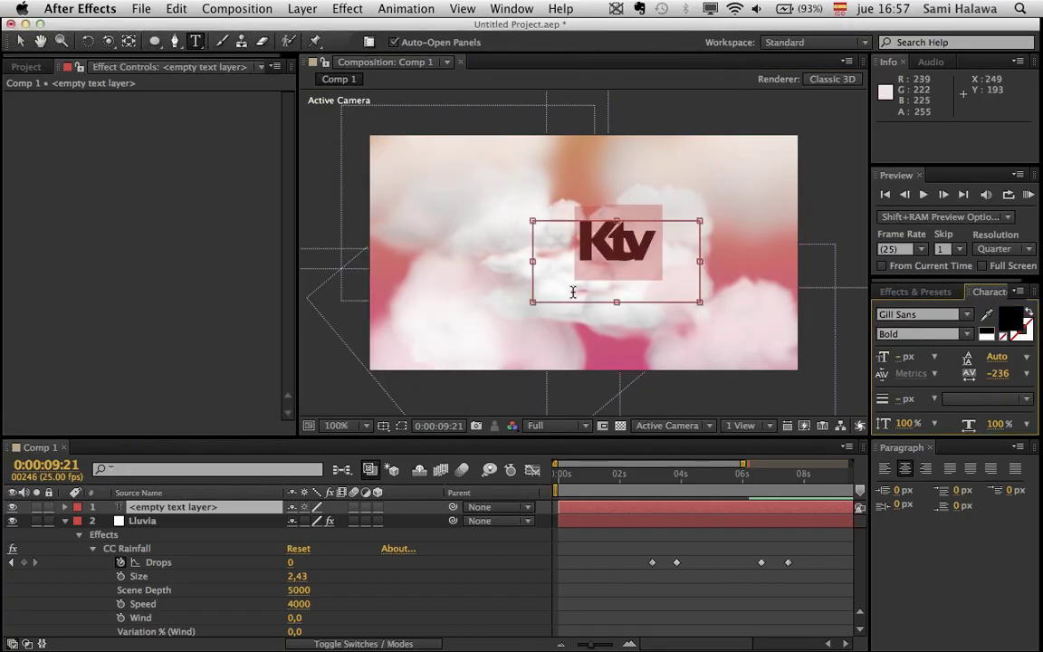
- Scale the Ktv text layer down and center it in the composition, at position about 248, 158.5
click(608, 260)
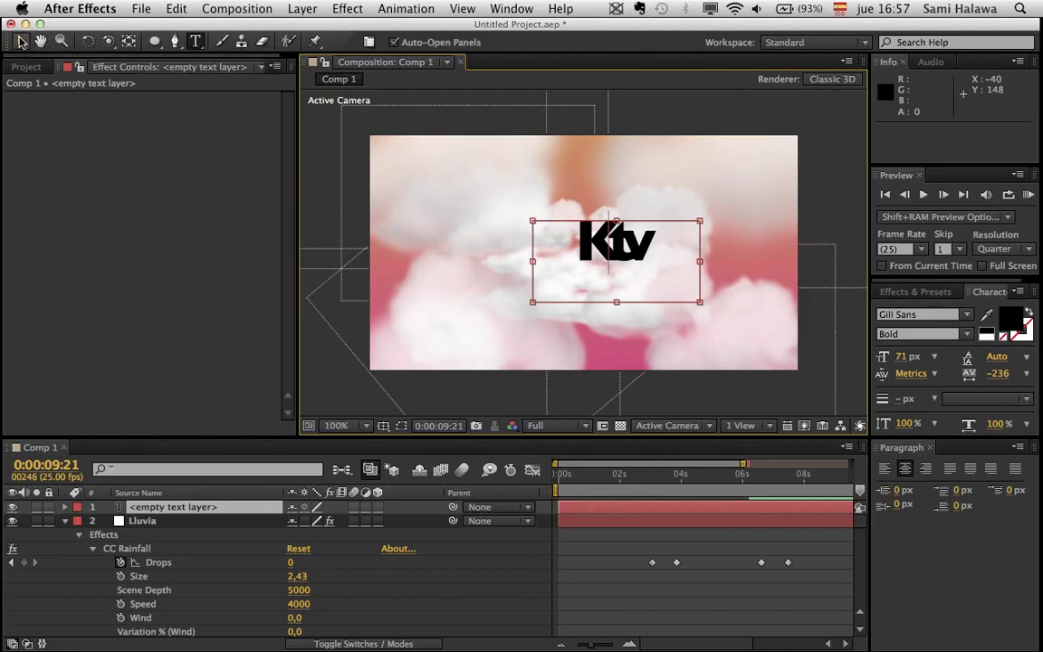
click(20, 41)
drag(606, 240, 571, 258)
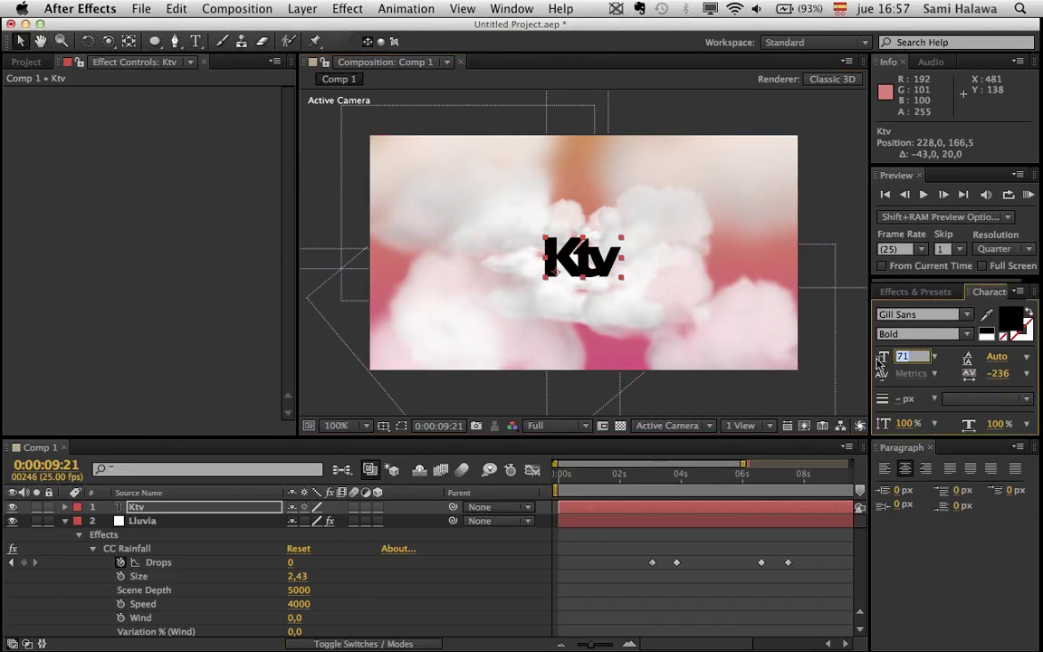
click(547, 308)
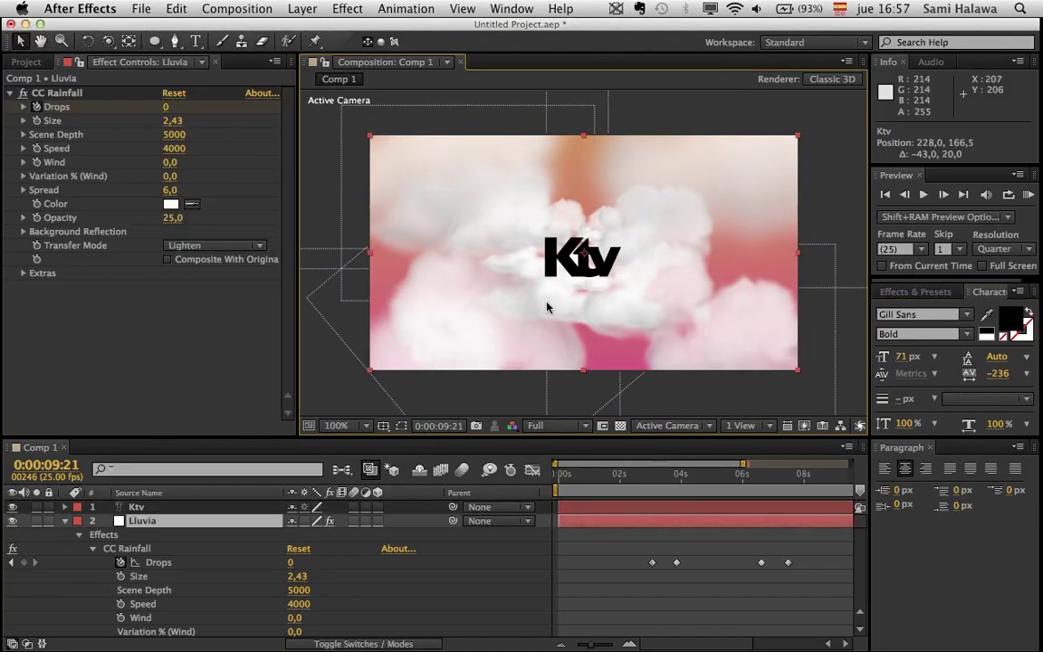
click(136, 507)
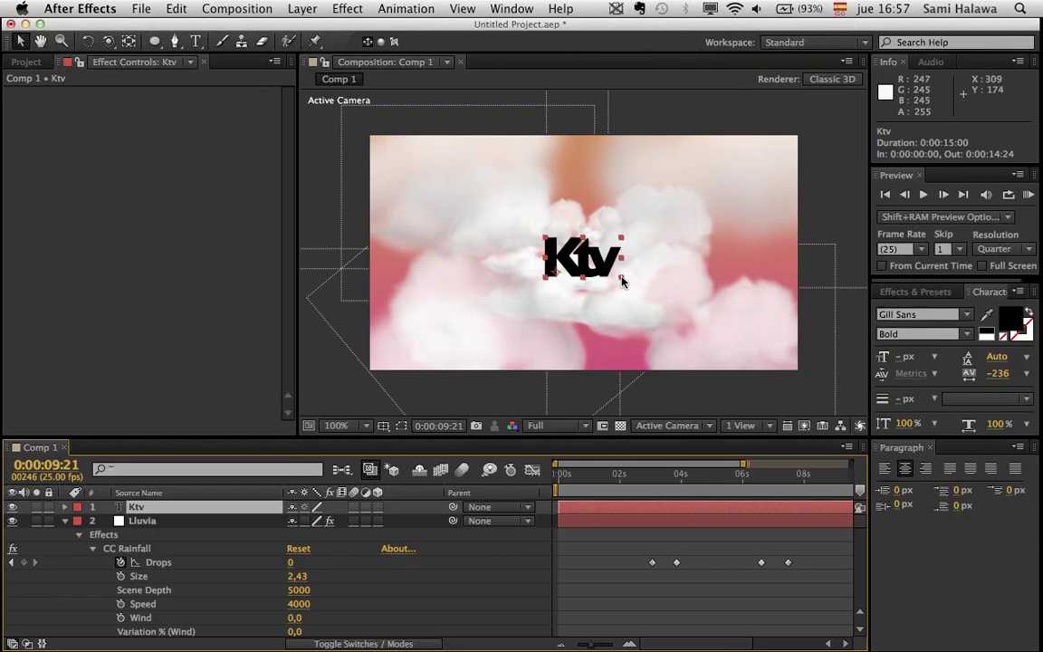
drag(621, 276, 594, 262)
- Move the Ktv layer's anchor point to the center of its letters with the Pan Behind tool
scroll(594, 262, up, 4)
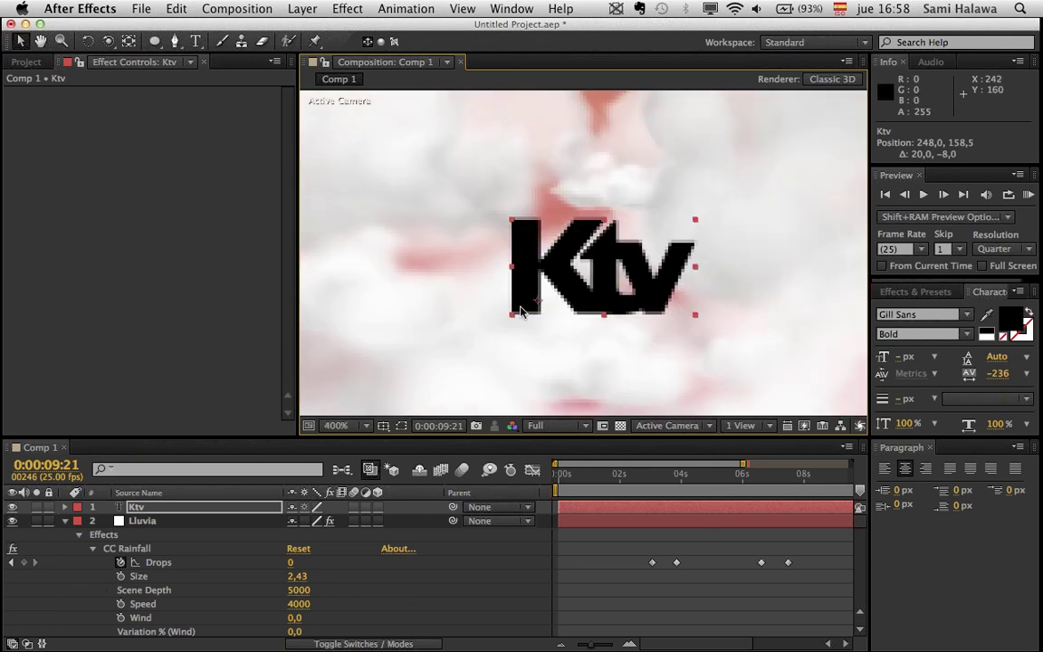
click(130, 42)
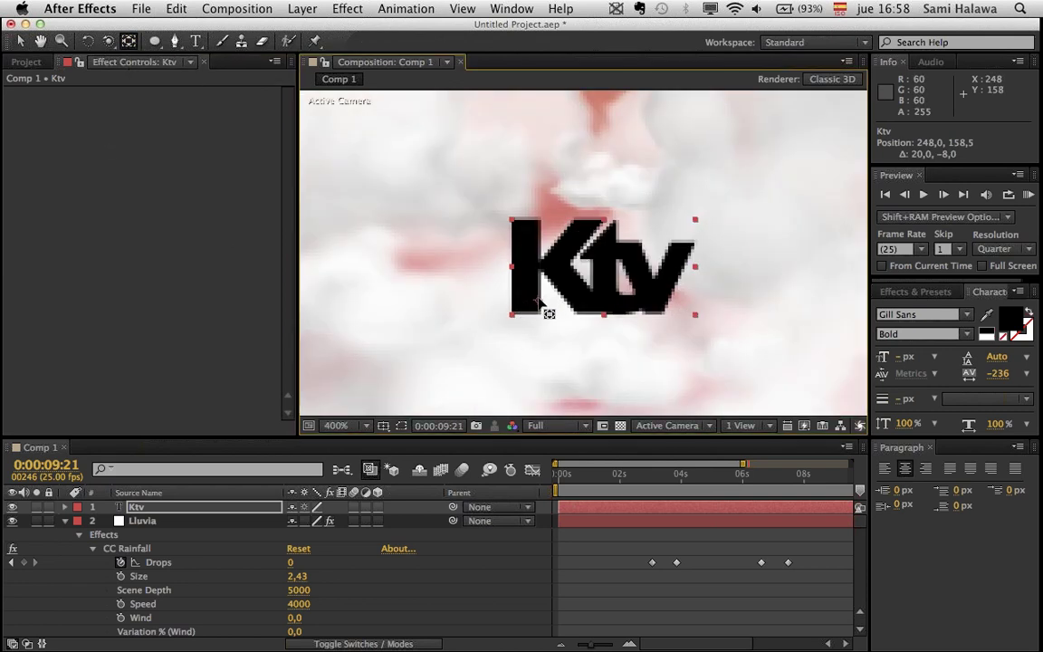
drag(538, 301, 601, 275)
scroll(519, 274, down, 2)
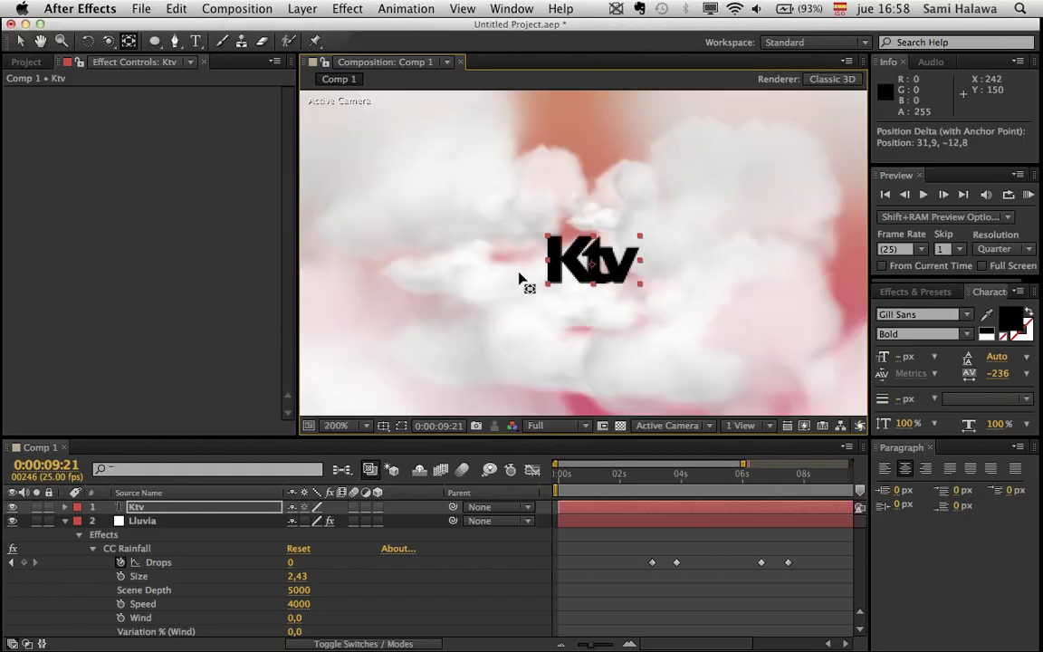
key(v)
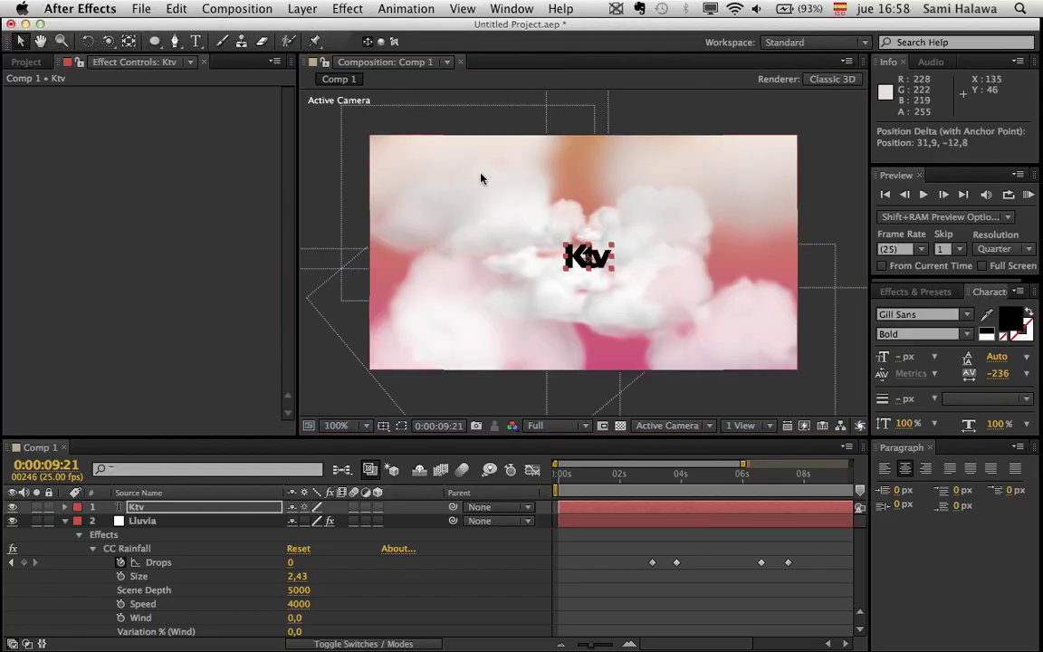
- Collapse the expanded properties of the Lluvia layer and the lowest Fundido inicio layer in the timeline
key(period)
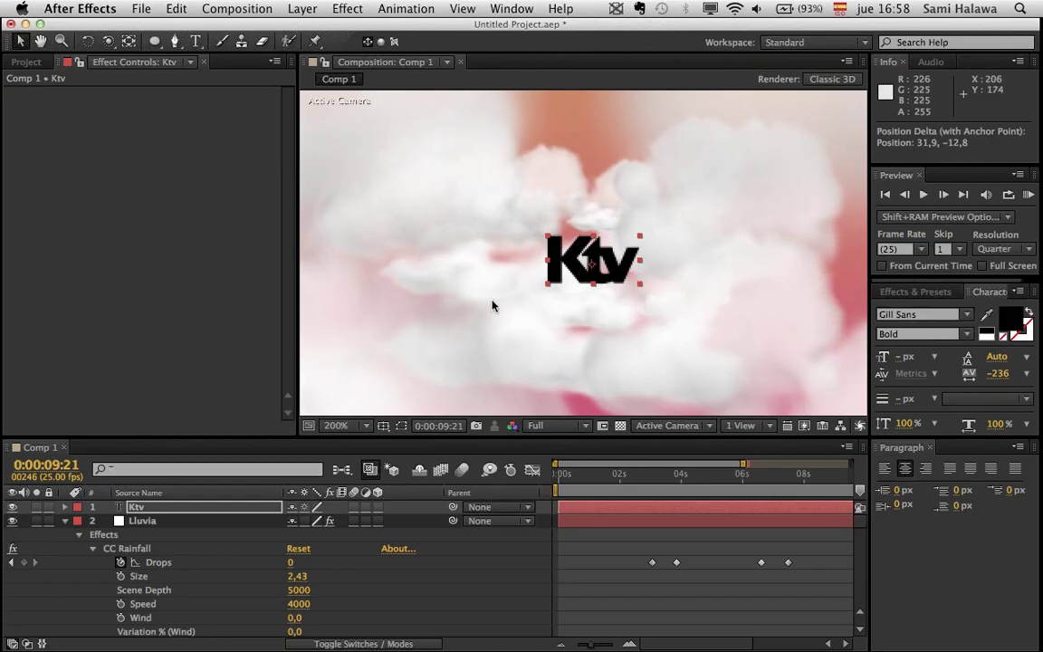
click(144, 511)
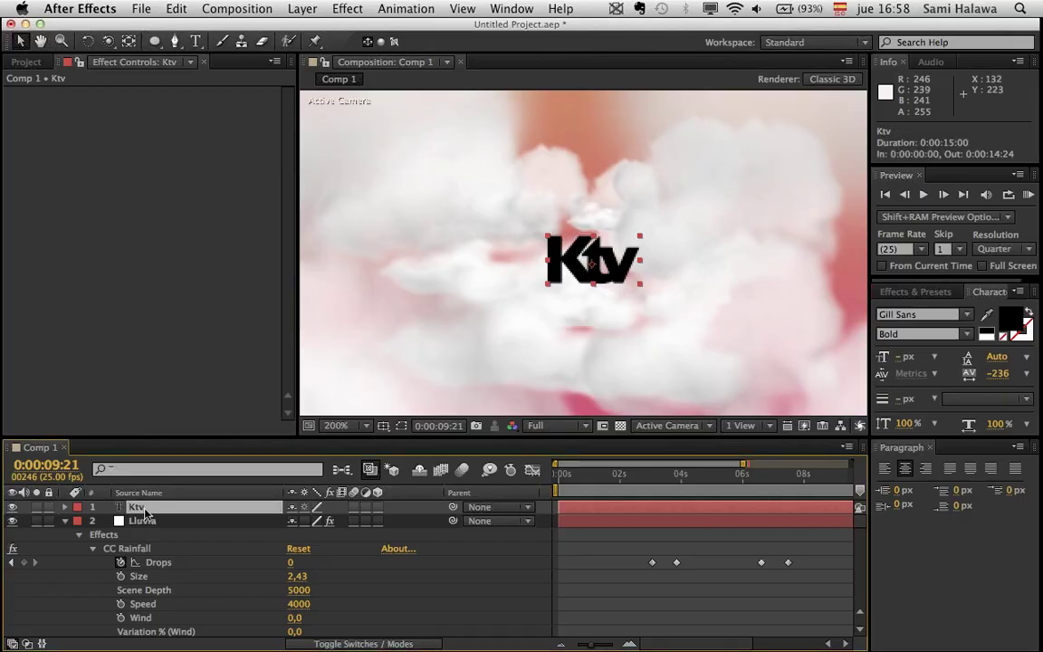
click(59, 525)
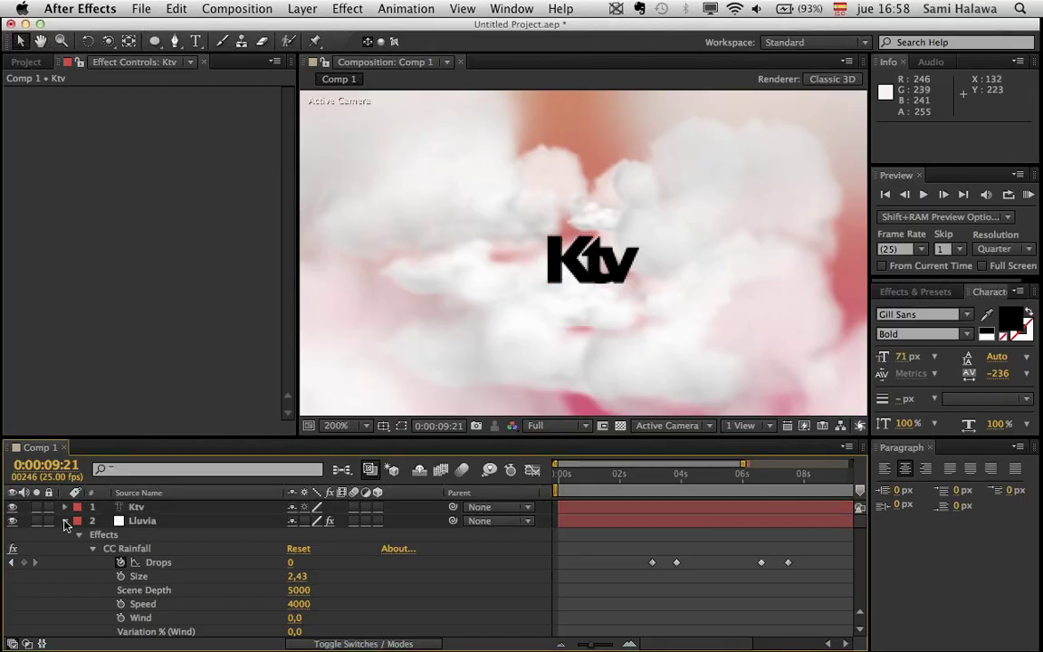
click(65, 524)
click(65, 563)
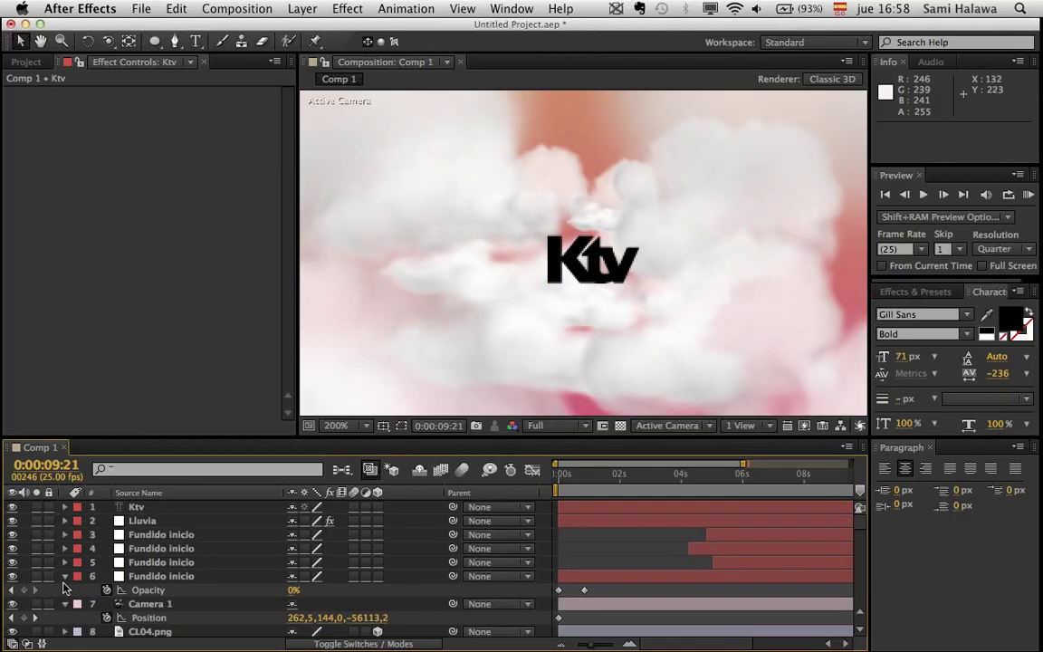
click(65, 576)
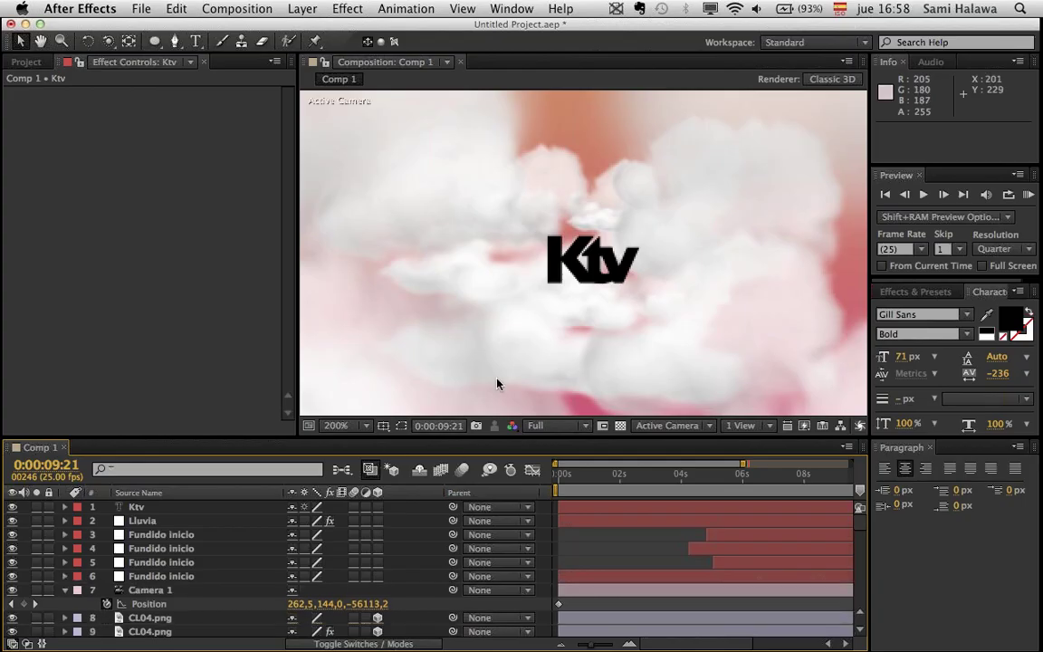
- Draw a circle with a white fill and a 16 px dark blue stroke on a new shape layer, centered over the Ktv text
scroll(548, 345, down, 2)
scroll(548, 345, up, 2)
scroll(548, 346, down, 1)
key(q)
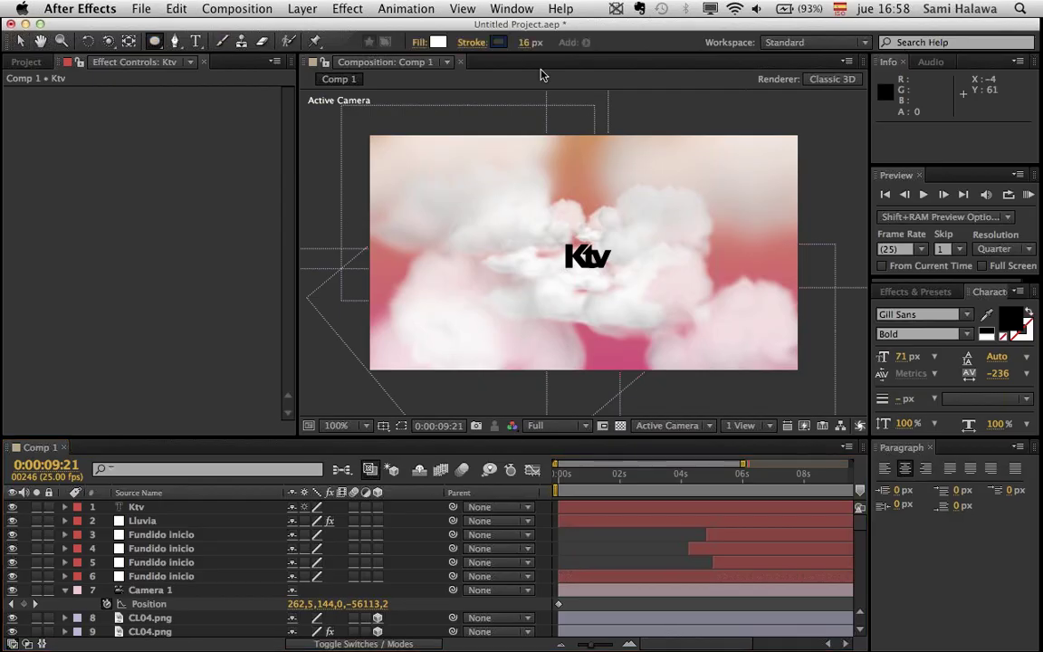
scroll(584, 260, up, 1)
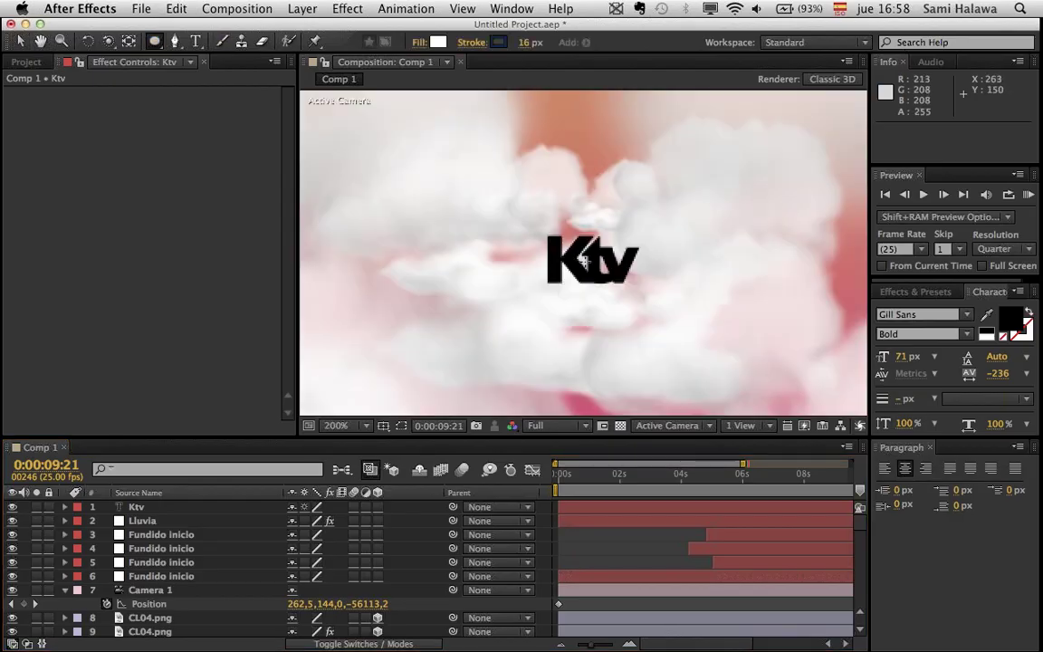
drag(584, 260, 649, 310)
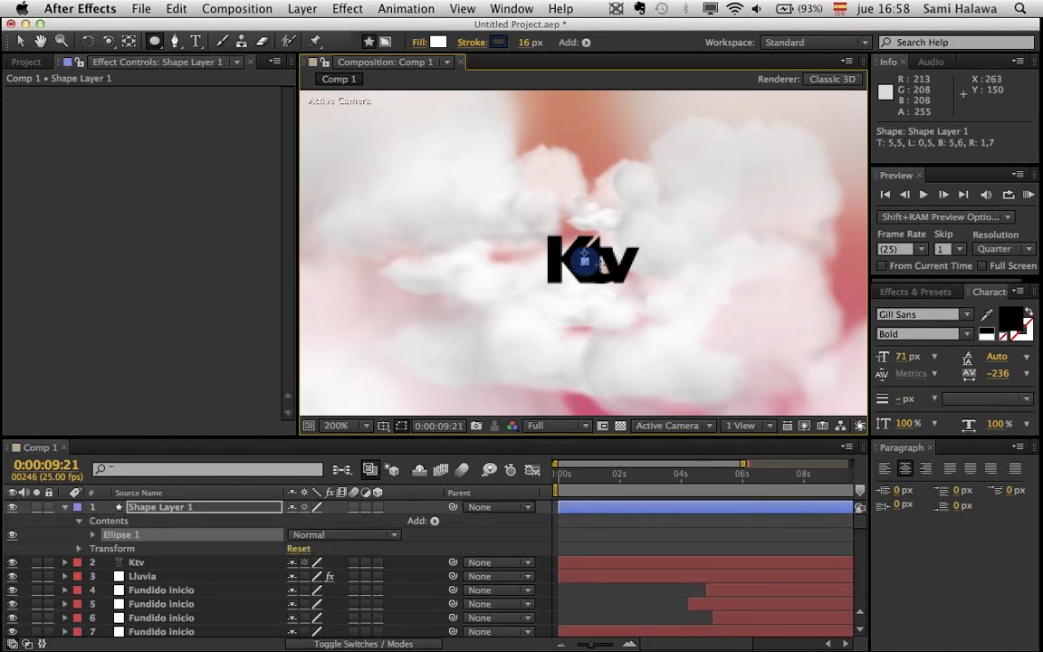
drag(600, 265, 658, 283)
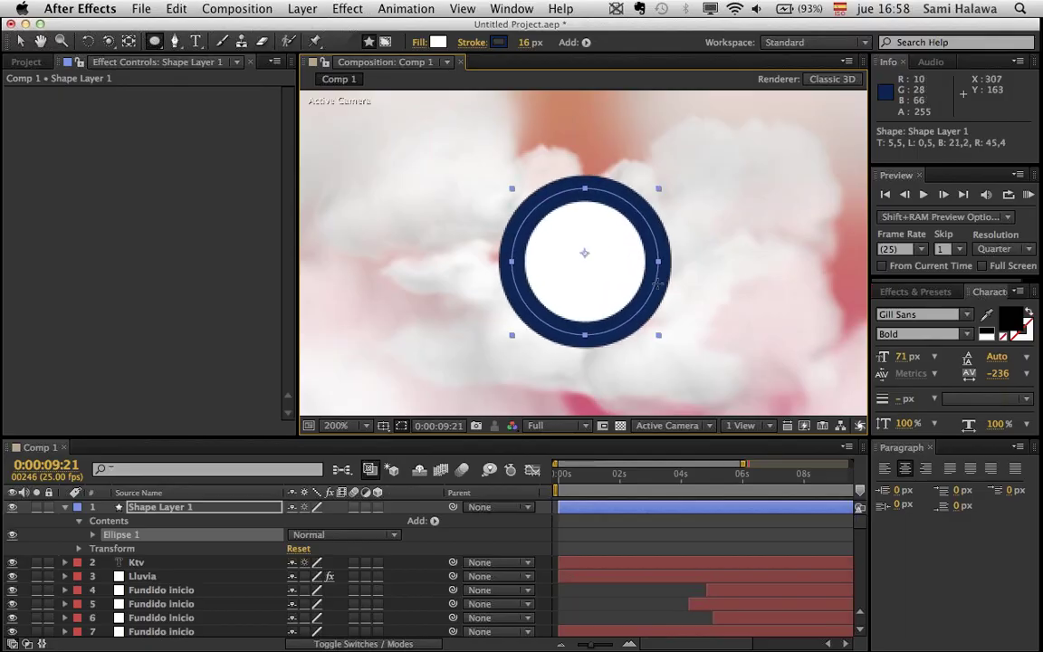
click(20, 42)
drag(500, 217, 504, 218)
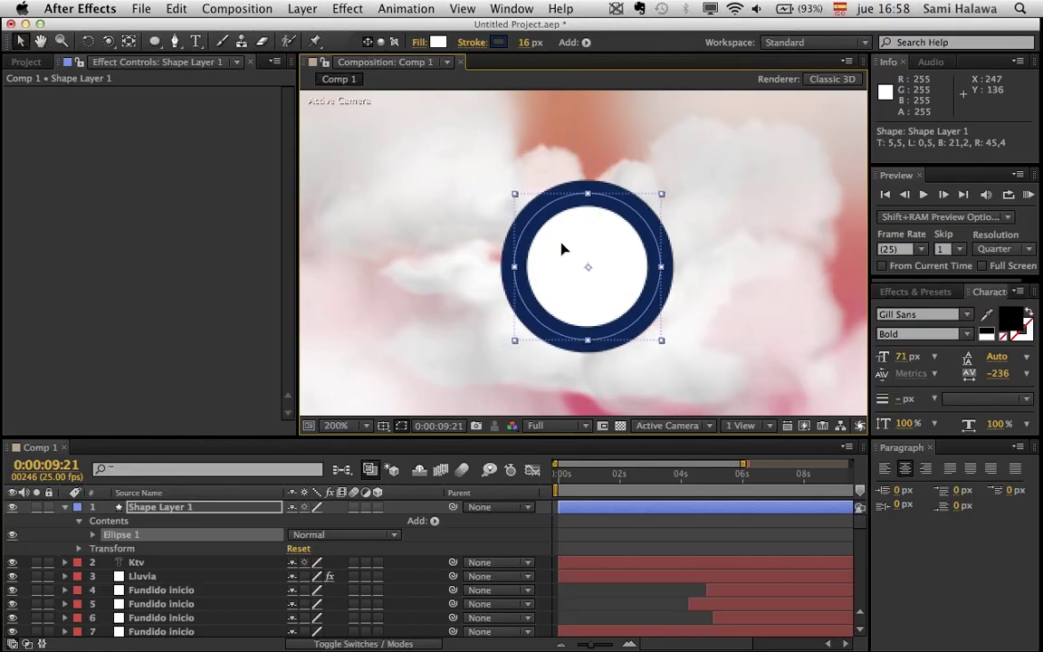
- Try a light grey fill on the circle and return it to white, FFFFFF
click(437, 43)
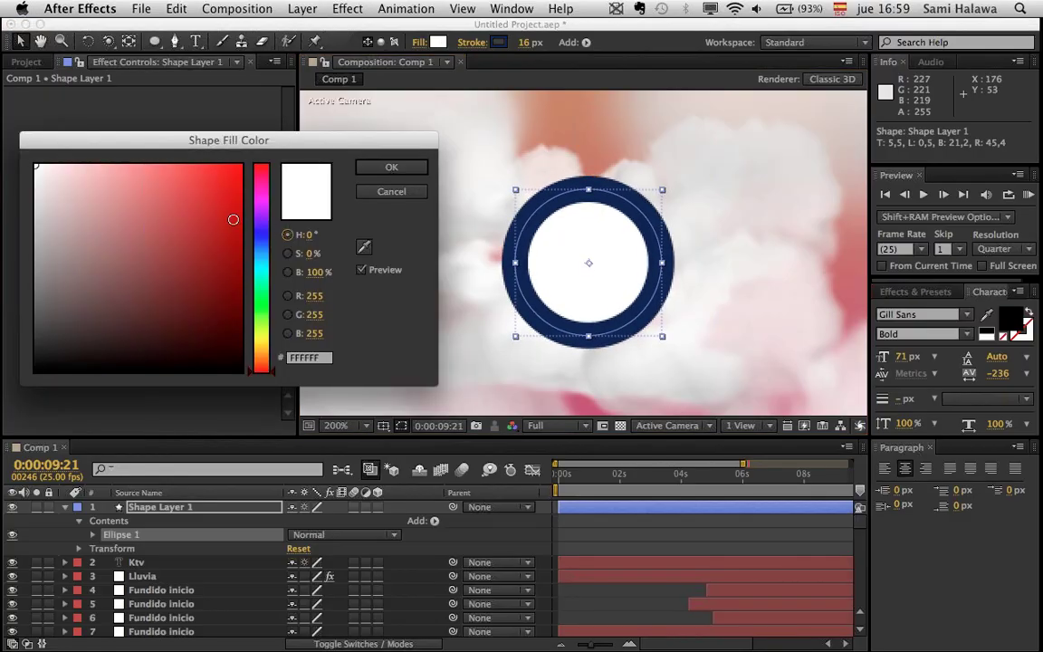
mouse_move(159, 214)
mouse_down()
mouse_move(6, 176)
mouse_move(3, 206)
mouse_up()
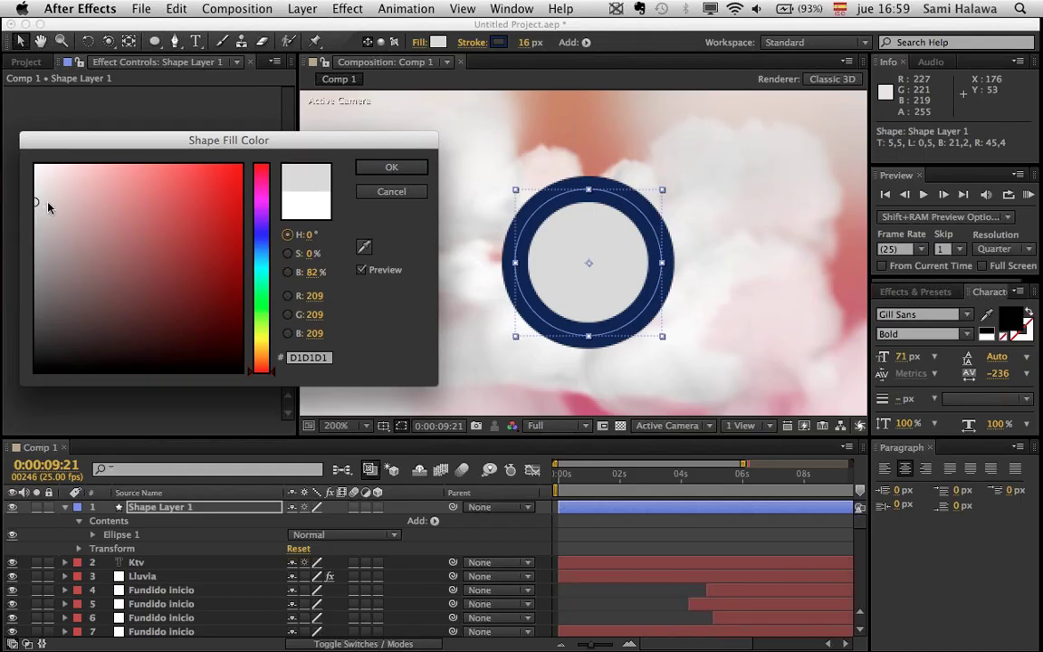
drag(50, 206, 3, 131)
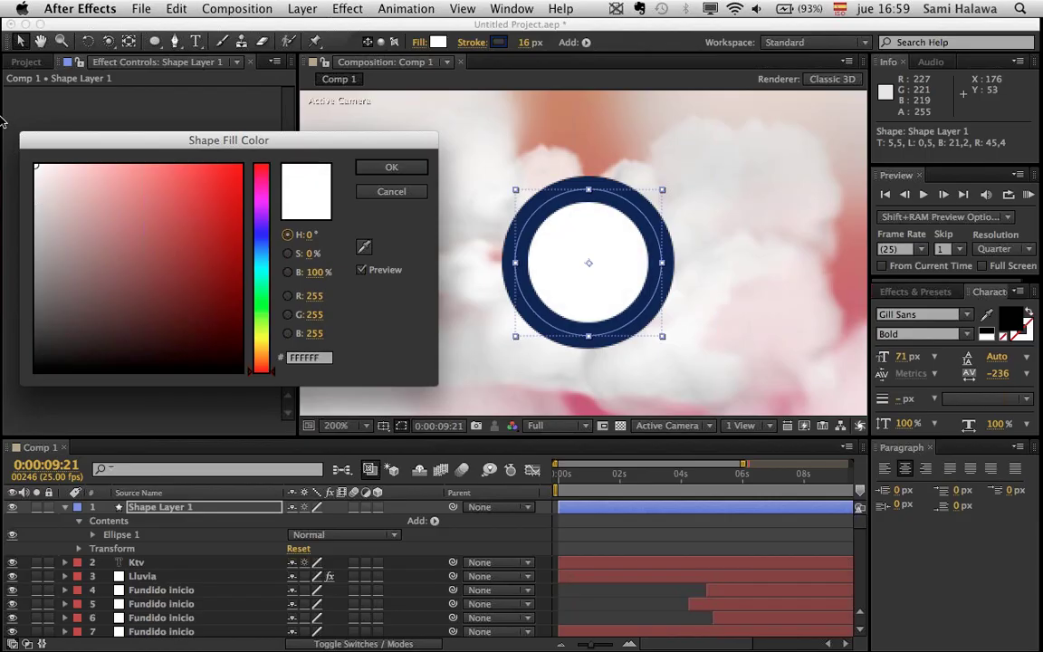
click(371, 167)
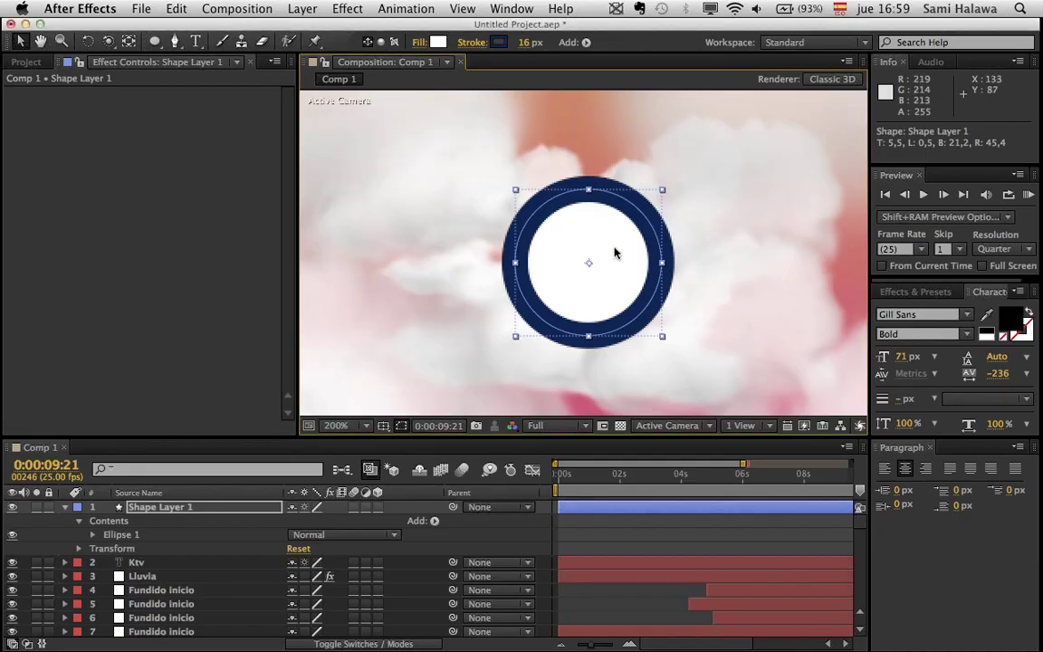
- Activate the Pan Behind tool for adjusting the anchor point of the circle's shape layer
click(125, 42)
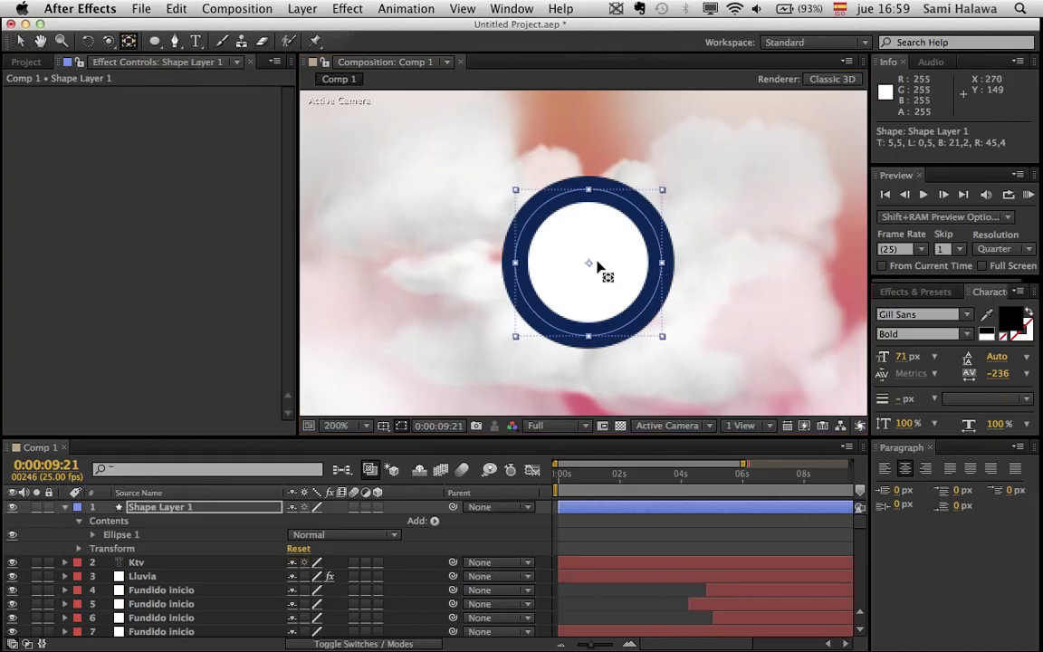
drag(586, 260, 555, 232)
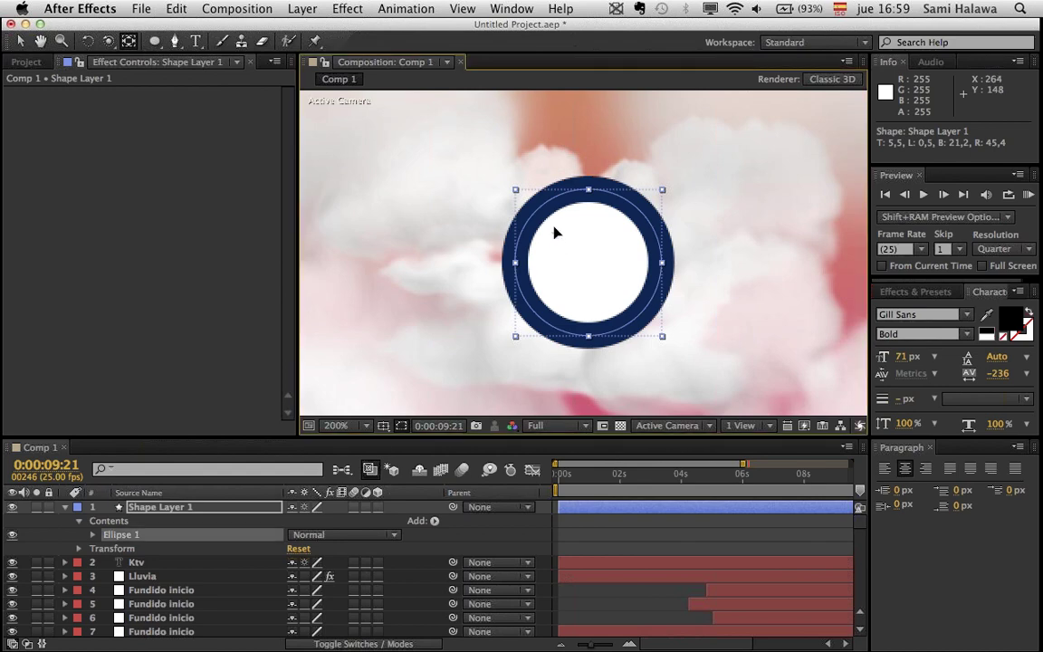
right_click(554, 234)
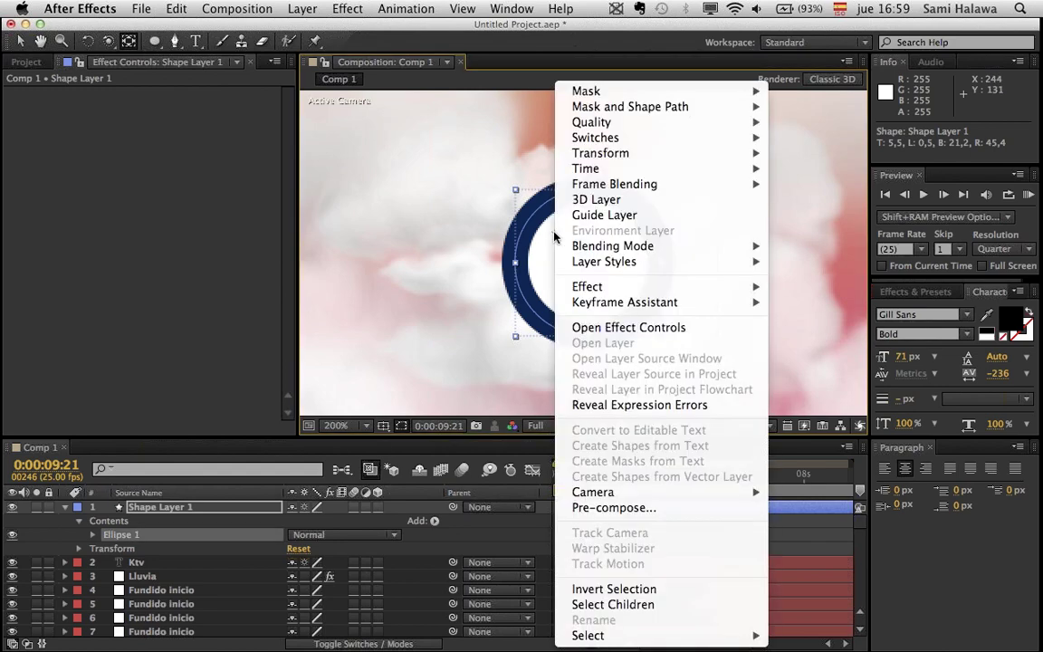
mouse_move(598, 153)
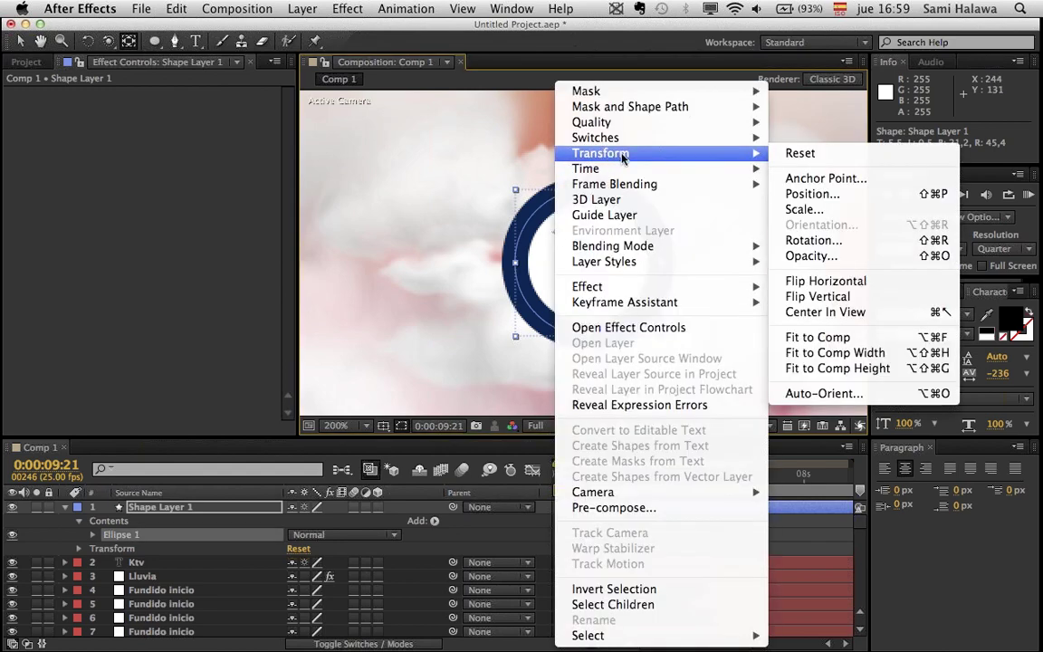
click(542, 240)
key(super+z)
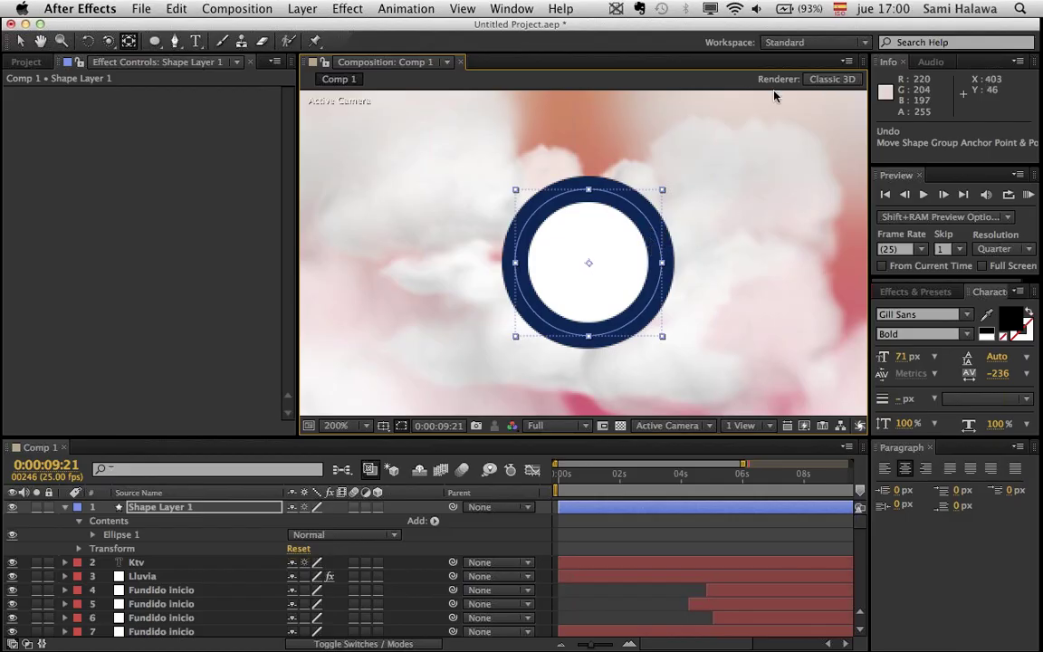
- Turn the computer's Wi-Fi off and back on
click(735, 10)
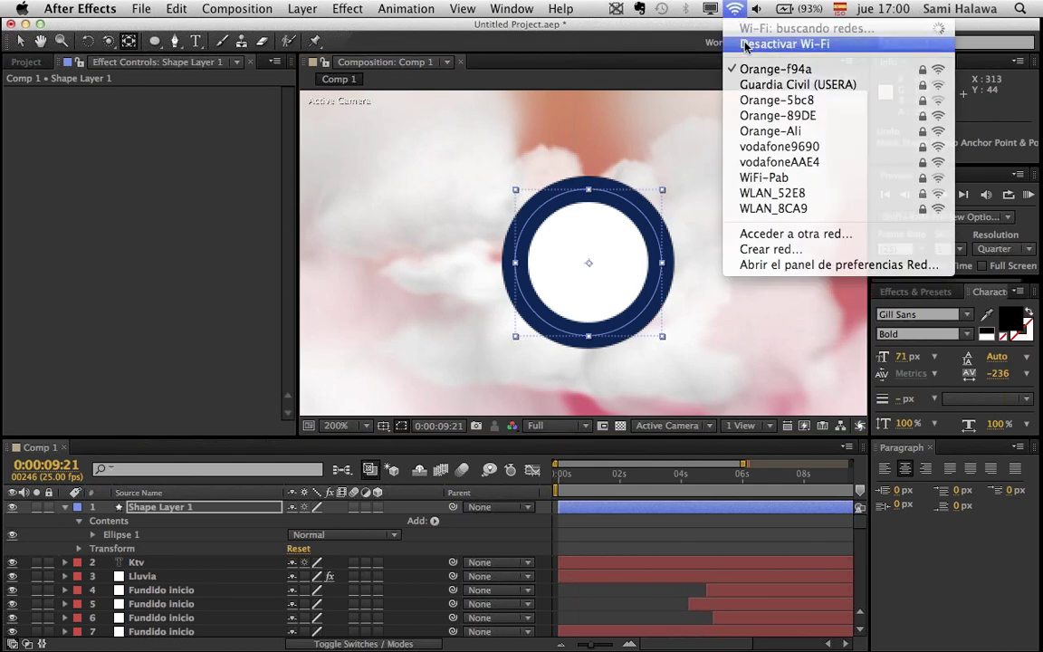
click(744, 43)
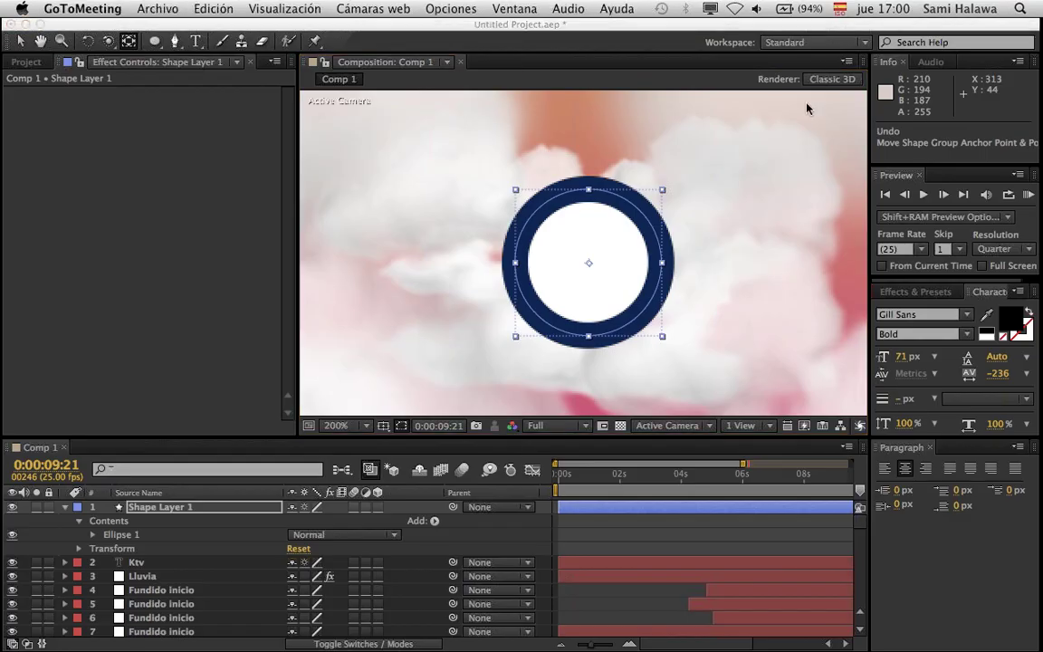
click(733, 8)
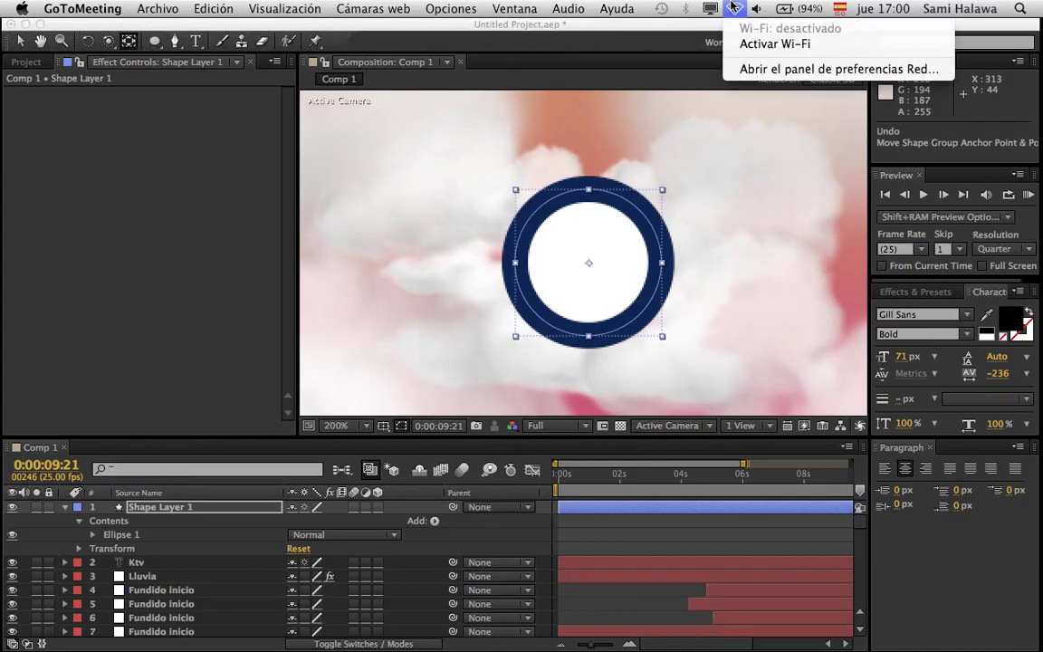
click(751, 44)
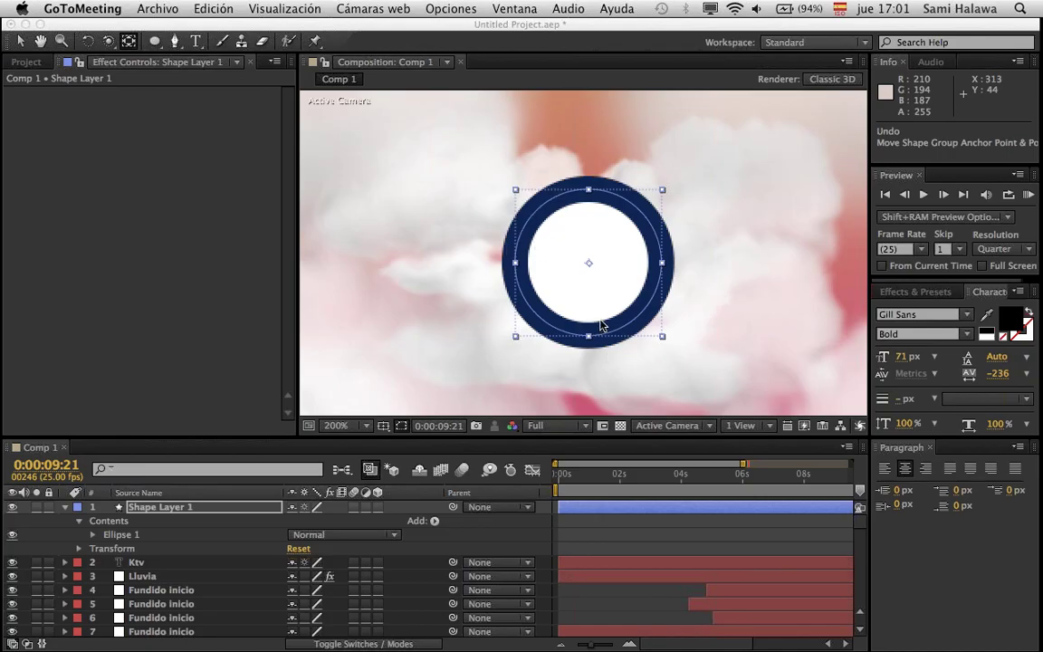
- Return to the After Effects composition and activate the Selection tool with the circle layer selected
click(511, 279)
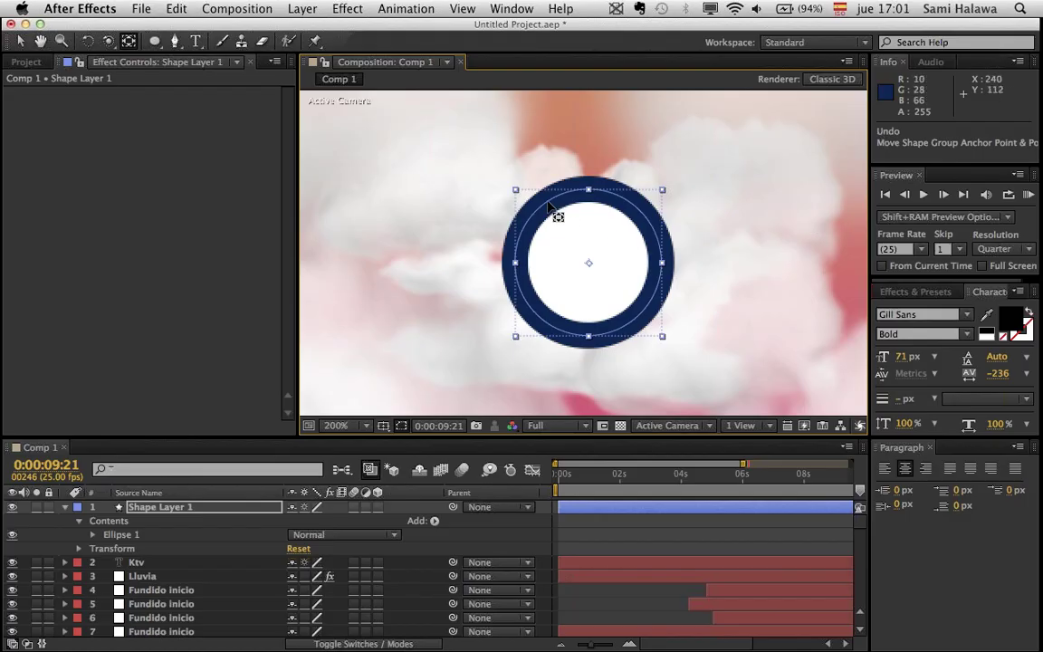
key(comma)
key(period)
key(v)
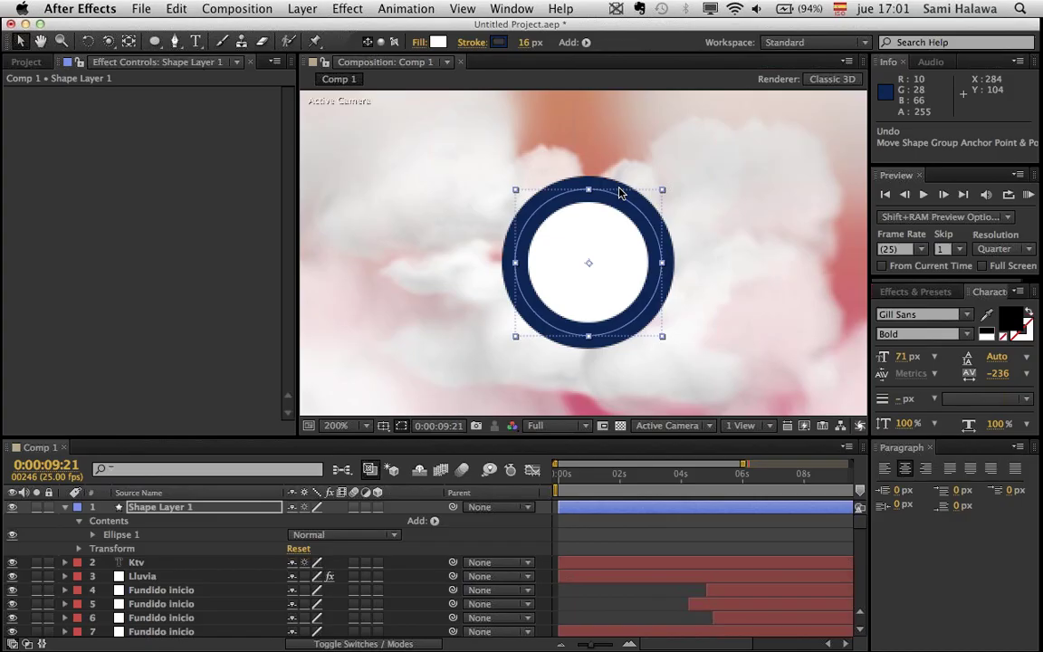
click(436, 44)
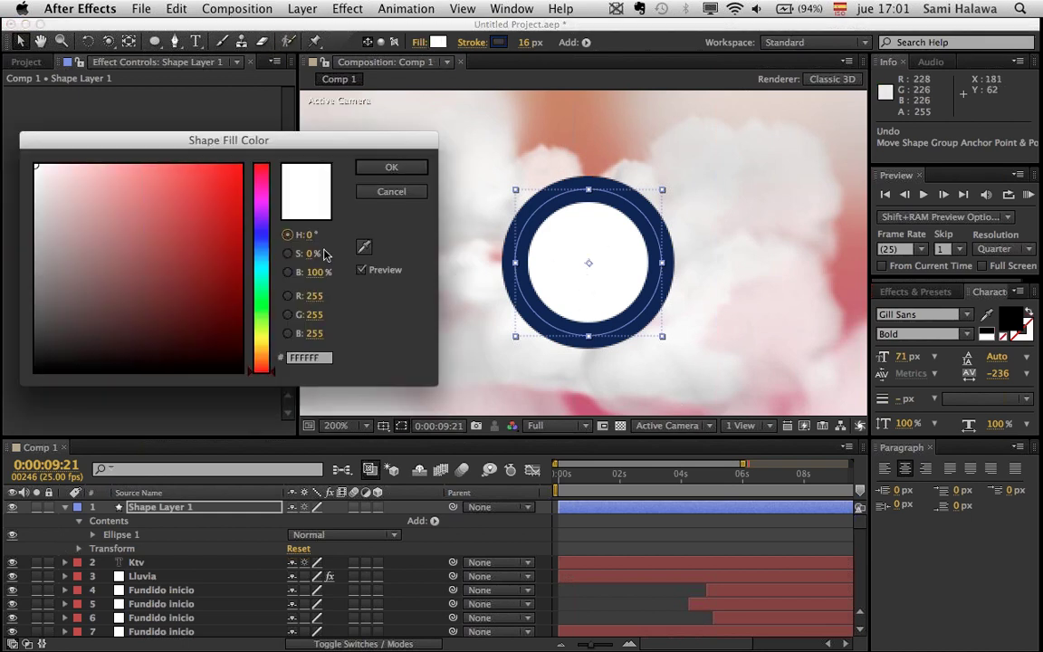
click(403, 191)
click(437, 42)
click(391, 191)
- Set the circle's fill type to None so that only its stroke is drawn
click(419, 42)
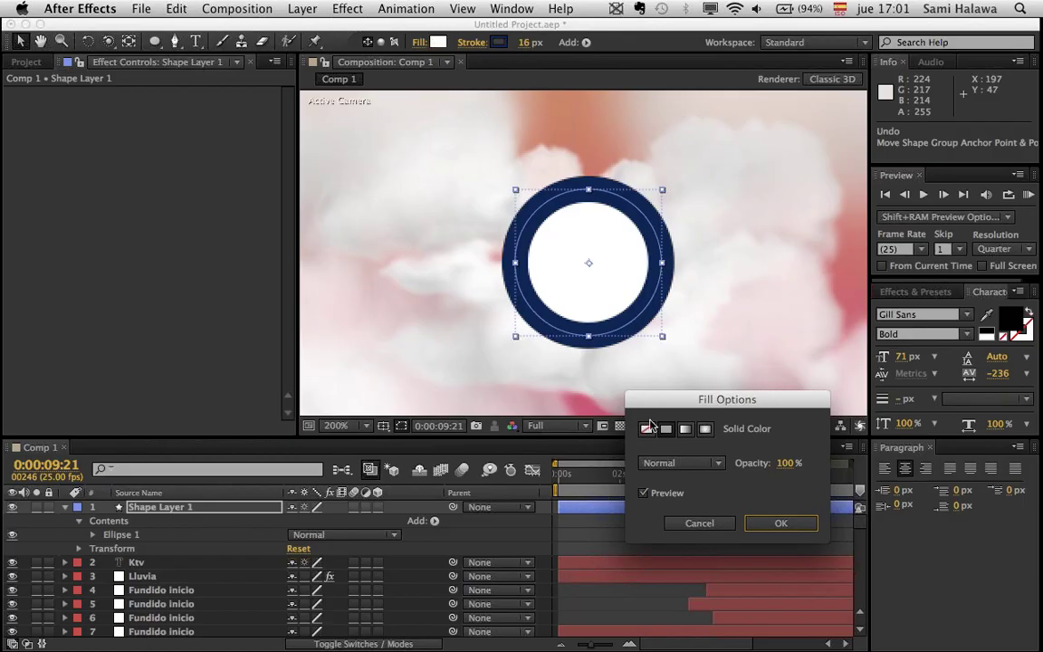
click(645, 430)
click(760, 522)
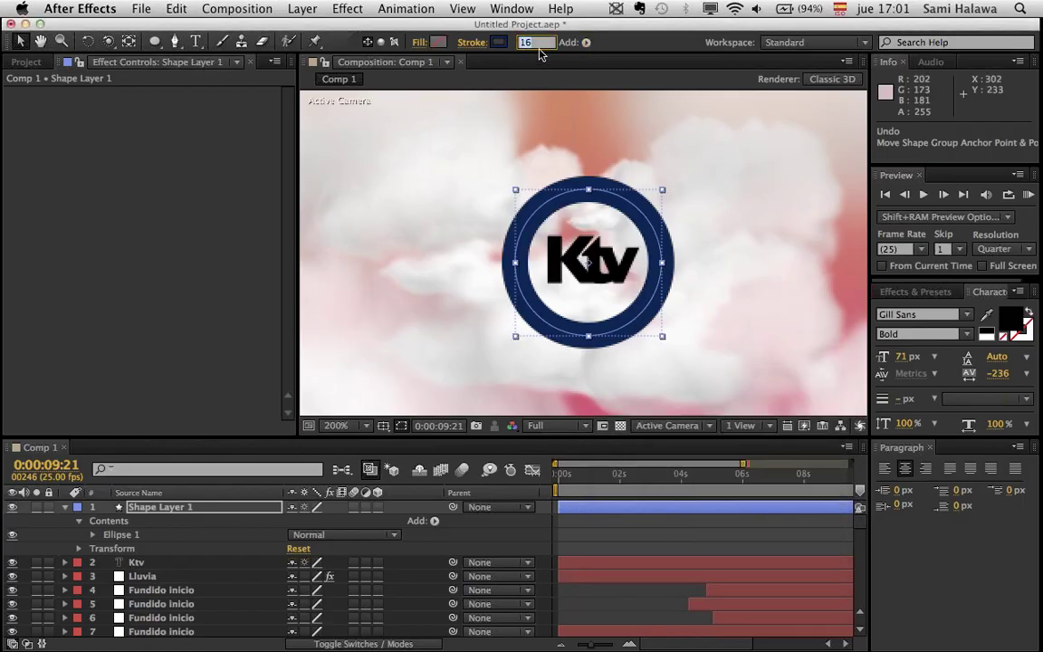
- Set the circle's stroke width to 4 px and its stroke color to black (000000), and deselect the circle
drag(526, 47, 488, 43)
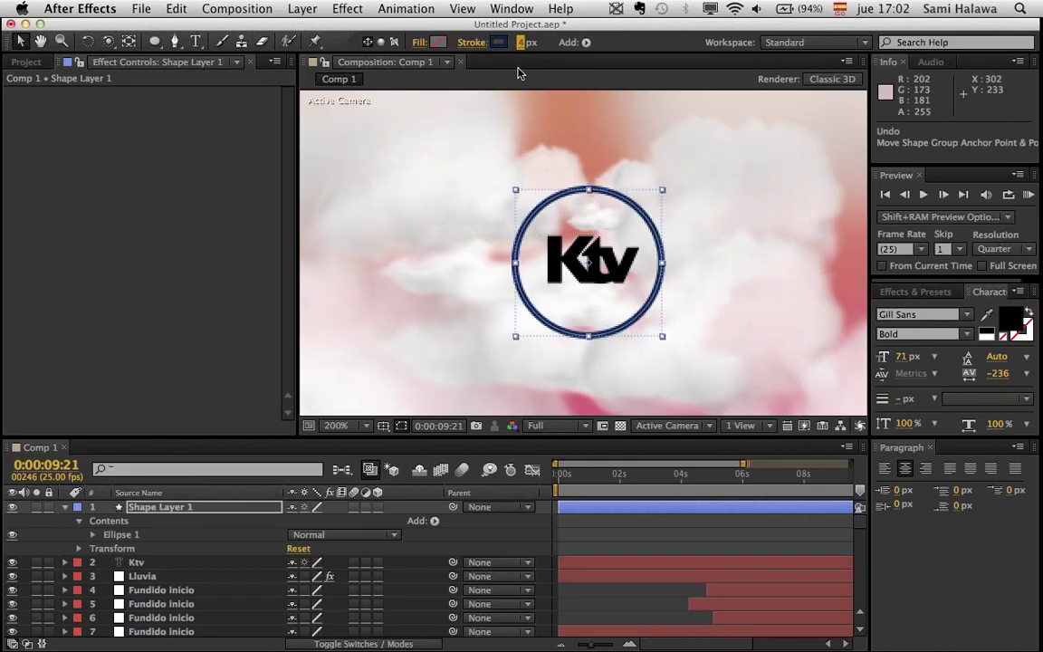
click(498, 42)
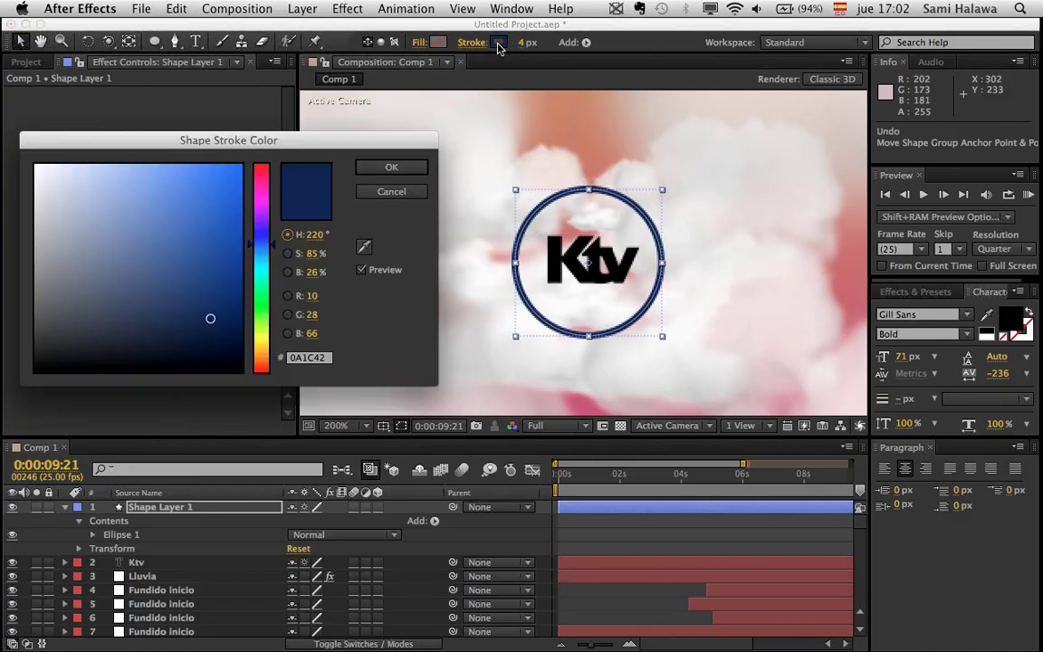
drag(215, 310, 224, 391)
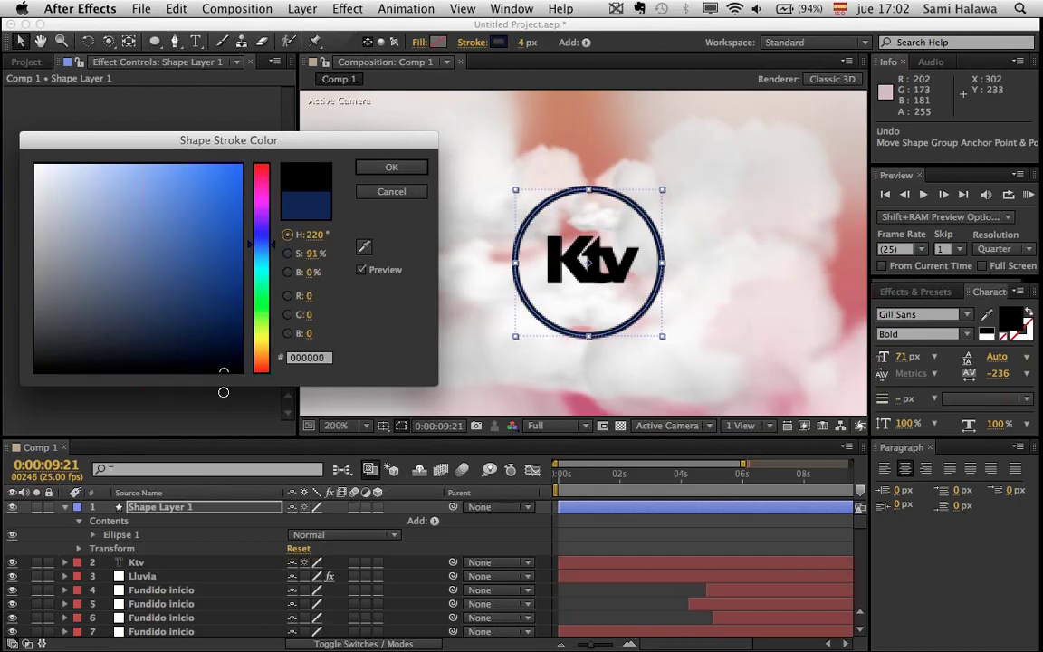
click(362, 167)
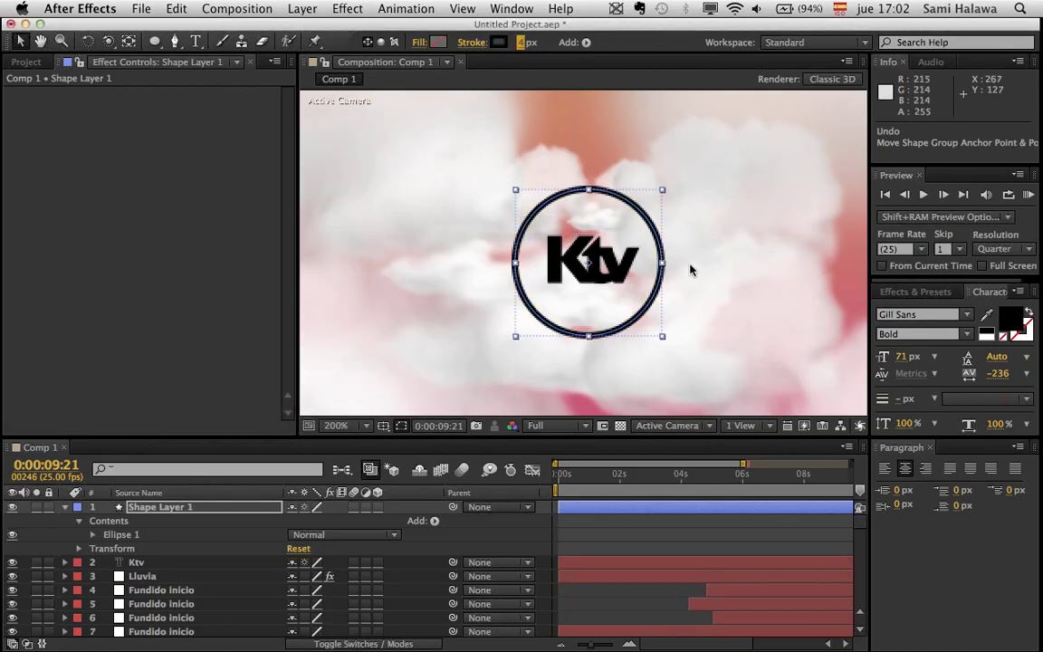
click(764, 326)
scroll(656, 309, down, 3)
scroll(656, 310, up, 3)
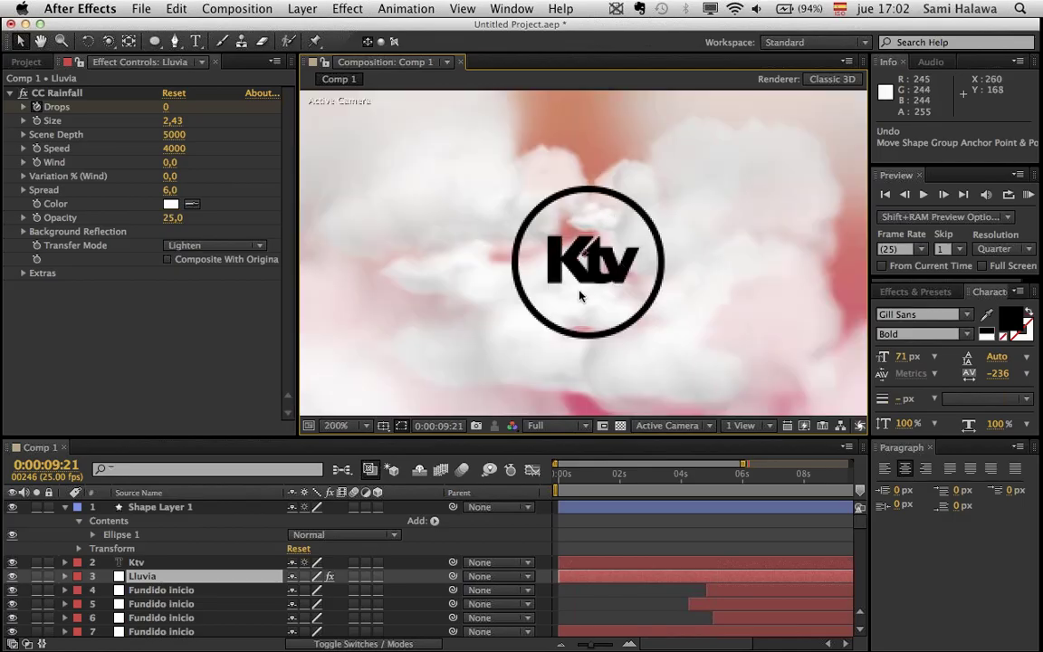
- Add a dash to Stroke 1 of Ellipse 1 in Shape Layer 1
click(93, 535)
scroll(102, 539, down, 1)
click(107, 533)
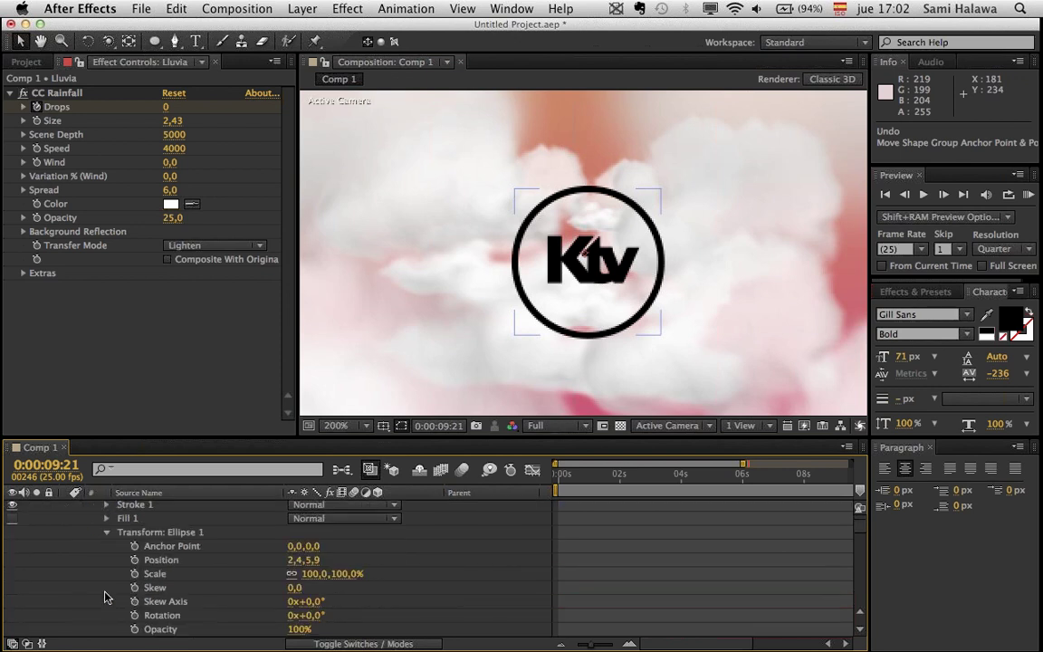
click(107, 532)
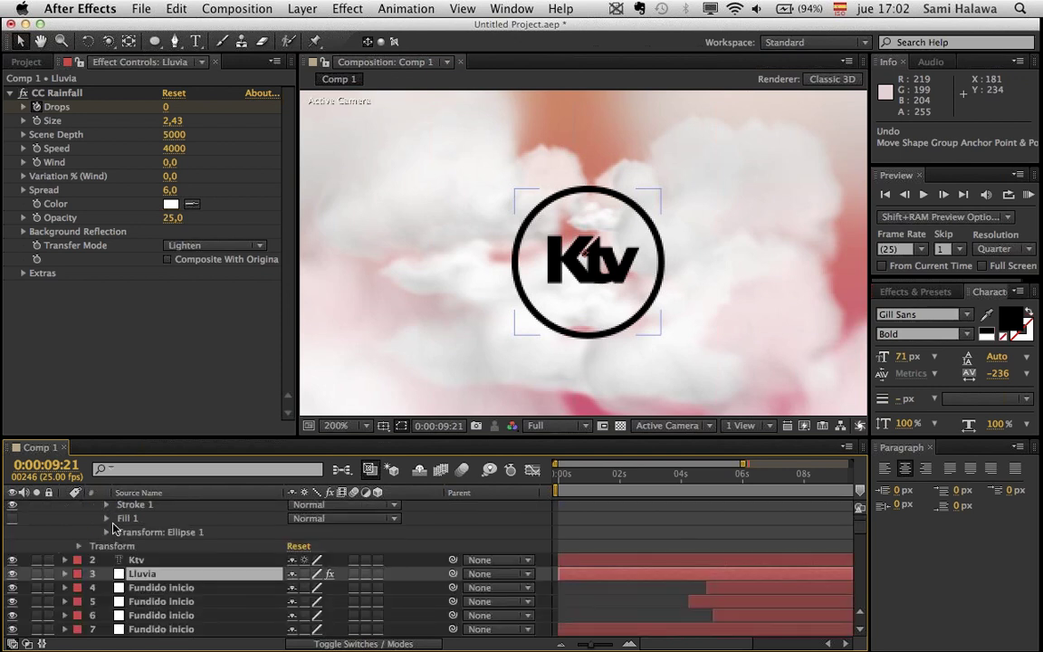
click(107, 504)
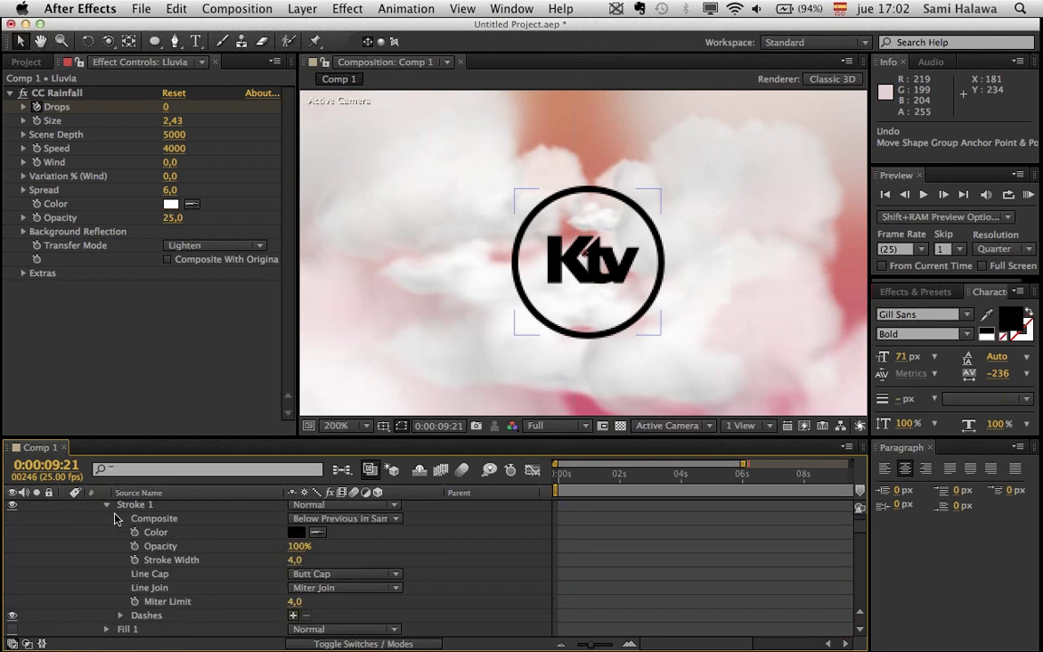
click(292, 616)
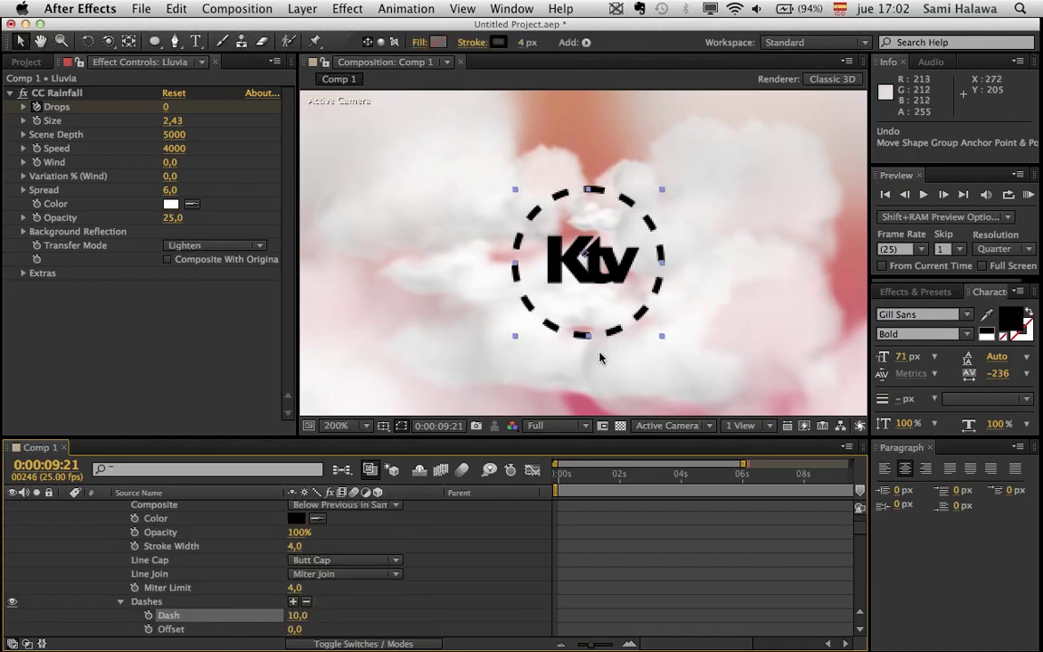
key(comma)
key(period)
- Set the Dash value of the circle's stroke to 3
click(225, 602)
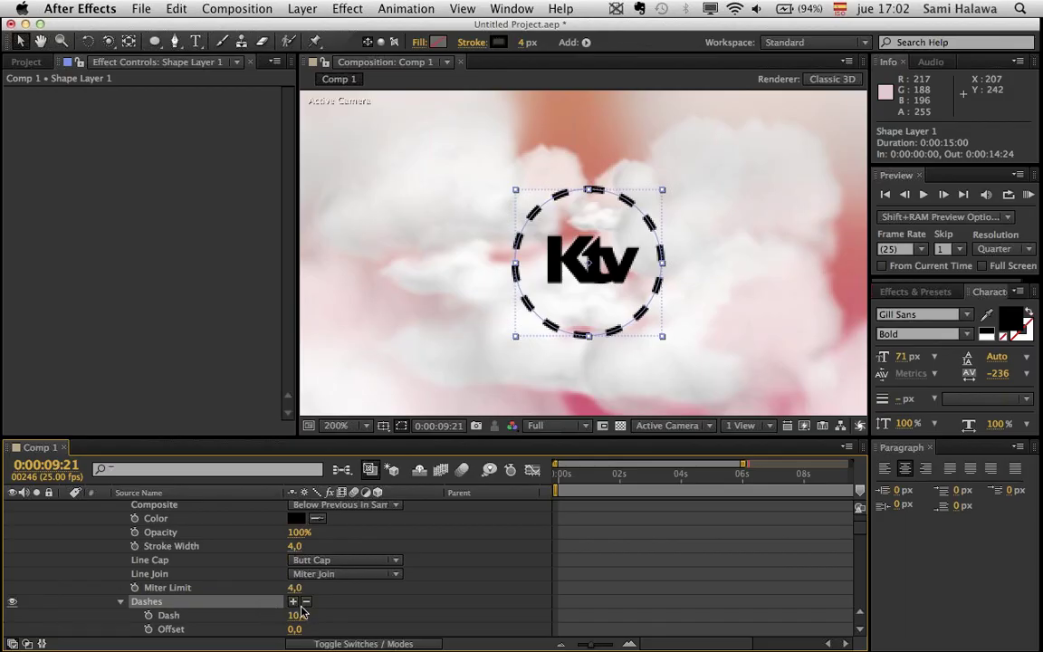
drag(294, 620, 291, 614)
key(comma)
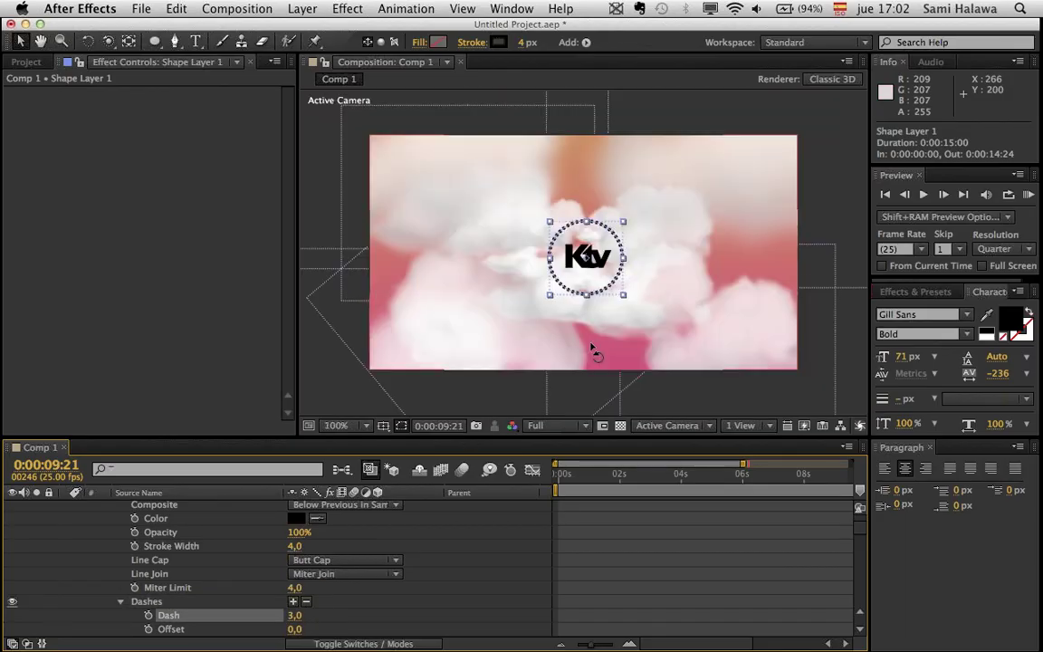
click(597, 378)
key(period)
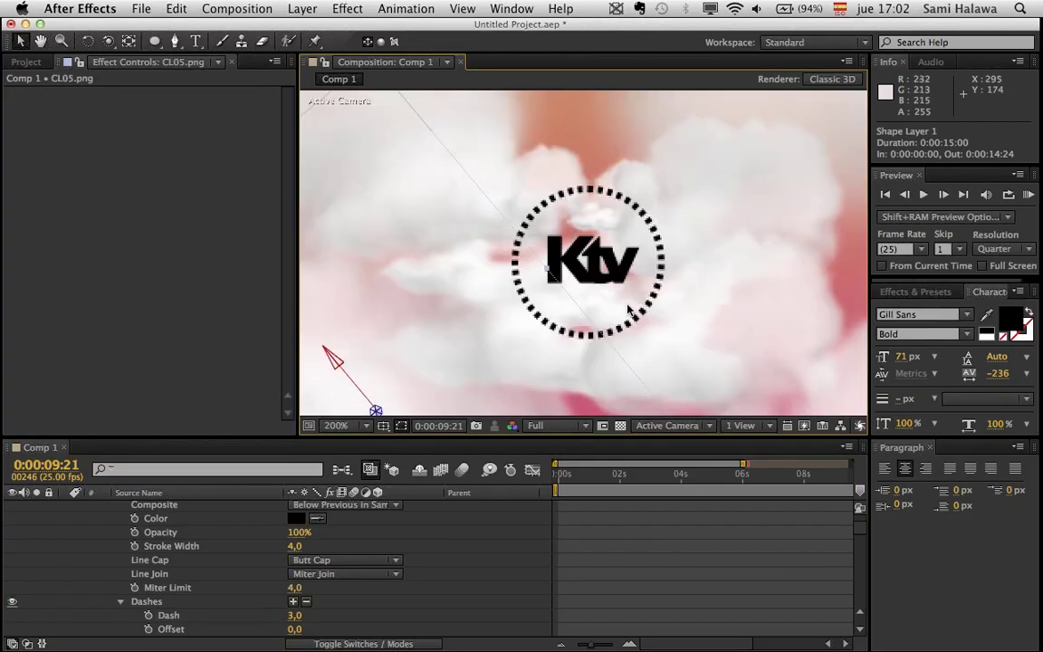
- Collapse the contents of Shape Layer 1 and show only its Rotation property
scroll(257, 506, up, 5)
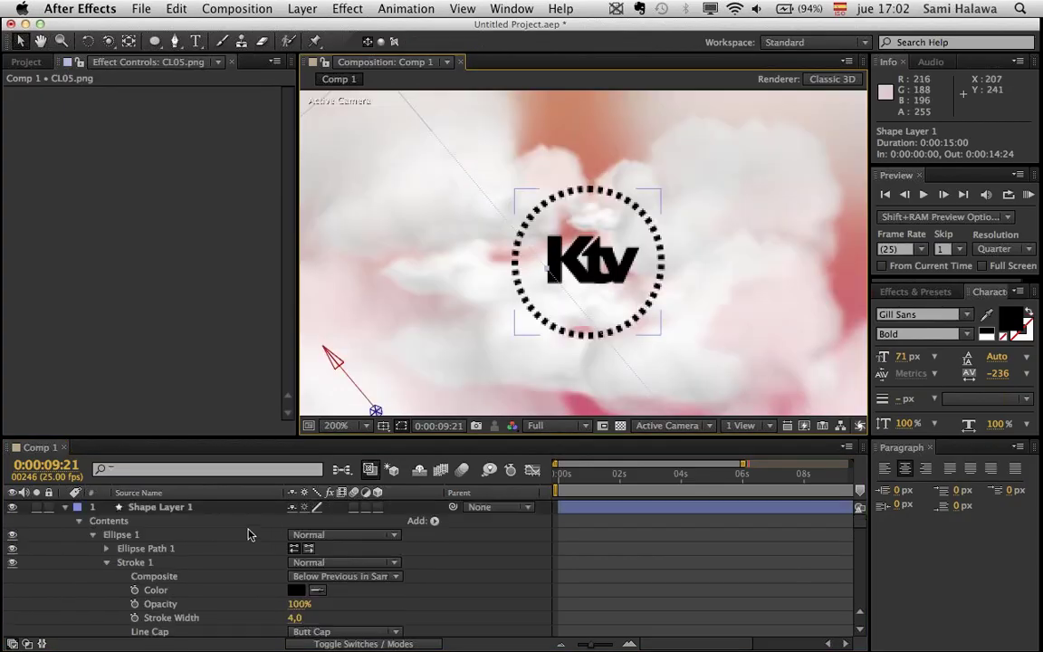
click(64, 508)
click(173, 509)
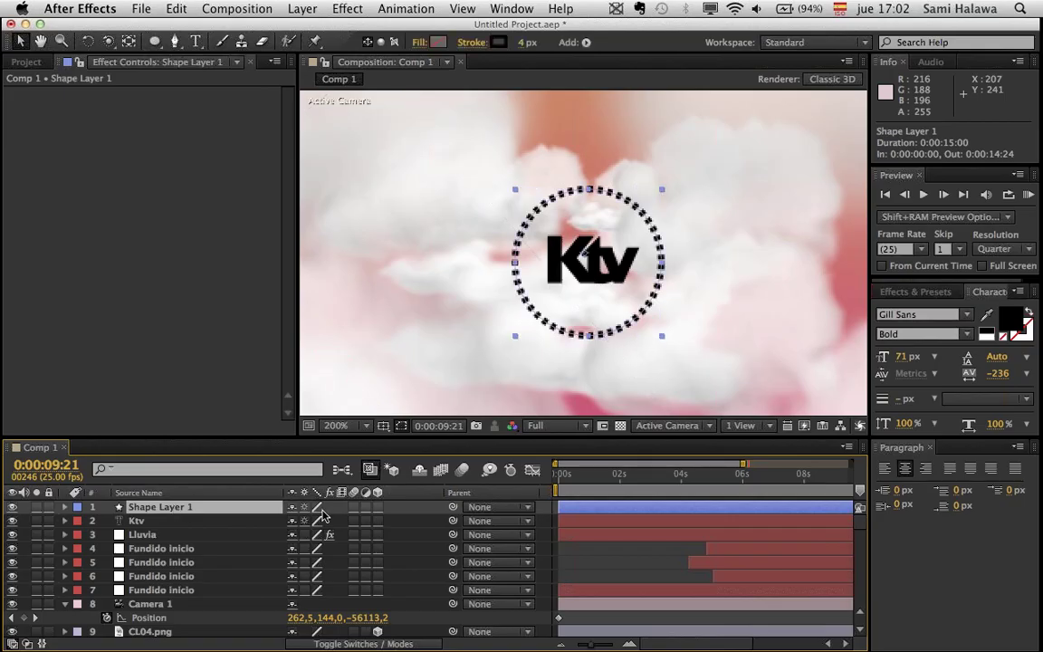
key(r)
- Try rotating the dashed circle around its current anchor point and undo the rotation
drag(322, 521, 286, 469)
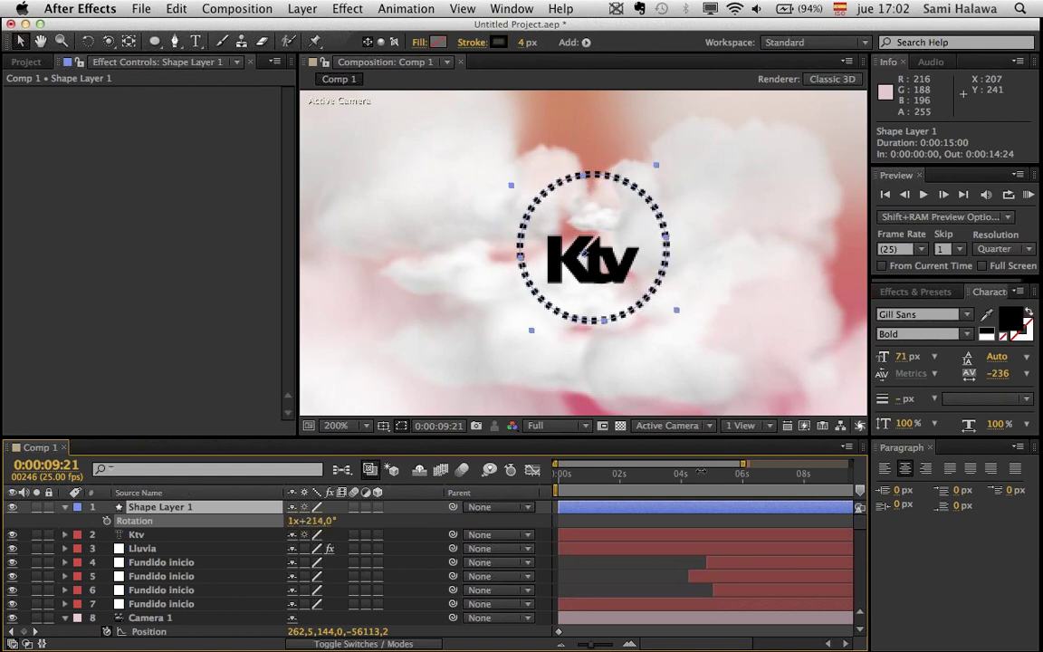
key(super+z)
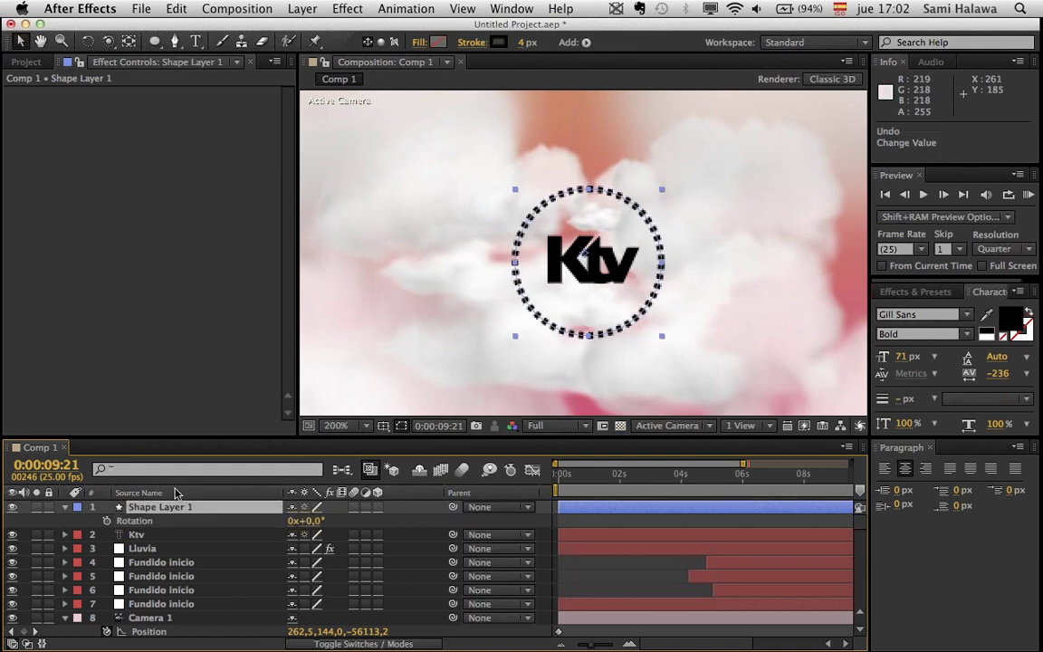
- Move the anchor point of Shape Layer 1 to the center of the dashed circle with the Pan Behind tool
key(period)
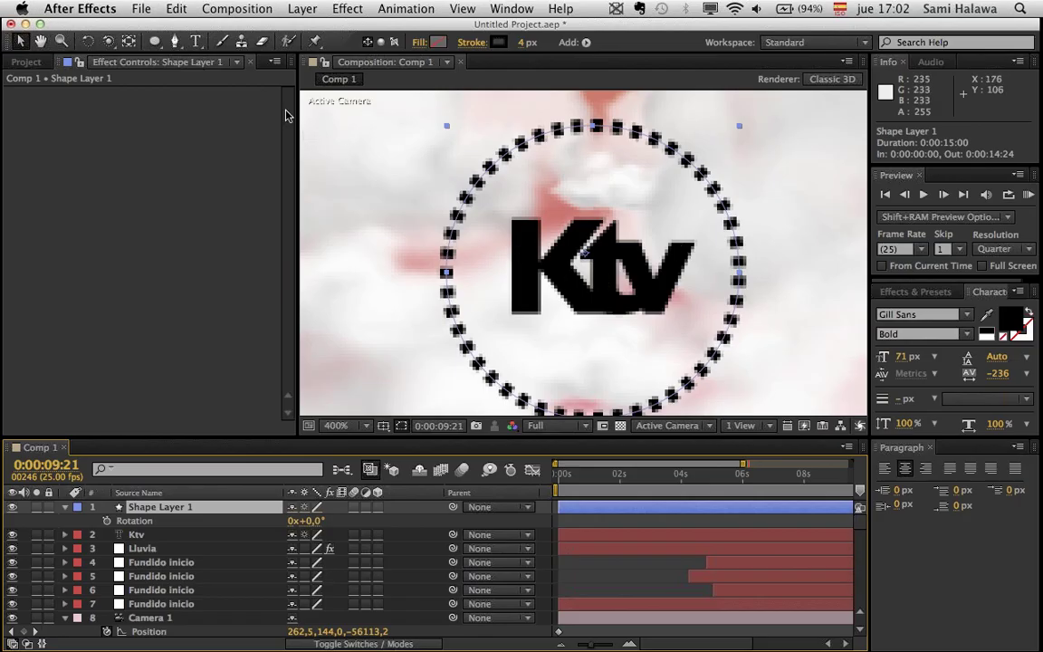
click(127, 42)
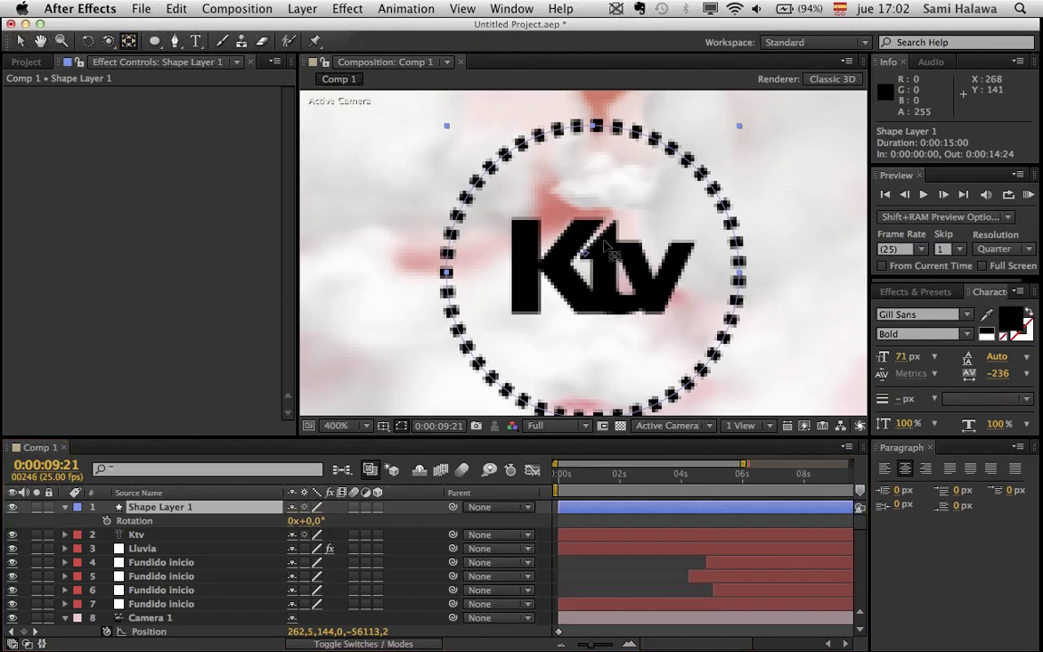
drag(585, 252, 588, 269)
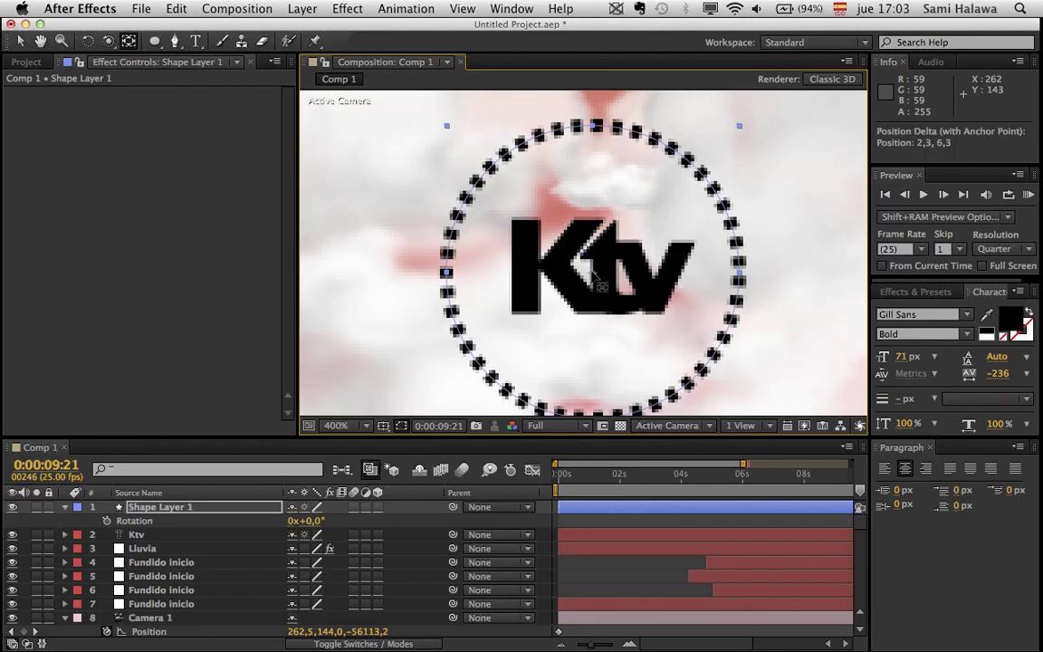
scroll(600, 280, down, 1)
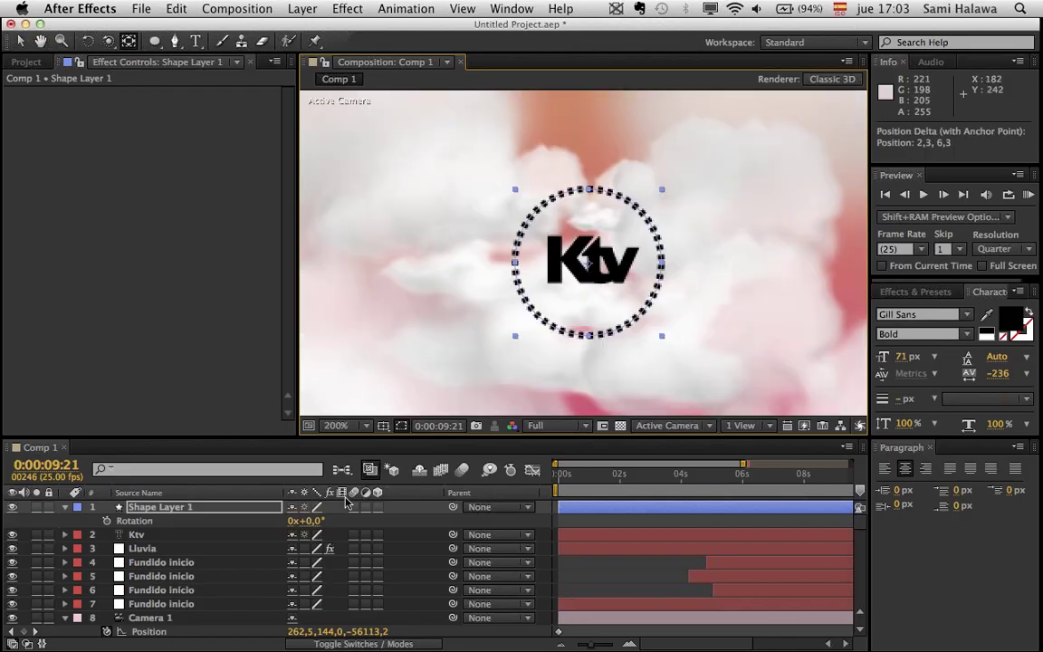
- Set the rotation of Shape Layer 1 to 102° and move the current time to 0:00:00:00
drag(317, 524, 369, 493)
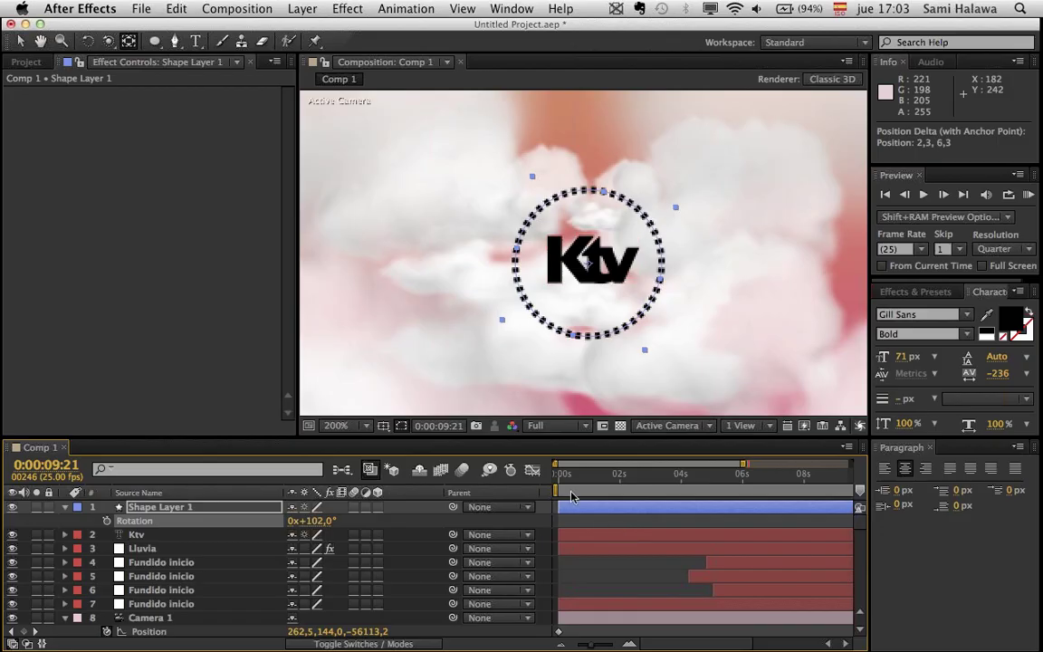
drag(565, 474, 501, 486)
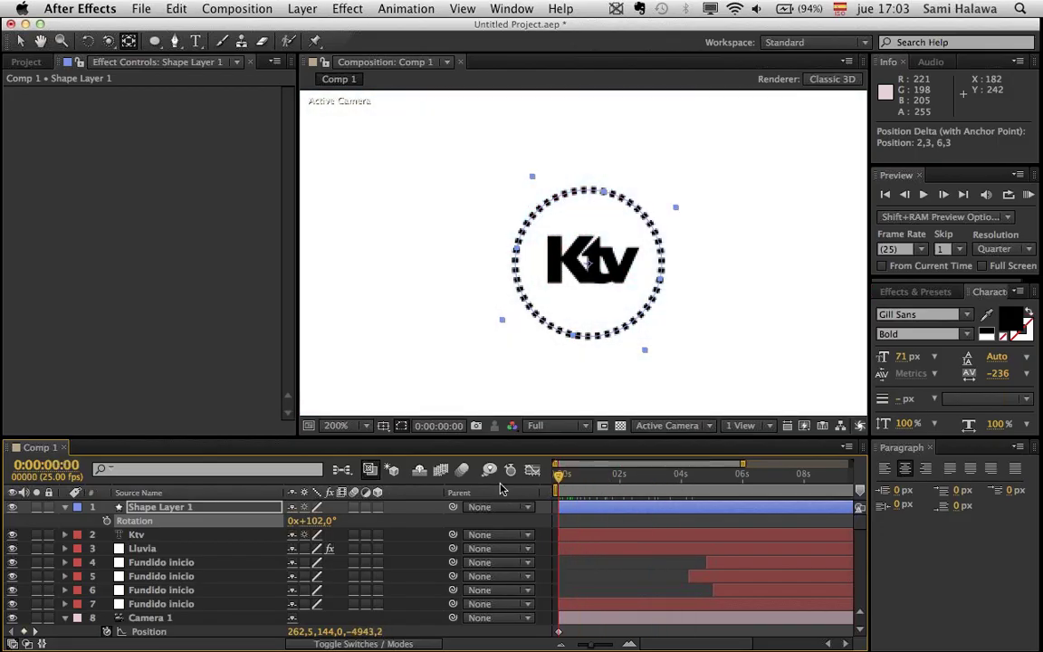
- Preview the animation from the beginning and inspect the frame at 0:00:06:02
key(space)
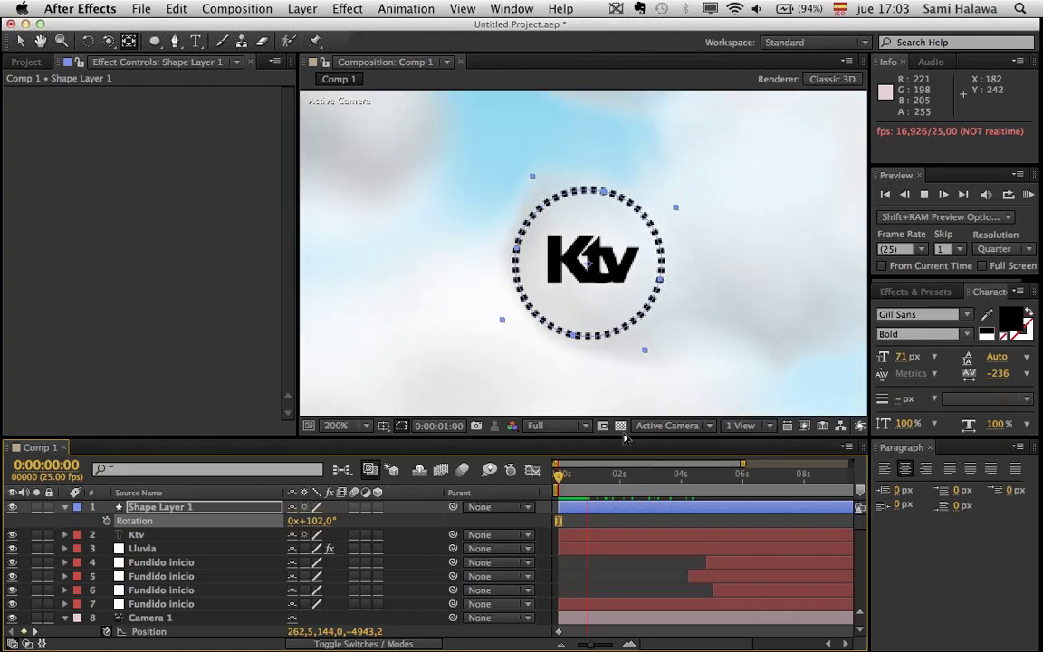
key(space)
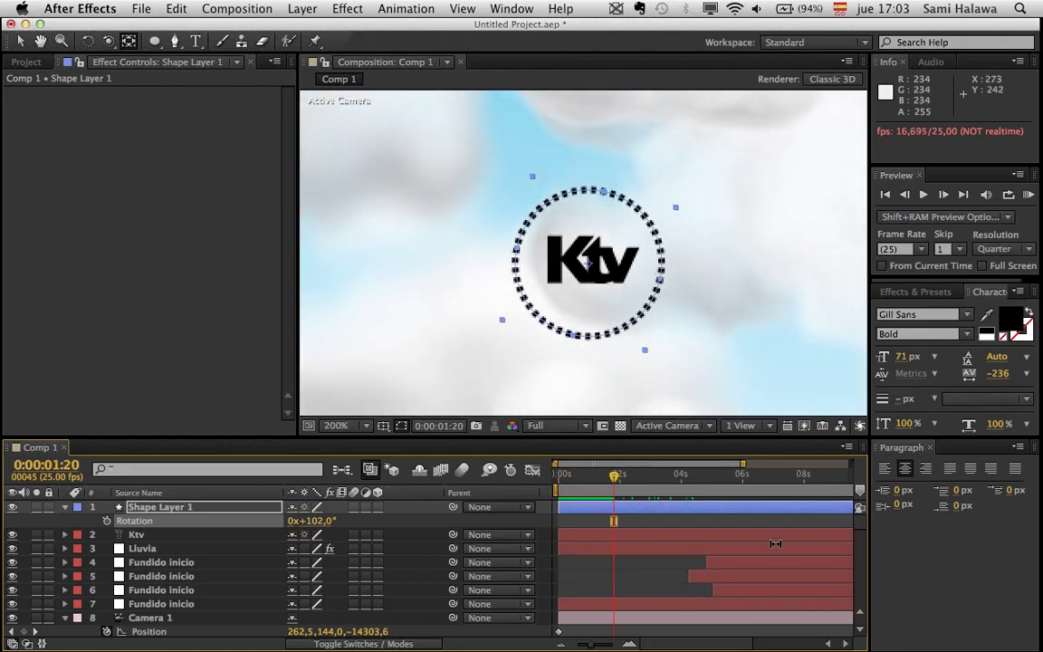
key(shift+End)
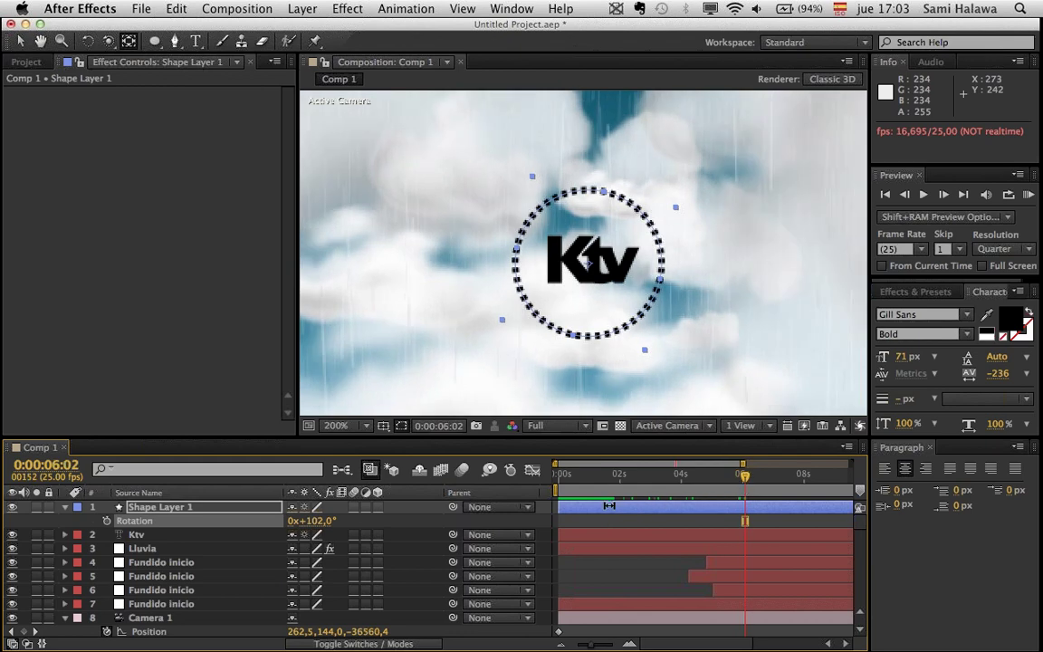
scroll(541, 554, down, 5)
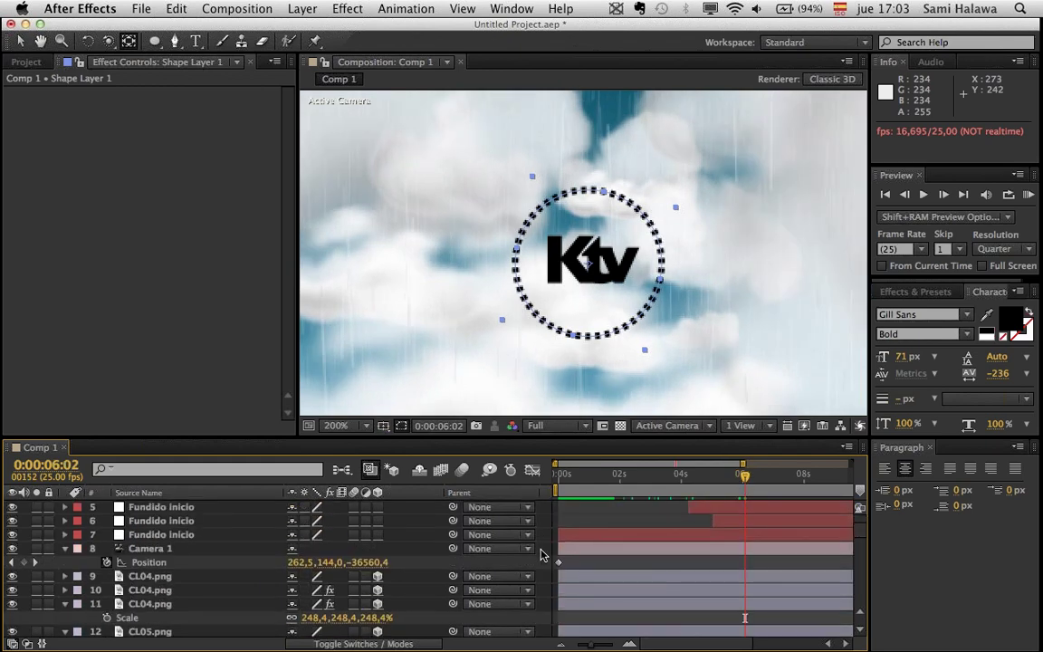
scroll(542, 554, up, 5)
scroll(541, 553, right, 2)
- Collapse Shape Layer 1 and move the current time to 0:00:08:03
click(233, 550)
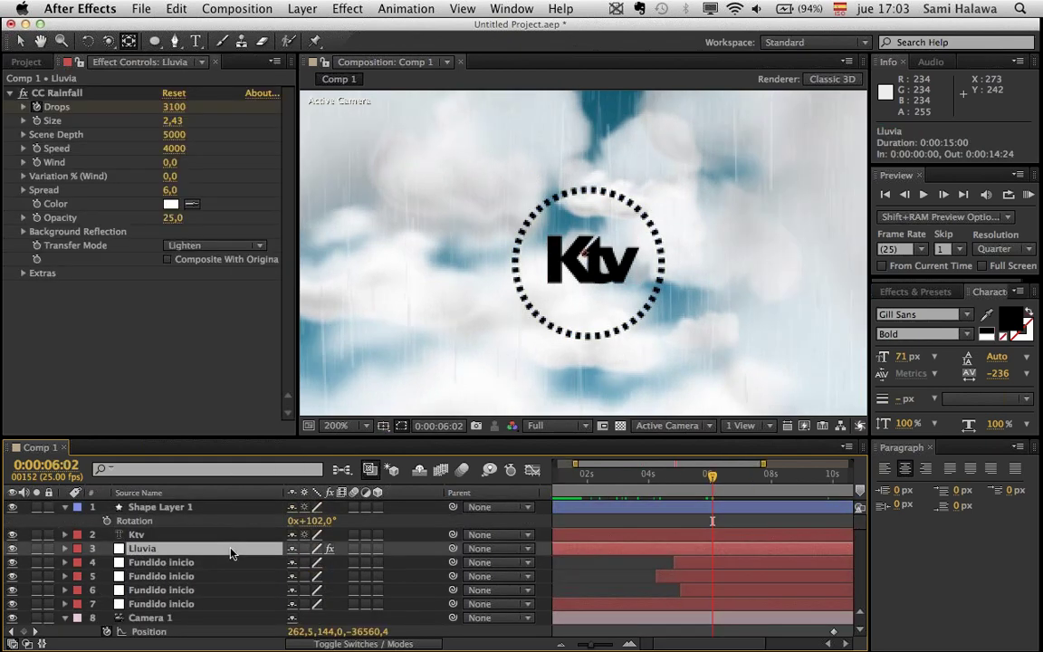
click(225, 534)
click(224, 494)
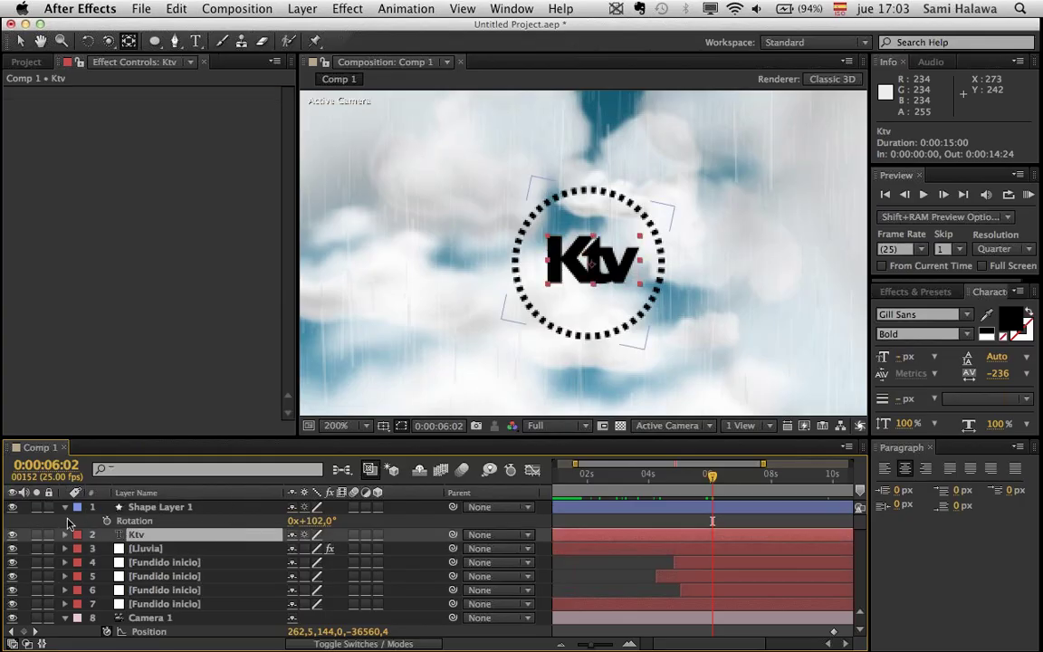
click(64, 508)
click(772, 473)
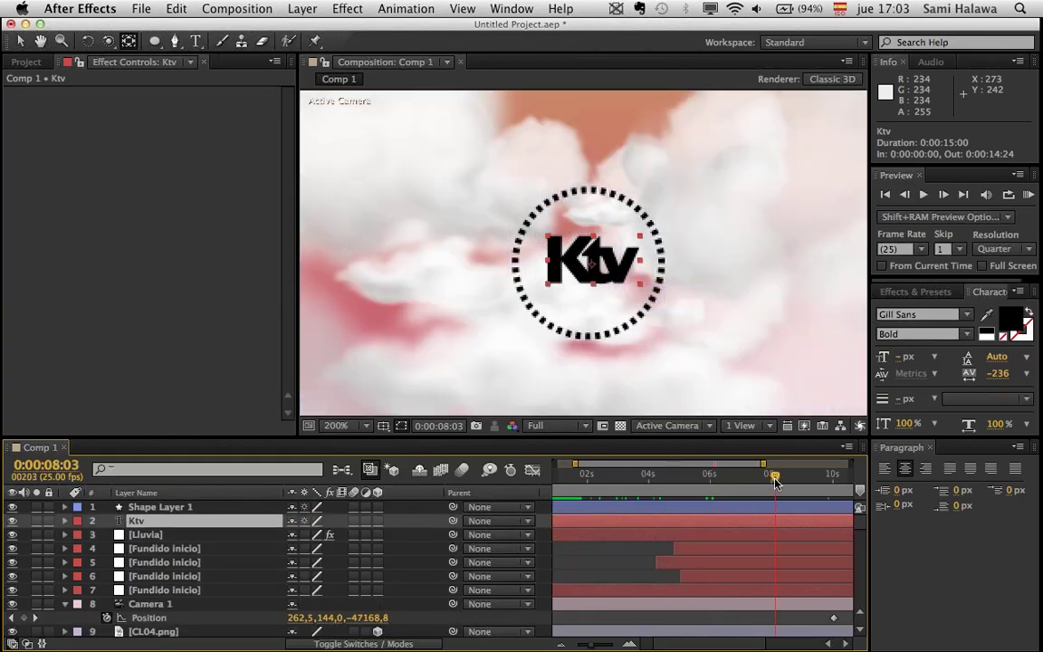
- Trim and shift the Shape Layer 1 and Ktv layers together so they run from 0:00:08:20 to 0:00:13:15
drag(589, 644, 549, 645)
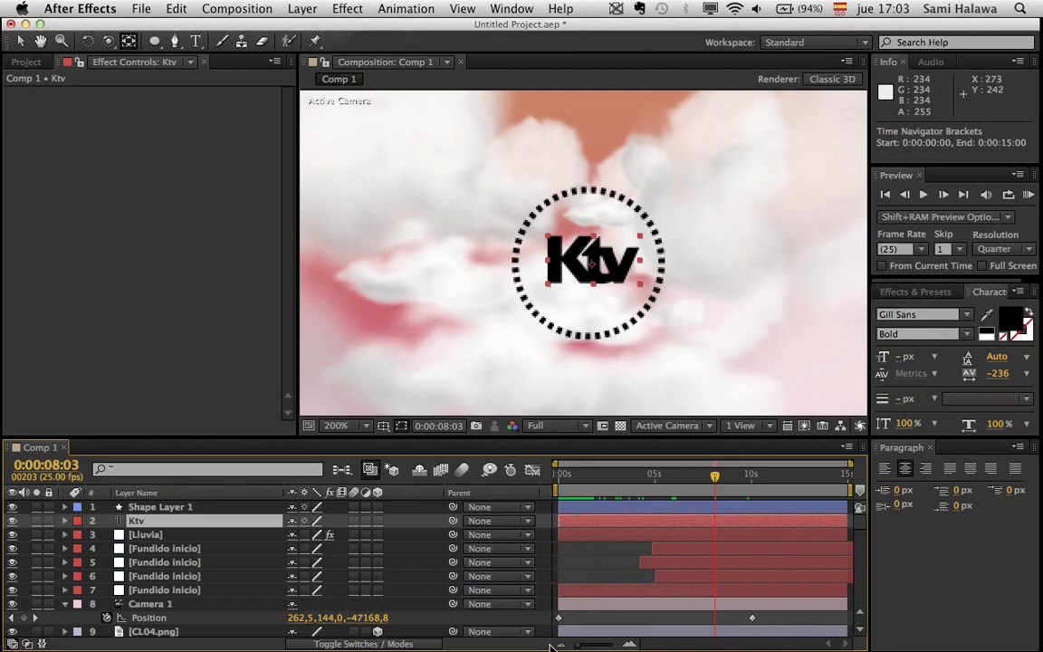
click(833, 506)
click(833, 521)
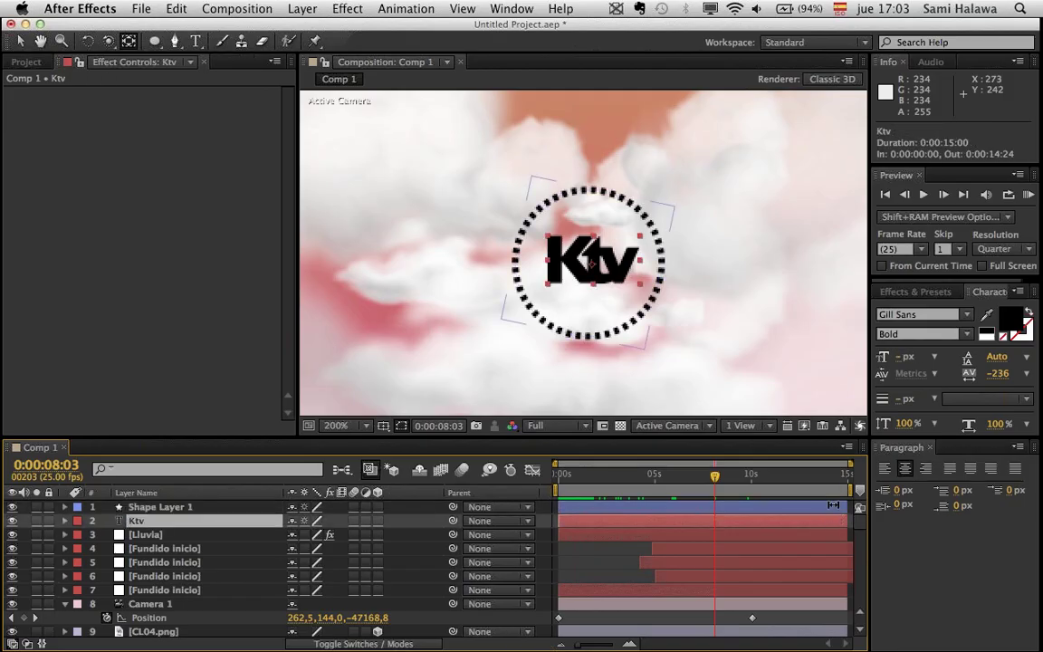
shift+click(829, 503)
drag(847, 506, 784, 504)
click(22, 43)
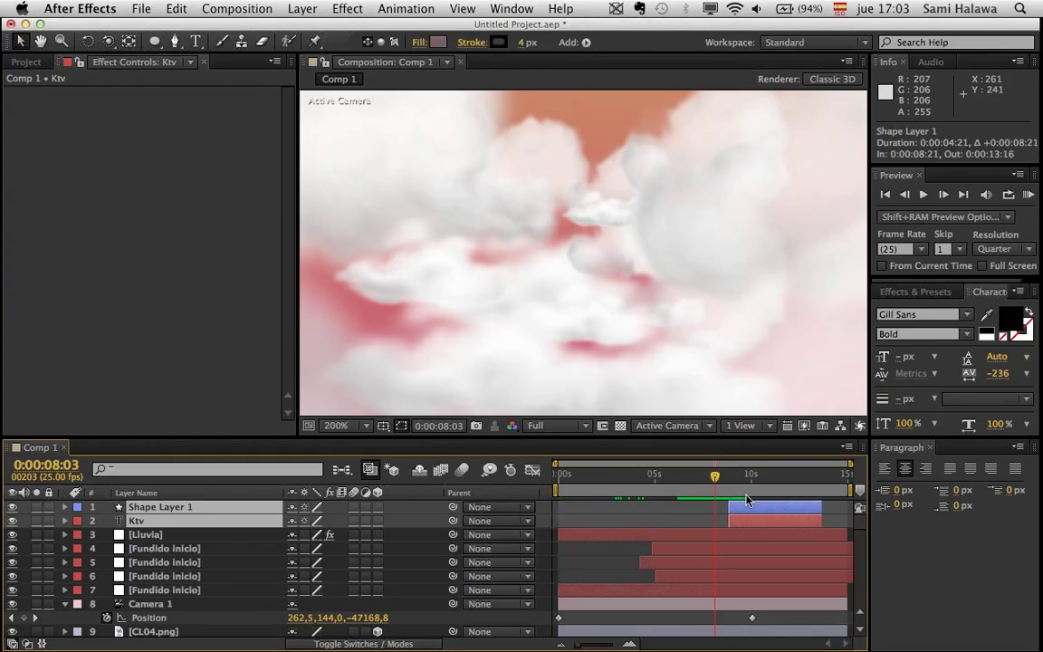
drag(719, 481, 747, 516)
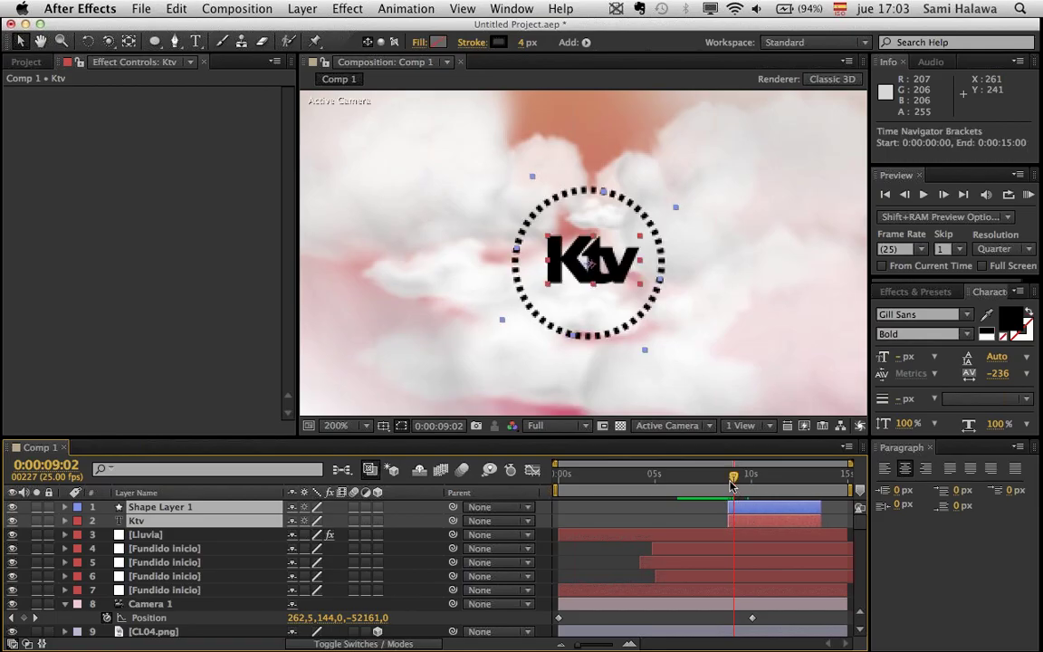
- Enable keyframing for Shape Layer 1's rotation with a first keyframe at 0:00:08:21
drag(732, 483, 728, 479)
click(199, 561)
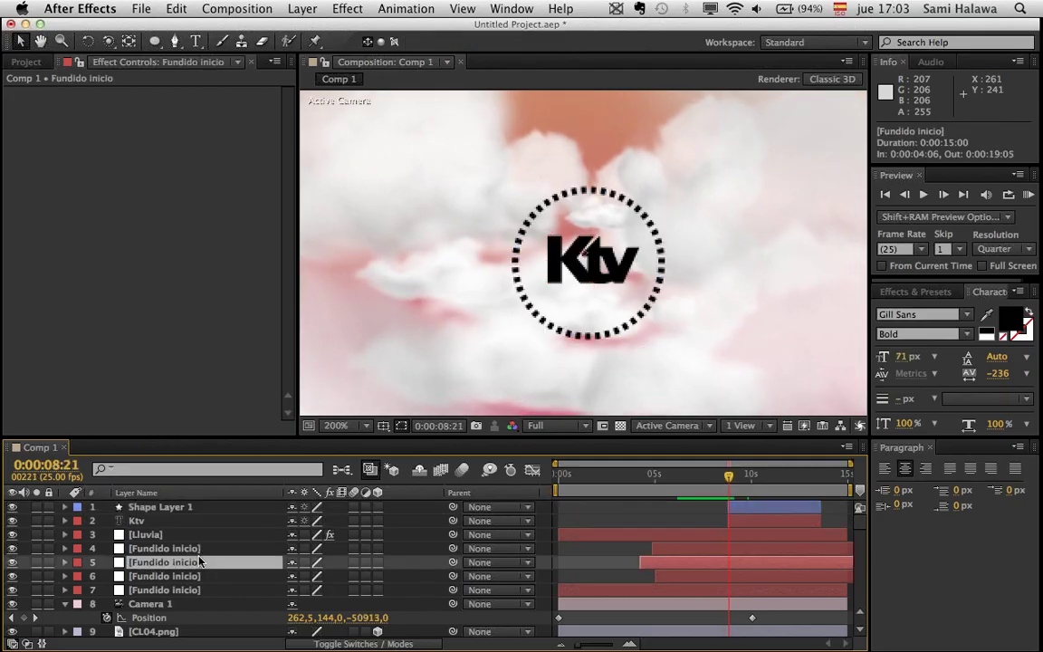
click(191, 508)
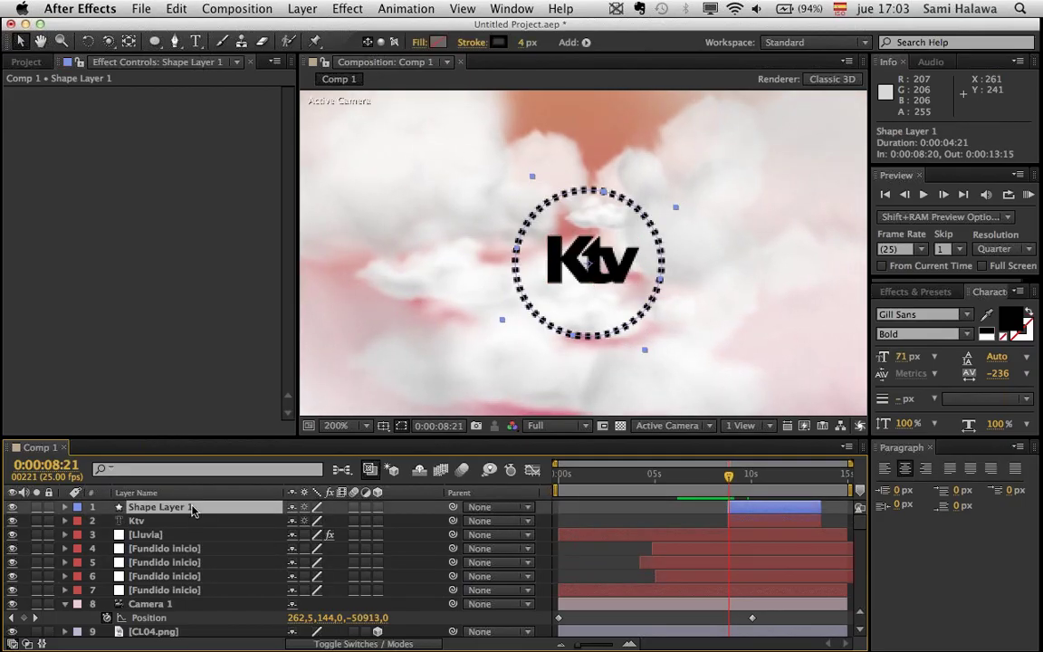
key(r)
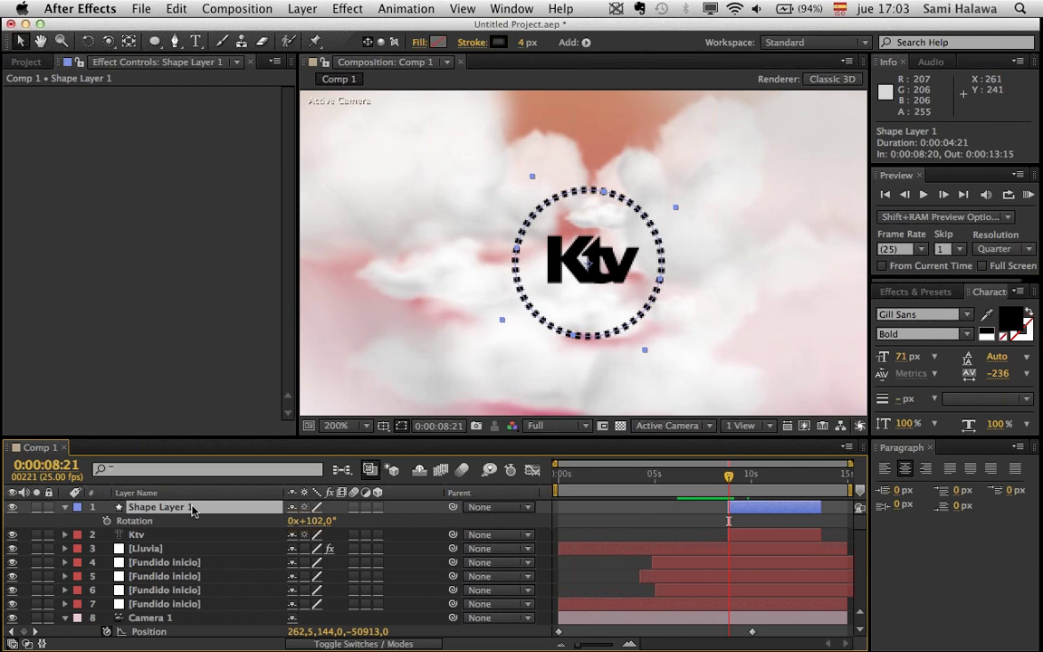
click(107, 520)
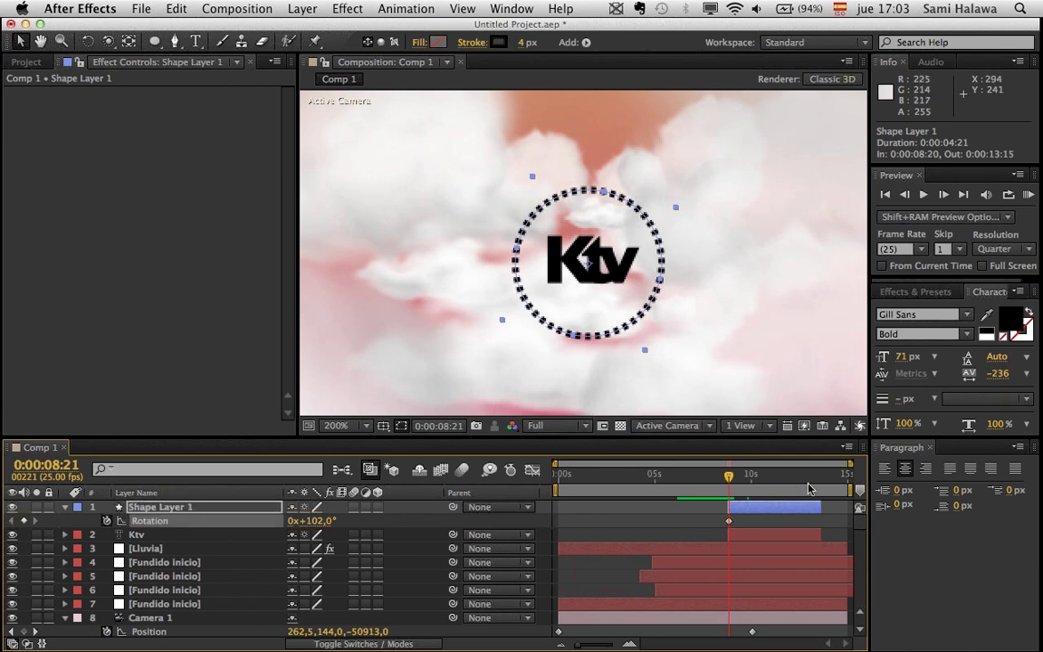
- Set Shape Layer 1's rotation to 2x+102° at 0:00:12:23 for a second keyframe
click(808, 488)
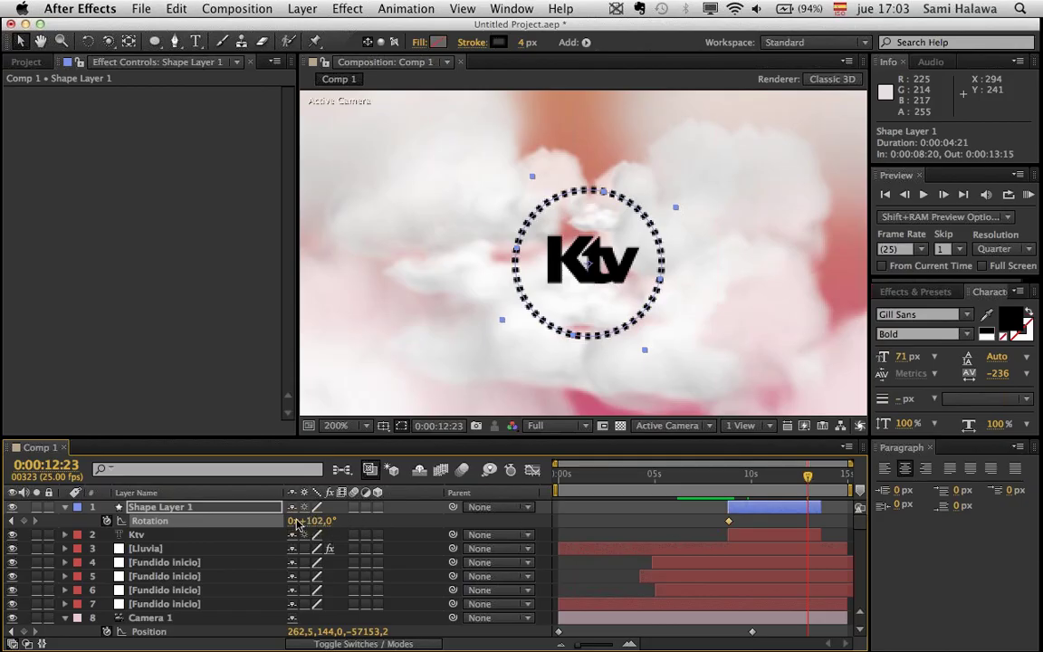
click(290, 520)
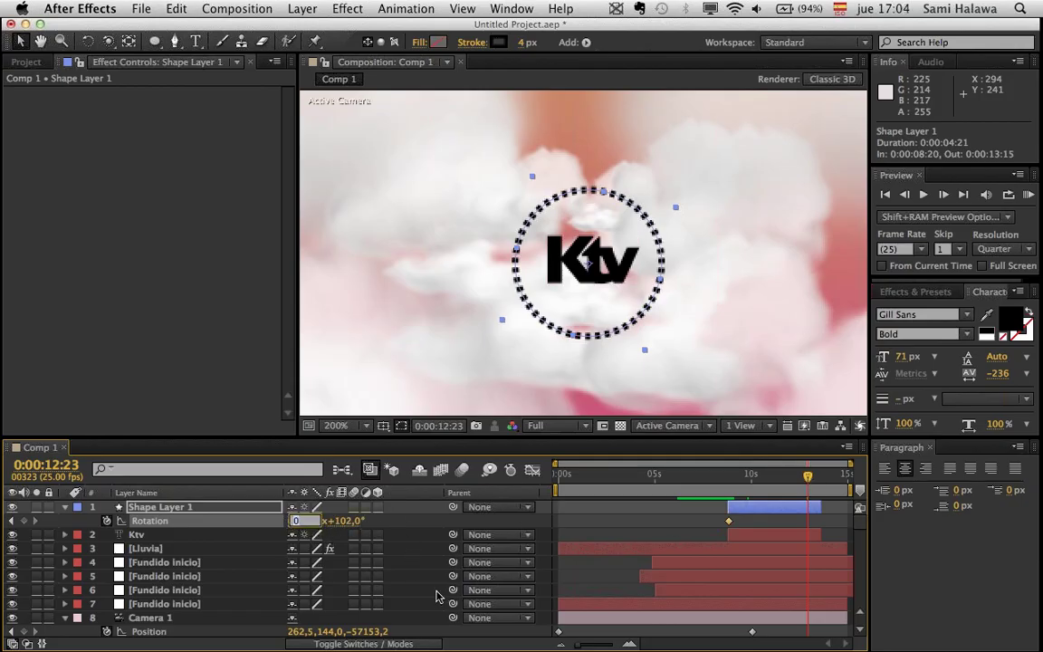
click(645, 520)
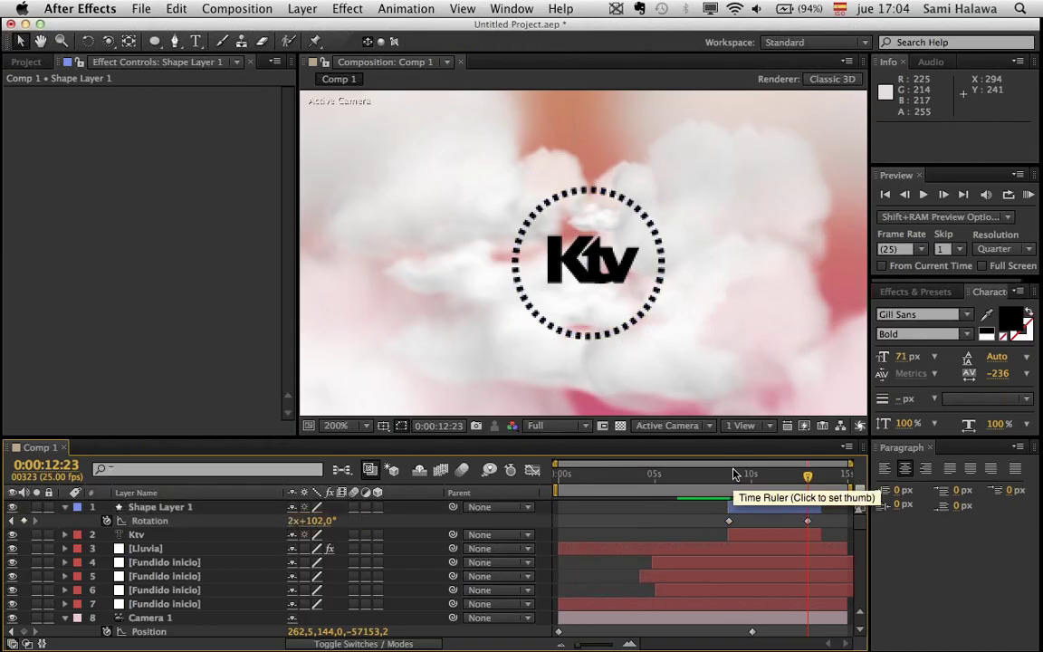
- Preview the dashed circle's rotation twice, starting at about 0:00:09:02
click(734, 474)
key(space)
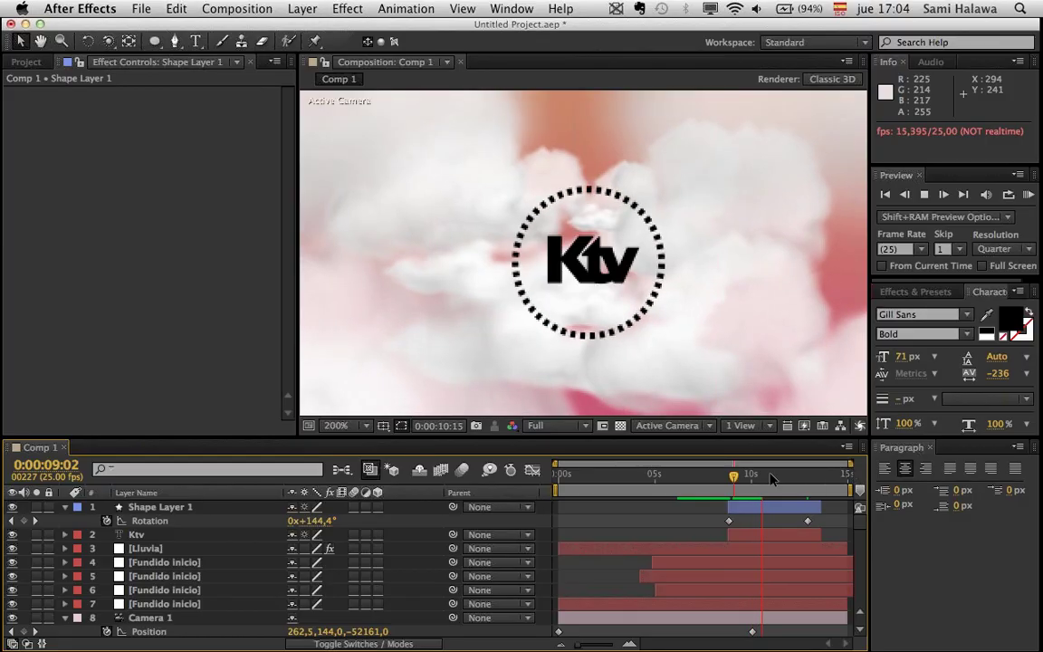
key(space)
click(734, 474)
key(space)
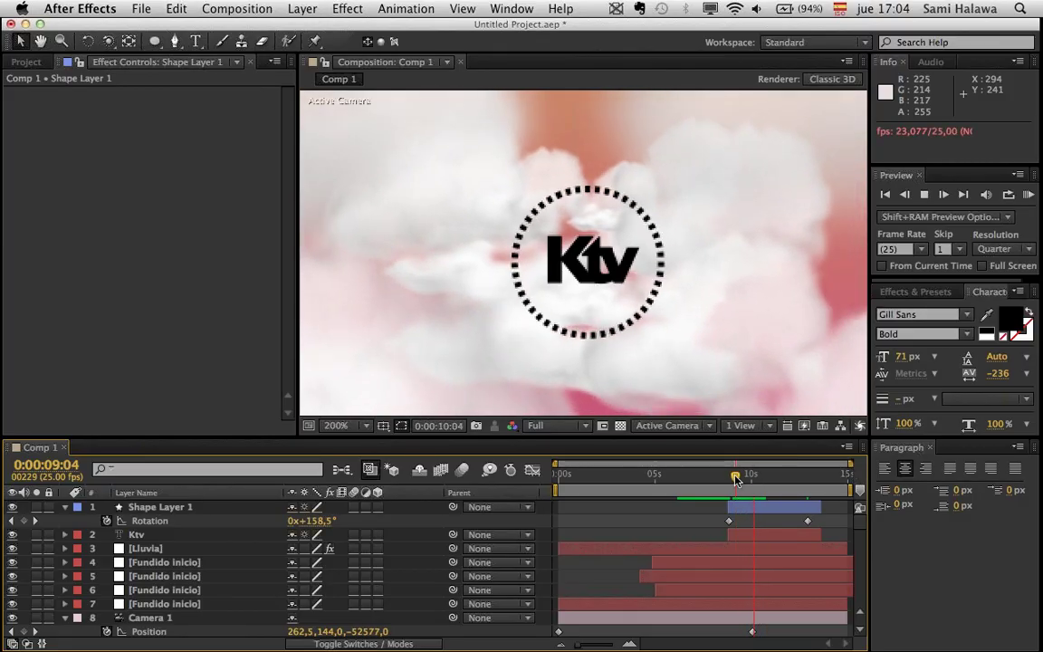
click(605, 275)
- Move the Ktv text to position 265.3, 152.3 to center it inside the dashed circle
key(period)
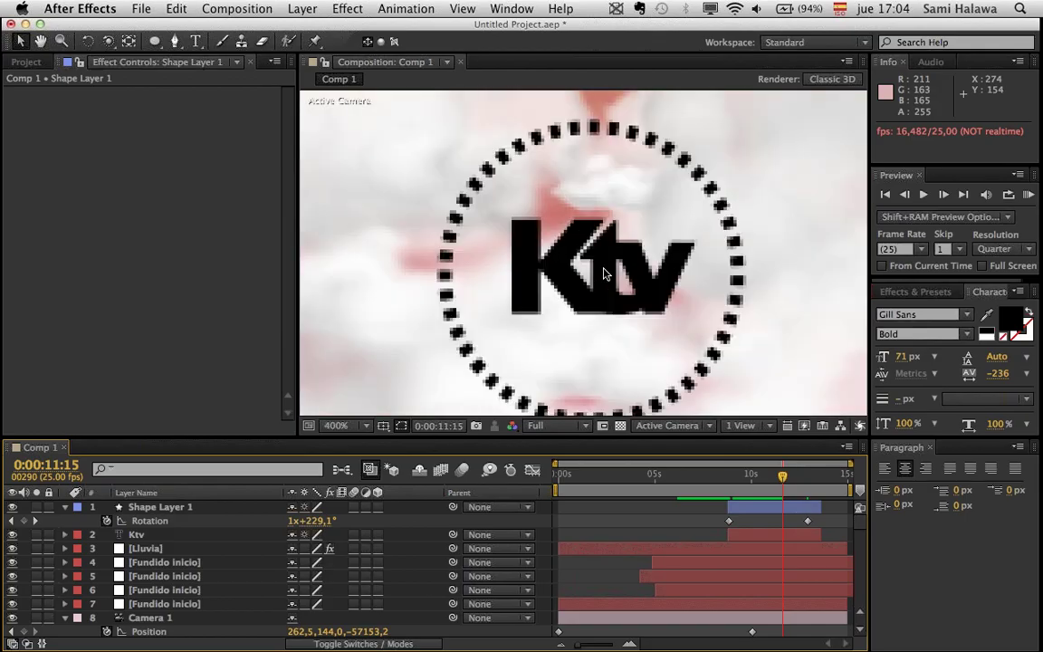
key(comma)
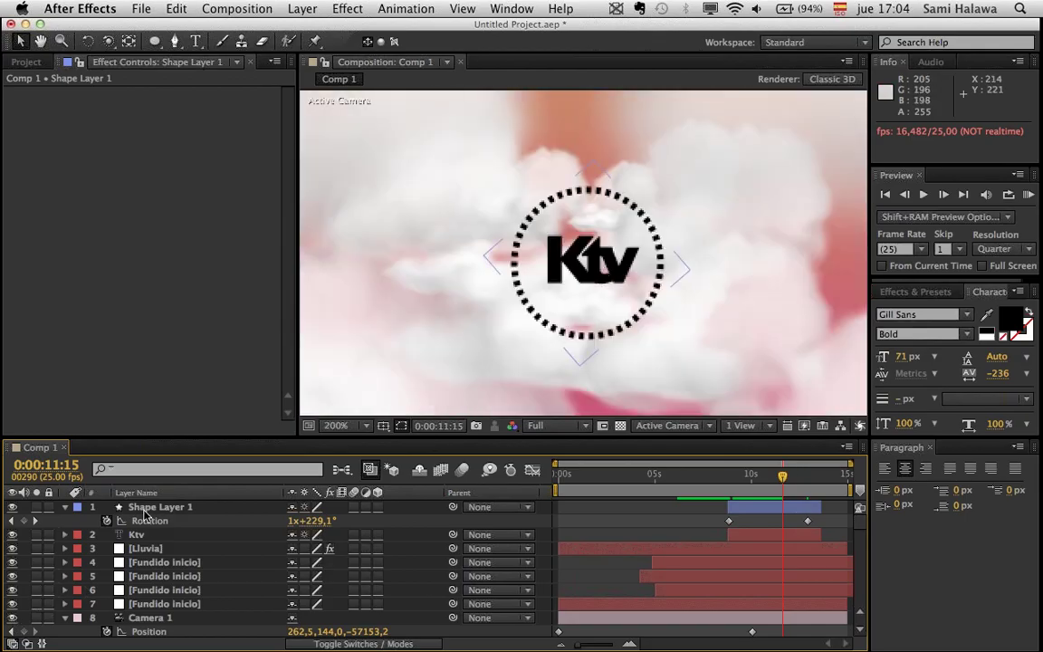
click(145, 535)
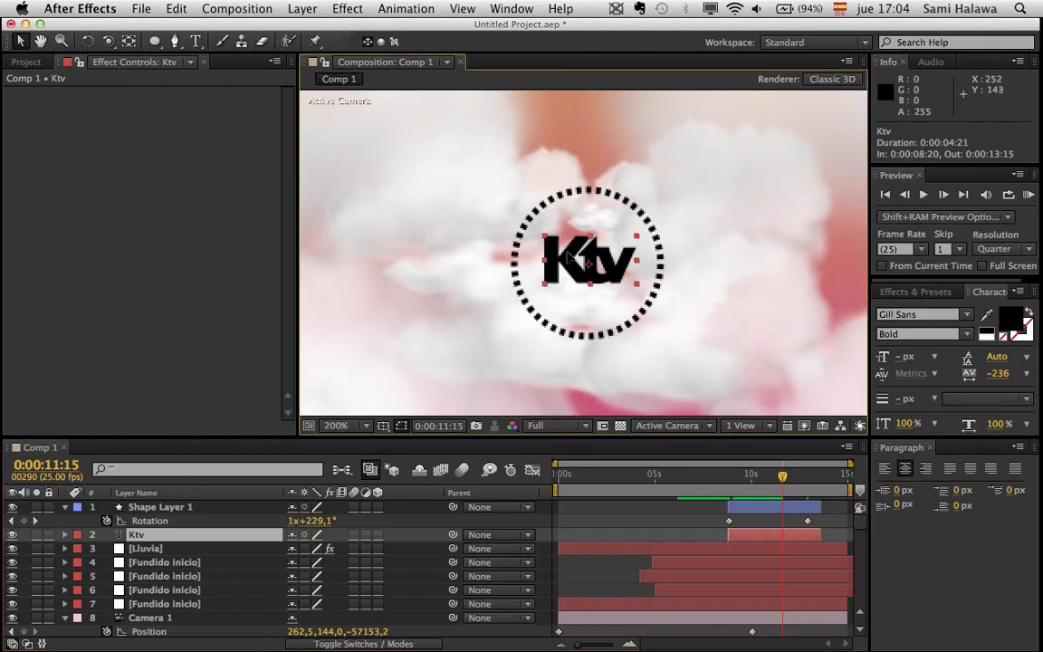
drag(574, 255, 571, 261)
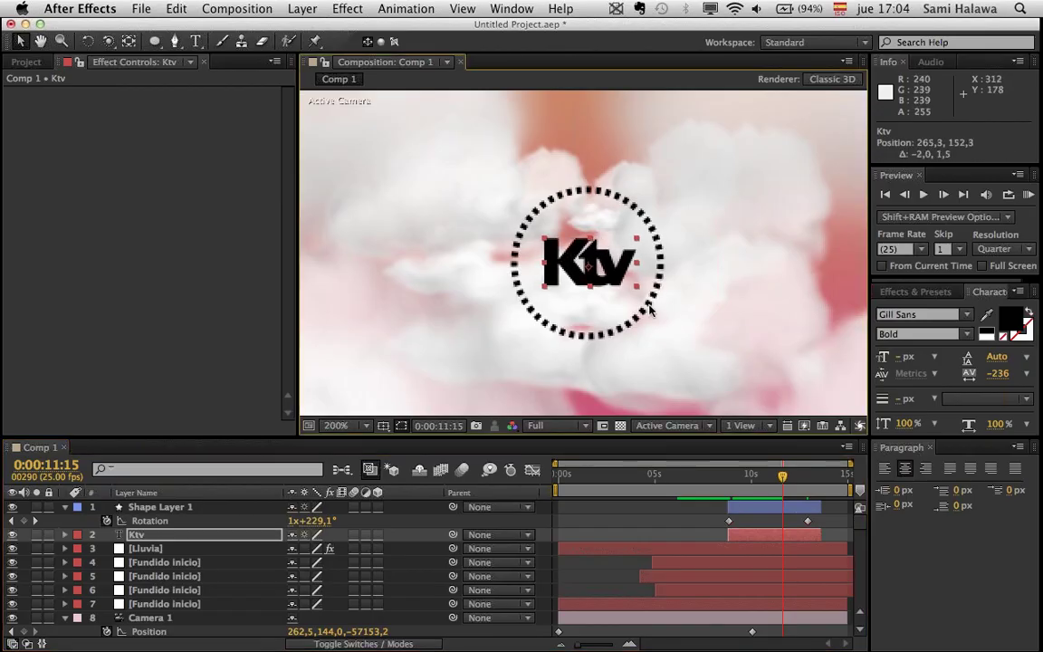
- Preview the logo and rotating circle in the full composition from 0:00:08:17
key(comma)
key(period)
key(comma)
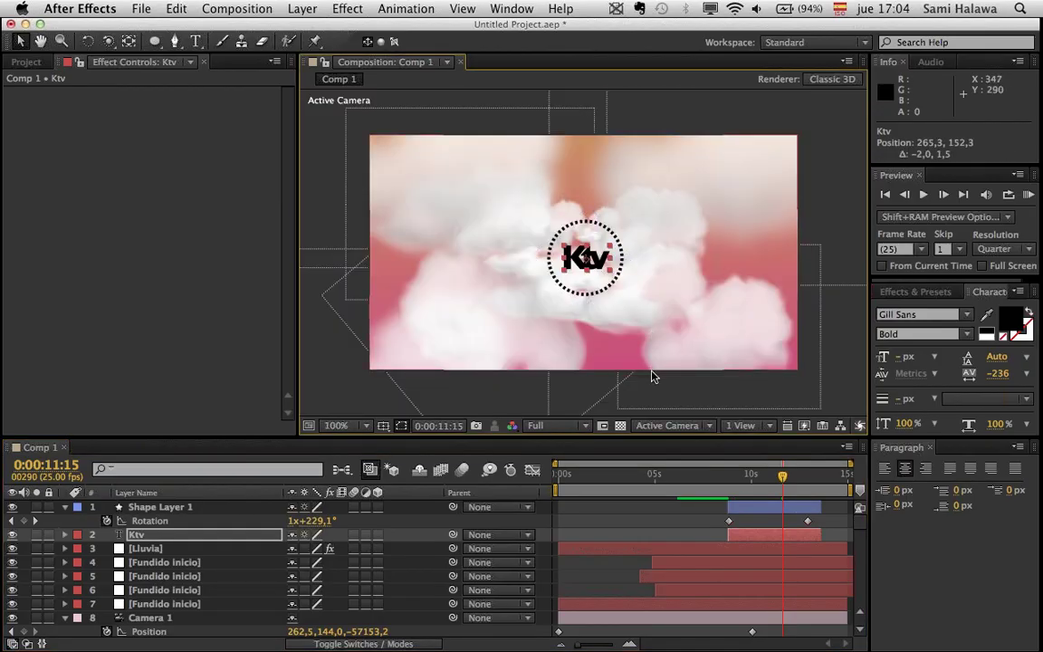
click(622, 326)
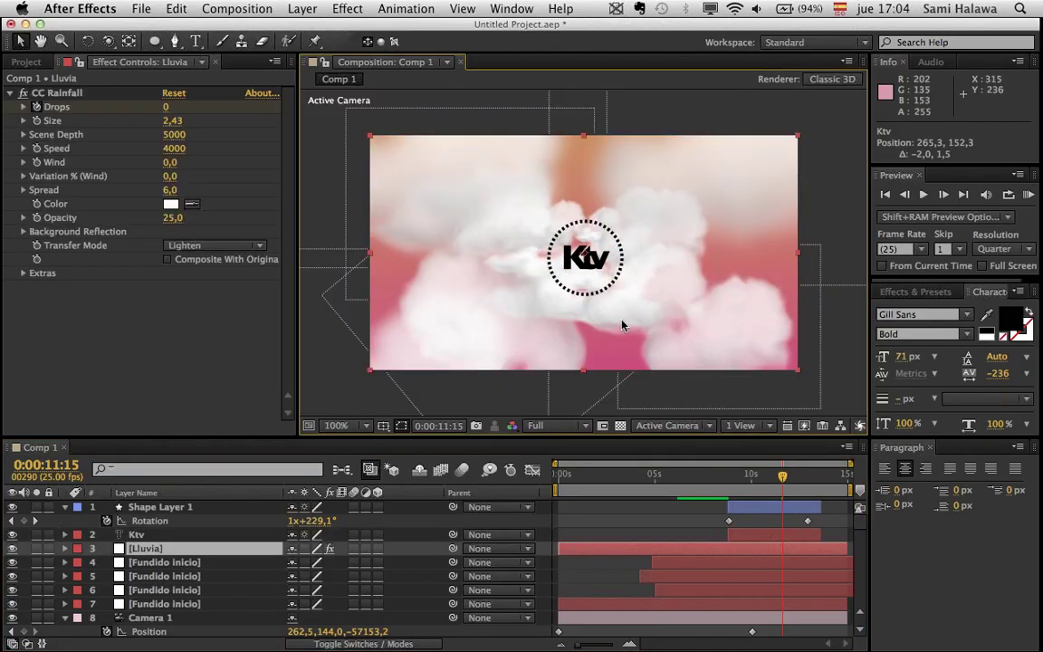
click(725, 478)
key(space)
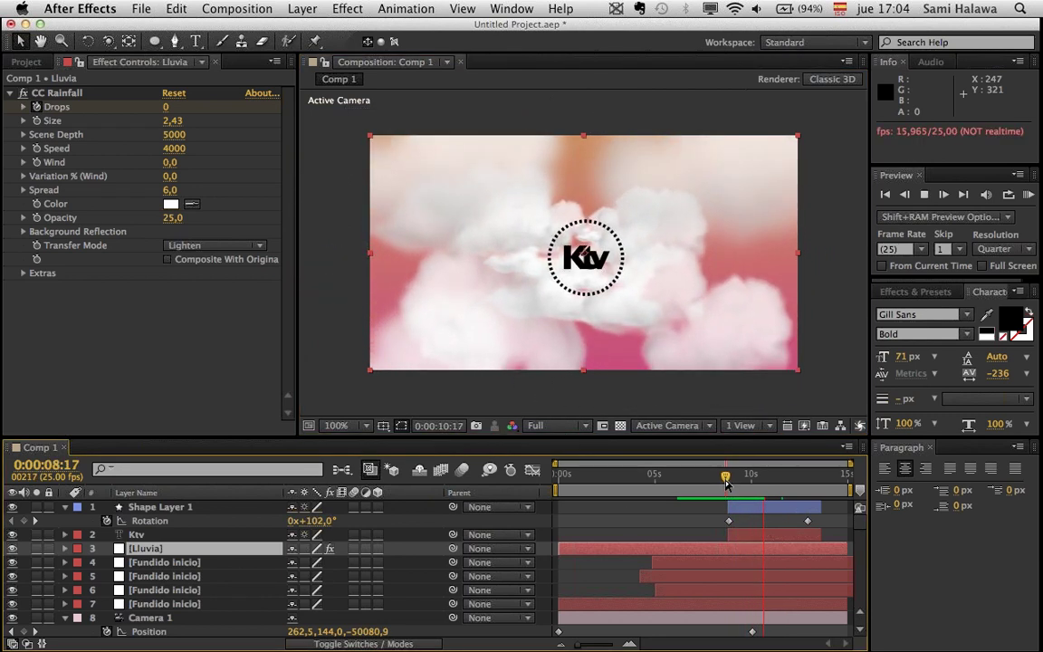
key(space)
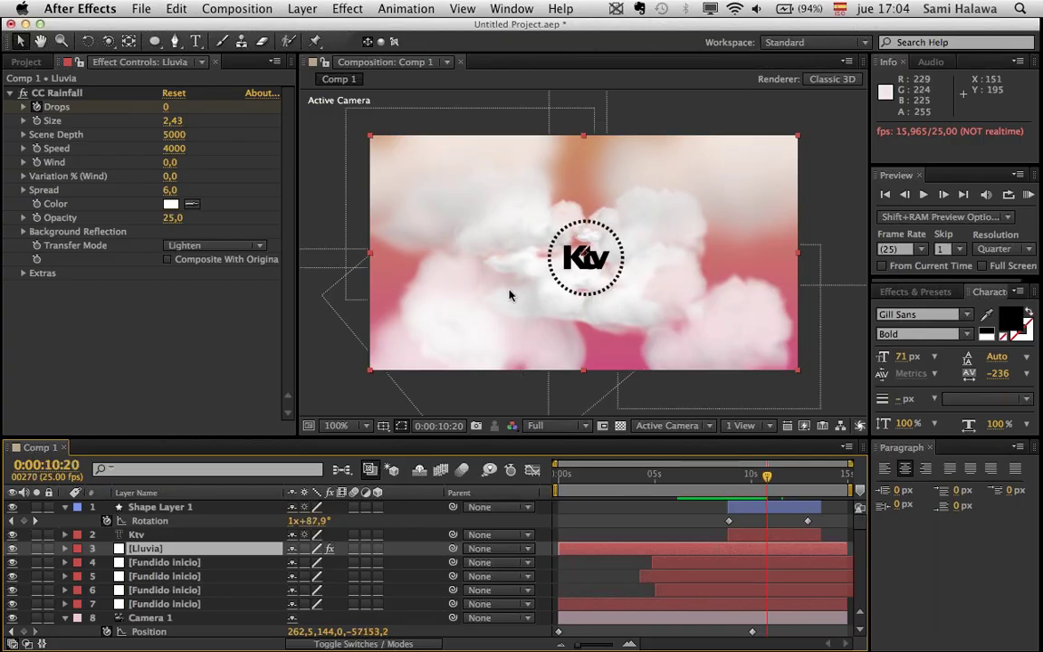
- Expand Shape Layer 1 to show its Contents and all Transform properties
scroll(566, 280, up, 1)
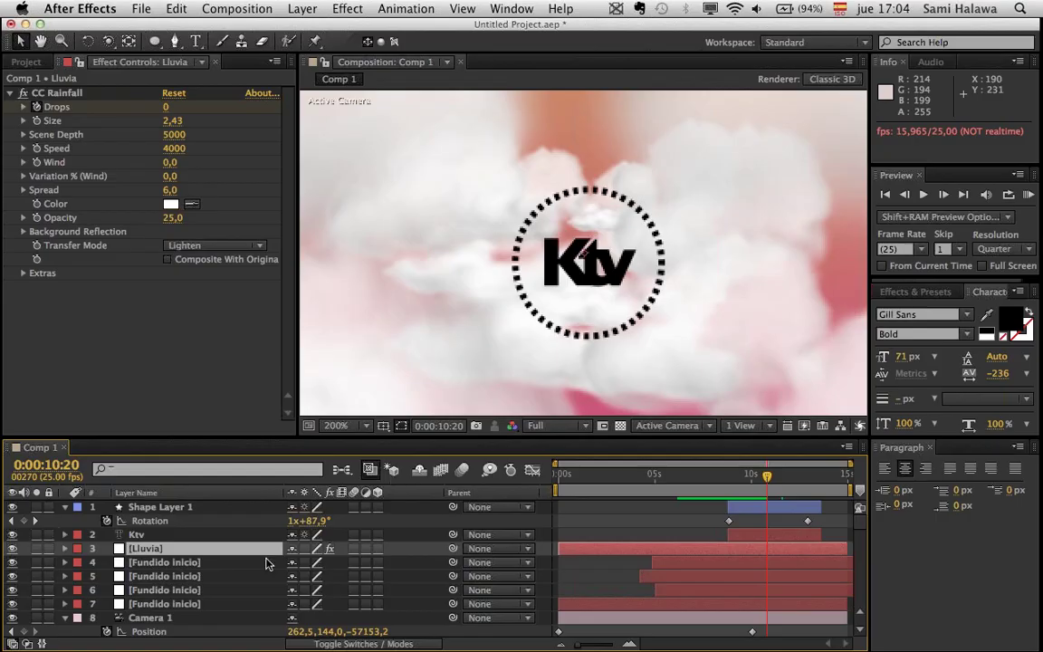
click(180, 534)
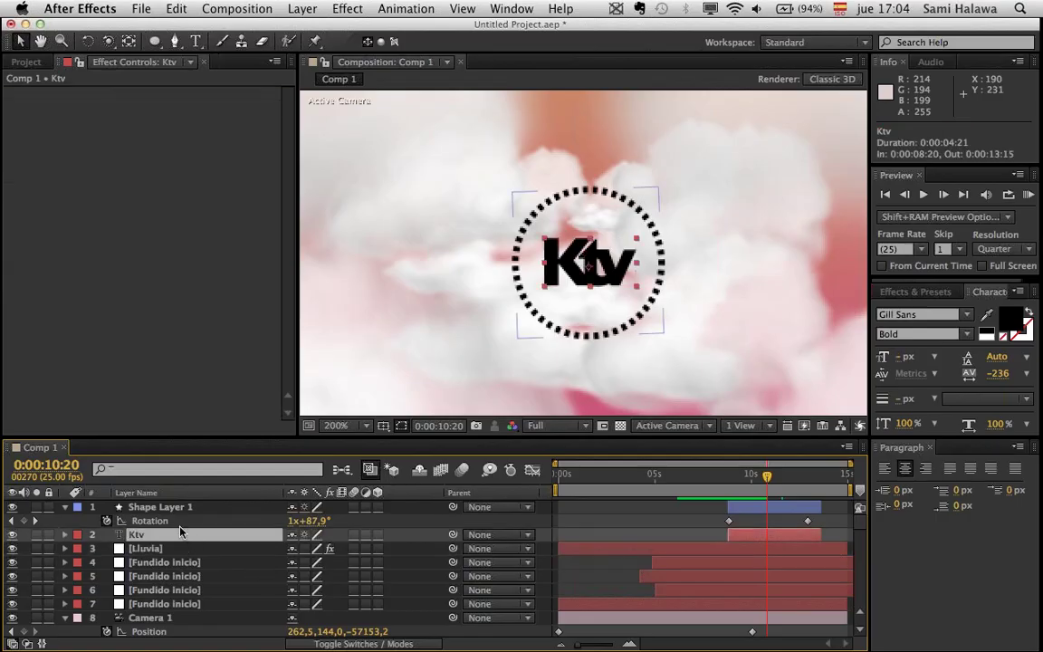
click(145, 507)
click(64, 509)
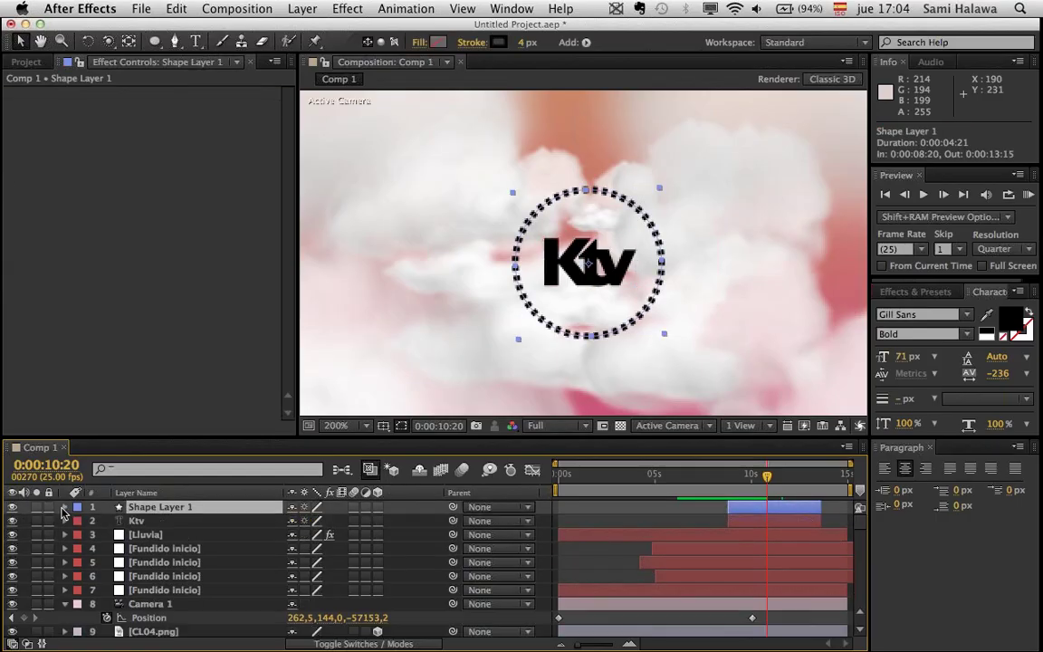
click(64, 508)
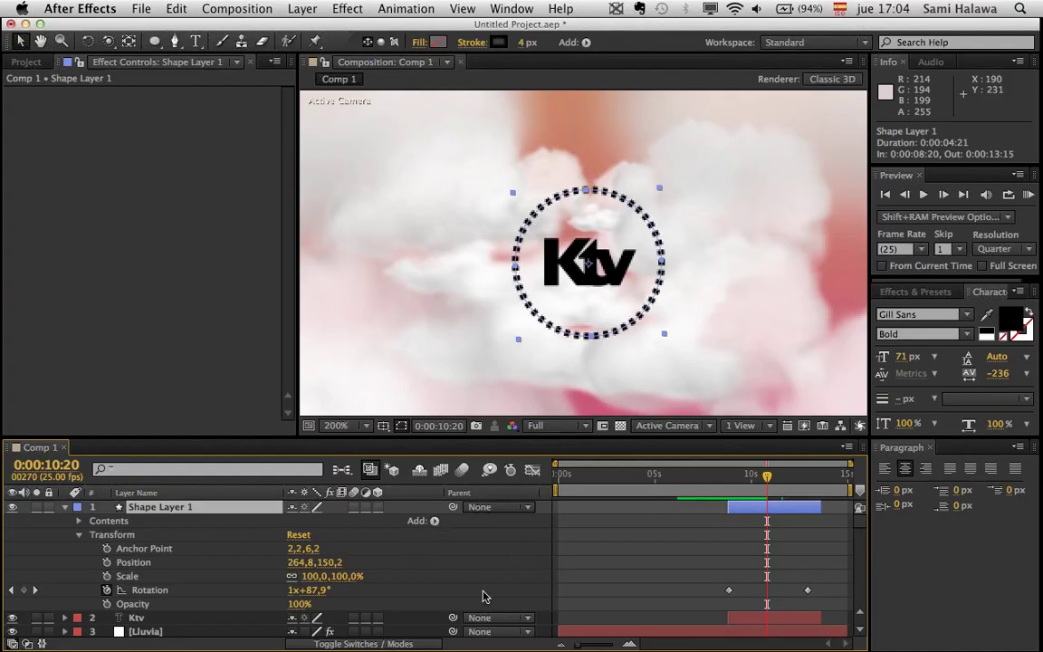
- Try adding a Twist with an angle of 178 to Shape Layer 1's contents, and delete it
click(434, 520)
click(466, 588)
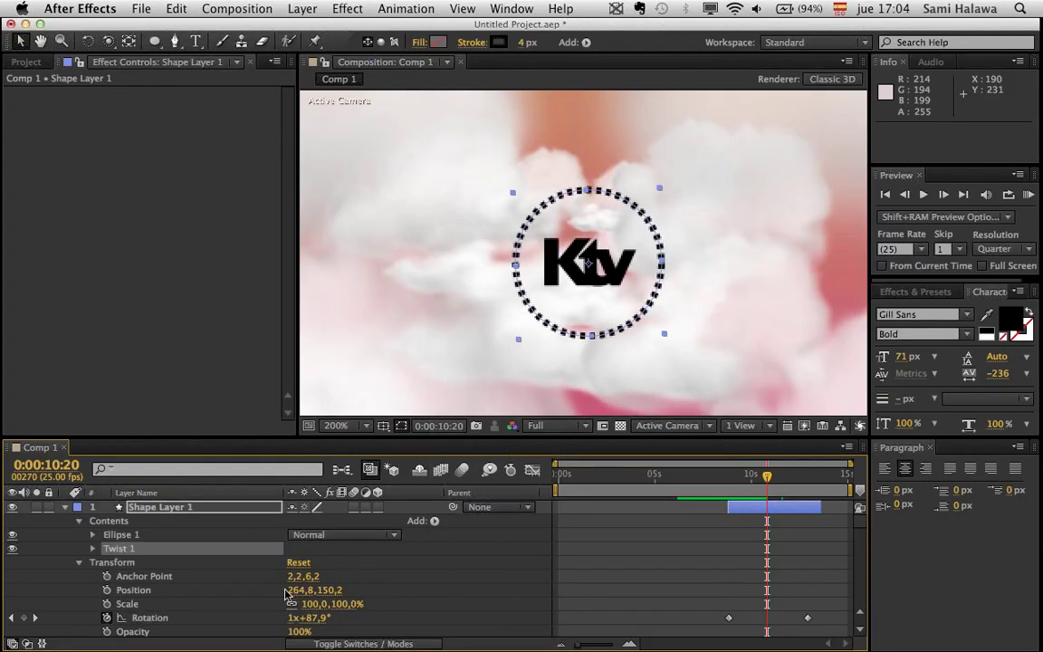
click(91, 548)
drag(306, 566, 458, 566)
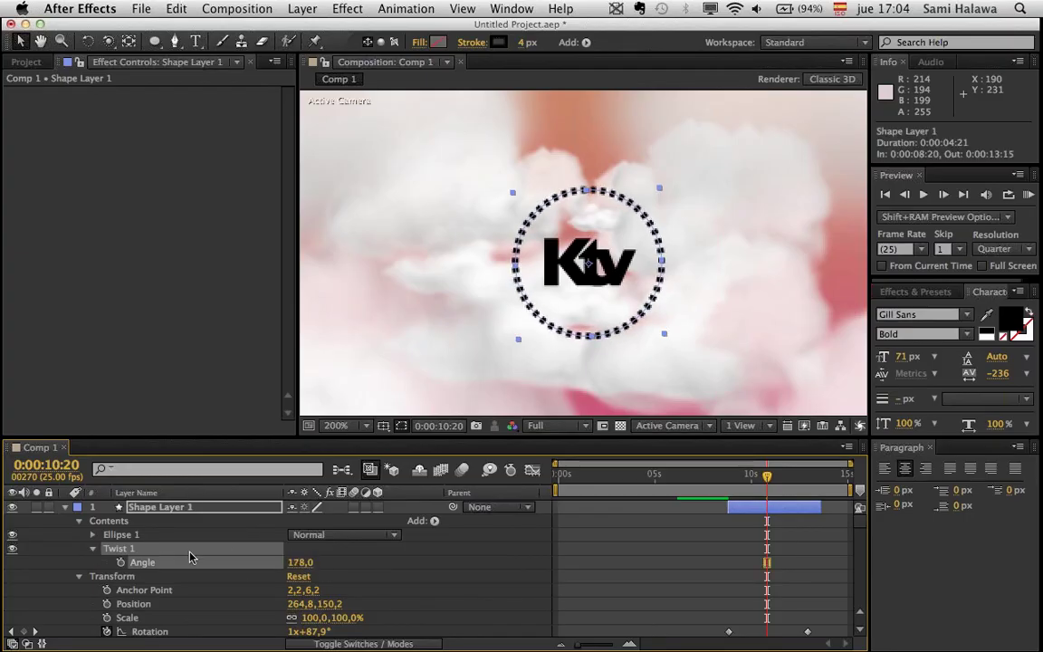
key(Delete)
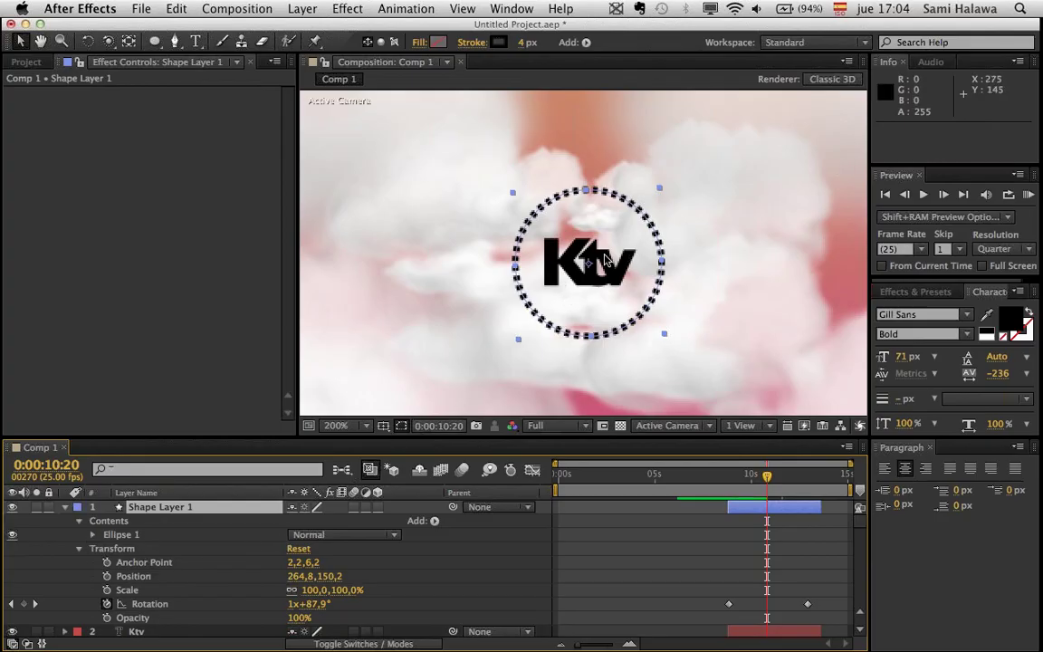
- Duplicate Shape Layer 1 and scale the copy to 82% to form a smaller dashed circle inside the original
drag(606, 260, 656, 265)
key(super+z)
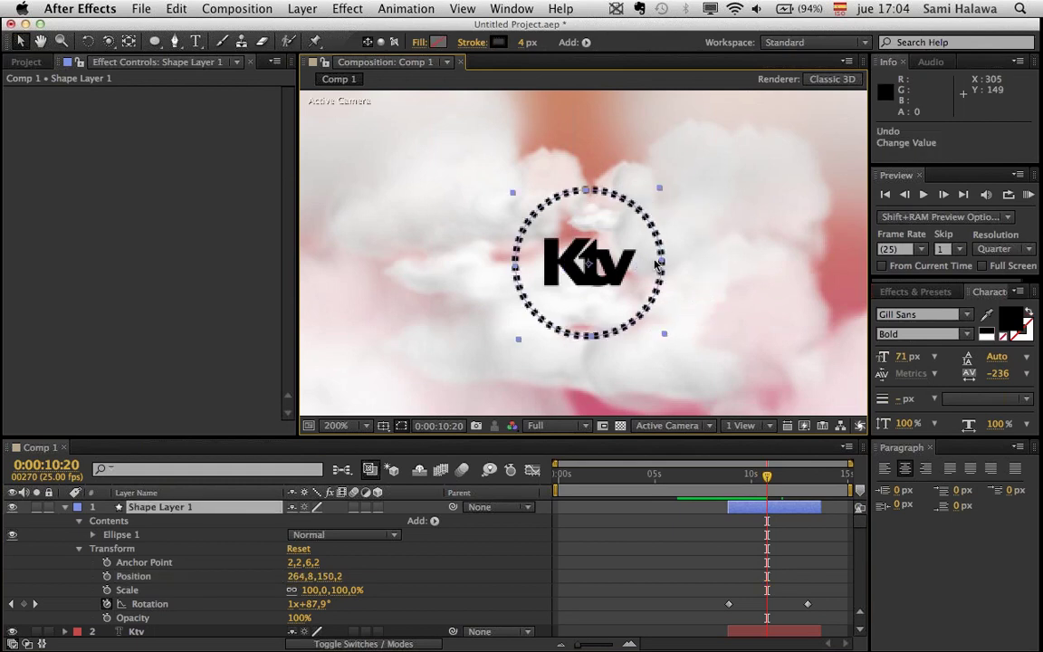
key(super+d)
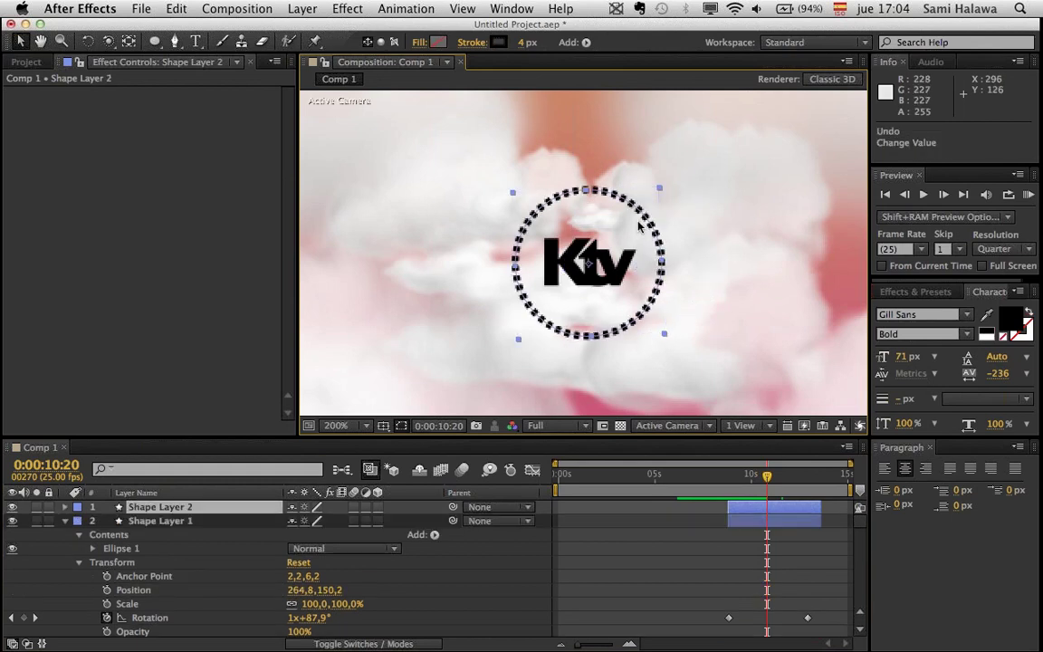
drag(659, 192, 645, 209)
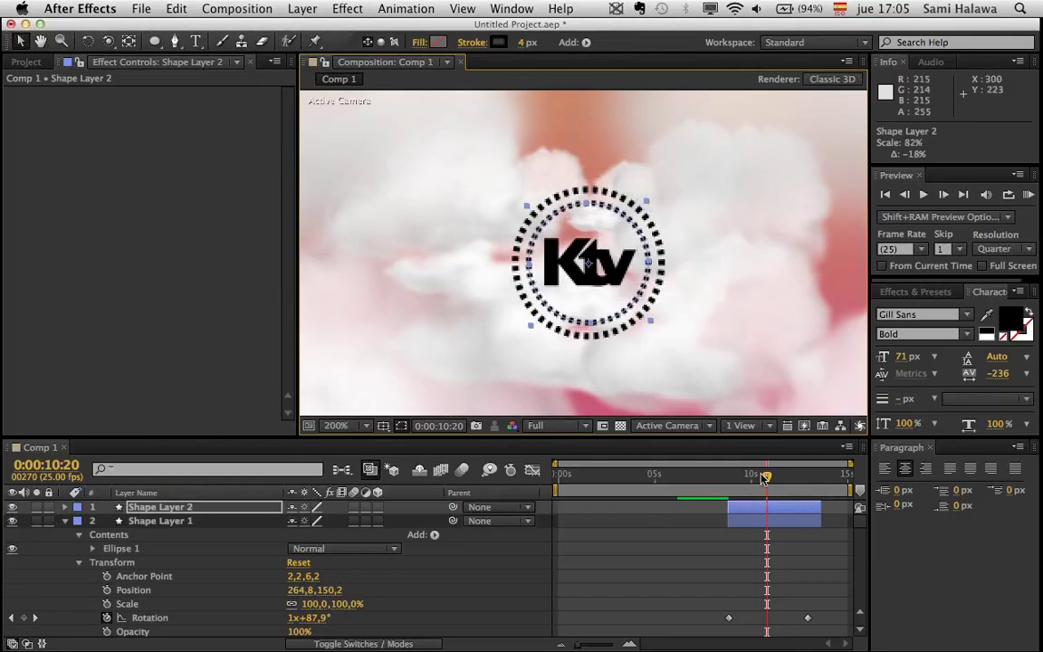
- Preview the two rotating dashed circles from 0:00:08:17
click(724, 489)
key(space)
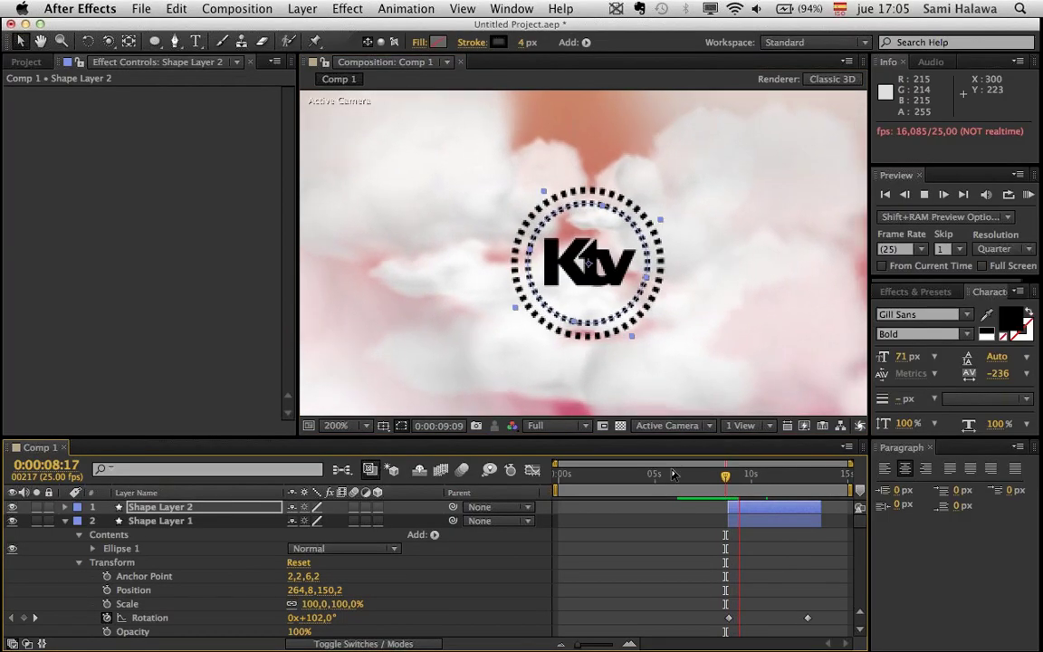
click(602, 329)
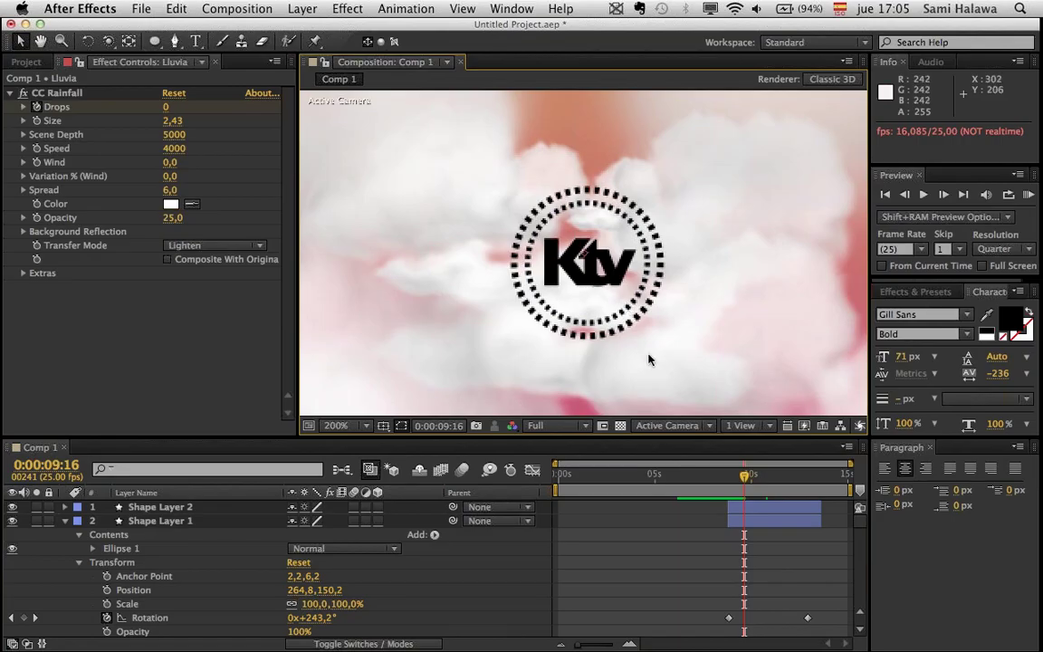
- Reverse Shape Layer 2's rotation by swapping its two Rotation keyframes in time, with the later one at 0:00:12:23
click(302, 543)
click(257, 508)
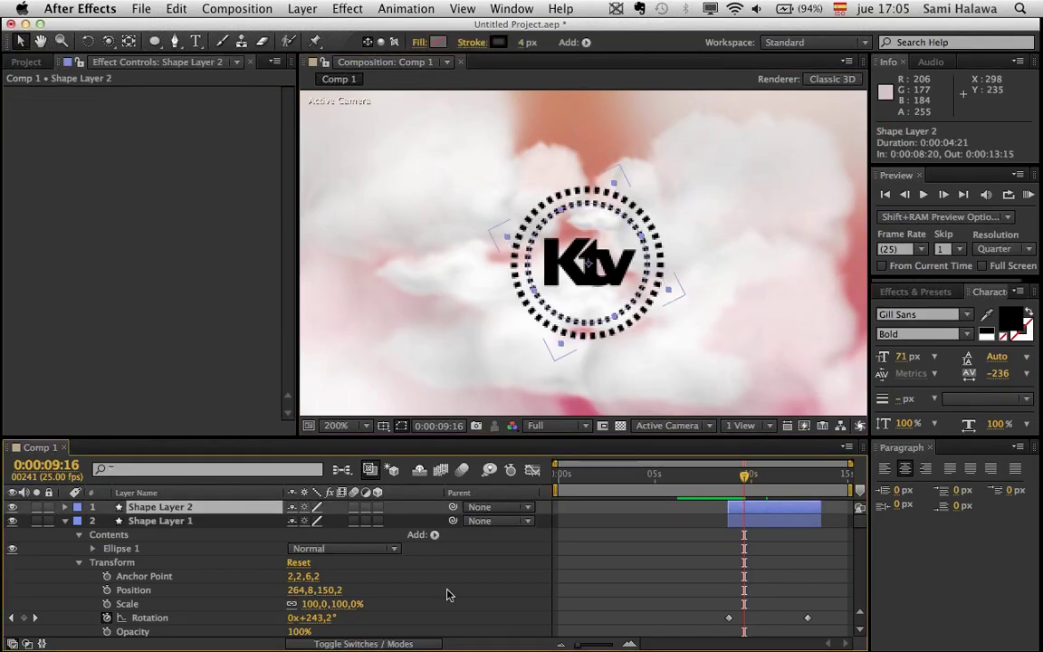
key(u)
mouse_move(728, 522)
mouse_down()
mouse_move(812, 529)
mouse_move(730, 531)
mouse_up()
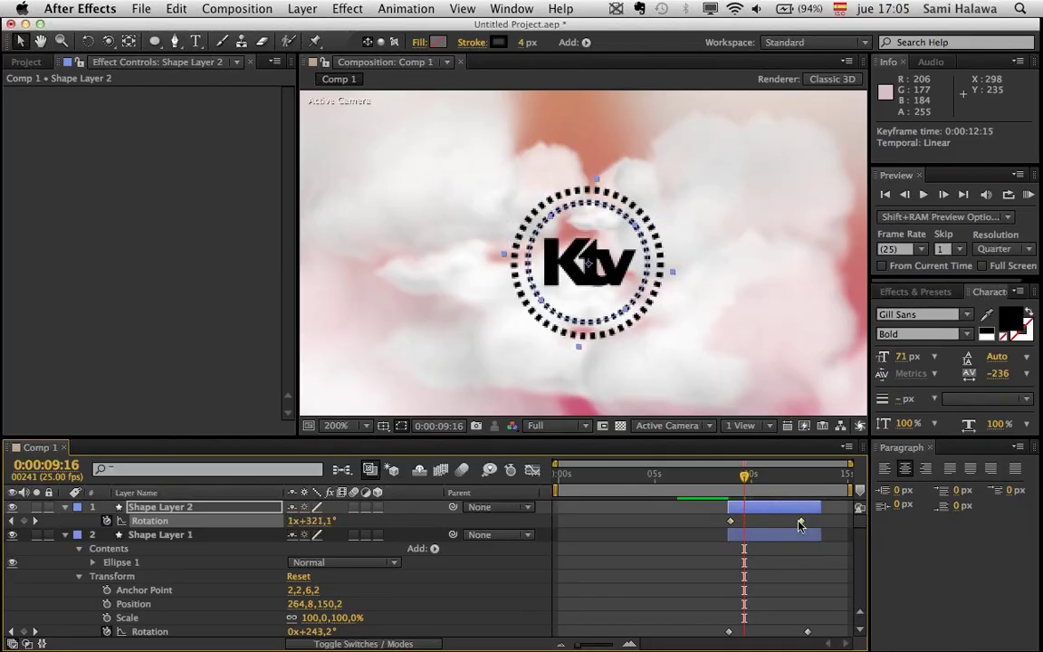
drag(800, 525, 807, 525)
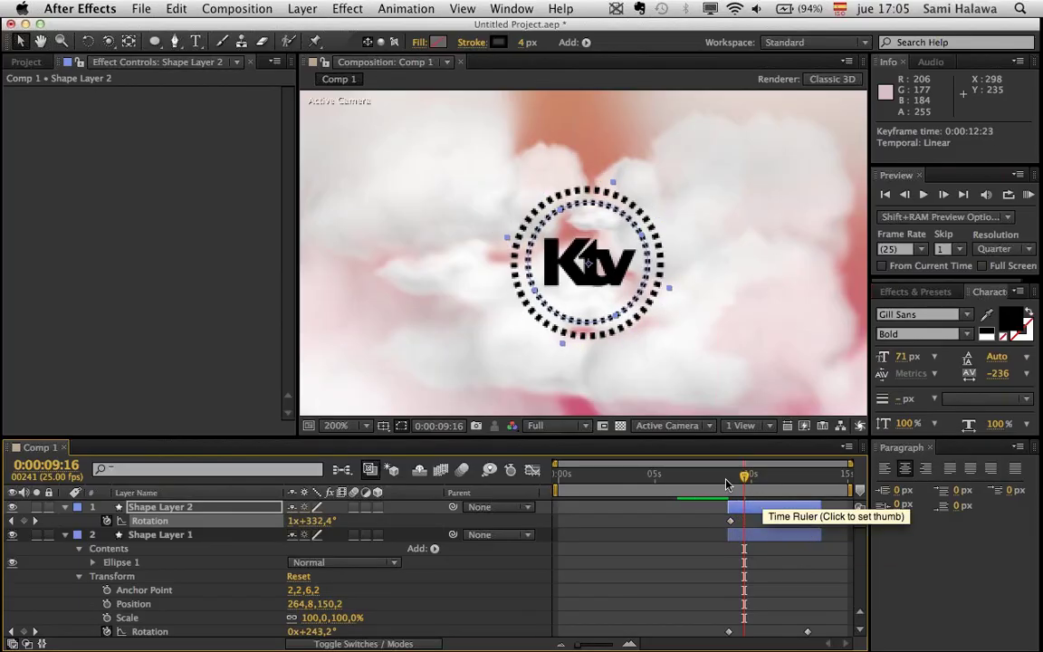
- Preview the opposing circle rotations from 0:00:08:12 and inspect the logo up close and in the full frame
click(722, 477)
key(space)
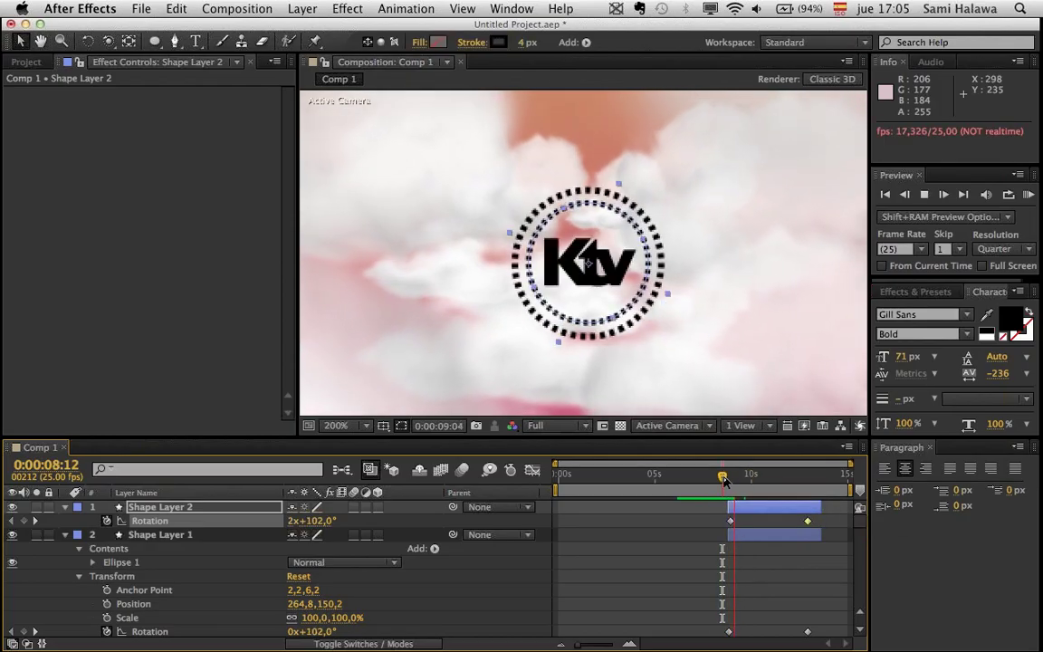
click(750, 356)
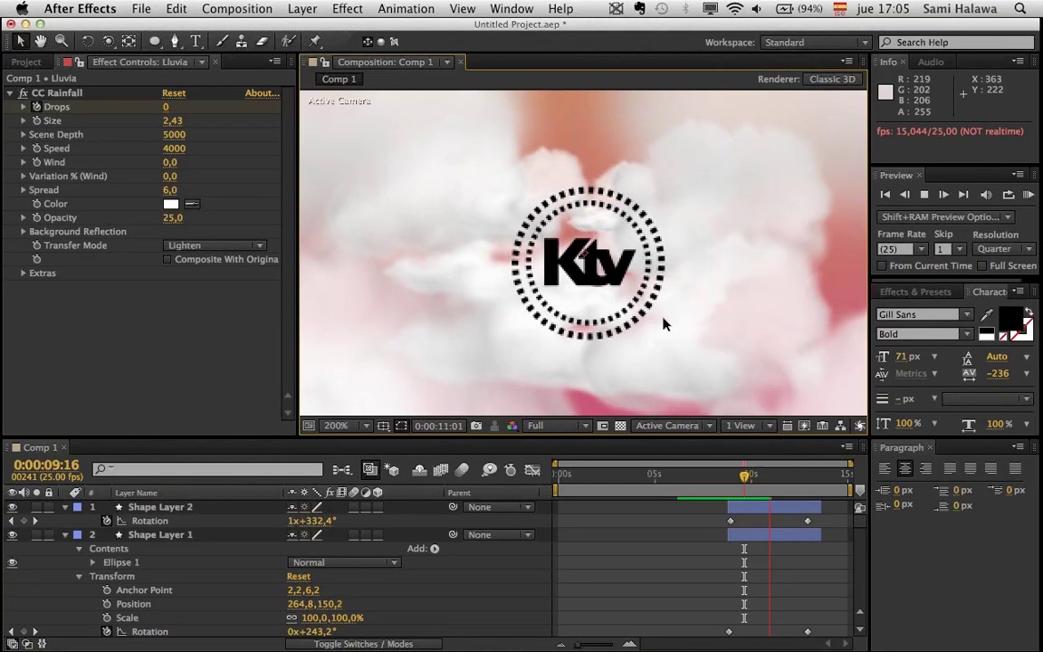
click(656, 344)
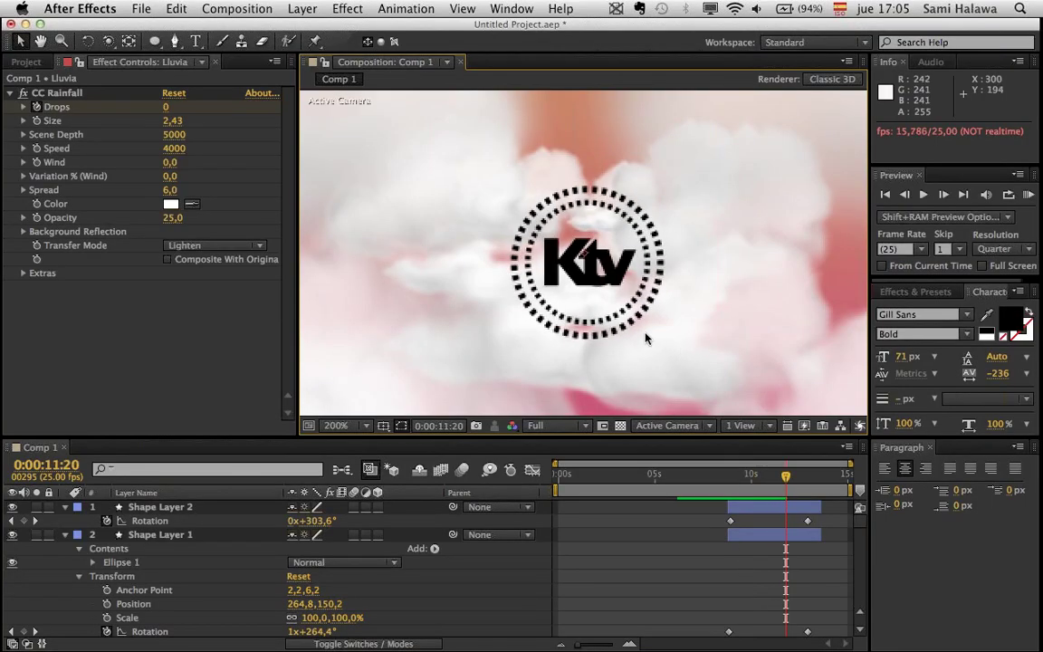
key(comma)
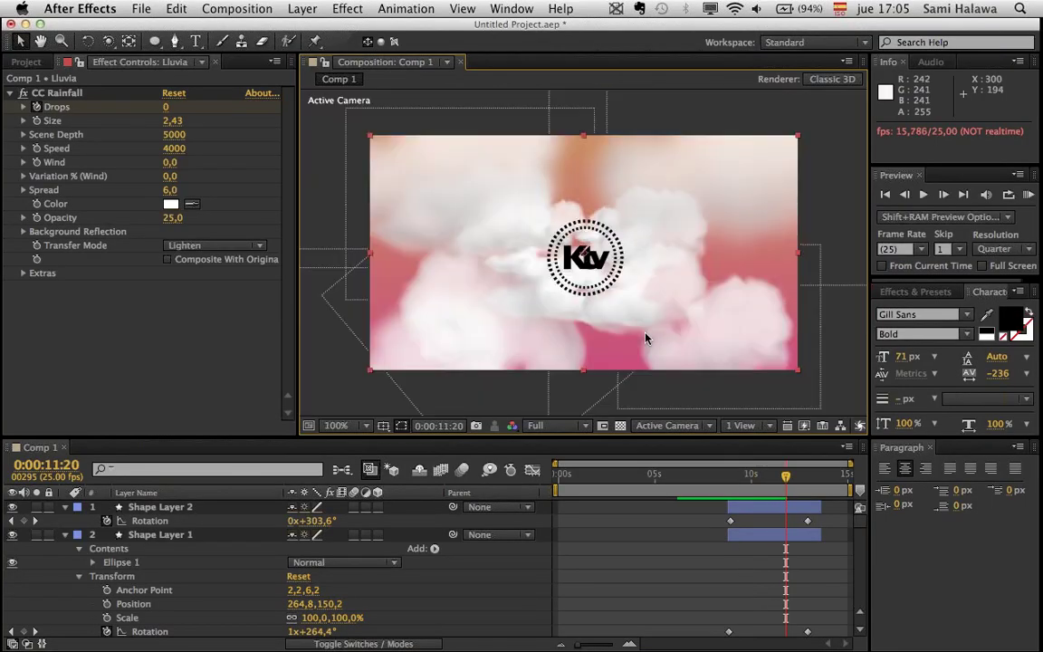
key(period)
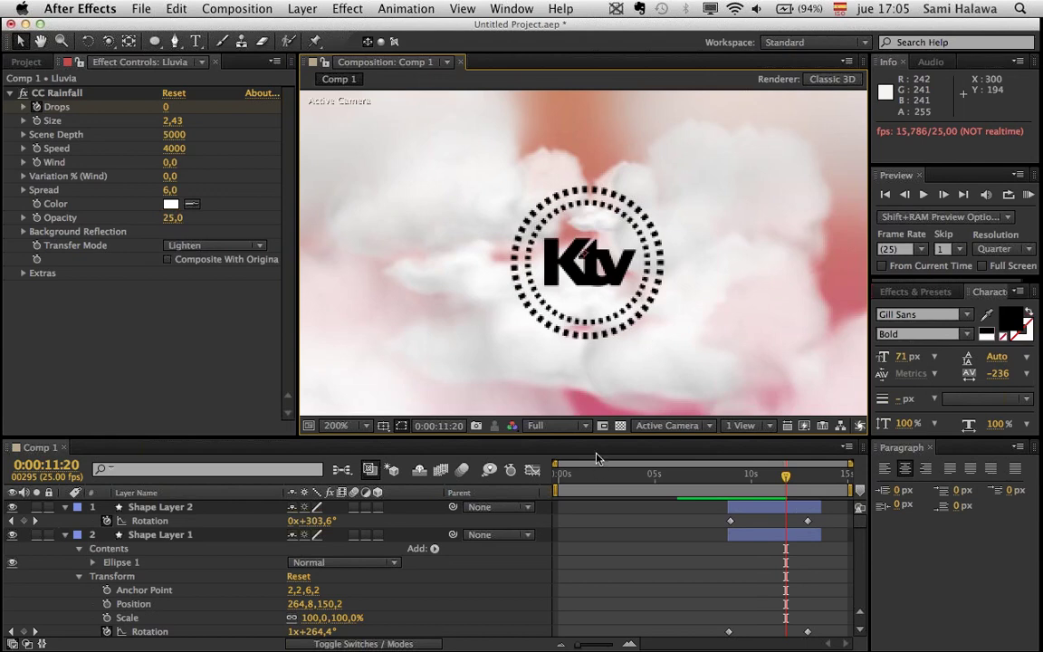
key(comma)
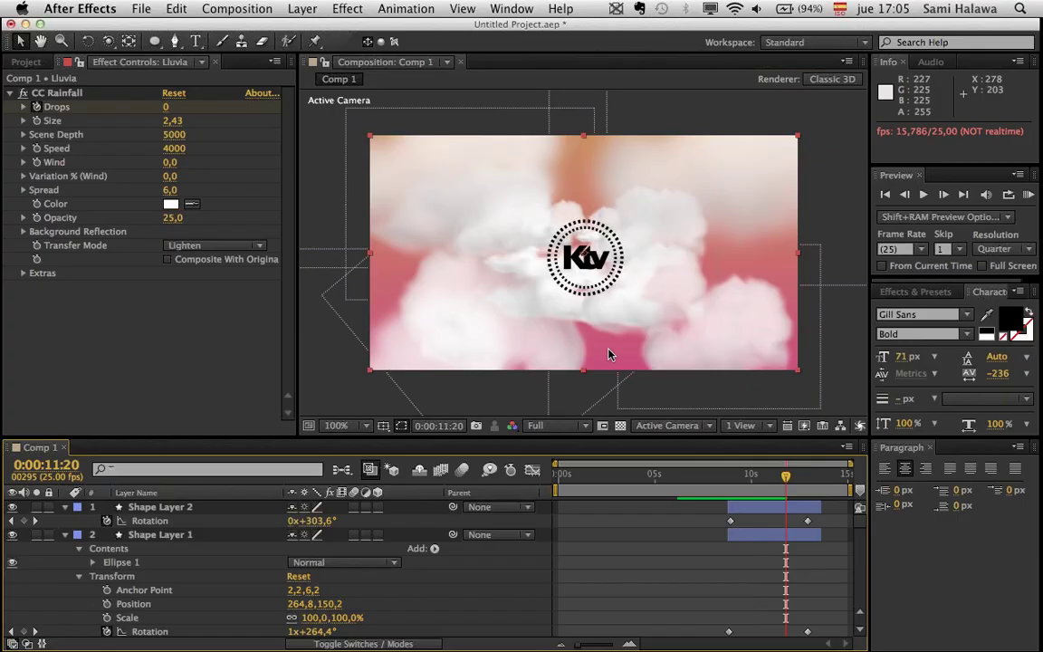
- Pre-compose Shape Layer 2, Shape Layer 1 and Ktv as Logo KTV, moving all attributes into the new composition
click(65, 507)
click(64, 534)
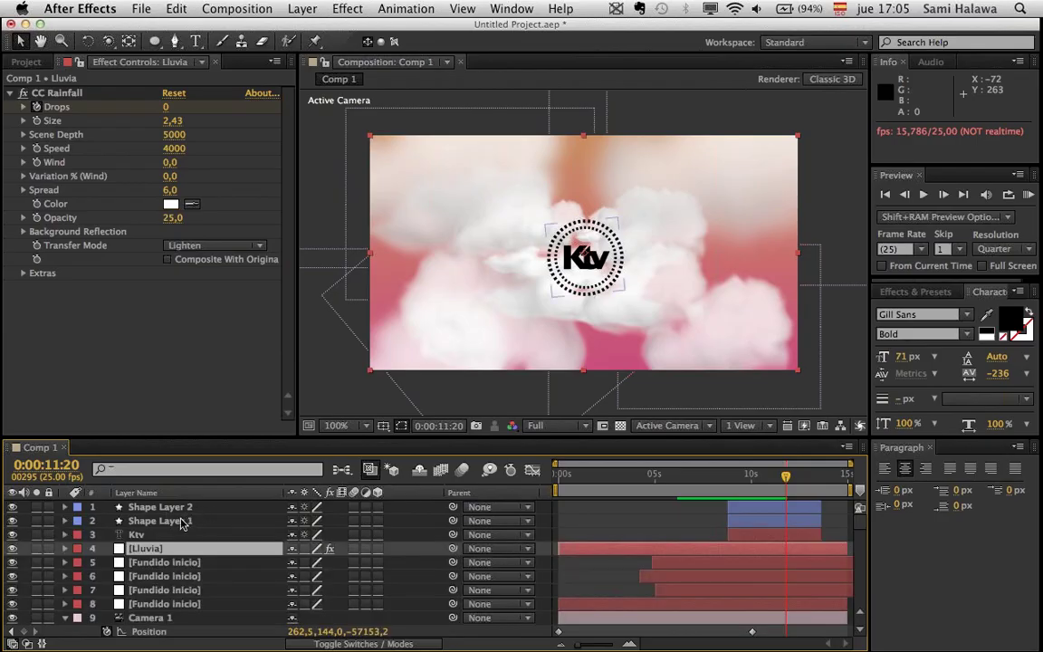
click(186, 534)
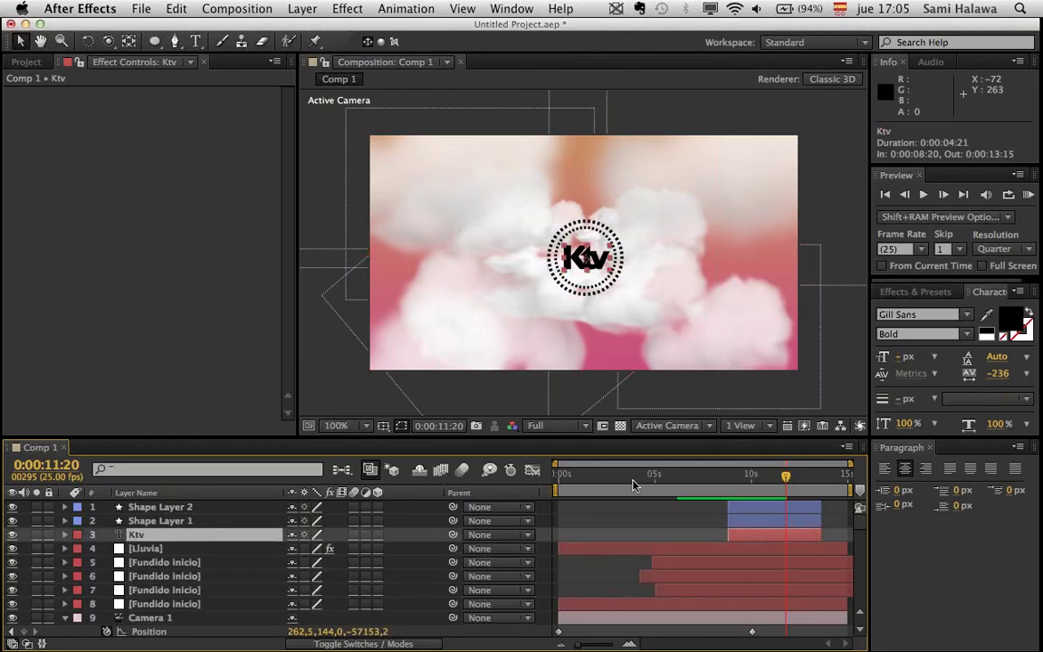
drag(750, 475, 728, 480)
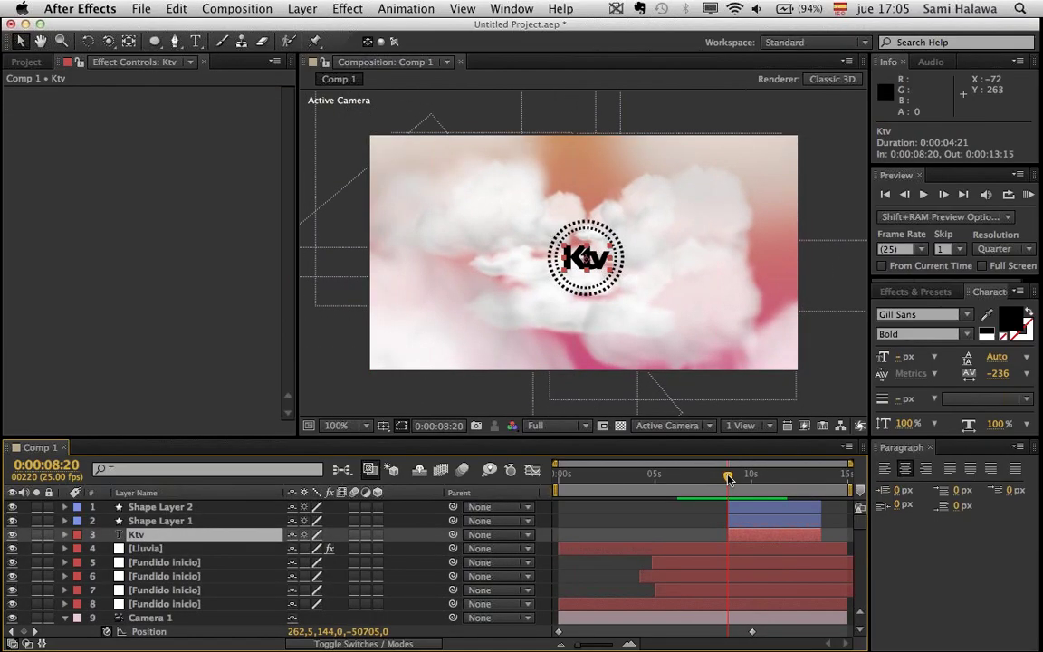
shift+click(170, 509)
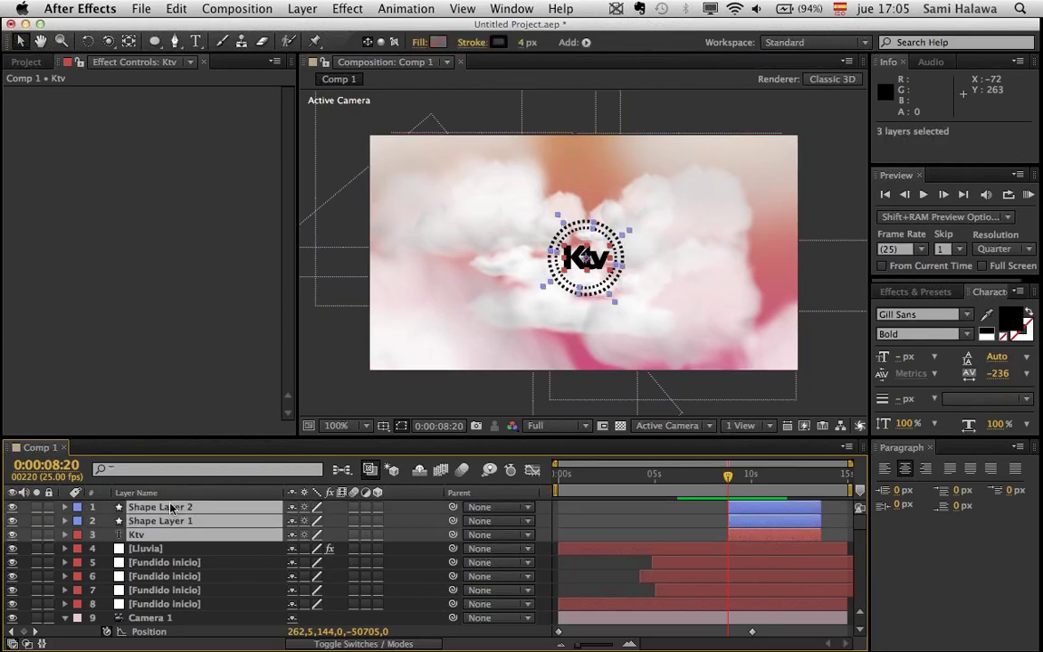
click(310, 8)
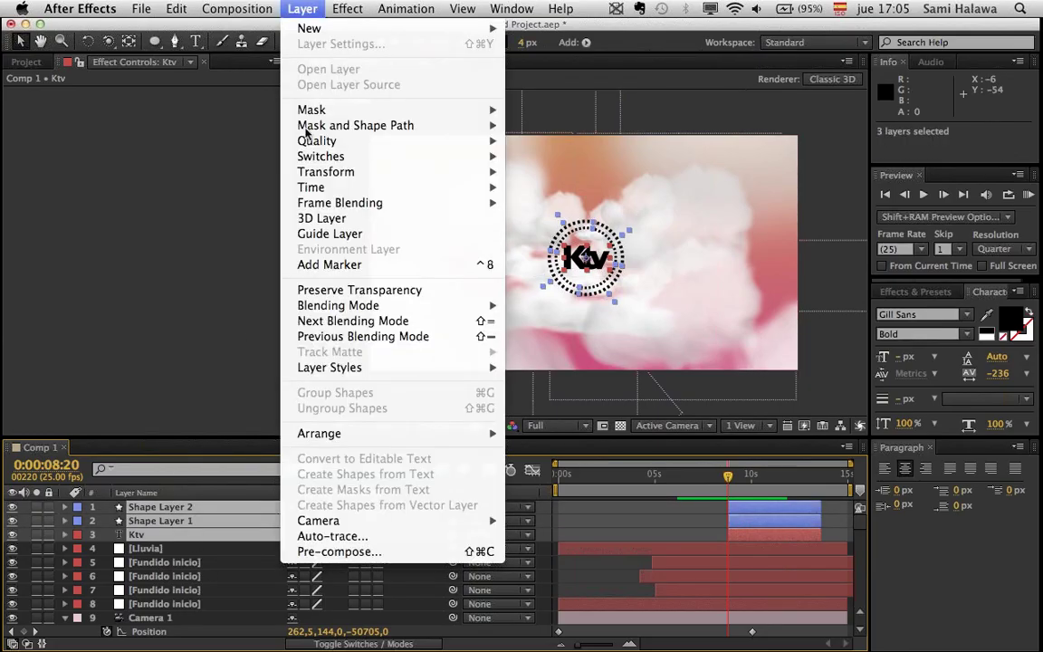
click(344, 552)
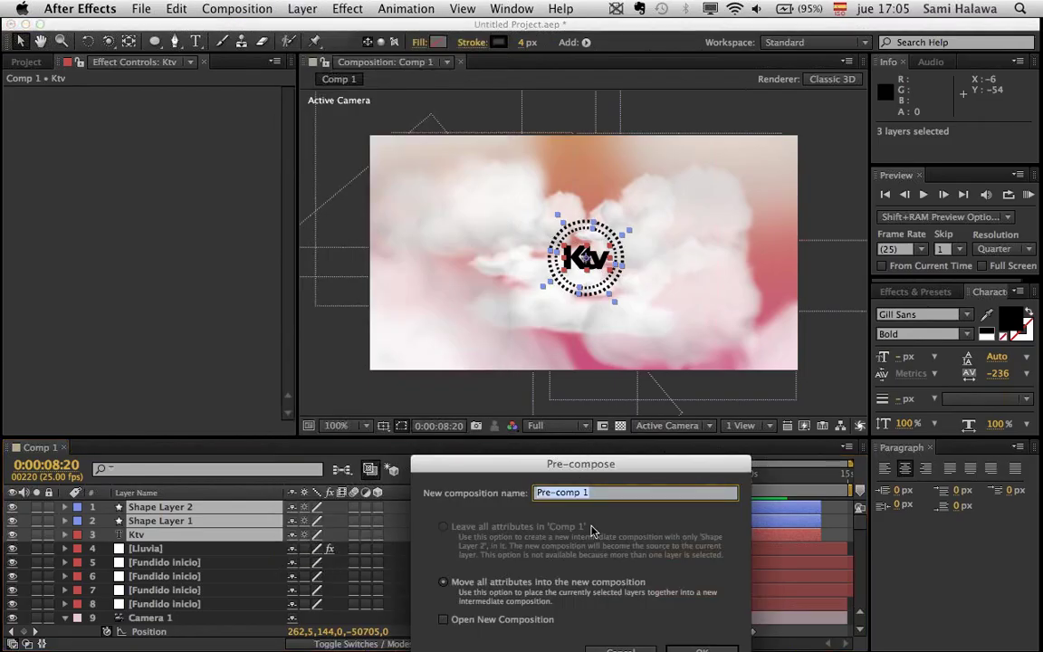
text(Logo KTV)
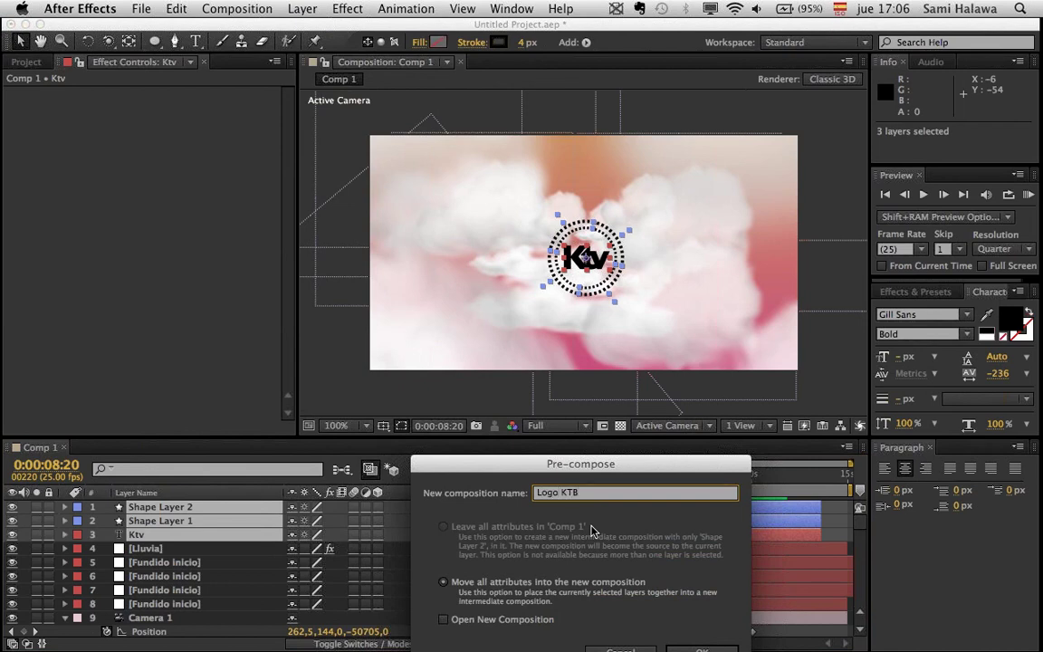
key(Return)
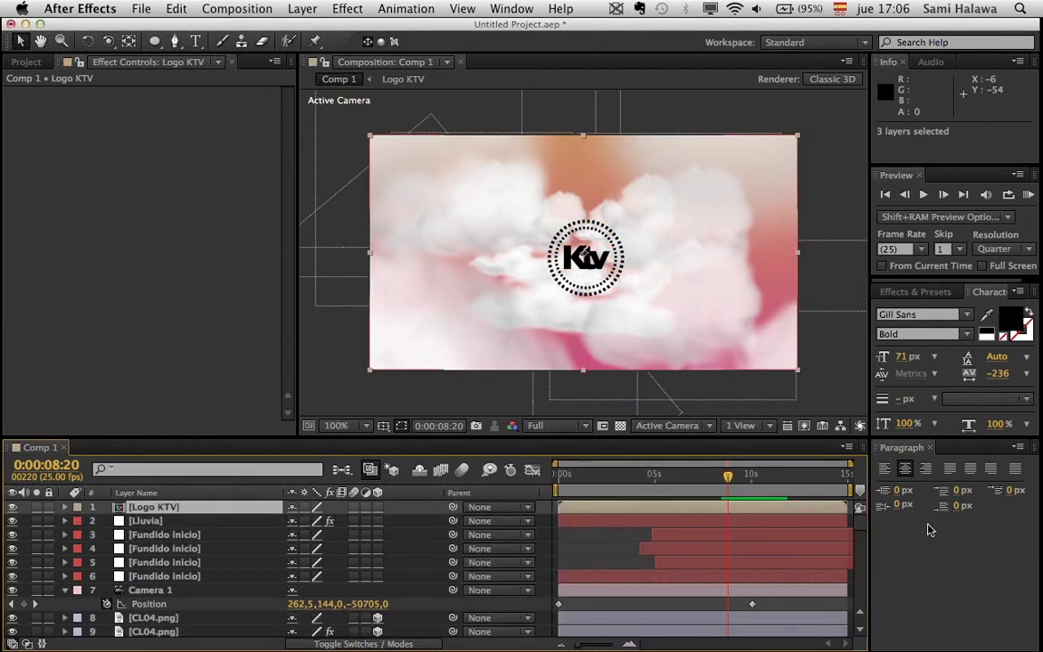
- Open the Logo KTV composition and move all three of its layers to start at the beginning of the timeline
drag(673, 481, 707, 478)
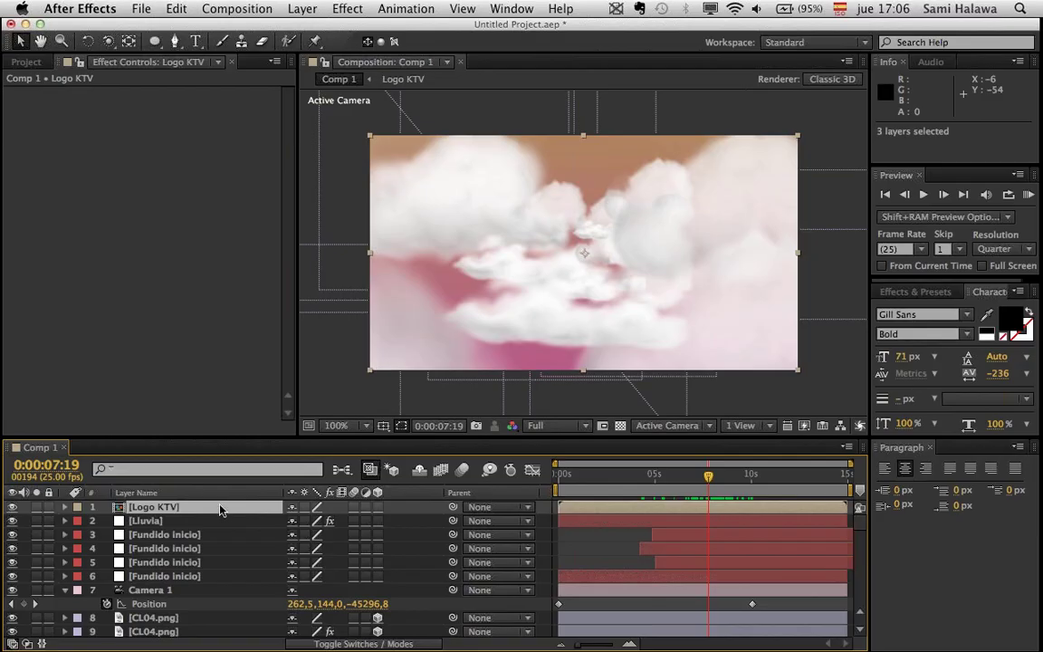
drag(582, 468, 647, 475)
double_click(730, 508)
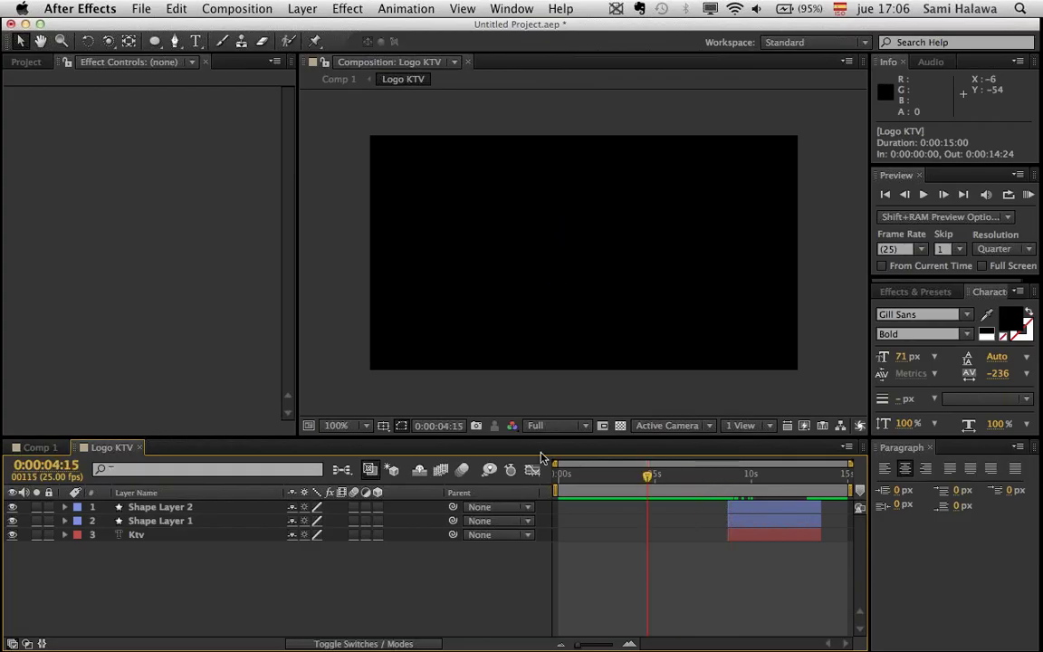
drag(578, 474, 692, 478)
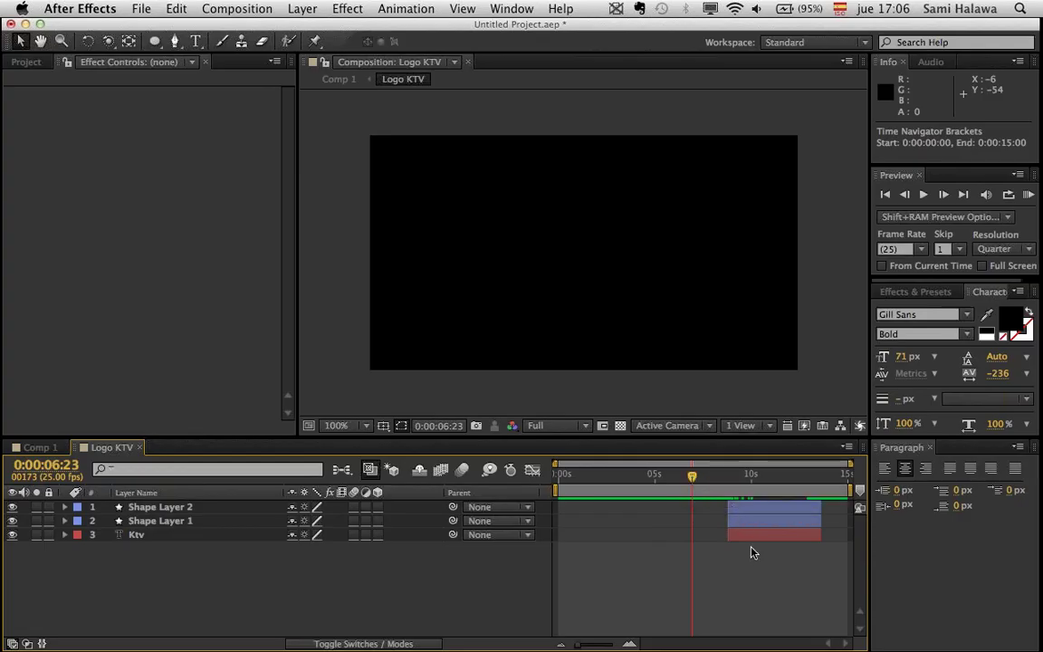
drag(172, 585, 154, 503)
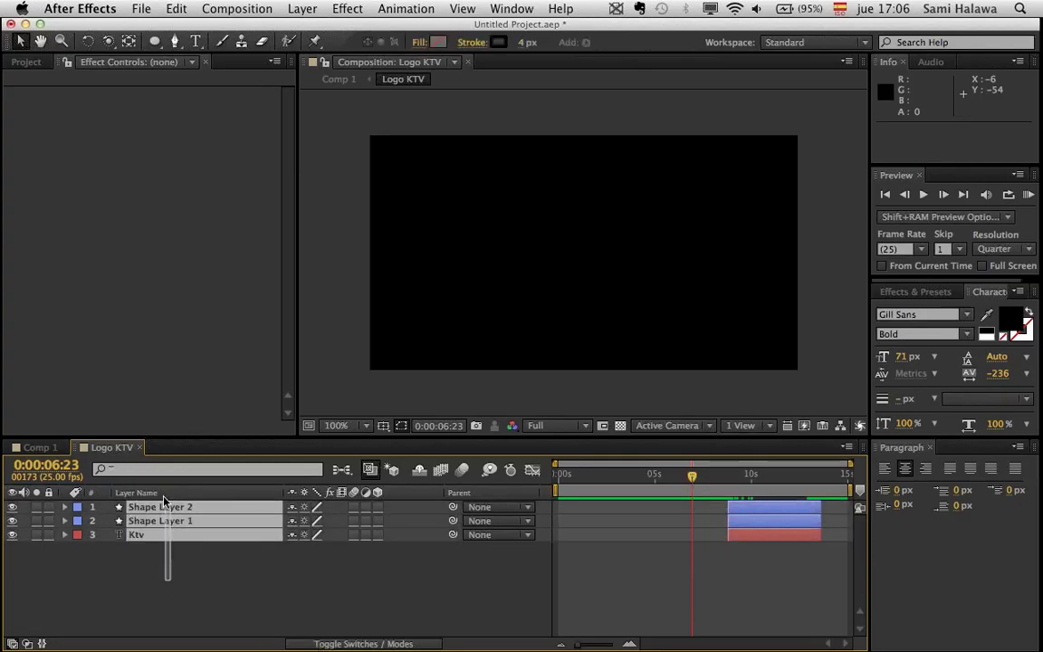
drag(752, 512, 582, 494)
key(KP_0)
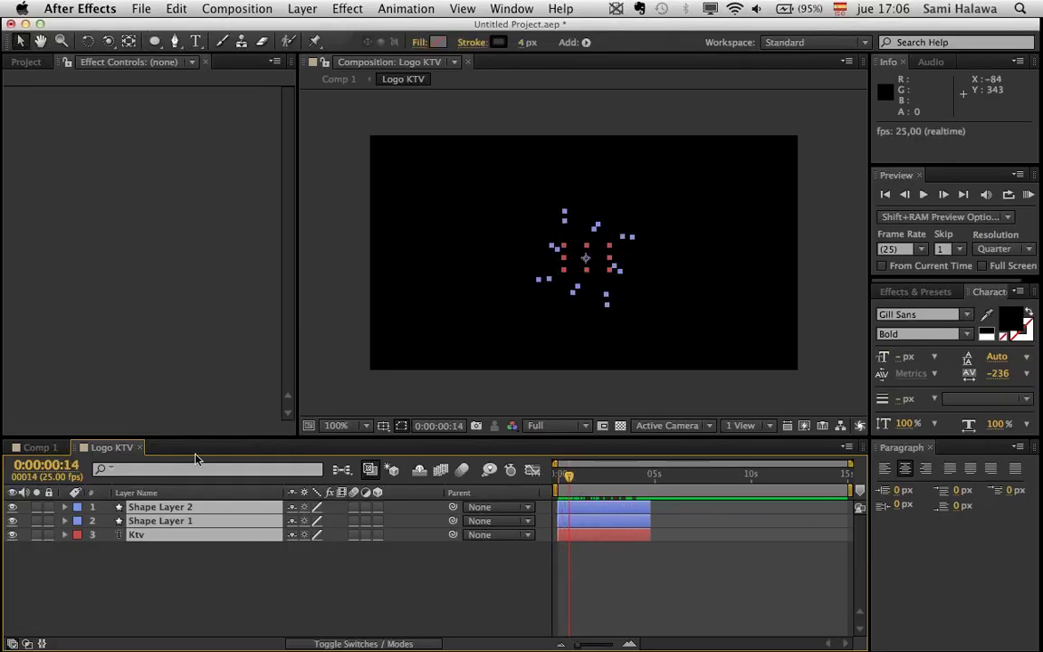
- In Comp 1, trim the Logo KTV layer to a duration of 0:00:04:15 and position it to start at 0:00:08:17
click(36, 447)
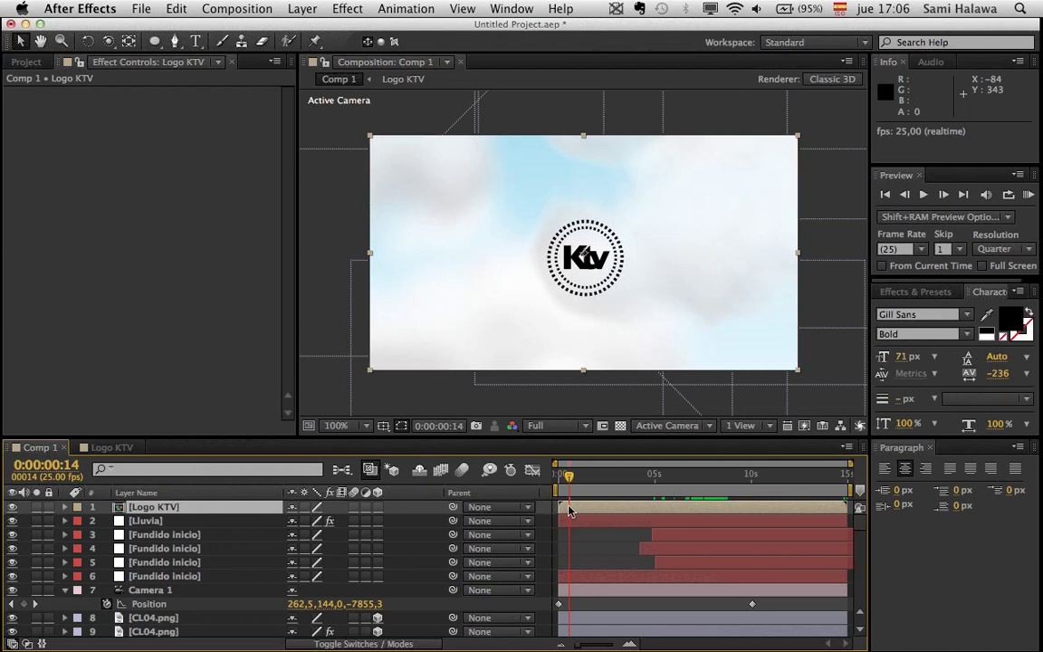
drag(858, 505, 744, 513)
click(706, 474)
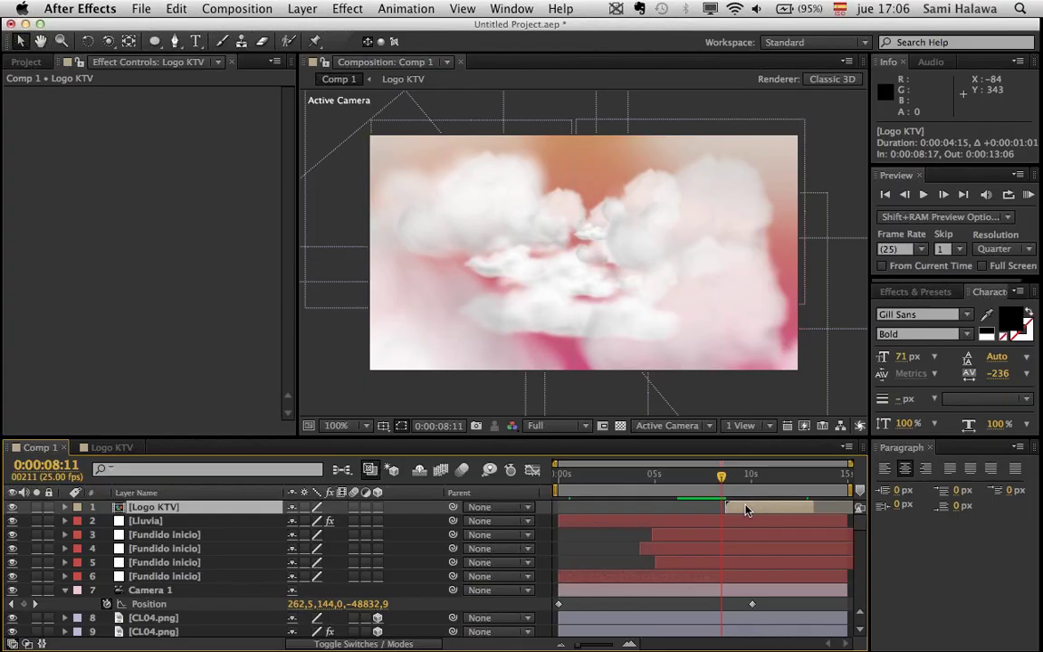
- Open the Logo KTV composition and play its animation from 0:00:00:00
double_click(745, 511)
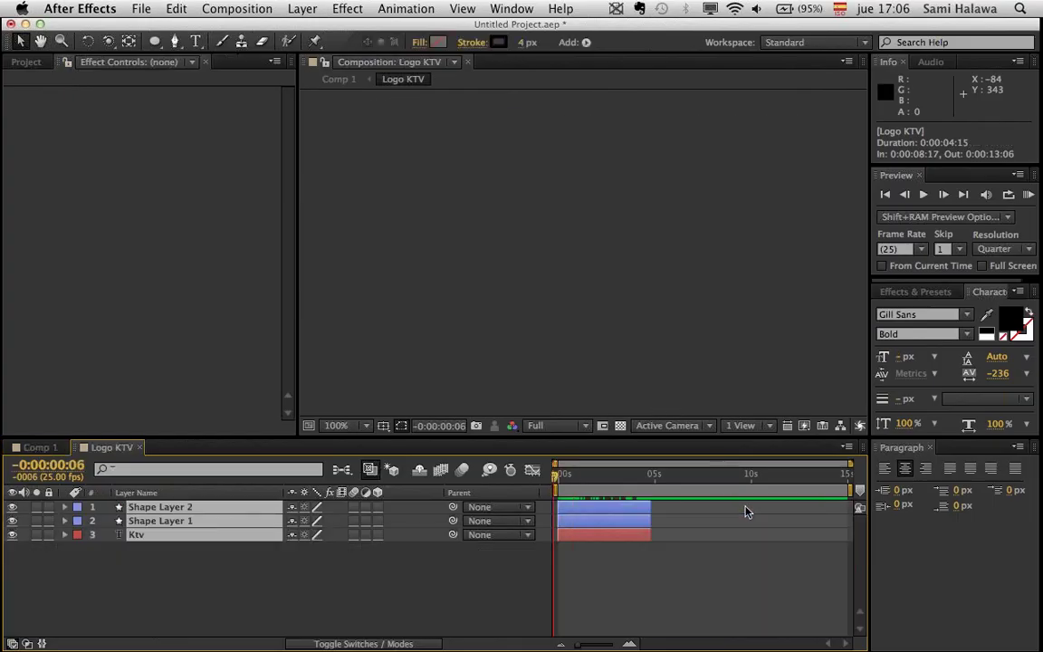
drag(613, 489, 558, 475)
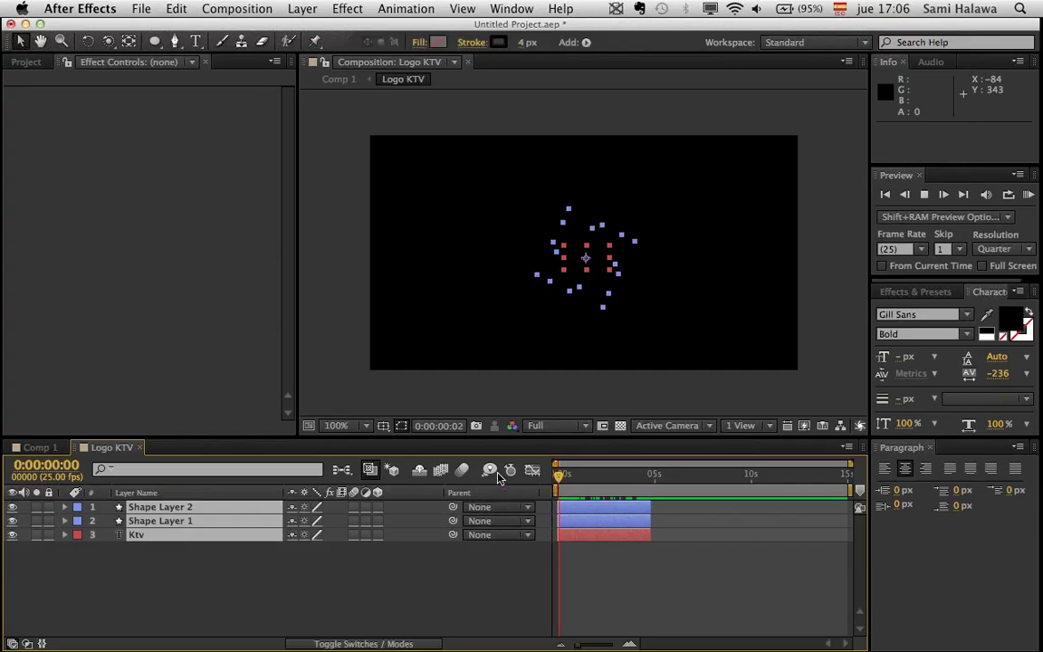
key(space)
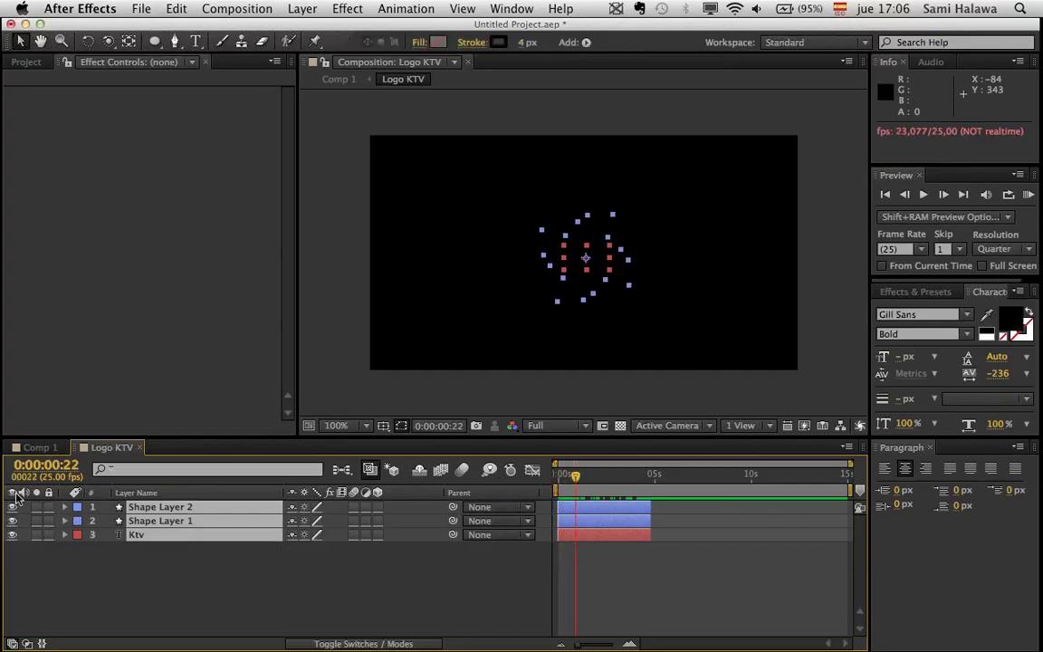
- Return to Comp 1 and preview the Logo KTV layer over the clouds from 0:00:08:15
click(36, 447)
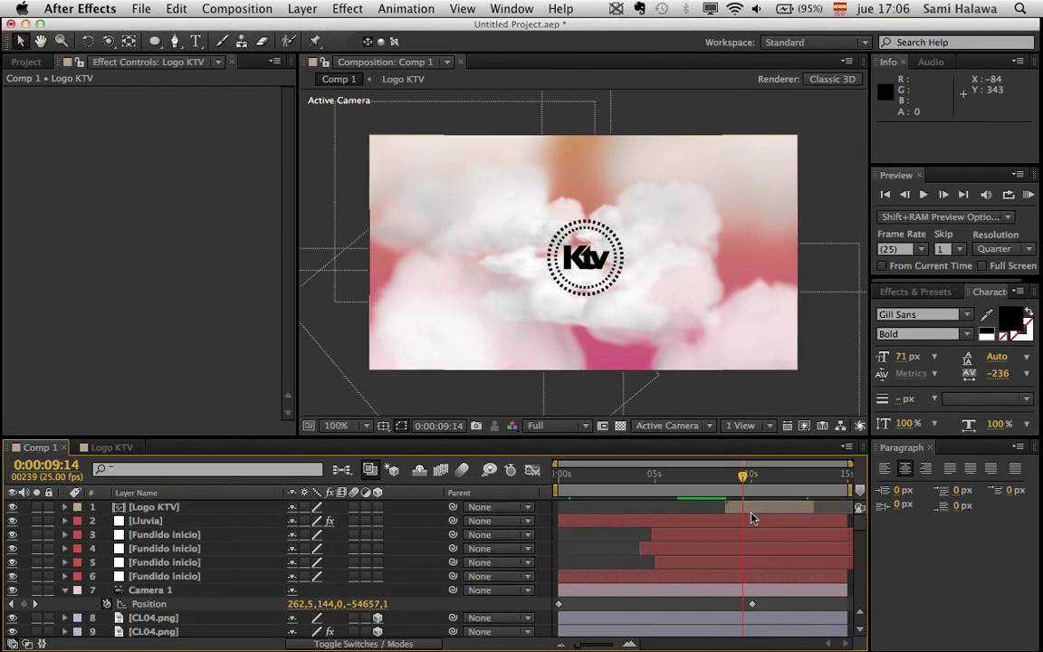
click(715, 501)
click(716, 474)
mouse_move(716, 473)
mouse_down()
mouse_move(779, 482)
mouse_move(725, 475)
mouse_up()
key(space)
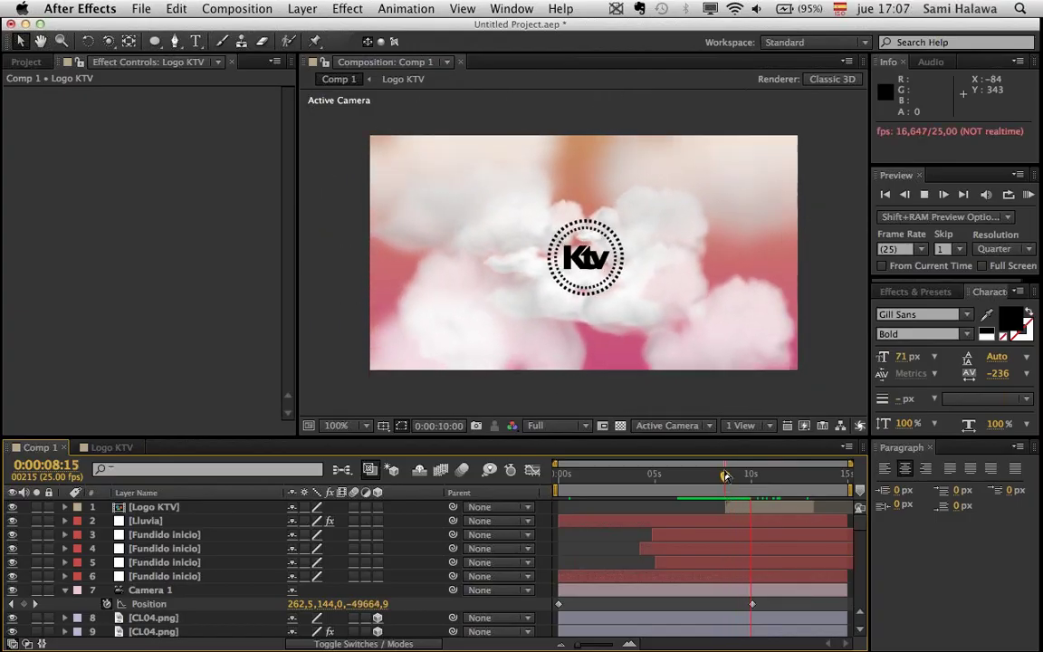
key(space)
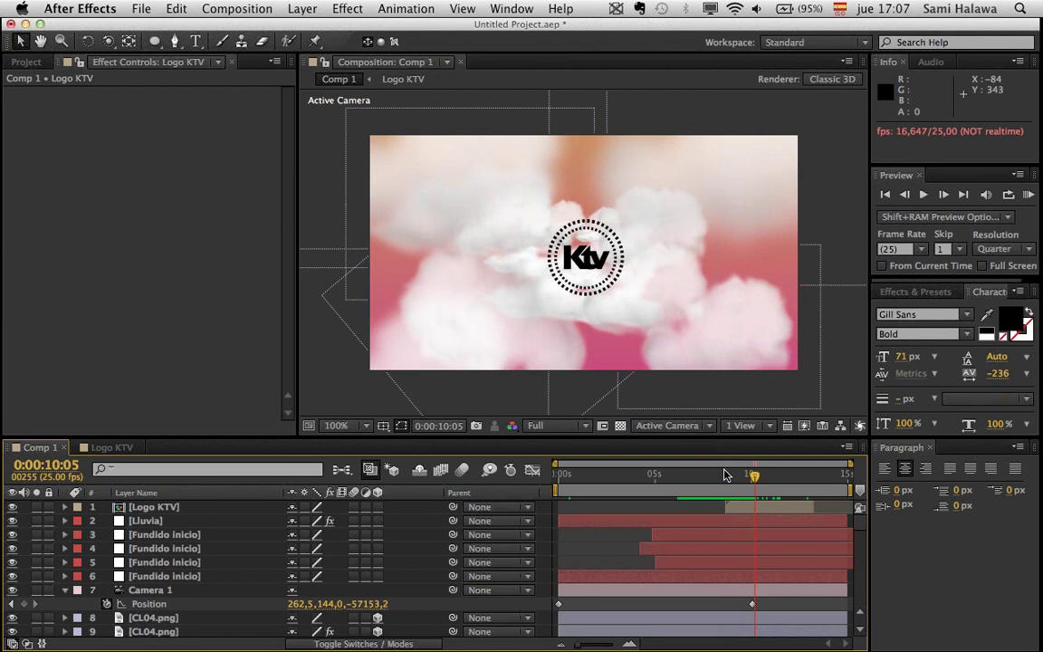
- Draw a paragraph text box below the logo in Comp 1, enter ELTIEMPO, and enlarge the box to fit the word
click(208, 508)
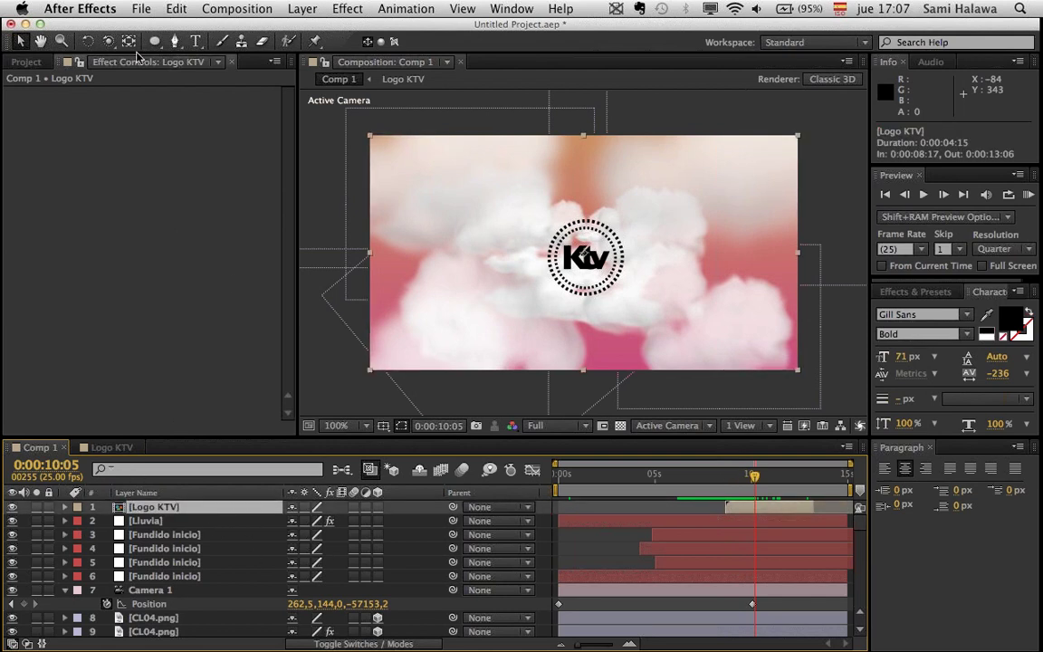
click(197, 42)
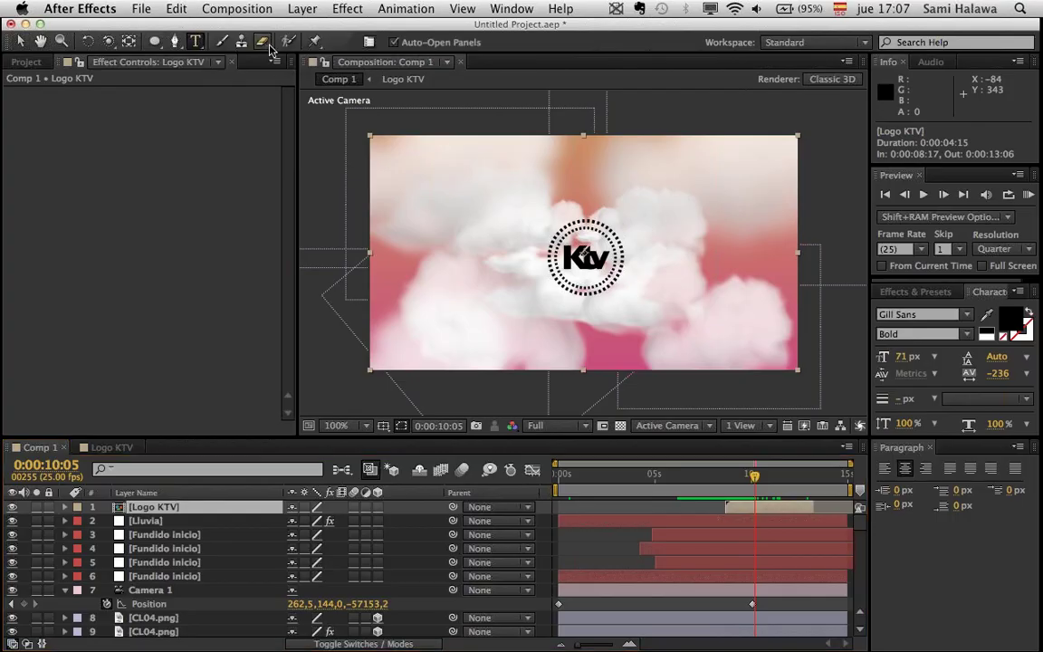
drag(512, 315, 705, 358)
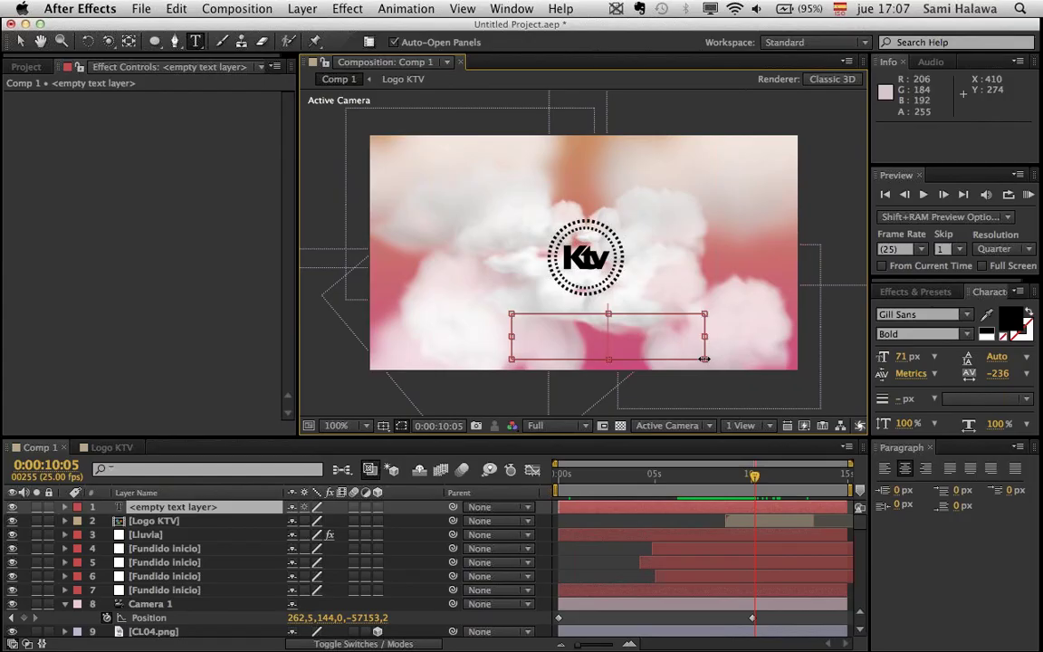
text(ELTEMP)
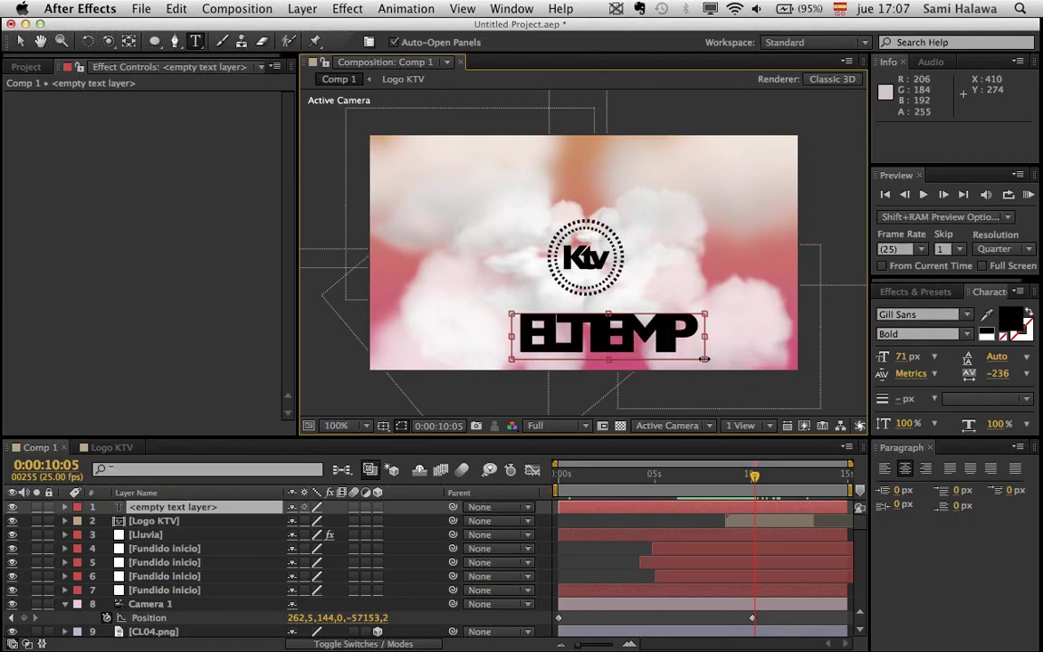
text(O)
drag(704, 359, 798, 384)
- Set the whole ELTIEMPO text to Gill Sans Light with a tracking of -50
key(super+a)
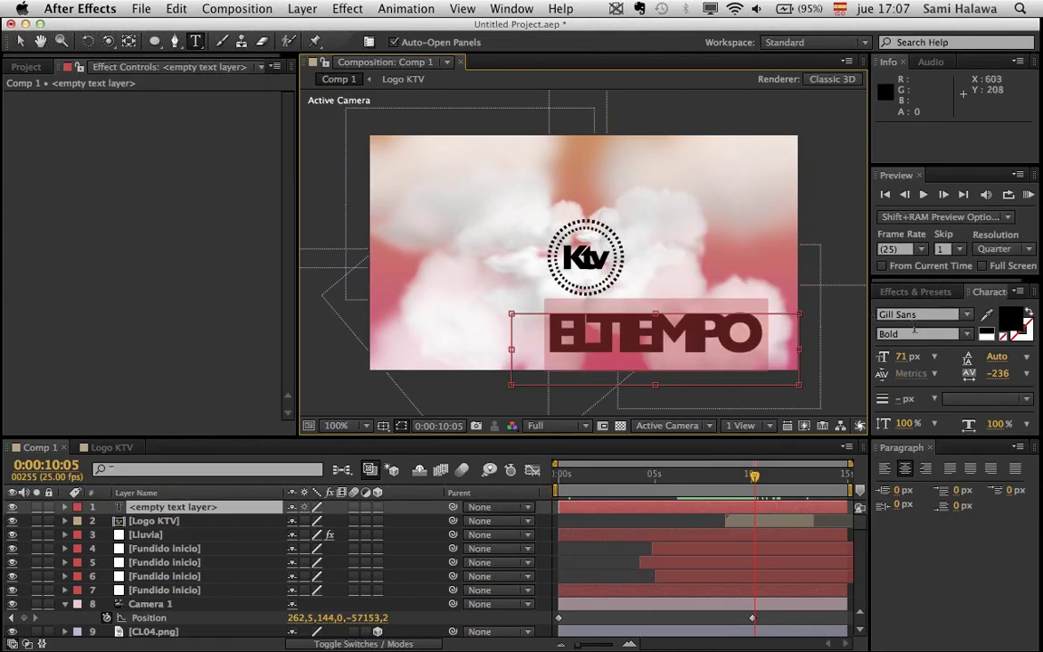
click(970, 334)
click(925, 351)
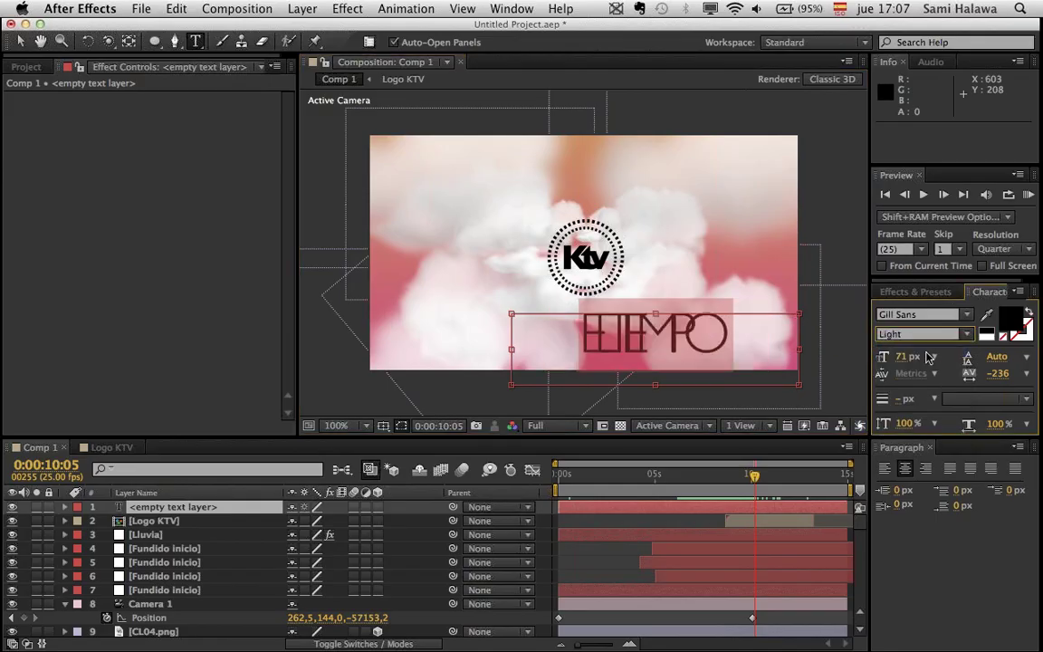
drag(992, 376, 1020, 372)
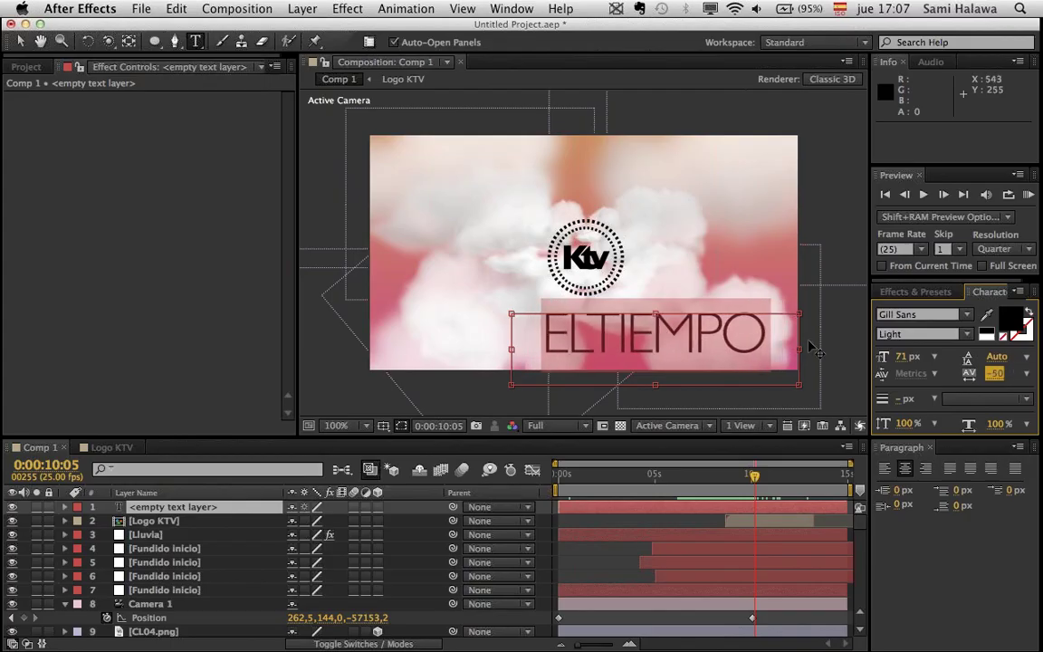
- Rewrite the text as elTiempo, keeping only the T capitalized, and finish text editing
click(698, 335)
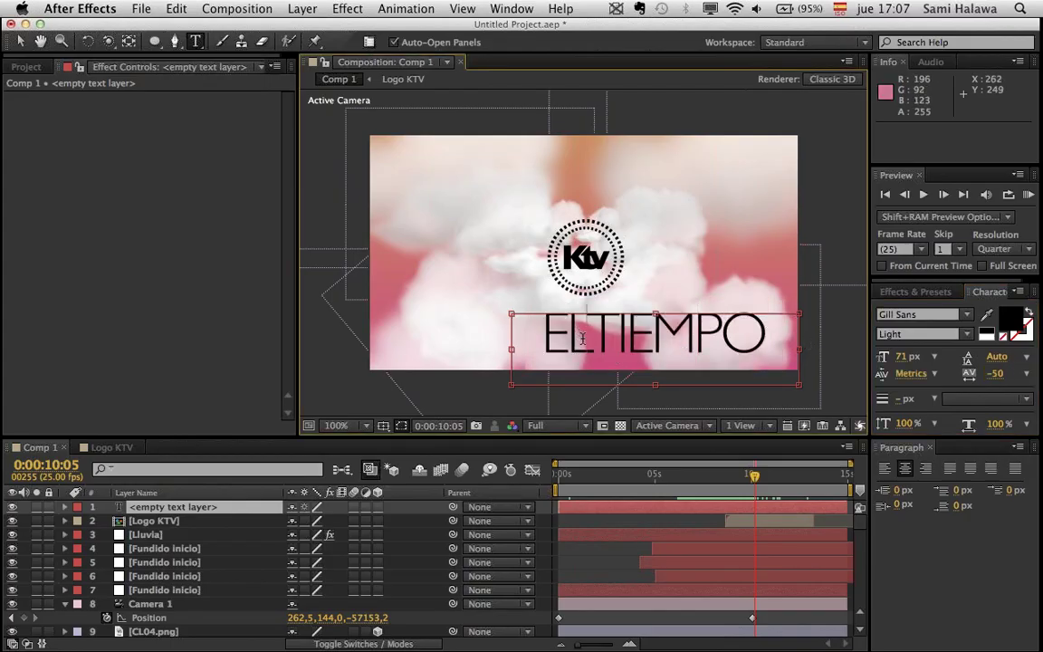
drag(573, 333, 541, 336)
text(el)
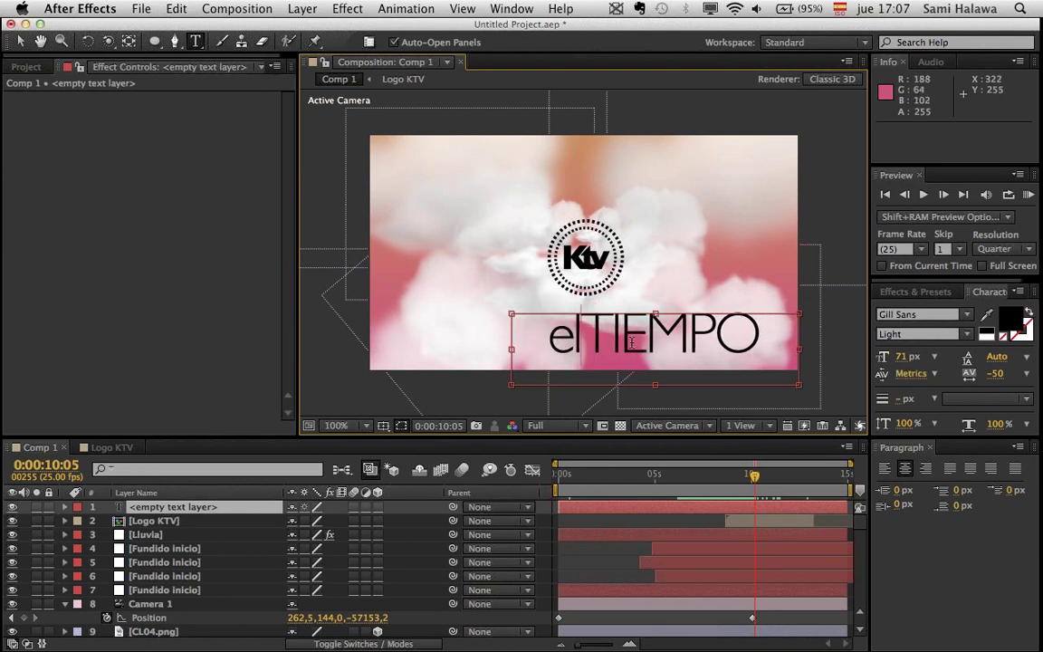
drag(624, 343, 766, 342)
key(BackSpace)
key(BackSpace)
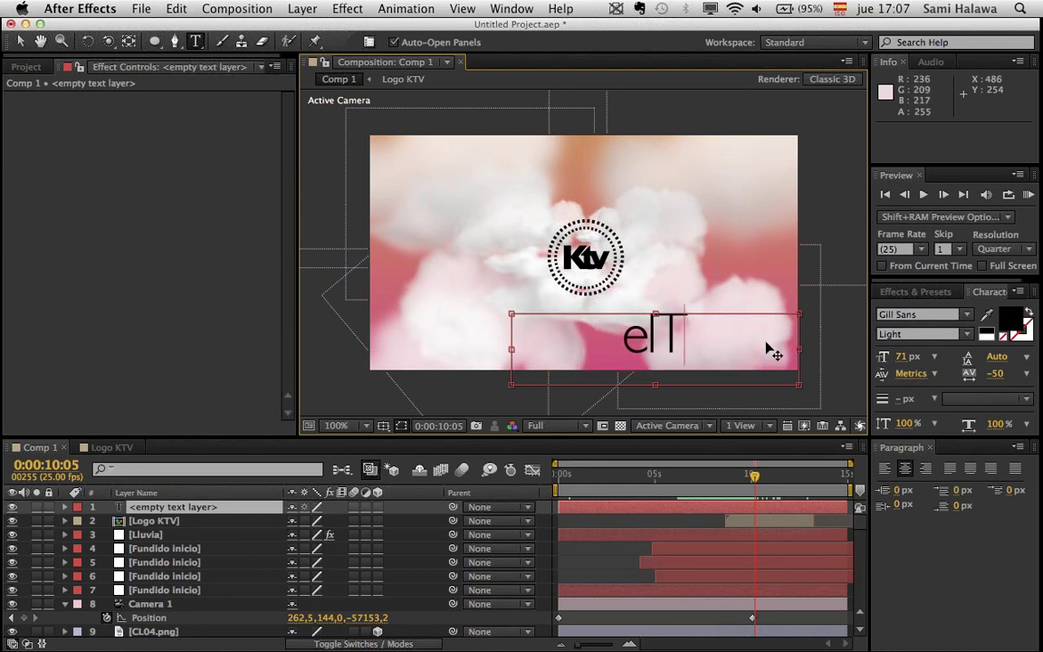
text(iempo)
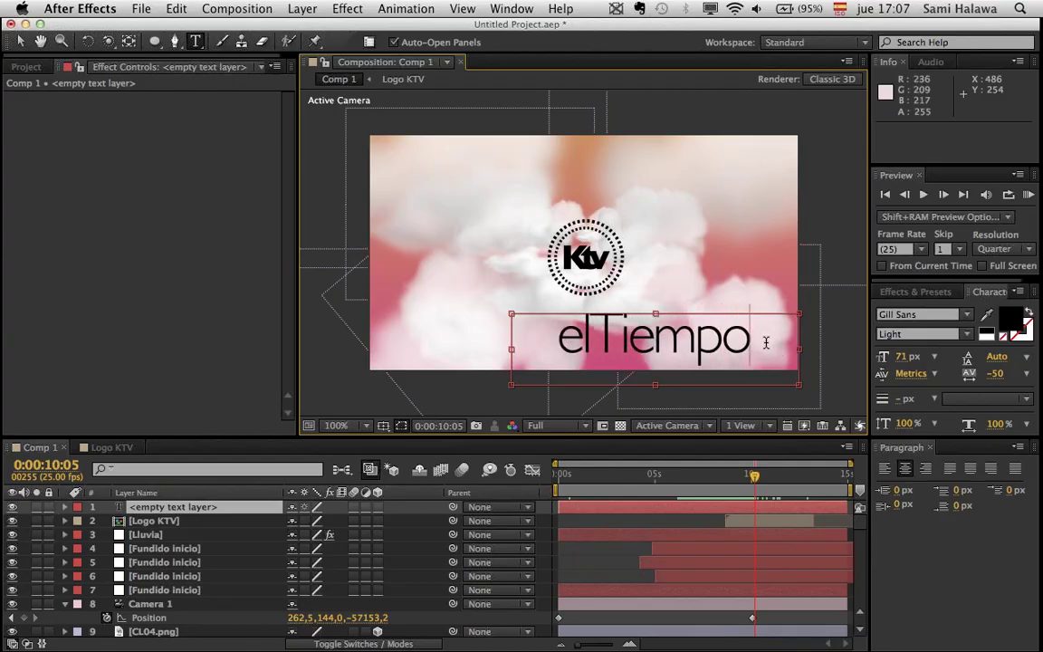
click(20, 40)
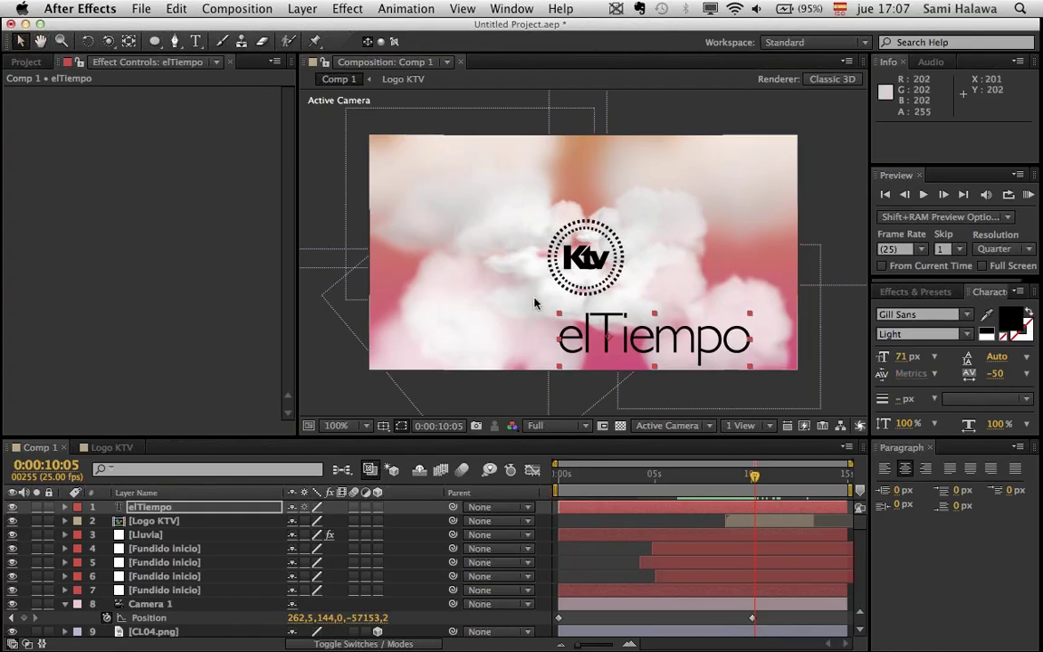
- Move the elTiempo text over the logo to about 223.5, 138 and shift its layer to start at 0:00:08:12
drag(614, 348, 555, 259)
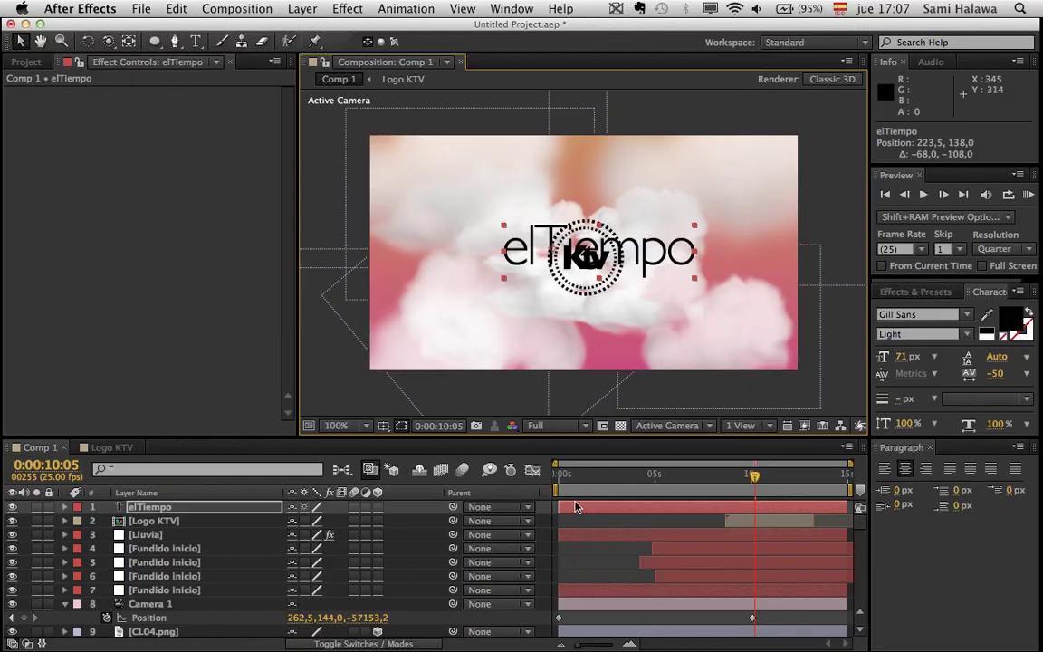
drag(578, 507, 710, 519)
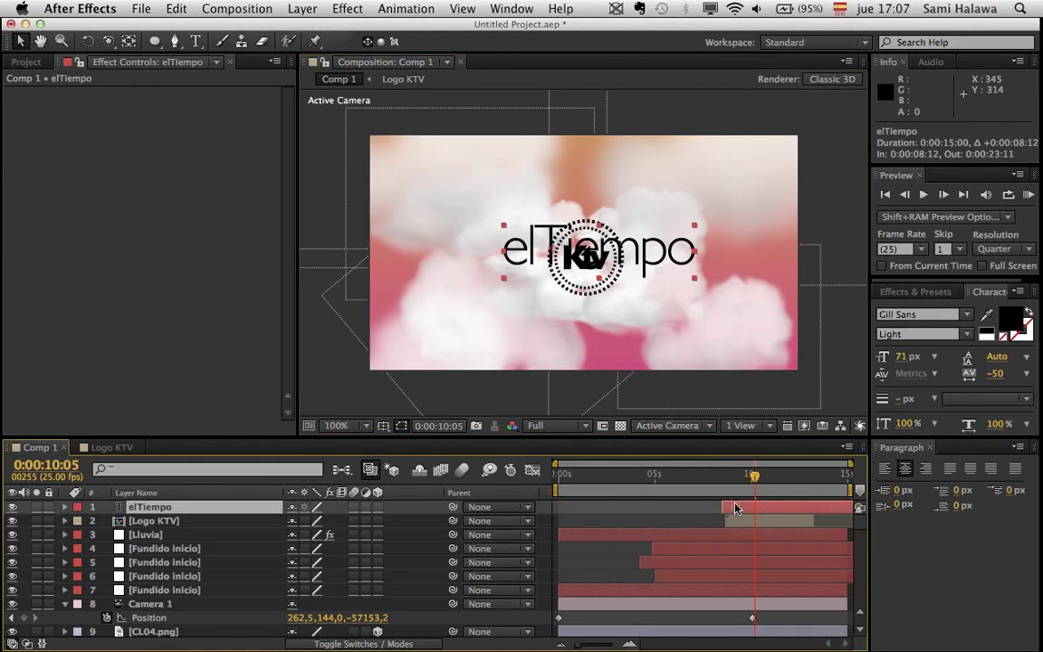
drag(731, 476, 753, 486)
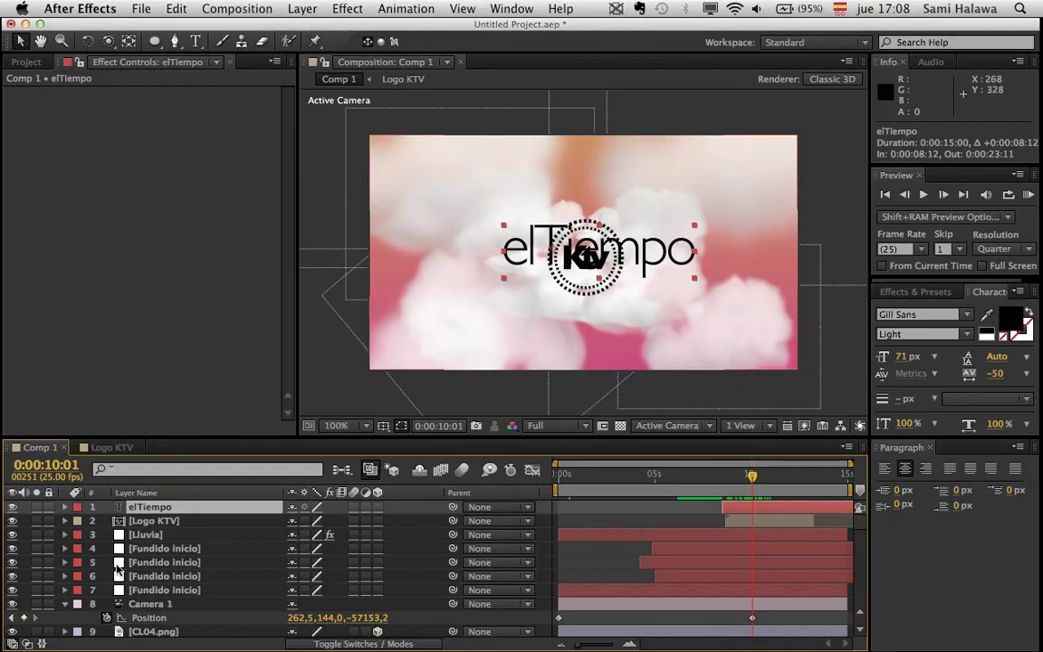
- Hide the Logo KTV layer and move the elTiempo layer's anchor point to the center of the word
click(13, 521)
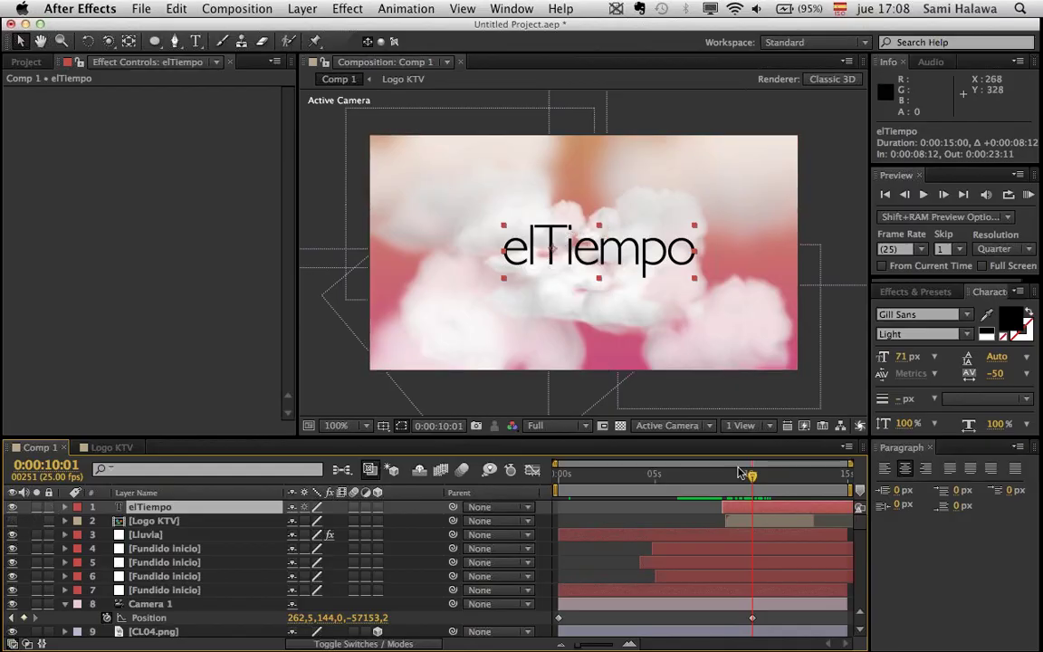
scroll(584, 263, up, 1)
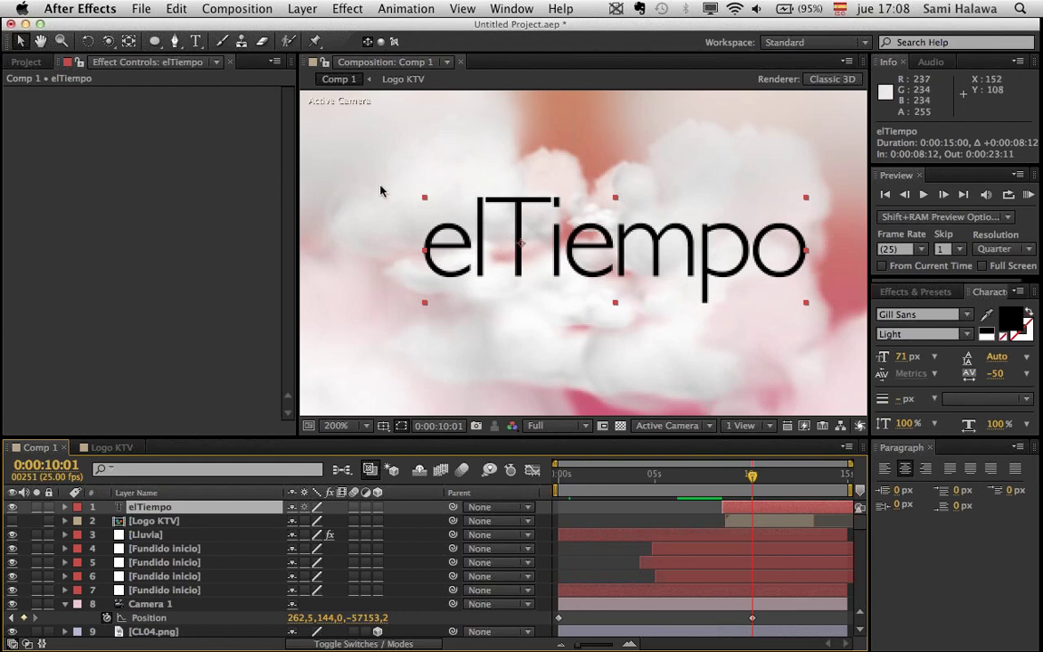
key(y)
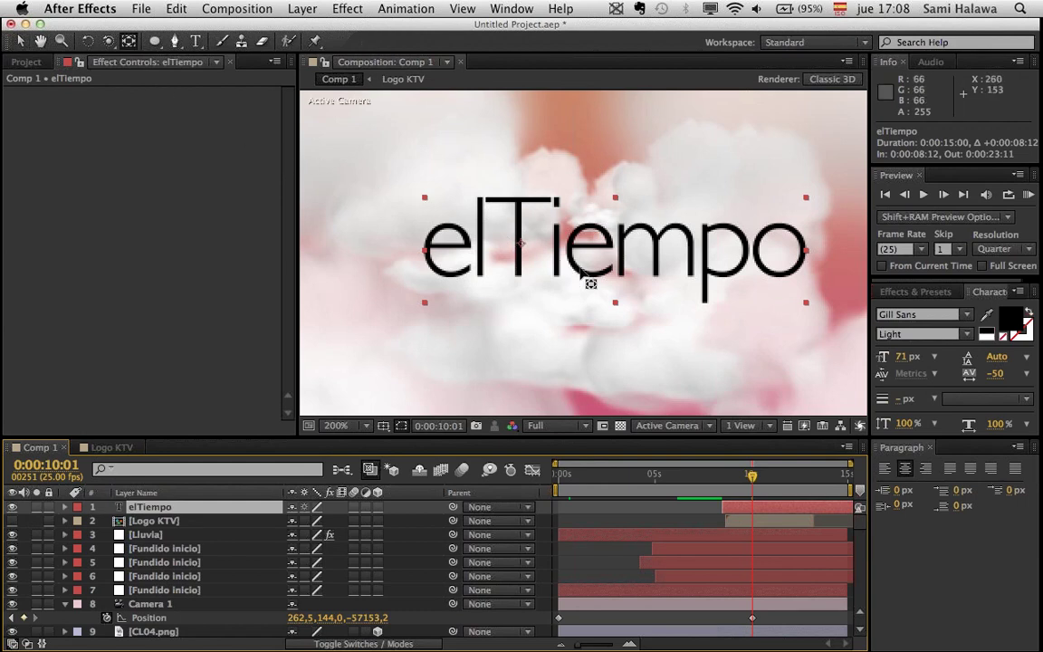
click(533, 244)
drag(533, 244, 615, 254)
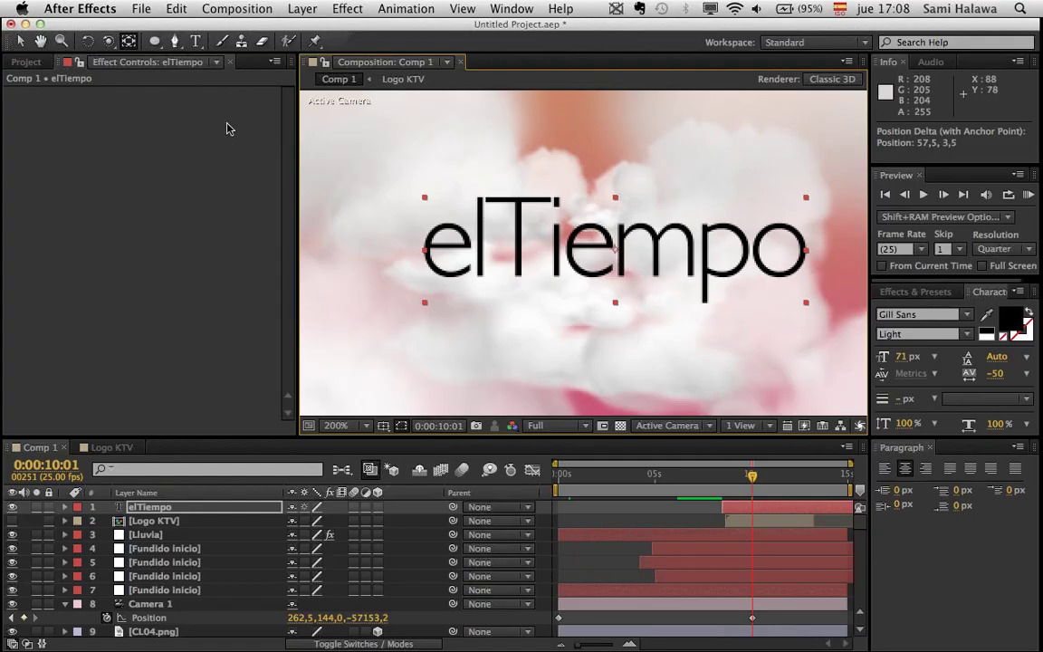
key(v)
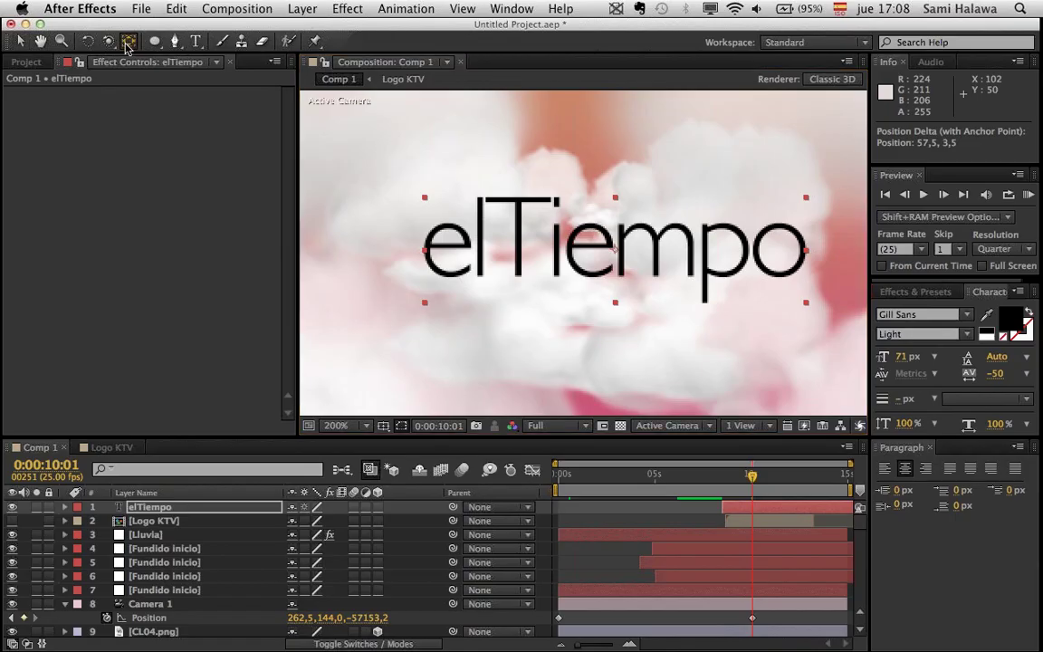
key(super+z)
key(super+z)
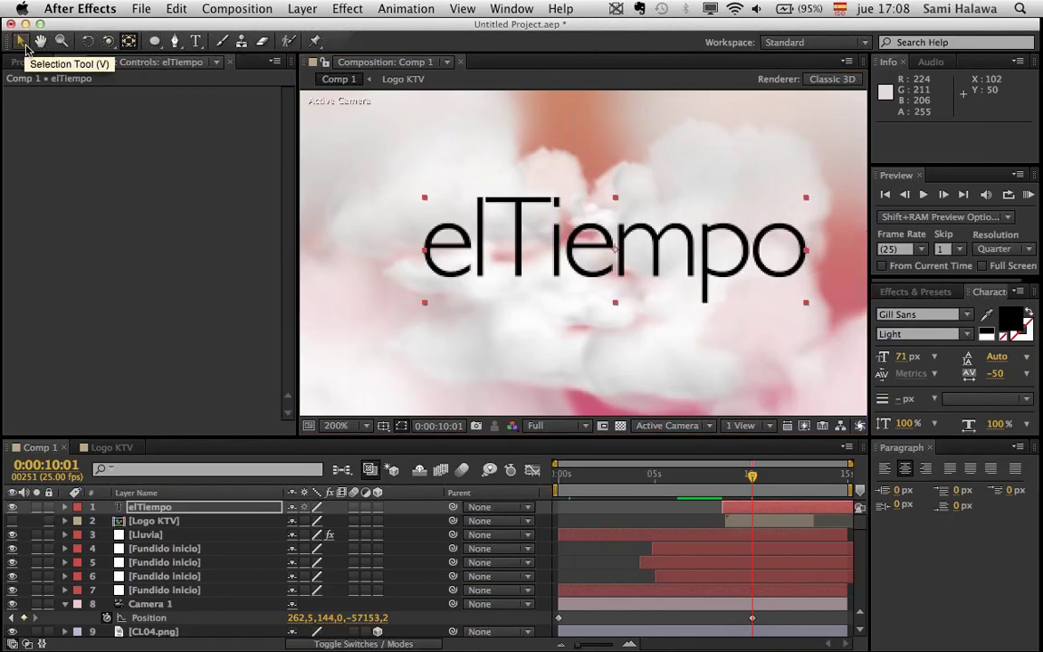
click(27, 49)
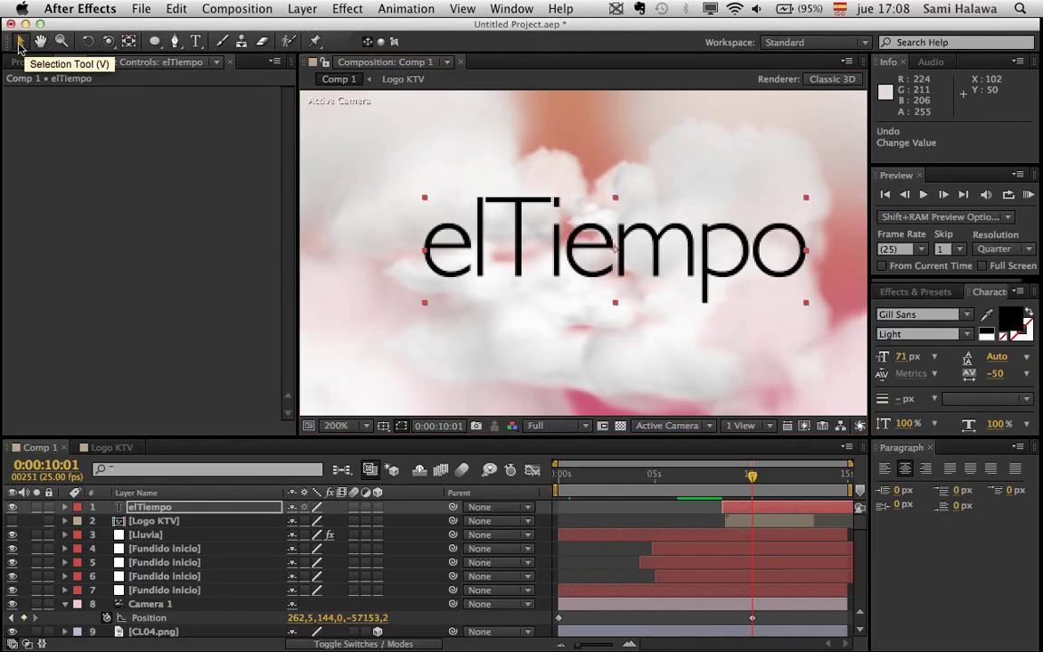
scroll(715, 292, down, 3)
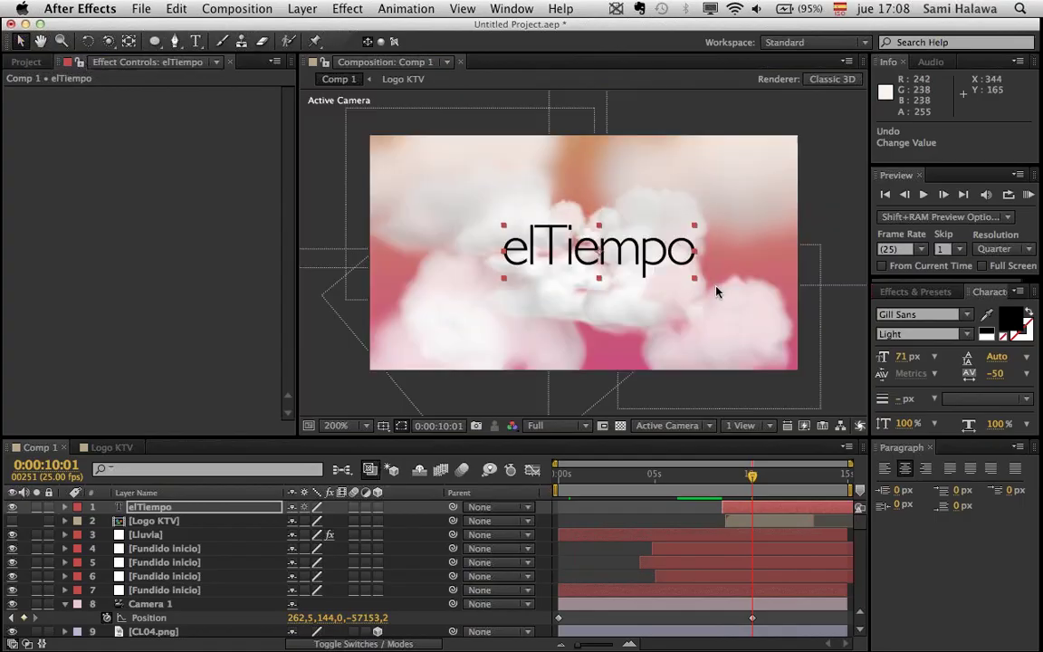
scroll(715, 291, up, 1)
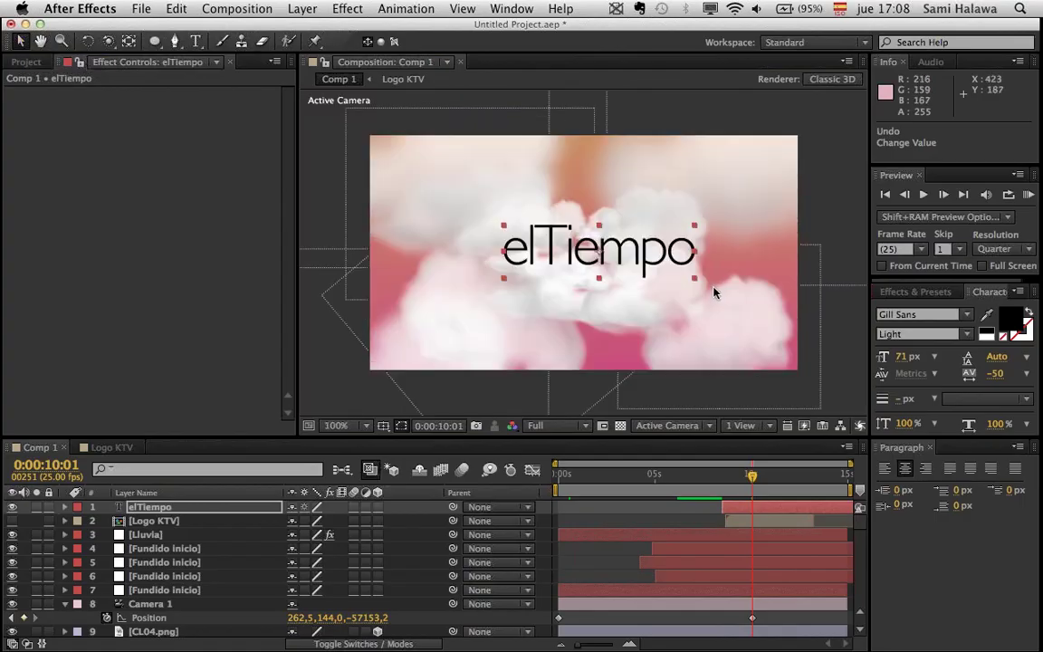
- Make the elTiempo text layer 3D and reveal its Position property
click(378, 507)
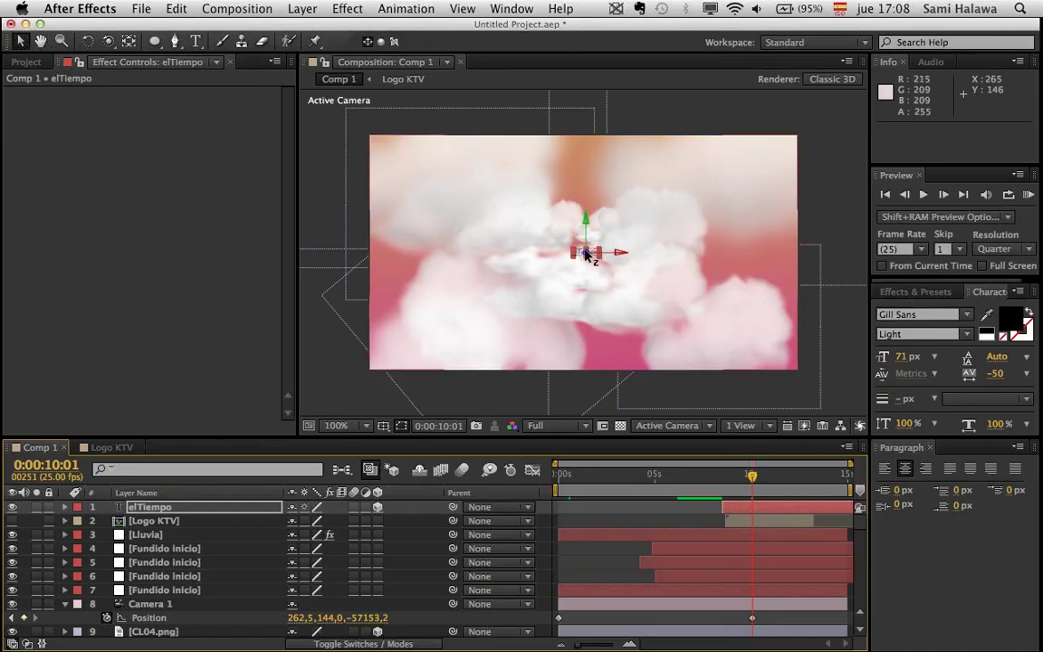
drag(595, 265, 454, 268)
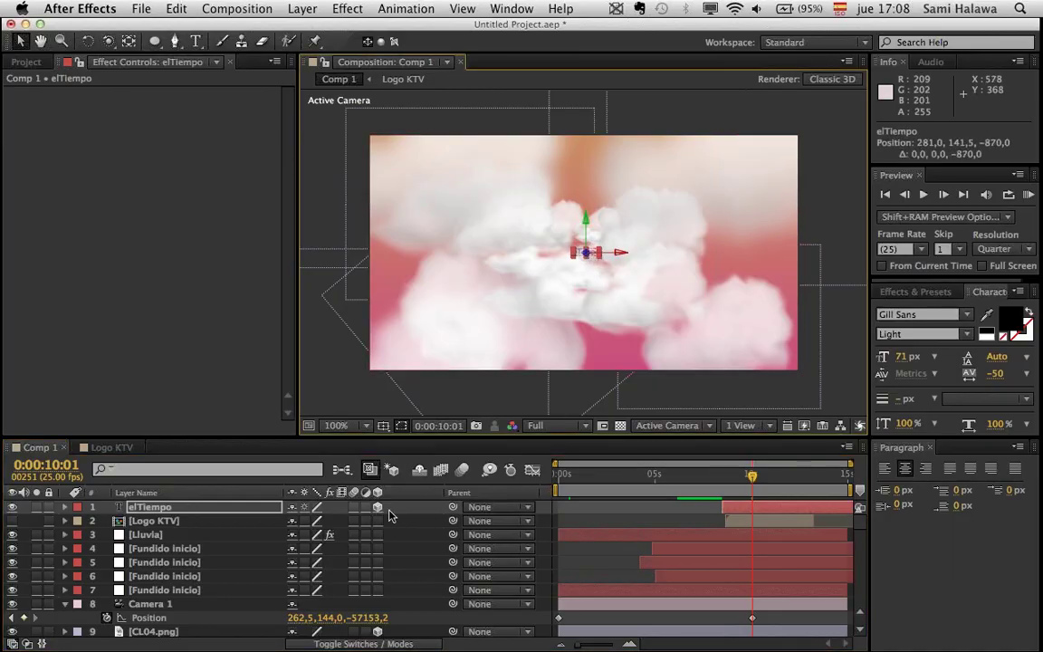
click(179, 512)
key(p)
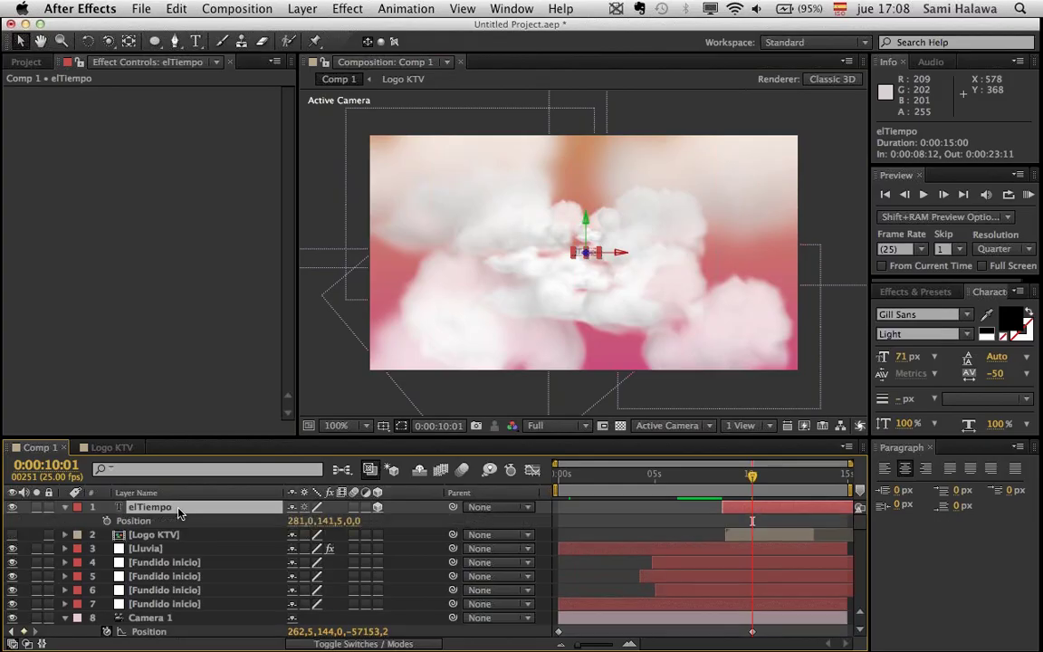
- Try Z positions of -2900, -22900 and -92900 for the elTiempo layer
drag(351, 520, 317, 521)
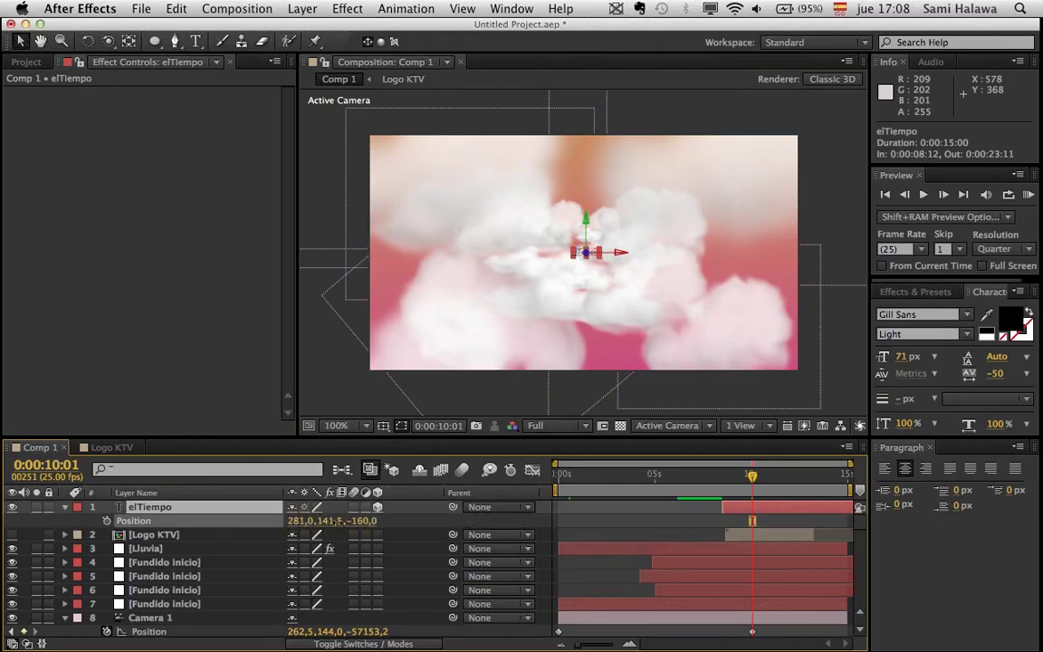
drag(167, 518, 269, 519)
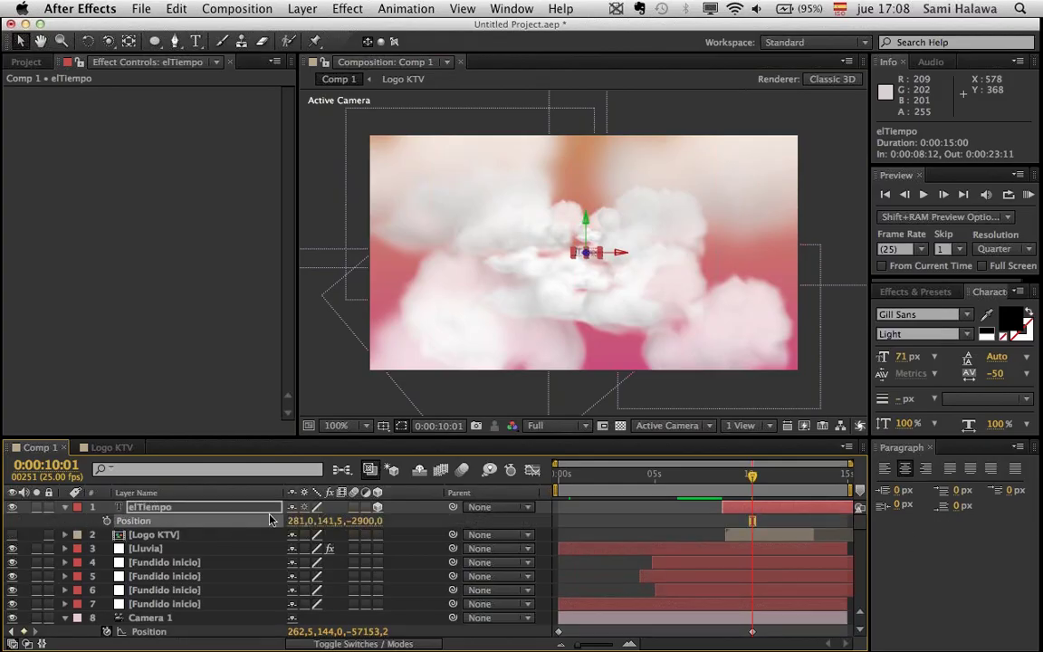
click(352, 522)
text(-22900)
key(Return)
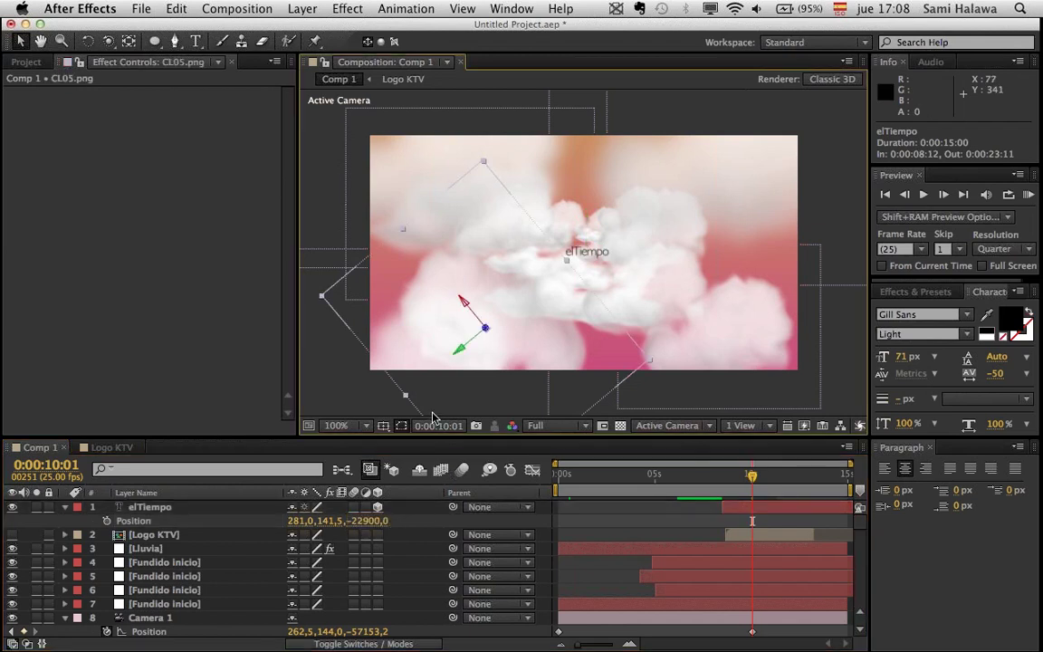
click(362, 523)
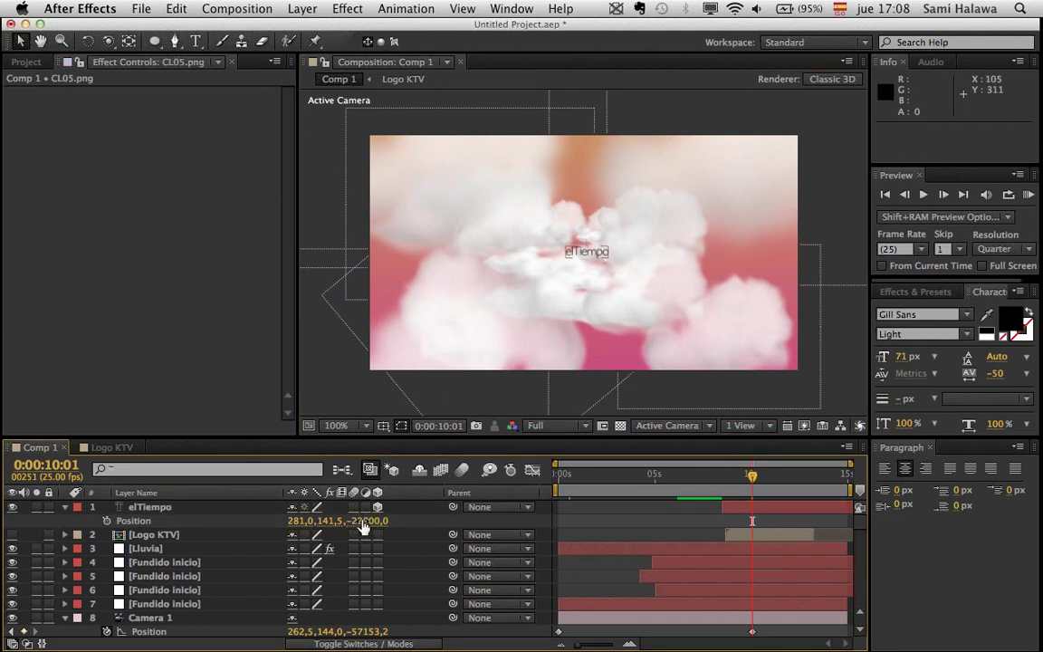
click(362, 523)
text(-92900)
key(Return)
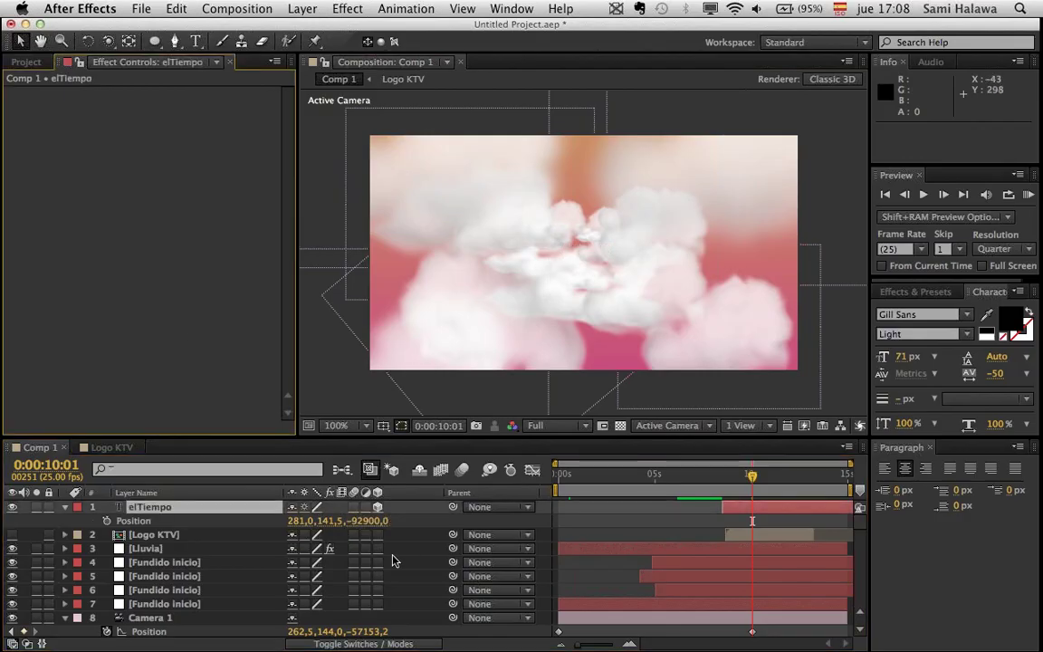
- Set the elTiempo layer's Z position to -44810 and check its size in the frame at 0:00:08:13
drag(367, 520, 938, 521)
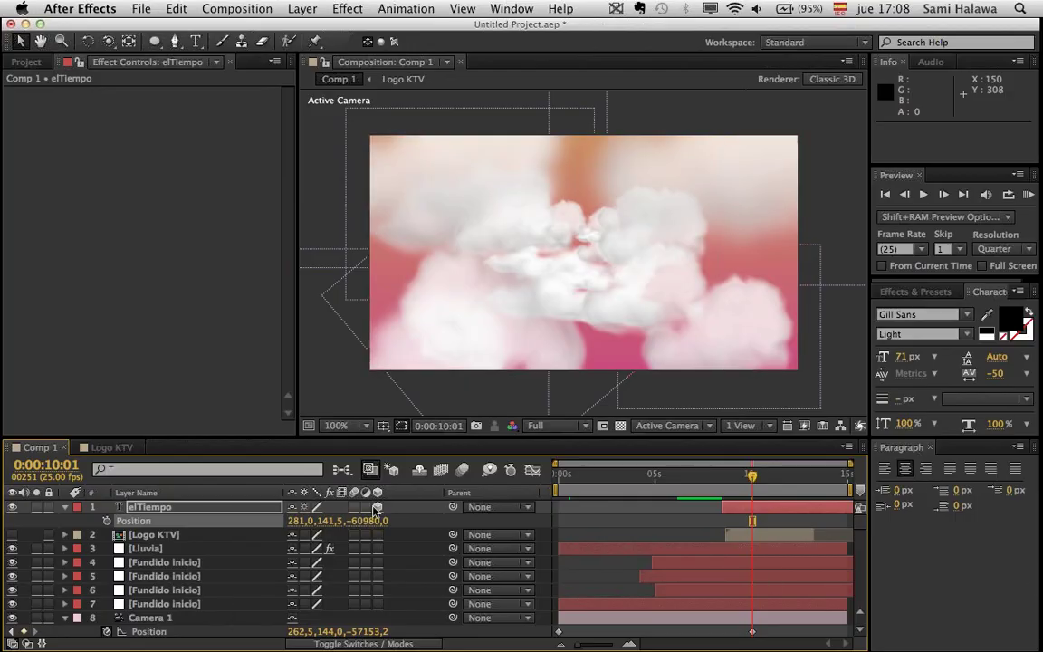
drag(383, 522, 1018, 510)
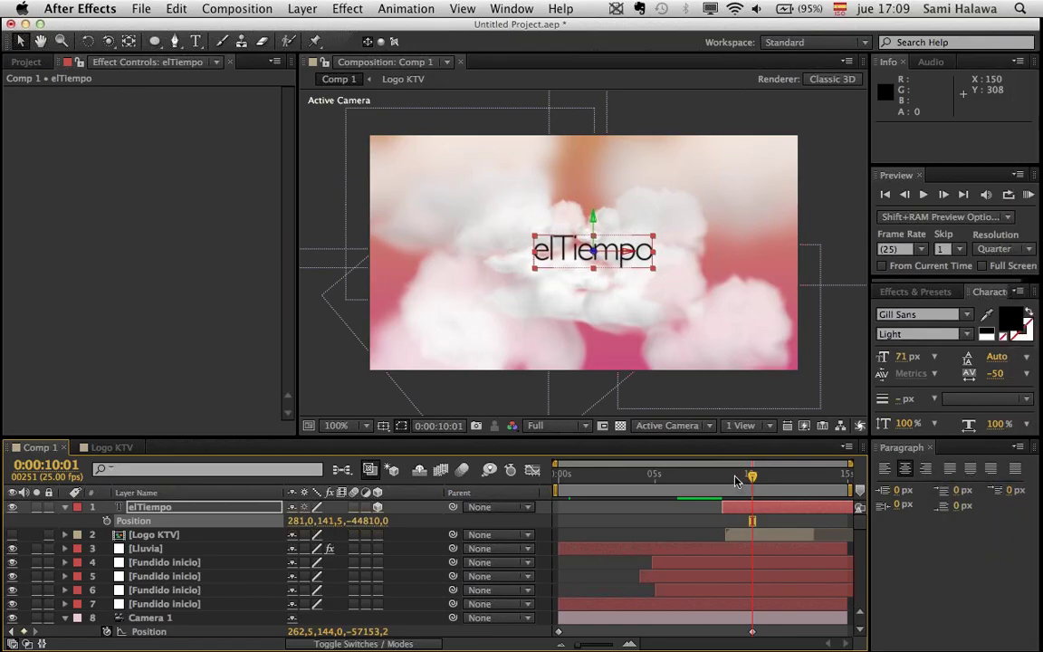
click(733, 474)
mouse_move(713, 480)
mouse_down()
mouse_move(758, 478)
mouse_move(723, 473)
mouse_up()
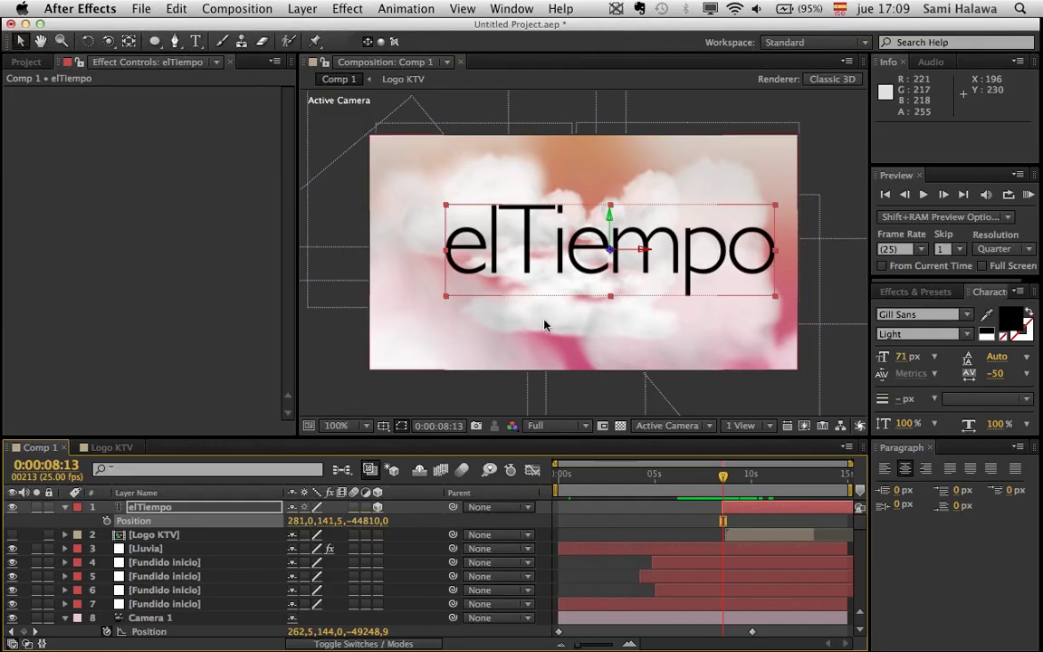
- Move the elTiempo text to the frame's center at about X 260,7 and Y 148,5, and reveal its Opacity property
drag(599, 292, 567, 288)
mouse_move(724, 474)
mouse_down()
mouse_move(757, 476)
mouse_move(723, 480)
mouse_up()
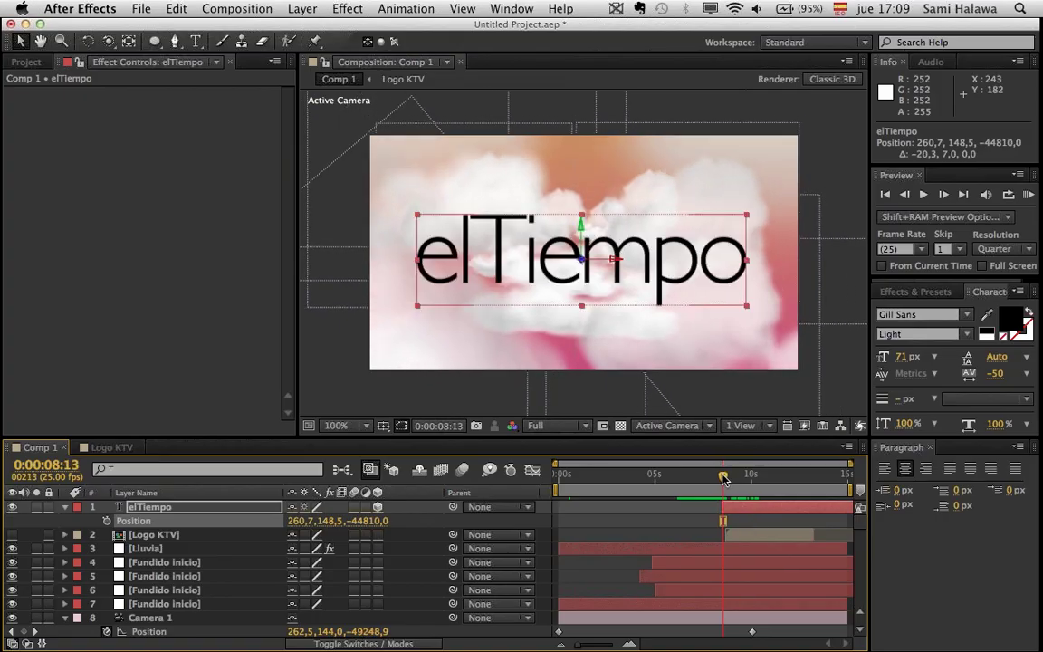
click(241, 507)
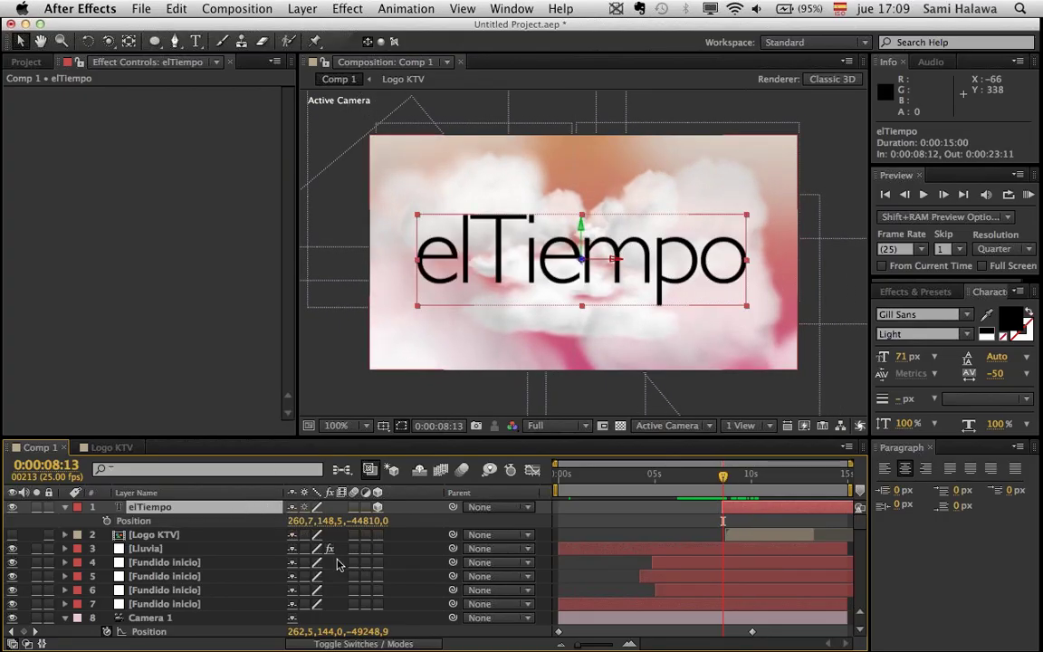
key(t)
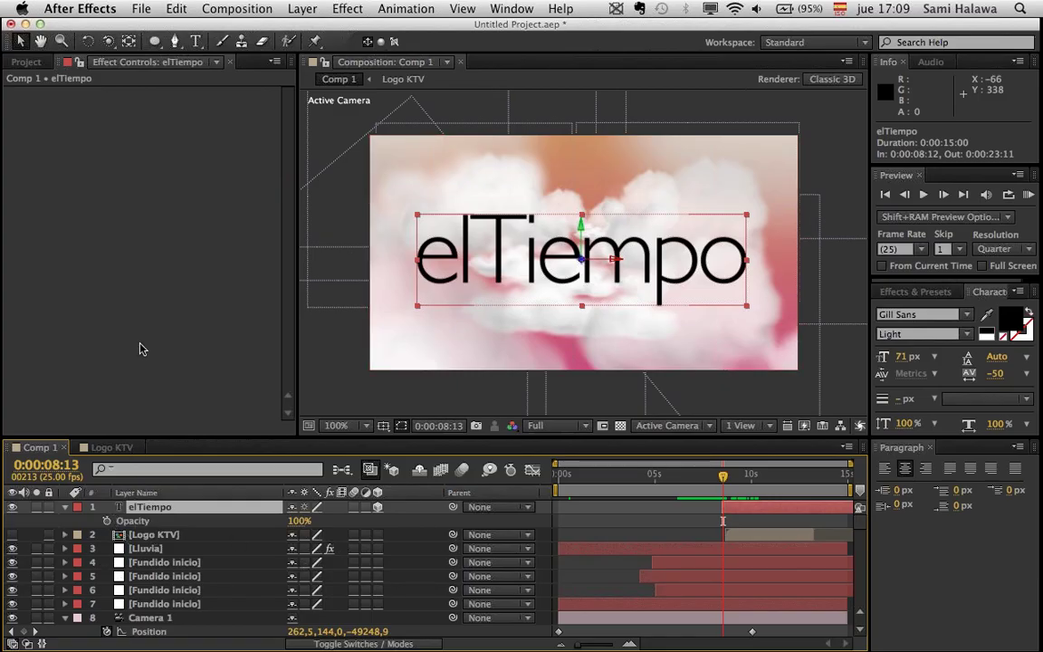
- Apply the Fast Blur effect to the elTiempo layer
right_click(136, 296)
mouse_move(182, 326)
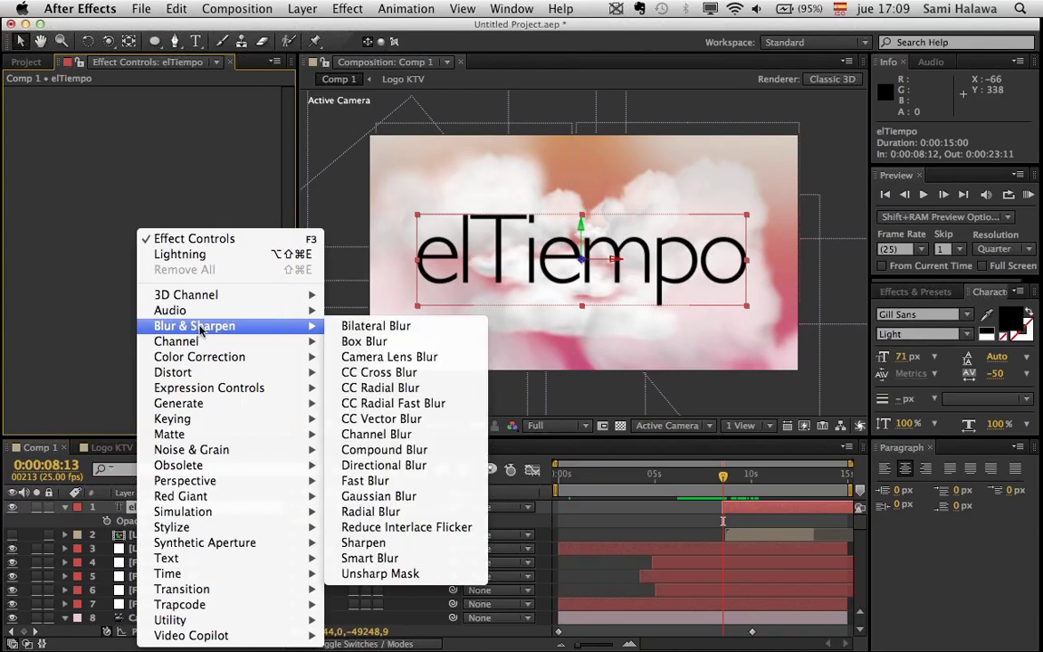
click(383, 483)
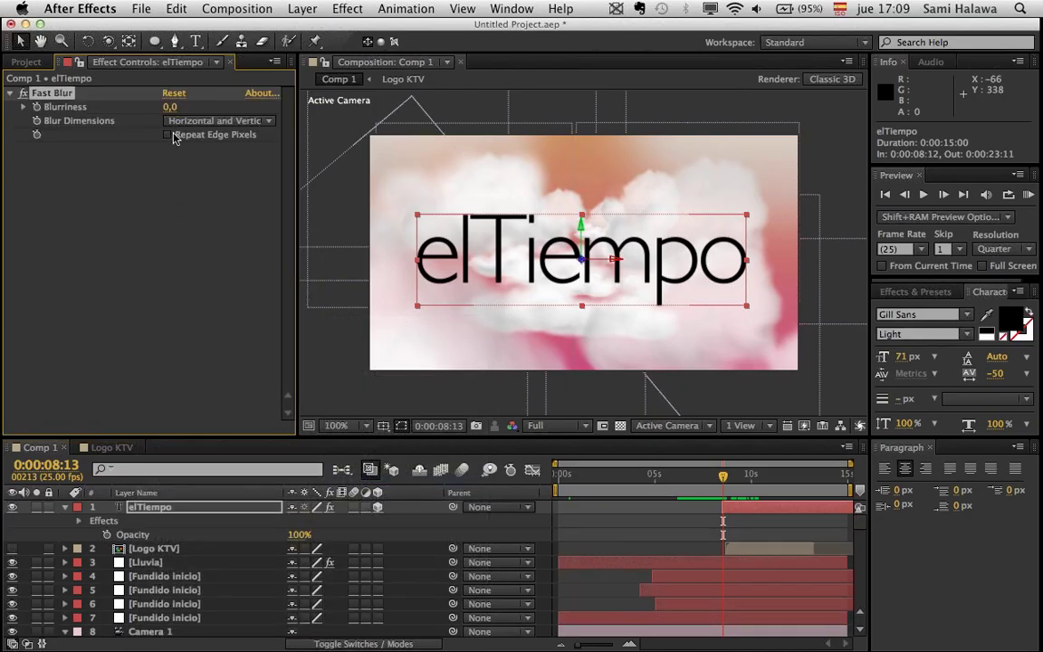
- Animate the elTiempo layer's Blurriness from 26 at 0:00:08:13 to 0 at 0:00:09:07
drag(119, 143, 396, 184)
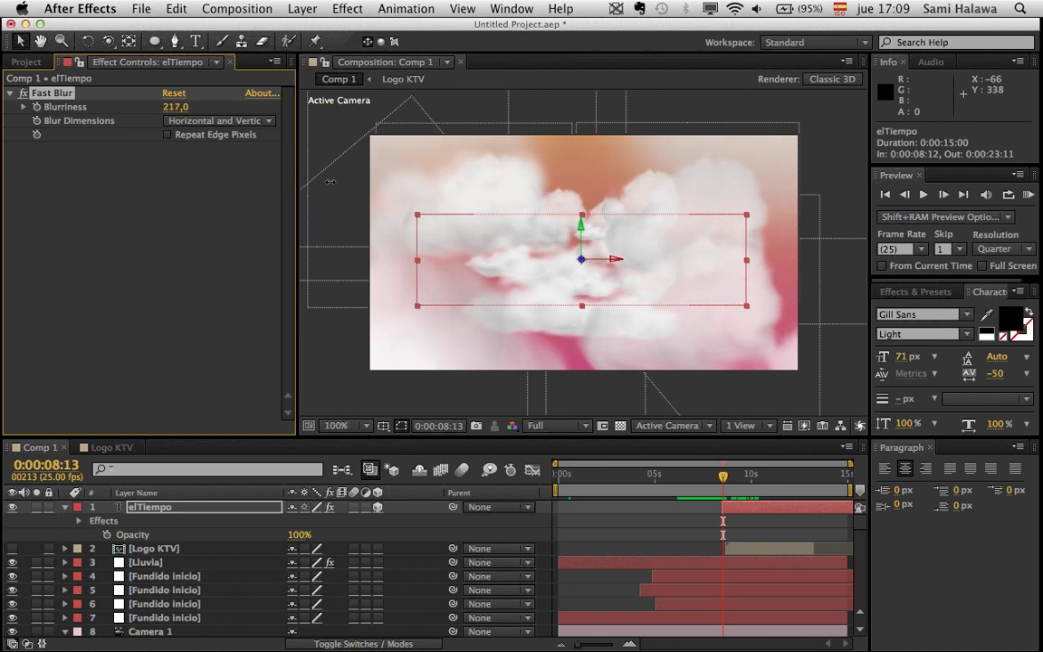
drag(264, 177, 173, 163)
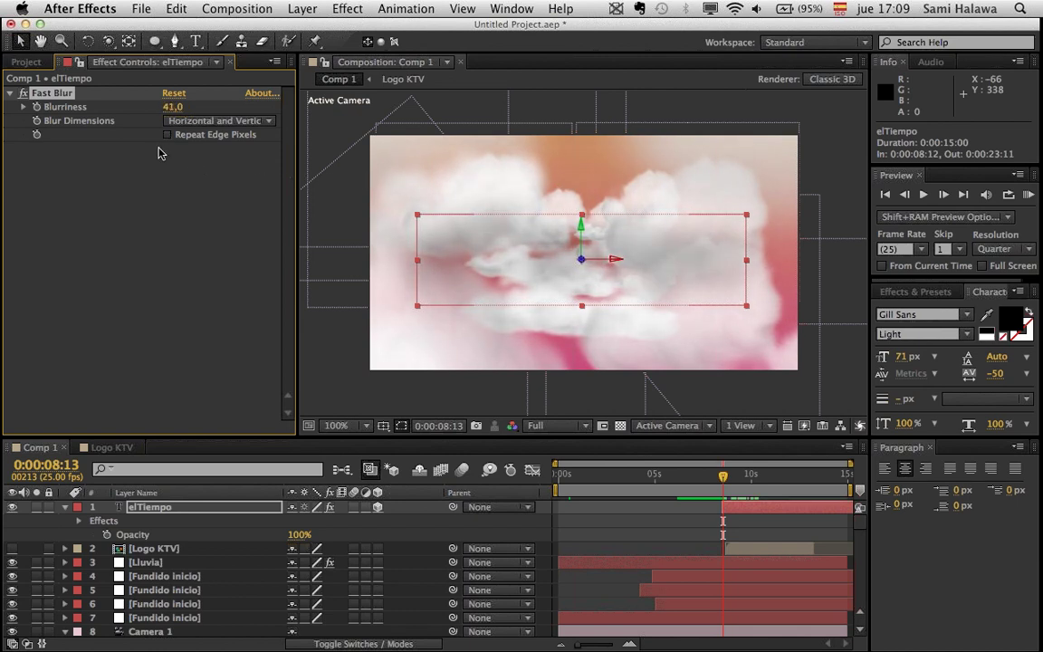
key(super+z)
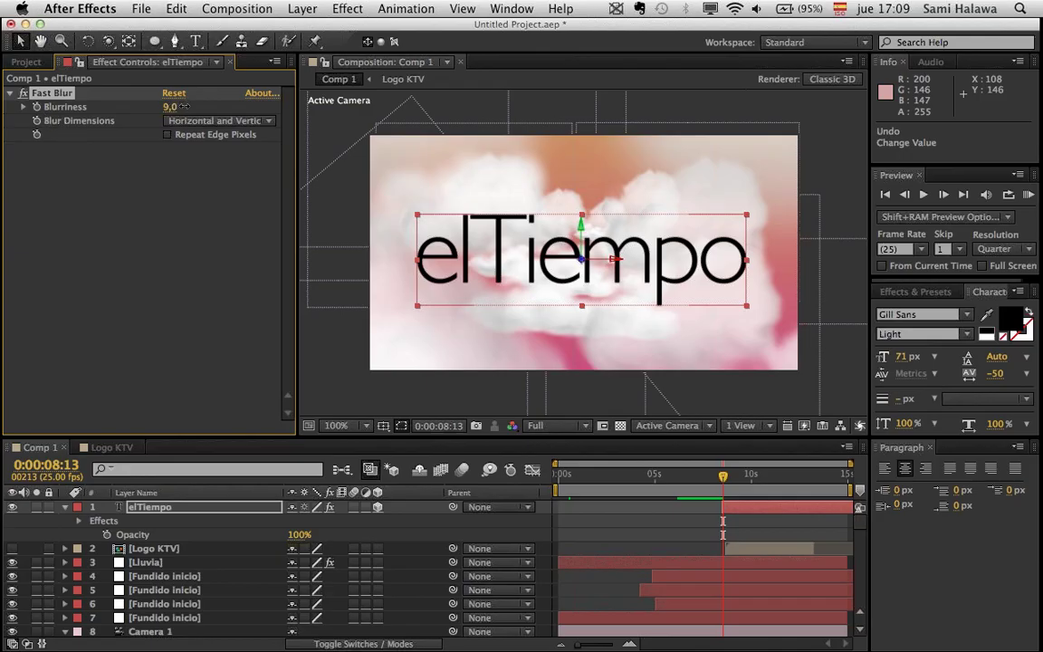
mouse_move(185, 106)
mouse_down()
mouse_move(207, 108)
mouse_move(198, 110)
mouse_up()
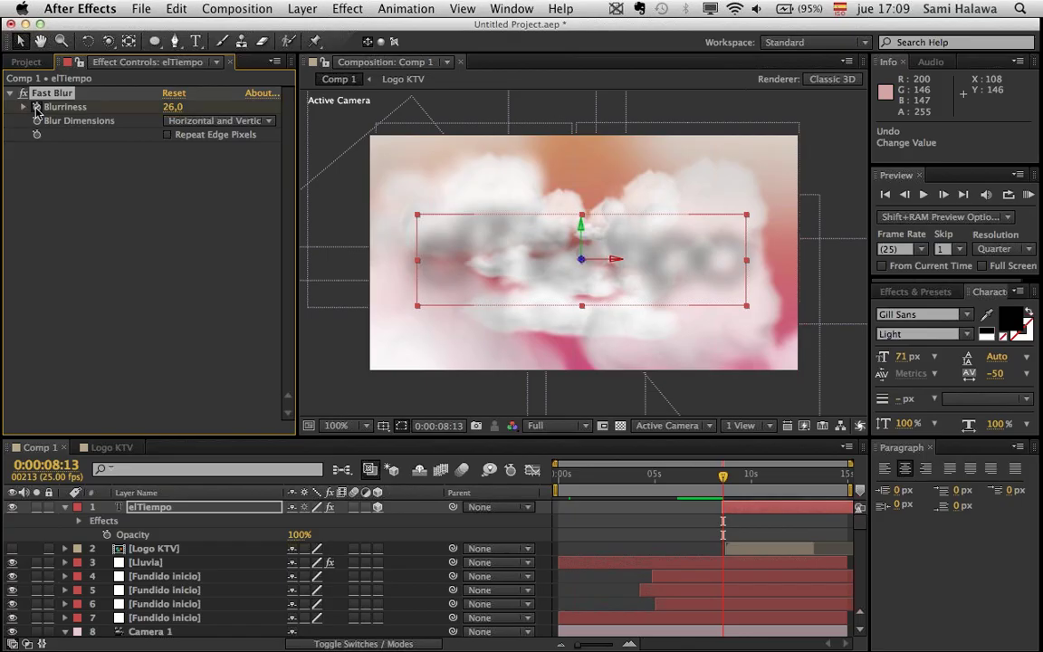
drag(736, 492, 737, 492)
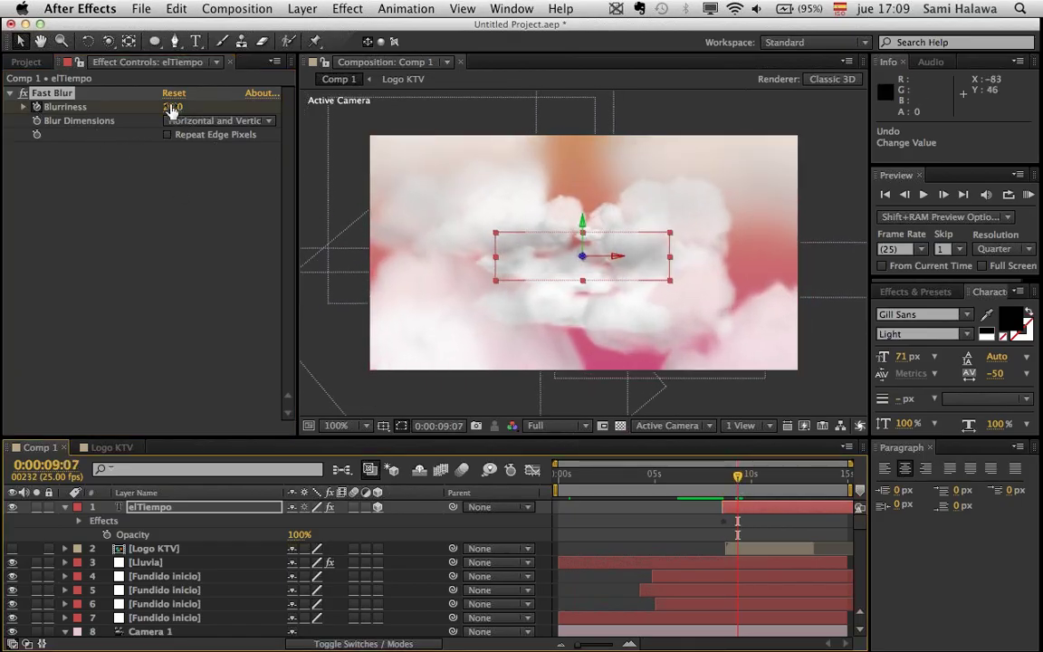
- Play back the elTiempo blur transition from just before the text appears to check its speed
click(722, 491)
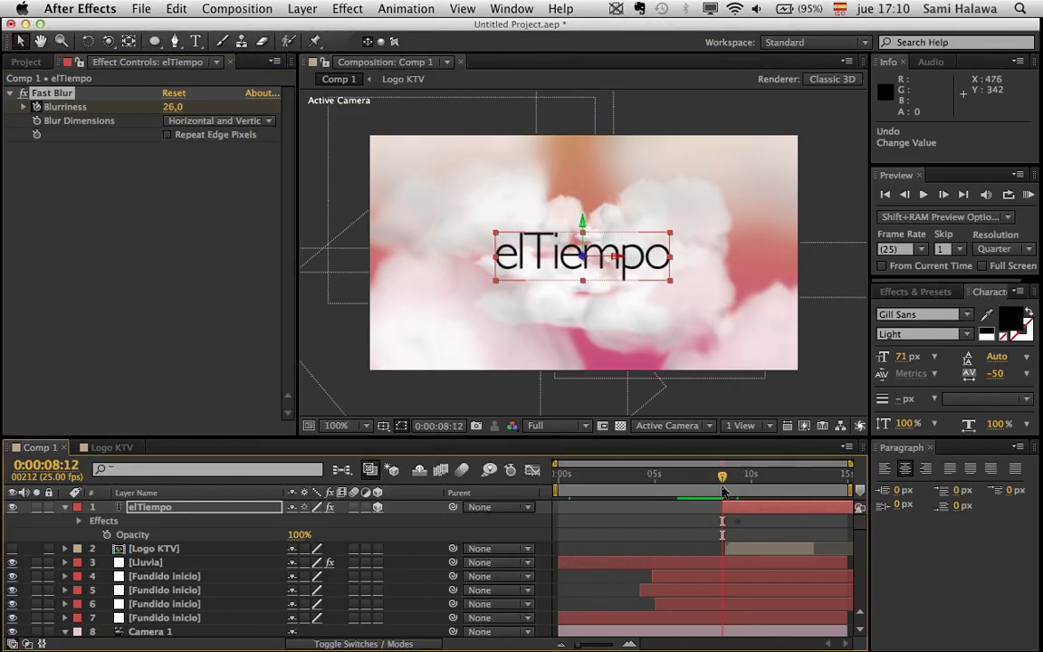
key(space)
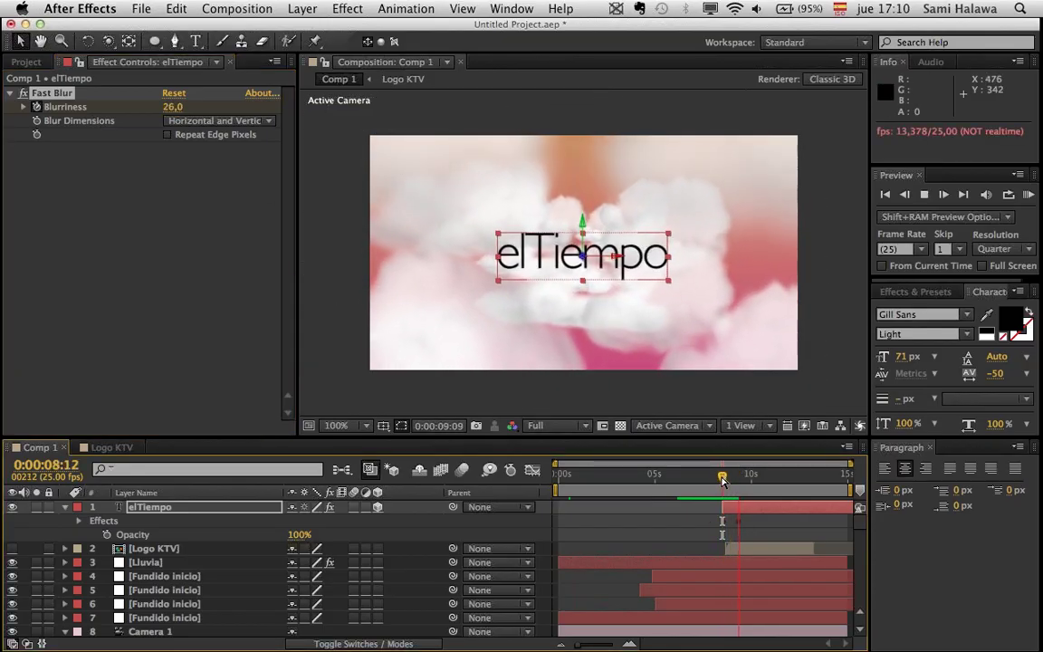
key(space)
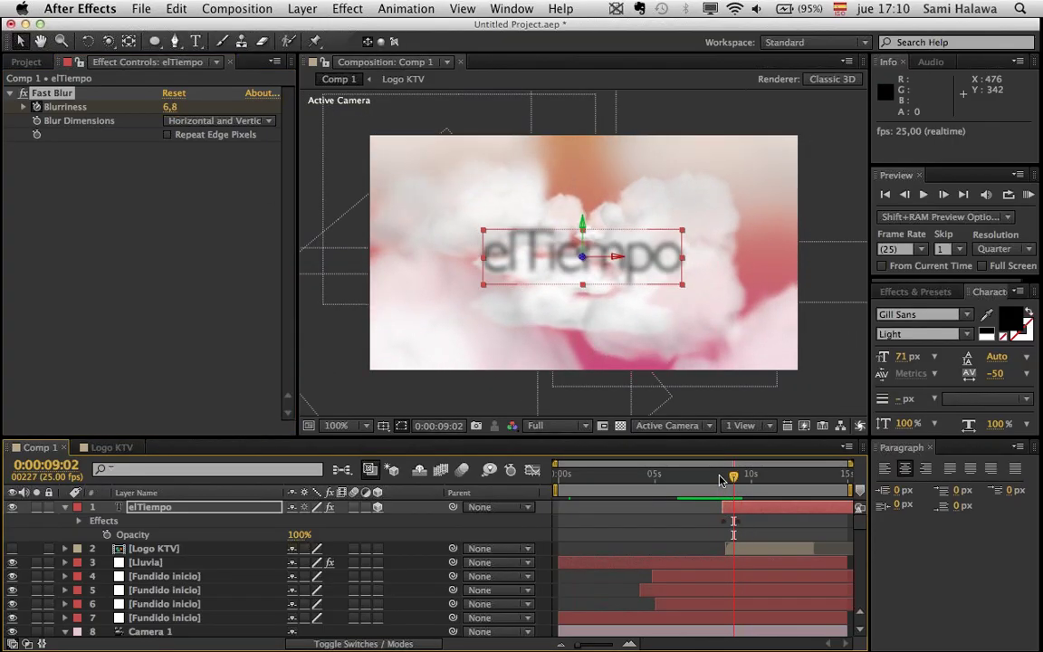
click(720, 476)
key(space)
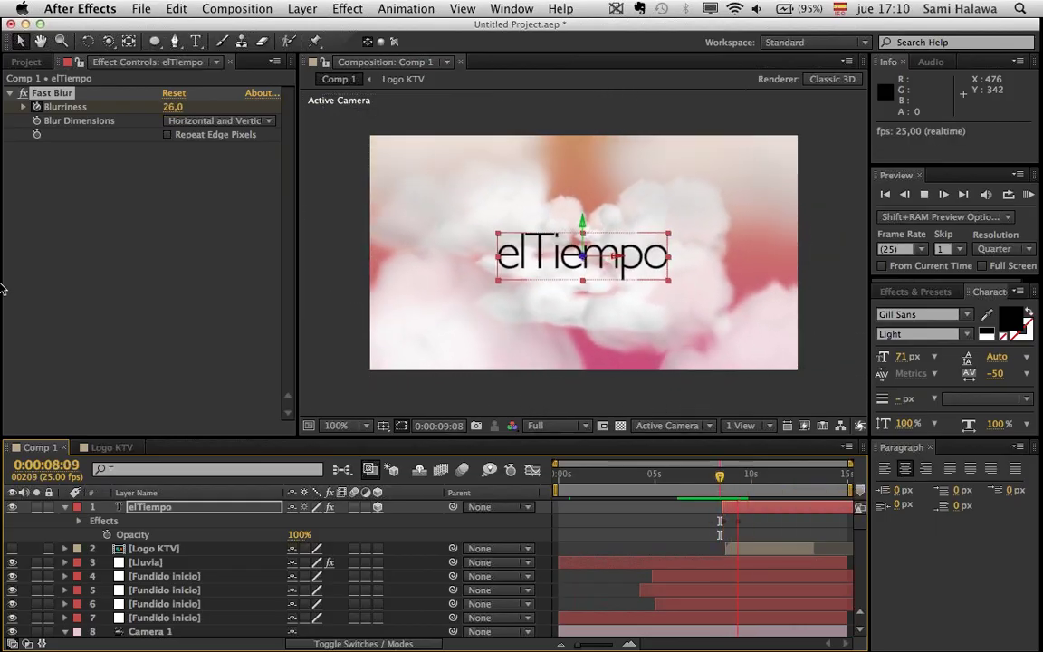
key(space)
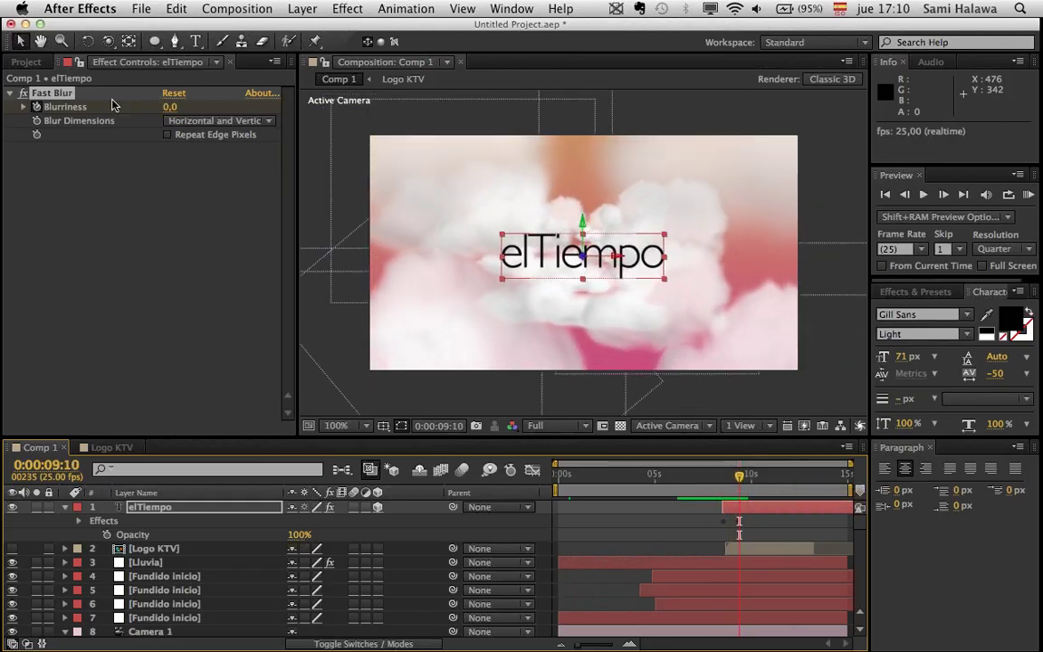
- Shorten the elTiempo blur by moving its ending Blurriness keyframe to 0:00:09:03, and play back the transition
click(56, 108)
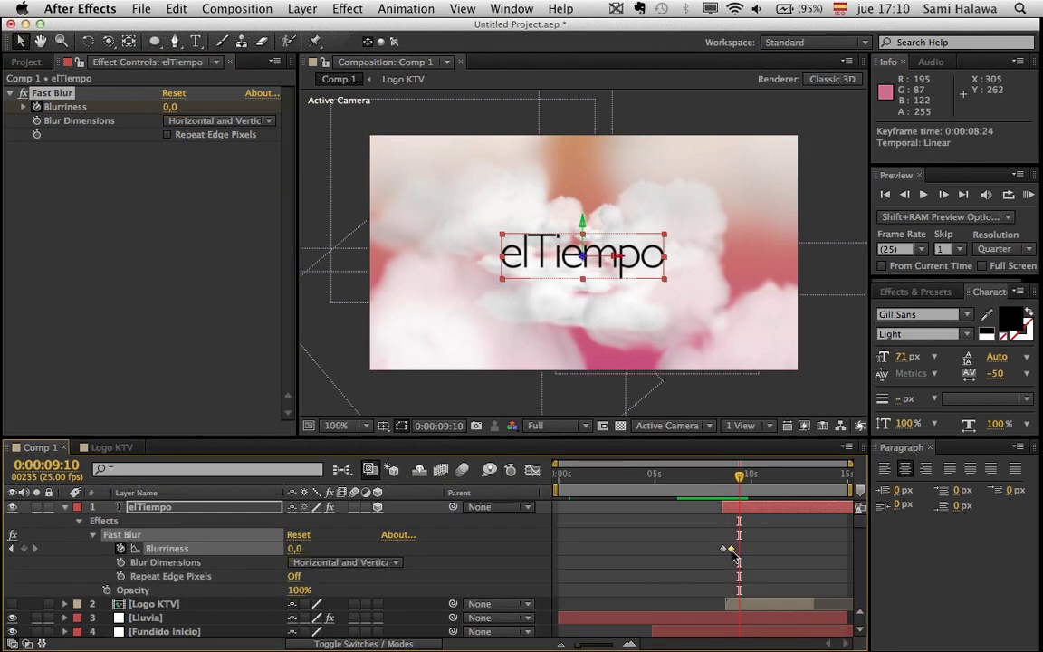
drag(733, 554, 734, 550)
click(717, 477)
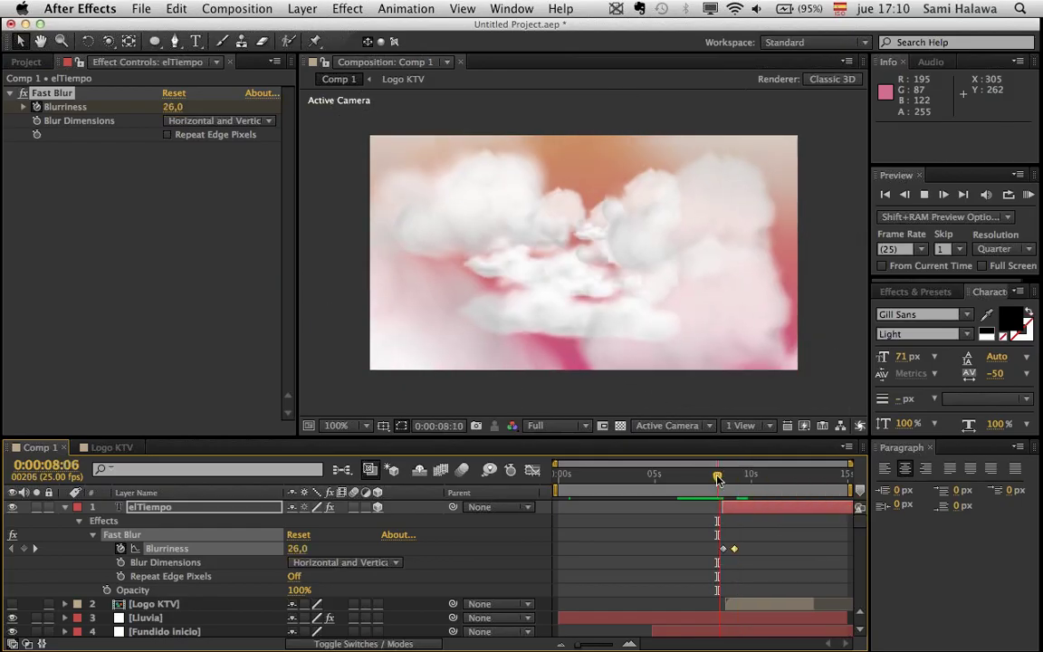
key(space)
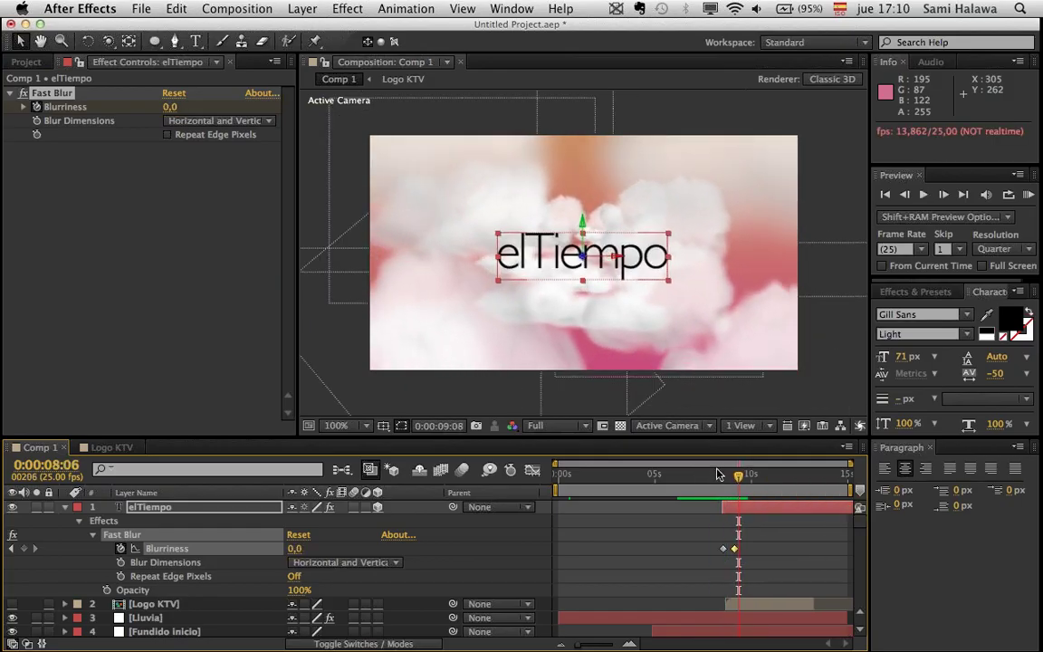
- Set the elTiempo layer's opacity to 0% with a keyframe at 0:00:08:13, showing Opacity together with the Blurriness keyframes
mouse_move(717, 474)
mouse_down()
mouse_move(708, 474)
mouse_move(725, 474)
mouse_up()
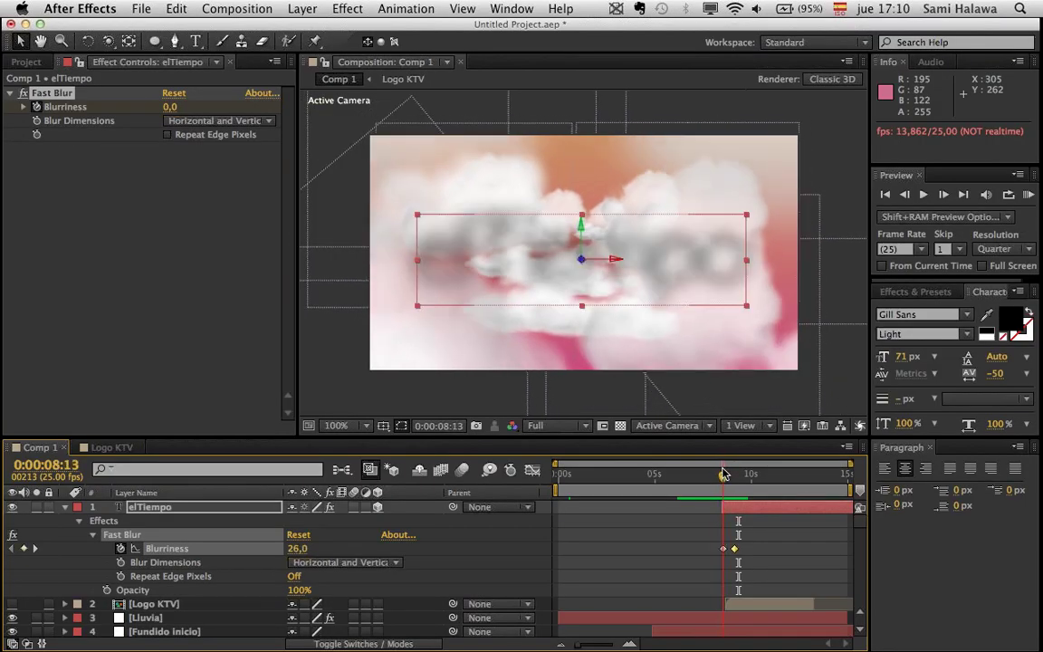
click(184, 575)
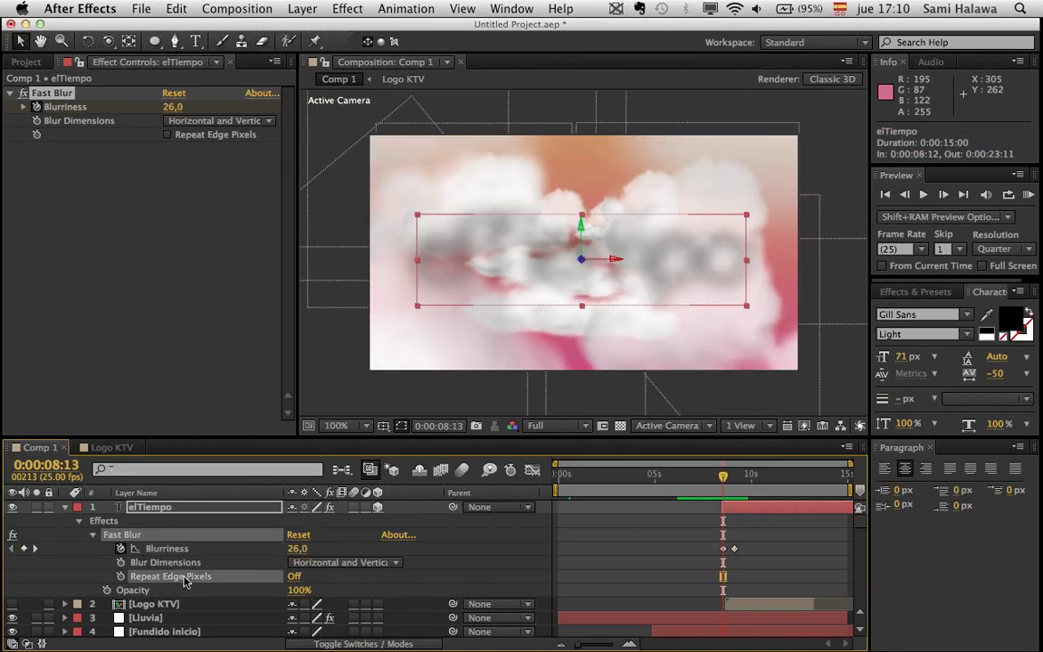
click(181, 507)
key(u)
key(t)
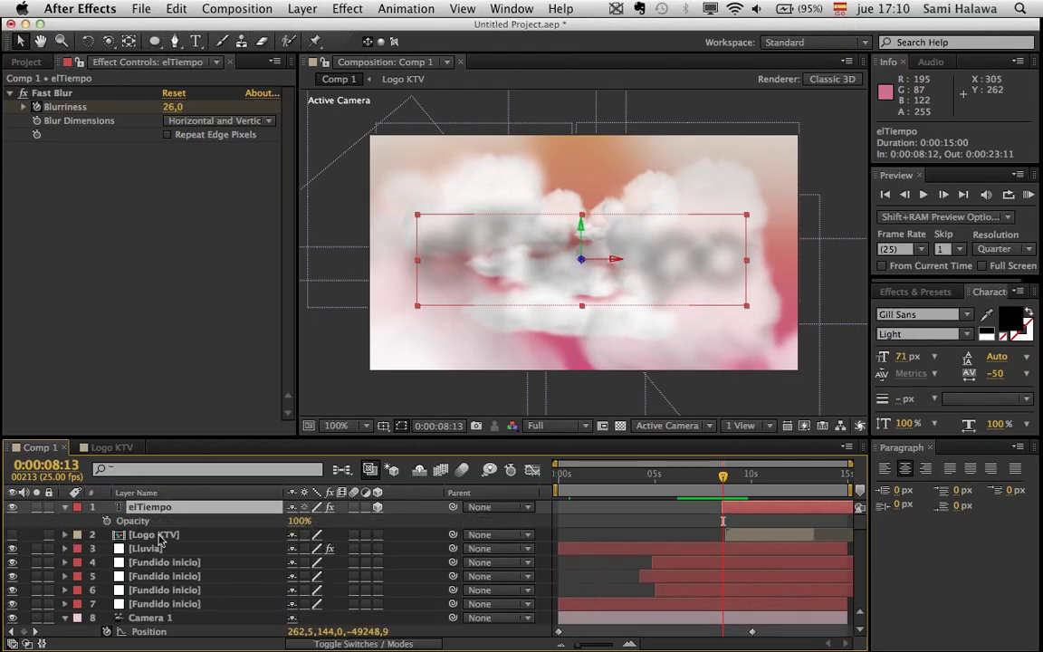
drag(296, 530, 268, 522)
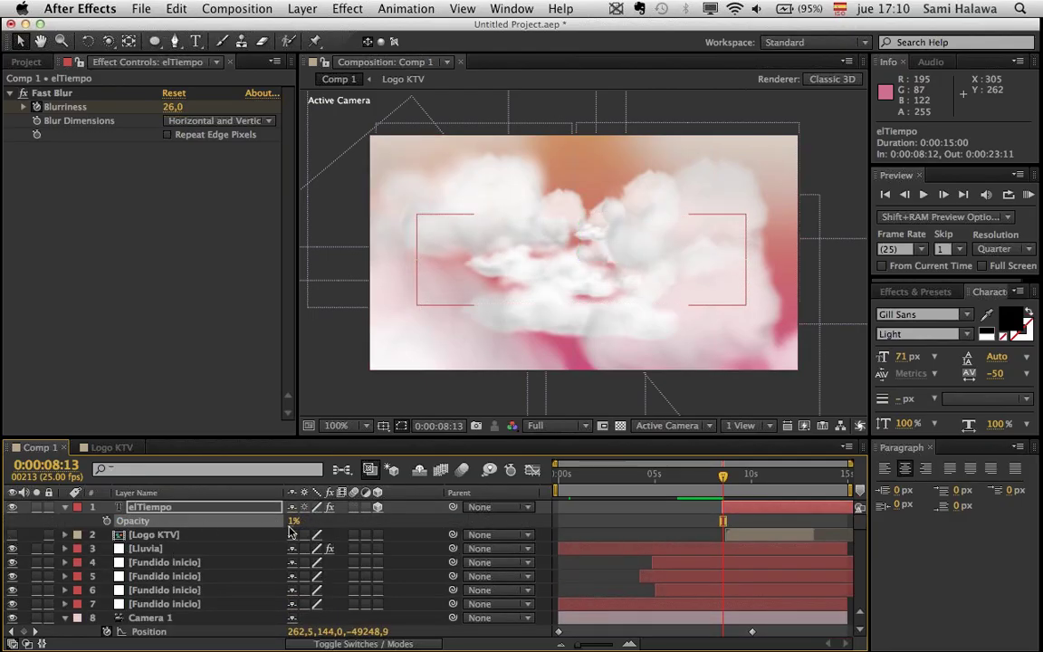
drag(292, 520, 171, 523)
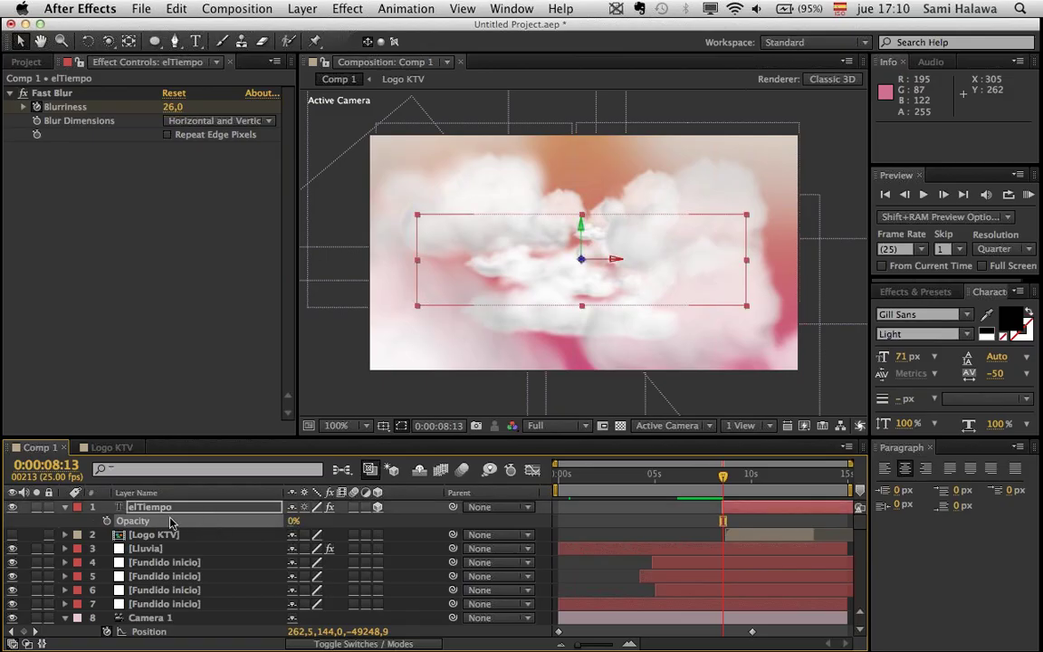
click(37, 107)
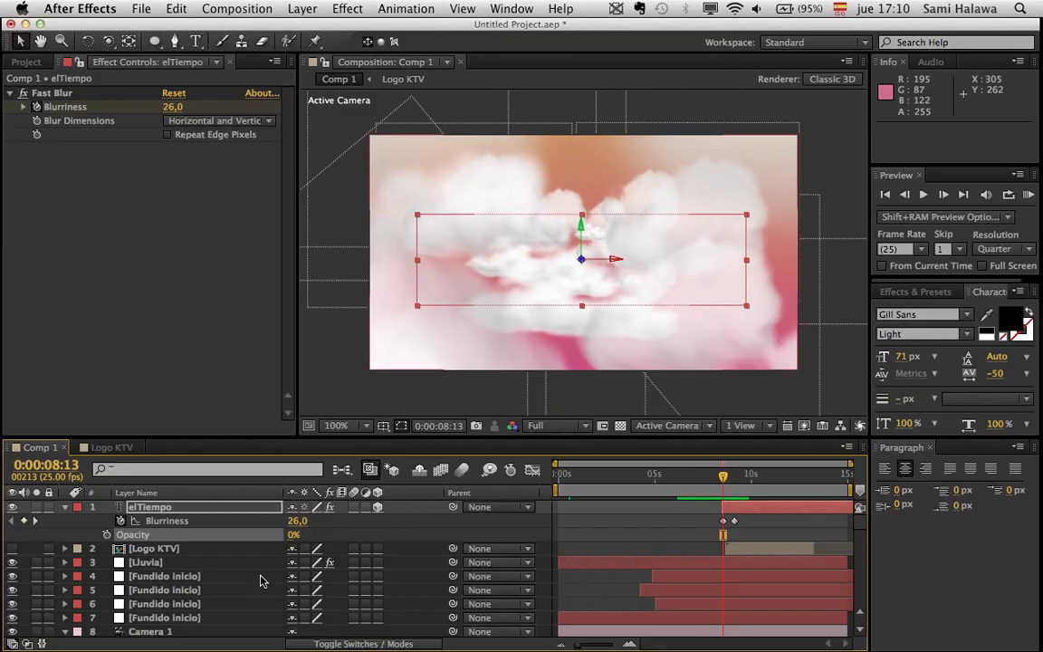
click(106, 534)
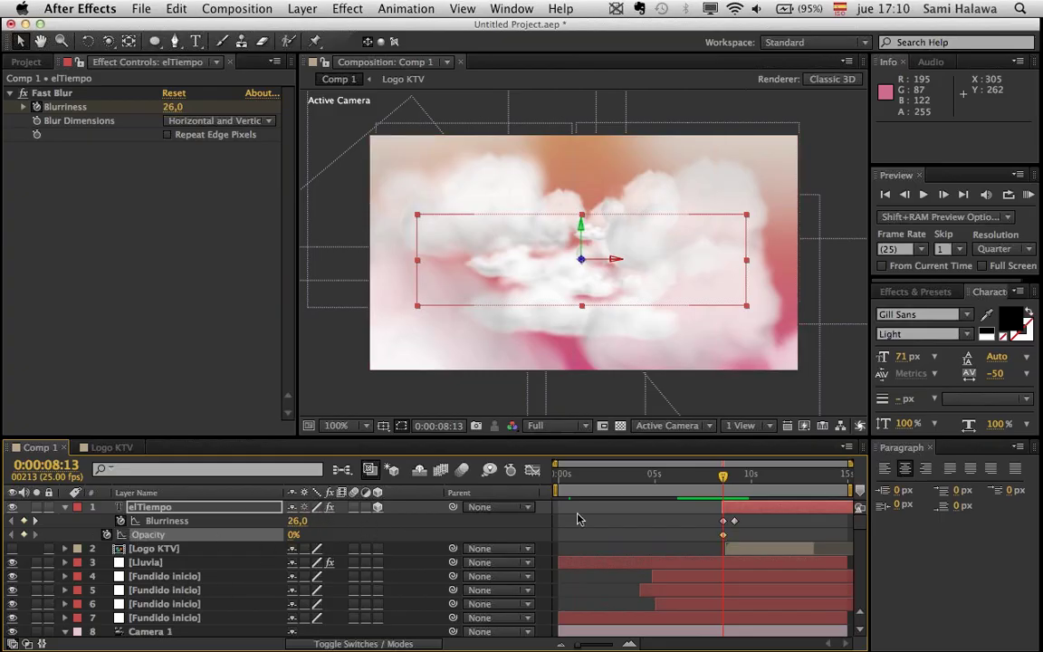
- Set the elTiempo layer's opacity to 100% at 0:00:09:03, aligned with the ending Blurriness keyframe
drag(729, 480, 732, 478)
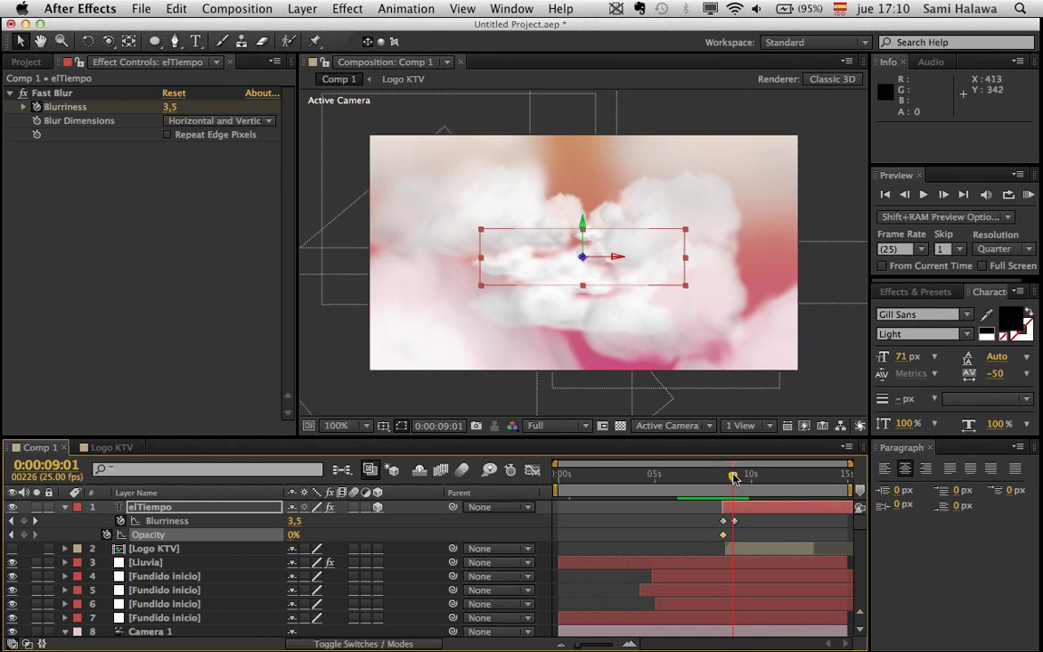
drag(734, 479, 734, 479)
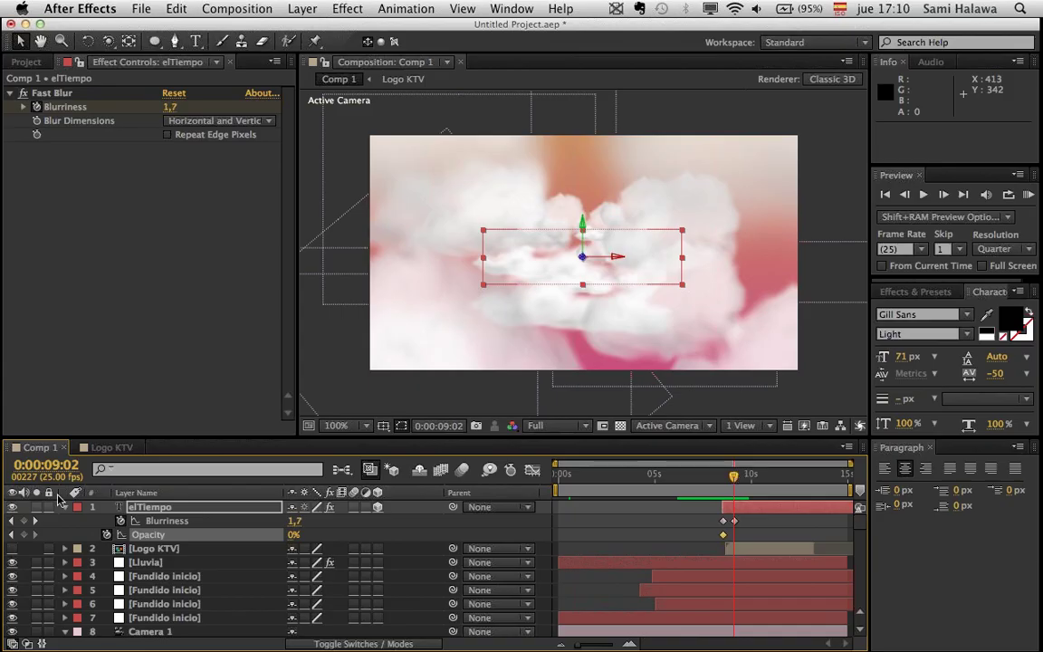
click(36, 521)
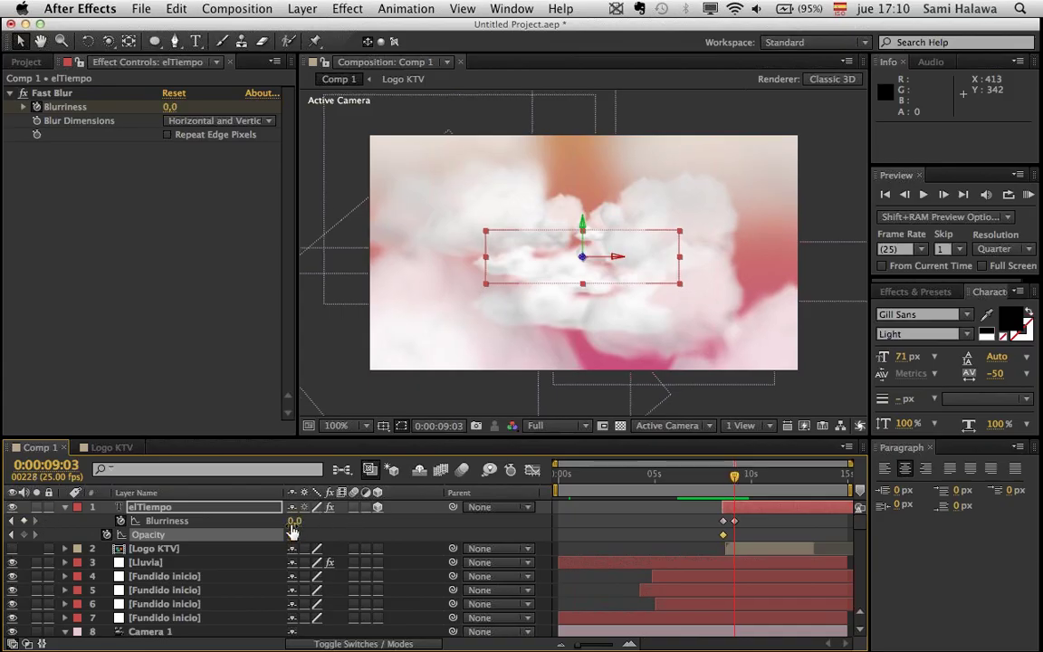
drag(292, 534, 540, 548)
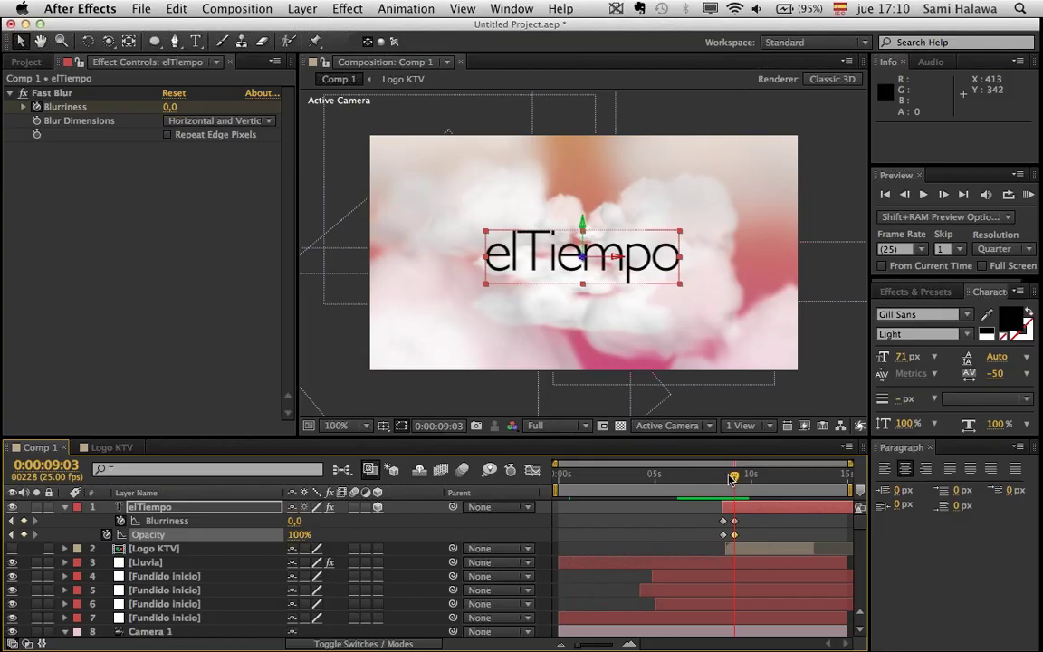
- Play back the composition from about 0:00:08:00 to check elTiempo's combined blur and opacity fade-in
drag(732, 478, 709, 479)
click(333, 366)
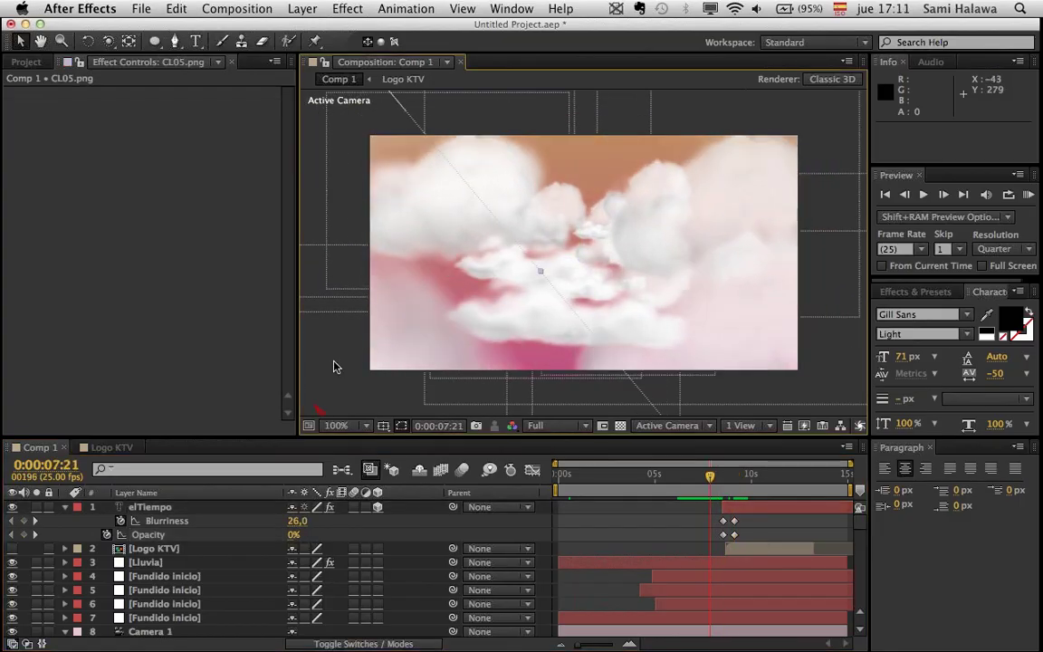
key(space)
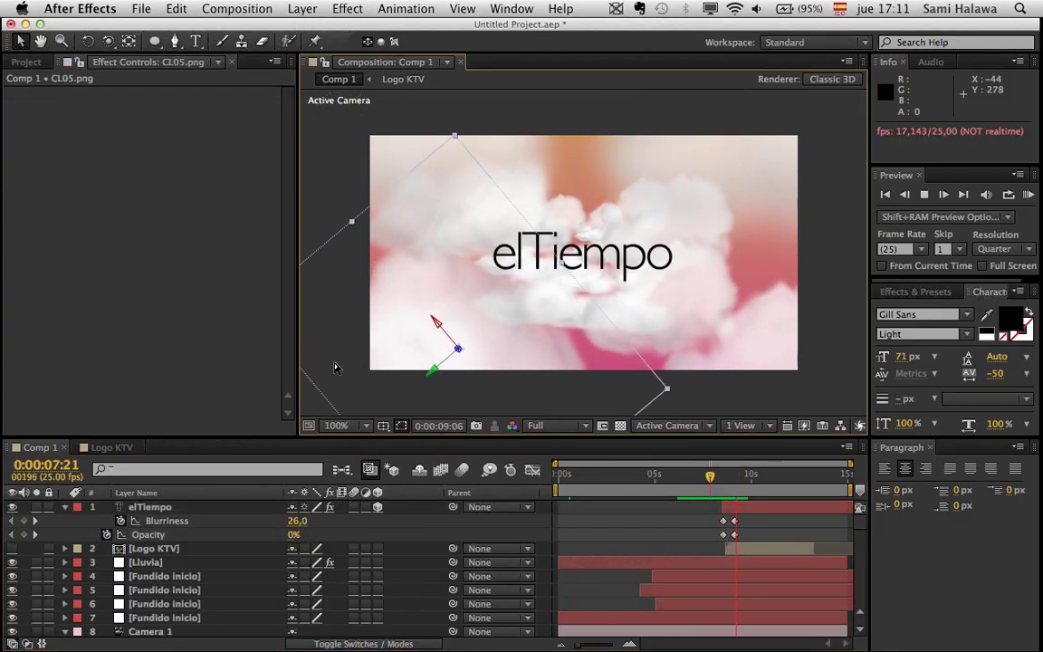
click(725, 478)
click(716, 483)
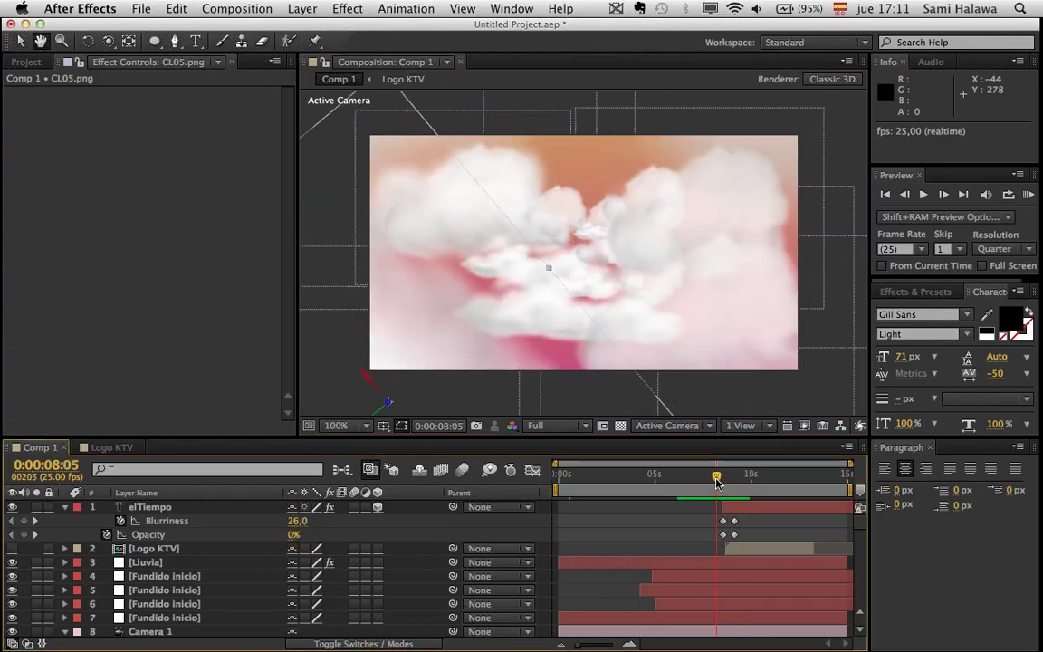
key(space)
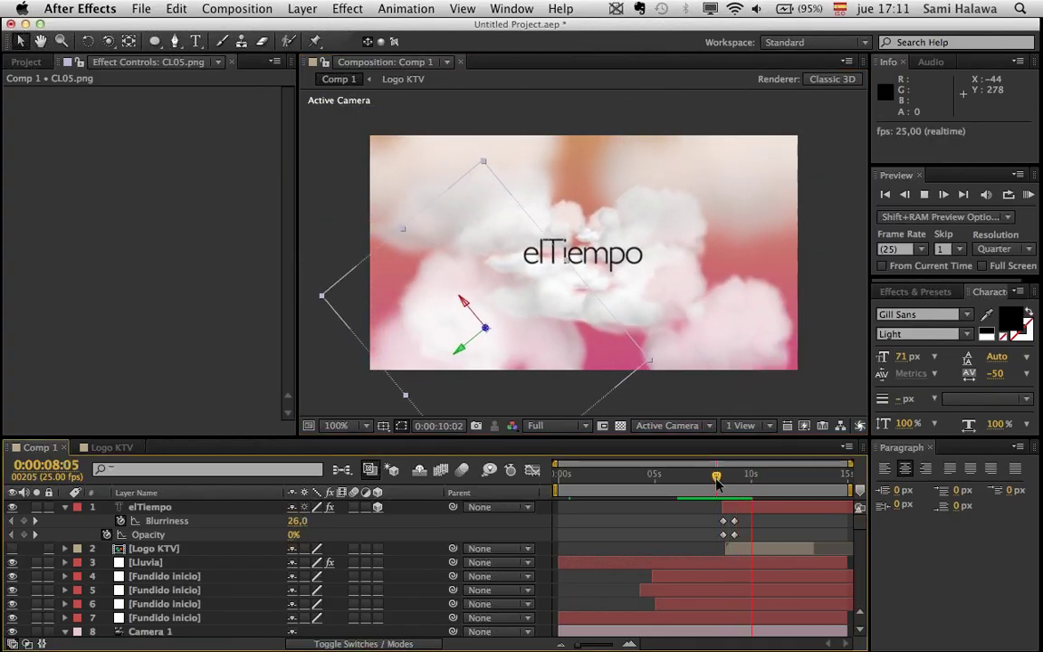
key(space)
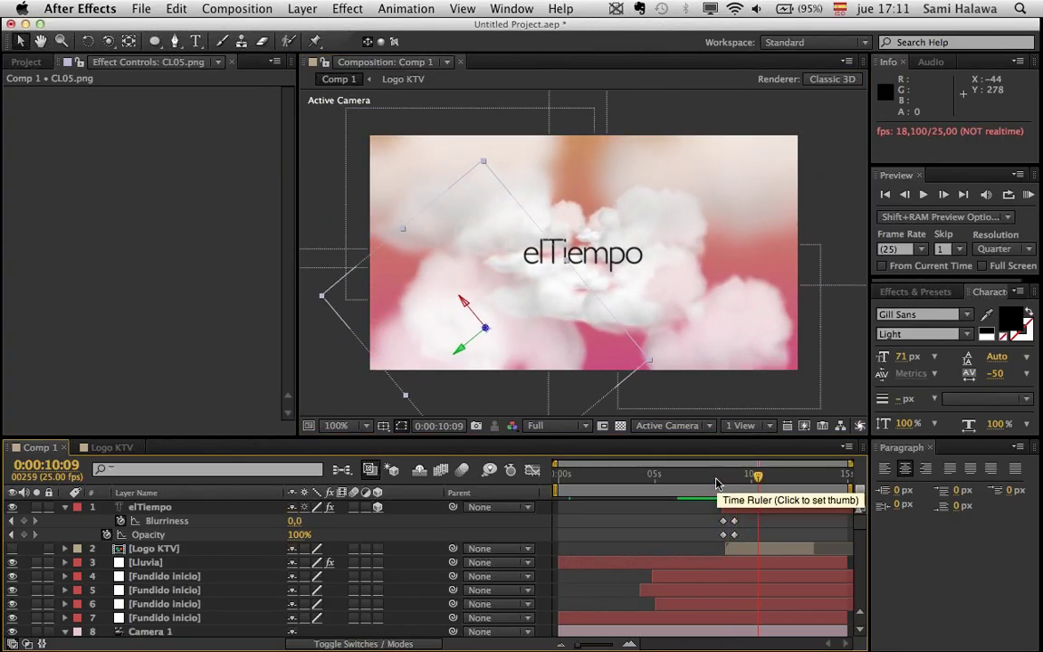
mouse_move(716, 483)
mouse_down()
mouse_move(803, 480)
mouse_move(745, 505)
mouse_move(716, 496)
mouse_up()
key(space)
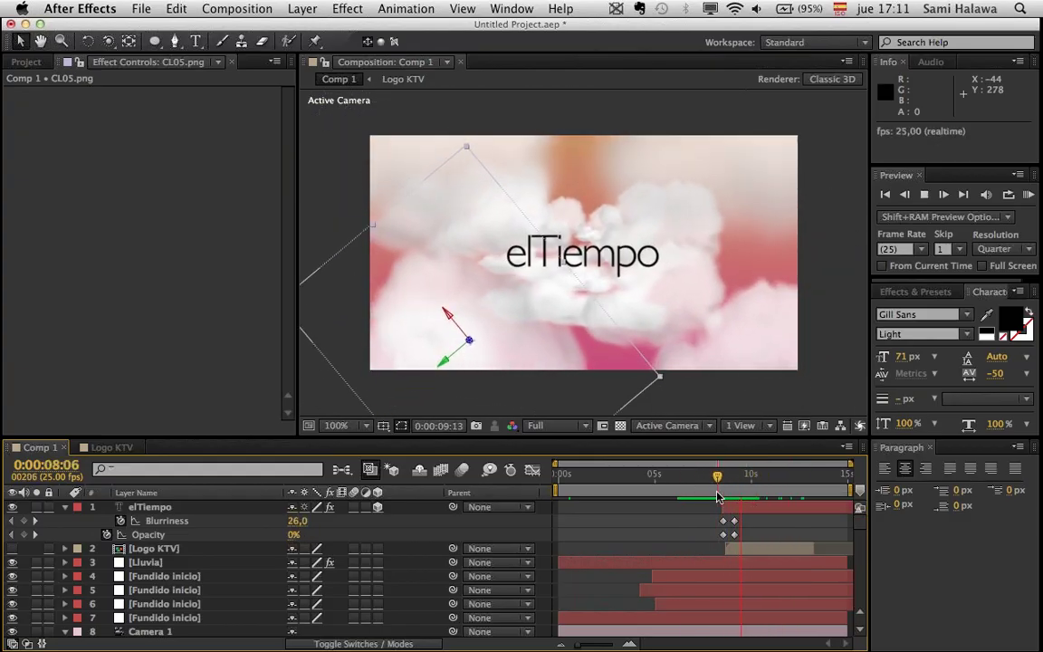
- Replay the elTiempo fade-in several times from about 0:00:07:07 and 0:00:08:04 to check how the title appears and settles
key(space)
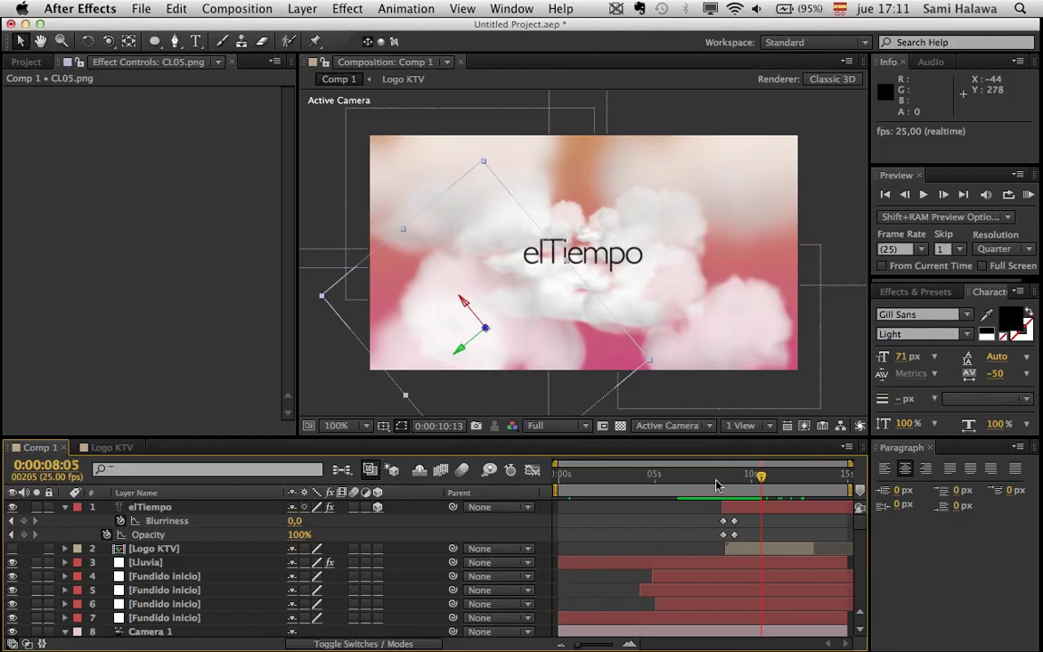
key(space)
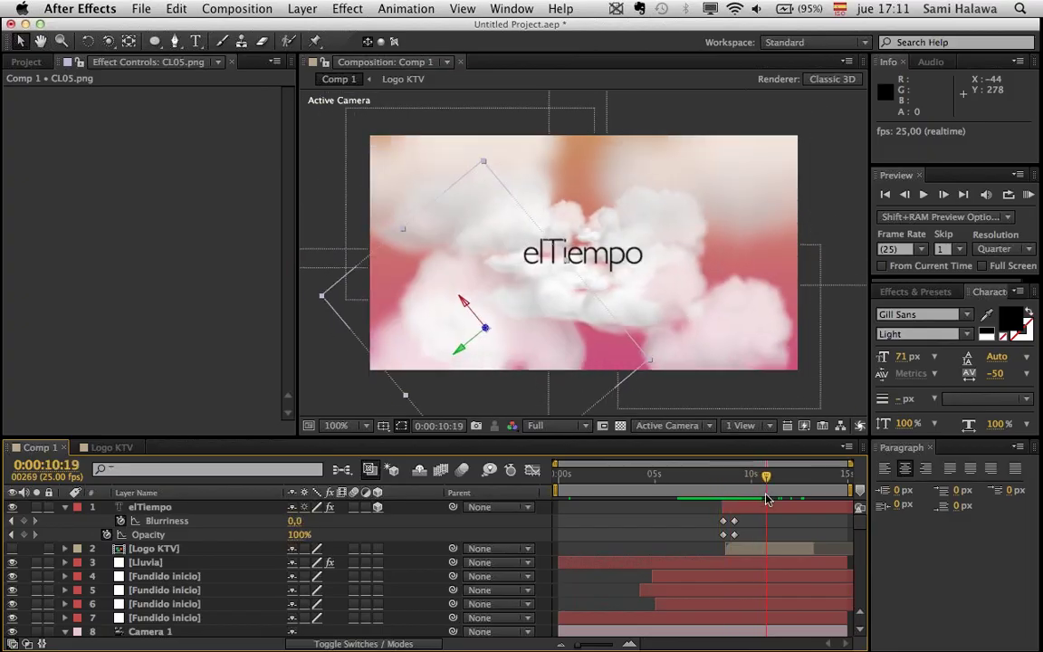
click(699, 496)
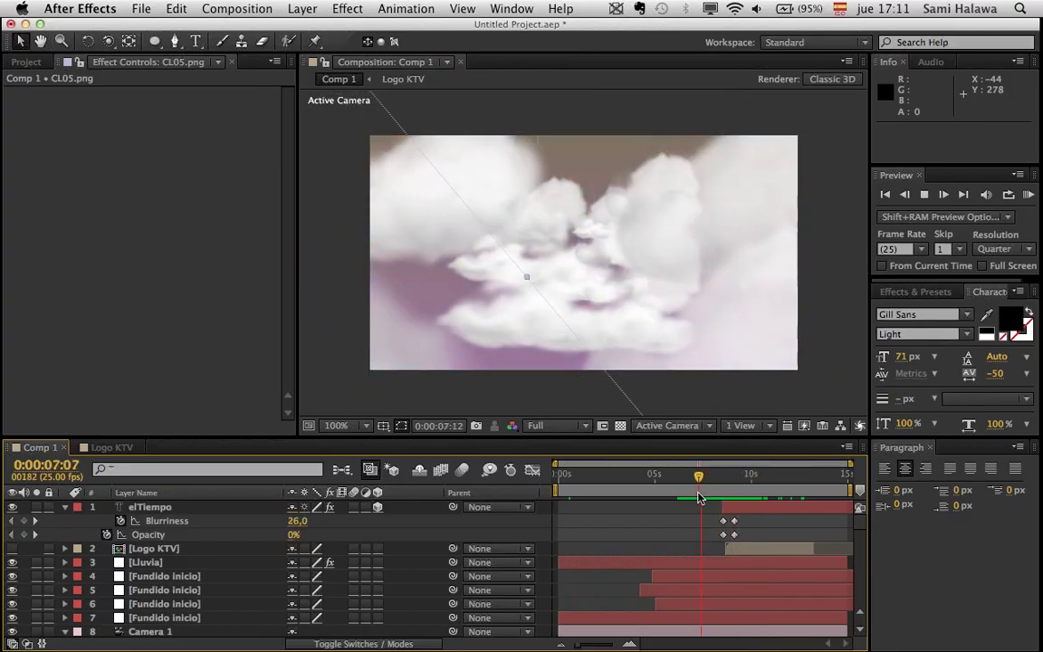
key(space)
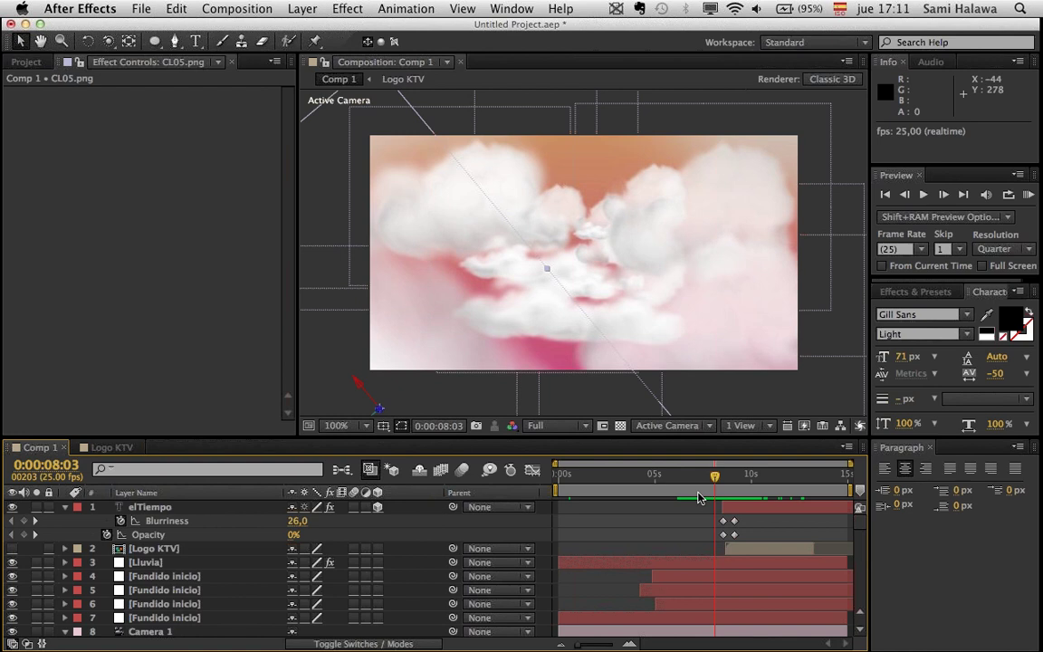
key(space)
key(space)
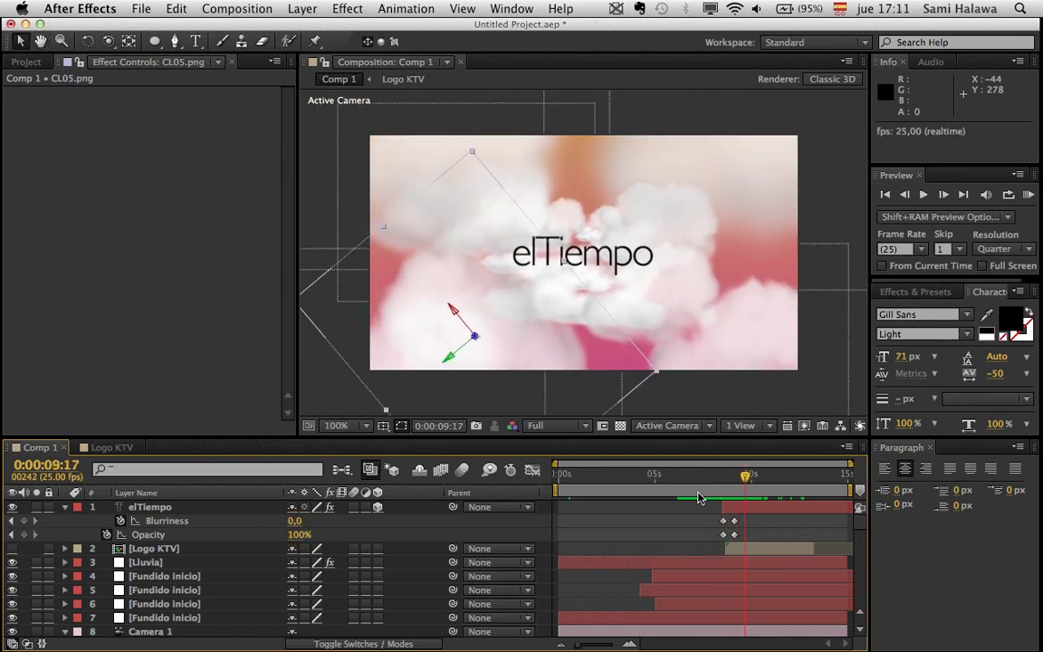
click(714, 492)
key(space)
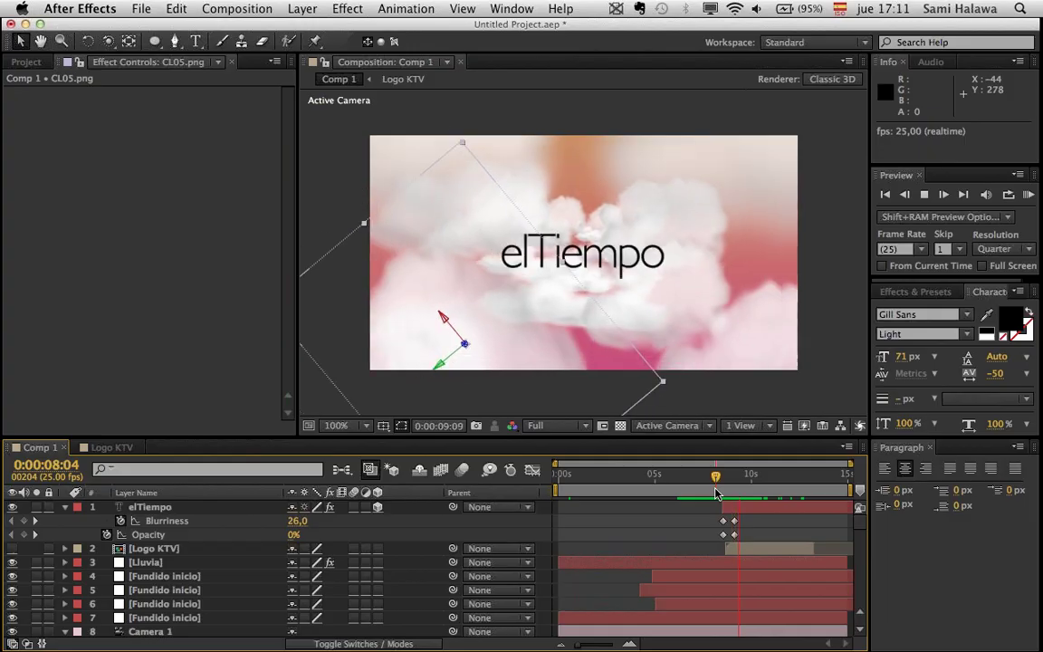
key(space)
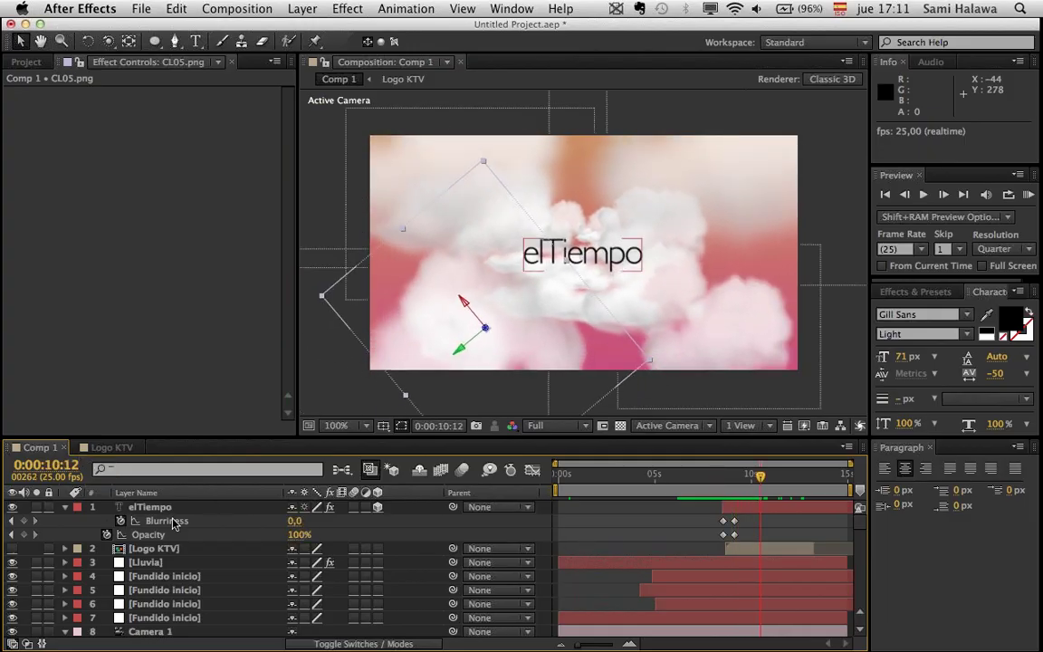
- Add a third Position keyframe to Camera 1 at 0:00:13:11, pulling the camera back to Z −61293,2
click(156, 633)
scroll(401, 623, down, 3)
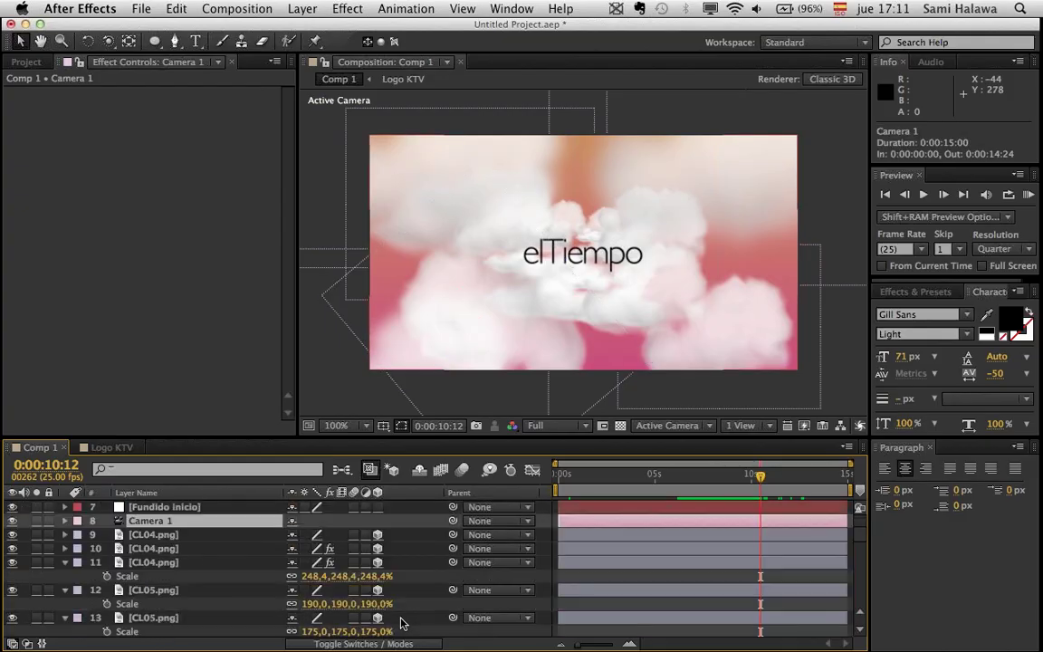
key(p)
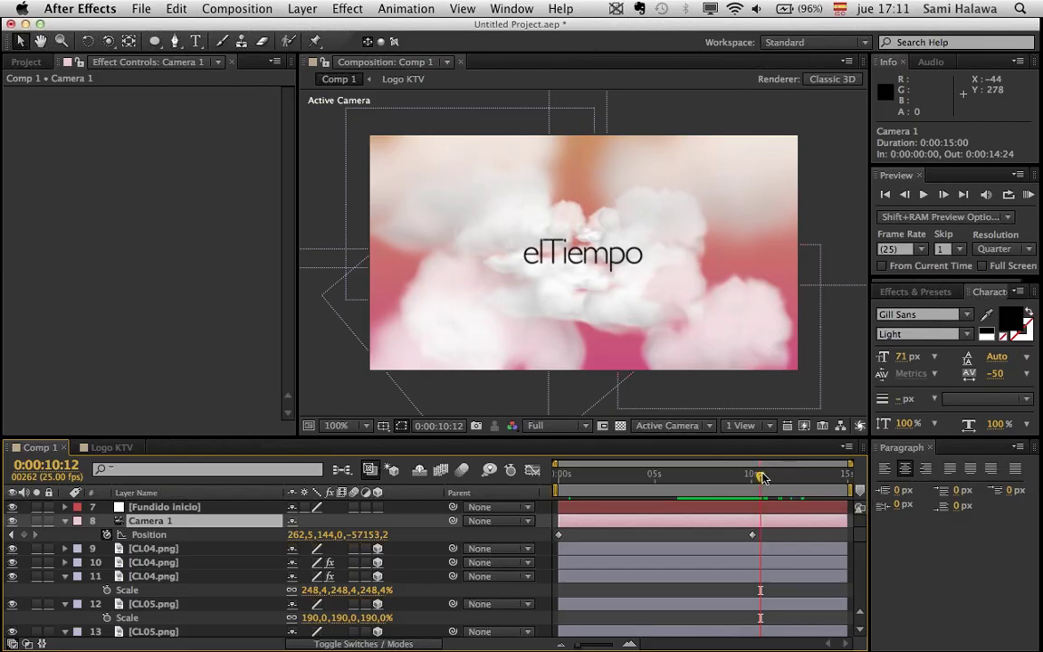
mouse_move(812, 492)
mouse_down()
mouse_move(849, 493)
mouse_move(820, 502)
mouse_up()
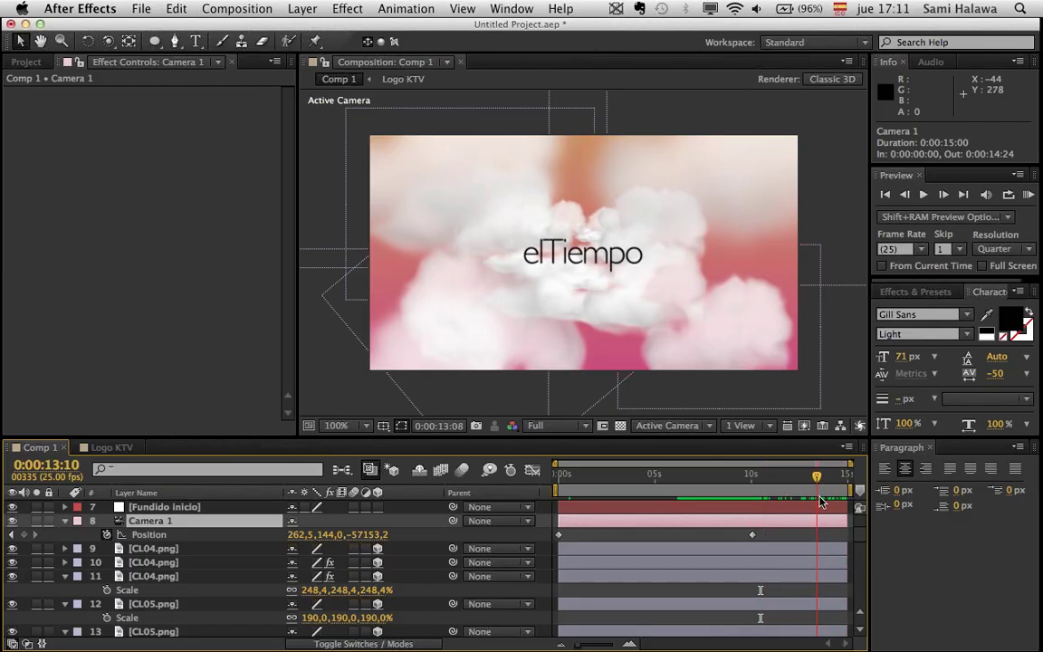
drag(358, 535, 314, 538)
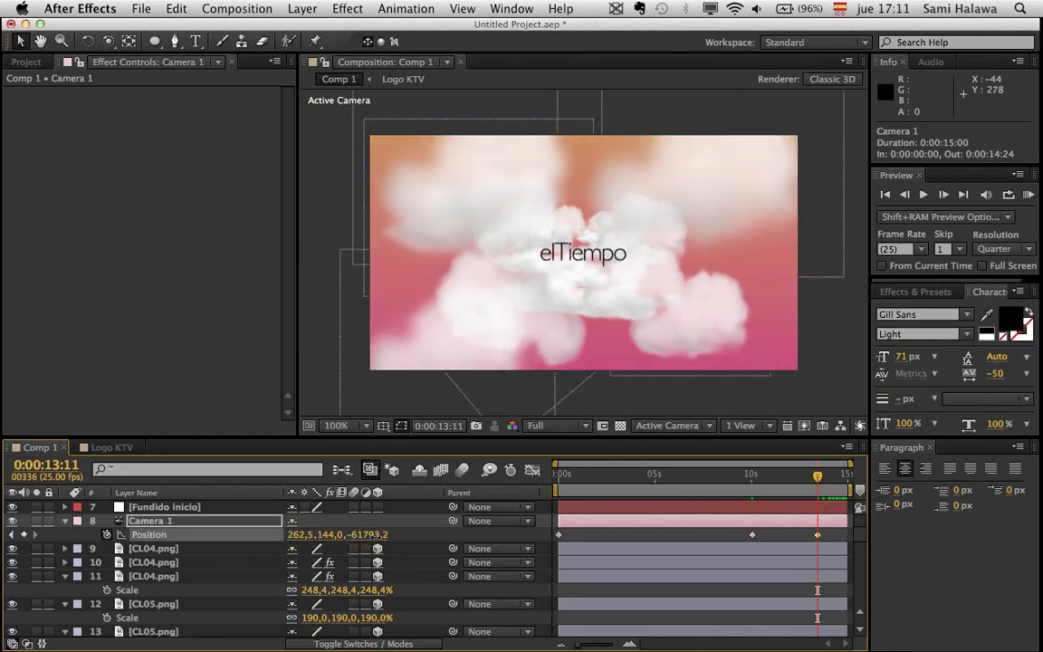
drag(378, 535, 423, 553)
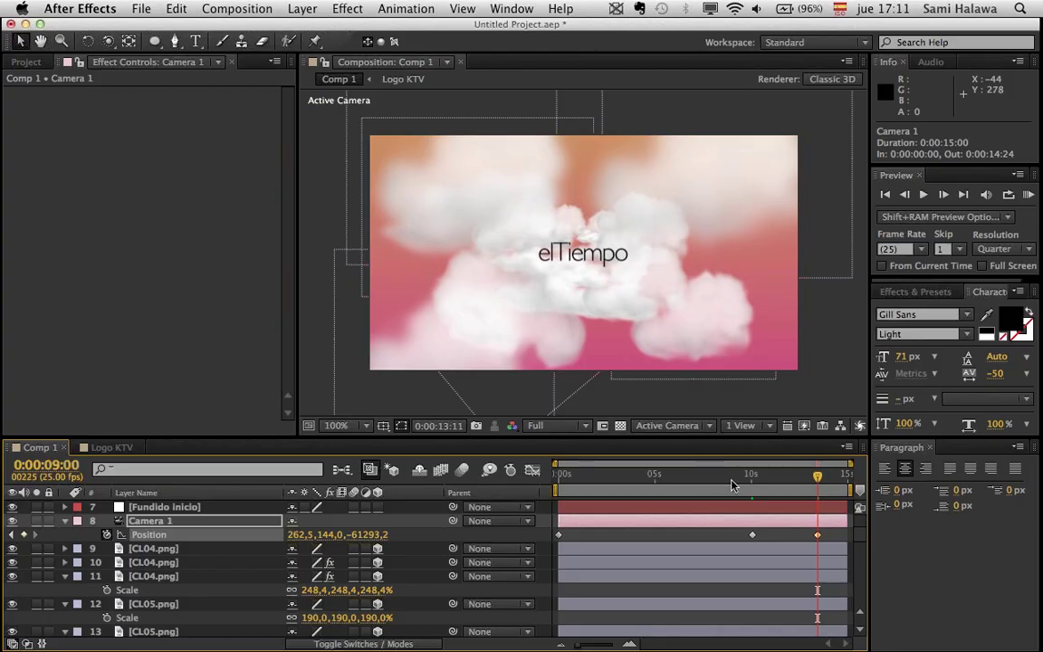
- Play back from about 0:00:09:00 and scrub to 0:00:11:15 to check the camera's motion through its middle Position keyframe
key(space)
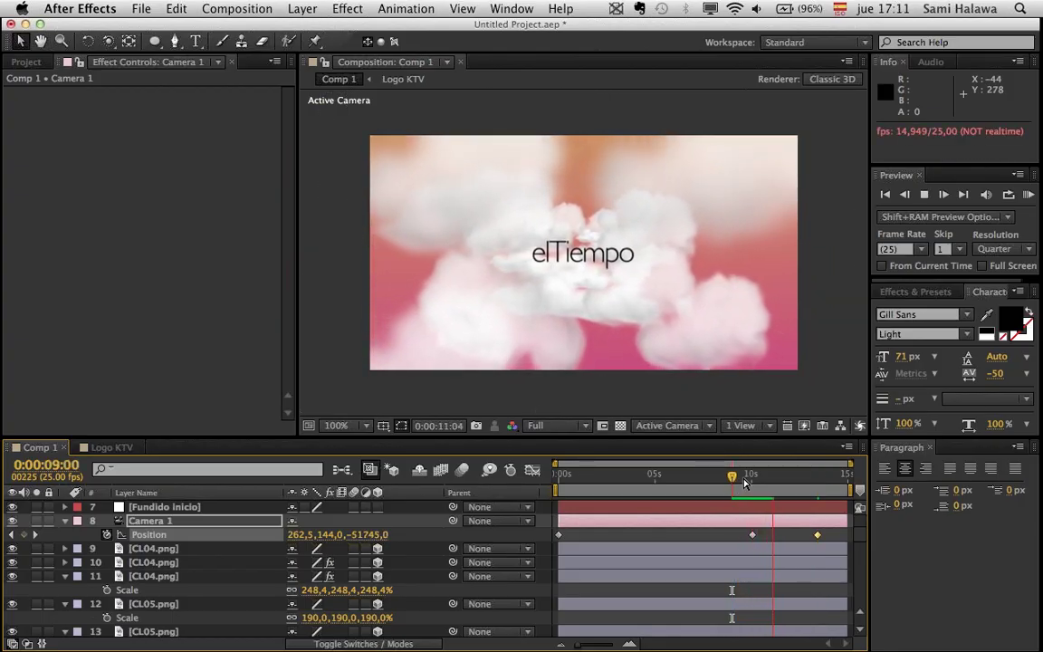
mouse_move(744, 482)
mouse_down()
mouse_move(757, 482)
mouse_move(734, 478)
mouse_up()
key(space)
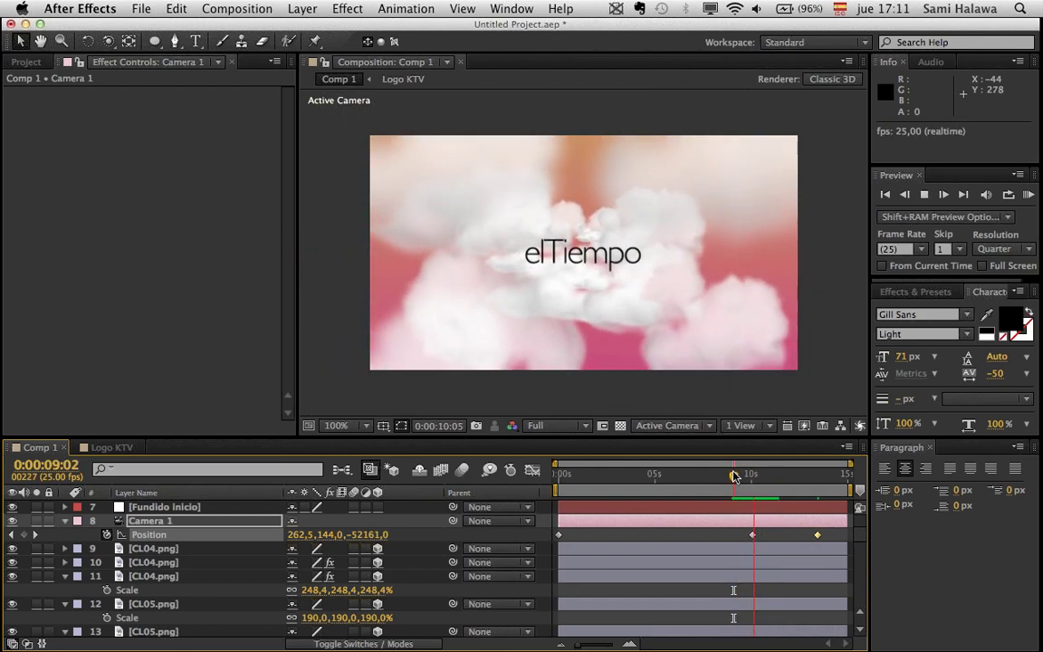
click(754, 540)
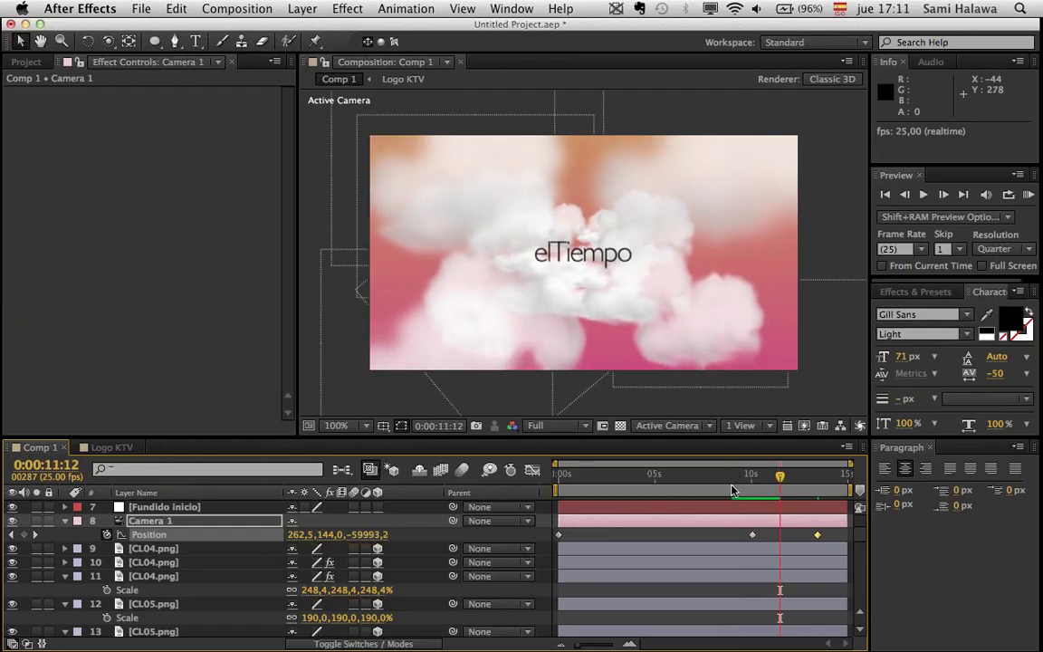
key(space)
key(space)
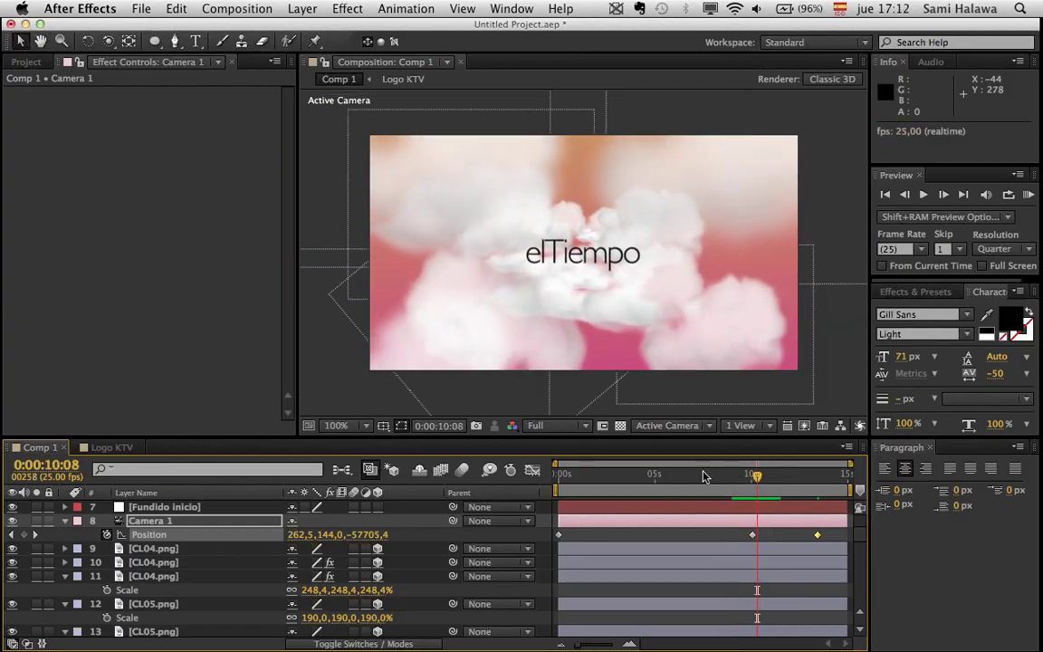
drag(706, 477, 785, 497)
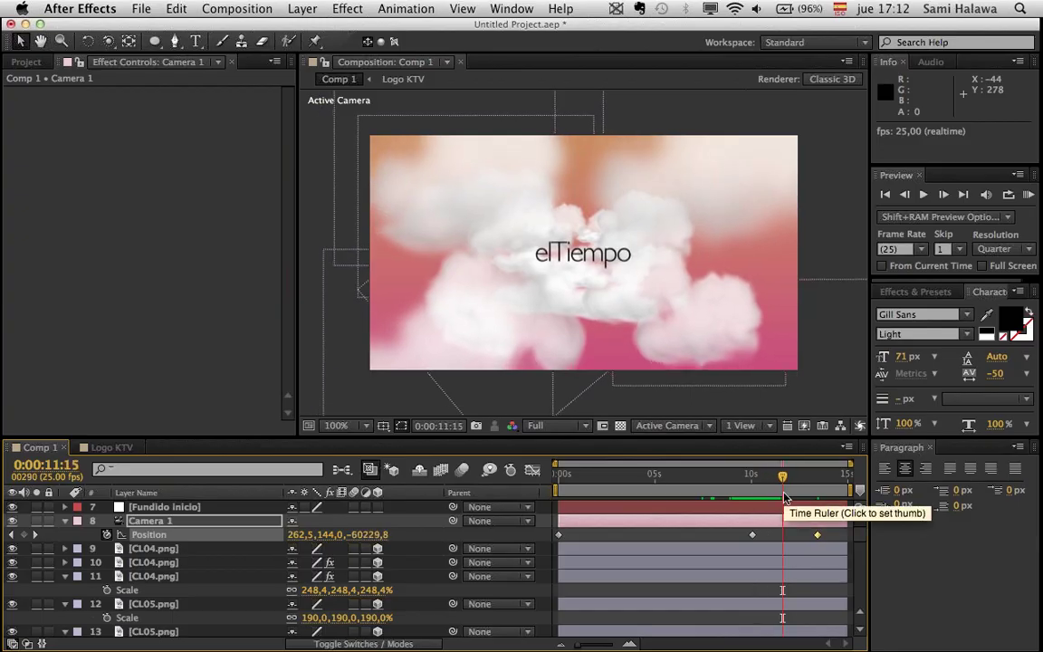
- Try Easy Ease Out on Camera 1's middle Position keyframe, preview it from 0:00:09:02, and undo the easing
right_click(751, 537)
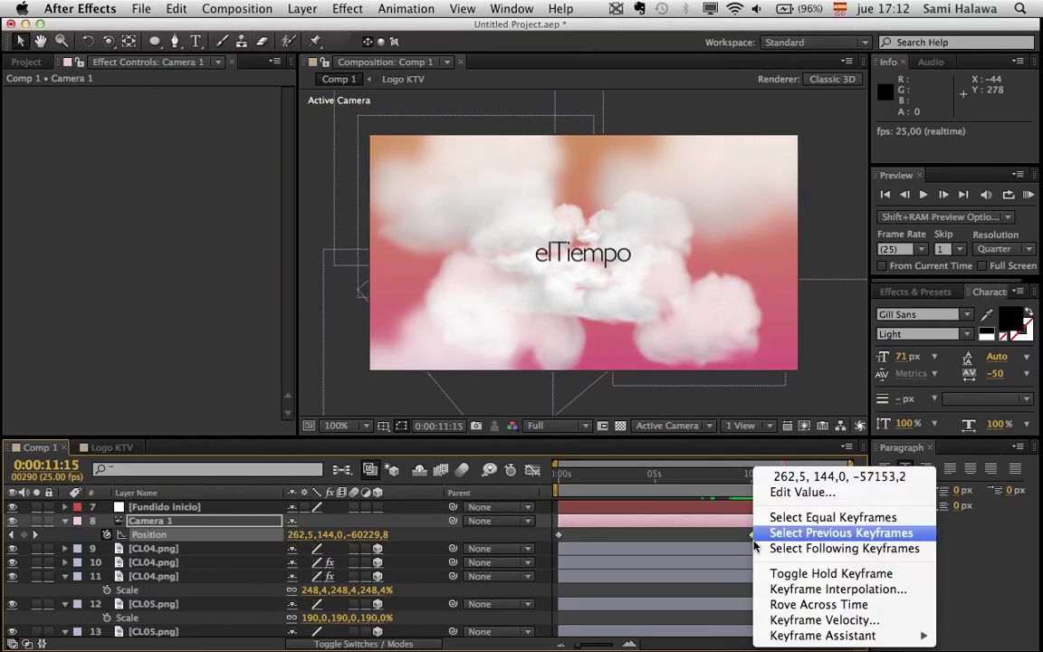
mouse_move(827, 637)
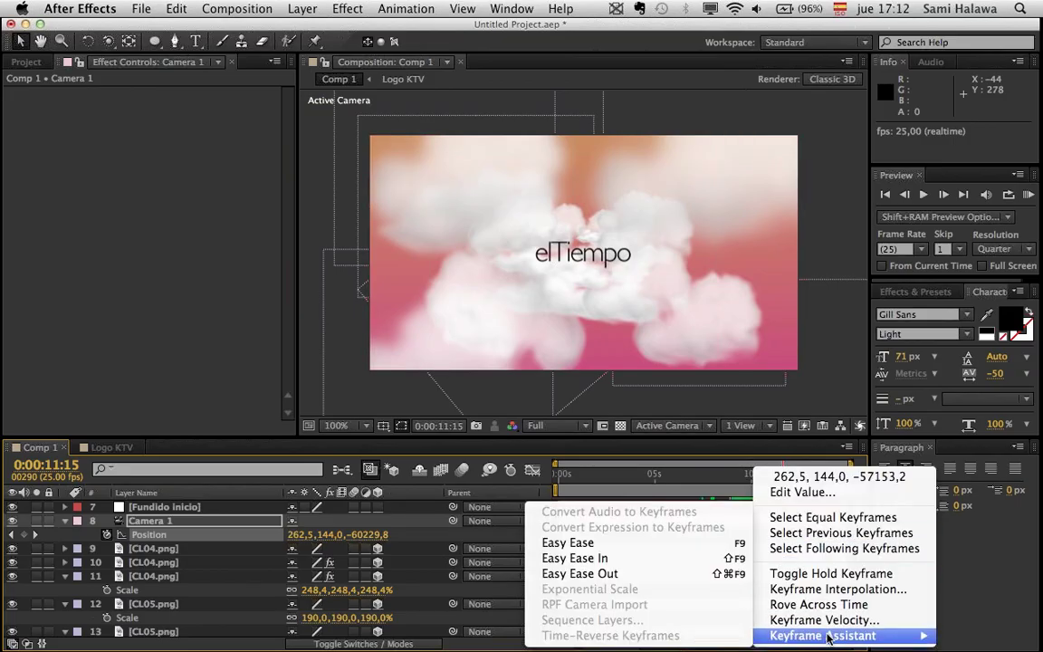
click(661, 572)
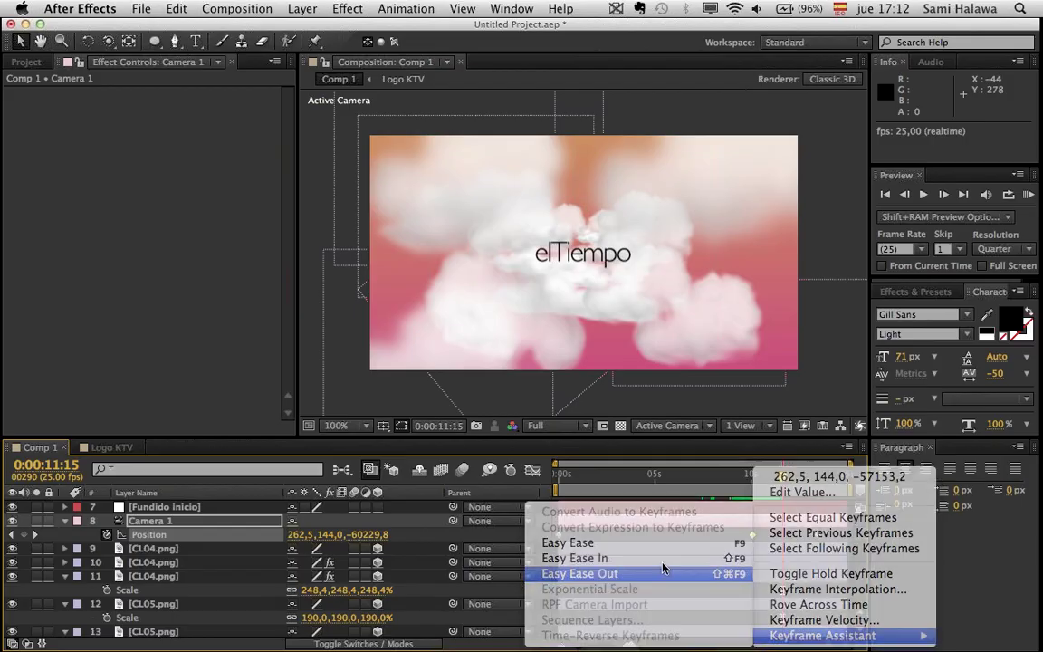
key(space)
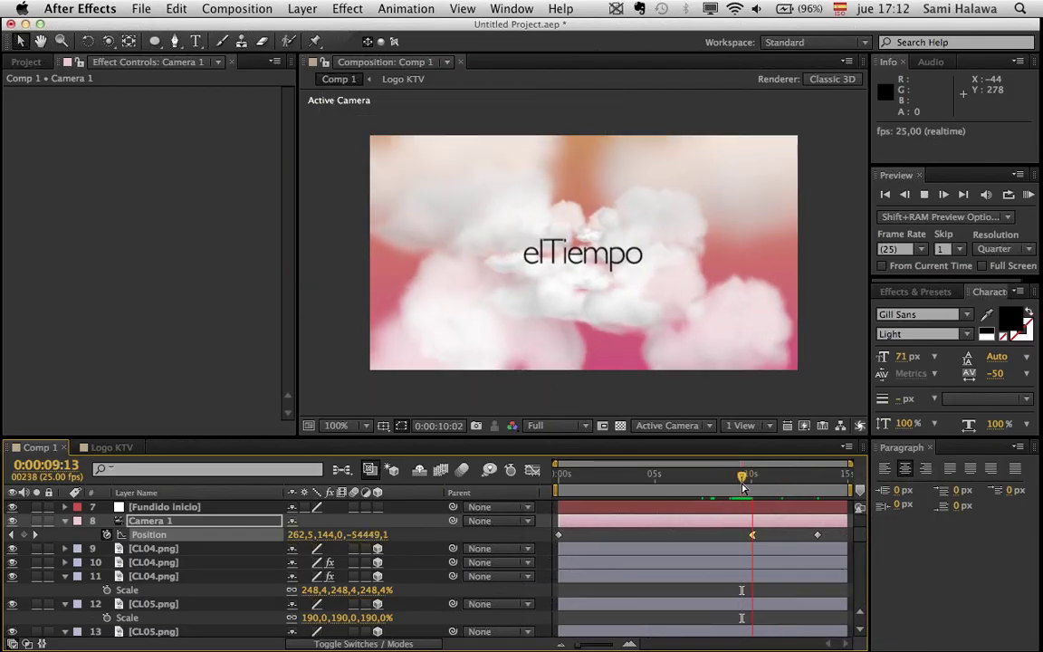
drag(741, 480, 775, 482)
click(728, 466)
click(733, 475)
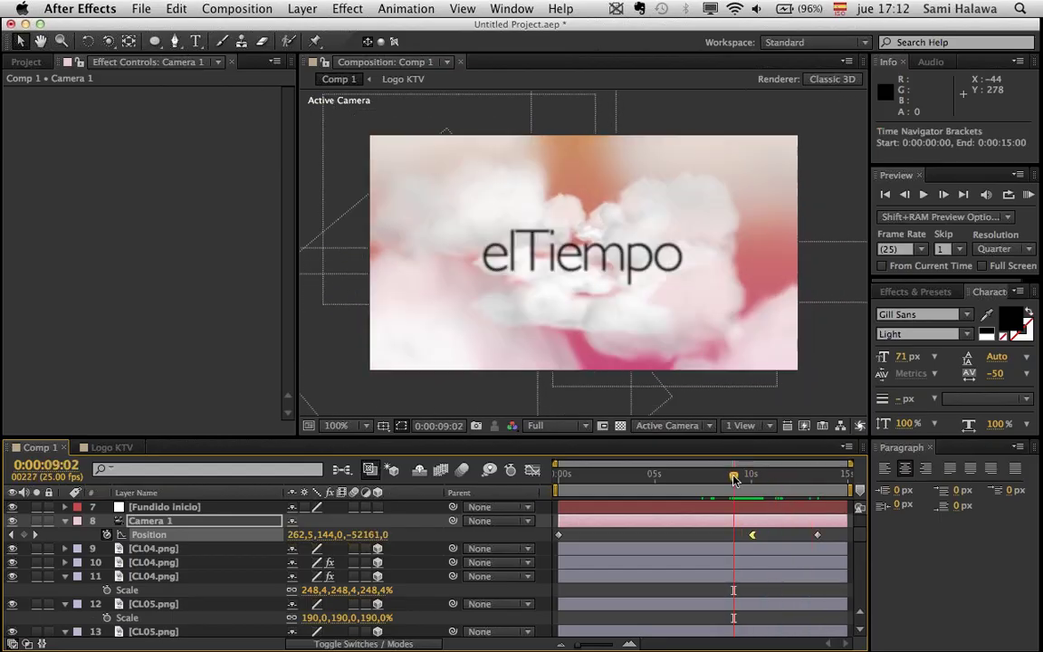
key(space)
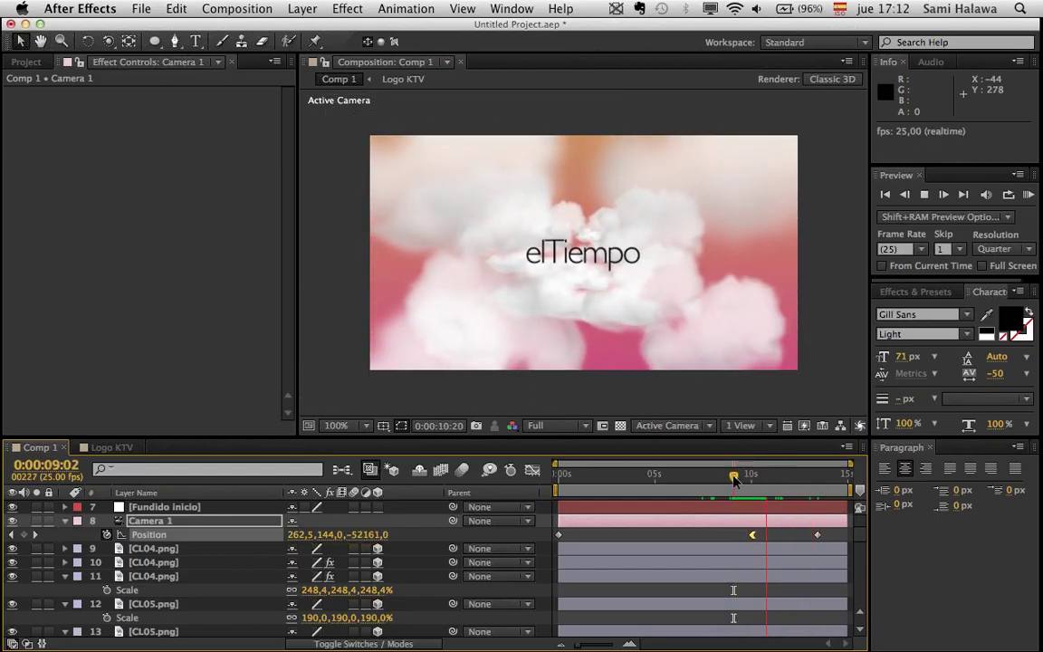
key(super+z)
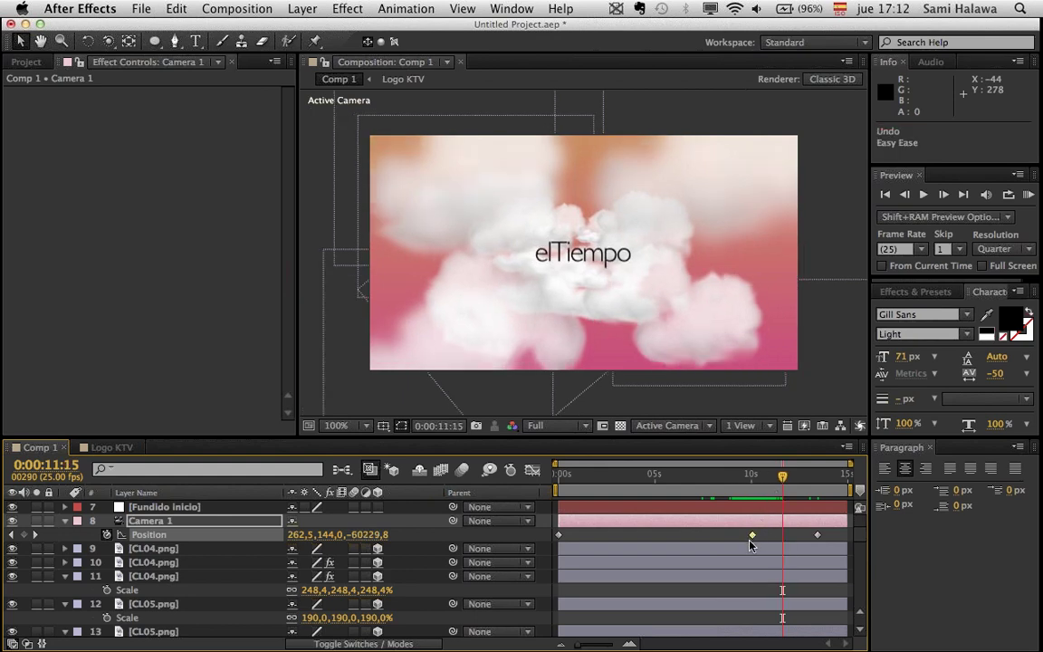
- Apply Easy Ease In to Camera 1's middle Position keyframe and play back from 0:00:09:19
right_click(751, 536)
mouse_move(825, 634)
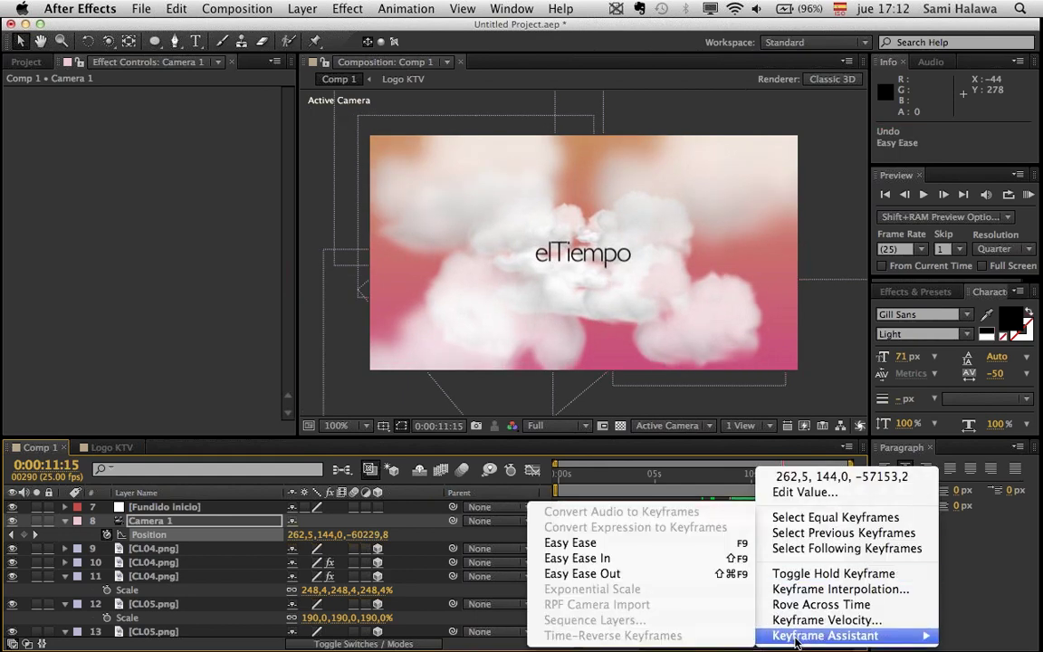
click(689, 565)
click(747, 482)
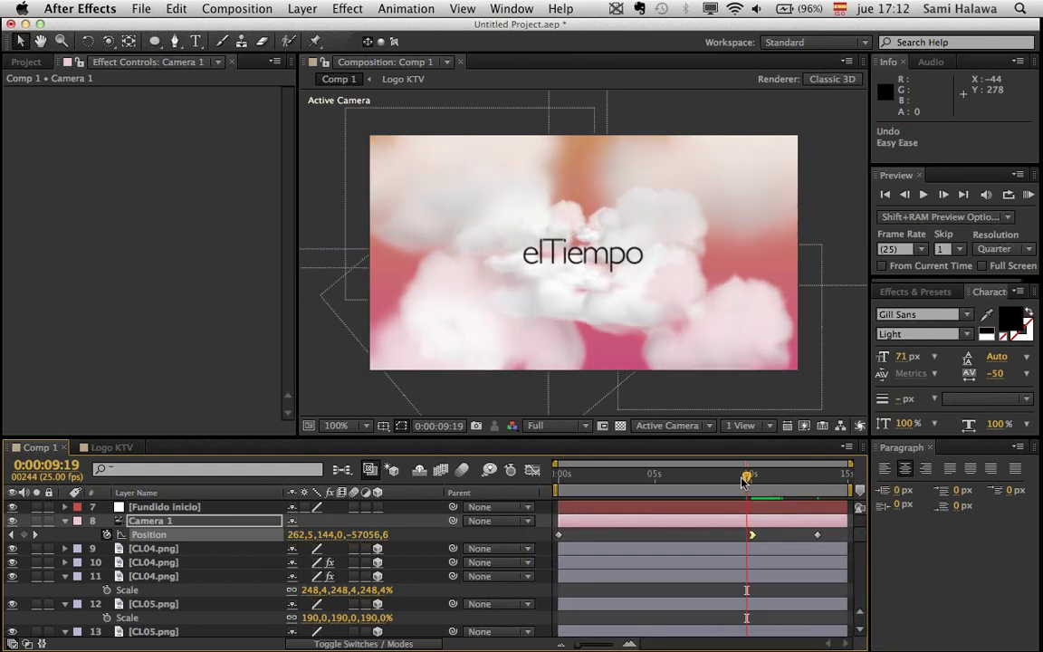
key(space)
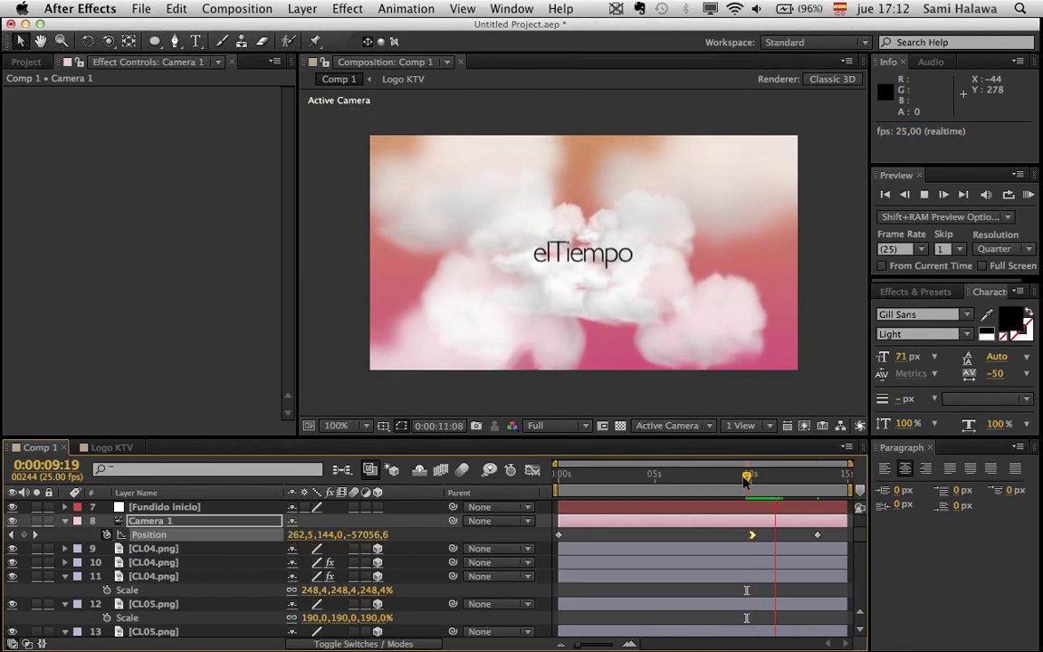
- Play back from 0:00:07:17 and 0:00:08:07, and scrub to 0:00:11:12 to examine the camera's eased slowdown behind the title
drag(742, 479, 707, 498)
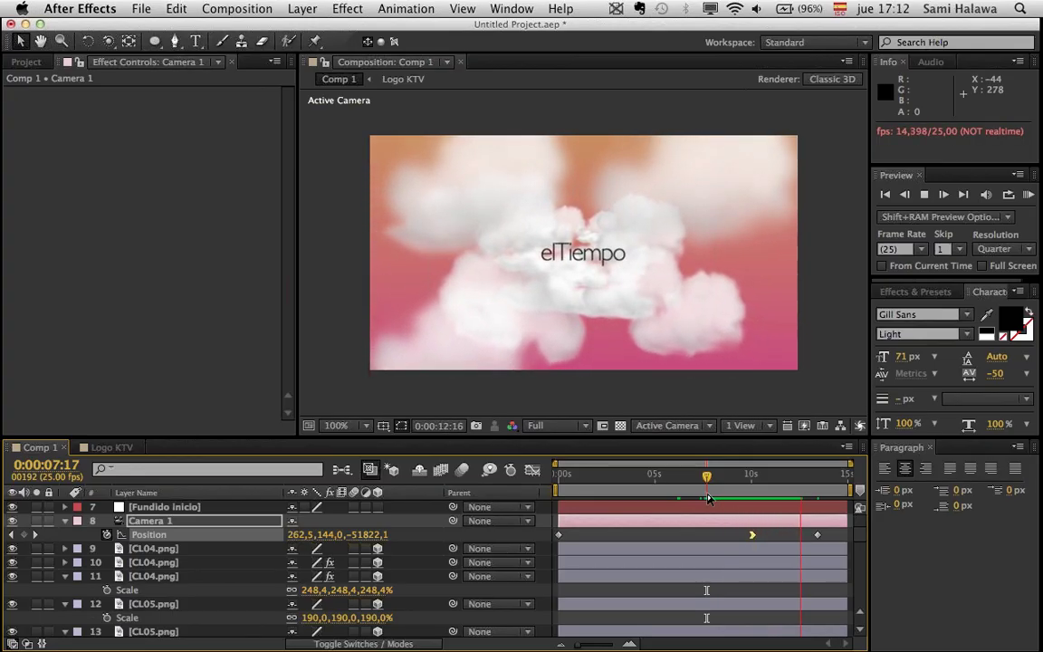
key(space)
right_click(751, 535)
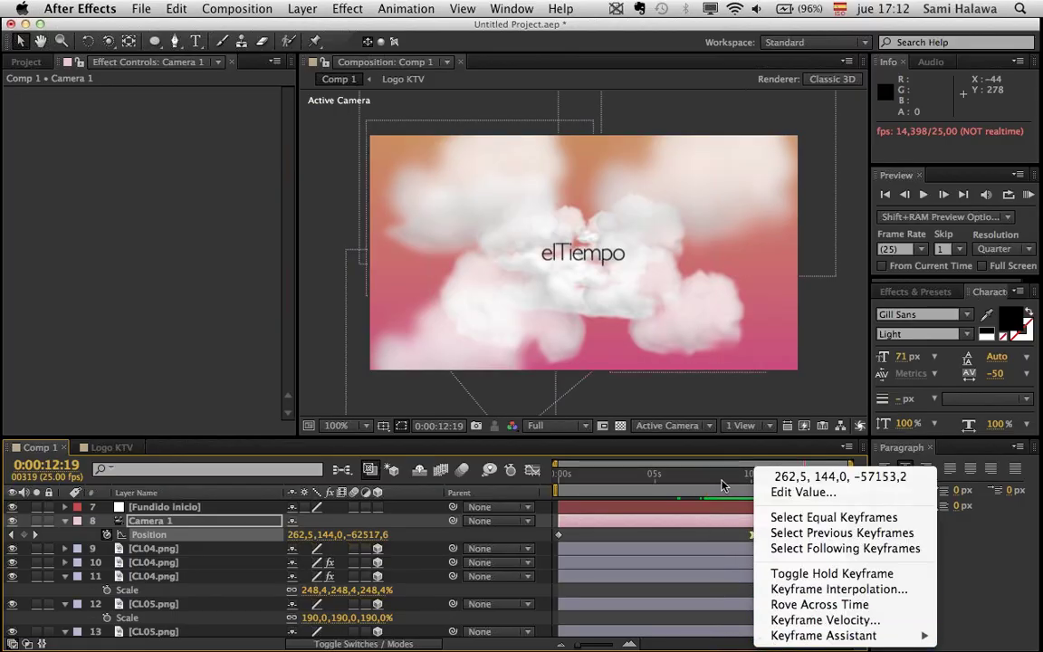
mouse_move(721, 479)
mouse_down()
mouse_move(769, 493)
mouse_move(717, 493)
mouse_up()
key(space)
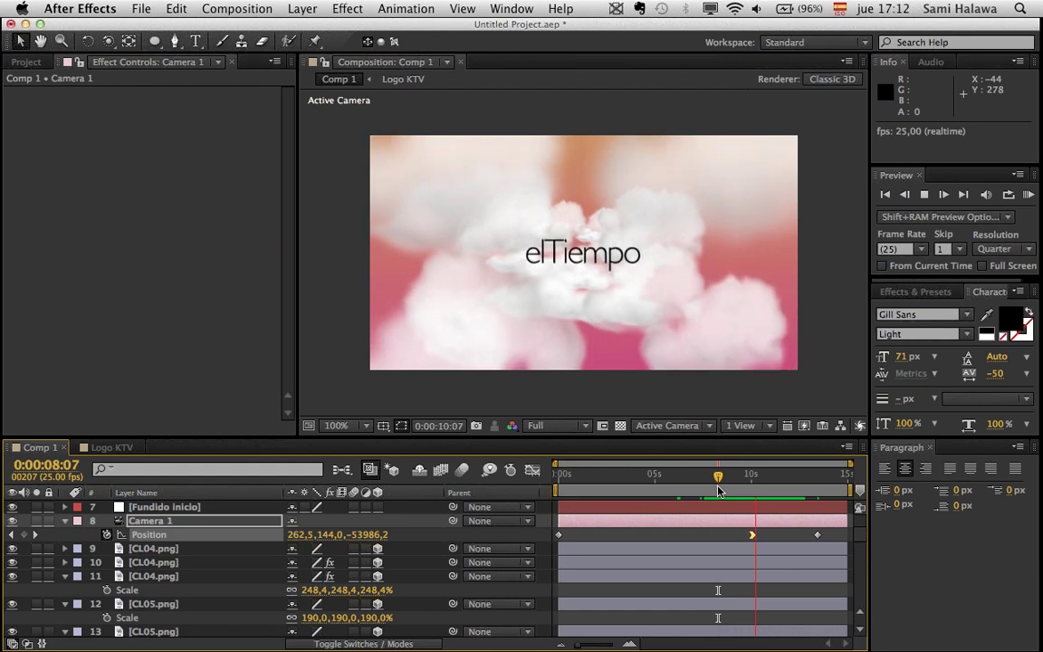
key(space)
drag(725, 489, 744, 498)
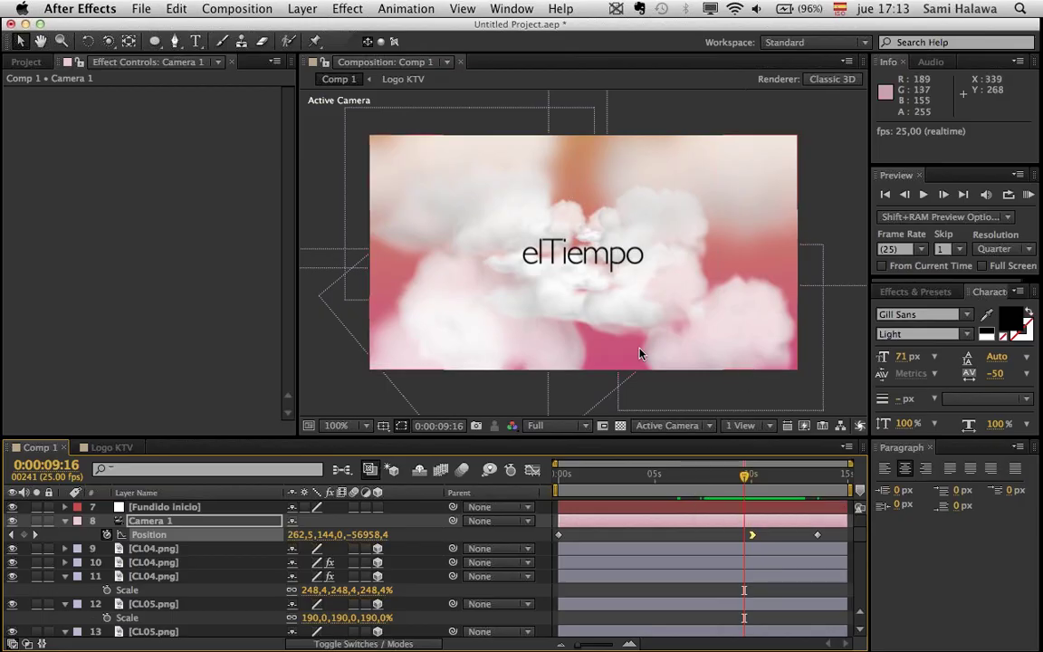
drag(744, 476, 780, 495)
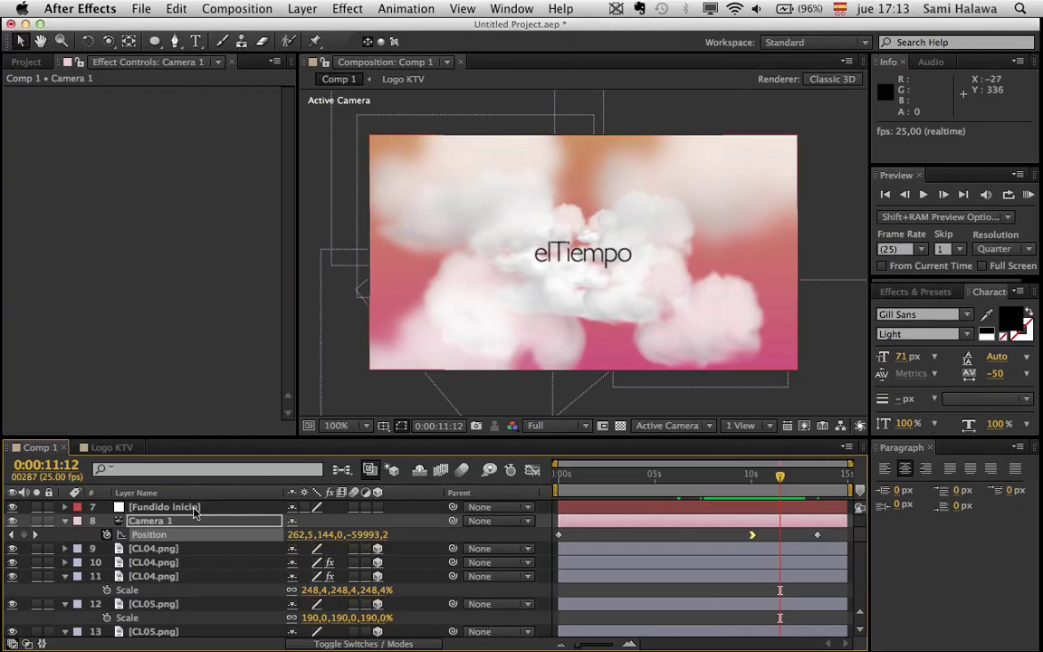
- Make the Logo KTV layer visible again and select the elTiempo layer
scroll(15, 550, up, 4)
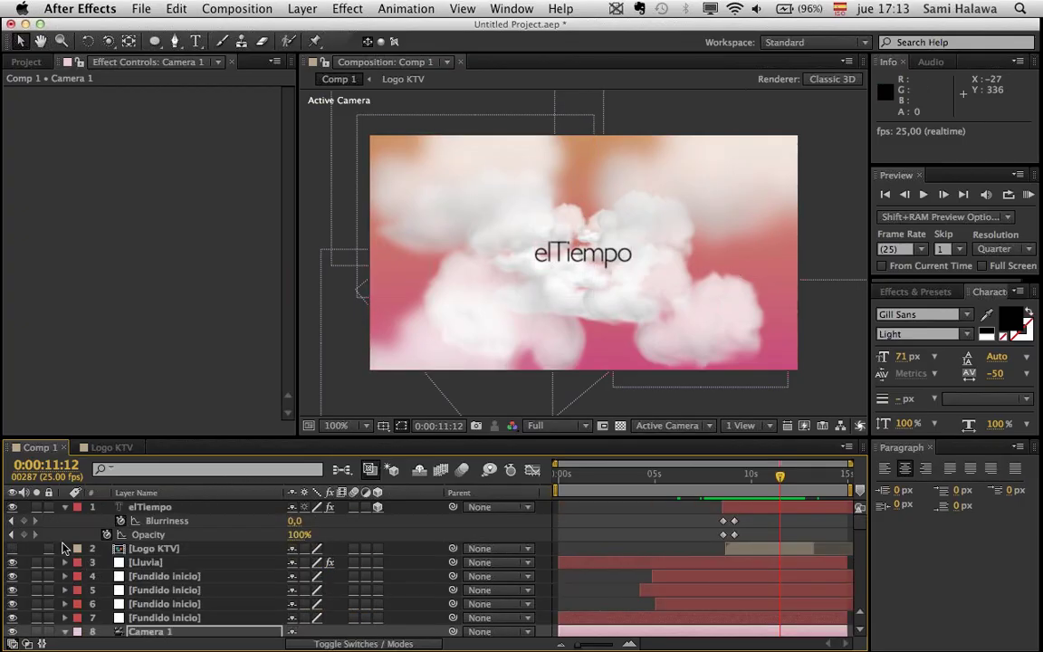
click(13, 549)
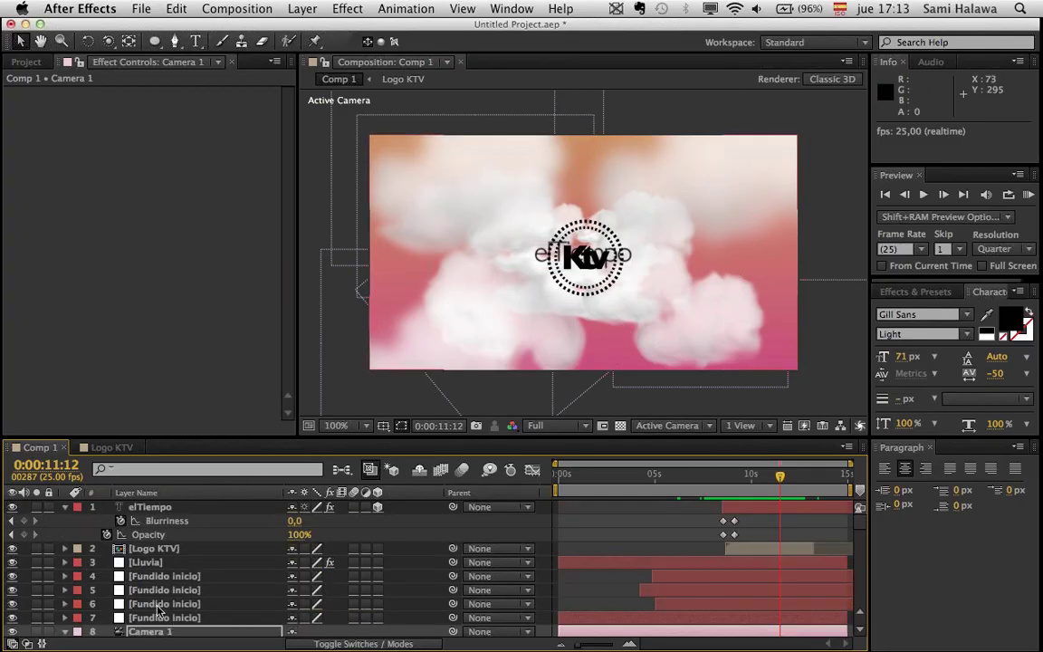
click(166, 508)
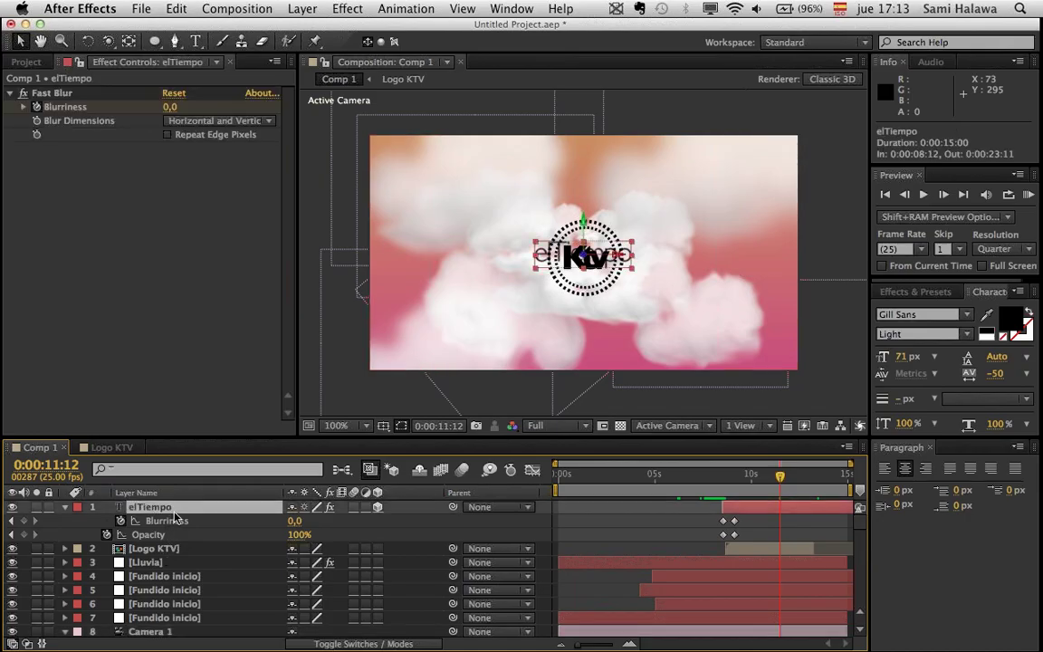
- Make the Logo KTV layer 3D and paste the elTiempo layer's Position value onto it
key(p)
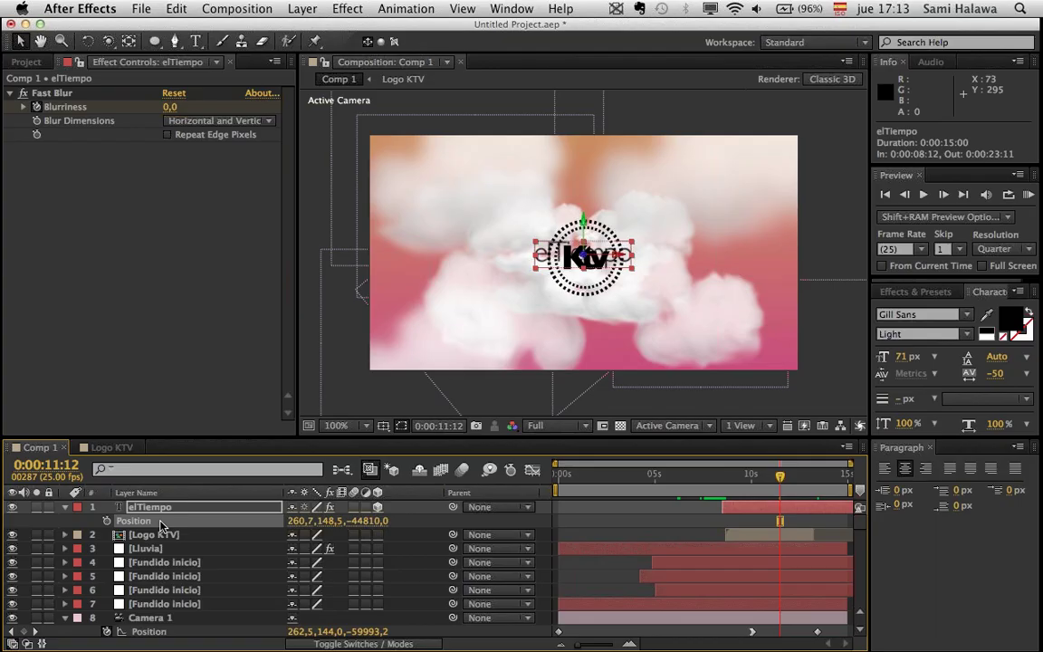
click(166, 537)
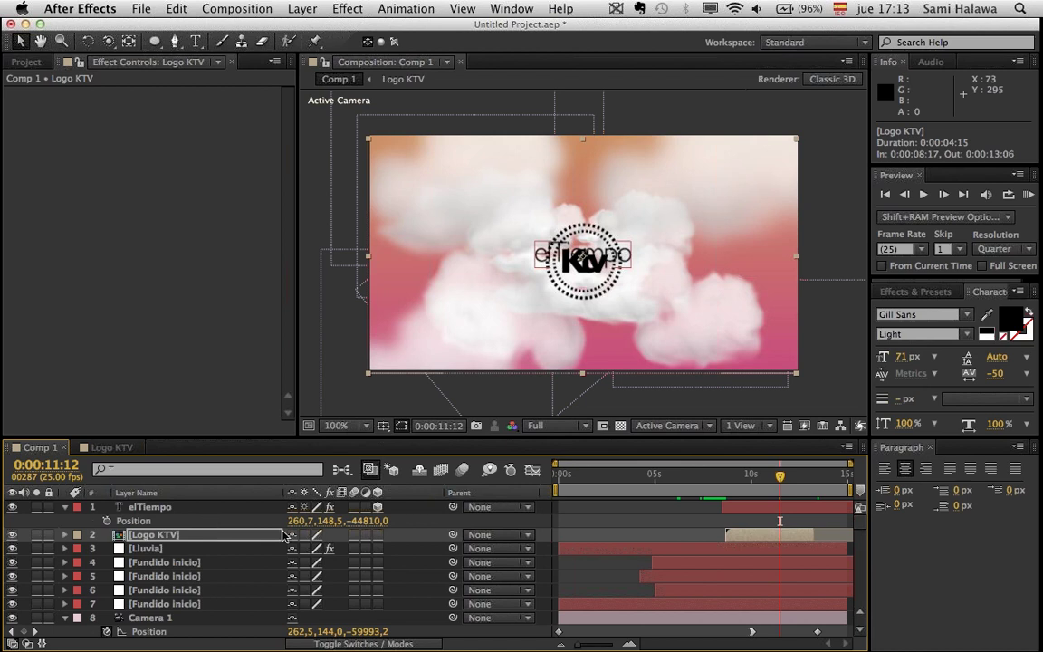
click(378, 535)
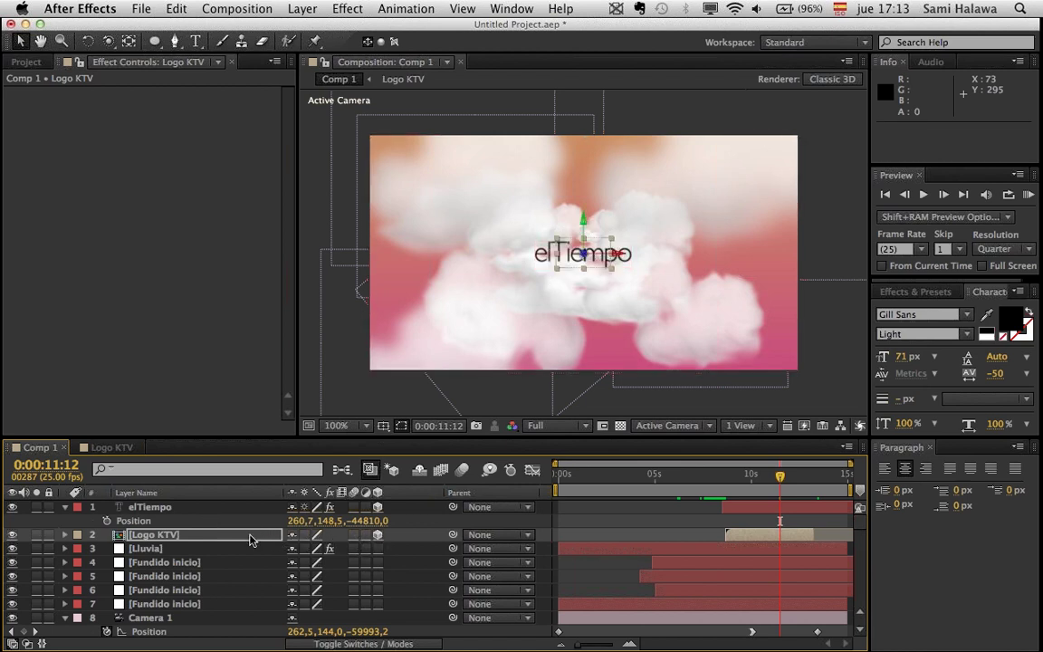
click(226, 523)
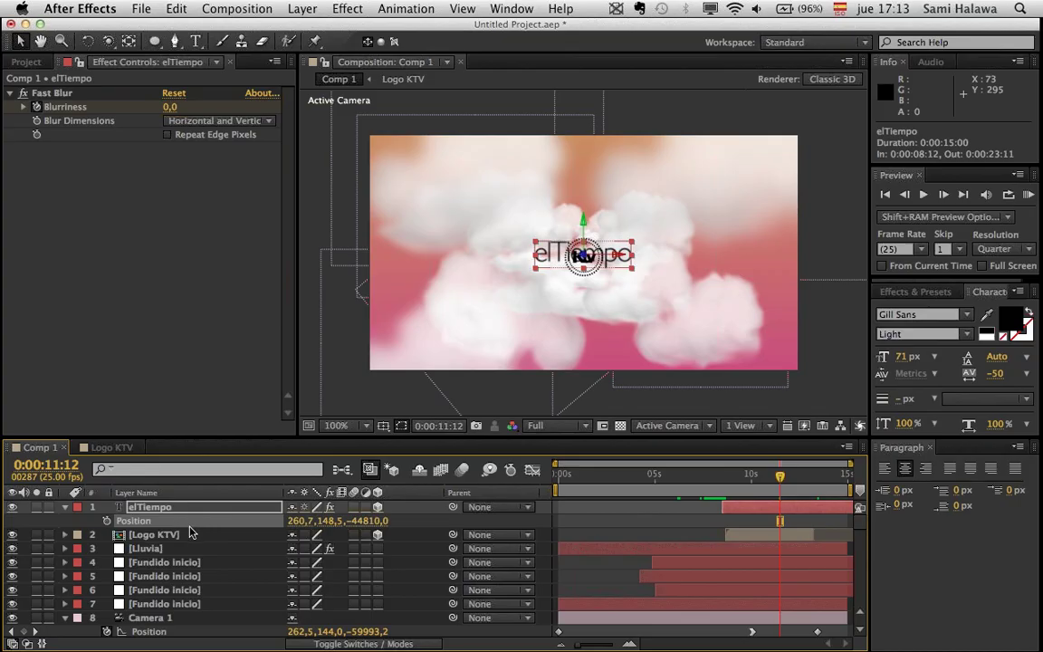
click(190, 534)
- Move the Ktv logo about 99 px down so it sits below the elTiempo title, and play back from 0:00:07:24
drag(621, 276, 591, 322)
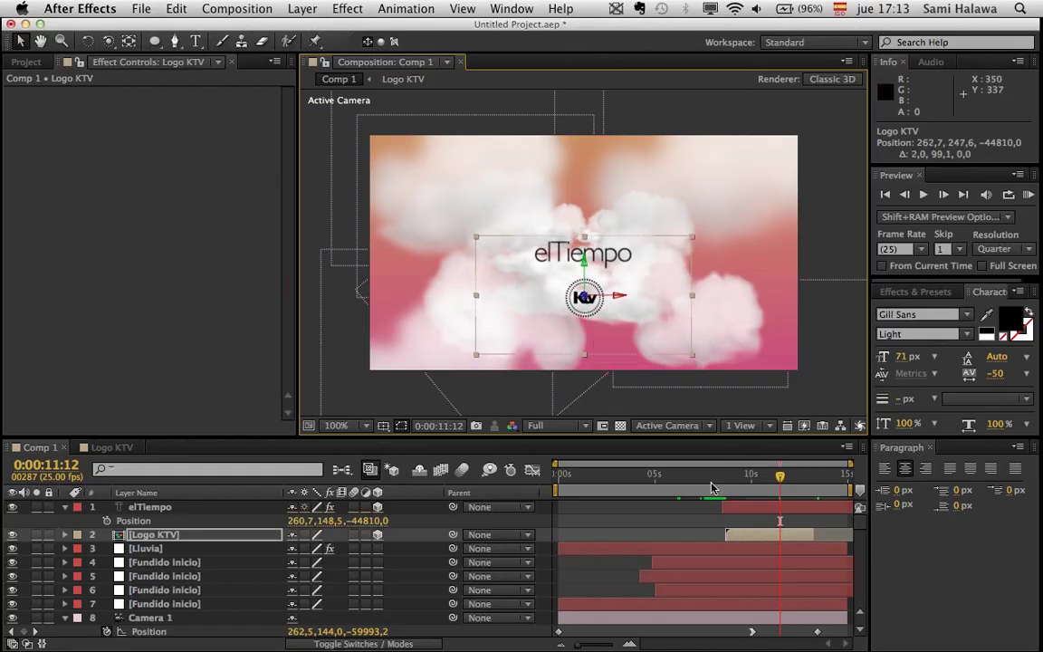
click(711, 487)
key(space)
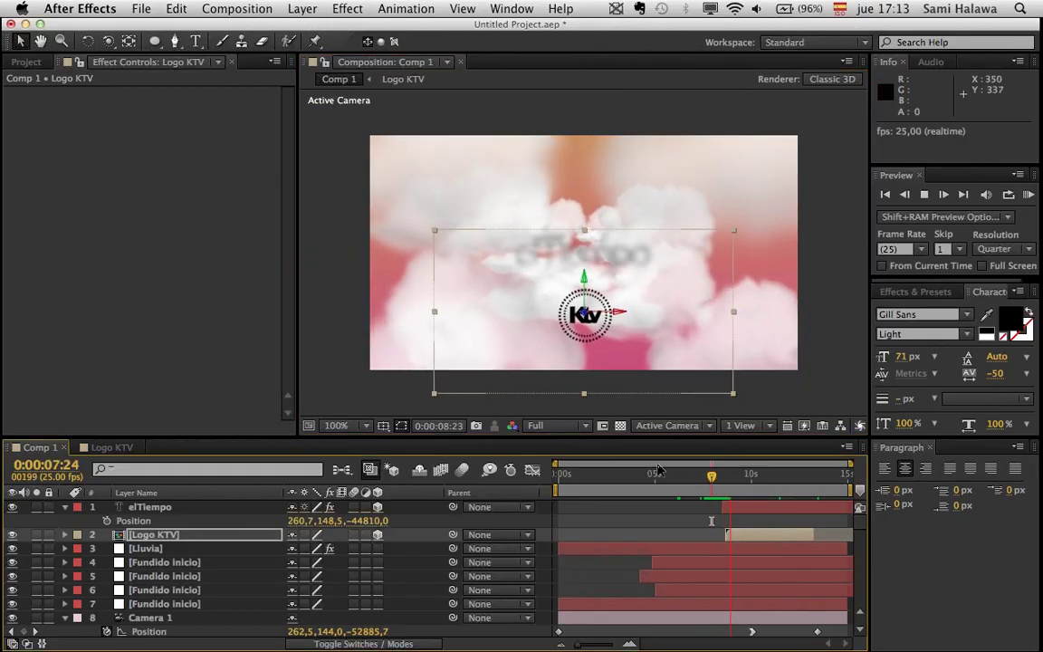
key(space)
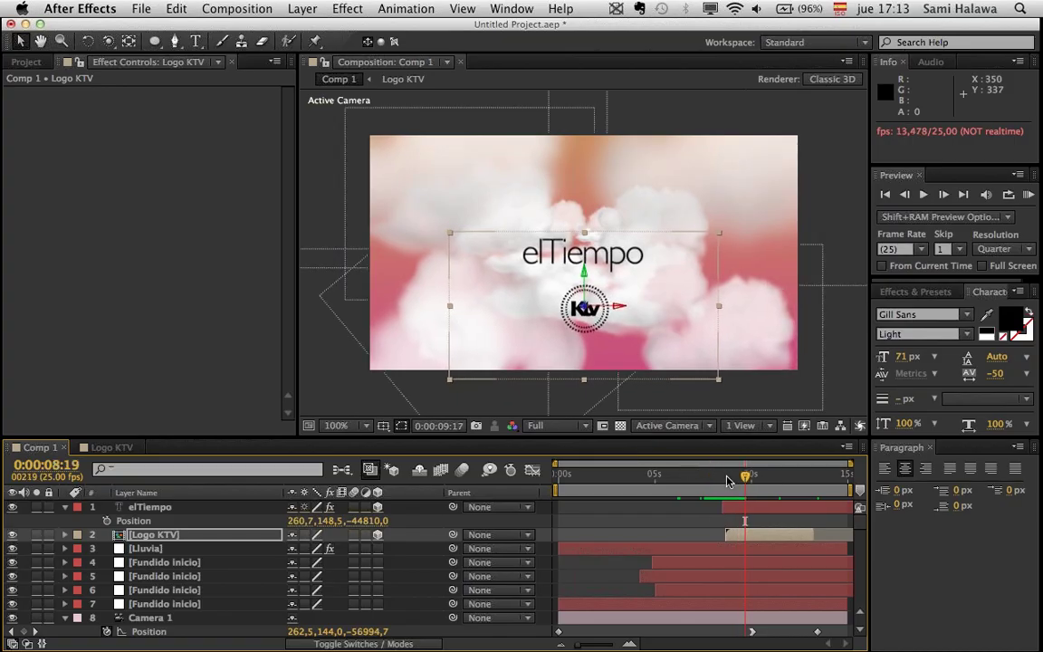
- Shift the Logo KTV layer five frames earlier so it starts at 0:00:08:12 with the elTiempo layer
drag(729, 480, 727, 479)
click(738, 532)
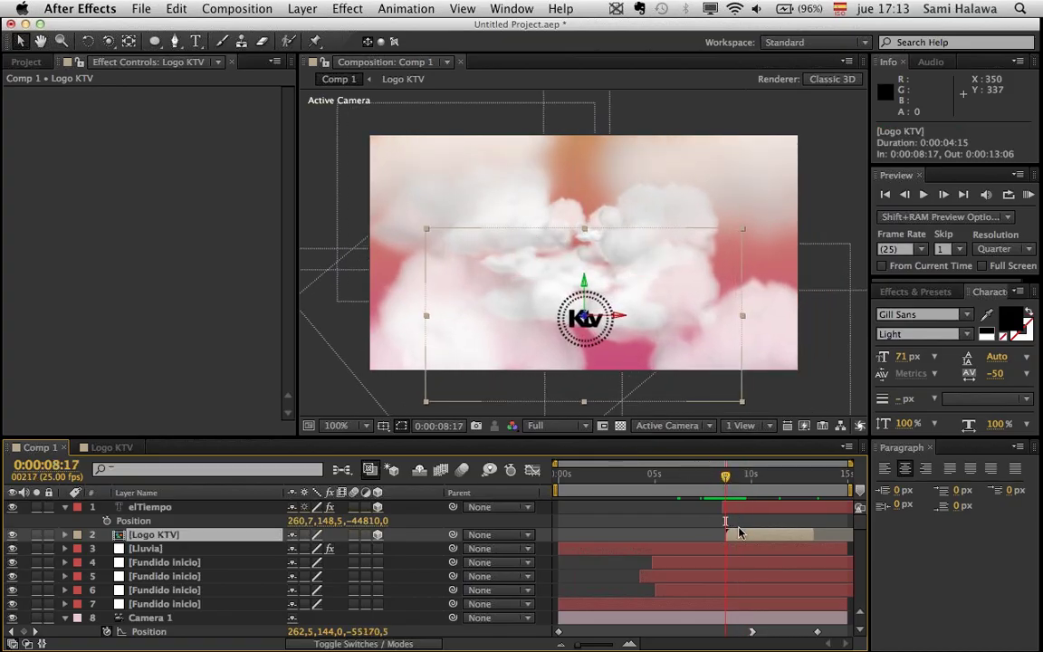
drag(740, 531, 735, 529)
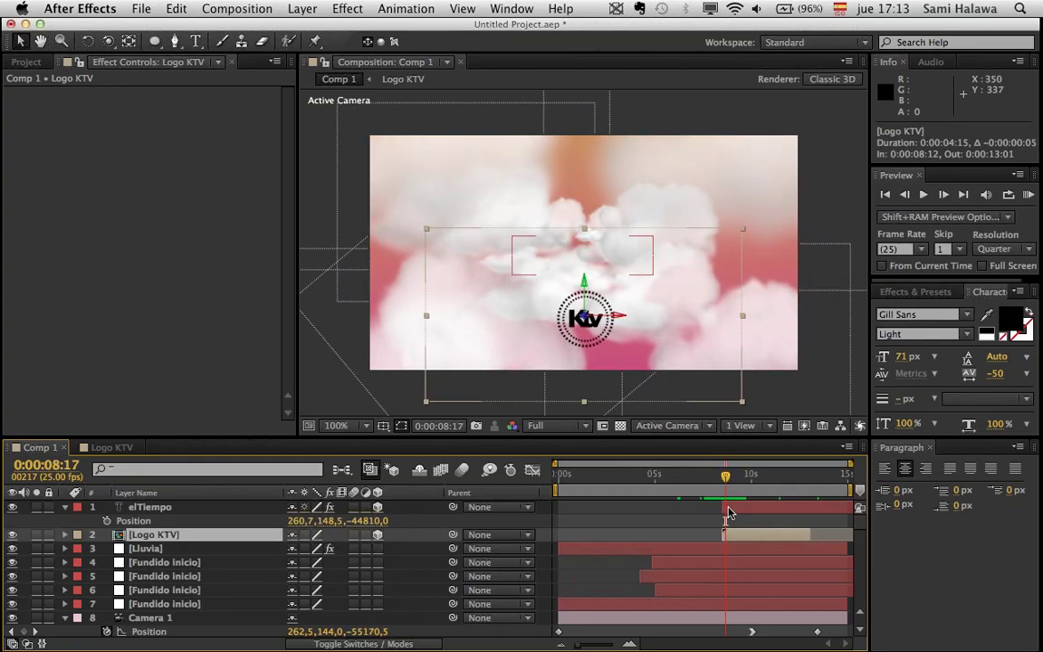
- Copy elTiempo's Opacity keyframes onto the Logo KTV layer at 0:00:08:13 and preview the fade-in
click(729, 509)
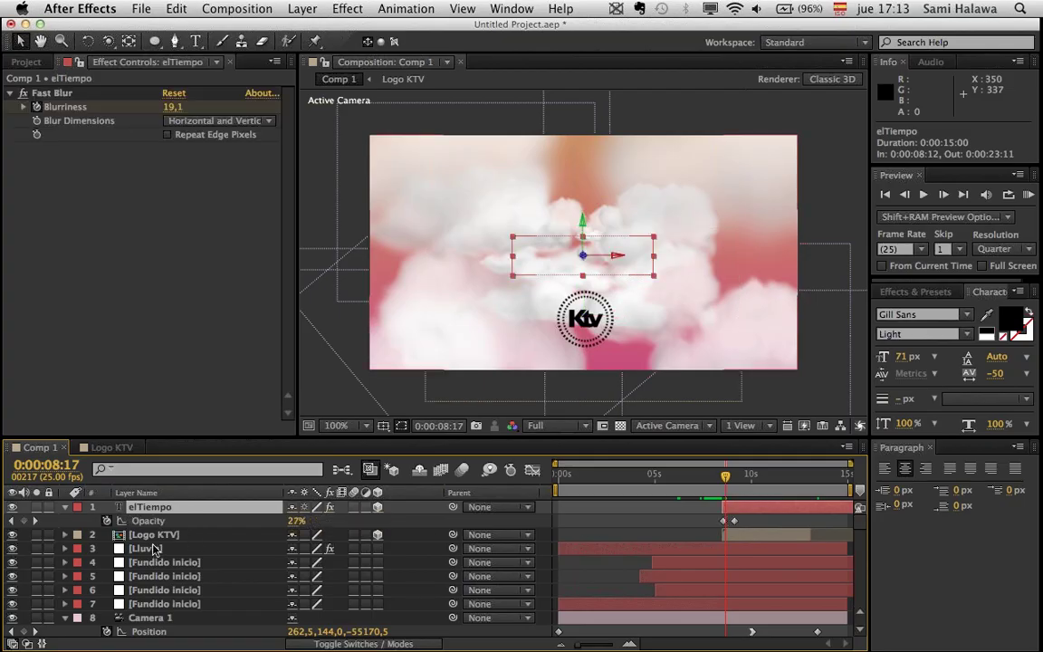
key(t)
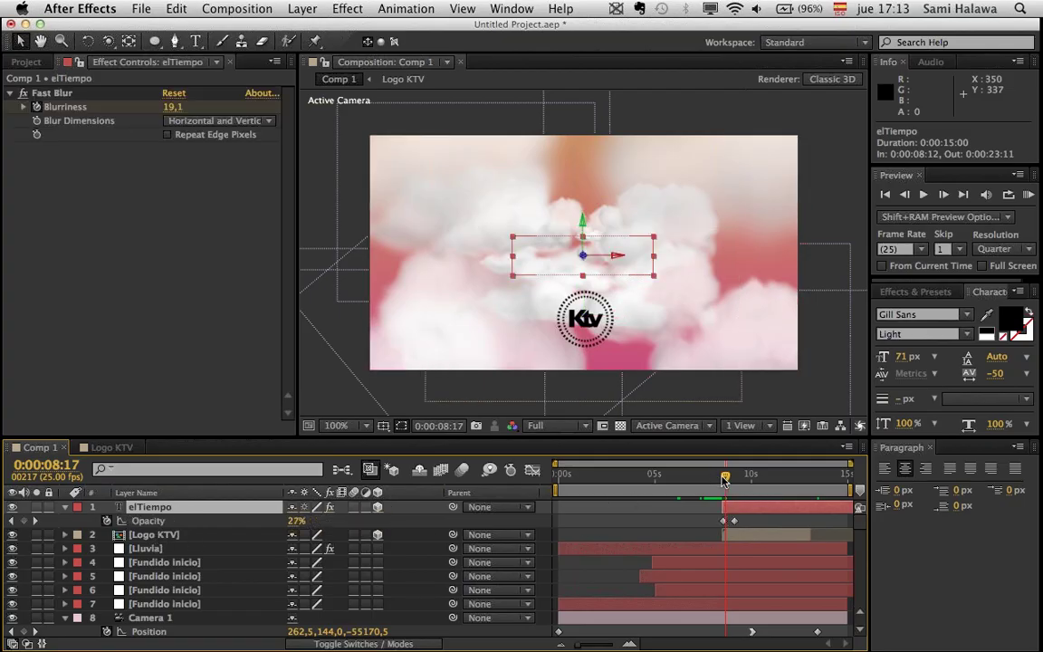
drag(724, 481, 723, 481)
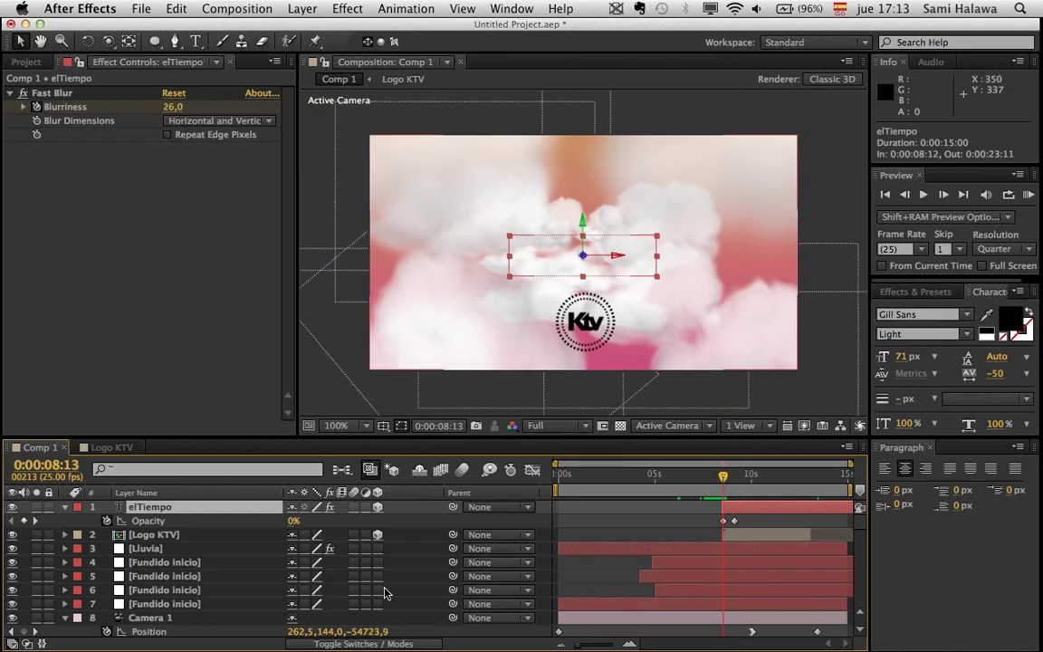
click(177, 534)
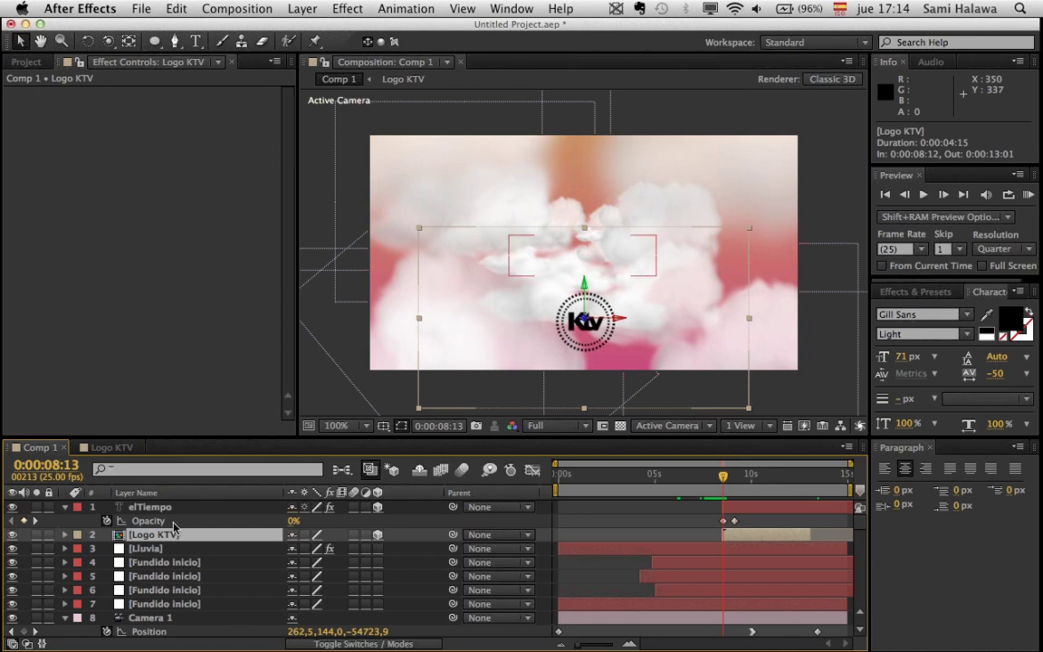
click(150, 507)
click(154, 534)
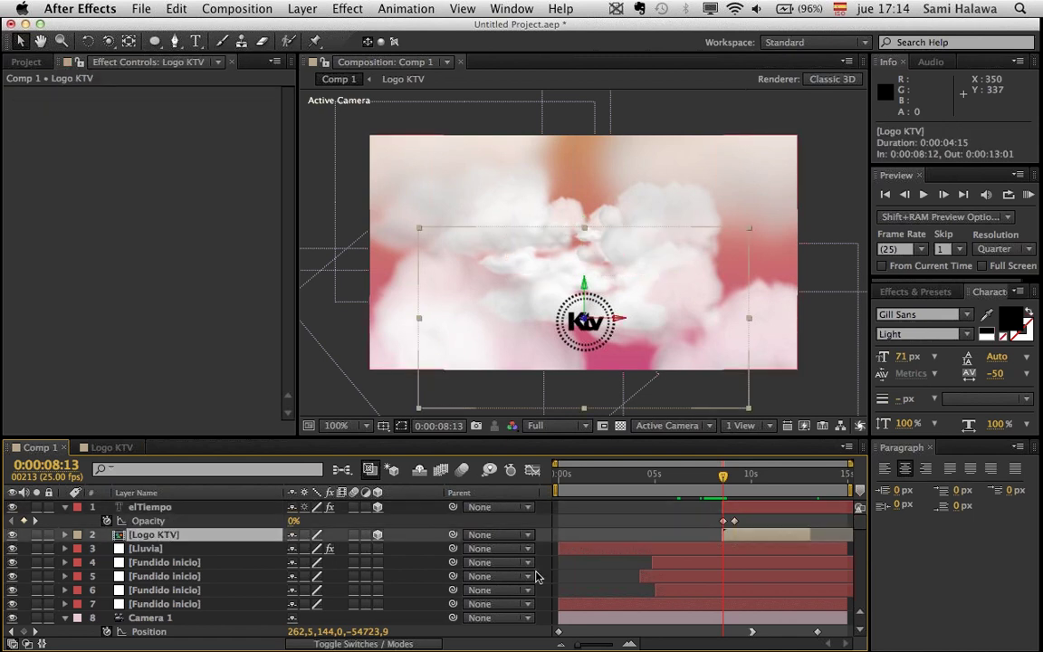
key(super+v)
key(space)
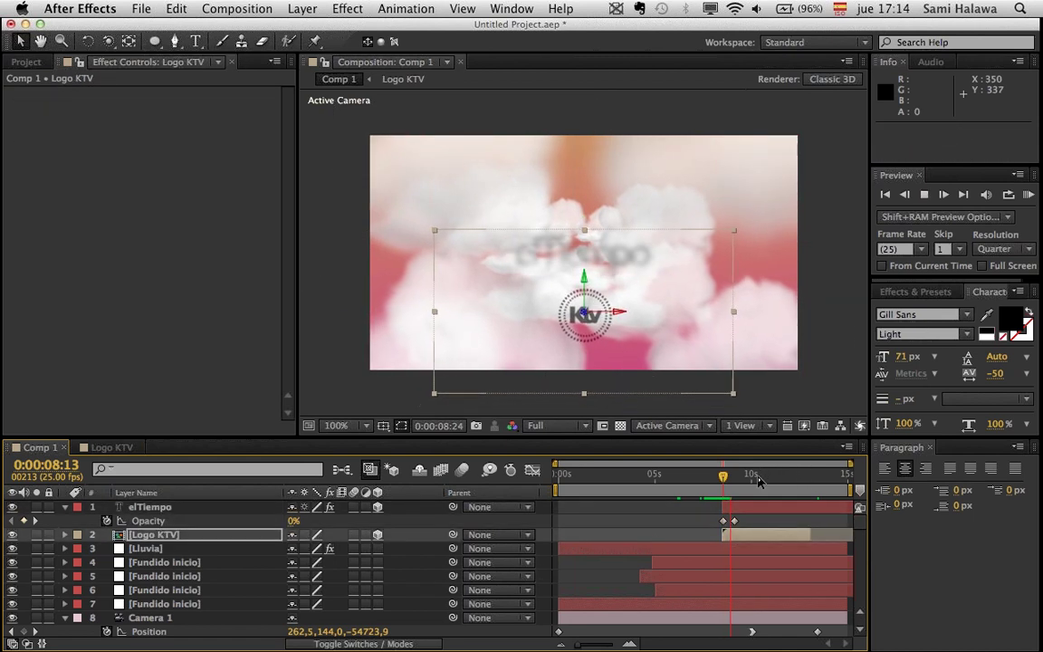
drag(725, 489, 721, 489)
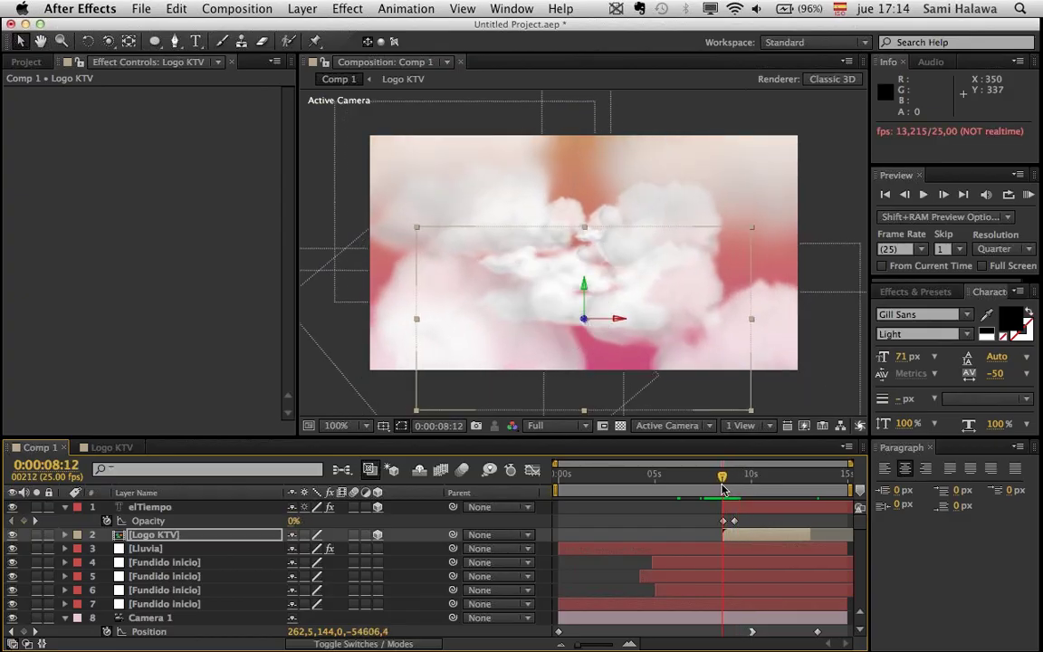
- Copy elTiempo's keyframed Fast Blur effect onto the Logo KTV layer, and play back from 0:00:08:10 and 0:00:08:07
click(150, 507)
click(60, 93)
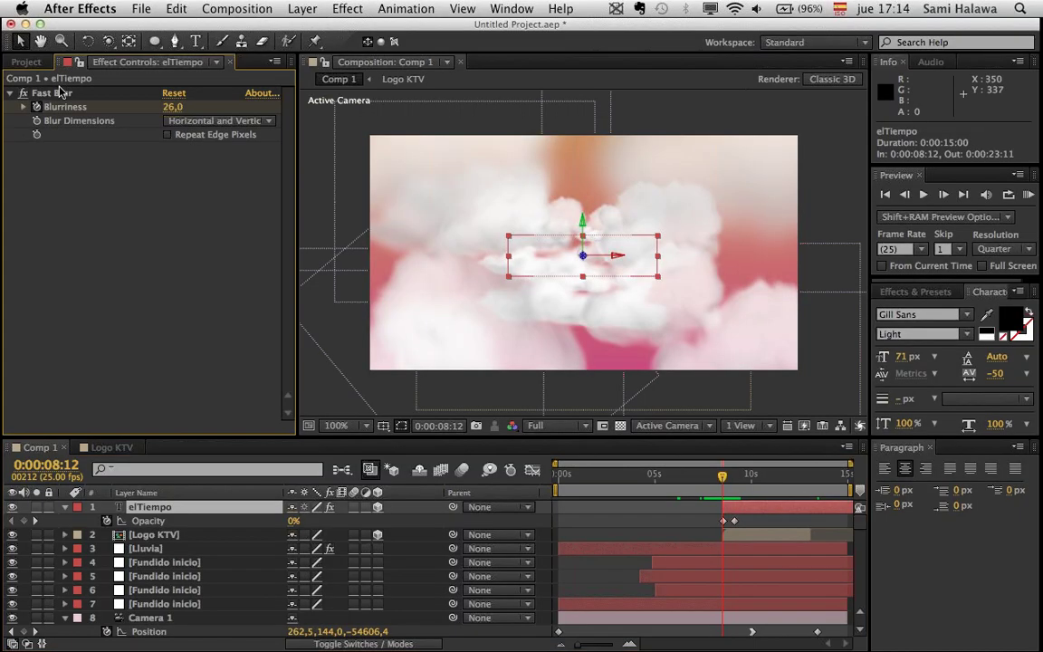
click(60, 93)
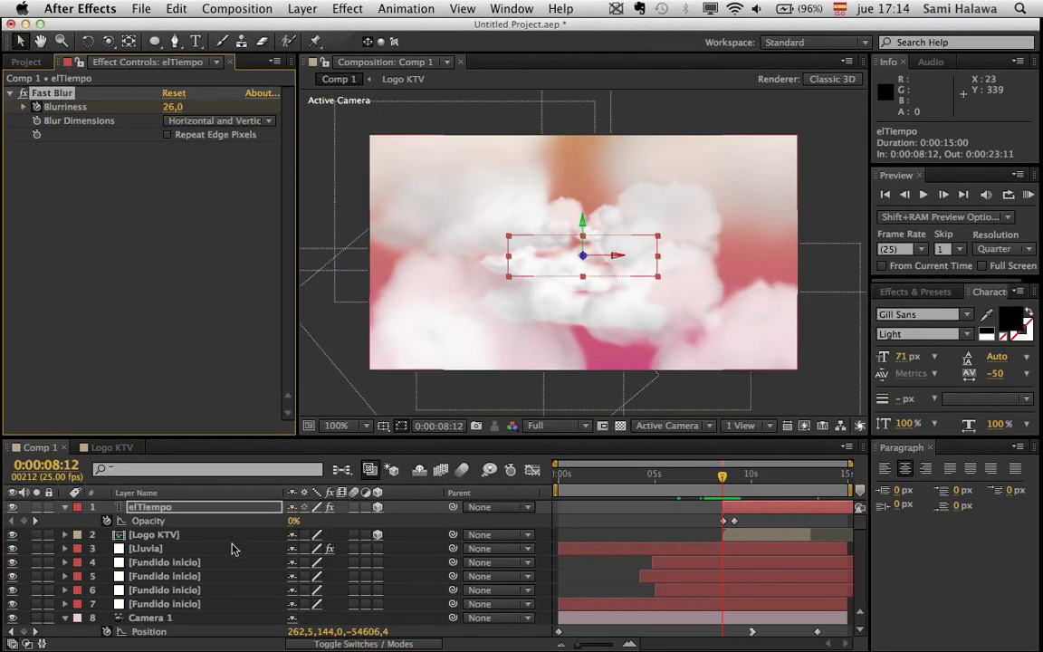
click(286, 534)
key(space)
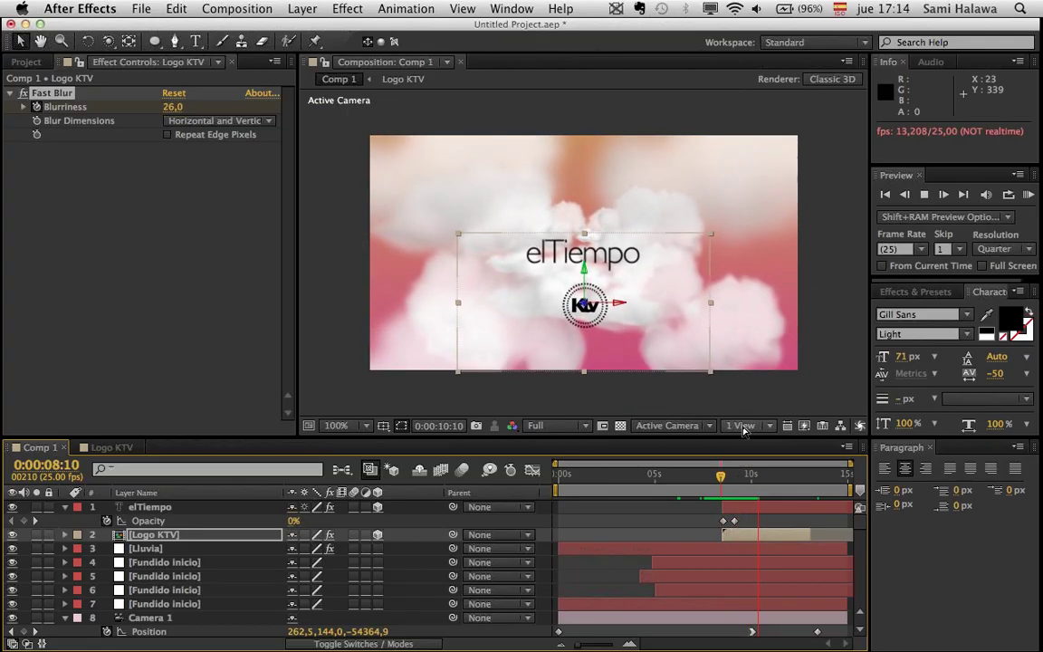
click(717, 477)
key(space)
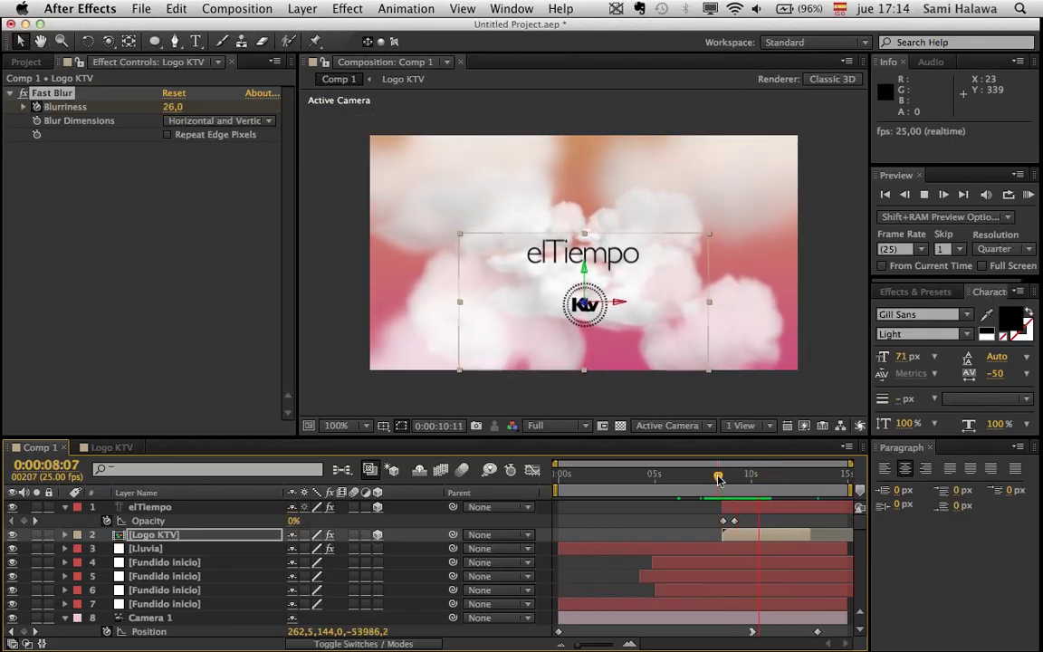
click(745, 386)
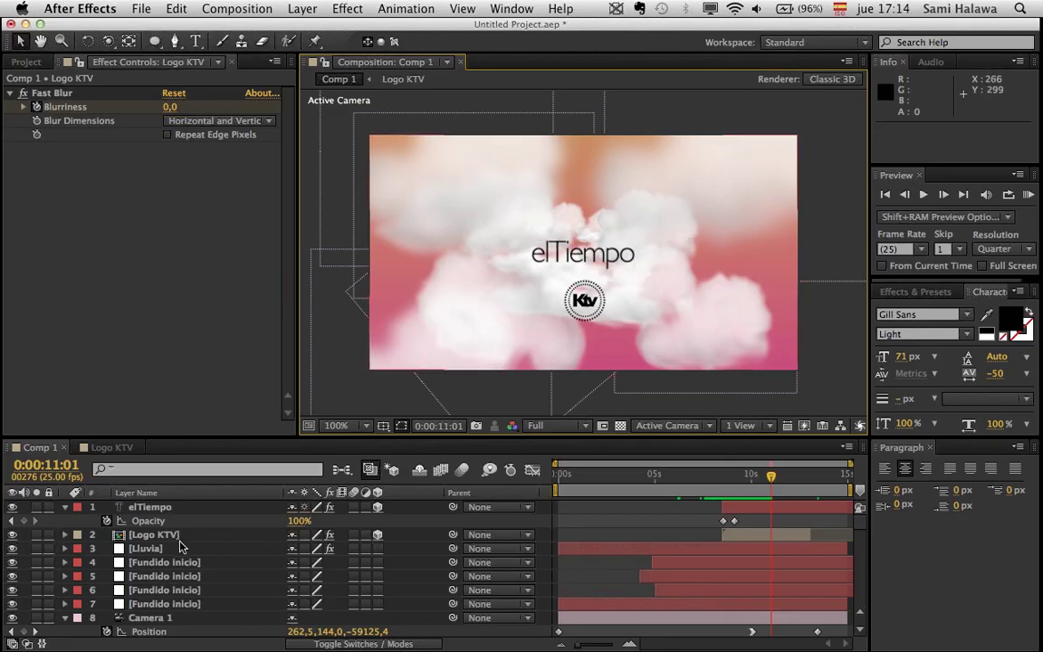
- Try raising the Ktv logo 30 px and the elTiempo title 28 px, preview from 0:00:08:05, and undo both moves
click(600, 264)
mouse_move(582, 262)
mouse_down()
mouse_move(583, 328)
mouse_move(577, 242)
mouse_up()
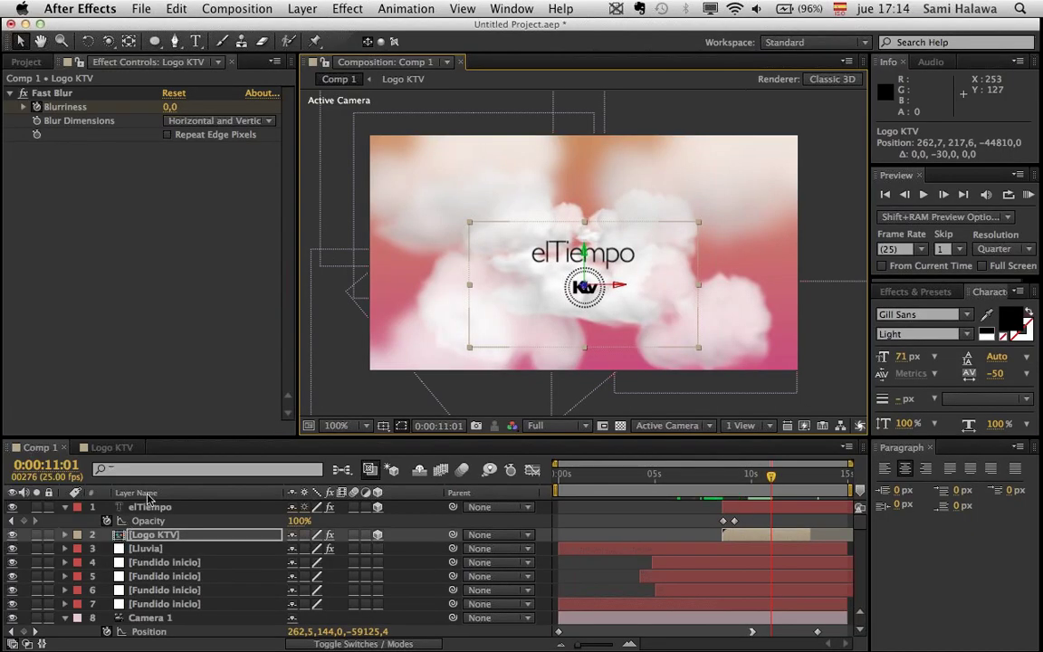
click(149, 506)
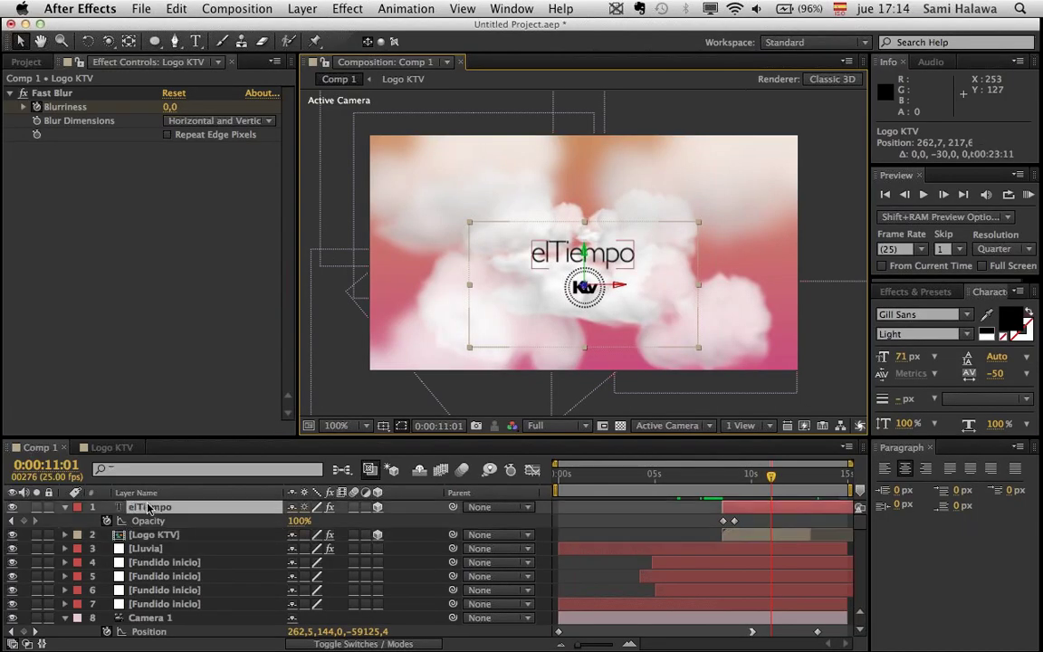
drag(584, 211, 589, 198)
drag(725, 477, 716, 477)
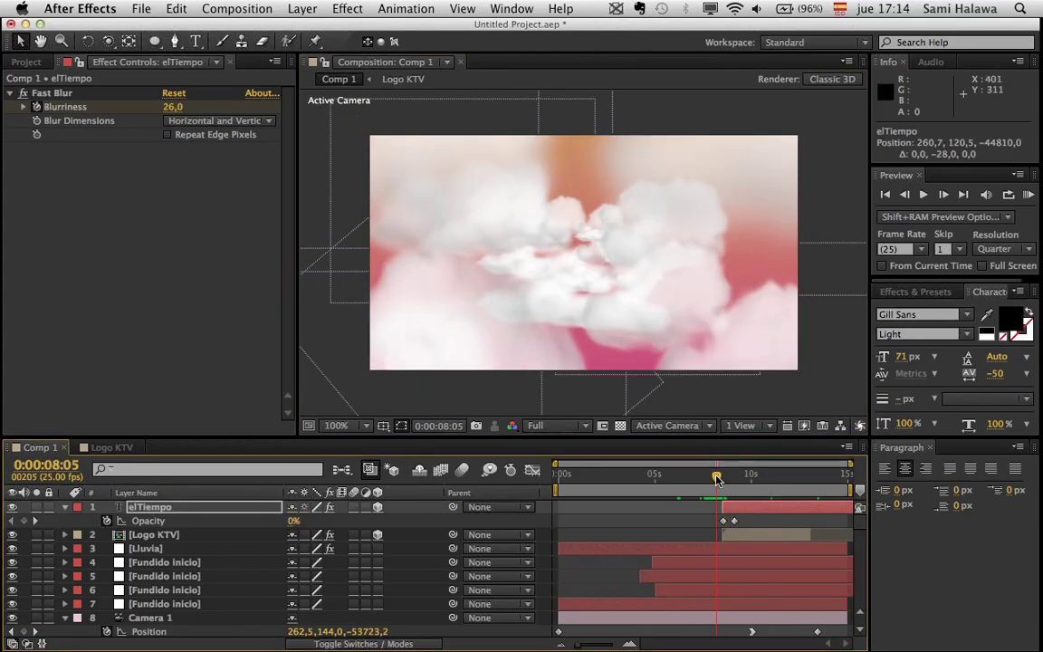
key(space)
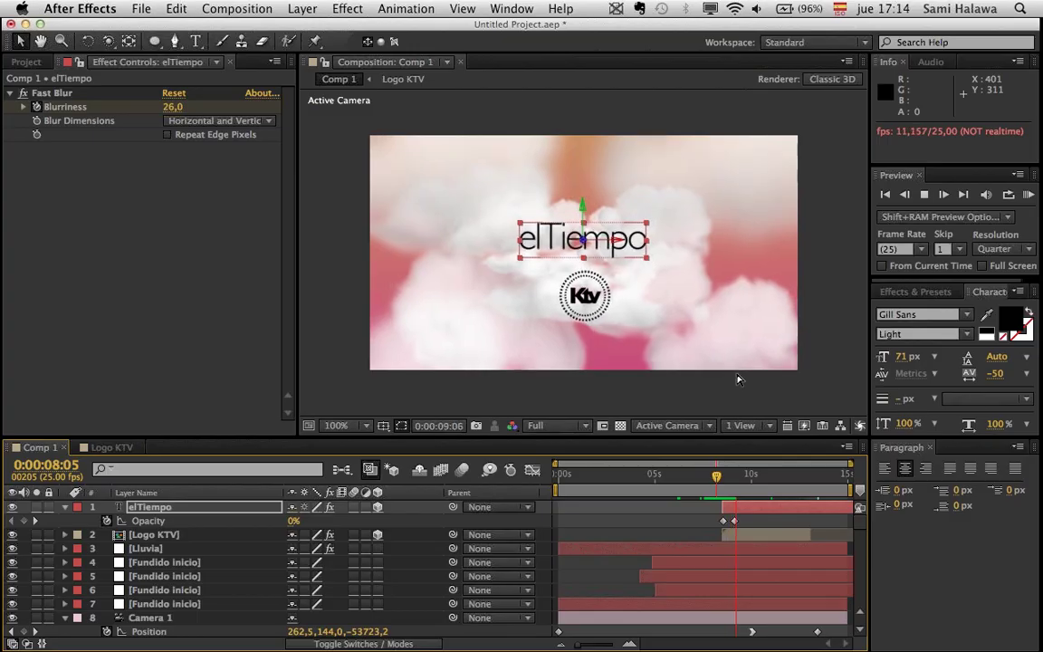
key(space)
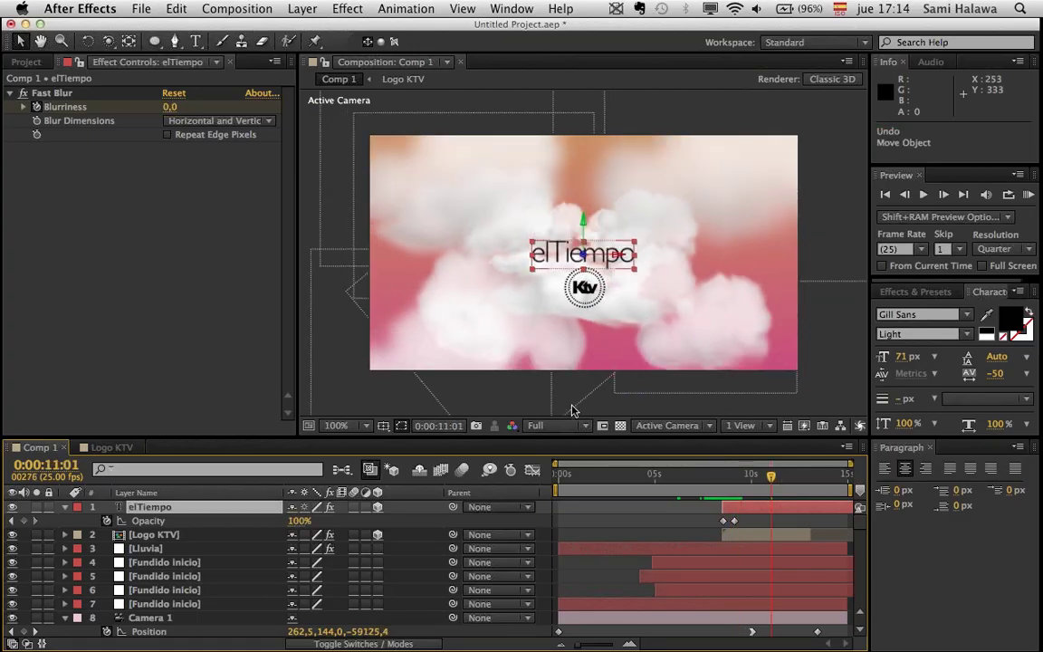
click(321, 403)
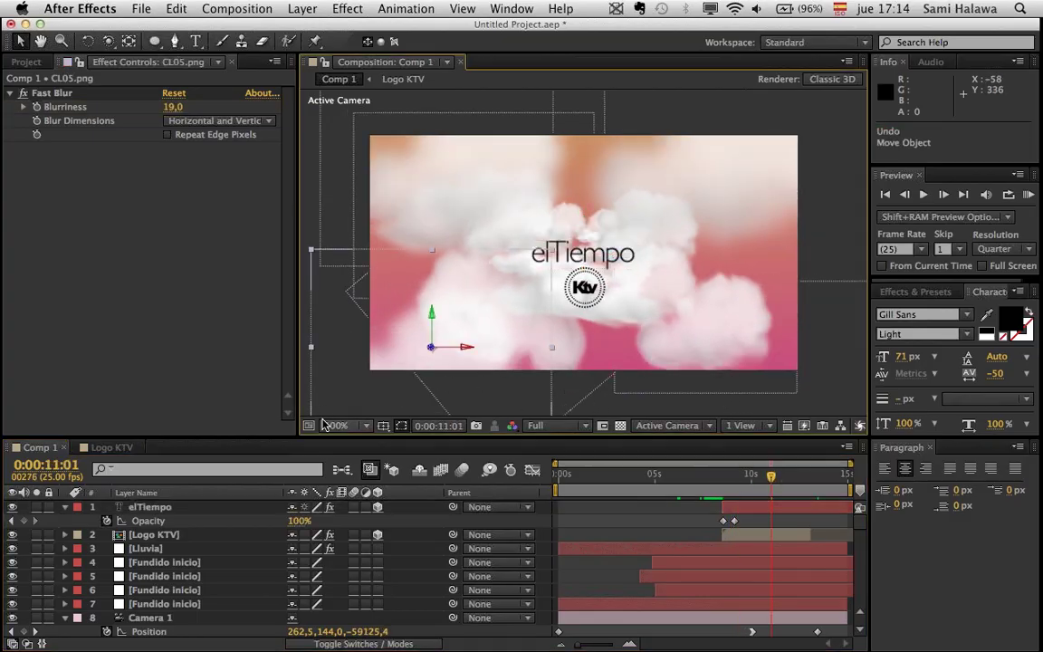
- Extend the Logo KTV layer's end to about 0:00:14:15, and play back from 0:00:11:12 and 0:00:07:21
click(809, 536)
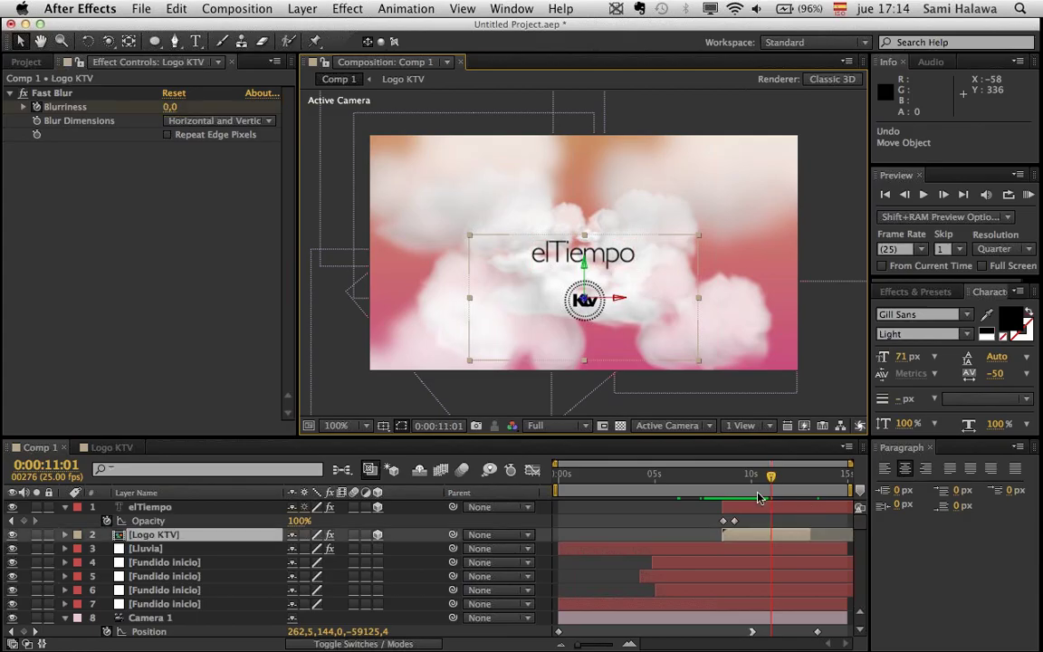
drag(759, 497, 780, 479)
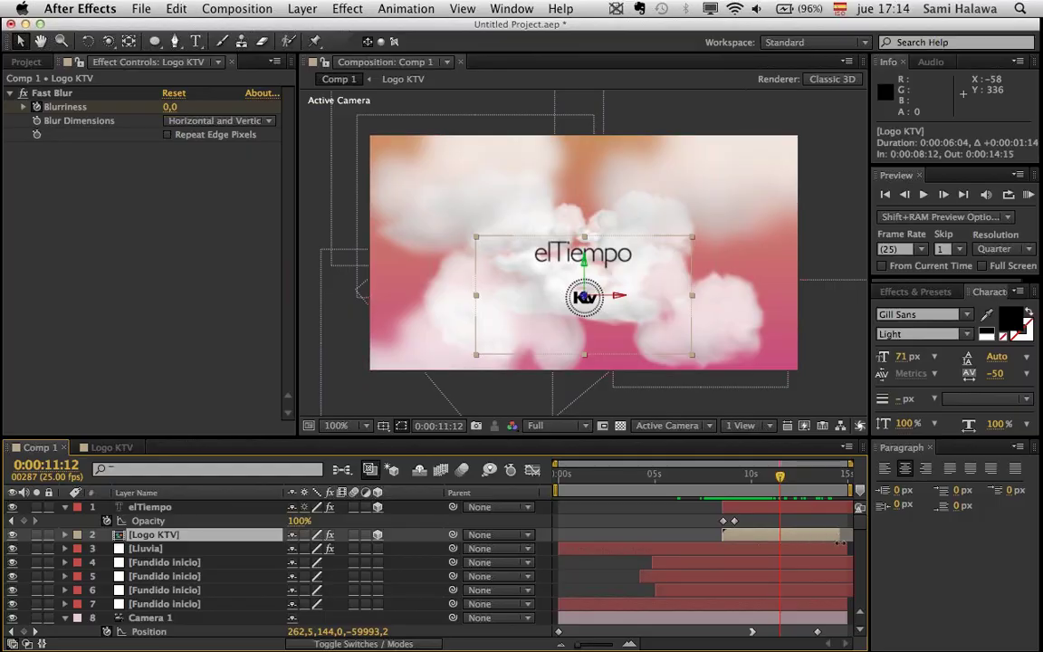
key(space)
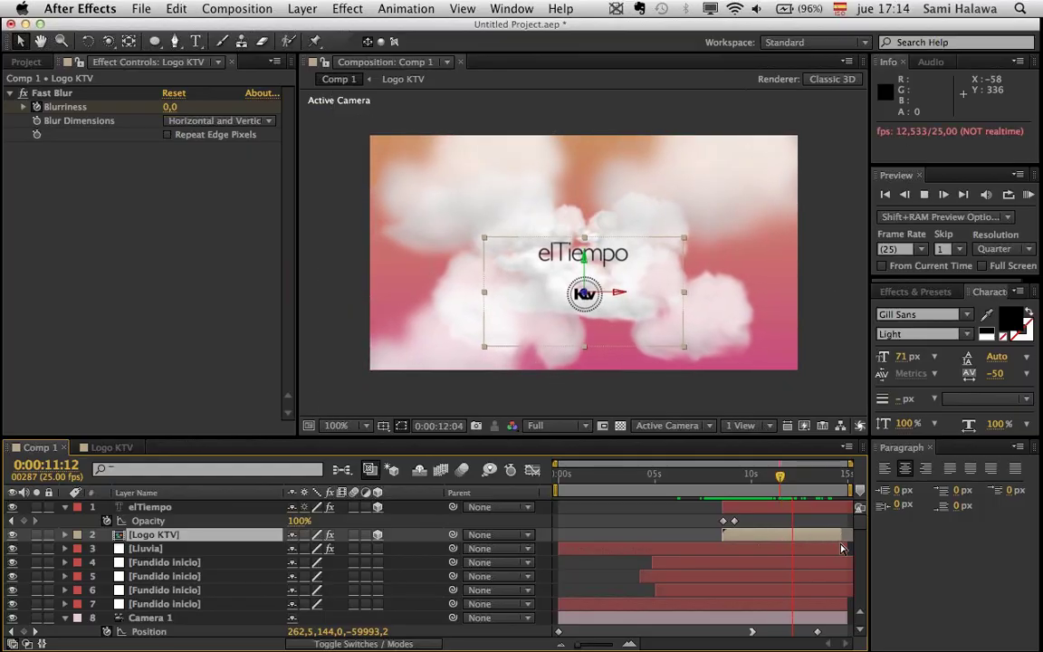
click(710, 473)
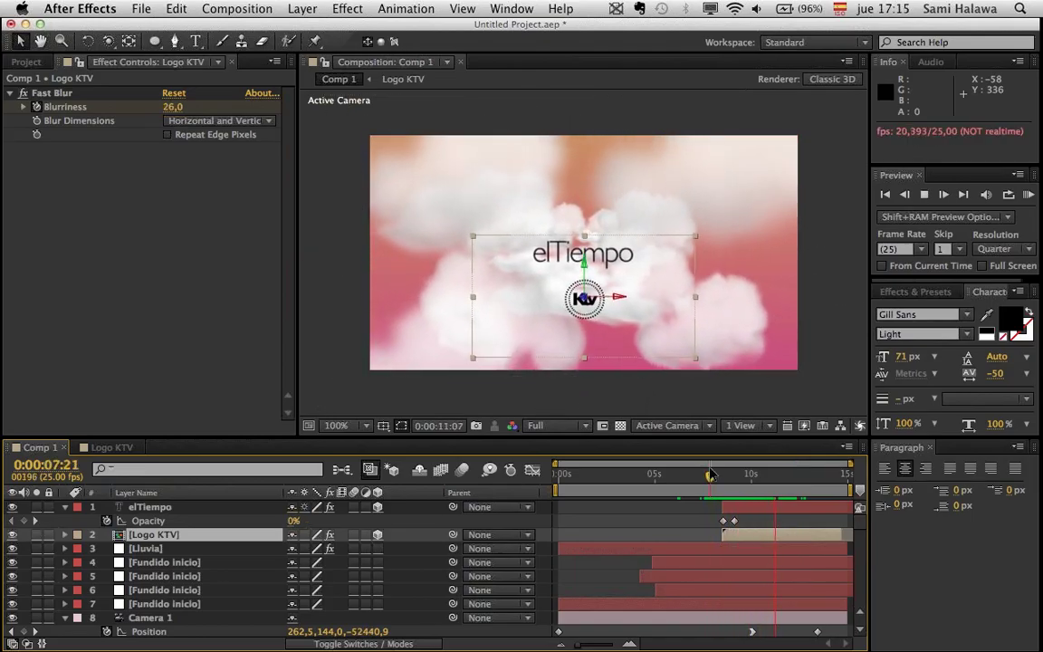
key(space)
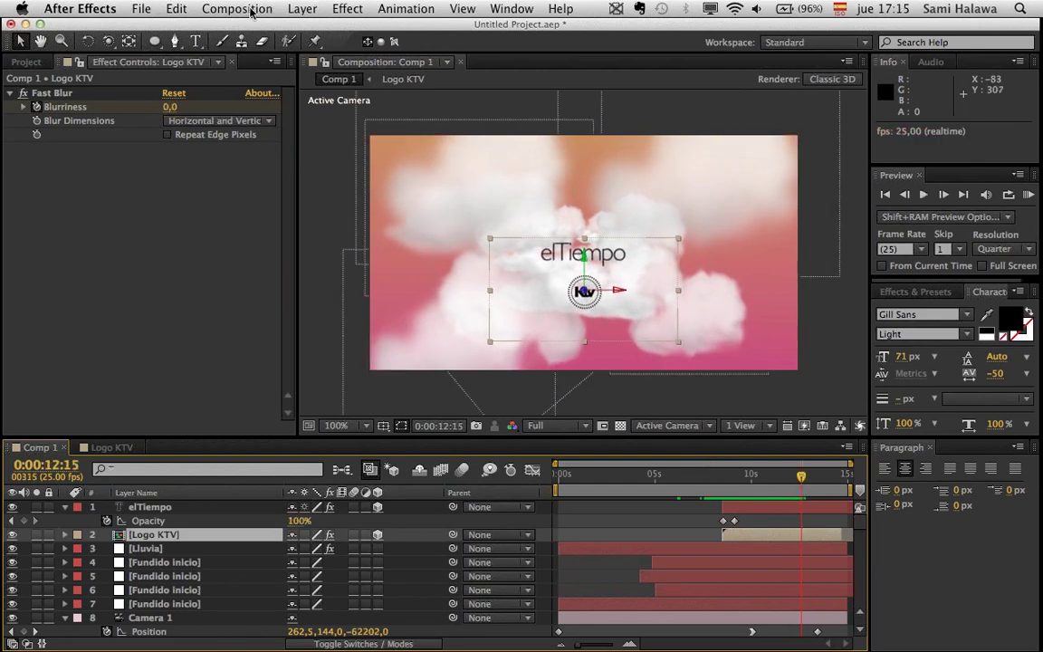
- Create a white 525 x 288 px solid layer named Fundido Final
click(346, 9)
mouse_move(312, 28)
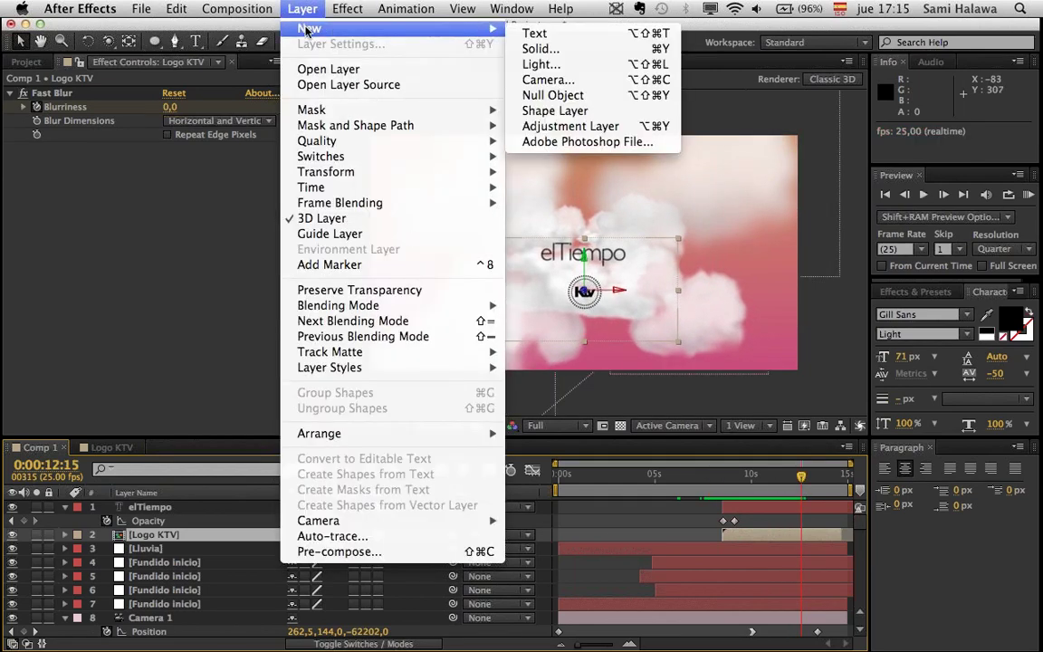
click(537, 49)
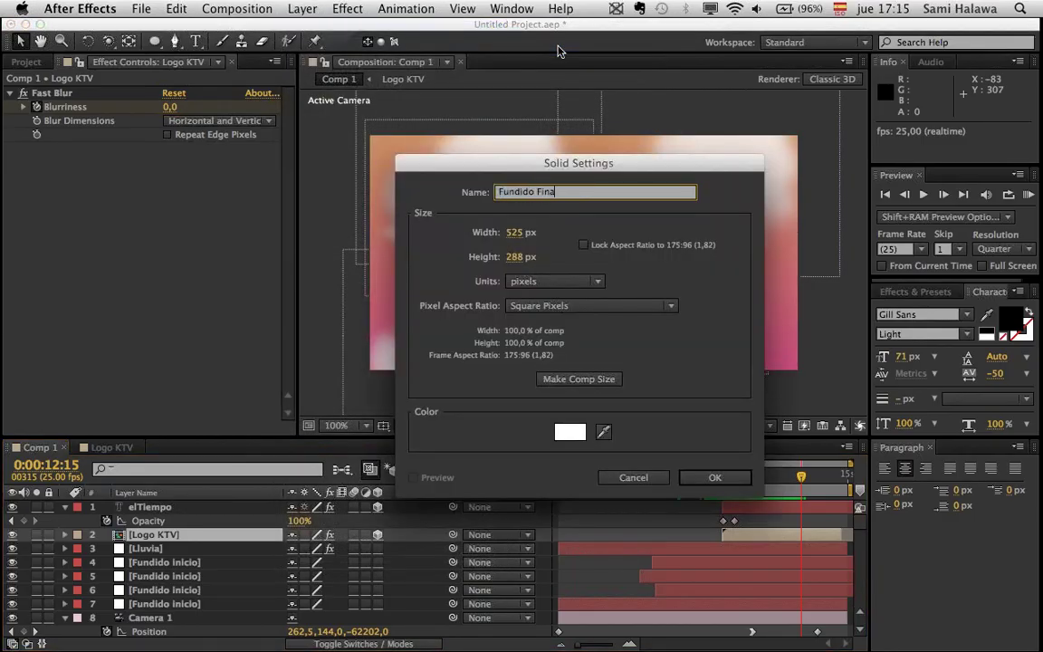
text(Fundido Final)
key(Return)
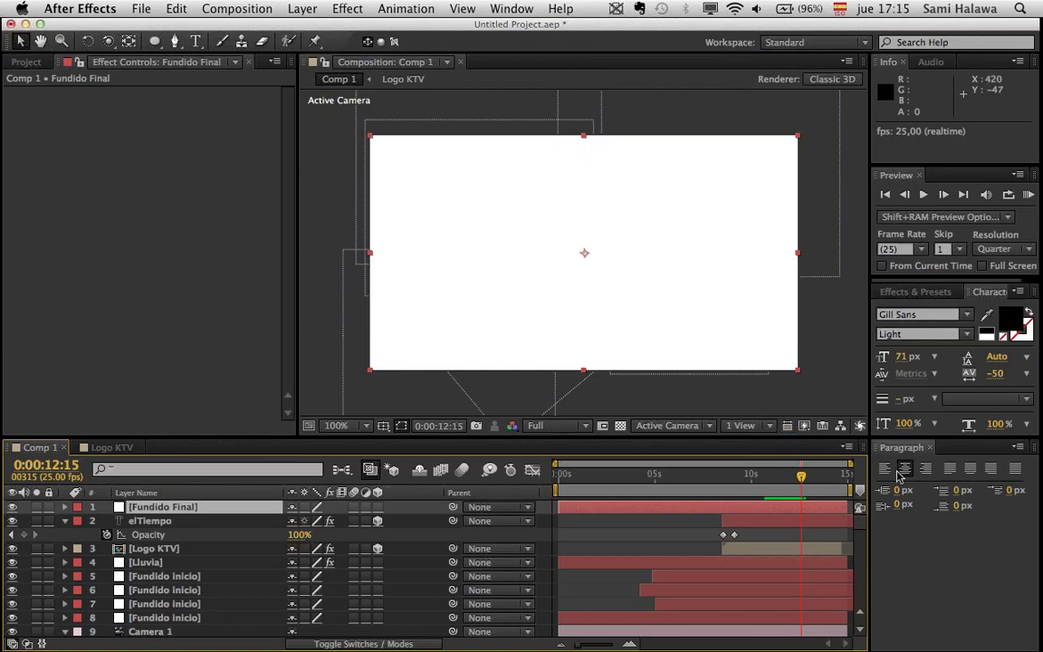
- Shift the Fundido Final layer to start at 0:00:12:16, and keyframe its Opacity at 2% at 0:00:12:17
mouse_move(847, 507)
mouse_down()
mouse_move(620, 506)
mouse_move(840, 514)
mouse_up()
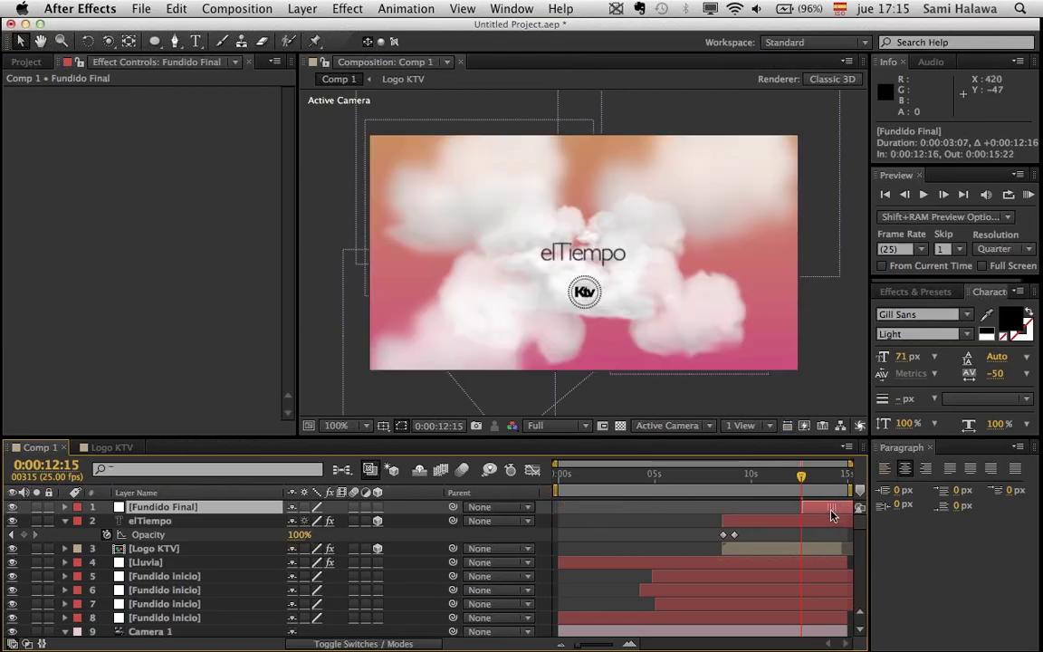
drag(807, 483, 808, 482)
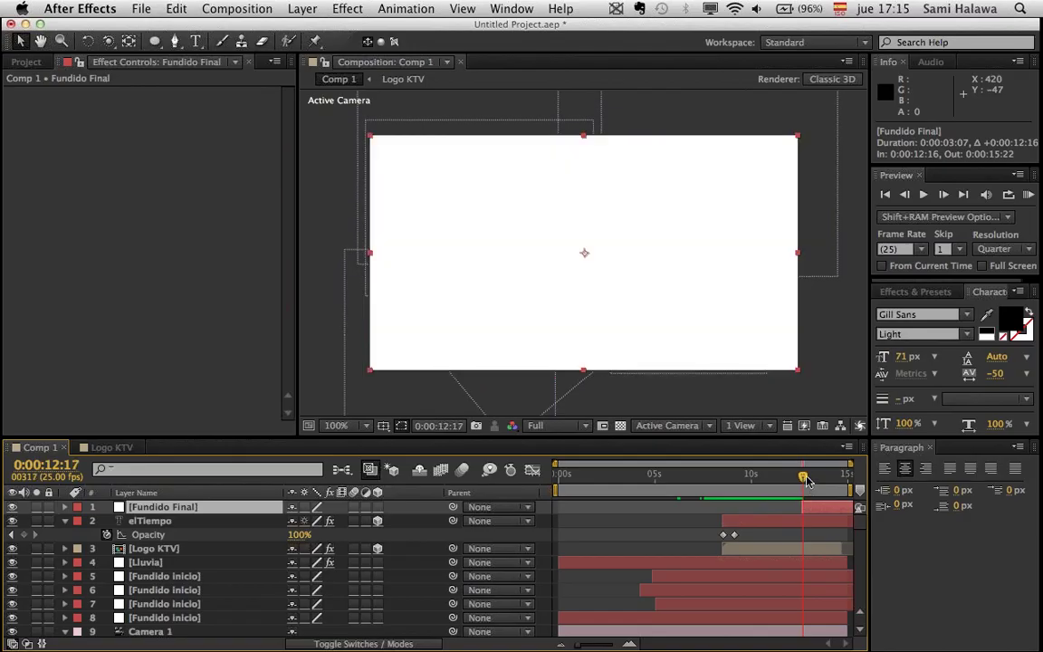
key(t)
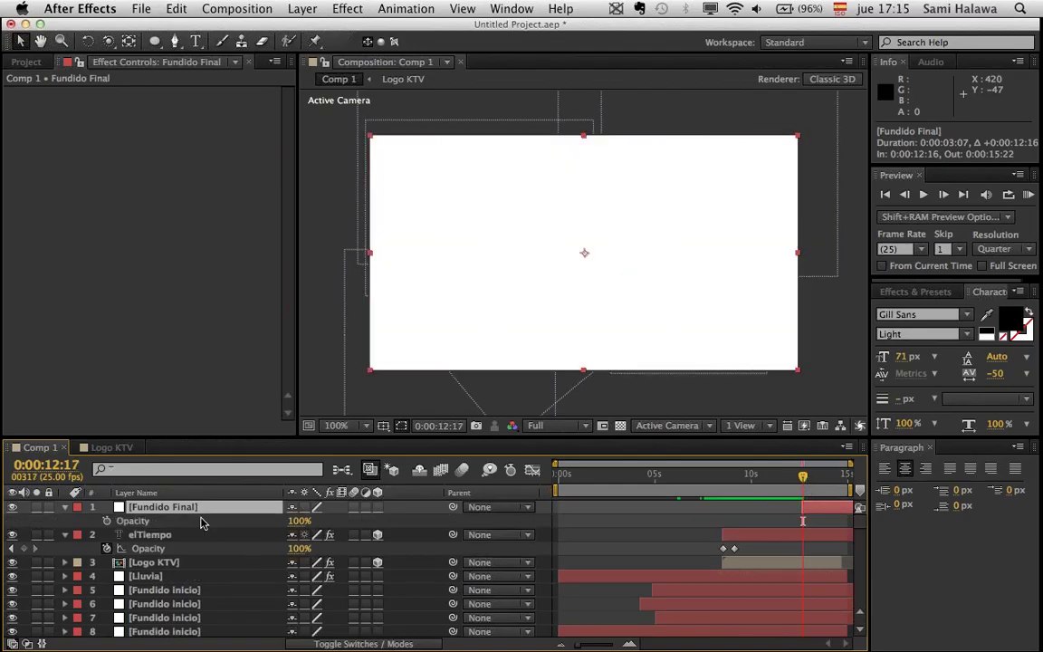
click(106, 520)
text(11)
key(Return)
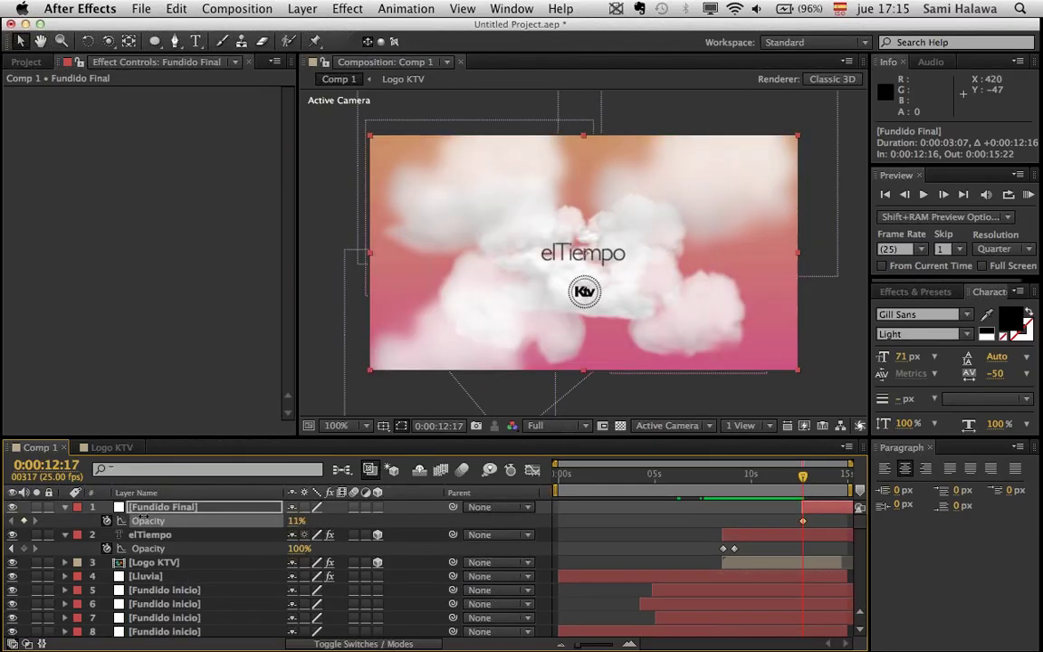
- Fade Fundido Final's Opacity from 0% at 0:00:12:17 to 100% at 0:00:13:19, and play back the fade
click(826, 474)
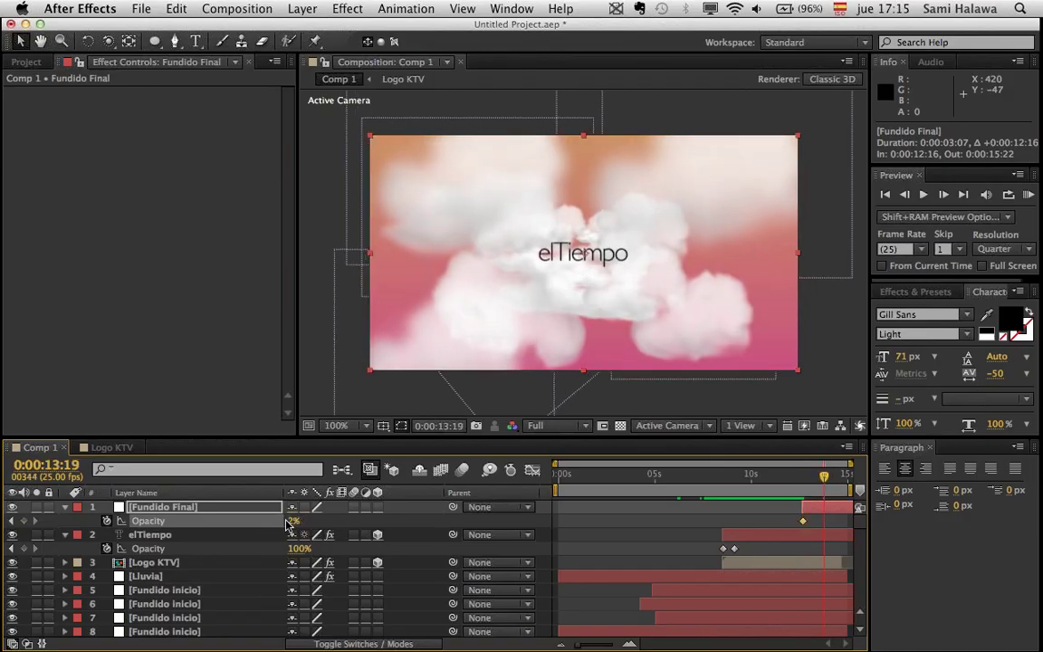
drag(426, 532, 446, 532)
click(12, 521)
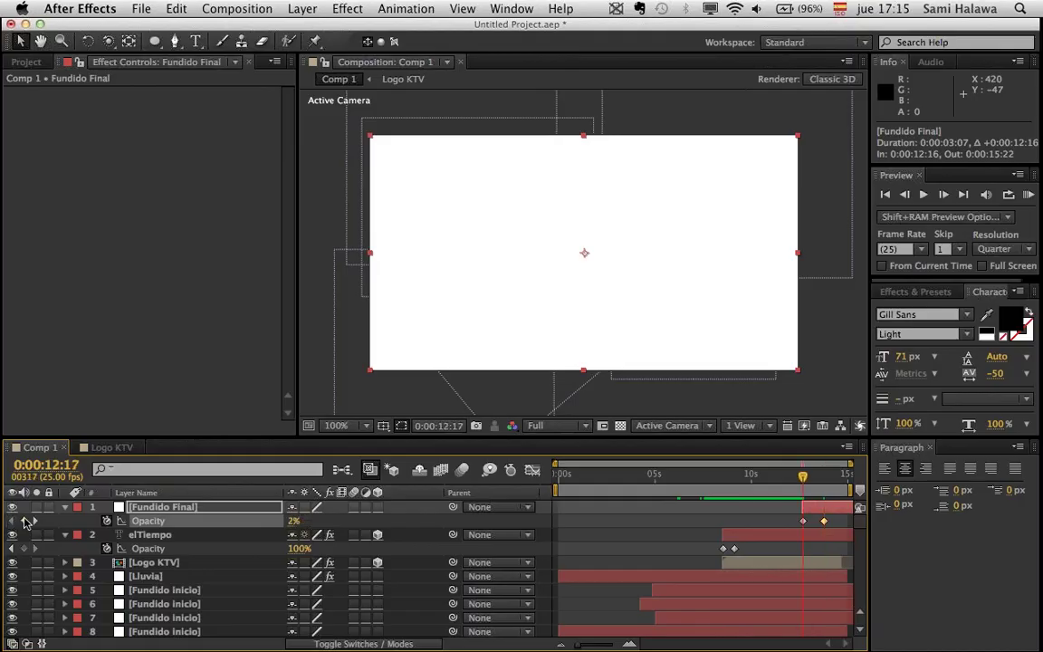
click(269, 527)
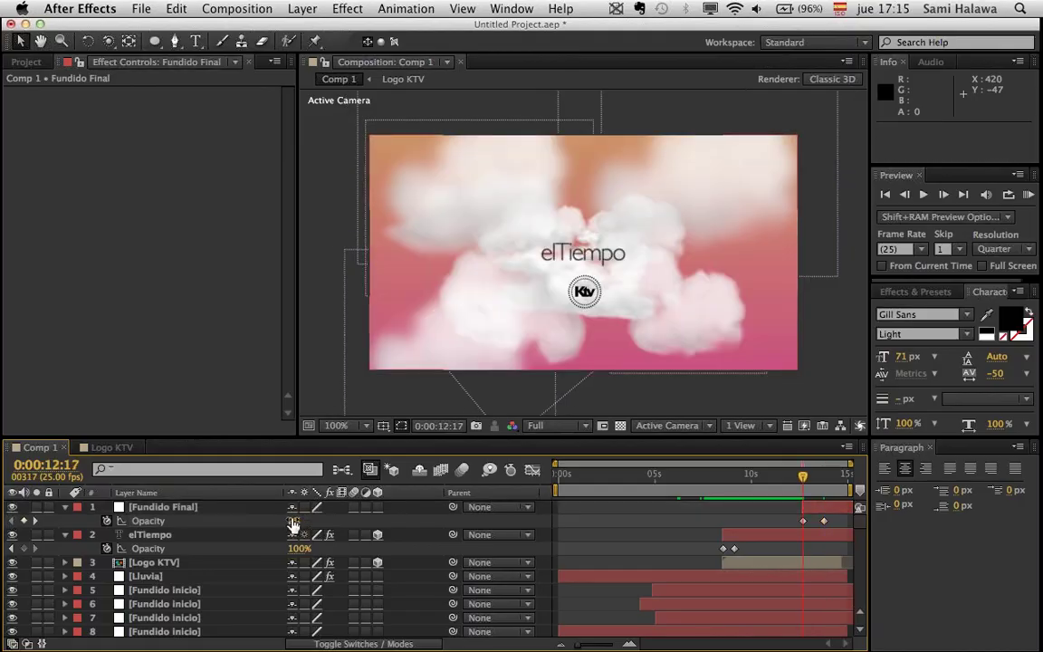
text(0)
key(Return)
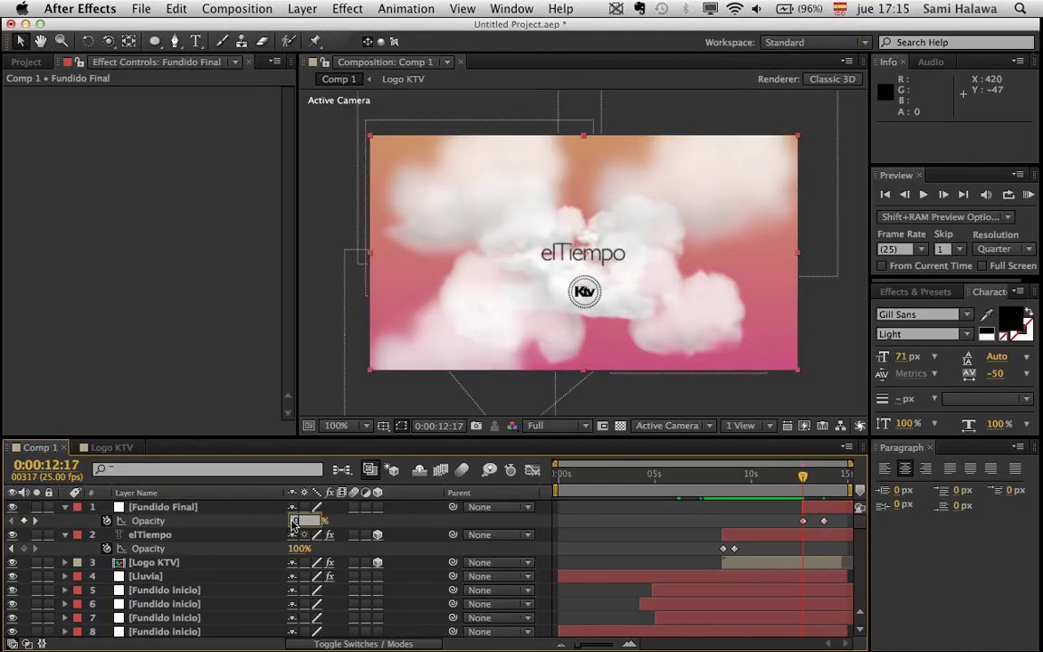
key(space)
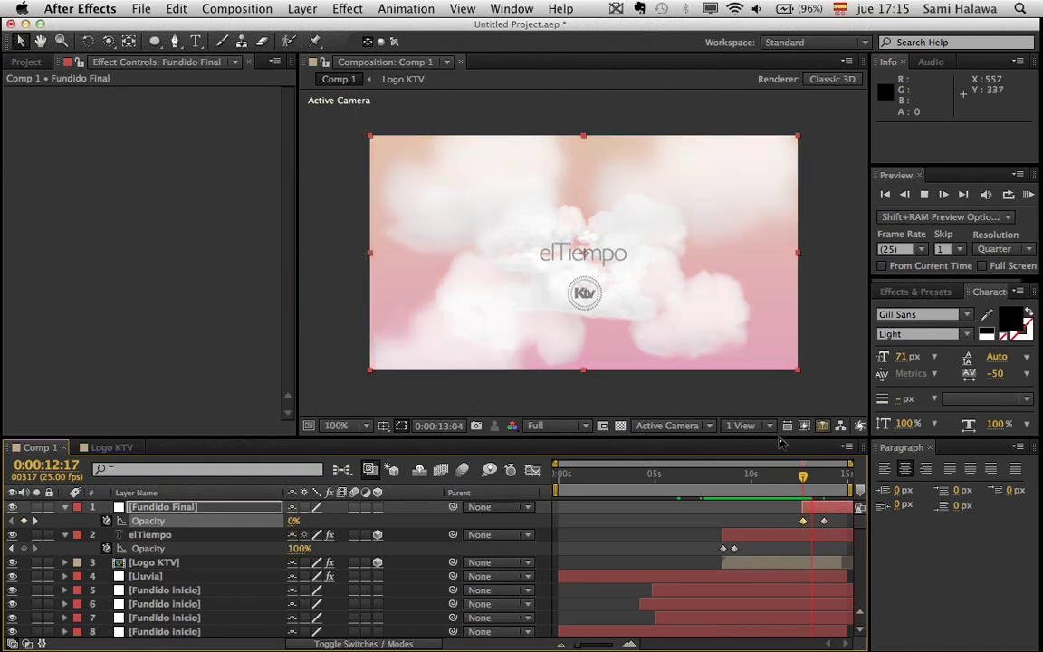
click(796, 476)
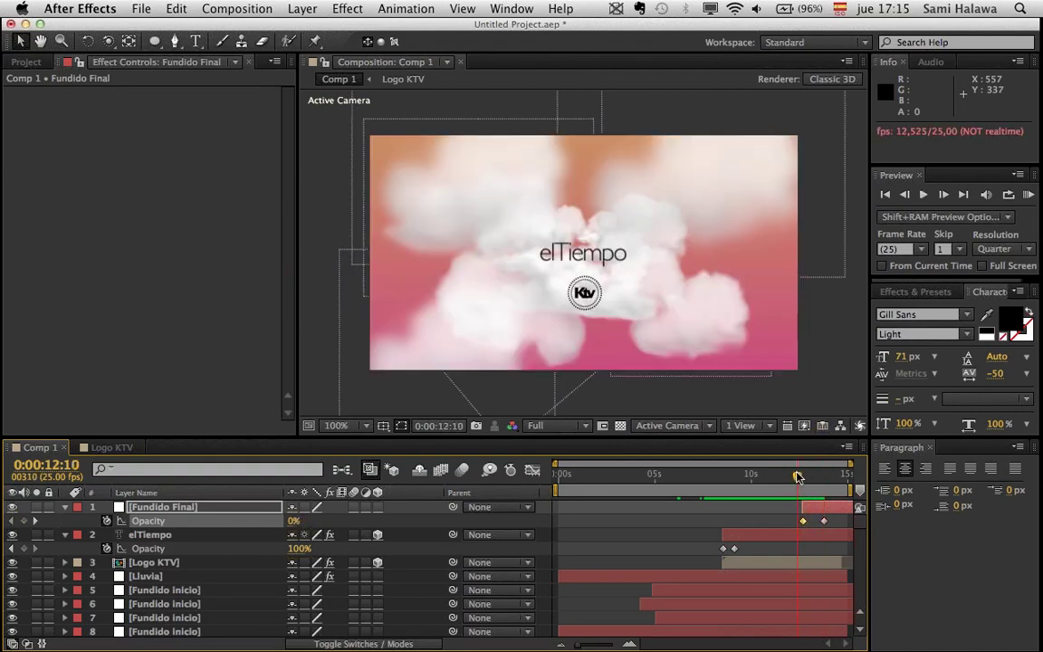
- Inside the Logo KTV composition, extend Shape Layer 2, Shape Layer 1 and Ktv to end at about 0:00:11:20
mouse_move(797, 475)
mouse_down()
mouse_move(812, 476)
mouse_move(802, 476)
mouse_up()
click(783, 534)
key(ctrl+t)
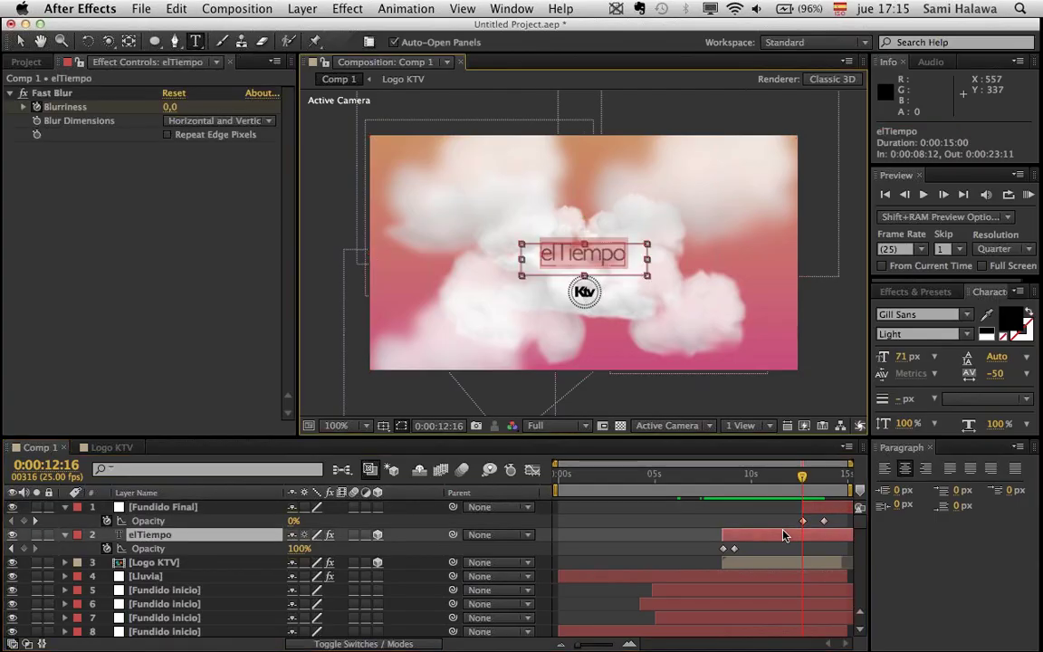
double_click(183, 564)
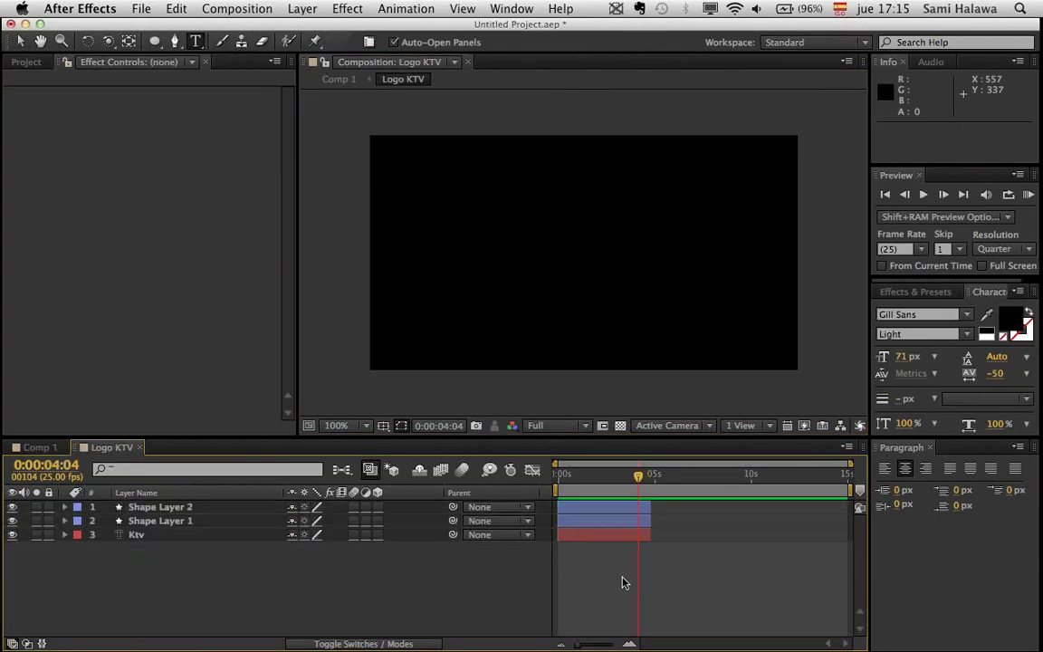
drag(170, 565, 218, 501)
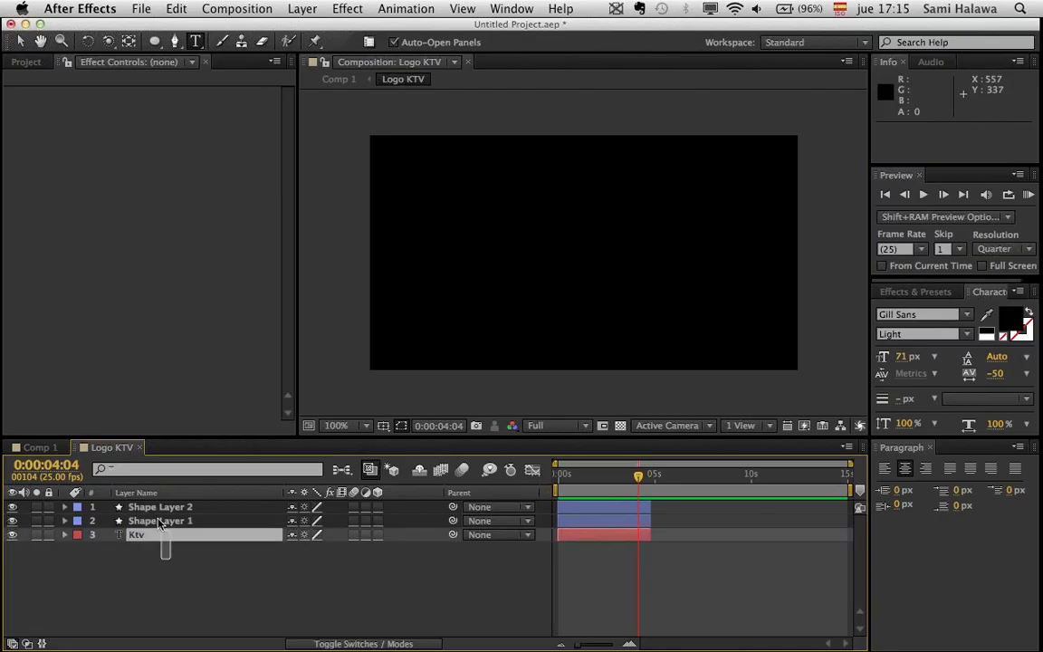
drag(654, 504, 789, 504)
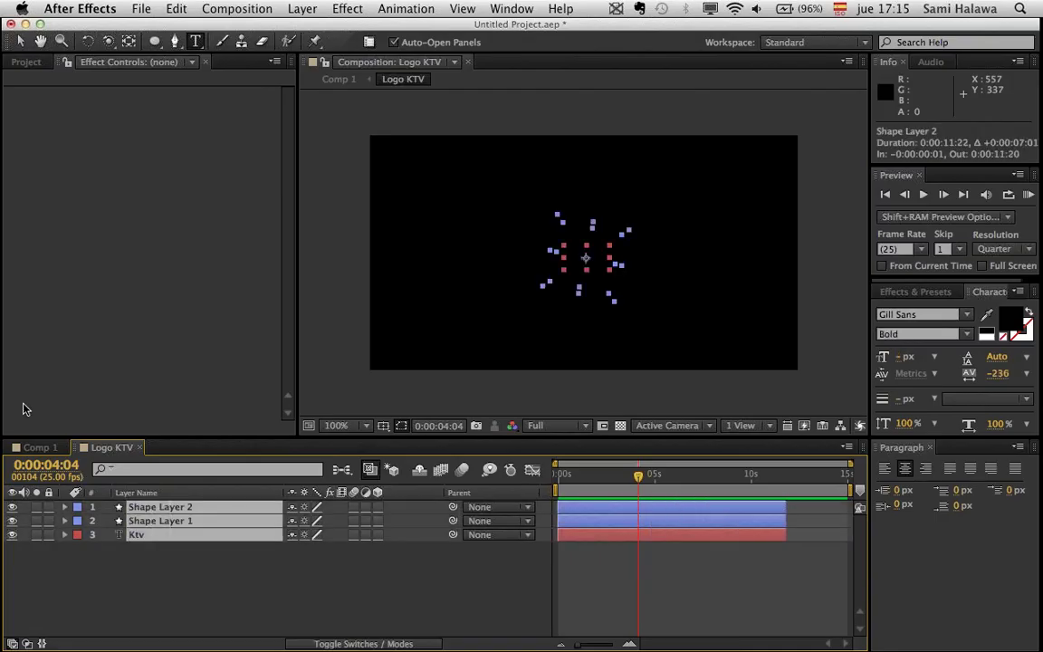
- Return to Comp 1 and play it back from 0:00:12:16 and from the very beginning
click(36, 446)
key(space)
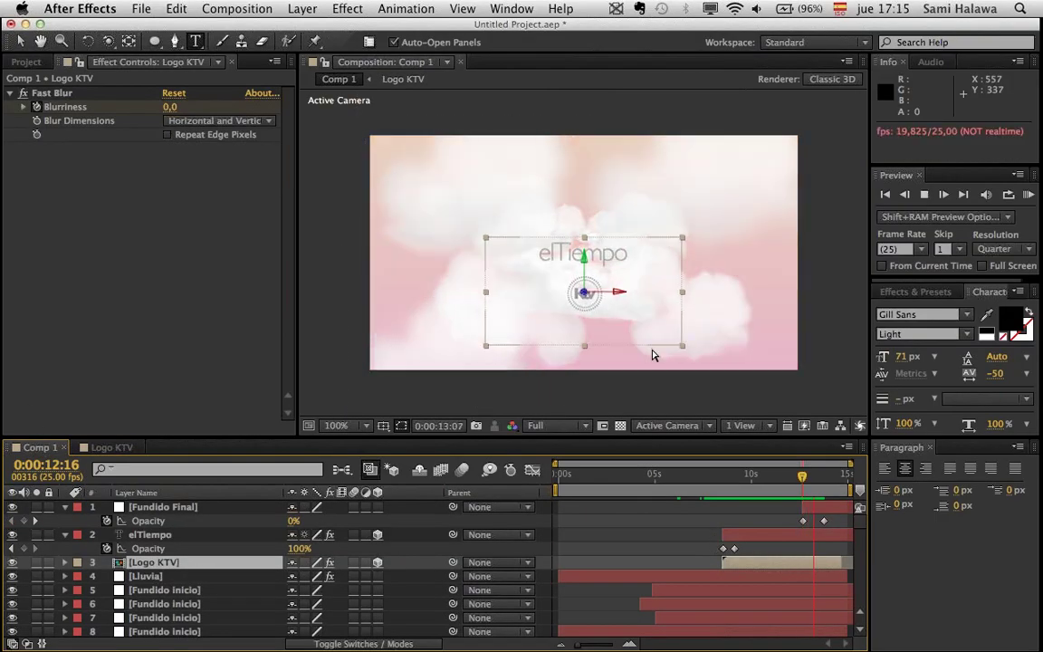
key(space)
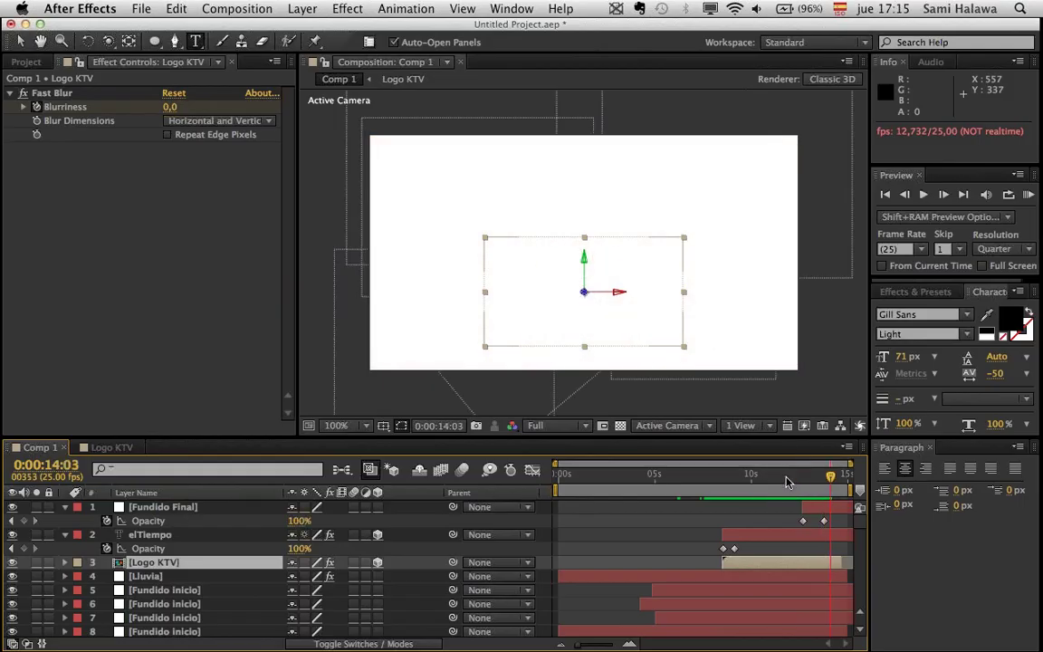
key(Home)
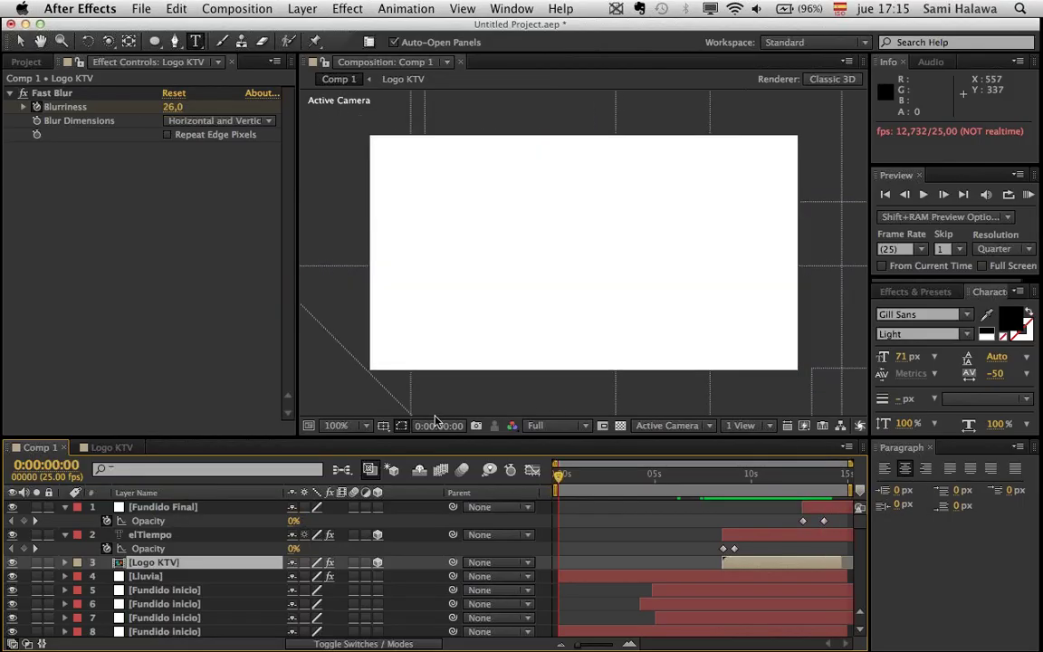
key(space)
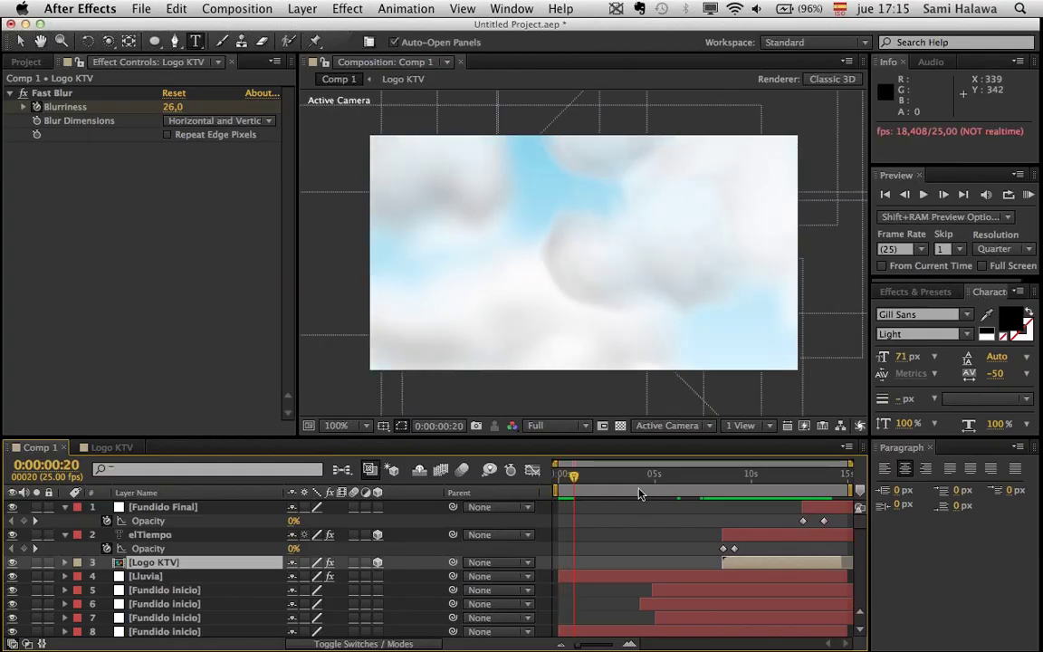
key(space)
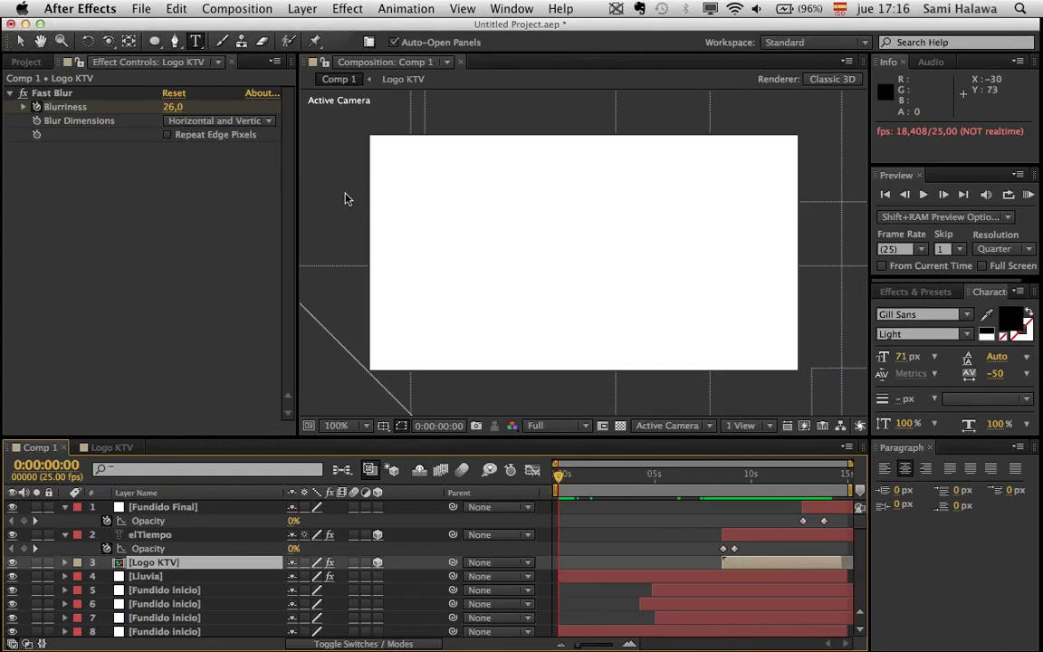
- Save the project to the Desktop as Nubes
key(super+s)
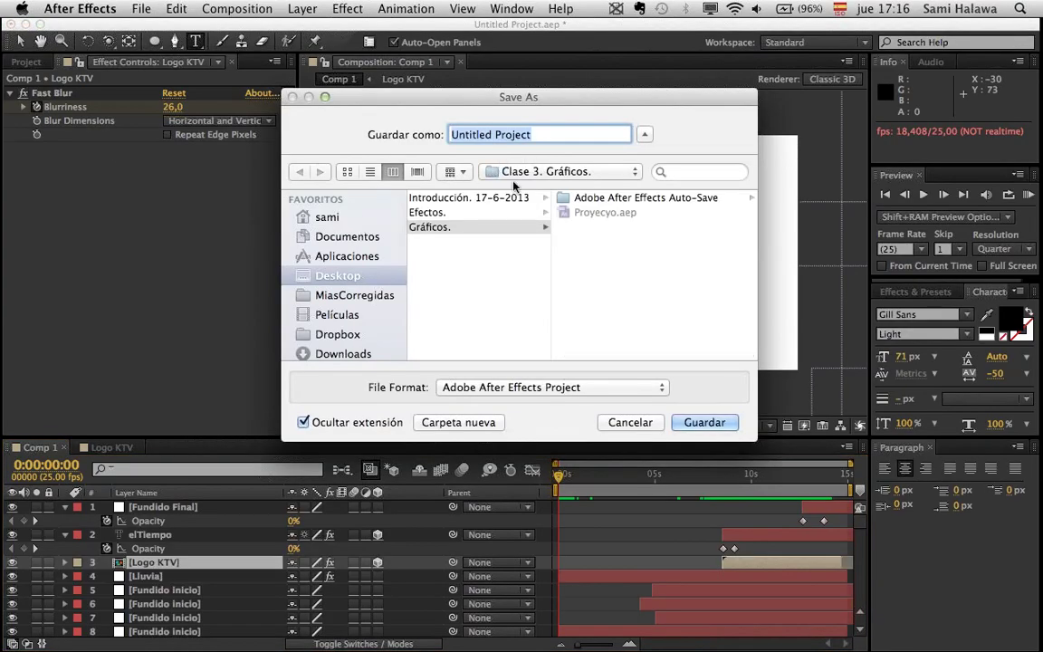
click(366, 276)
text(Nubes)
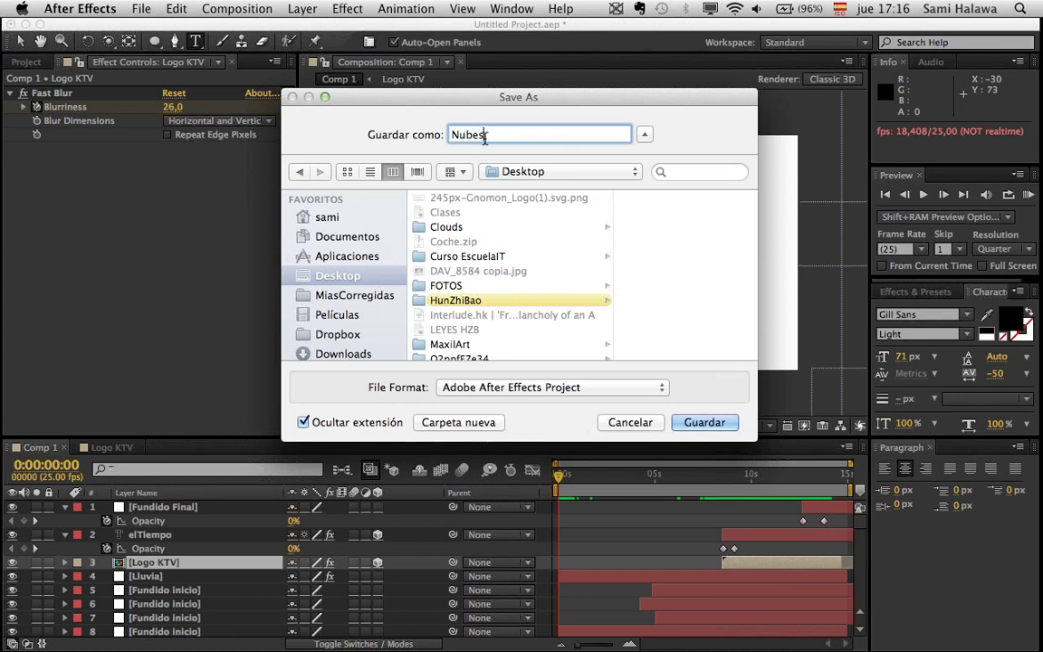
key(Return)
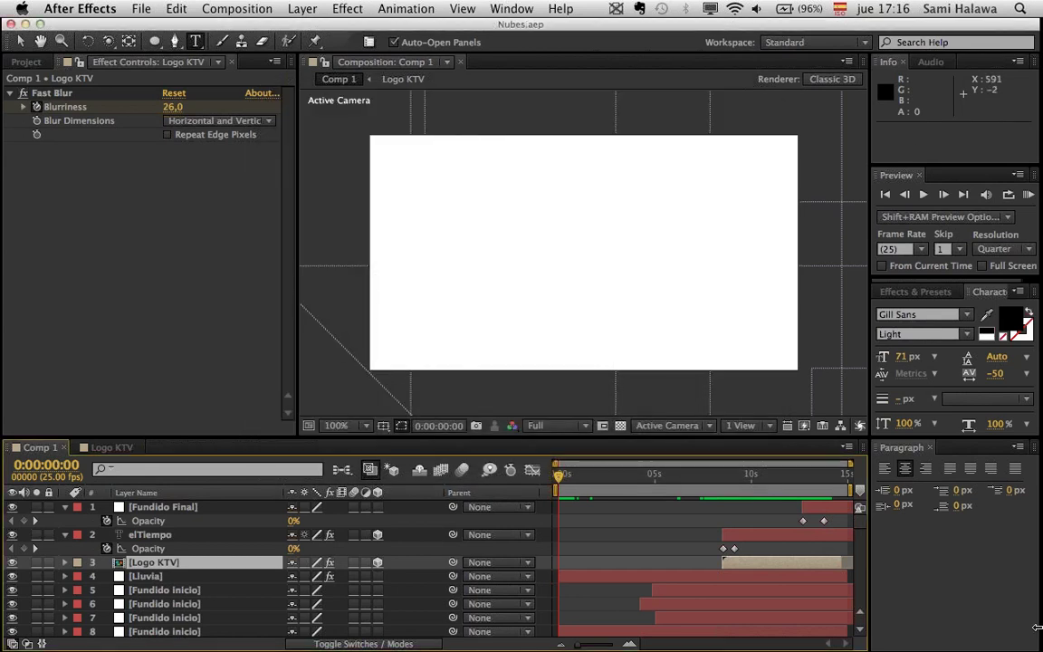
- Run a RAM preview of the whole composition, and set the current time to 0:00:09:13
click(1027, 194)
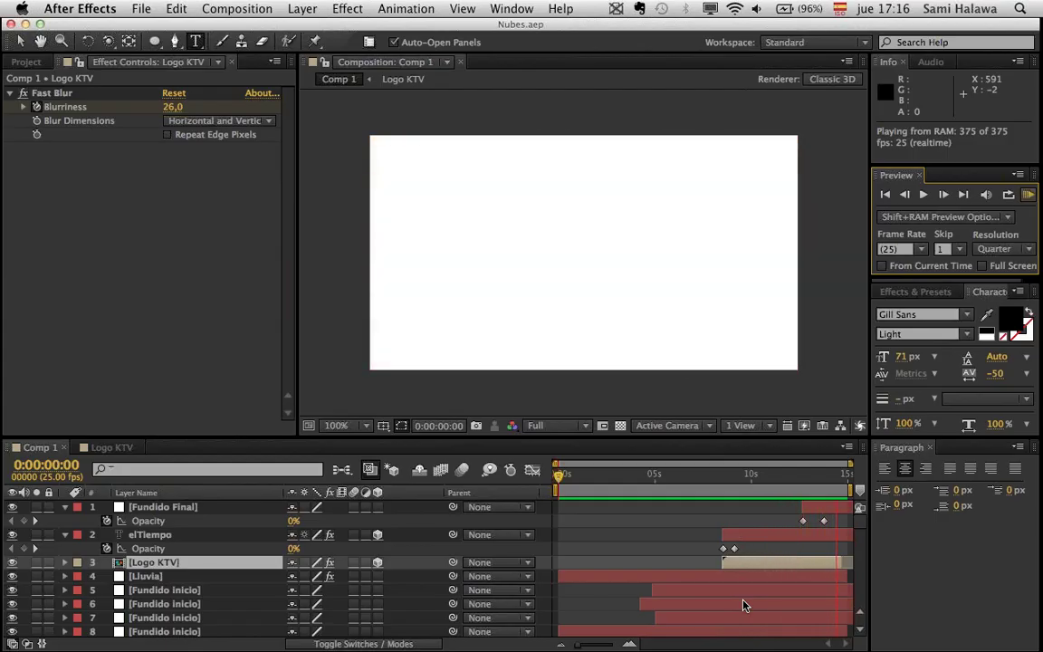
key(space)
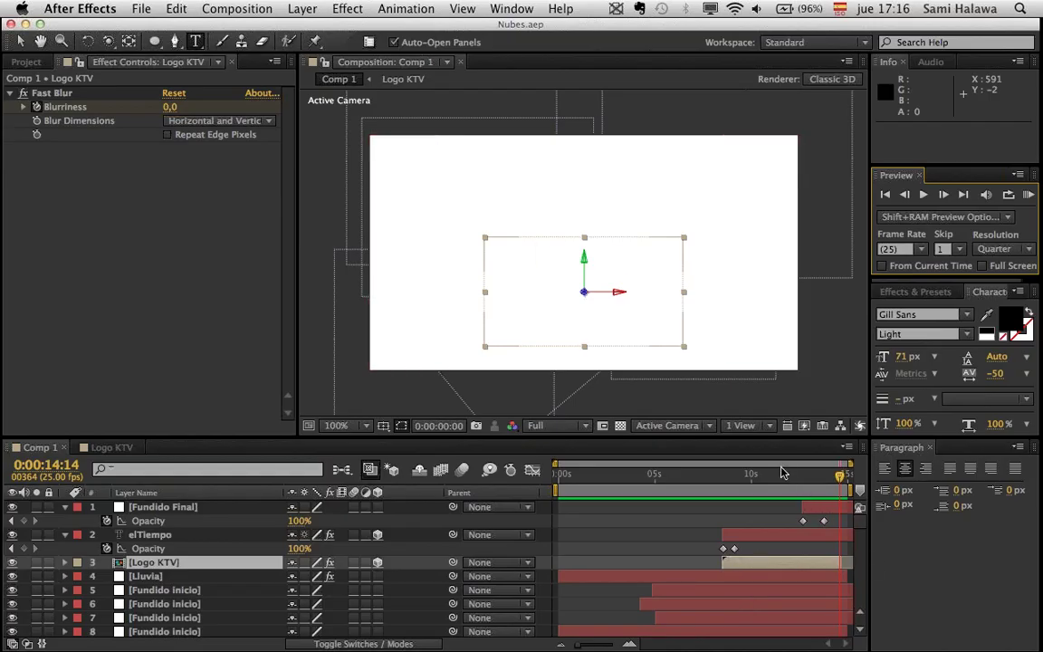
drag(795, 471, 741, 484)
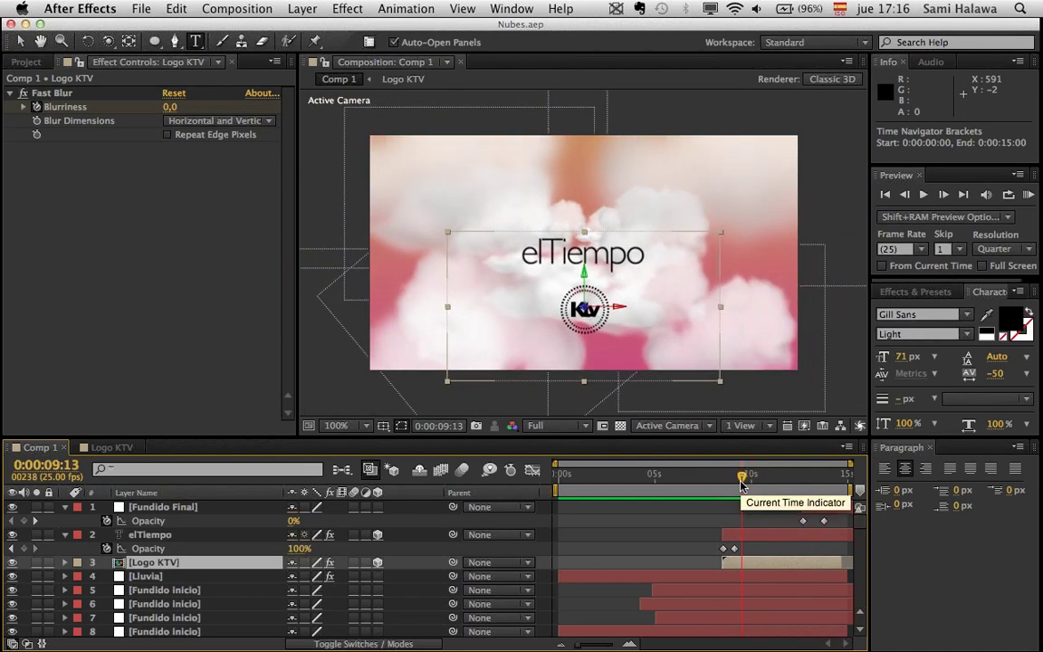
- Collapse the expanded properties of the Fondo layer in Comp 1
scroll(669, 616, down, 10)
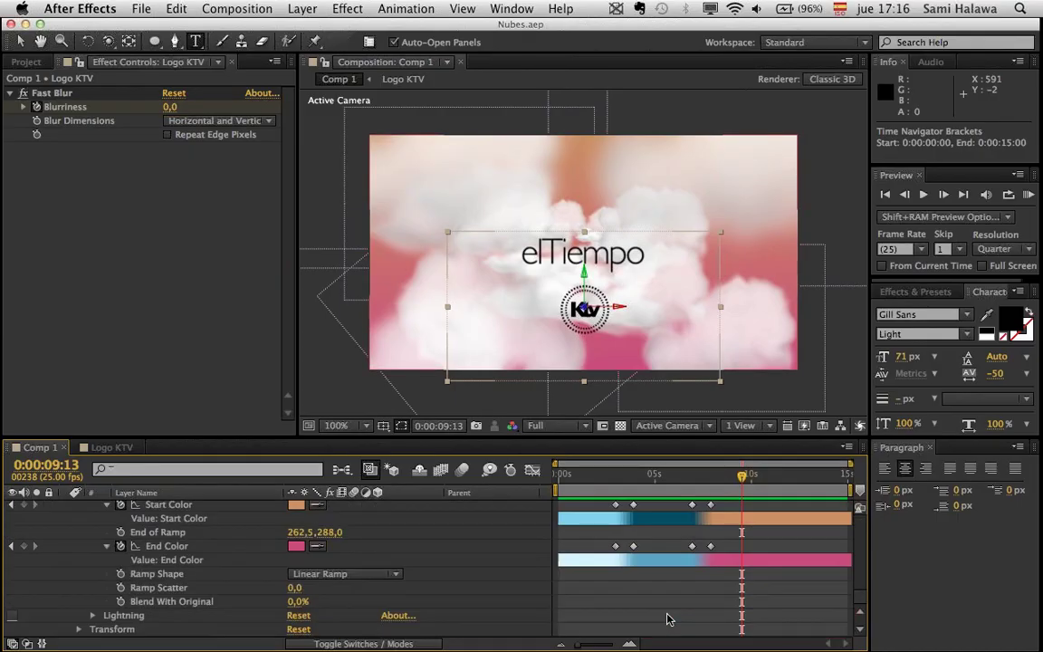
scroll(668, 619, up, 6)
scroll(668, 619, down, 3)
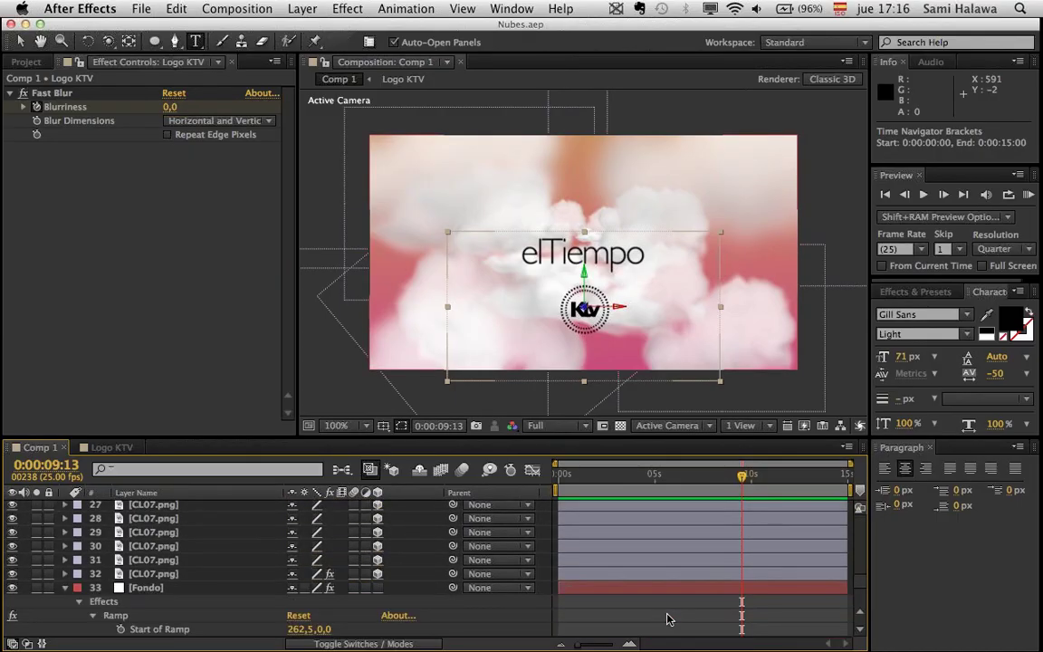
scroll(123, 613, down, 1)
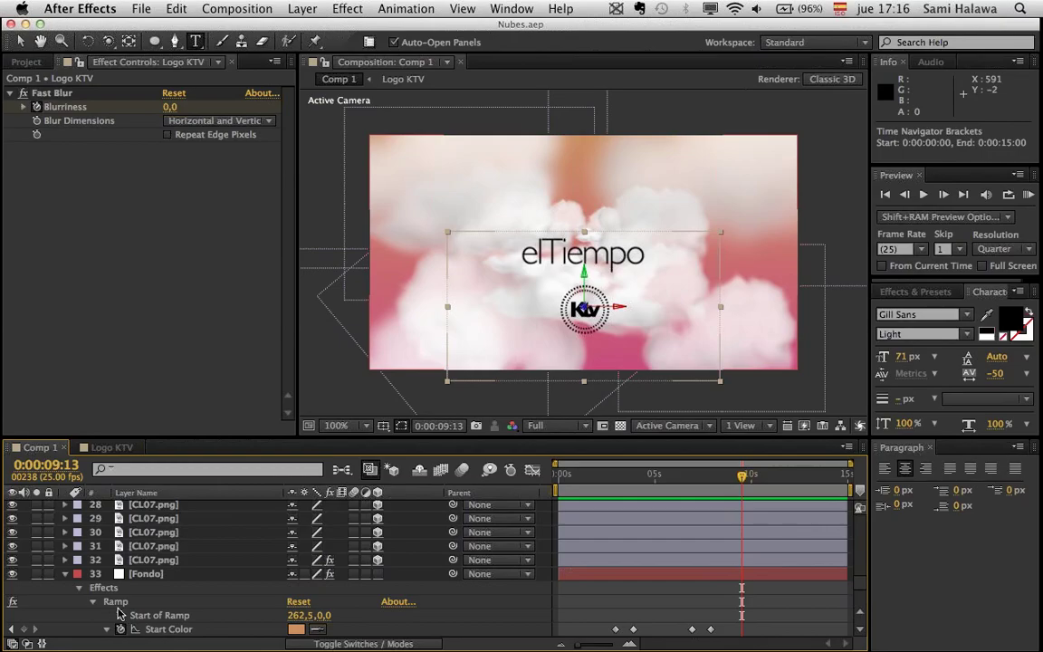
click(64, 574)
- Select Camera 1 in Comp 1 and reveal its Position property with its keyframes
scroll(199, 577, up, 3)
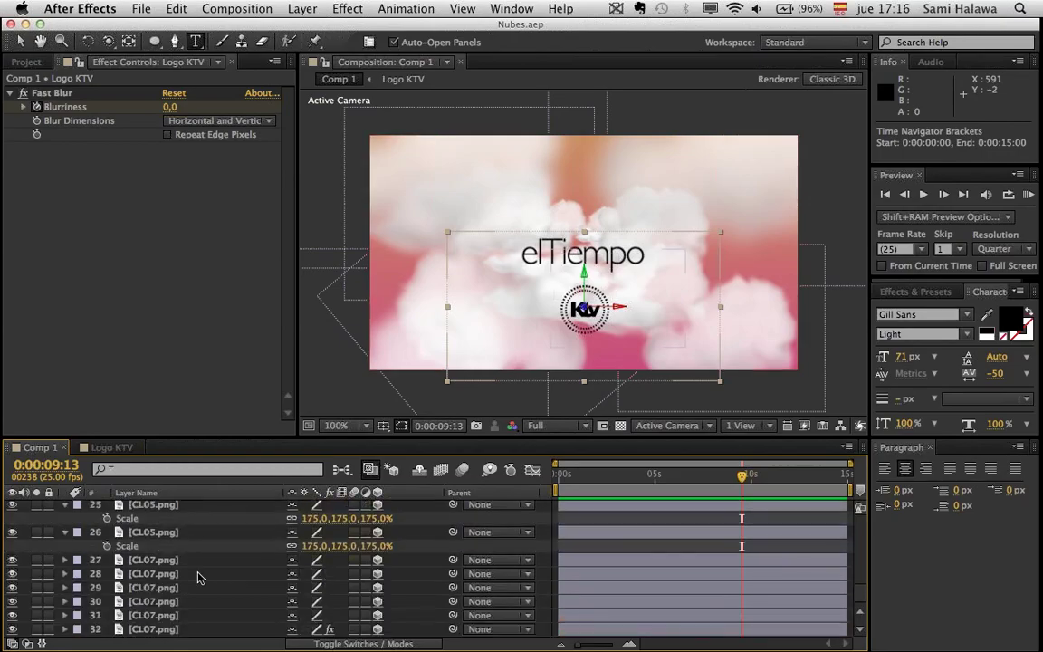
scroll(199, 576, down, 4)
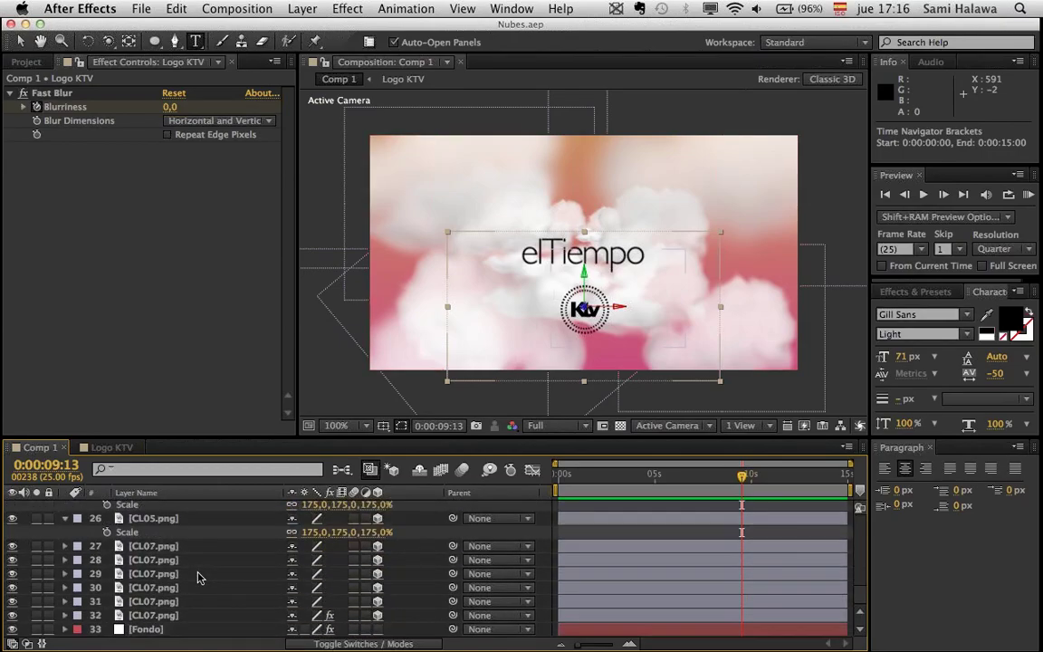
scroll(200, 577, up, 10)
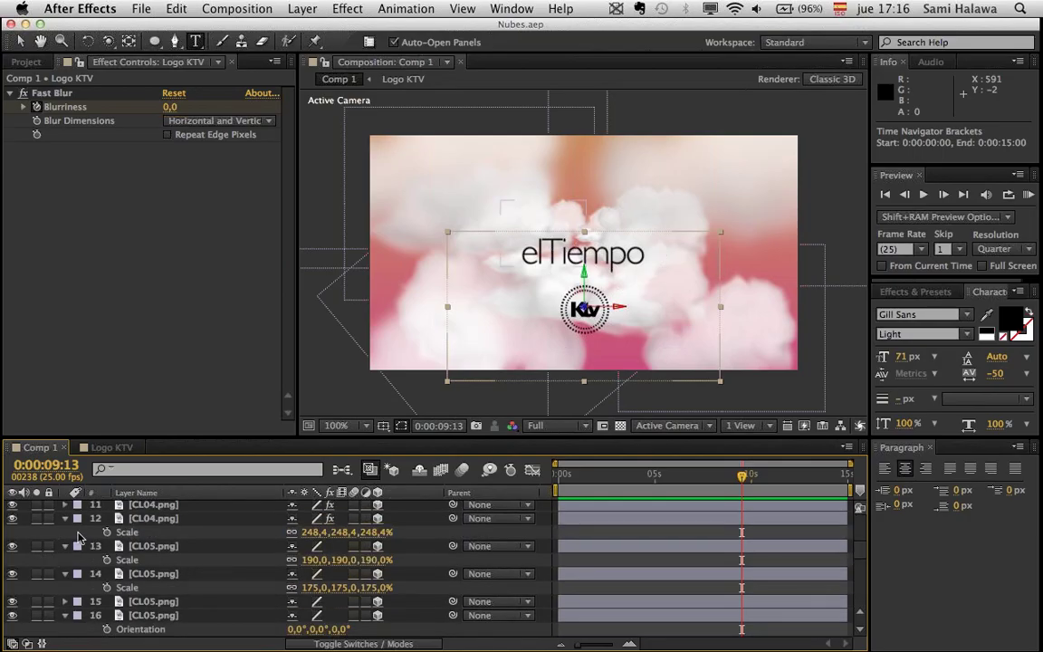
scroll(172, 620, down, 1)
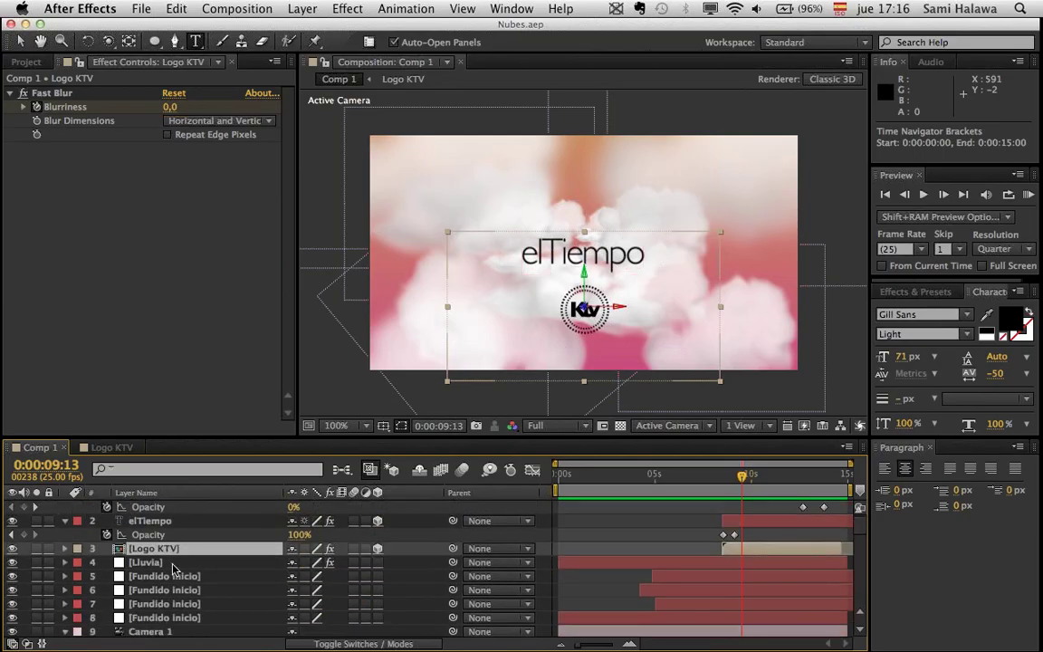
click(172, 634)
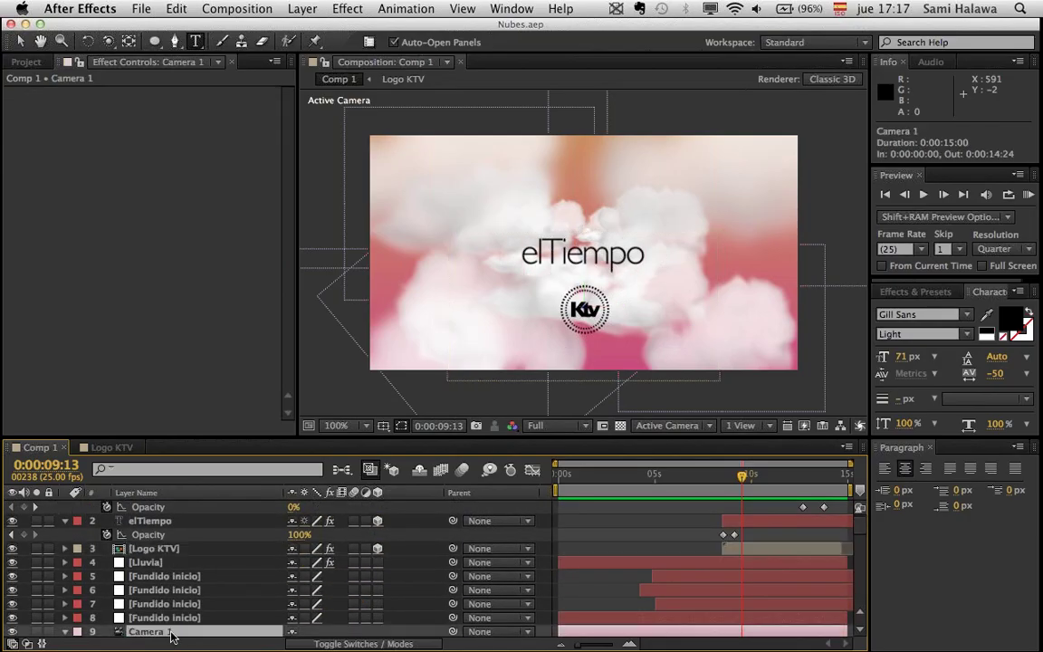
key(p)
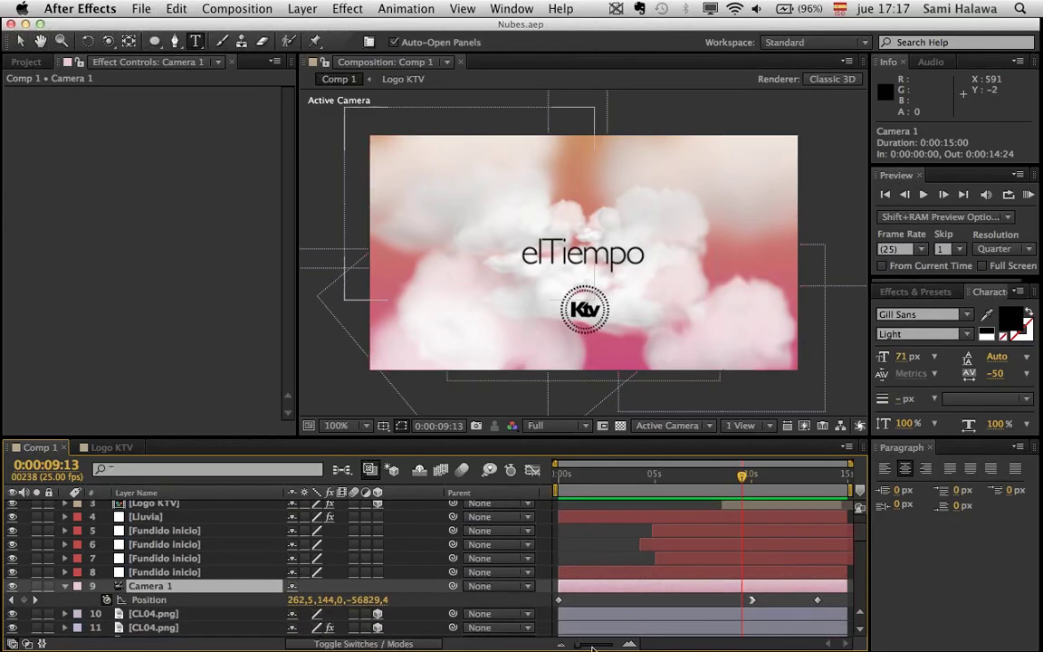
click(752, 602)
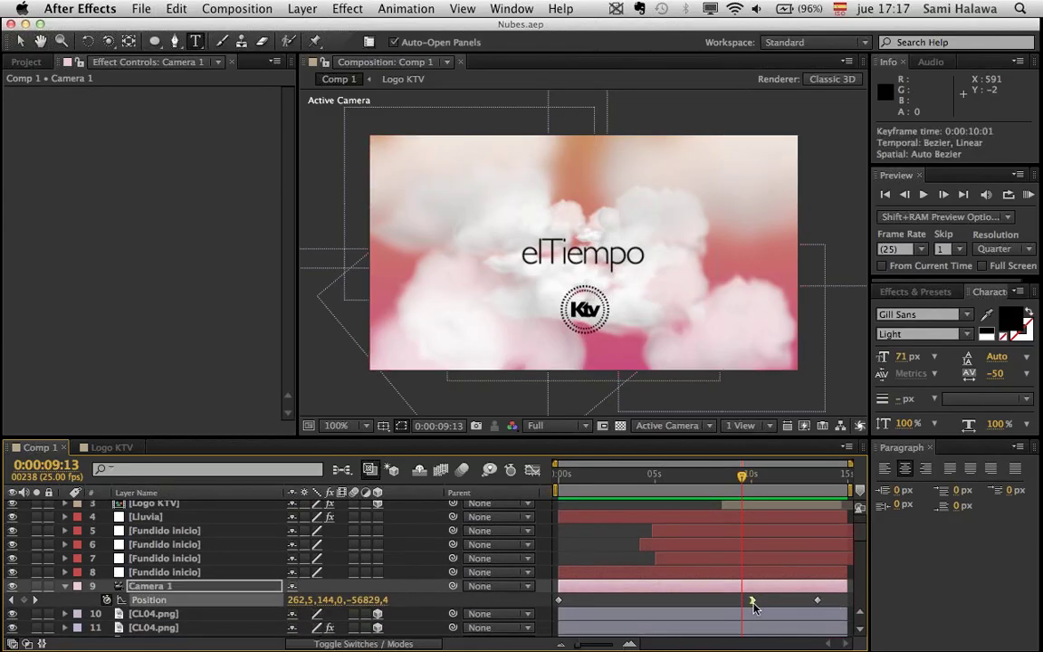
key(Delete)
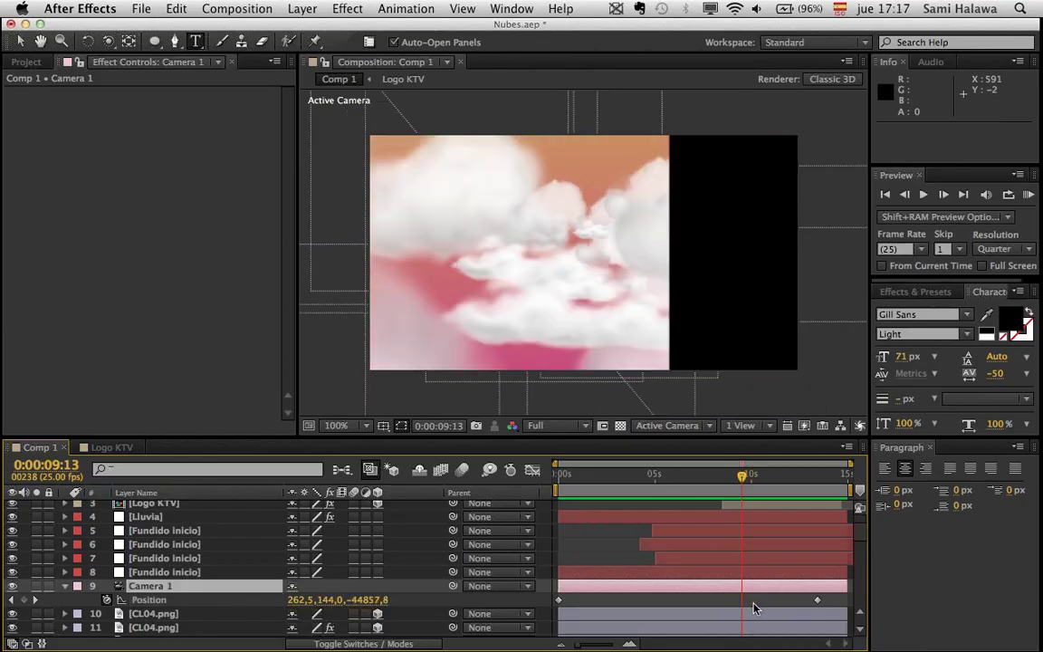
key(super+z)
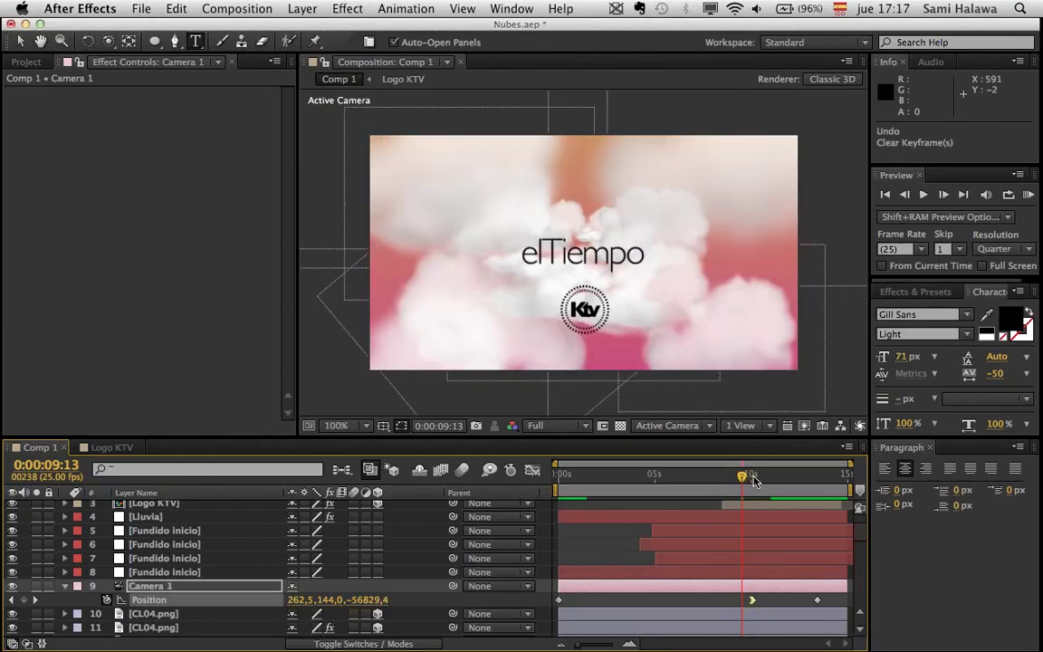
- Delete the camera's middle Position keyframe at 0:00:10:01 and play back the composition from 0:00:09:04
drag(751, 475, 722, 517)
click(748, 594)
key(space)
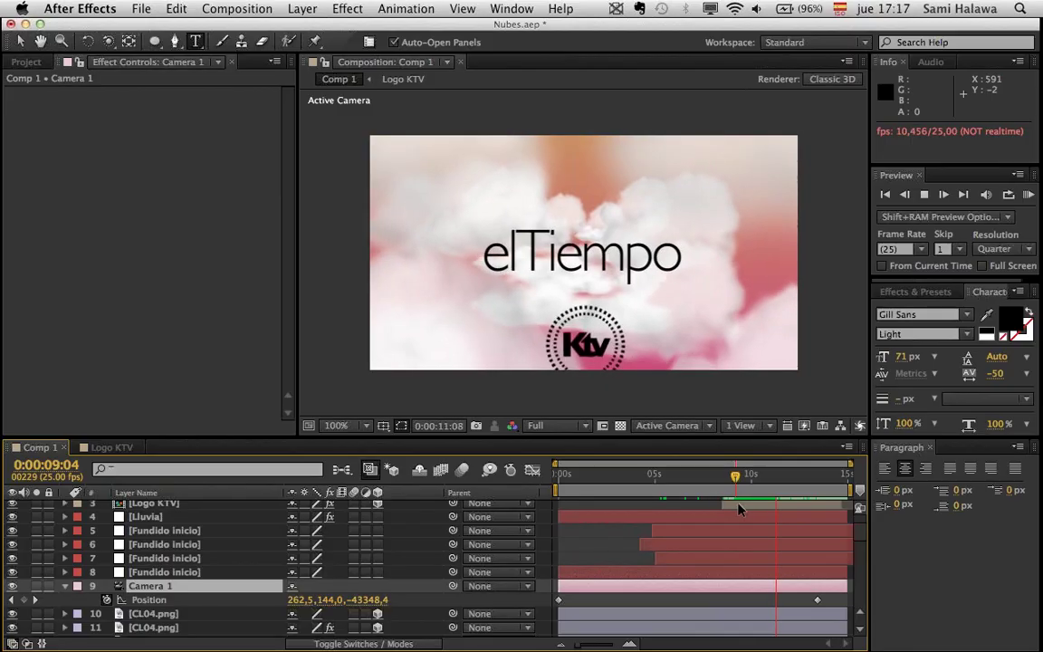
- Separate the dimensions of Camera 1's Position property into X, Y and Z
click(818, 603)
click(818, 602)
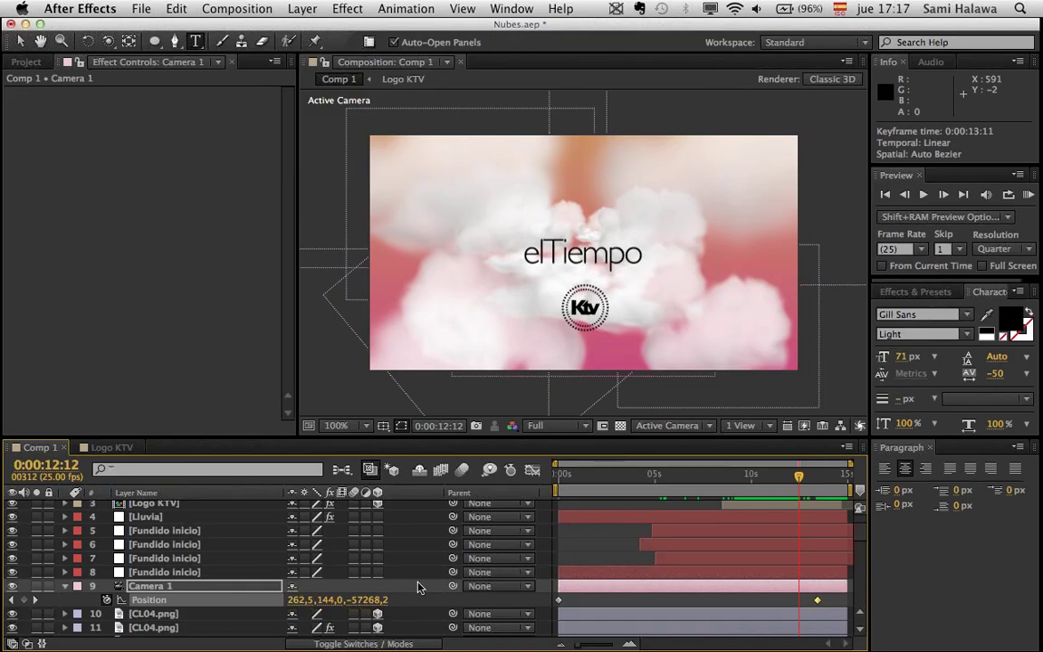
click(134, 616)
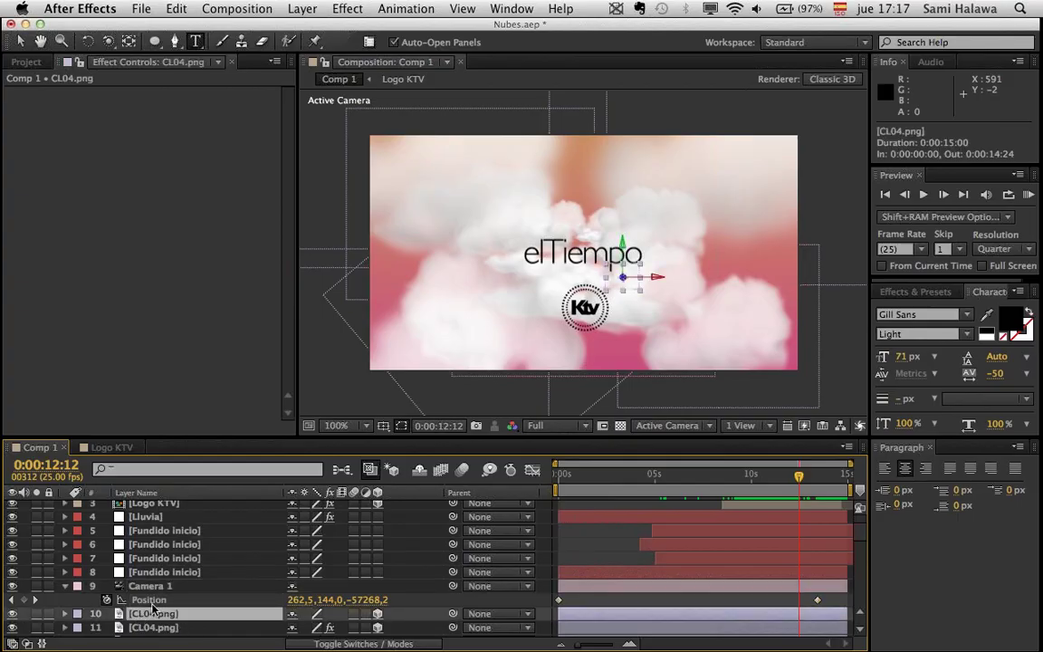
click(151, 601)
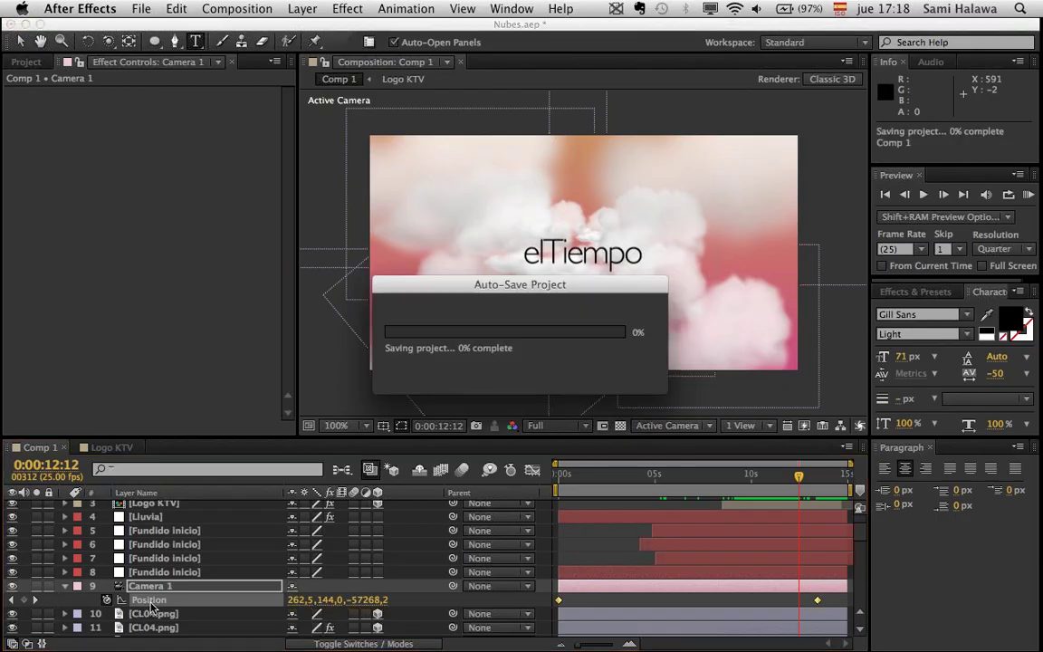
right_click(151, 605)
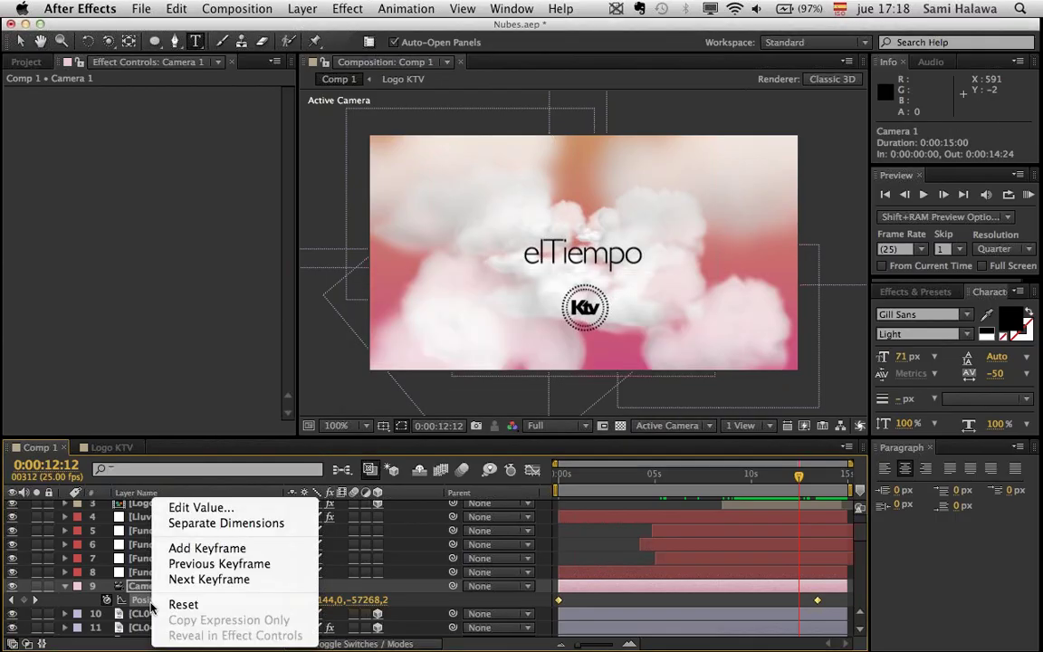
click(243, 523)
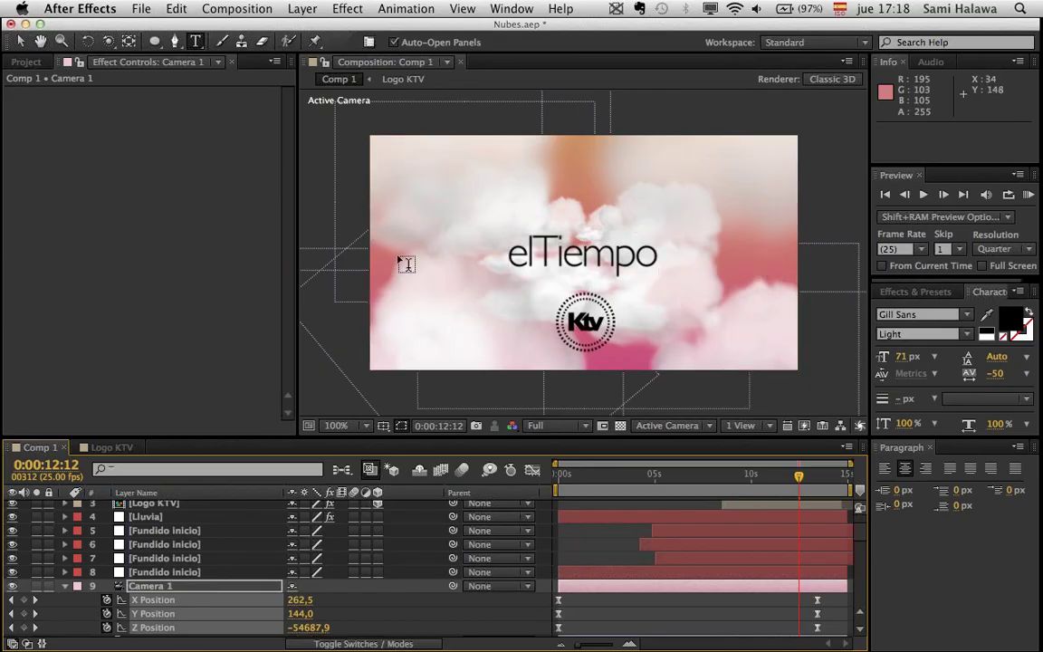
- Remove the keyframes from Camera 1's X Position and Y Position, keeping only Z Position animated
click(106, 602)
key(super+z)
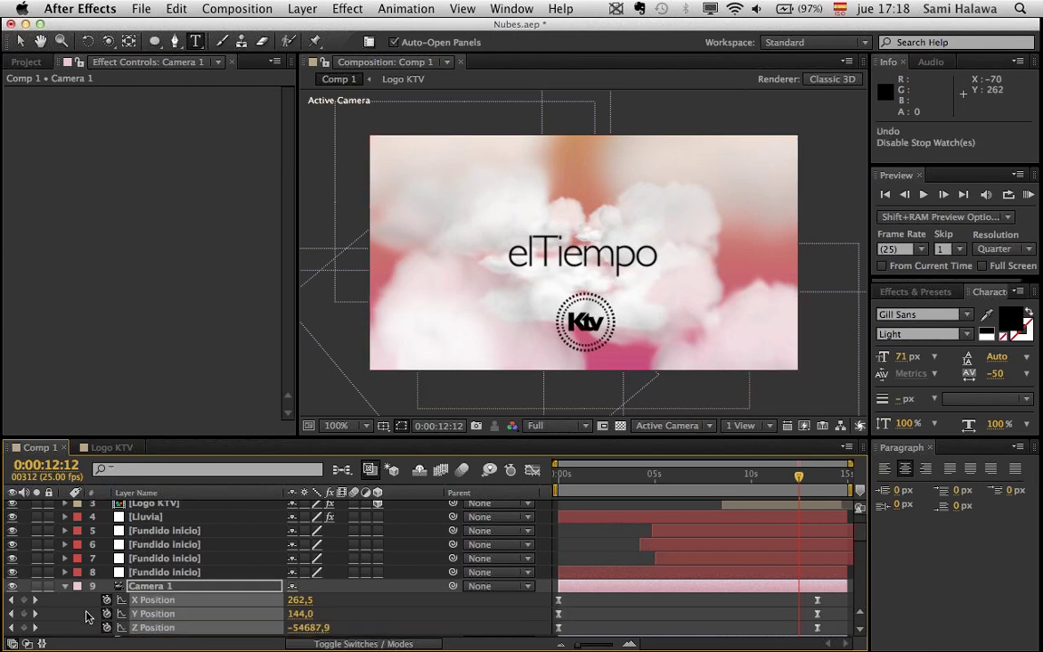
click(106, 599)
click(107, 599)
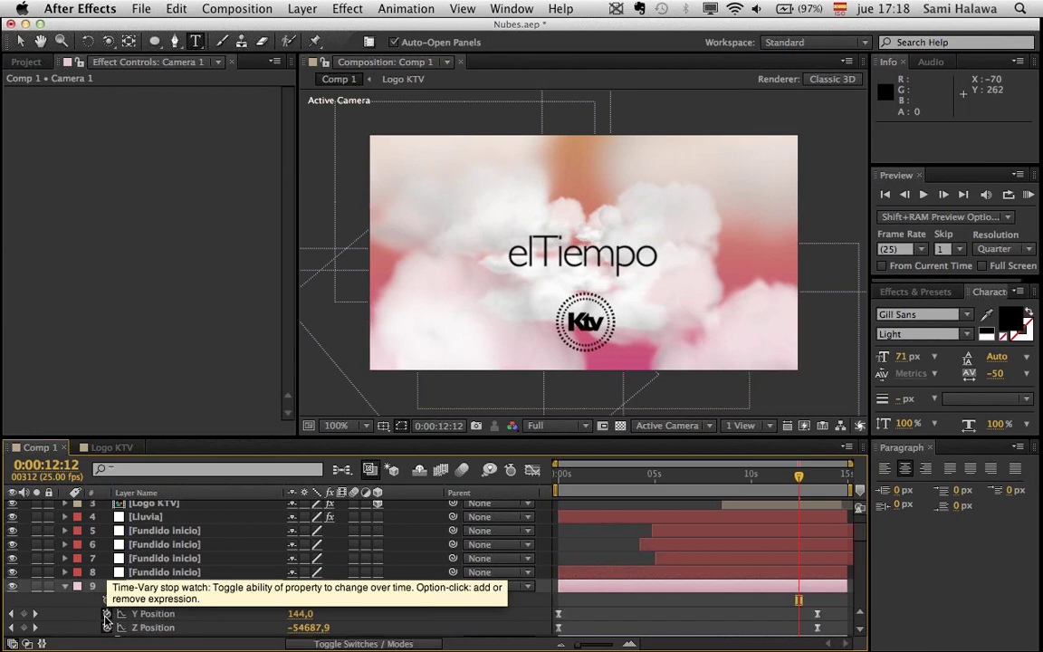
click(107, 612)
click(107, 613)
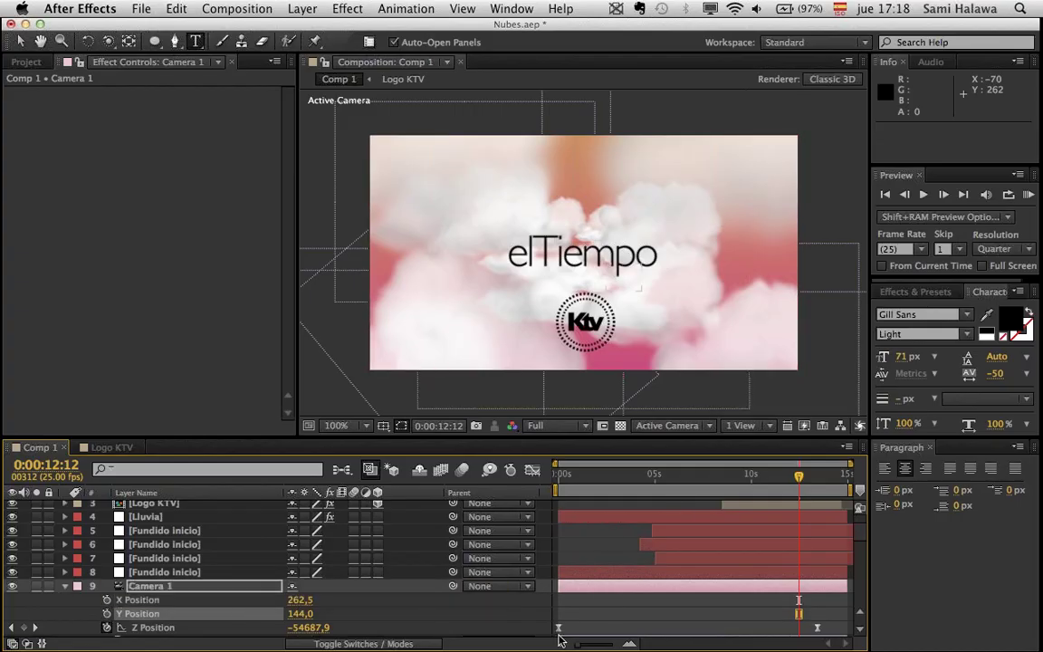
- Set the current time to 0:00:13:15 and display Camera 1's Z Position curve in the Graph Editor
drag(638, 477, 820, 477)
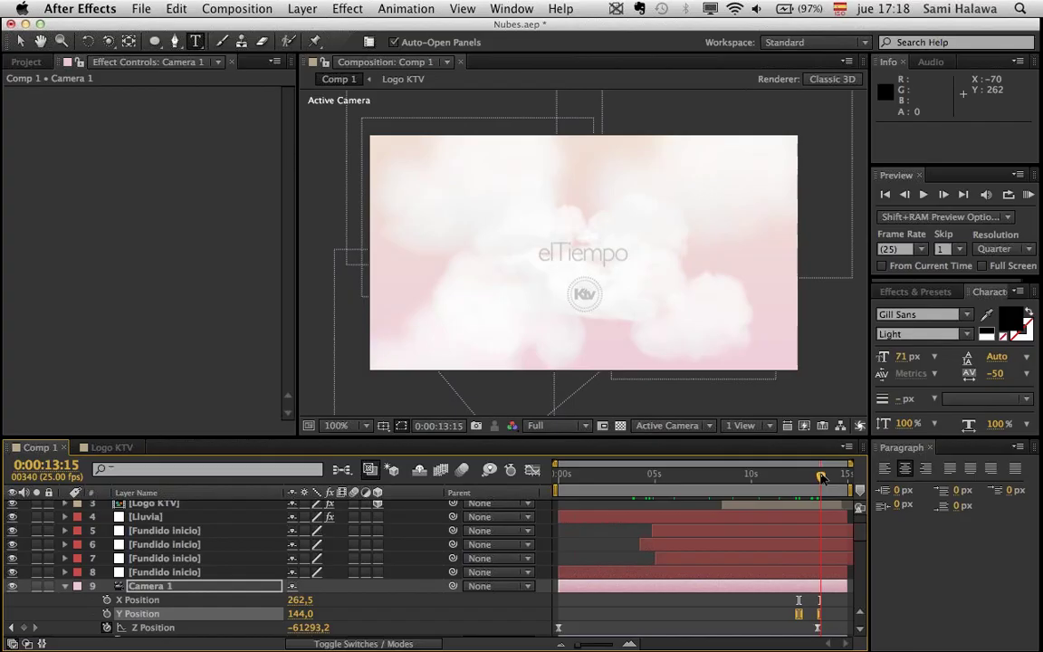
click(165, 627)
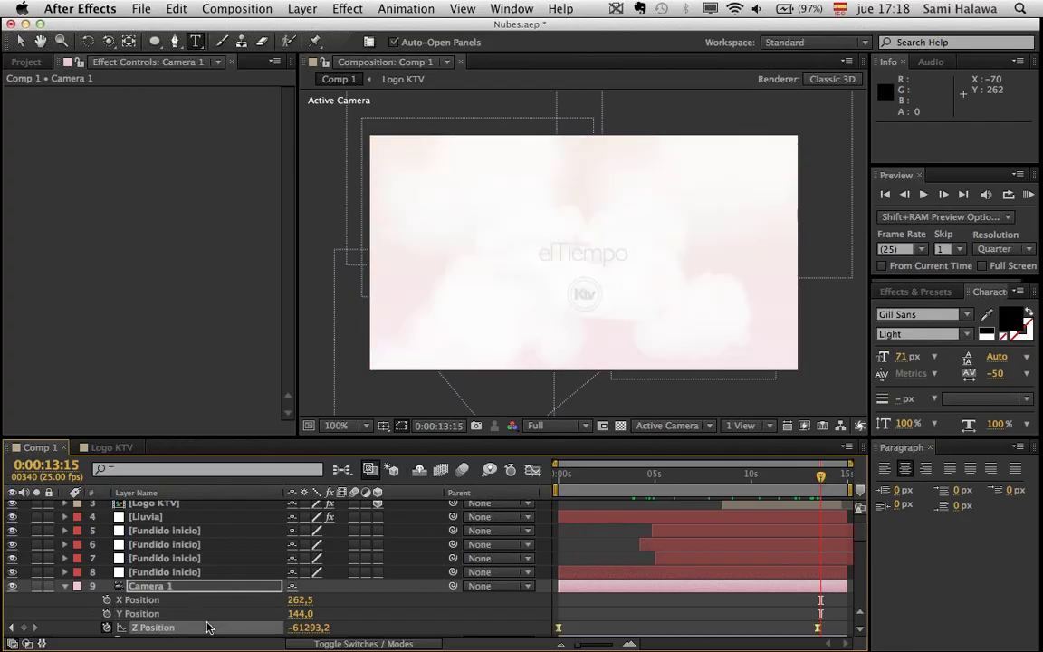
click(533, 471)
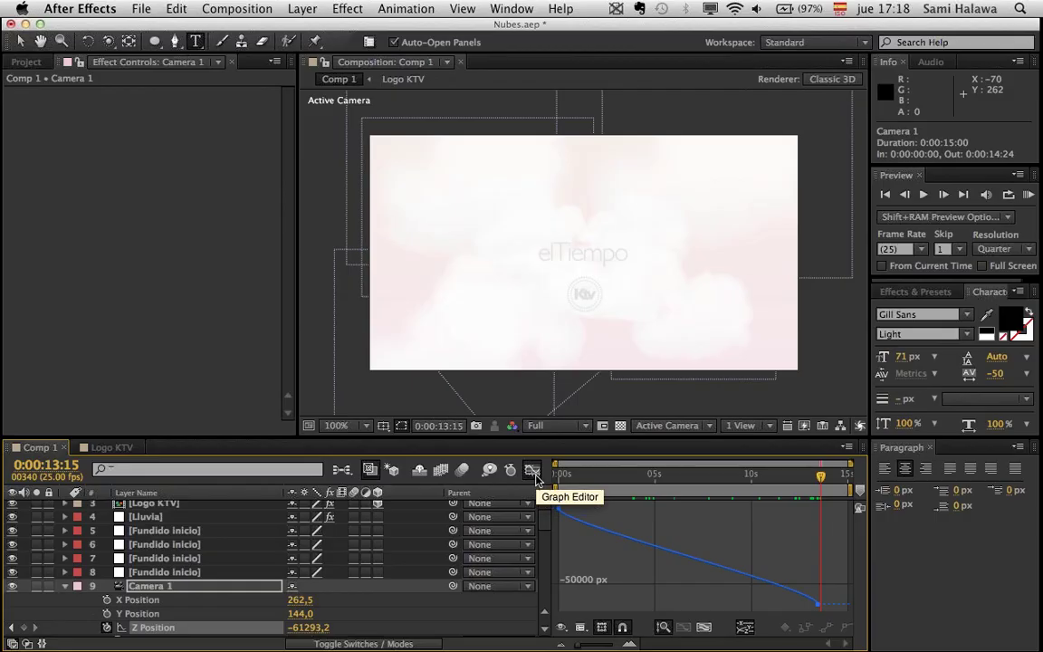
click(535, 476)
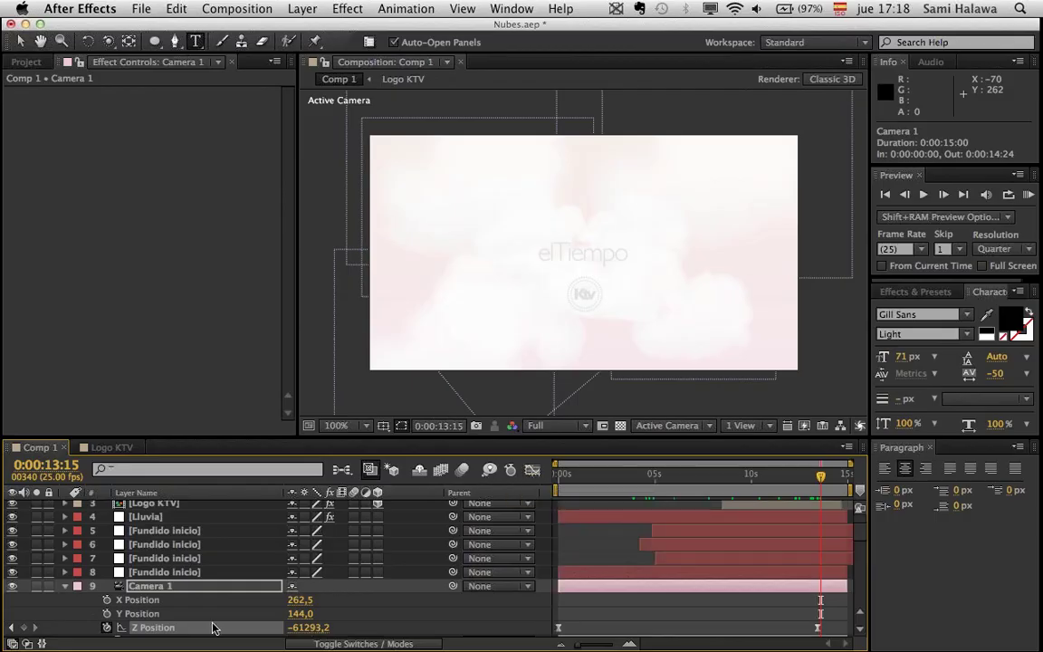
click(532, 472)
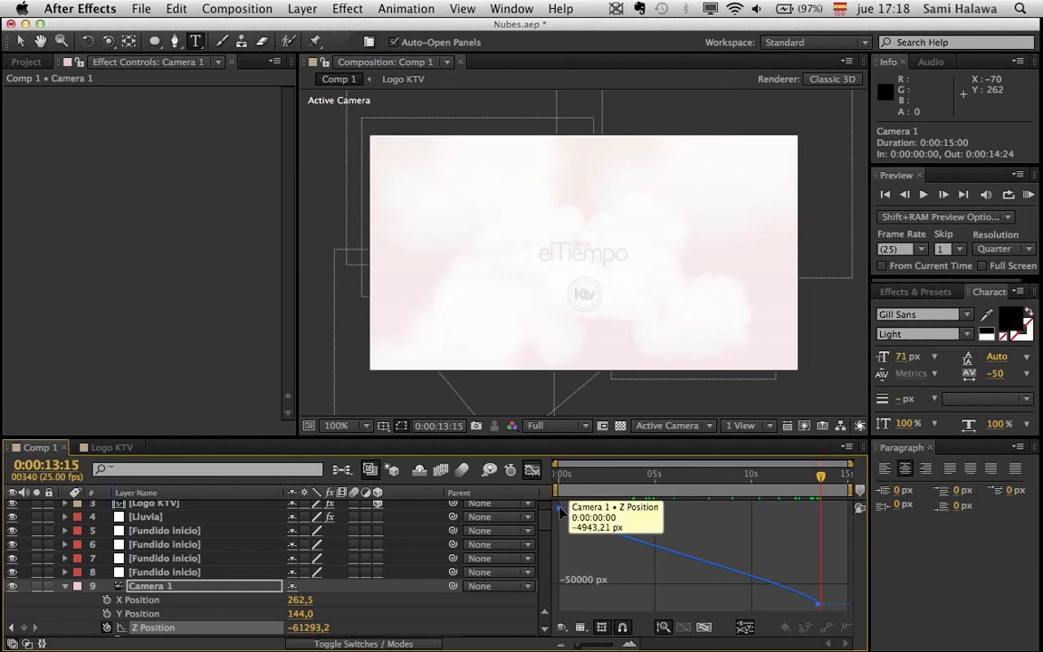
- Set the current time to 0:00:12:02 and ease the Z Position curve into its last keyframe with a long flat handle reaching back to about 8.5 s
drag(760, 491, 800, 491)
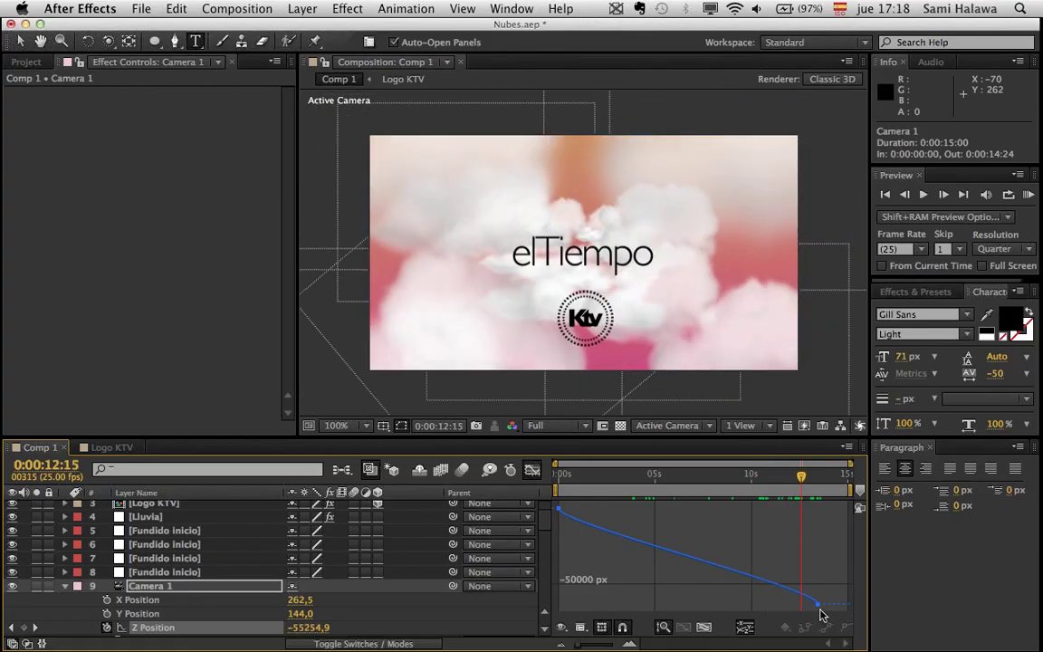
drag(564, 473, 791, 520)
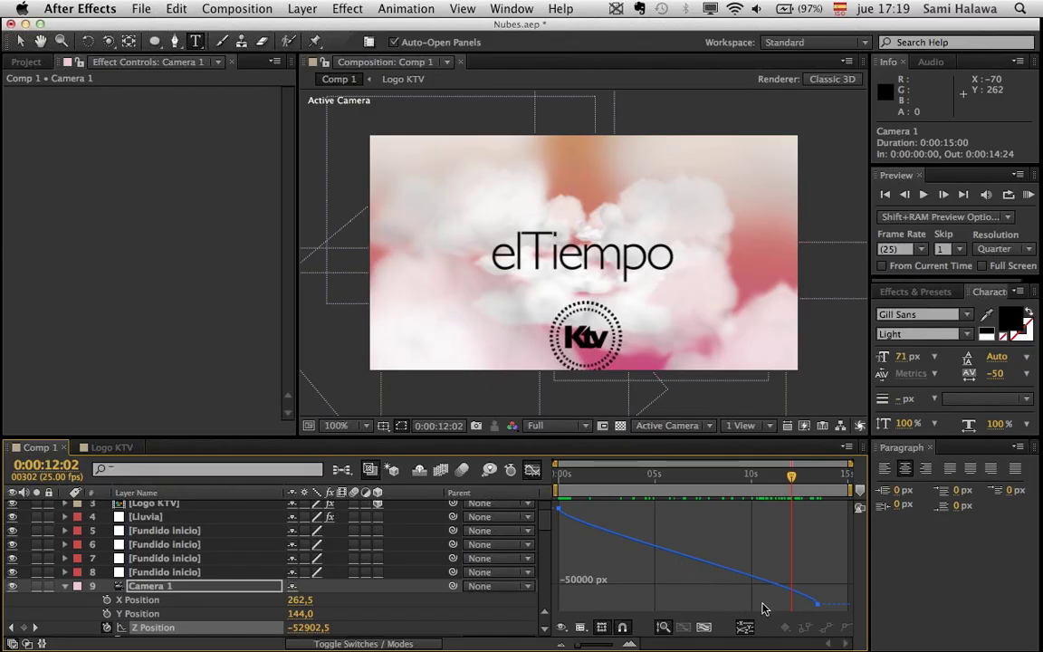
click(817, 603)
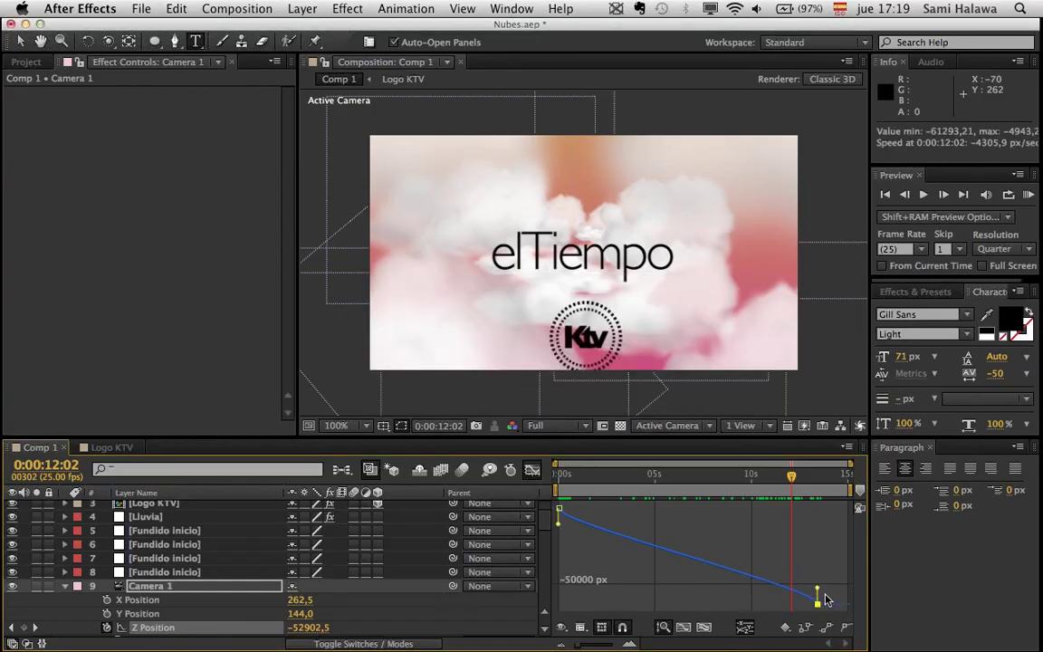
drag(815, 590, 724, 598)
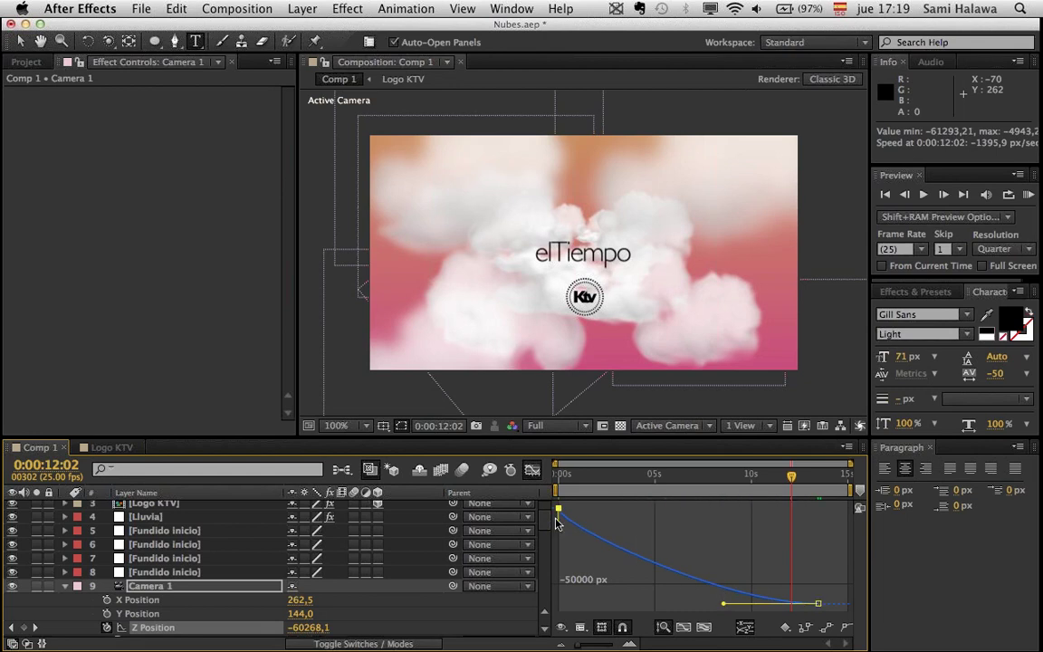
- Stretch the first Z Position keyframe's outgoing handle to about 12 seconds for a gentle start, and check the frame near 9 seconds
drag(560, 532, 790, 563)
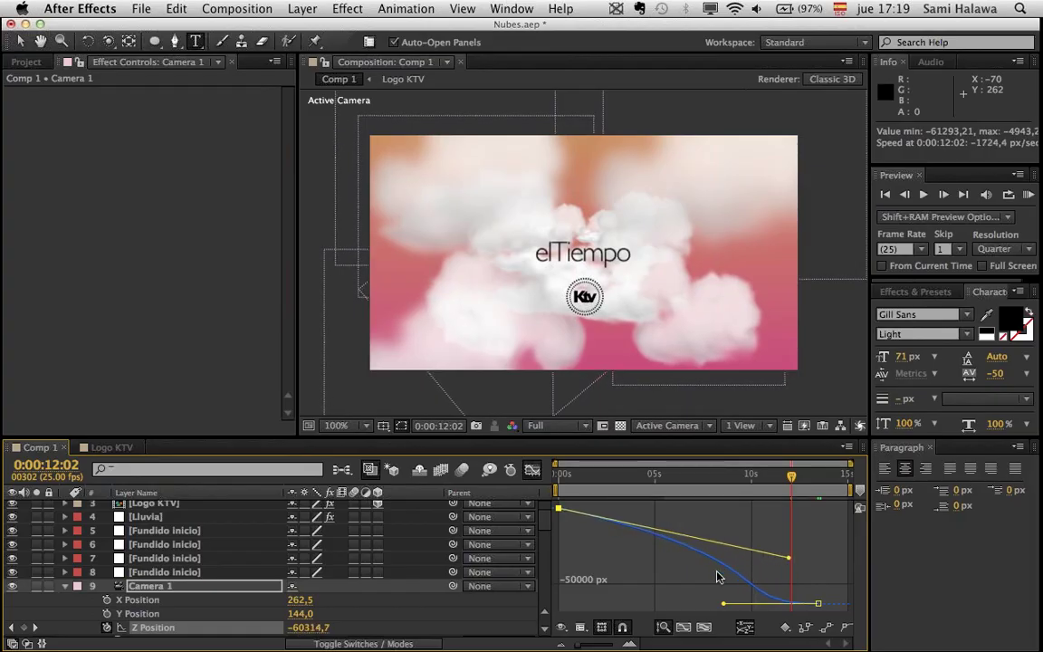
click(680, 583)
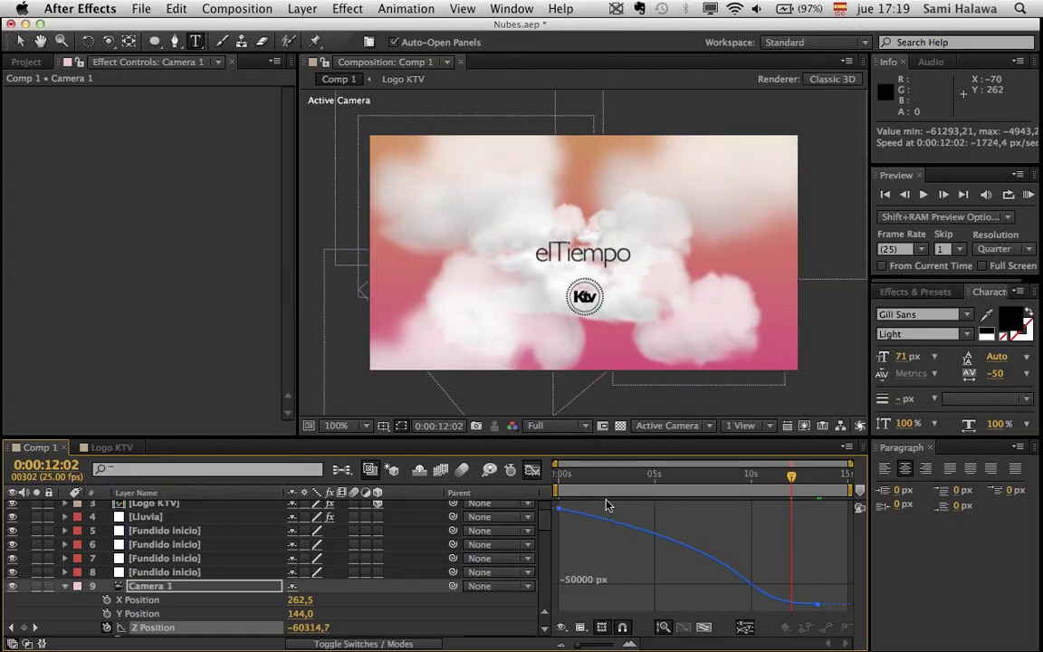
drag(610, 475, 735, 530)
right_click(728, 555)
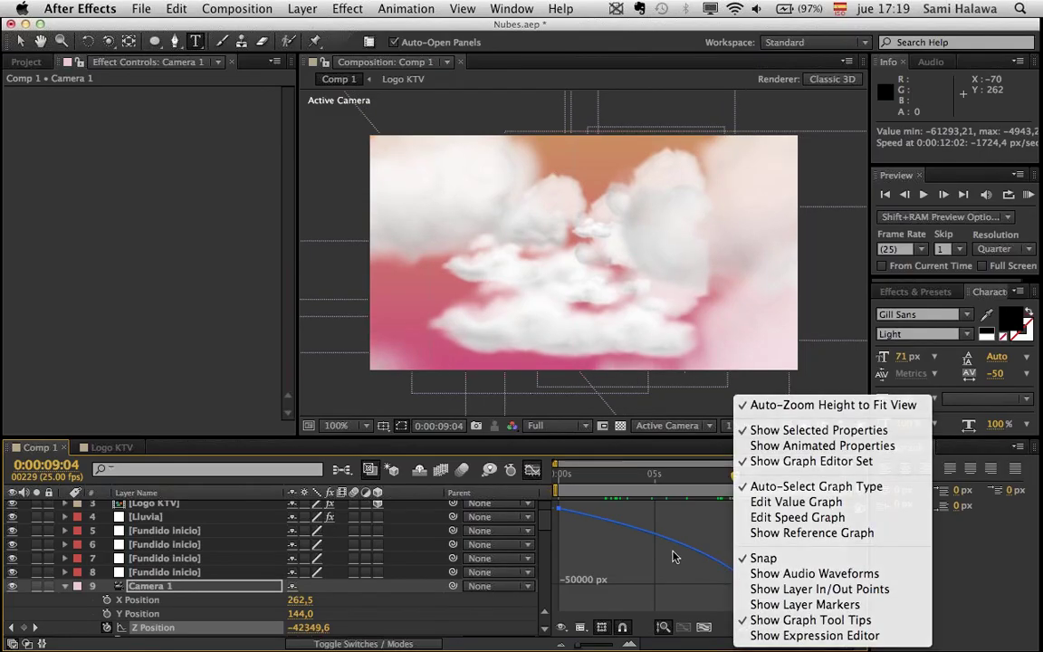
- Steepen the start of Camera 1's Z Position curve by ending the first keyframe's handle near 6 seconds, and preview the slowdown
click(561, 513)
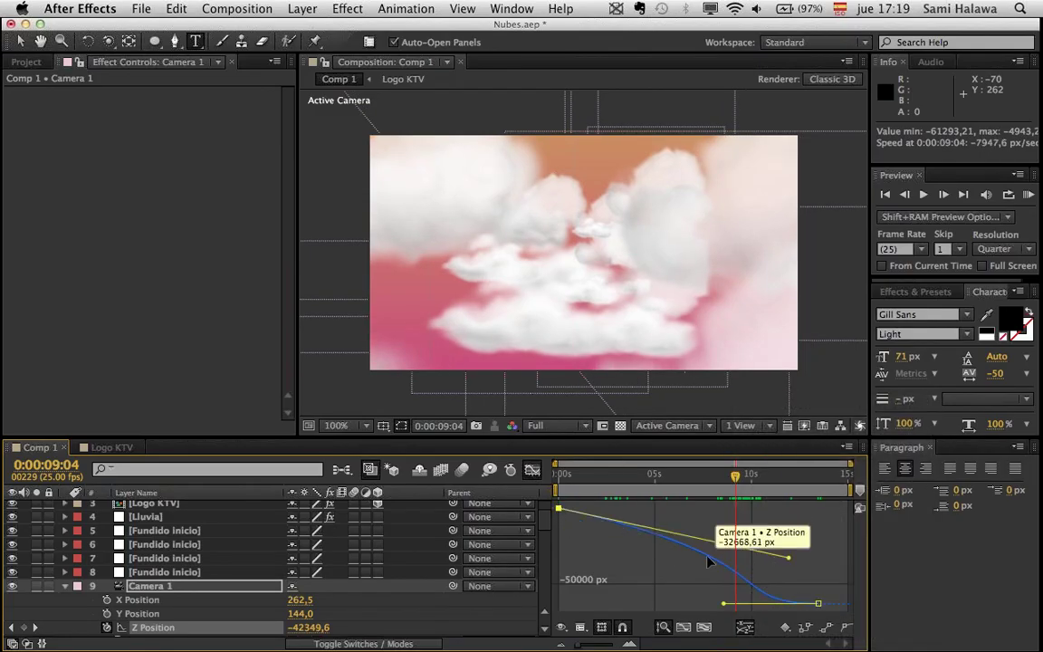
drag(791, 560, 668, 588)
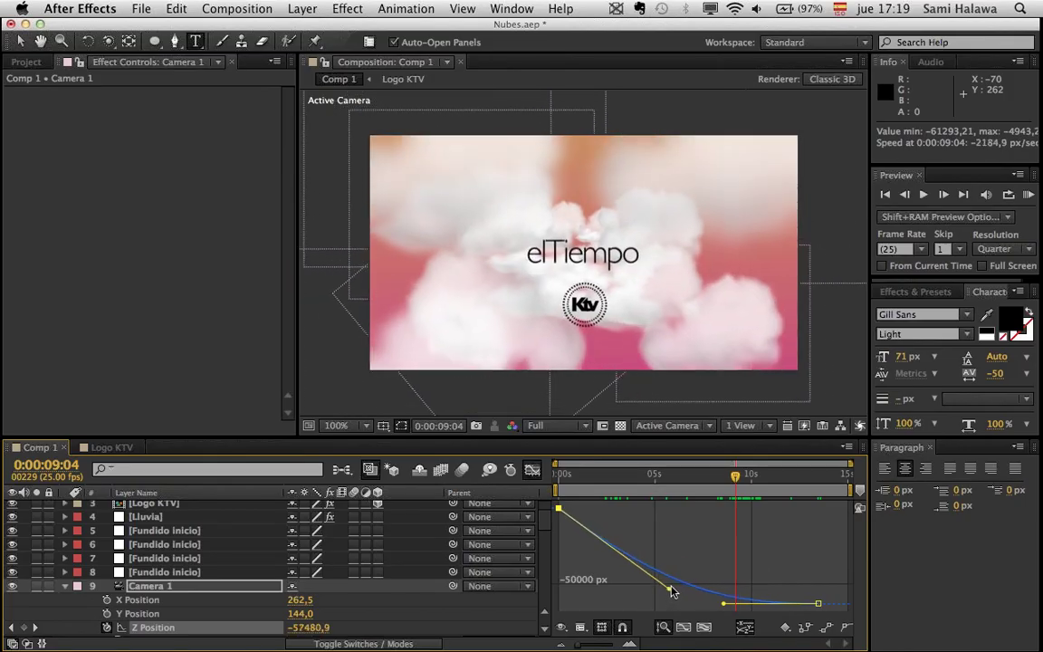
mouse_move(715, 480)
mouse_down()
mouse_move(699, 475)
mouse_move(715, 478)
mouse_up()
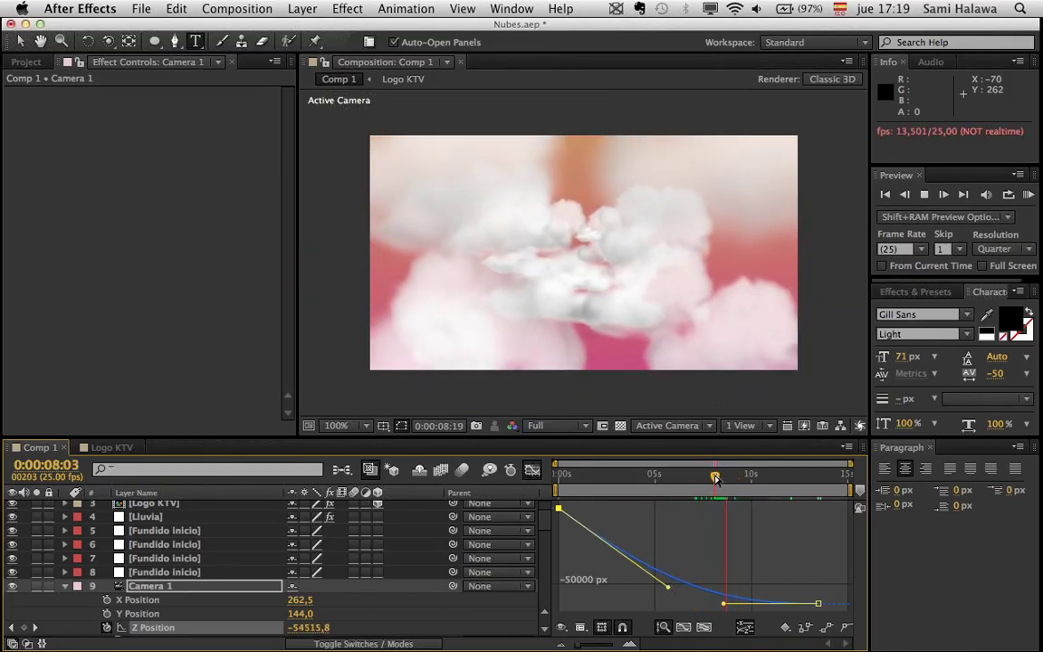
drag(715, 480, 688, 481)
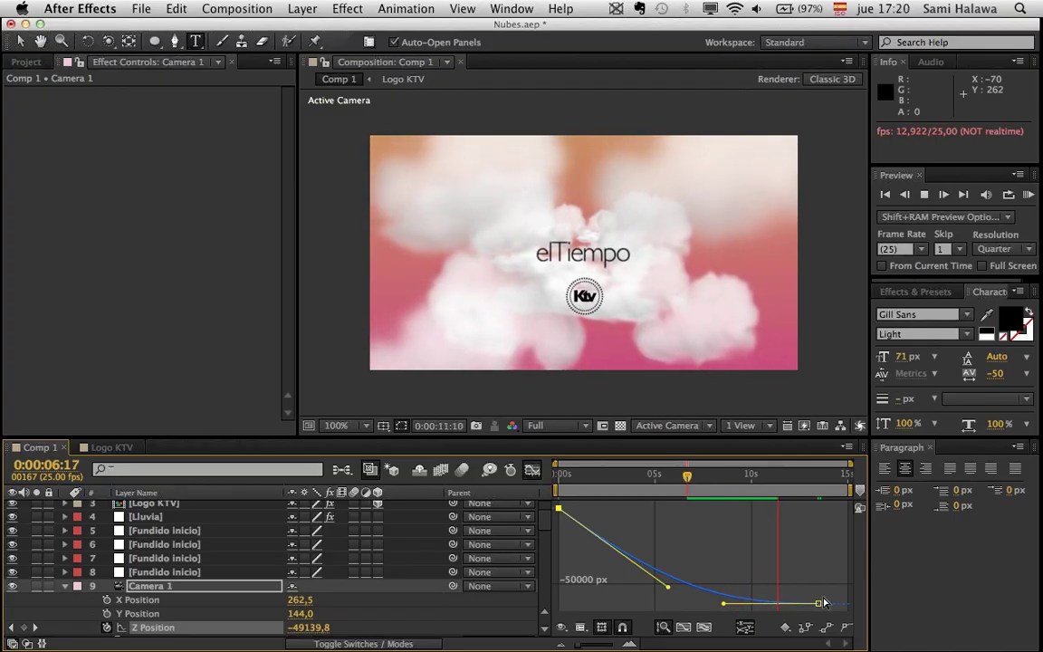
key(space)
- Inspect Camera 1's Y Position and Z Position graphs from the composition's start, and scrub the camera move to 0:00:08:03
drag(655, 477, 556, 477)
click(587, 549)
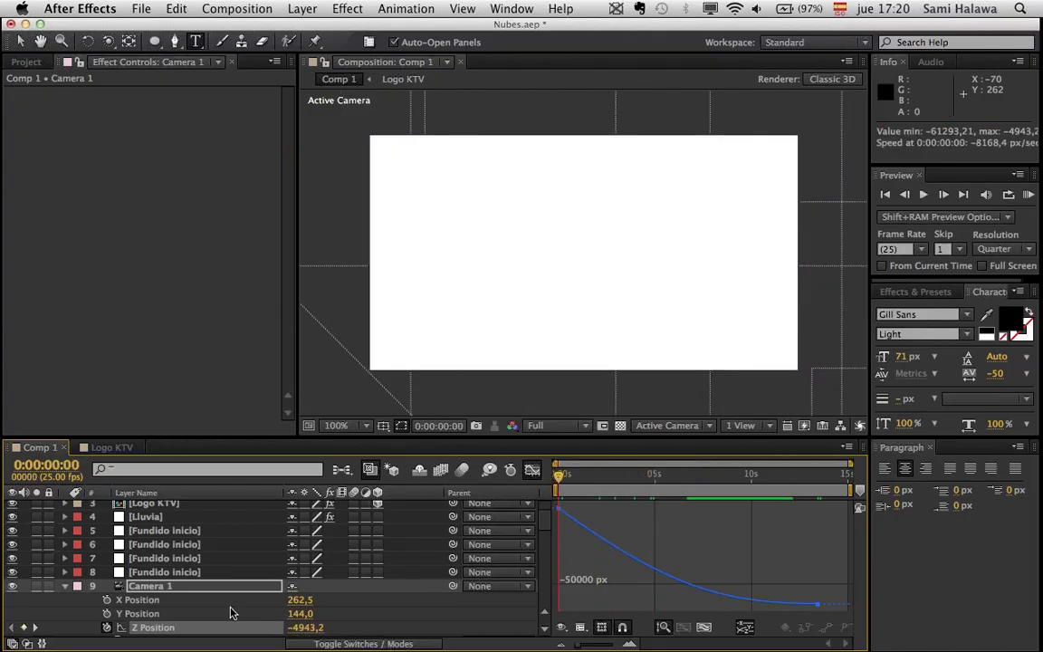
click(229, 613)
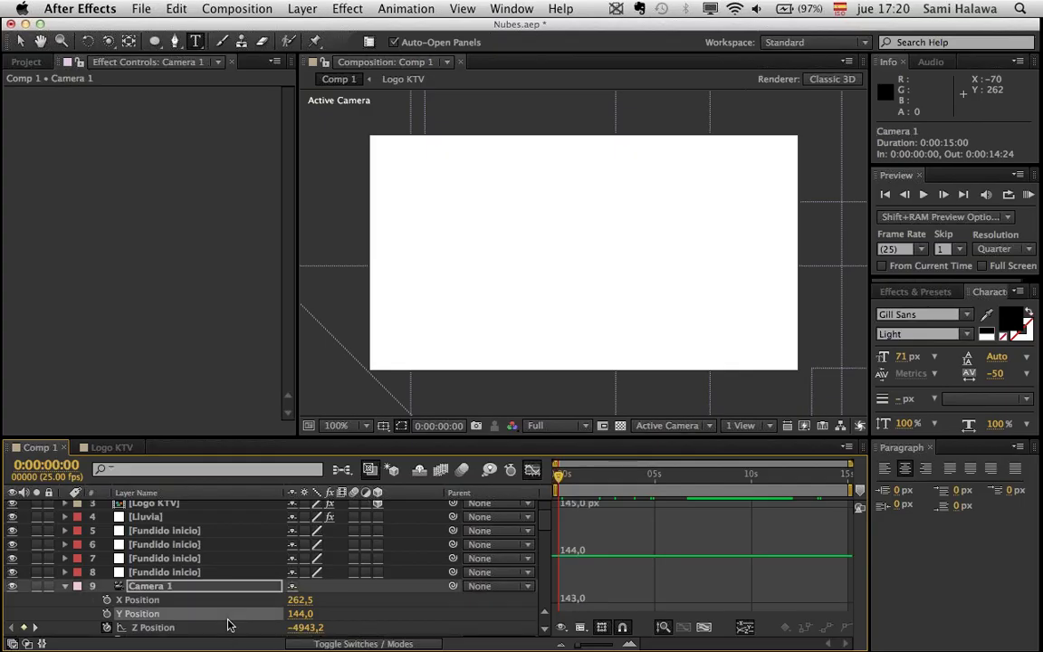
click(229, 626)
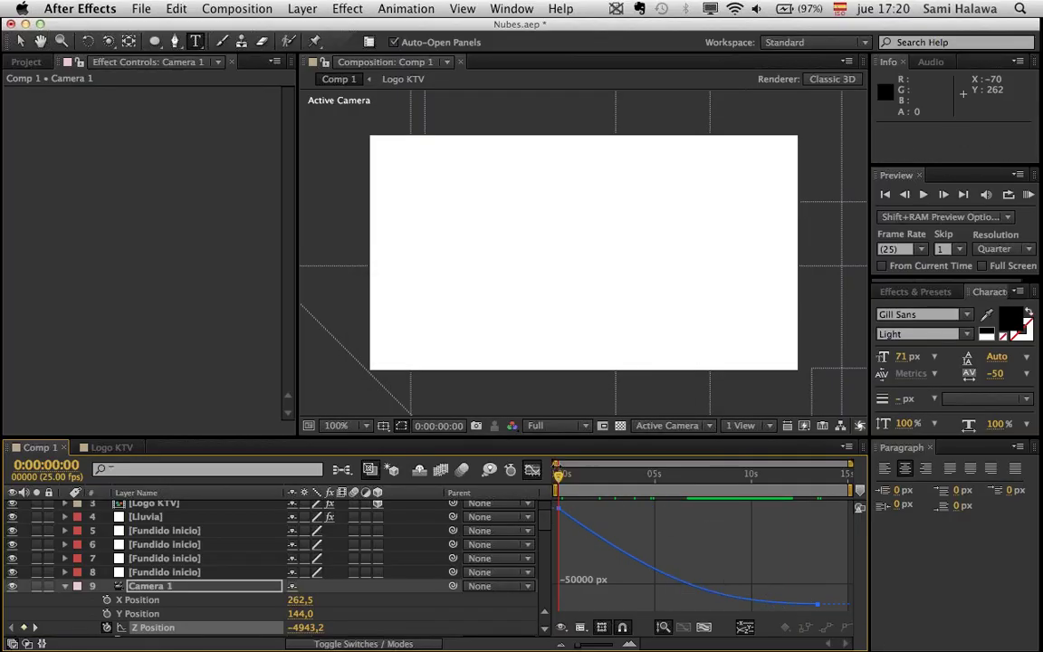
click(563, 474)
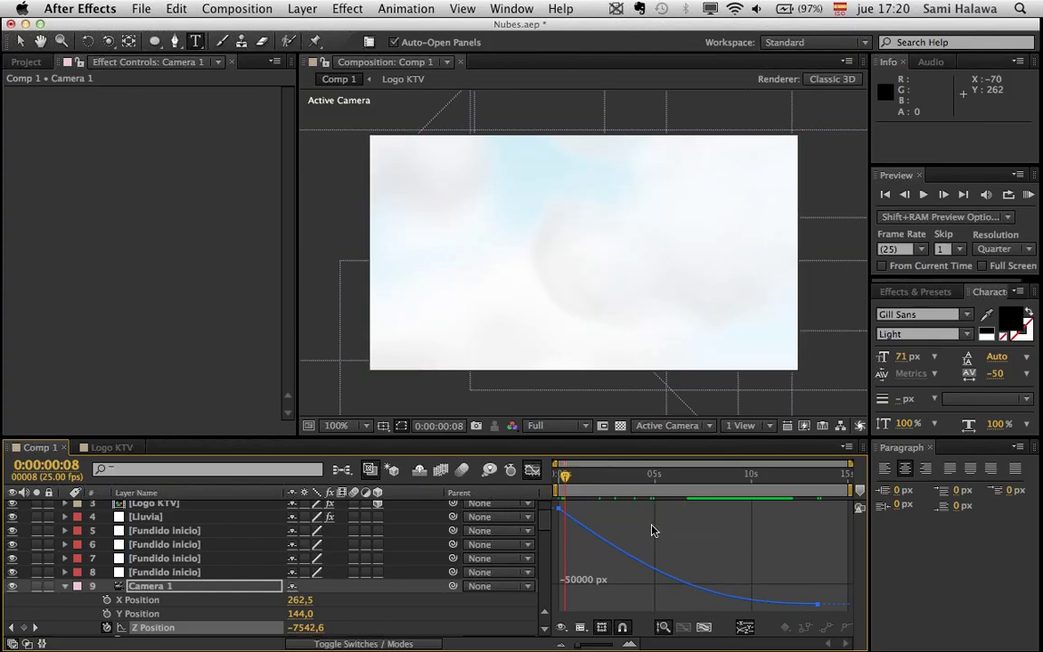
drag(621, 480, 714, 481)
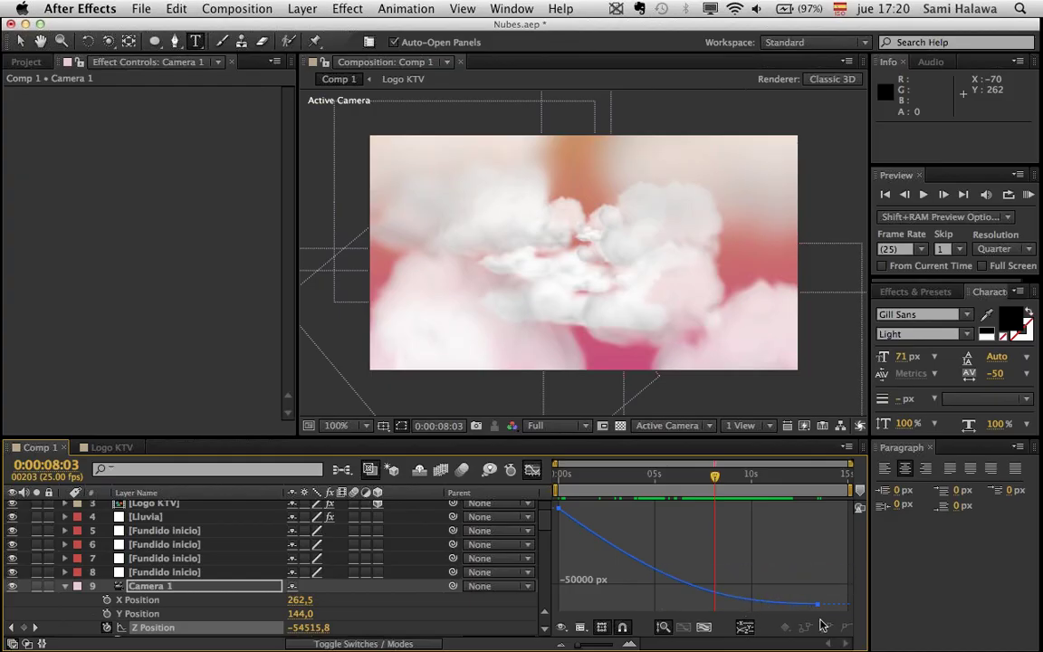
- Preview the camera's deceleration toward the elTiempo title, playing from 0:00:06:20 and again from 0:00:07:02
drag(747, 480, 690, 481)
key(space)
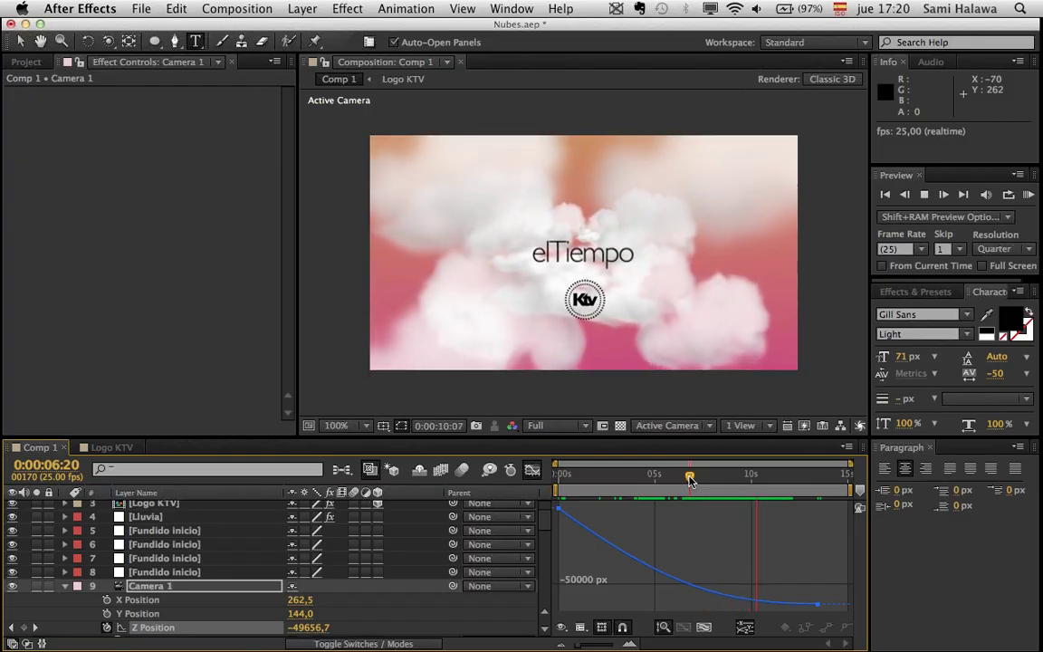
key(space)
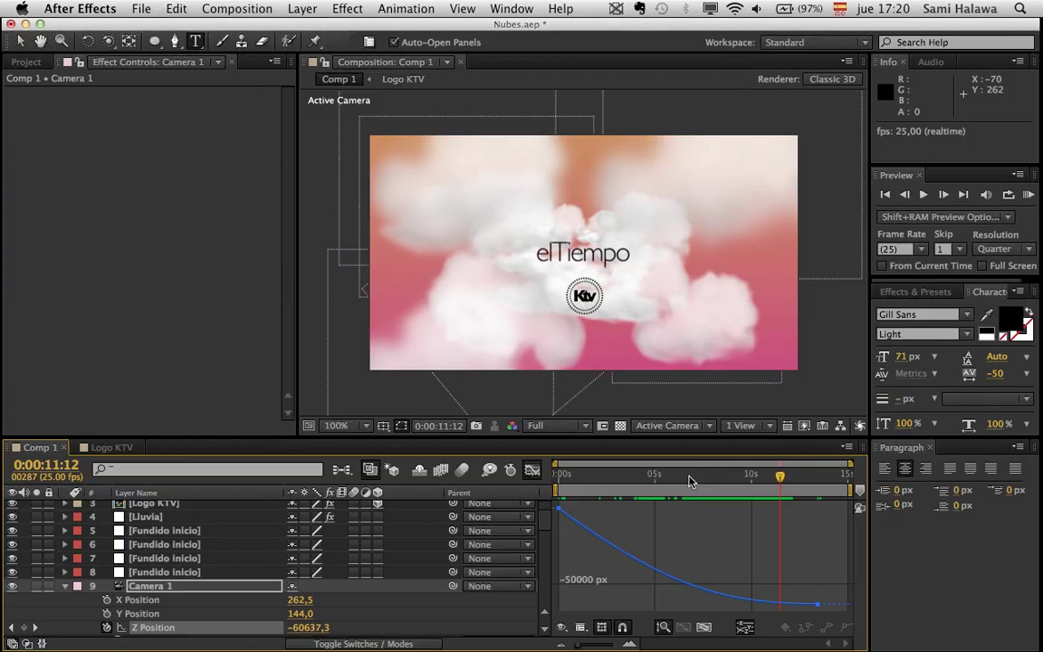
click(694, 478)
key(space)
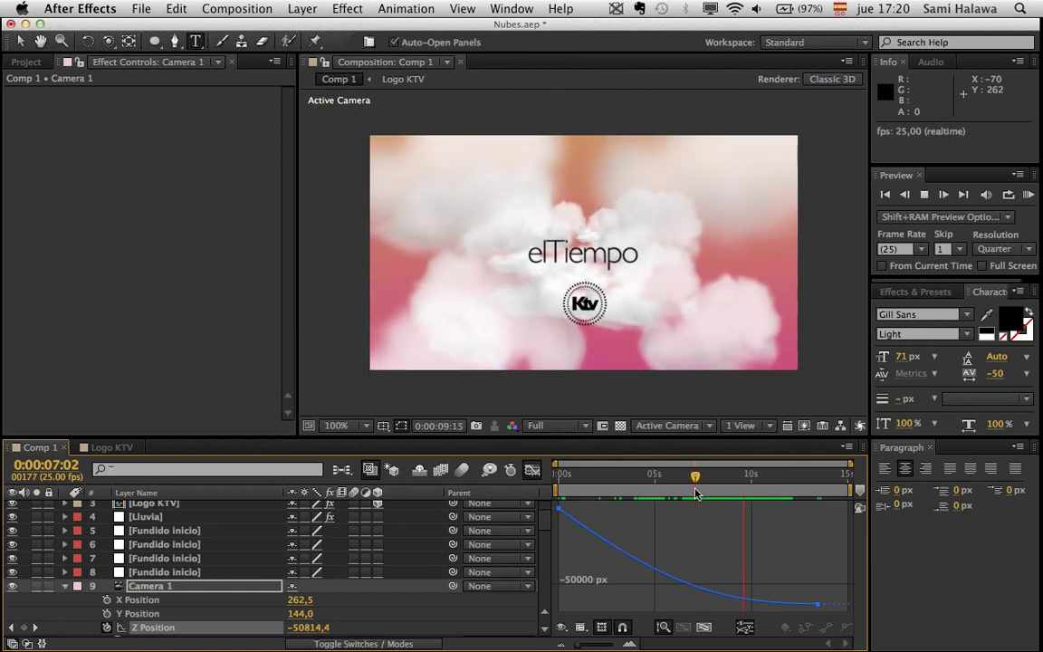
key(space)
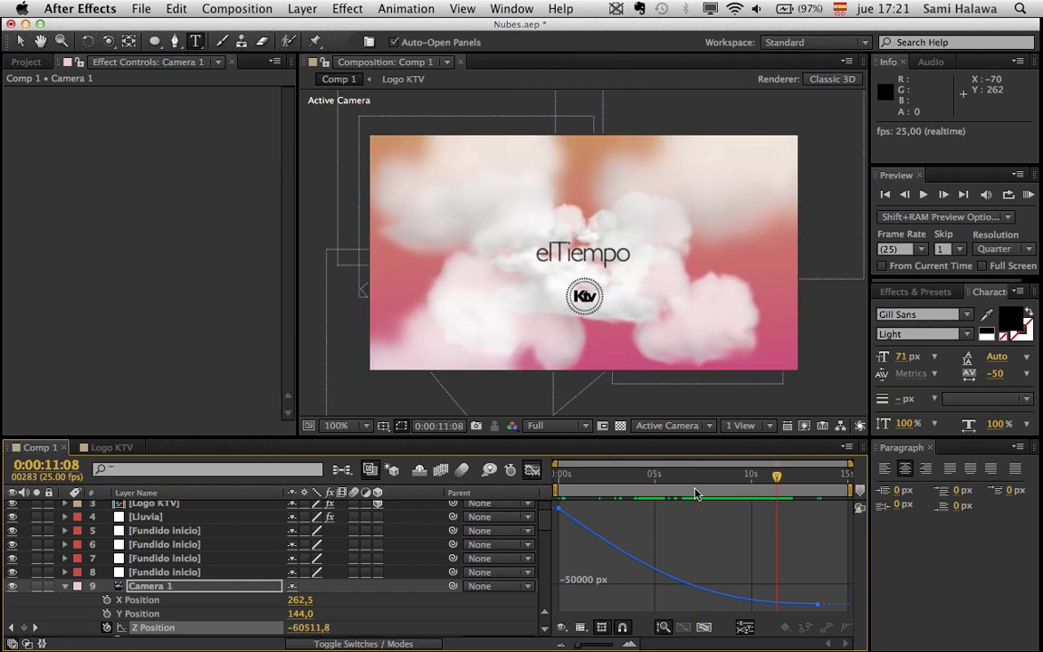
- Play the whole cloud animation from the first frame to about 12 seconds to review the camera move
key(space)
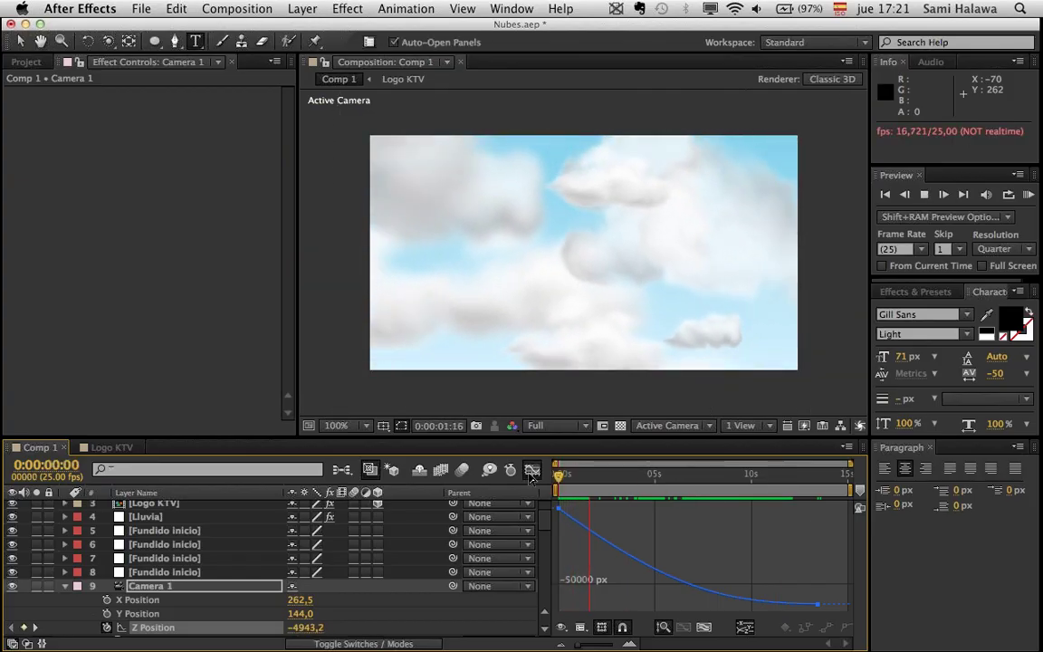
key(space)
key(space)
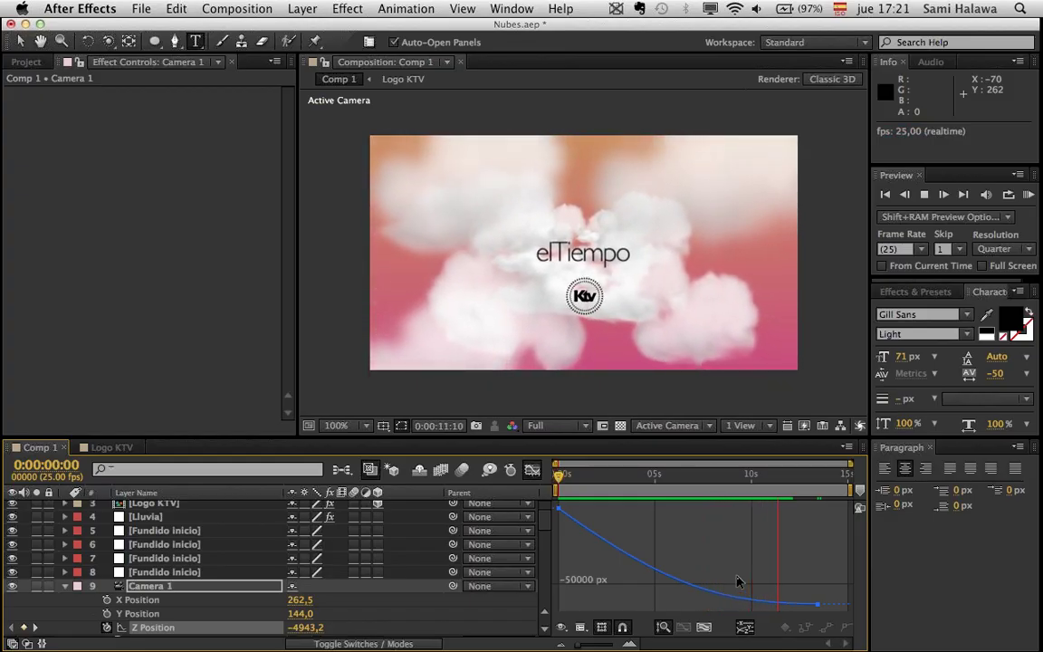
key(space)
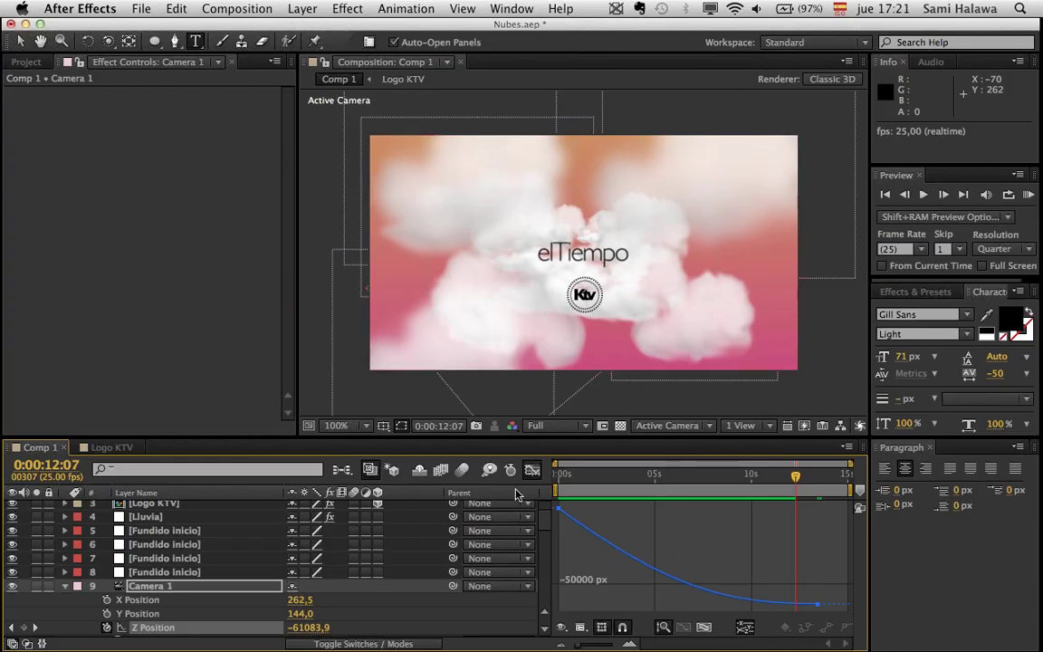
- Examine the elTiempo layer's Opacity curve in the graph editor and preview its fade-in from about 7 and 8 seconds
click(533, 470)
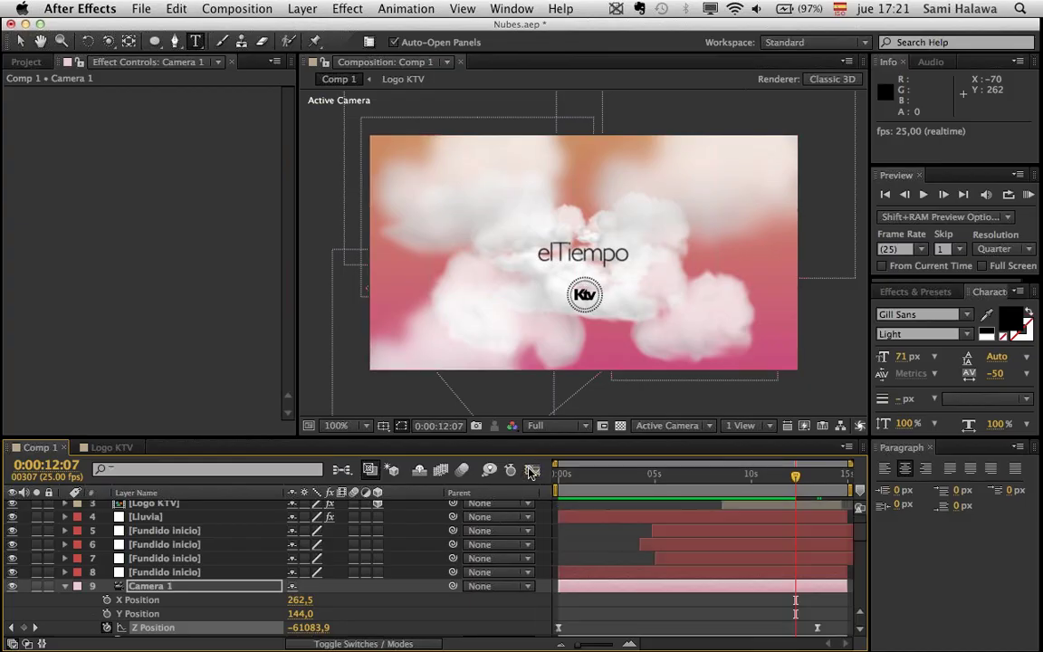
scroll(434, 575, up, 3)
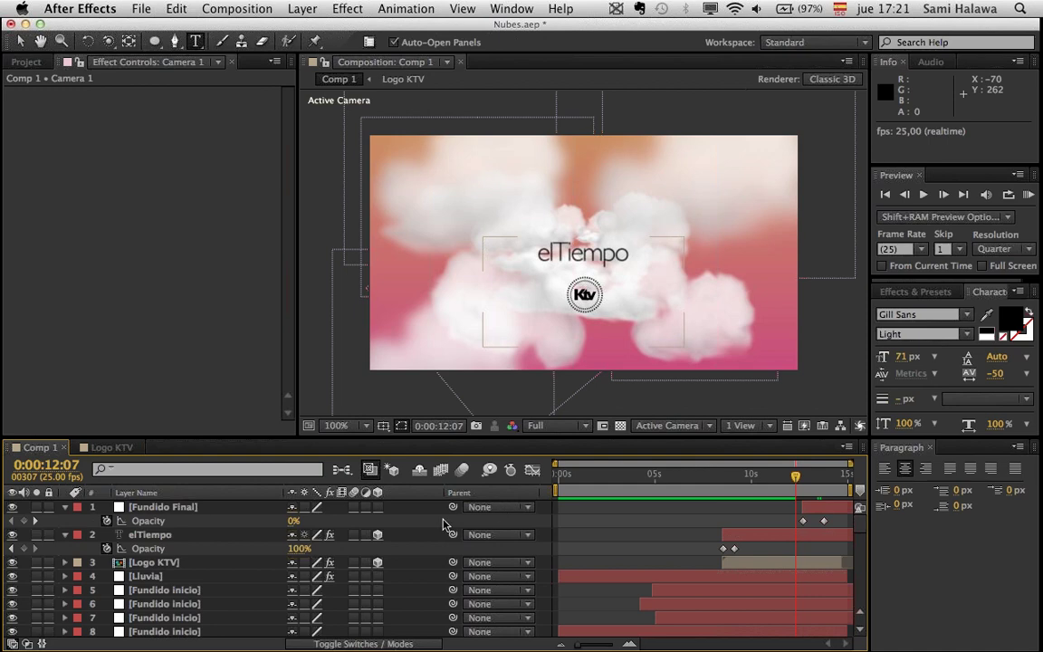
click(219, 538)
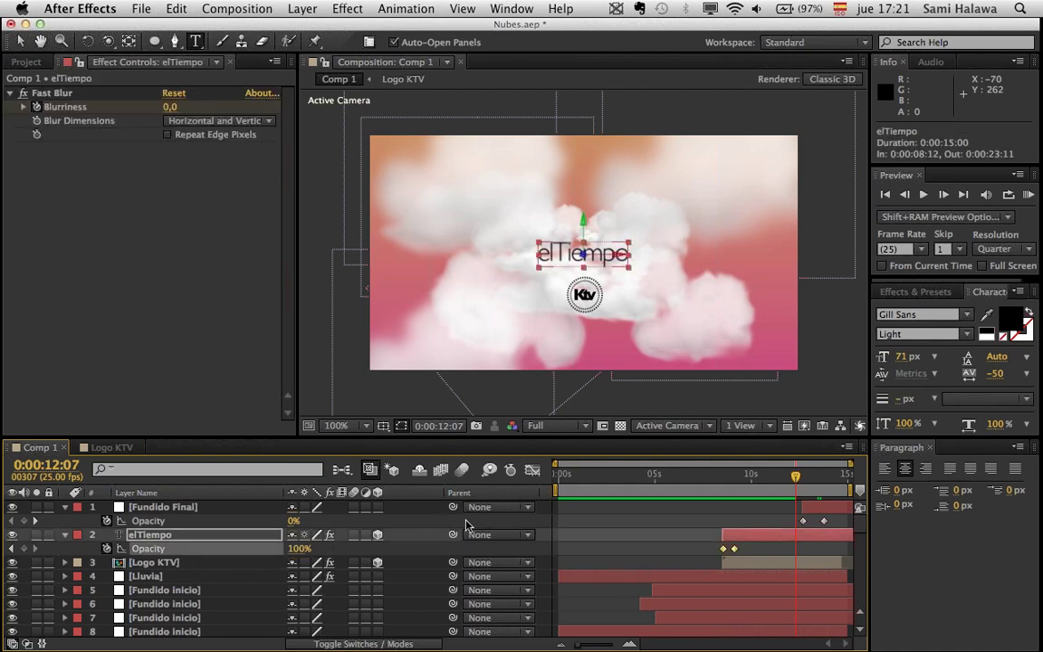
click(511, 507)
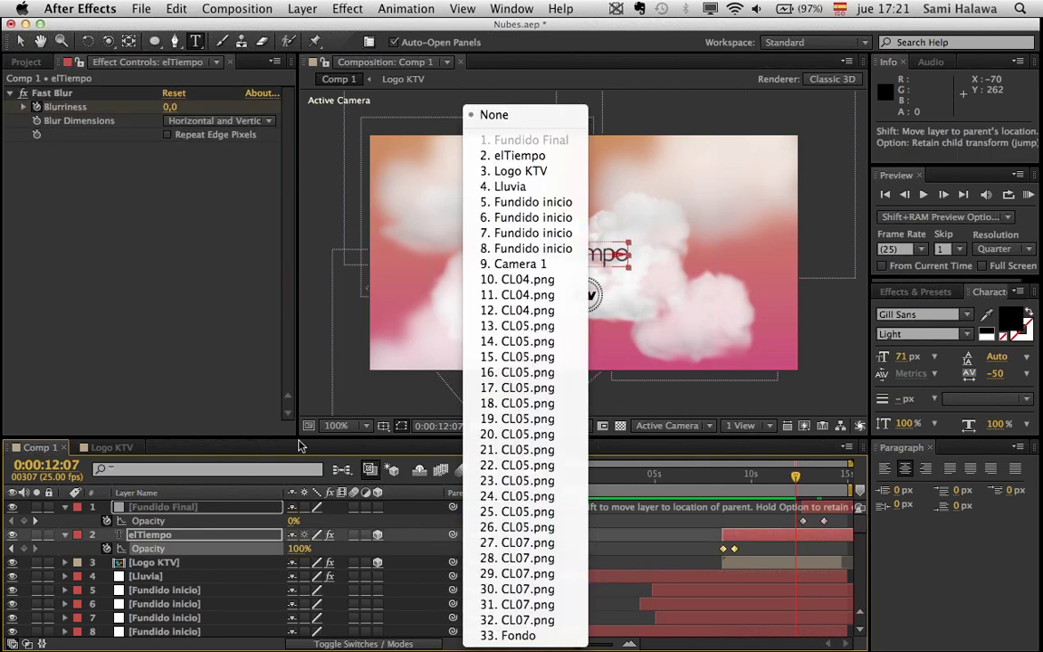
key(Escape)
click(532, 470)
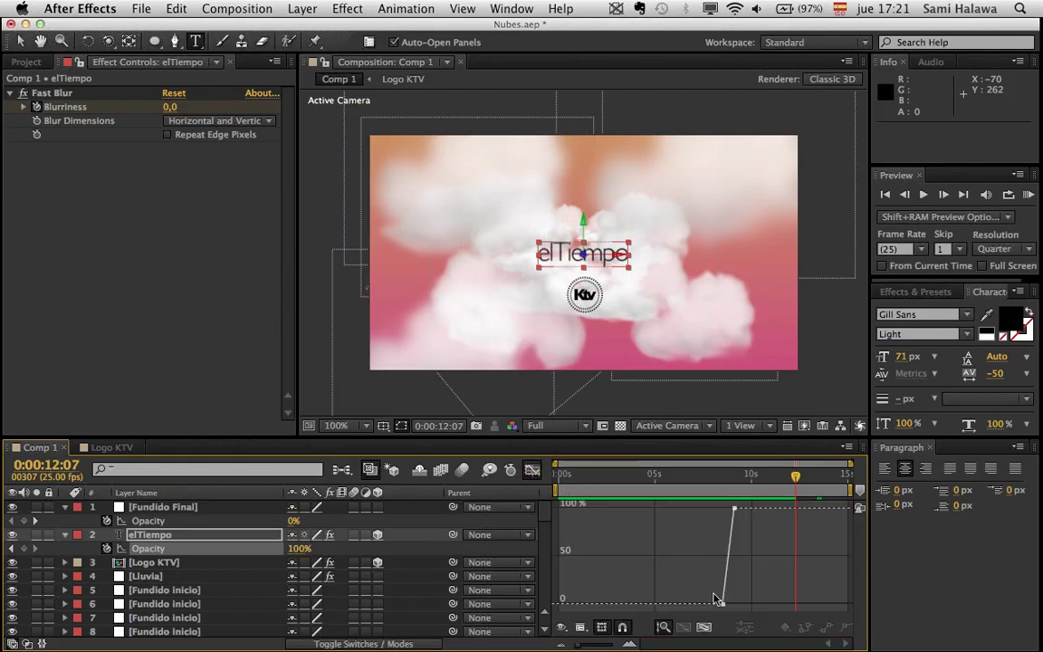
click(715, 499)
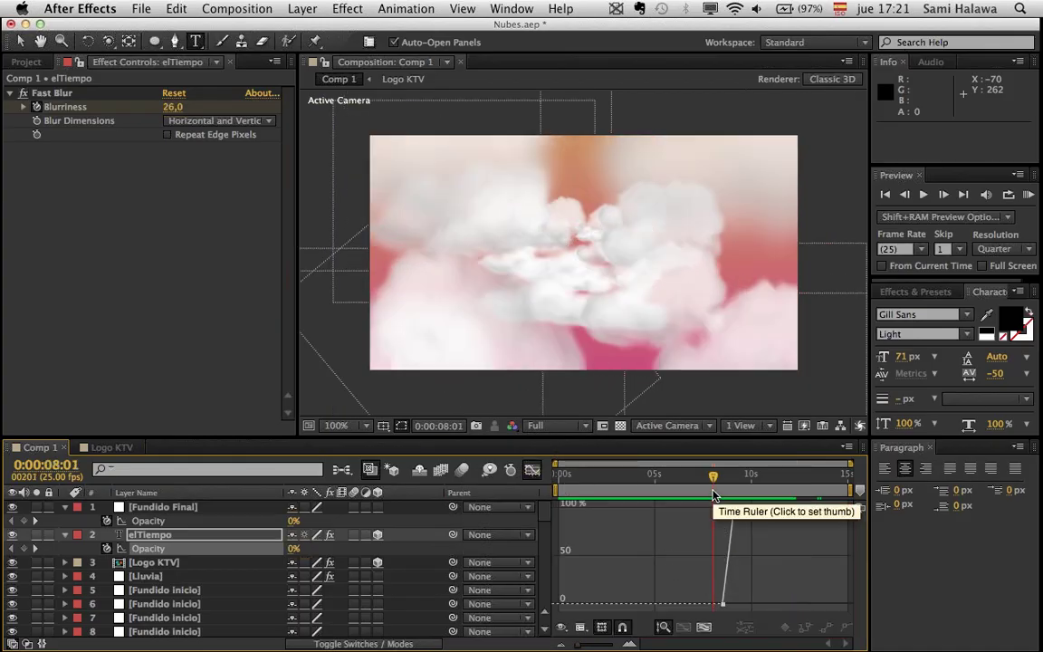
key(space)
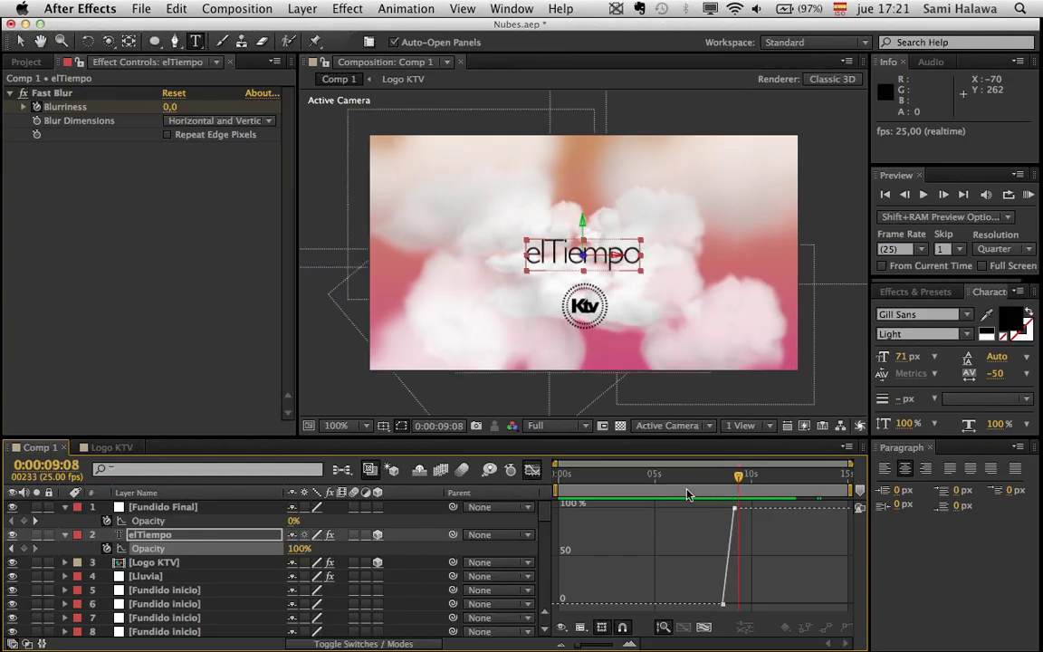
click(689, 494)
key(space)
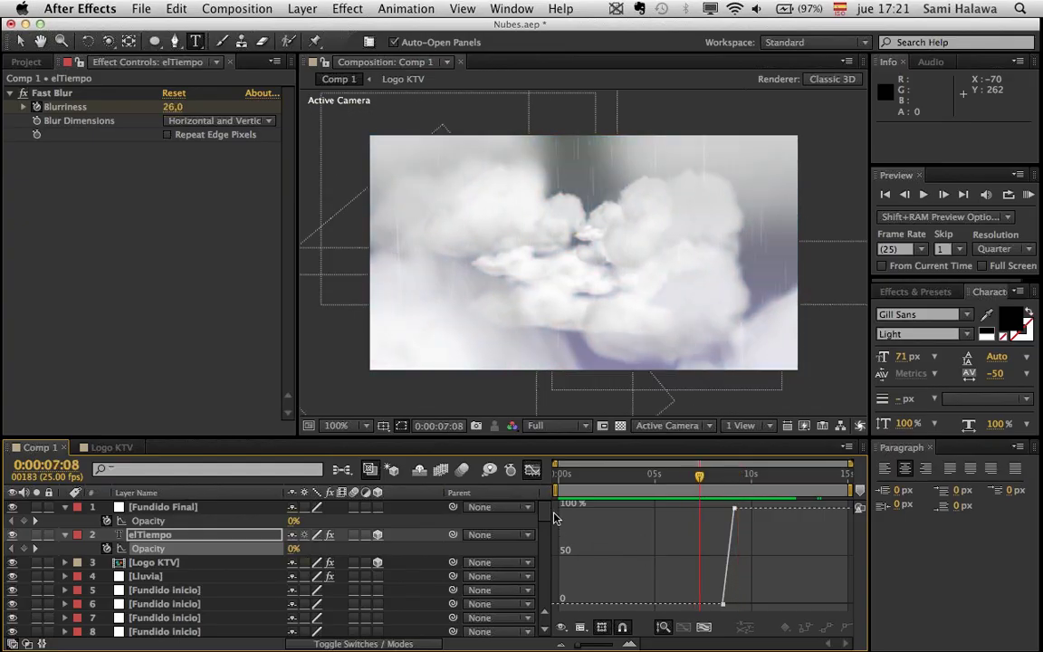
- Show Camera 1's Z Position curve in the graph editor again and select its first keyframe
click(531, 468)
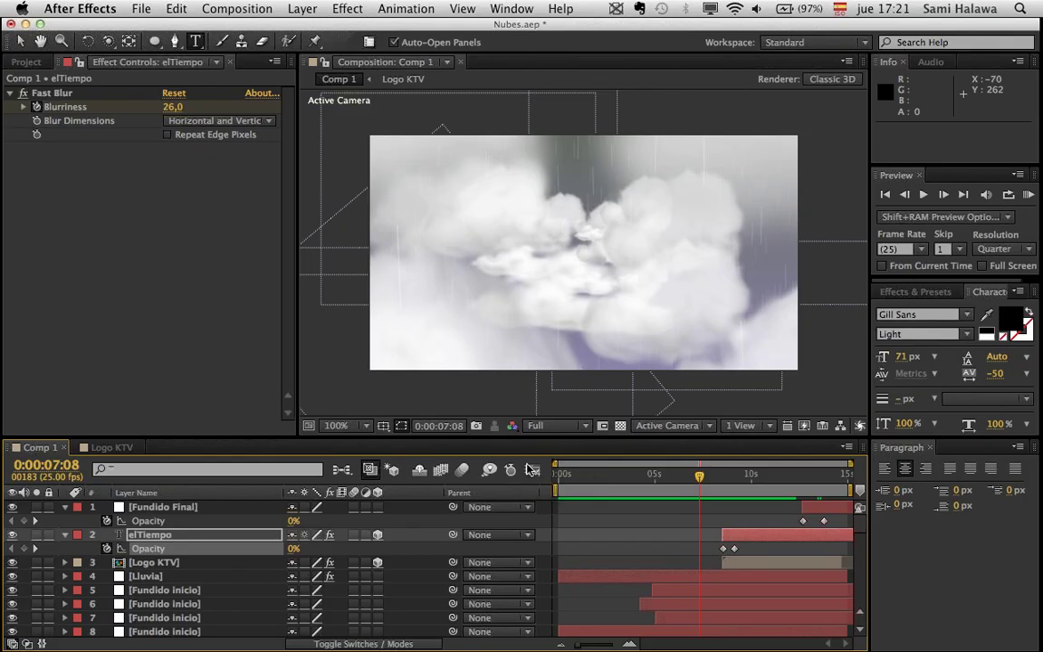
scroll(193, 557, down, 8)
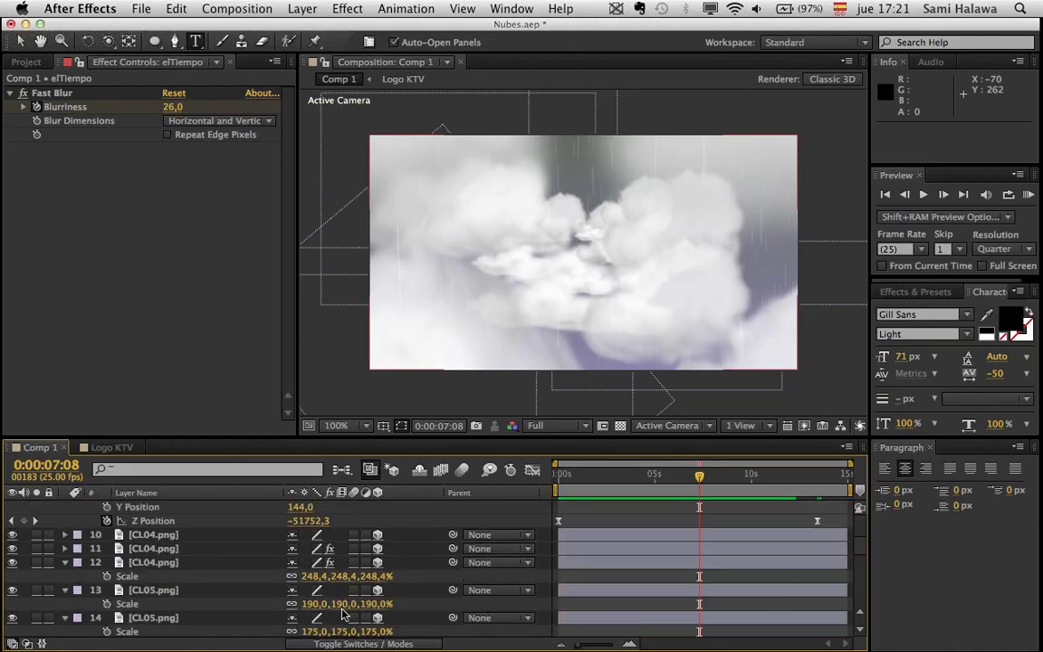
click(171, 521)
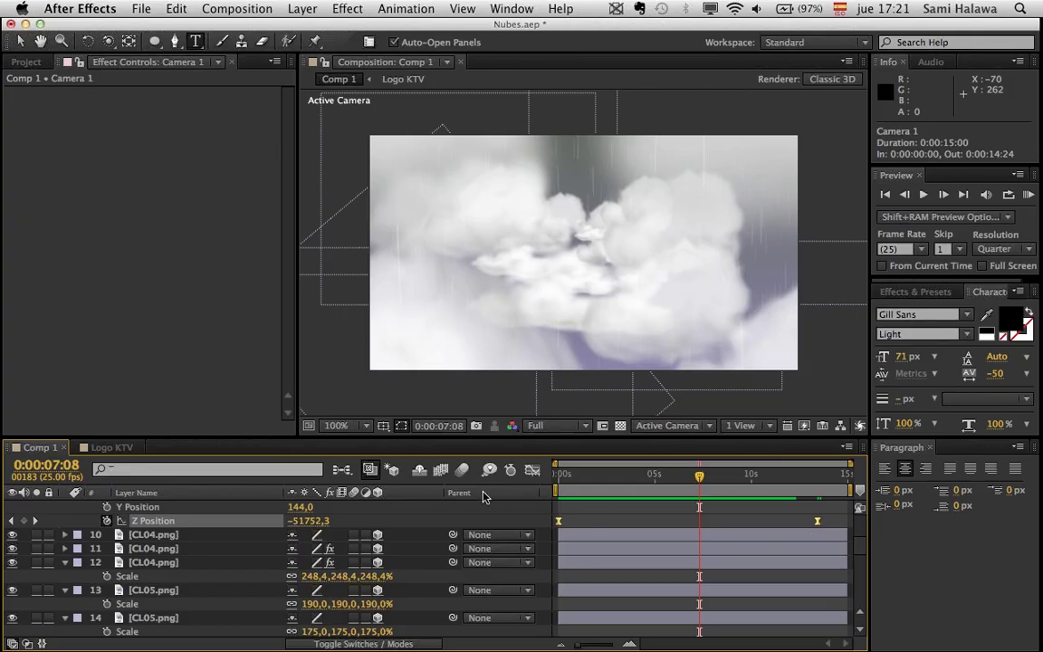
click(532, 470)
click(559, 508)
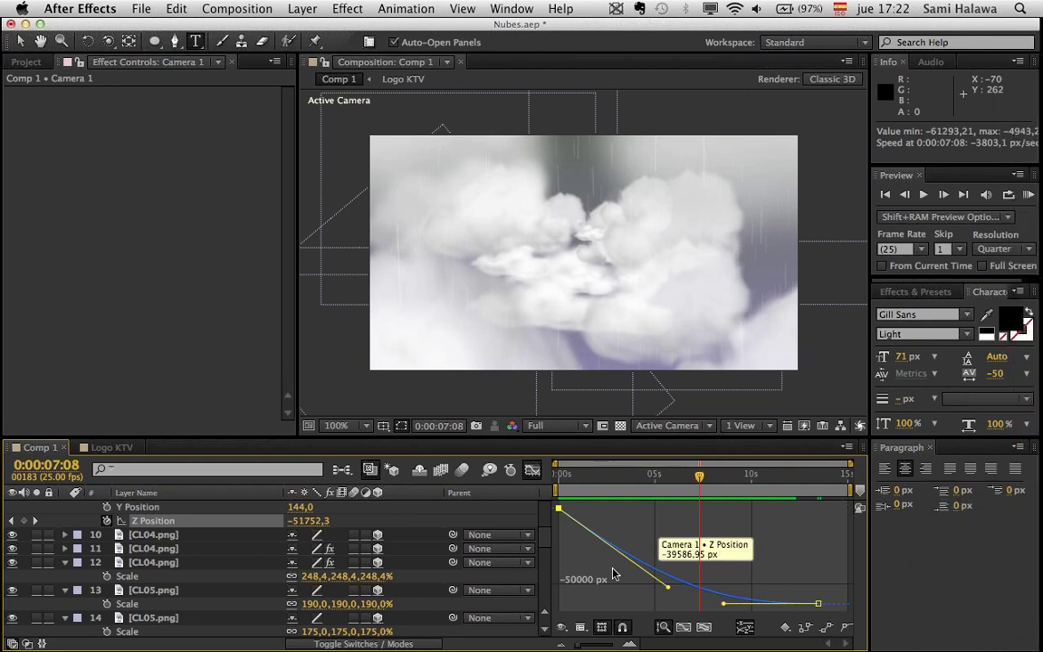
- Preview the camera move from the composition's start and set the current time to 0:00:09:08
drag(724, 488, 768, 499)
key(KP_0)
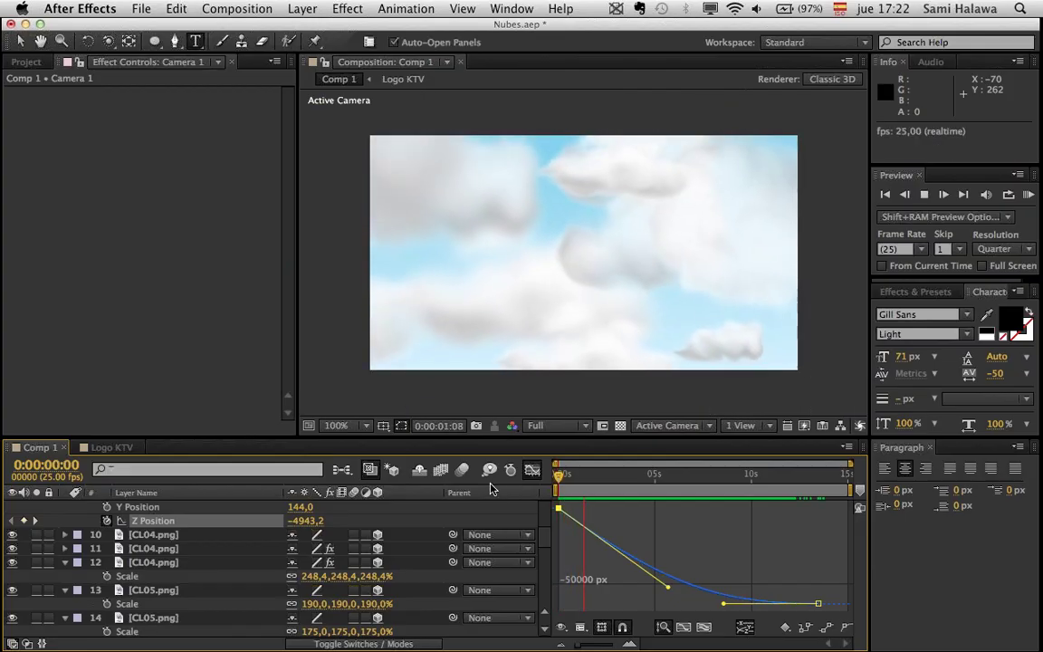
key(space)
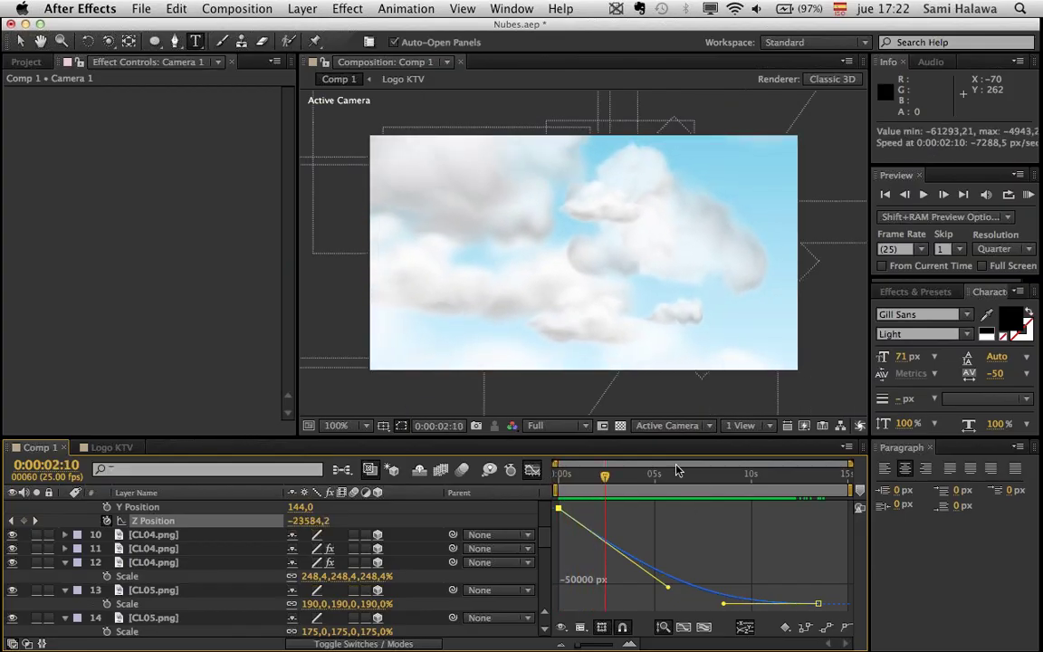
drag(677, 470, 739, 483)
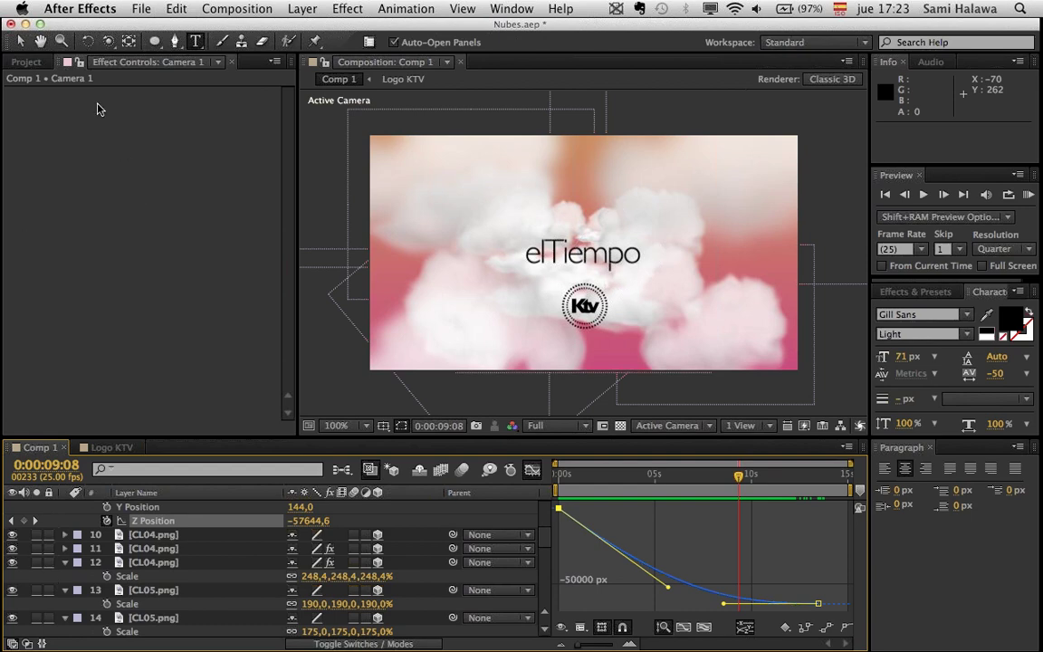
- Try orbiting the camera around the elTiempo title in the composition view, and undo the camera adjustment
click(107, 41)
drag(489, 215, 512, 240)
key(super+z)
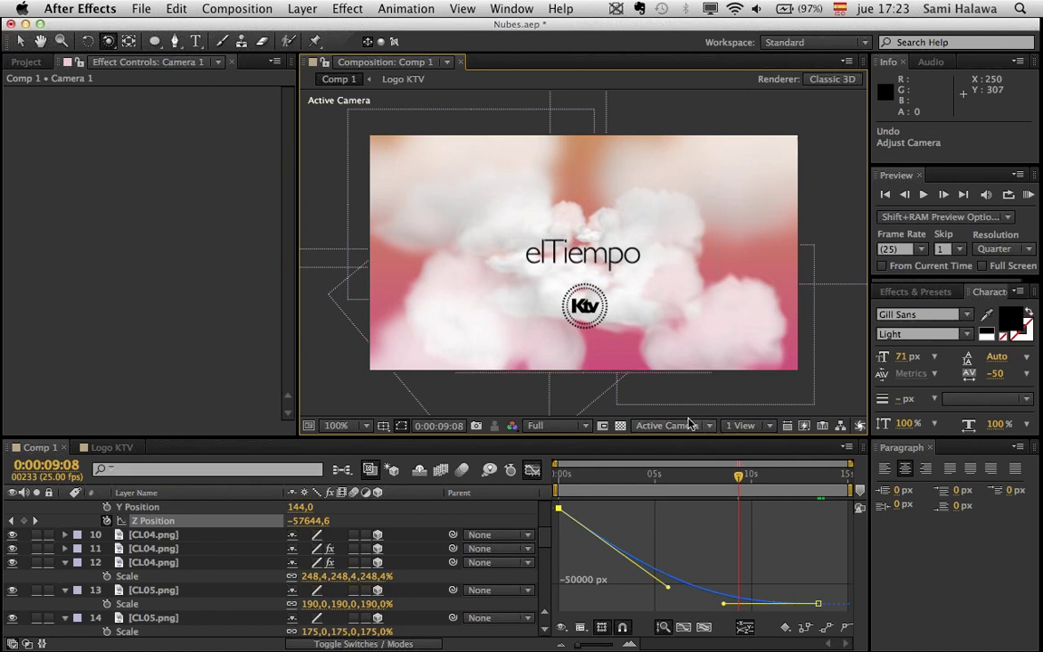
- Preview the camera flight towards the elTiempo title and Ktv logo, and set the current time to 0:00:12:22
drag(687, 476, 783, 520)
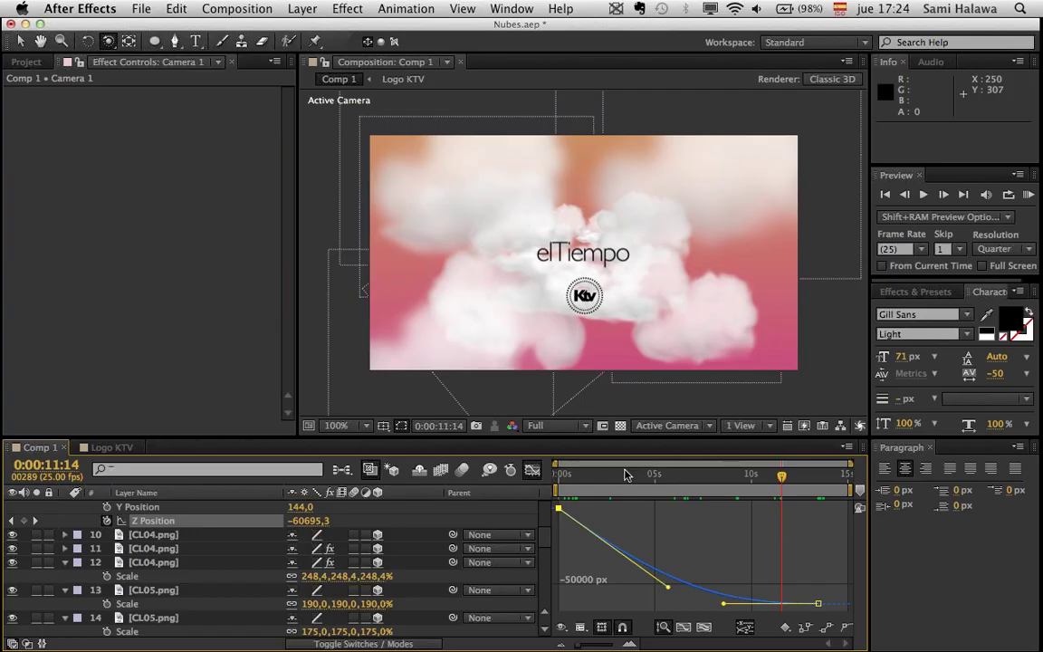
drag(566, 473, 784, 492)
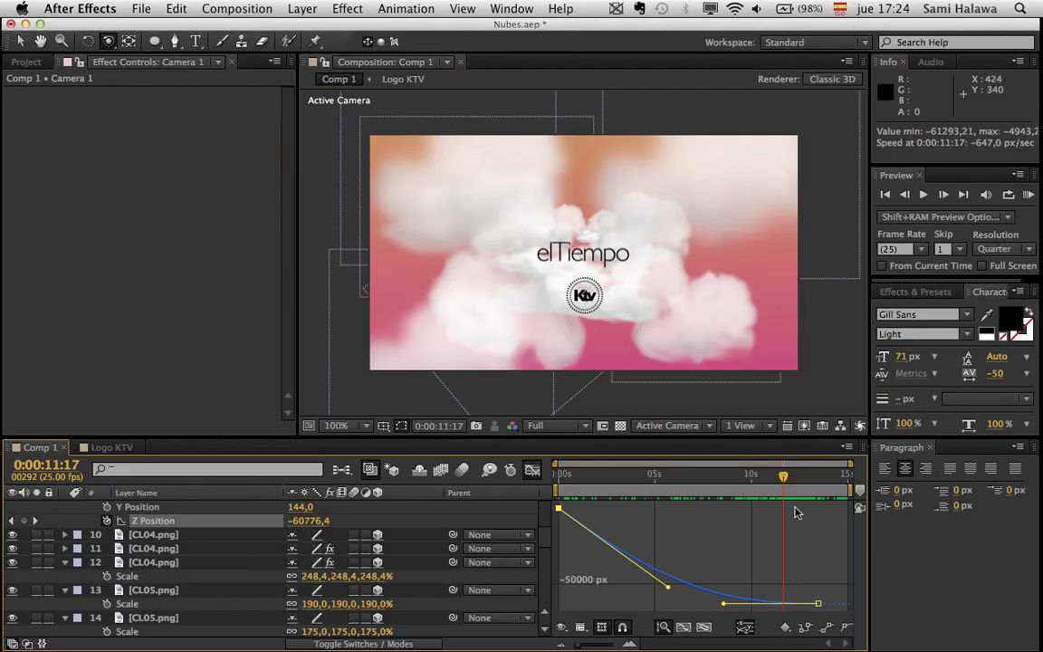
drag(784, 473, 801, 498)
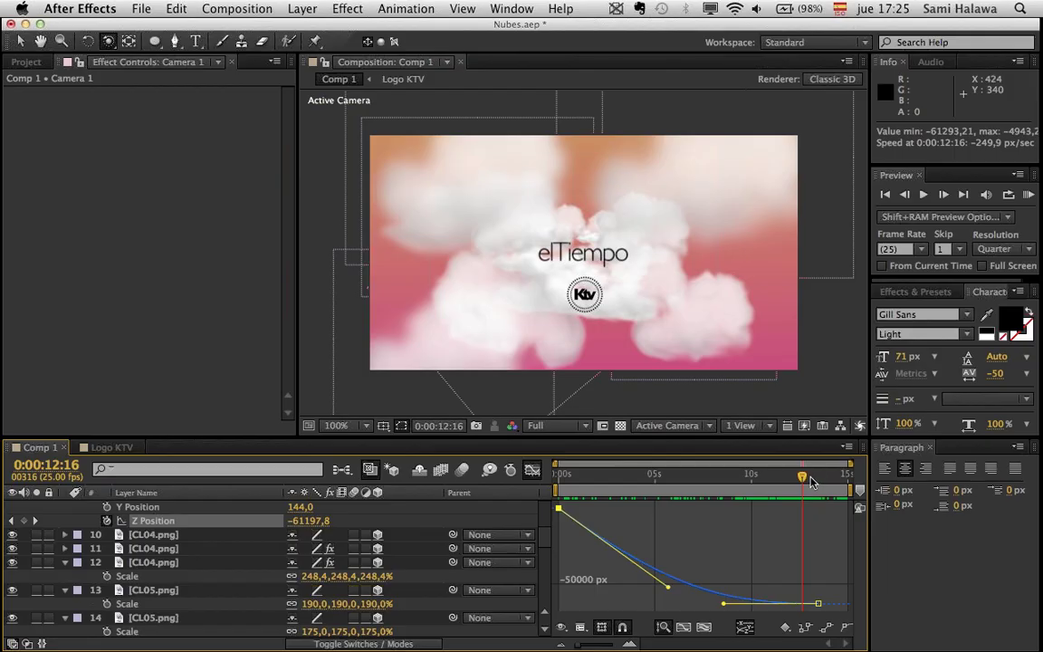
mouse_move(812, 481)
mouse_down()
mouse_move(795, 480)
mouse_move(807, 481)
mouse_up()
- Collapse the elTiempo layer's properties and move the Fundido Final layer below Logo KTV in the layer stack
scroll(230, 507, up, 10)
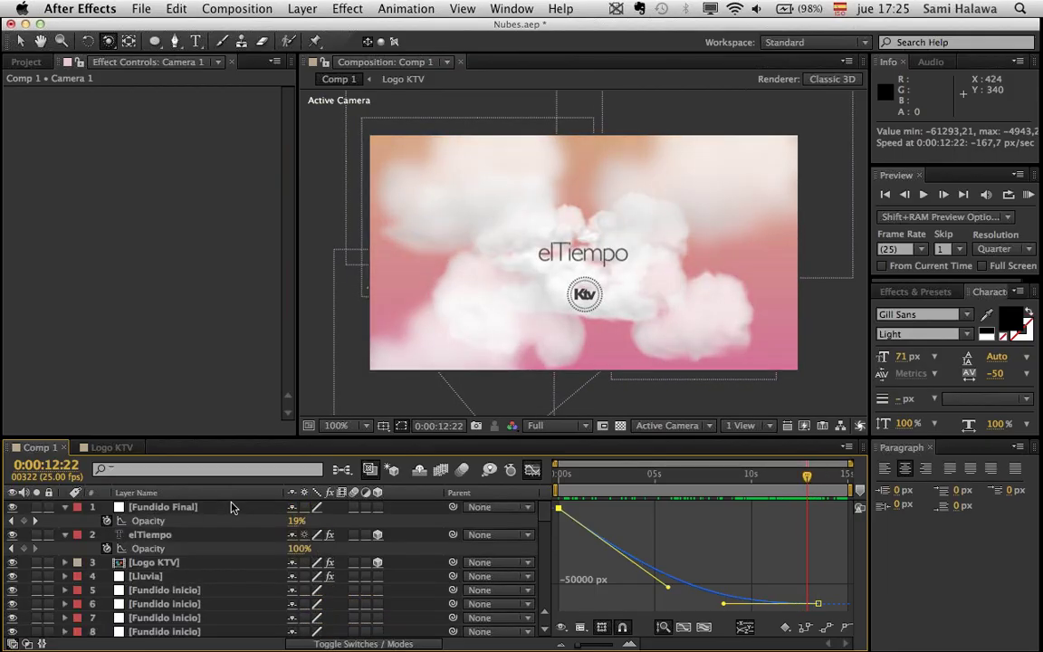
click(64, 534)
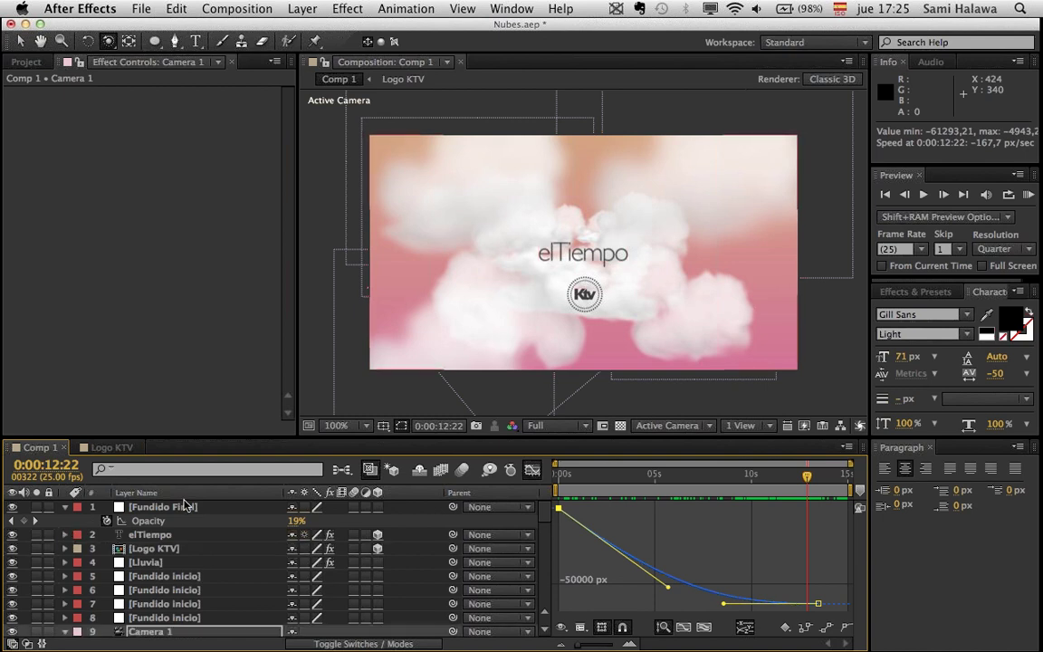
drag(184, 505, 181, 555)
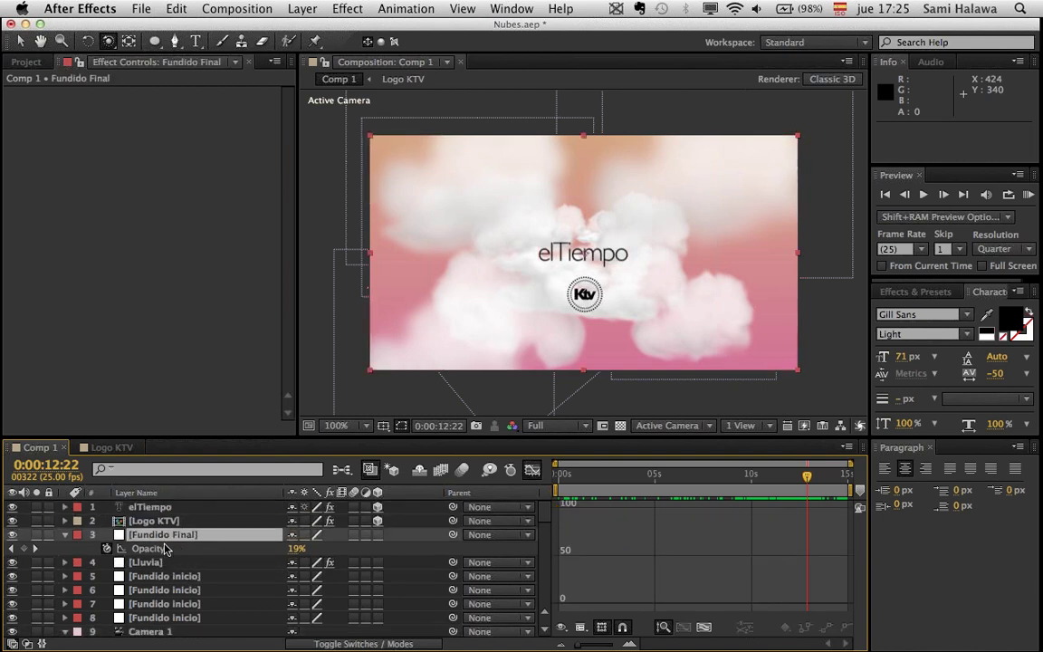
- Preview the final fade to white behind the title and logo from about 12 seconds and again from 0:00:11:07
key(space)
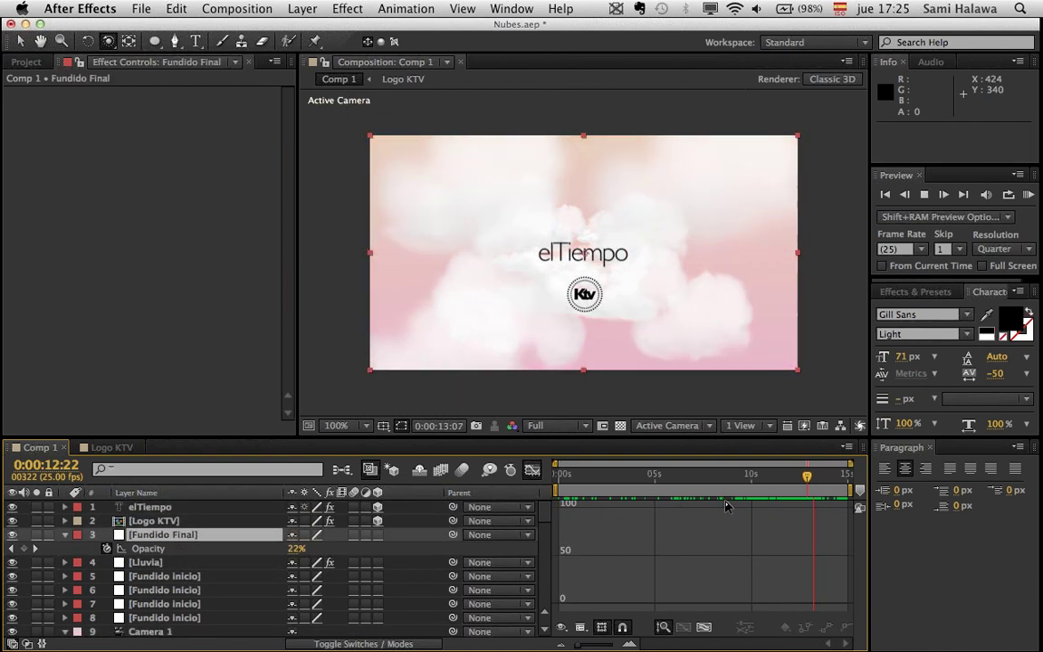
key(space)
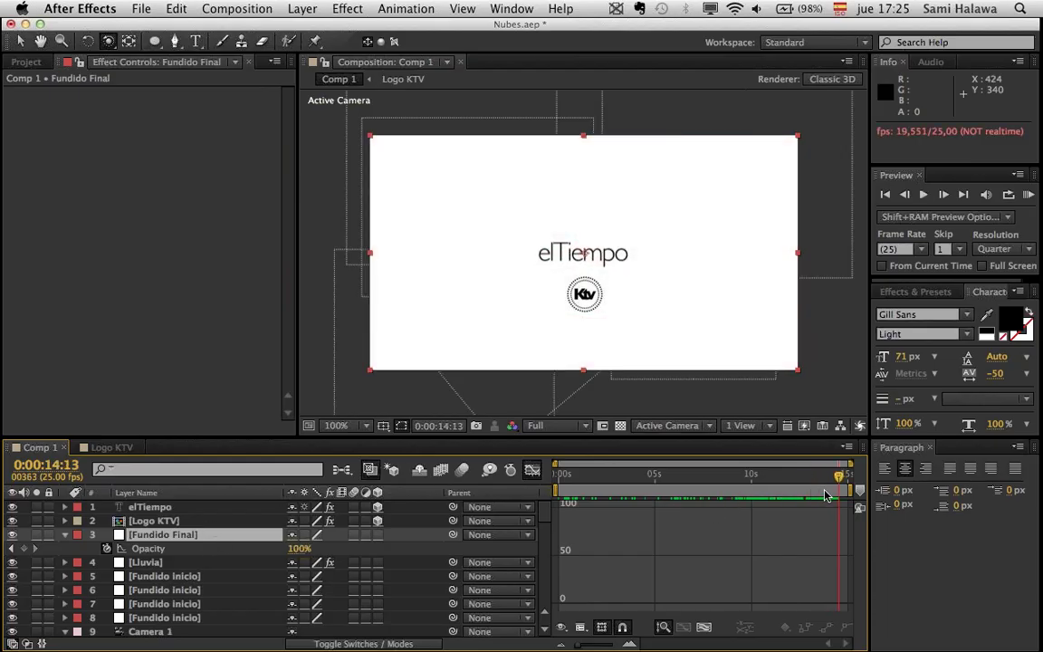
drag(750, 475, 780, 477)
key(space)
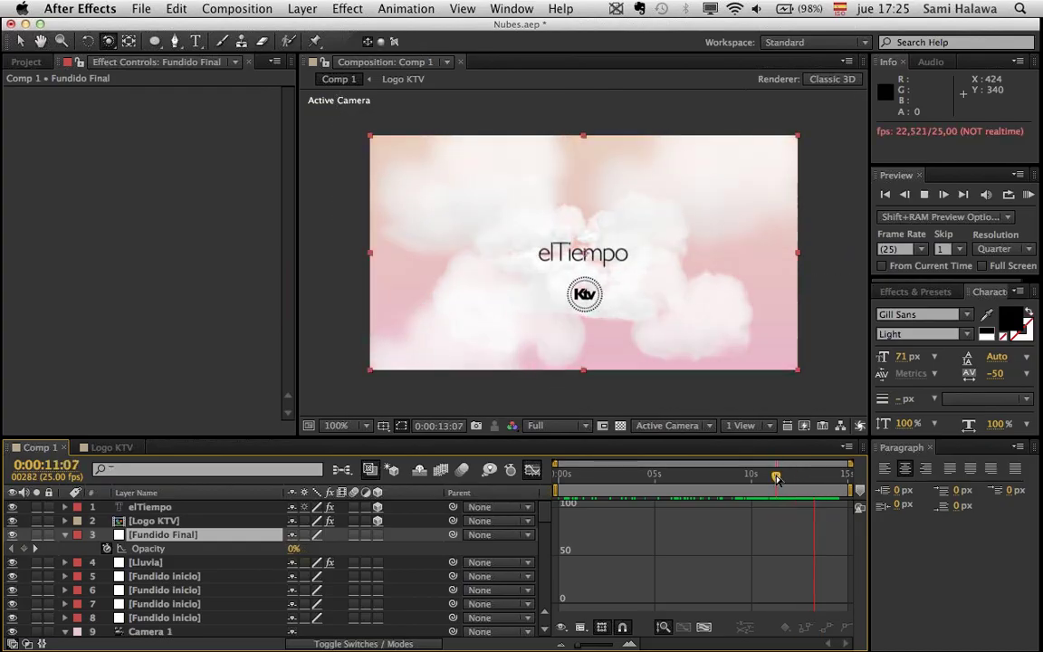
key(space)
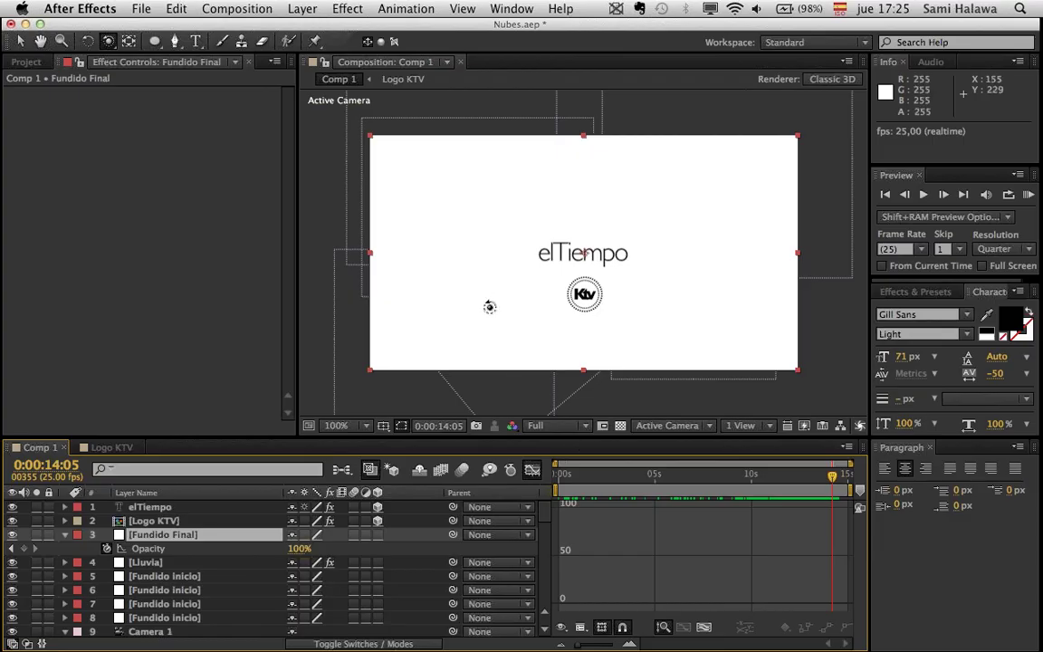
- Set the duration of Comp 1 to 0:00:20:00 in the composition settings
click(268, 8)
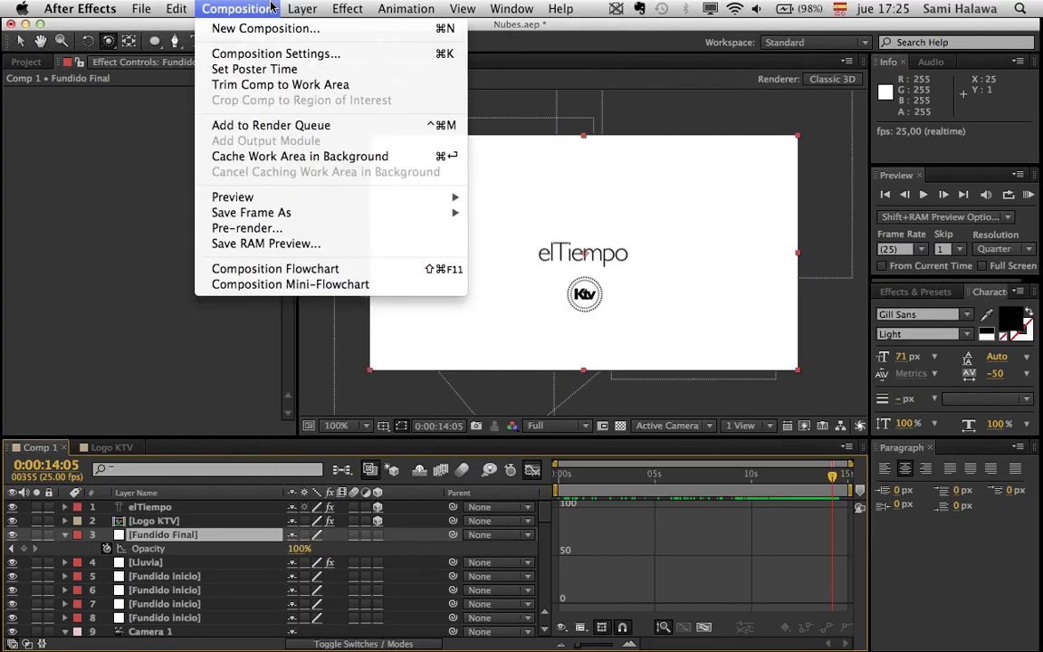
click(272, 53)
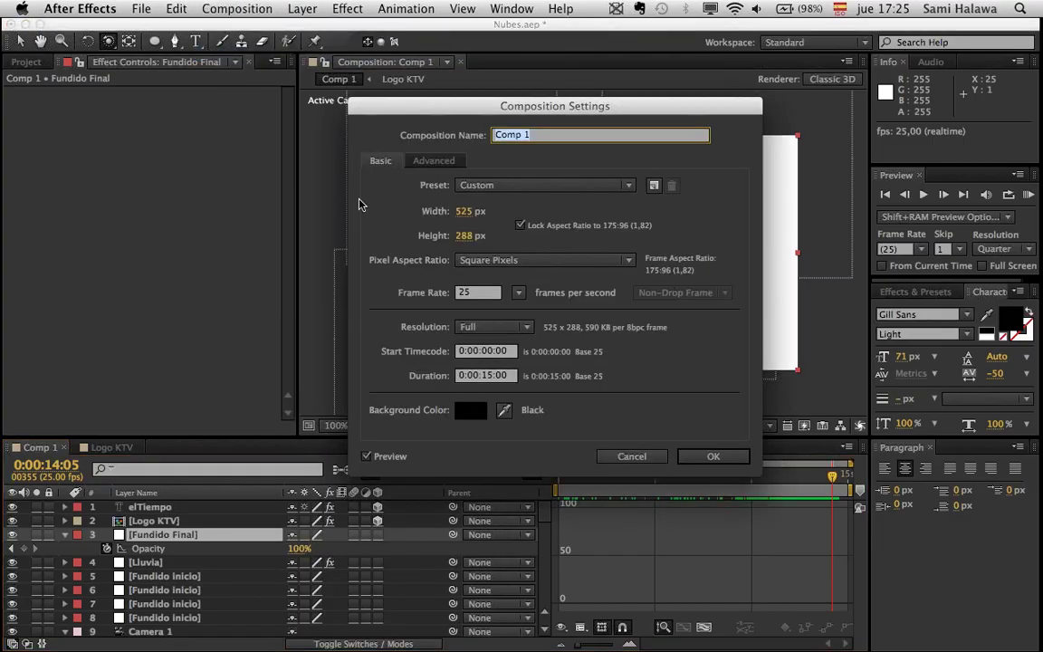
click(494, 375)
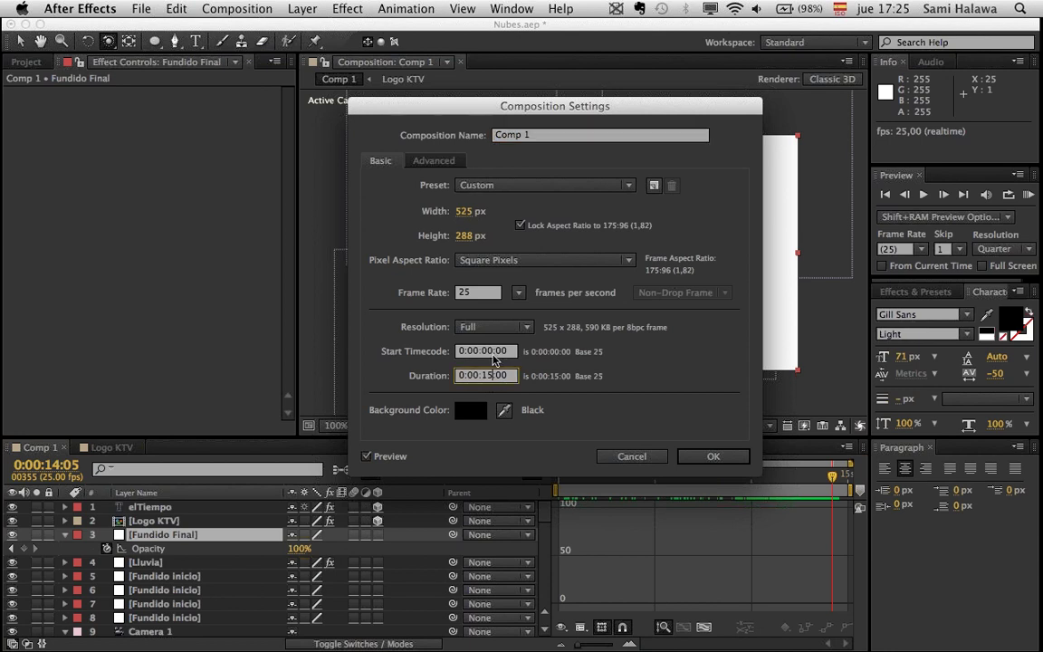
key(BackSpace)
key(BackSpace)
key(Escape)
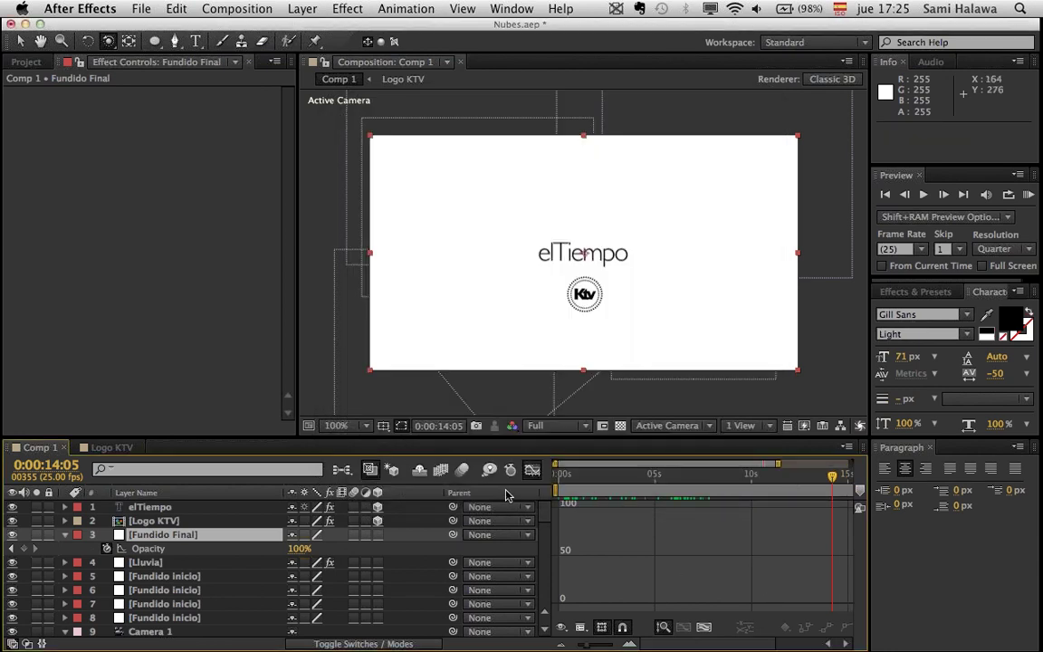
- Switch the timeline from the graph editor to layer bars and extend the Logo KTV layer's out point to 0:00:19:21
click(532, 469)
scroll(786, 538, right, 3)
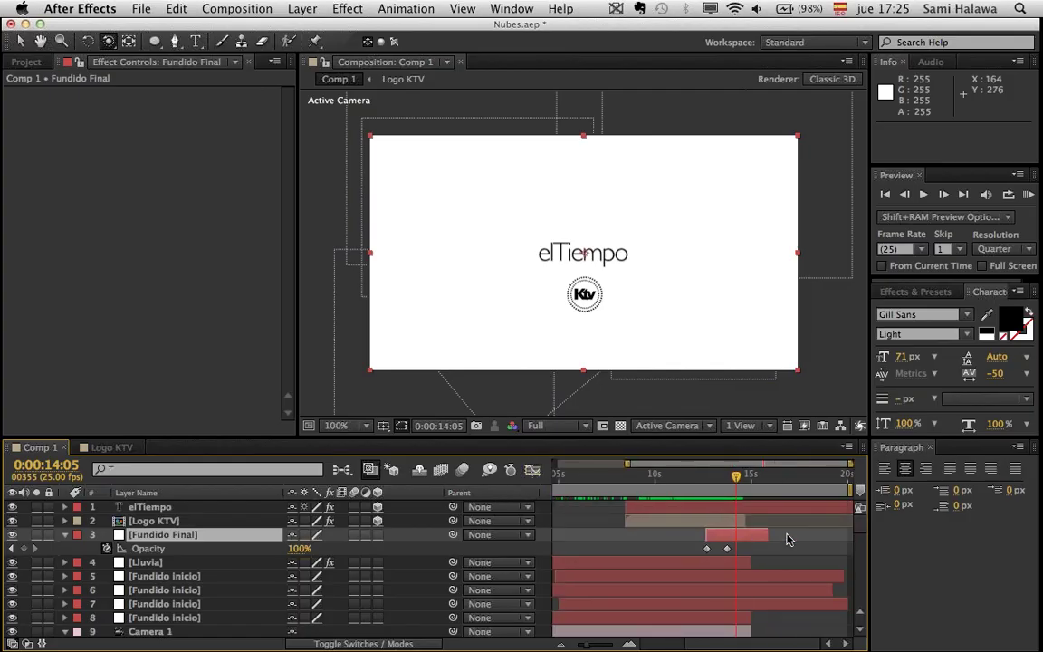
drag(745, 520, 843, 537)
- Extend all three layers inside the Logo KTV composition to an out point of 0:00:14:19, and return to Comp 1
double_click(729, 521)
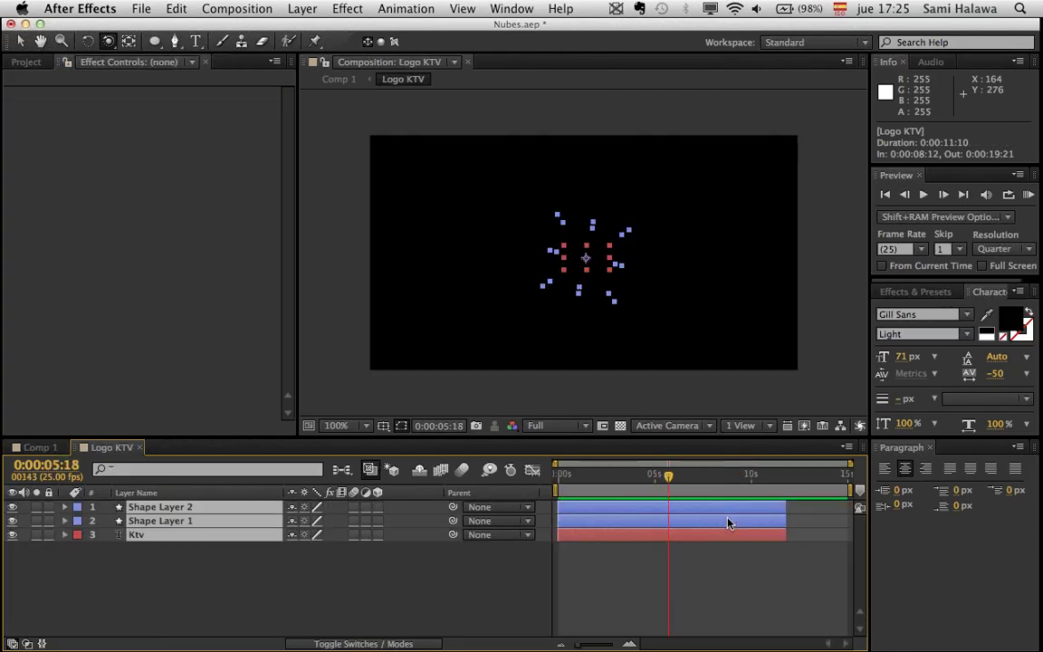
click(715, 595)
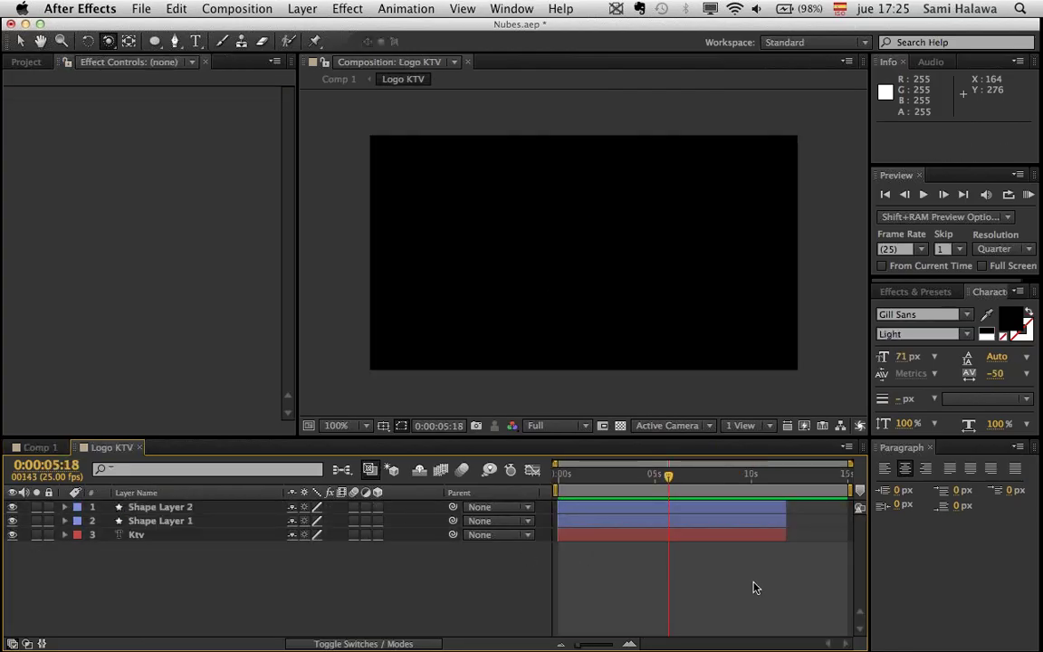
drag(755, 589, 349, 456)
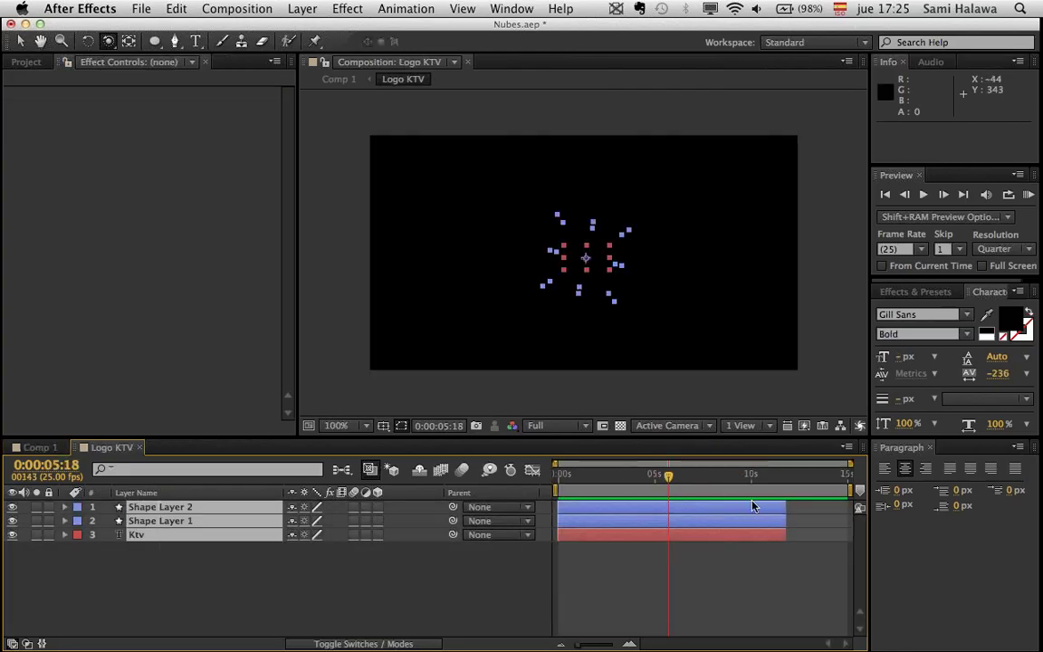
drag(786, 507, 842, 507)
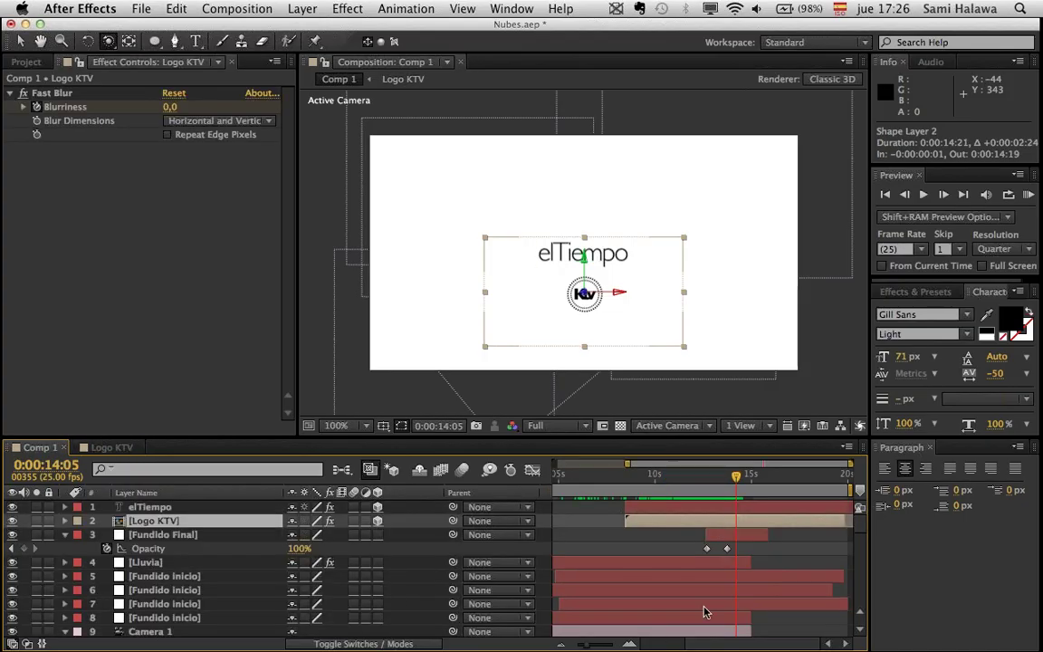
- Extend the Fundido Final layer's out point to 0:00:20:06 and preview the ending from 0:00:12:07
scroll(705, 608, down, 2)
scroll(705, 608, up, 2)
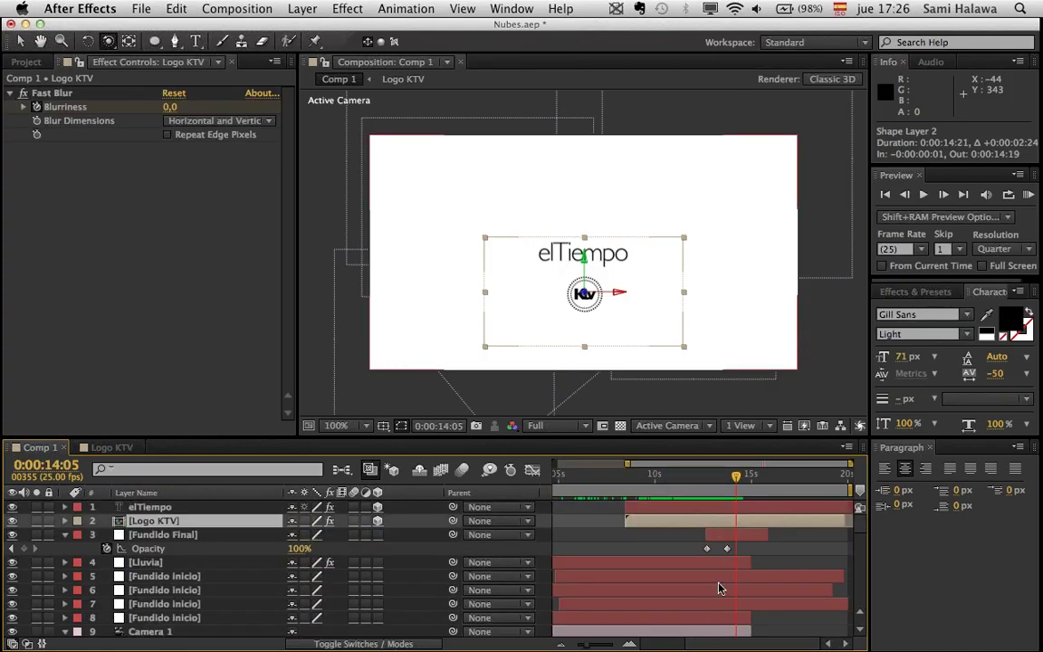
click(203, 535)
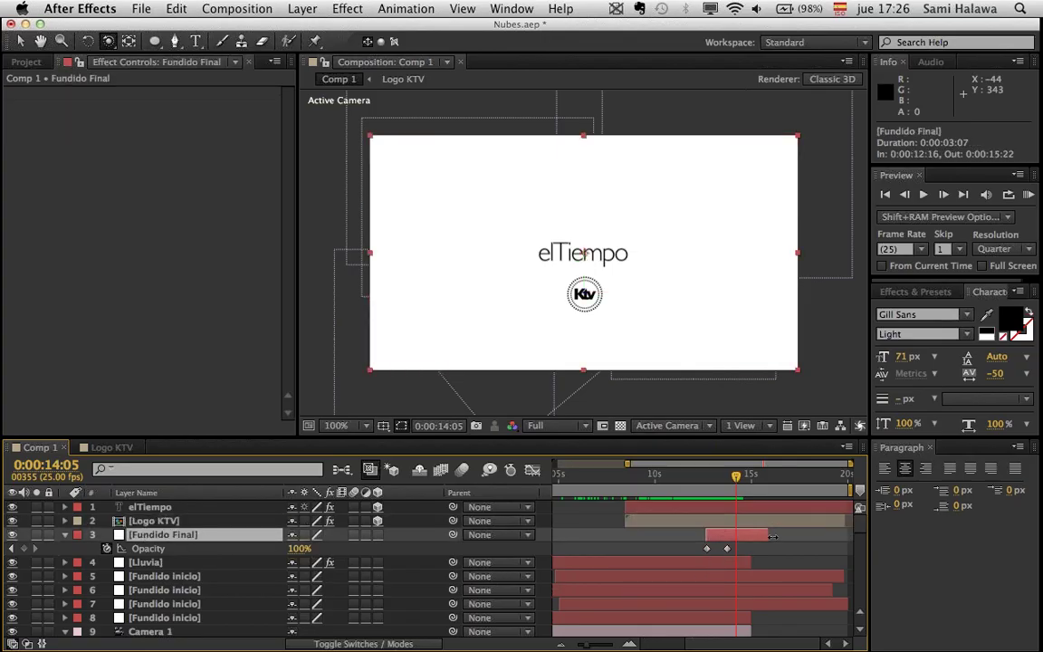
drag(842, 547, 855, 549)
mouse_move(705, 477)
mouse_down()
mouse_move(723, 477)
mouse_move(699, 480)
mouse_up()
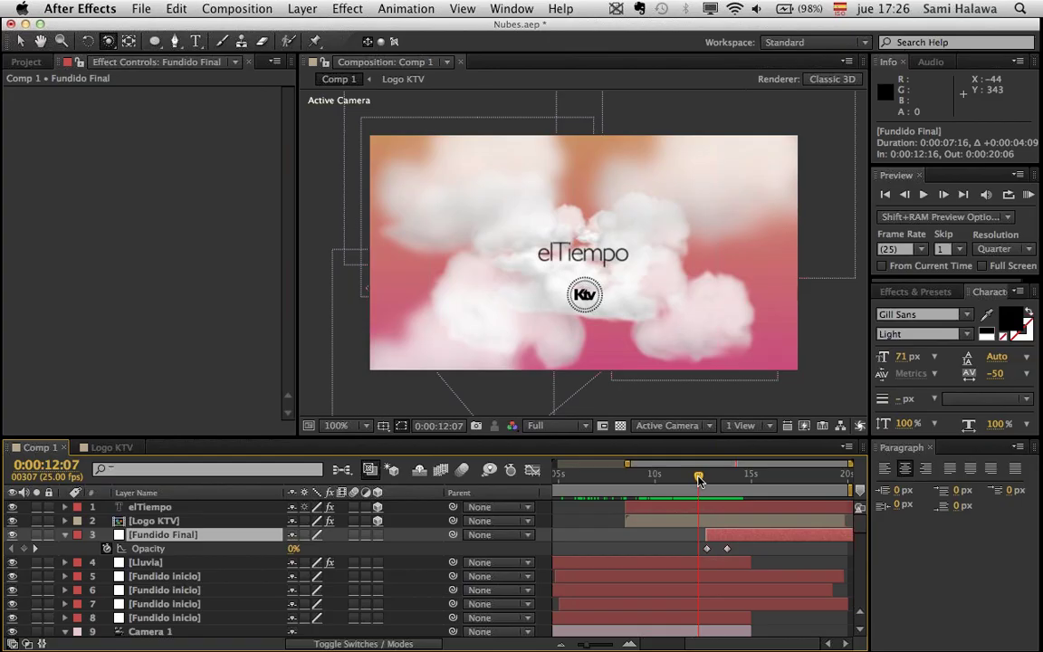
key(space)
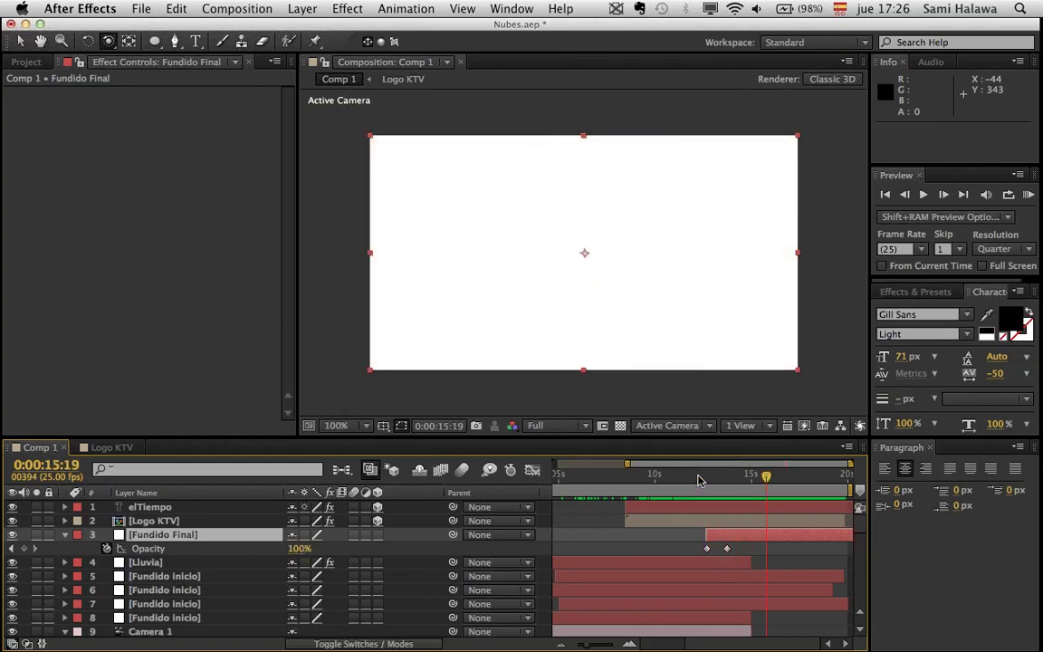
- Show the Opacity keyframes of the elTiempo and Logo KTV layers and set the current time to 0:00:14:21
drag(698, 480, 728, 478)
click(711, 521)
click(704, 509)
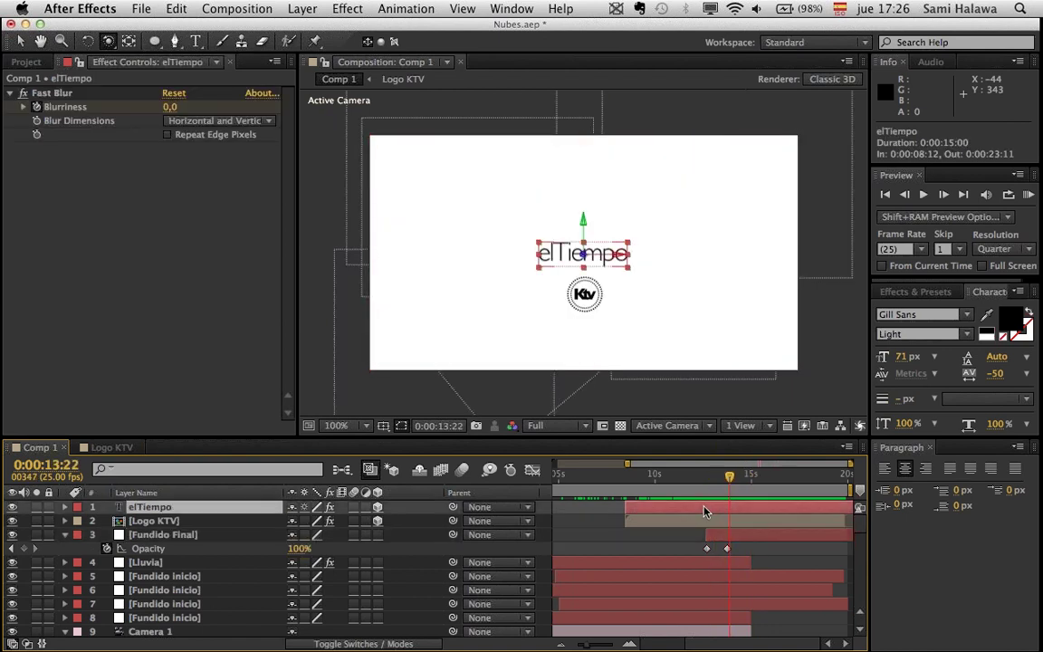
key(t)
click(706, 533)
key(t)
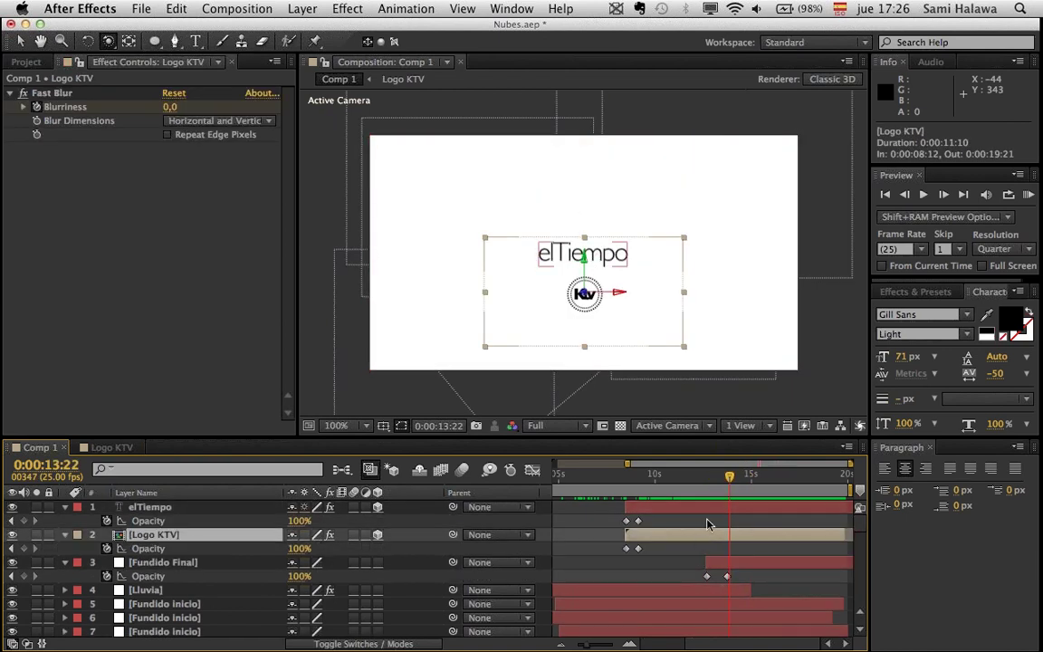
drag(716, 487, 748, 496)
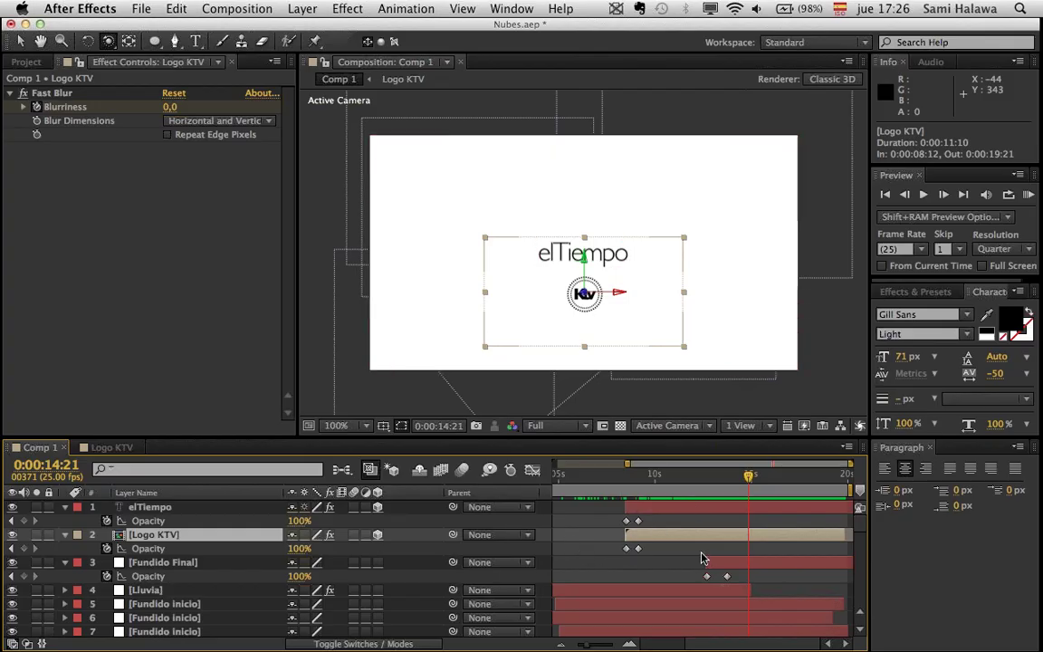
- Fit the full 20 seconds in the timeline and extend the Camera 1 layer's out point to 0:00:19:22
drag(602, 646, 554, 644)
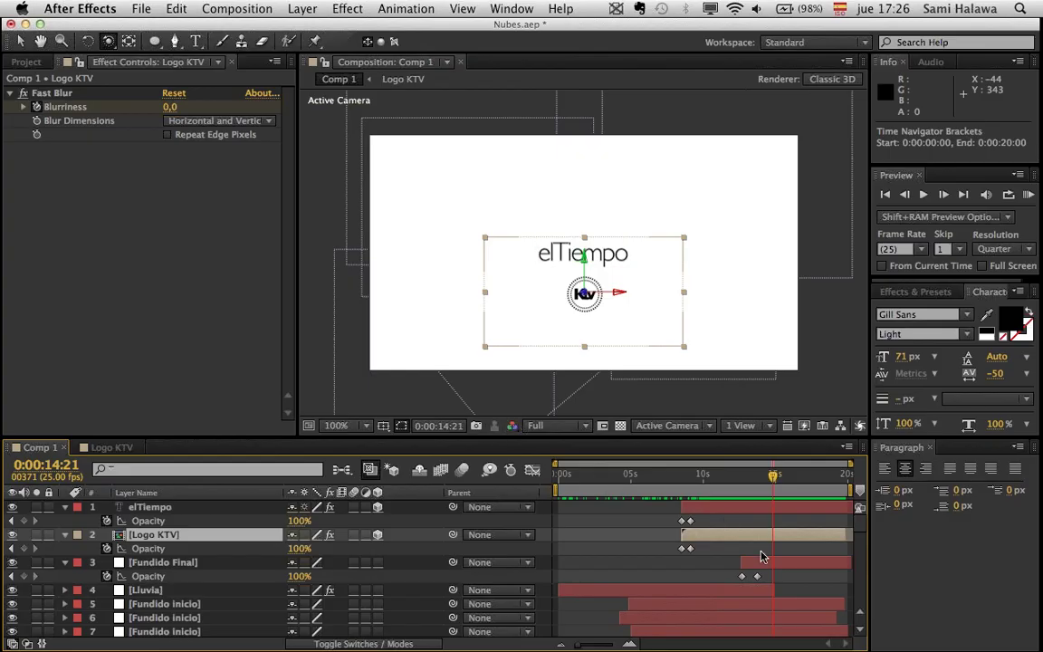
scroll(760, 556, down, 5)
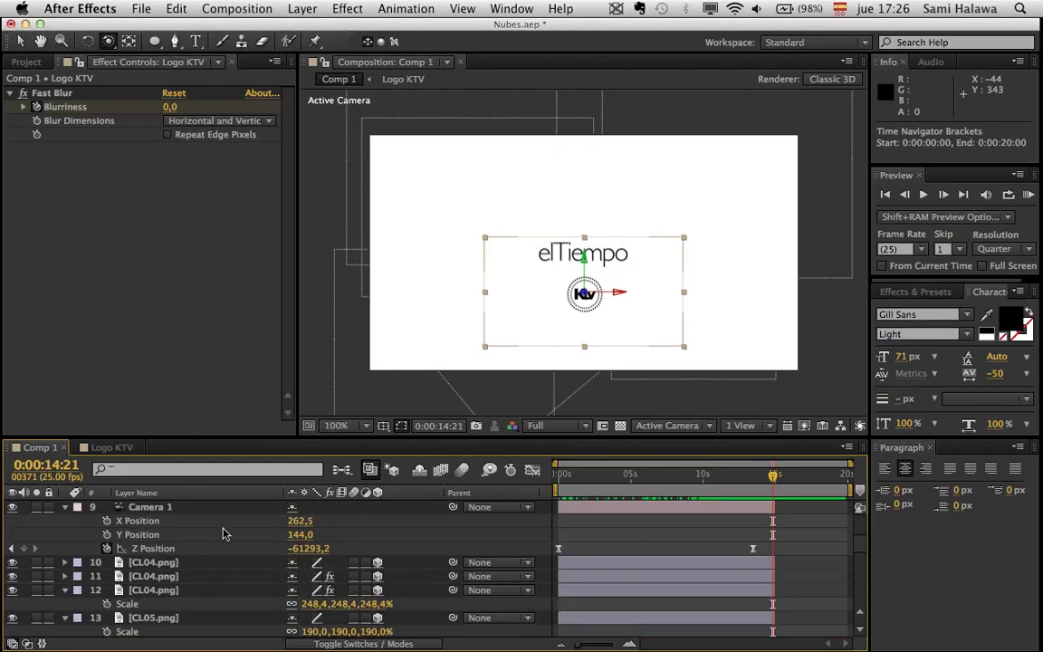
click(165, 510)
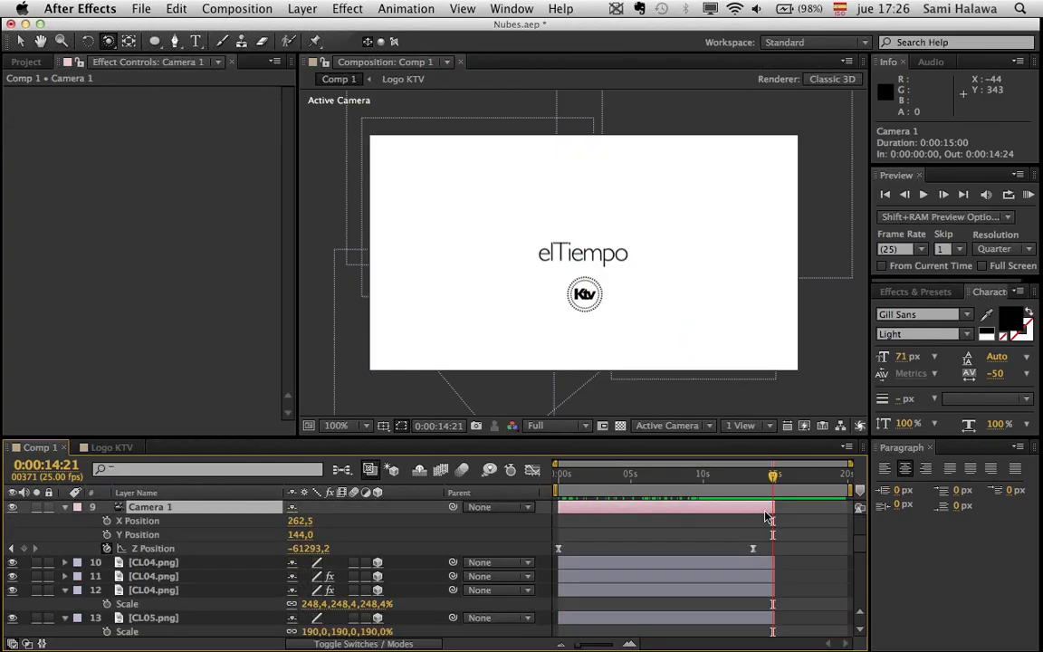
drag(772, 510, 845, 522)
scroll(769, 537, up, 5)
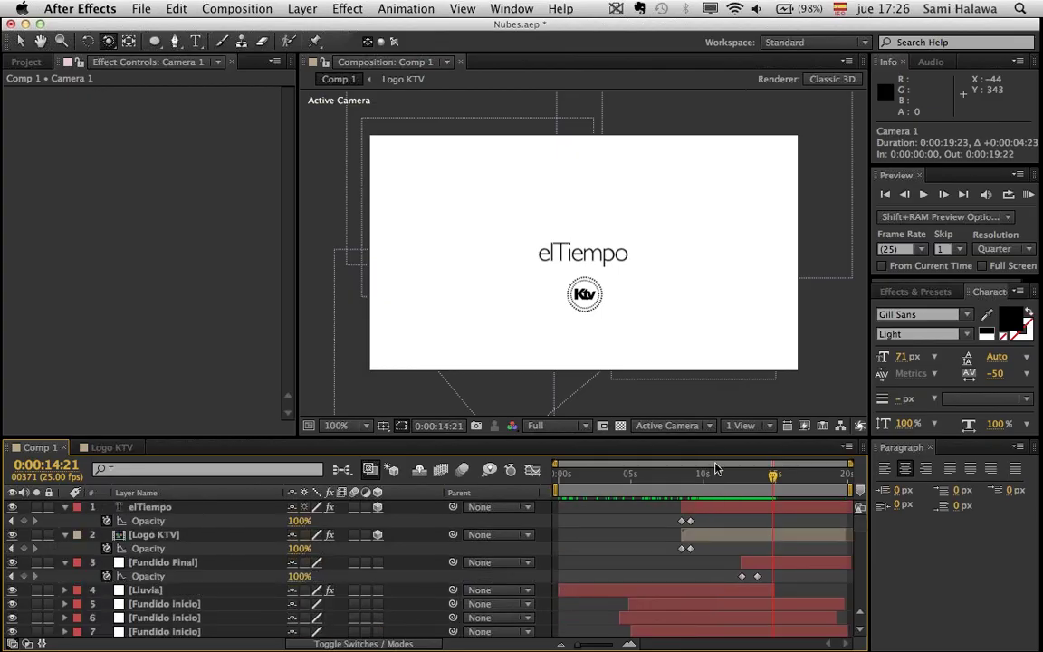
- Show the elTiempo layer's Position and set its first keyframe at 0:00:13:14
drag(715, 469, 772, 477)
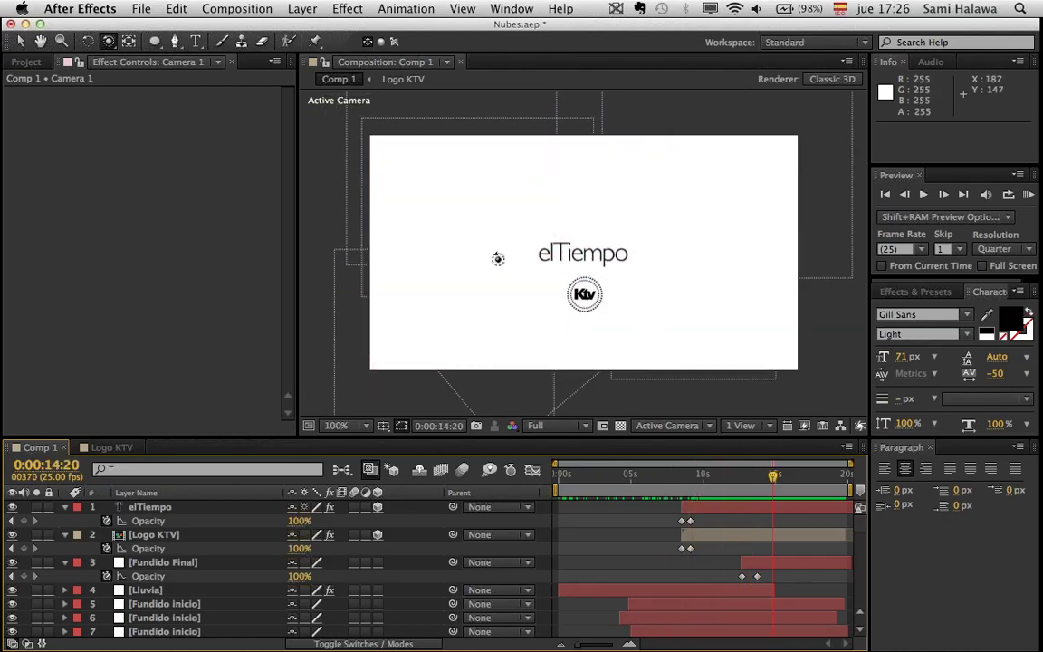
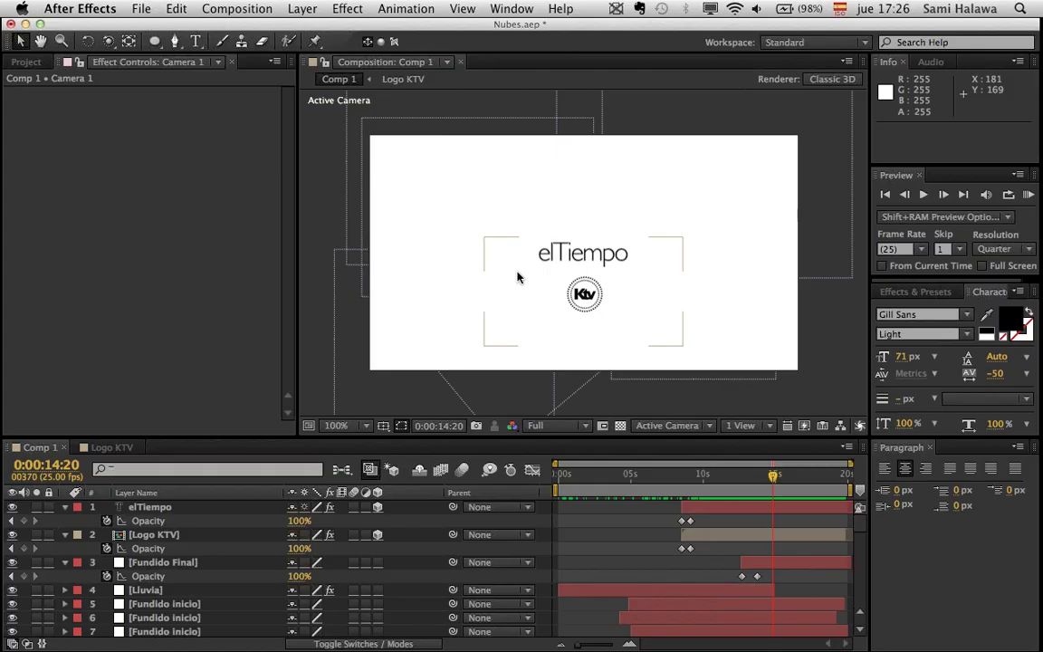
drag(732, 474, 766, 481)
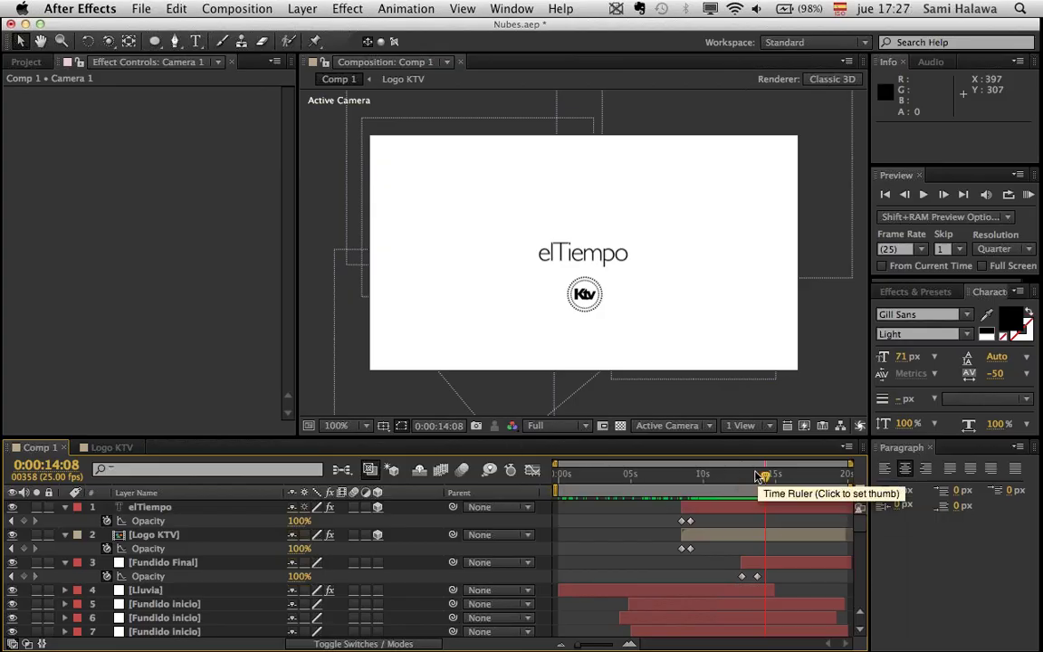
mouse_move(758, 477)
mouse_down()
mouse_move(747, 480)
mouse_move(766, 483)
mouse_up()
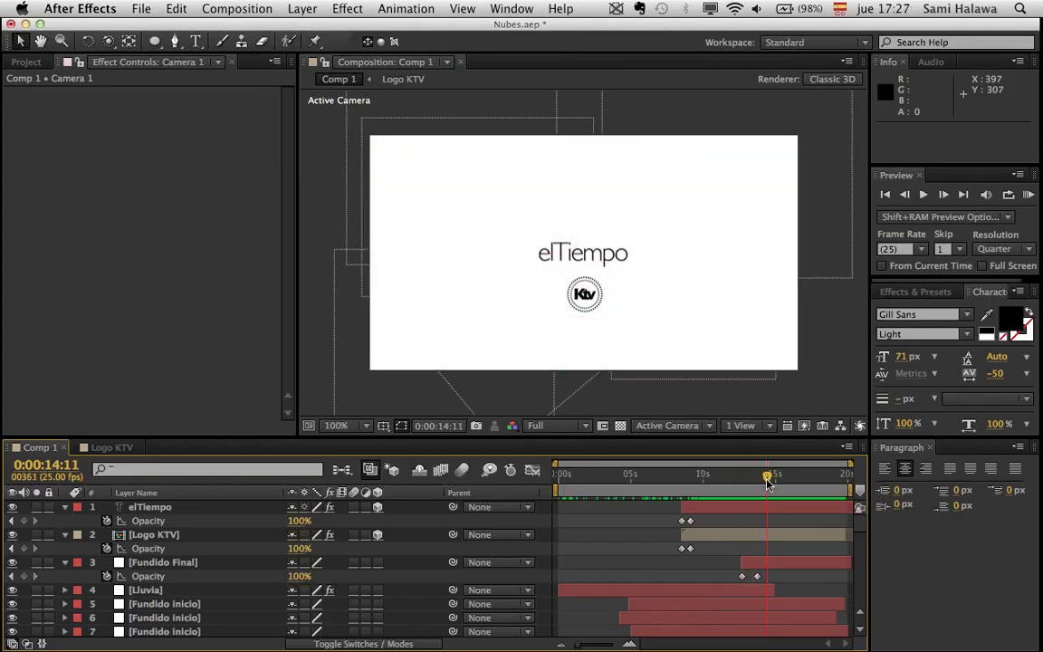
click(185, 510)
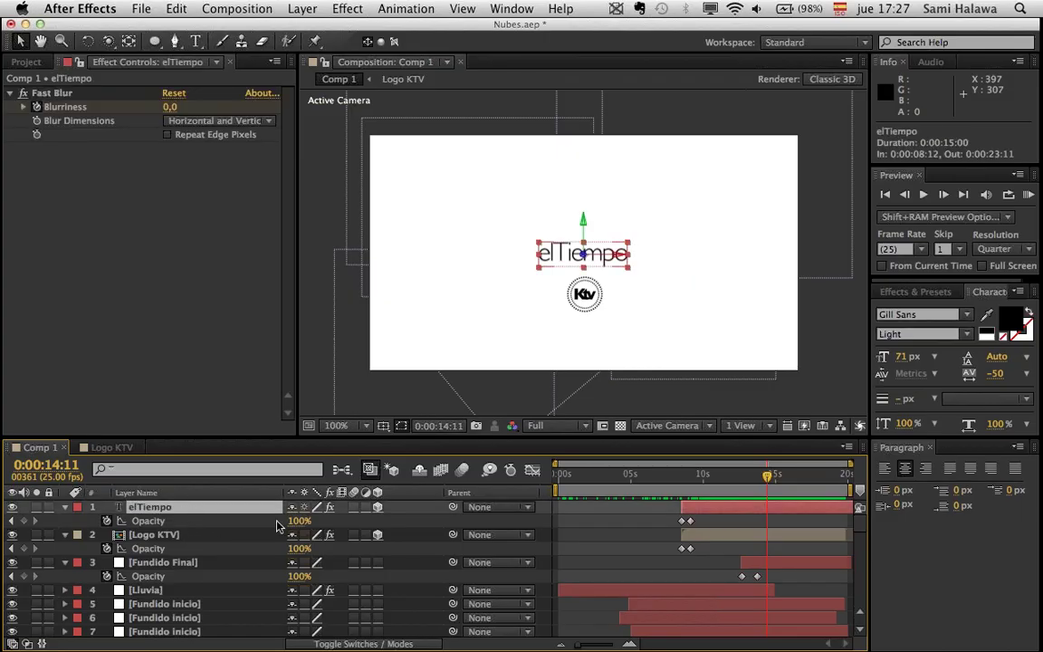
key(p)
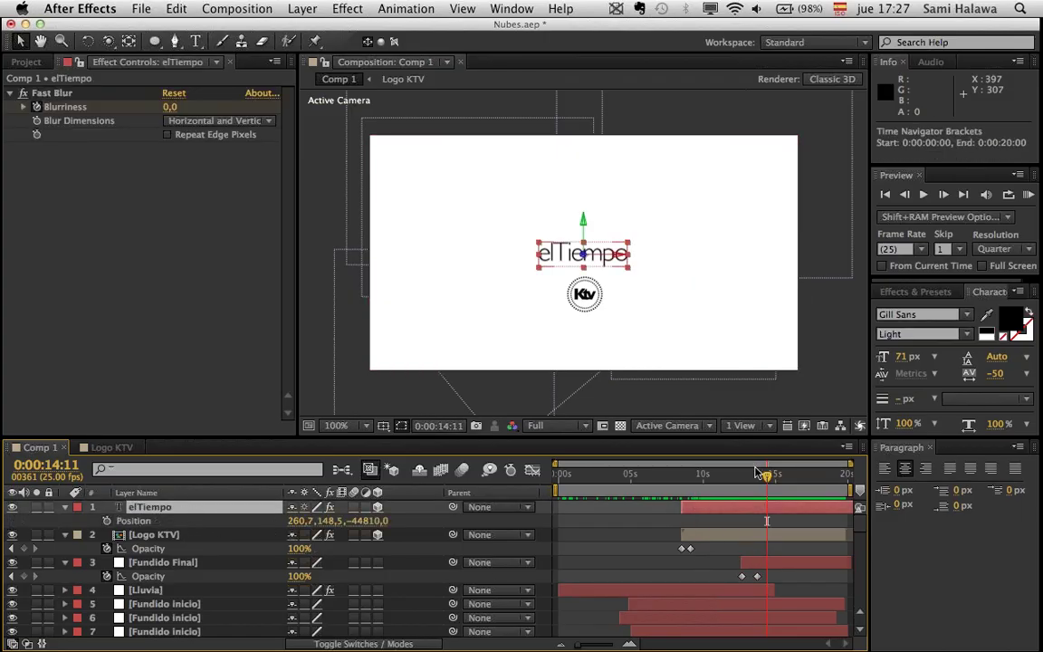
mouse_move(756, 480)
mouse_down()
mouse_move(744, 479)
mouse_move(771, 484)
mouse_move(756, 482)
mouse_up()
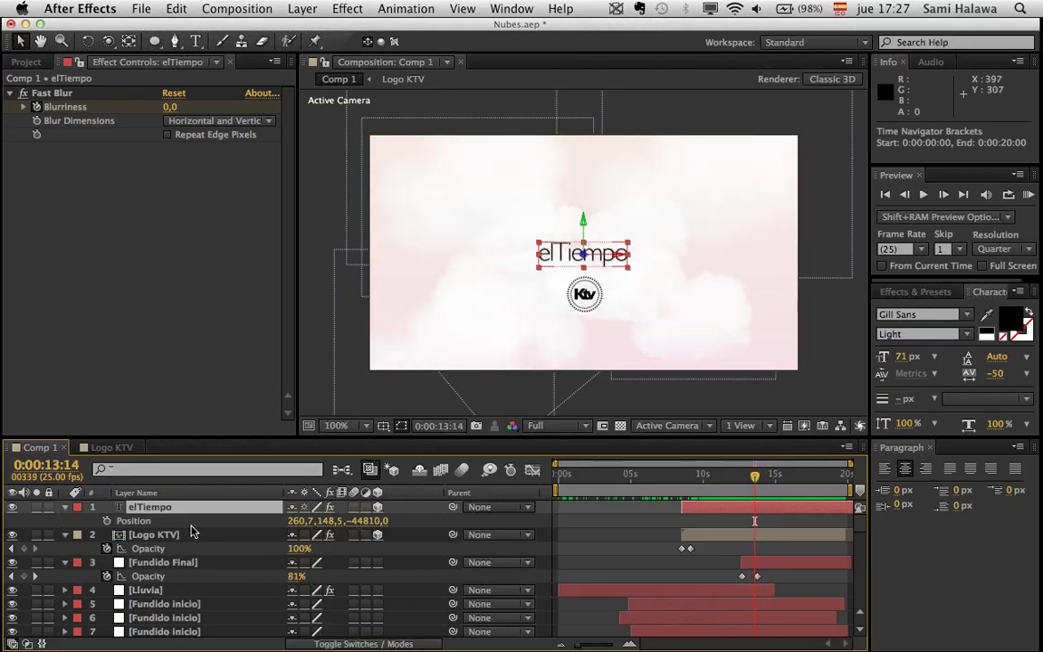
click(107, 522)
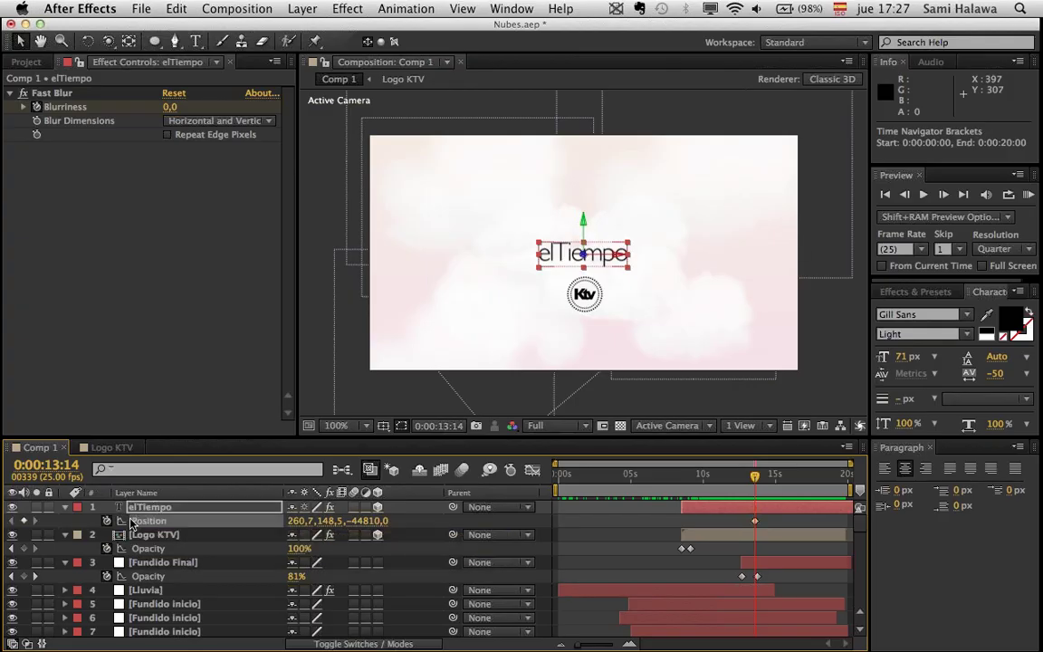
- Move elTiempo straight up to a Y position of about 41,5 at 0:00:13:19 and preview the move
click(758, 476)
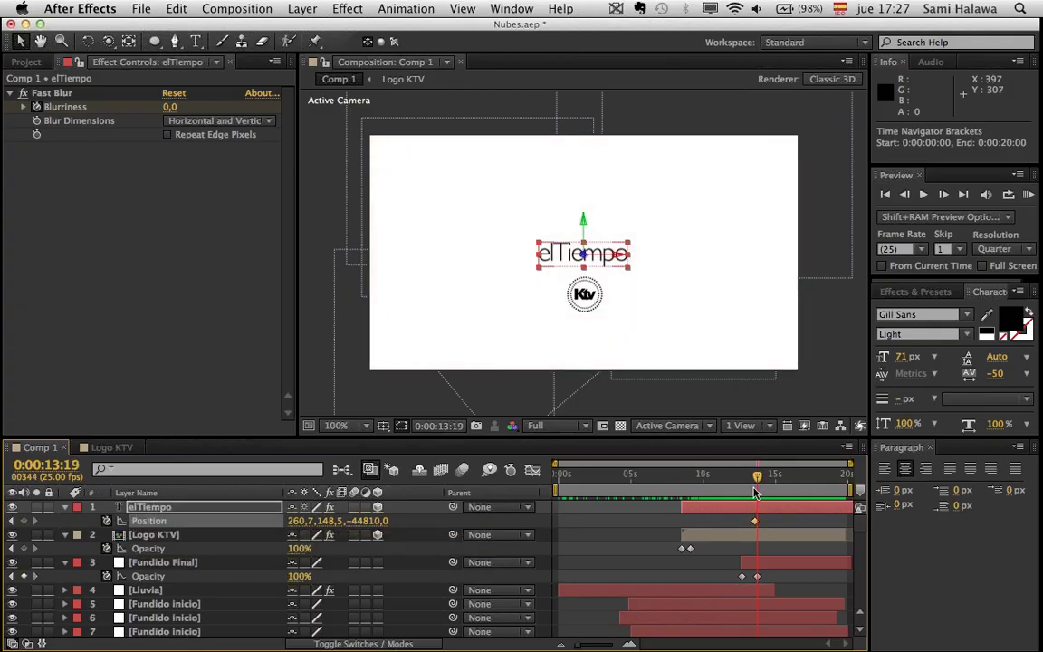
drag(583, 226, 577, 142)
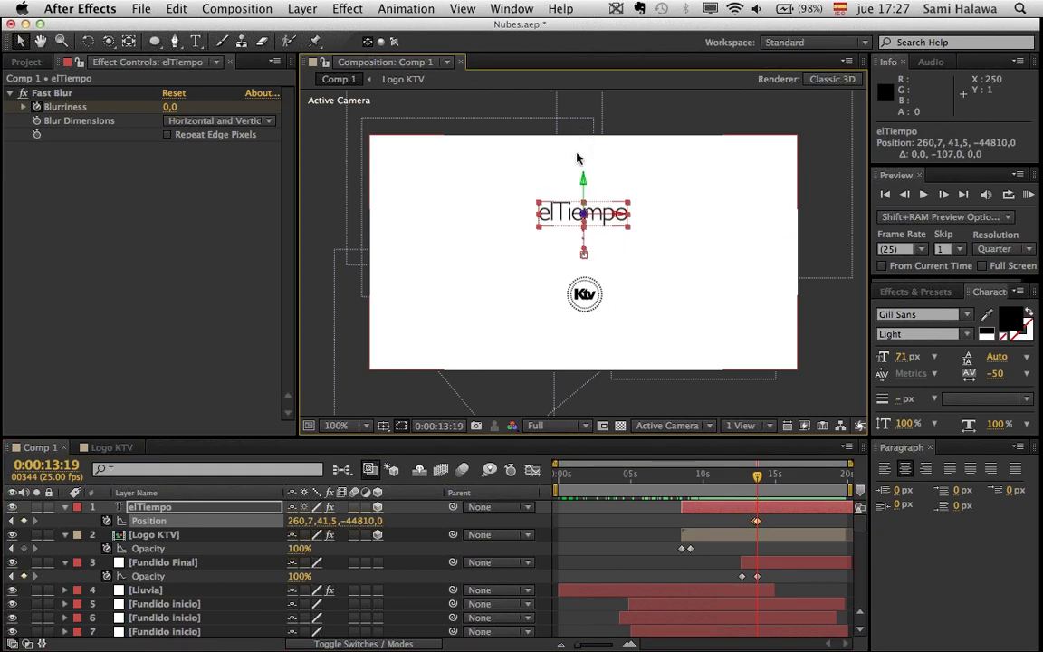
click(600, 339)
click(599, 384)
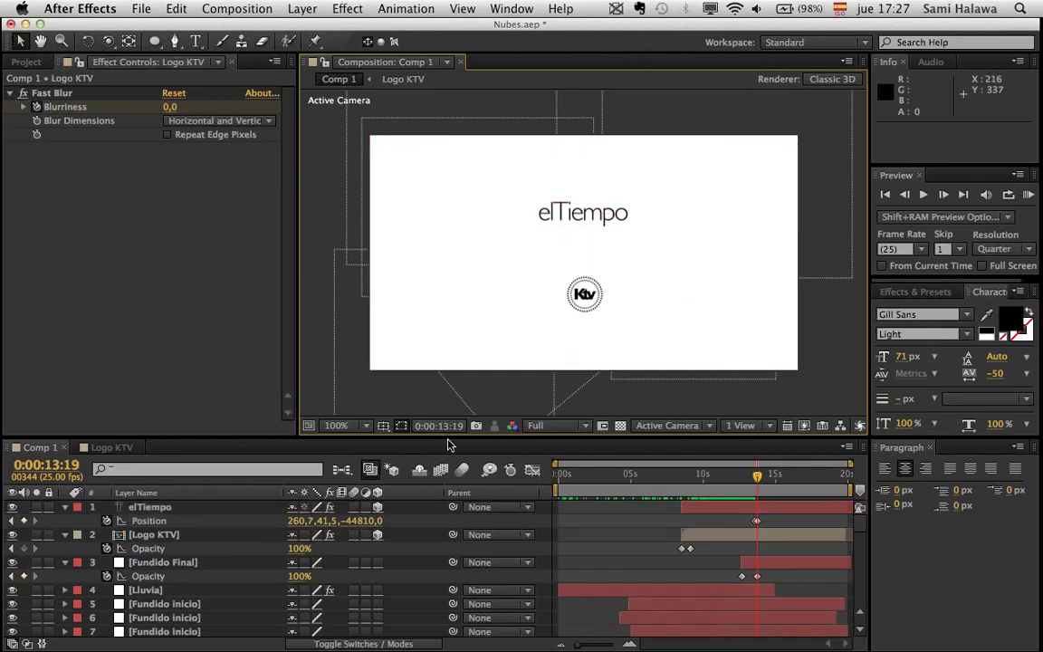
click(751, 477)
key(space)
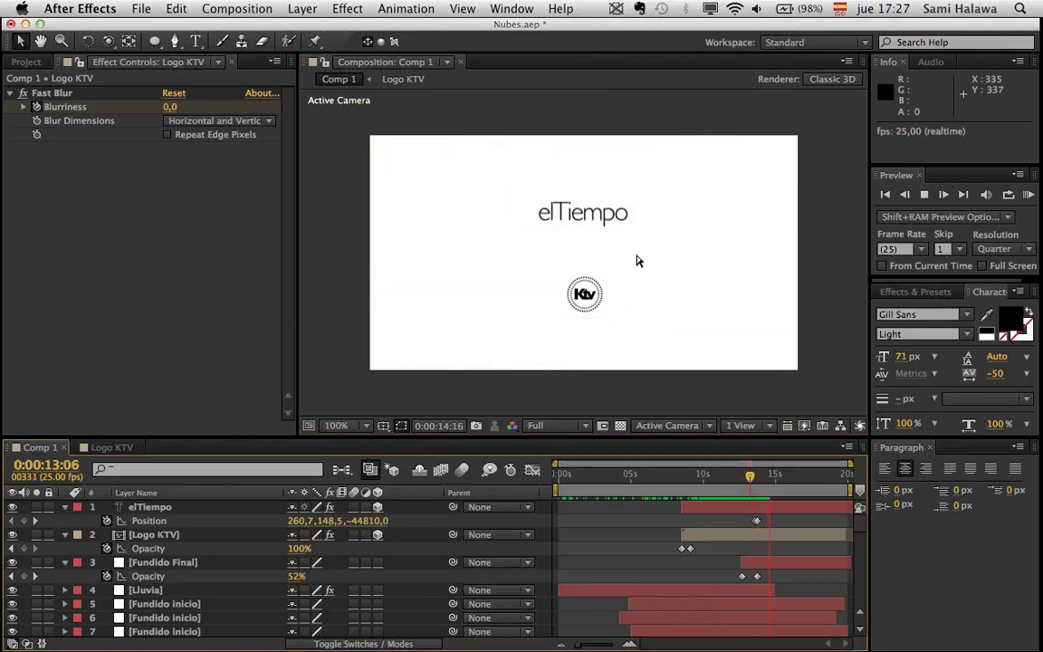
key(space)
- Apply Easy Ease Out to elTiempo's first Position keyframe and Easy Ease In to its second one
drag(597, 644, 613, 644)
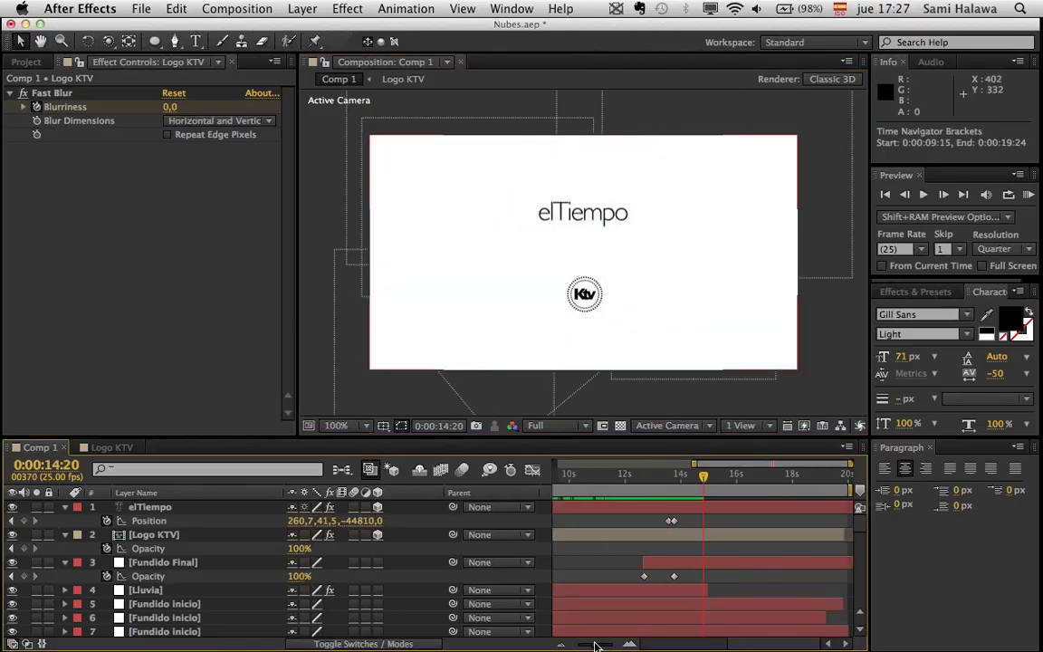
right_click(614, 525)
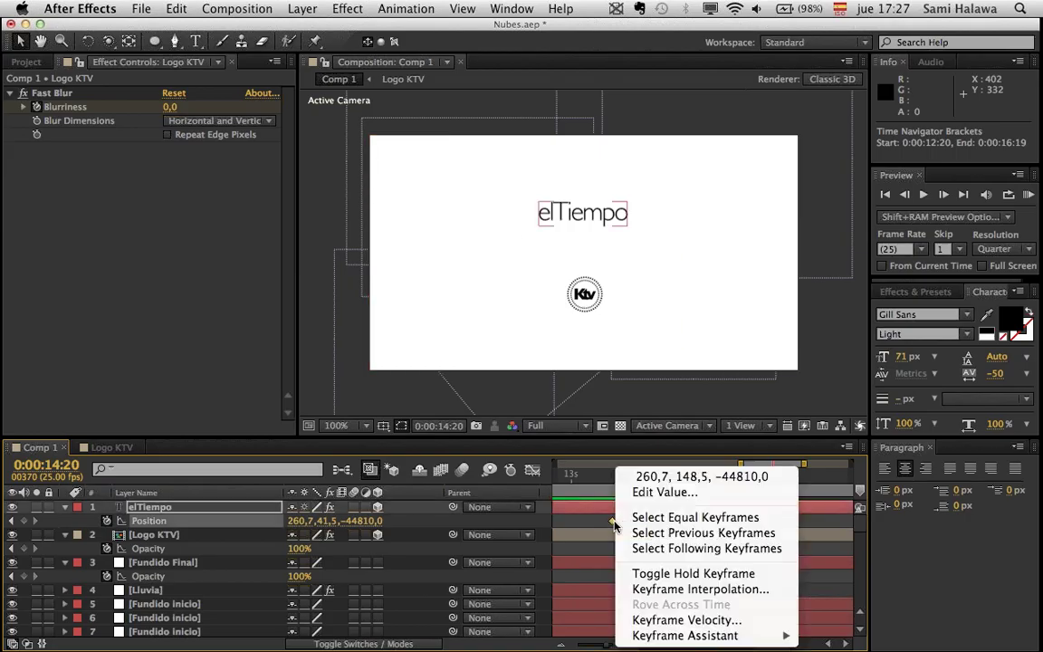
mouse_move(784, 635)
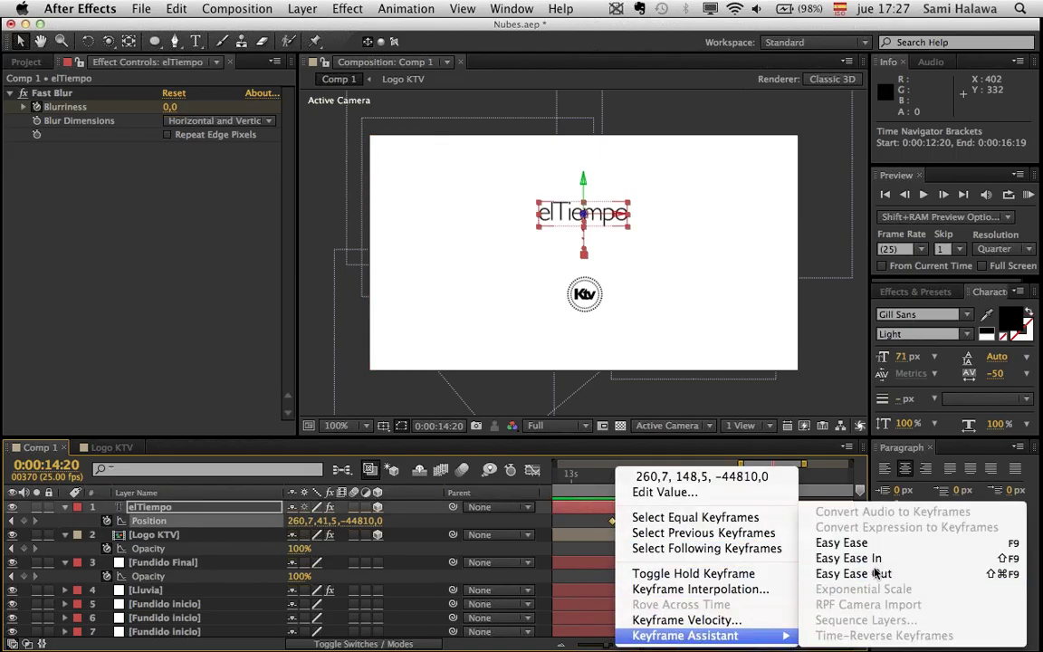
click(854, 558)
right_click(632, 525)
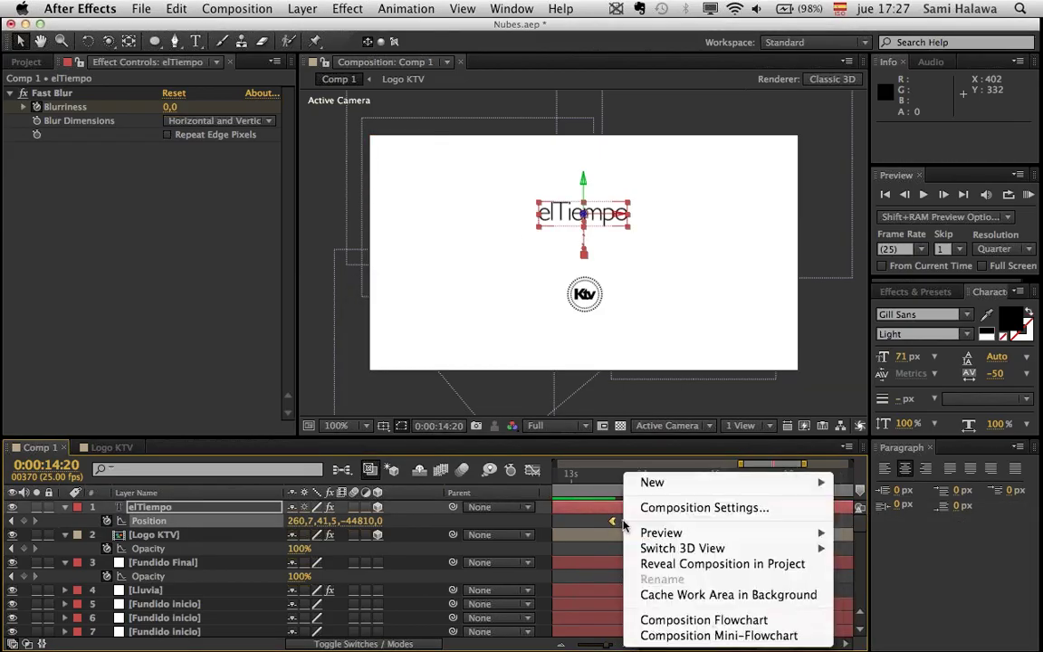
click(623, 523)
right_click(624, 524)
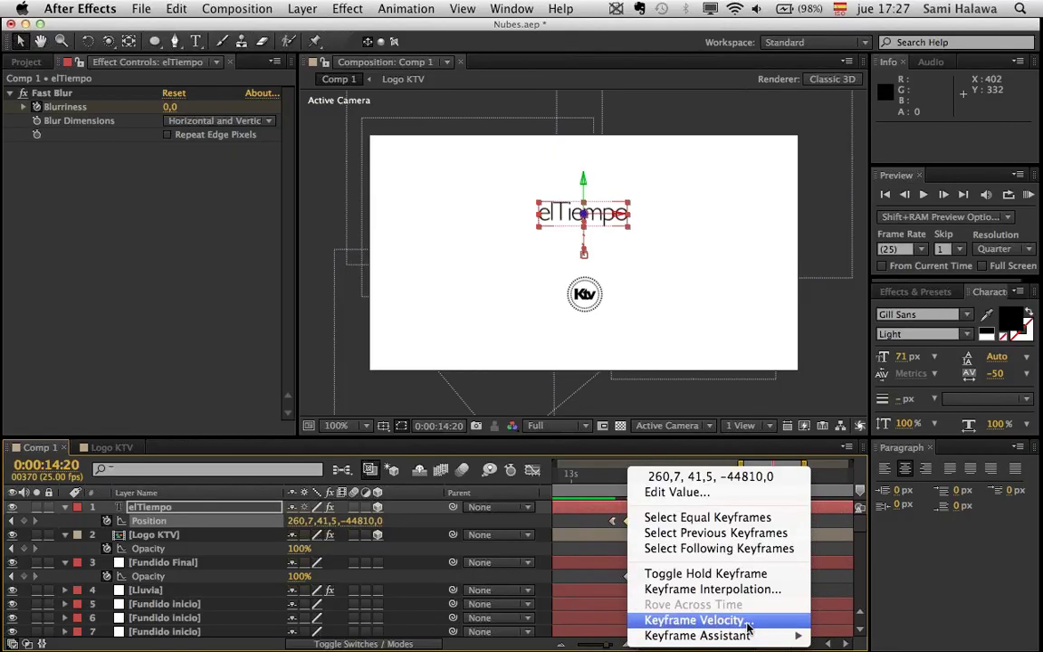
mouse_move(724, 635)
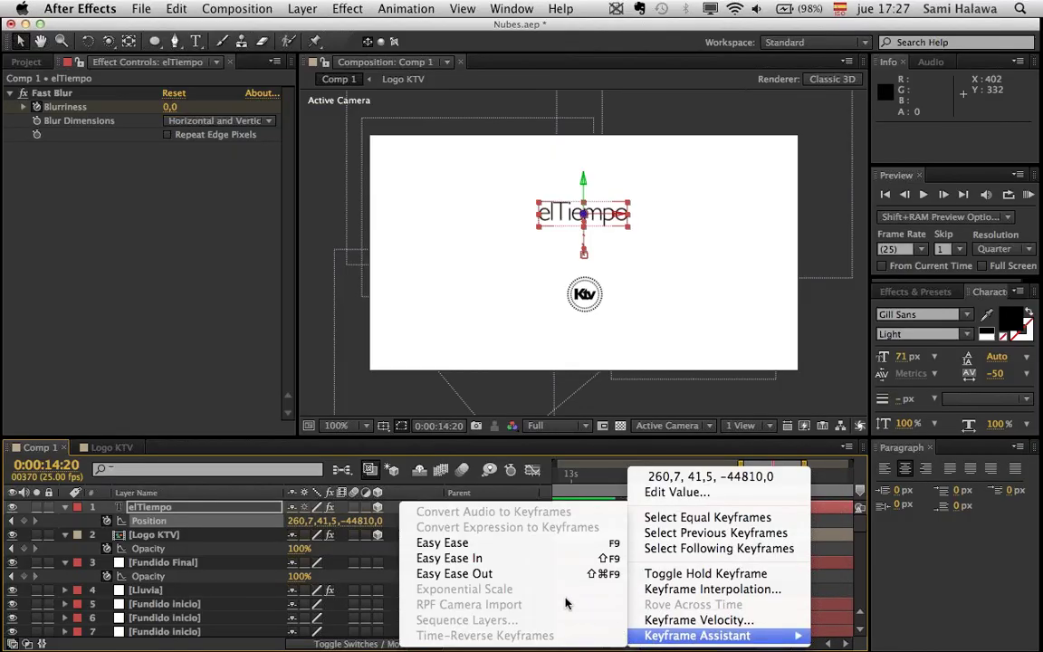
click(532, 559)
- Slow the rise by moving elTiempo's second Position keyframe to 0:00:13:23, and preview it from 0:00:13:08
mouse_move(636, 524)
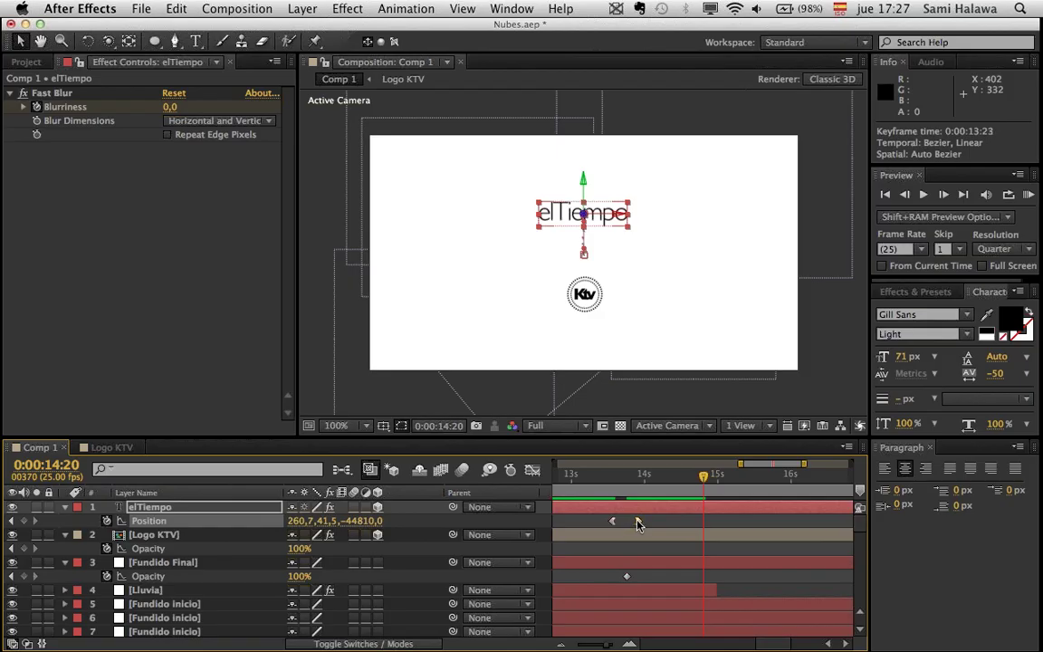
click(595, 473)
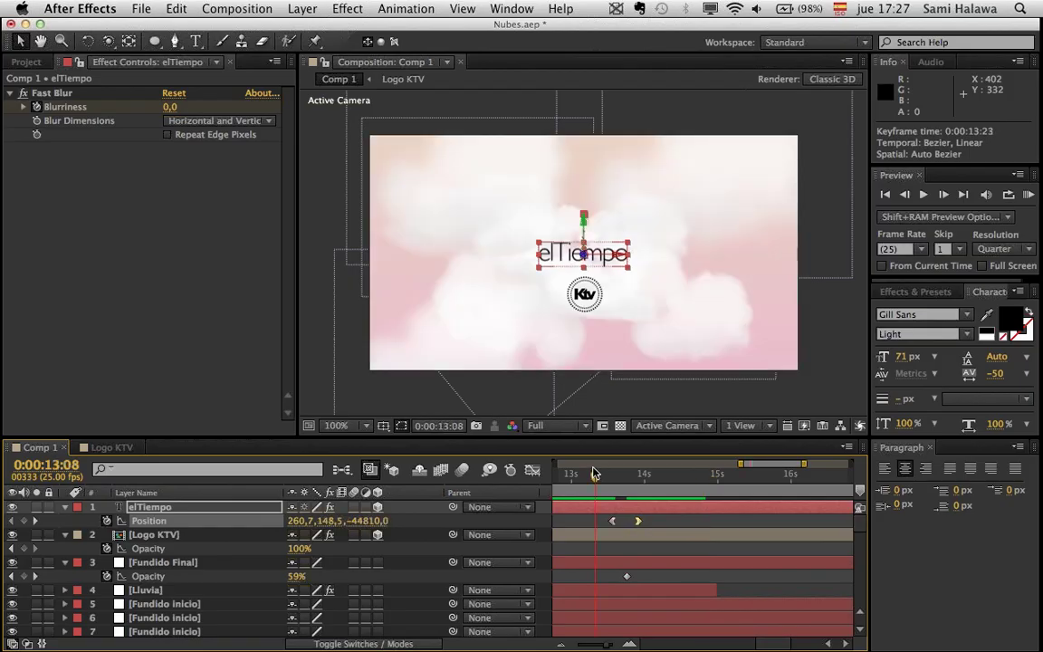
key(space)
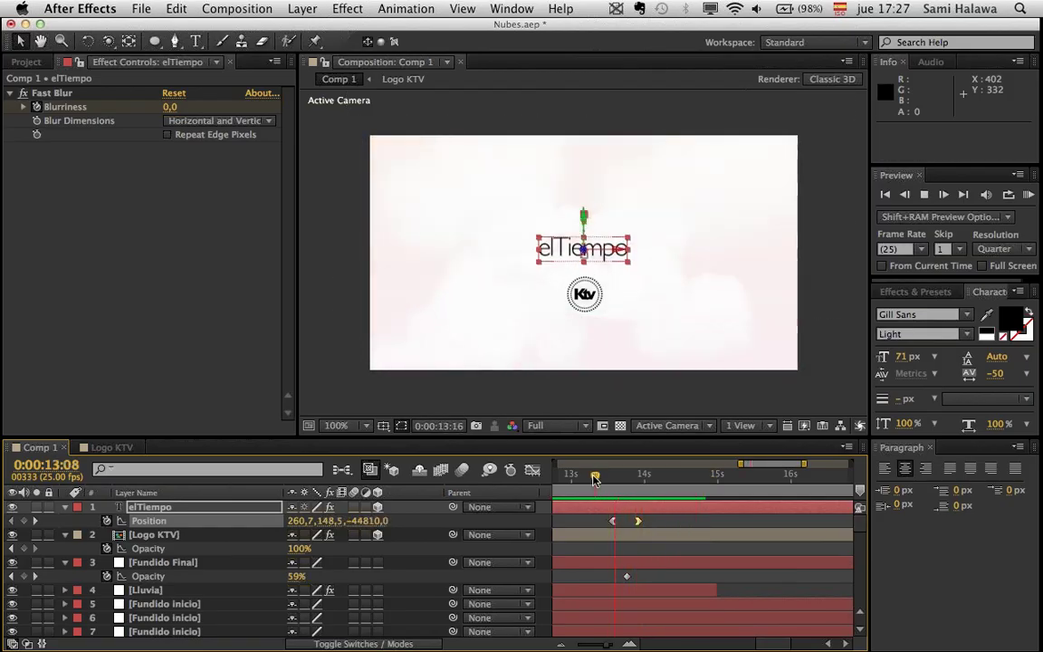
key(space)
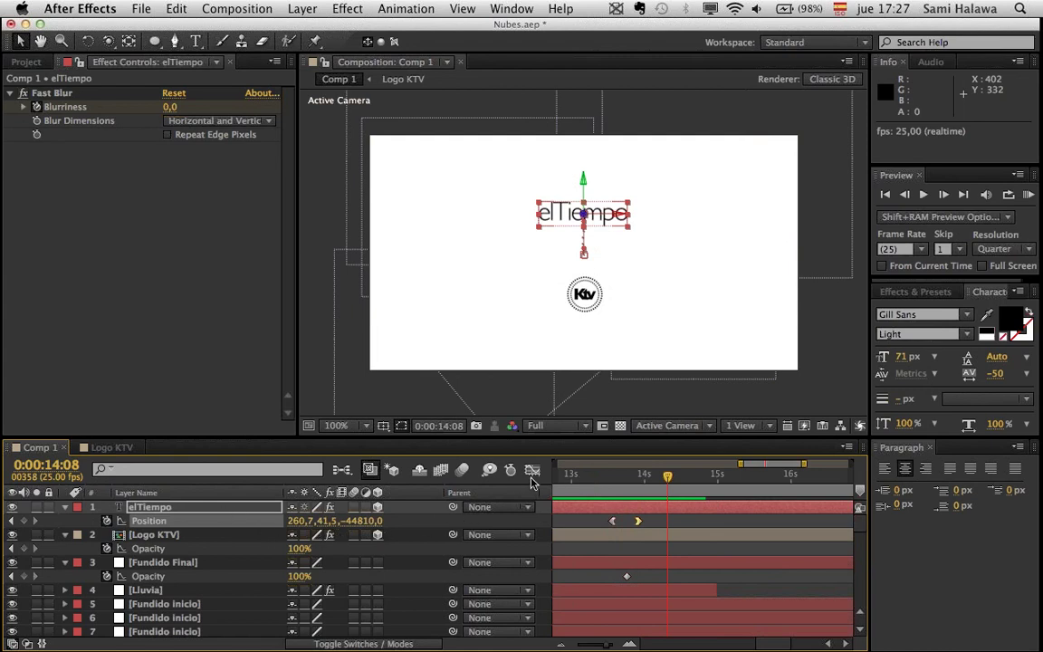
- Check the speed curve of elTiempo's Position in the Graph Editor and replay the eased move
click(532, 471)
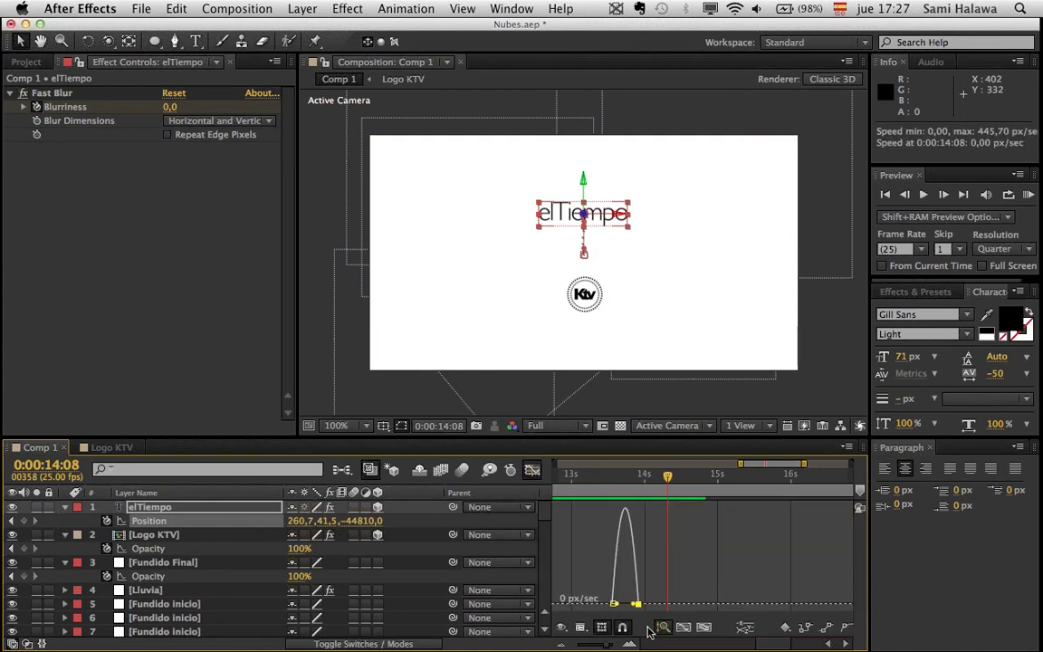
click(532, 470)
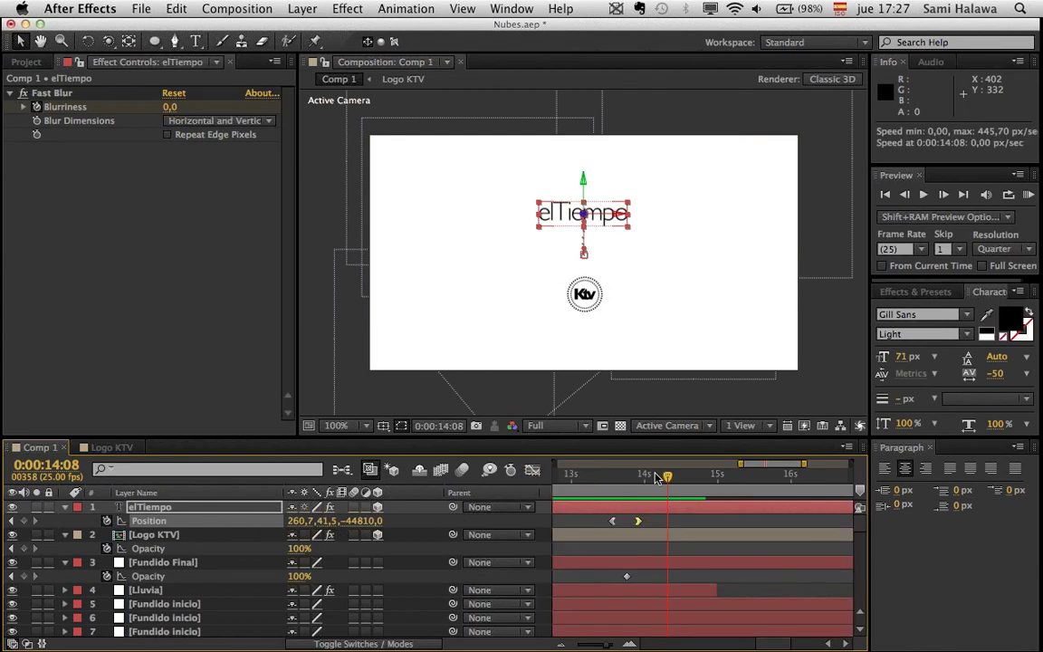
click(605, 478)
key(space)
key(space)
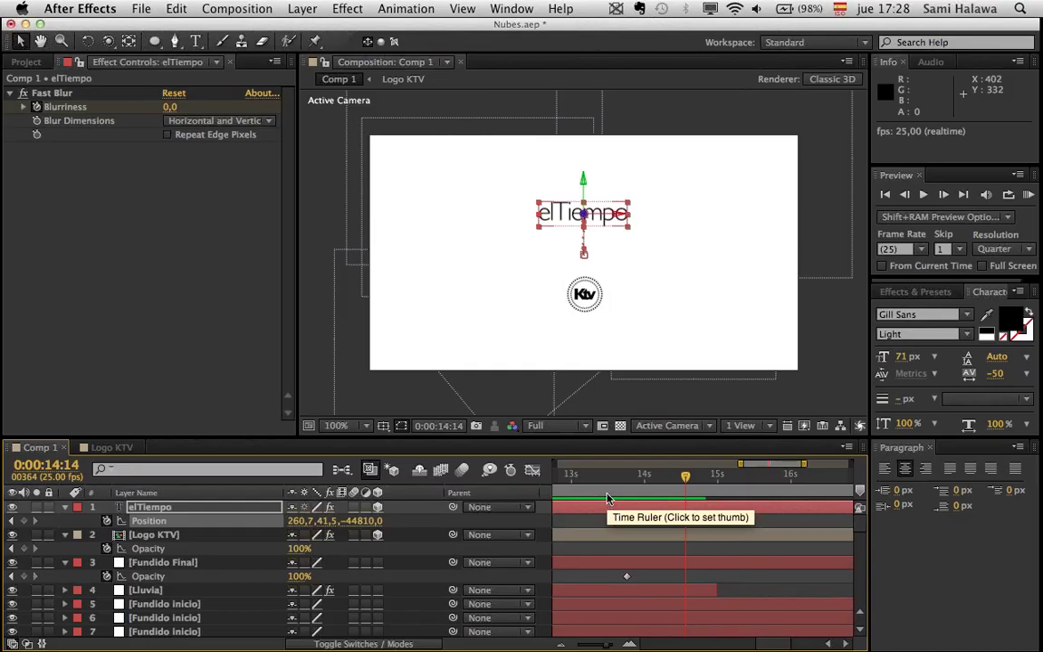
- Set the current time to 0:00:14:00 and activate the Type tool
mouse_move(624, 479)
mouse_down()
mouse_move(642, 480)
mouse_move(614, 488)
mouse_move(638, 489)
mouse_up()
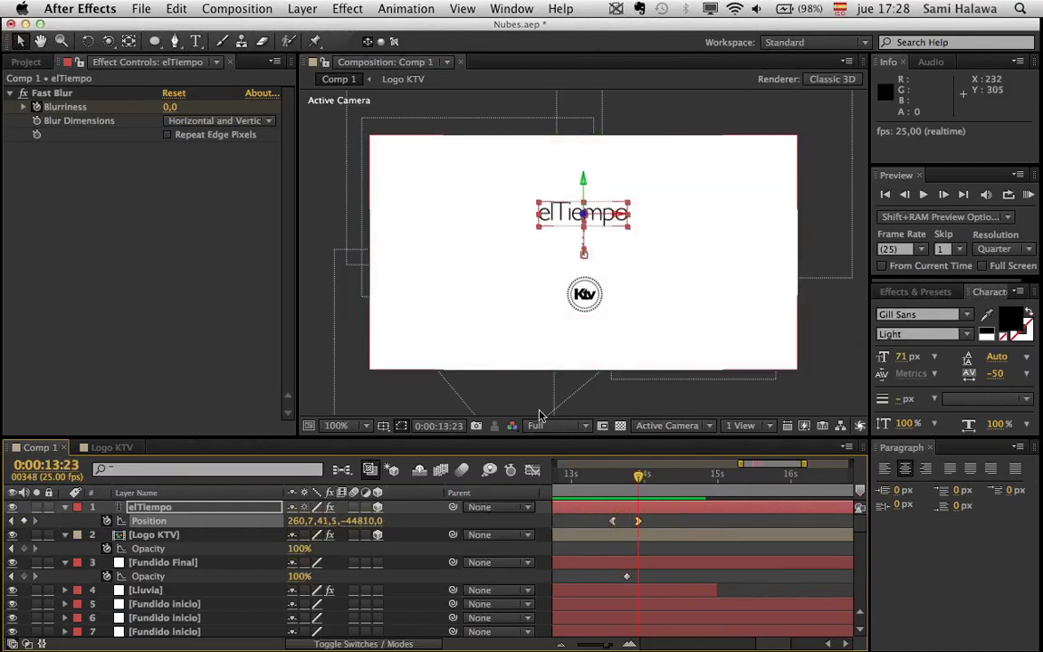
click(332, 360)
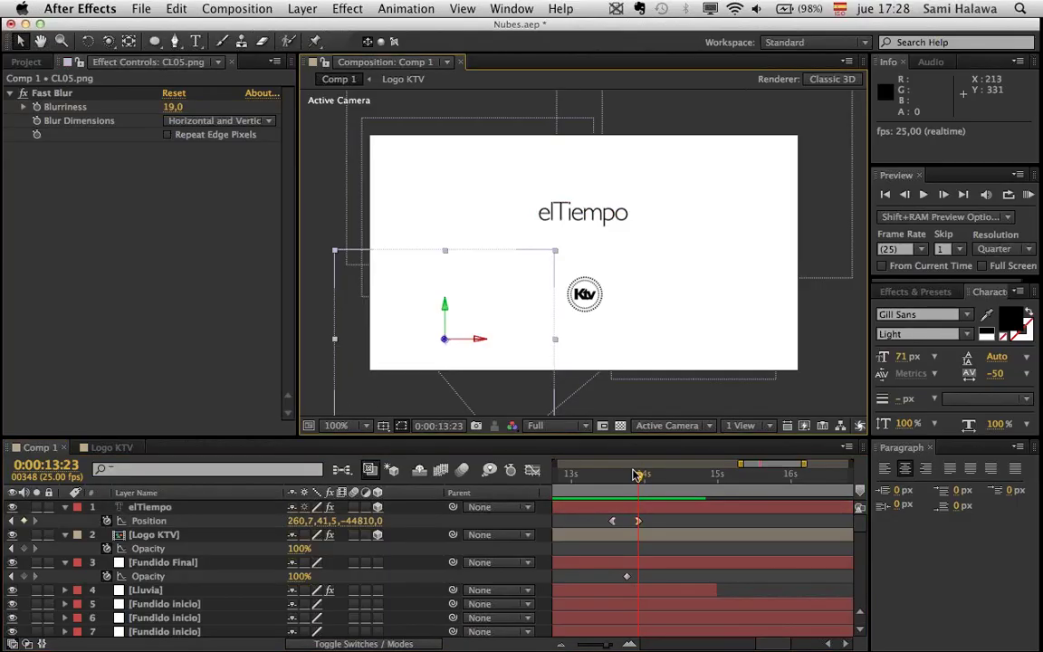
mouse_move(637, 474)
mouse_down()
mouse_move(625, 474)
mouse_move(643, 474)
mouse_up()
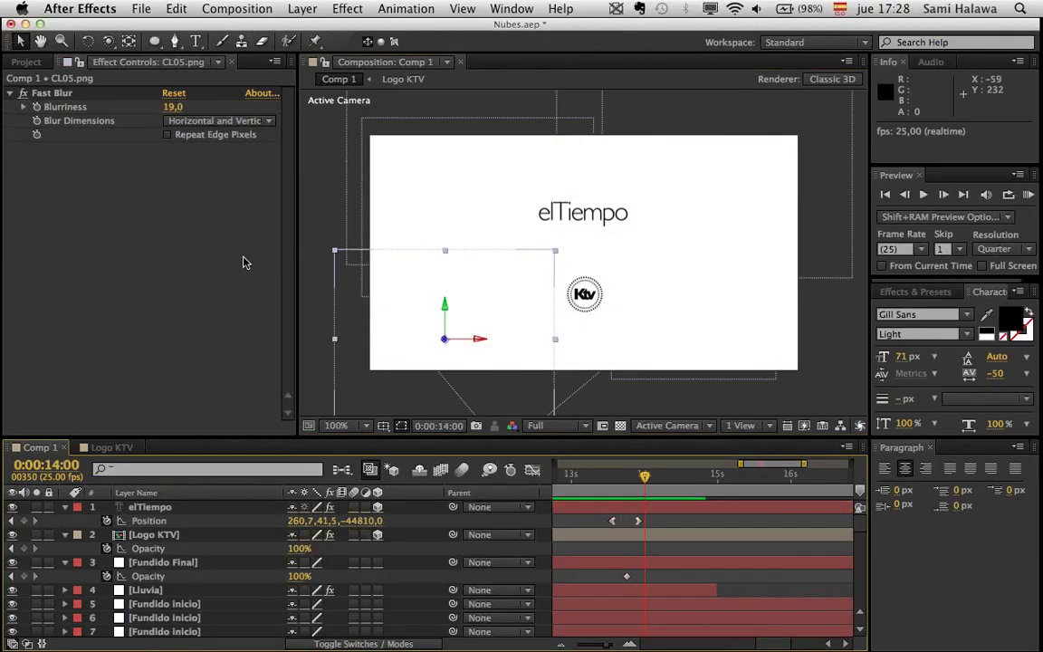
click(196, 40)
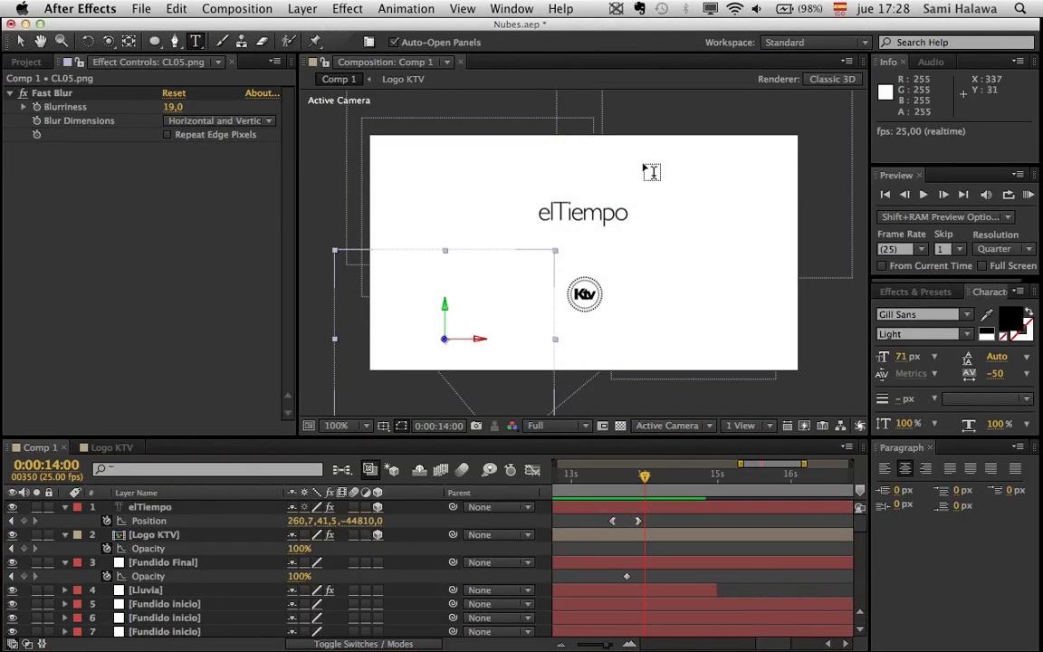
drag(503, 217, 643, 279)
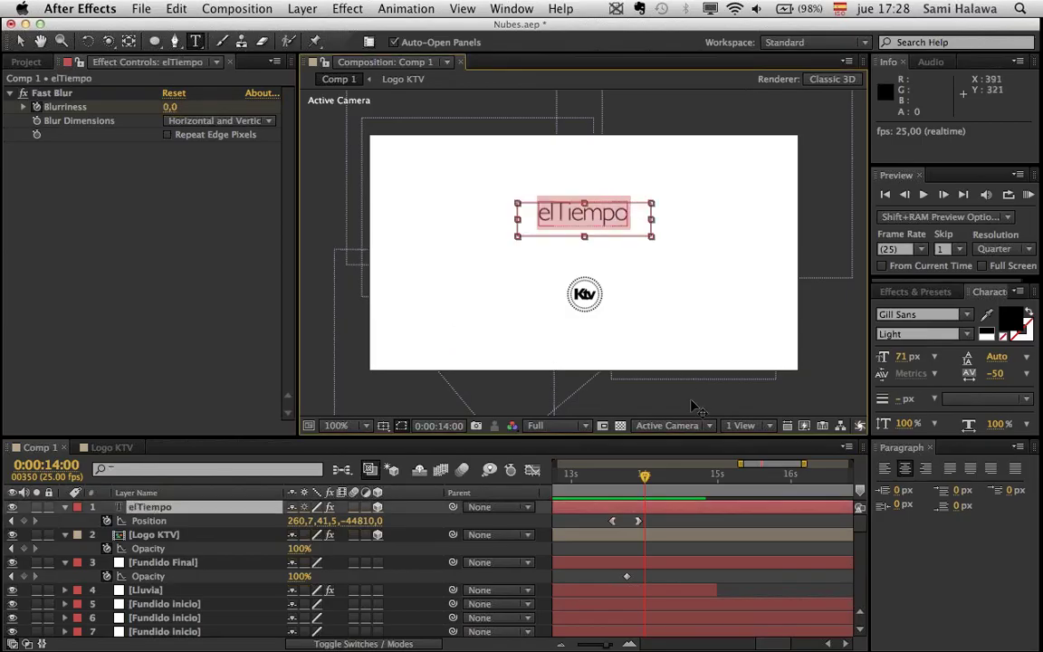
click(181, 534)
click(181, 506)
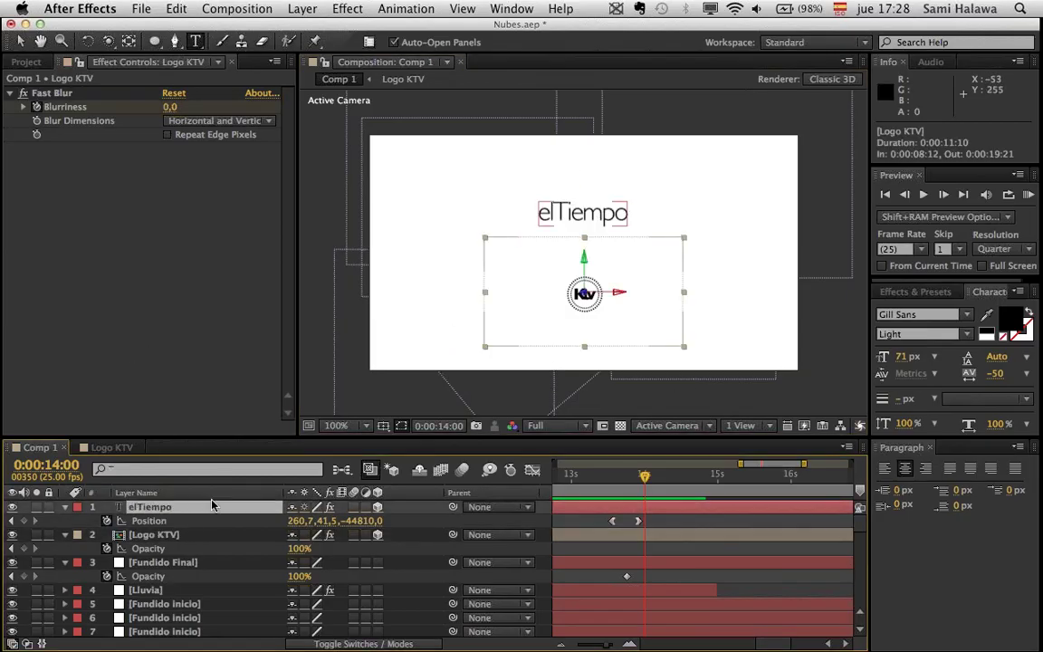
- Create a paragraph text box below elTiempo, spanning the Ktv logo, and enter the text 22°
drag(514, 229, 662, 333)
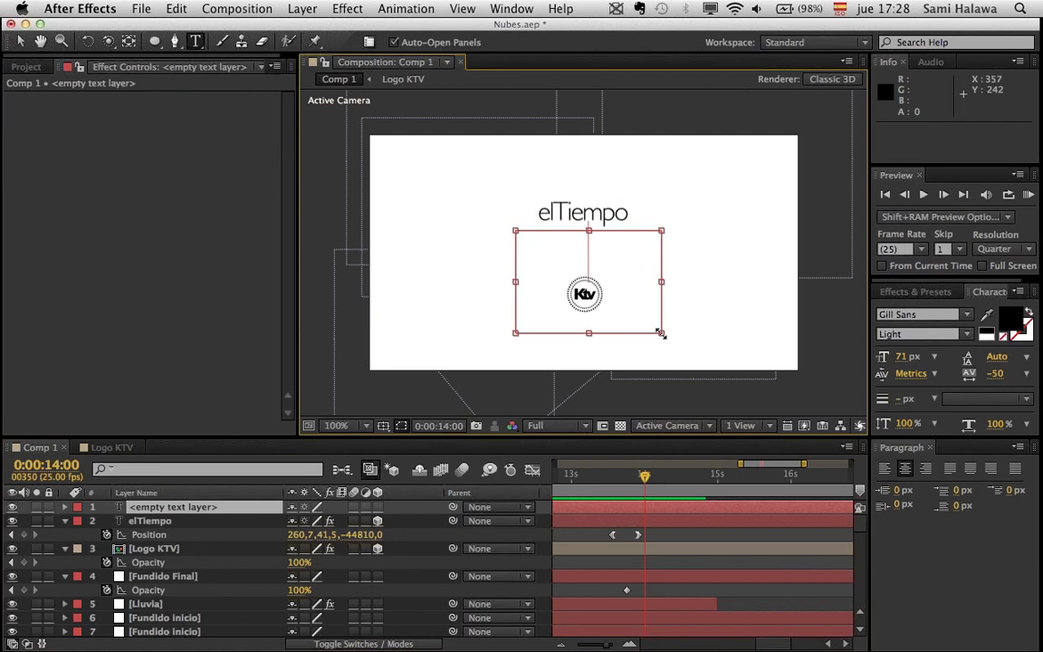
text(2)
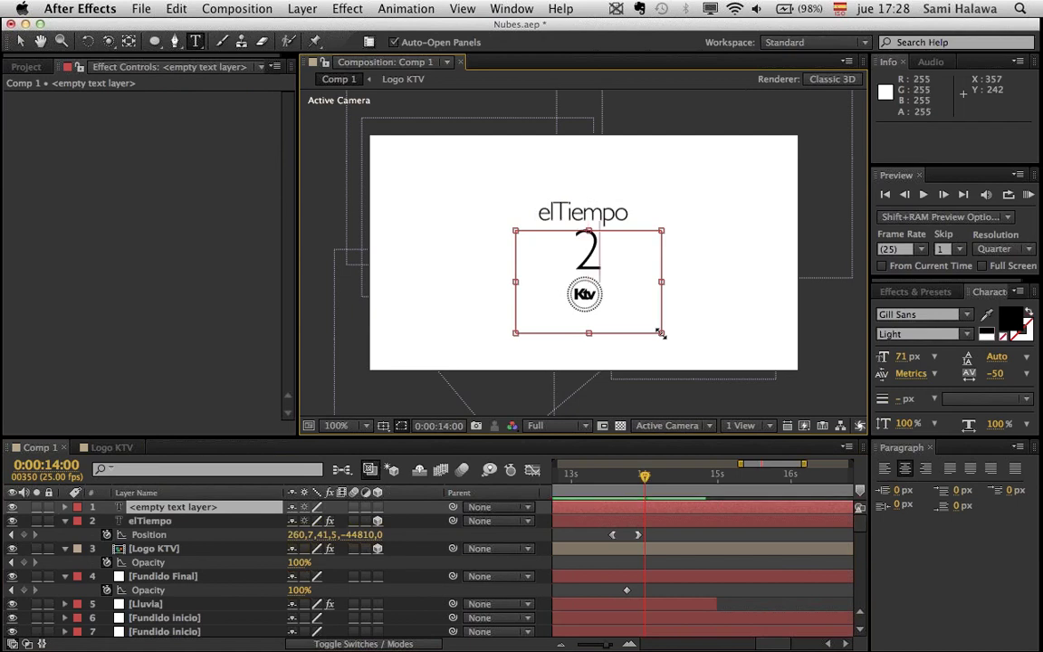
text(2)
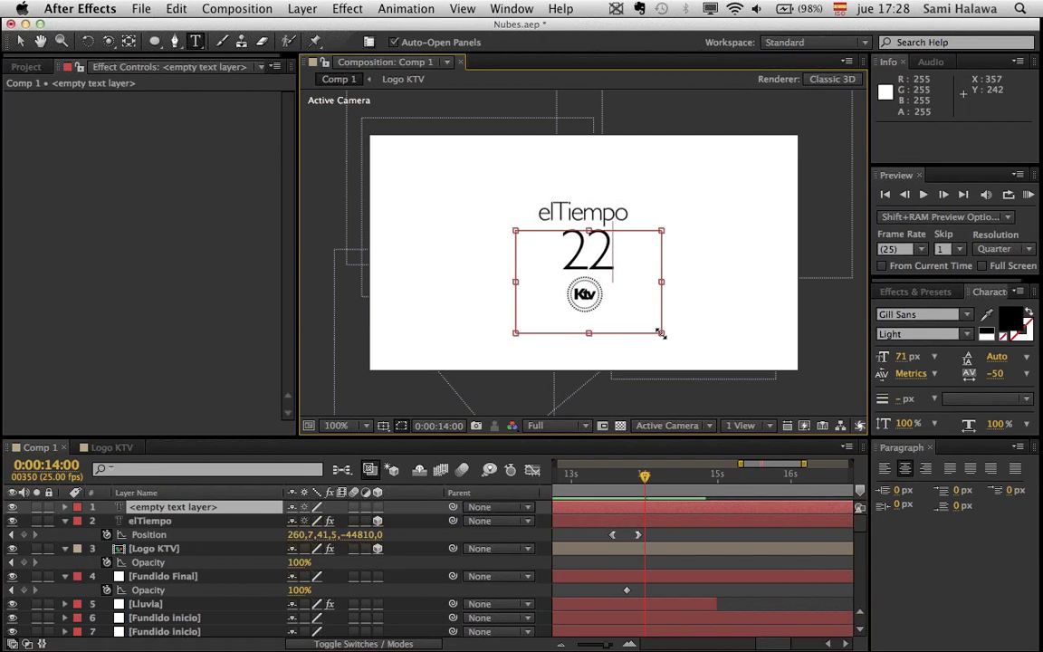
text(°)
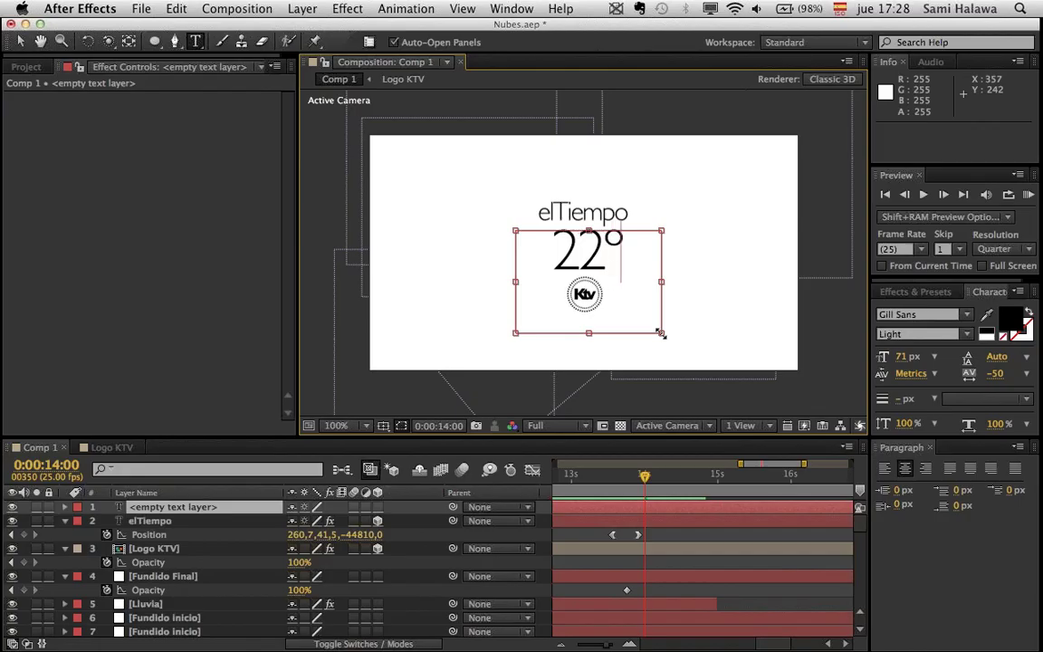
- Make the 22° text layer 3D and paste the Logo KTV layer's Position onto it
click(20, 41)
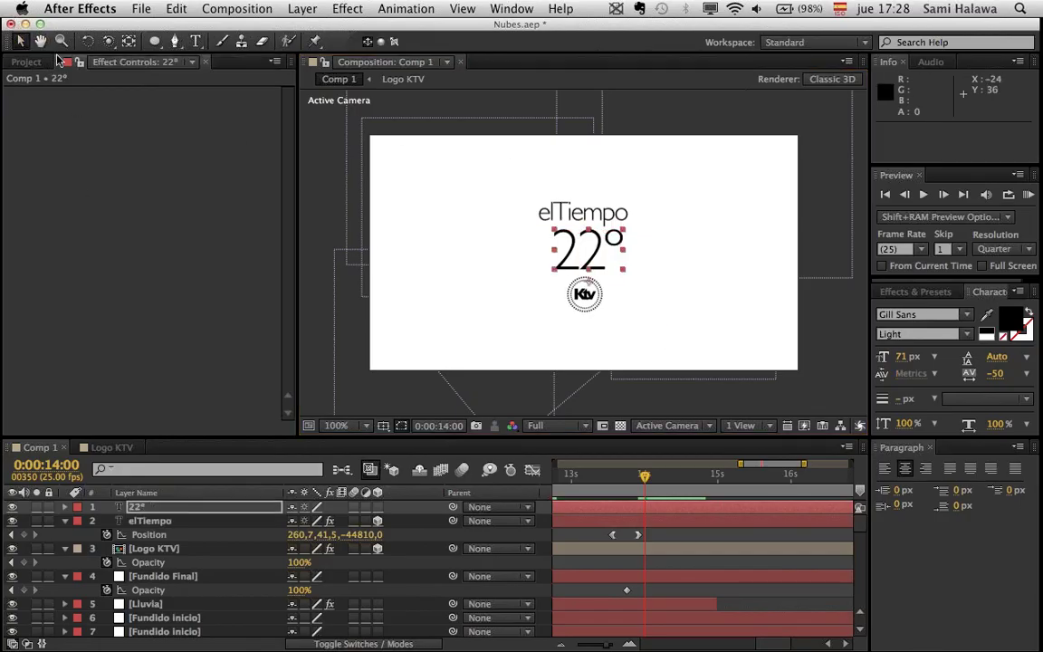
click(378, 507)
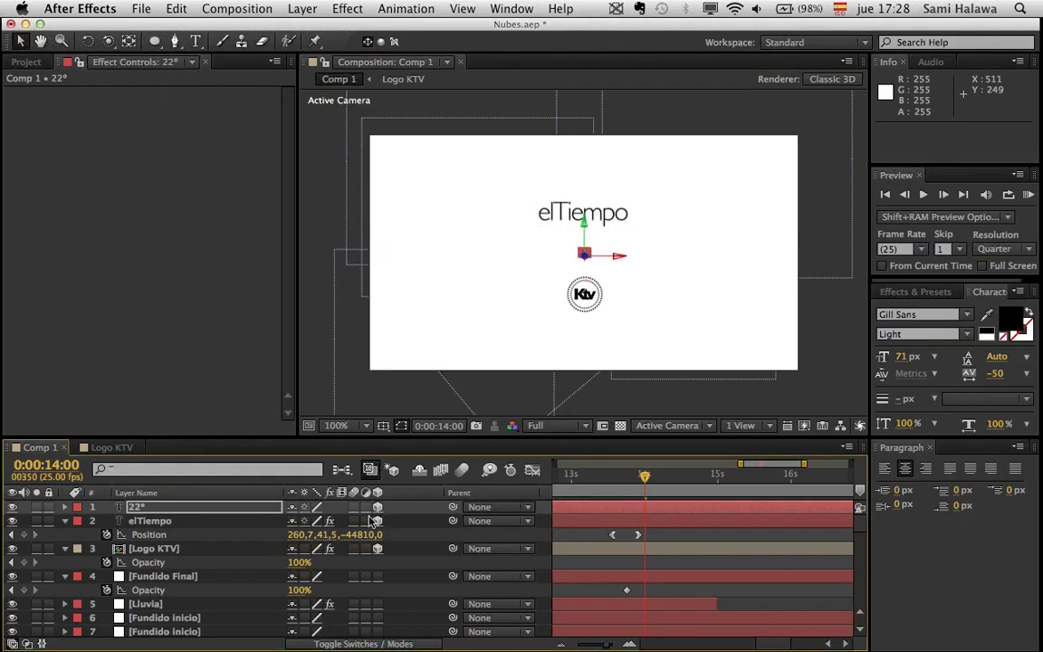
click(238, 509)
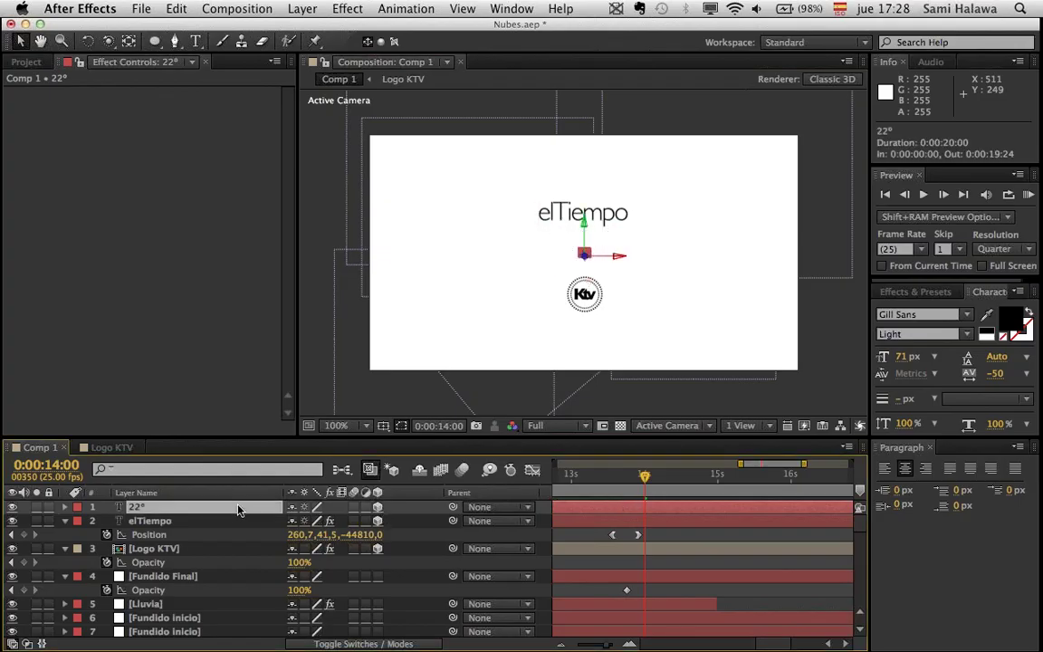
click(235, 523)
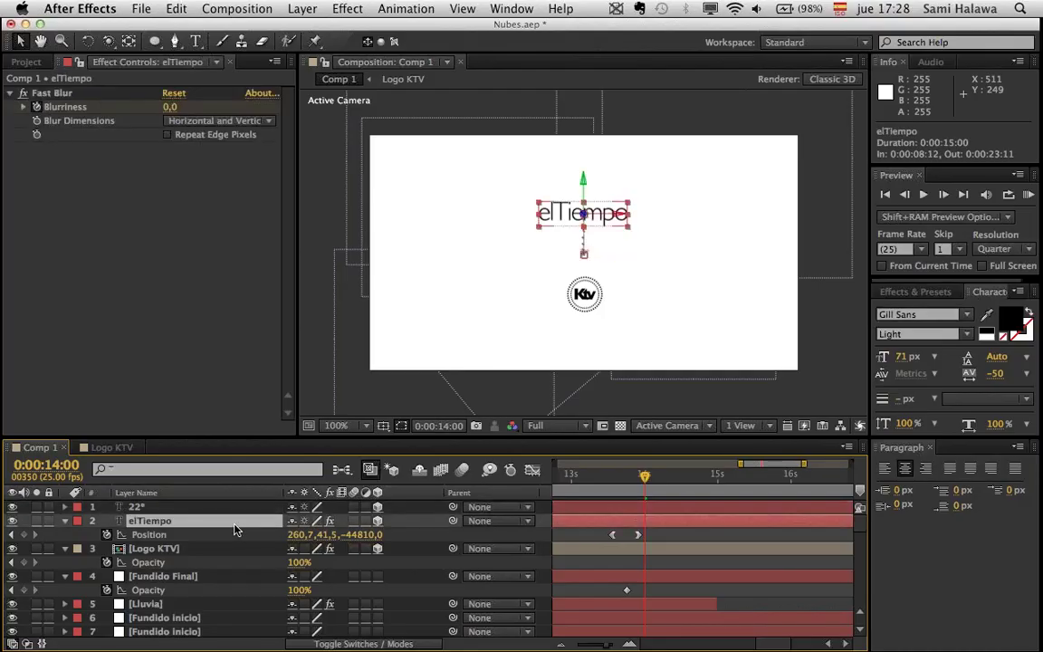
click(181, 549)
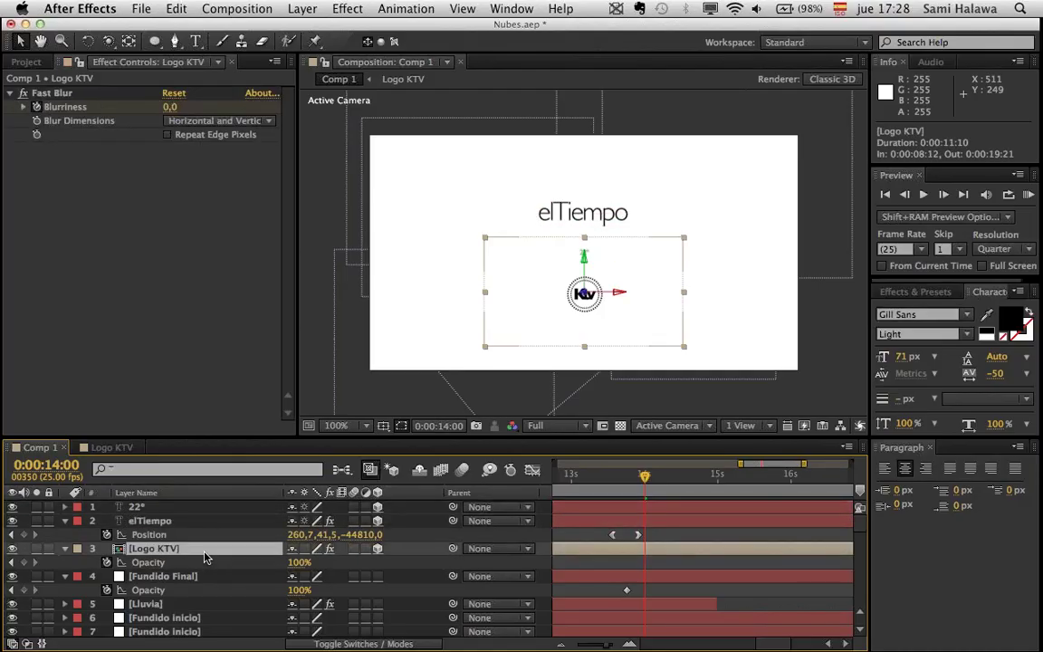
key(p)
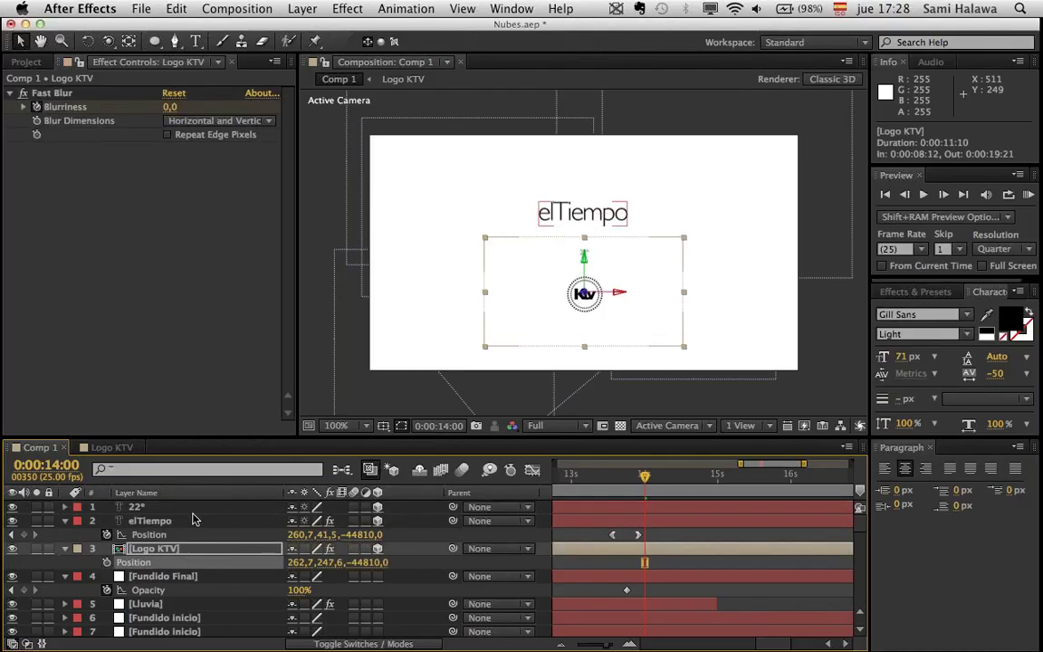
click(193, 519)
click(193, 510)
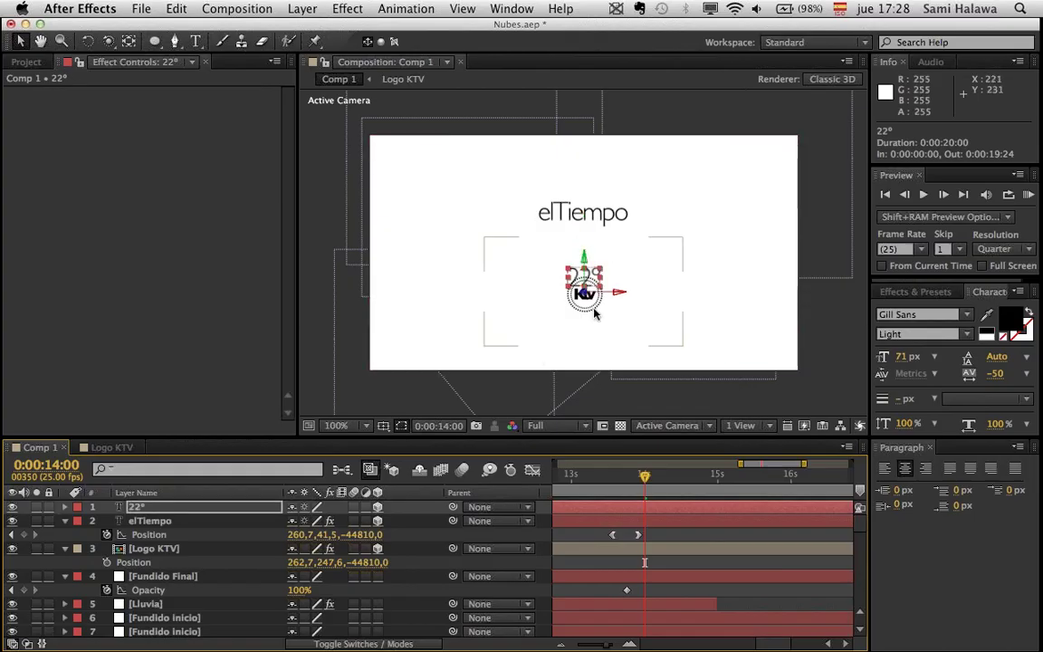
- Raise the 22° text above the Ktv logo and set its font size to 128 px
drag(595, 312, 580, 246)
drag(908, 360, 930, 299)
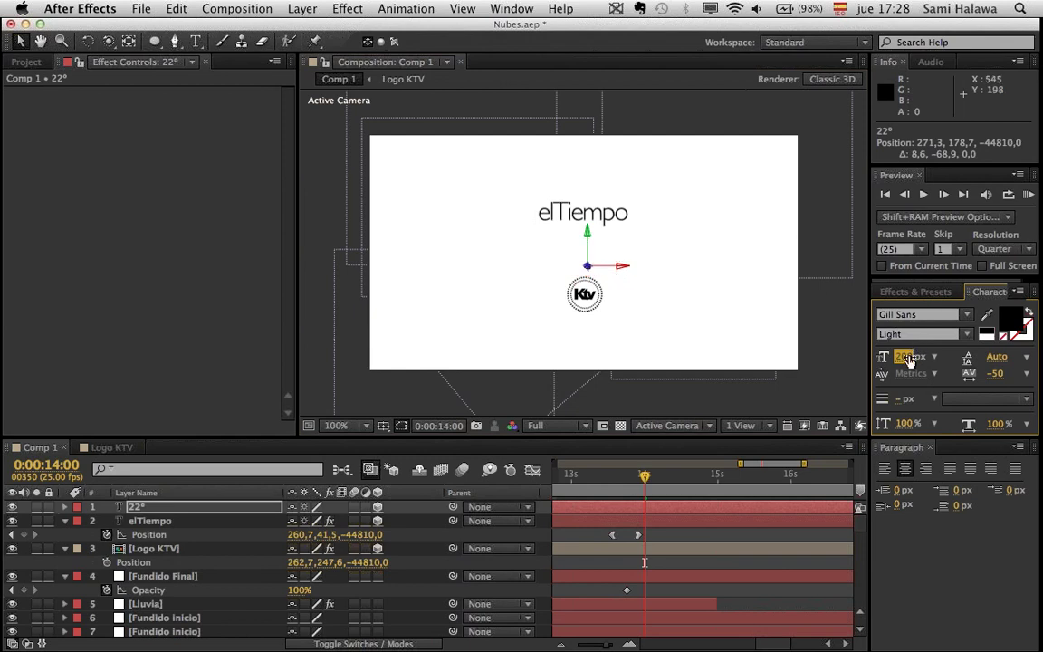
drag(908, 359, 774, 361)
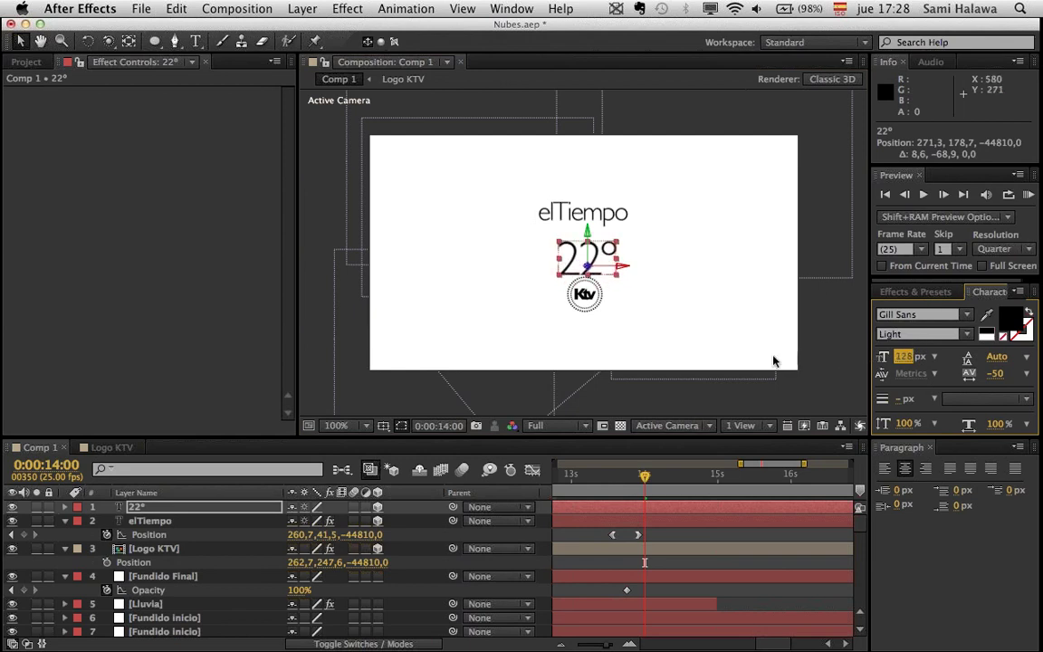
click(773, 361)
click(633, 408)
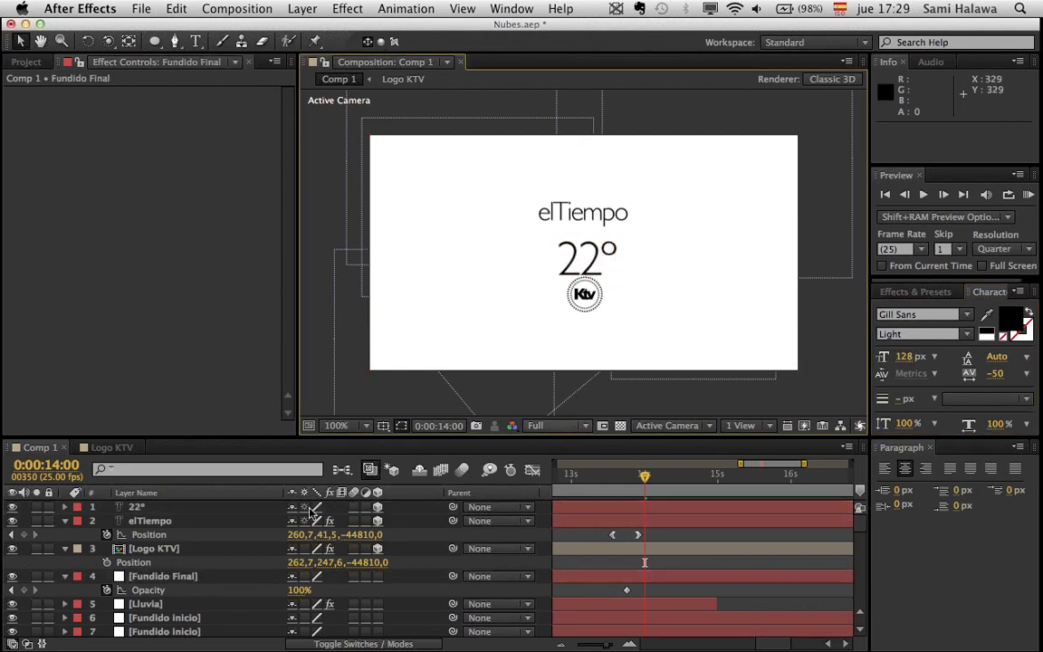
- Fit the 22° text between elTiempo and the Ktv logo, at about X 268 and Y 151
click(238, 514)
mouse_move(589, 261)
mouse_down()
mouse_move(588, 222)
mouse_move(590, 246)
mouse_up()
scroll(591, 246, up, 1)
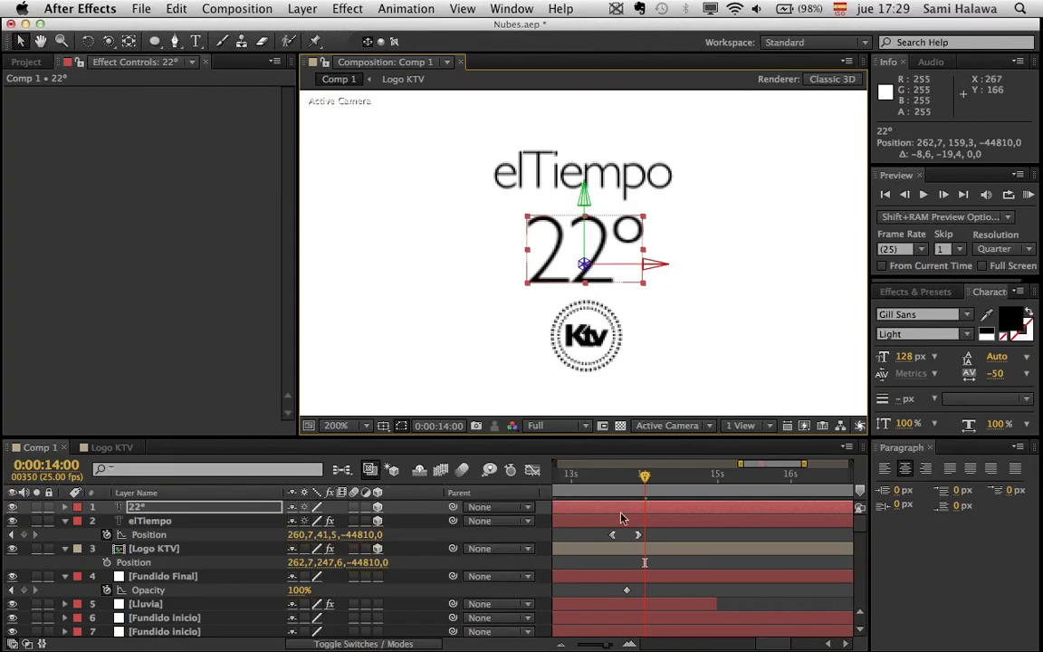
mouse_move(604, 483)
mouse_down()
mouse_move(649, 480)
mouse_move(586, 475)
mouse_up()
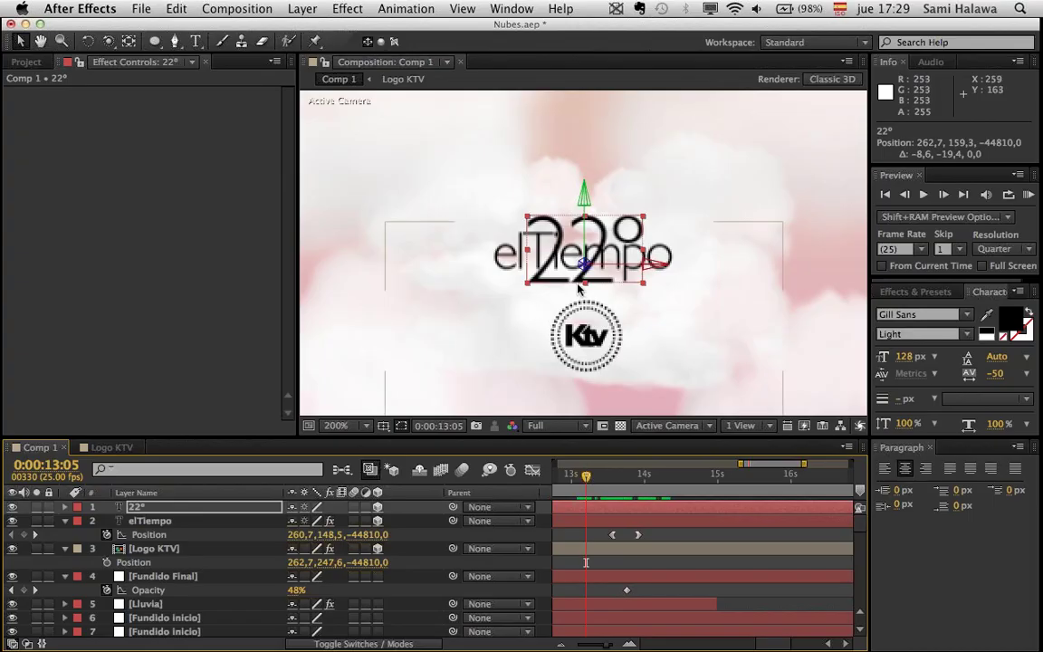
drag(600, 478, 688, 471)
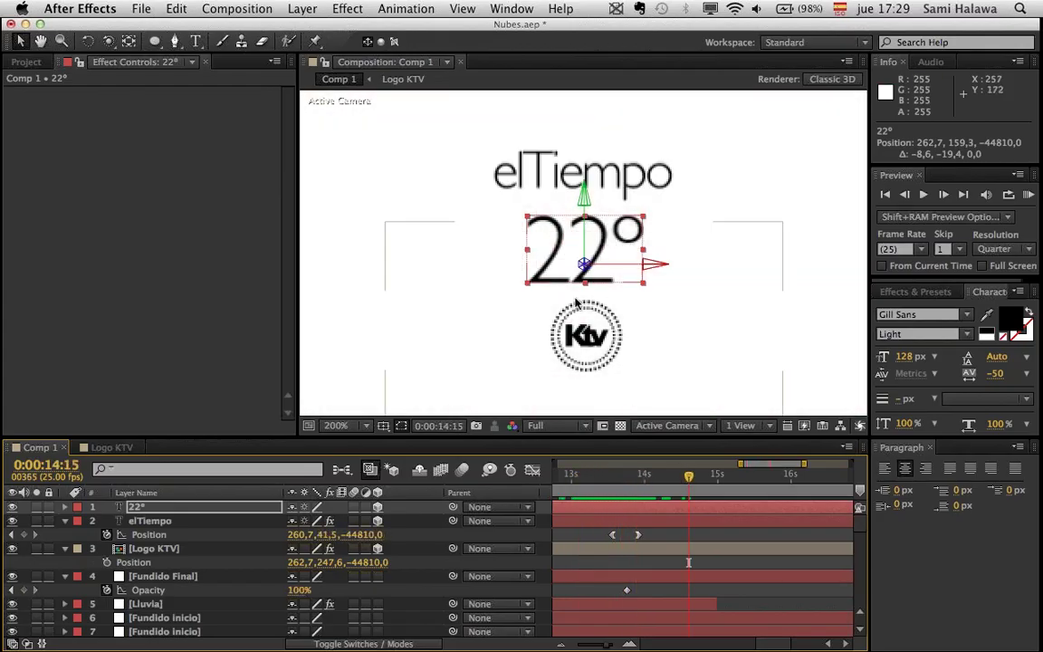
drag(579, 288, 587, 271)
drag(584, 284, 586, 279)
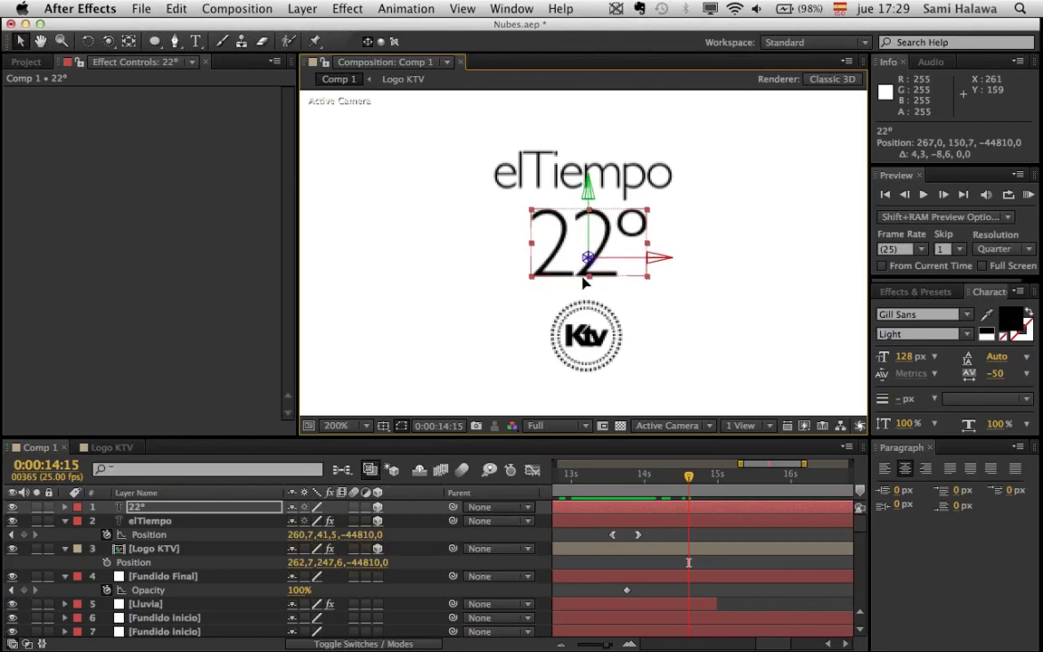
- Trim the start of the 22° layer to about 0:00:13:10 and preview the text's appearance from 0:00:13:08
mouse_move(610, 474)
mouse_down()
mouse_move(588, 473)
mouse_move(658, 474)
mouse_move(598, 474)
mouse_up()
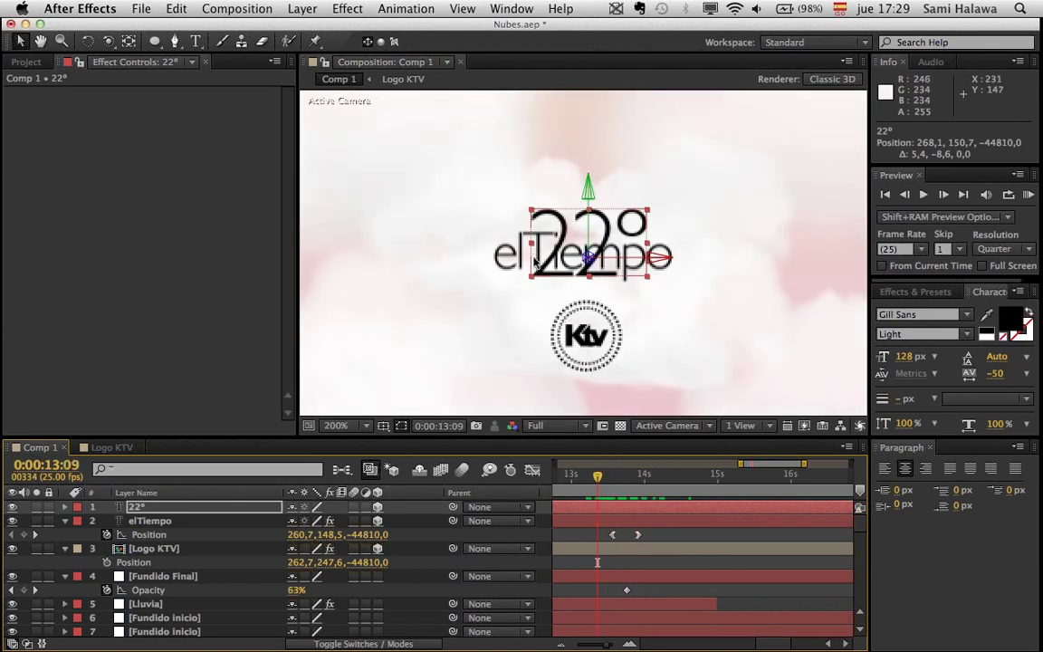
drag(609, 480, 608, 486)
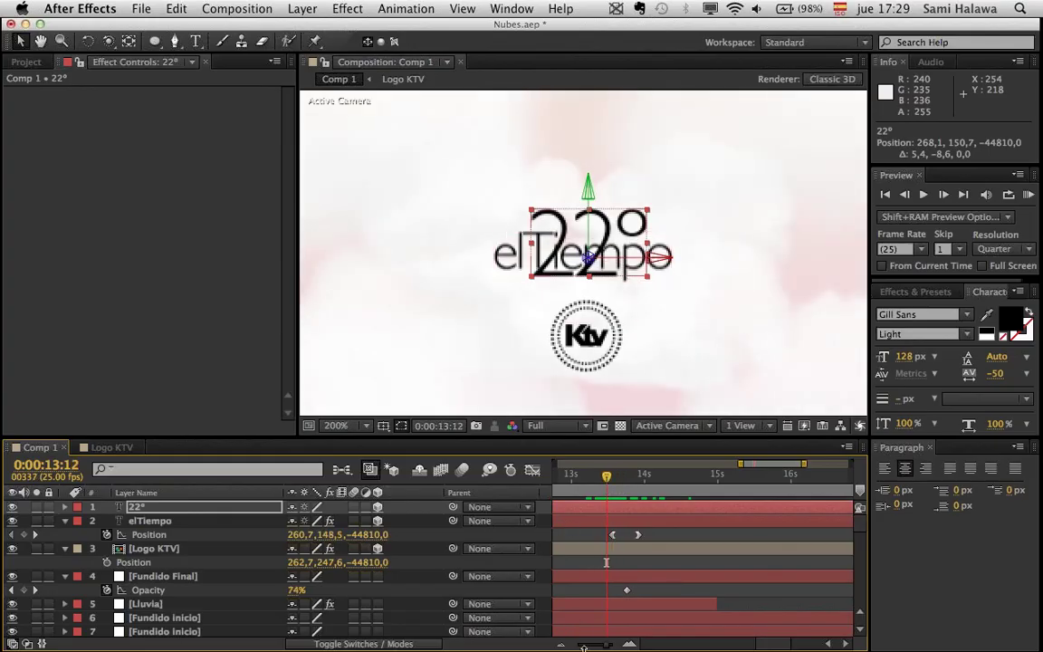
drag(583, 648, 563, 648)
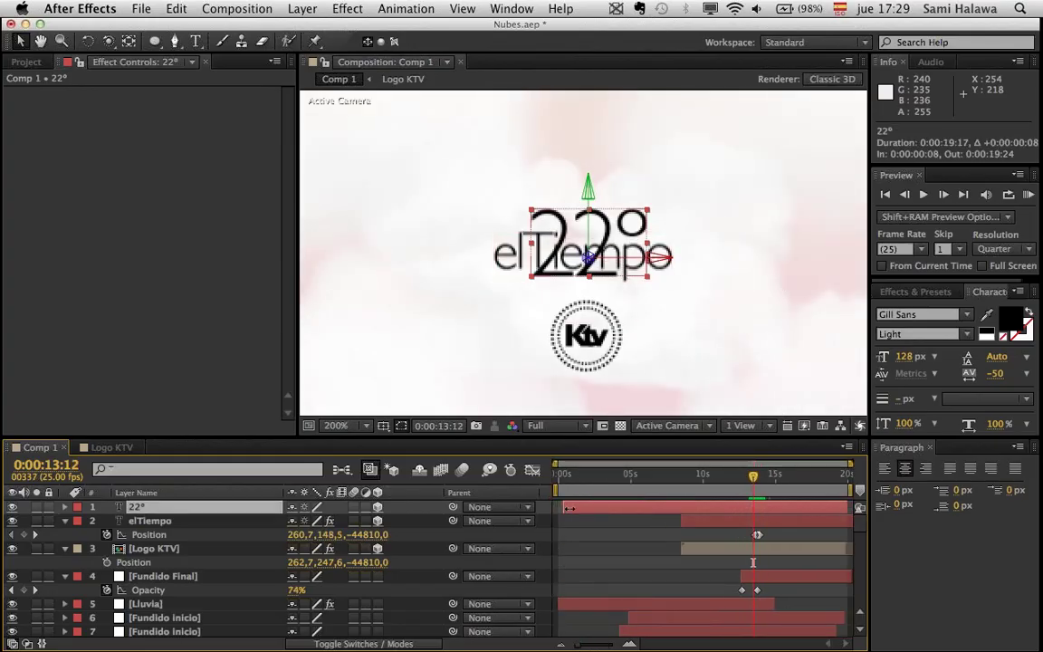
drag(565, 507, 752, 507)
drag(607, 644, 611, 648)
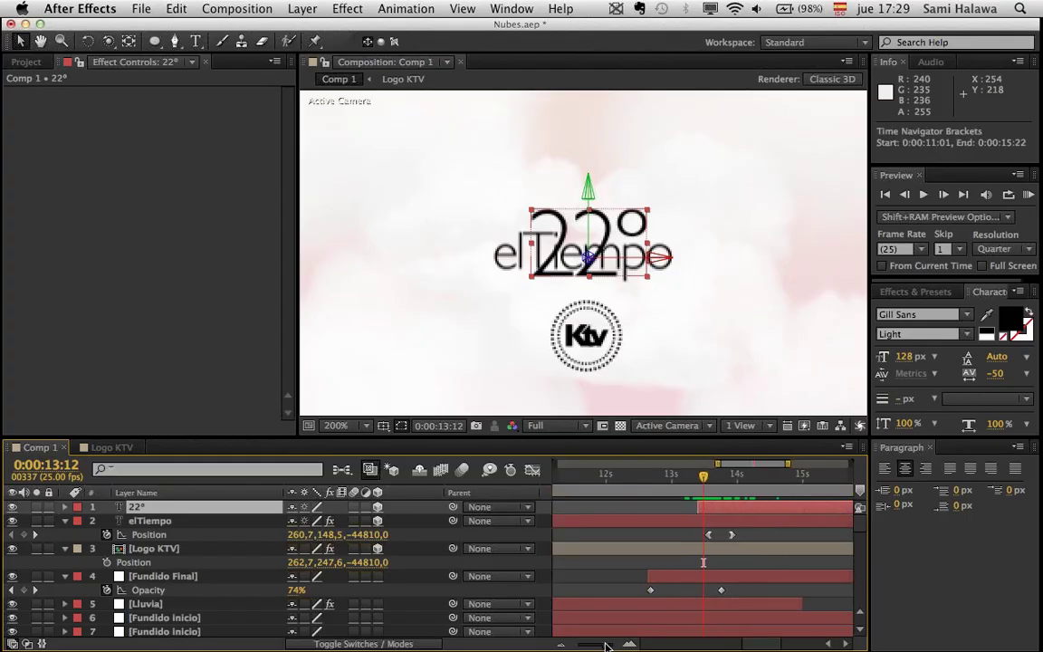
click(661, 490)
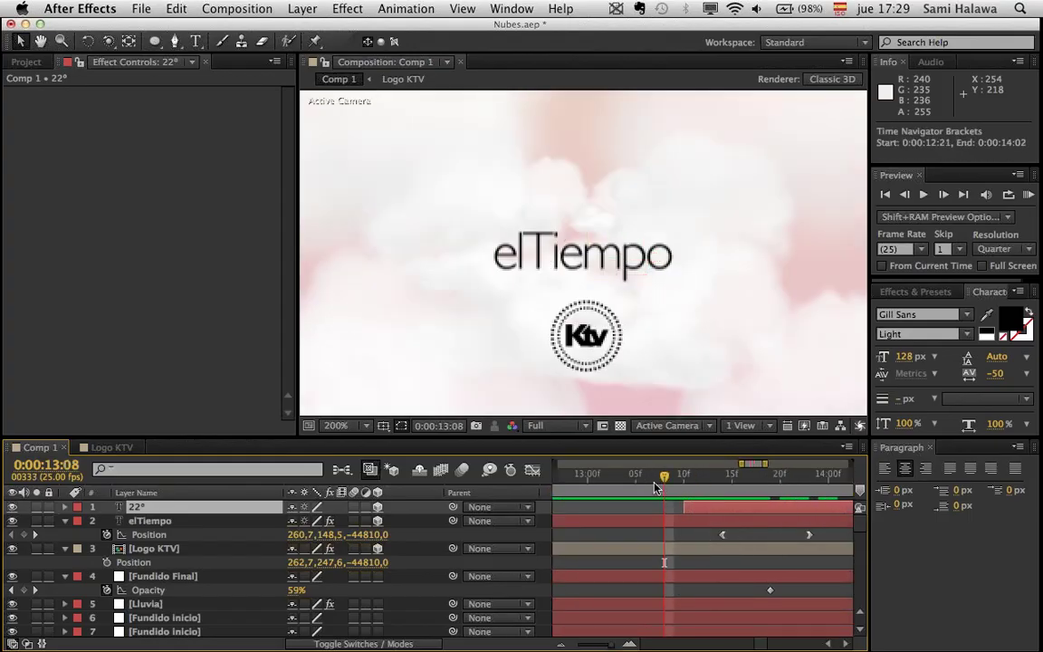
key(space)
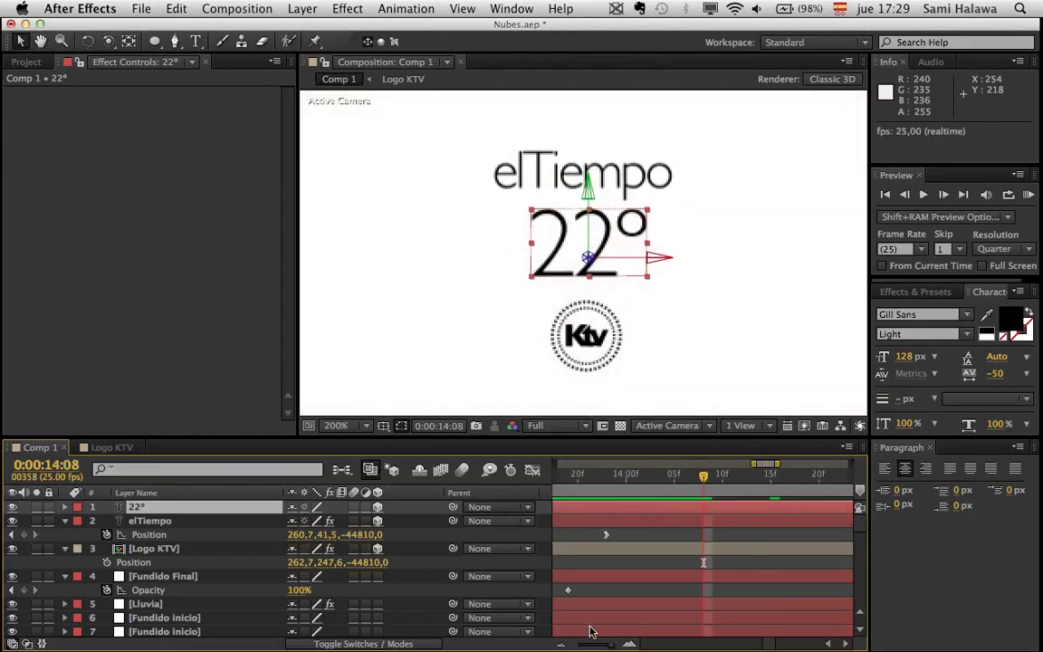
- At 0:00:14:01, draw a thin rectangular mask about 181 by 8 px on the 22° layer, just under the text
drag(608, 645, 592, 644)
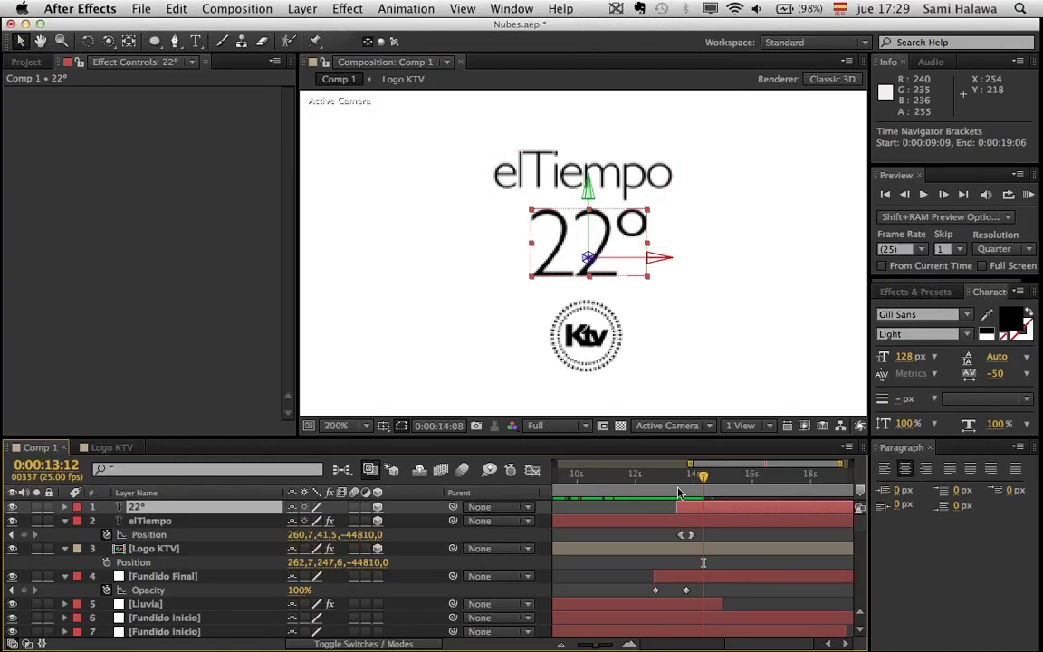
click(678, 494)
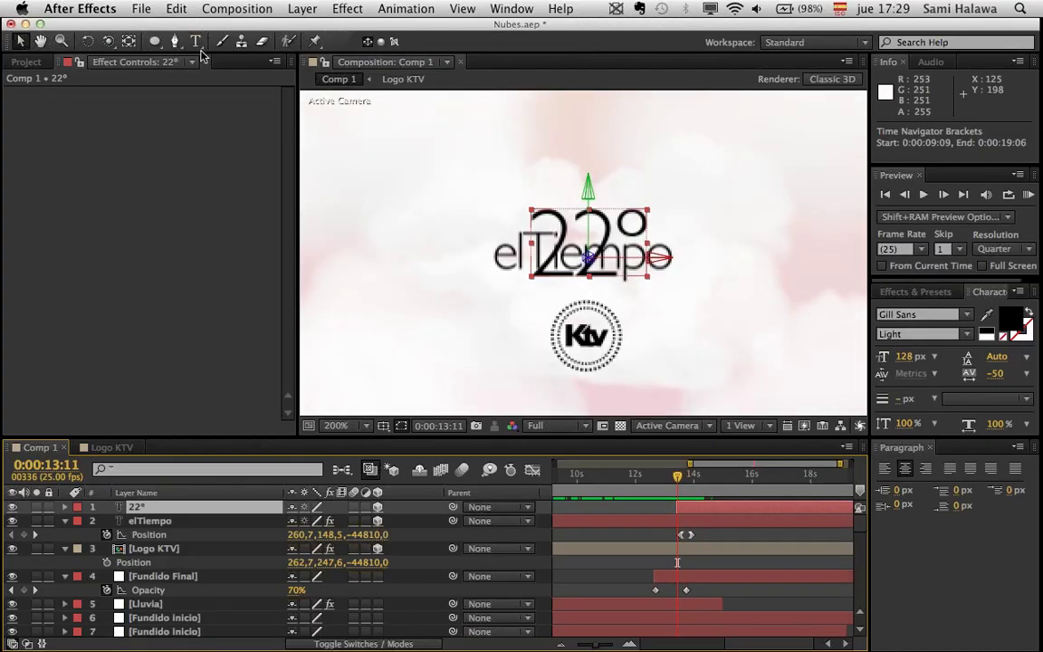
drag(155, 41, 217, 76)
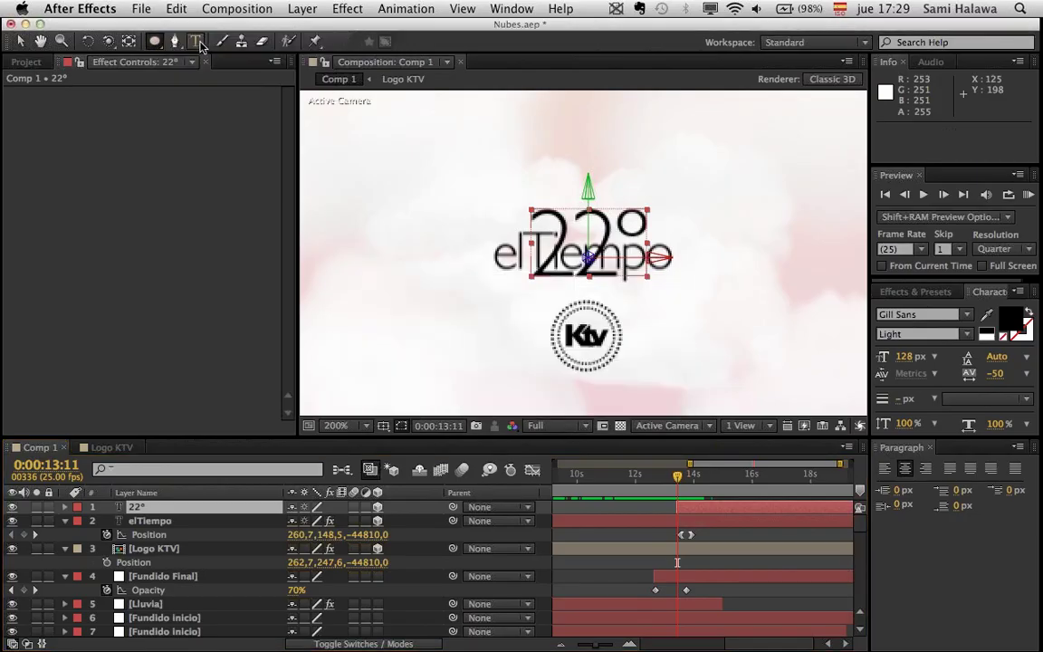
drag(151, 40, 190, 43)
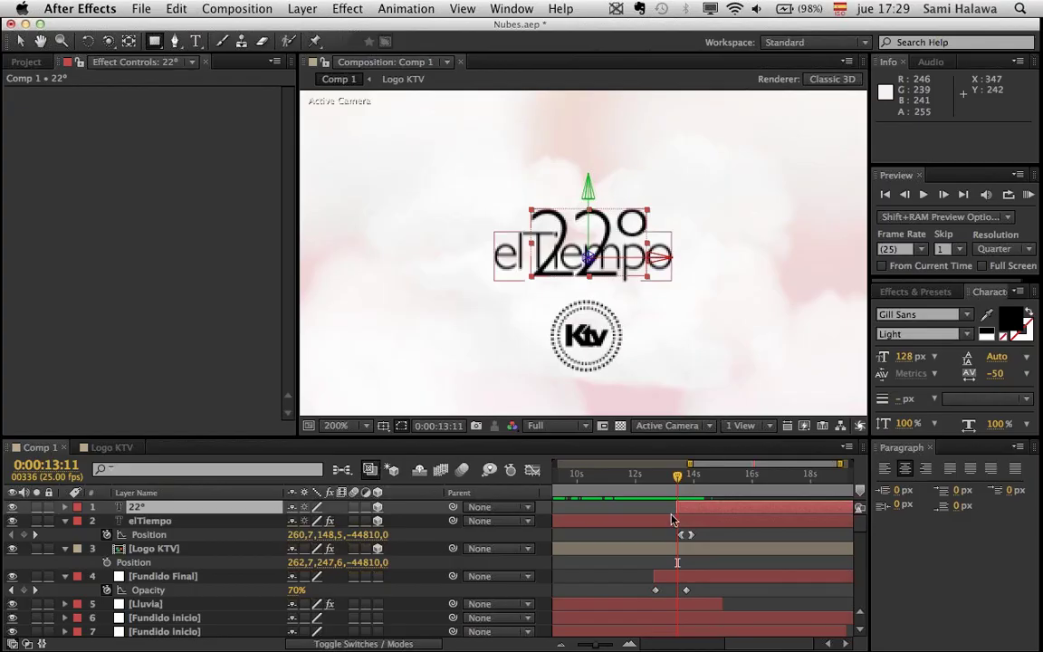
drag(677, 485, 696, 486)
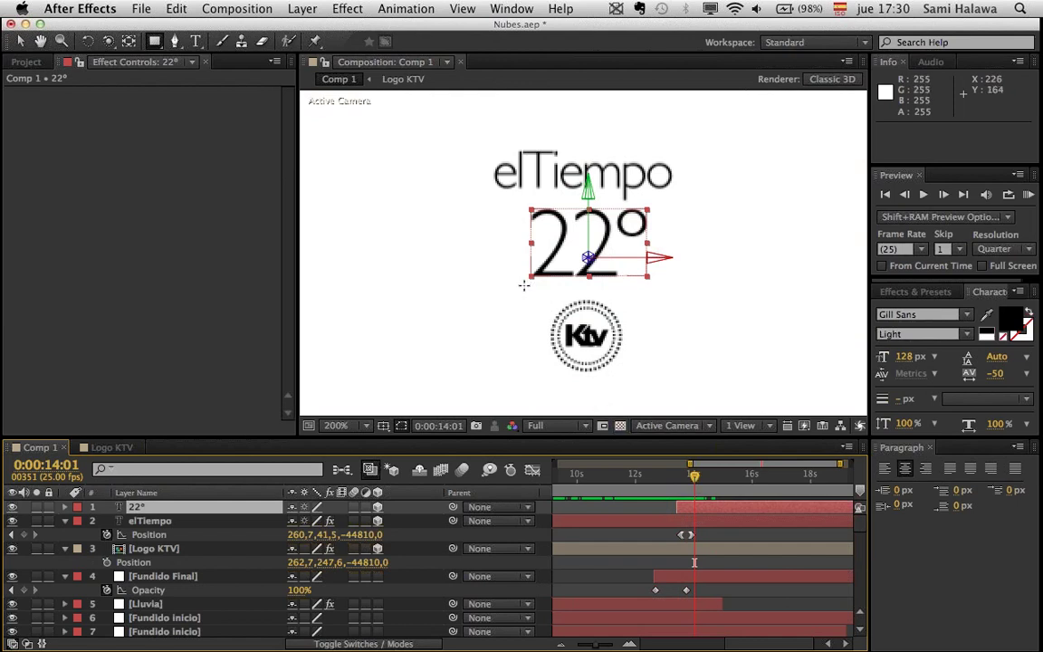
drag(522, 285, 659, 278)
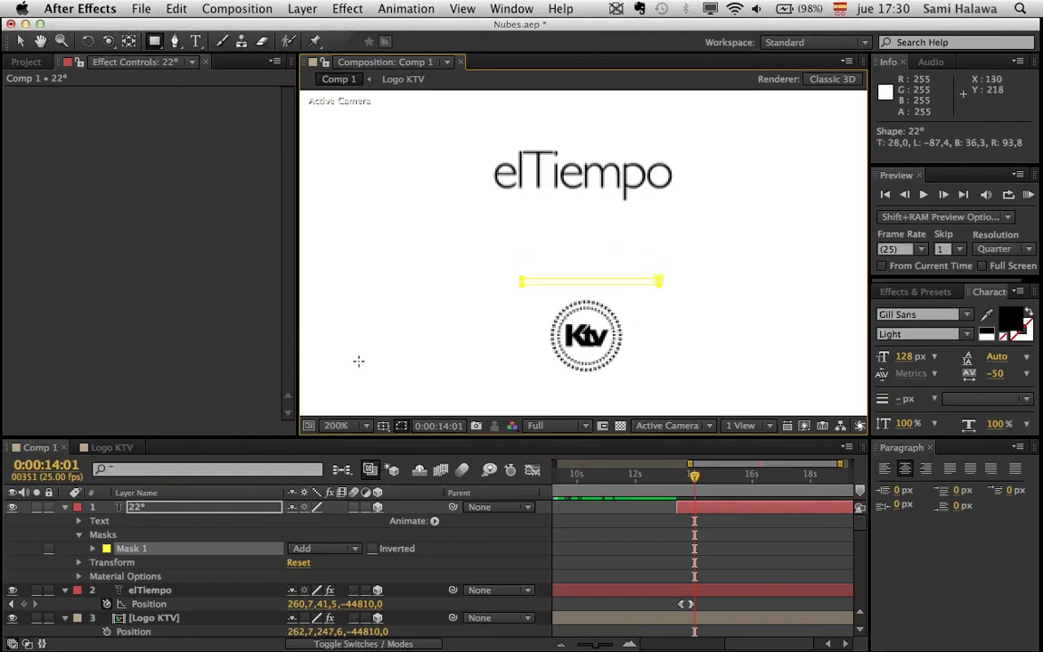
click(20, 42)
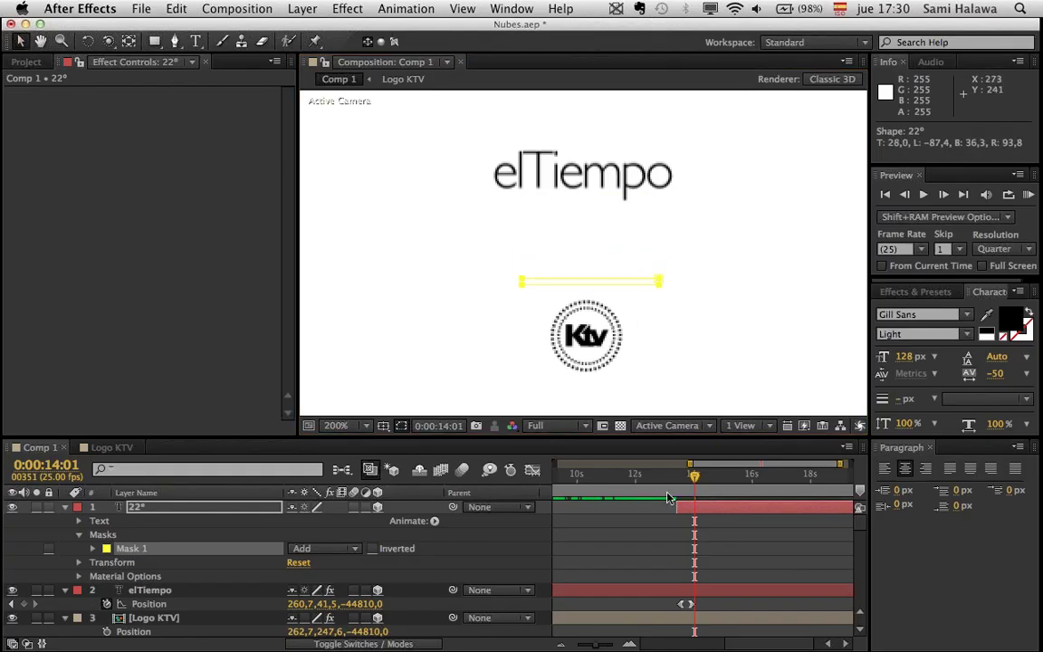
- Set a Mask Path keyframe for the thin mask at 0:00:13:13
drag(678, 496, 679, 493)
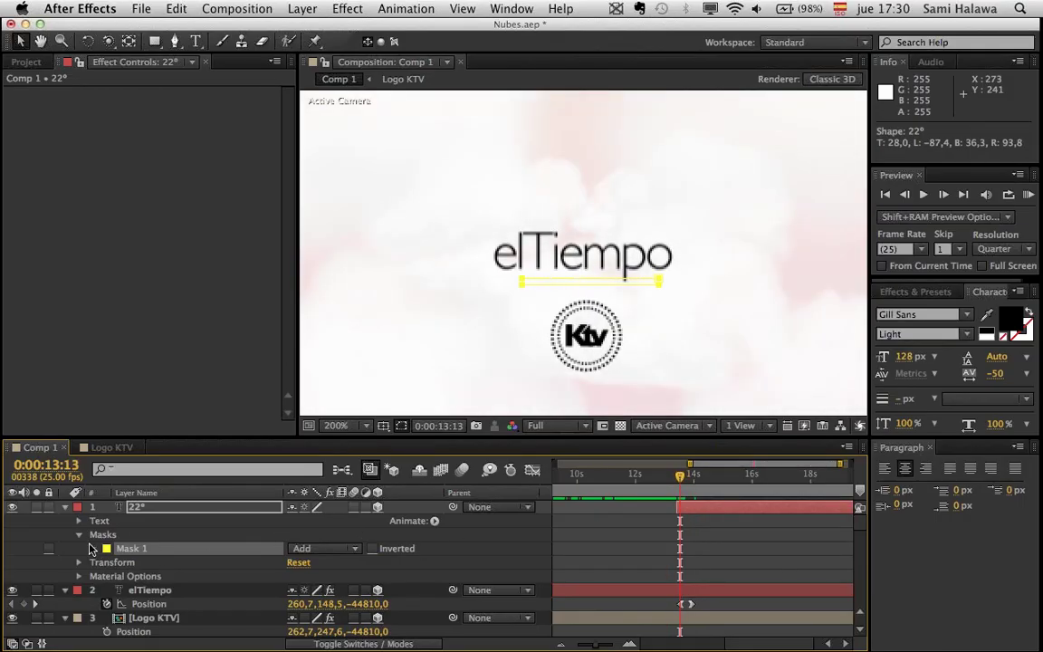
click(92, 548)
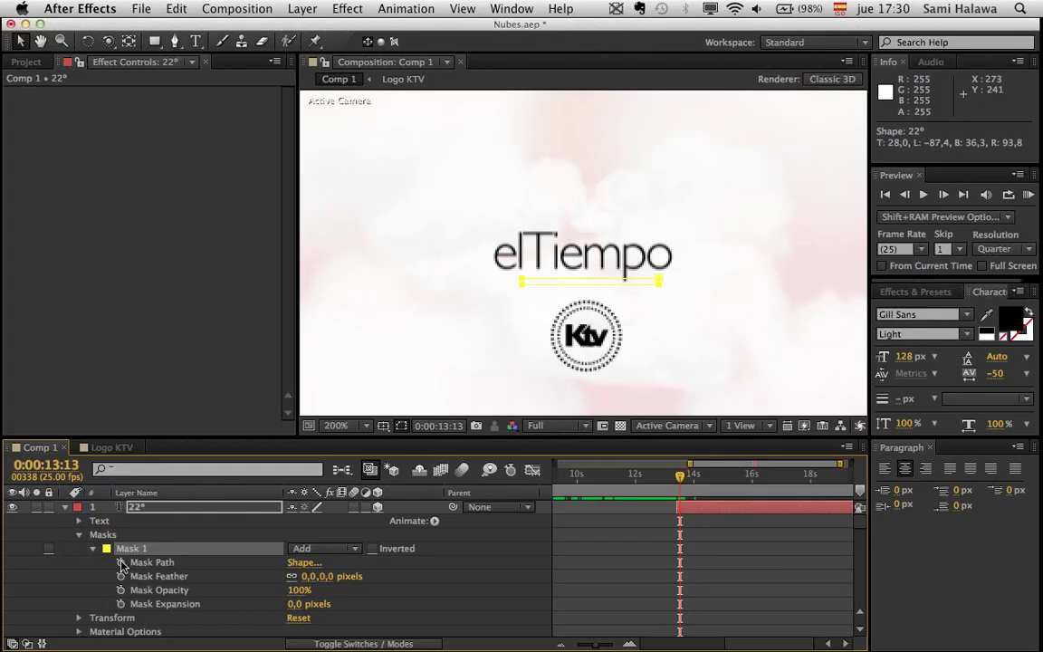
click(121, 562)
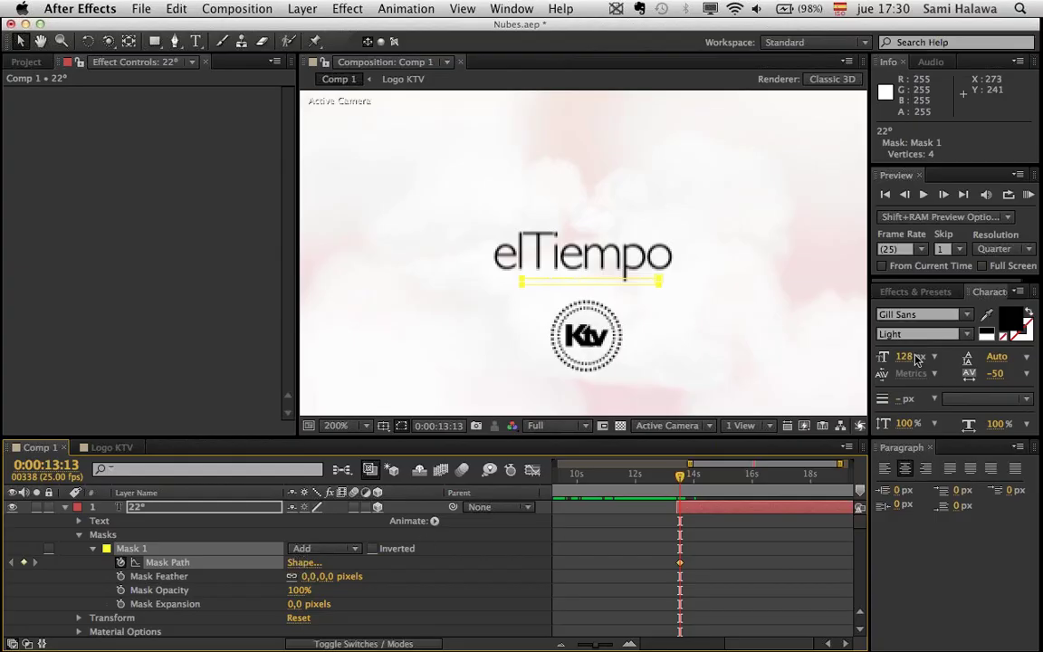
- At 0:00:13:22, stretch the mask's top edge up to reveal the whole 22° text, and preview from 0:00:13:08
click(690, 479)
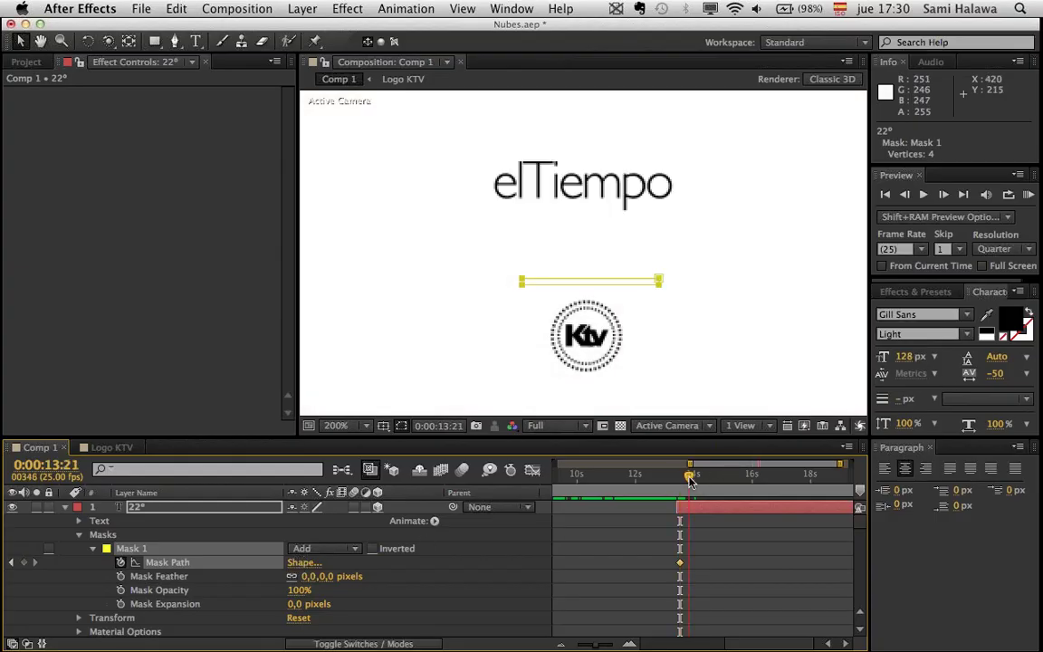
drag(690, 483, 693, 484)
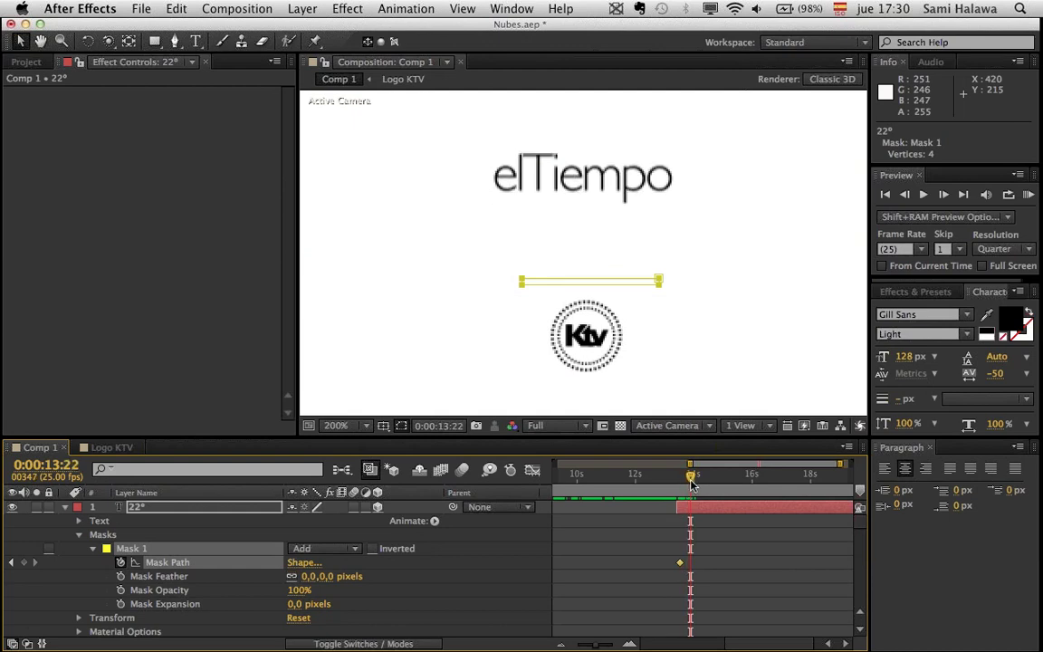
click(554, 284)
drag(590, 278, 590, 201)
double_click(728, 360)
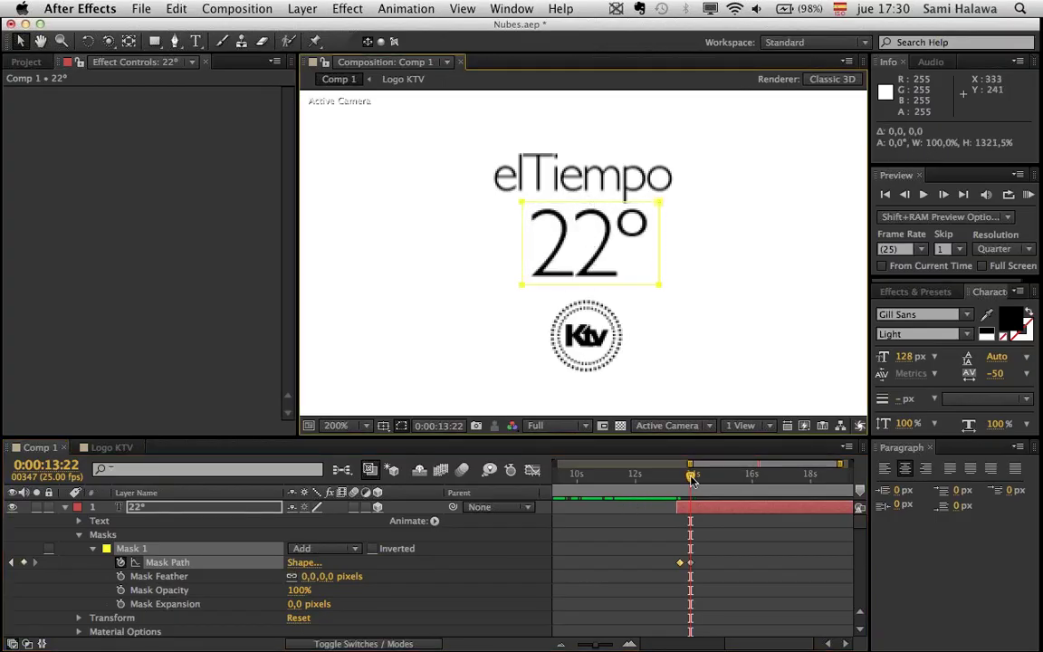
click(672, 483)
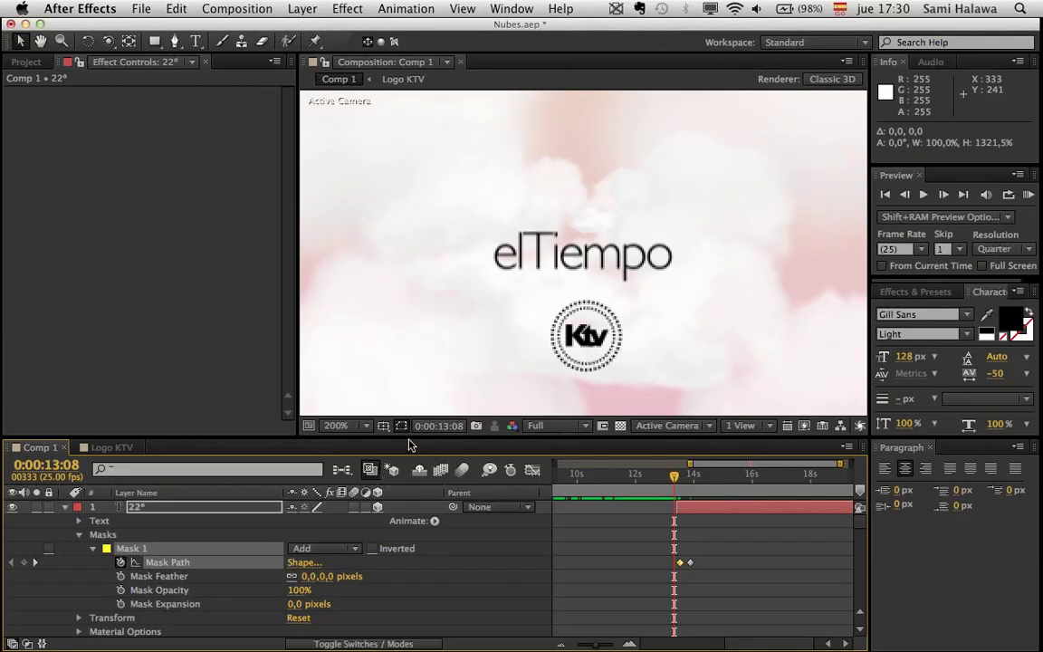
key(space)
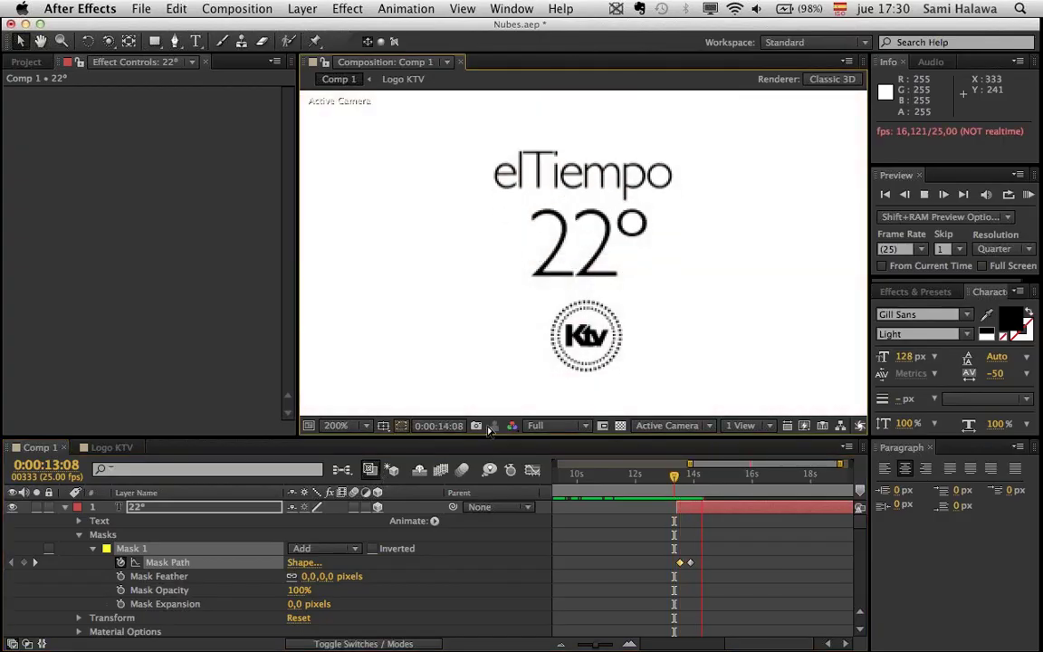
- Preview the masked 22° text reveal from 0:00:12:19 and again from 0:00:13:12
click(657, 473)
scroll(652, 543, down, 1)
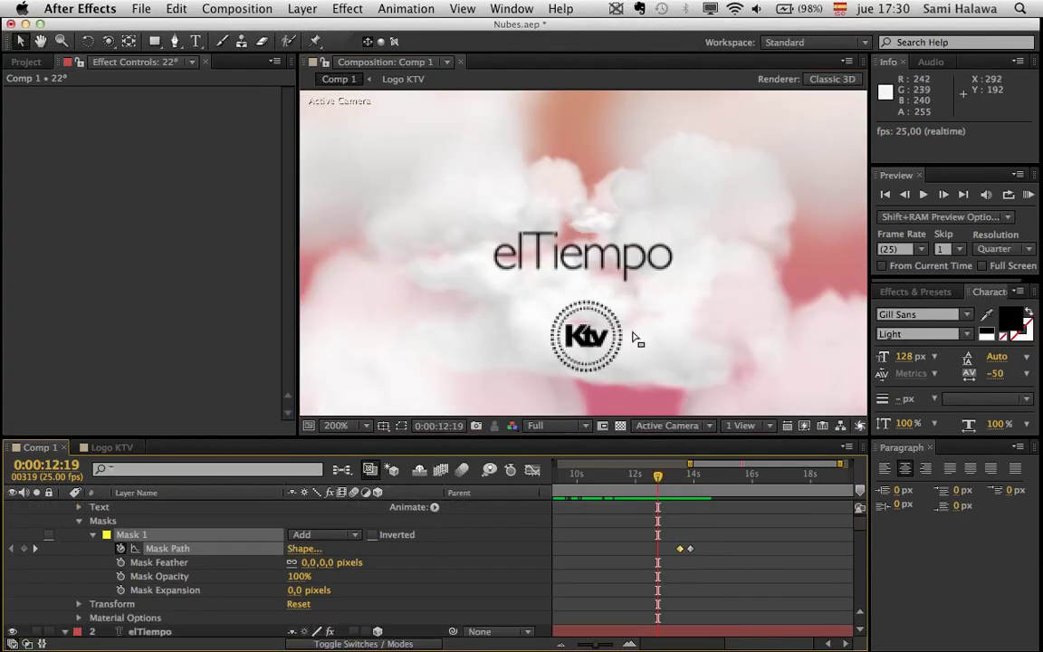
key(comma)
key(space)
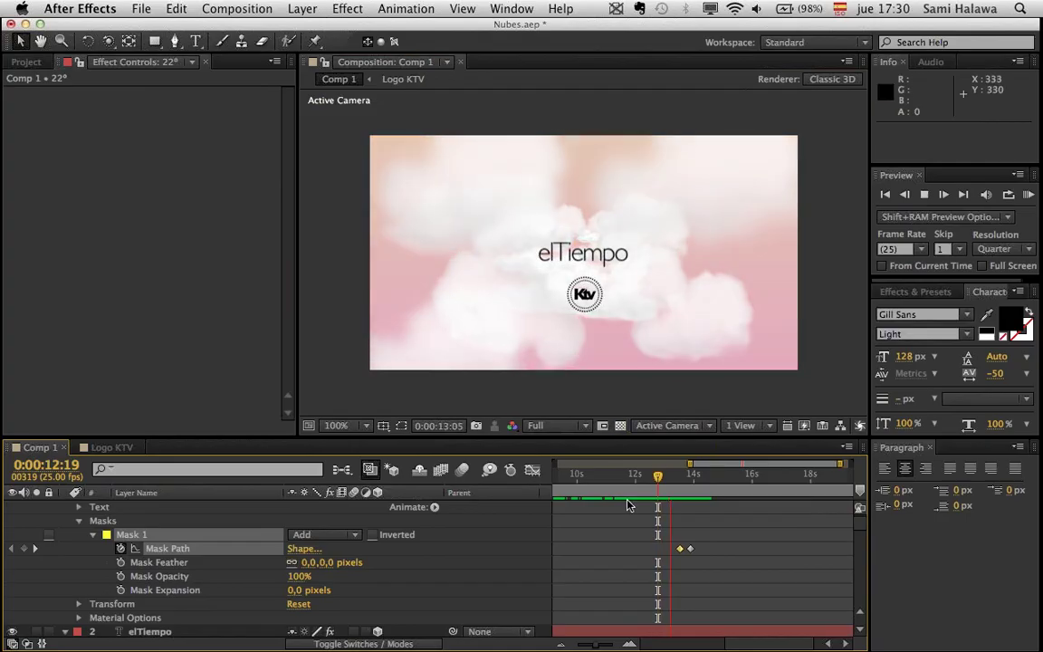
click(676, 478)
drag(676, 480, 675, 480)
key(space)
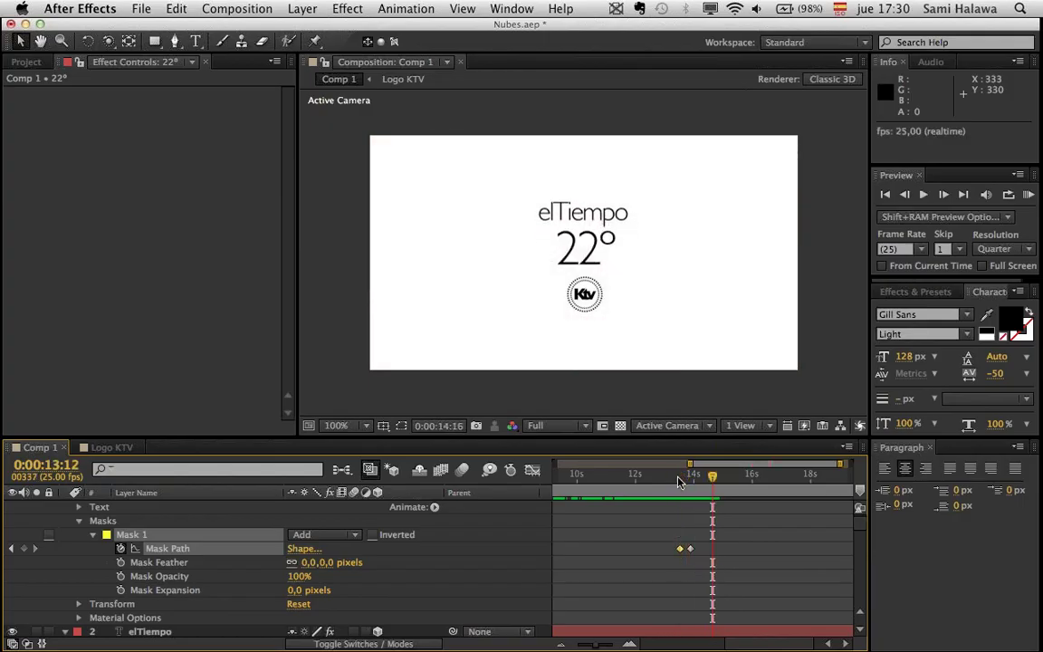
key(space)
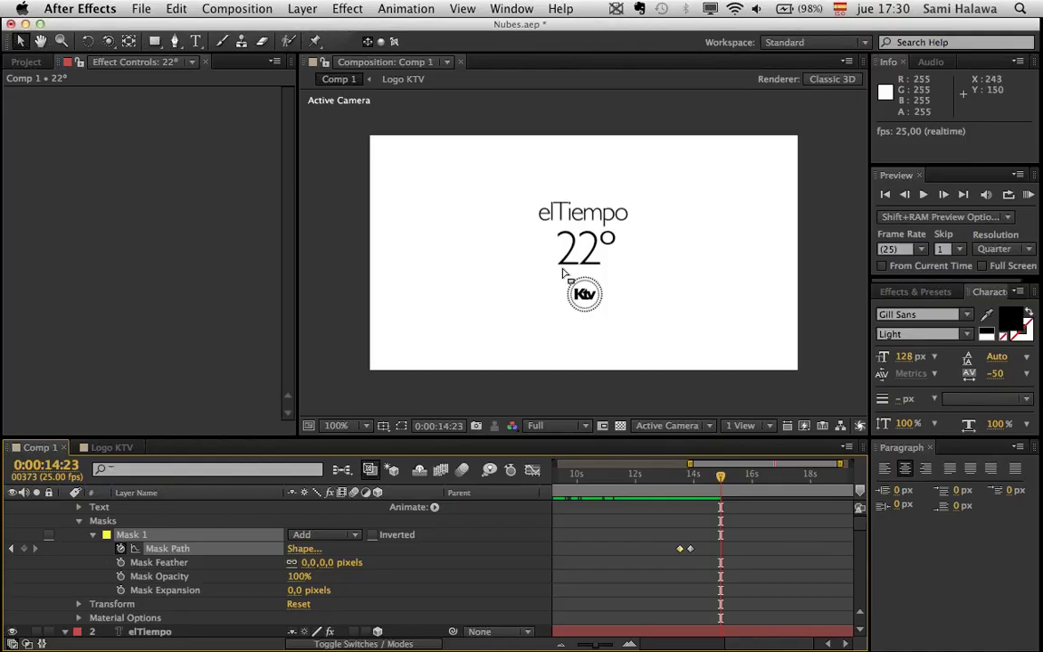
- Show the title/action safe guides over the composition and collapse the 22° layer's properties in the timeline
click(382, 426)
click(407, 438)
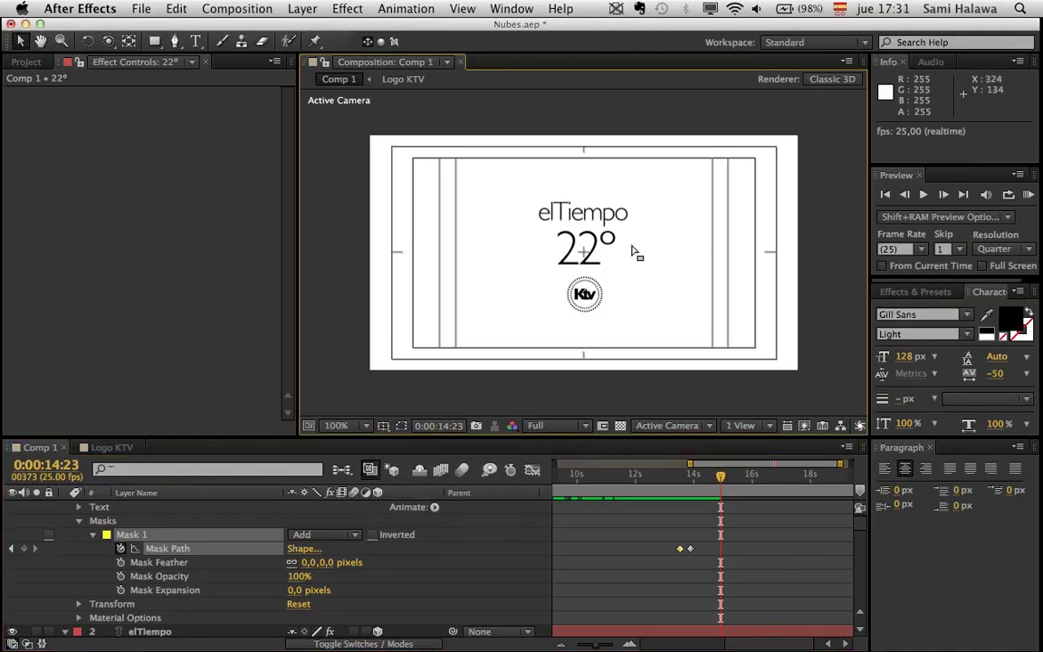
scroll(623, 270, up, 1)
scroll(565, 360, down, 1)
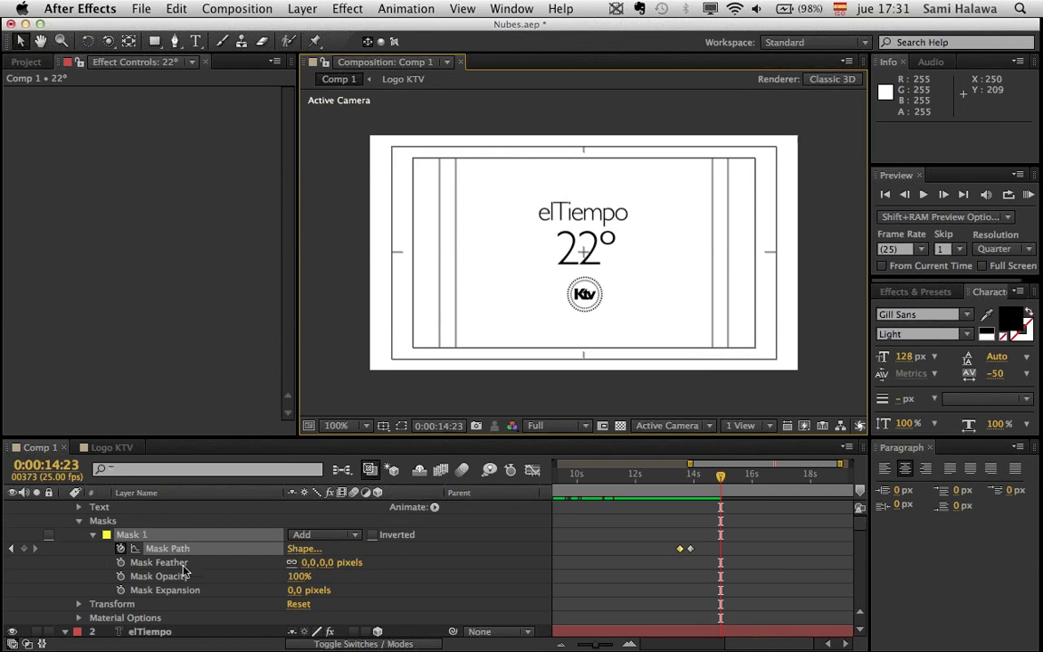
scroll(184, 567, up, 1)
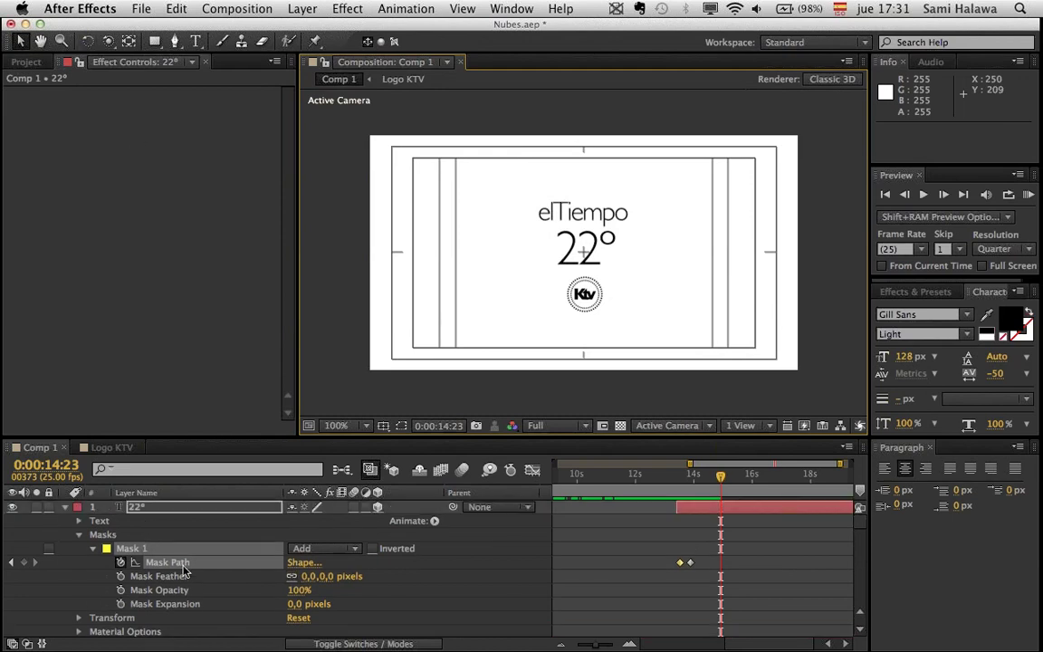
click(63, 507)
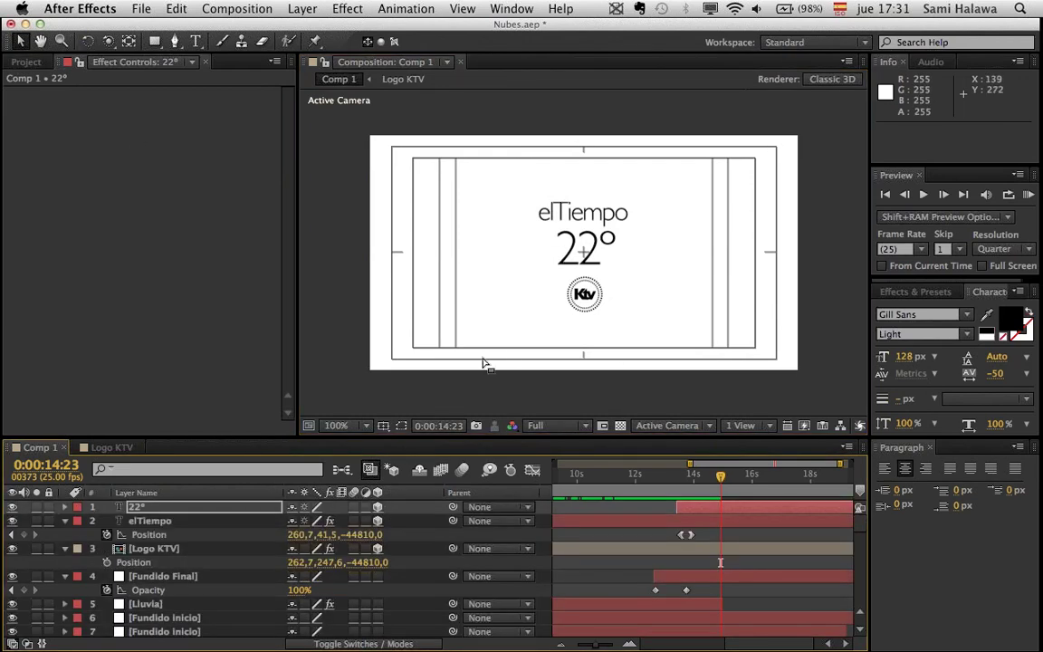
click(382, 427)
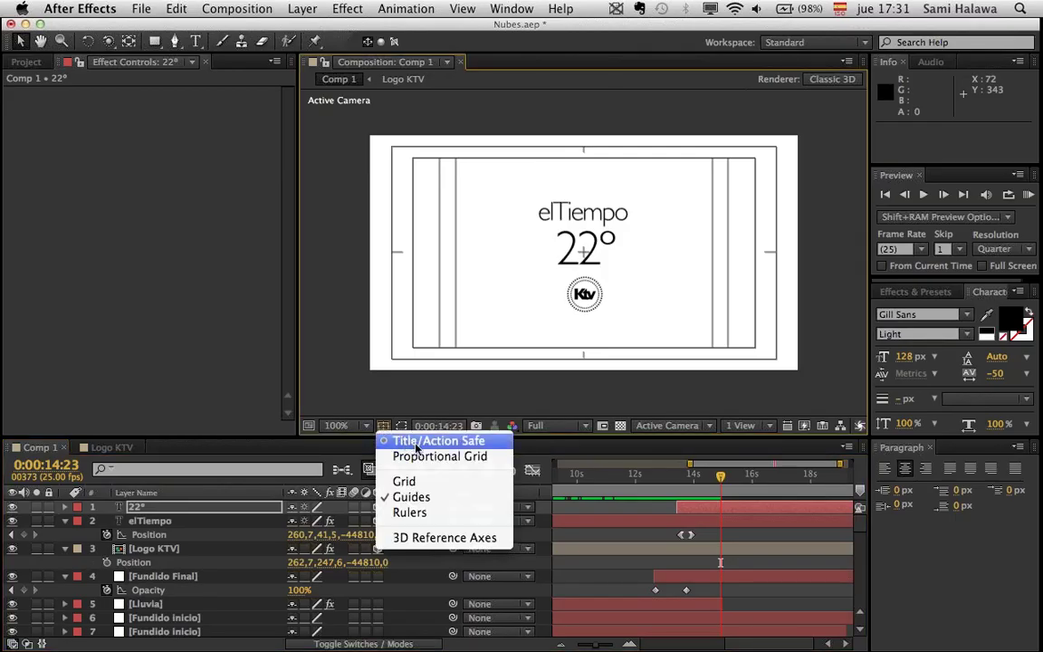
click(416, 443)
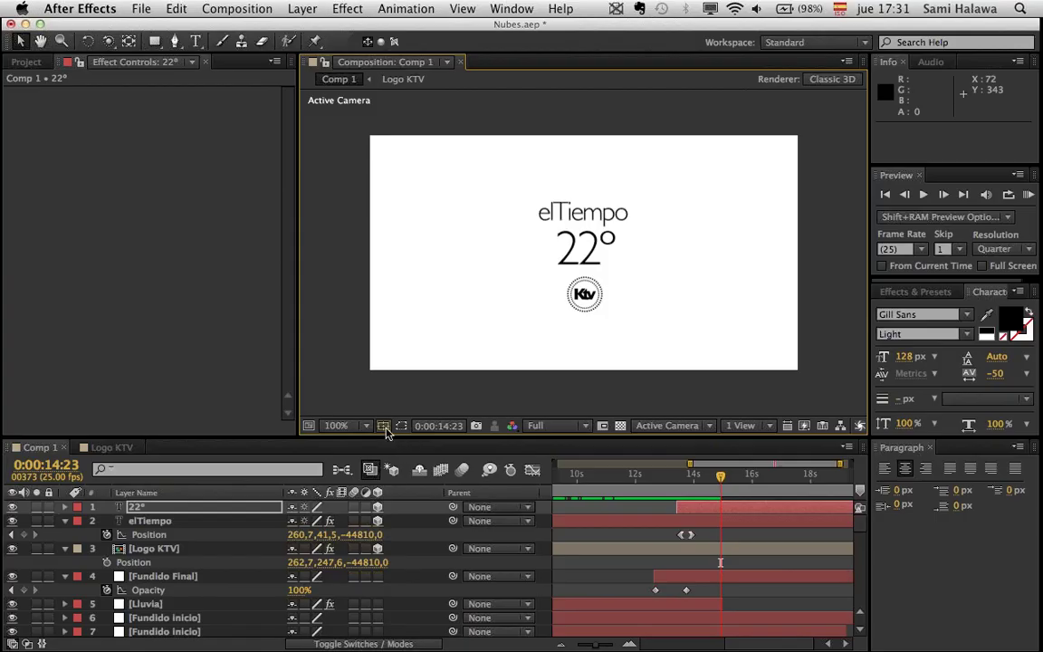
click(384, 426)
click(414, 373)
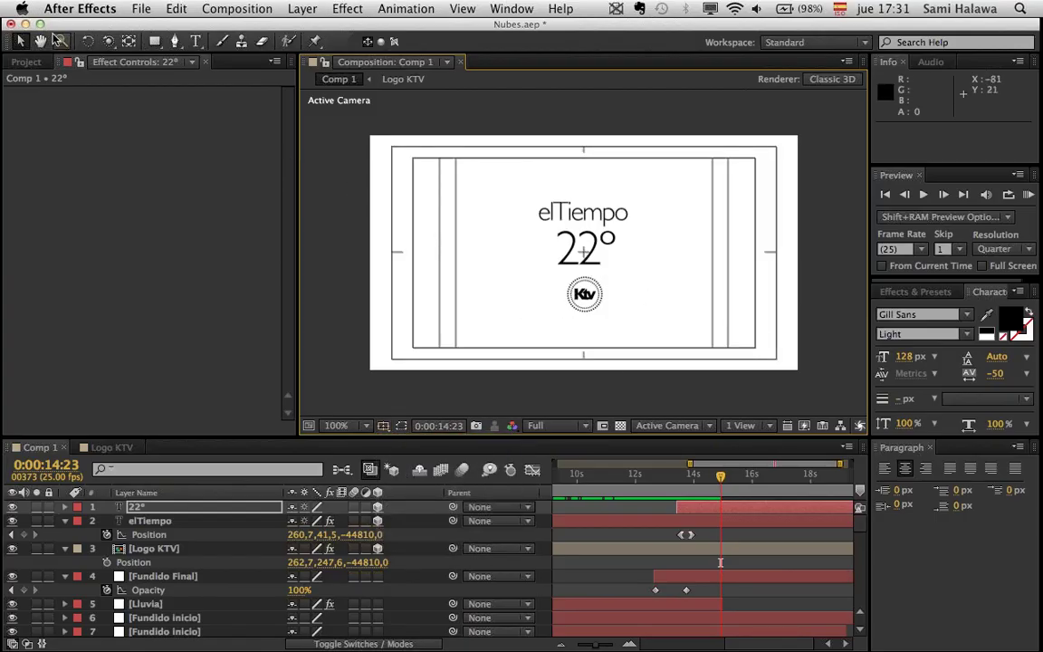
- Examine how the elTiempo, 22° and Logo KTV layers sit around the composition's centre mark, and scrub to 0:00:14:06
key(period)
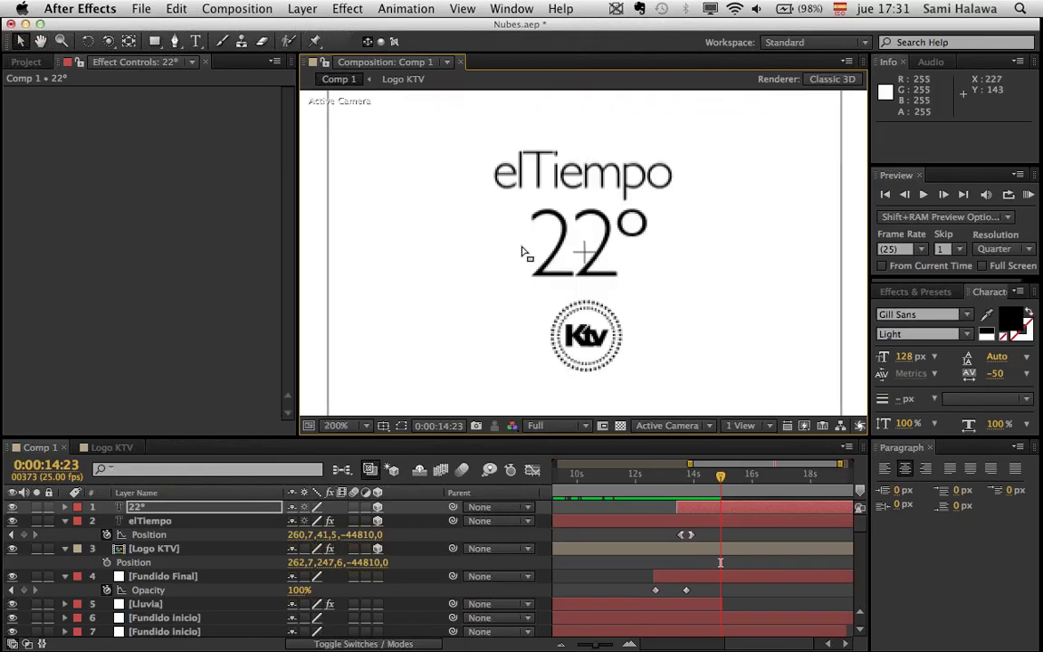
shift+click(208, 553)
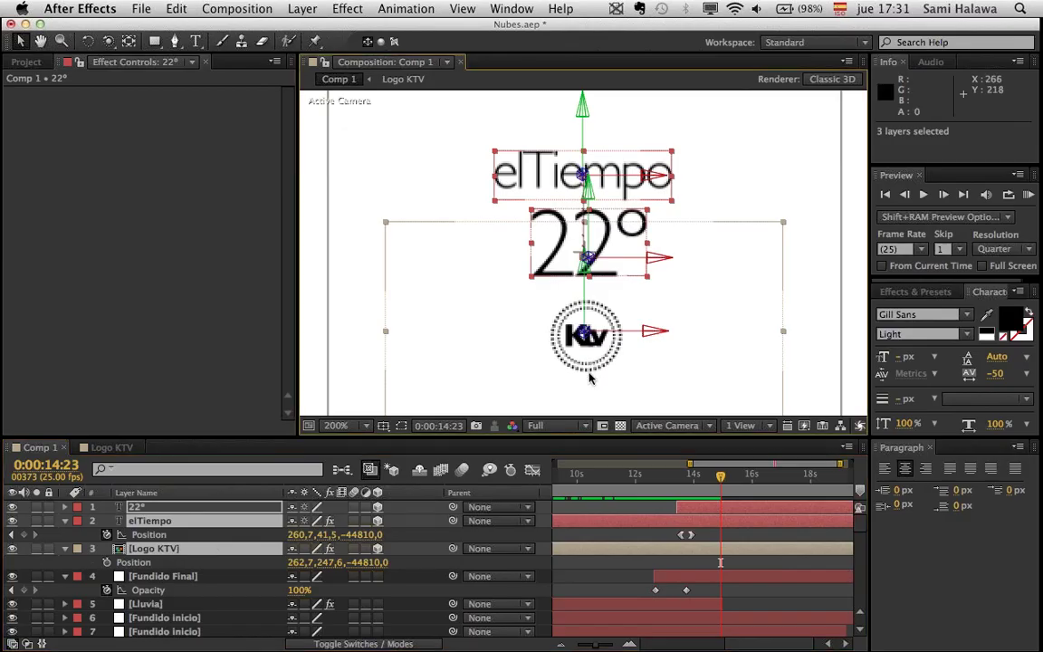
key(comma)
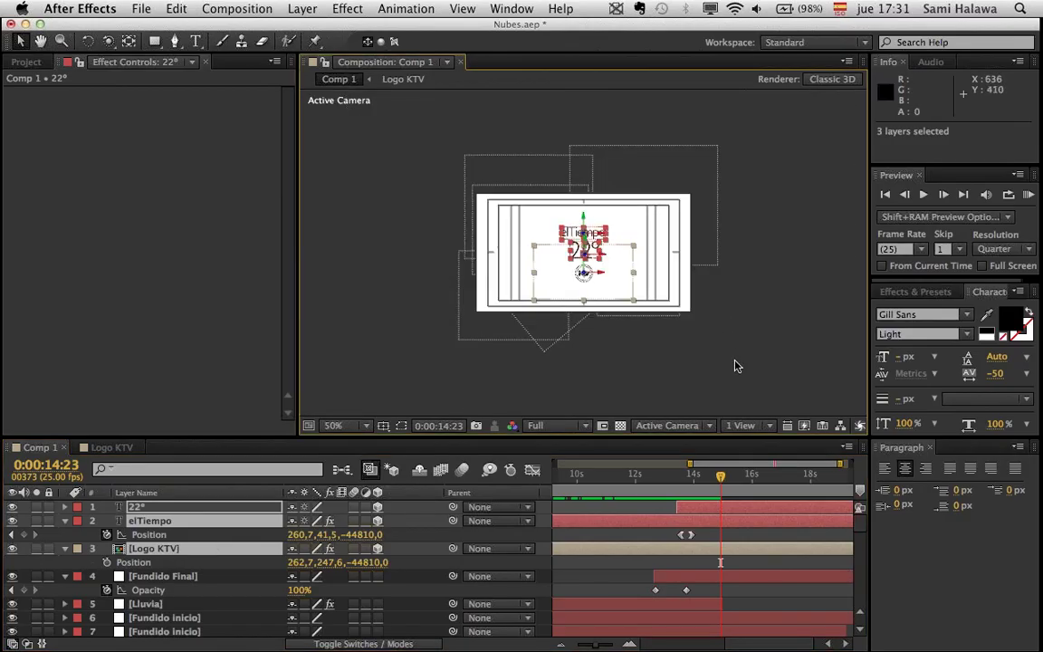
click(713, 357)
key(period)
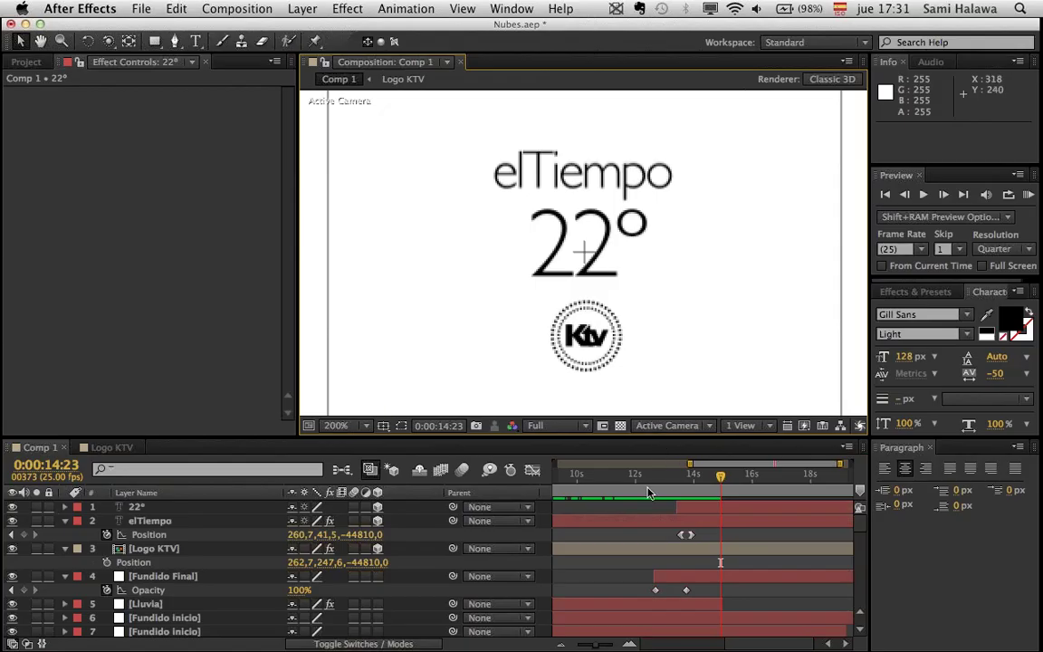
drag(665, 475, 700, 491)
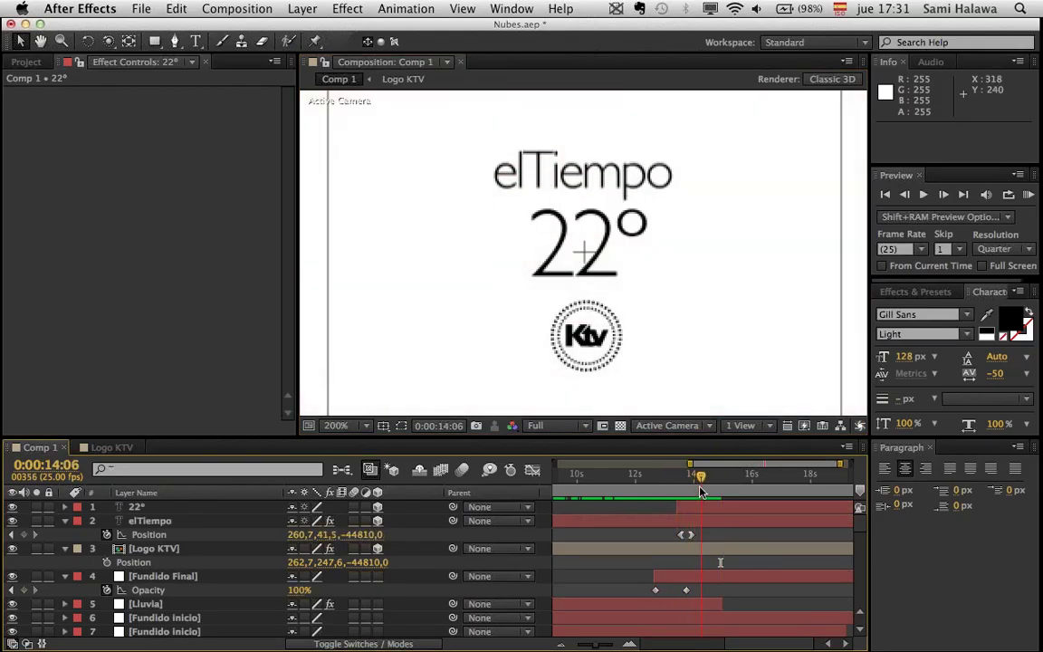
key(comma)
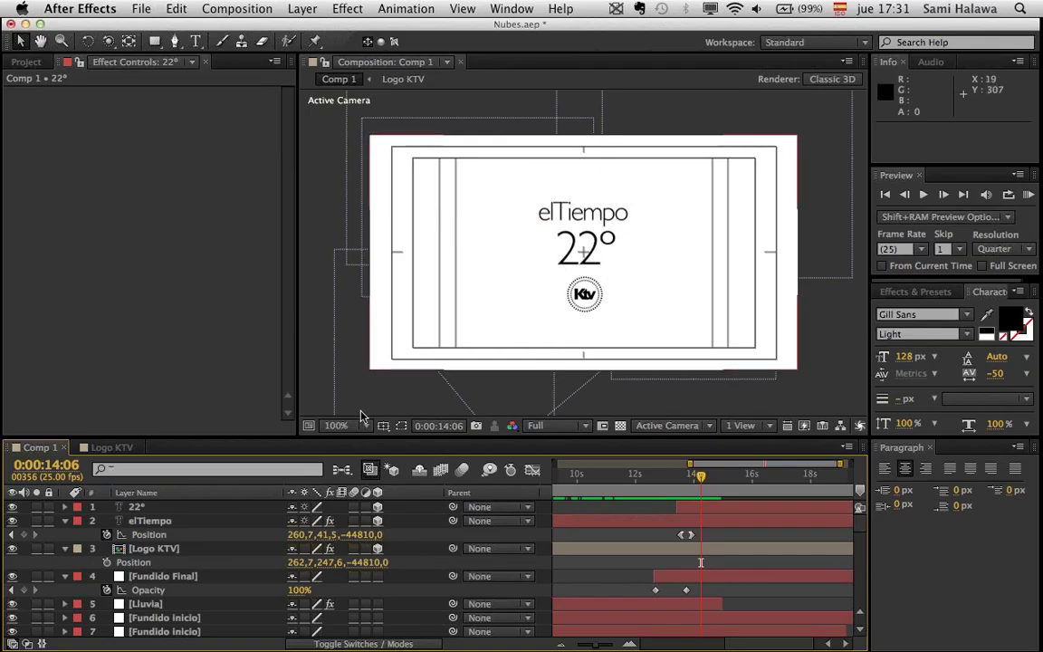
- Collapse the properties of the elTiempo and Logo KTV layers in the timeline
click(61, 533)
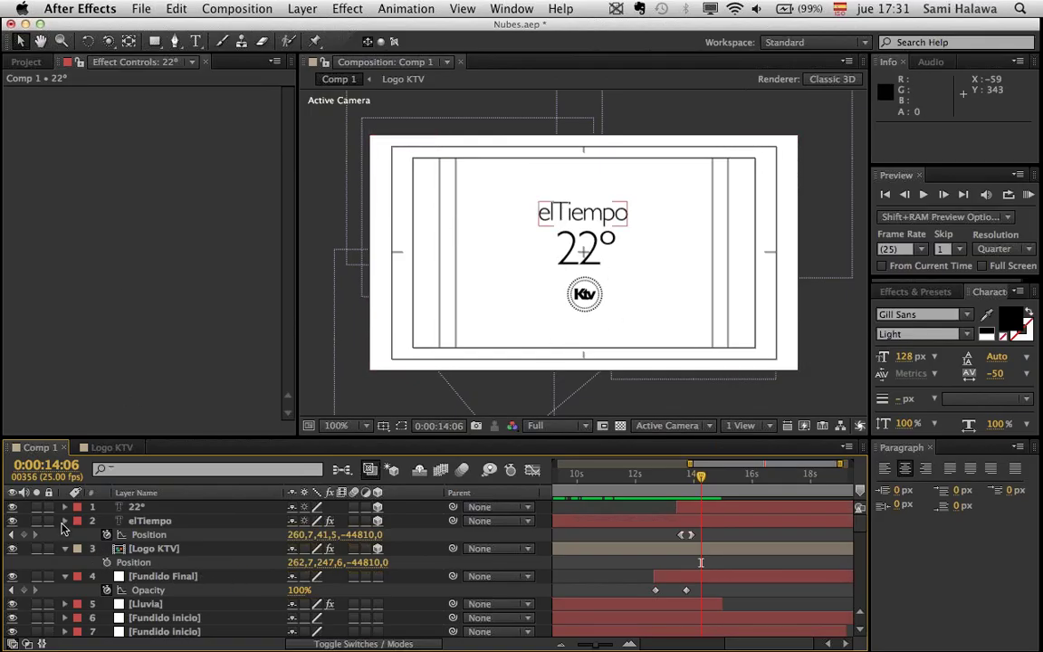
click(64, 522)
click(166, 523)
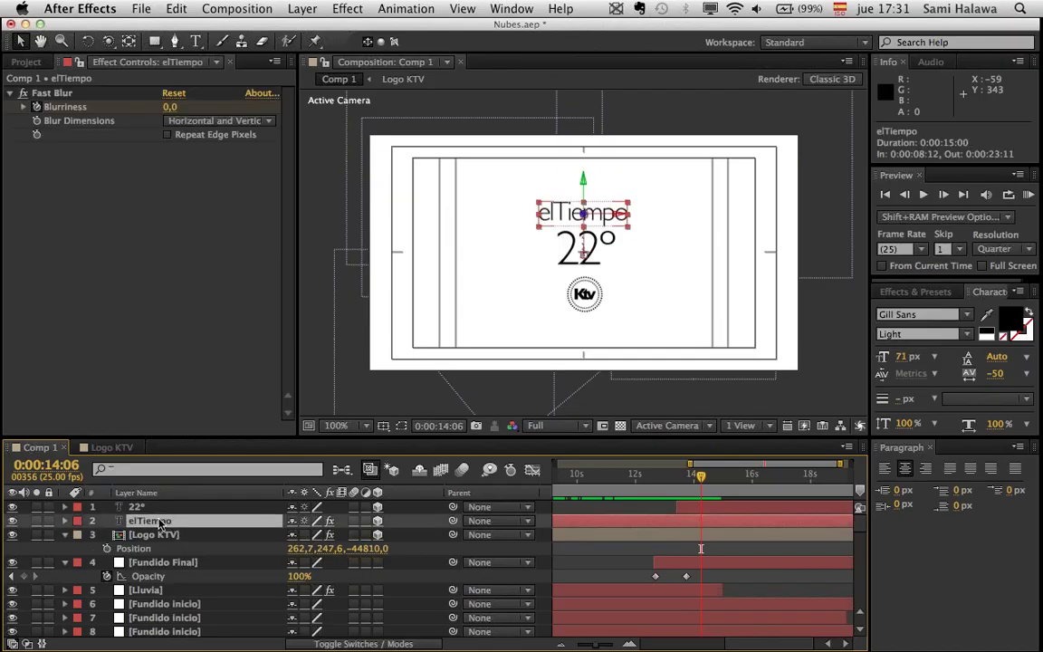
click(63, 535)
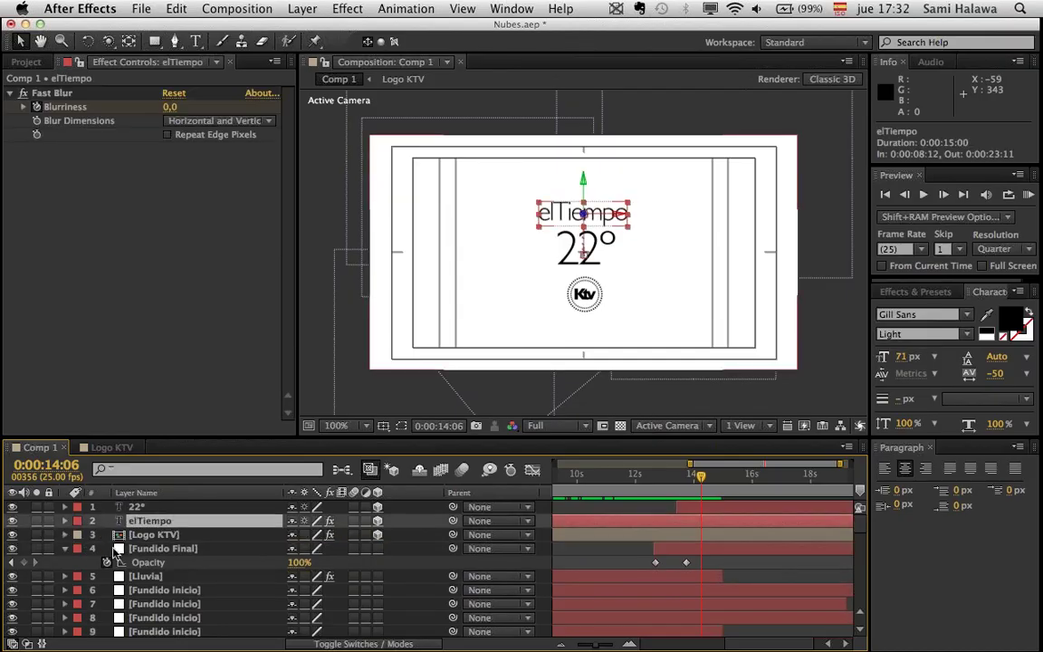
click(144, 507)
click(302, 9)
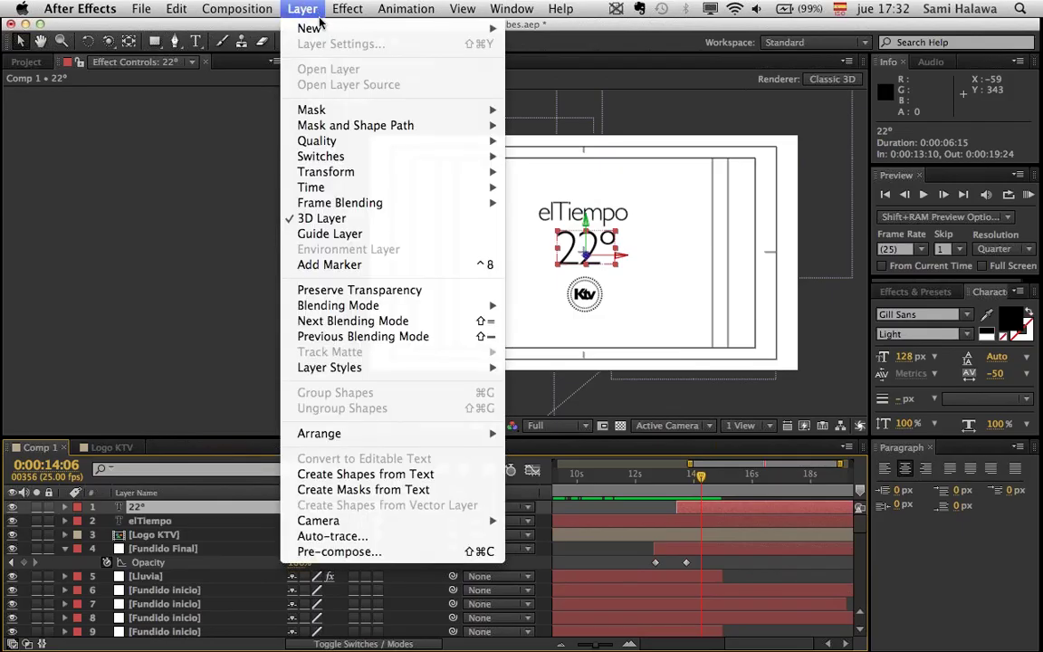
mouse_move(362, 28)
click(544, 48)
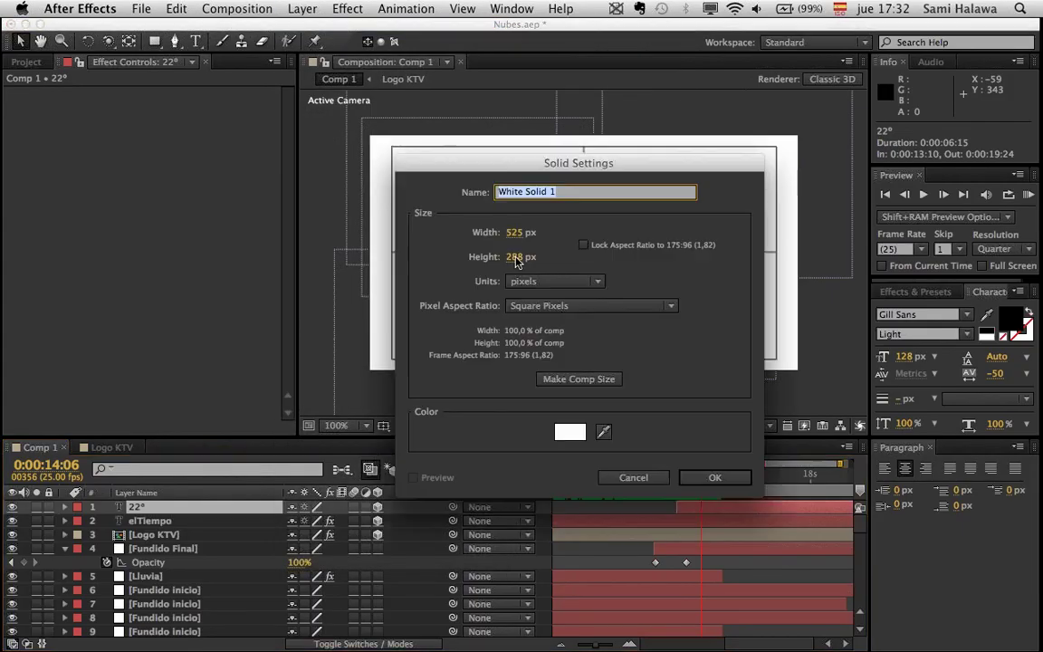
click(570, 432)
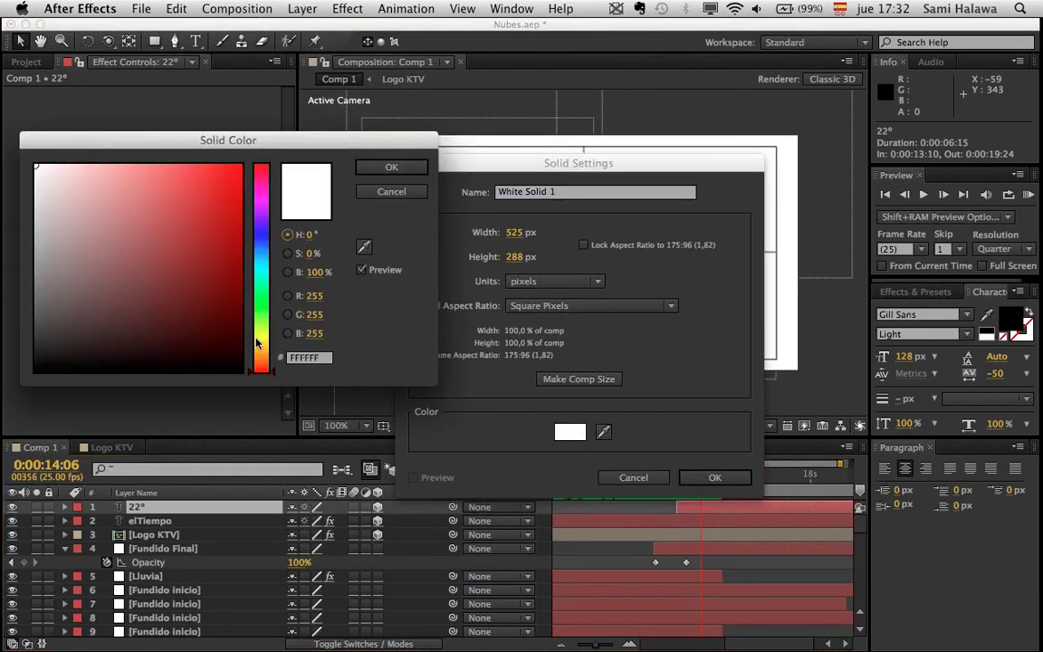
click(256, 341)
click(198, 217)
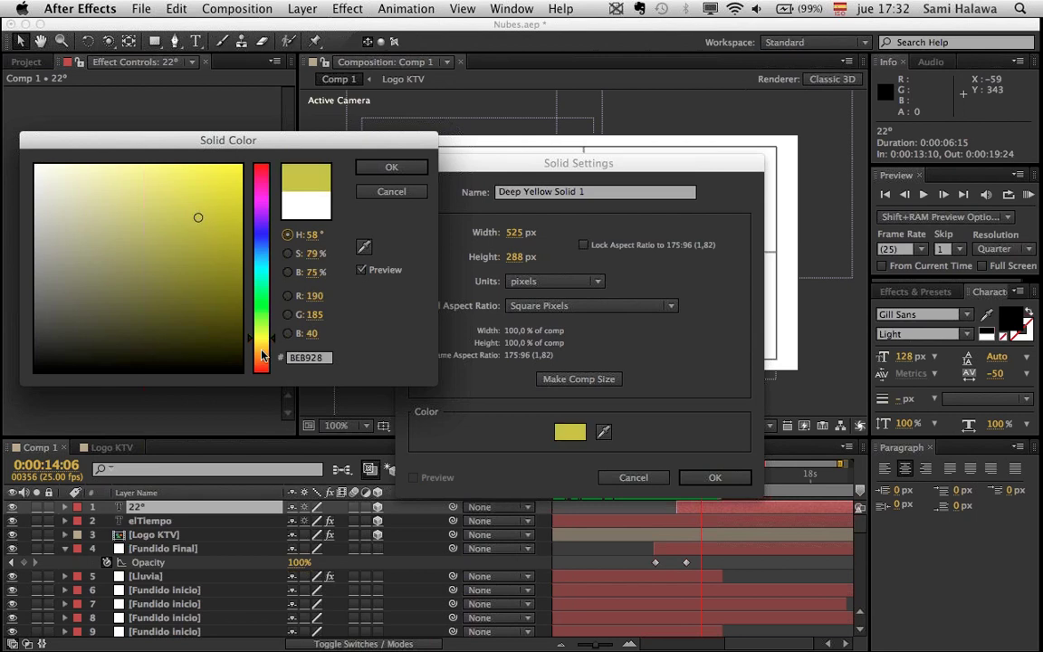
drag(262, 354, 263, 344)
click(177, 191)
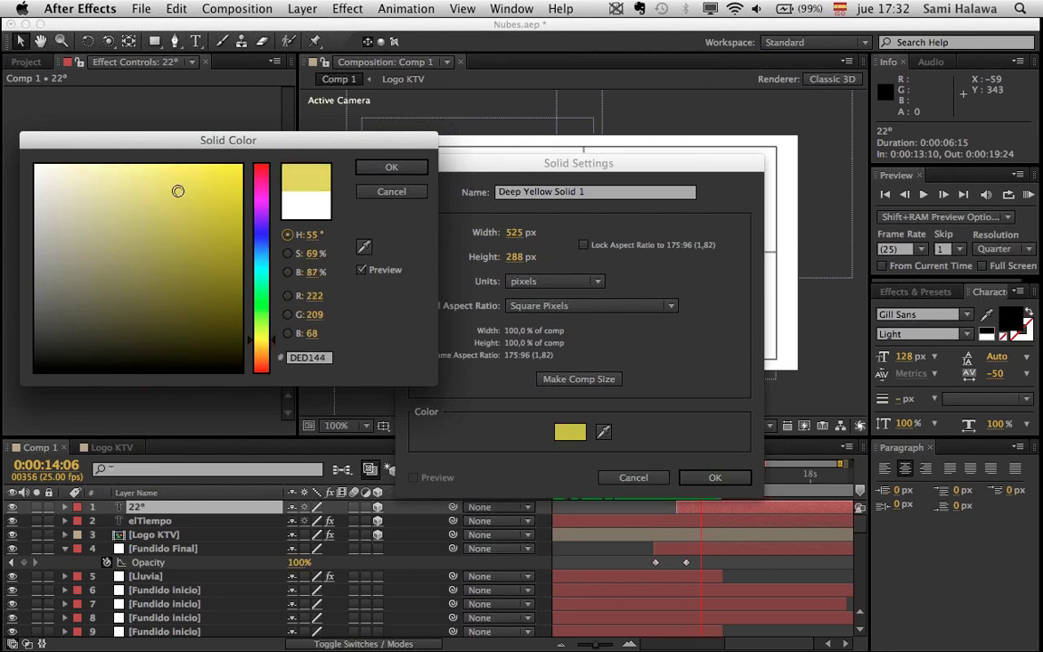
click(415, 167)
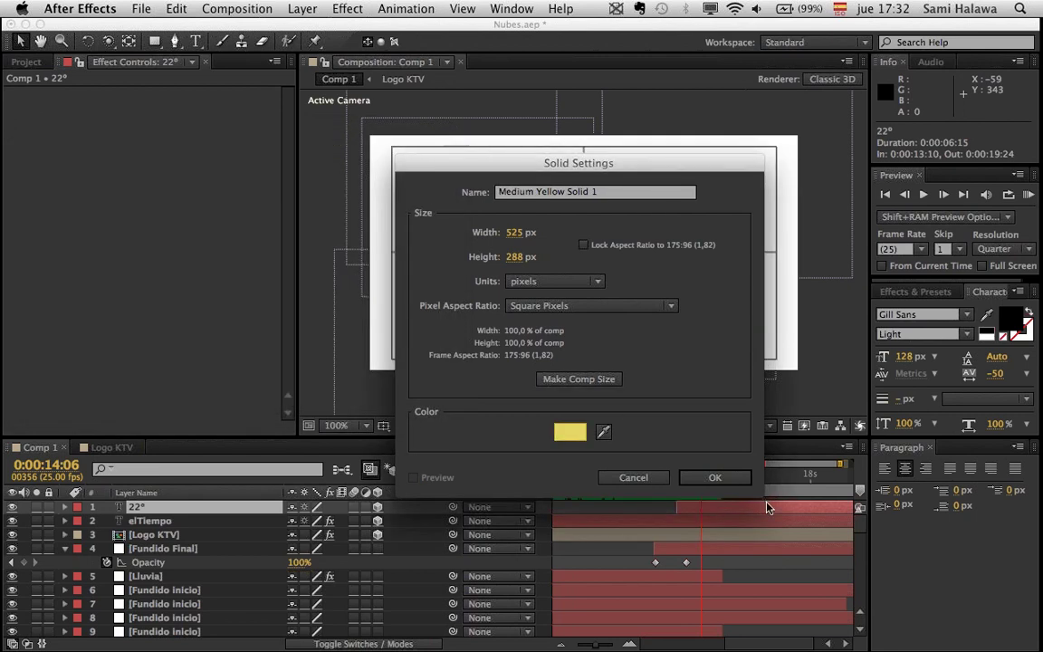
click(714, 477)
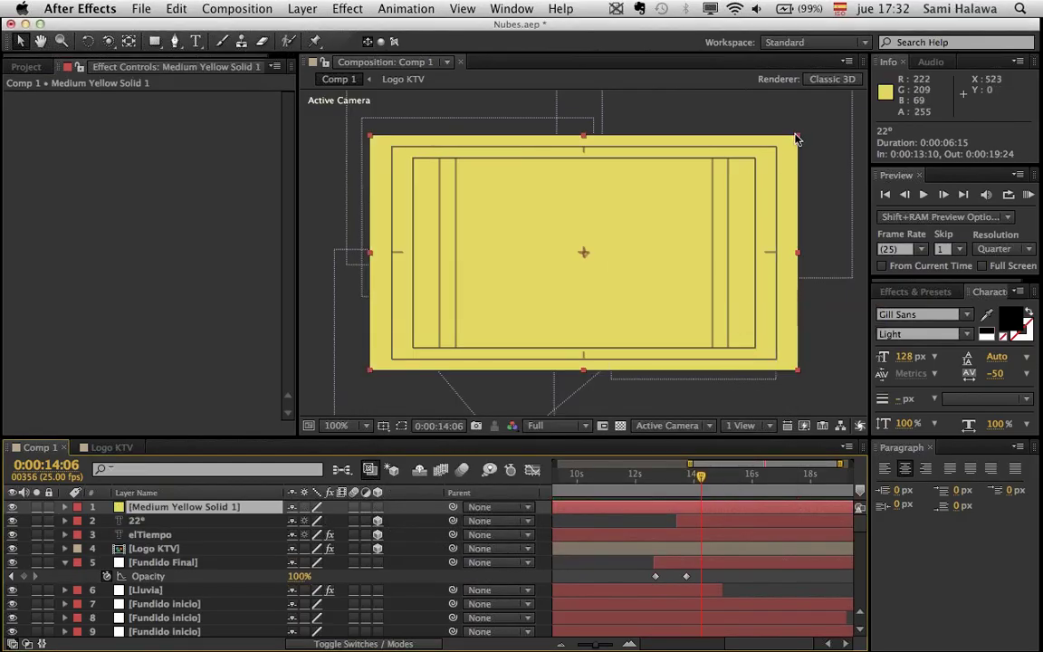
key(Delete)
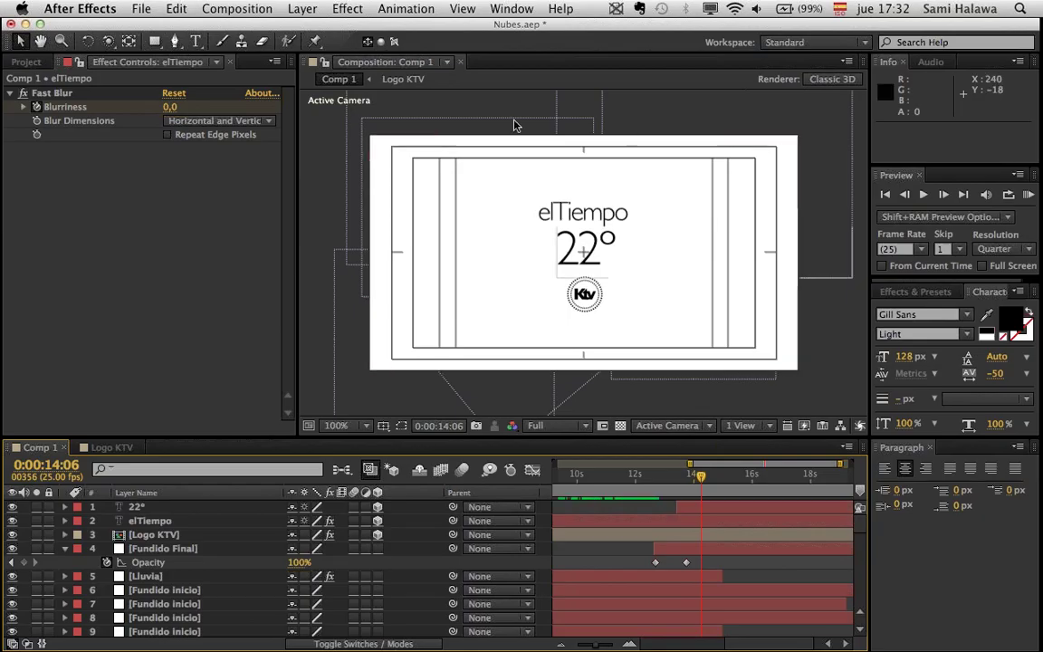
- Draw a circle of about 92 px radius as a new shape layer, centred on the composition around the title, 22° and logo
drag(155, 42, 217, 85)
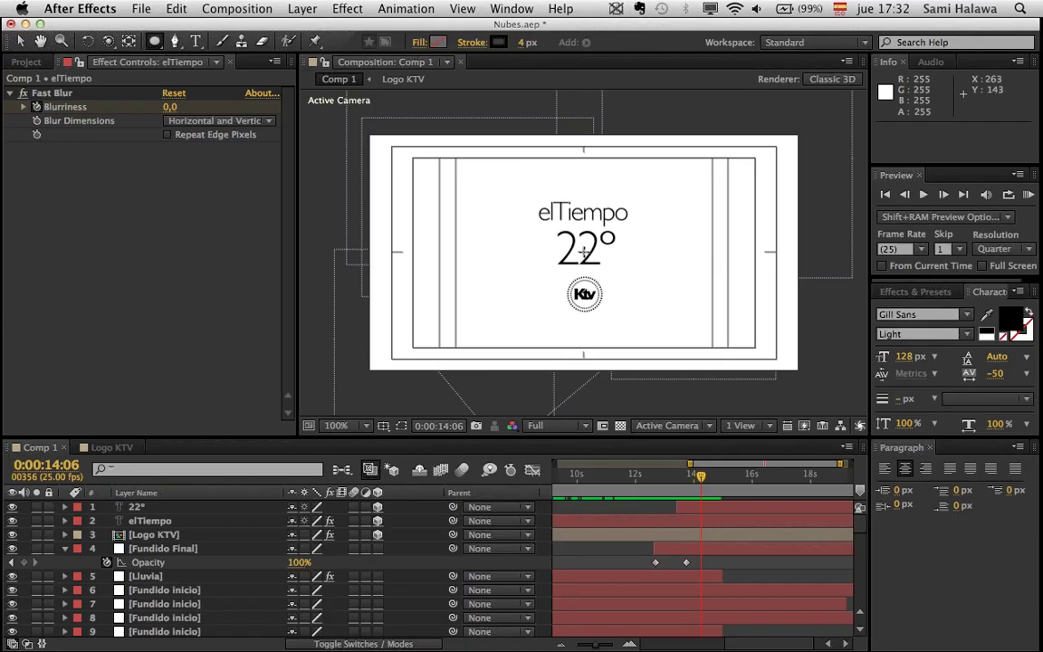
drag(583, 252, 658, 332)
click(20, 41)
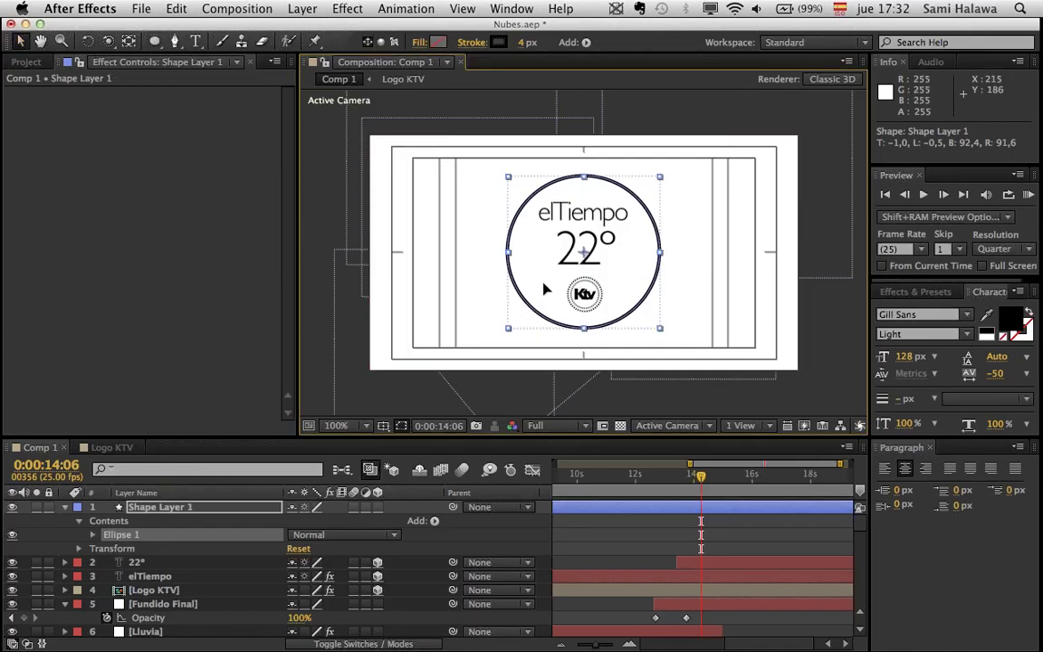
drag(543, 289, 544, 289)
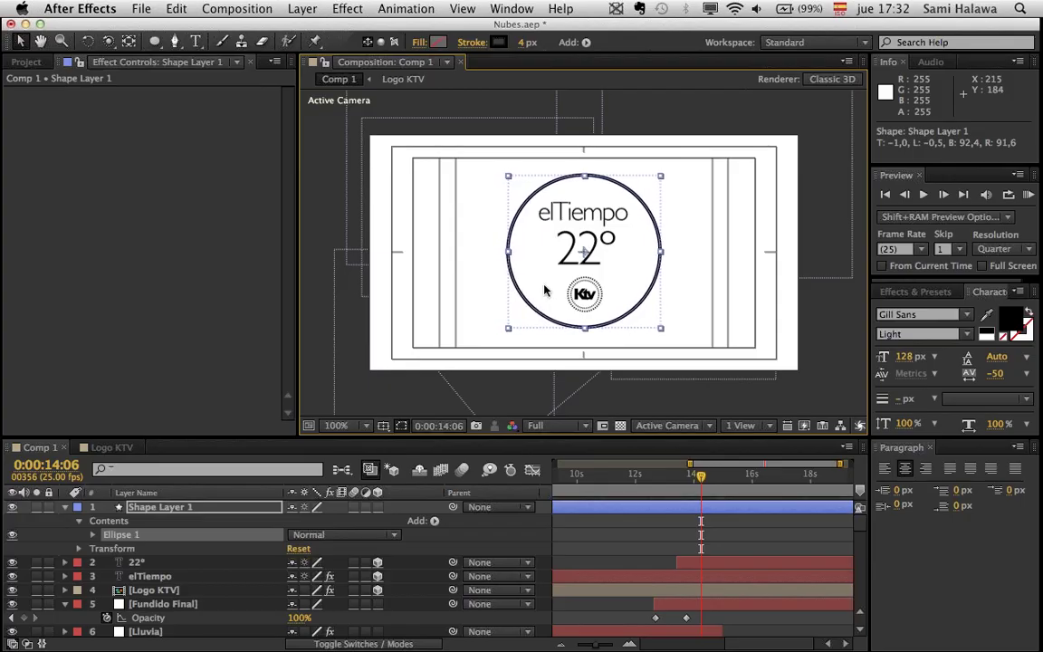
- Fill the circle with pale yellow FFF497 and move its shape layer directly below the Logo KTV layer
click(438, 42)
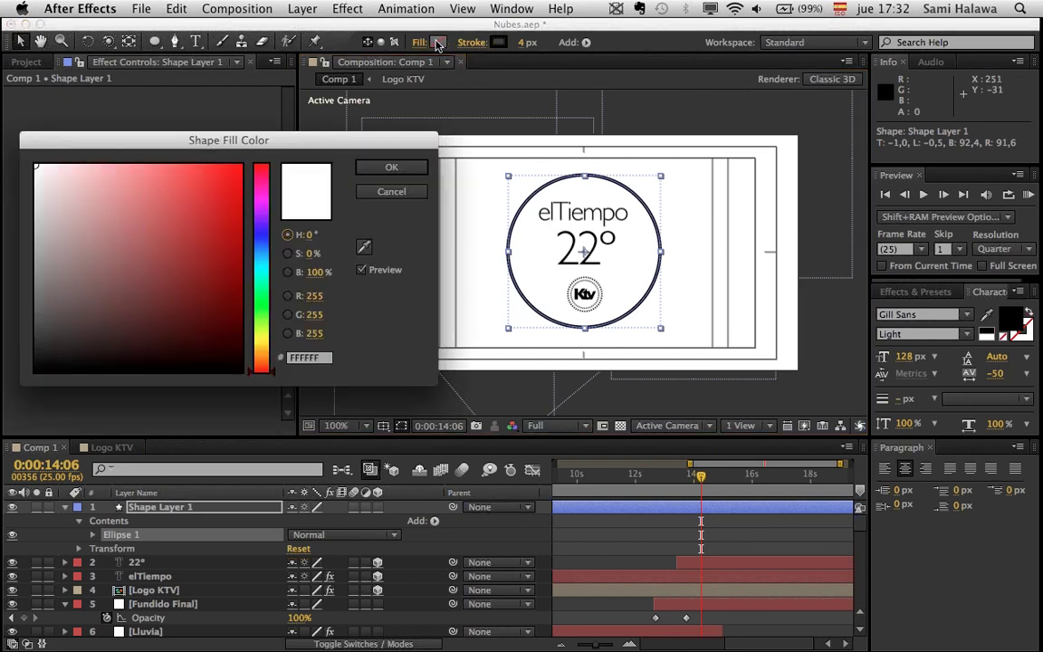
click(260, 331)
click(78, 280)
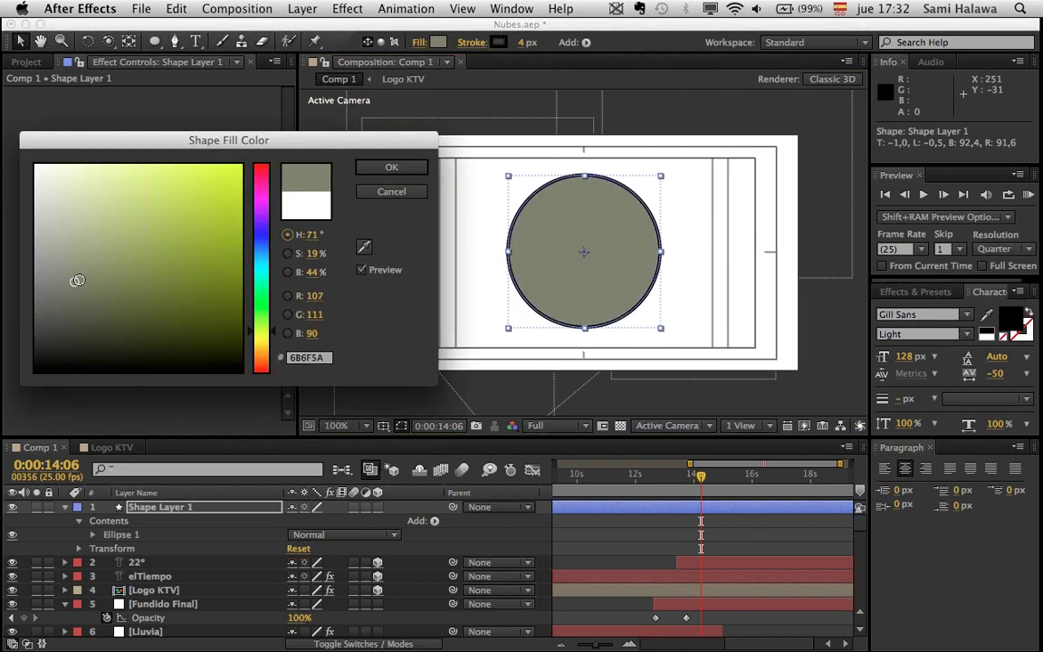
drag(204, 144, 344, 198)
click(401, 391)
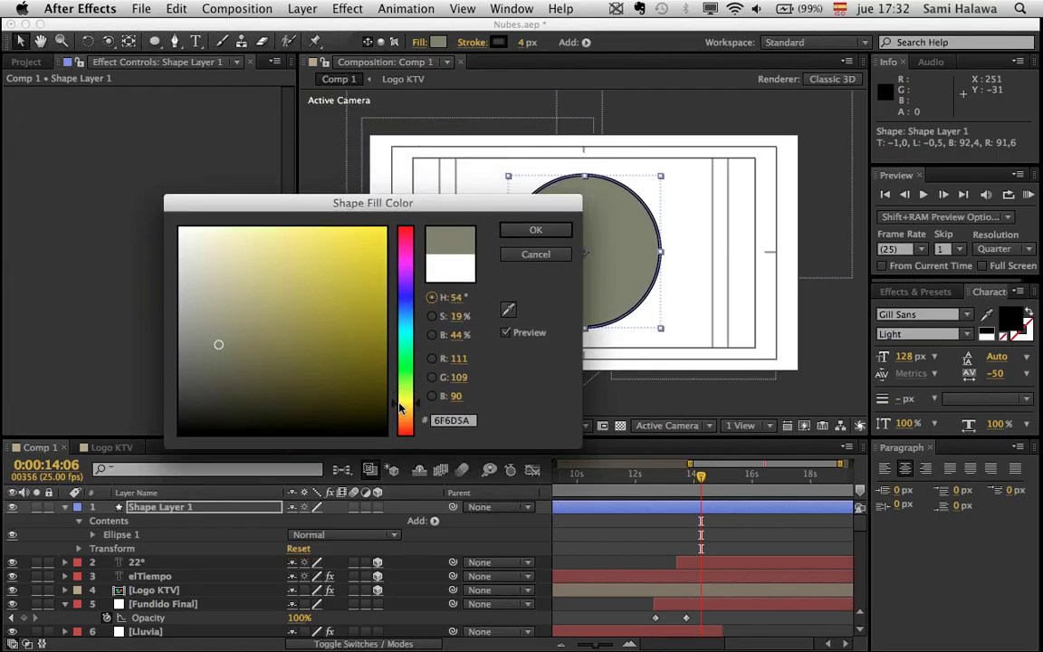
drag(265, 201, 266, 207)
click(259, 225)
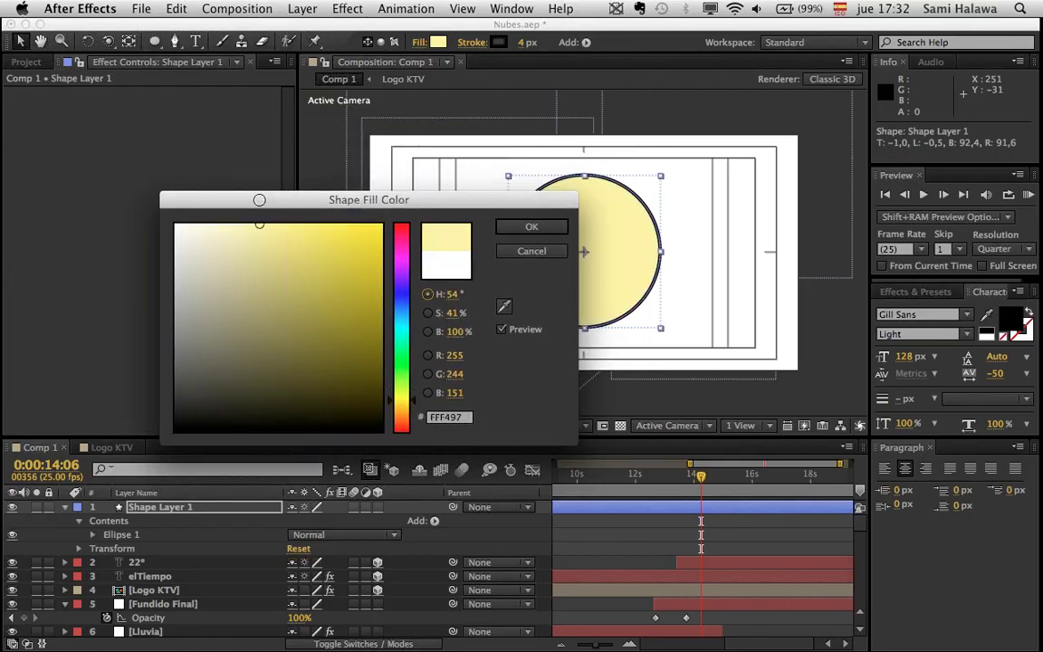
click(560, 224)
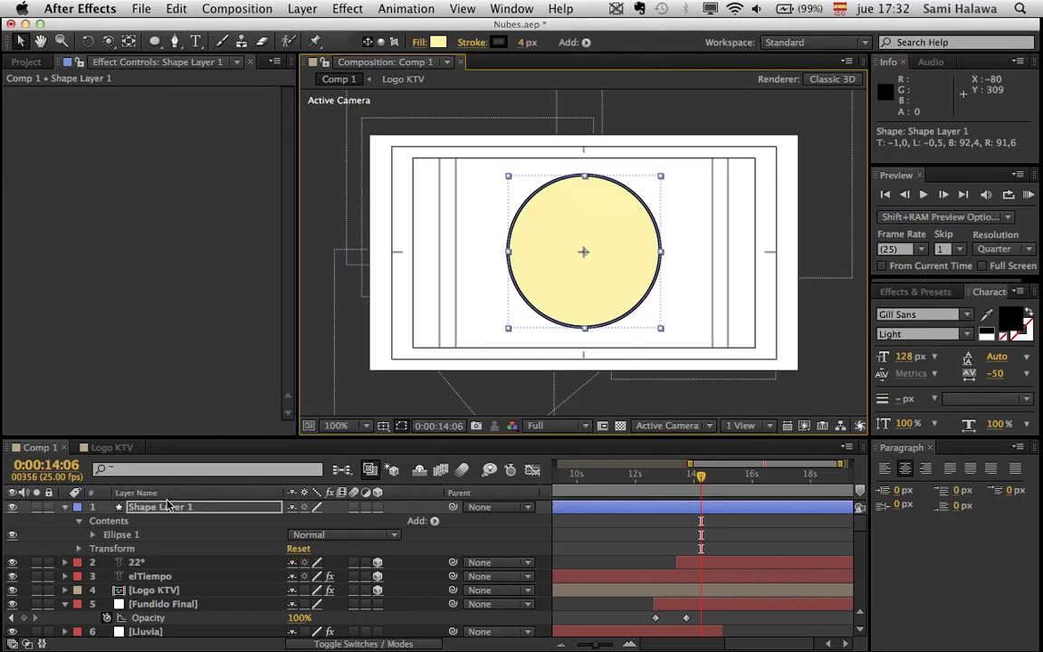
drag(113, 508, 172, 597)
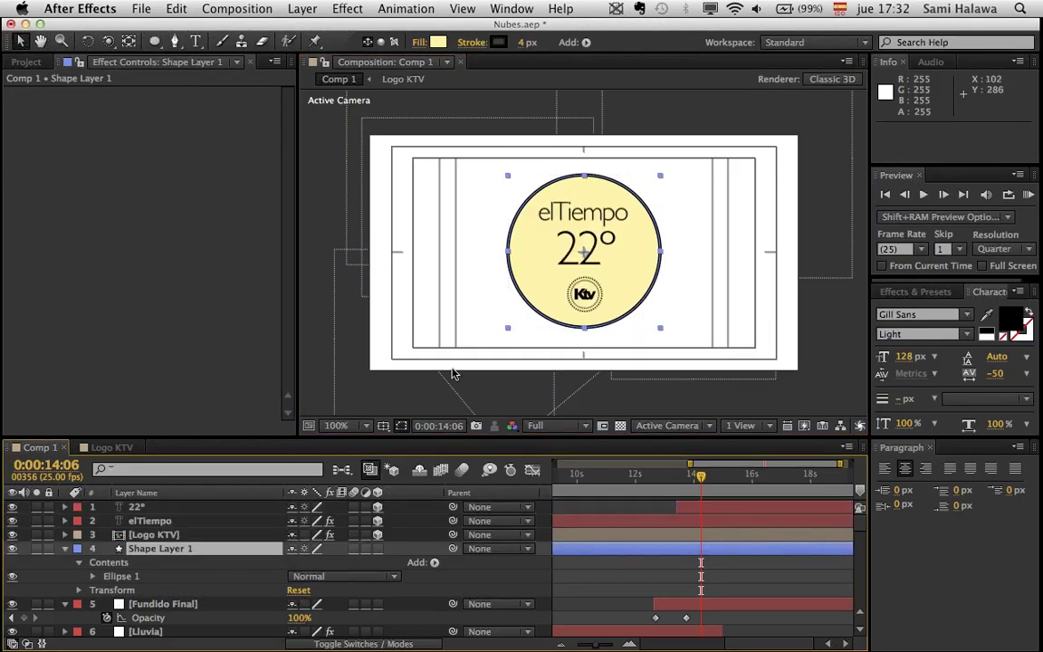
- Set the circle's stroke colour to dark yellow B5A204 and its stroke width to 0 px
click(499, 42)
click(405, 396)
drag(366, 354, 379, 338)
drag(380, 200, 229, 158)
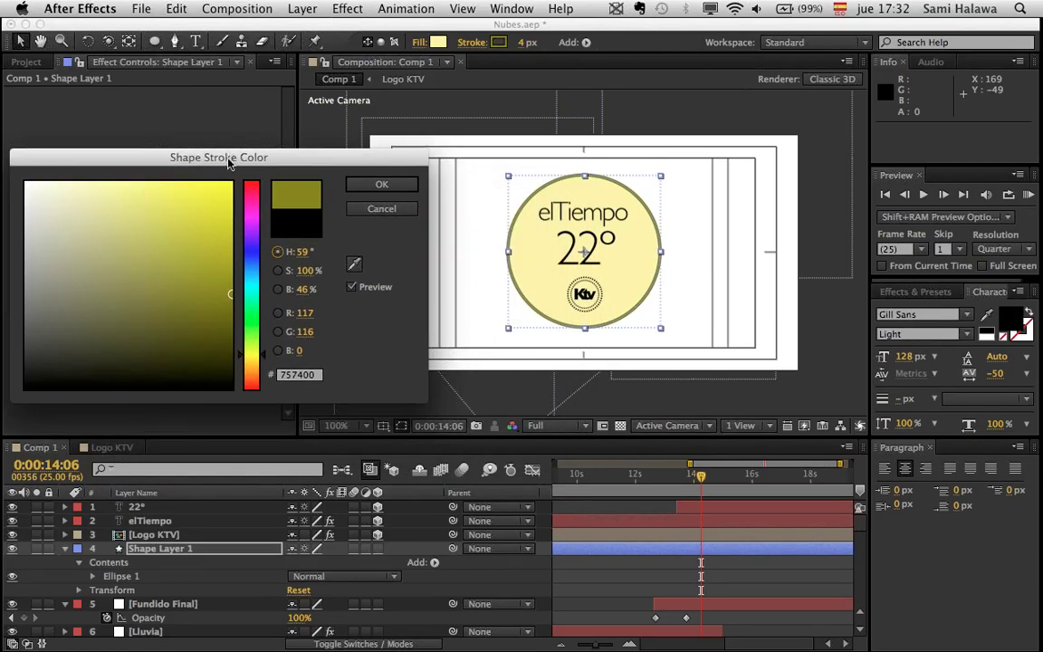
drag(258, 362, 258, 358)
mouse_move(217, 290)
mouse_down()
mouse_move(214, 337)
mouse_move(228, 243)
mouse_up()
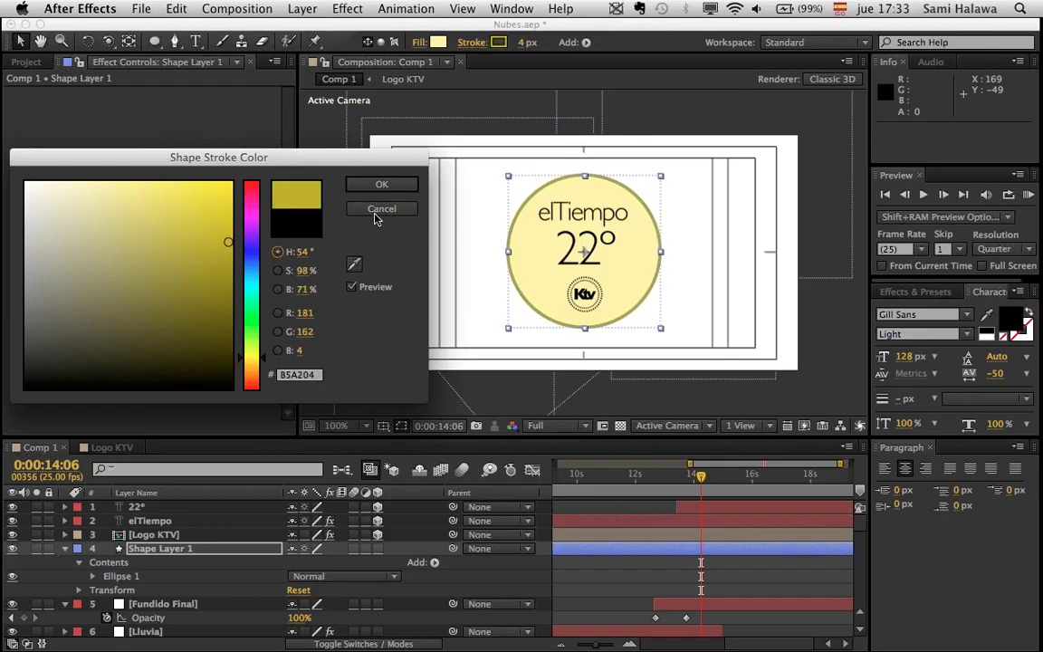
click(381, 184)
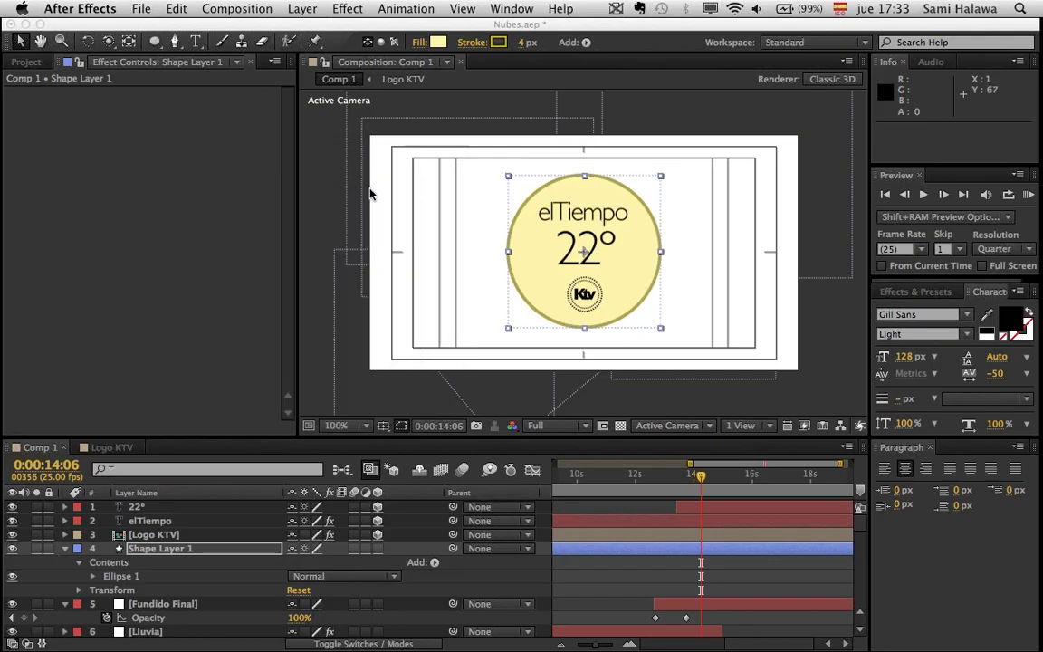
mouse_move(525, 43)
mouse_down()
mouse_move(470, 41)
mouse_move(368, 117)
mouse_up()
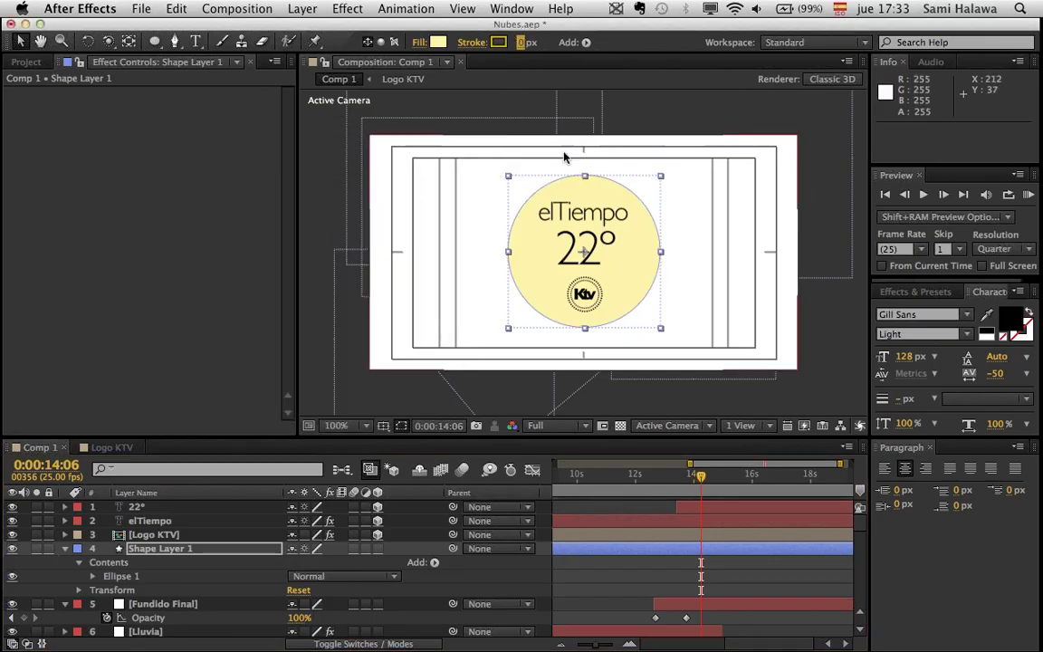
click(513, 139)
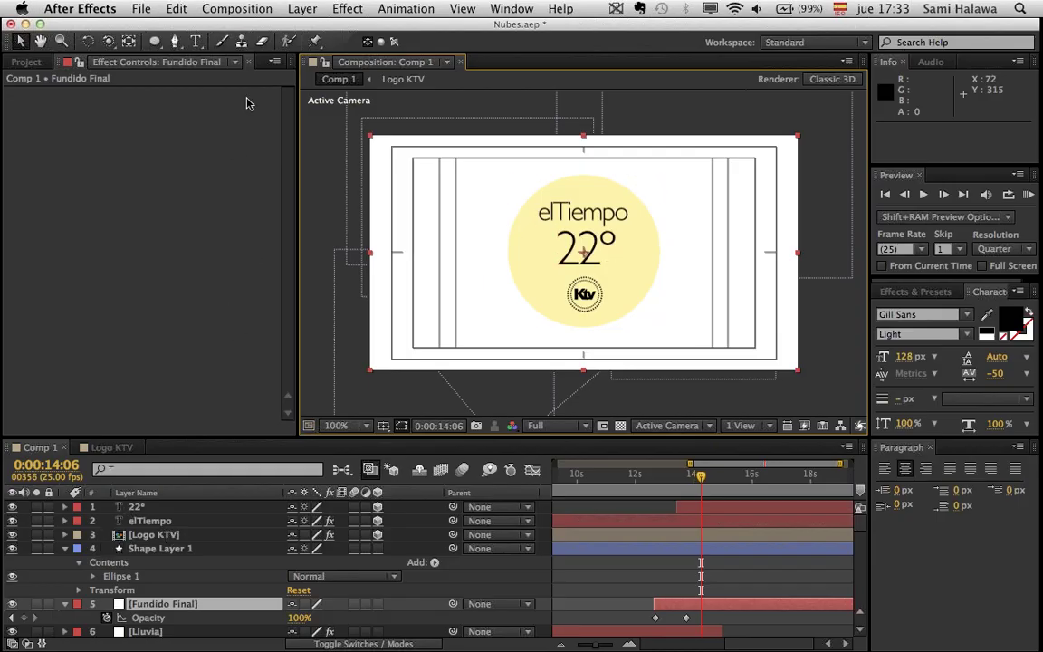
- Create a new 525 × 288 px composition at 25 fps lasting 0:00:20:00, and activate the Pen tool
click(238, 9)
click(226, 28)
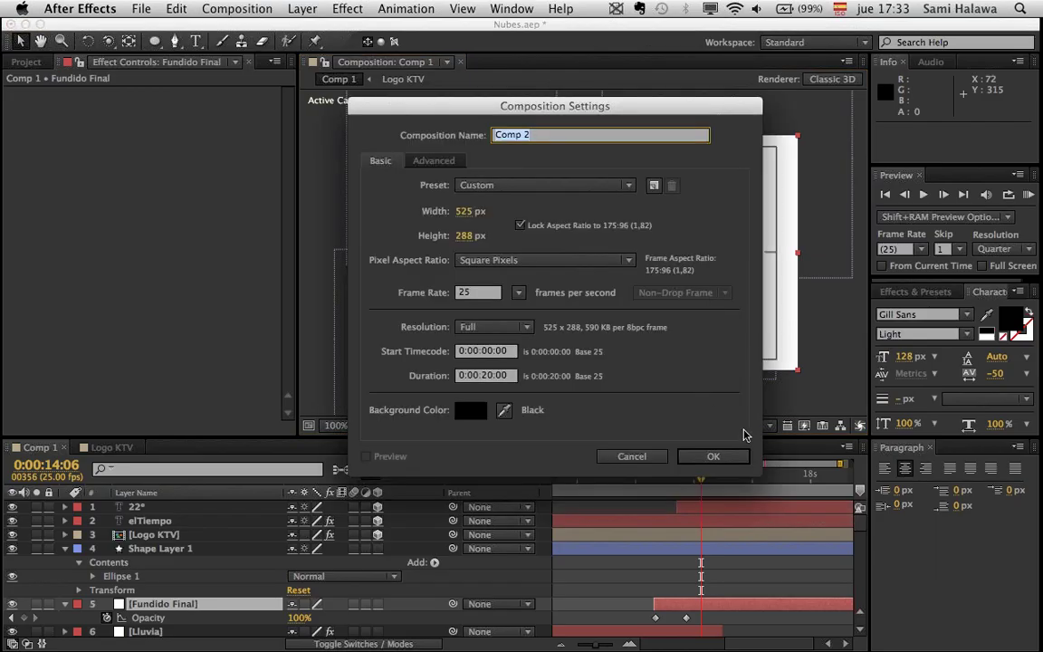
click(721, 459)
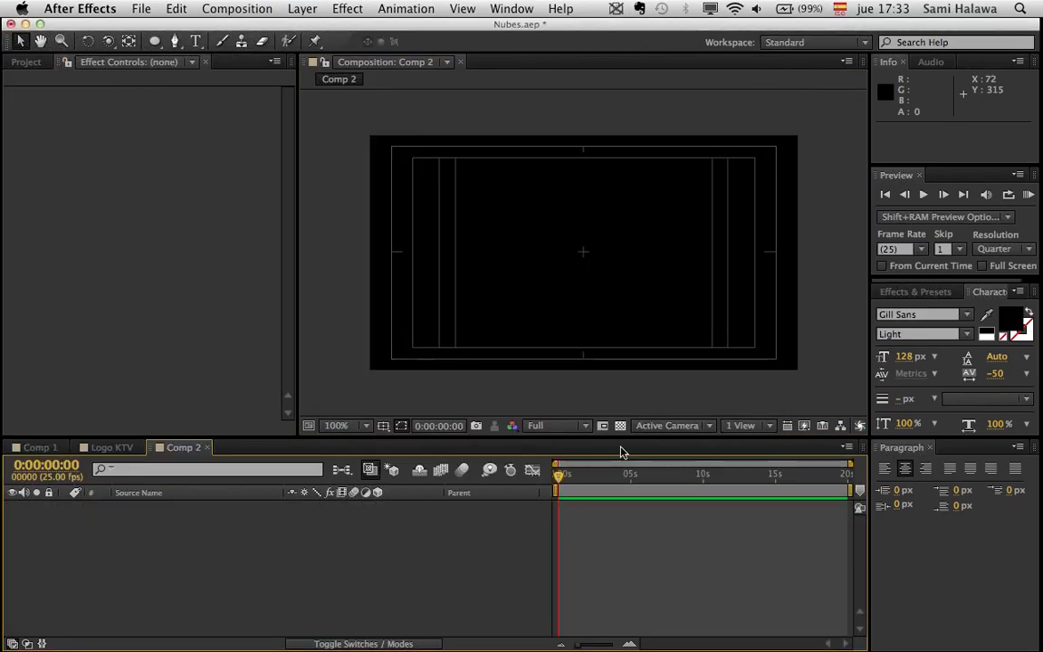
click(399, 426)
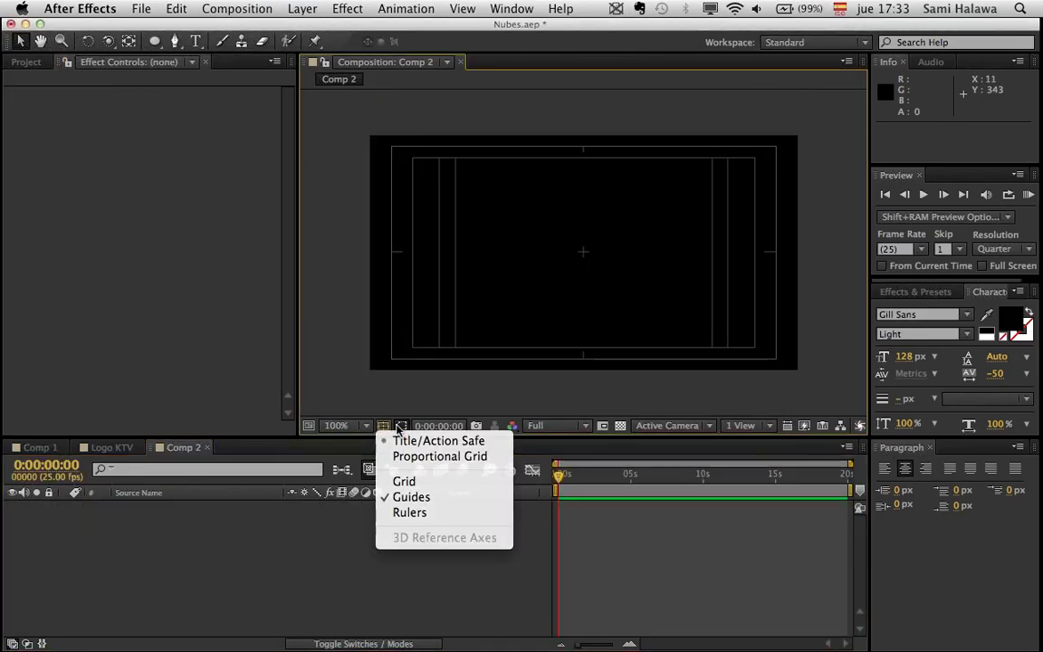
click(398, 428)
click(155, 40)
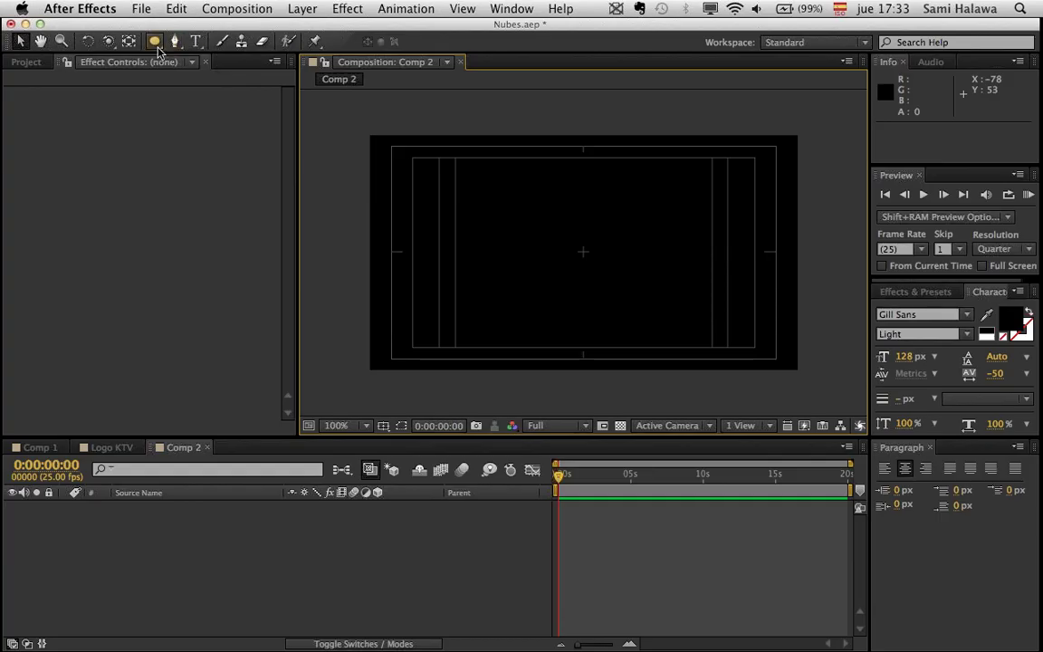
mouse_move(156, 50)
mouse_down()
mouse_move(122, 63)
mouse_move(161, 49)
mouse_move(167, 61)
mouse_up()
click(175, 41)
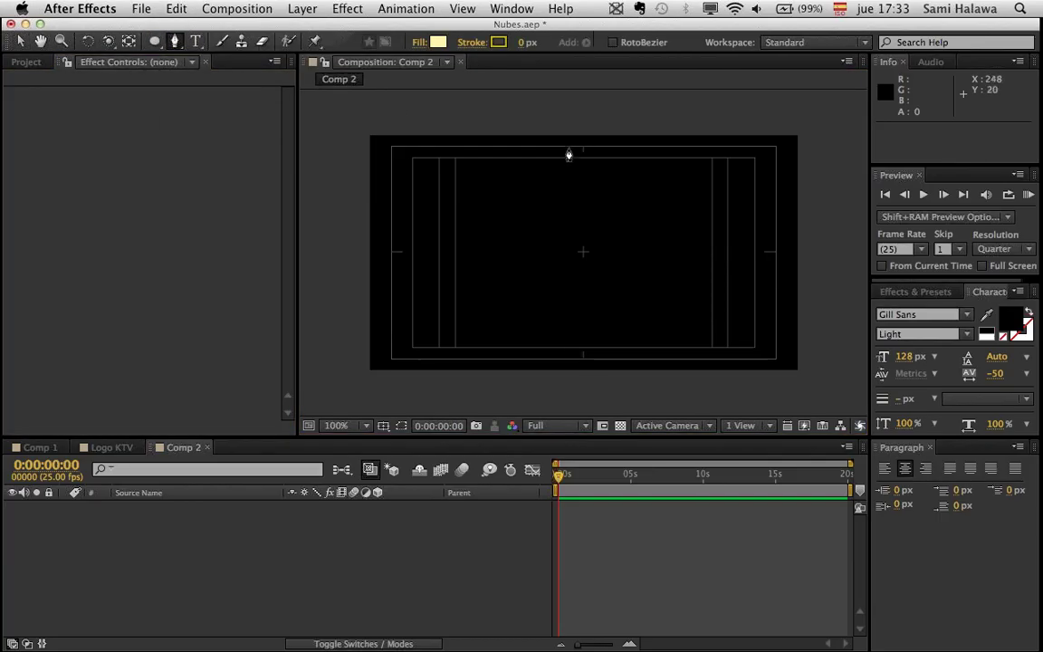
click(563, 131)
click(583, 254)
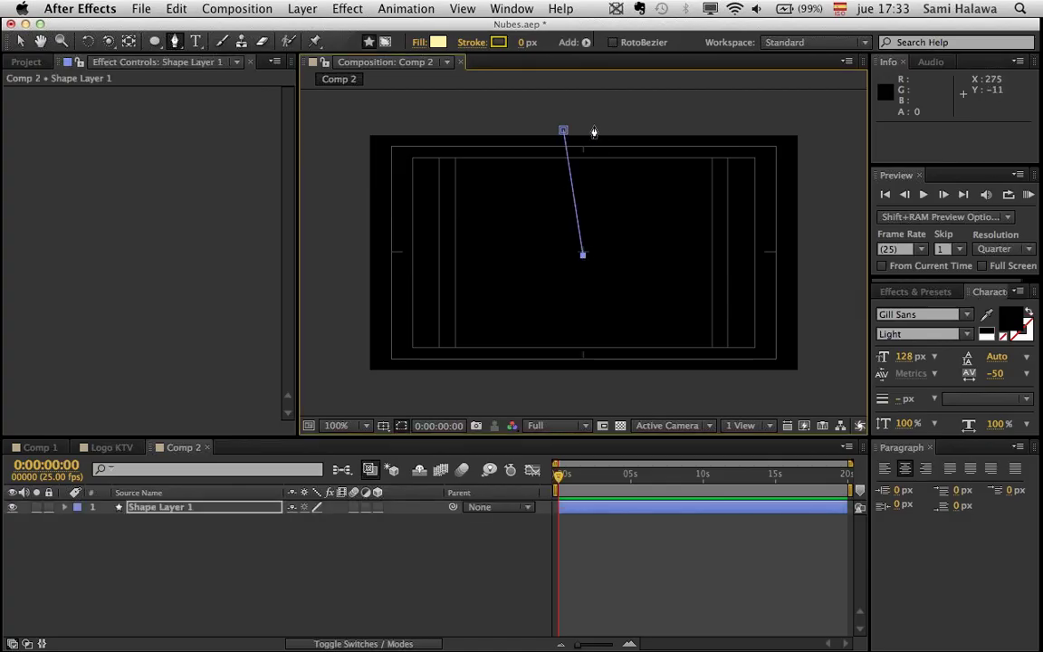
key(super+z)
key(comma)
key(comma)
key(super+z)
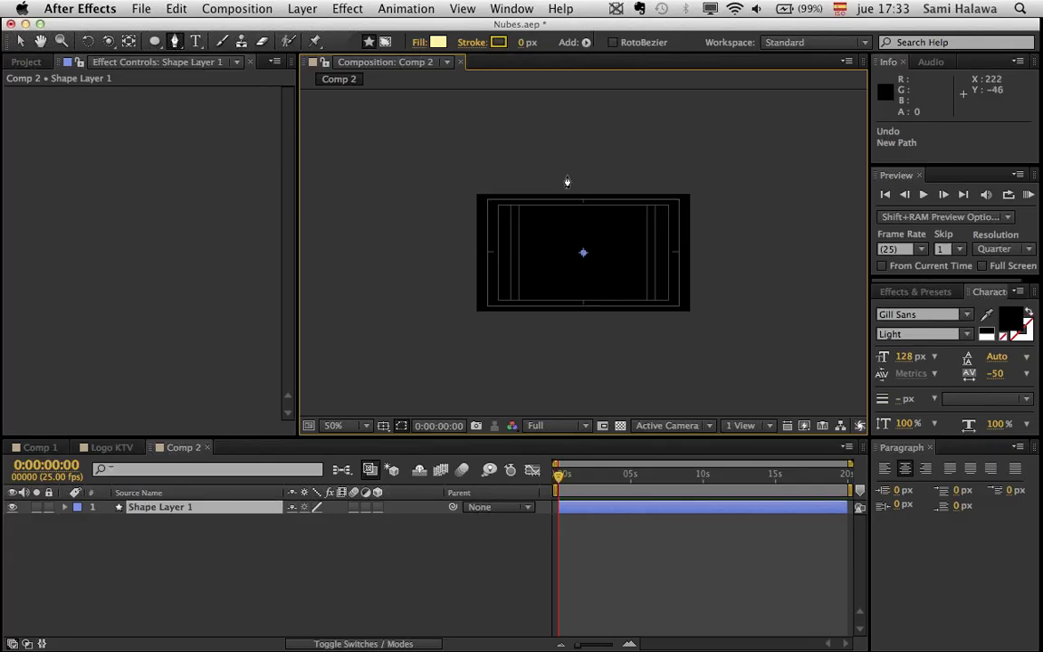
- Draw a closed, narrow triangular ray with the Pen tool, its tip at the composition's centre and its wide end above the frame
click(558, 138)
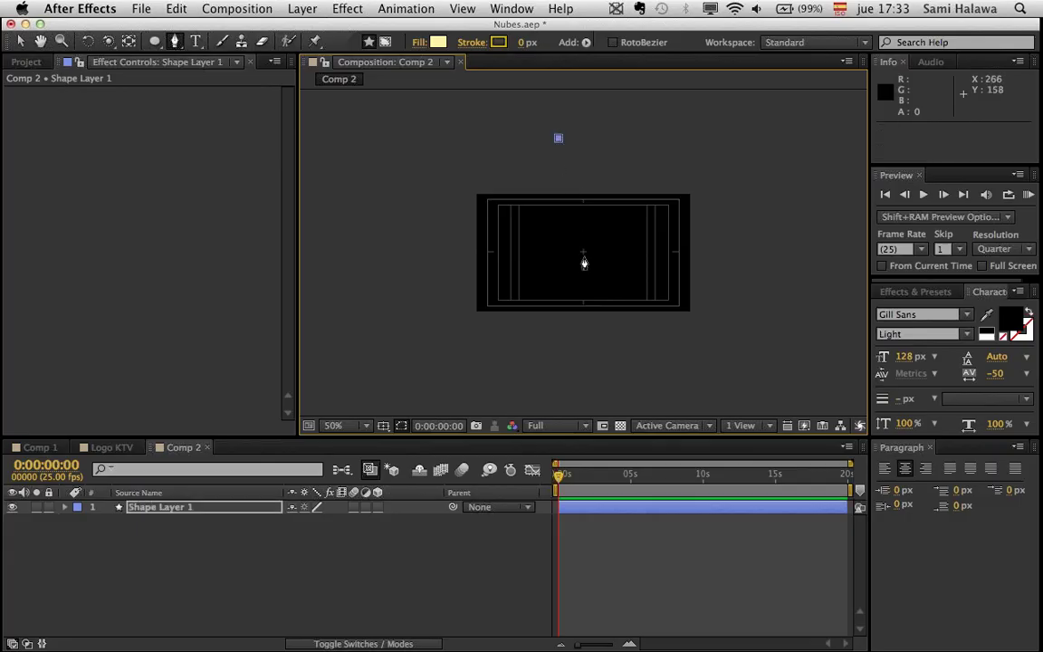
click(582, 255)
click(603, 137)
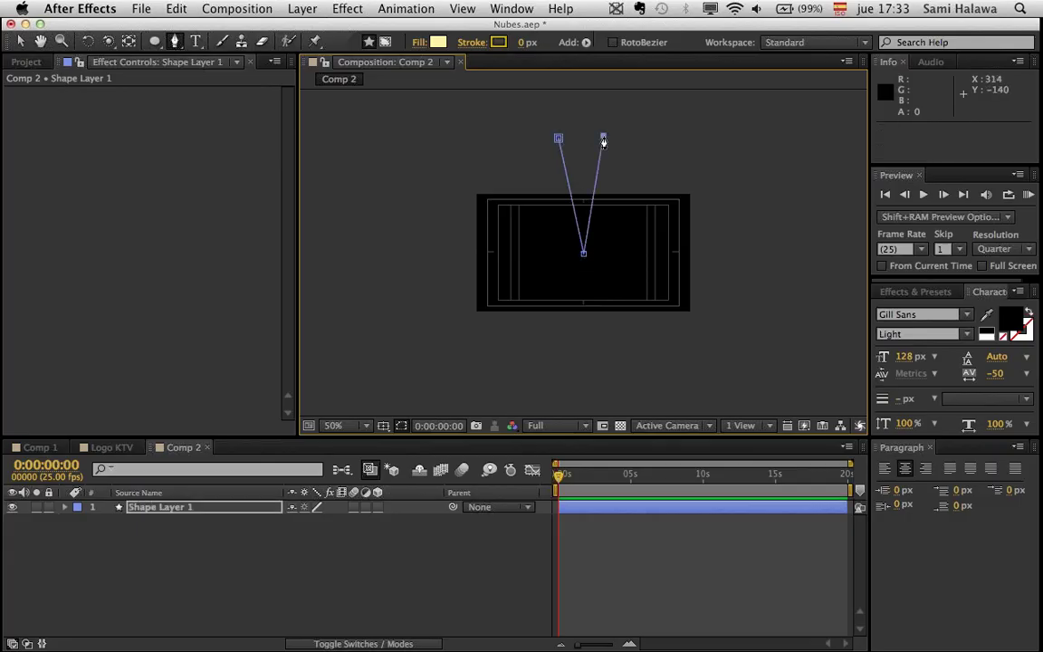
click(558, 139)
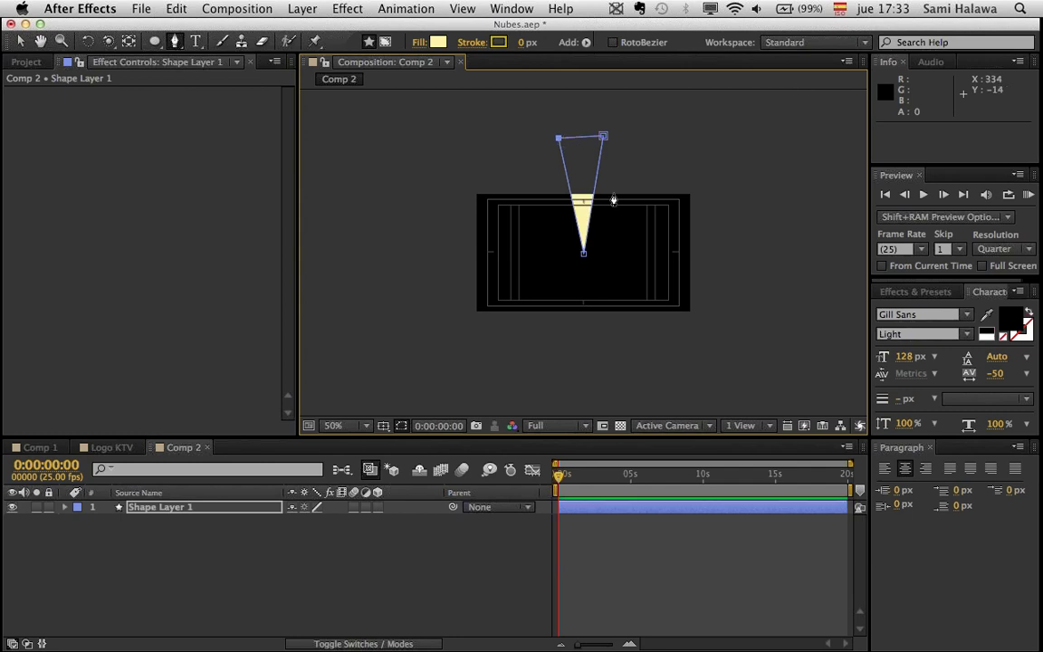
key(period)
key(period)
drag(613, 192, 606, 324)
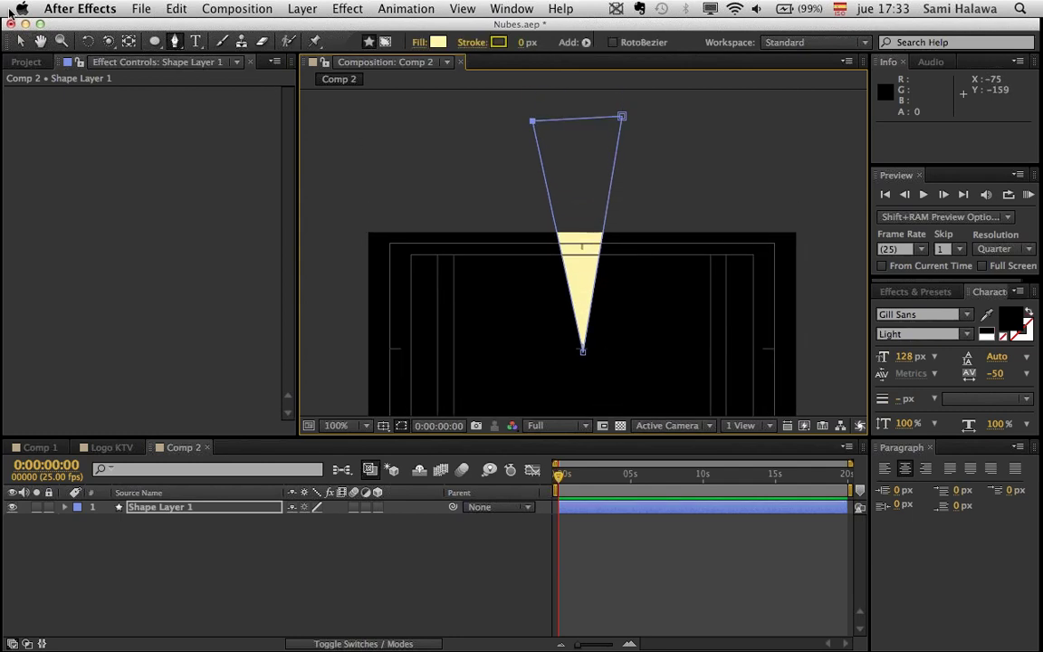
click(20, 42)
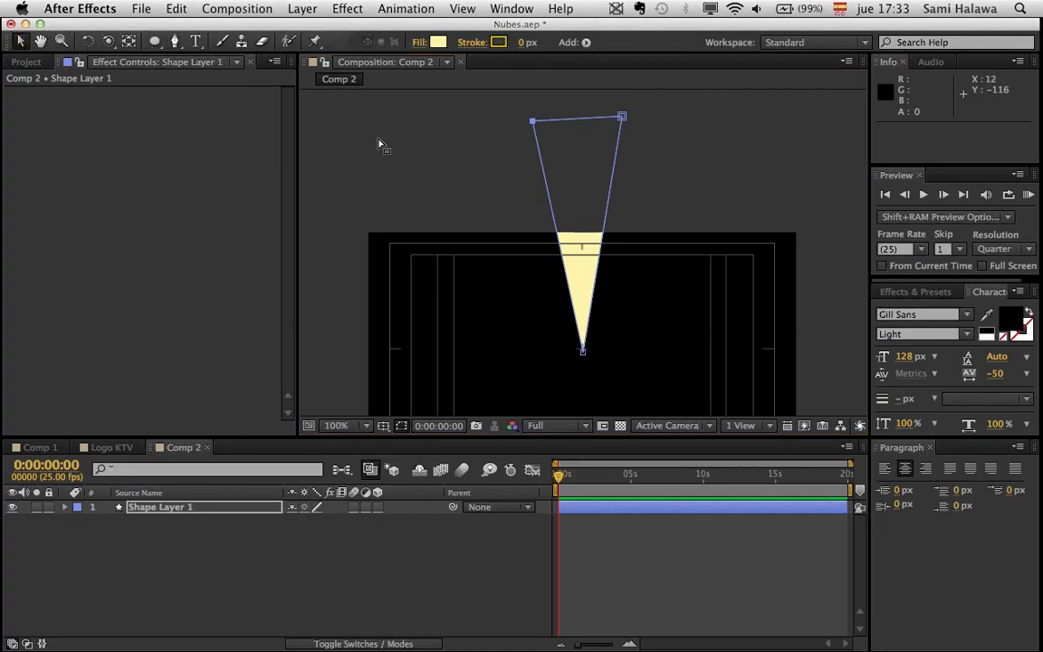
drag(538, 117, 597, 54)
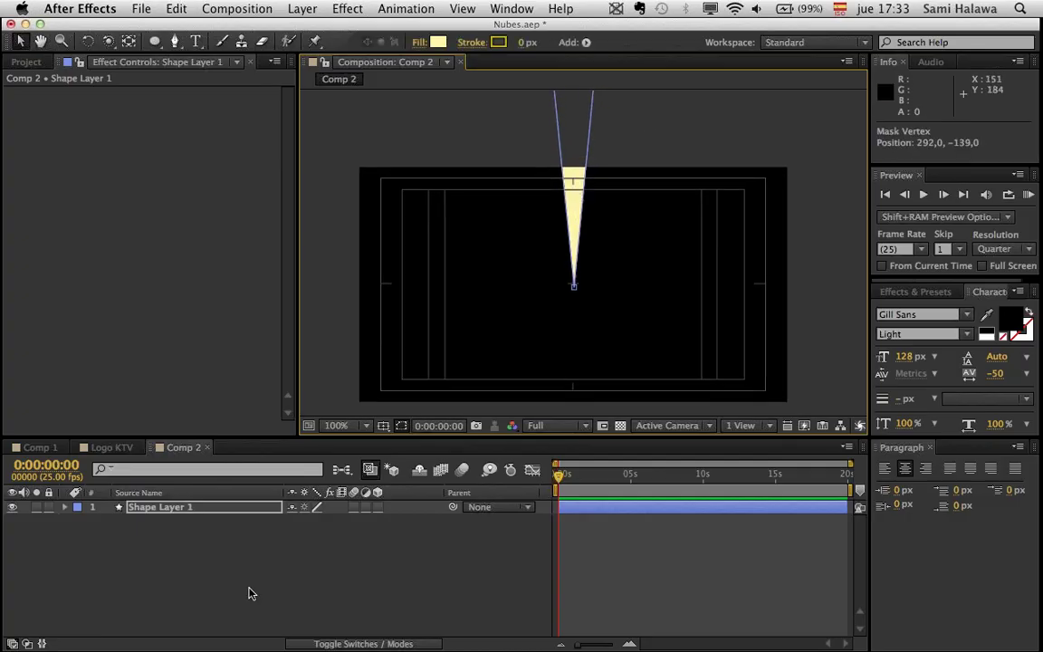
- Move the shape layer's anchor point onto the lower tip of the triangular ray
click(193, 507)
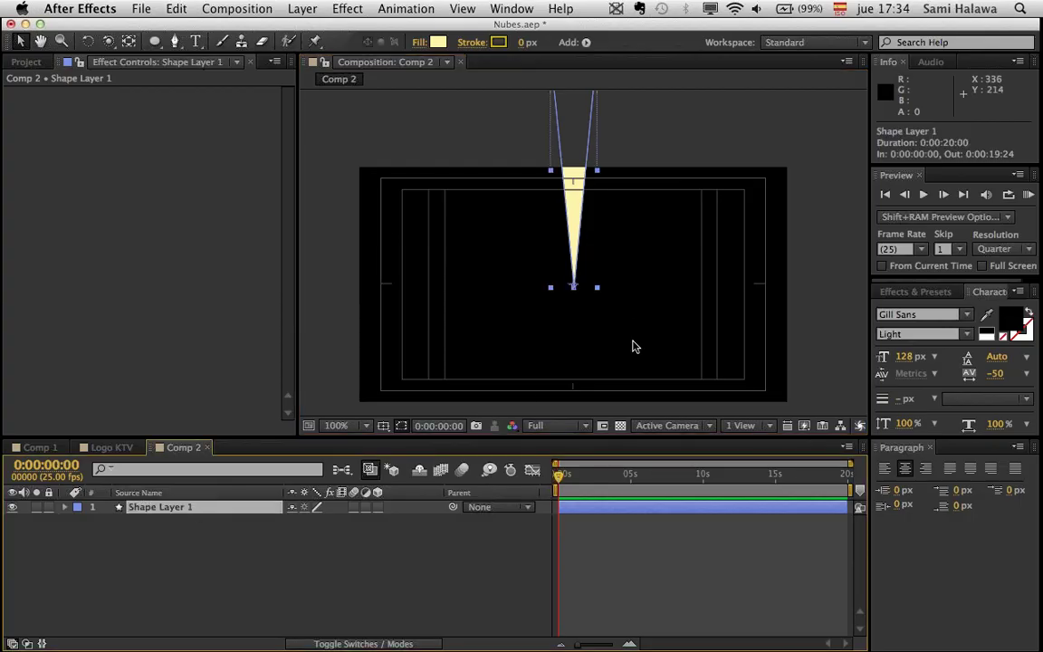
key(period)
key(period)
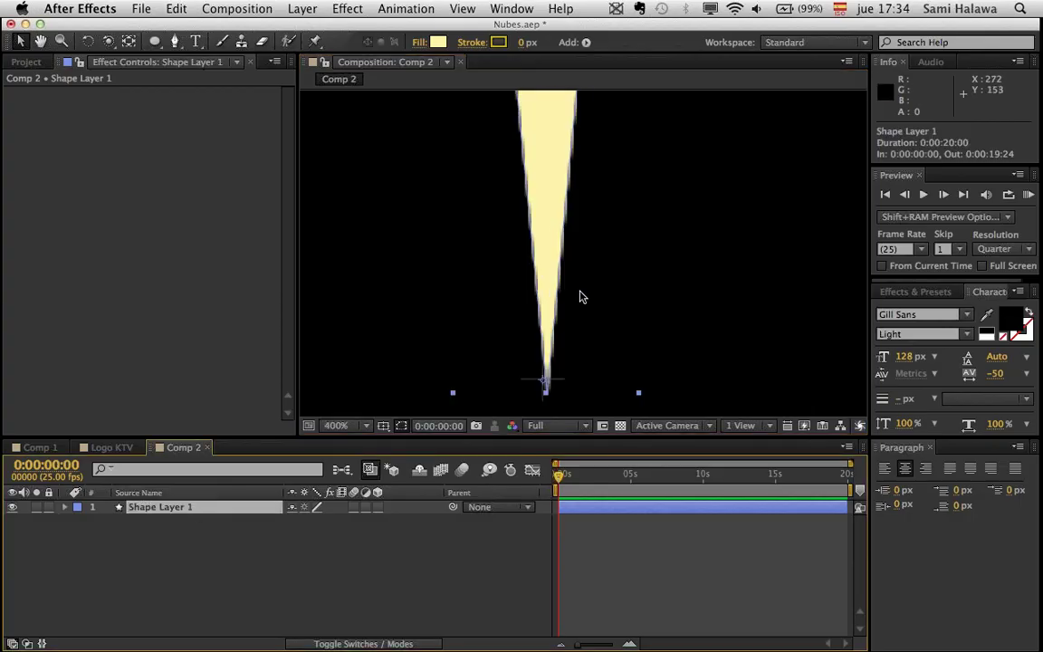
drag(563, 377, 560, 338)
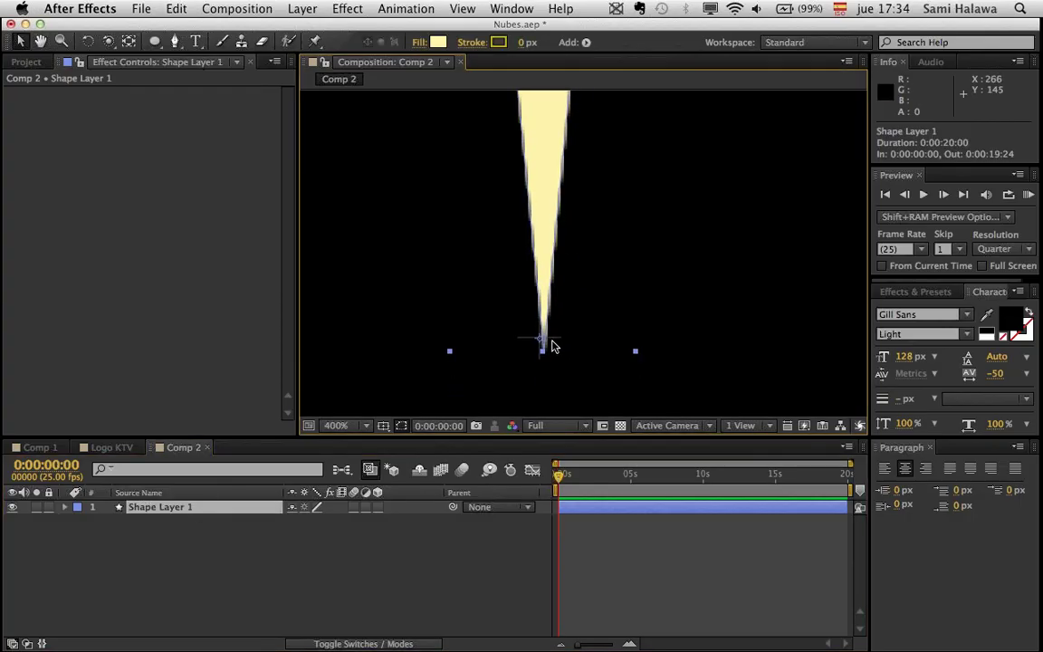
key(y)
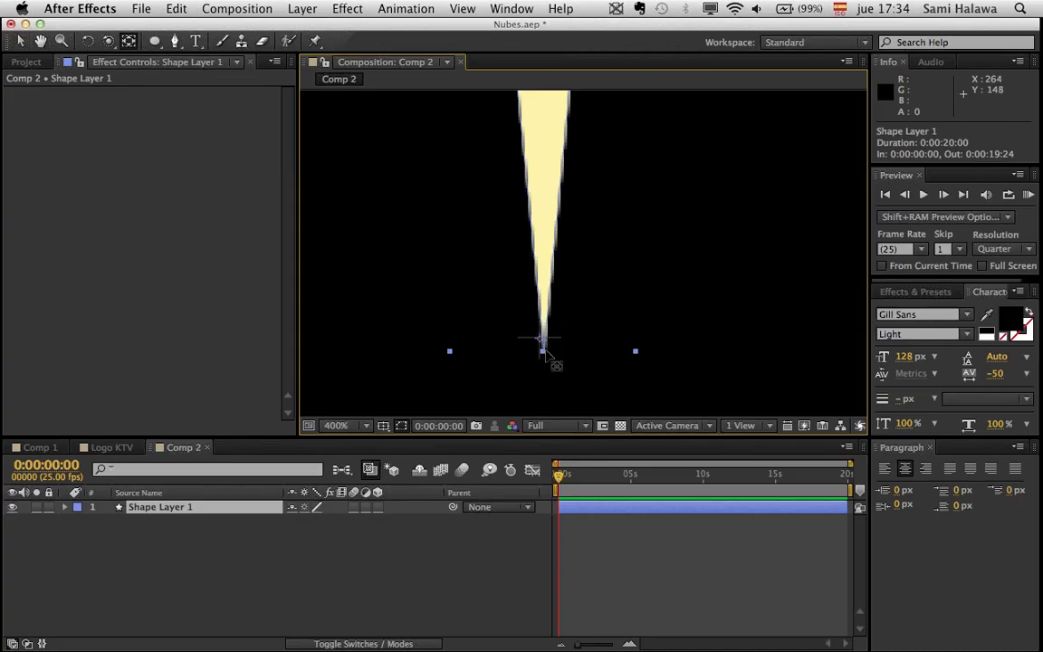
drag(544, 349, 543, 354)
key(comma)
key(comma)
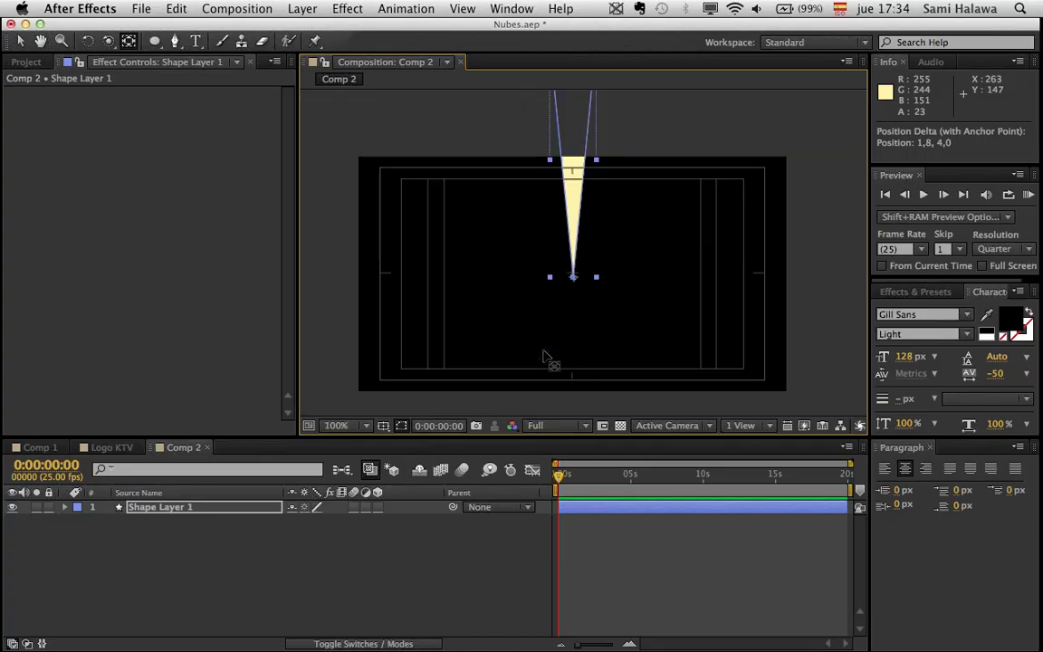
- Add a Repeater to the ray's shape layer and expand the repeater's transform properties
click(65, 507)
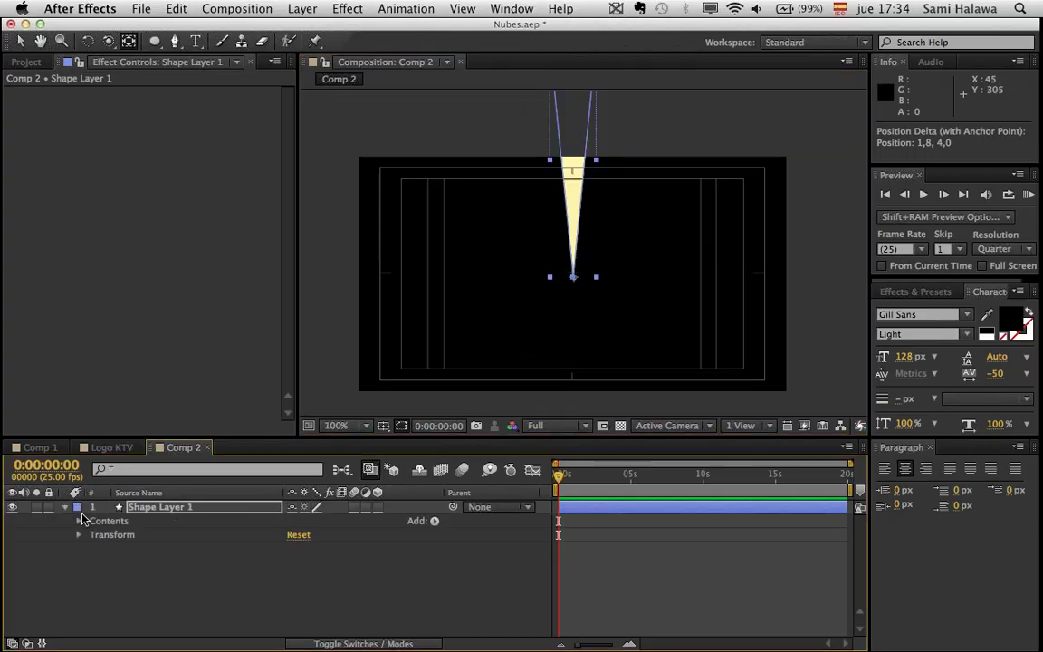
click(433, 521)
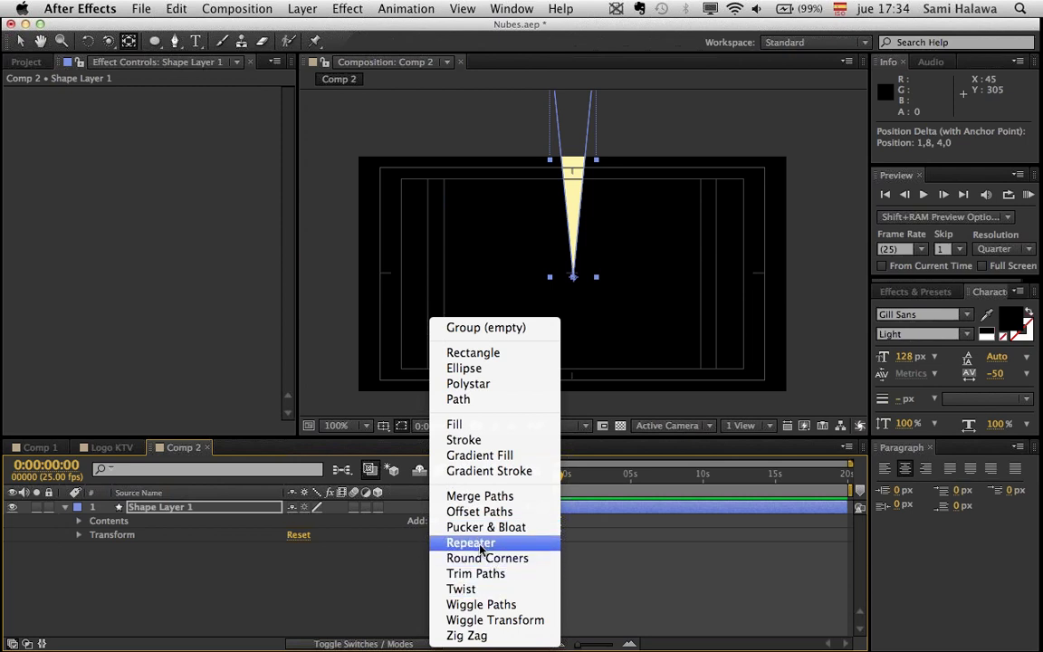
click(480, 546)
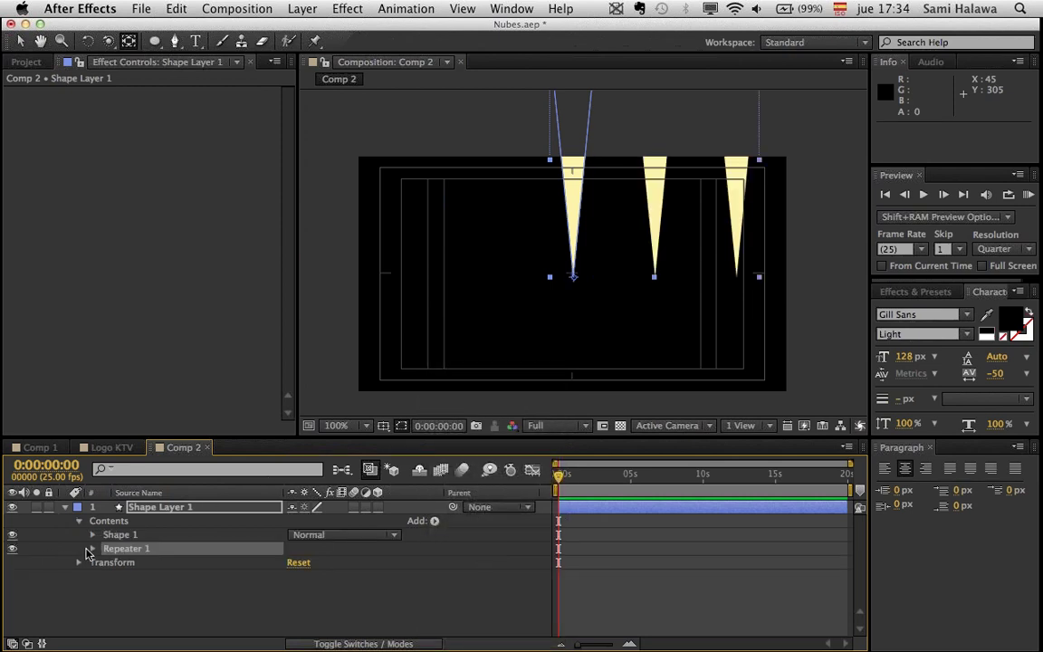
click(91, 549)
click(106, 604)
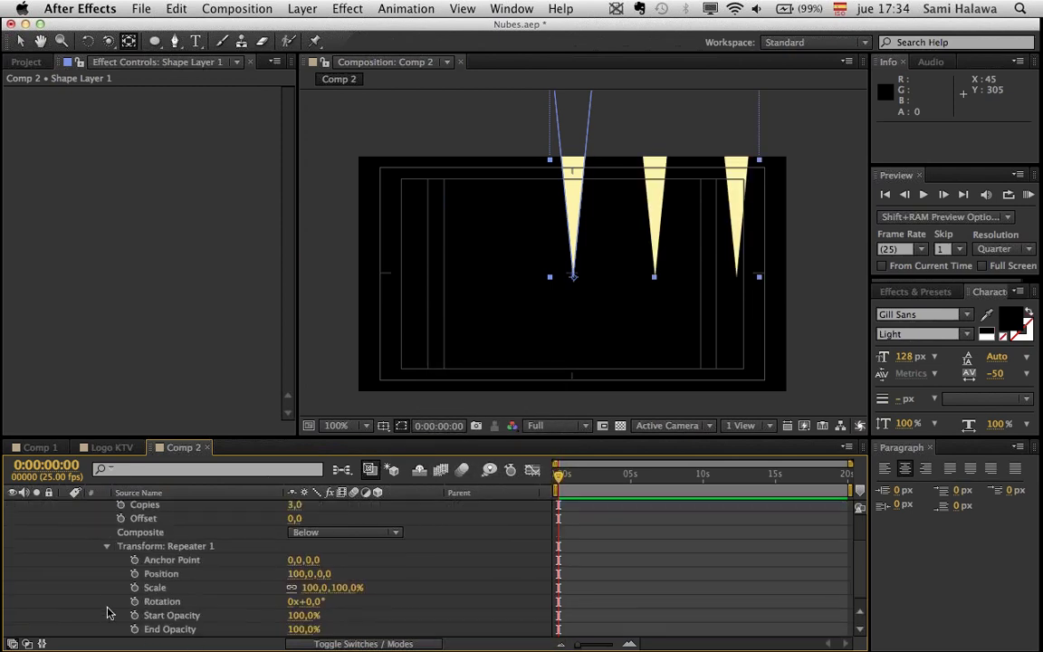
- Set the repeater's horizontal position offset to 0 and its rotation to 21° to fan the copies around the tip
click(297, 573)
text(00)
key(Return)
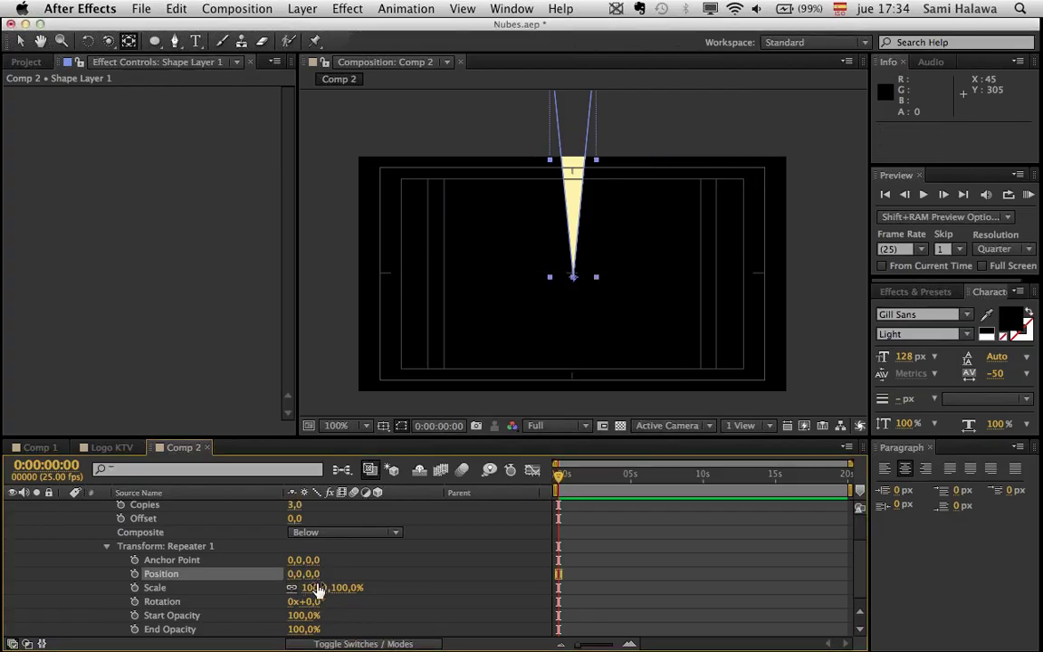
mouse_move(317, 600)
mouse_down()
mouse_move(417, 600)
mouse_move(316, 598)
mouse_up()
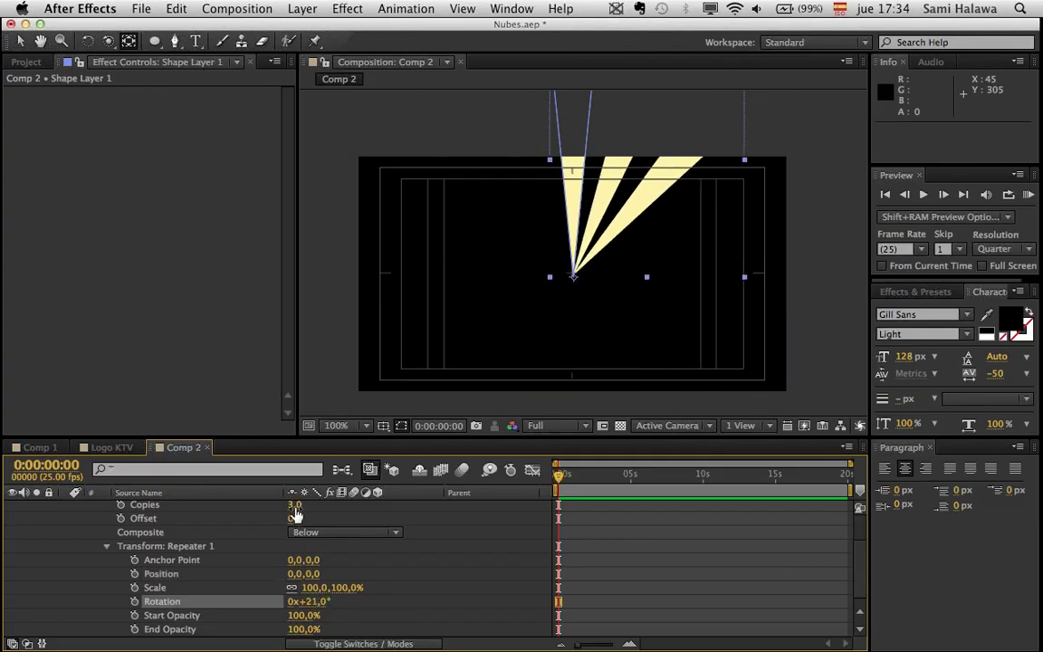
- Set the ray repeater's number of copies to 18 and check the resulting burst around the frame
drag(295, 504, 308, 509)
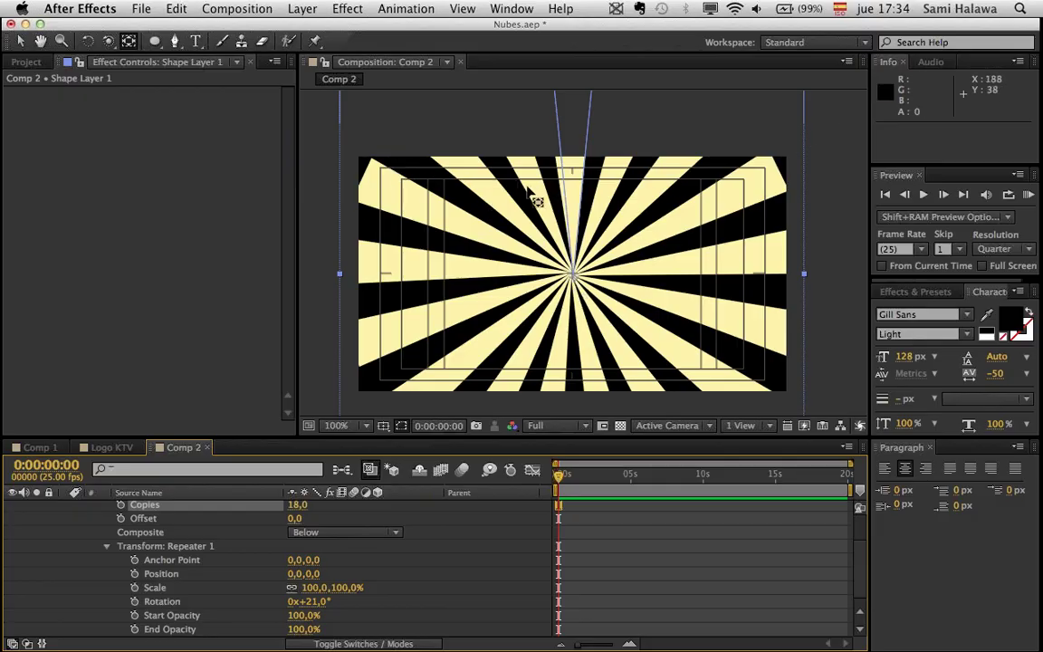
scroll(563, 191, down, 1)
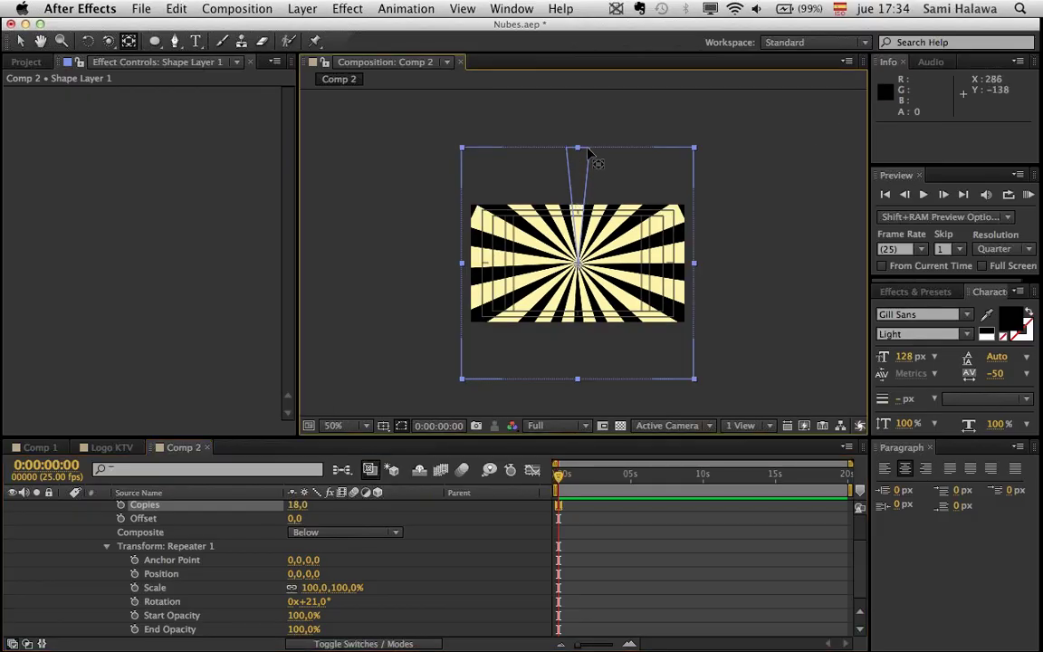
scroll(589, 155, up, 1)
scroll(584, 151, up, 2)
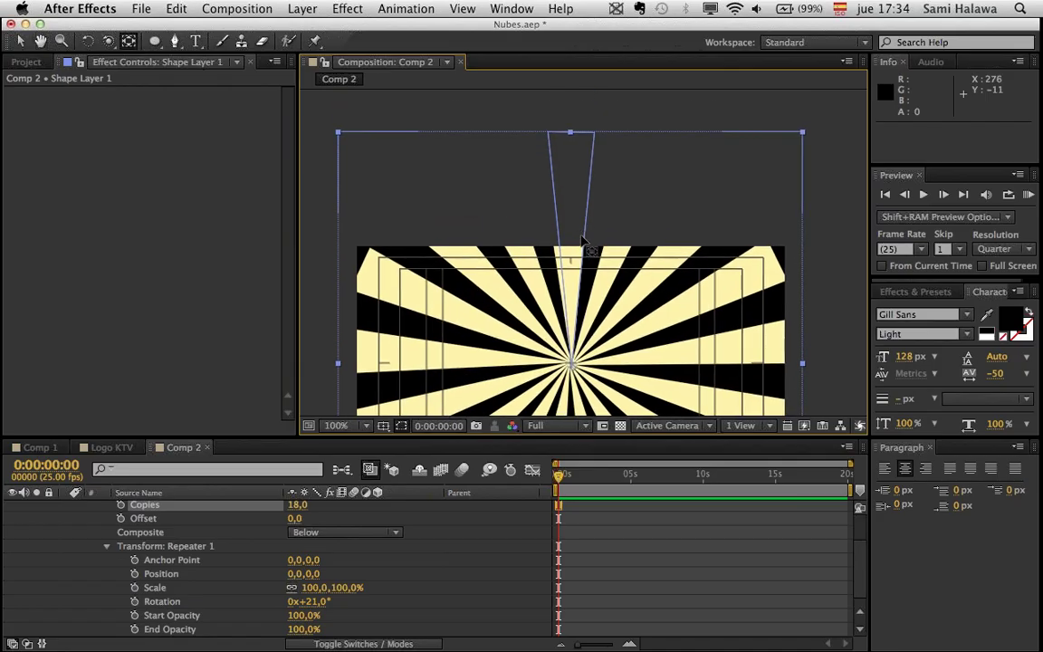
- Stretch Shape 1's wide upper end further above the frame so the repeated rays reach the corners, and collapse the layer
scroll(116, 623, up, 1)
scroll(145, 579, up, 3)
click(176, 535)
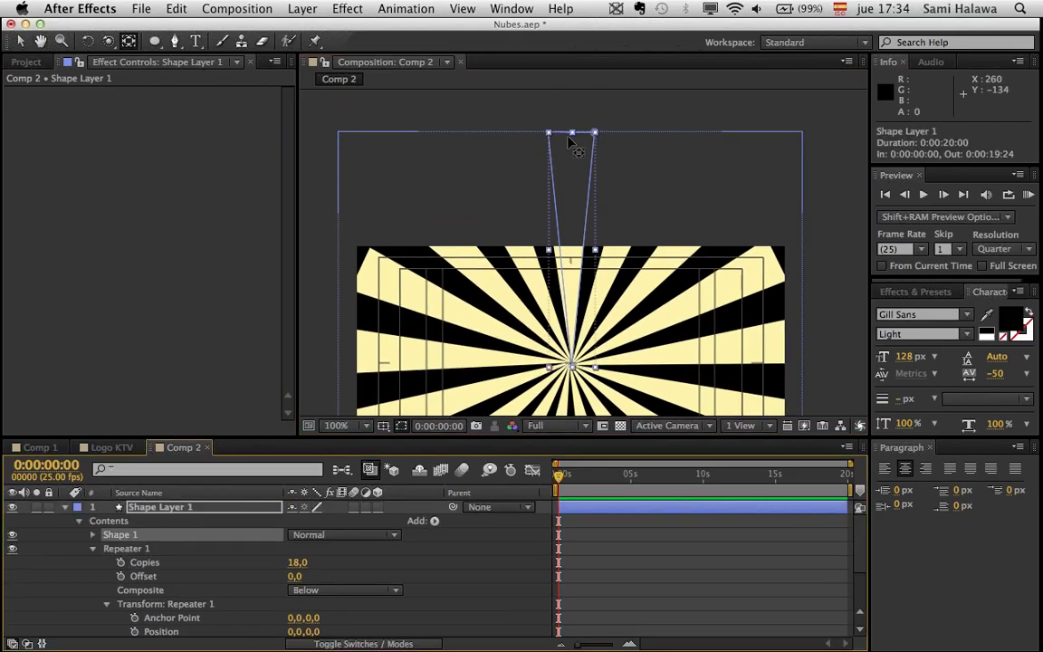
key(v)
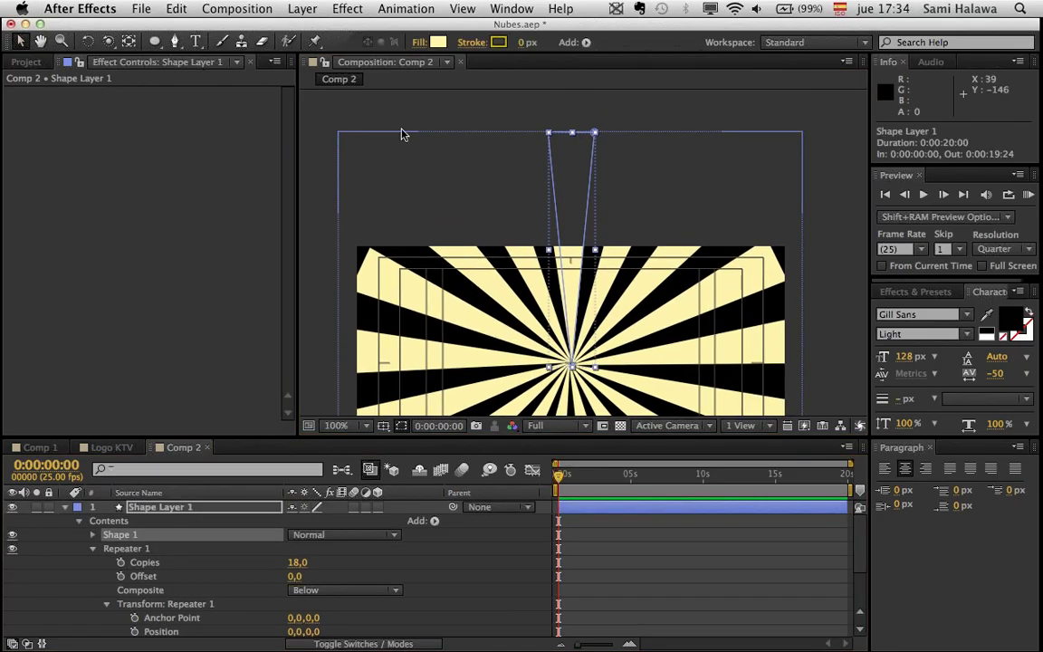
drag(573, 132, 570, 102)
key(comma)
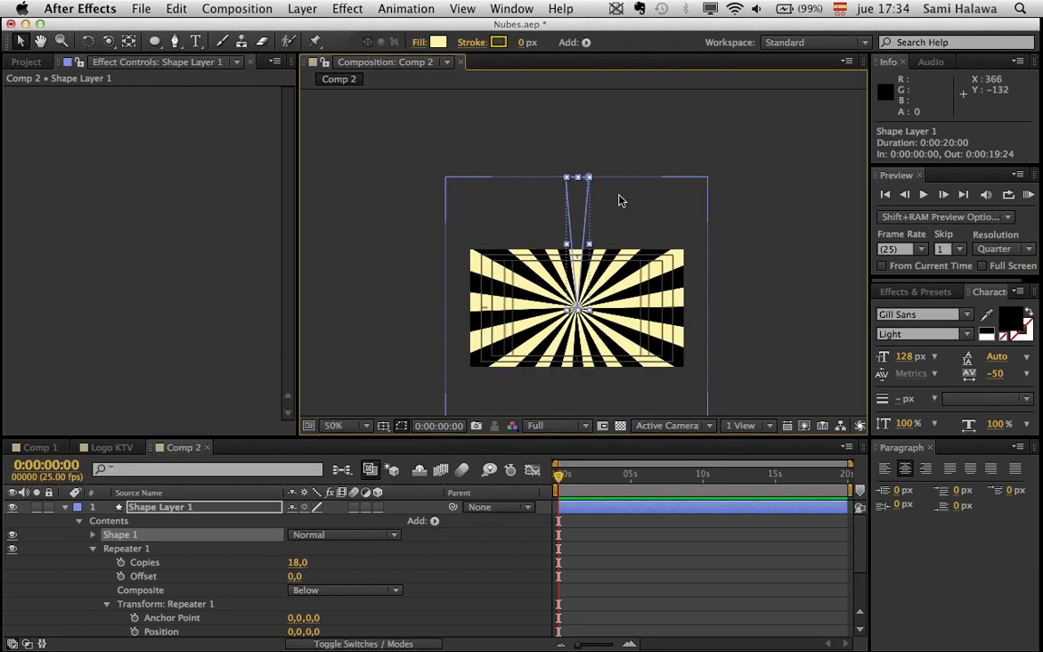
key(period)
key(h)
mouse_move(598, 239)
mouse_down()
mouse_move(589, 149)
mouse_move(597, 156)
mouse_up()
key(v)
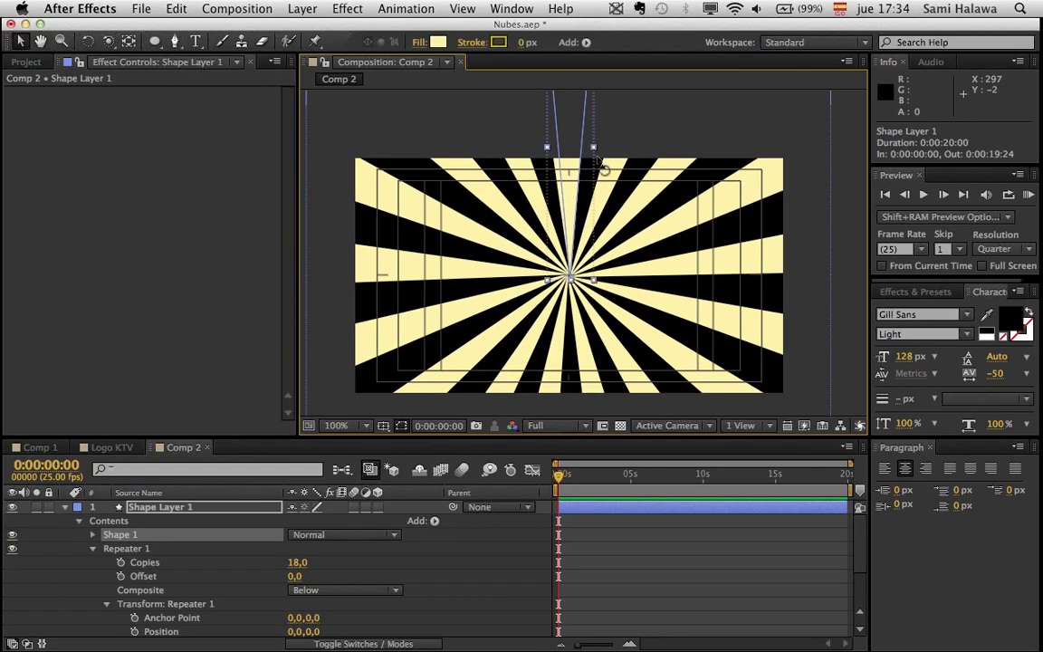
click(65, 507)
- Check the fill colour of the circle's shape layer in Comp 1, keeping it as is
click(120, 448)
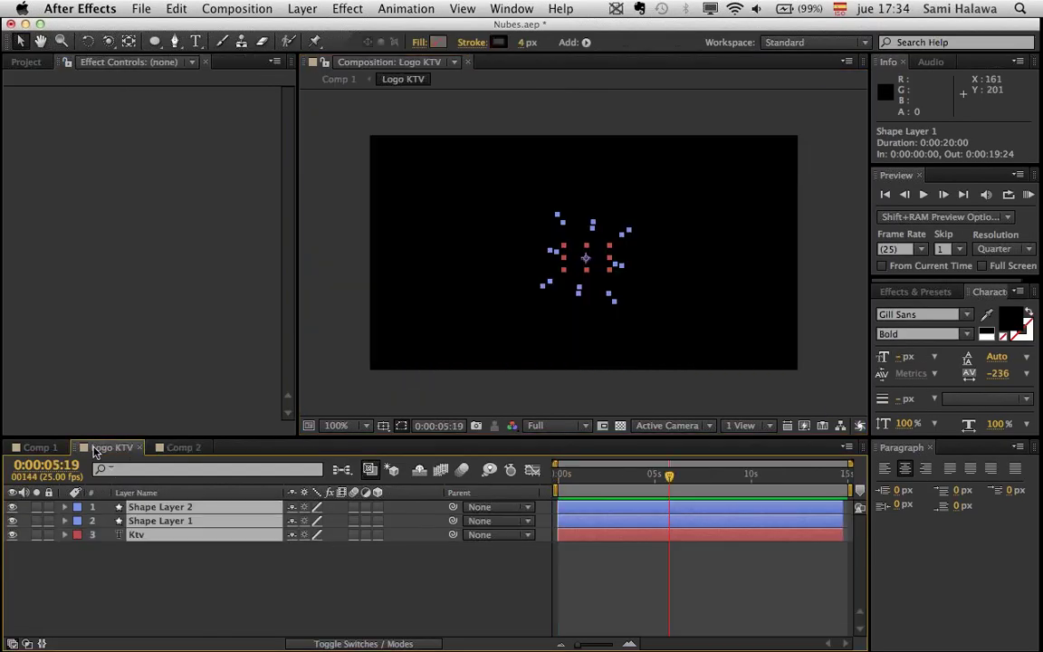
click(38, 447)
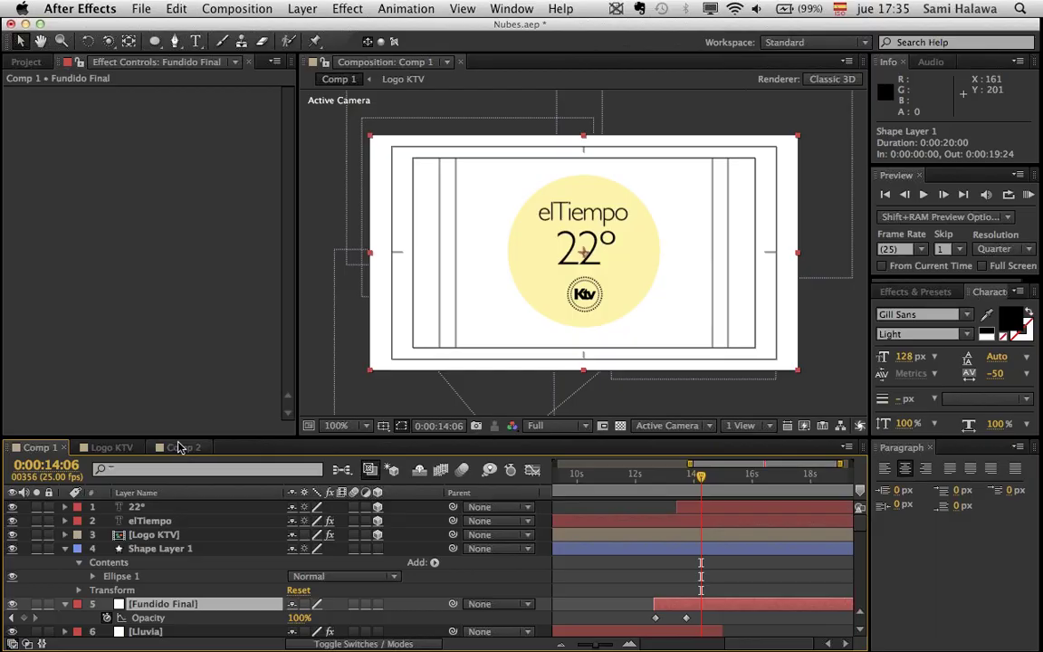
click(190, 535)
click(191, 548)
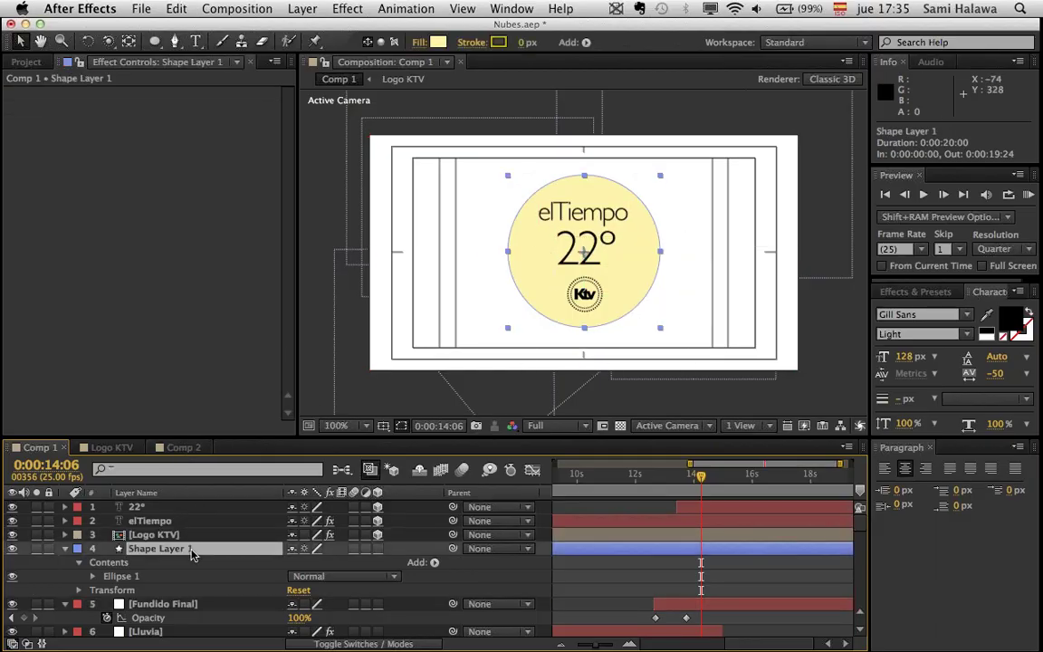
click(437, 43)
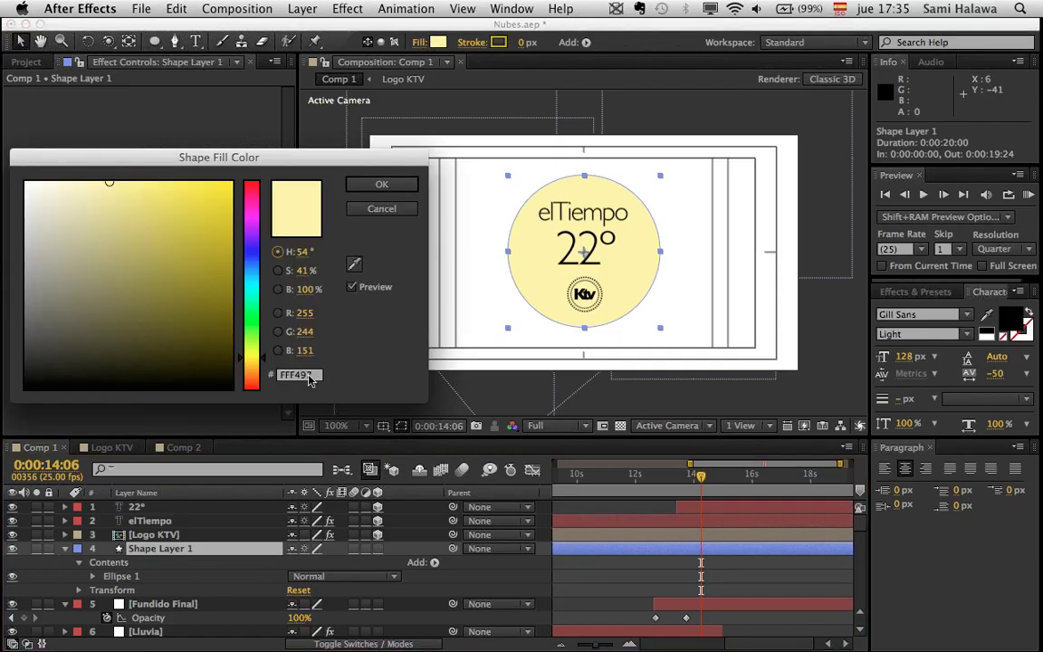
click(304, 380)
click(410, 188)
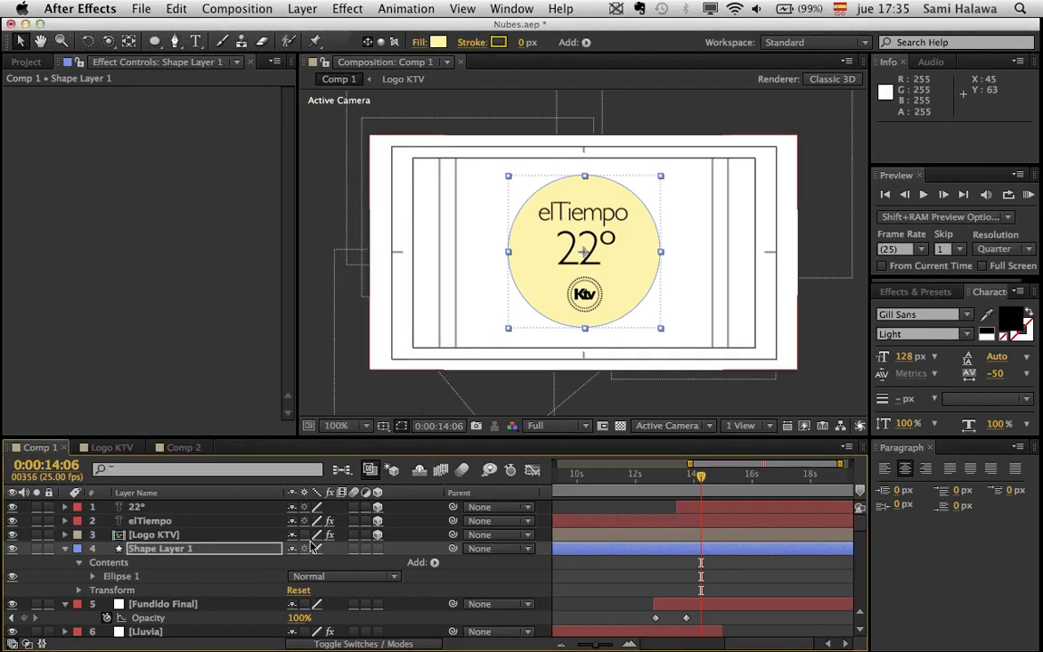
- Rename the composition Comp 2 to "Rayos de Sol"
click(185, 447)
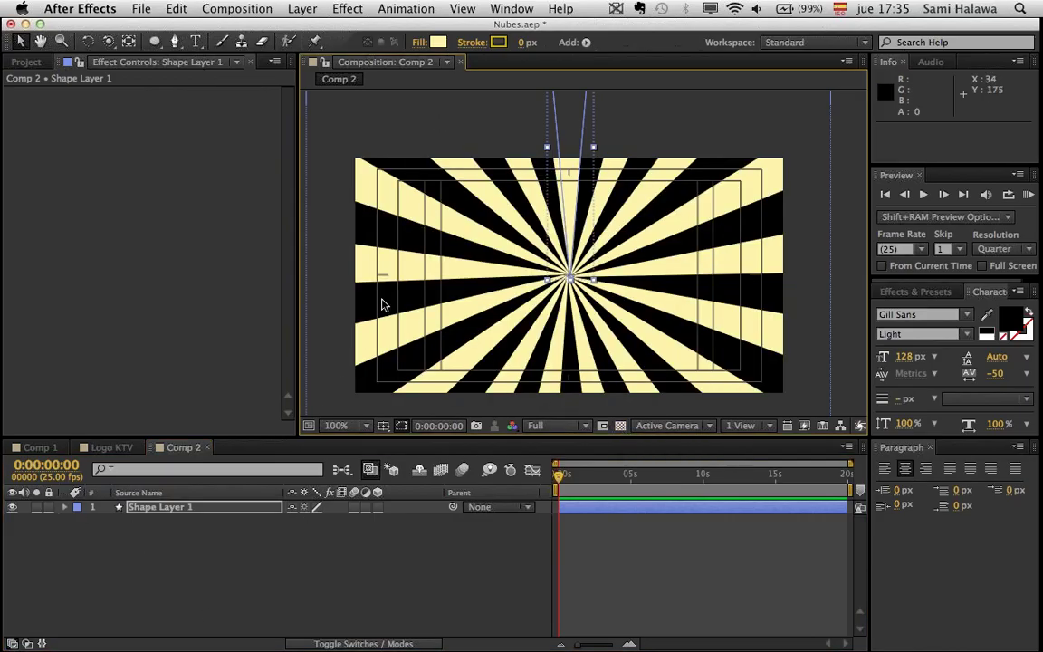
click(26, 61)
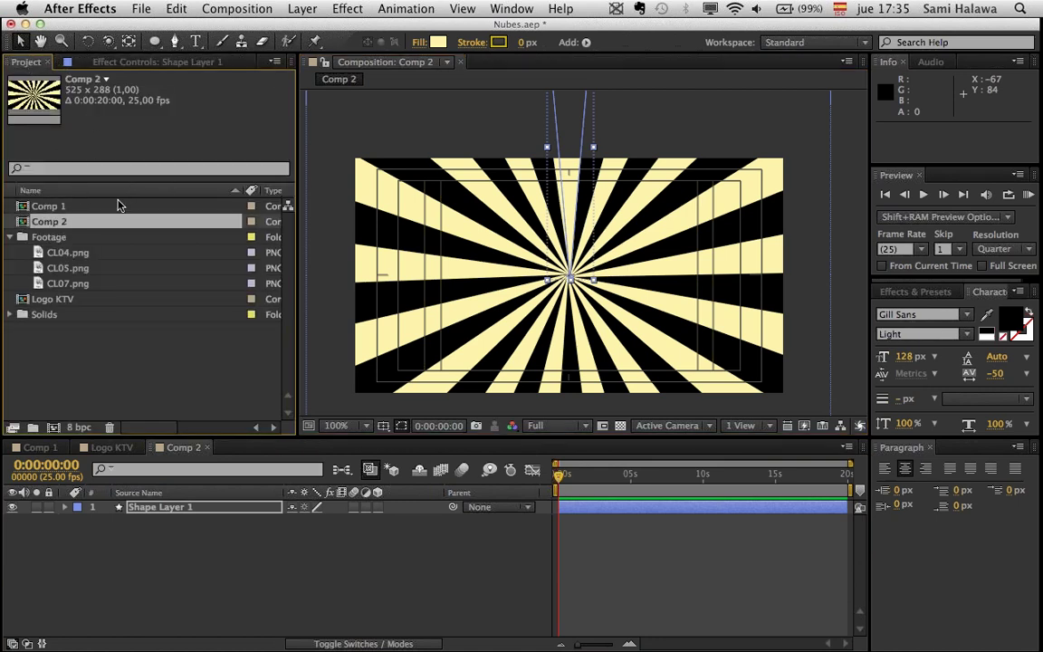
key(Return)
text(R)
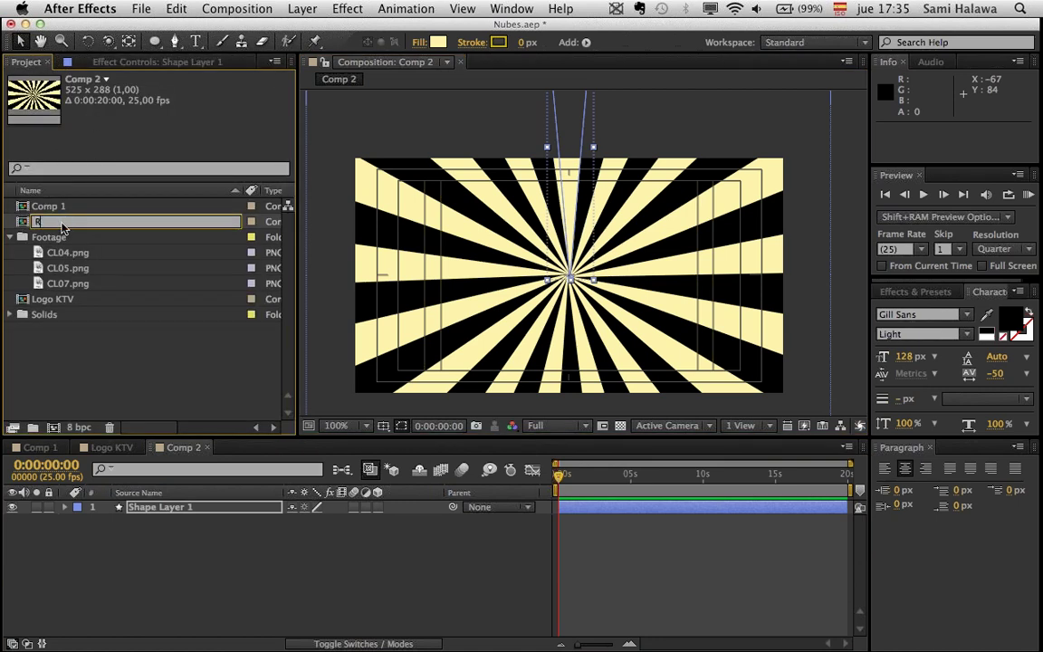
text(ayos de Sol)
key(Return)
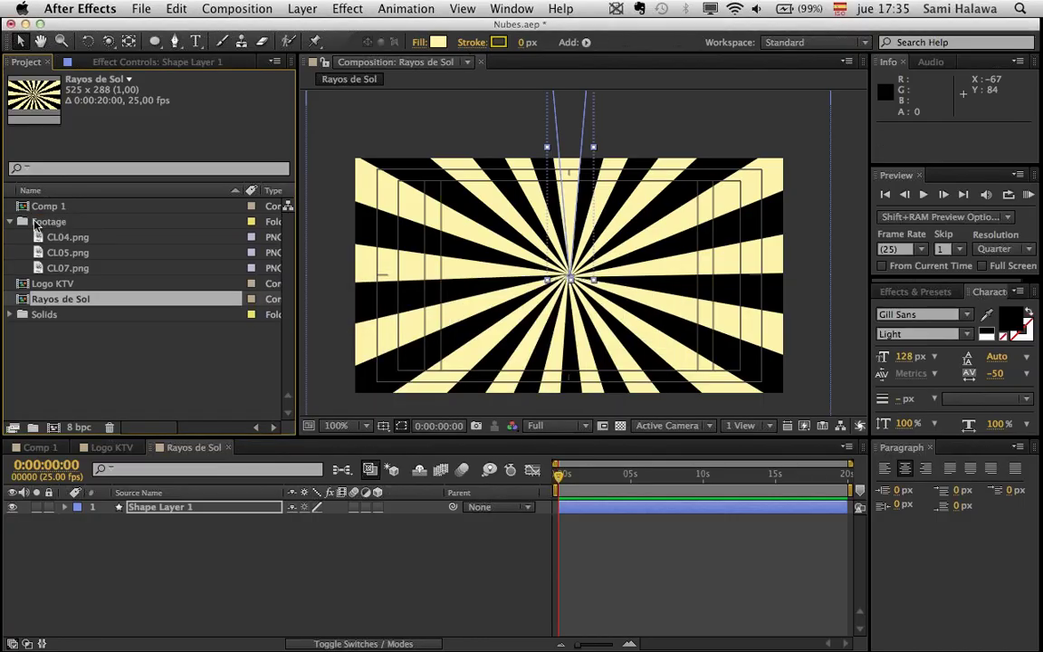
- Open Comp 1 and rename that composition to "MAESTRA"
click(40, 207)
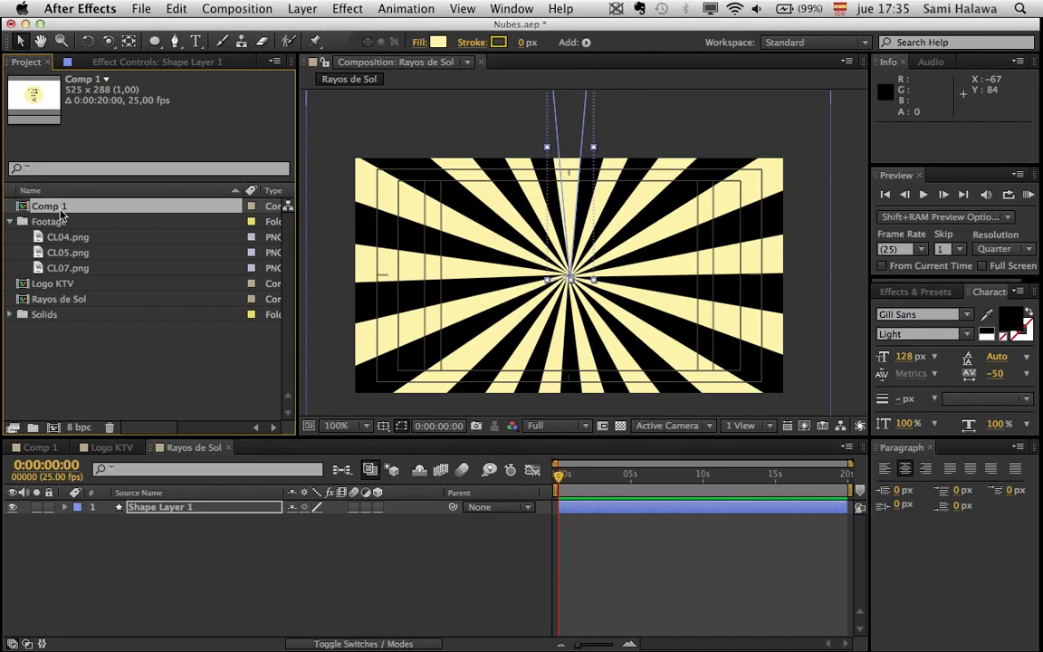
double_click(60, 208)
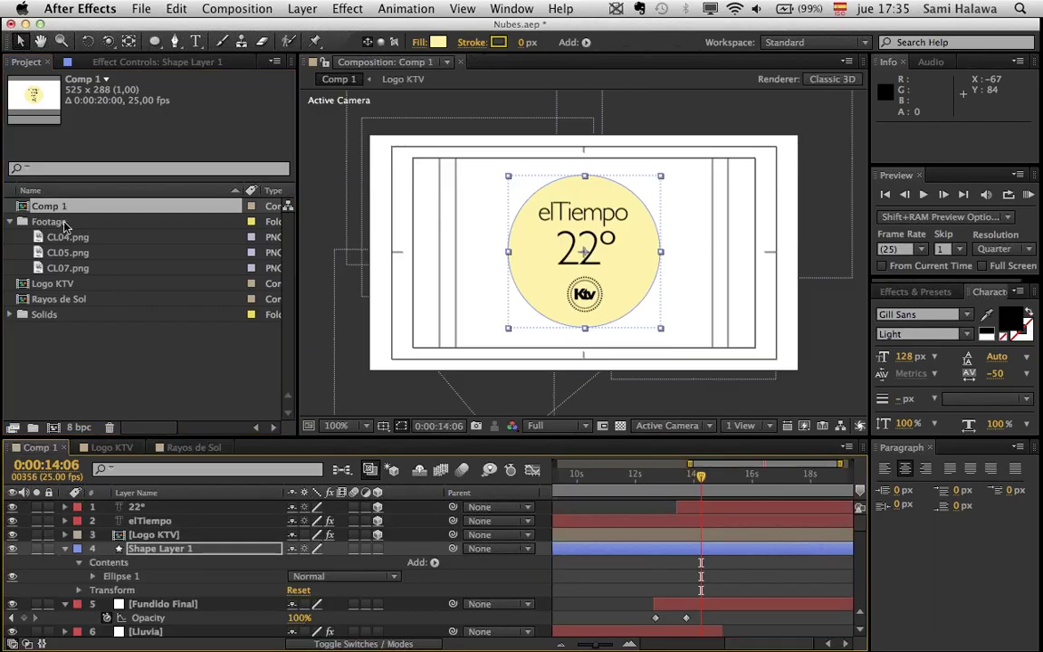
key(Return)
text(MA)
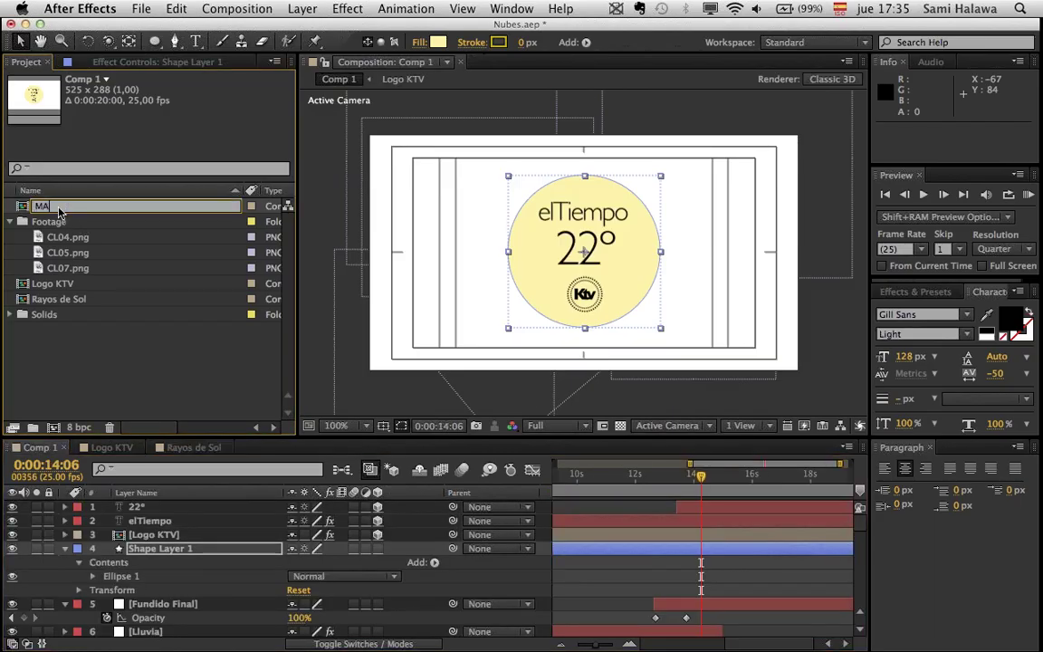
text(ESTRA)
key(Return)
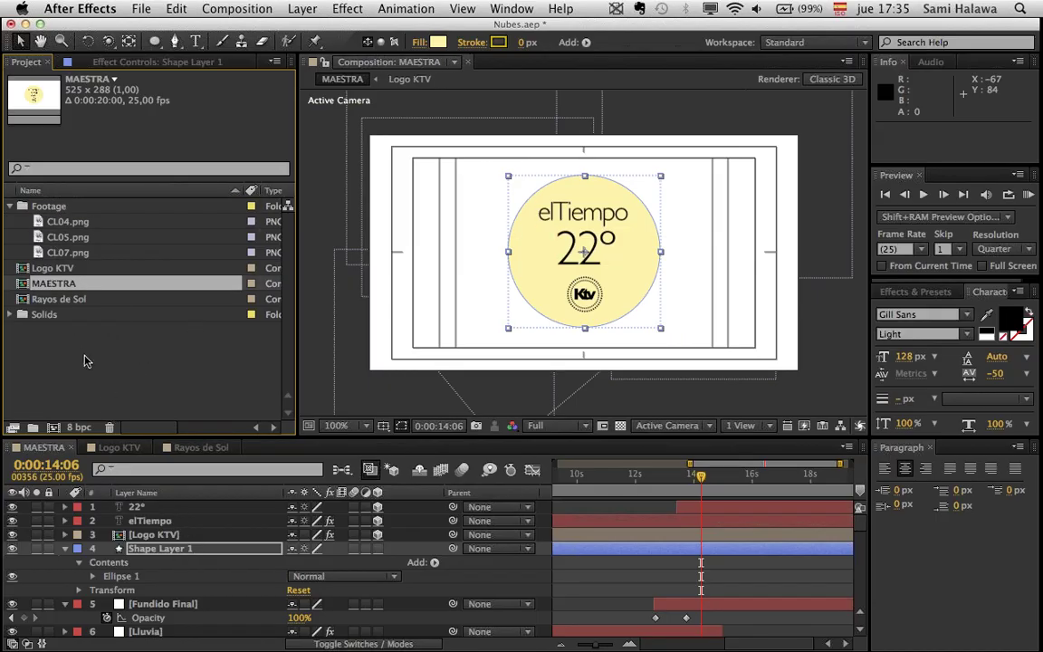
- Add the Rayos de Sol composition to MAESTRA just below the circle's shape layer, and rename that shape layer "Sol"
drag(82, 306, 207, 593)
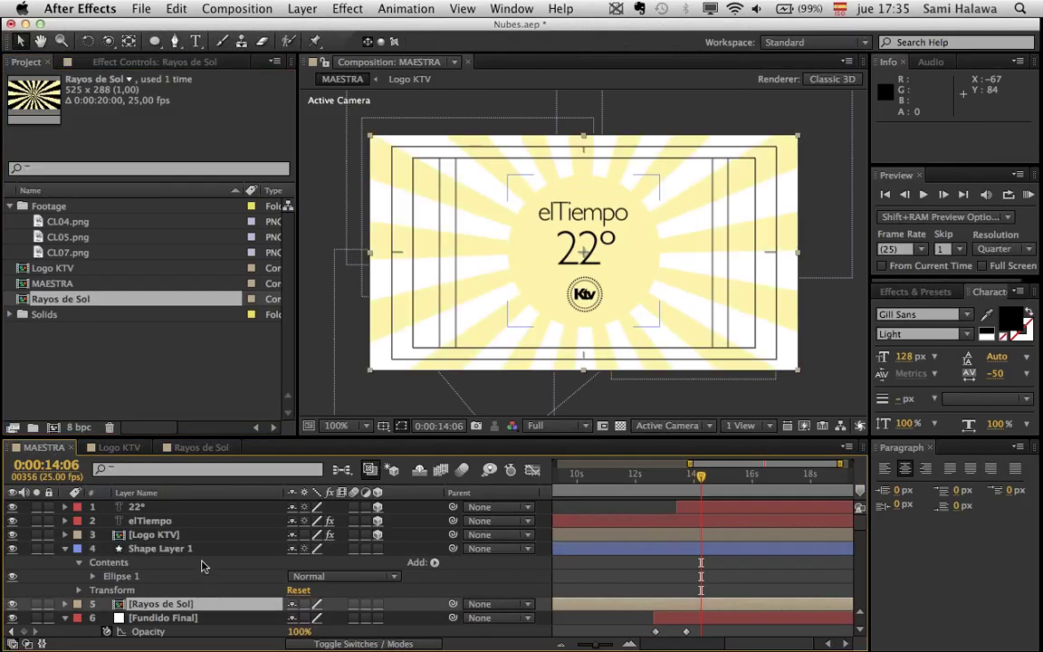
click(185, 549)
key(Return)
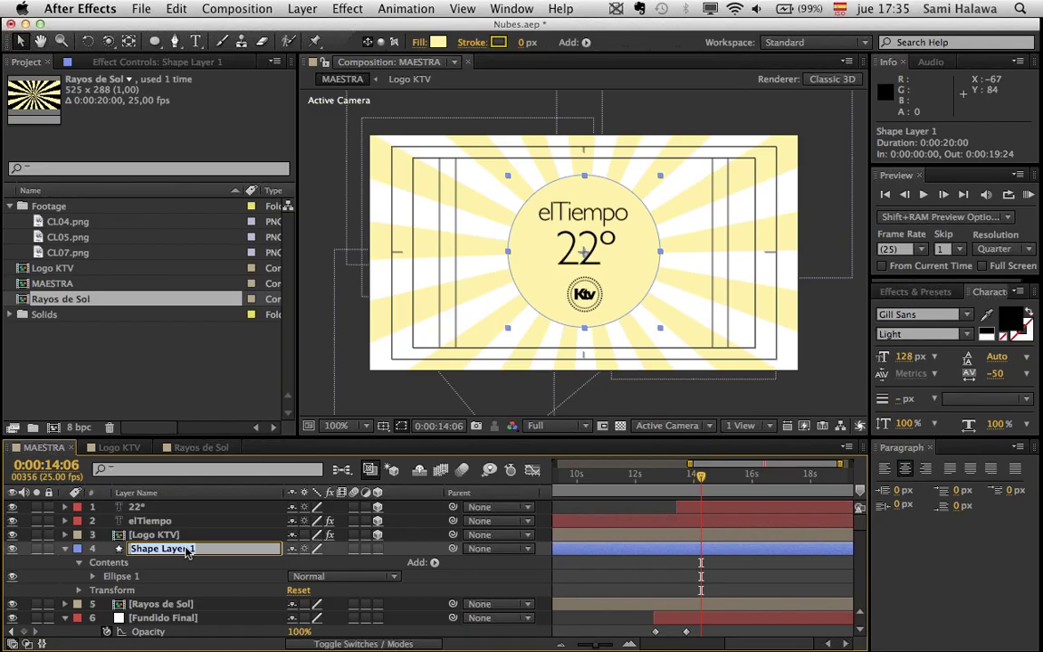
text(Sol)
key(Return)
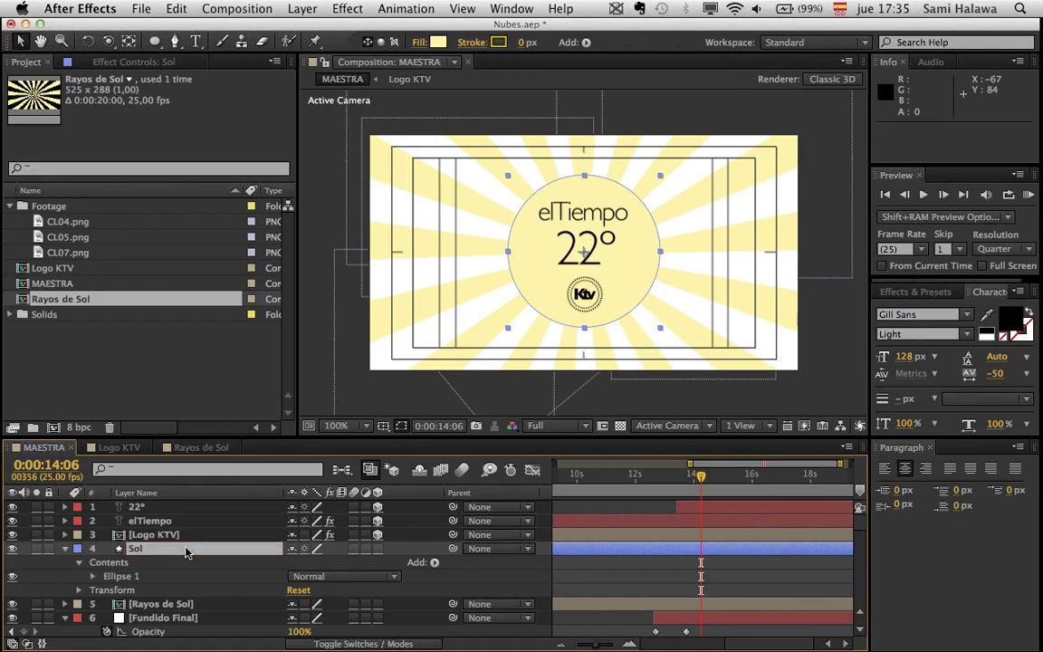
click(64, 549)
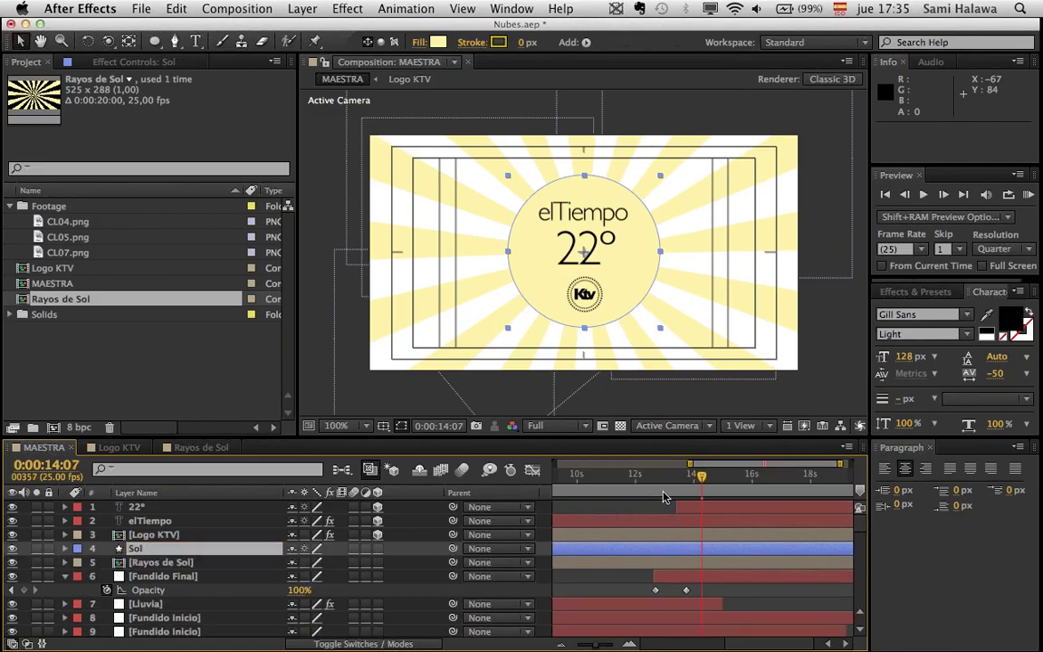
- Shift the Rayos de Sol and Sol layers along the timeline so both start at about 14 seconds
click(682, 476)
mouse_move(698, 478)
mouse_down()
mouse_move(668, 478)
mouse_move(698, 478)
mouse_up()
drag(589, 644, 570, 645)
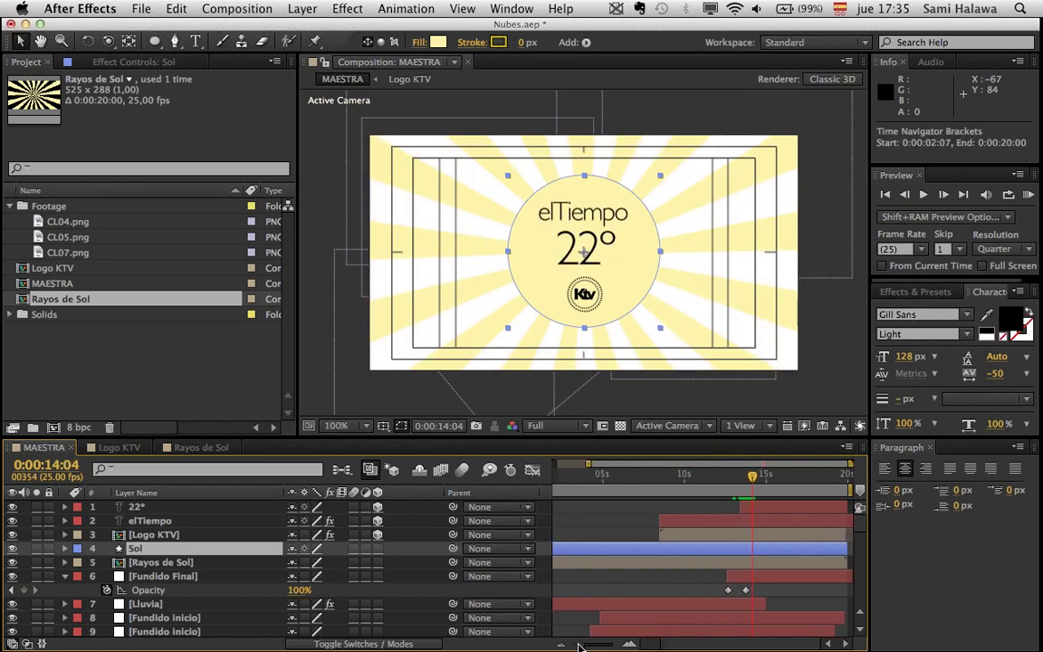
drag(584, 566, 789, 556)
key(space)
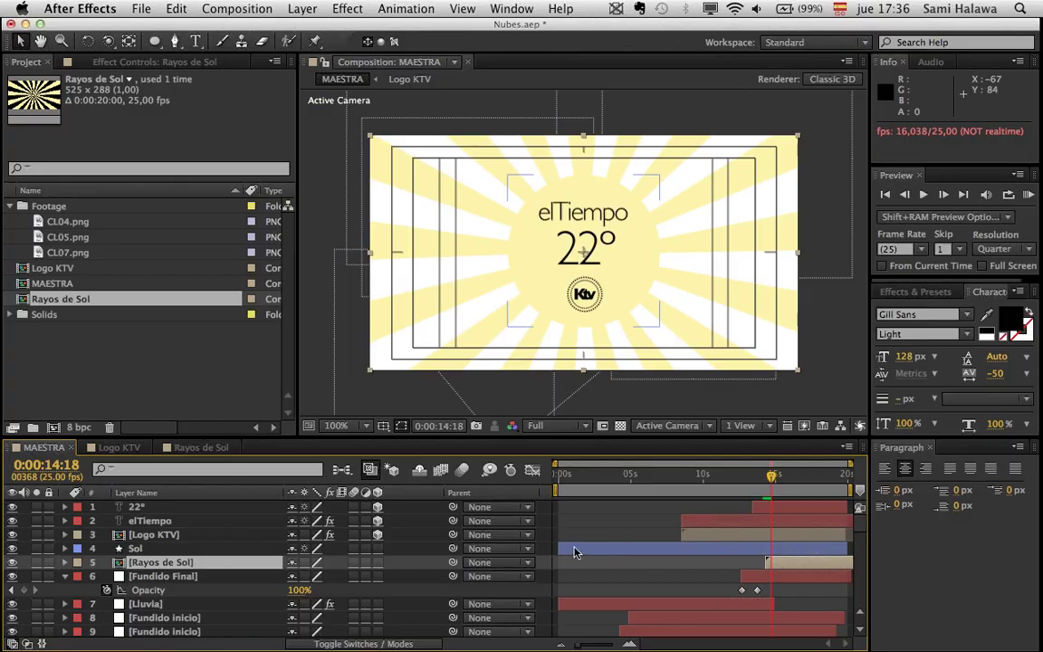
drag(574, 552, 776, 549)
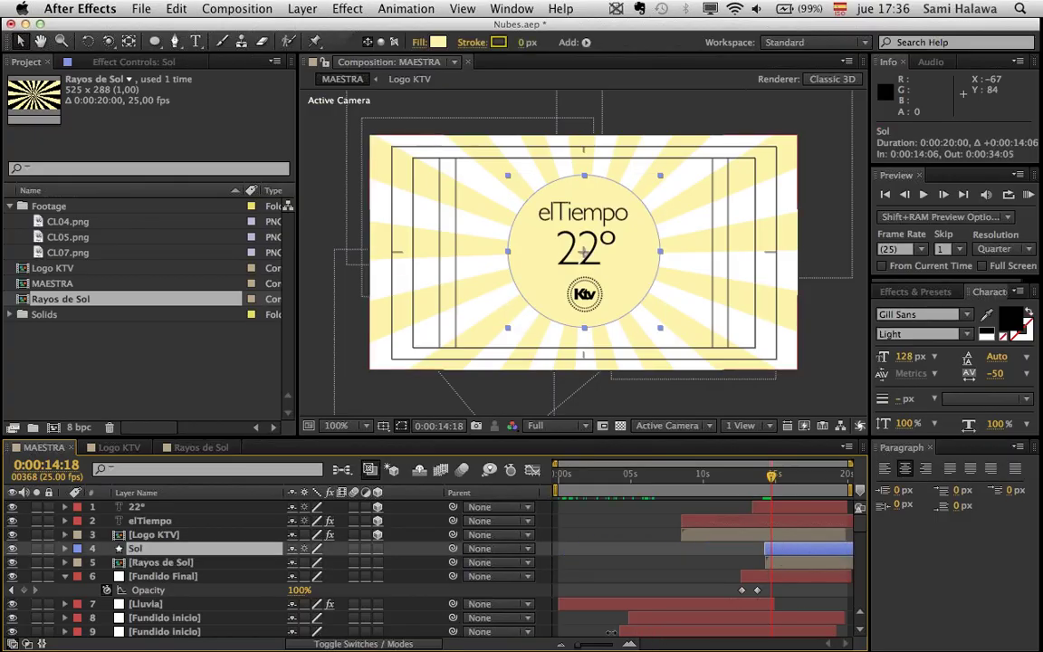
- Preview the closing screen from 0:00:13:14 to check how the sun and its rays come in
drag(602, 644, 615, 644)
click(649, 476)
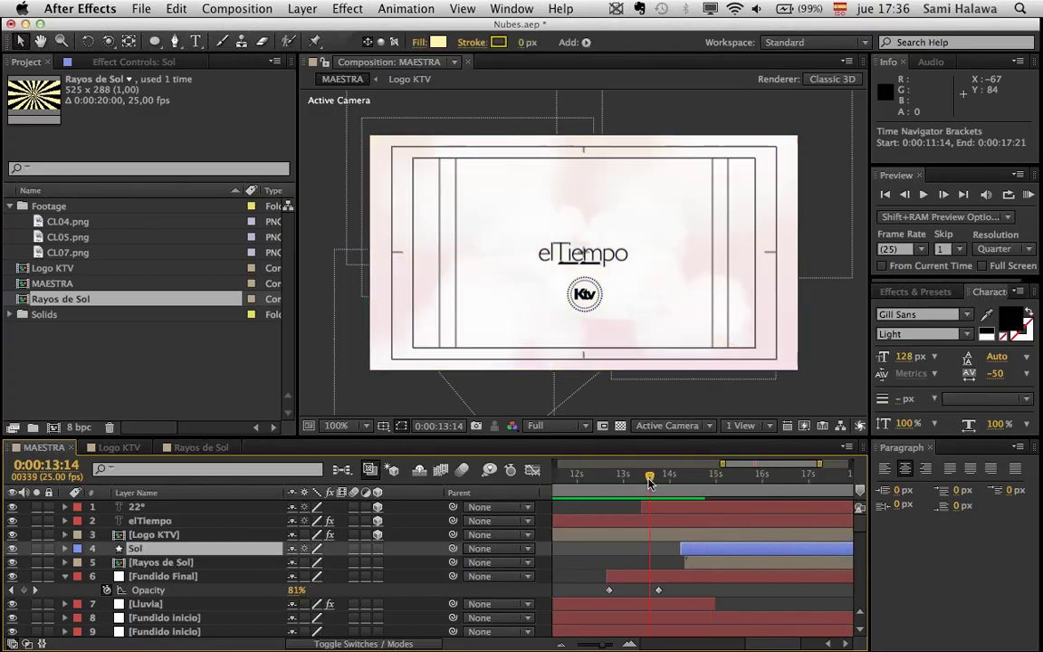
key(space)
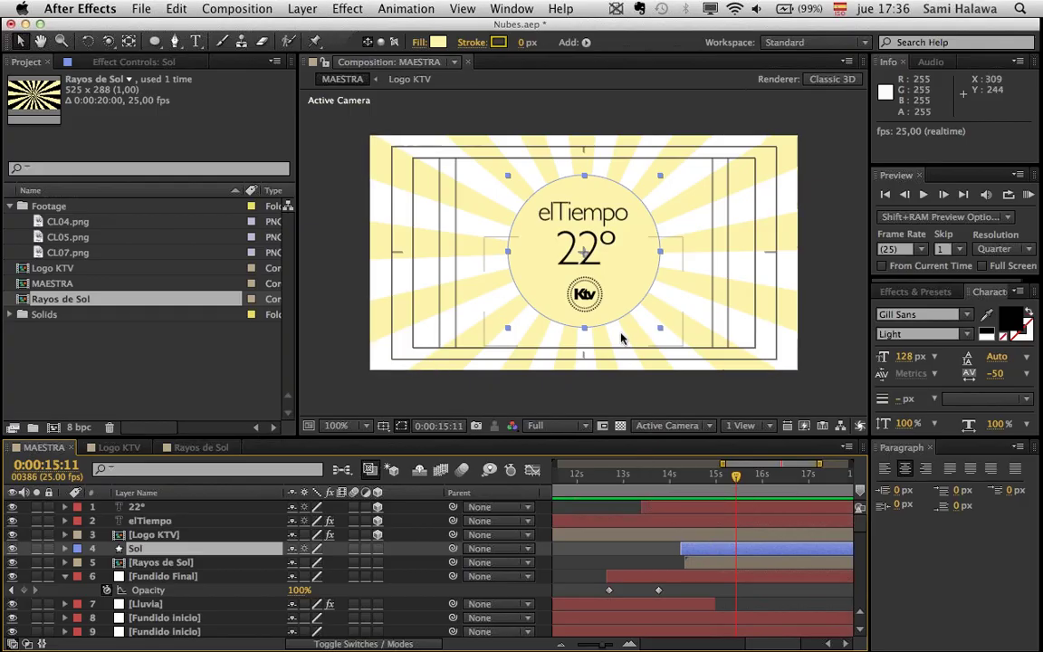
drag(624, 247, 624, 243)
key(super+z)
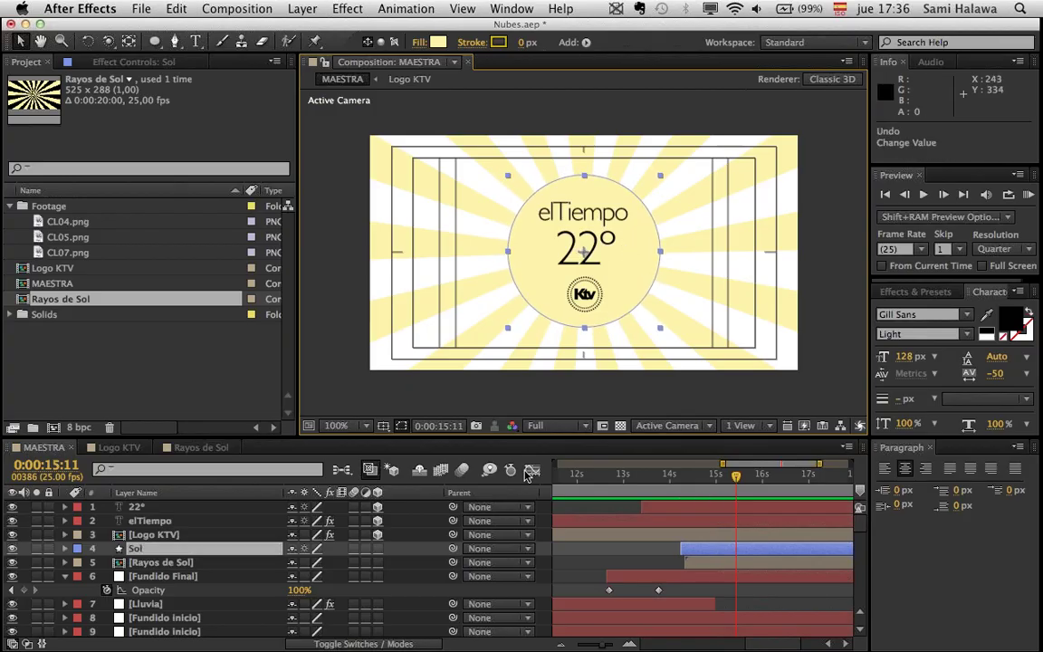
drag(541, 348, 542, 310)
key(super+z)
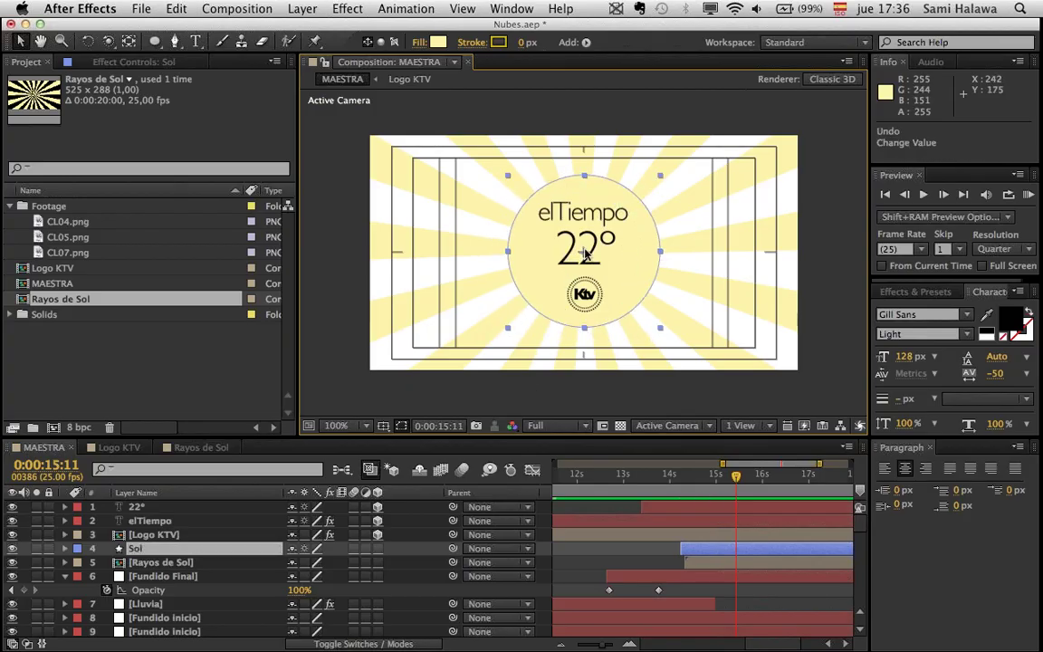
- Nudge the Sol circle slightly to position 261.5, 143.0 in the frame
drag(646, 259, 646, 260)
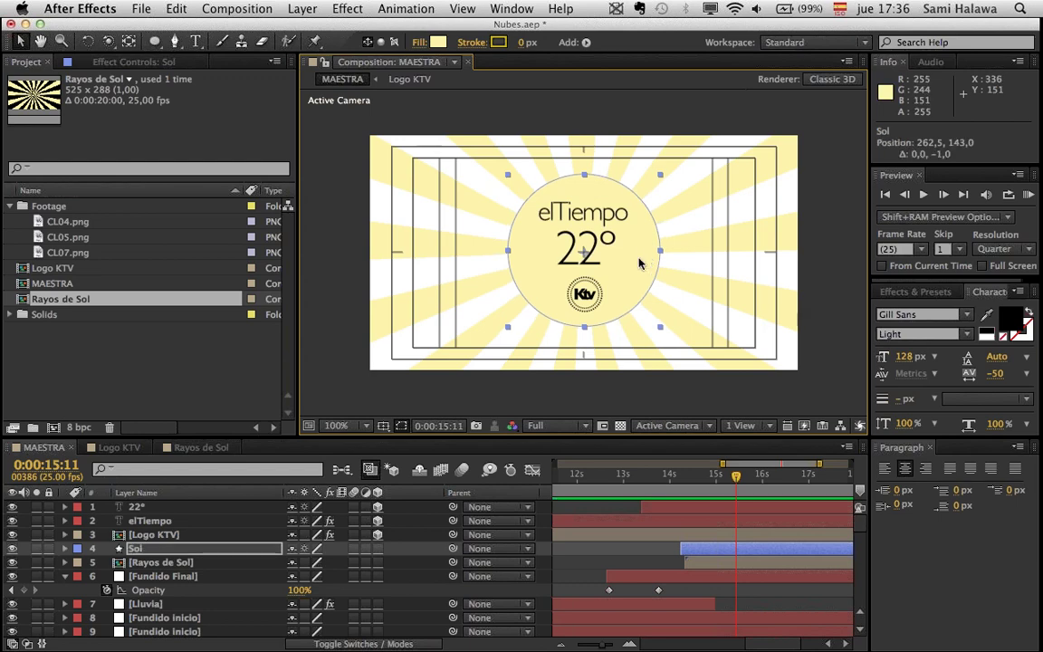
- In the Rayos de Sol composition, reveal the shape layer's rotation and turn the ray burst to 160°
click(200, 448)
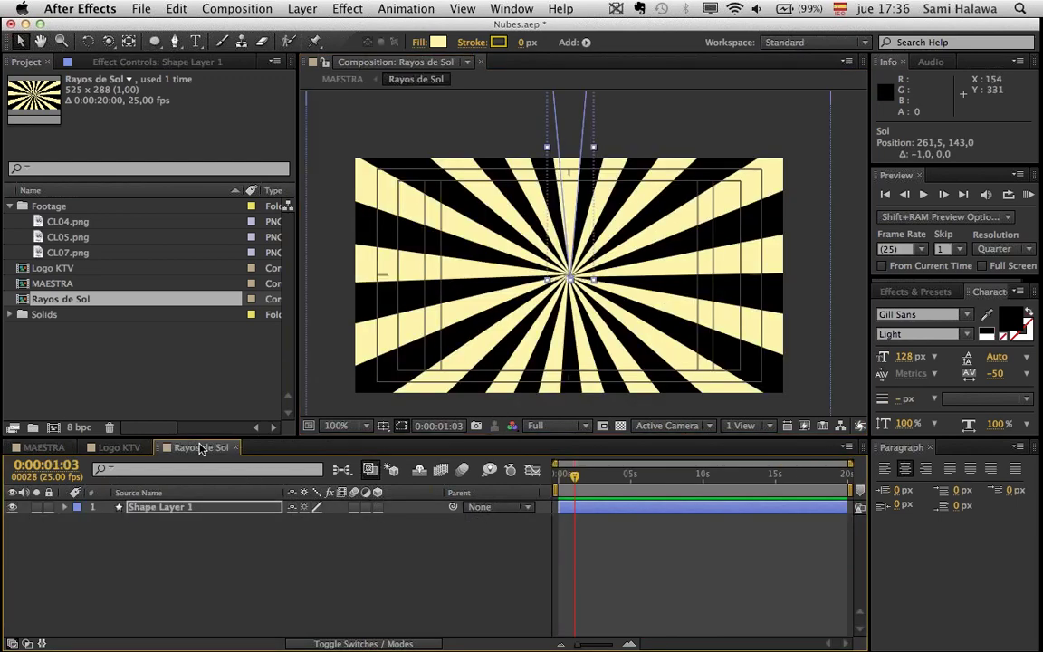
click(133, 512)
key(r)
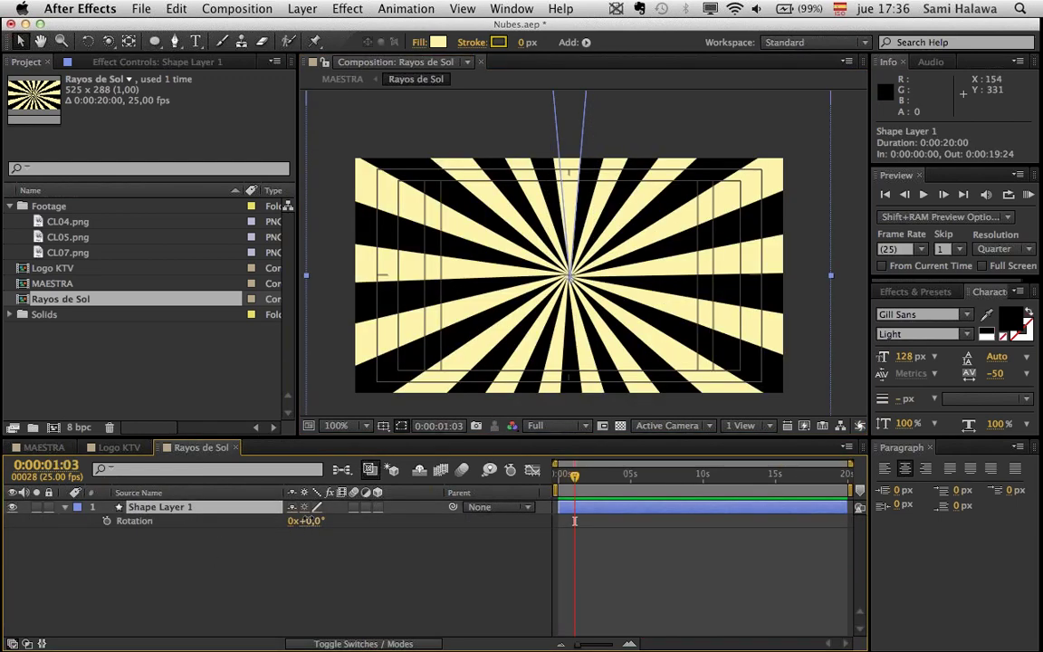
drag(306, 520, 432, 517)
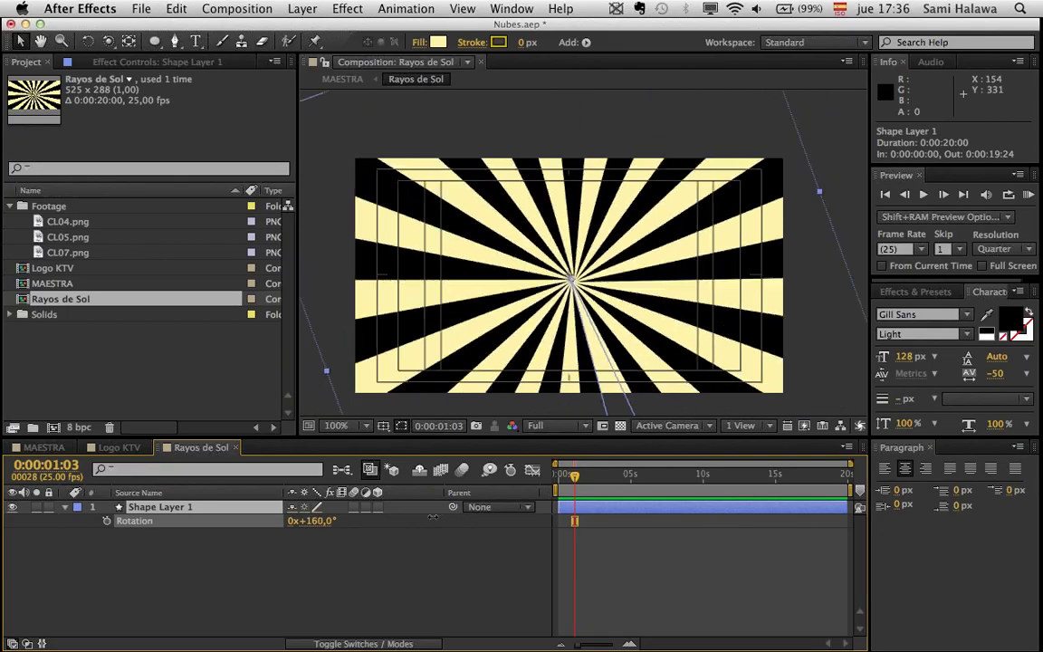
- Undo the ray burst's test rotation and keyframe its rotation from 0° at the start to 1x+0,0° at 0:00:07:10
key(super+z)
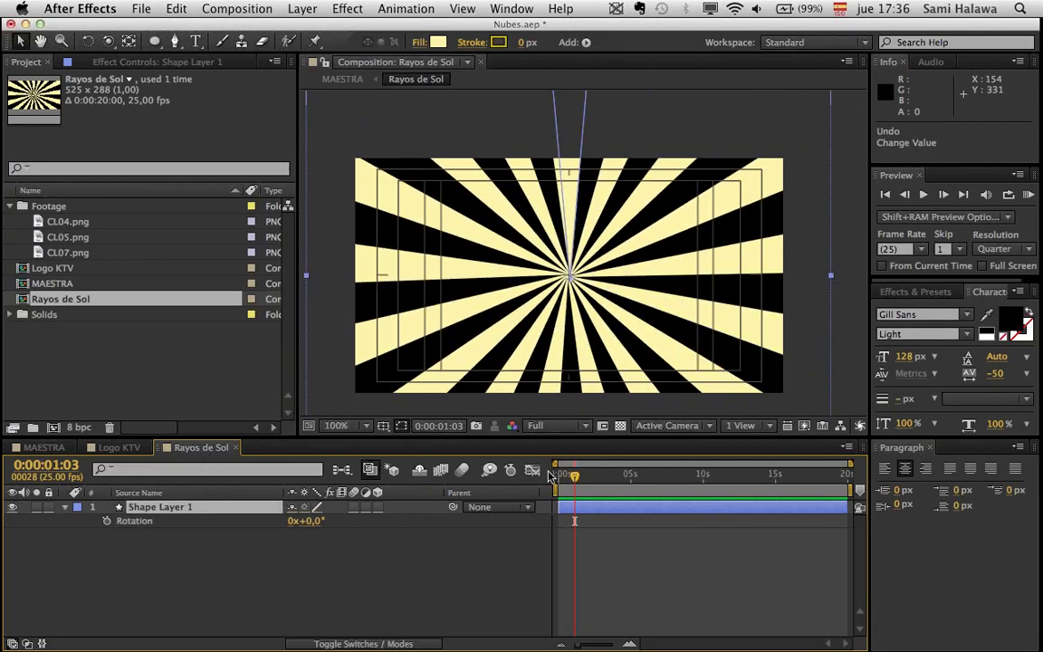
click(105, 521)
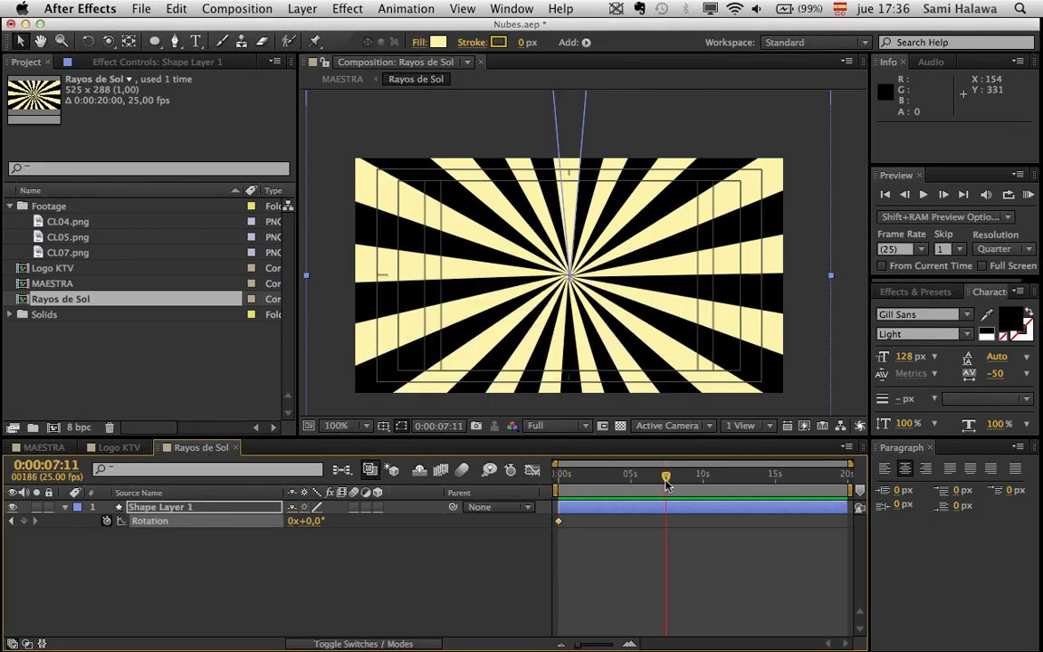
text(3)
click(315, 565)
drag(560, 494, 568, 474)
mouse_move(659, 473)
mouse_down()
mouse_move(667, 477)
mouse_move(665, 464)
mouse_up()
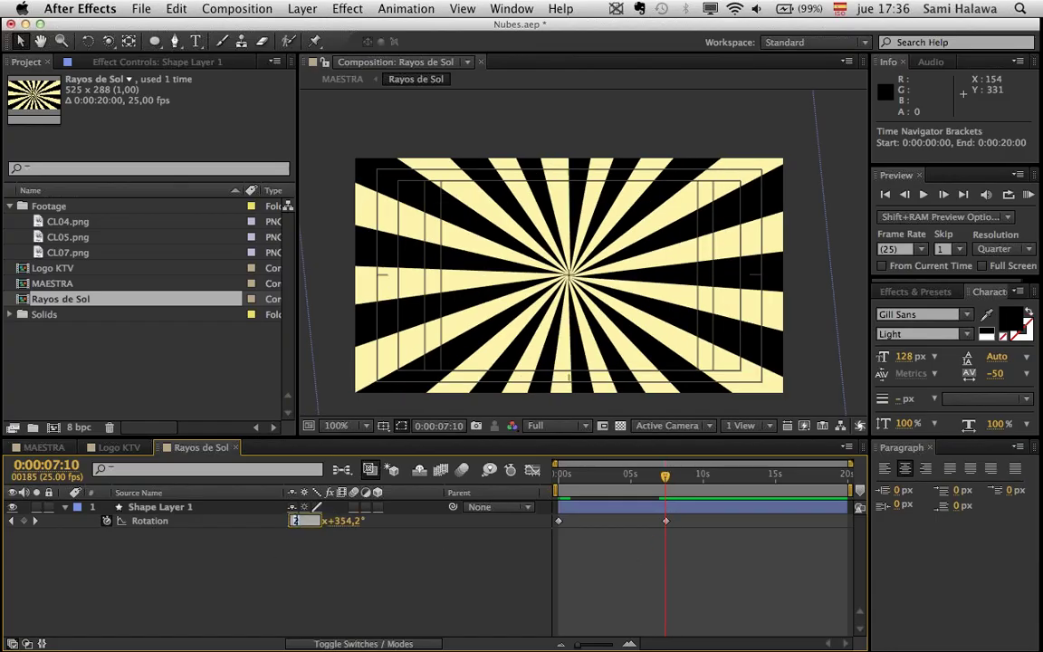
key(Return)
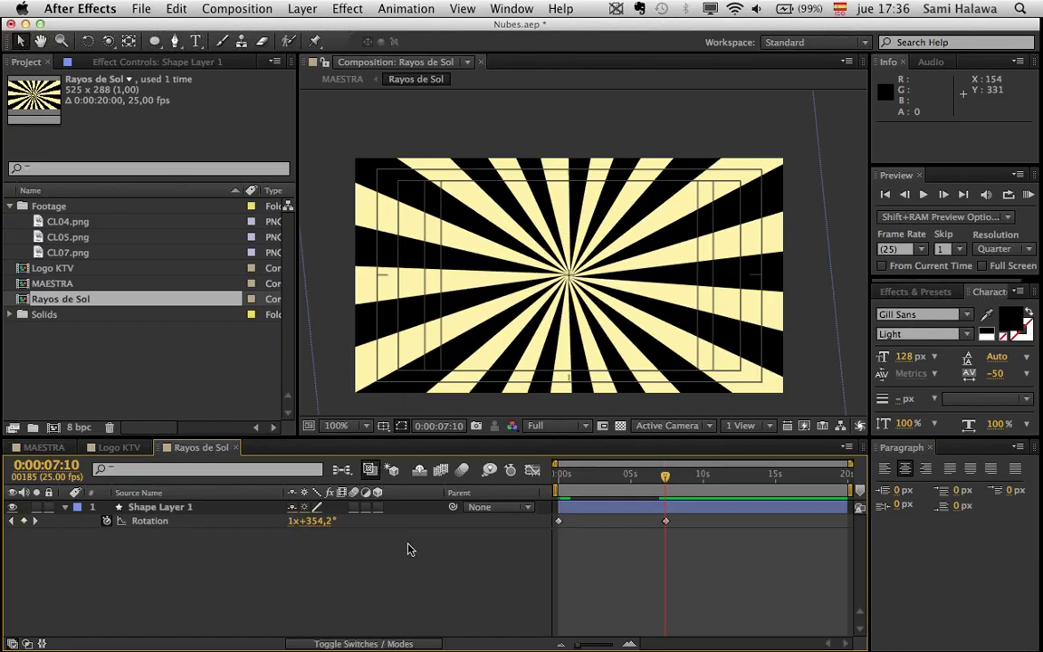
click(666, 524)
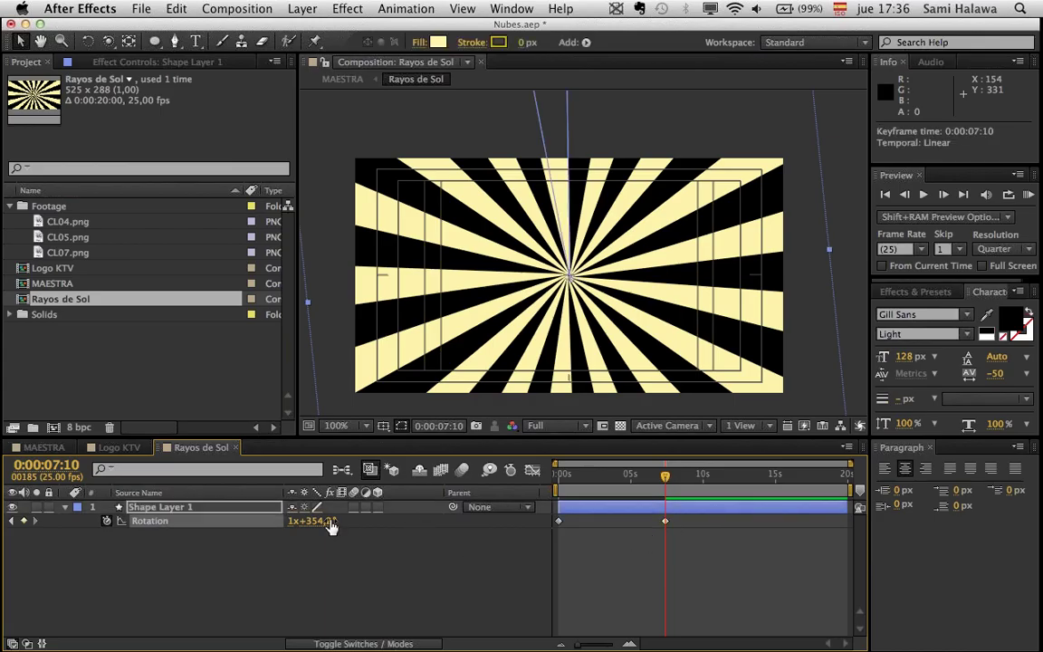
text(0)
key(Return)
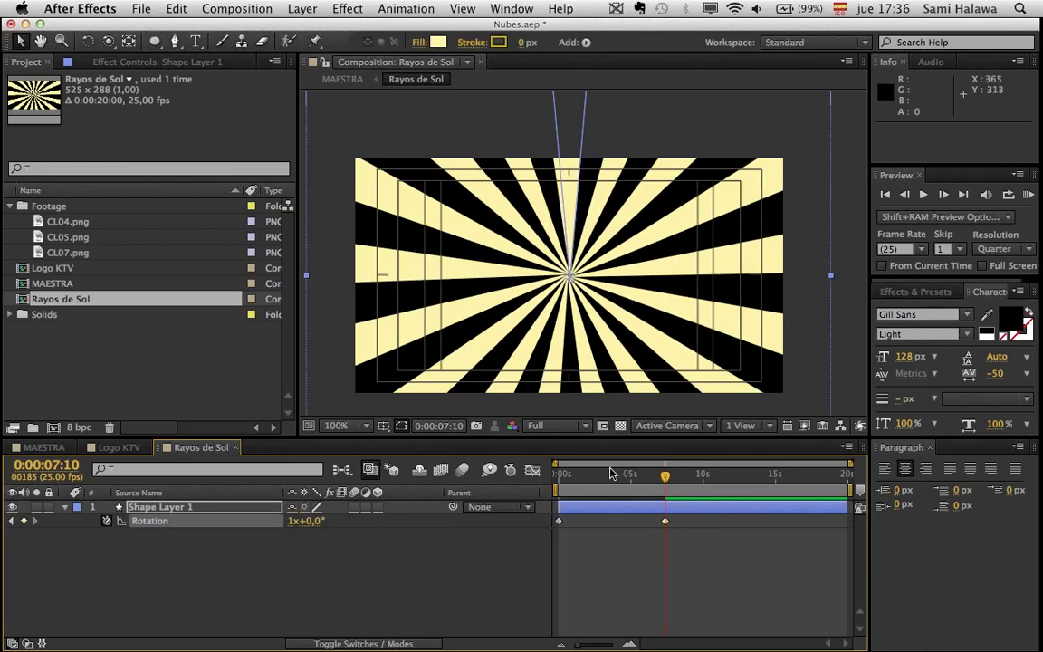
- Preview the ray rotation and slow it down by moving its end keyframe to about 12 seconds
key(KP_0)
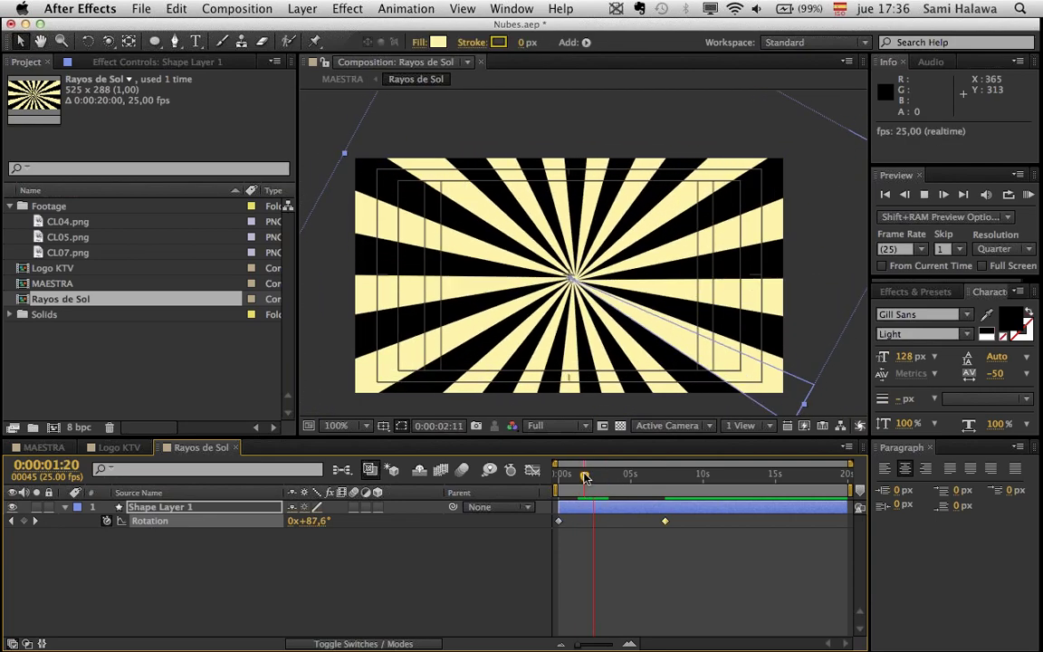
click(661, 517)
drag(667, 525, 734, 524)
click(566, 472)
key(space)
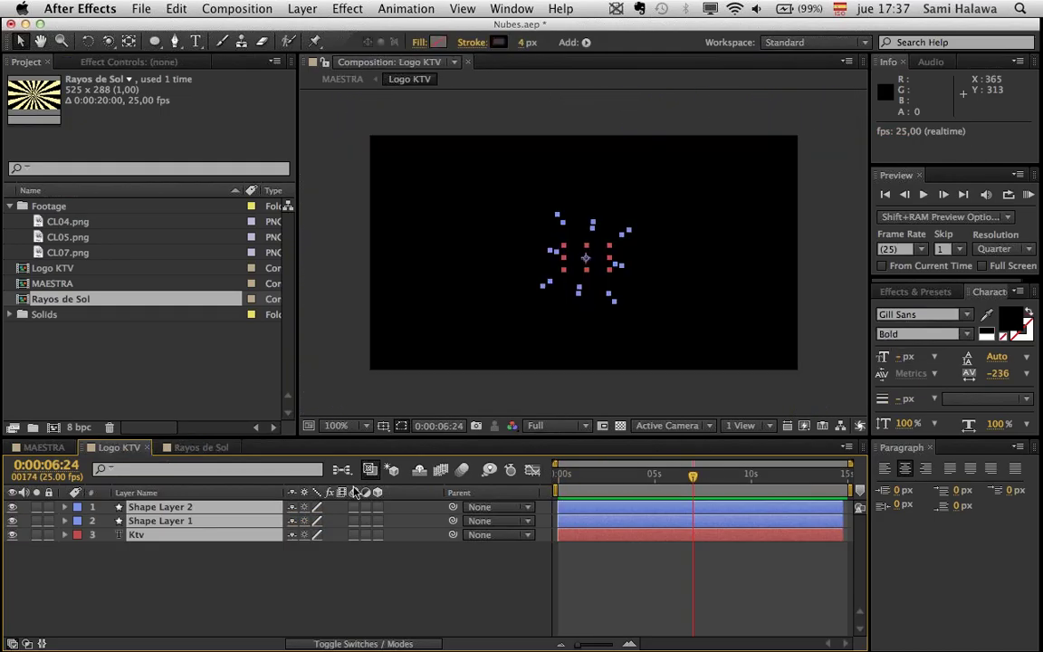
- In the MAESTRA composition, preview the closing screen to check the slower ray rotation behind the sun
click(43, 447)
key(space)
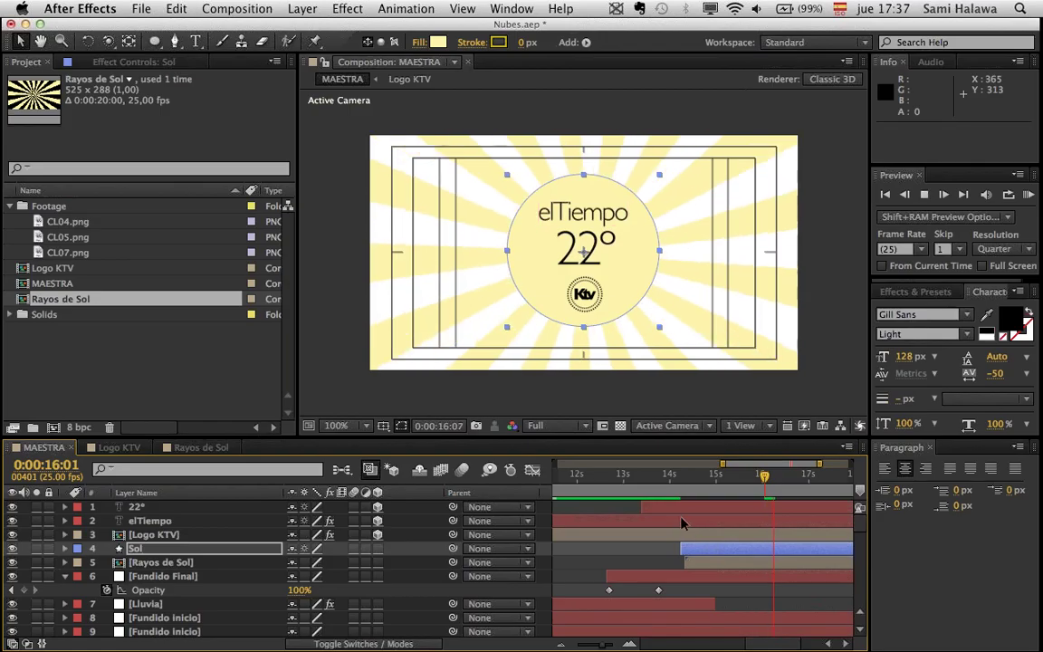
key(space)
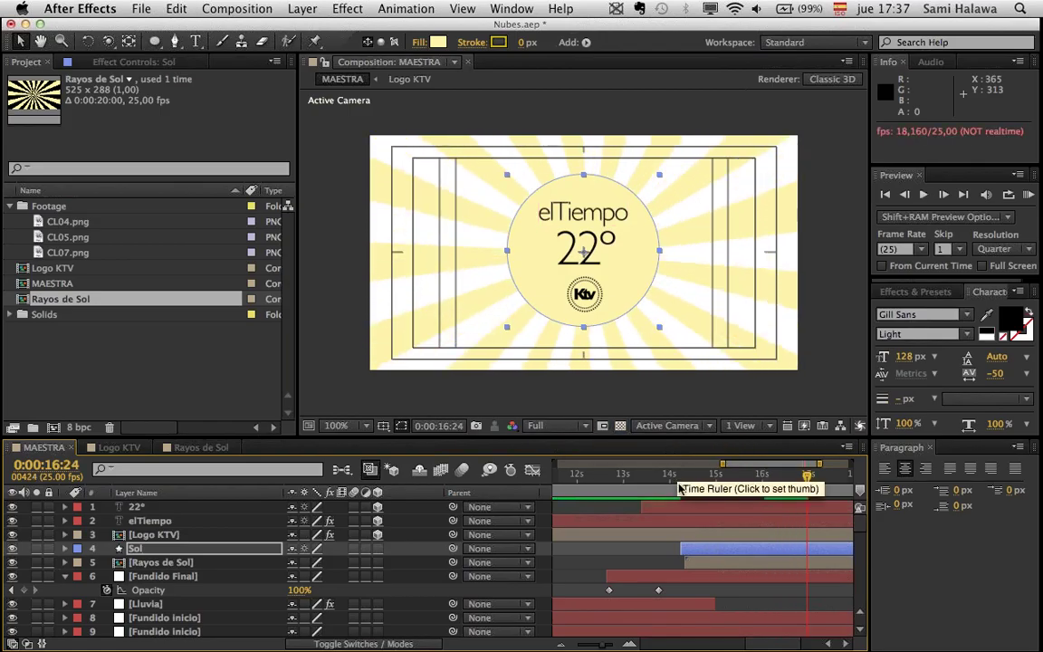
drag(679, 487, 676, 482)
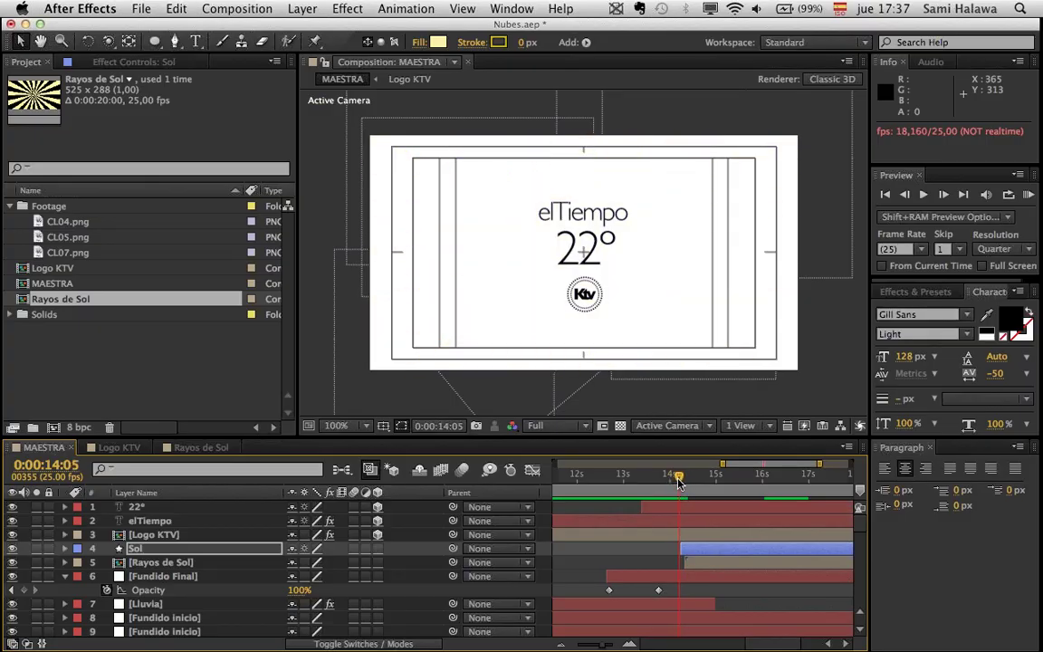
key(space)
key(space)
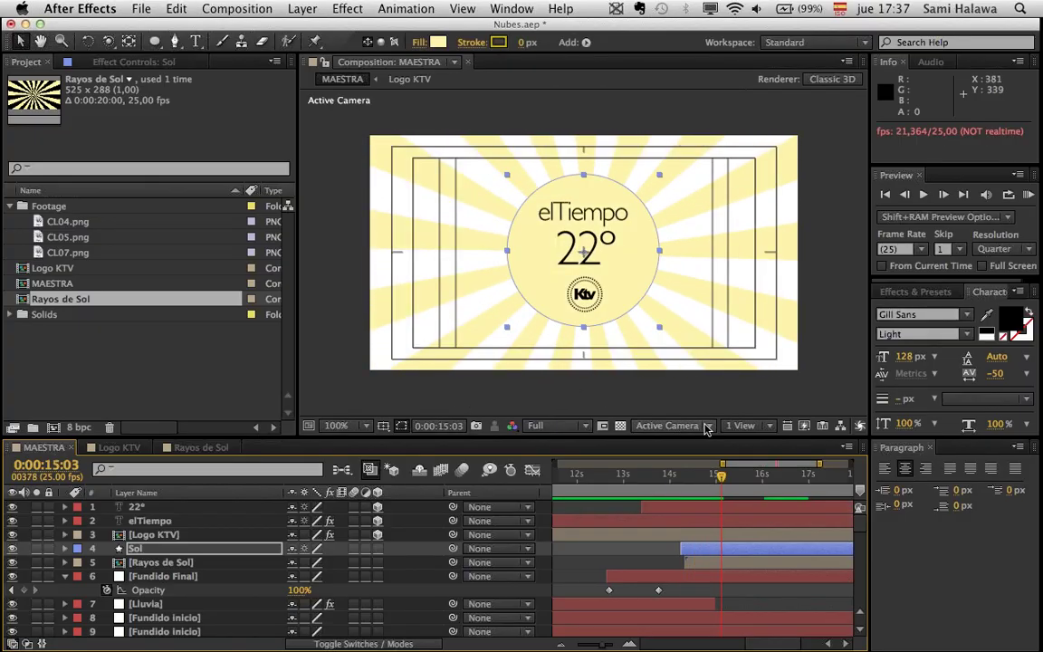
- Shift the Sol layer to start at 0:00:14:08 and keyframe its scale at 0% there
drag(689, 493, 684, 489)
drag(695, 556, 701, 555)
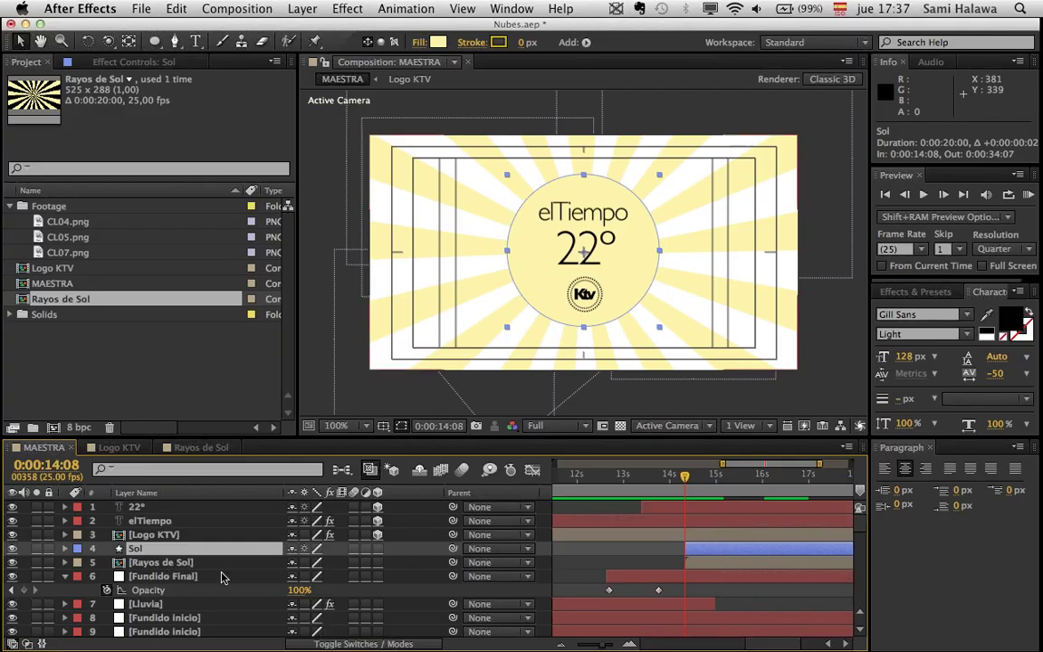
key(s)
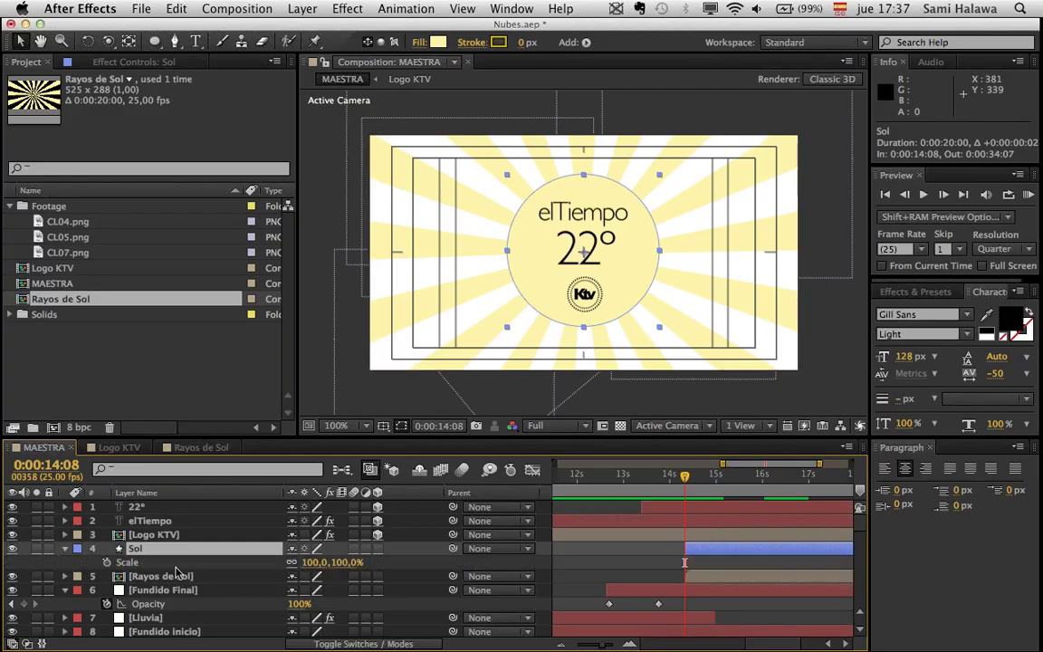
click(106, 562)
click(314, 562)
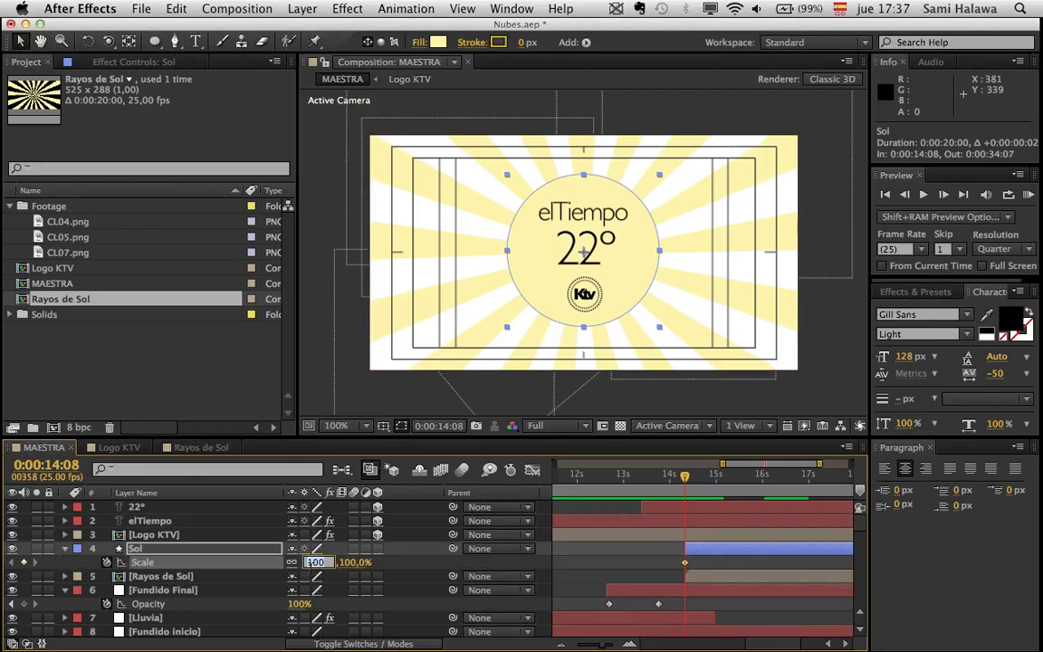
- Keyframe the Sol layer's scale at 100% at 0:00:14:14
drag(698, 478, 695, 486)
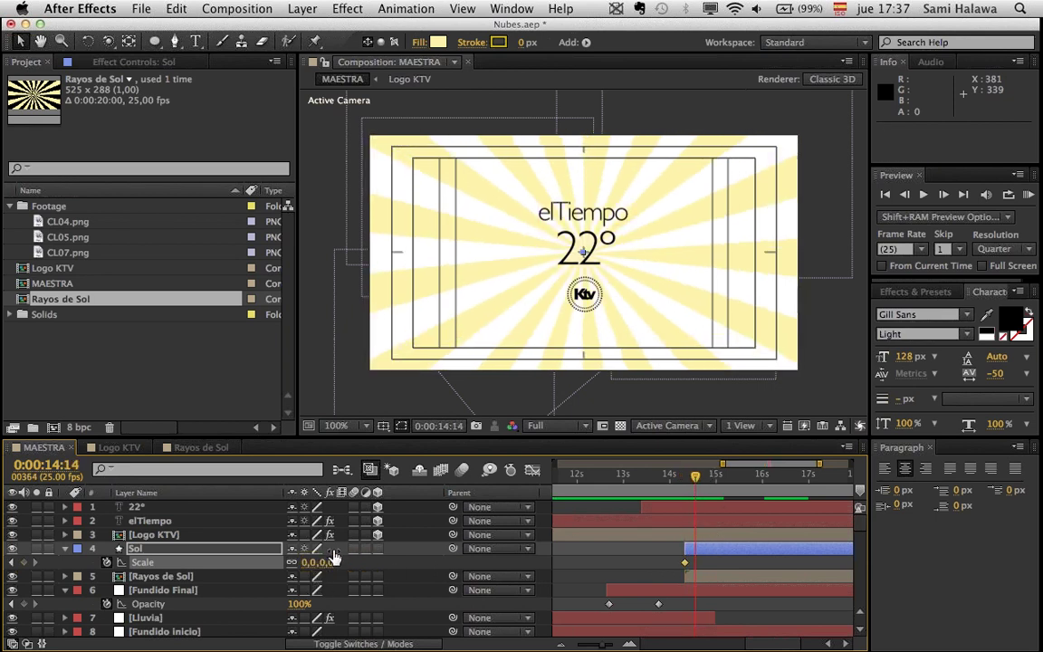
drag(333, 562, 344, 563)
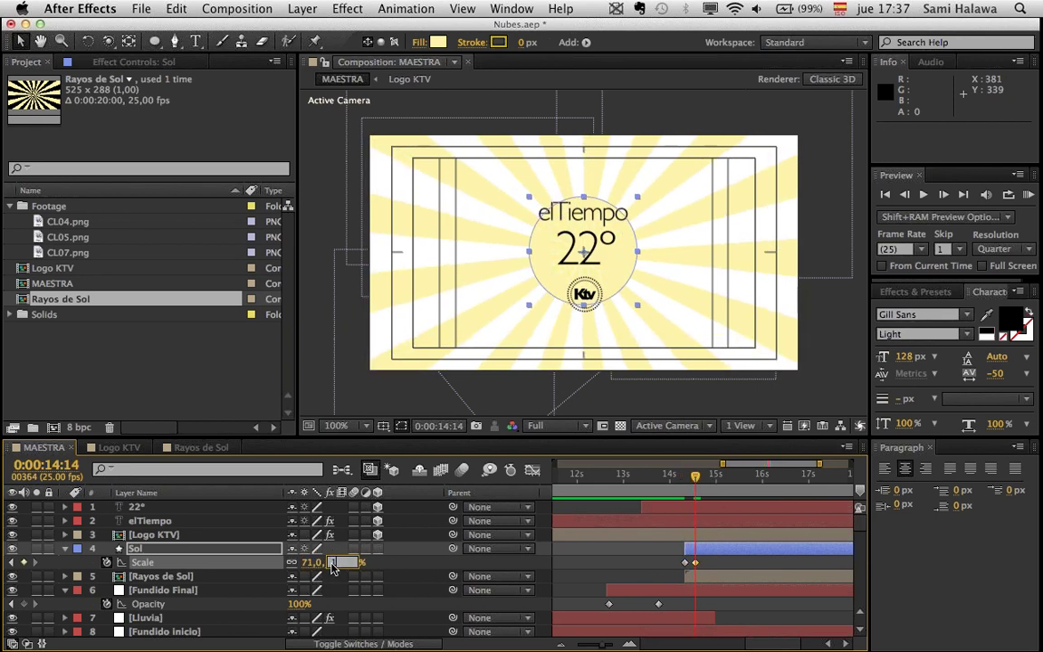
text(10)
key(Return)
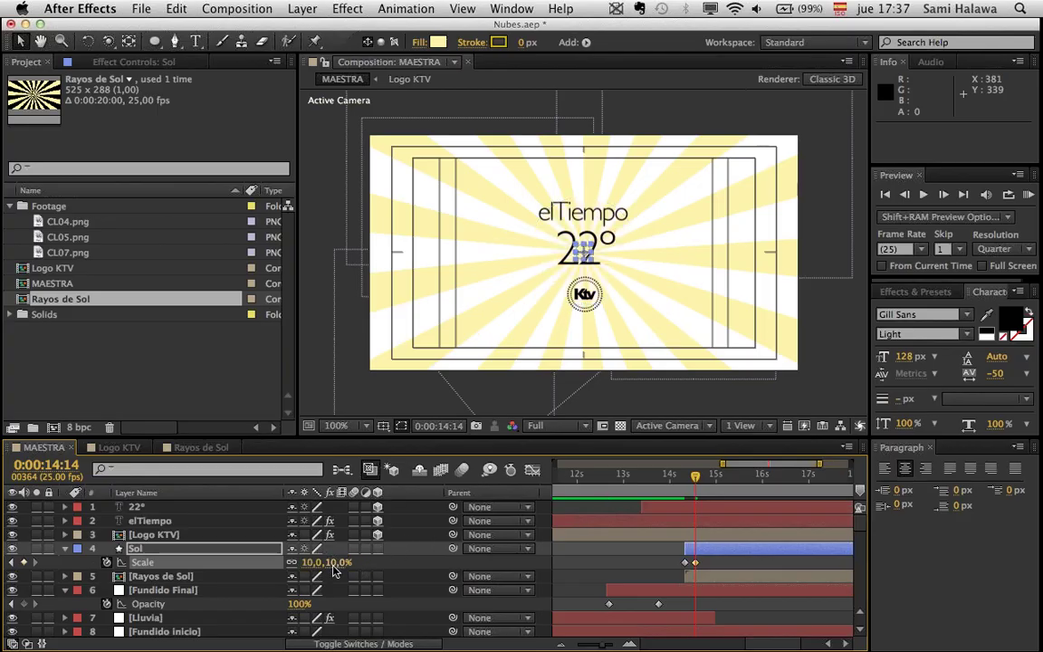
text(100)
key(Return)
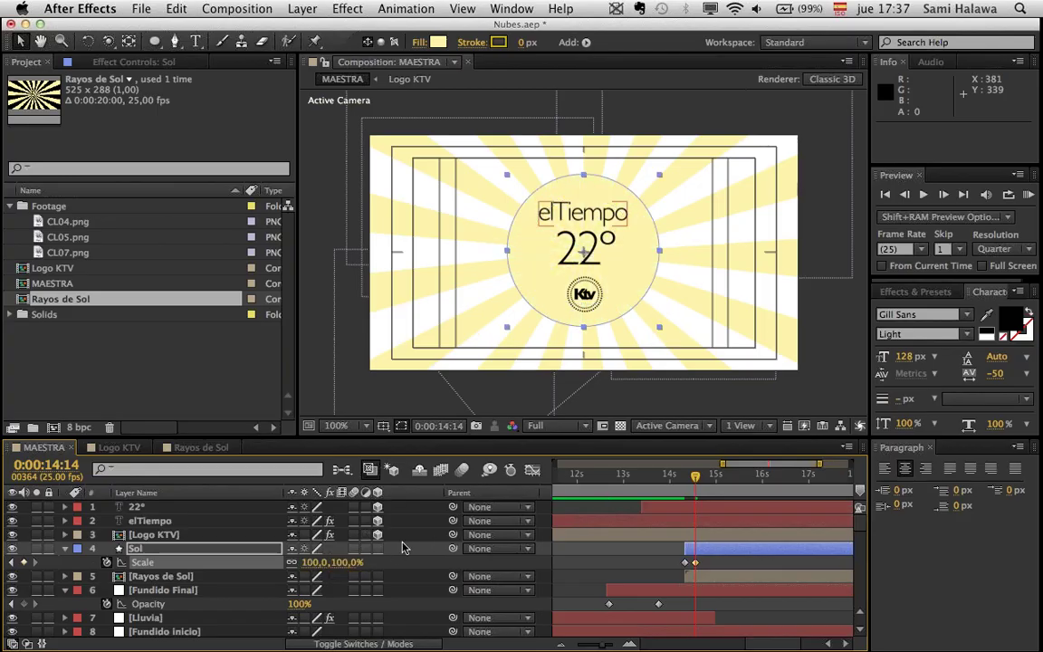
- Apply Easy Ease Out to the first Sol scale keyframe and Easy Ease In to the second
right_click(685, 566)
mouse_move(760, 635)
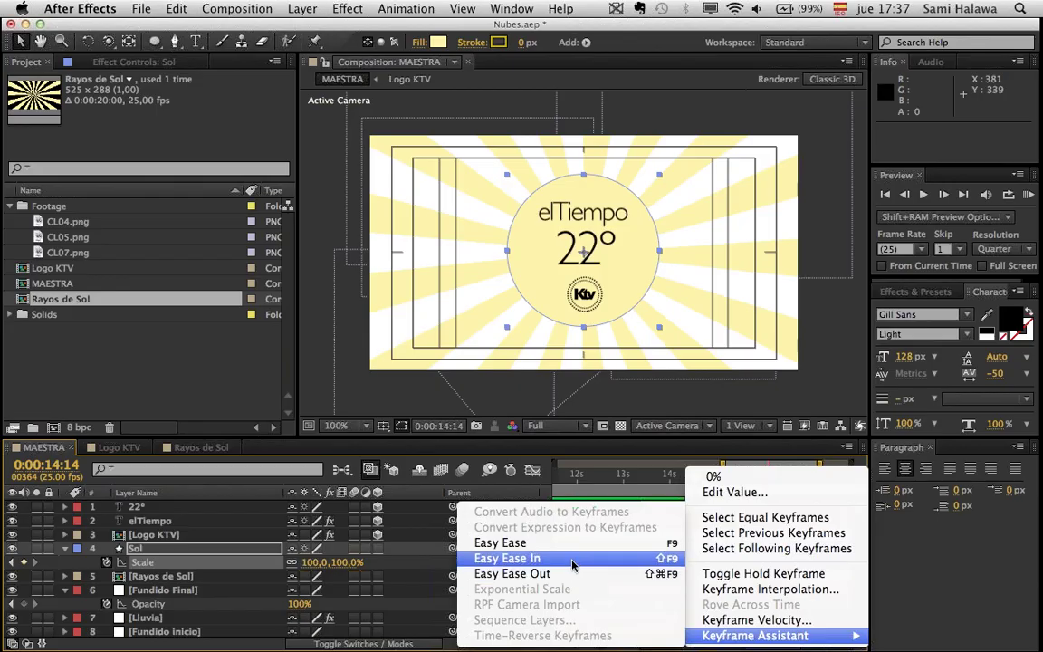
click(572, 576)
right_click(691, 574)
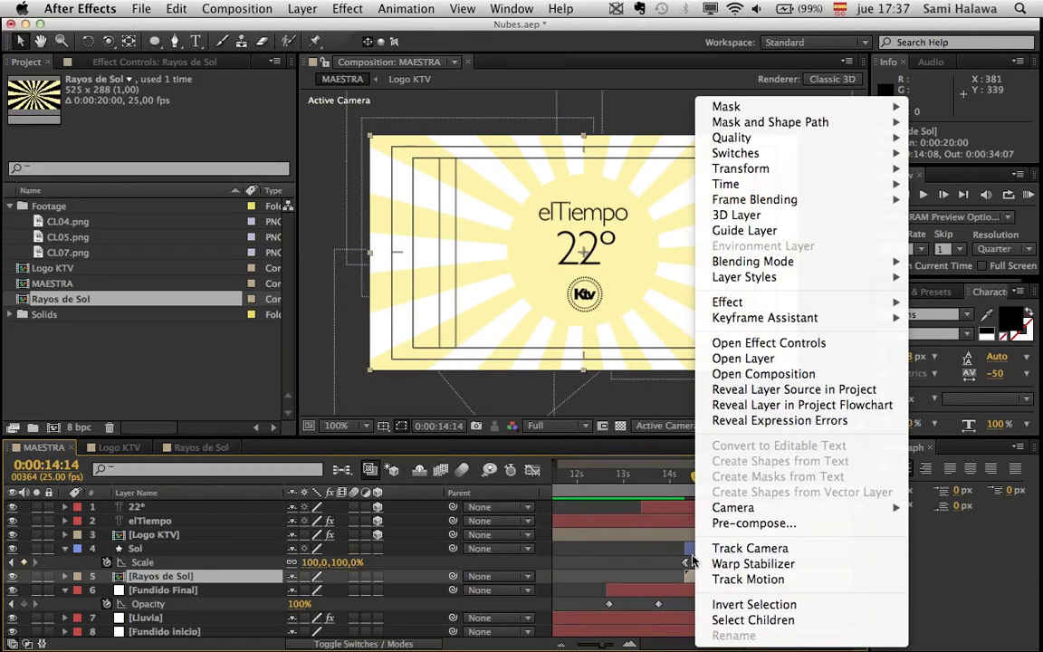
key(Escape)
right_click(691, 566)
mouse_move(815, 635)
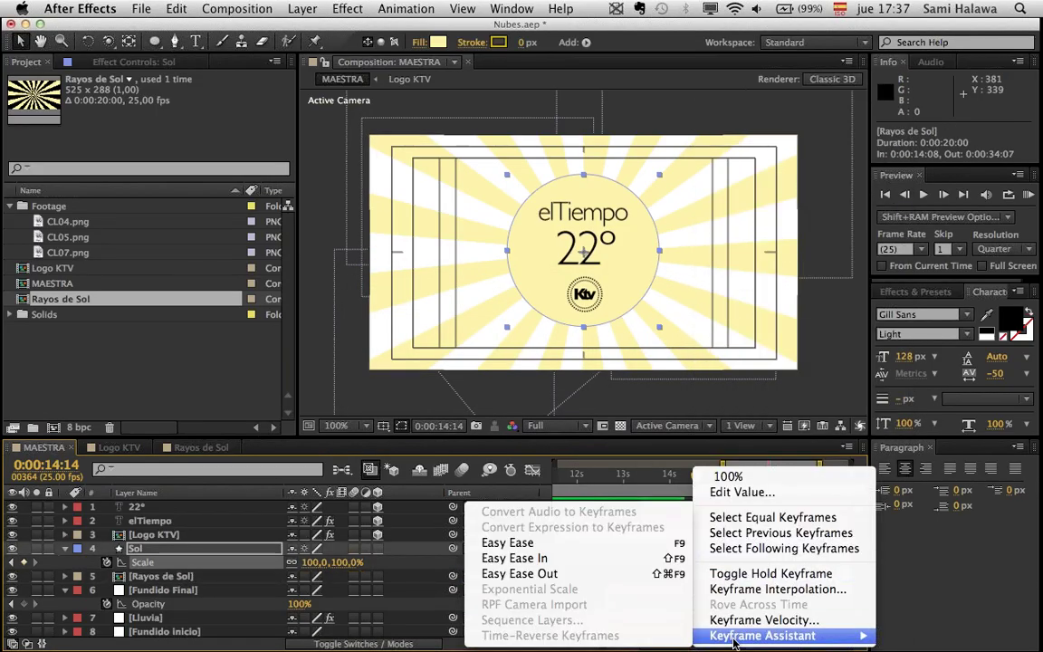
click(628, 563)
- Preview and scrub the closing screen from 0:00:14:05 to check how the sun circle grows in over the rays
click(680, 476)
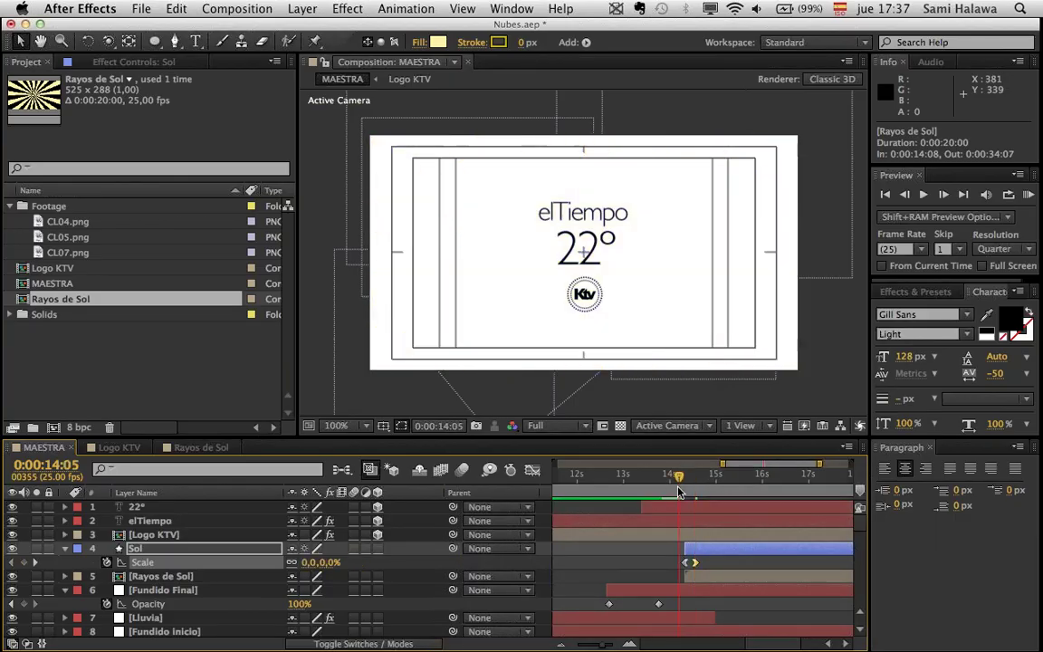
key(space)
click(550, 388)
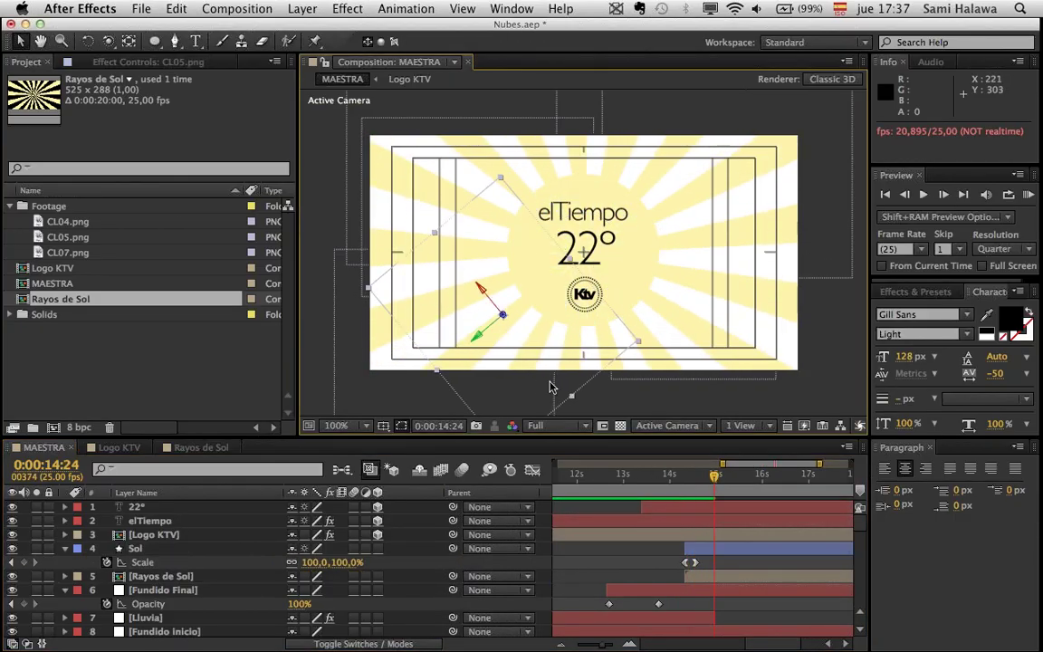
key(space)
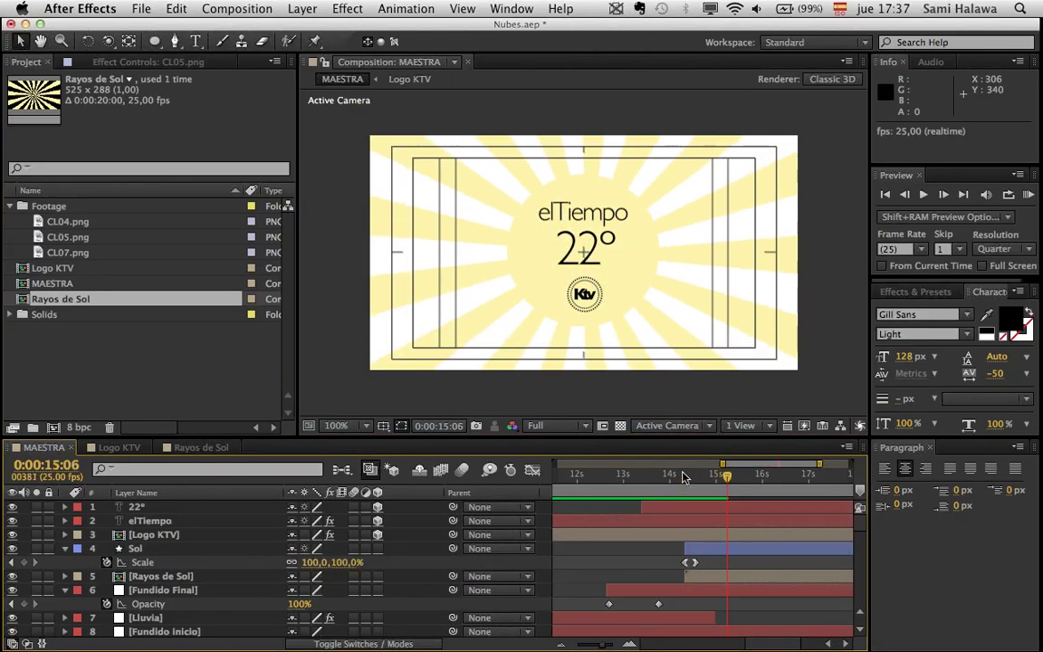
click(687, 477)
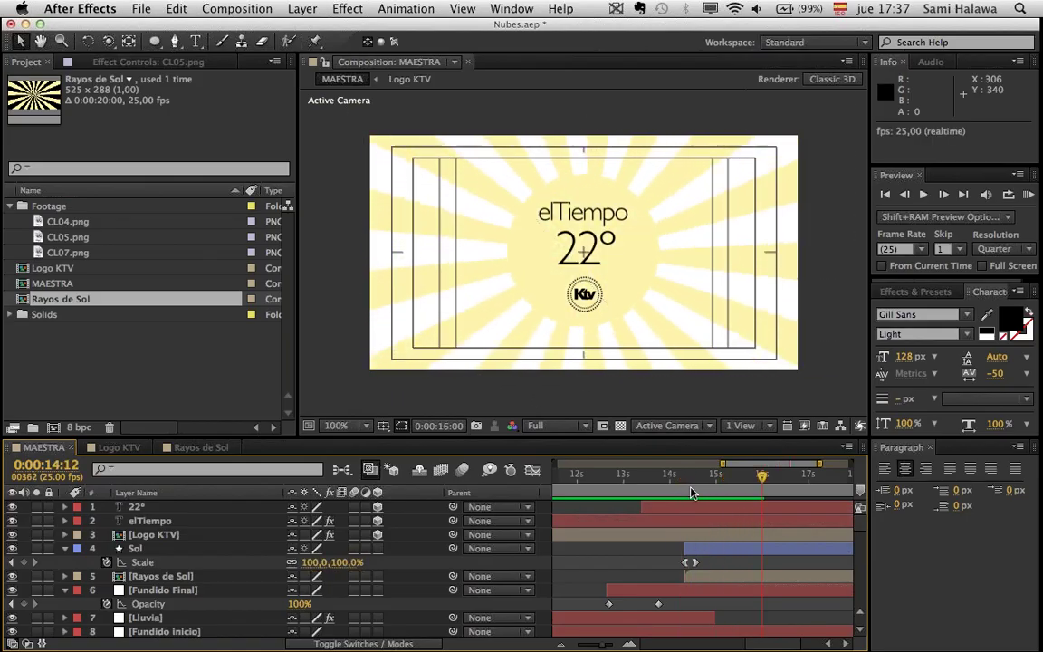
click(685, 492)
drag(685, 494, 699, 494)
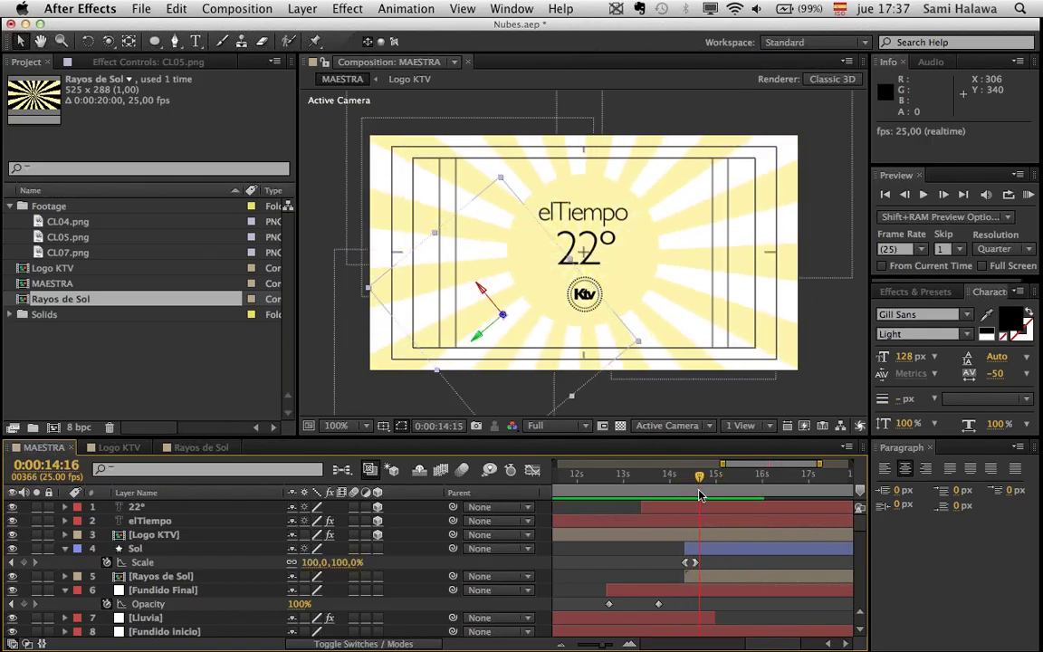
- Shift the Rayos de Sol layer to start at 0:00:14:11 and keyframe its opacity at 0% there
click(696, 578)
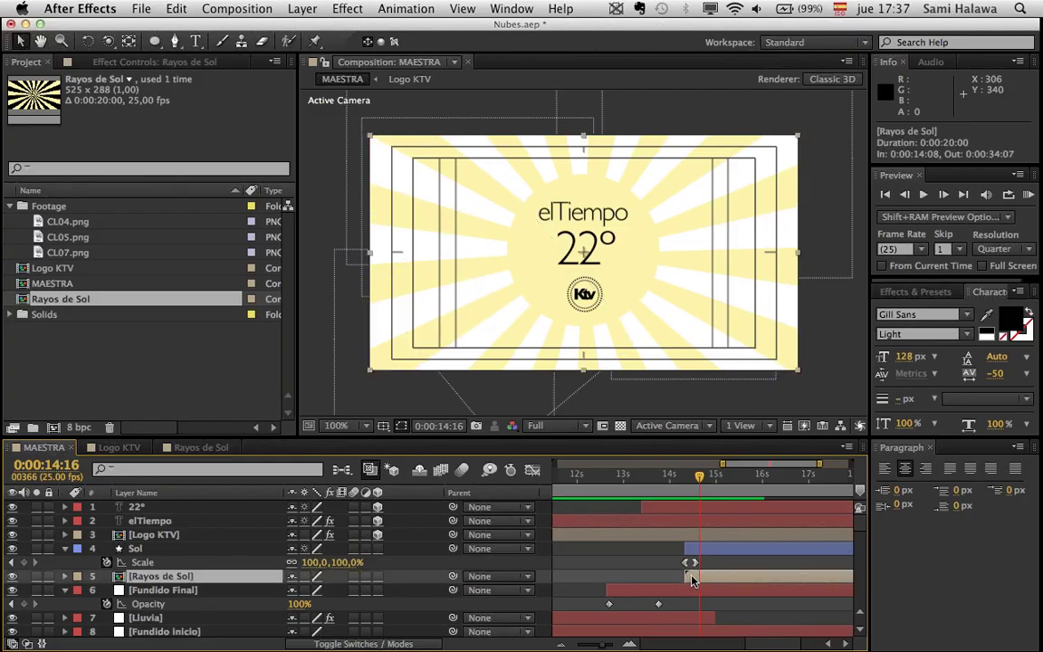
drag(693, 581, 699, 580)
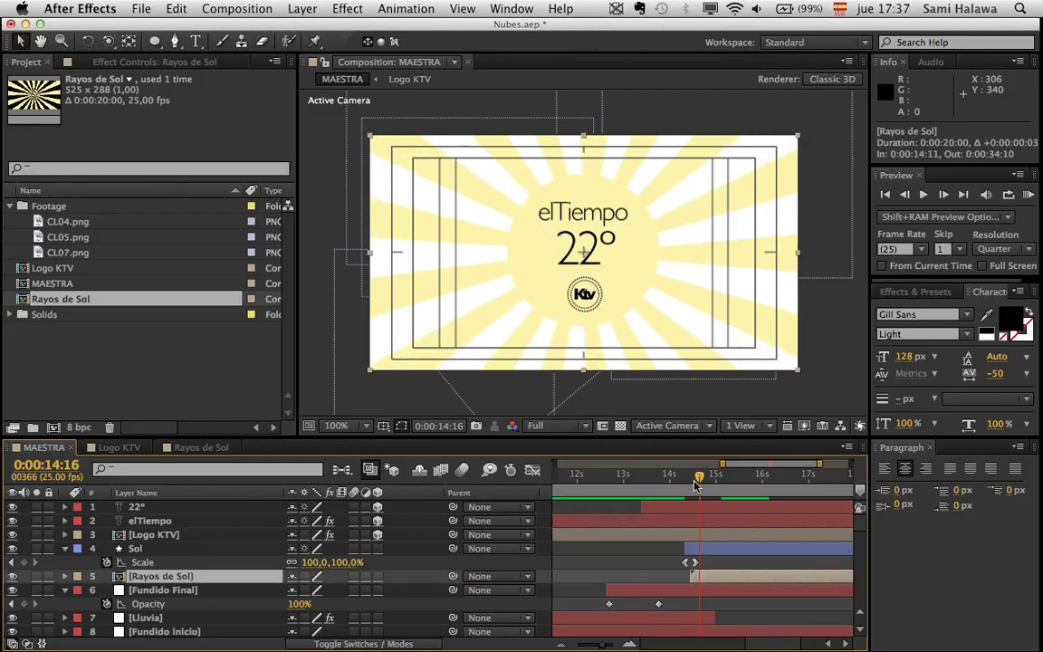
drag(695, 486, 691, 486)
key(t)
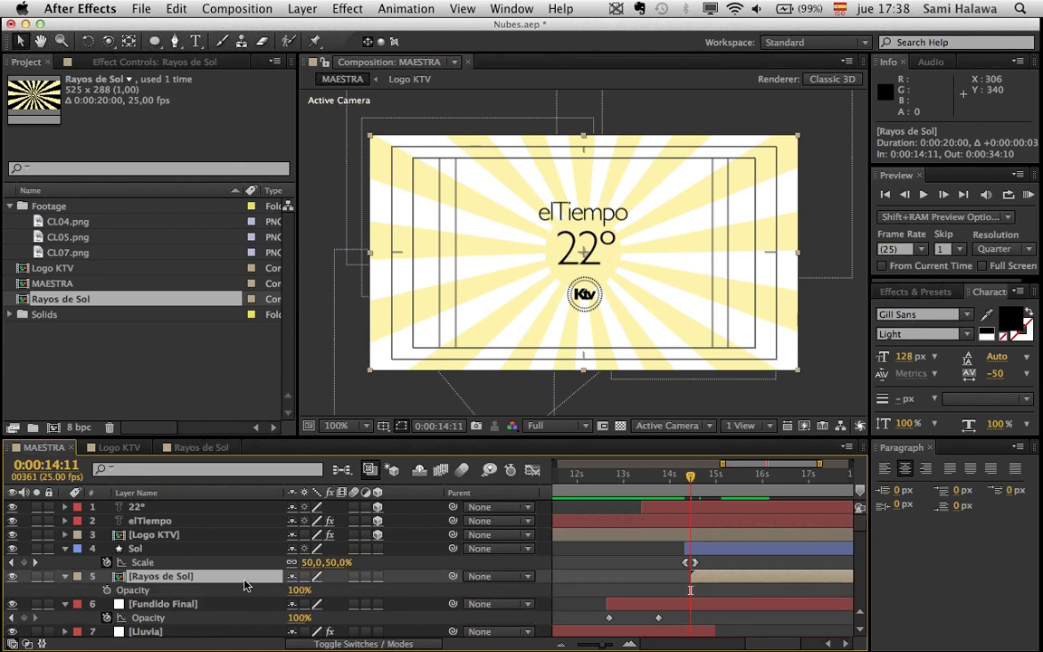
click(107, 589)
drag(298, 597, 3, 594)
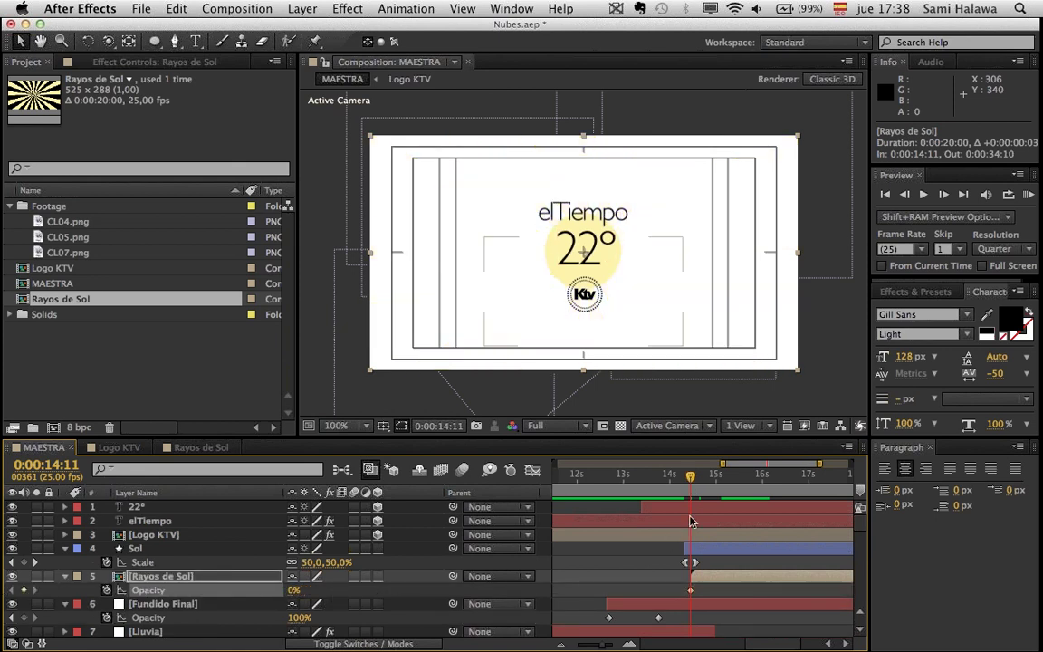
- Keyframe the Rayos de Sol opacity at 100% at 0:00:14:18 and preview the rays fading in
drag(695, 482, 709, 481)
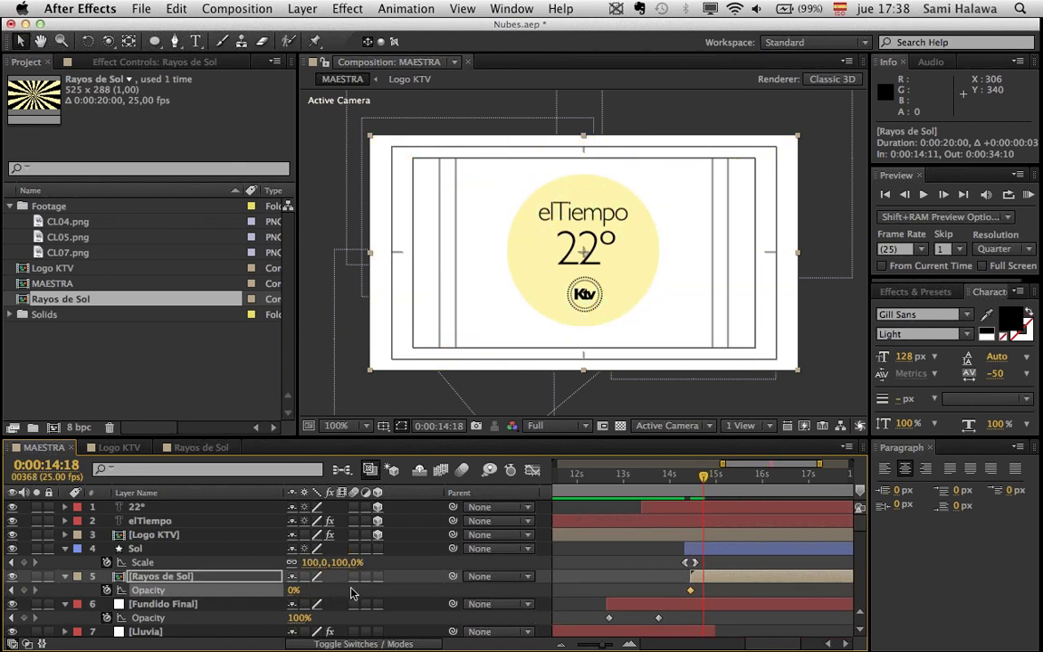
drag(294, 590, 479, 586)
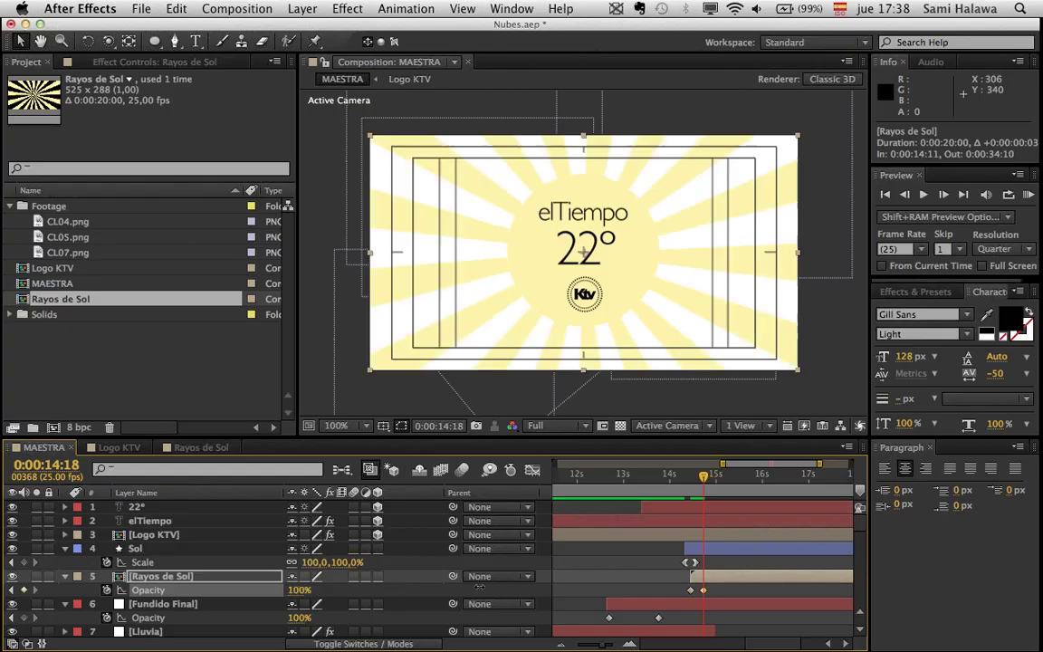
click(671, 481)
key(space)
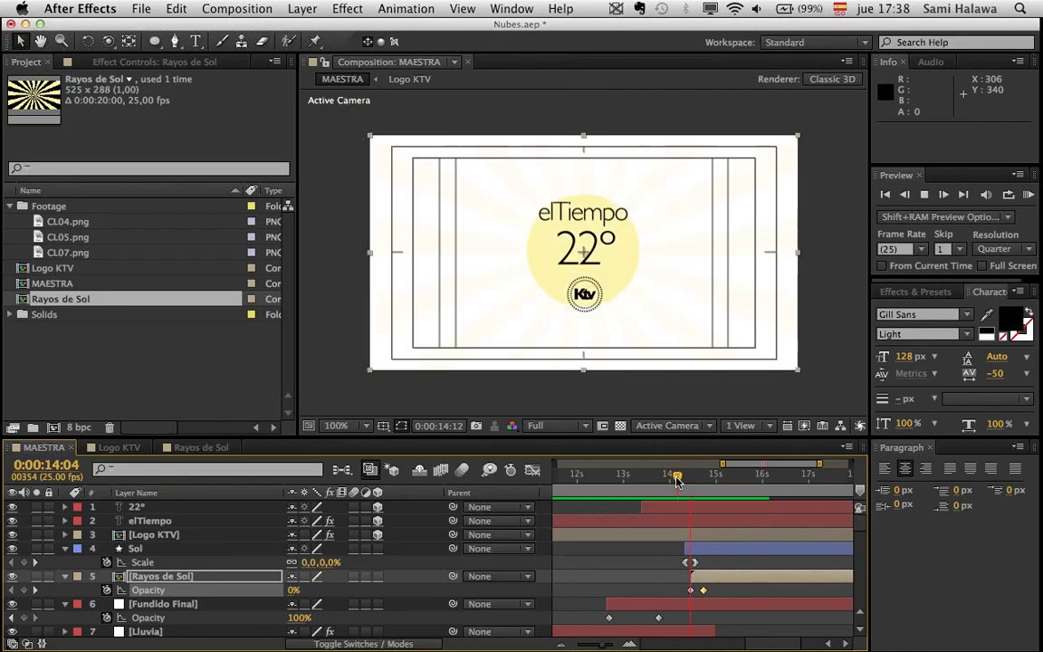
key(space)
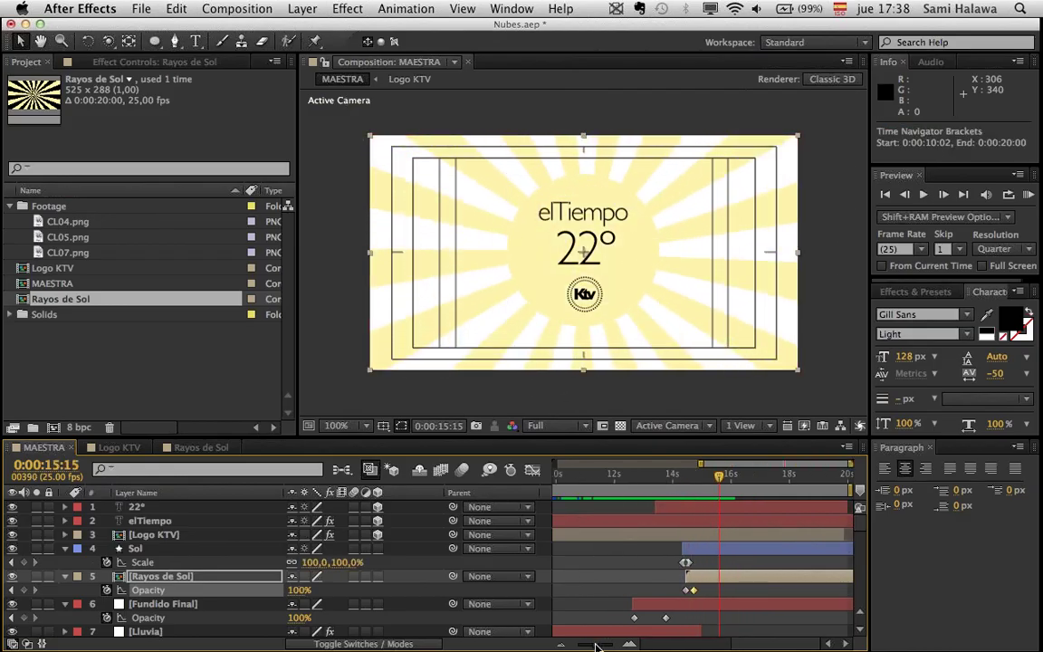
- Preview the closing screen from 0:00:12:20 and scrub through the fade to 0:00:13:18
drag(597, 645, 593, 645)
click(671, 476)
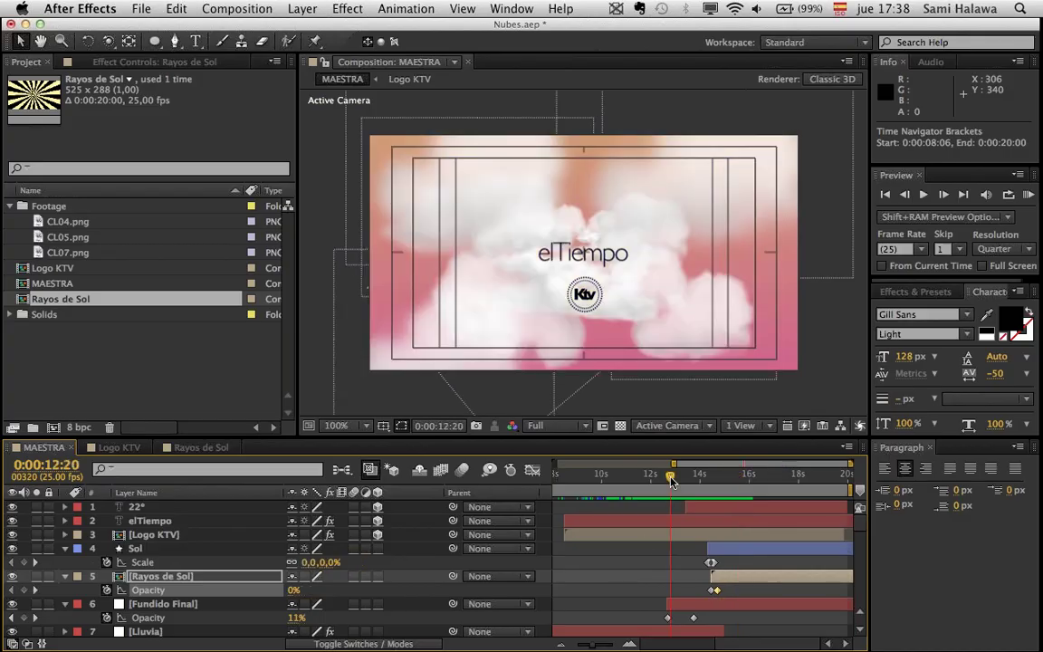
key(space)
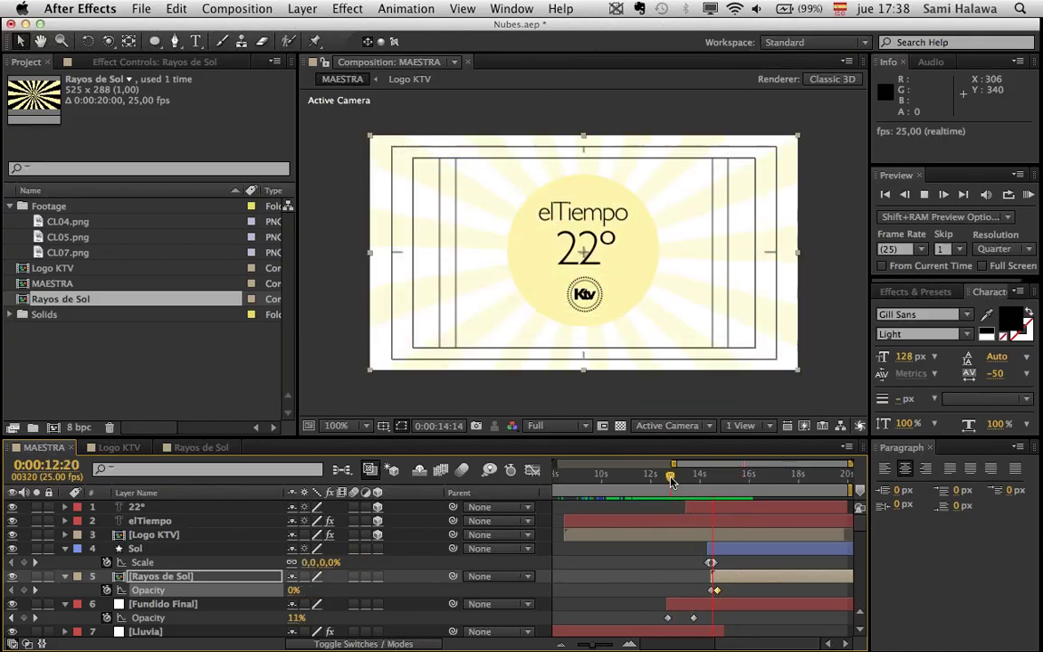
key(space)
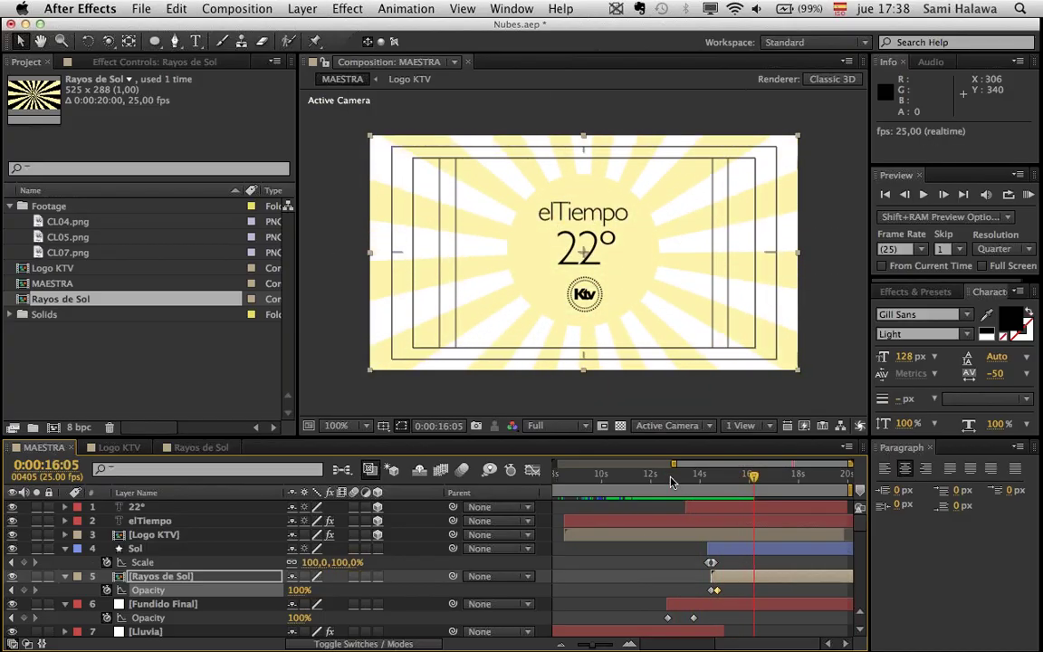
drag(671, 478, 692, 512)
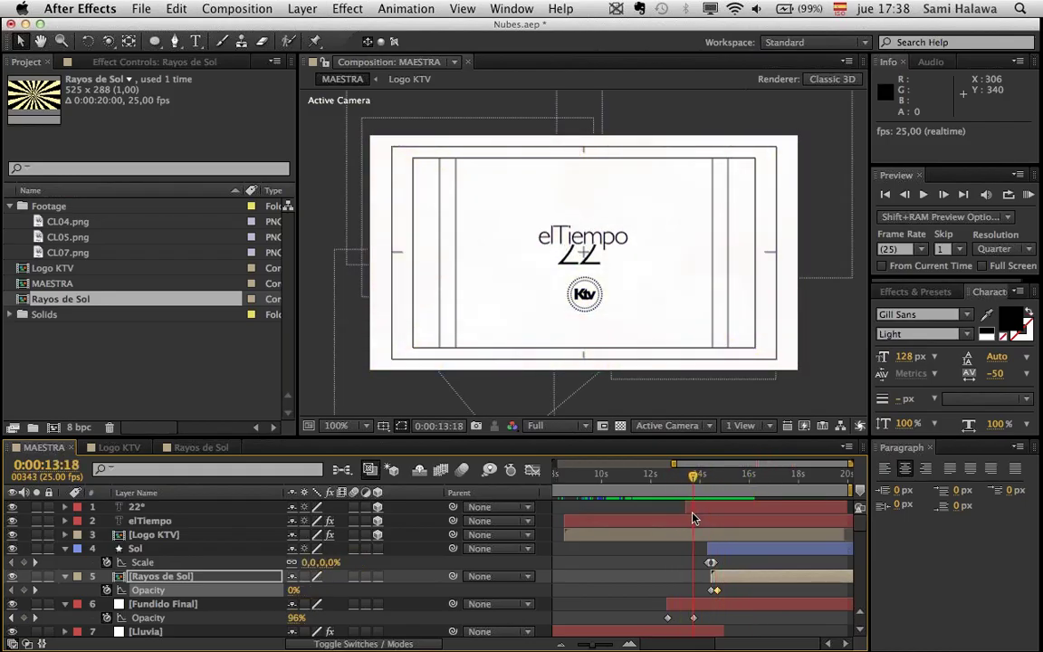
- Hide the Title/Action Safe overlay in the MAESTRA composition and preview the closing screen from 0:00:13:18
click(383, 426)
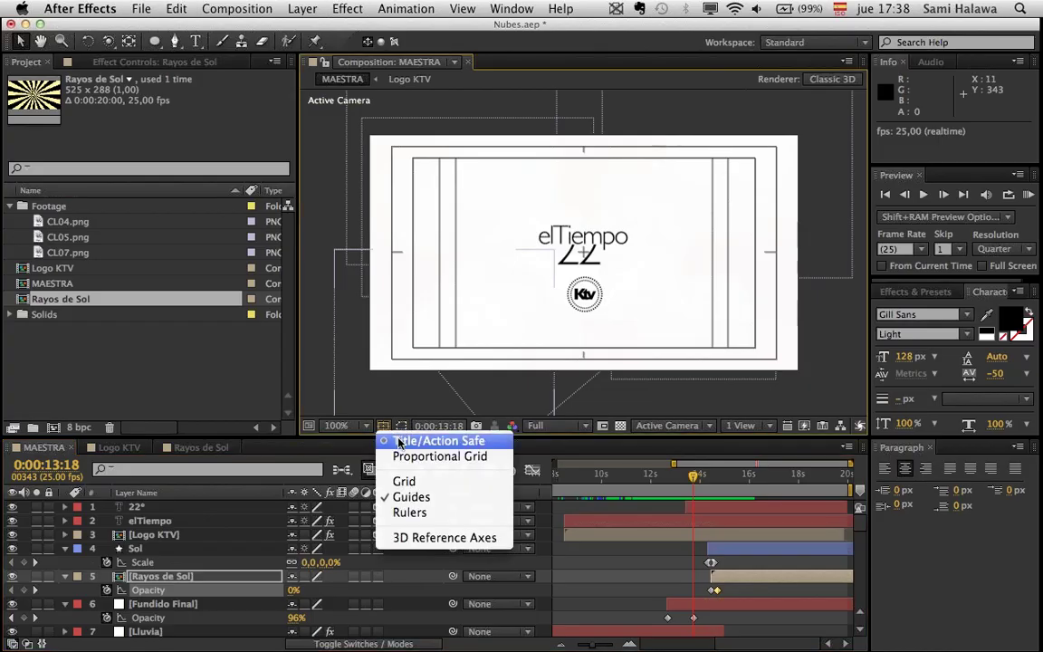
click(399, 436)
key(space)
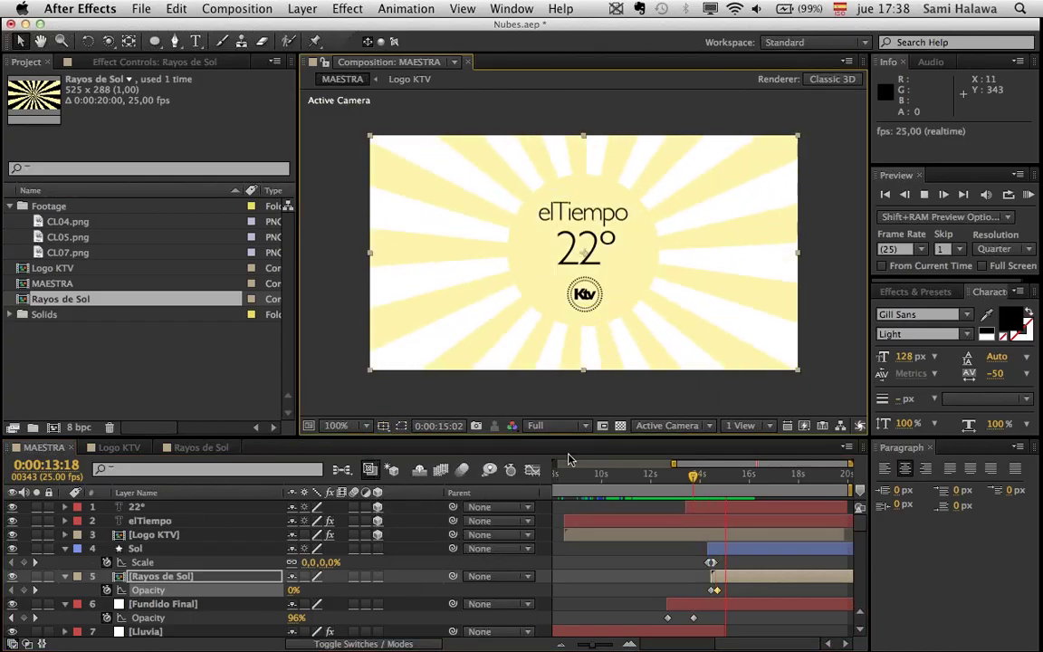
- Shift the Sol and Rayos de Sol layers earlier together so Sol starts at 0:00:14:00, and preview the timing
click(710, 528)
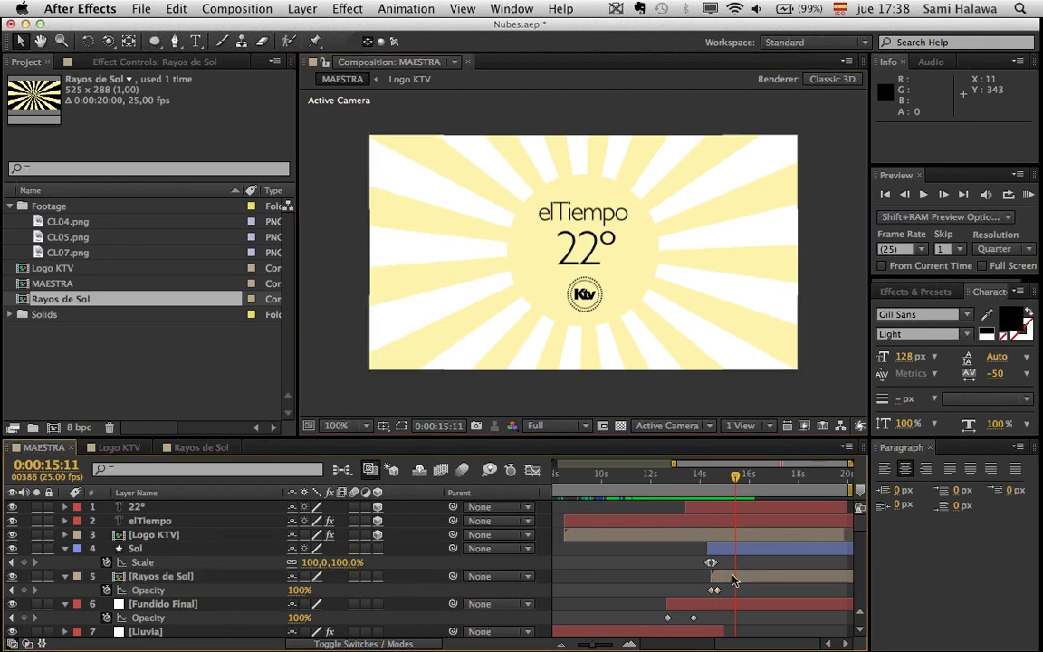
click(711, 560)
shift+click(721, 552)
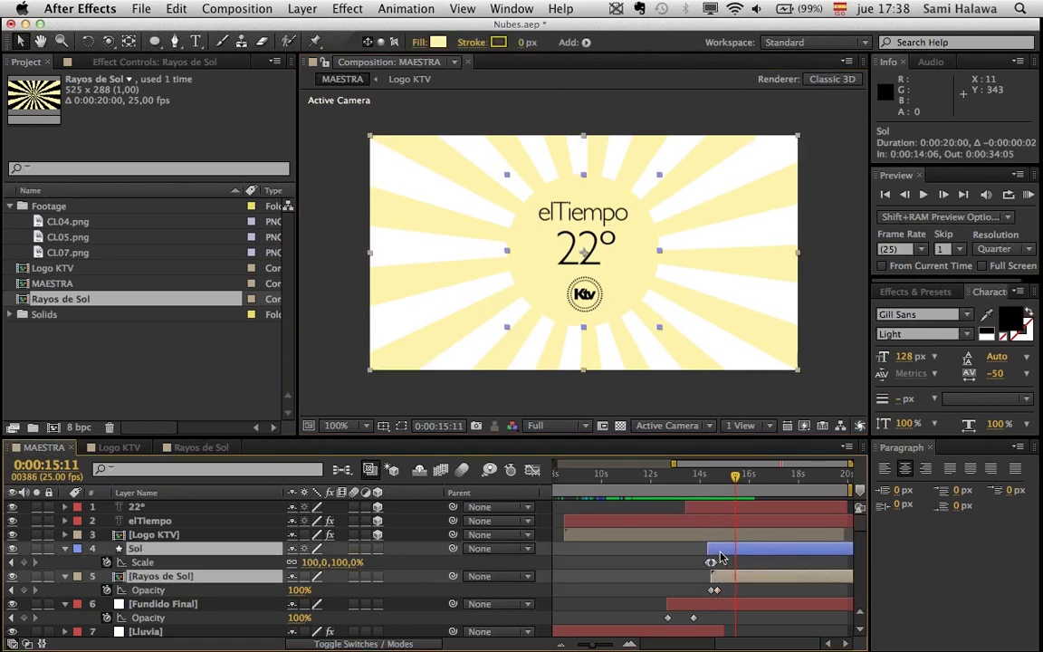
drag(721, 551, 714, 551)
key(space)
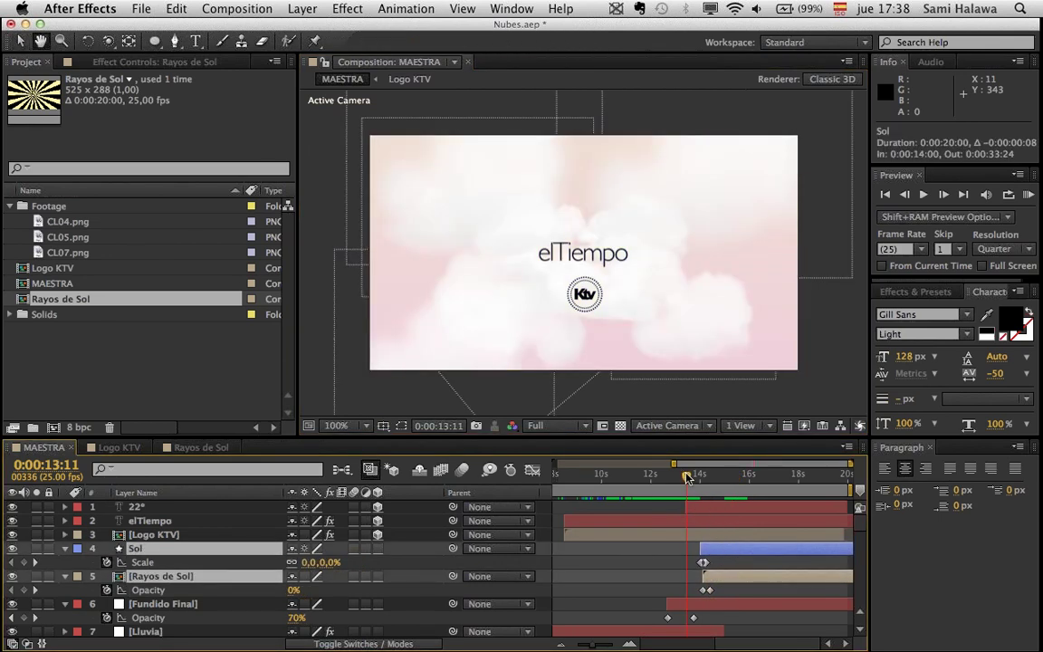
key(space)
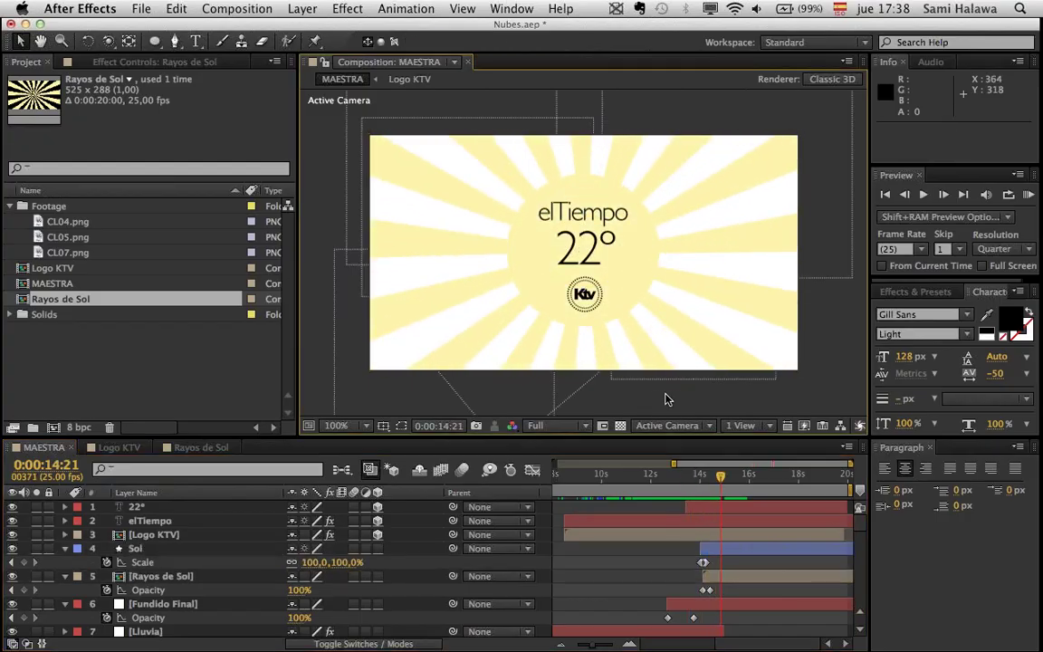
click(687, 477)
key(space)
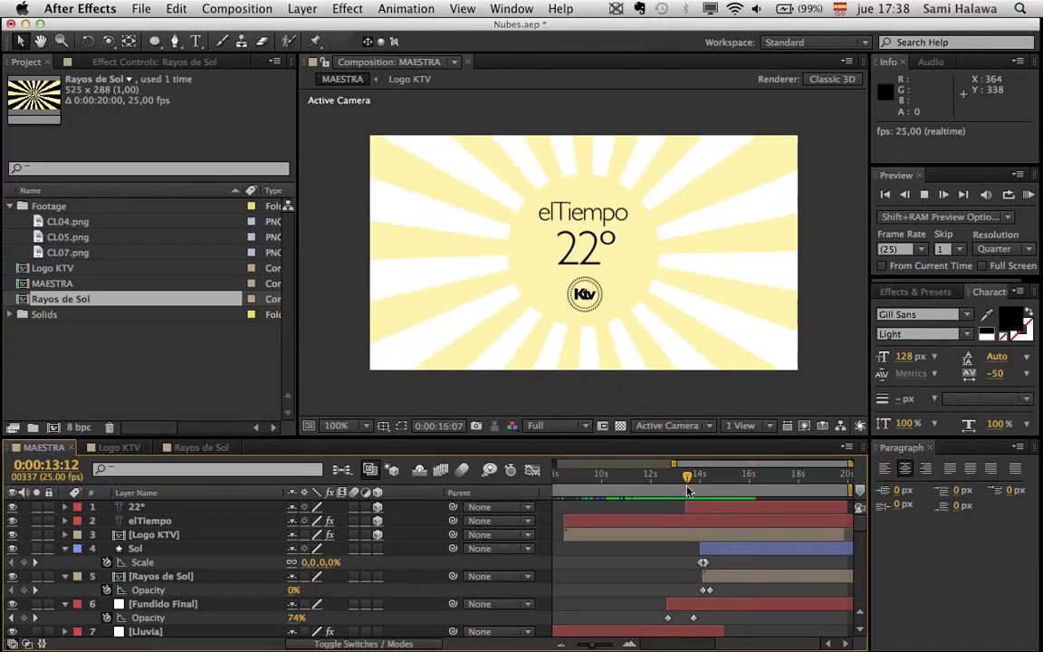
key(space)
- Shift the Sol and Rayos de Sol layers 7 frames earlier so the rays start at 0:00:13:21, and preview the closing screen
click(749, 549)
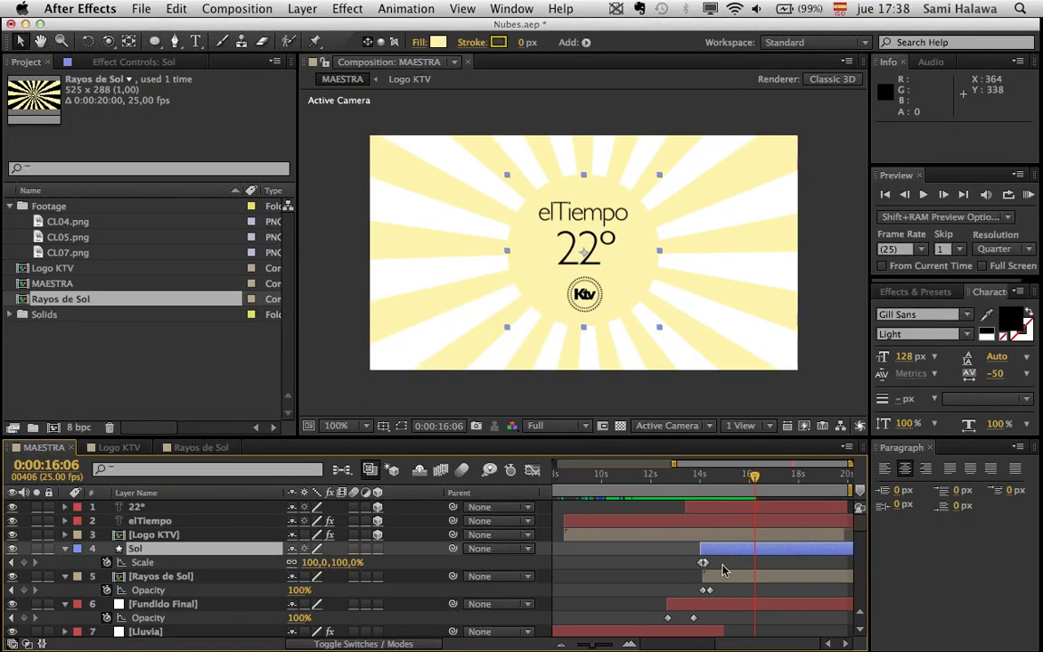
shift+click(723, 576)
drag(728, 578, 721, 577)
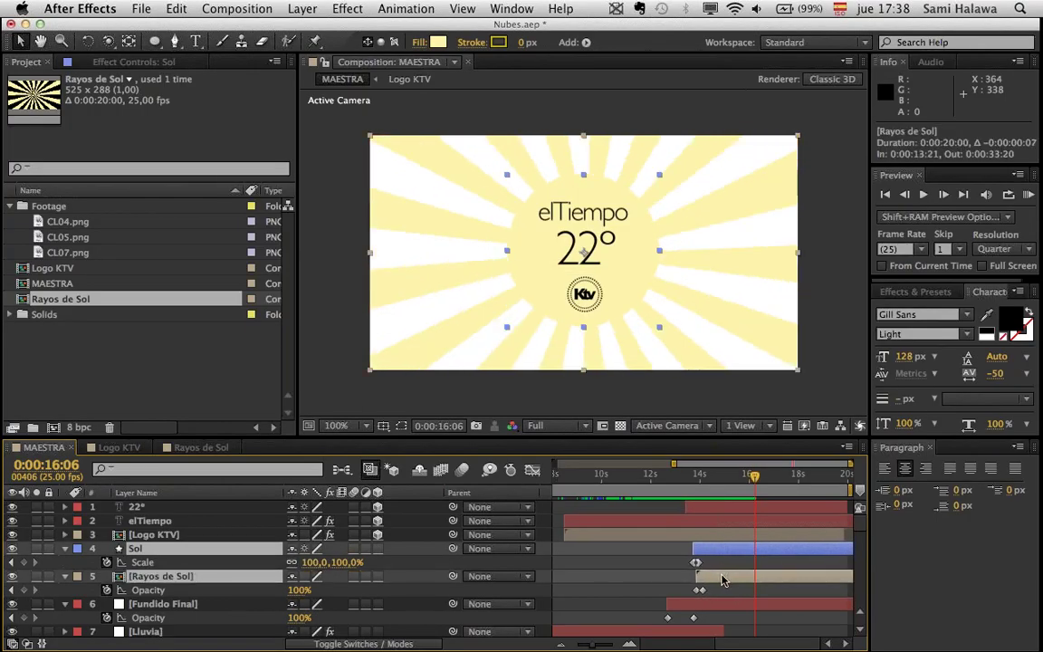
click(697, 474)
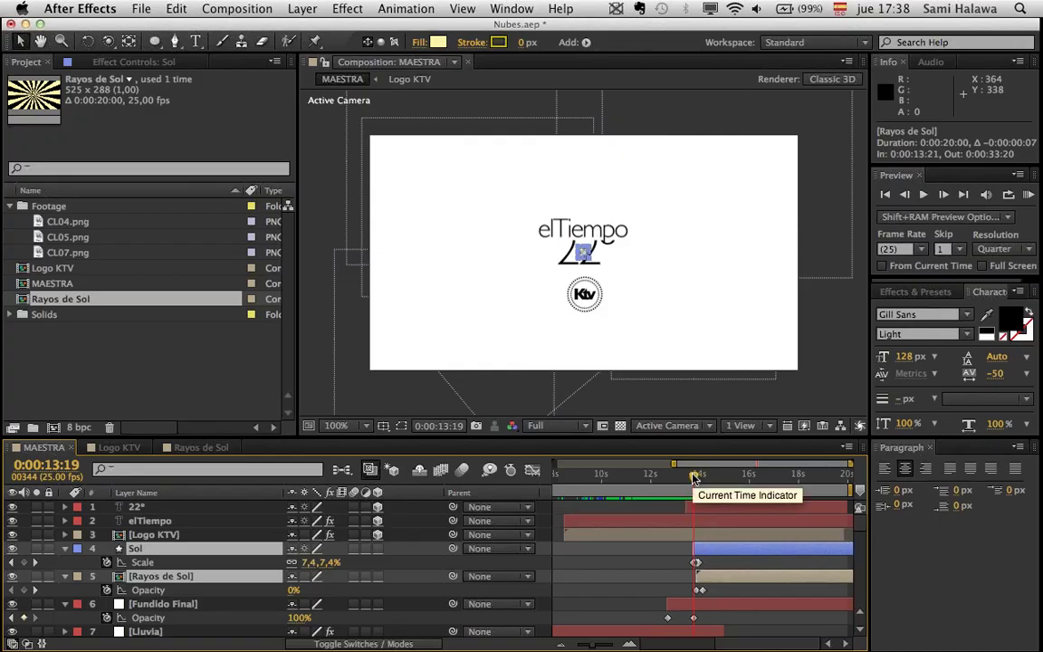
key(space)
click(668, 565)
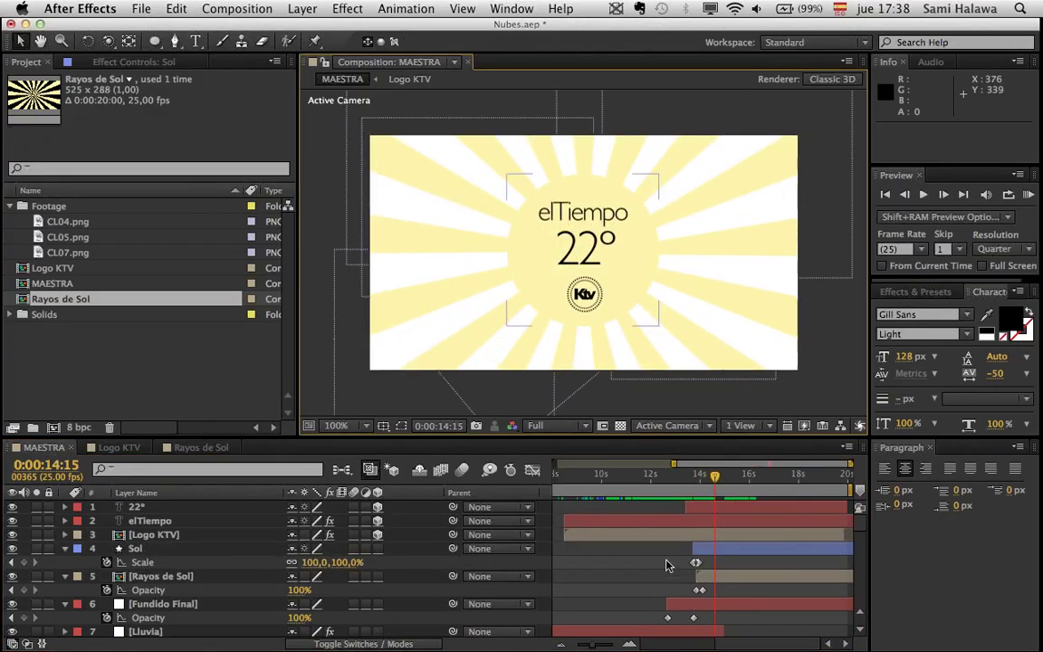
key(space)
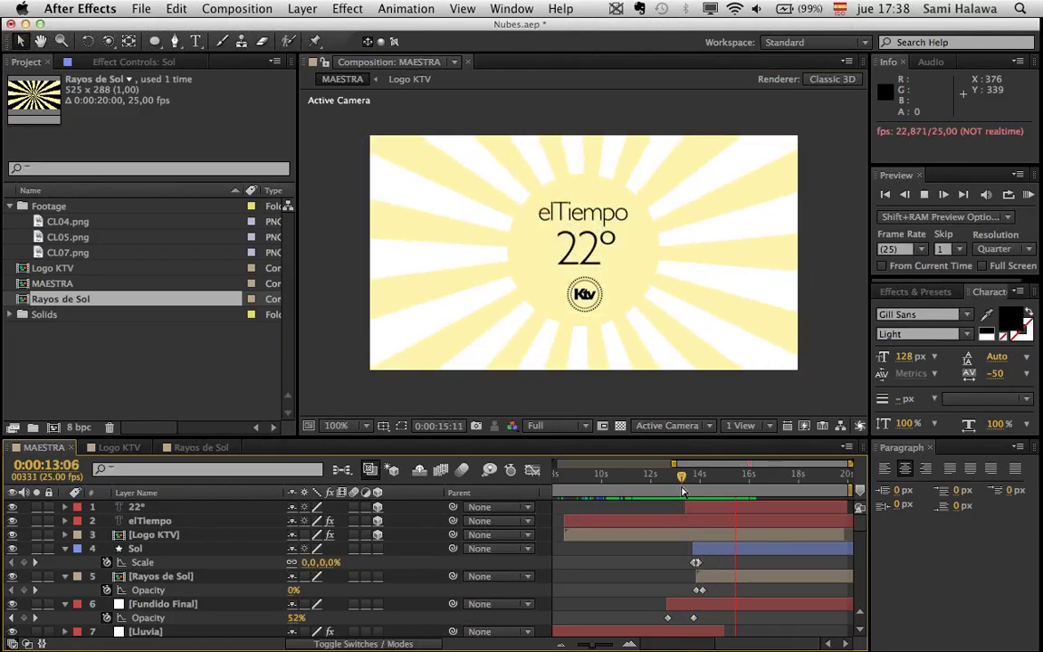
key(space)
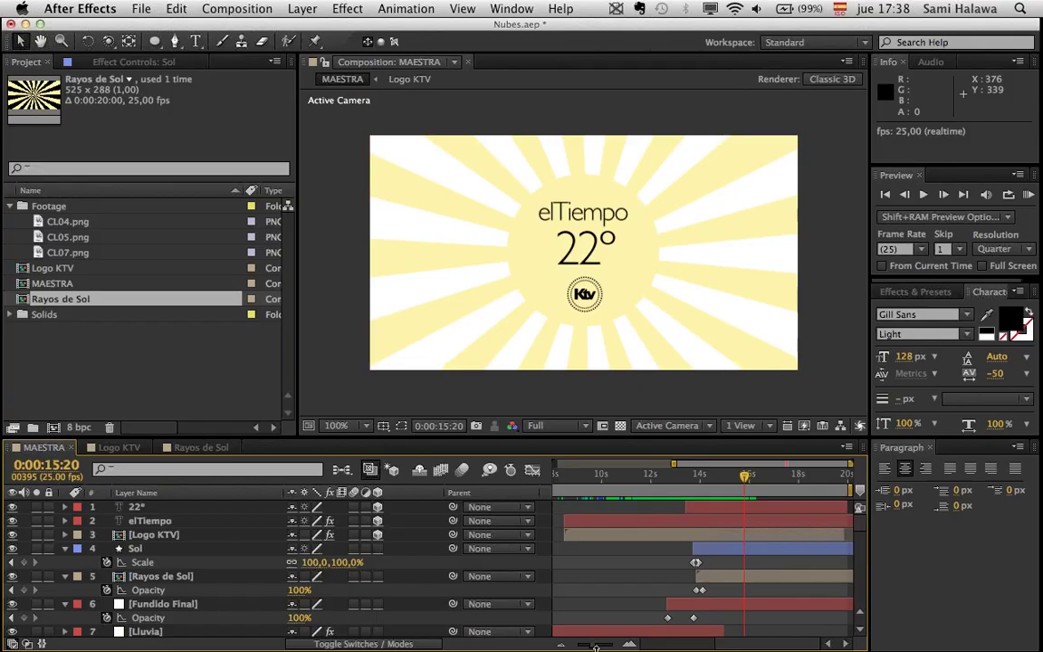
- Show the whole composition duration in the timeline and preview the animation from 0:00:08:03 and from 0:00:12:13
drag(596, 648, 563, 646)
drag(564, 484, 674, 479)
key(KP_0)
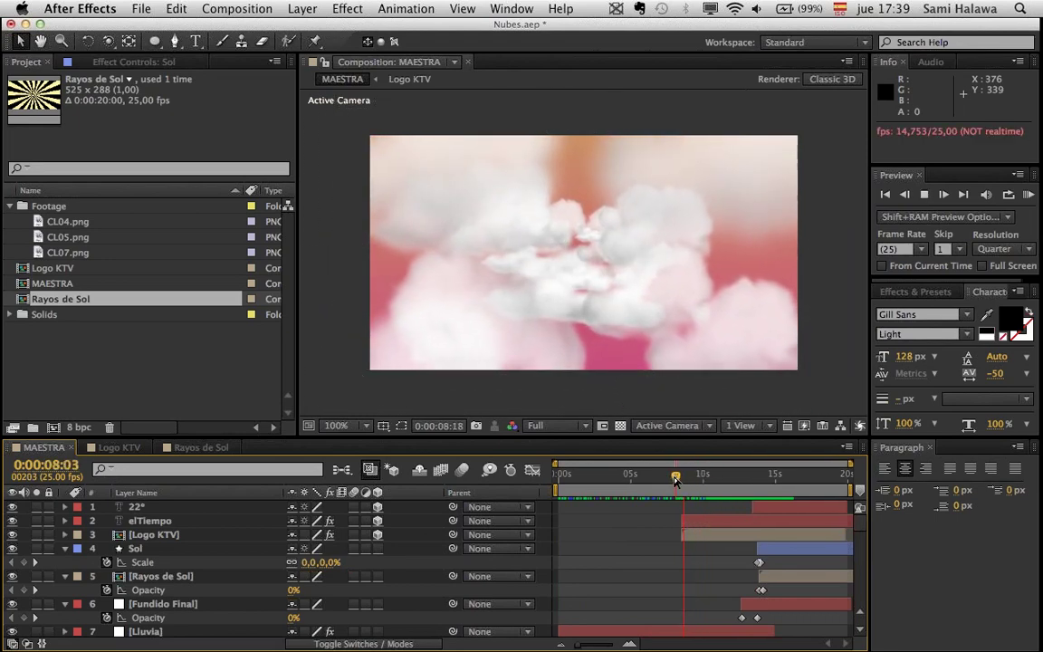
click(740, 480)
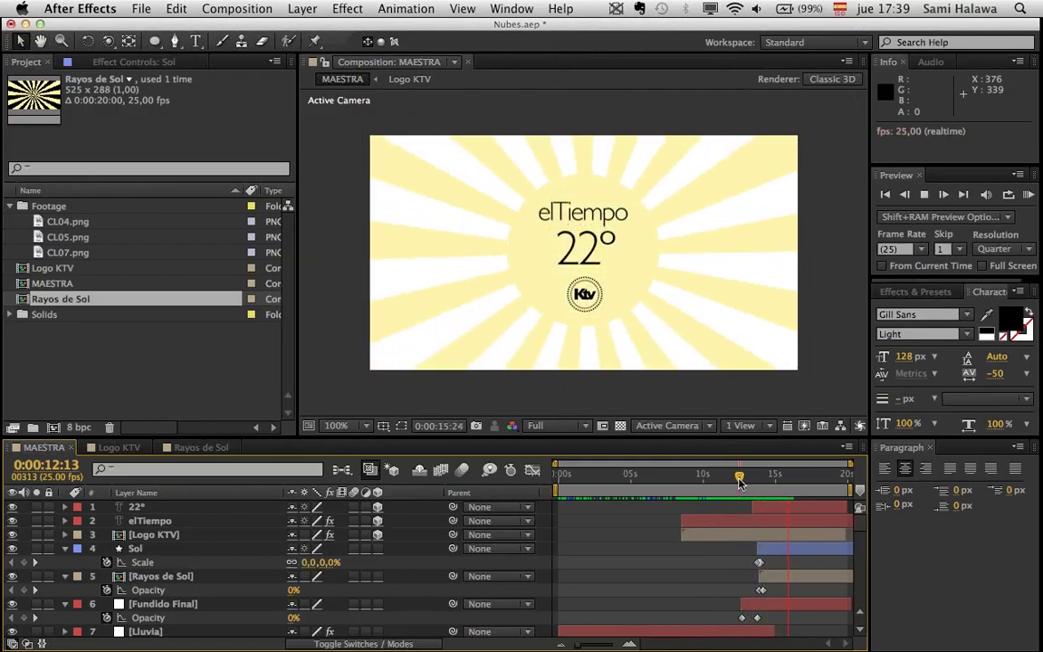
key(space)
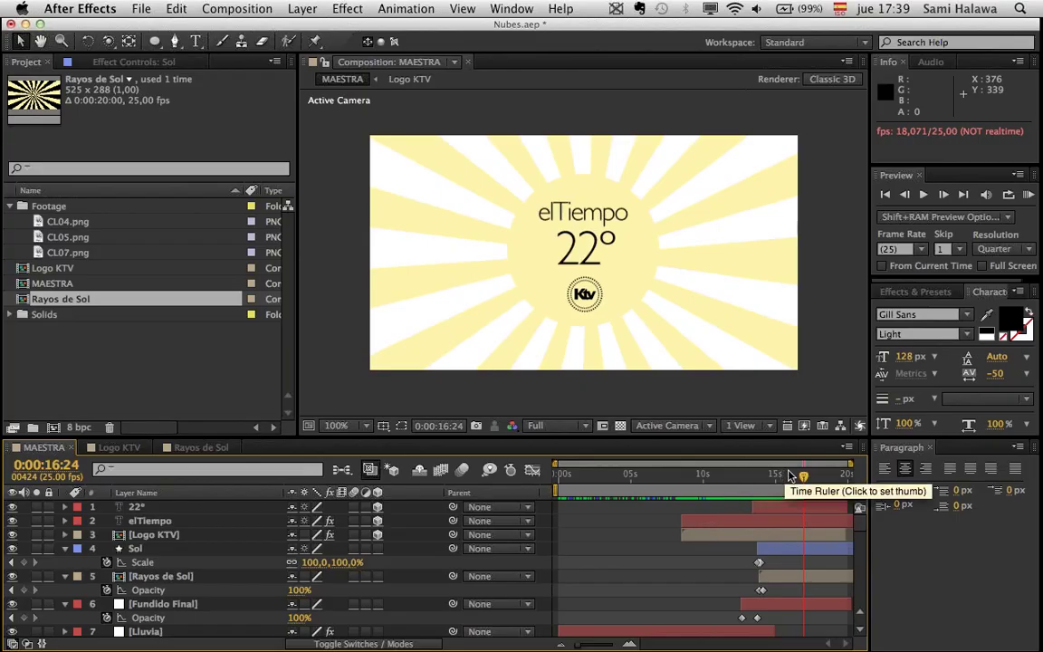
- Duplicate the Fundido Final layer, place the copy above all layers starting just after 0:00:17:03, and preview the closing fade to white
drag(802, 477, 806, 480)
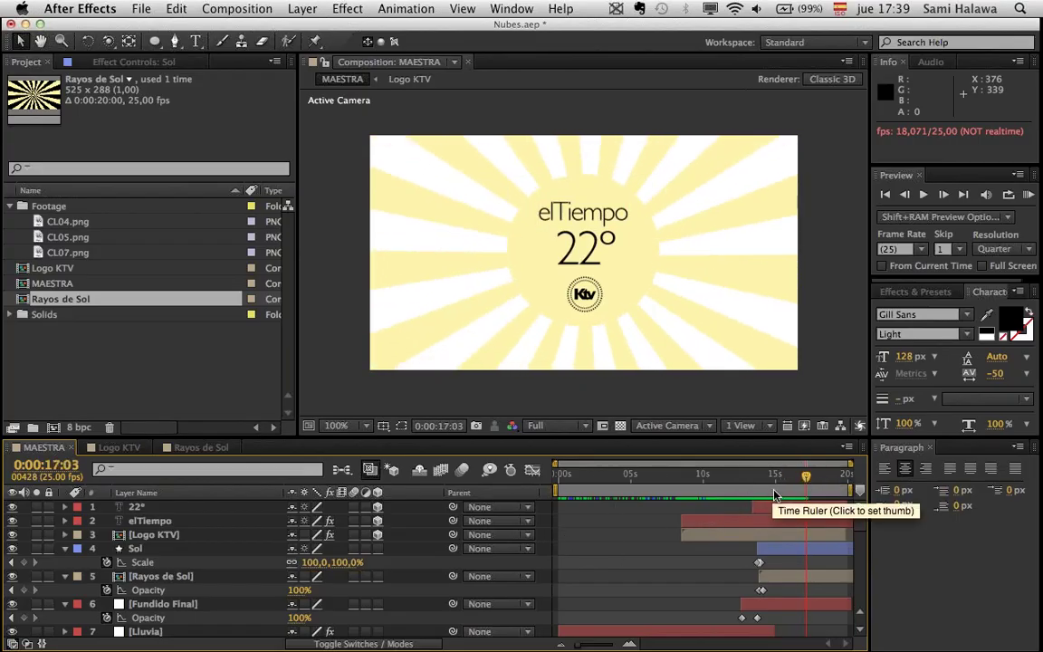
click(463, 549)
click(179, 604)
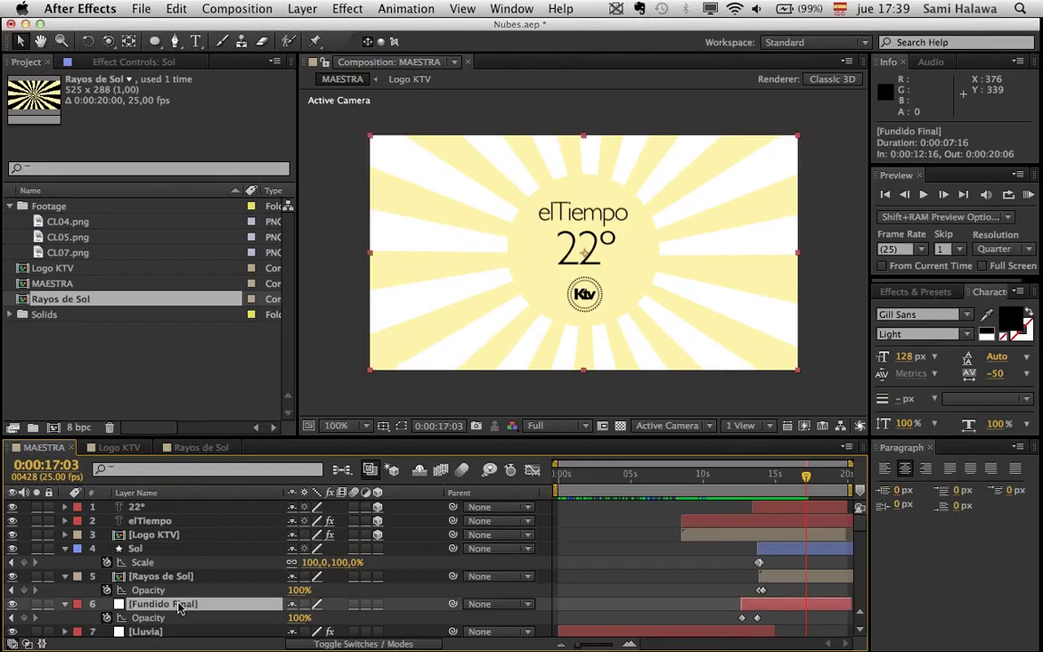
key(super+d)
drag(163, 604, 192, 509)
drag(774, 508, 842, 514)
key(space)
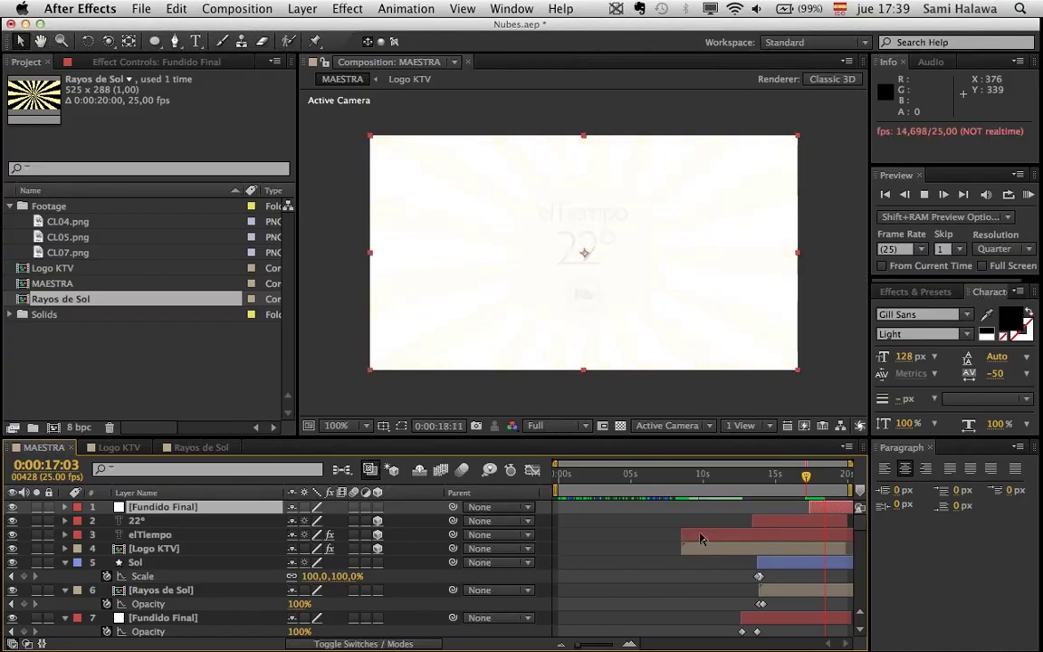
- Scrub and preview the finished closing screen between about 0:00:15:00 and 0:00:17:00 to review the sun and rotating rays
drag(750, 481, 790, 496)
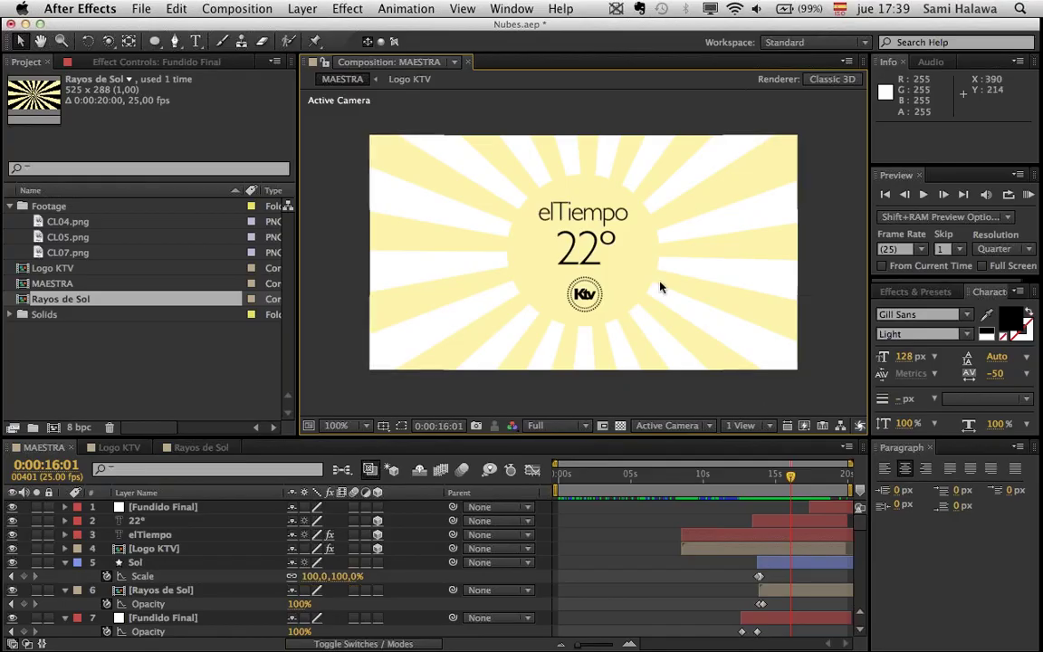
click(307, 116)
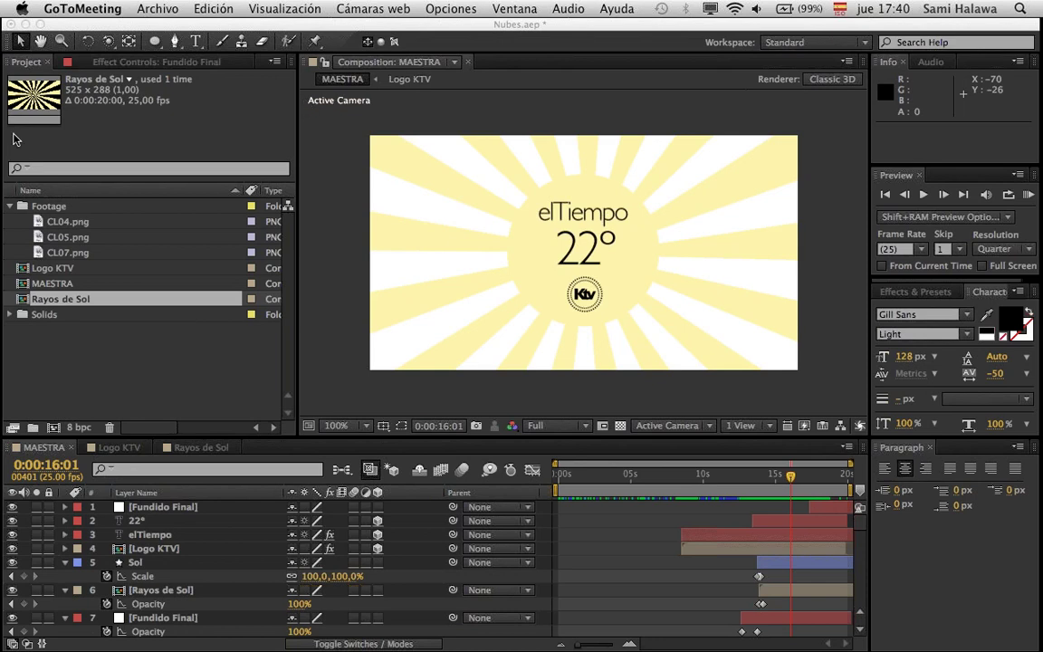
click(766, 479)
mouse_move(776, 484)
mouse_down()
mouse_move(844, 475)
mouse_move(558, 476)
mouse_move(598, 504)
mouse_move(656, 480)
mouse_move(799, 476)
mouse_move(752, 478)
mouse_move(715, 500)
mouse_move(749, 520)
mouse_move(754, 509)
mouse_move(552, 514)
mouse_move(776, 474)
mouse_up()
key(space)
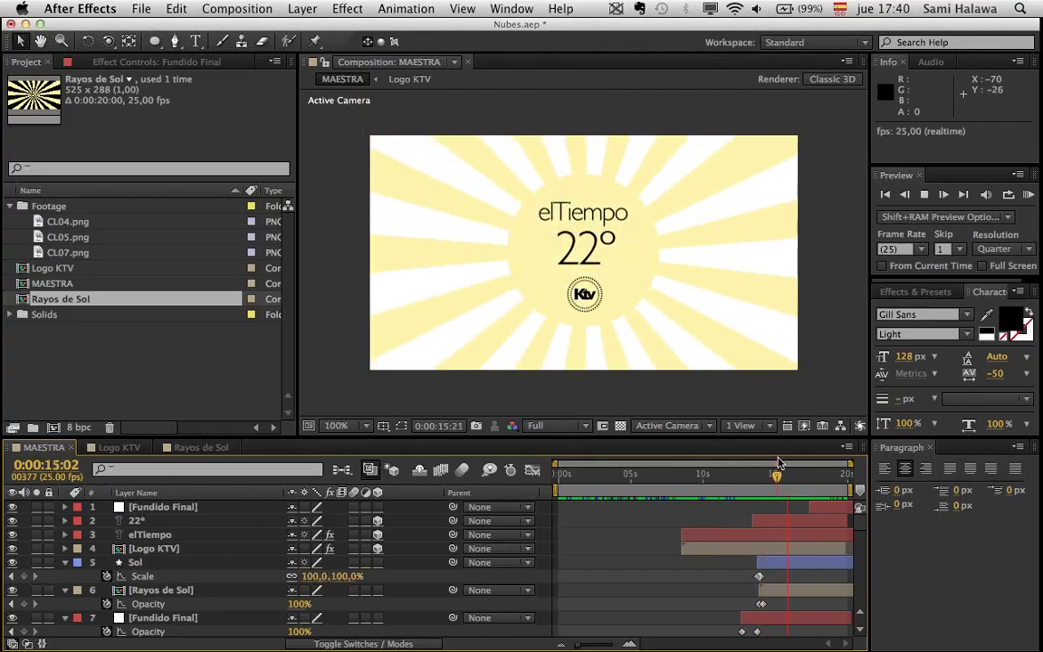
key(space)
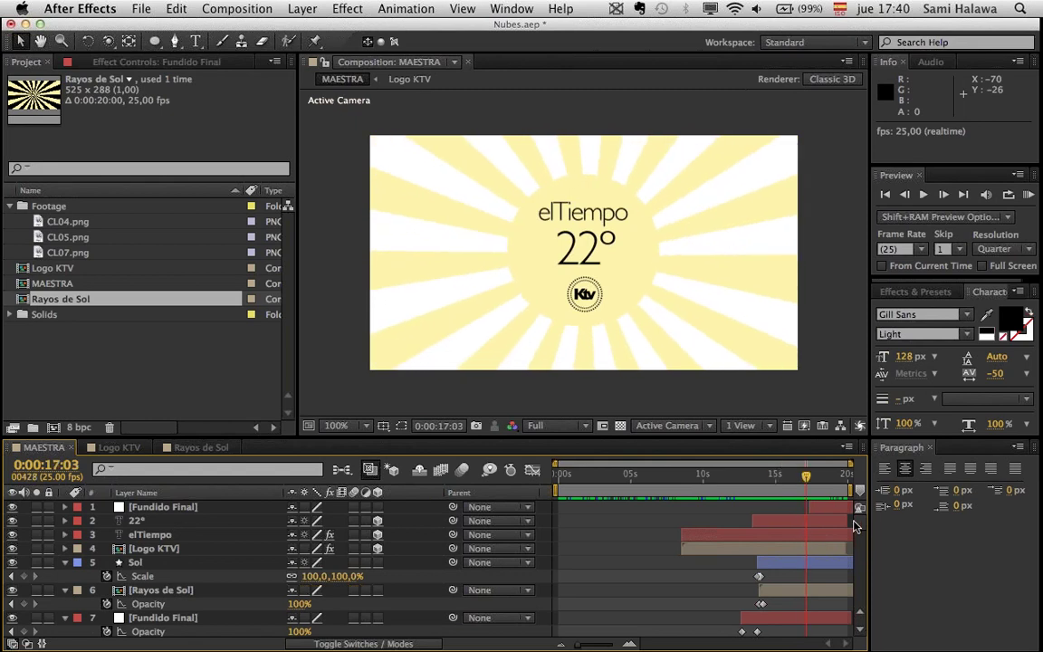
drag(835, 491, 790, 483)
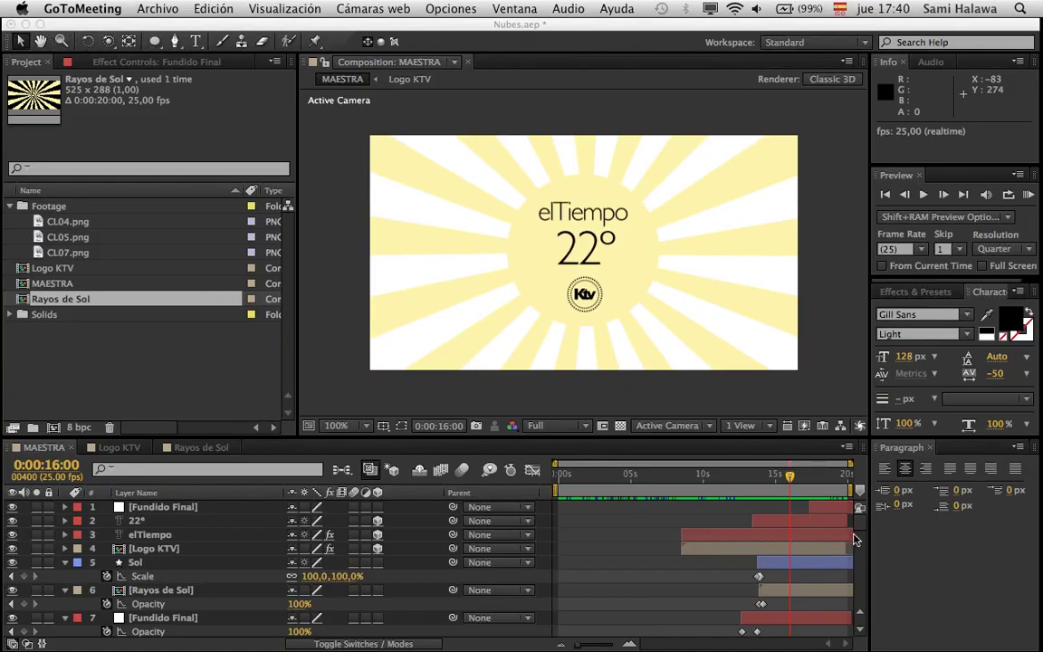
drag(762, 473, 794, 493)
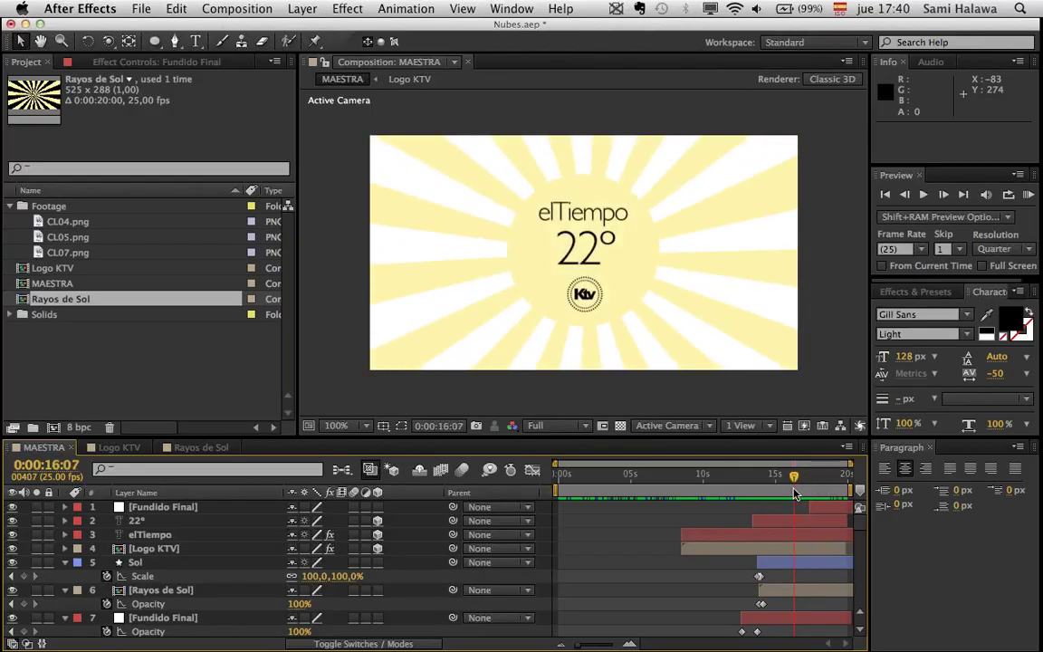